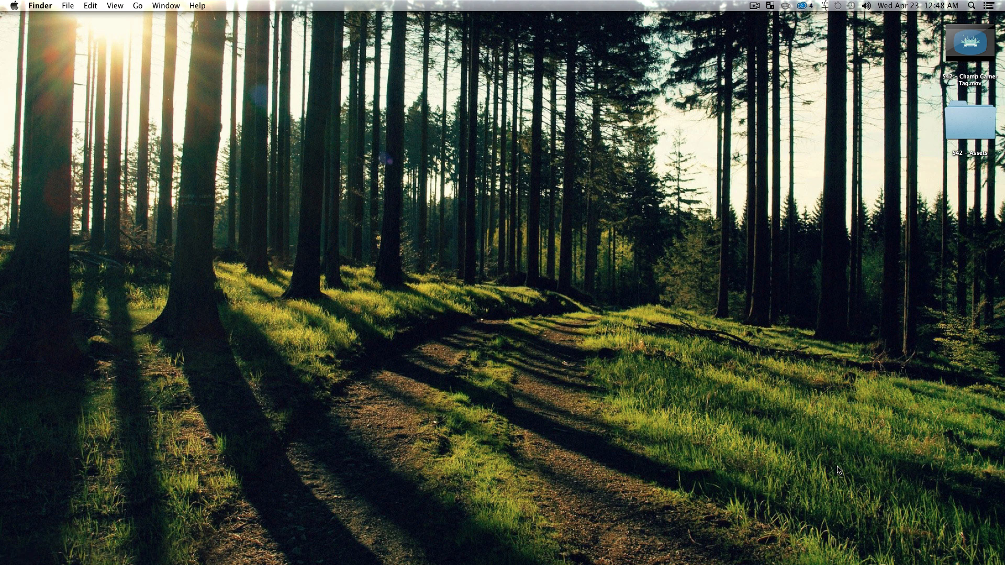
Play and scrub through the S42 - Champ Gamer Tag.mov reference animation on the desktop, and minimize its window
{"action": "key", "text": "ctrl"}
{"action": "double_click", "coordinate": [970, 41]}
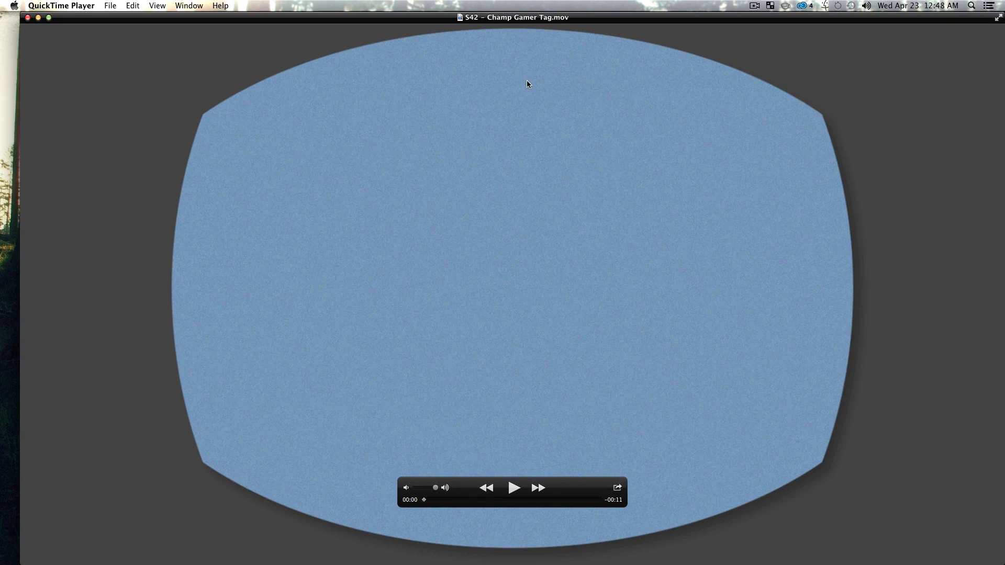
{"action": "left_click", "coordinate": [514, 490]}
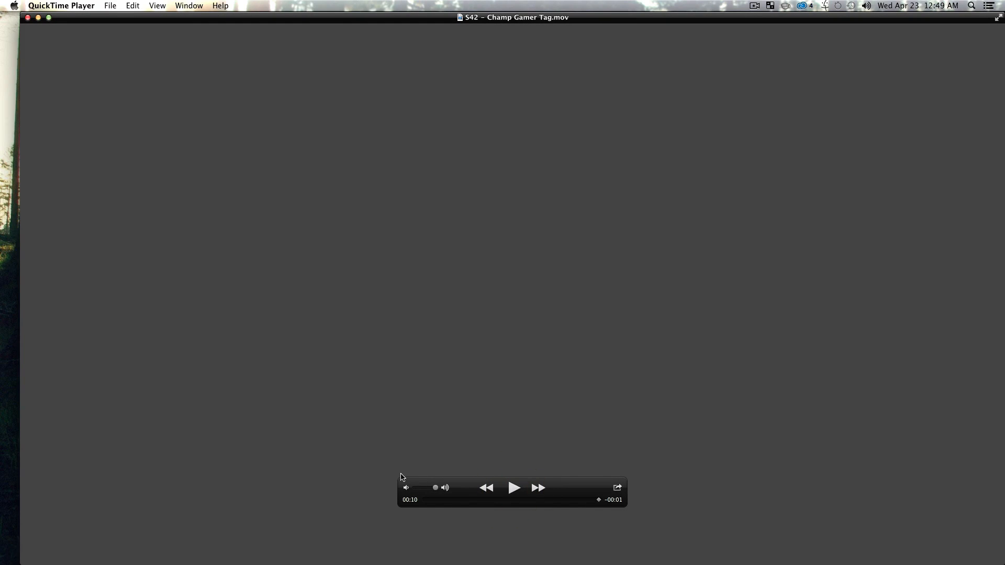
{"action": "left_click", "coordinate": [432, 501]}
{"action": "left_click_drag", "start_coordinate": [432, 503], "coordinate": [494, 484]}
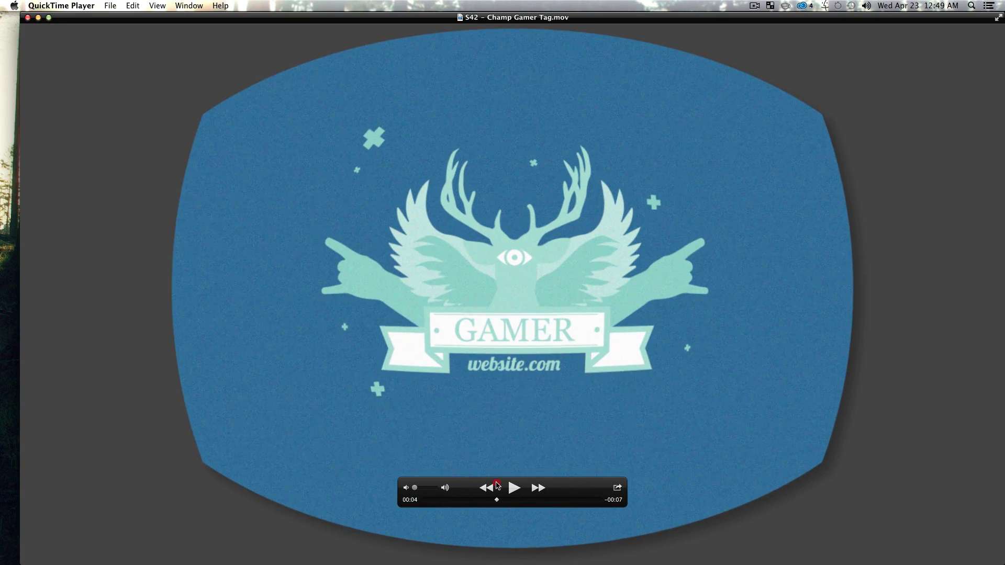
{"action": "left_click", "coordinate": [512, 488]}
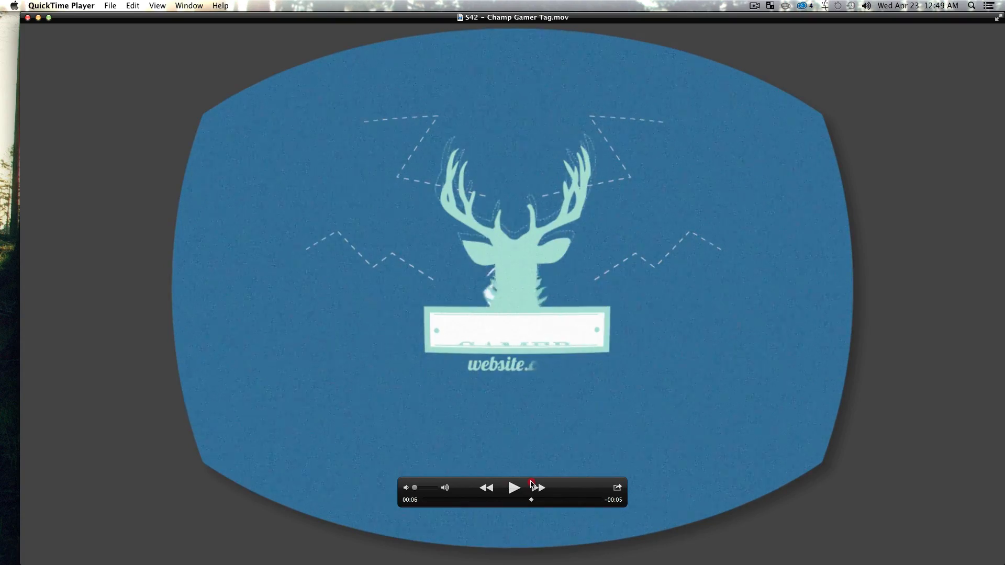
{"action": "left_click_drag", "start_coordinate": [542, 482], "coordinate": [542, 505]}
{"action": "key", "text": "super+m"}
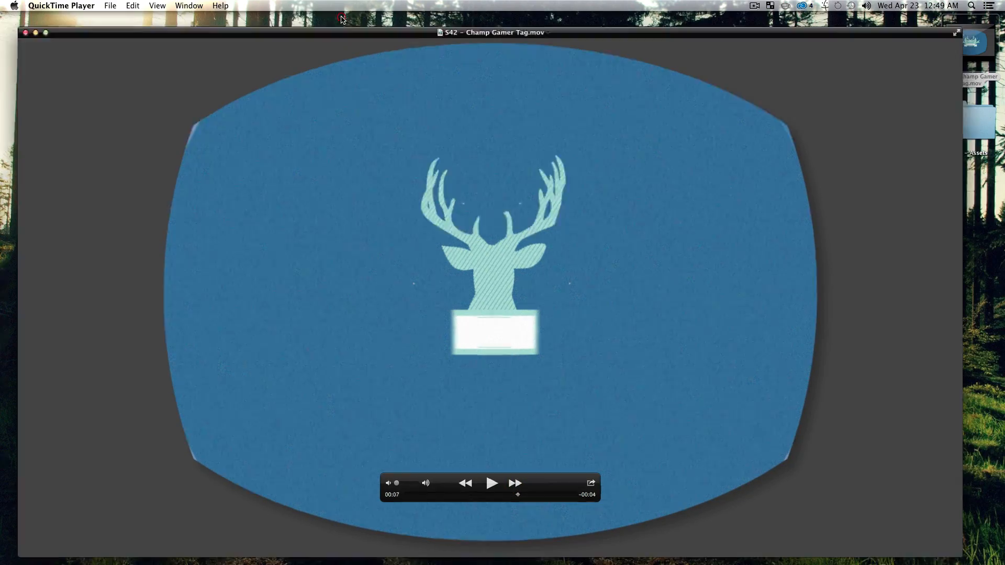
{"action": "left_click", "coordinate": [287, 216]}
Switch to Illustrator and create a new 1920 x 1080 px document with one artboard
{"action": "mouse_move", "coordinate": [13, 283]}
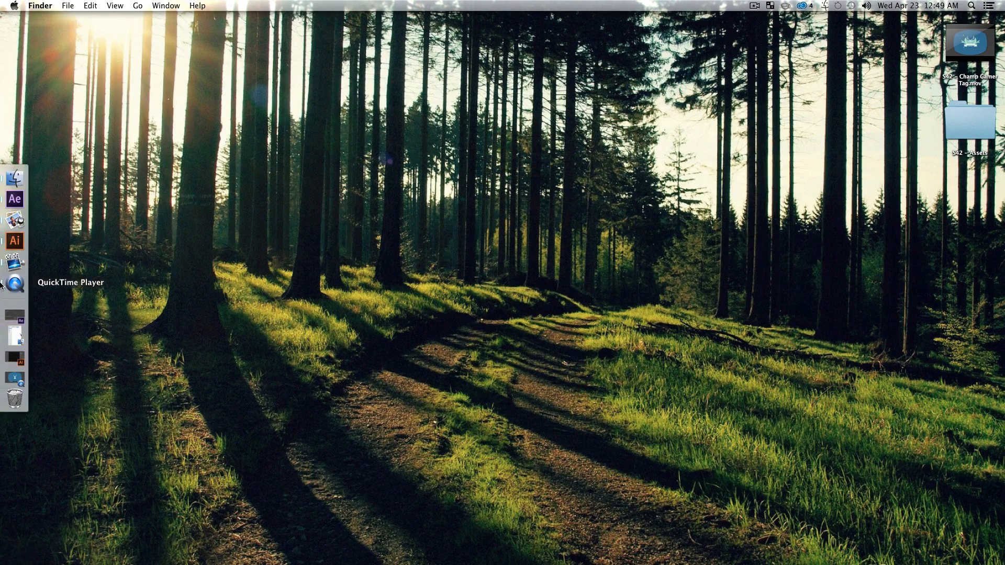
{"action": "left_click", "coordinate": [14, 241]}
{"action": "left_click", "coordinate": [519, 244]}
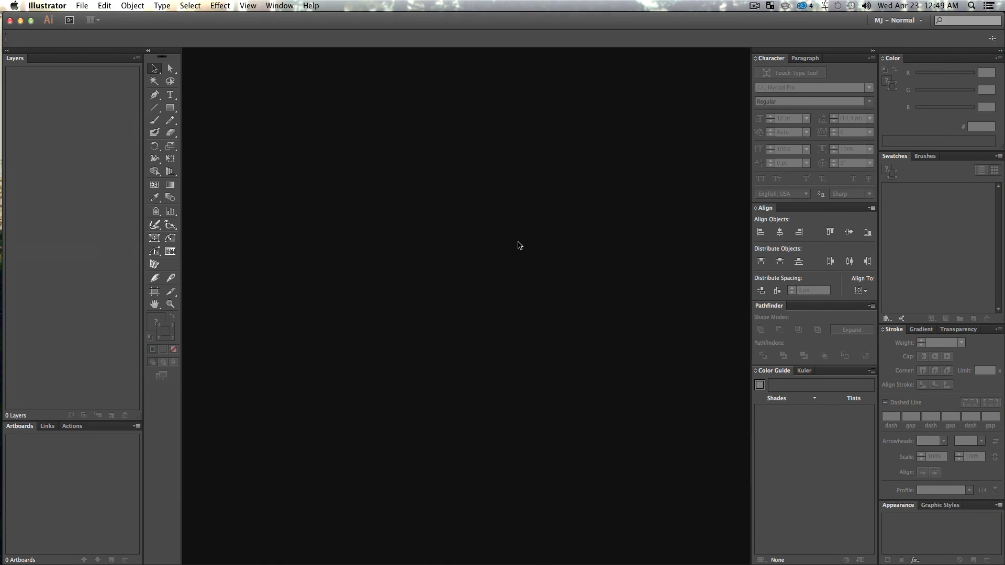
{"action": "key", "text": "super"}
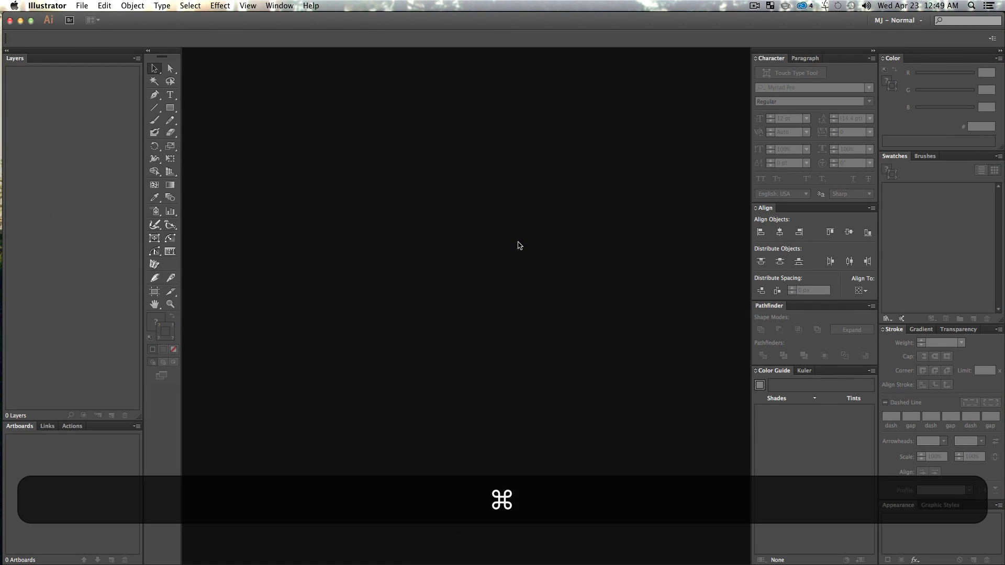
{"action": "key", "text": "super+n"}
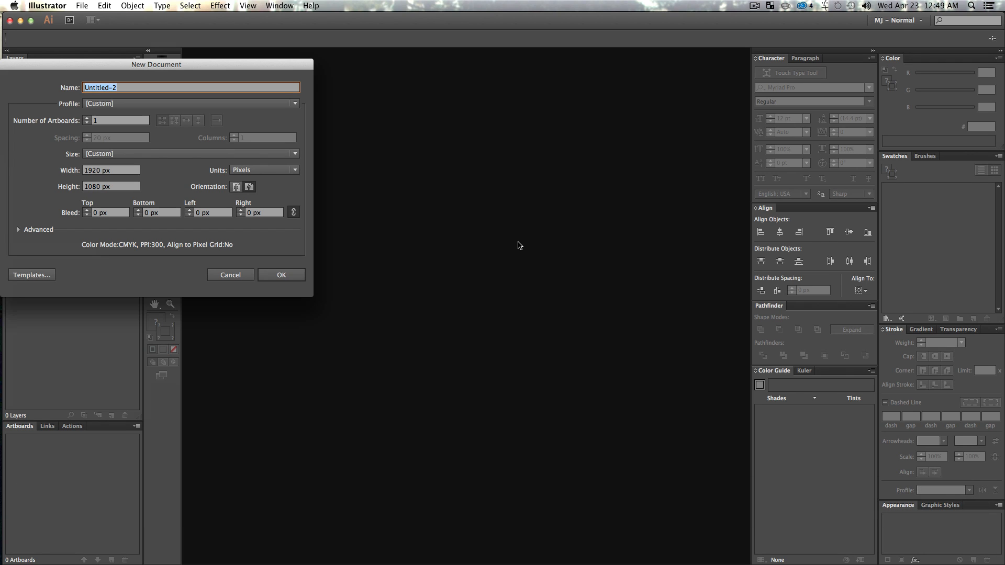
{"action": "key", "text": "Return"}
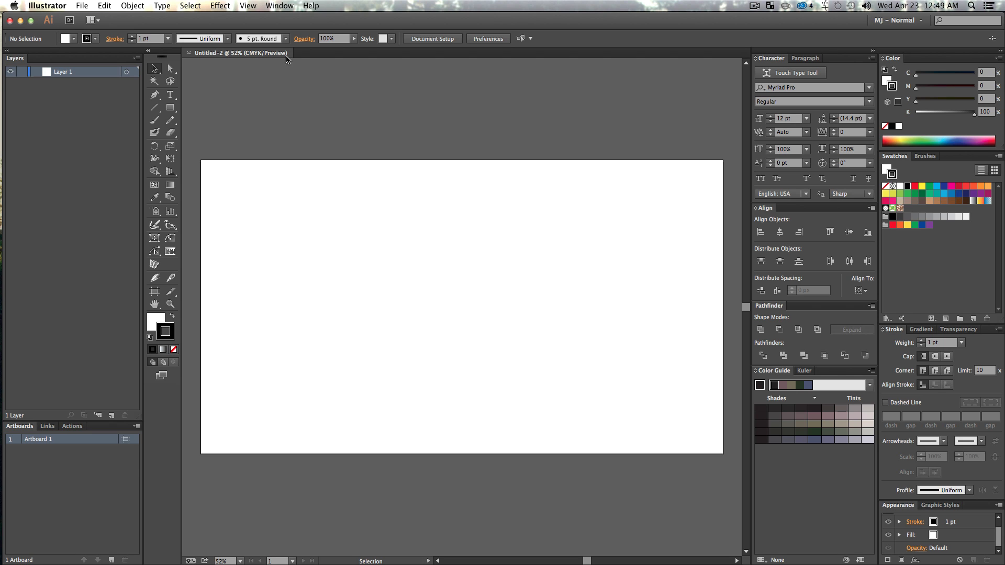
Change the document color mode to RGB
{"action": "left_click", "coordinate": [81, 5]}
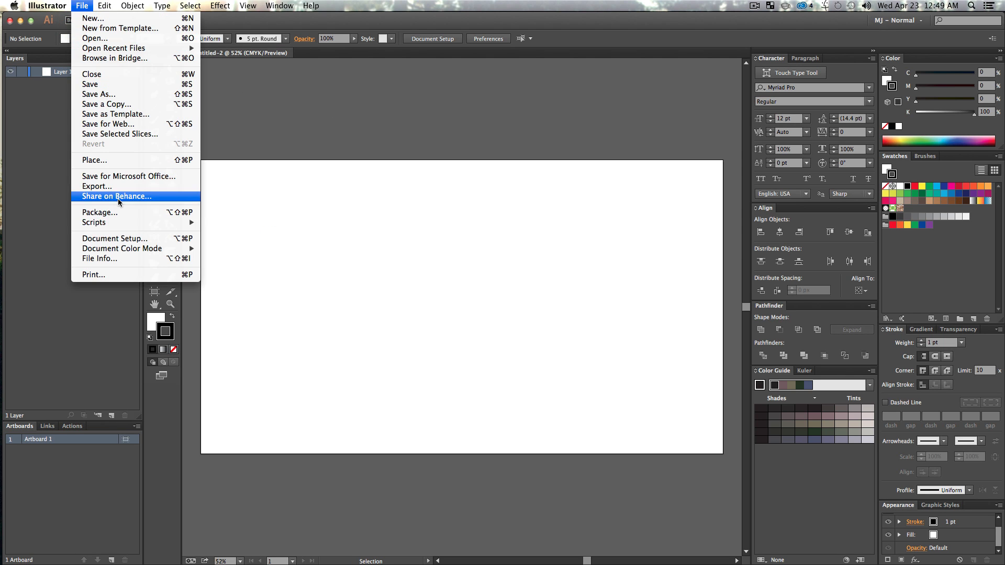
{"action": "mouse_move", "coordinate": [129, 248]}
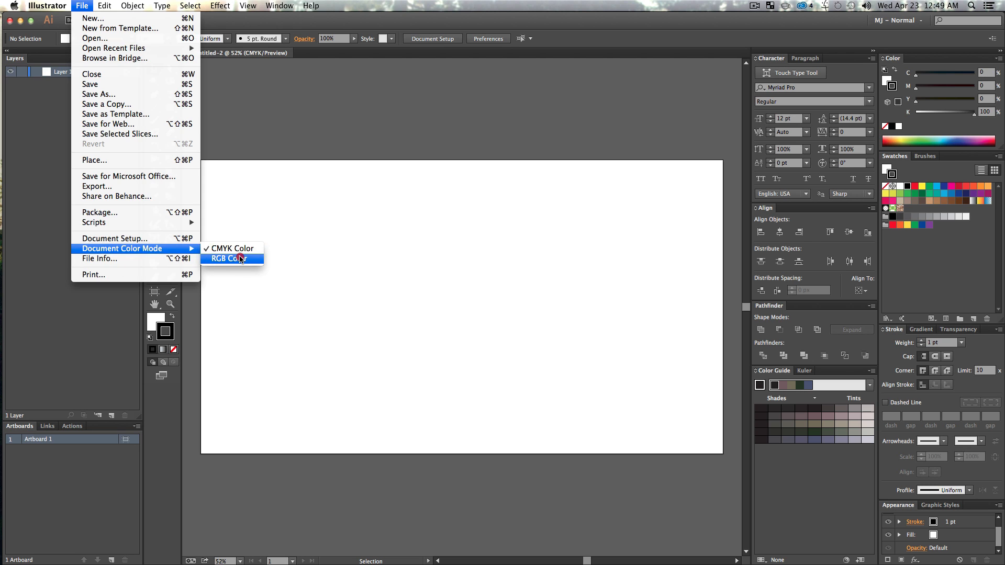
{"action": "left_click", "coordinate": [314, 268]}
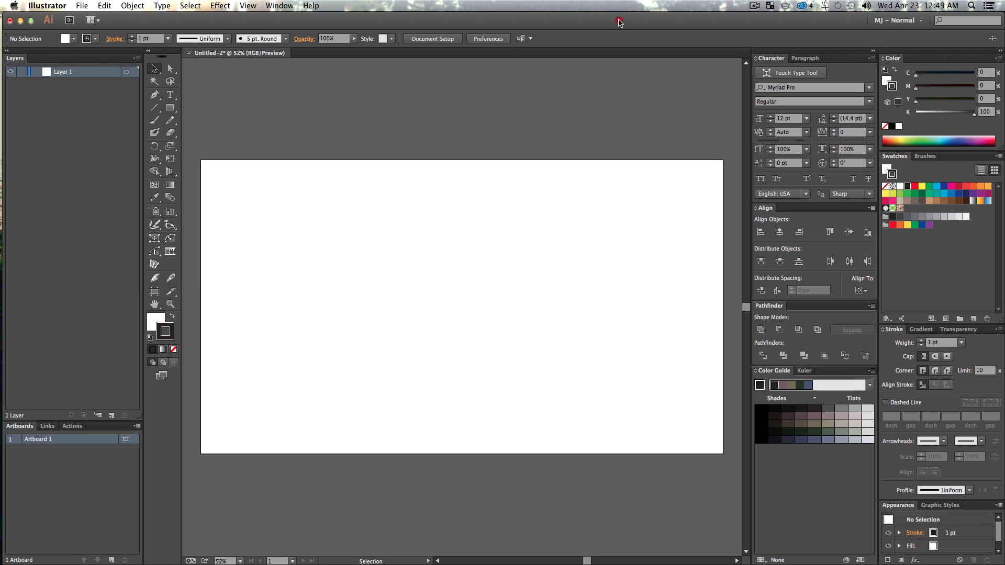
Preview the deer head, hand and wings images in the S42 - Assets desktop folder, and put the folder window away
{"action": "left_click_drag", "start_coordinate": [619, 22], "coordinate": [462, 22]}
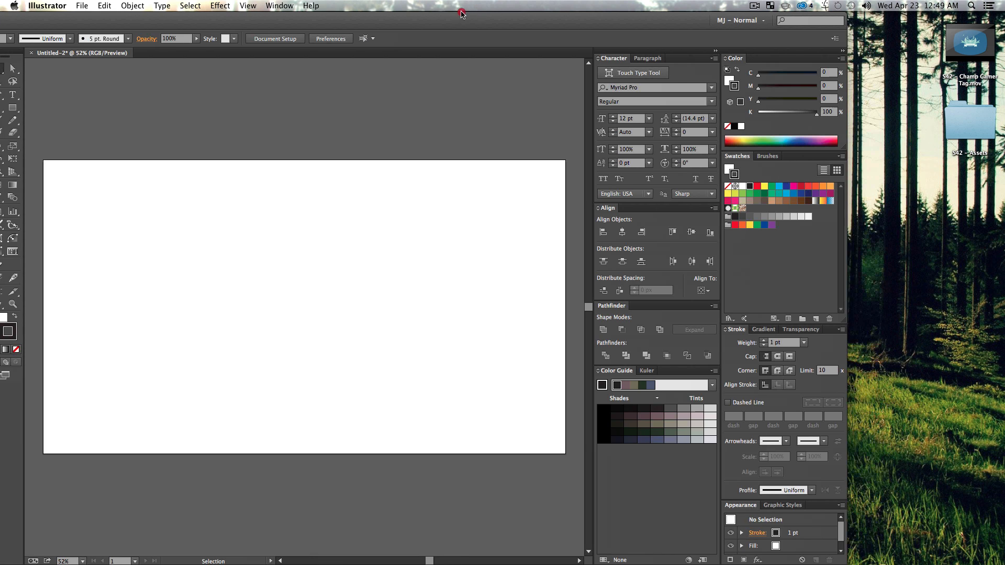
{"action": "double_click", "coordinate": [981, 124]}
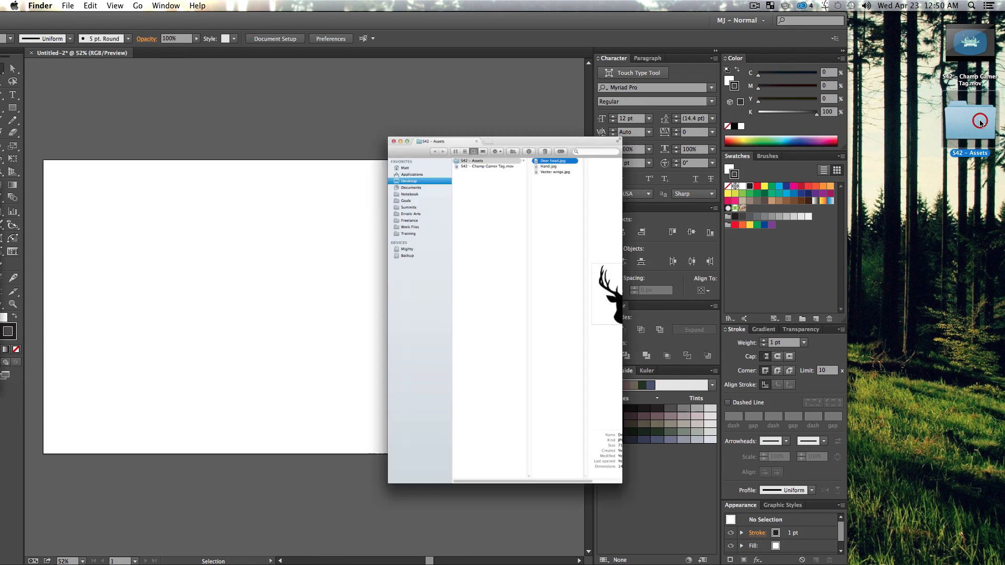
{"action": "left_click_drag", "start_coordinate": [858, 16], "coordinate": [515, 14]}
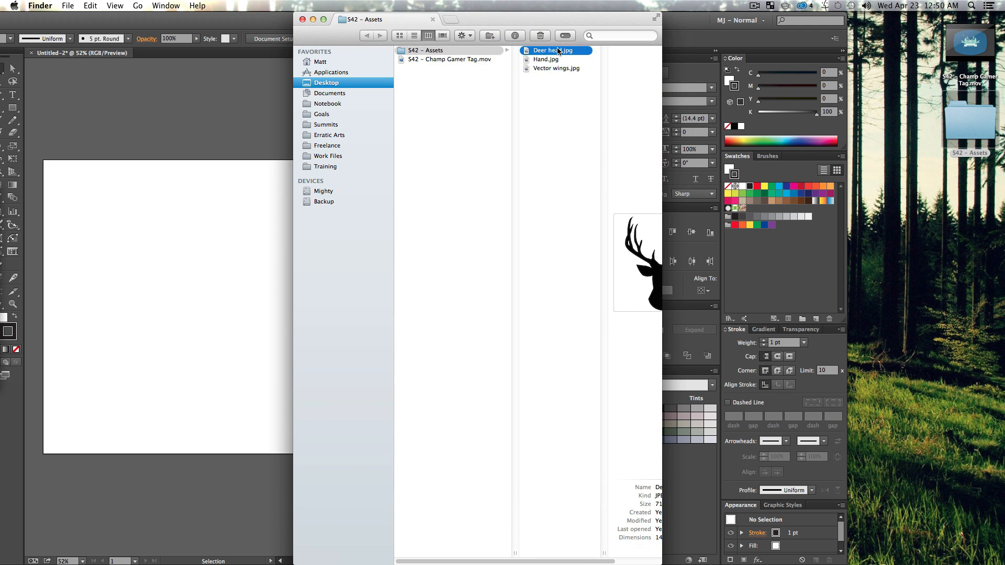
{"action": "key", "text": "space"}
{"action": "key", "text": "Down"}
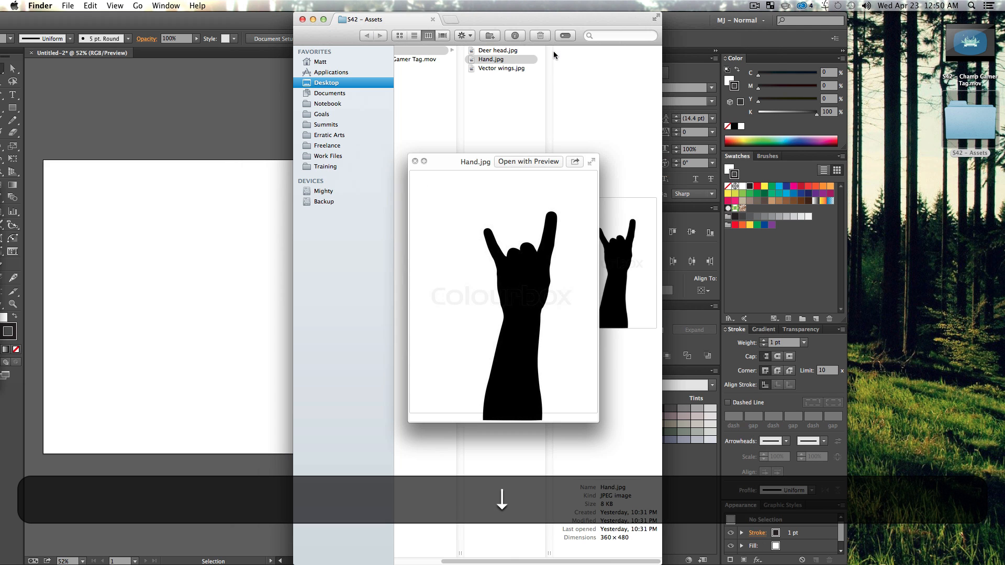
{"action": "key", "text": "Down"}
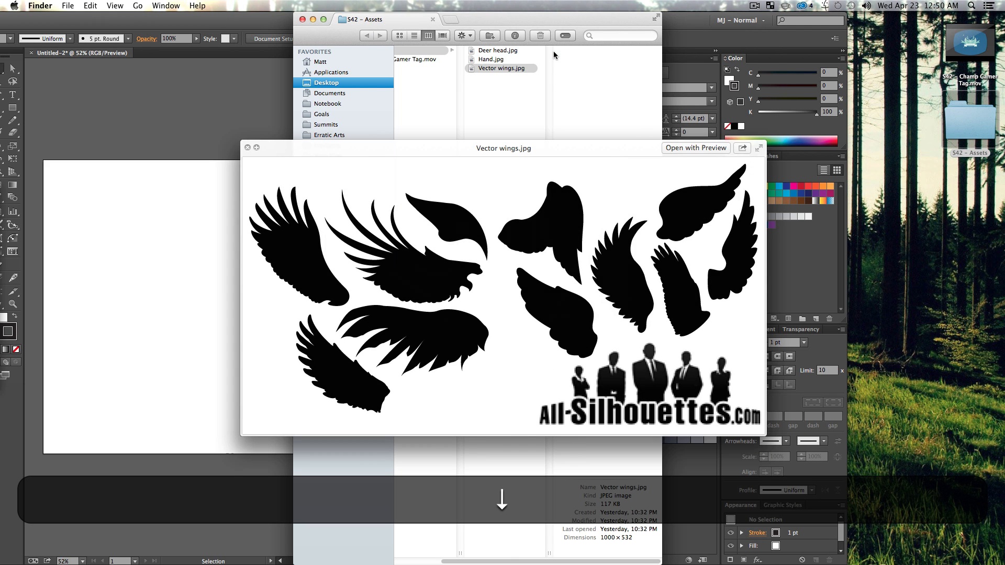
{"action": "key", "text": "space"}
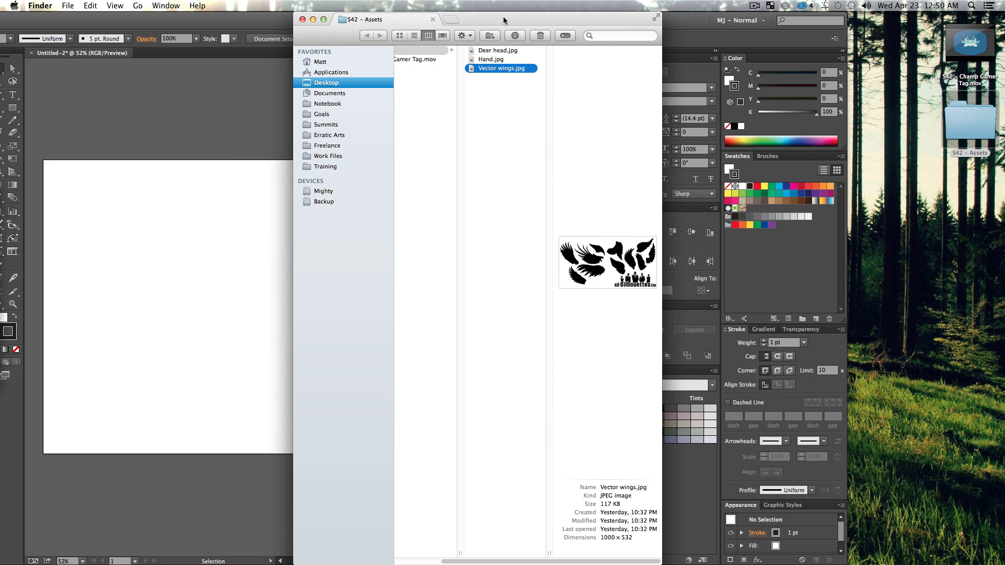
{"action": "left_click", "coordinate": [313, 20]}
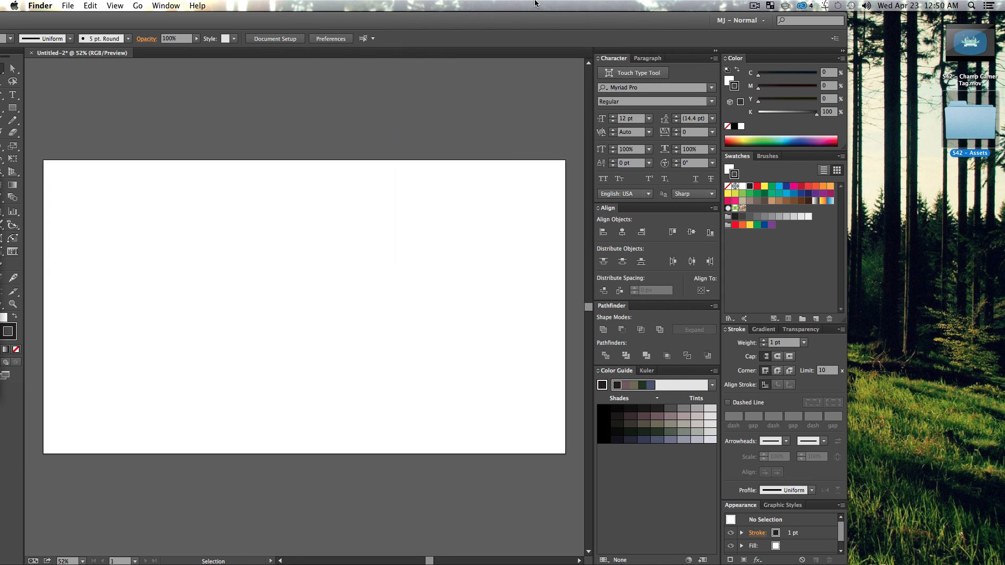
Place Deer head.jpg, Hand.jpg and Vector wings.jpg from the S42 - Assets folder into the Illustrator document
{"action": "left_click", "coordinate": [503, 24]}
{"action": "double_click", "coordinate": [645, 26]}
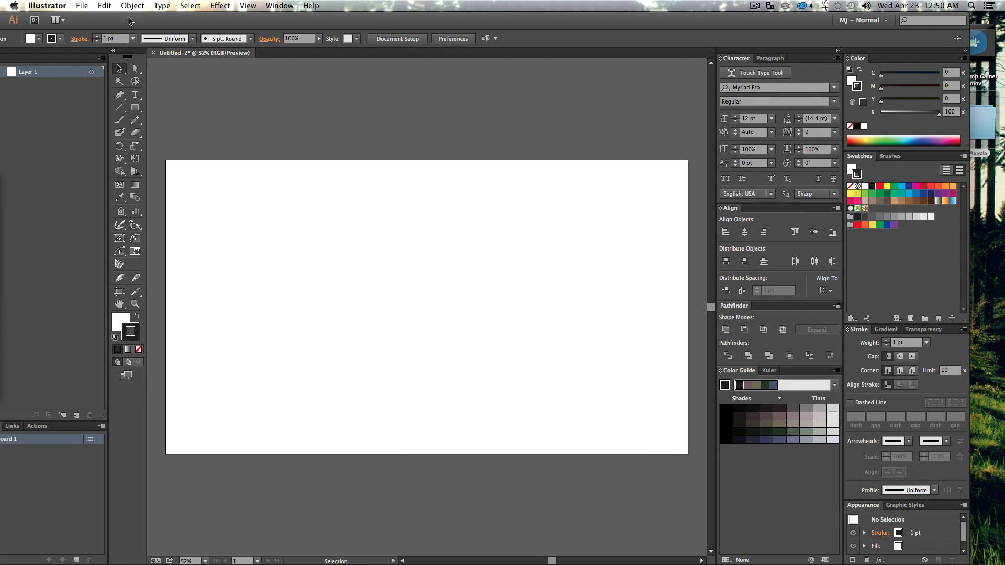
{"action": "left_click_drag", "start_coordinate": [130, 20], "coordinate": [74, 17]}
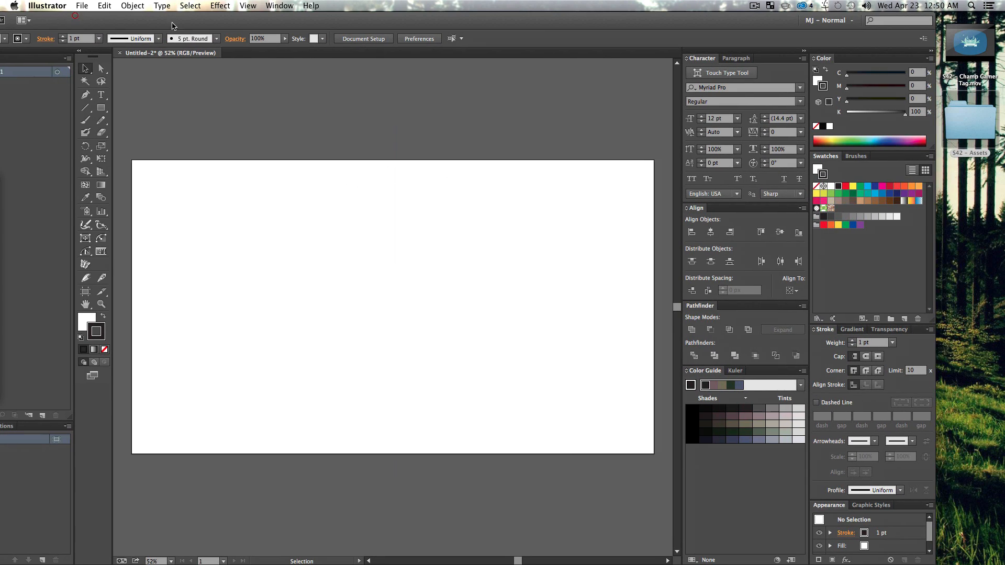
{"action": "double_click", "coordinate": [979, 151]}
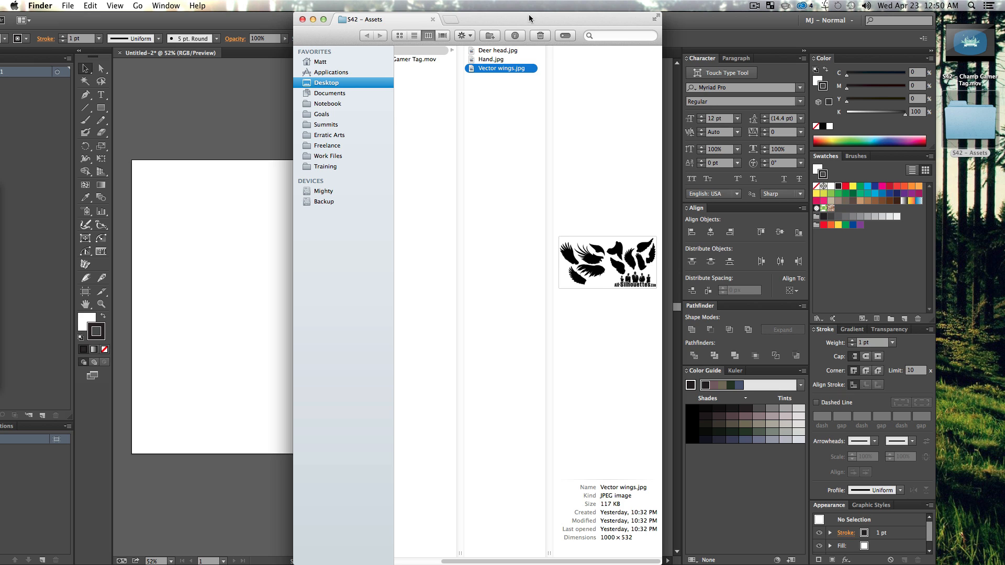
{"action": "left_click_drag", "start_coordinate": [530, 17], "coordinate": [843, 42]}
{"action": "left_click_drag", "start_coordinate": [815, 114], "coordinate": [794, 39]}
{"action": "left_click_drag", "start_coordinate": [795, 83], "coordinate": [350, 219]}
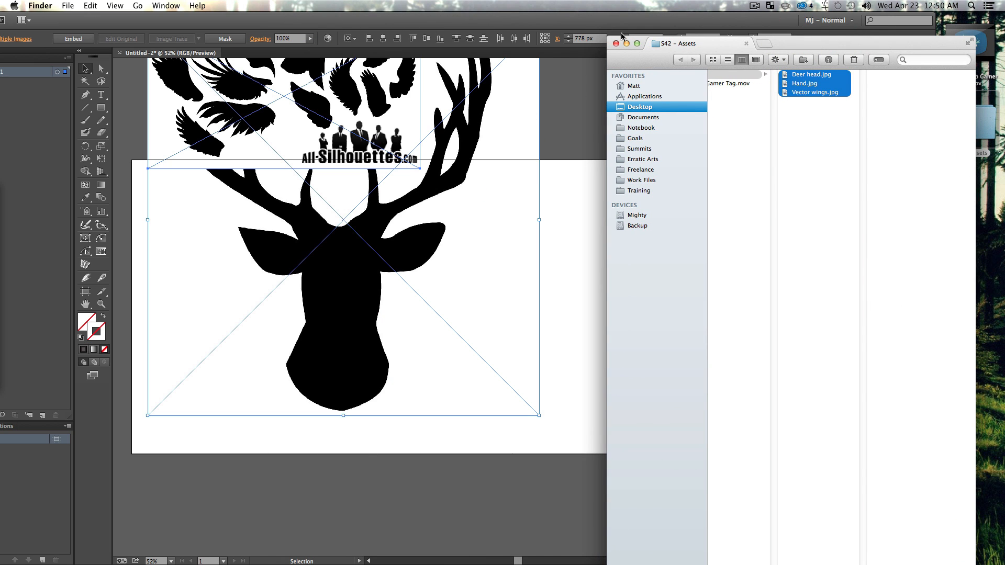
{"action": "left_click", "coordinate": [627, 44]}
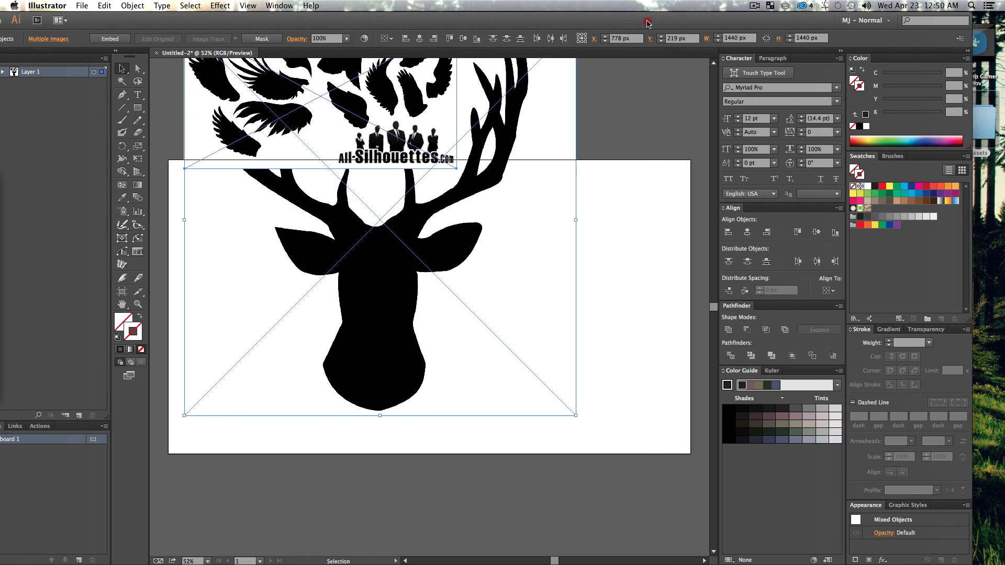
{"action": "left_click_drag", "start_coordinate": [648, 22], "coordinate": [672, 22]}
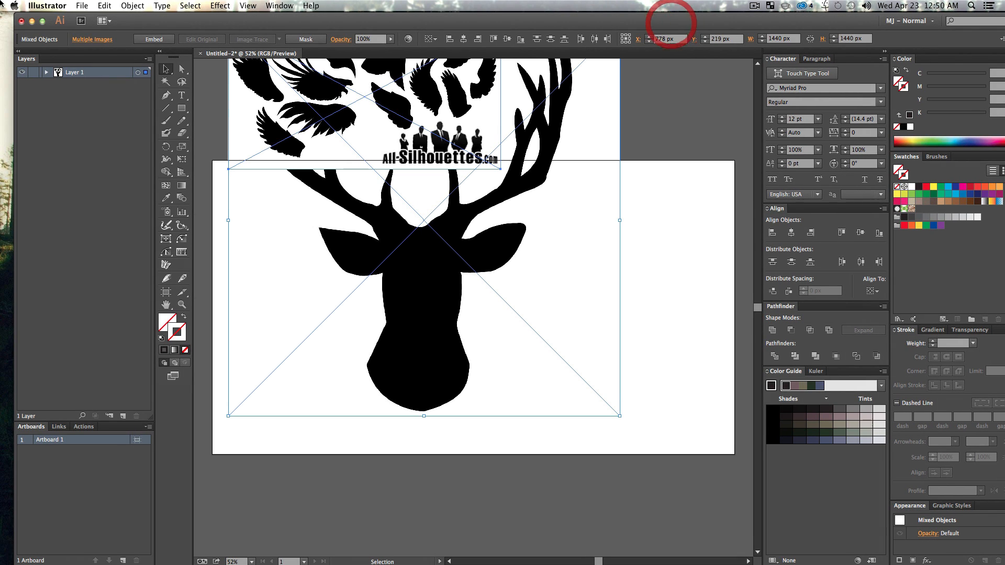
{"action": "left_click", "coordinate": [44, 21]}
Separate the placed images by moving the wings image off the artboard's upper-left corner and the deer head down and right
{"action": "left_click", "coordinate": [676, 276]}
{"action": "key", "text": "z"}
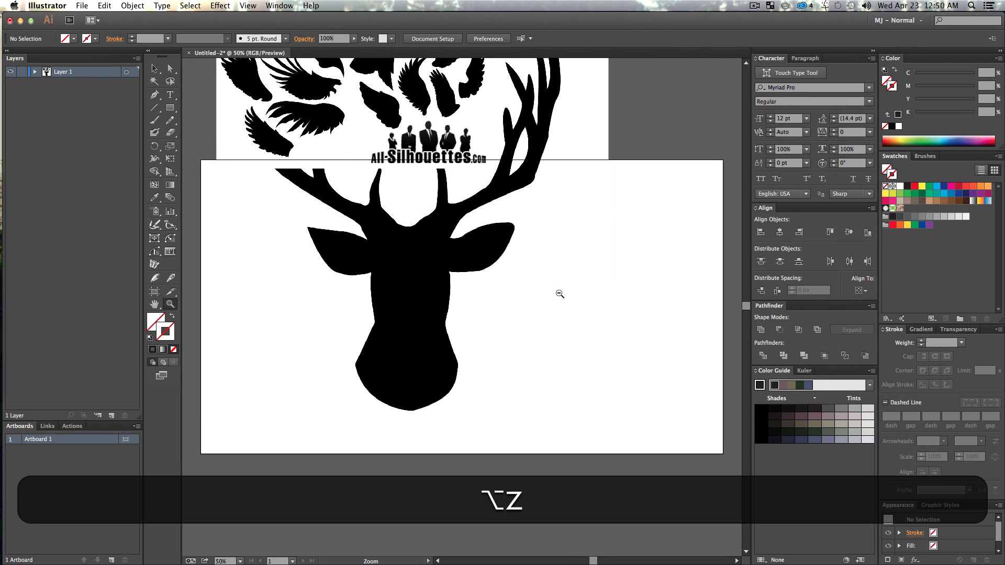
{"action": "left_click", "coordinate": [561, 294], "text": "alt"}
{"action": "left_click_drag", "start_coordinate": [511, 258], "coordinate": [666, 291]}
{"action": "key", "text": "v"}
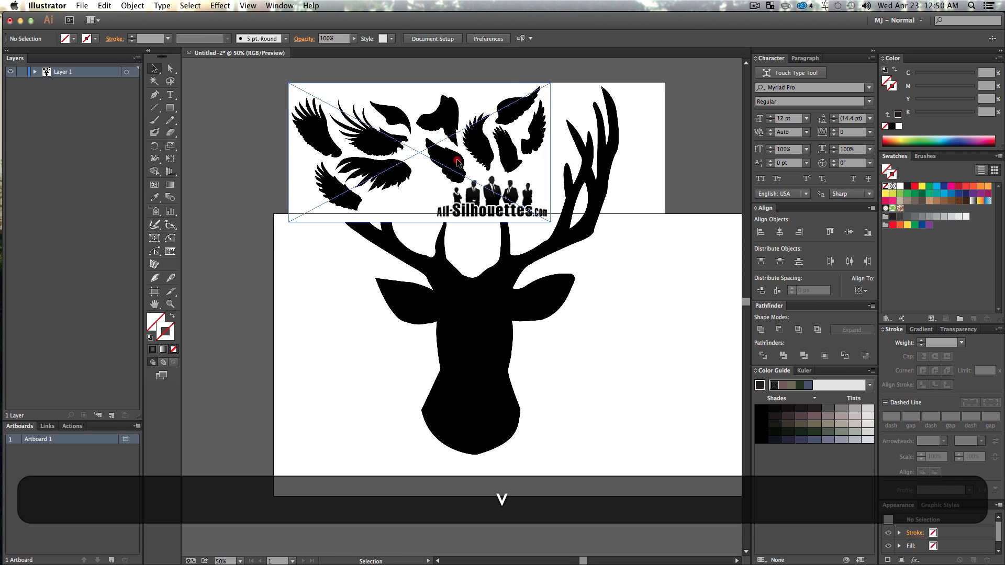
{"action": "left_click_drag", "start_coordinate": [458, 162], "coordinate": [331, 118]}
{"action": "mouse_move", "coordinate": [469, 372]}
{"action": "left_mouse_down"}
{"action": "mouse_move", "coordinate": [498, 400]}
{"action": "mouse_move", "coordinate": [537, 378]}
{"action": "mouse_move", "coordinate": [512, 378]}
{"action": "mouse_move", "coordinate": [528, 400]}
{"action": "left_mouse_up"}
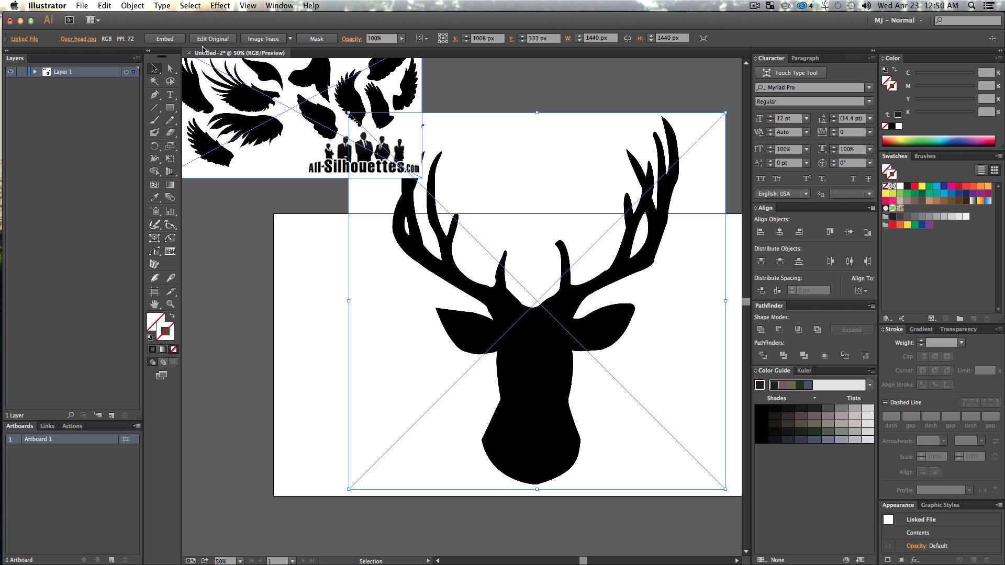
Image Trace the deer head in Black and White mode with Ignore White enabled to drop its white background
{"action": "left_click", "coordinate": [270, 39]}
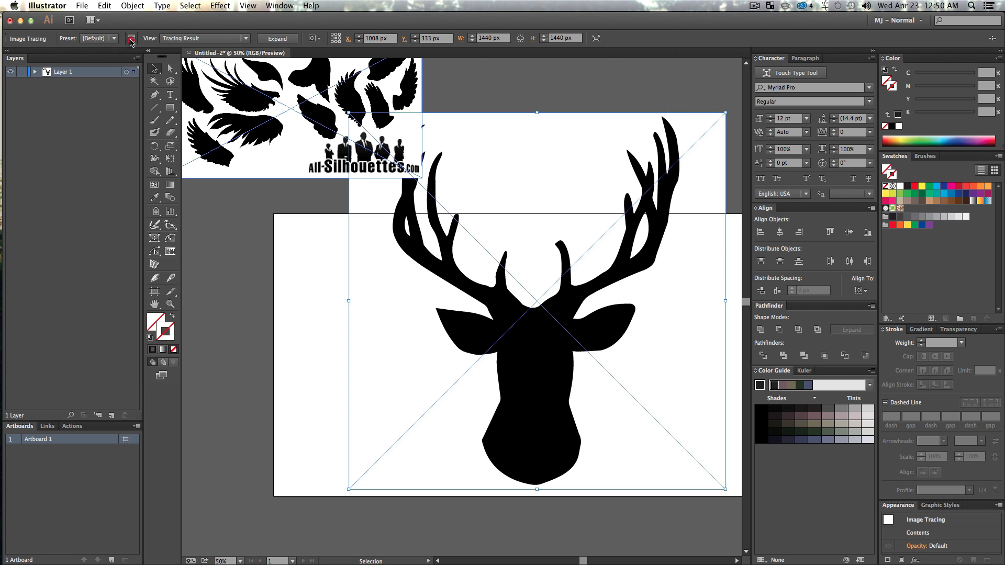
{"action": "left_click", "coordinate": [130, 40]}
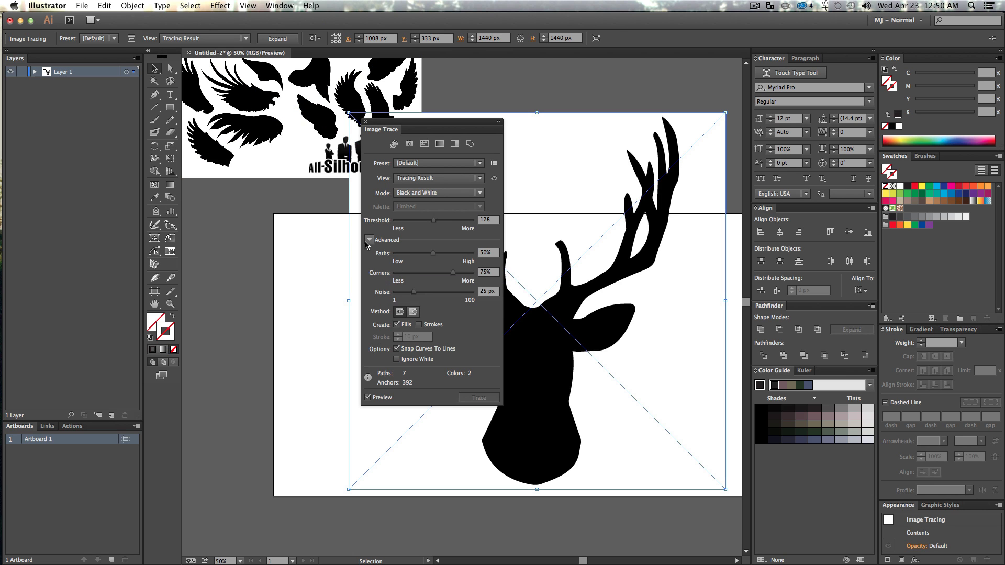
{"action": "left_click", "coordinate": [368, 240]}
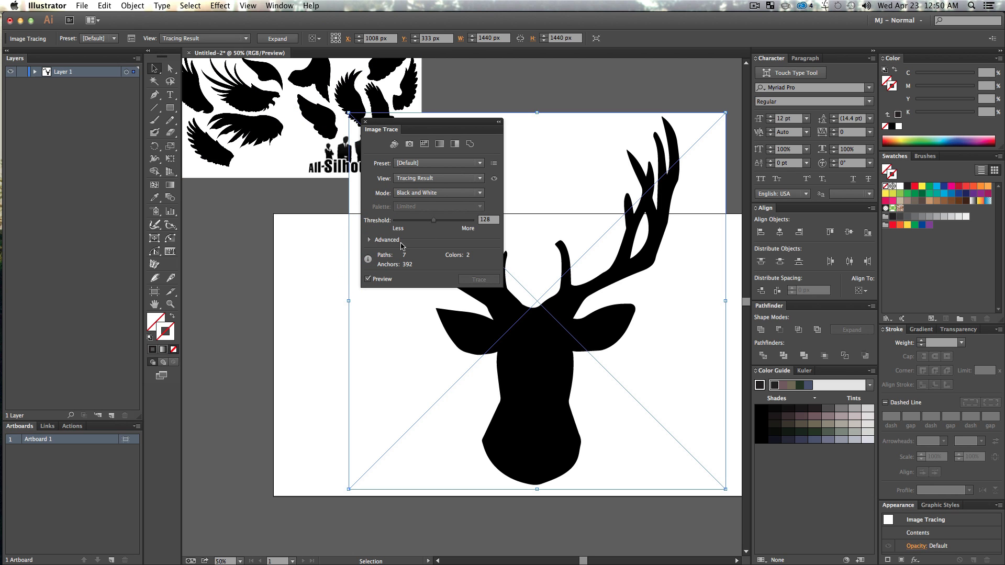
{"action": "left_click", "coordinate": [368, 240]}
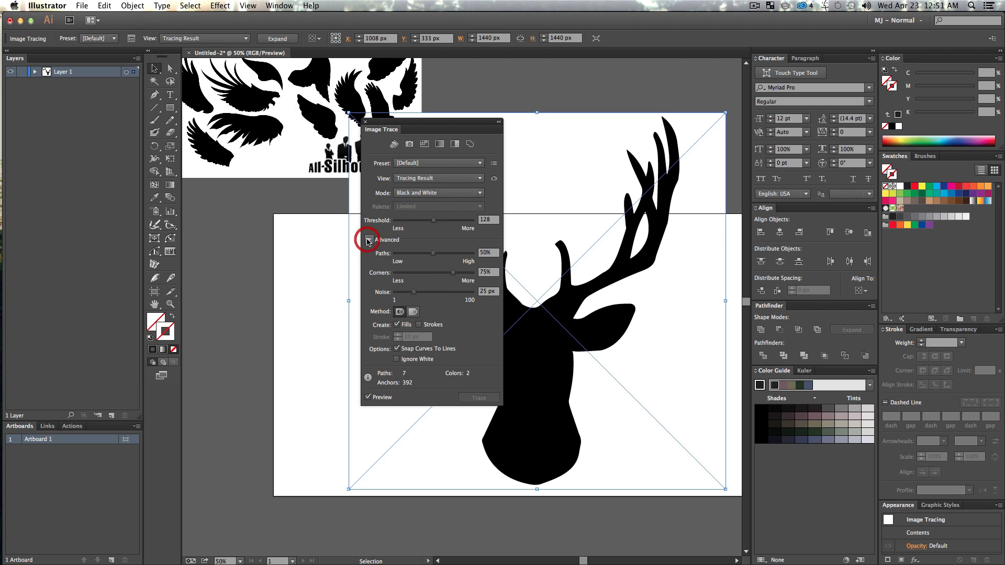
{"action": "left_click", "coordinate": [402, 361]}
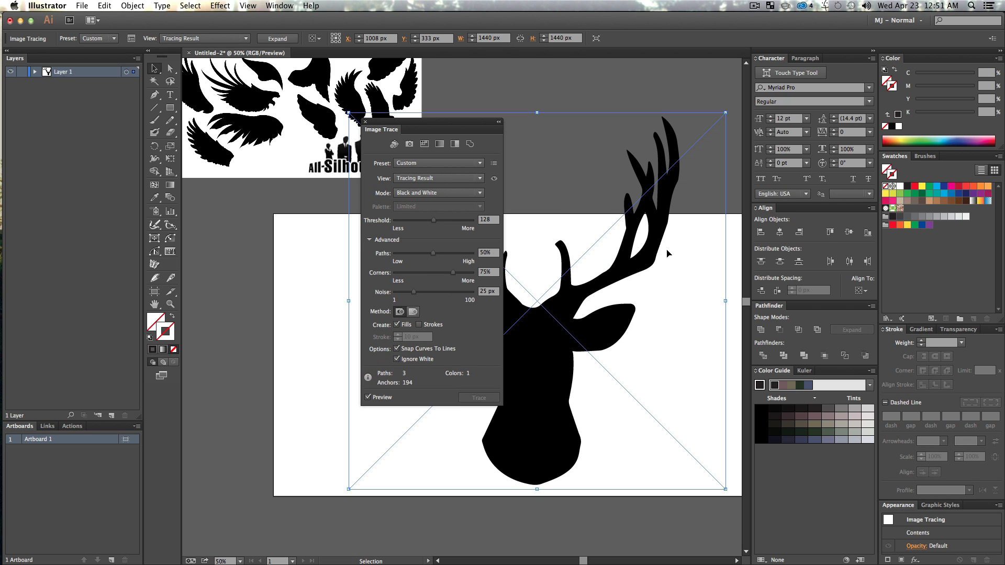
{"action": "left_click", "coordinate": [366, 121]}
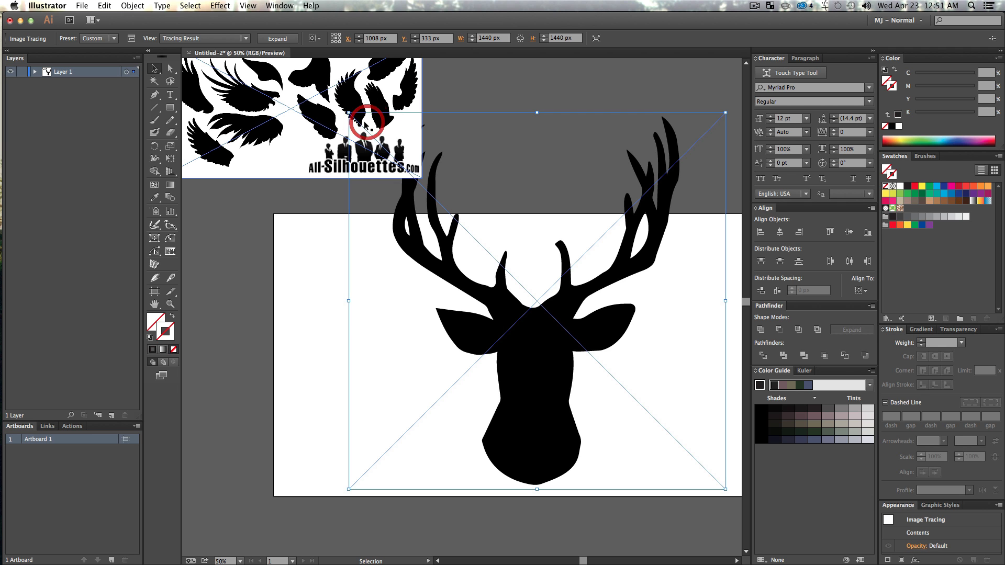
Expand the deer head tracing and fit it inside the artboard's left side, scaled proportionally to about 563 × 724 px
{"action": "left_click", "coordinate": [276, 39]}
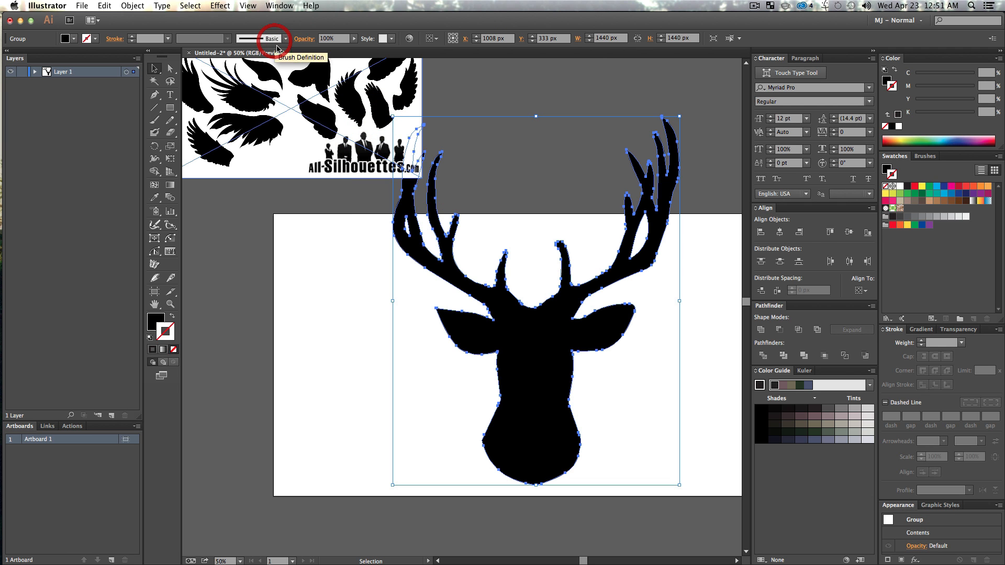
{"action": "left_click_drag", "start_coordinate": [532, 375], "coordinate": [531, 372]}
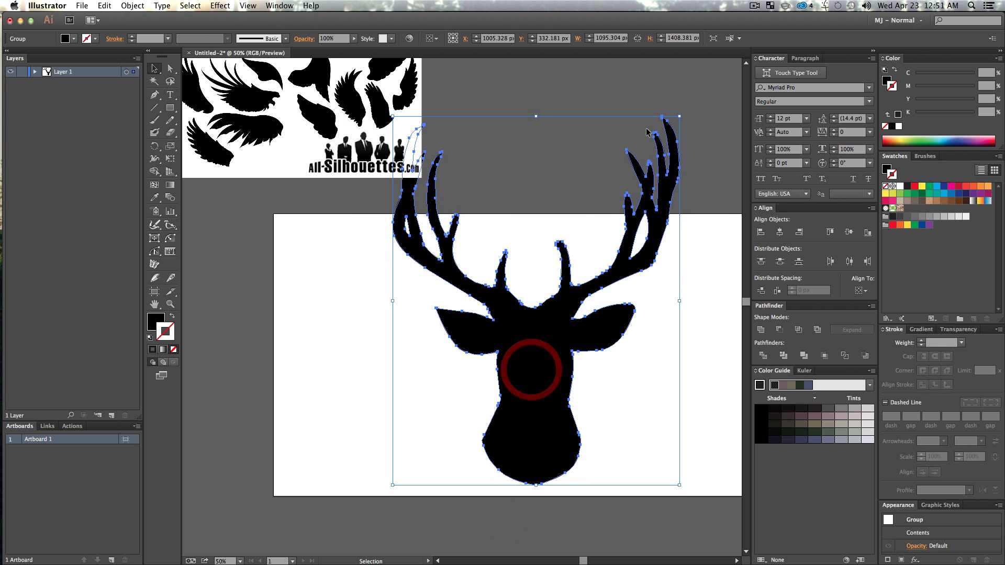
{"action": "key", "text": "shift"}
{"action": "left_click_drag", "start_coordinate": [682, 122], "coordinate": [611, 205]}
{"action": "left_click_drag", "start_coordinate": [488, 365], "coordinate": [307, 374]}
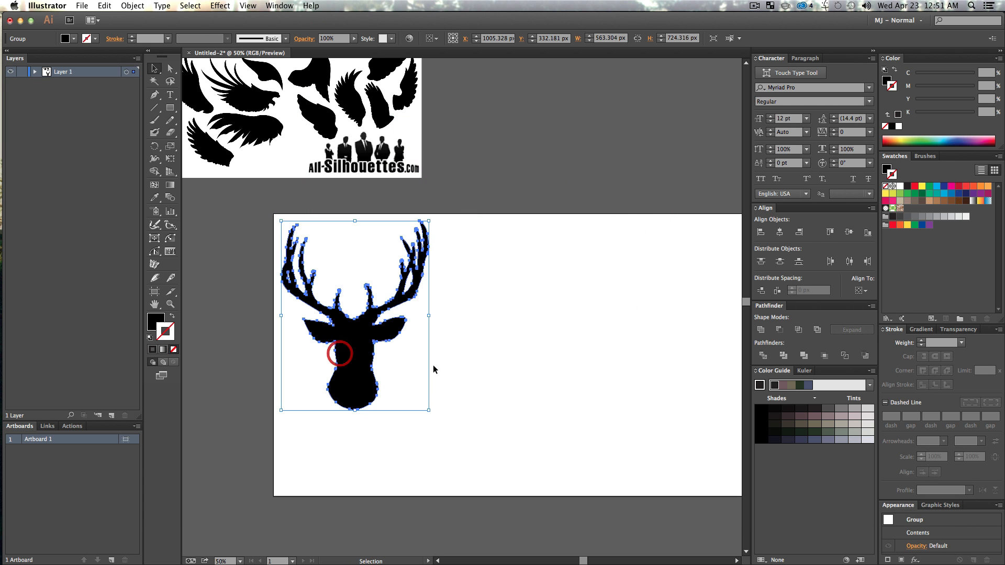
{"action": "left_click", "coordinate": [489, 356]}
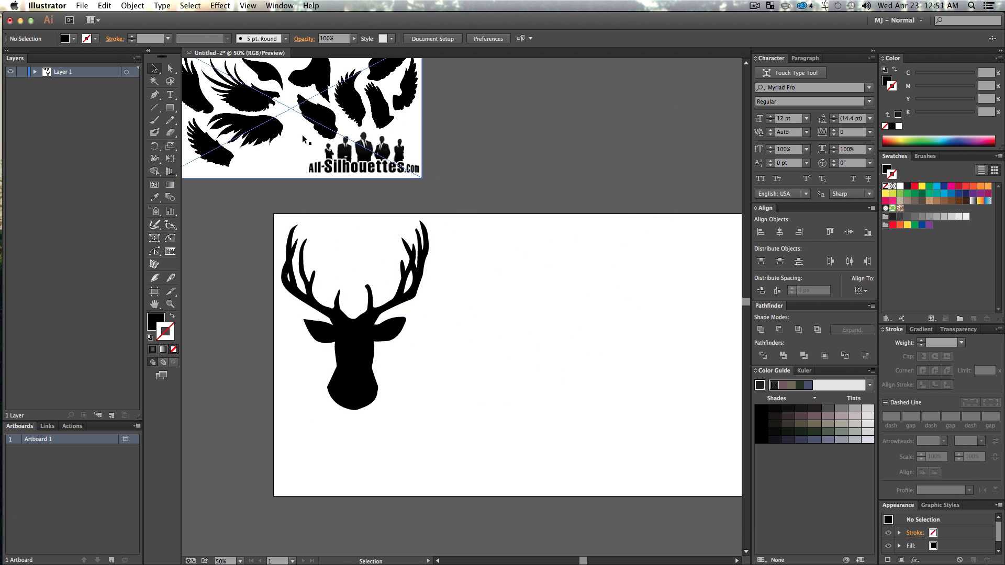
Move the wings image onto the artboard beside the deer head, and enlarge the hand image to about 325 × 434 px above it
{"action": "left_click_drag", "start_coordinate": [288, 132], "coordinate": [550, 422]}
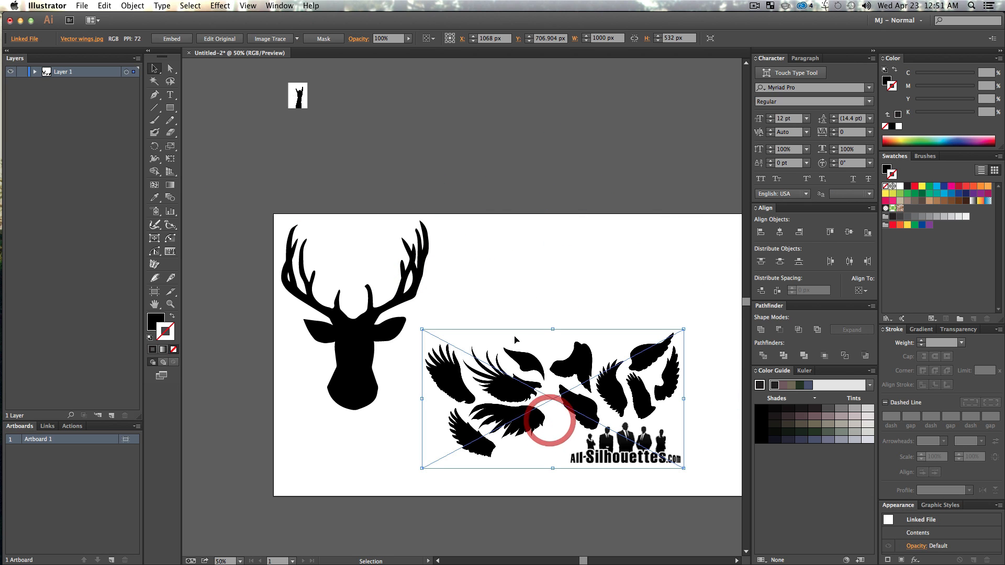
{"action": "left_click_drag", "start_coordinate": [298, 98], "coordinate": [507, 195]}
{"action": "left_click", "coordinate": [526, 290]}
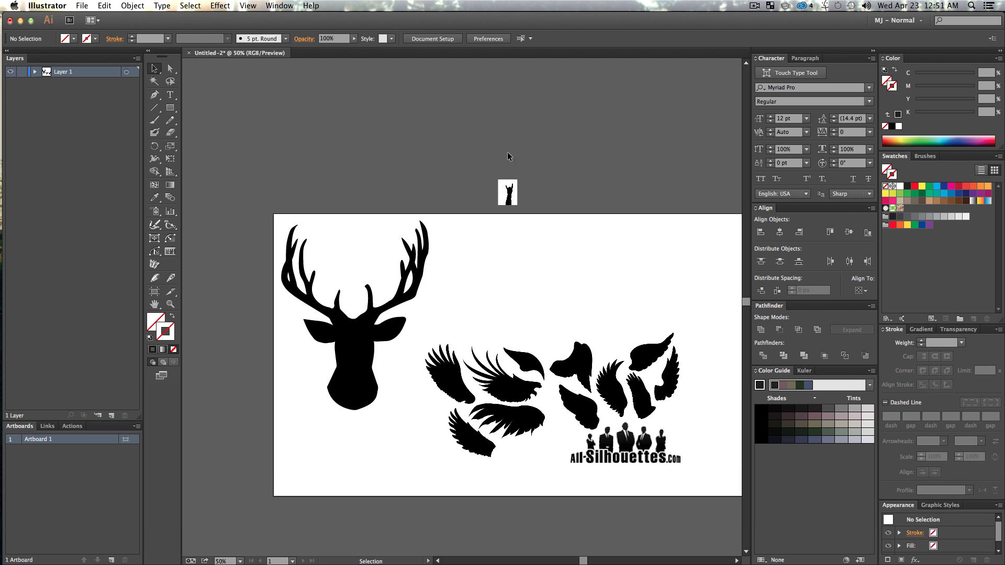
{"action": "left_click_drag", "start_coordinate": [509, 192], "coordinate": [546, 232]}
{"action": "left_click", "coordinate": [599, 251]}
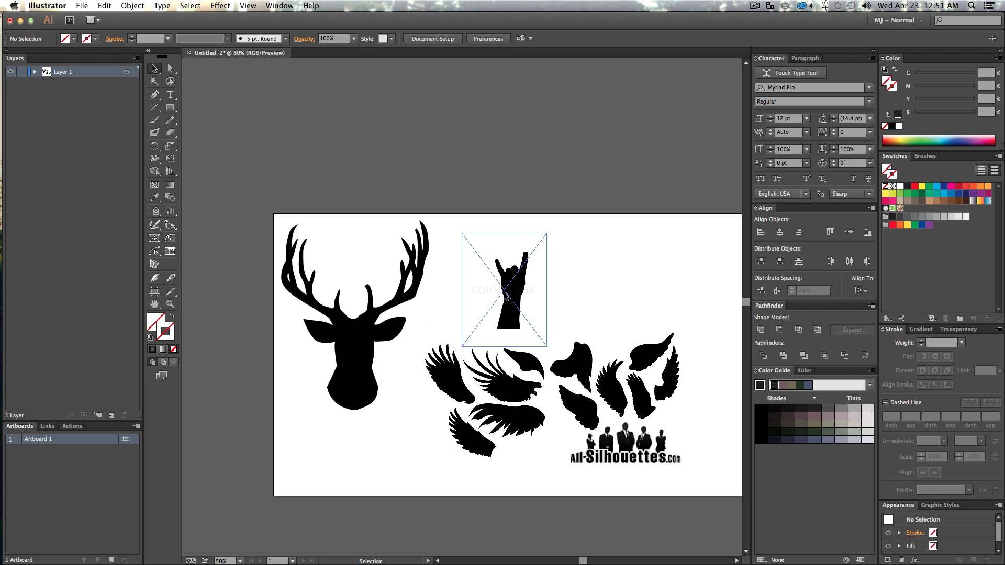
Image Trace the hand in Black and White mode with Ignore White enabled, and expand the tracing into paths
{"action": "left_click", "coordinate": [514, 250]}
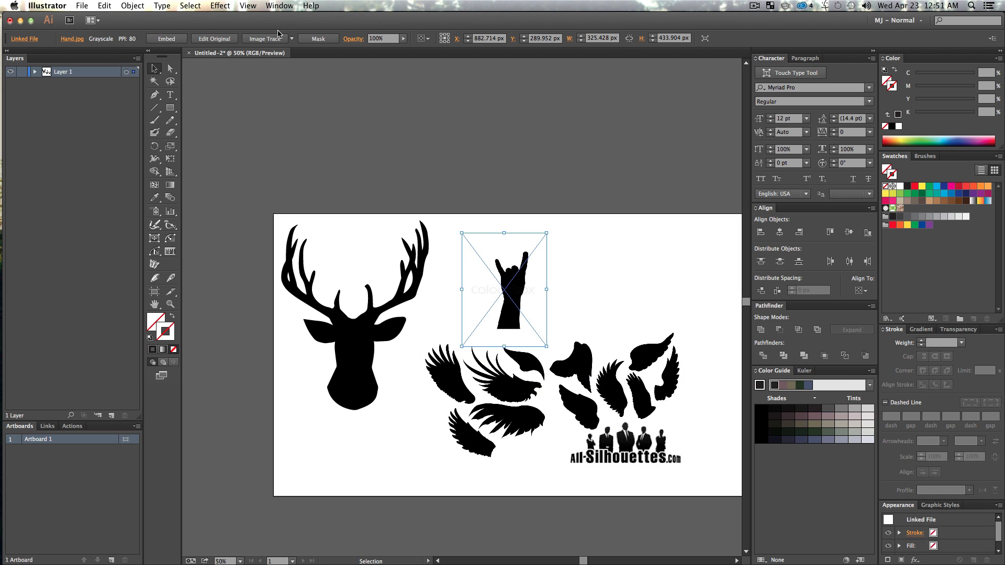
{"action": "left_click", "coordinate": [257, 39]}
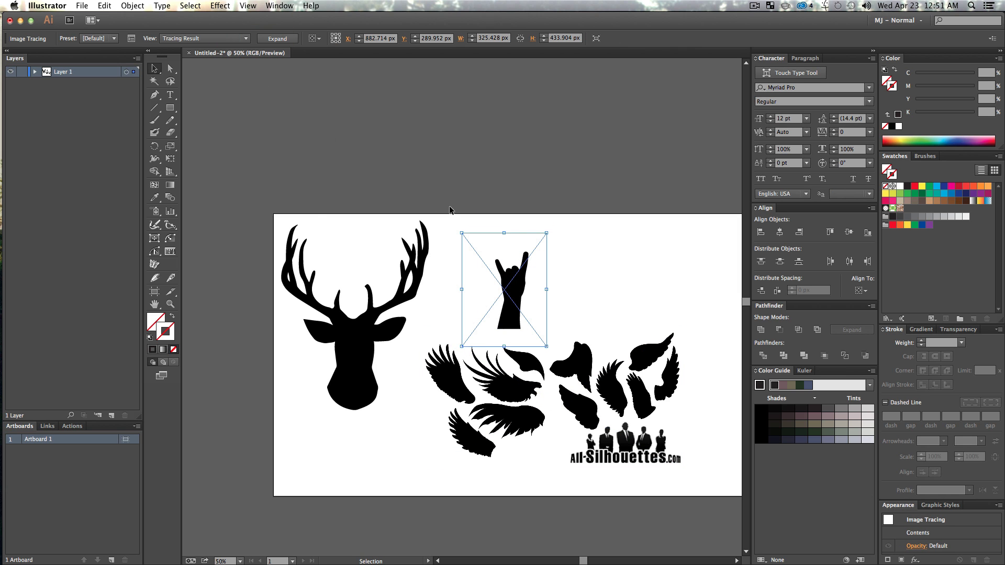
{"action": "left_click", "coordinate": [131, 38]}
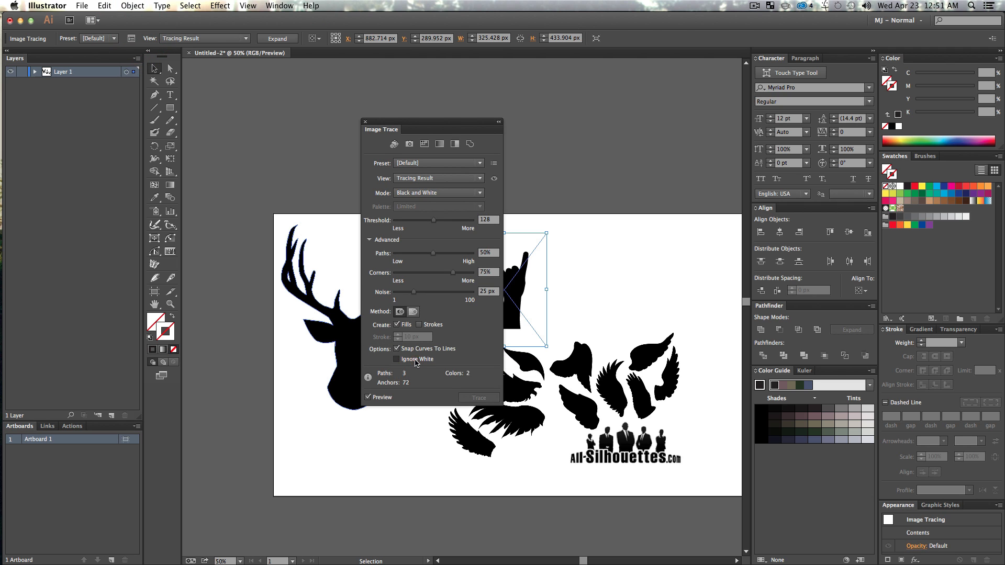
{"action": "left_click", "coordinate": [397, 359]}
{"action": "left_click", "coordinate": [365, 122]}
{"action": "left_click", "coordinate": [277, 38]}
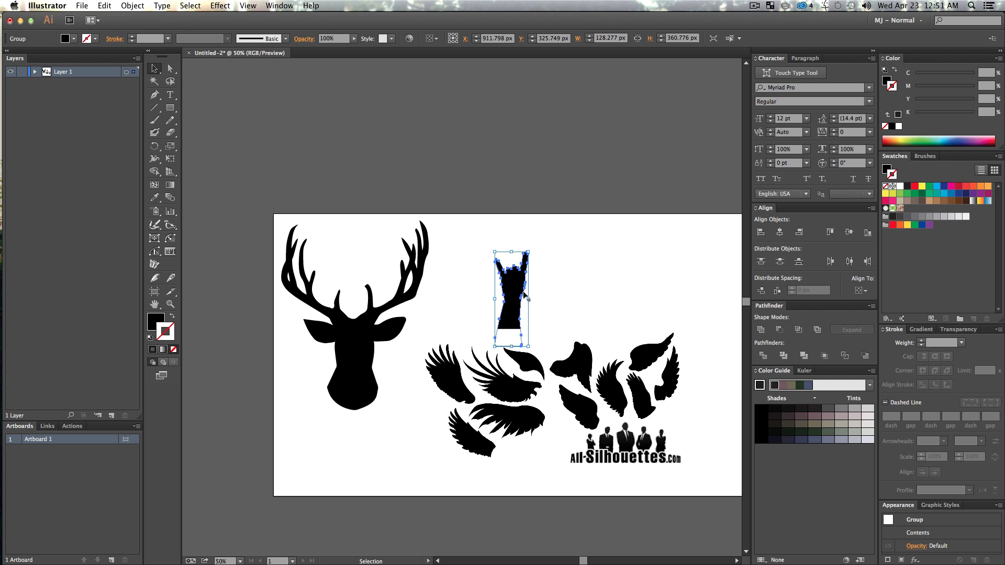
Scale the expanded hand proportionally to about 163 × 460 px and move it above the deer head, between the antlers
{"action": "left_click_drag", "start_coordinate": [529, 252], "coordinate": [545, 240]}
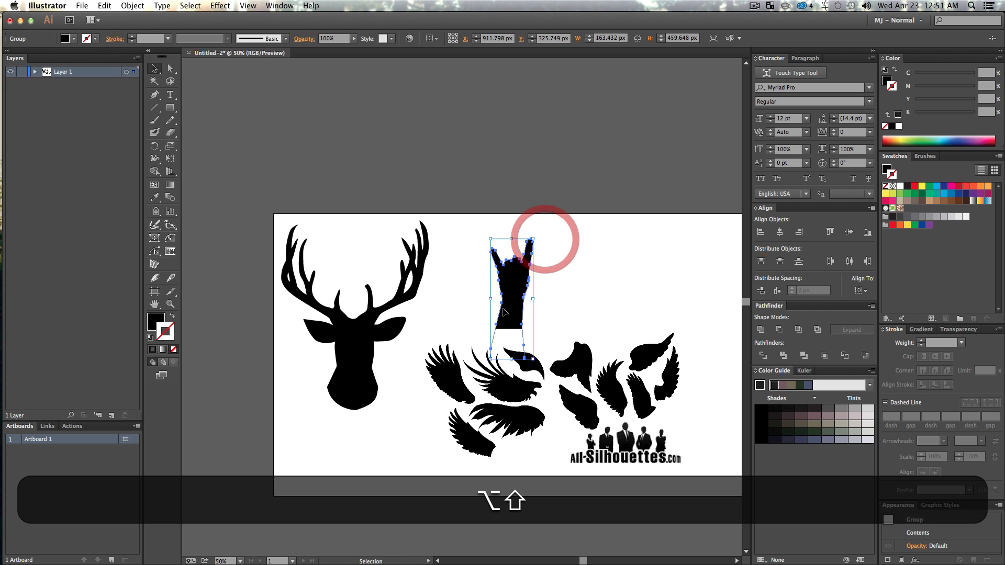
{"action": "left_click_drag", "start_coordinate": [511, 300], "coordinate": [365, 246]}
{"action": "left_click", "coordinate": [555, 255]}
{"action": "left_click", "coordinate": [567, 214]}
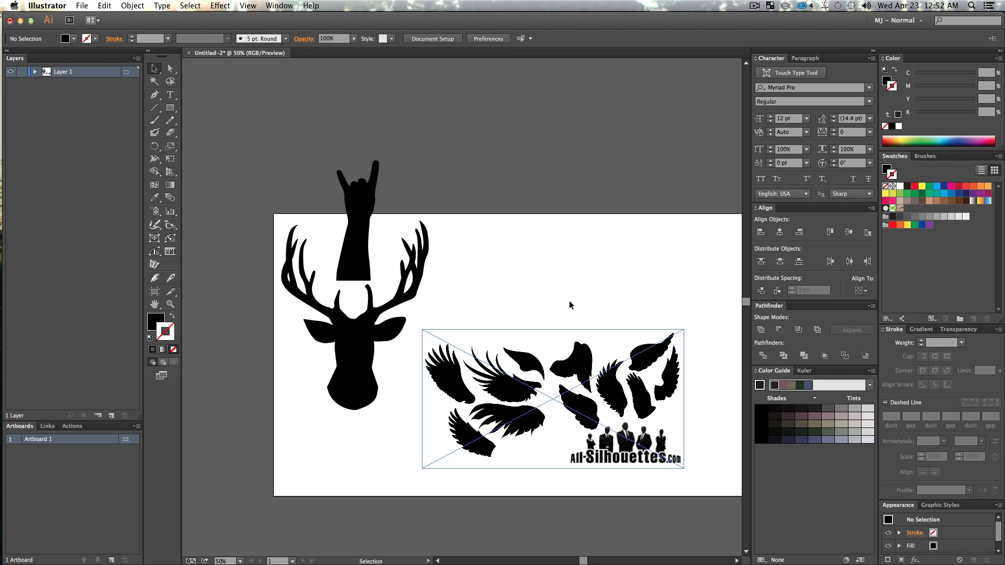
{"action": "left_click", "coordinate": [559, 290]}
Image Trace the wings image in Black and White mode with Ignore White enabled, and expand the result into paths
{"action": "left_click", "coordinate": [557, 410]}
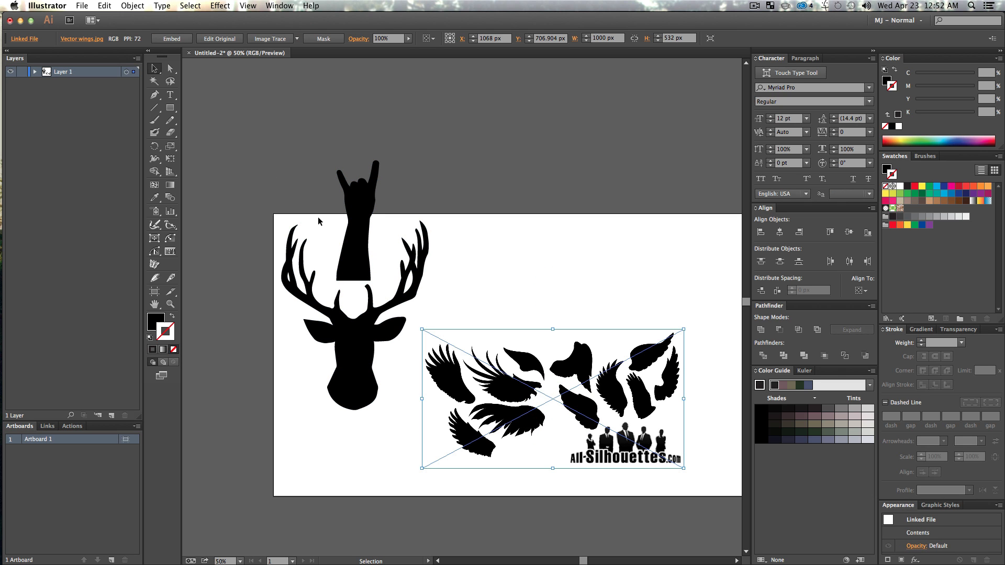
{"action": "left_click", "coordinate": [269, 37]}
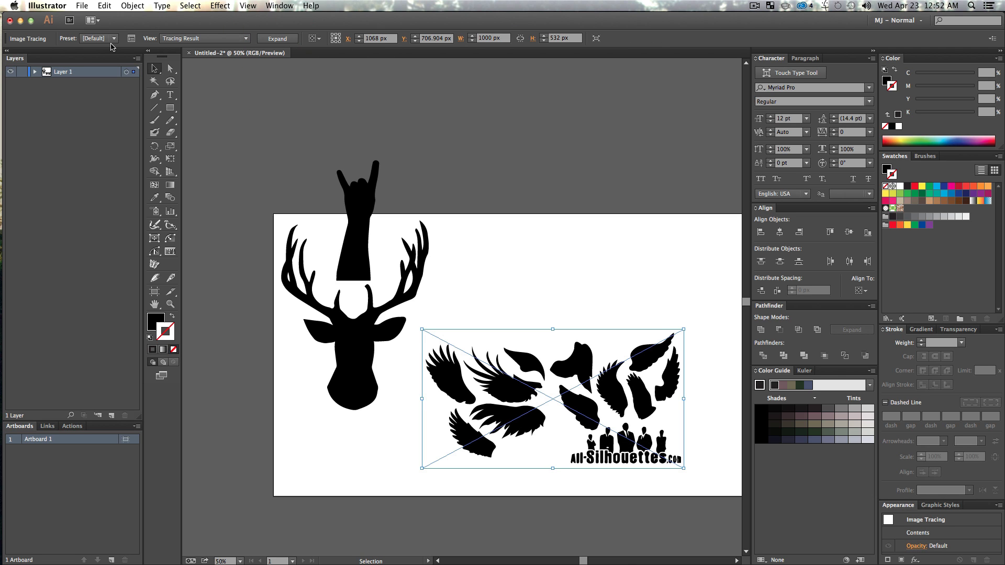
{"action": "left_click", "coordinate": [132, 38]}
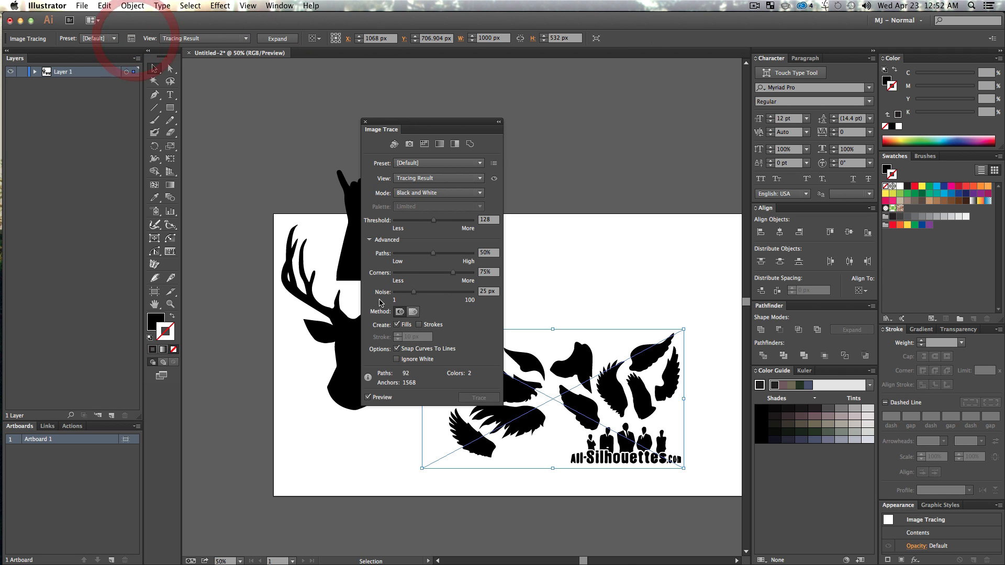
{"action": "left_click", "coordinate": [426, 361]}
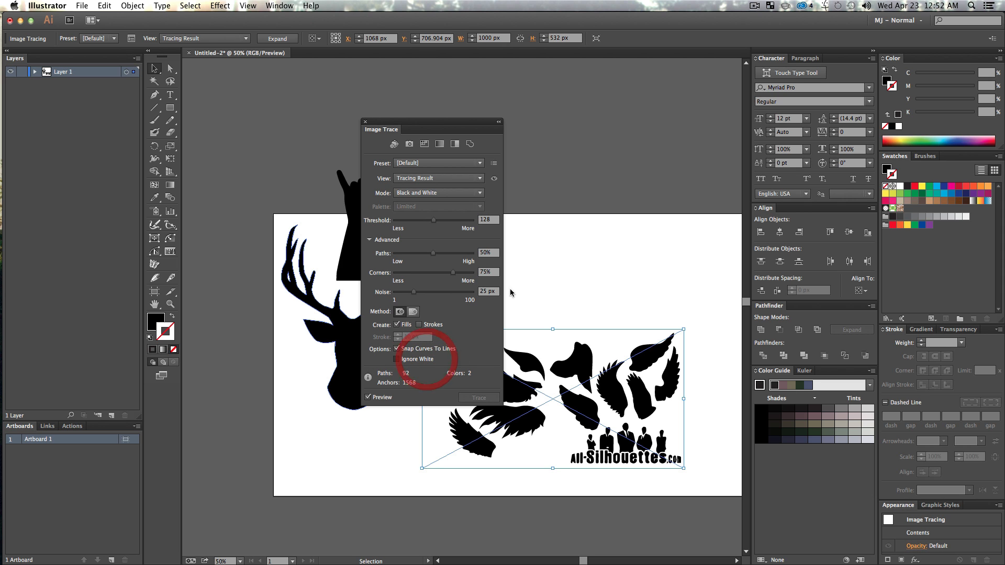
{"action": "left_click", "coordinate": [362, 122]}
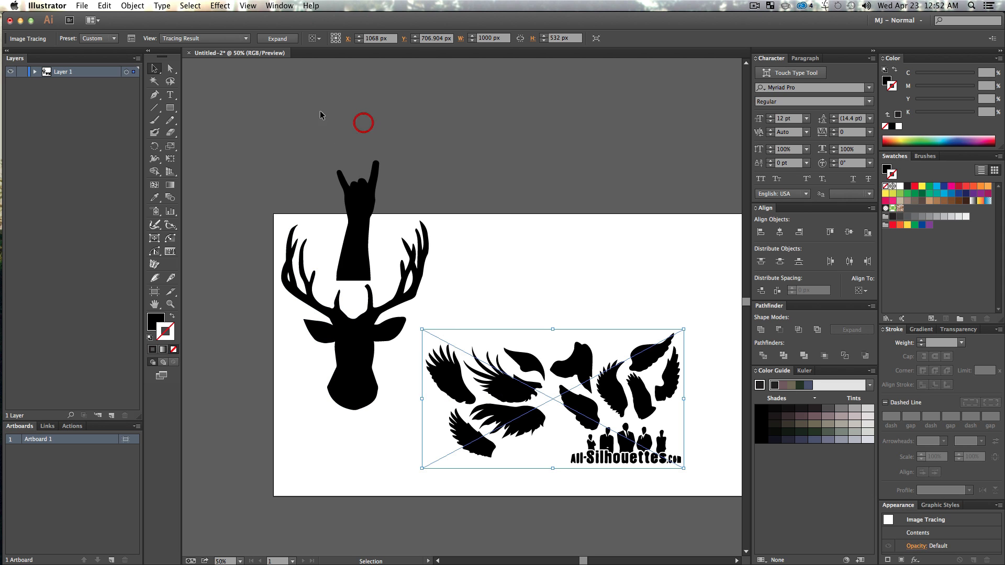
{"action": "left_click", "coordinate": [275, 40]}
{"action": "left_click", "coordinate": [579, 252]}
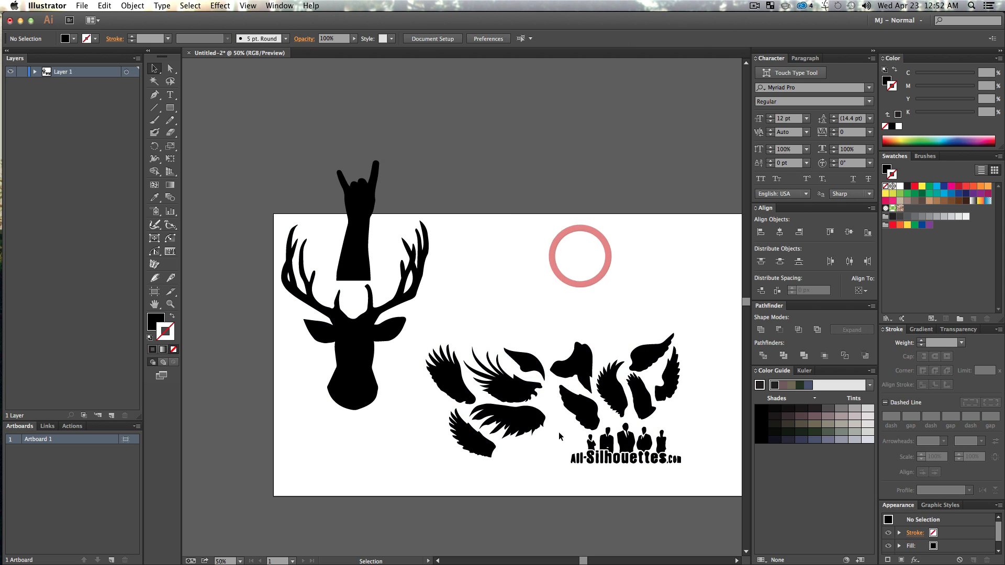
Move the expanded wings group straight up so that most of it sits above the artboard's top edge
{"action": "left_click_drag", "start_coordinate": [576, 372], "coordinate": [577, 154]}
{"action": "left_click", "coordinate": [579, 319]}
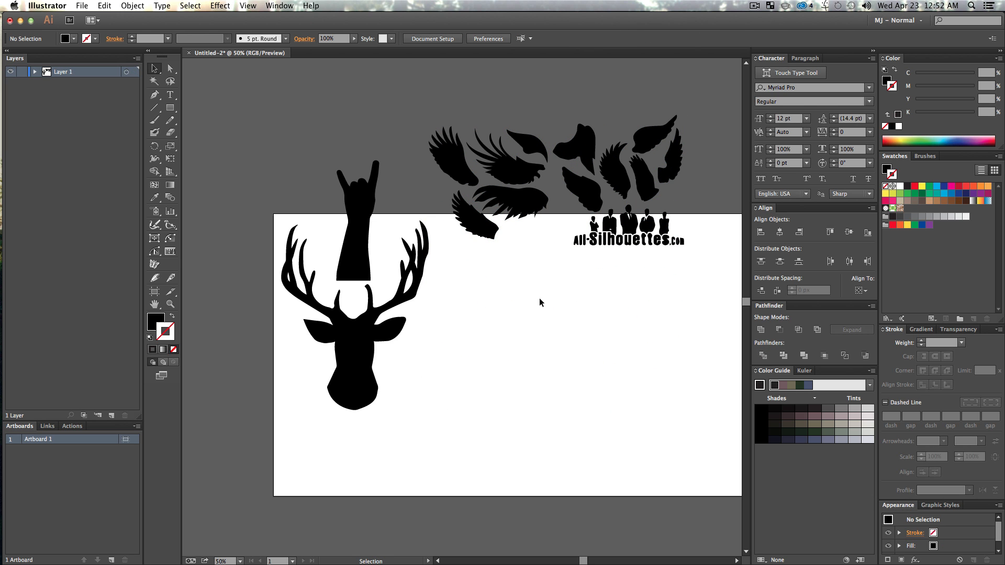
{"action": "left_click", "coordinate": [541, 302]}
Select the deer head, hand and wings together and set the colour harmony rule to High Contrast 2
{"action": "left_click_drag", "start_coordinate": [213, 94], "coordinate": [697, 433]}
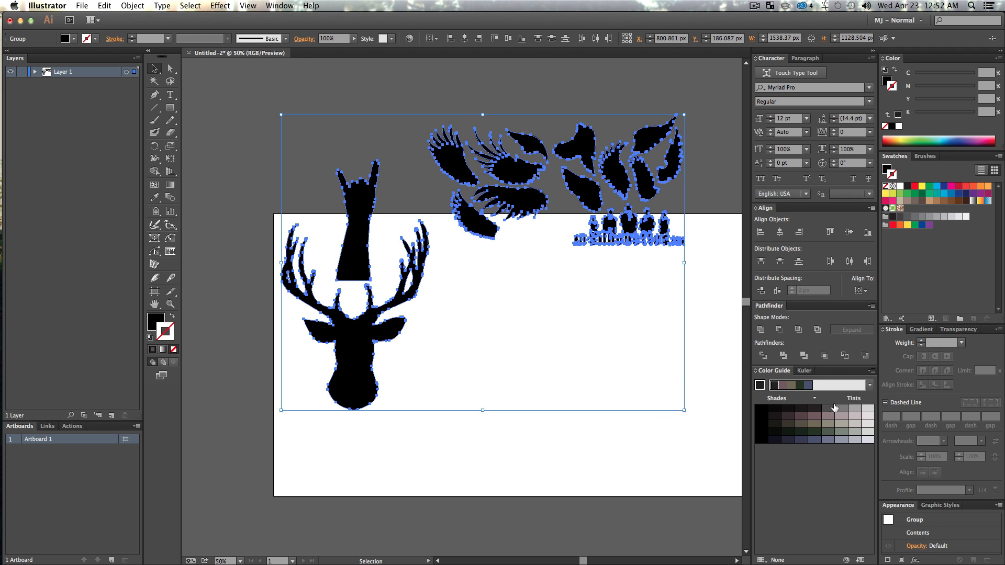
{"action": "left_click", "coordinate": [870, 385]}
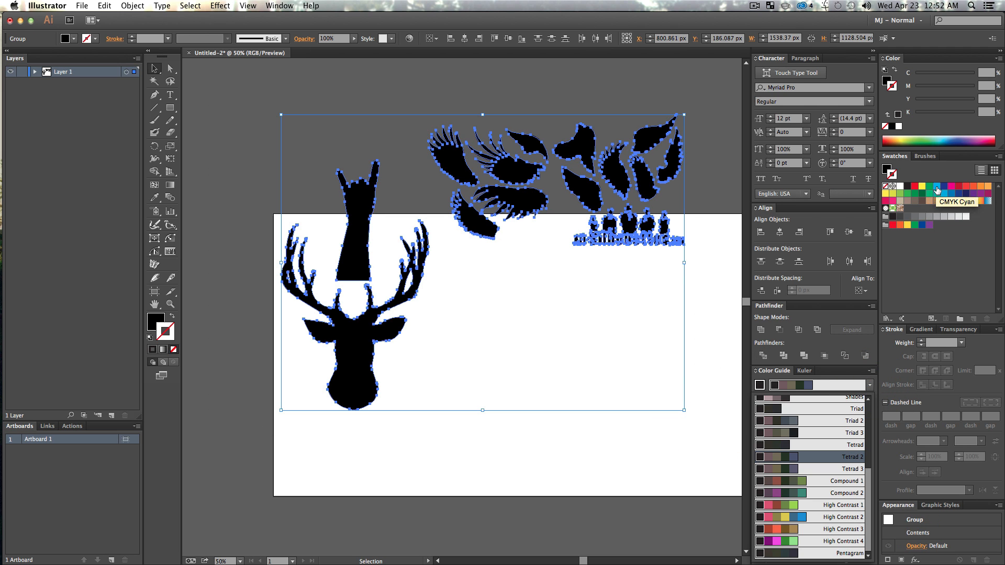
{"action": "left_click", "coordinate": [841, 518]}
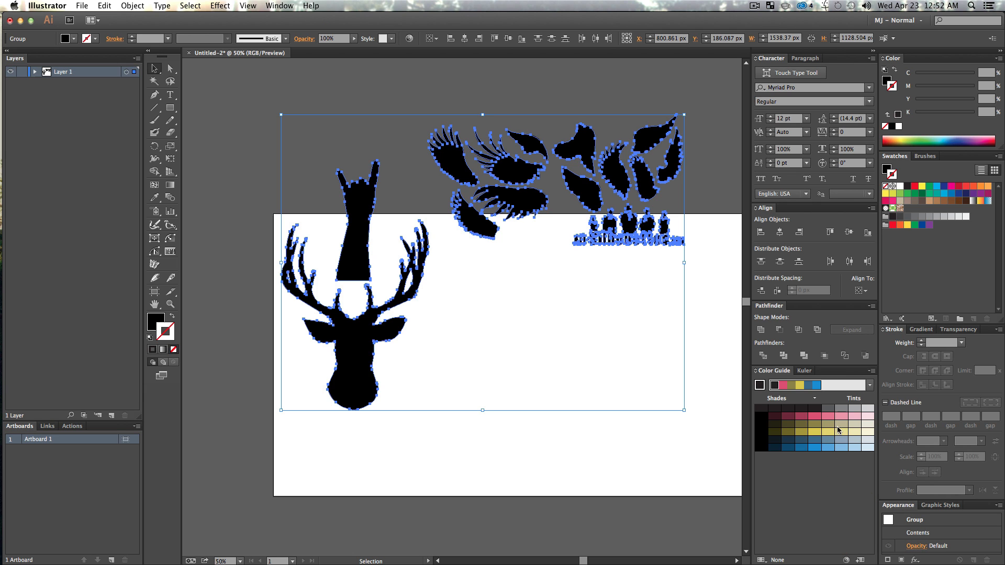
Give all the selected silhouettes a light blue fill from the harmony's tints, with no stroke
{"action": "left_click", "coordinate": [839, 449]}
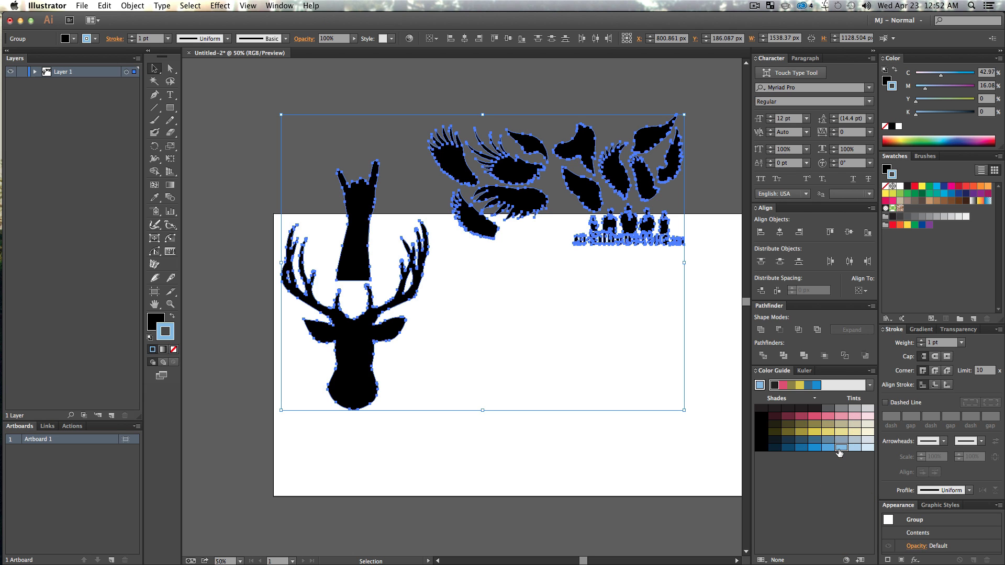
{"action": "left_click", "coordinate": [839, 449]}
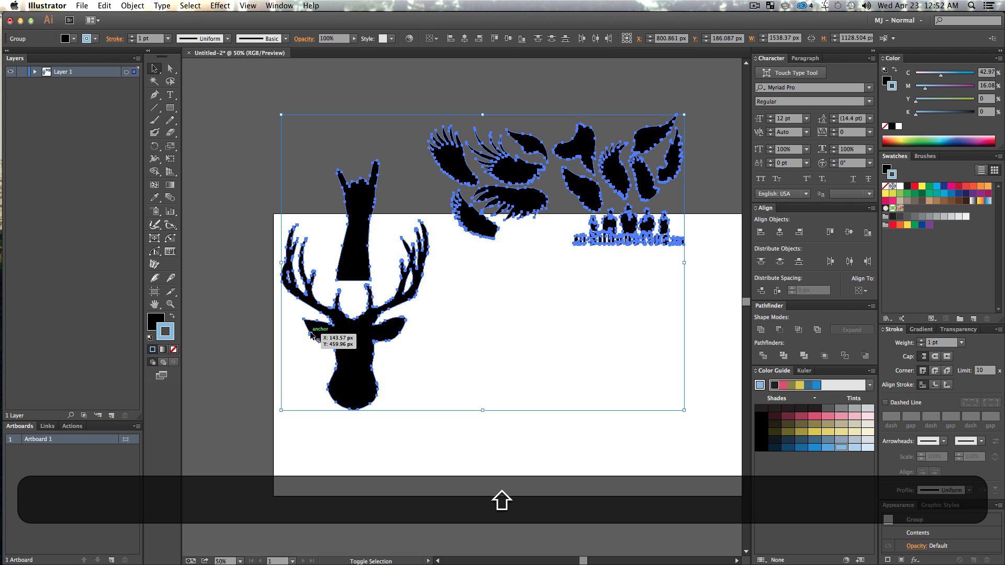
{"action": "key", "text": "shift+x"}
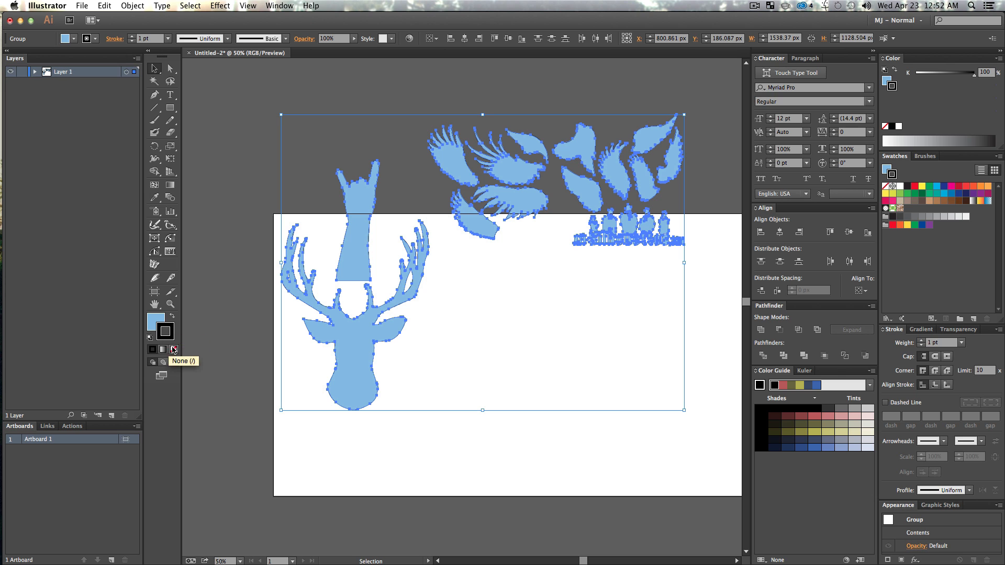
{"action": "left_click", "coordinate": [174, 349]}
{"action": "key", "text": "v"}
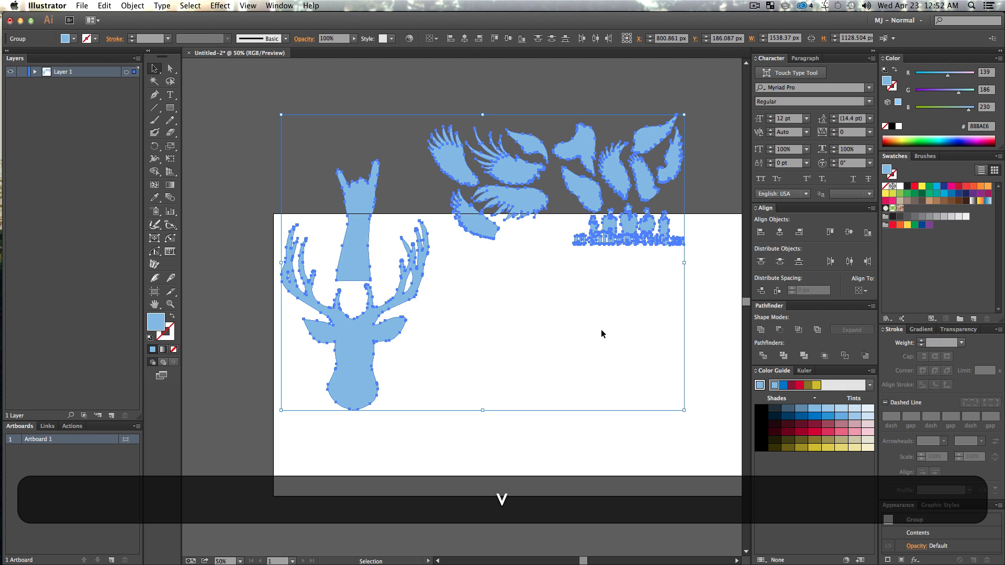
{"action": "left_click", "coordinate": [602, 327]}
{"action": "scroll", "coordinate": [654, 388], "scroll_direction": "down", "scroll_amount": 2}
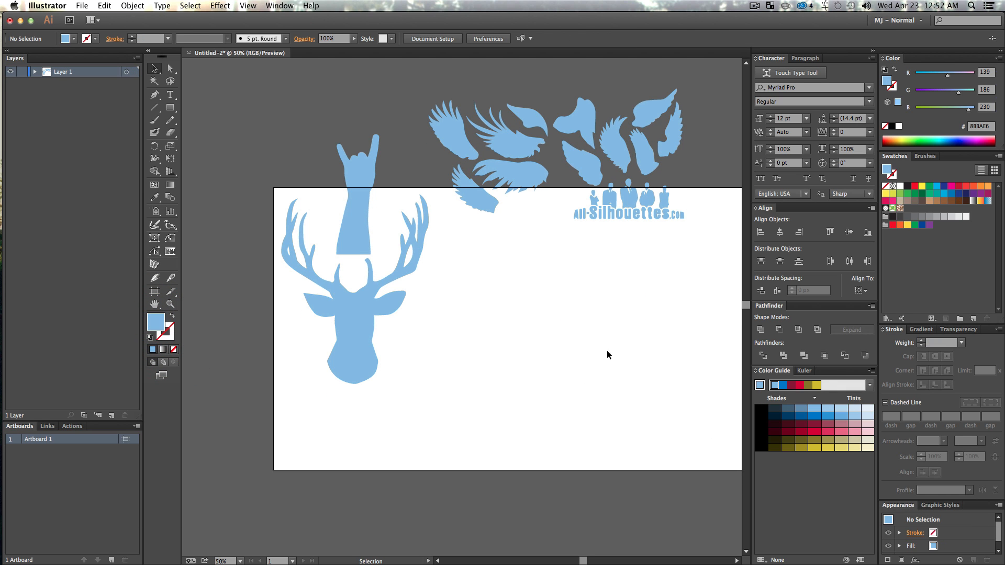
{"action": "left_click", "coordinate": [542, 320]}
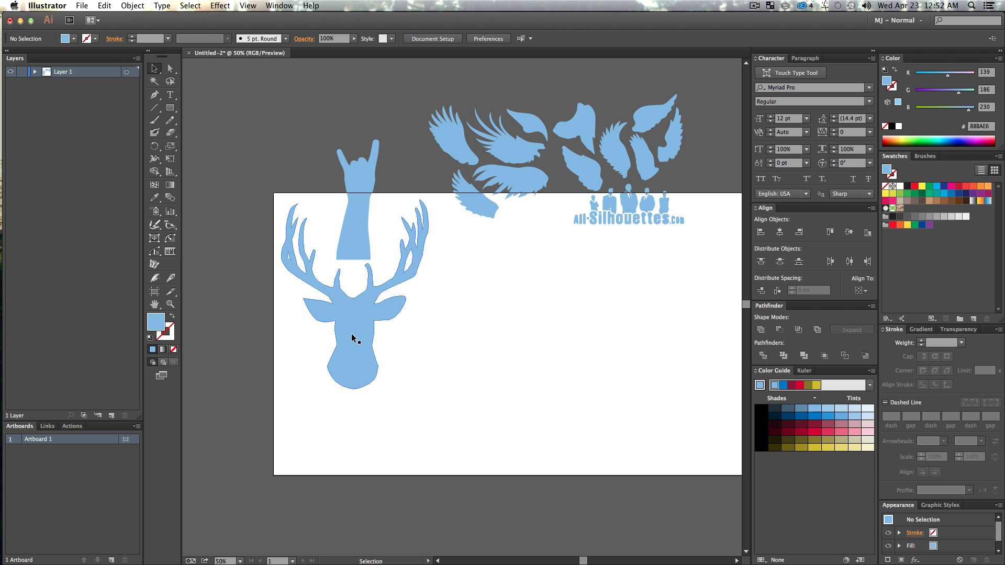
Centre the deer head horizontally on the artboard and scale it down proportionally about its centre to roughly two-thirds size
{"action": "left_click_drag", "start_coordinate": [351, 332], "coordinate": [523, 359]}
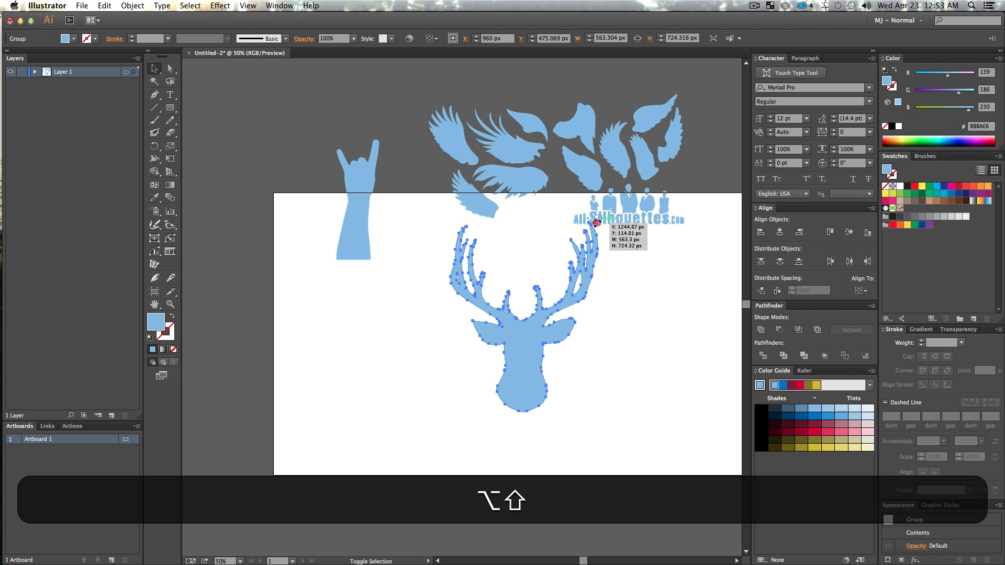
{"action": "left_click_drag", "start_coordinate": [597, 222], "coordinate": [572, 255]}
{"action": "left_click", "coordinate": [595, 375]}
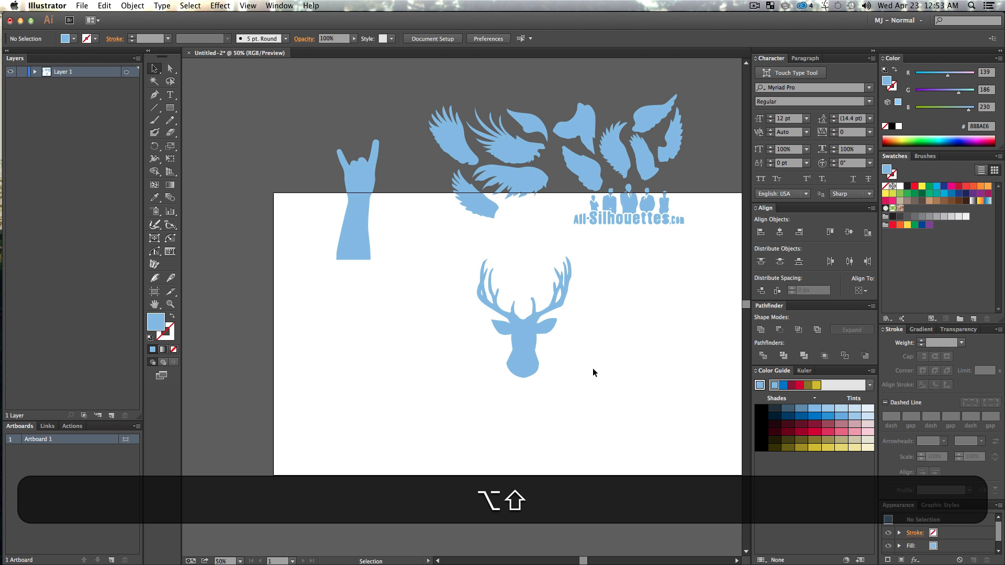
Ungroup the wings artwork into separate shapes and clear the selection
{"action": "left_click", "coordinate": [580, 162]}
{"action": "key", "text": "shift+super+g"}
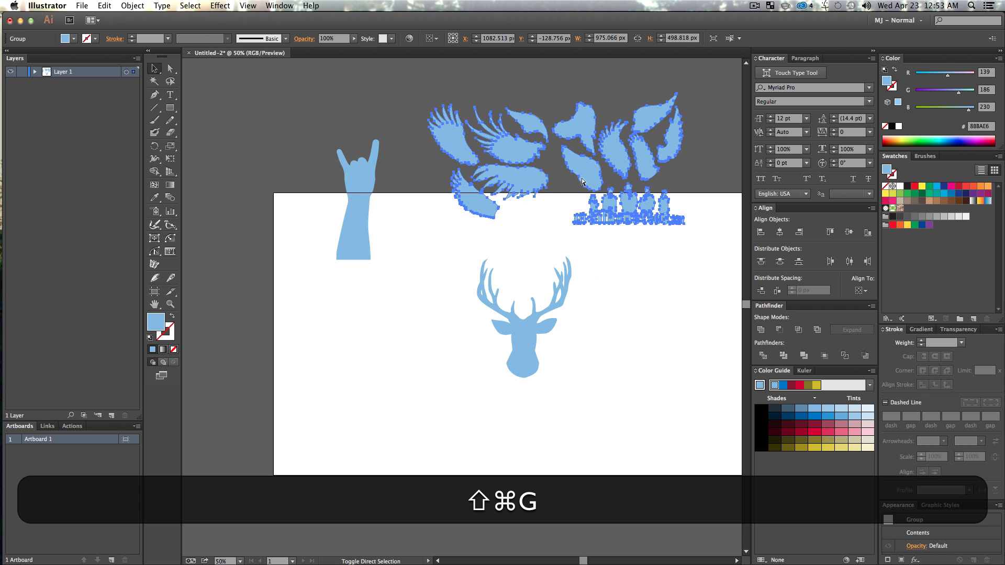
{"action": "left_click", "coordinate": [644, 299]}
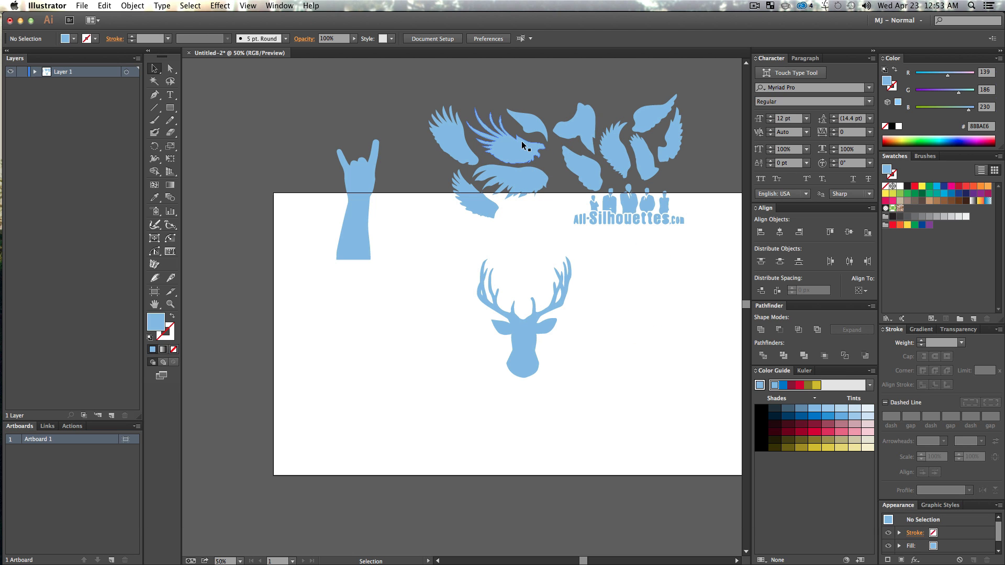
Place the spiky-feathered wing beside the deer's head and add a copy, reflected across the vertical axis, on the other side
{"action": "left_click_drag", "start_coordinate": [522, 145], "coordinate": [597, 370]}
{"action": "right_click", "coordinate": [597, 370]}
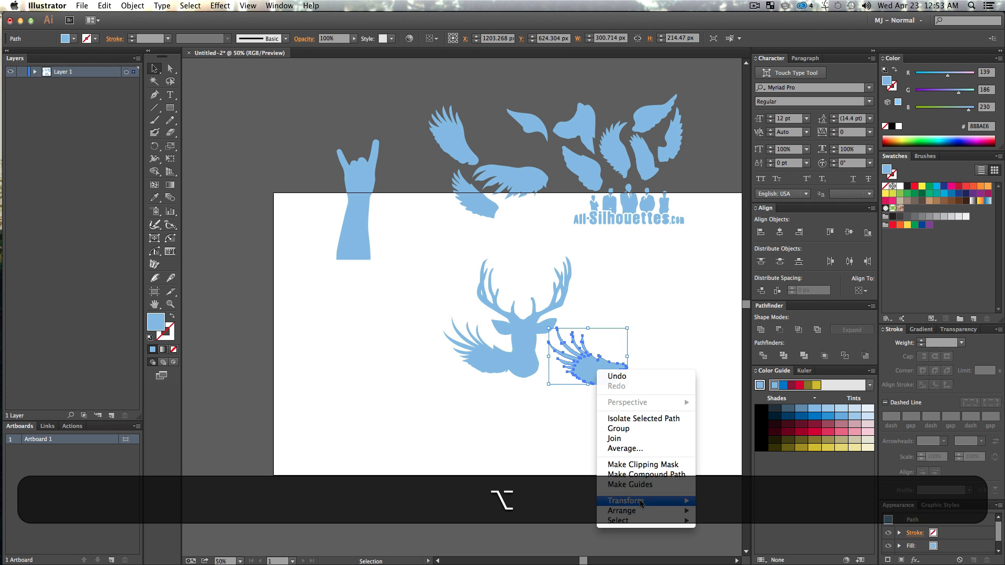
{"action": "mouse_move", "coordinate": [640, 500]}
{"action": "left_click", "coordinate": [721, 503]}
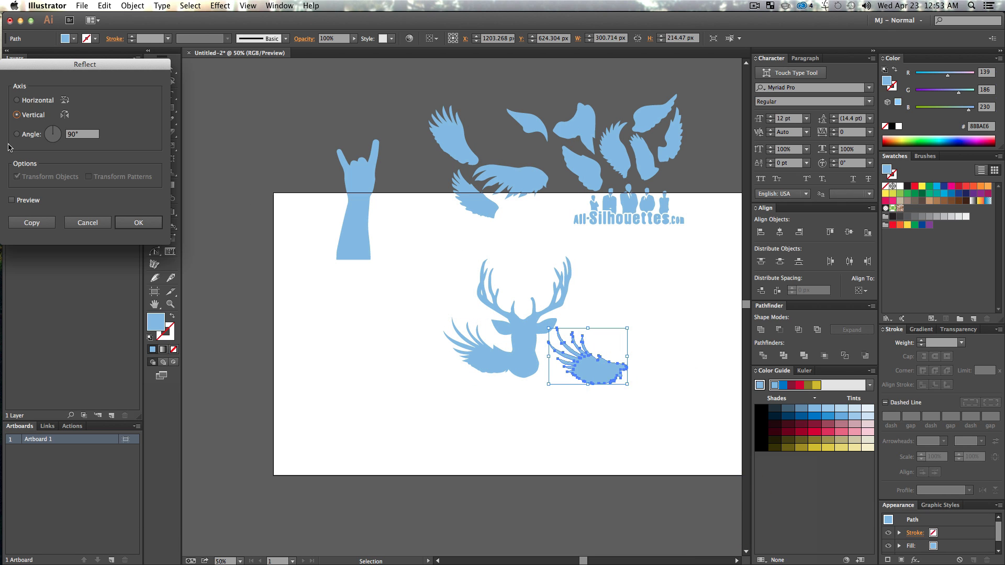
{"action": "left_click", "coordinate": [144, 217]}
{"action": "left_click_drag", "start_coordinate": [589, 377], "coordinate": [558, 362]}
{"action": "key", "text": "v"}
{"action": "left_click", "coordinate": [619, 403]}
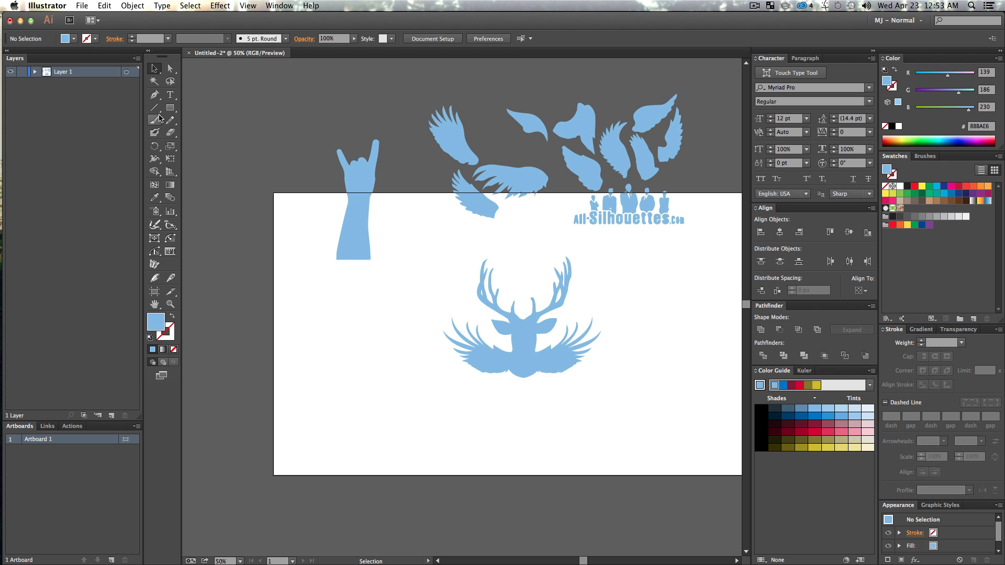
Enlarge the upright feathered wing proportionally to about 282 × 518 px, rotate it about 42 degrees counterclockwise and place it over the left small wing
{"action": "left_click", "coordinate": [612, 149]}
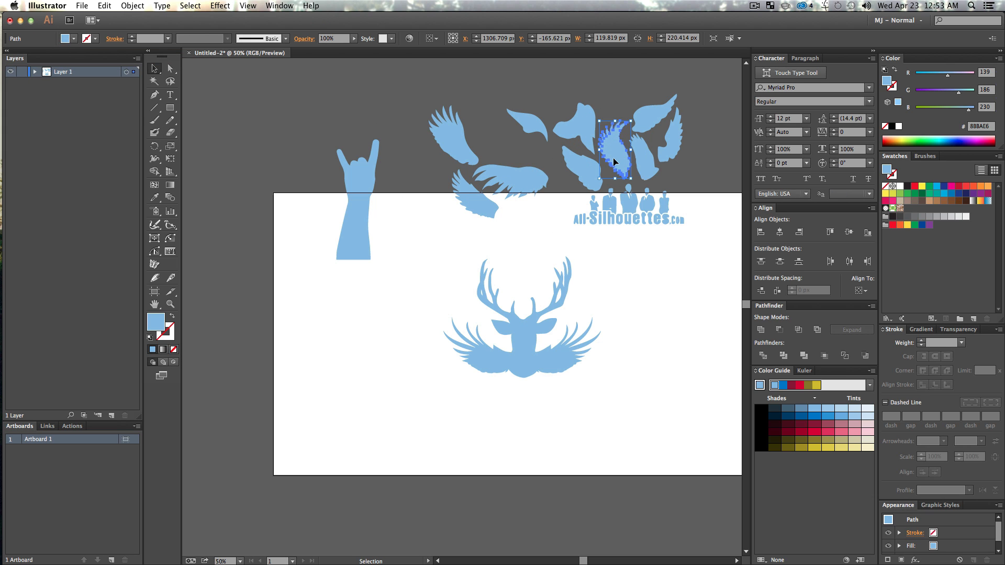
{"action": "left_click_drag", "start_coordinate": [597, 168], "coordinate": [505, 274]}
{"action": "key", "text": "shift"}
{"action": "left_click_drag", "start_coordinate": [418, 354], "coordinate": [427, 375]}
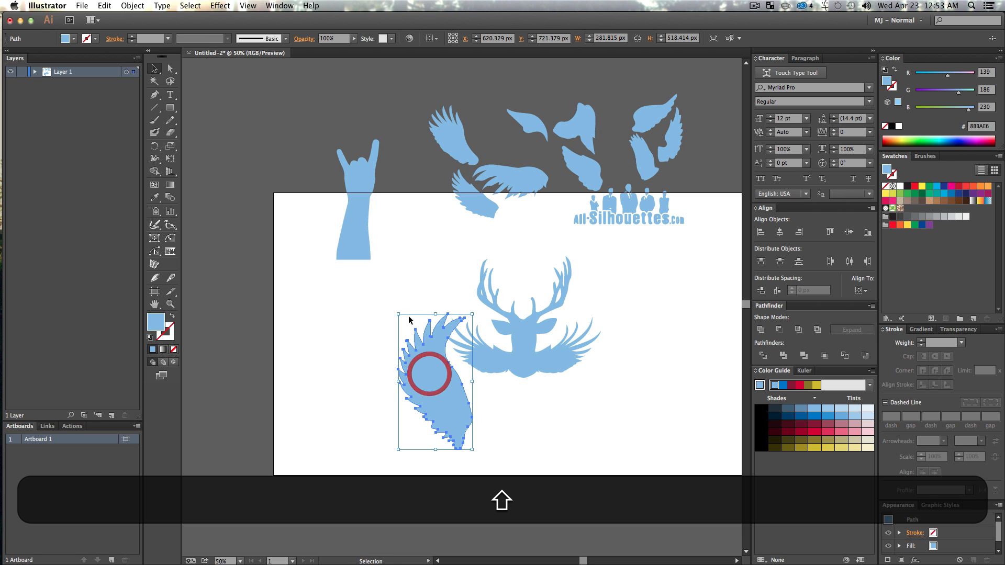
{"action": "left_click_drag", "start_coordinate": [397, 310], "coordinate": [367, 355]}
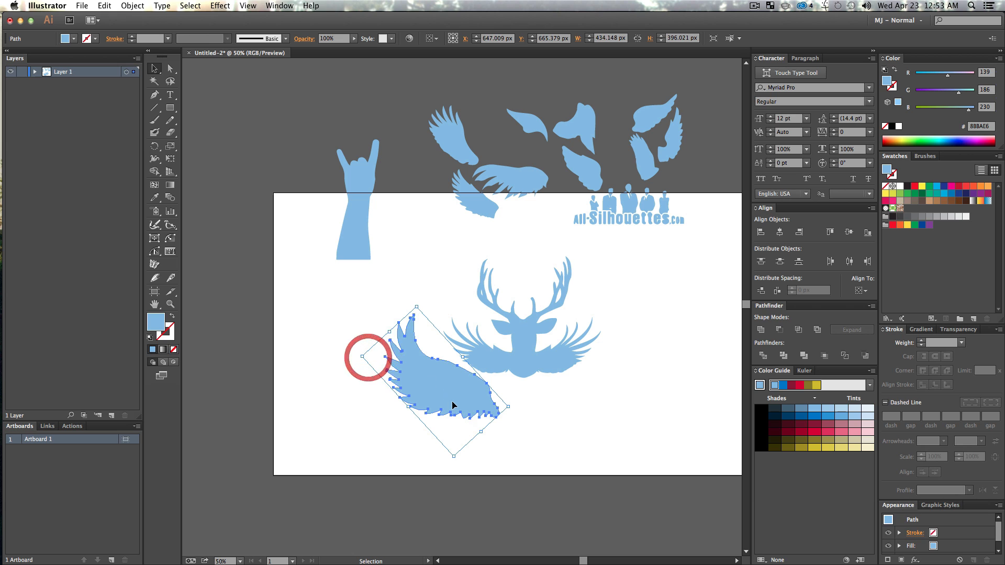
{"action": "key", "text": "v"}
{"action": "left_click_drag", "start_coordinate": [453, 404], "coordinate": [483, 363]}
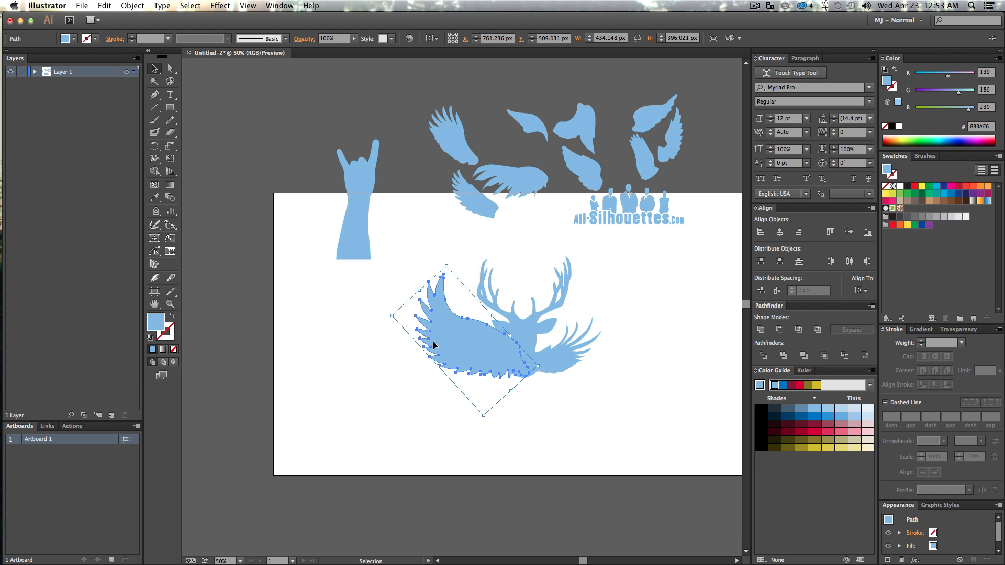
Send the large left wing behind all other artwork and fill it with the lighter blue tint B9D6F0
{"action": "key", "text": "shift+super+bracketleft"}
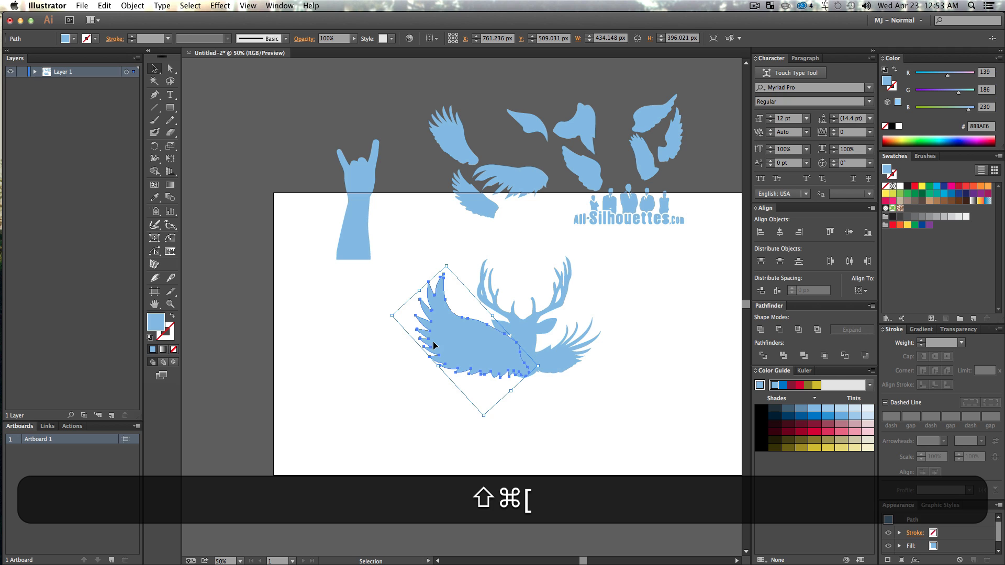
{"action": "left_click", "coordinate": [844, 414]}
{"action": "key", "text": "v"}
{"action": "left_click", "coordinate": [623, 409]}
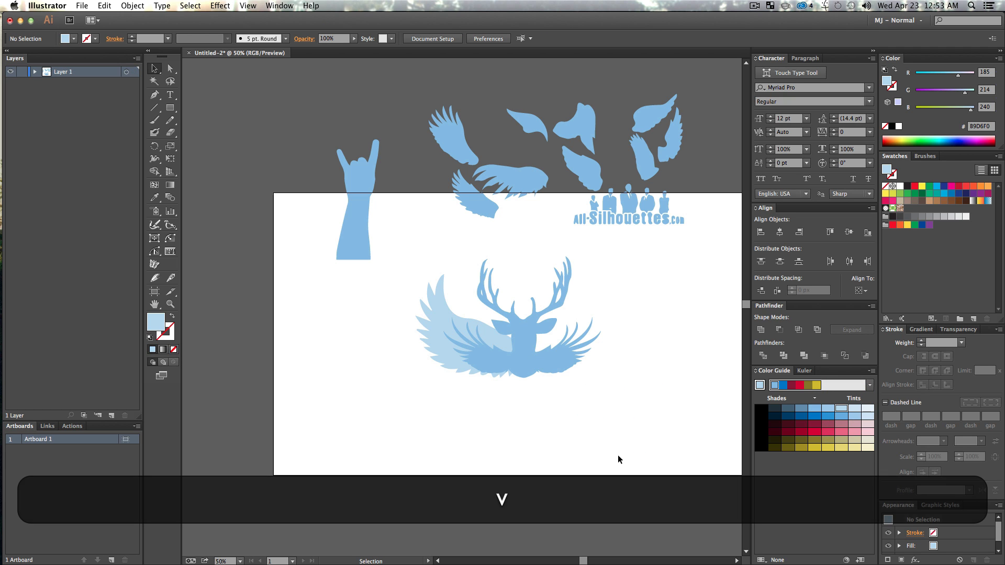
Fill the deer head with the light blue tint A2C8EB
{"action": "left_click", "coordinate": [521, 343]}
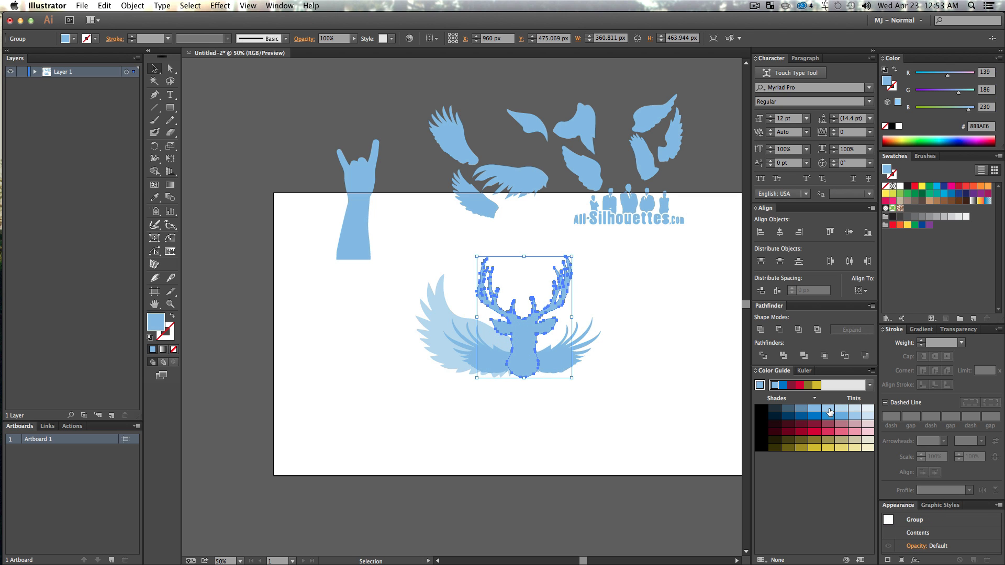
{"action": "left_click", "coordinate": [830, 412]}
{"action": "key", "text": "v"}
{"action": "left_click", "coordinate": [625, 410]}
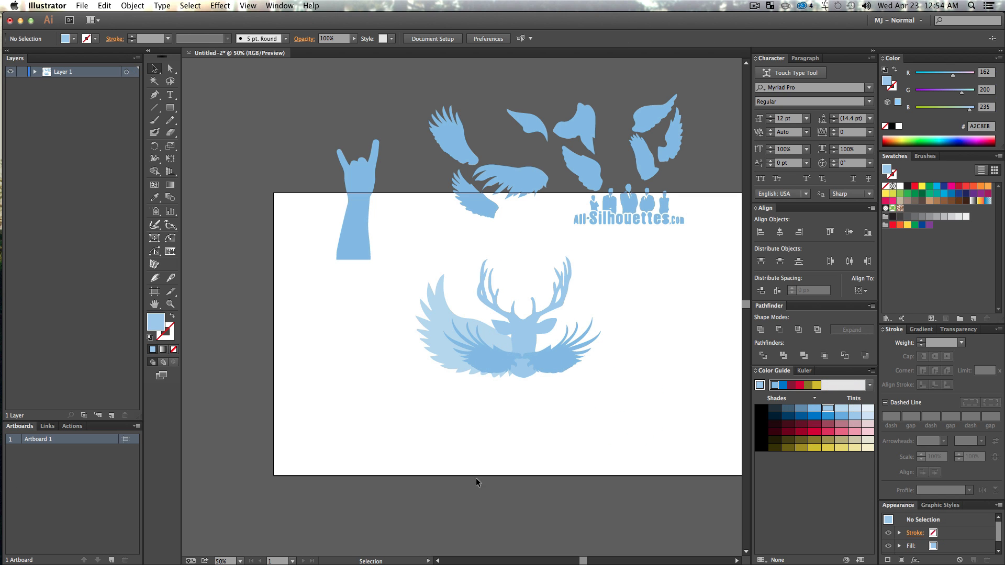
Restack the small left wing so it sits behind the deer head but in front of the large wing
{"action": "left_click", "coordinate": [478, 359]}
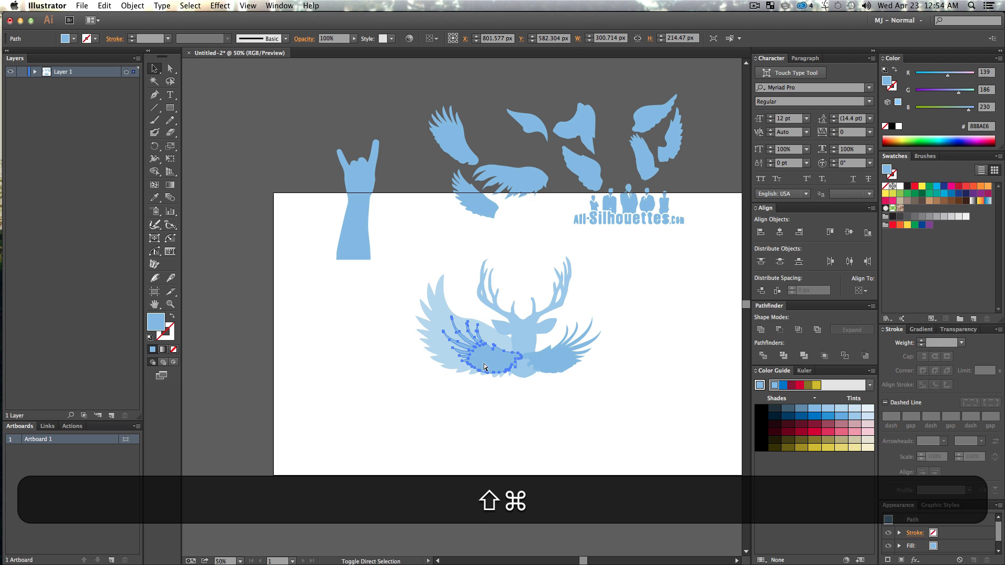
{"action": "key", "text": "super+shift+bracketleft"}
{"action": "key", "text": "super+bracketright"}
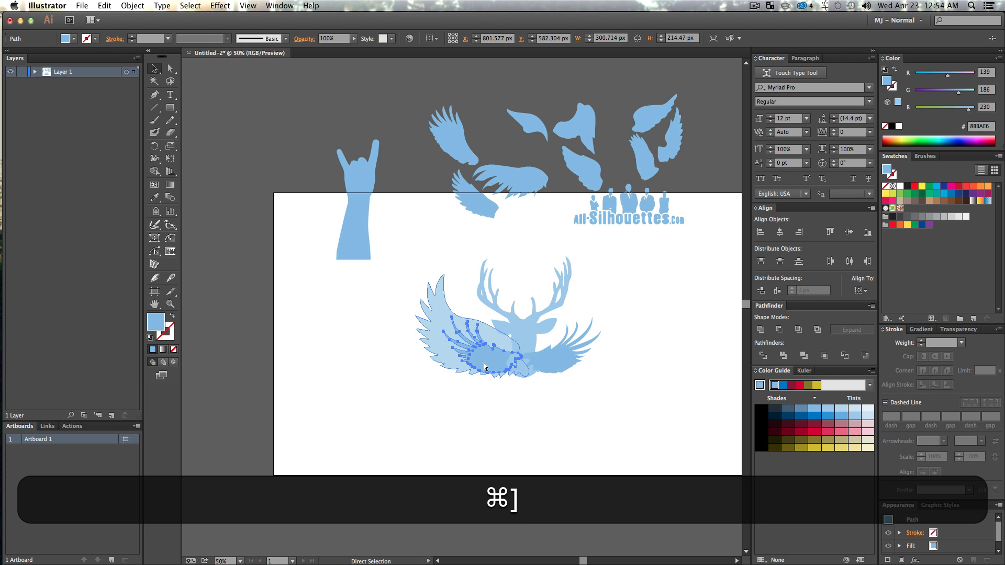
{"action": "key", "text": "super+bracketright"}
{"action": "left_click", "coordinate": [560, 361], "text": "super"}
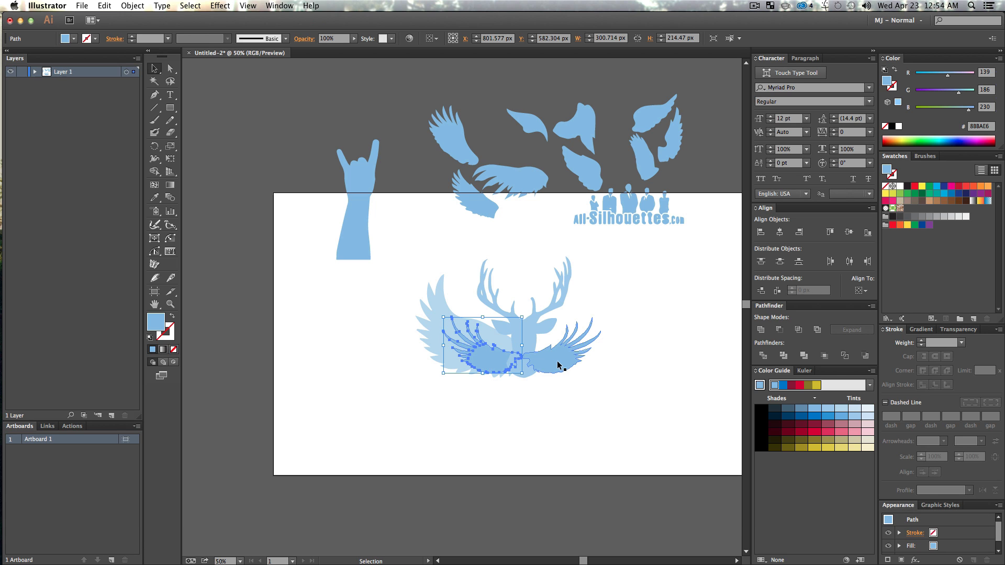
{"action": "left_click", "coordinate": [538, 432]}
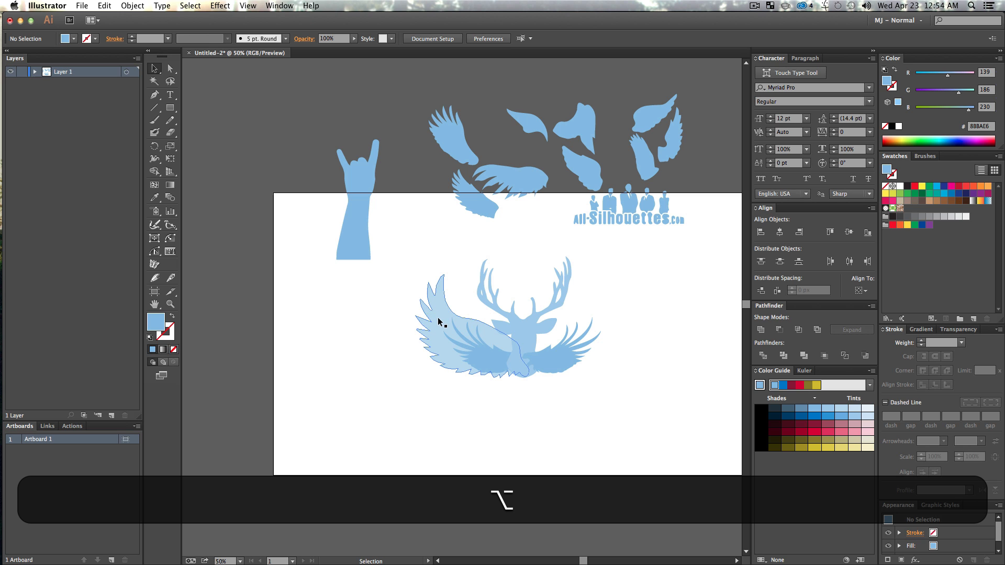
Duplicate the large left wing, reflect the copy across the vertical axis and place it on the deer's right side
{"action": "left_click_drag", "start_coordinate": [438, 317], "coordinate": [605, 330]}
{"action": "right_click", "coordinate": [637, 331]}
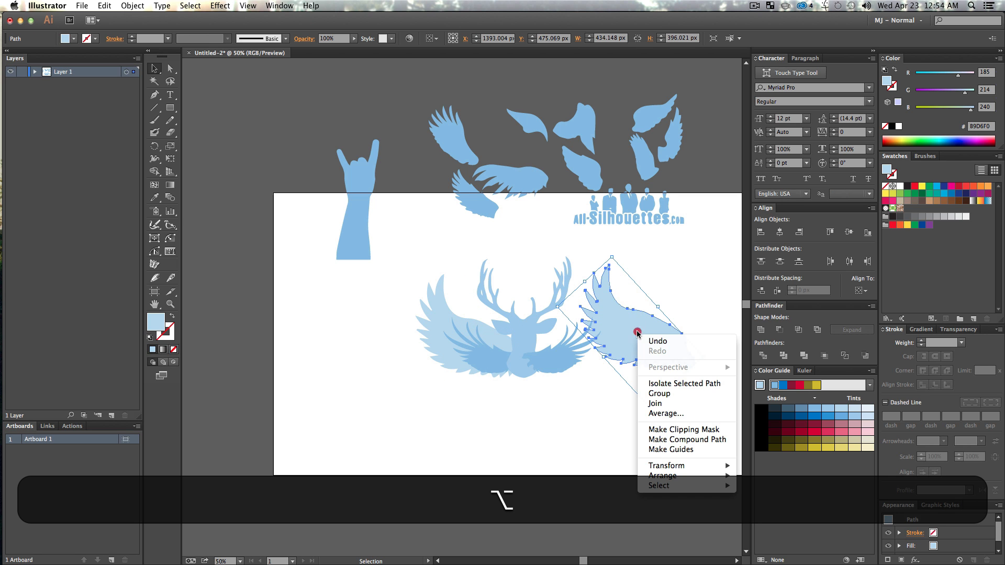
{"action": "mouse_move", "coordinate": [676, 465]}
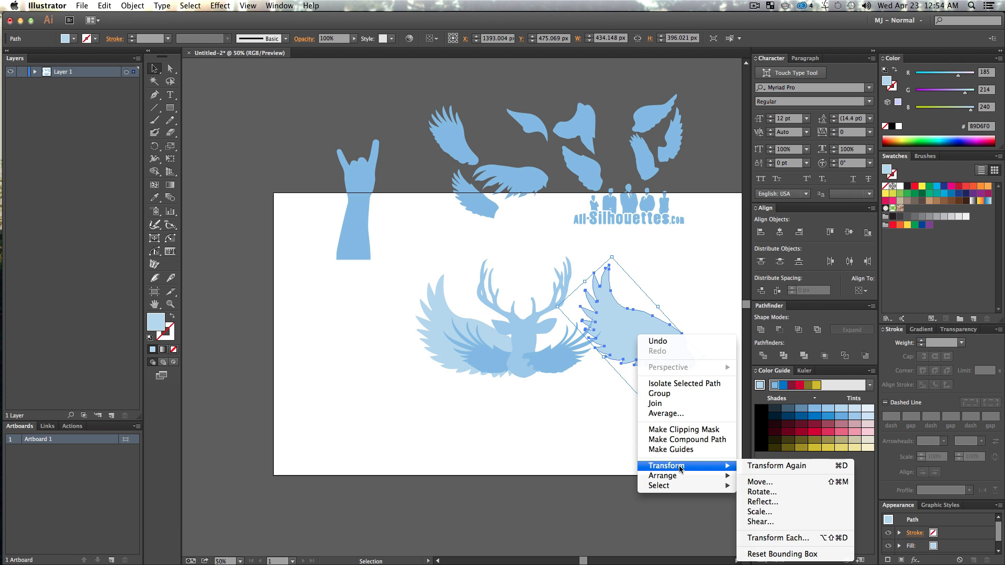
{"action": "left_click", "coordinate": [754, 502]}
{"action": "left_click", "coordinate": [143, 223]}
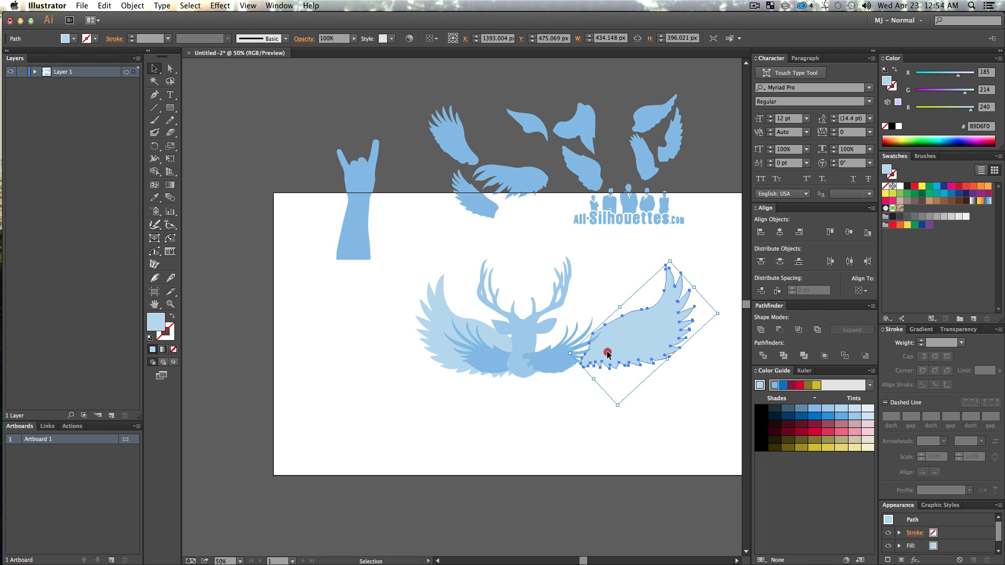
{"action": "left_click_drag", "start_coordinate": [607, 354], "coordinate": [556, 360]}
{"action": "key", "text": "v"}
{"action": "left_click", "coordinate": [625, 449]}
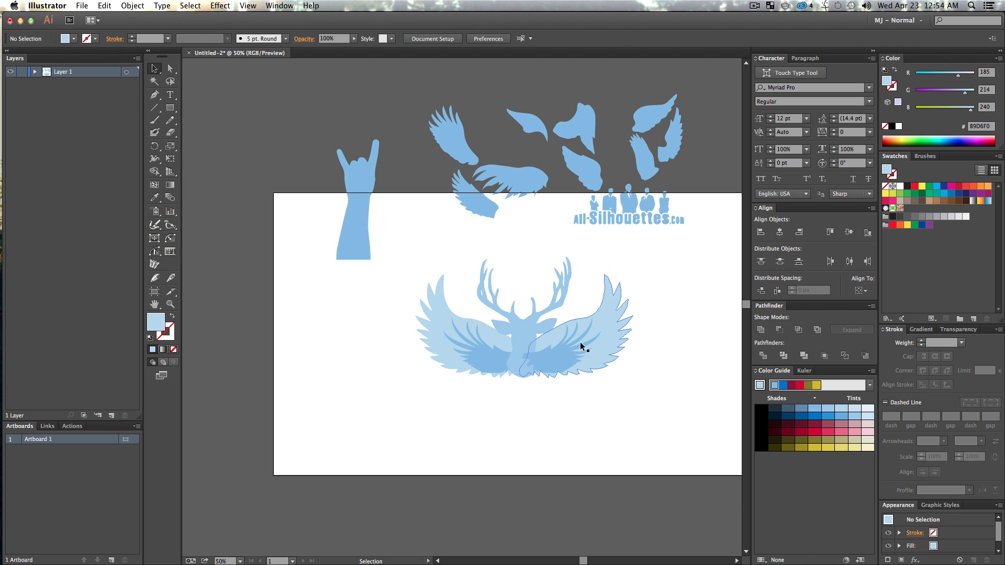
Send the small right wing backward behind the deer head, keeping it in front of the large right wing
{"action": "left_click", "coordinate": [545, 365]}
{"action": "key", "text": "ctrl+bracketleft"}
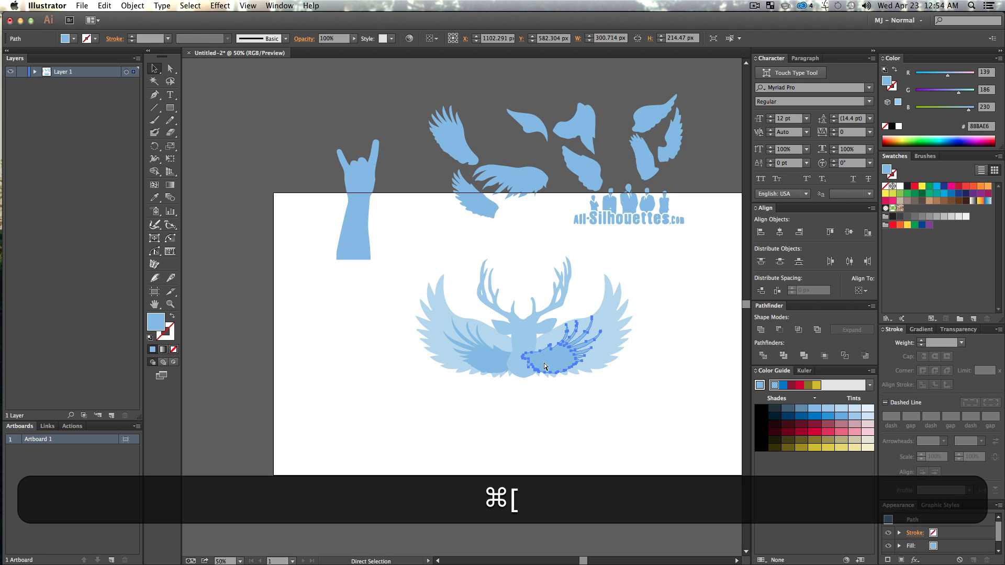
{"action": "key", "text": "ctrl+v"}
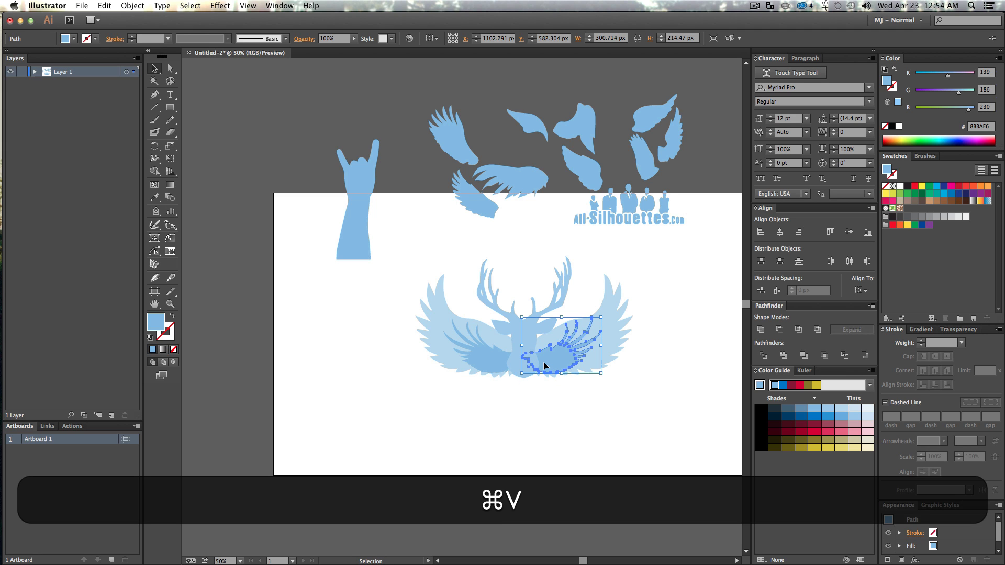
{"action": "left_click", "coordinate": [553, 429]}
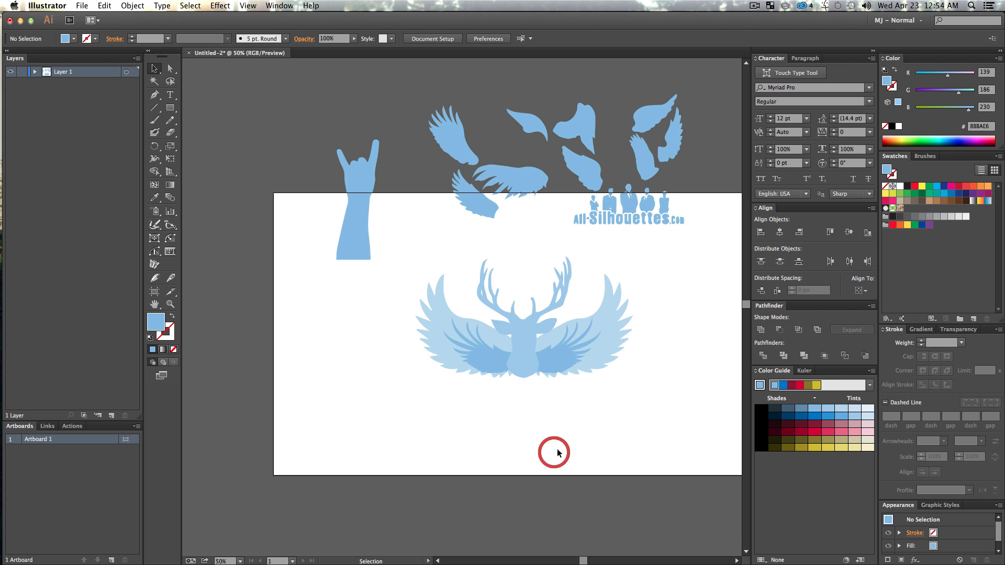
Nudge the large right wing inward to mirror the position of the large left wing
{"action": "left_click", "coordinate": [601, 355]}
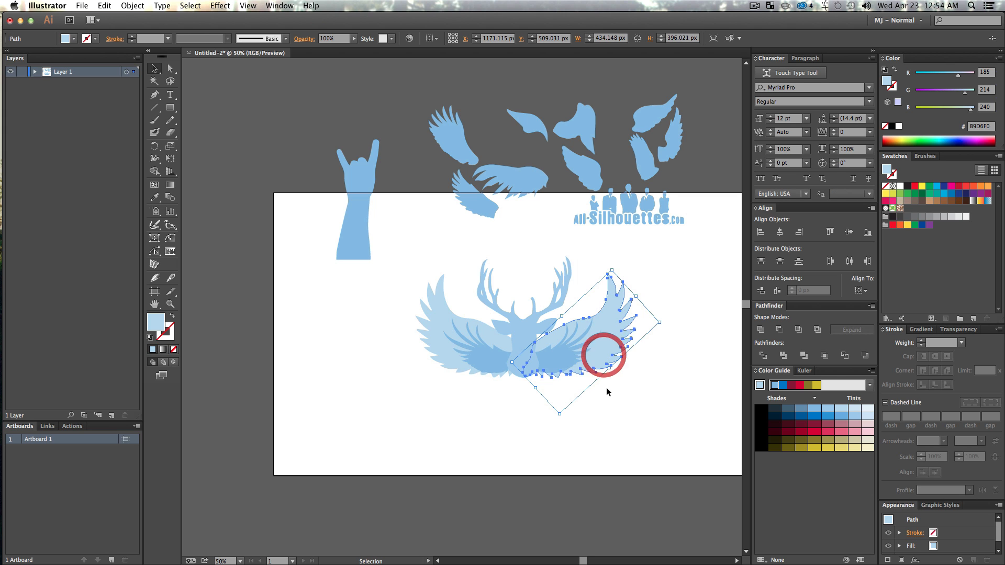
{"action": "left_click_drag", "start_coordinate": [601, 354], "coordinate": [598, 353]}
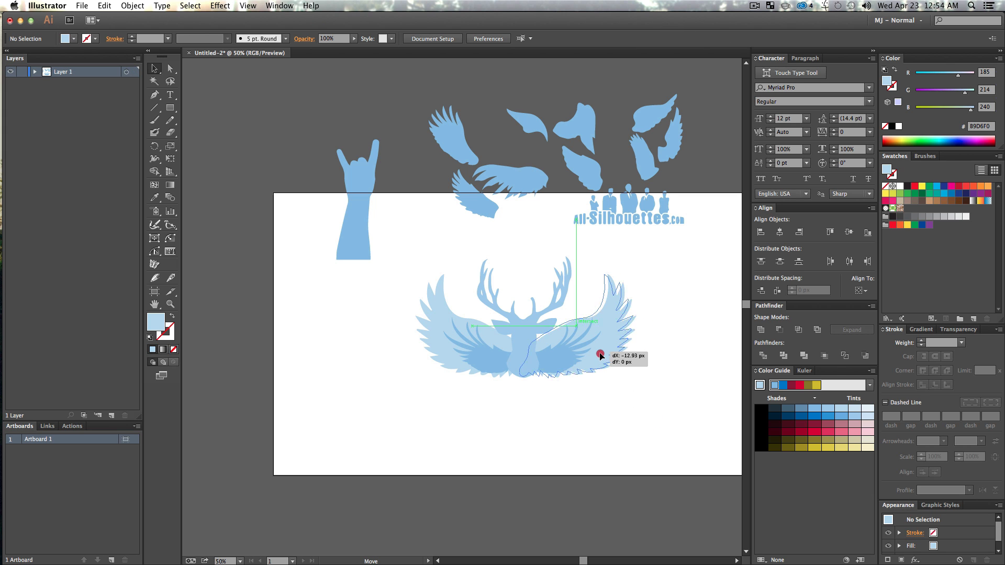
{"action": "key", "text": "v"}
{"action": "left_click", "coordinate": [620, 407]}
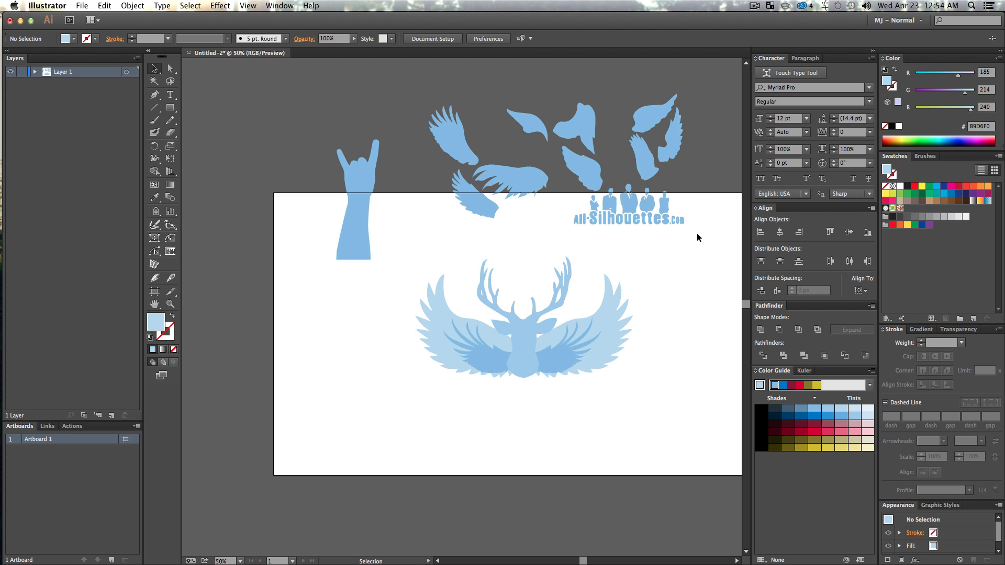
Delete the unused wing shapes and the All-Silhouettes.com logo above the deer artwork
{"action": "left_click_drag", "start_coordinate": [711, 226], "coordinate": [409, 86]}
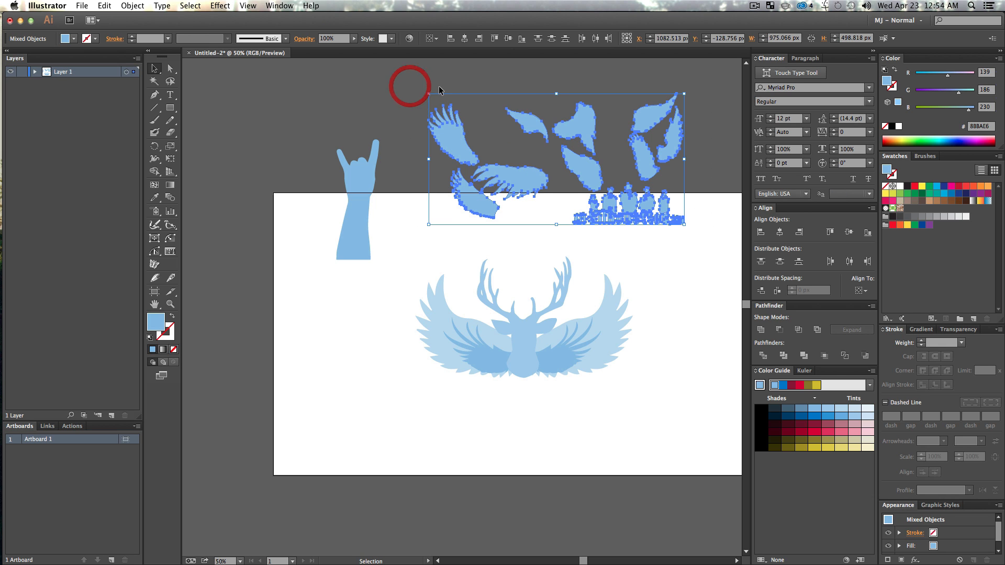
{"action": "key", "text": "BackSpace"}
{"action": "key", "text": "v"}
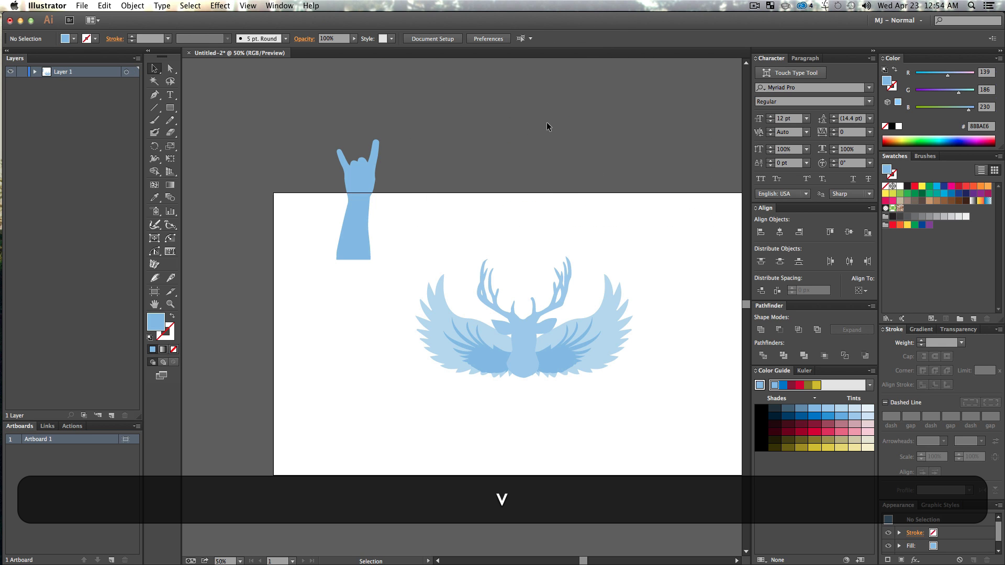
{"action": "left_click", "coordinate": [450, 184]}
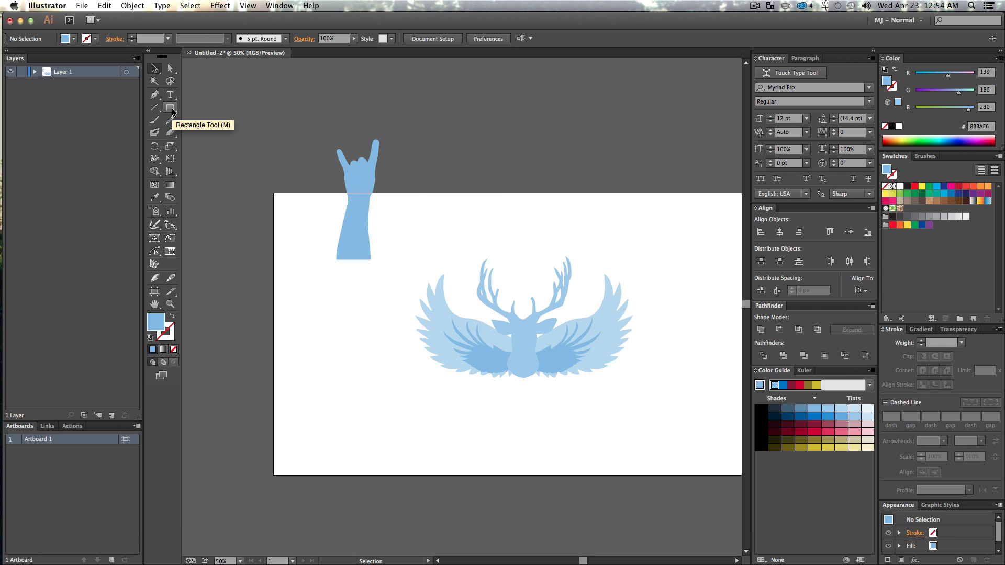
Move the hand silhouette onto the artboard, rotate it about 55 degrees clockwise and lay it across the deer's right wings
{"action": "left_click", "coordinate": [360, 173]}
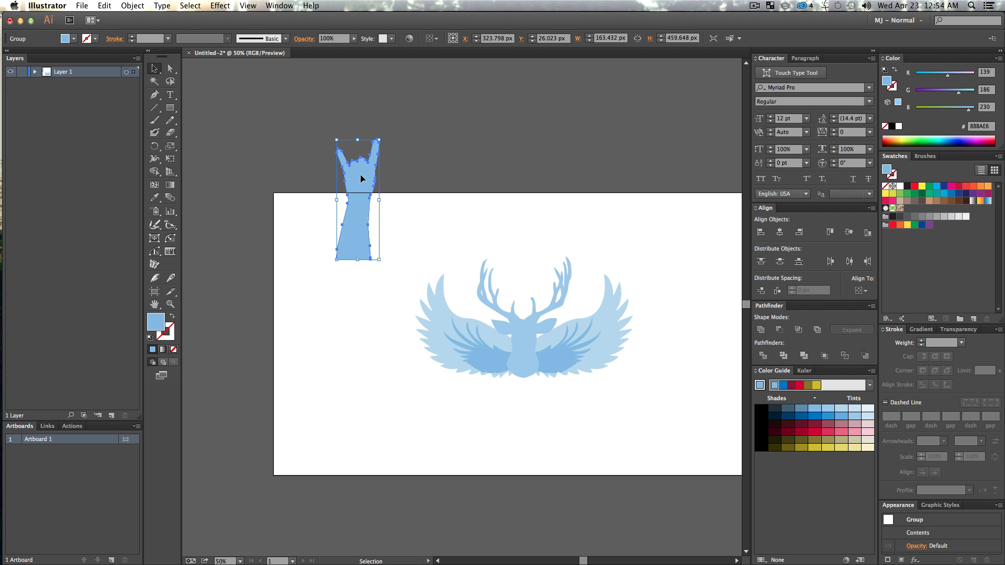
{"action": "left_click_drag", "start_coordinate": [361, 179], "coordinate": [649, 378]}
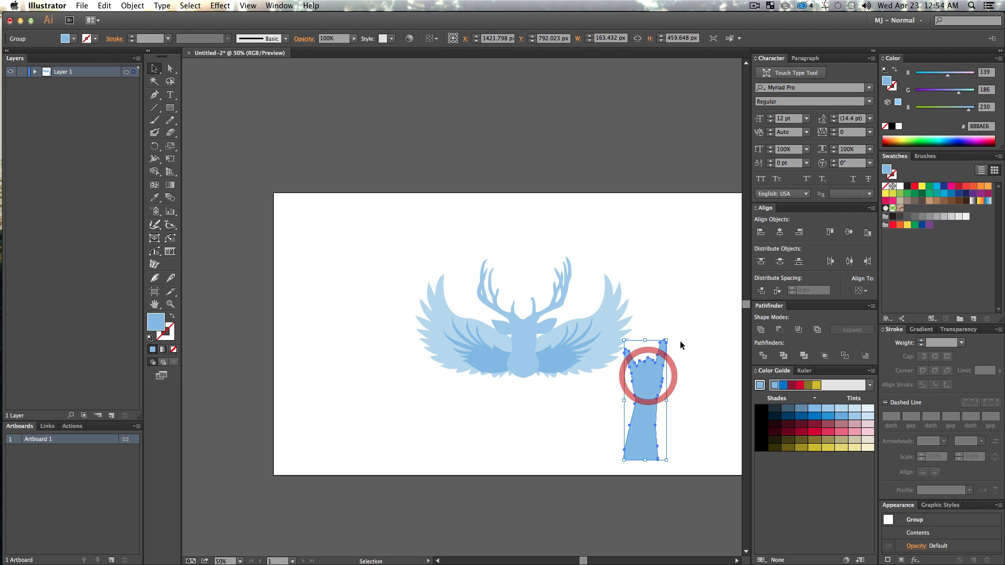
{"action": "left_click_drag", "start_coordinate": [670, 339], "coordinate": [696, 386]}
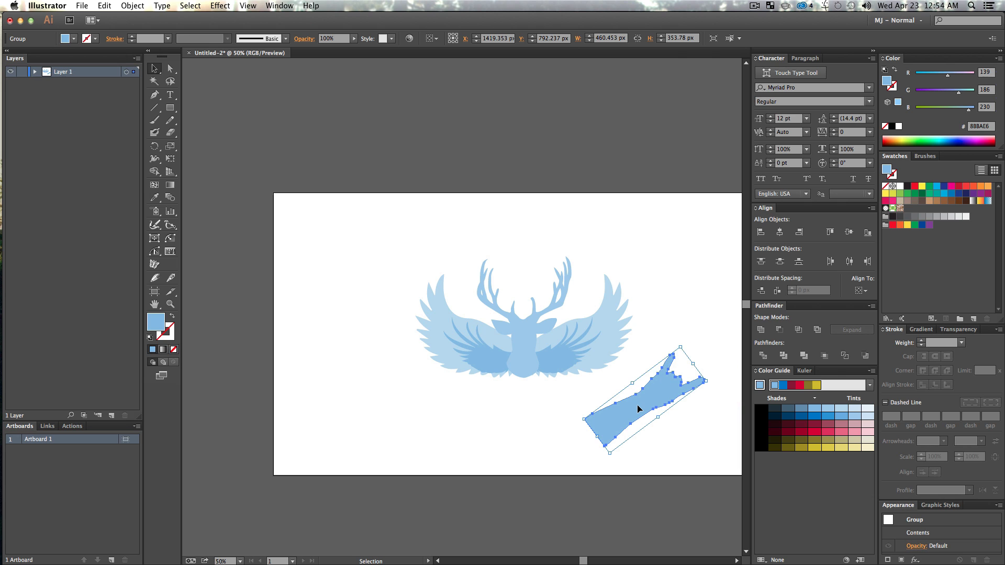
{"action": "left_click_drag", "start_coordinate": [637, 409], "coordinate": [581, 362]}
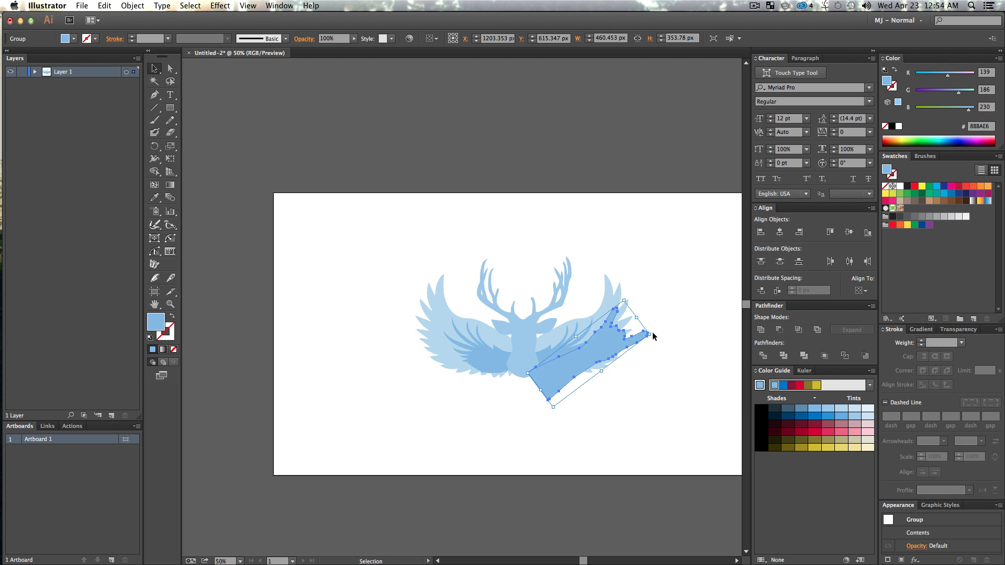
Enlarge the hand, tilt it further clockwise and shift it outward from the deer's head
{"action": "mouse_move", "coordinate": [656, 333]}
{"action": "left_mouse_down"}
{"action": "mouse_move", "coordinate": [636, 344]}
{"action": "mouse_move", "coordinate": [657, 344]}
{"action": "left_mouse_up"}
{"action": "mouse_move", "coordinate": [601, 359]}
{"action": "left_mouse_down"}
{"action": "mouse_move", "coordinate": [605, 367]}
{"action": "mouse_move", "coordinate": [680, 354]}
{"action": "mouse_move", "coordinate": [613, 364]}
{"action": "left_mouse_up"}
{"action": "left_click", "coordinate": [640, 406]}
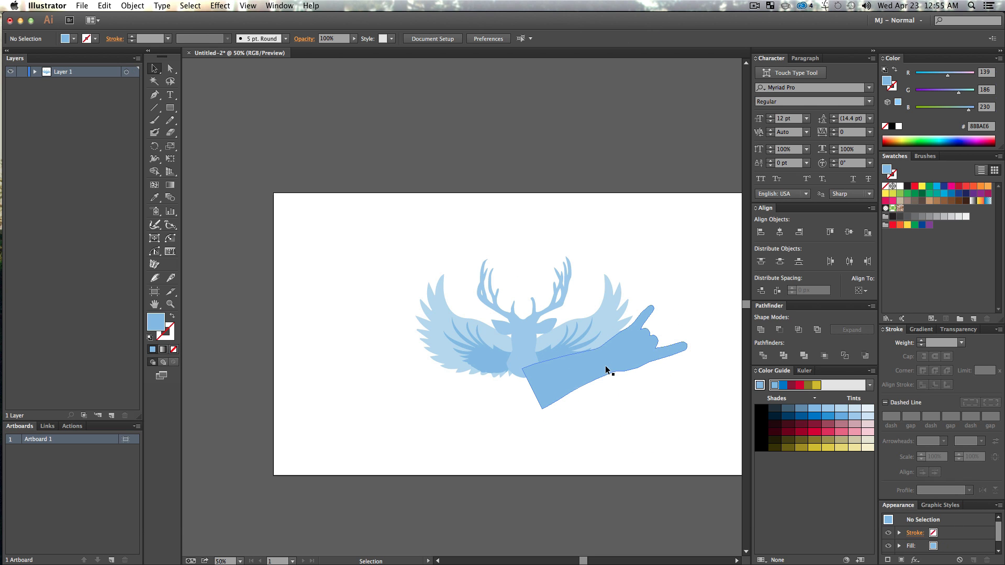
Rotate the hand further clockwise to nearly horizontal below the right wings and scale it down to about 513 px wide
{"action": "left_click", "coordinate": [609, 365]}
{"action": "left_click_drag", "start_coordinate": [694, 351], "coordinate": [641, 386]}
{"action": "key", "text": "v"}
{"action": "left_click", "coordinate": [698, 446]}
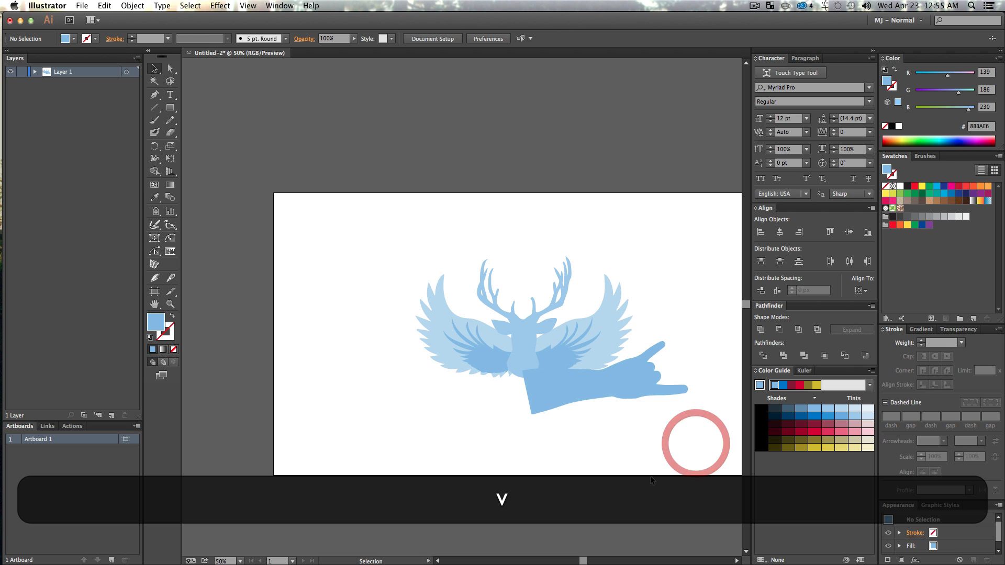
{"action": "left_click", "coordinate": [619, 393]}
{"action": "left_click_drag", "start_coordinate": [690, 392], "coordinate": [658, 384]}
{"action": "key", "text": "v"}
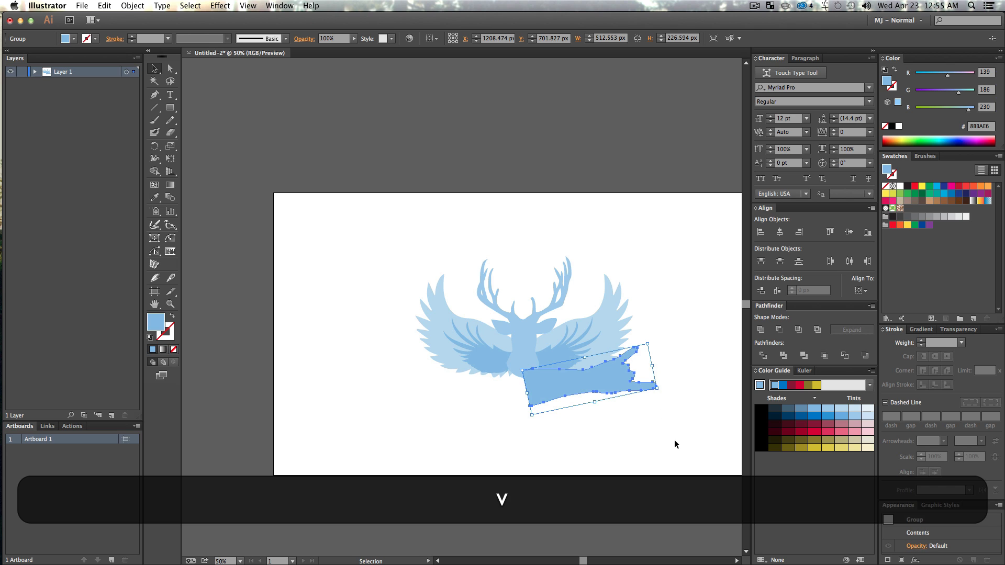
Rotate the hand silhouette slightly counterclockwise and nudge it up beneath the deer's right wings
{"action": "left_click", "coordinate": [674, 441]}
{"action": "left_click", "coordinate": [617, 377]}
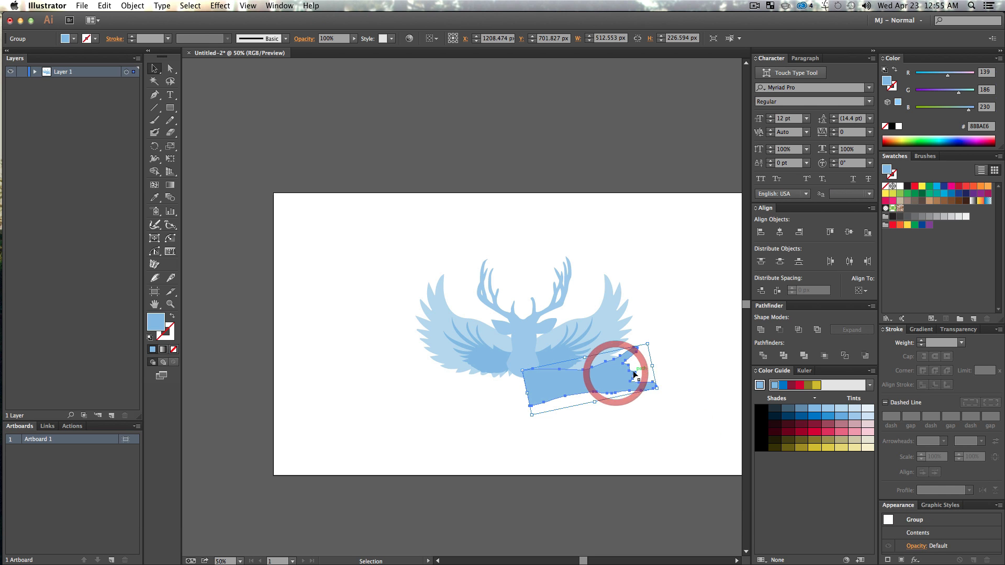
{"action": "left_click_drag", "start_coordinate": [655, 344], "coordinate": [651, 332]}
{"action": "key", "text": "v"}
{"action": "left_click_drag", "start_coordinate": [593, 379], "coordinate": [595, 374]}
{"action": "left_click_drag", "start_coordinate": [595, 370], "coordinate": [596, 370]}
{"action": "key", "text": "v"}
{"action": "left_click", "coordinate": [619, 435]}
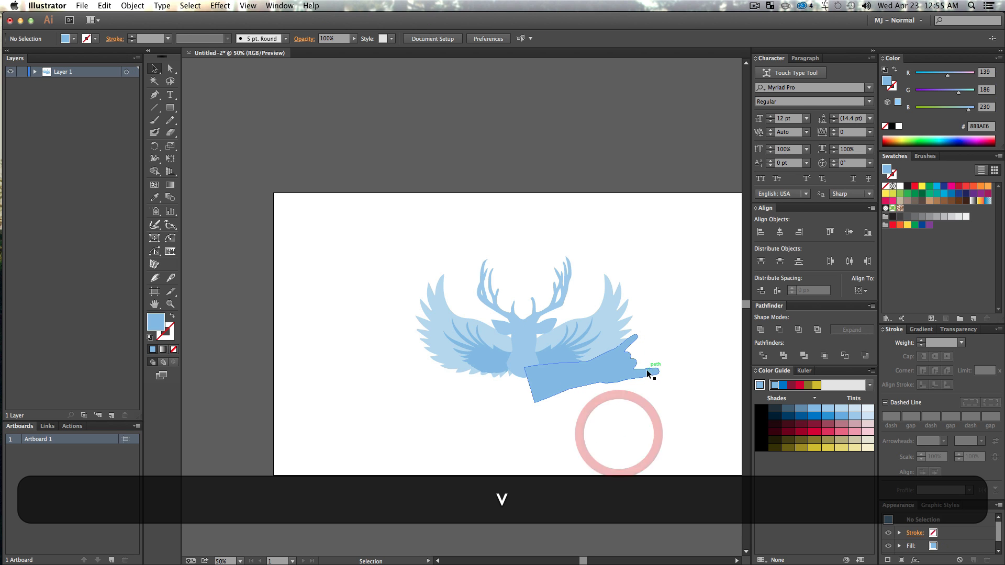
{"action": "left_click", "coordinate": [602, 424]}
Try several shades on the hand silhouette and settle on the pale blue tint D1E3F5 as its fill
{"action": "left_click", "coordinate": [602, 371]}
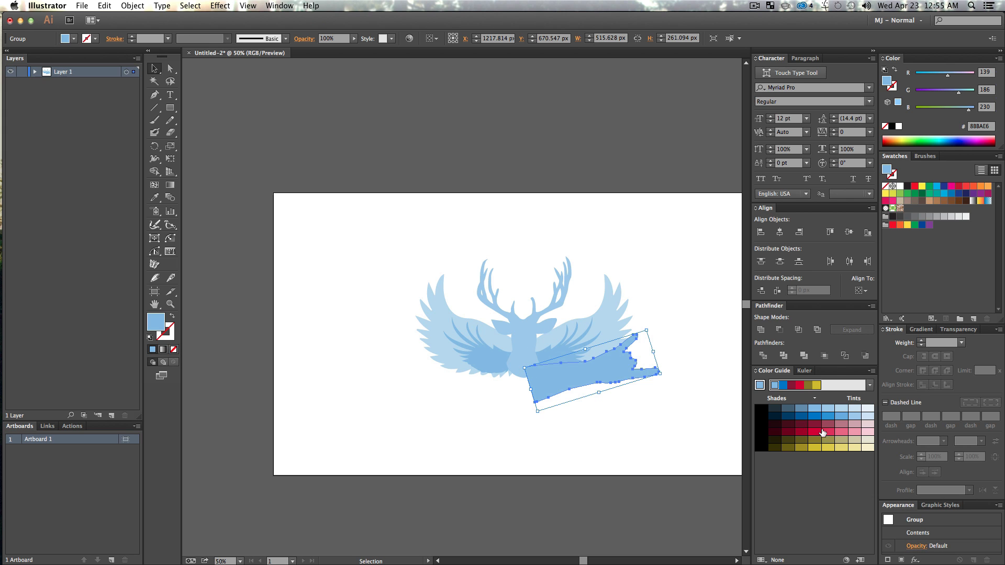
{"action": "left_click", "coordinate": [827, 414]}
{"action": "left_click", "coordinate": [830, 415]}
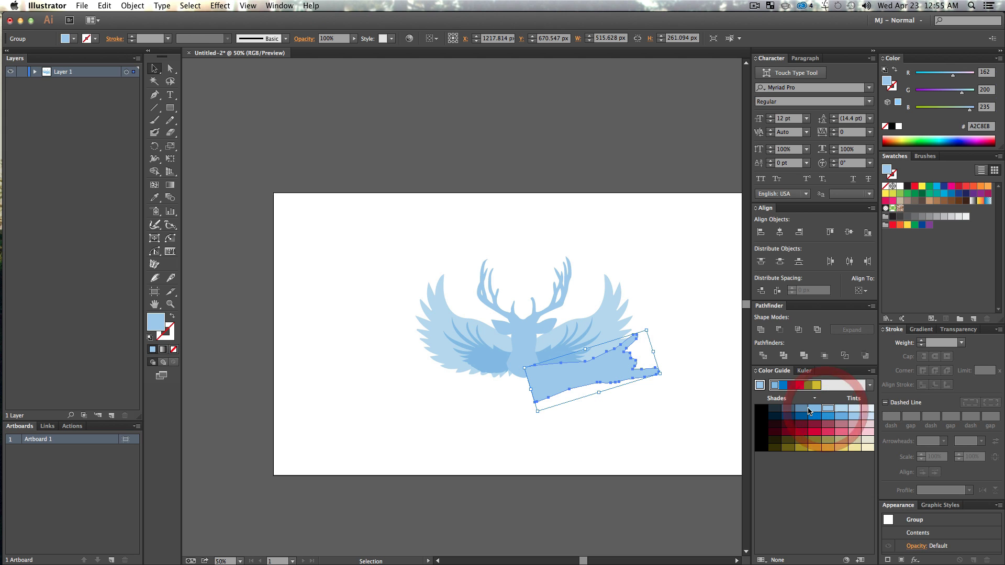
{"action": "left_click", "coordinate": [802, 409]}
{"action": "left_click", "coordinate": [813, 418]}
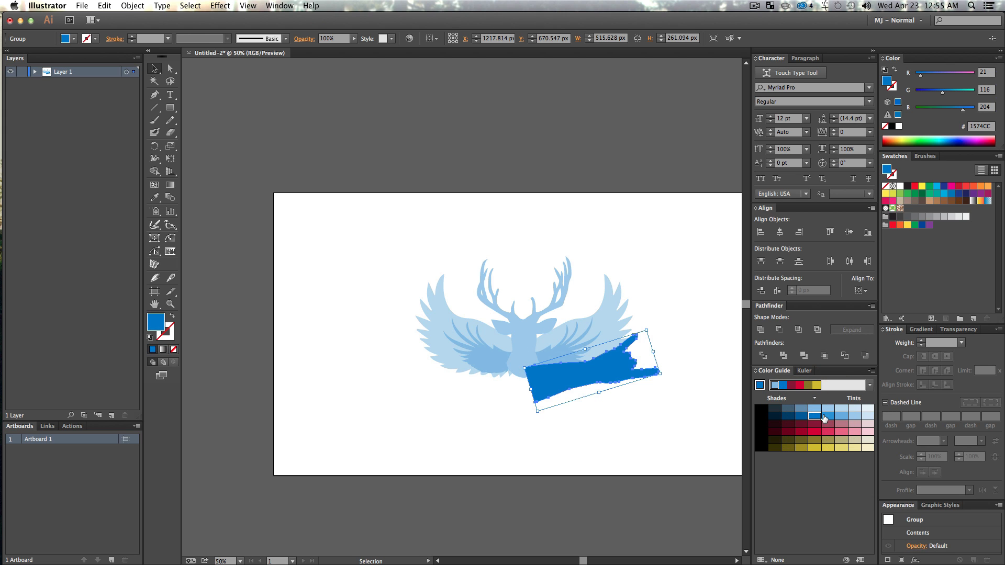
{"action": "left_click", "coordinate": [828, 416]}
{"action": "left_click", "coordinate": [844, 408]}
{"action": "left_click", "coordinate": [853, 409]}
{"action": "key", "text": "v"}
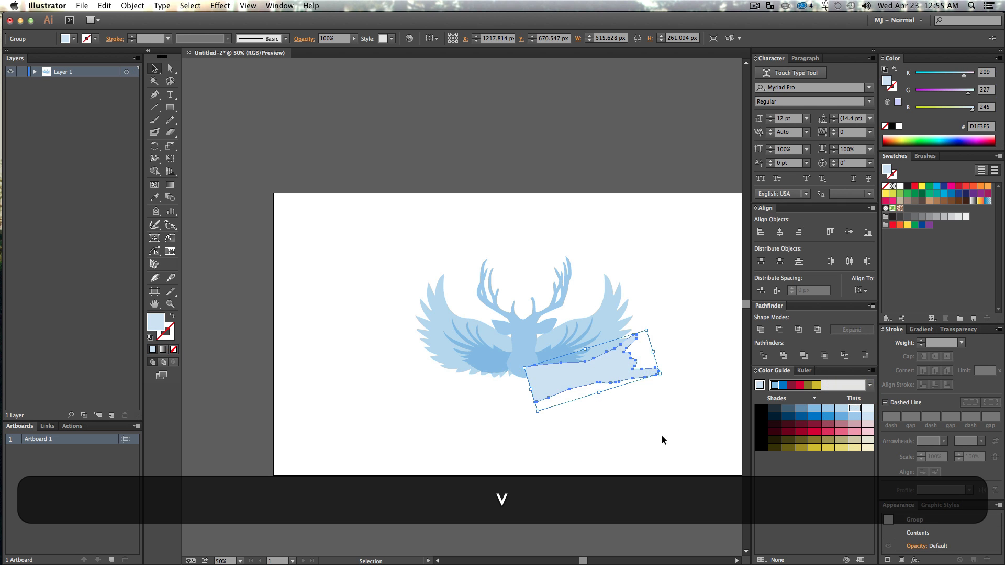
{"action": "left_click", "coordinate": [662, 435]}
Duplicate the pale hand, reflect the copy left to right and align it under the left wings, meeting the original below the deer's neck
{"action": "left_click", "coordinate": [622, 367]}
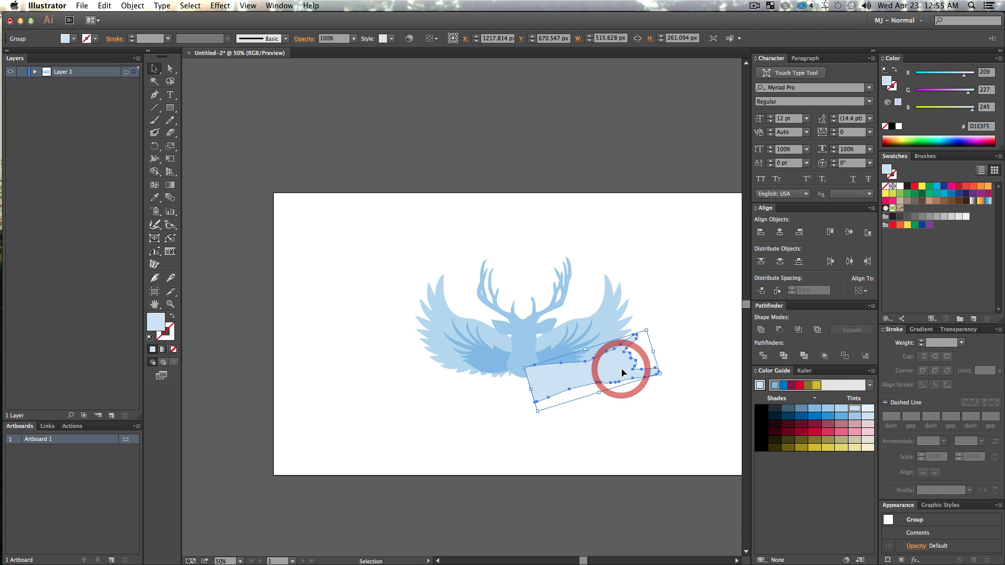
{"action": "left_click_drag", "start_coordinate": [613, 370], "coordinate": [467, 370]}
{"action": "right_click", "coordinate": [465, 378]}
{"action": "mouse_move", "coordinate": [507, 452]}
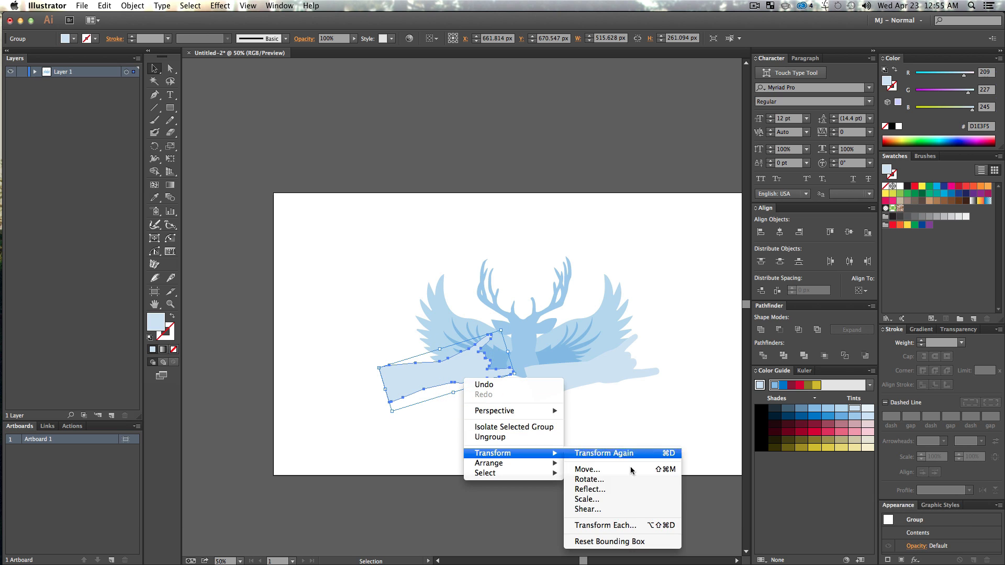
{"action": "left_click", "coordinate": [600, 486]}
{"action": "left_click", "coordinate": [132, 221]}
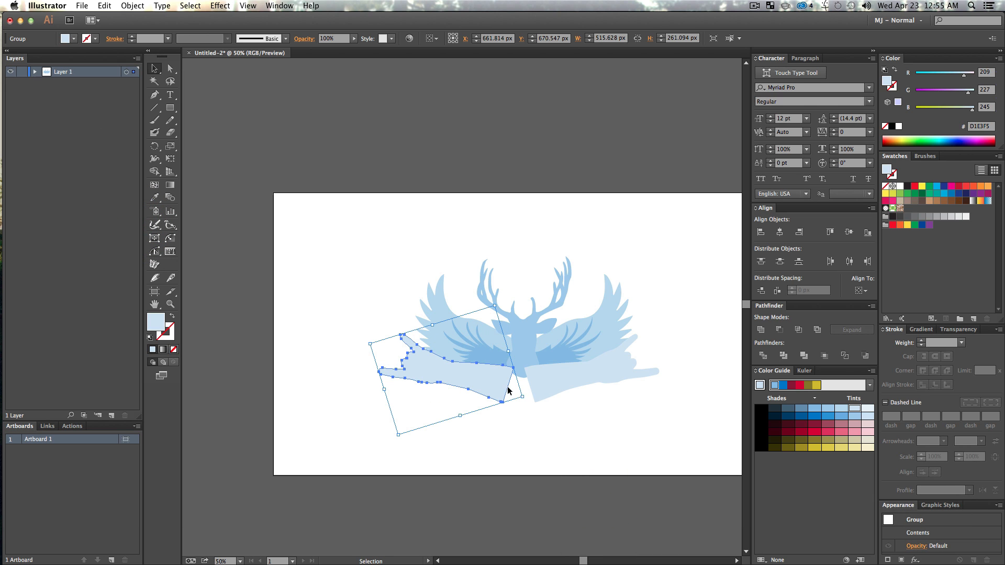
{"action": "left_click_drag", "start_coordinate": [489, 390], "coordinate": [545, 393]}
{"action": "left_click", "coordinate": [553, 408]}
{"action": "key", "text": "v"}
{"action": "left_click", "coordinate": [576, 444]}
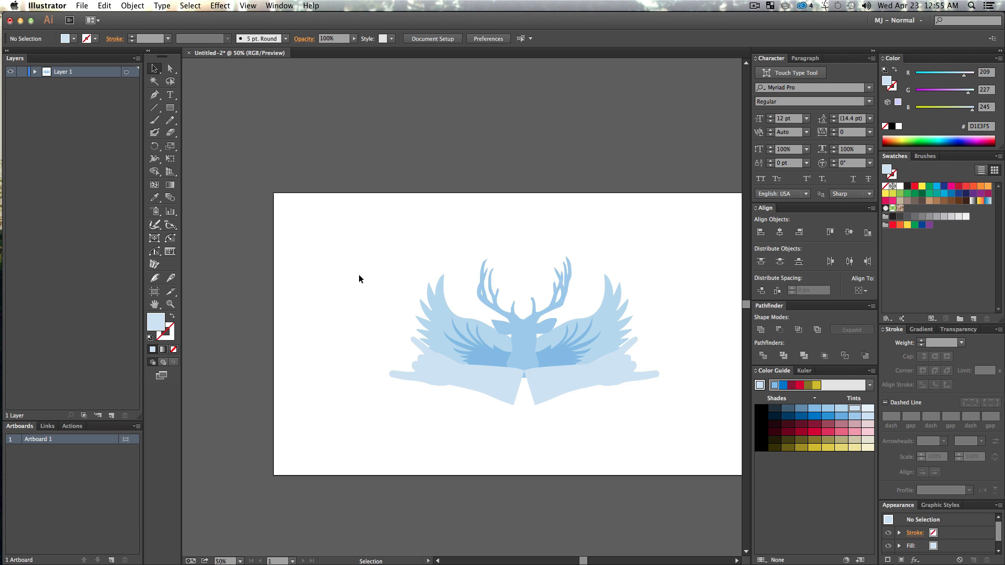
Draw a pale blue circle about 142 px in diameter above the deer's head, between the antlers
{"action": "key", "text": "z"}
{"action": "left_click", "coordinate": [516, 369]}
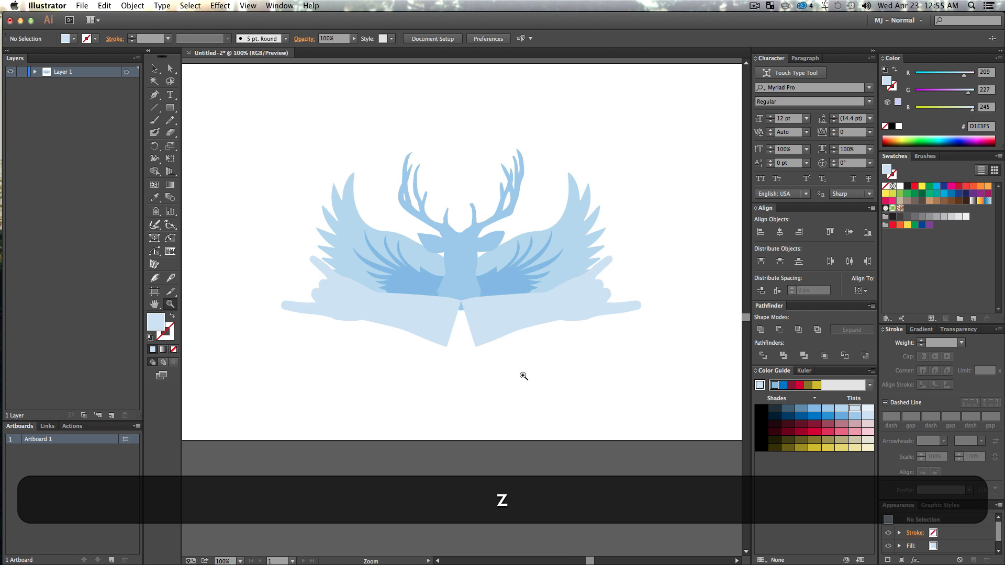
{"action": "key", "text": "space"}
{"action": "left_click_drag", "start_coordinate": [640, 339], "coordinate": [532, 372]}
{"action": "key", "text": "v"}
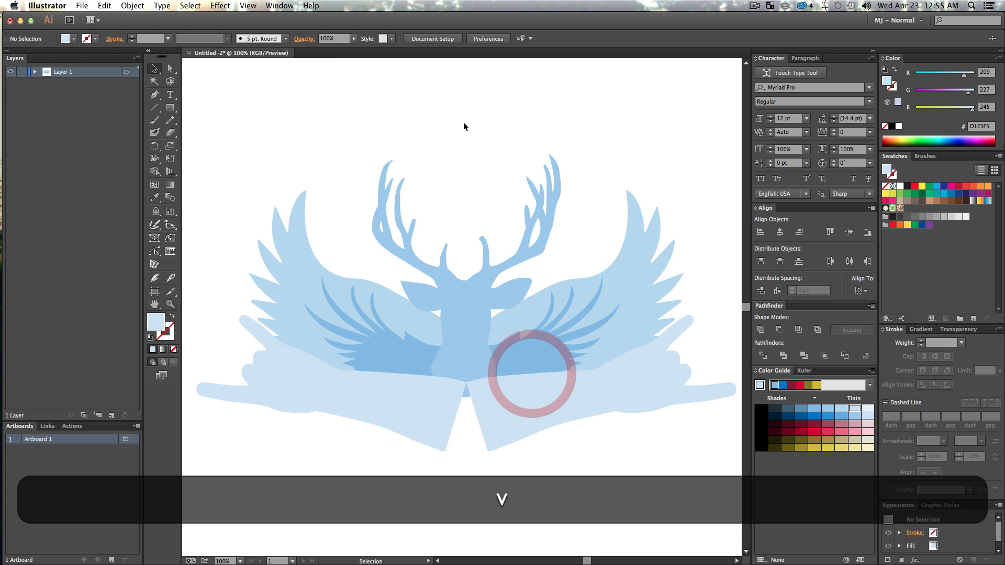
{"action": "left_click", "coordinate": [464, 122]}
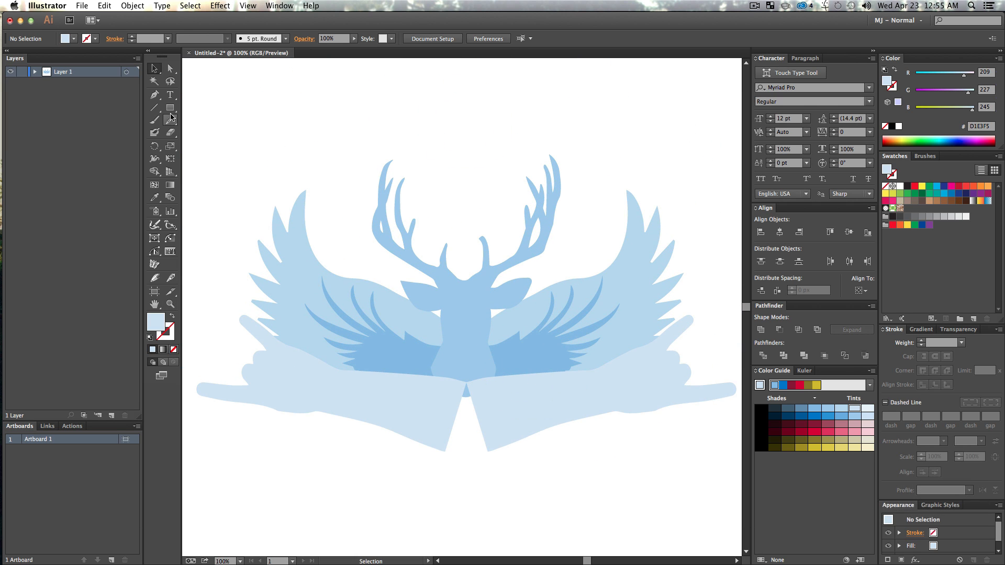
{"action": "left_click_drag", "start_coordinate": [166, 111], "coordinate": [224, 133]}
{"action": "left_click_drag", "start_coordinate": [414, 122], "coordinate": [488, 168]}
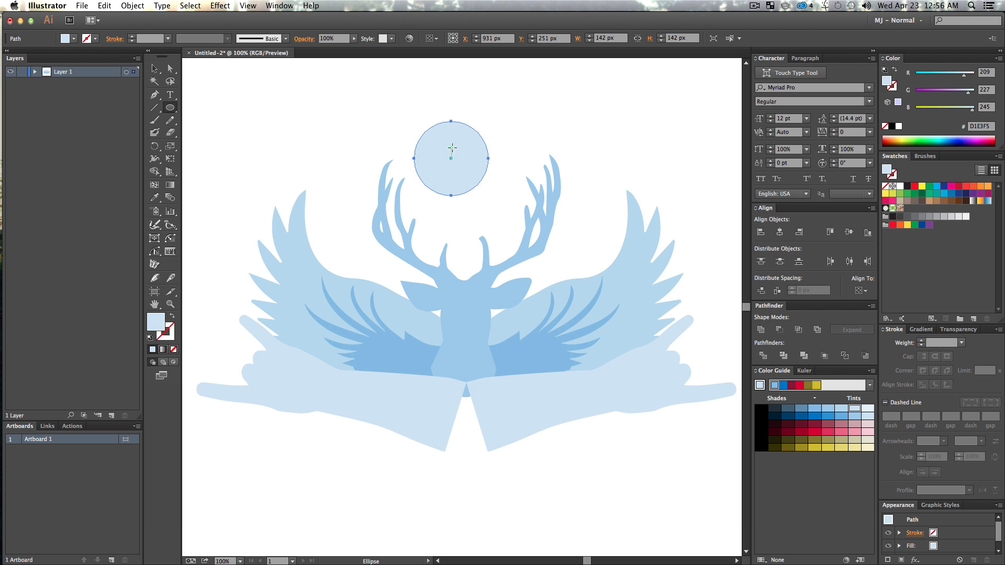
{"action": "key", "text": "v"}
{"action": "key", "text": "a"}
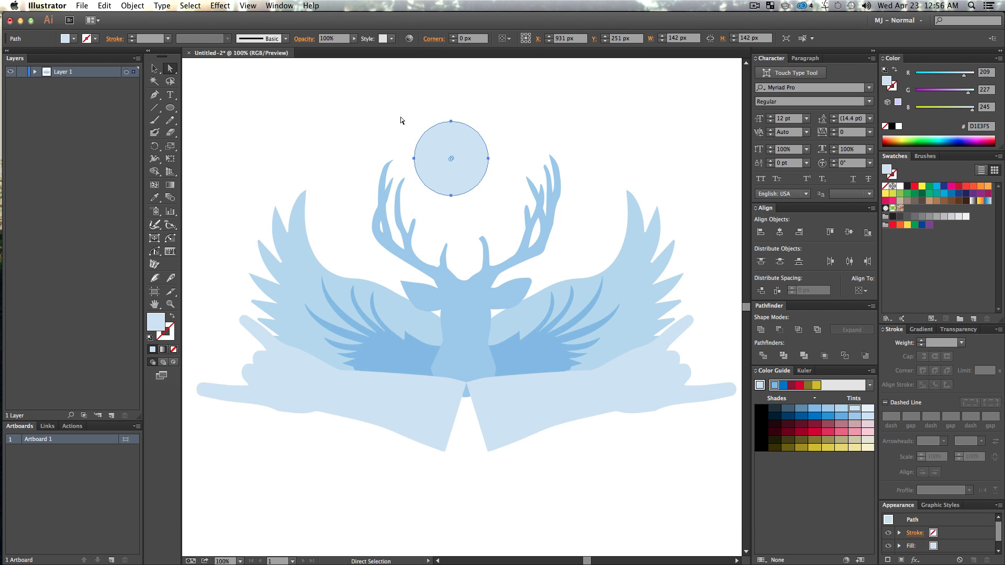
{"action": "left_click_drag", "start_coordinate": [461, 138], "coordinate": [452, 137]}
{"action": "key", "text": "shift+super+z"}
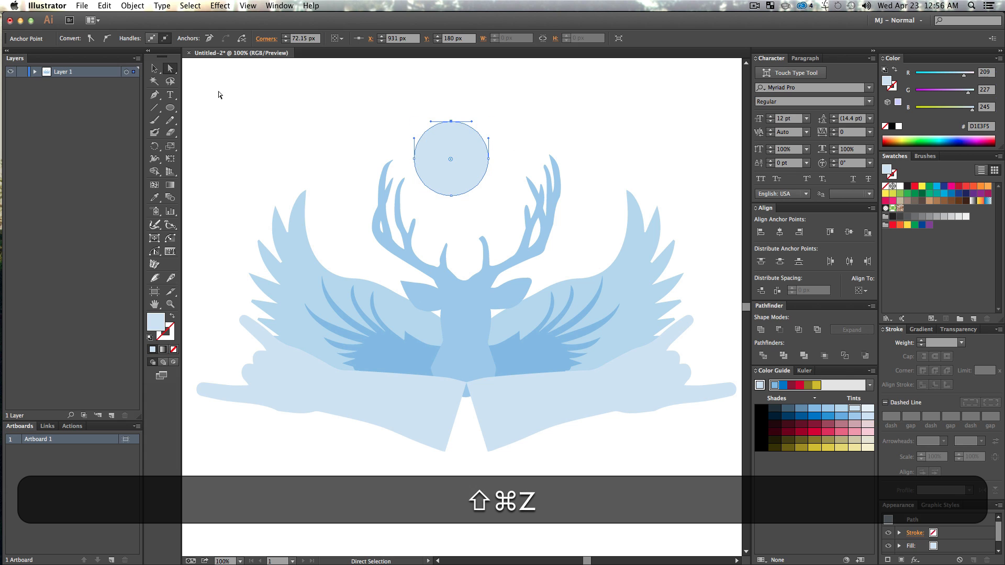
{"action": "key", "text": "super+z"}
Convert the circle's left and right anchor points to sharp corners with the Anchor Point tool to form an eye shape
{"action": "key", "text": "p"}
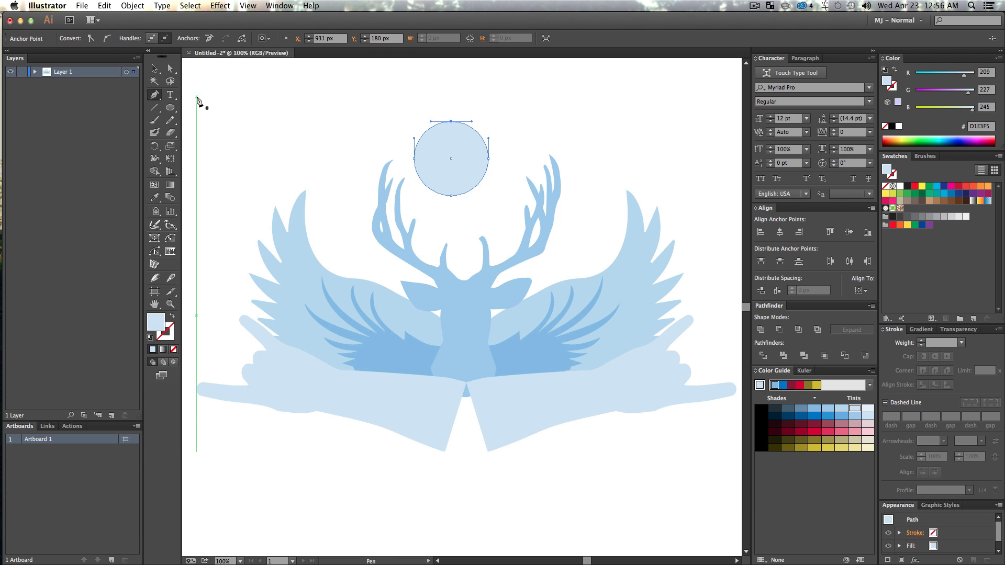
{"action": "key", "text": "alt+super"}
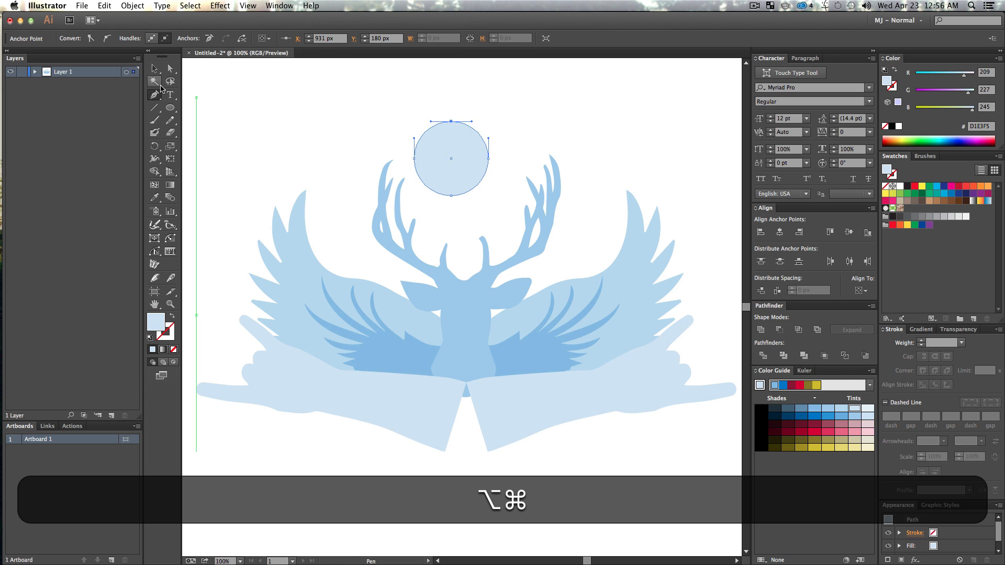
{"action": "key", "text": "shift+c"}
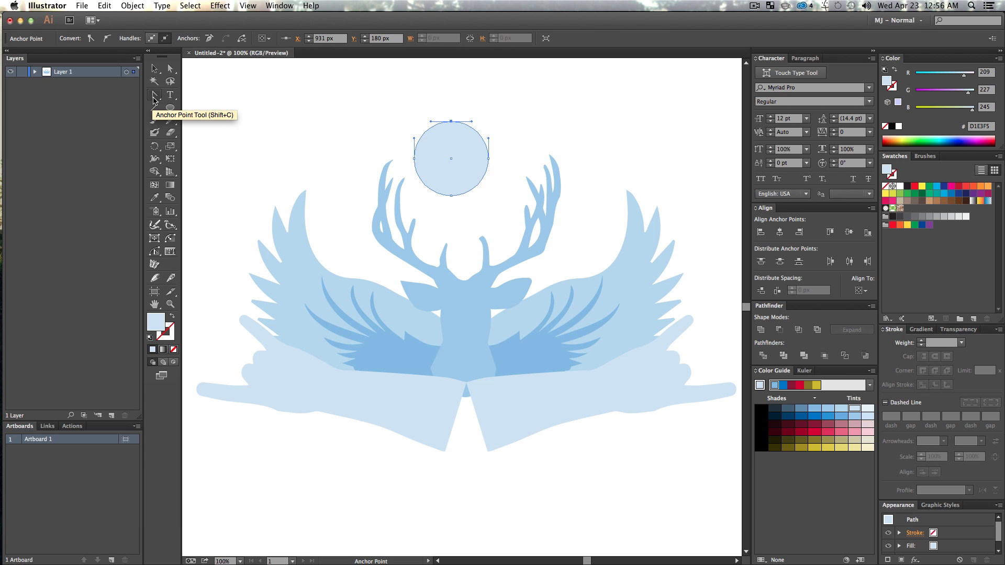
{"action": "left_click", "coordinate": [154, 97]}
{"action": "left_click", "coordinate": [489, 160]}
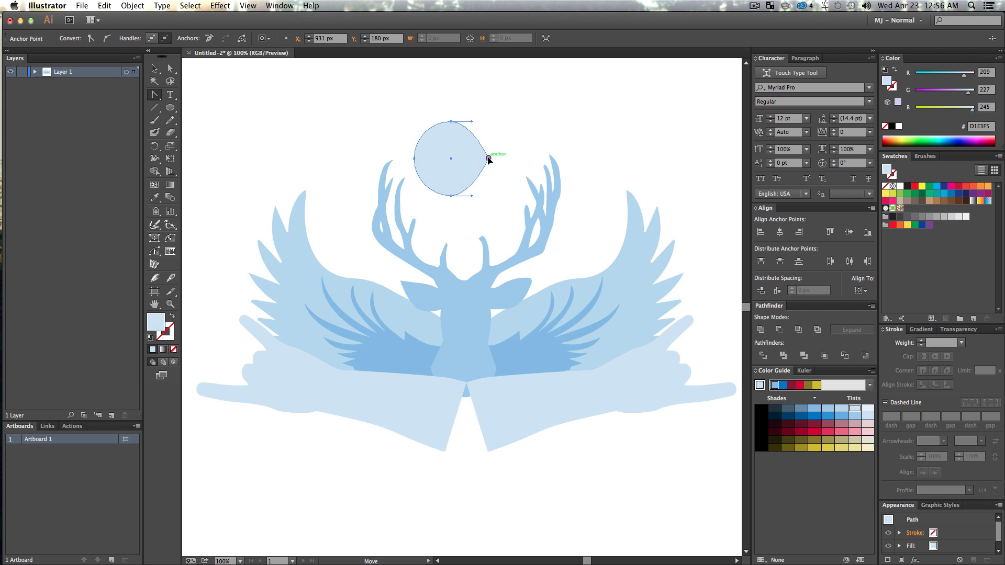
{"action": "left_click", "coordinate": [413, 159]}
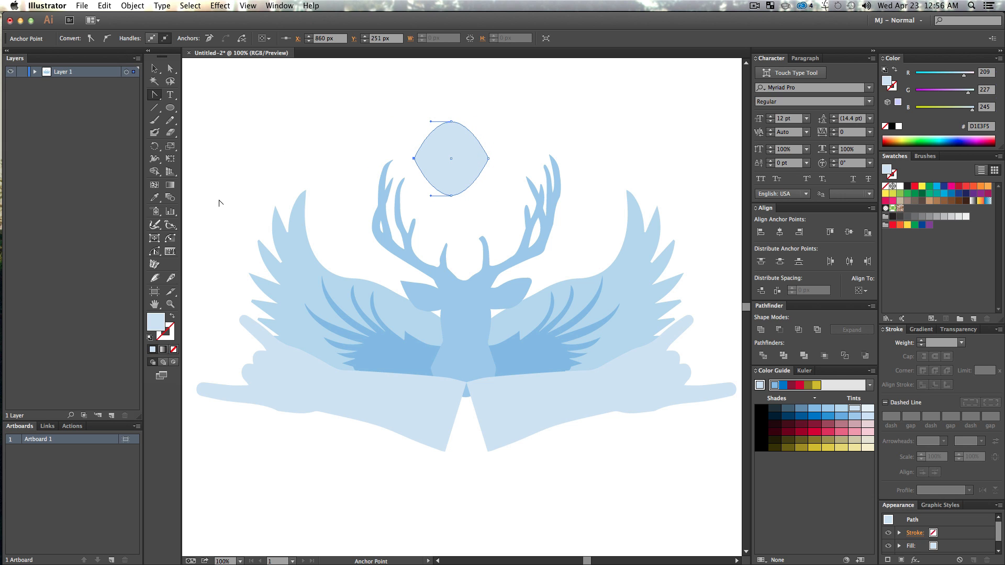
{"action": "key", "text": "v"}
{"action": "left_click", "coordinate": [581, 139]}
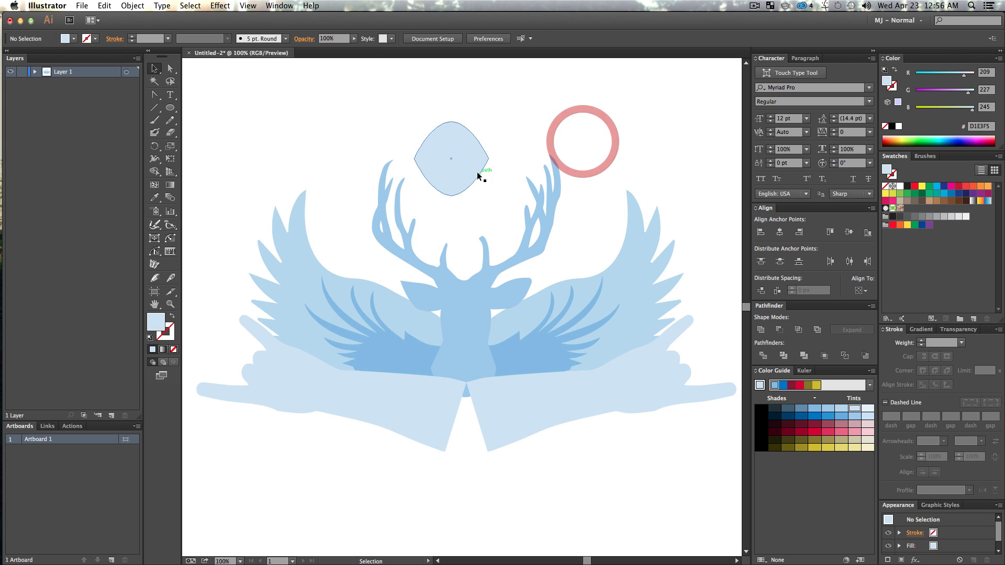
Flatten and shrink the eye shape and place it centered on the deer's forehead
{"action": "left_click", "coordinate": [459, 161]}
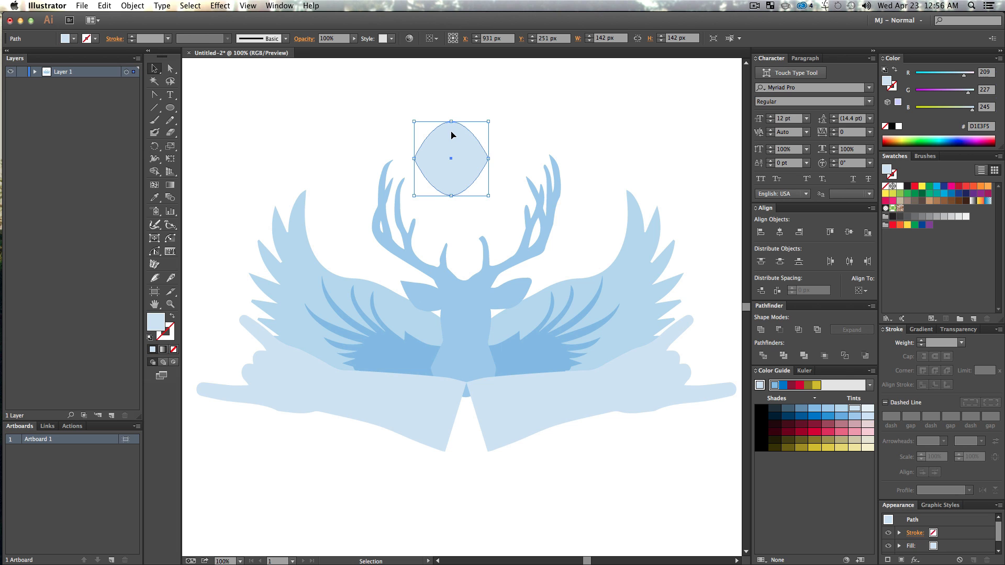
{"action": "key", "text": "c"}
{"action": "key", "text": "v"}
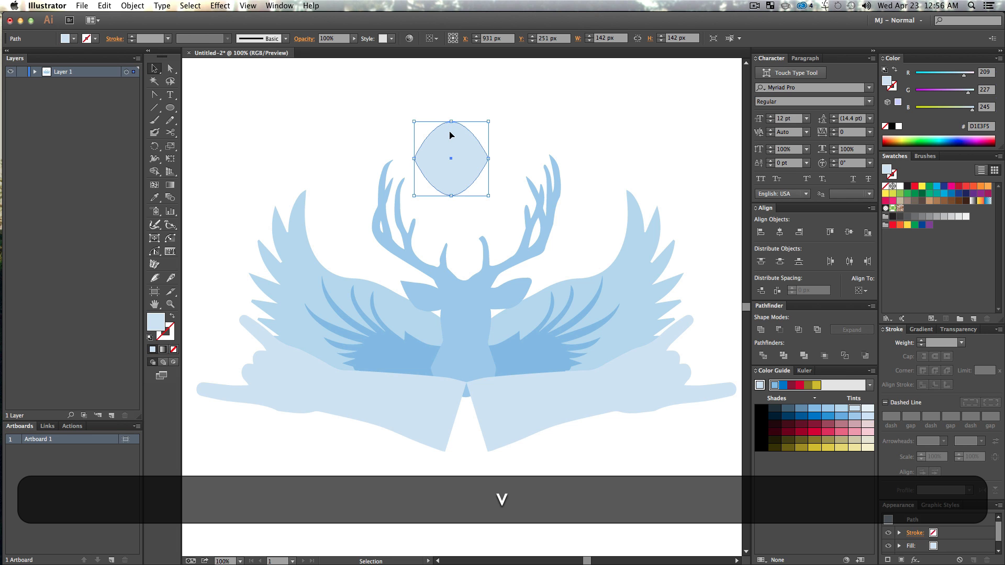
{"action": "left_click_drag", "start_coordinate": [451, 121], "coordinate": [463, 295]}
{"action": "left_click", "coordinate": [540, 120]}
{"action": "left_click", "coordinate": [463, 167]}
{"action": "key", "text": "v"}
{"action": "left_click", "coordinate": [474, 166]}
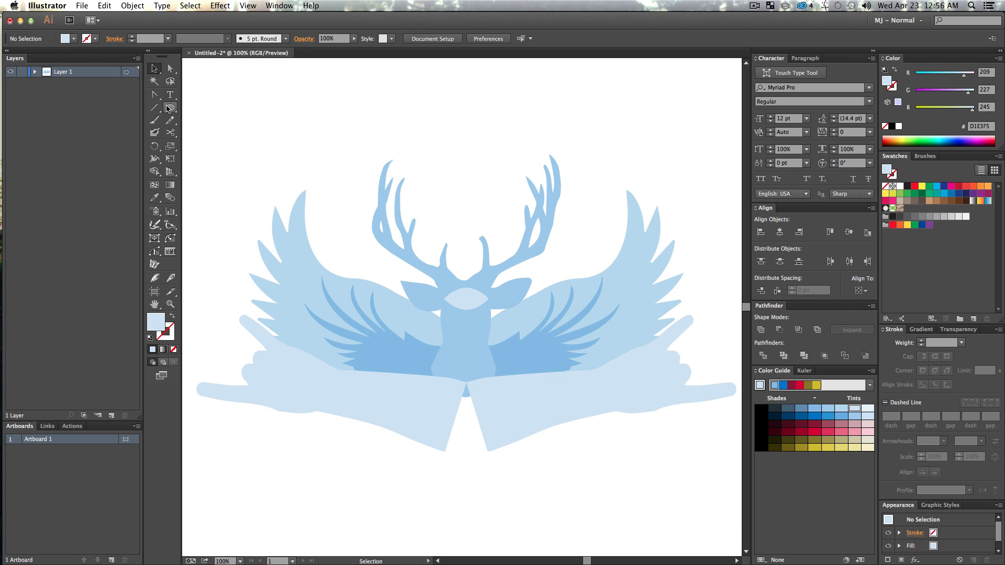
Draw a circle about 72 px in diameter above the antlers and swap its fill and stroke to leave only a pale blue outline
{"action": "left_click_drag", "start_coordinate": [450, 106], "coordinate": [489, 144]}
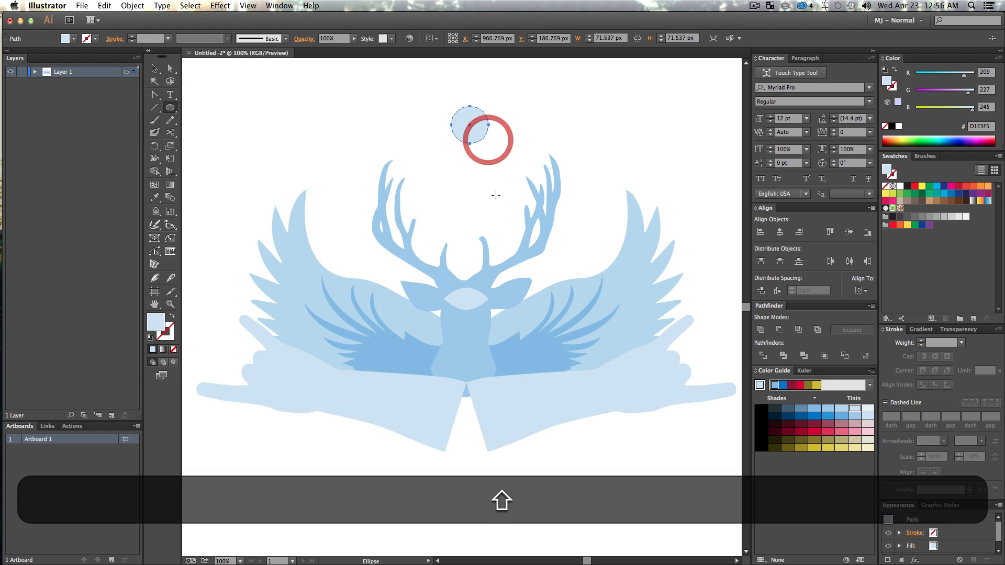
{"action": "key", "text": "shift+v"}
{"action": "key", "text": "shift+c"}
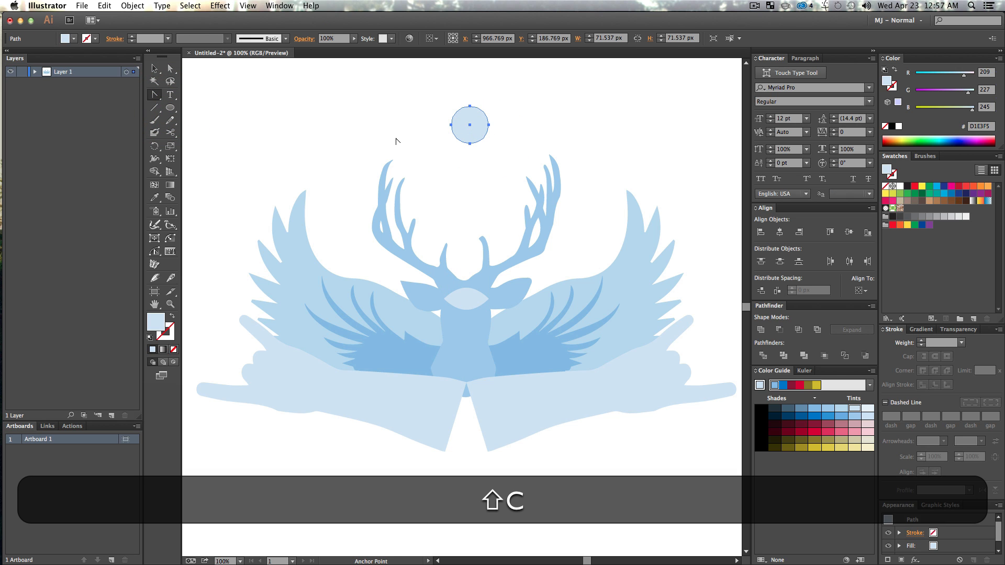
{"action": "key", "text": "shift+x"}
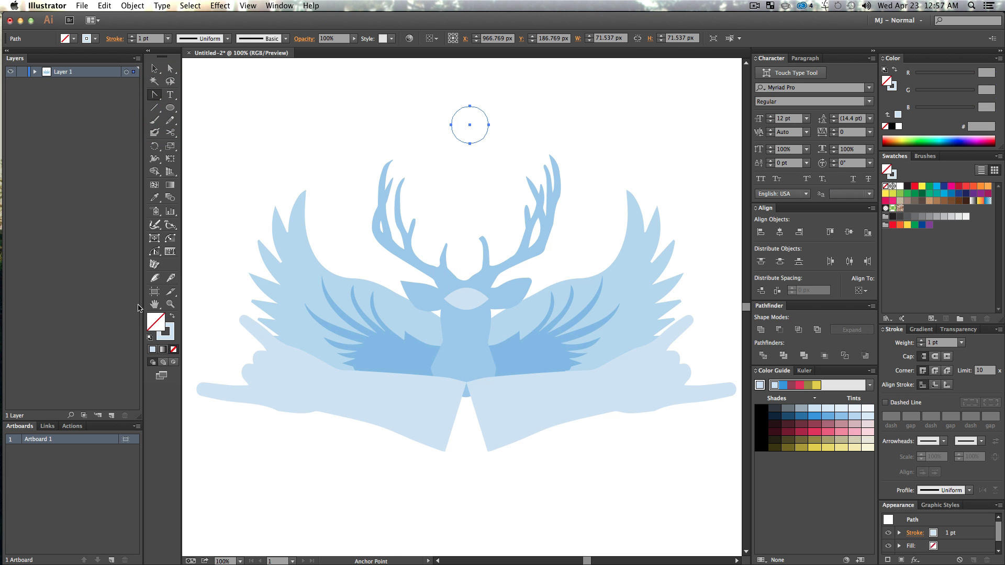
{"action": "left_click", "coordinate": [174, 333]}
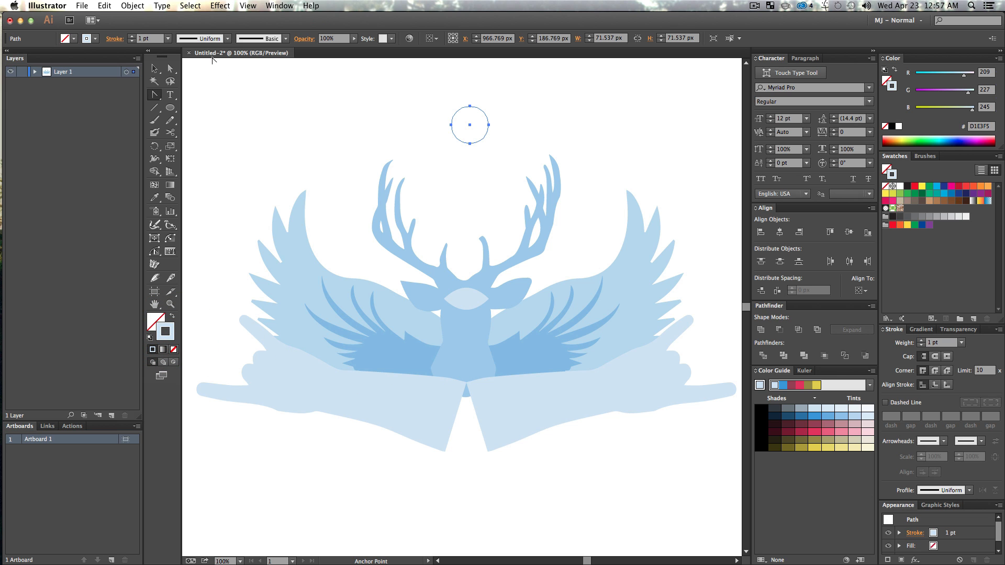
Set the circle's stroke to 6 pt, then scale it down to about 37 px and center it inside the eye shape
{"action": "double_click", "coordinate": [135, 37]}
{"action": "left_click", "coordinate": [134, 37]}
{"action": "left_click", "coordinate": [135, 38]}
{"action": "key", "text": "v"}
{"action": "left_click", "coordinate": [563, 119]}
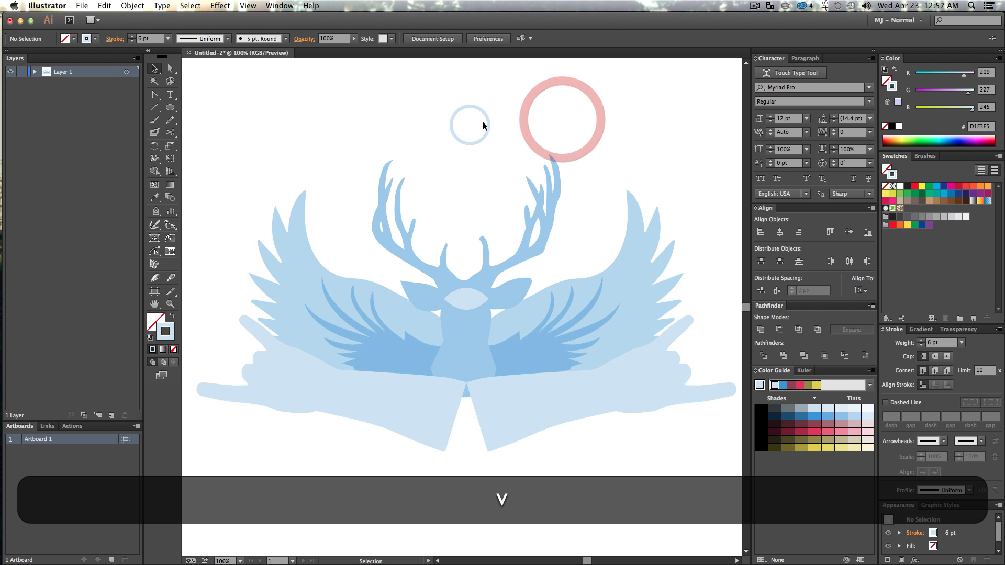
{"action": "left_click_drag", "start_coordinate": [482, 123], "coordinate": [482, 288]}
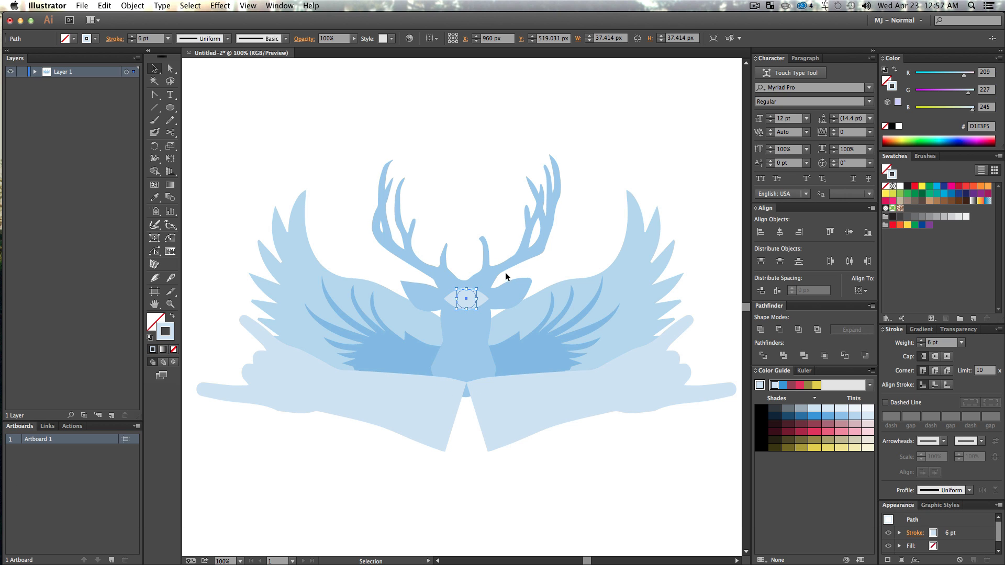
Sample the deer's blue A2C8EB for the iris ring, apply it to the stroke only and set the stroke to 7 pt
{"action": "key", "text": "i"}
{"action": "left_click", "coordinate": [475, 323]}
{"action": "key", "text": "shift+x"}
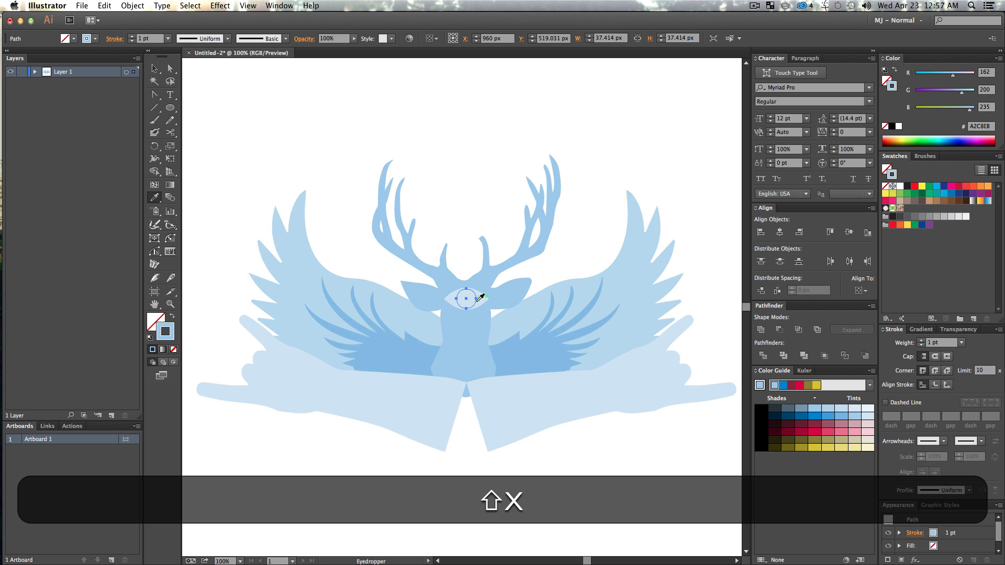
{"action": "left_click", "coordinate": [132, 36]}
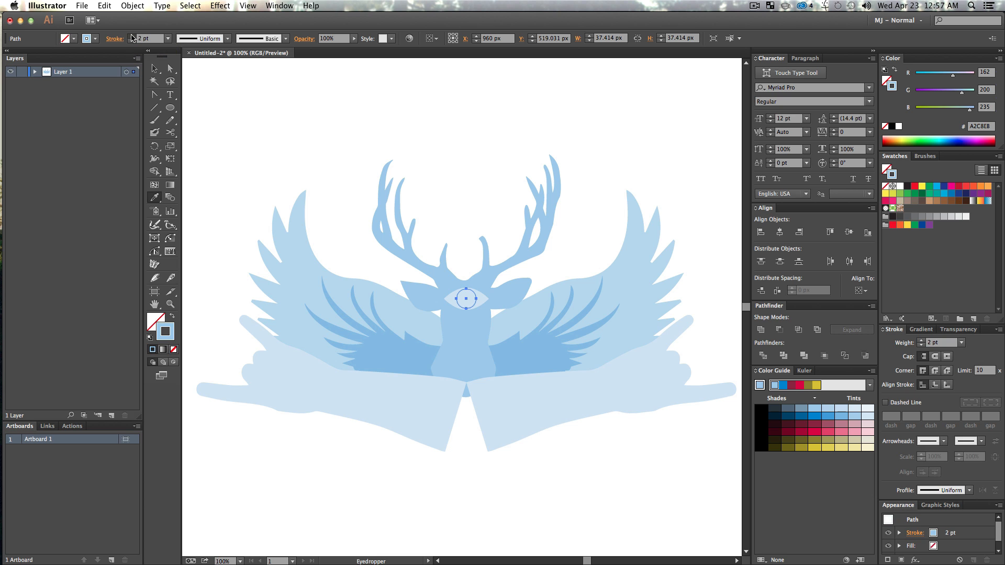
{"action": "left_click", "coordinate": [132, 35]}
{"action": "key", "text": "v"}
{"action": "left_click", "coordinate": [492, 110]}
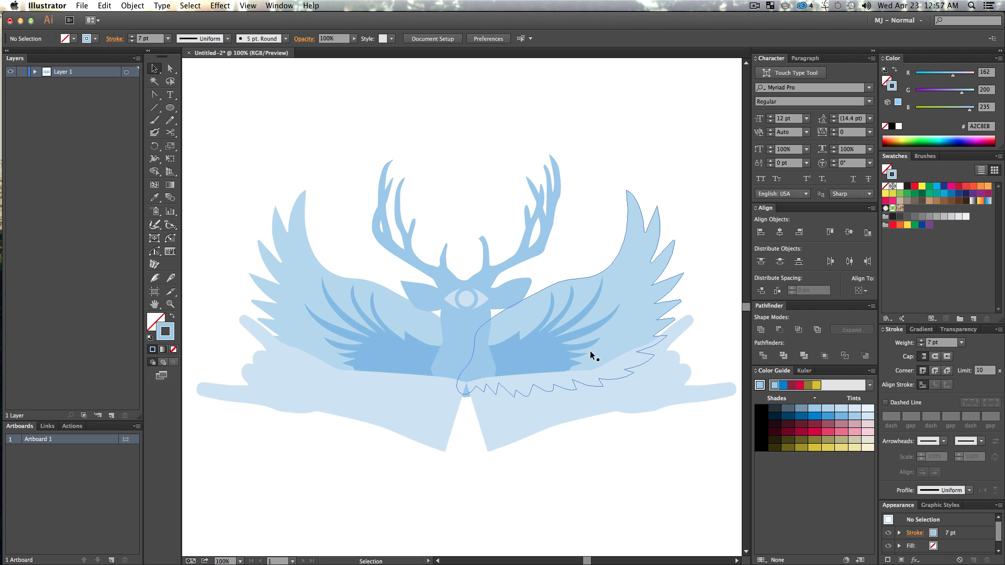
Draw a circle about 17 px in diameter above the deer's head and switch its blue stroke to a solid fill
{"action": "left_click", "coordinate": [169, 109]}
{"action": "left_click_drag", "start_coordinate": [467, 197], "coordinate": [471, 201]}
{"action": "key", "text": "shift+v"}
{"action": "key", "text": "shift+x"}
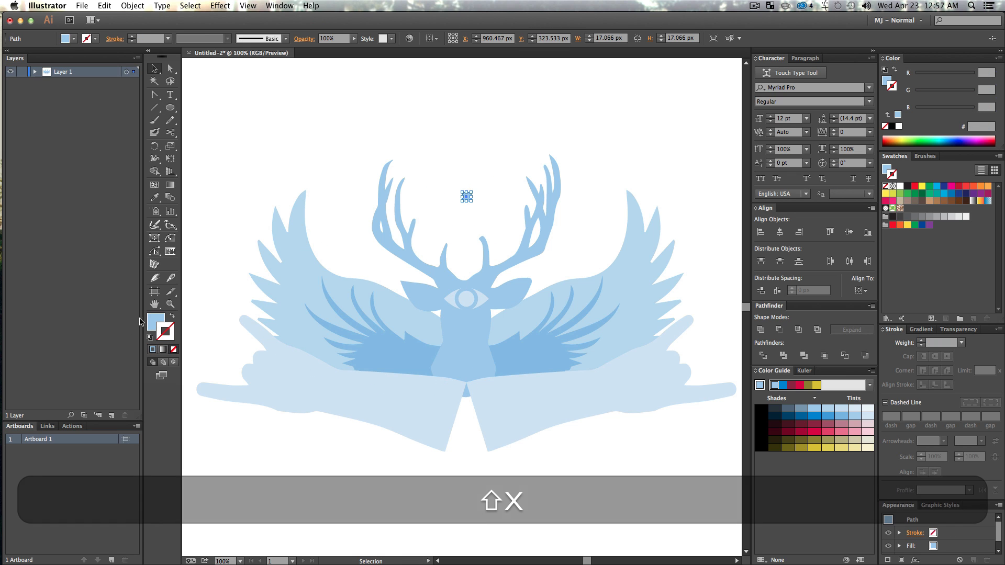
Move the small solid blue circle into the center of the eye's iris ring as the pupil
{"action": "key", "text": "v"}
{"action": "key", "text": "c"}
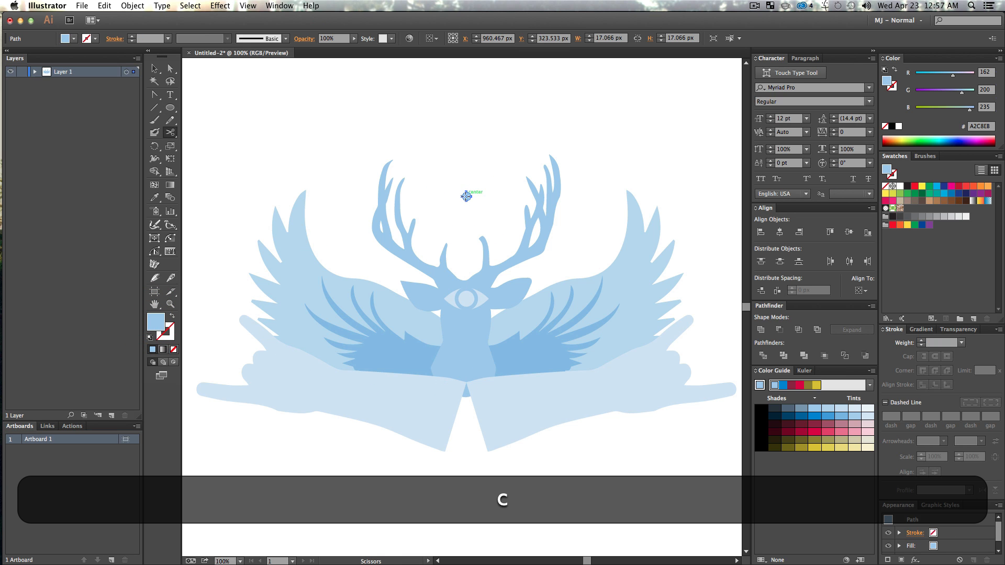
{"action": "key", "text": "v"}
{"action": "left_click_drag", "start_coordinate": [467, 196], "coordinate": [466, 299]}
{"action": "key", "text": "v"}
{"action": "left_click", "coordinate": [466, 200]}
Draw a blue rectangle about 499 by 161 px over the inner ends of the hands and center it under the deer's head
{"action": "key", "text": "alt+z"}
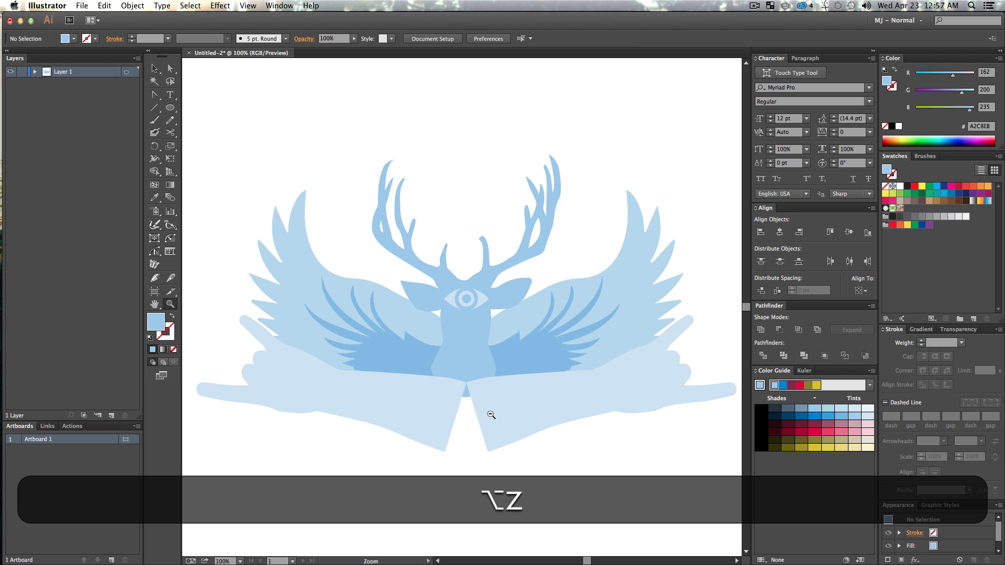
{"action": "left_click", "coordinate": [492, 416], "text": "alt"}
{"action": "left_click_drag", "start_coordinate": [480, 340], "coordinate": [496, 375]}
{"action": "key", "text": "v"}
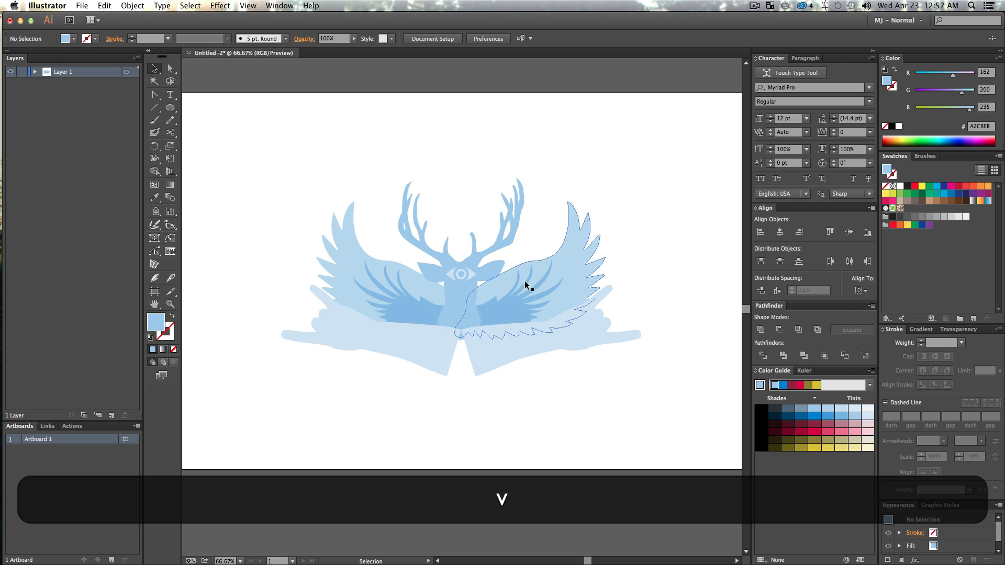
{"action": "left_click", "coordinate": [697, 224]}
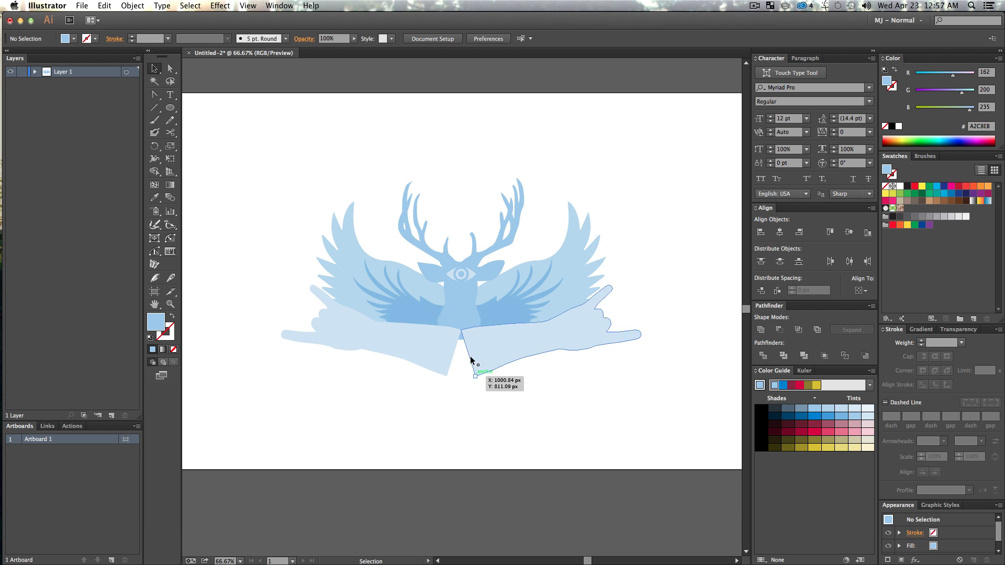
{"action": "left_click", "coordinate": [584, 416]}
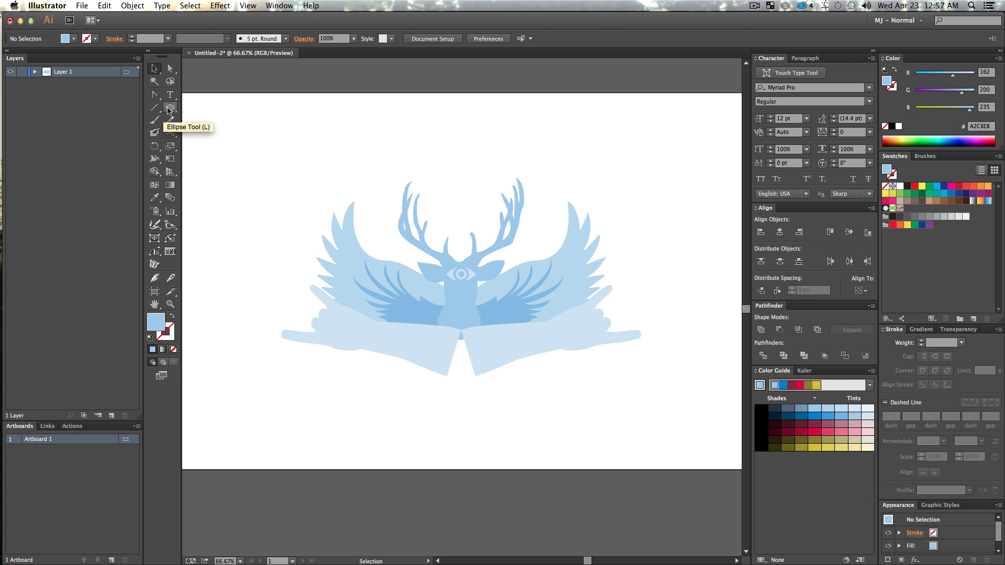
{"action": "left_click_drag", "start_coordinate": [170, 107], "coordinate": [210, 110]}
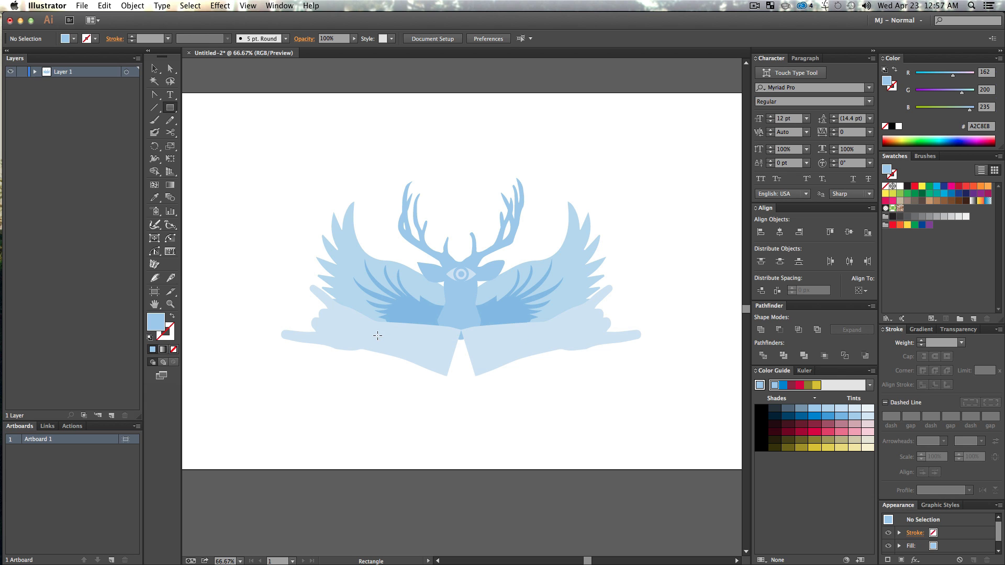
{"action": "left_click_drag", "start_coordinate": [372, 328], "coordinate": [547, 384]}
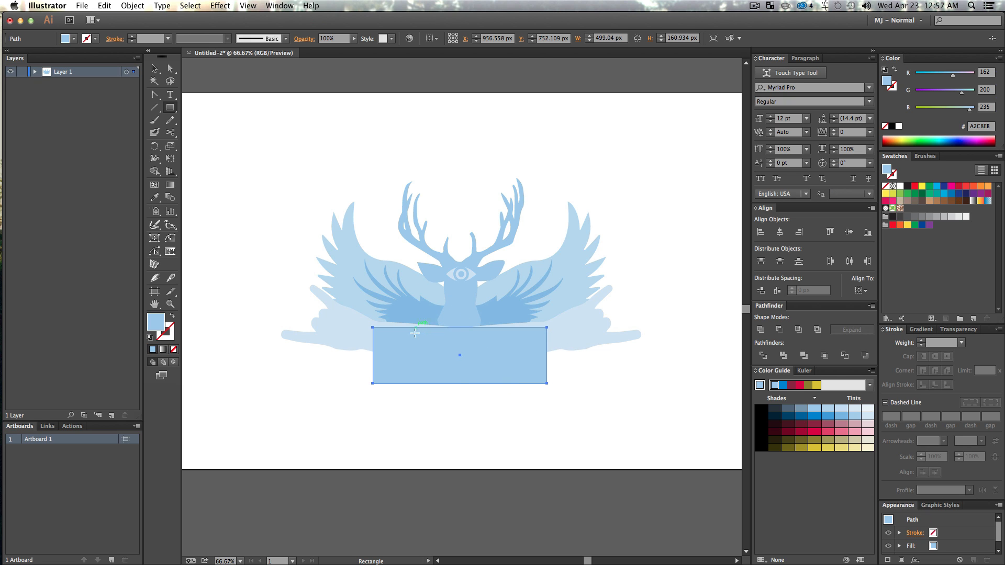
{"action": "key", "text": "v"}
{"action": "left_click_drag", "start_coordinate": [502, 354], "coordinate": [489, 345]}
{"action": "key", "text": "v"}
{"action": "left_click", "coordinate": [541, 398]}
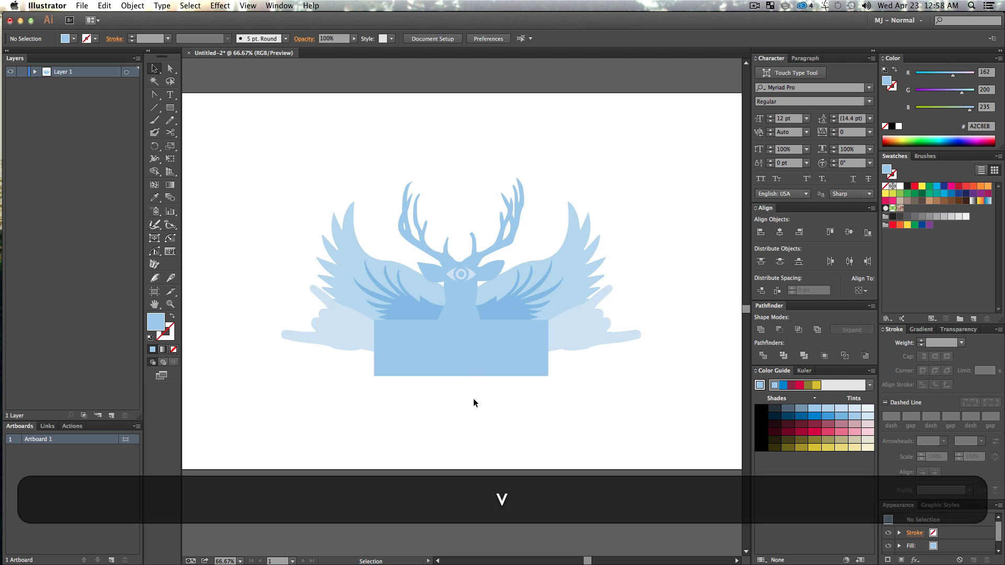
Swap the rectangle's blue fill to an outline and set the stroke weight to 19 pt
{"action": "left_click", "coordinate": [506, 365]}
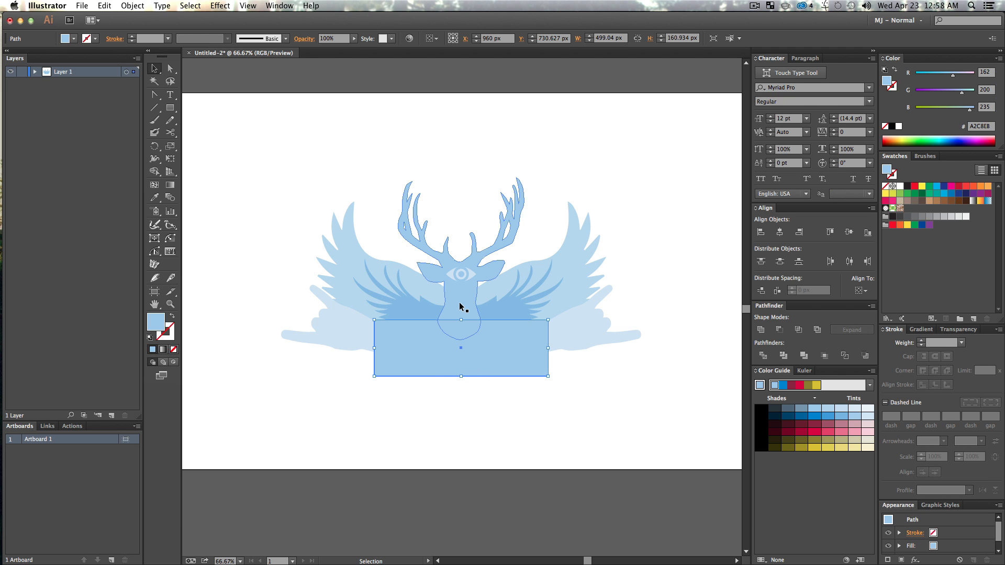
{"action": "key", "text": "shift"}
{"action": "key", "text": "shift+x"}
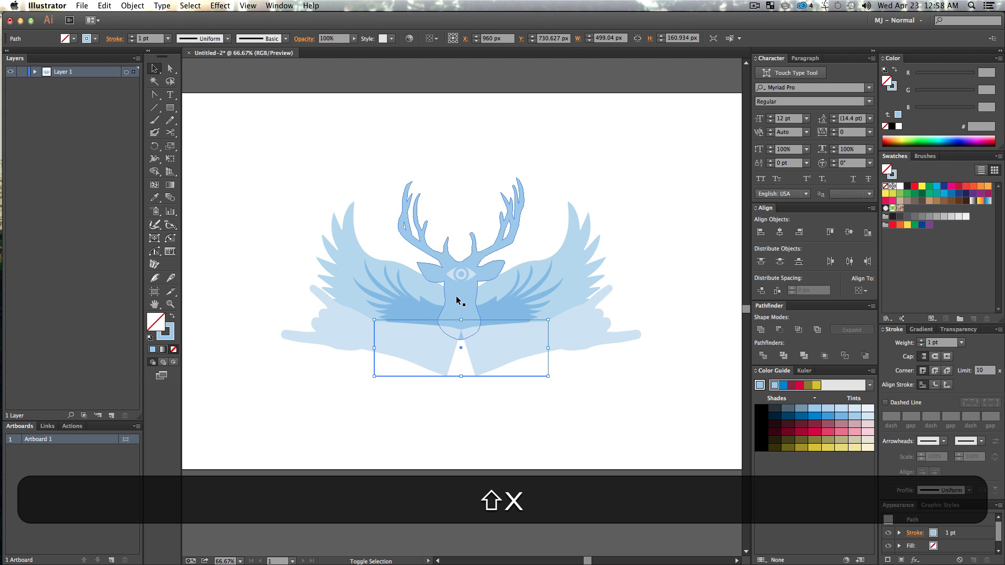
{"action": "key", "text": "shift+w"}
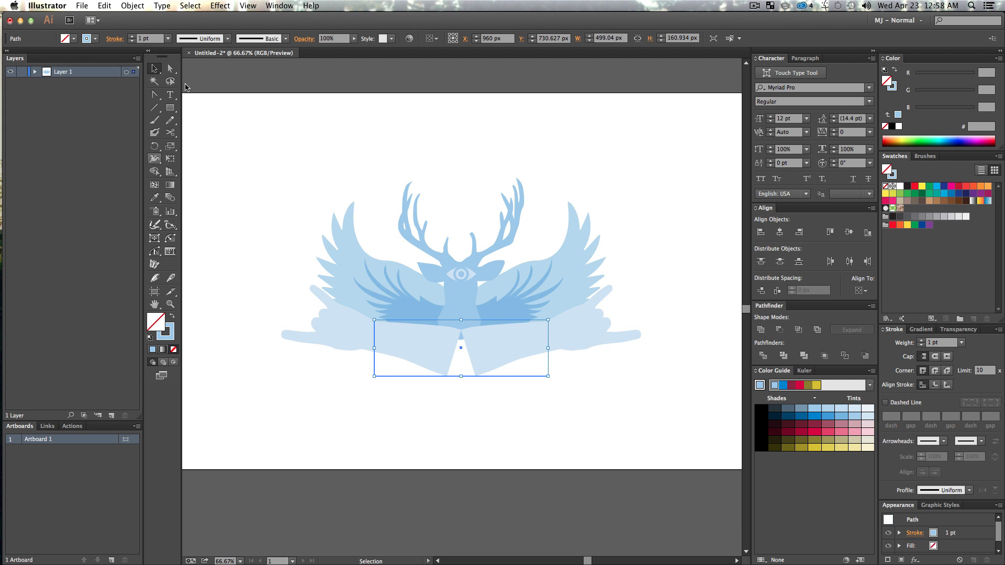
{"action": "left_click", "coordinate": [132, 37]}
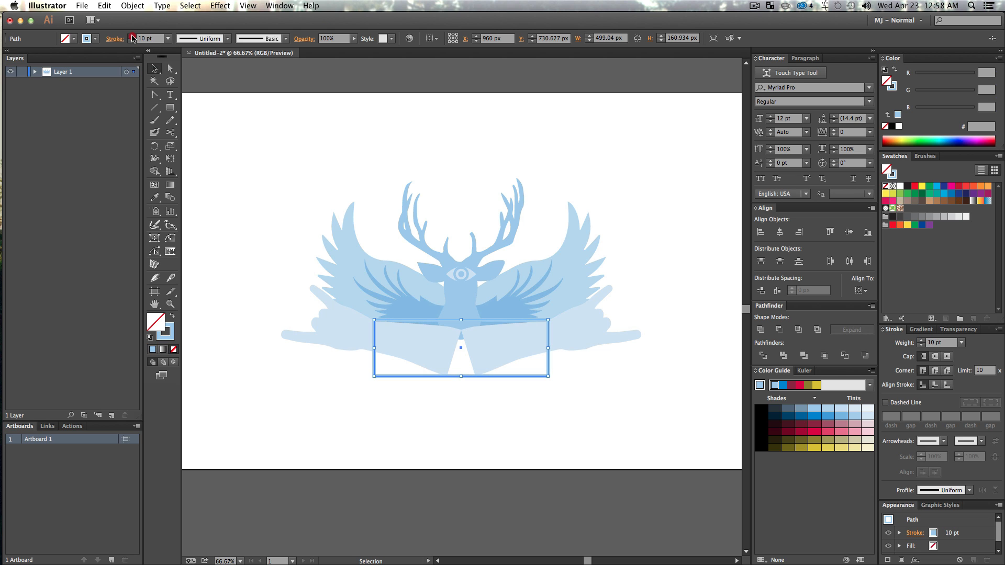
{"action": "left_click", "coordinate": [133, 37]}
{"action": "key", "text": "v"}
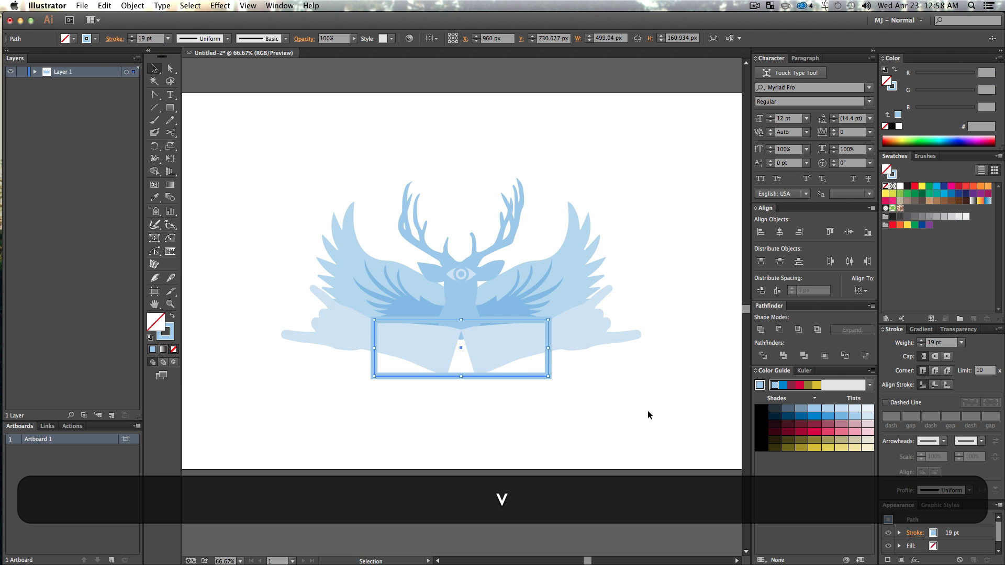
{"action": "left_click", "coordinate": [636, 406]}
Fill the outlined rectangle with white (FFFFFF), keeping its blue stroke
{"action": "left_click", "coordinate": [548, 361]}
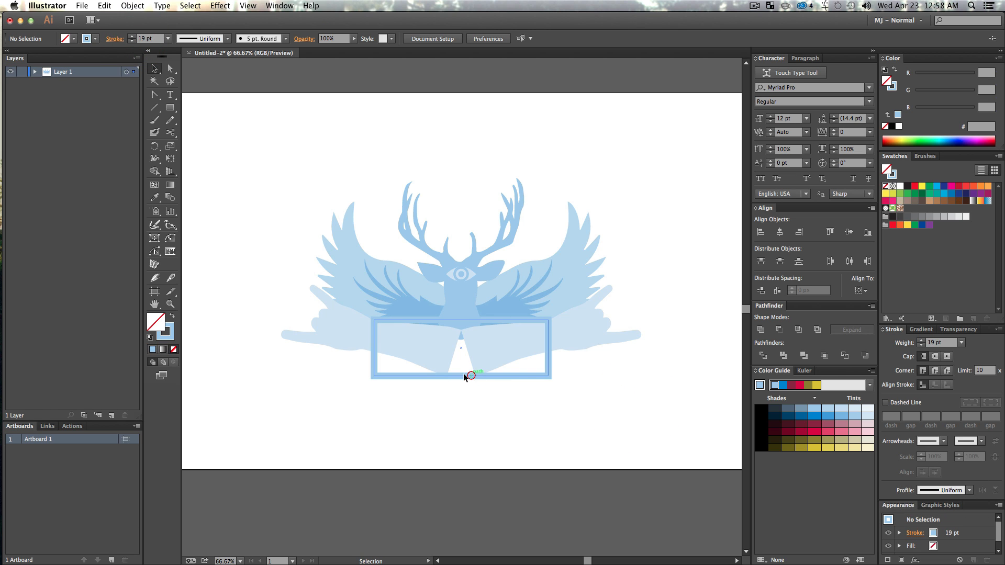
{"action": "double_click", "coordinate": [153, 325]}
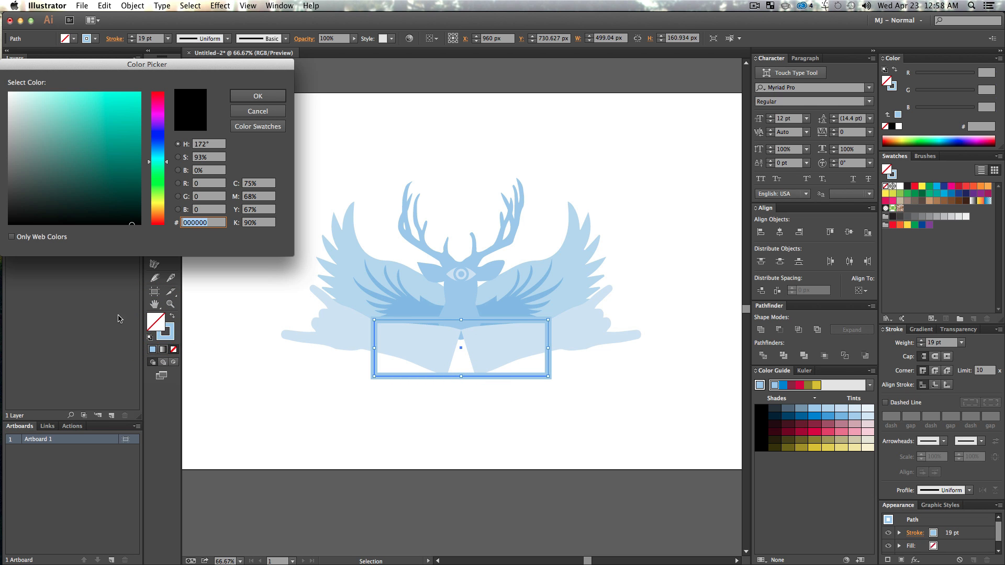
{"action": "left_click_drag", "start_coordinate": [63, 170], "coordinate": [2, 84]}
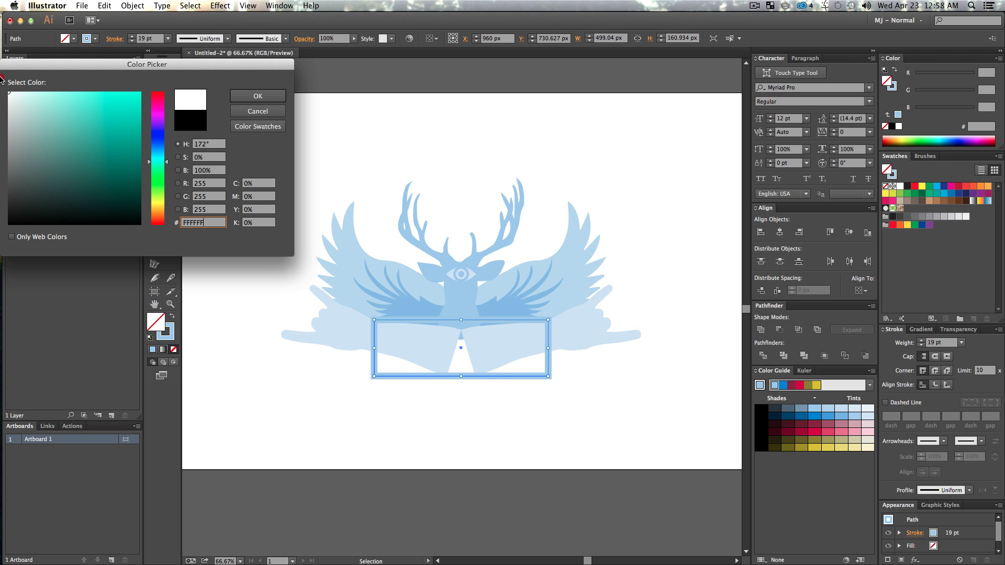
{"action": "left_click", "coordinate": [258, 96]}
{"action": "key", "text": "v"}
{"action": "left_click", "coordinate": [624, 138]}
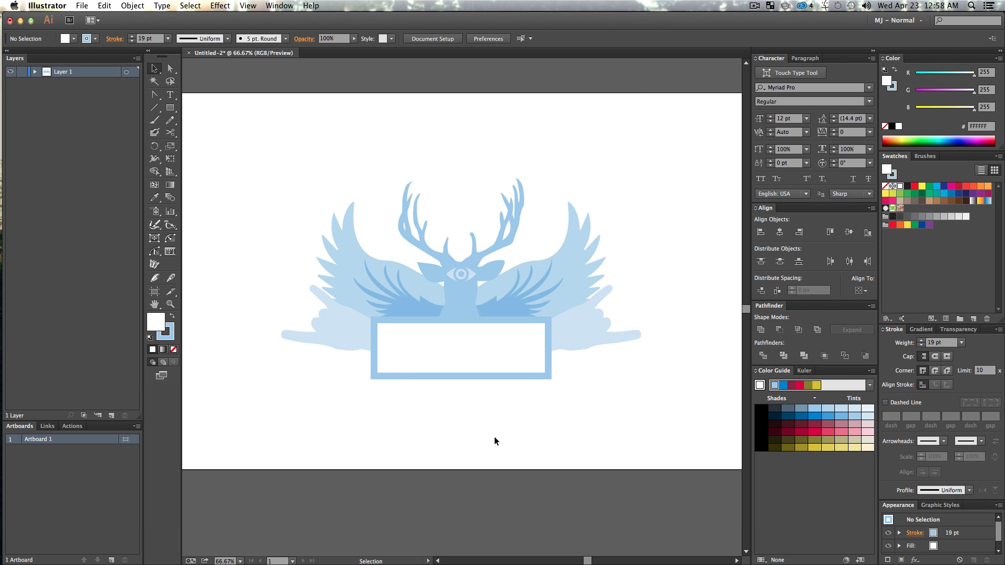
Align the banner rectangle's stroke to the inside of its path
{"action": "left_click", "coordinate": [478, 376]}
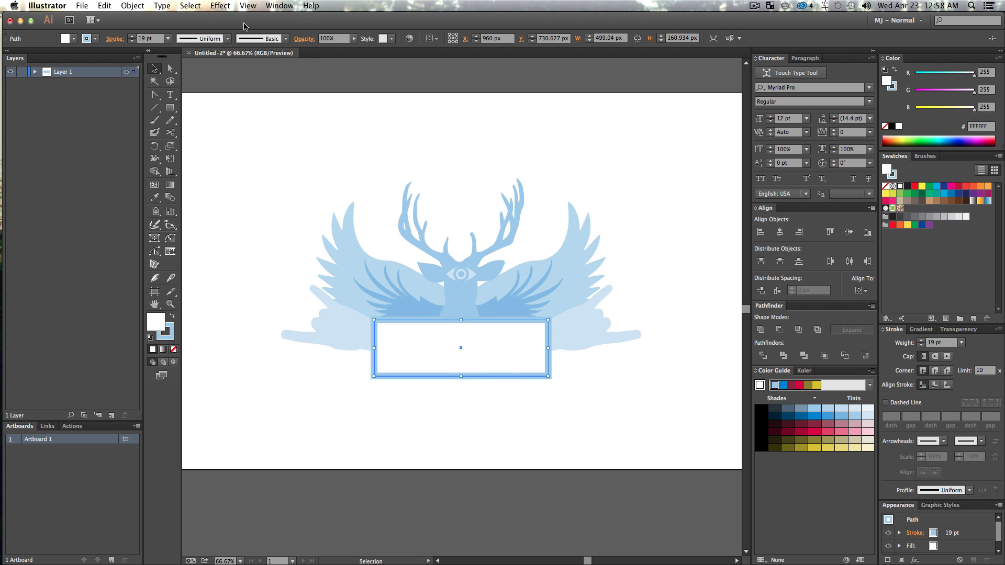
{"action": "left_click", "coordinate": [286, 5]}
{"action": "left_click", "coordinate": [680, 142]}
{"action": "left_click", "coordinate": [999, 332]}
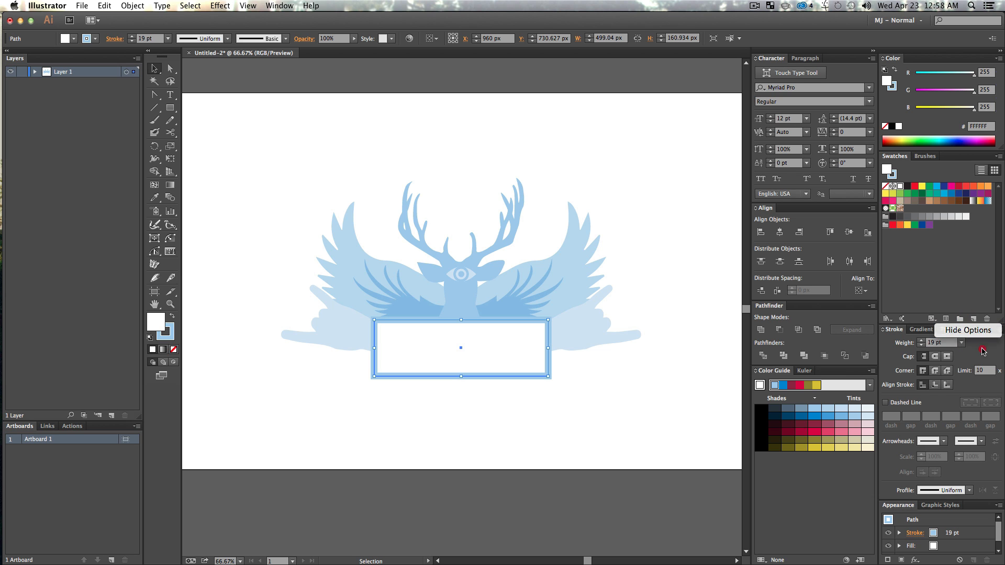
{"action": "left_click", "coordinate": [936, 386]}
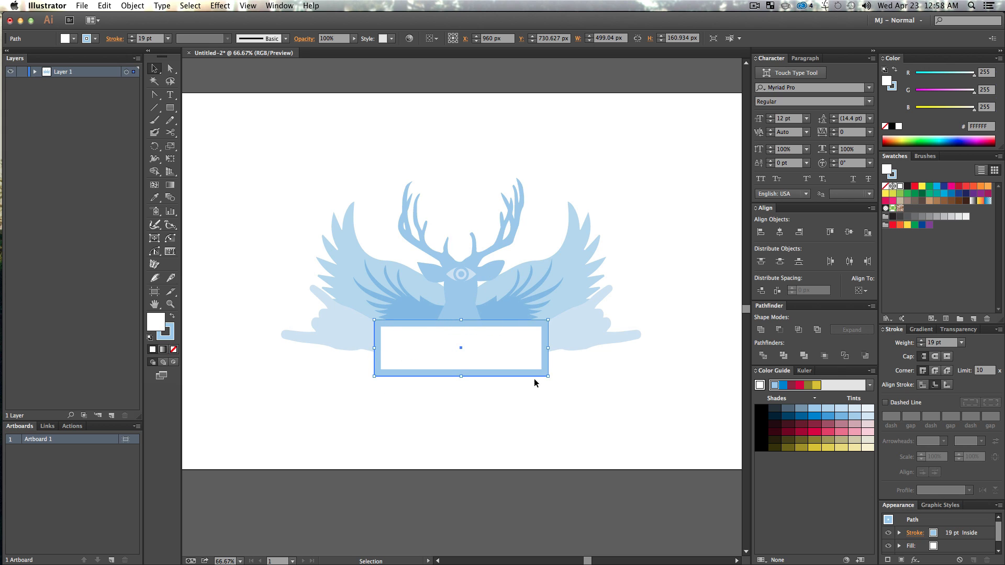
{"action": "key", "text": "v"}
{"action": "left_click", "coordinate": [651, 436]}
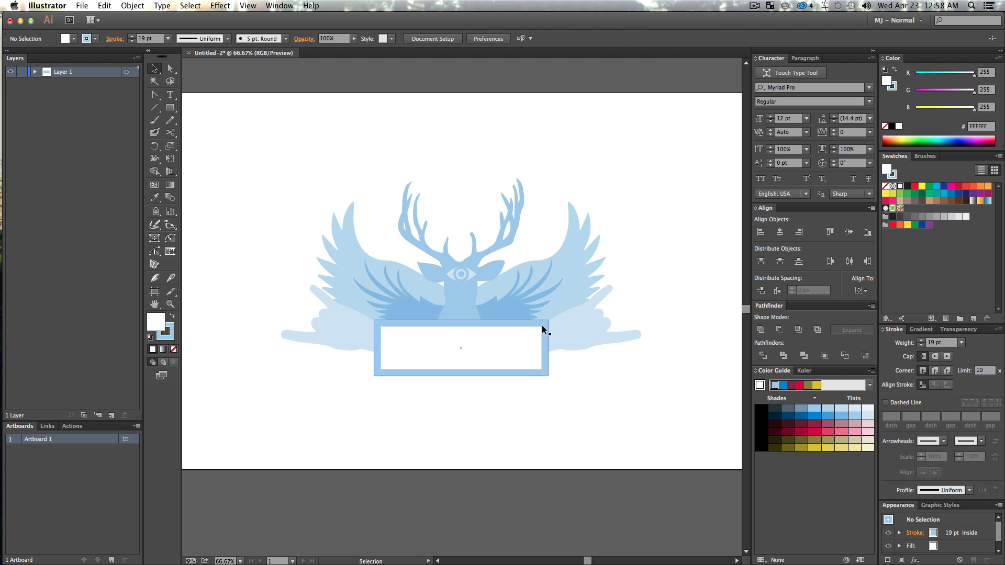
Paste a copy of the banner in front and shift its two left corners right and down to form a slanted fold about 69 px wide
{"action": "left_click", "coordinate": [536, 324]}
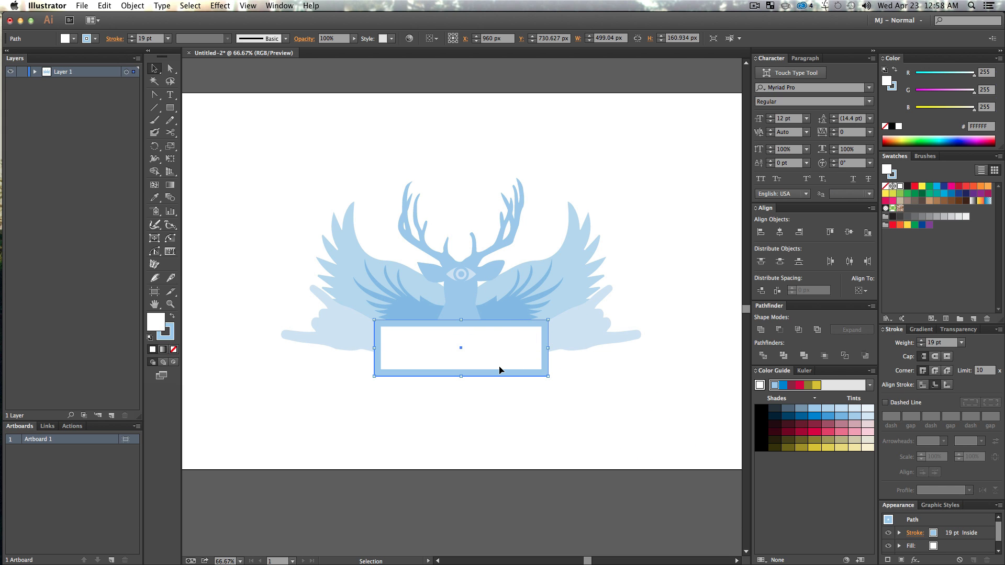
{"action": "key", "text": "super+c"}
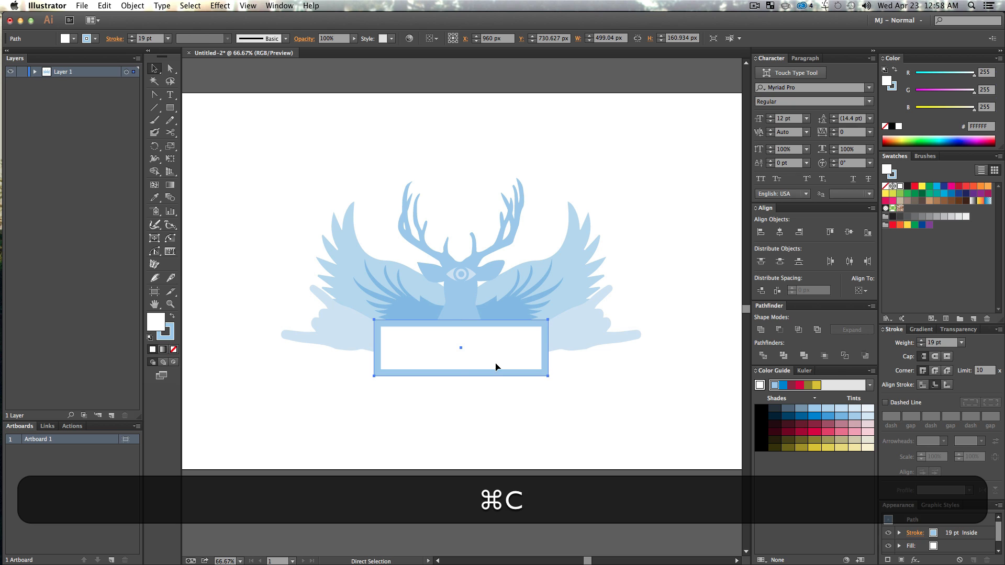
{"action": "key", "text": "super+f"}
{"action": "key", "text": "a"}
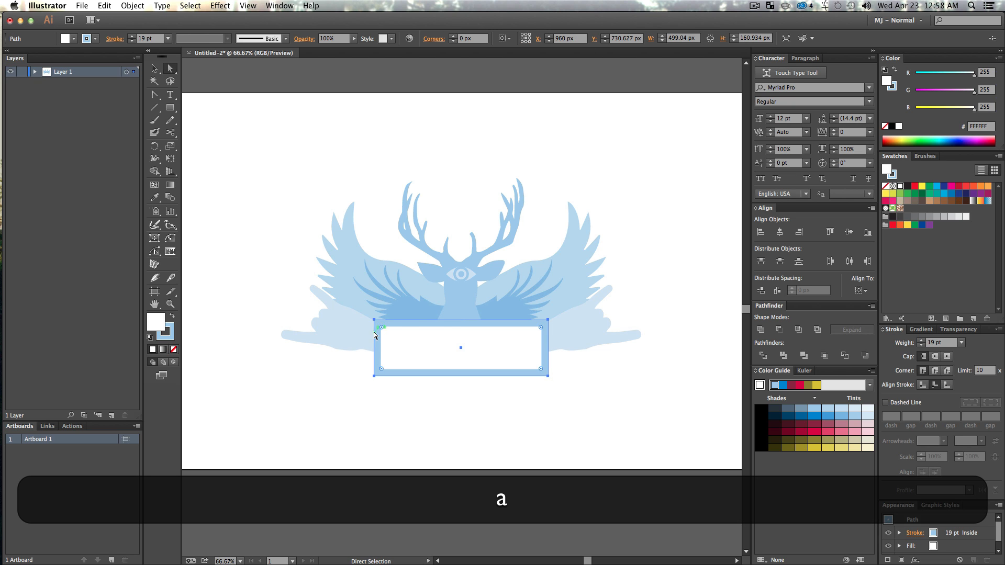
{"action": "left_click", "coordinate": [375, 320]}
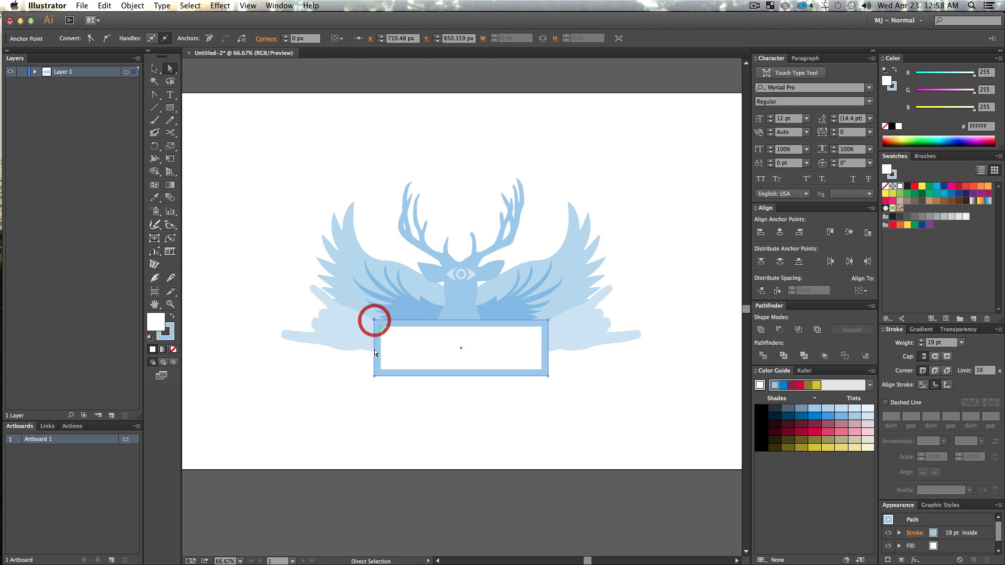
{"action": "left_click", "coordinate": [374, 377], "text": "shift"}
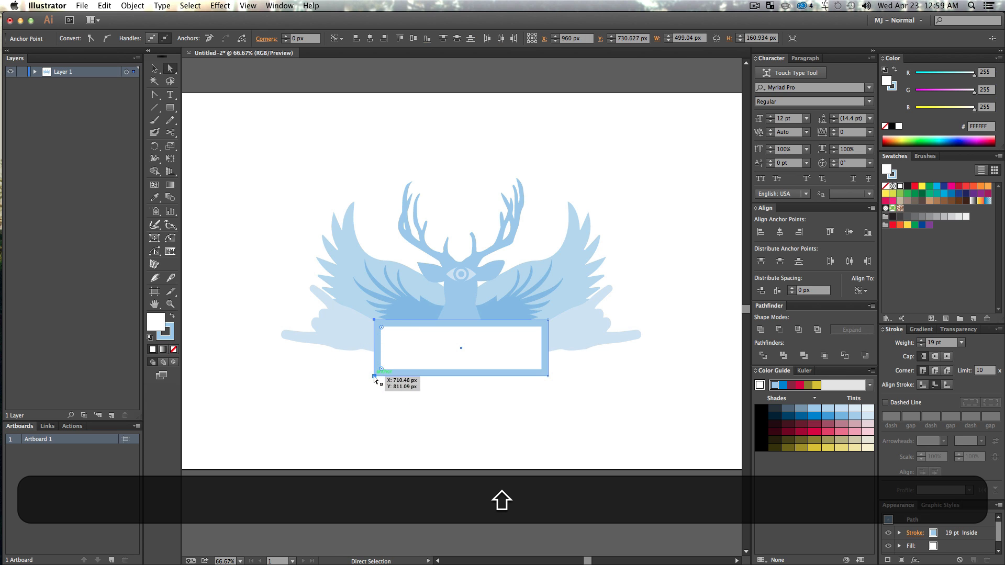
{"action": "left_click_drag", "start_coordinate": [375, 376], "coordinate": [524, 392]}
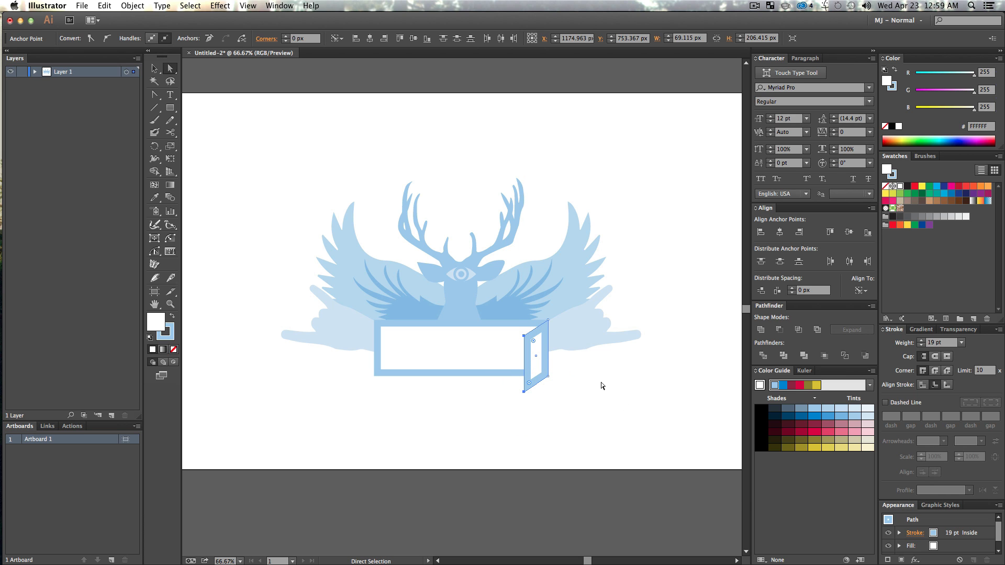
Send the slanted fold piece backward behind the banner rectangle
{"action": "key", "text": "super+bracketleft"}
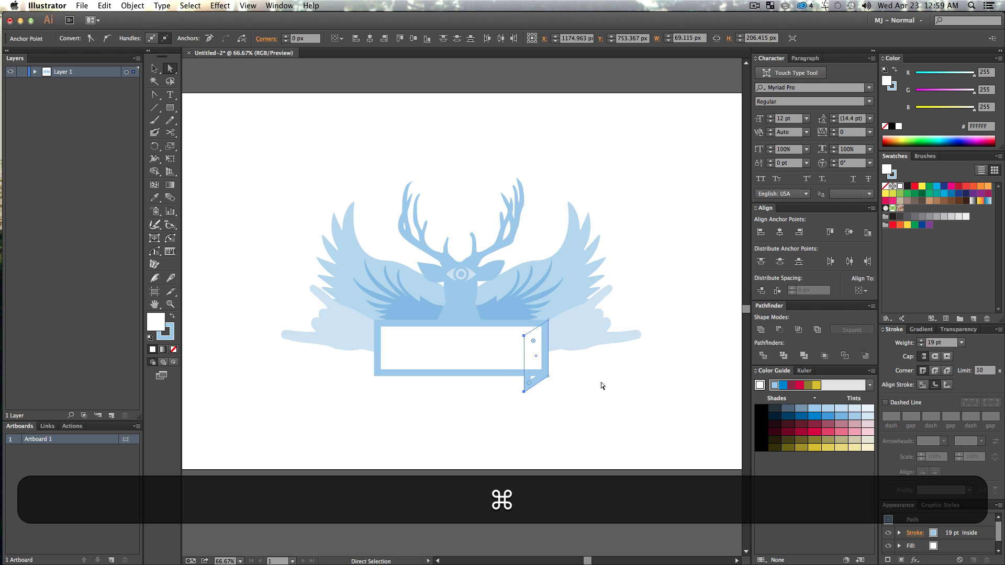
{"action": "key", "text": "v"}
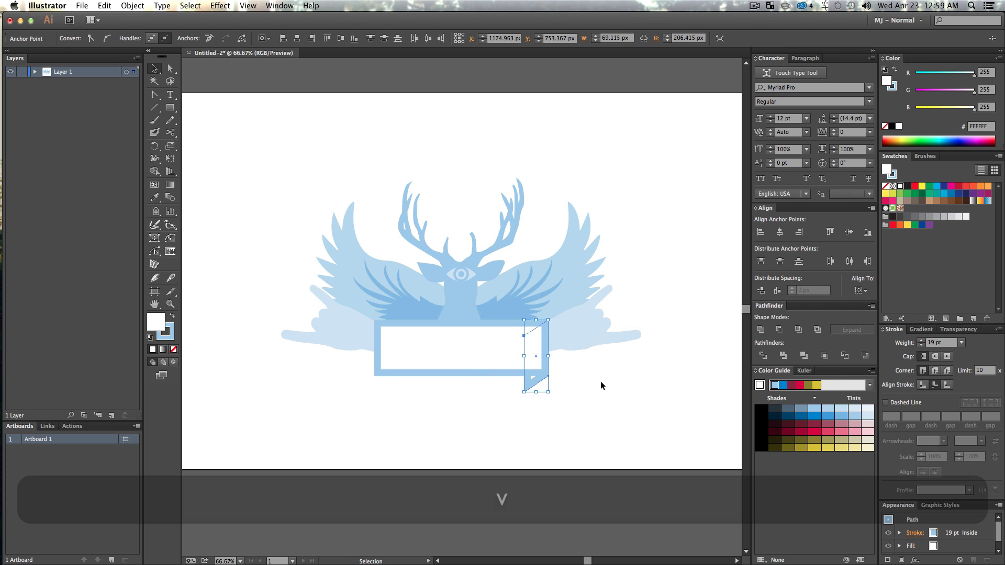
{"action": "left_click", "coordinate": [601, 382]}
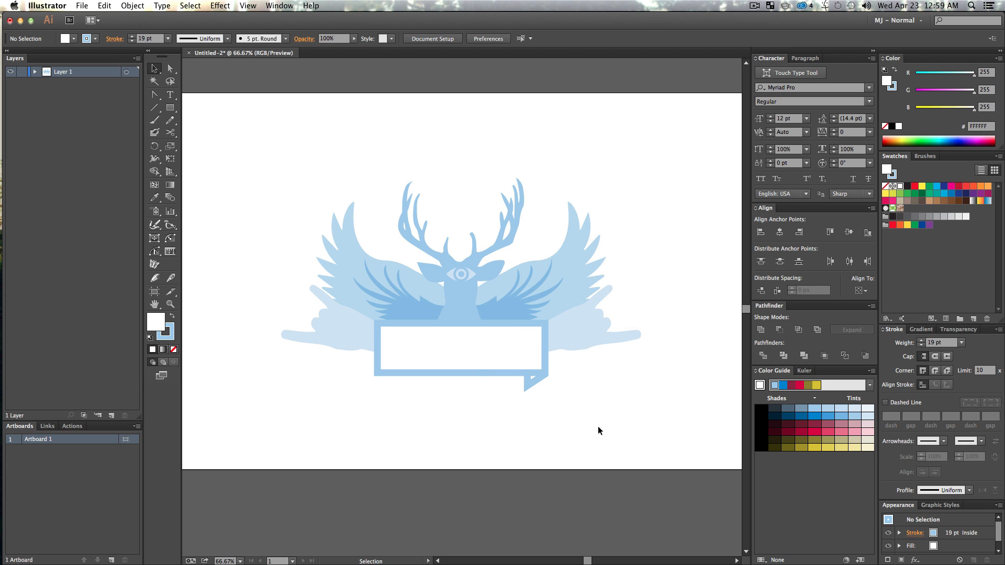
{"action": "left_click", "coordinate": [595, 411]}
Duplicate the banner rectangle, line up its left edge with the fold's lower-left edge and send the copy behind the banner and fold
{"action": "key", "text": "v"}
{"action": "left_click", "coordinate": [461, 324]}
{"action": "left_click_drag", "start_coordinate": [449, 326], "coordinate": [595, 339]}
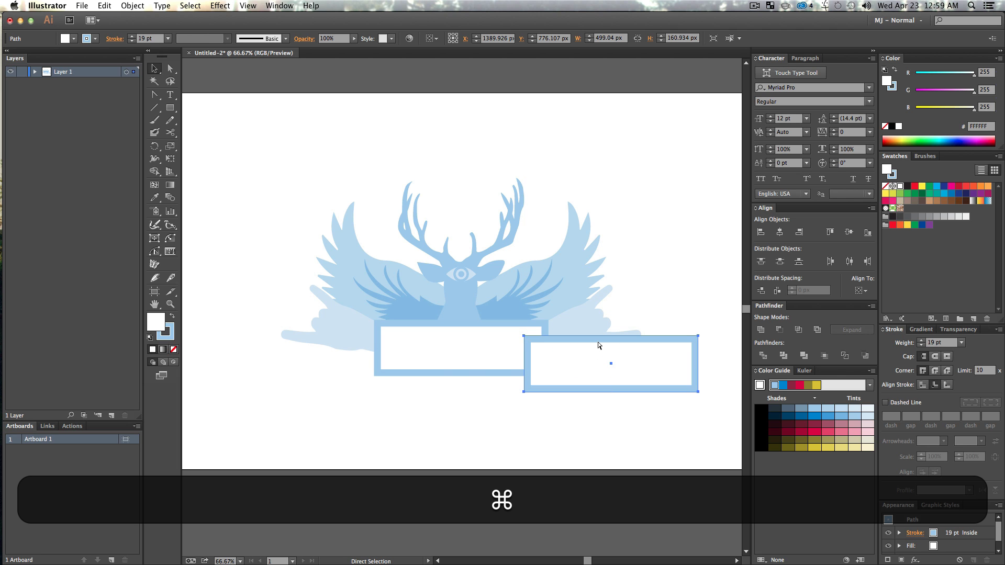
{"action": "key", "text": "super+bracketleft"}
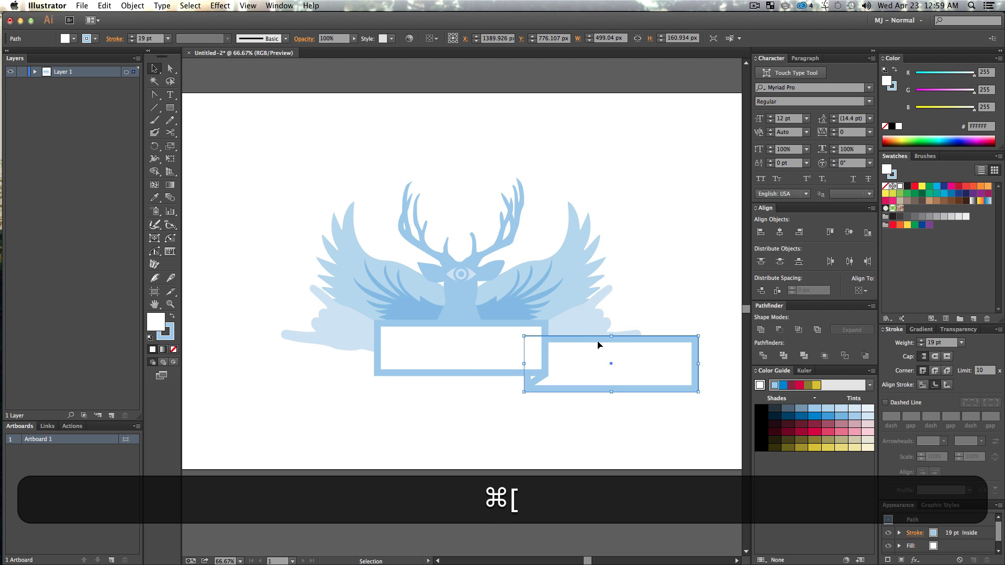
Add an anchor at the middle of the rear rectangle's right edge, pull it inward into a V notch and shorten the ribbon tail
{"action": "key", "text": "p"}
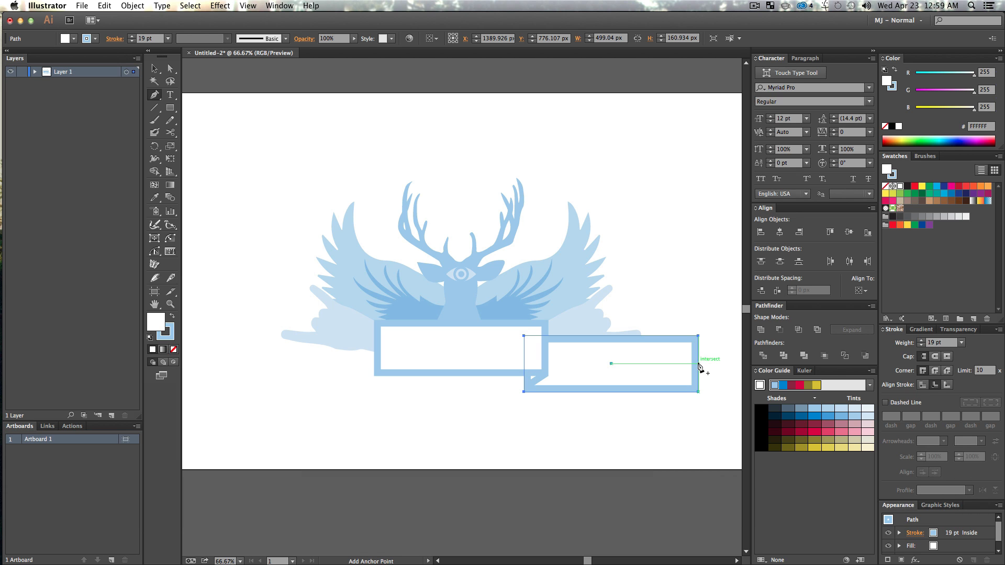
{"action": "left_click", "coordinate": [698, 364]}
{"action": "key", "text": "a"}
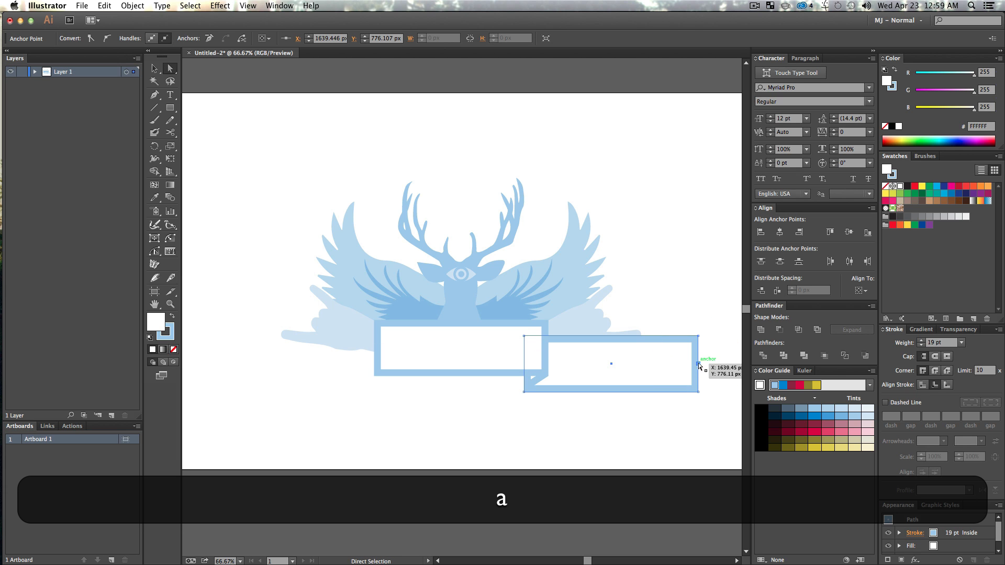
{"action": "left_click_drag", "start_coordinate": [699, 364], "coordinate": [667, 382]}
{"action": "key", "text": "v"}
{"action": "key", "text": "v"}
{"action": "left_click", "coordinate": [628, 375]}
{"action": "key", "text": "space"}
{"action": "key", "text": "v"}
{"action": "left_click", "coordinate": [680, 443]}
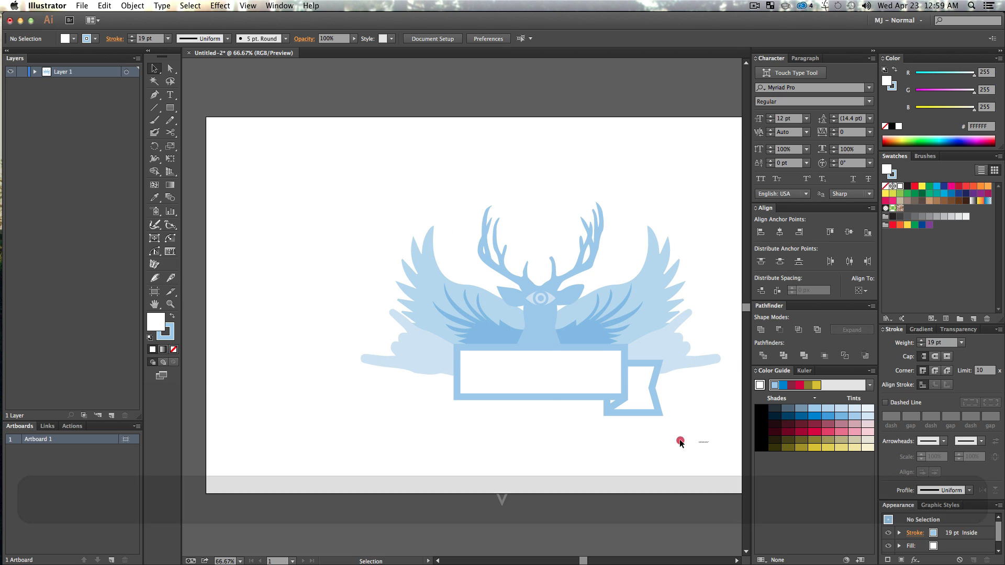
Duplicate the ribbon tail and fold, reflect the copy horizontally and attach it to the banner's left end
{"action": "left_click_drag", "start_coordinate": [680, 443], "coordinate": [369, 422]}
{"action": "right_click", "coordinate": [368, 409]}
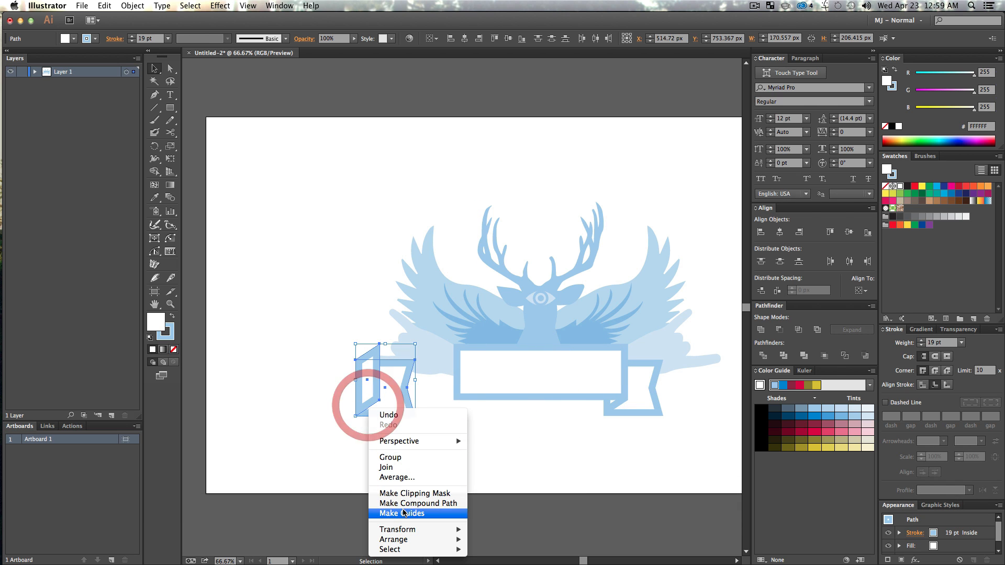
{"action": "mouse_move", "coordinate": [409, 529]}
{"action": "left_click", "coordinate": [511, 440]}
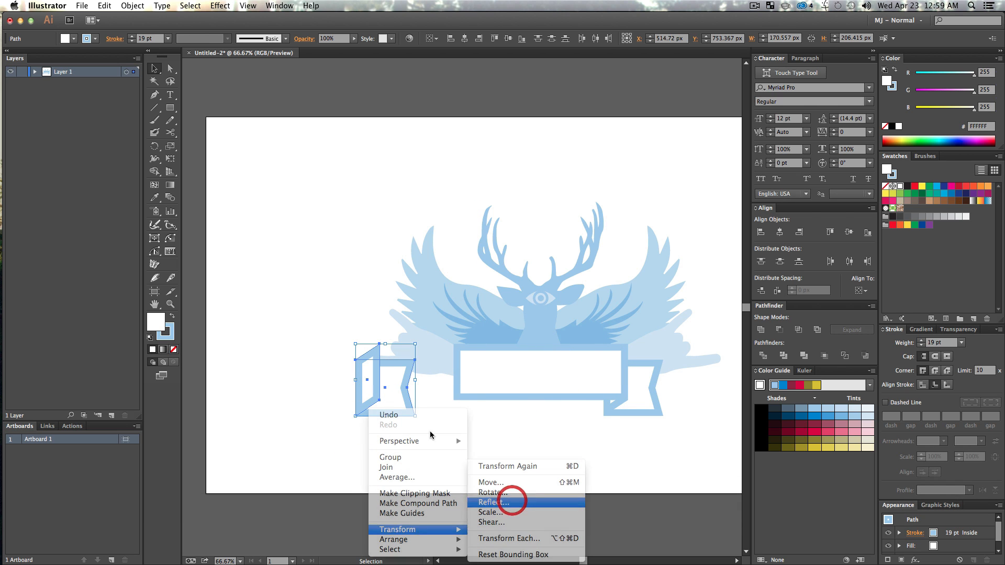
{"action": "left_click", "coordinate": [137, 224]}
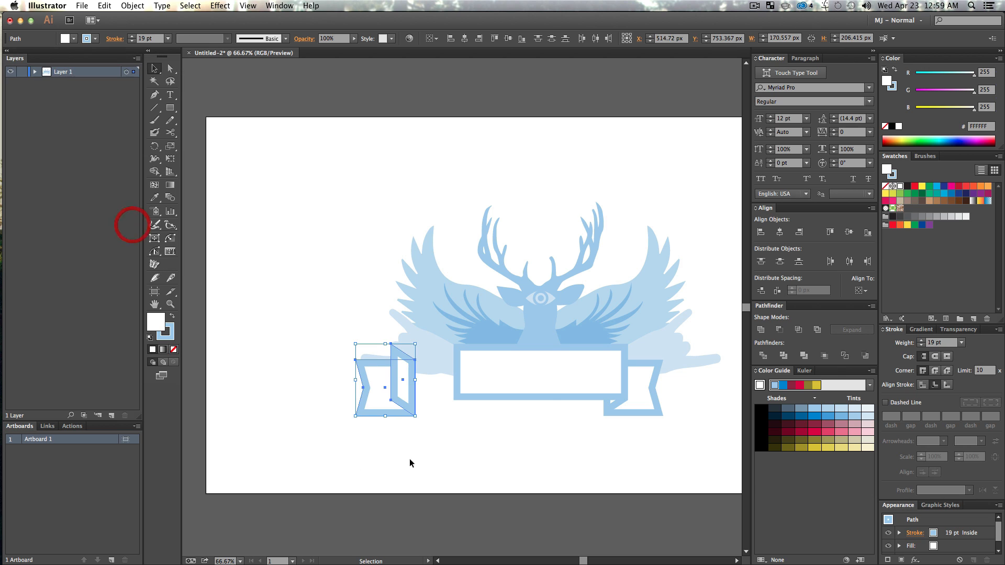
{"action": "left_click_drag", "start_coordinate": [408, 408], "coordinate": [470, 408]}
{"action": "left_click", "coordinate": [577, 467]}
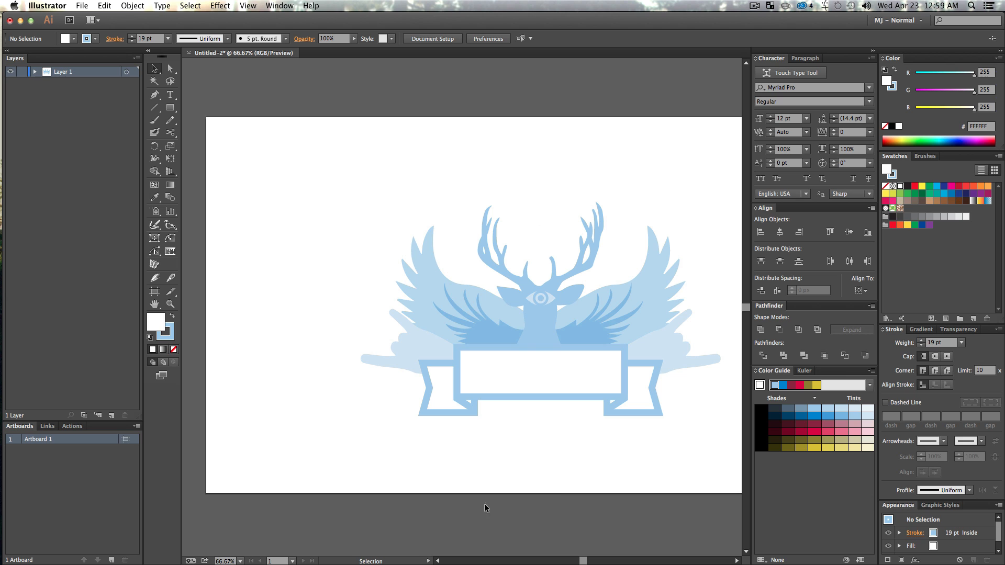
Shift the two hands slightly upward behind the banner so they sit level on both sides
{"action": "key", "text": "space"}
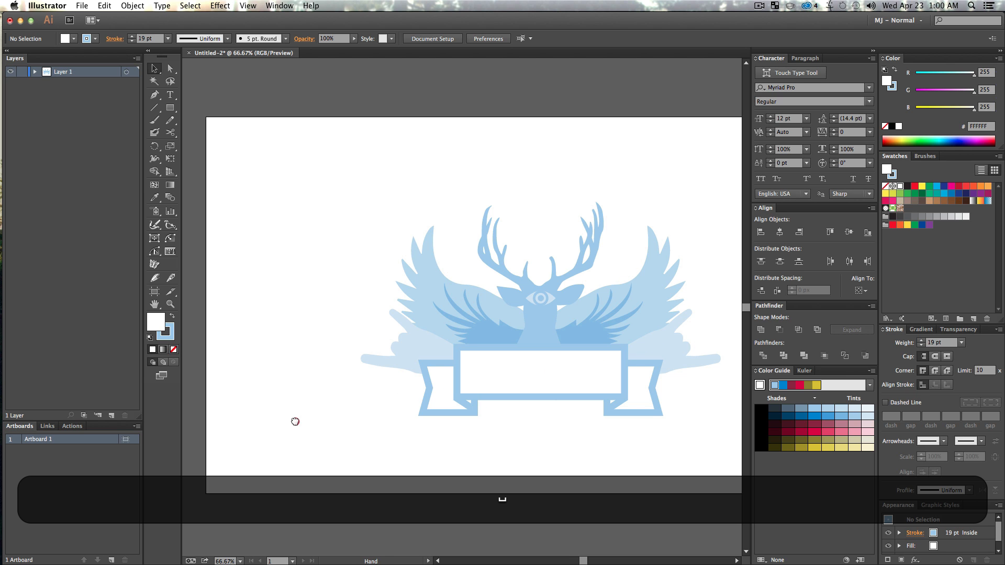
{"action": "left_click_drag", "start_coordinate": [295, 421], "coordinate": [242, 461]}
{"action": "key", "text": "v"}
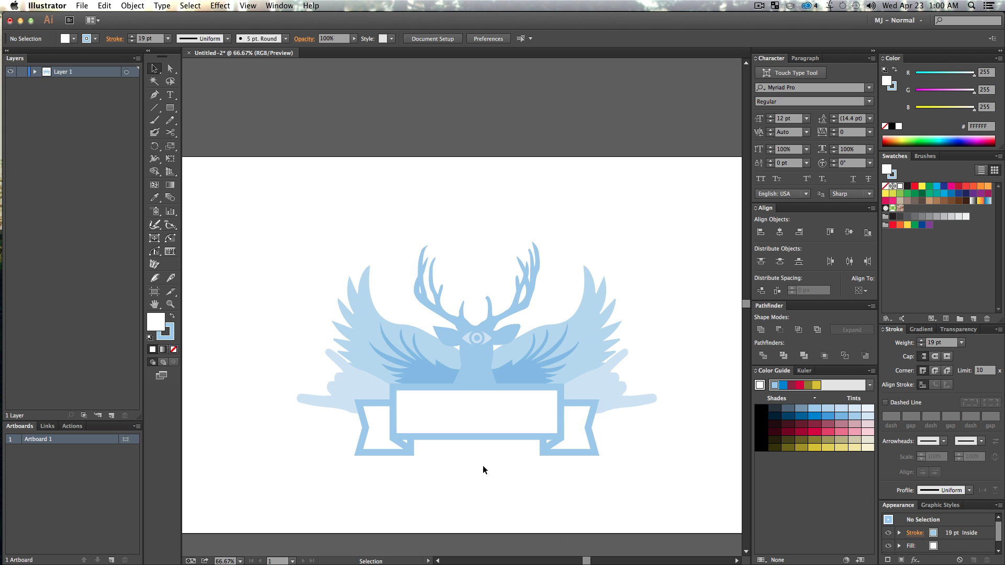
{"action": "left_click_drag", "start_coordinate": [604, 377], "coordinate": [606, 363]}
{"action": "left_click", "coordinate": [732, 335]}
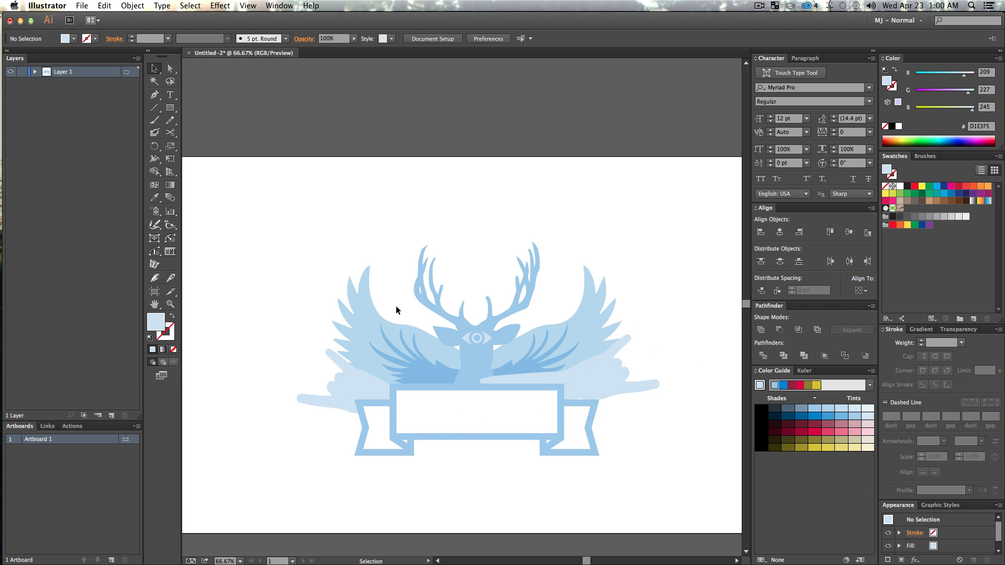
{"action": "mouse_move", "coordinate": [351, 385]}
{"action": "left_mouse_down"}
{"action": "mouse_move", "coordinate": [350, 368]}
{"action": "mouse_move", "coordinate": [351, 376]}
{"action": "left_mouse_up"}
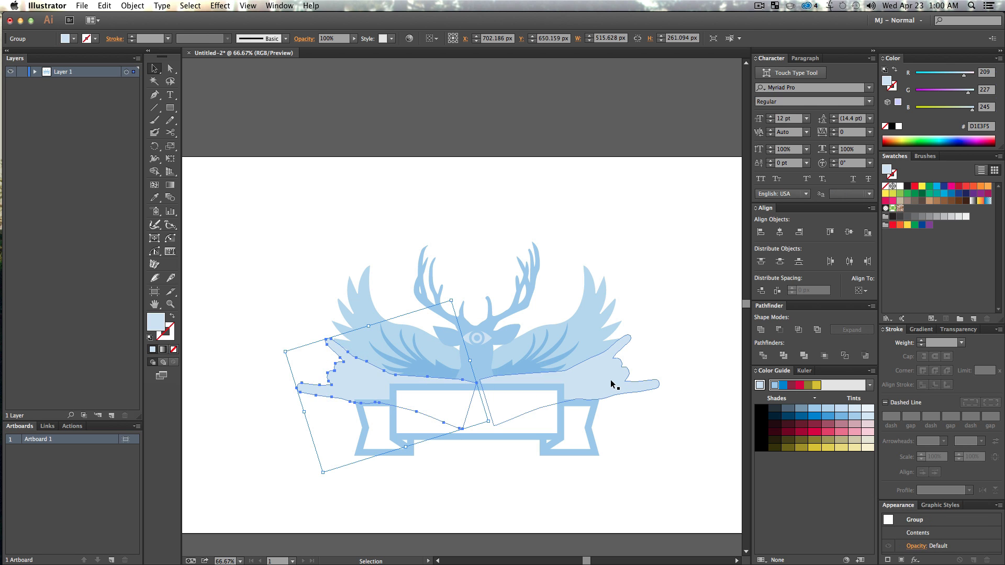
{"action": "left_click_drag", "start_coordinate": [612, 380], "coordinate": [612, 384]}
{"action": "key", "text": "v"}
{"action": "left_click", "coordinate": [733, 489]}
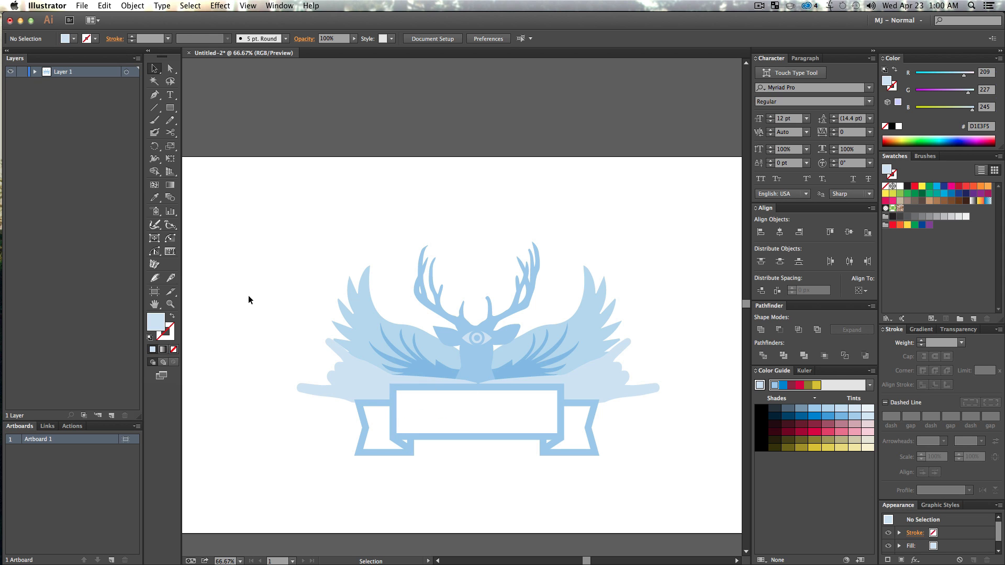
Create a text area about 739 × 271 px above the antlers and enter GAMER
{"action": "left_click", "coordinate": [171, 95]}
{"action": "left_click_drag", "start_coordinate": [384, 178], "coordinate": [643, 272]}
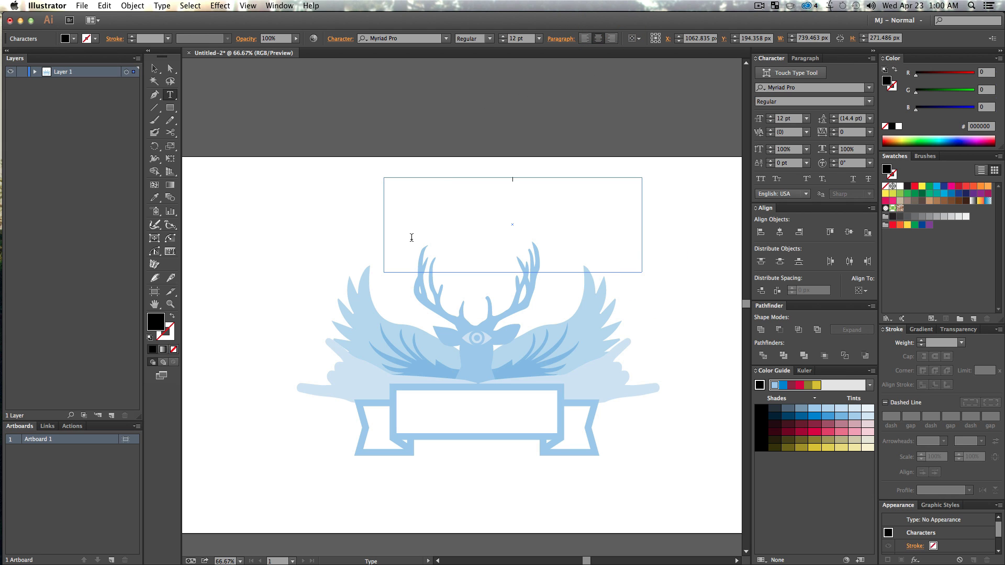
{"action": "type", "text": "GAM"}
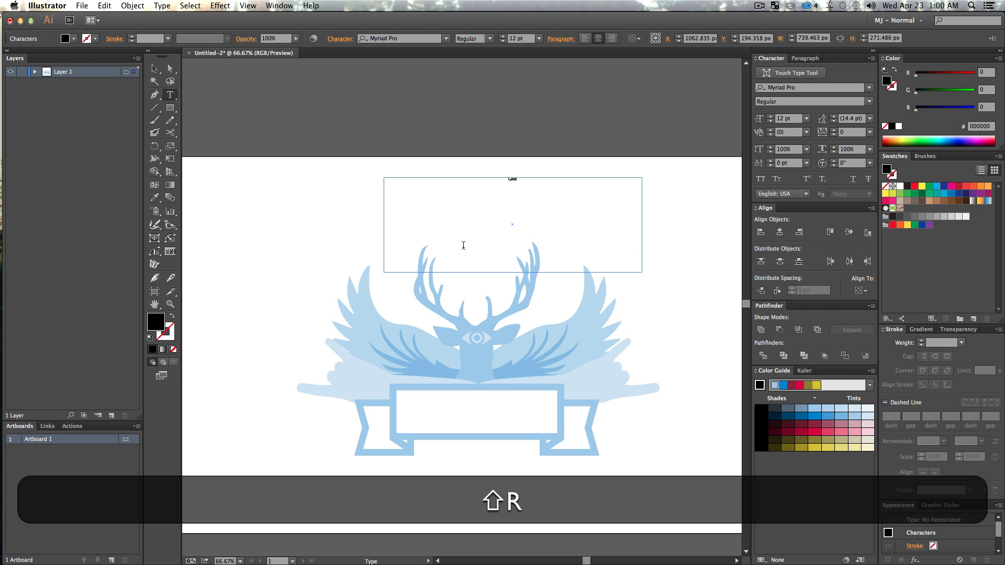
{"action": "type", "text": "ER"}
Search the fonts for "gam" and "geo" and try to apply Georgia to the text
{"action": "left_click", "coordinate": [406, 39]}
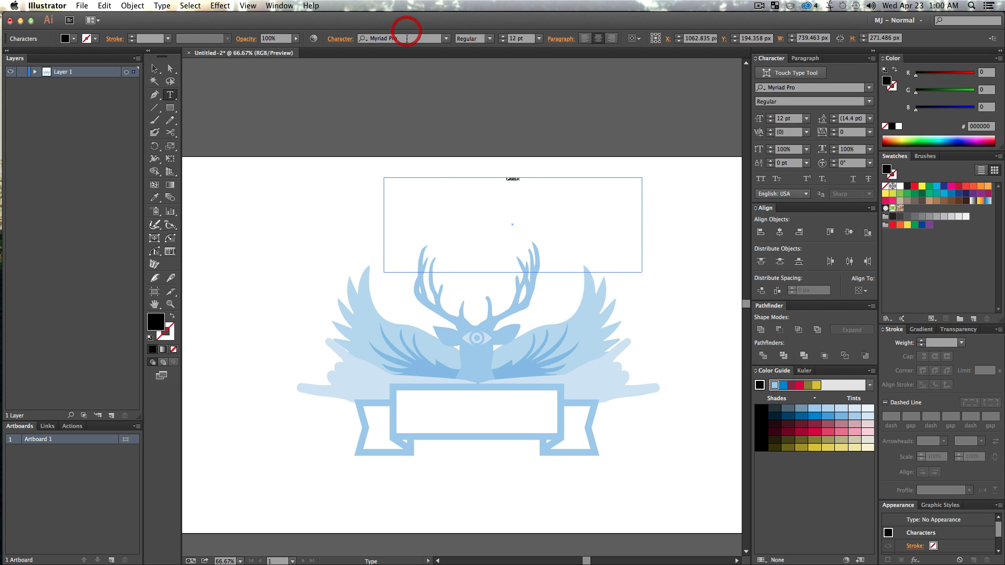
{"action": "type", "text": "g"}
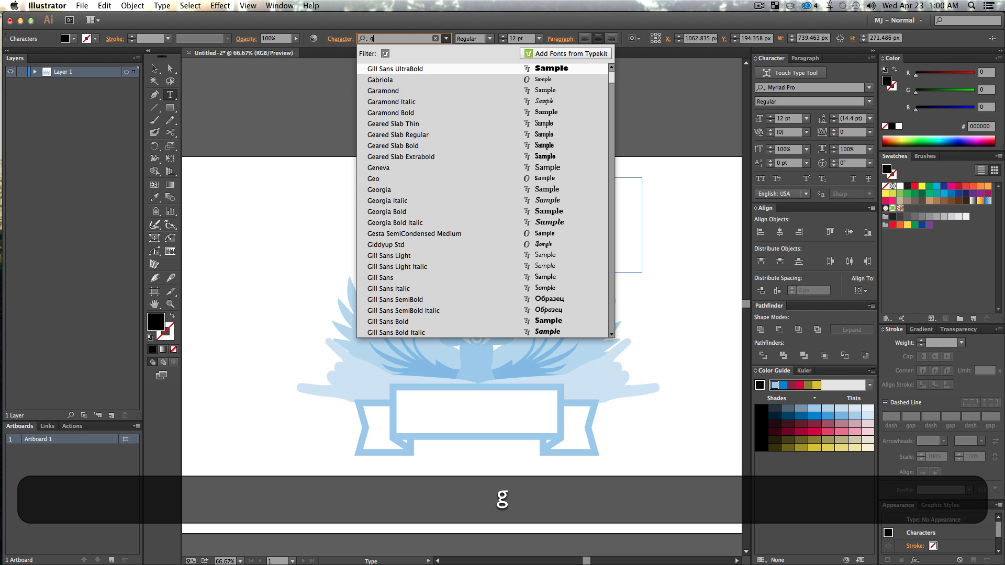
{"action": "type", "text": "am"}
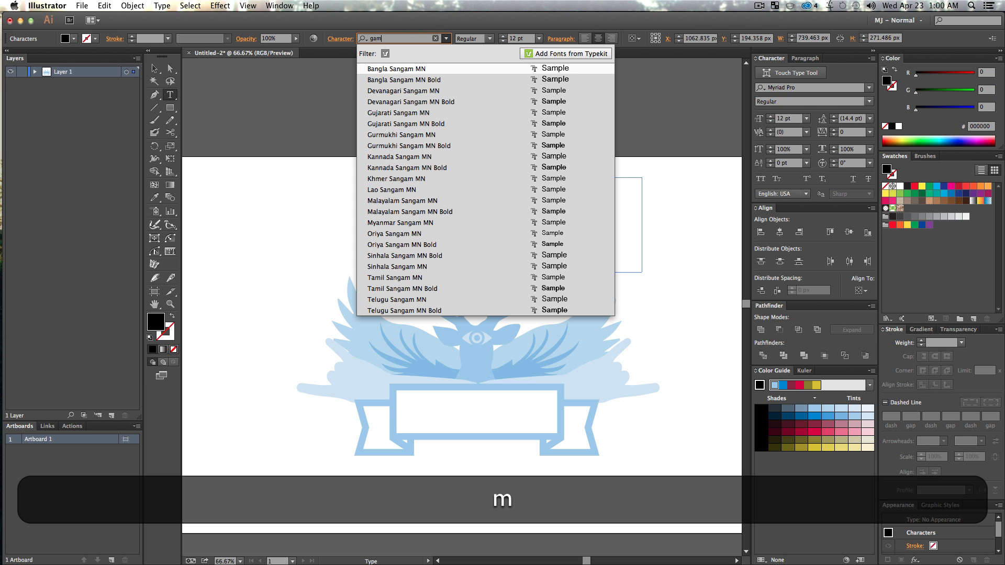
{"action": "key", "text": "BackSpace"}
{"action": "key", "text": "BackSpace"}
{"action": "key", "text": "BackSpace"}
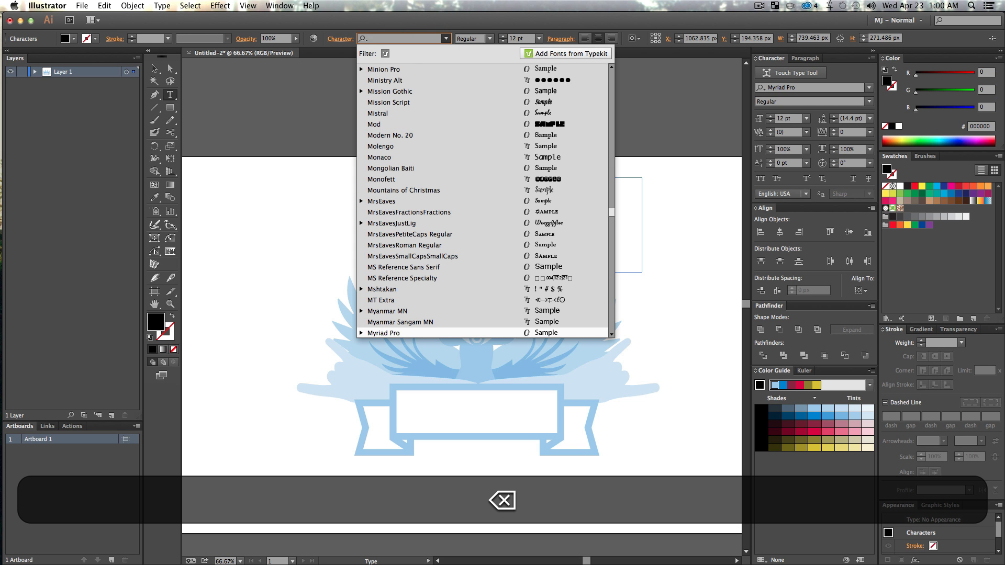
{"action": "type", "text": "geo"}
{"action": "key", "text": "BackSpace"}
{"action": "type", "text": "o"}
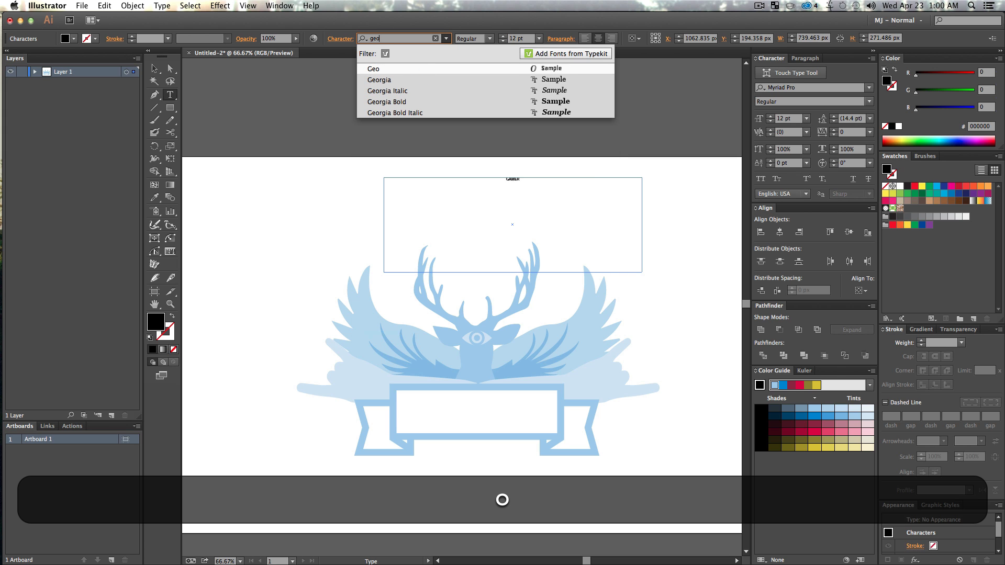
{"action": "left_click", "coordinate": [387, 80]}
Select all of the GAMER text and set its font size to 80 pt
{"action": "key", "text": "super+a"}
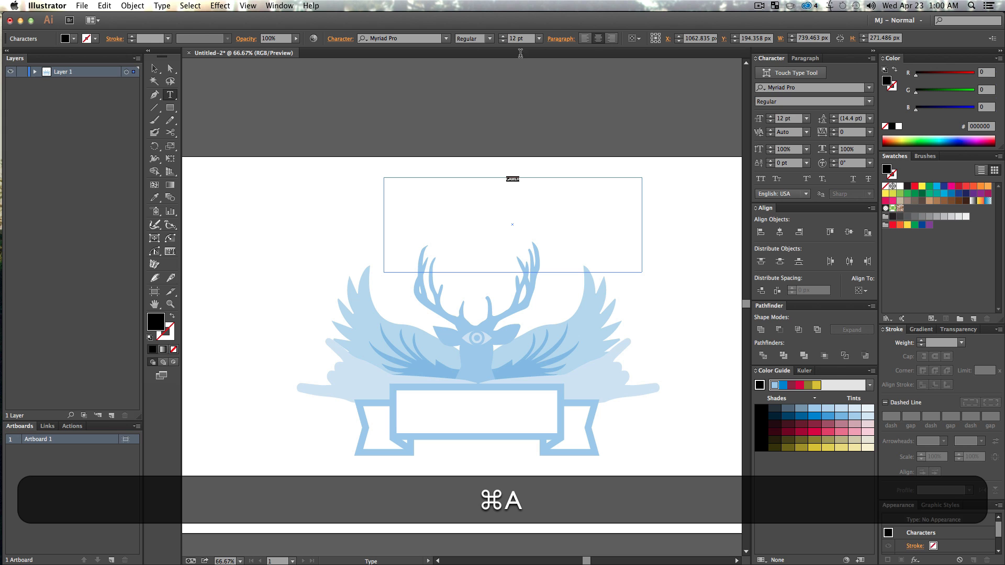
{"action": "key", "text": "shift+Up"}
{"action": "key", "text": "shift+Up"}
{"action": "key", "text": "shift+Up"}
{"action": "key", "text": "shift+Up"}
{"action": "key", "text": "shift+Up"}
{"action": "key", "text": "shift+Up"}
{"action": "key", "text": "shift+Up"}
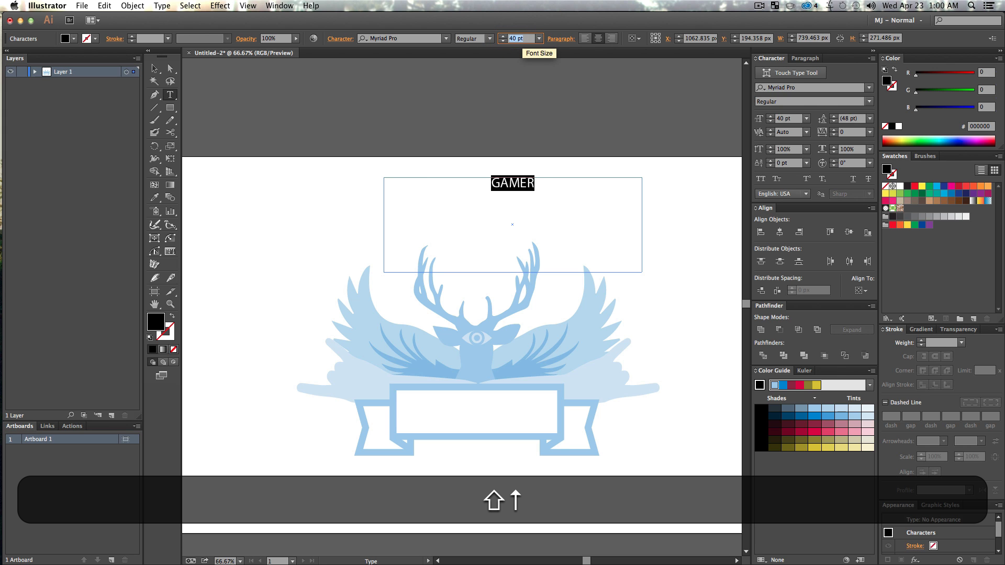
Try the Geo typeface on the GAMER text
{"action": "left_click", "coordinate": [416, 38]}
{"action": "type", "text": "ge"}
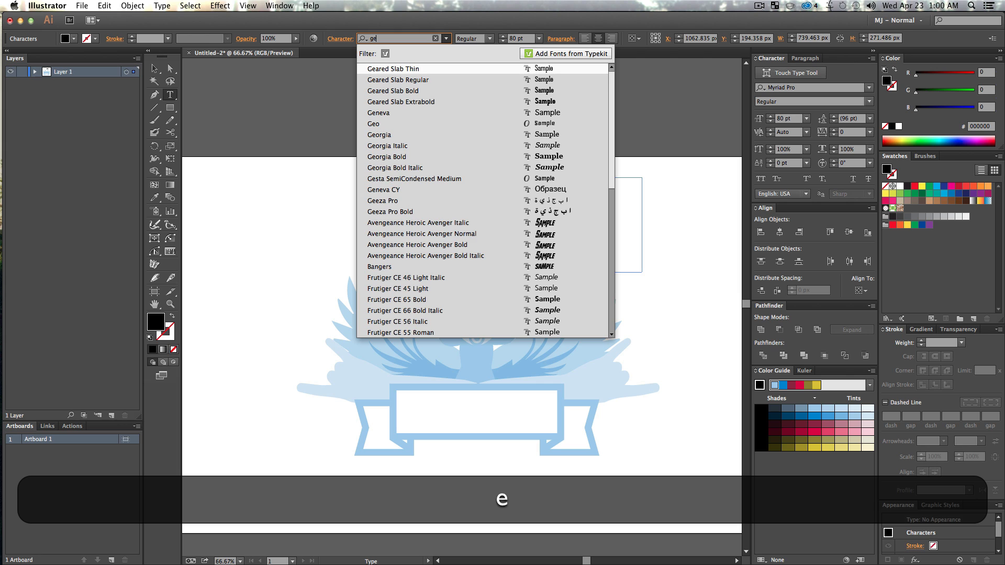
{"action": "type", "text": "or"}
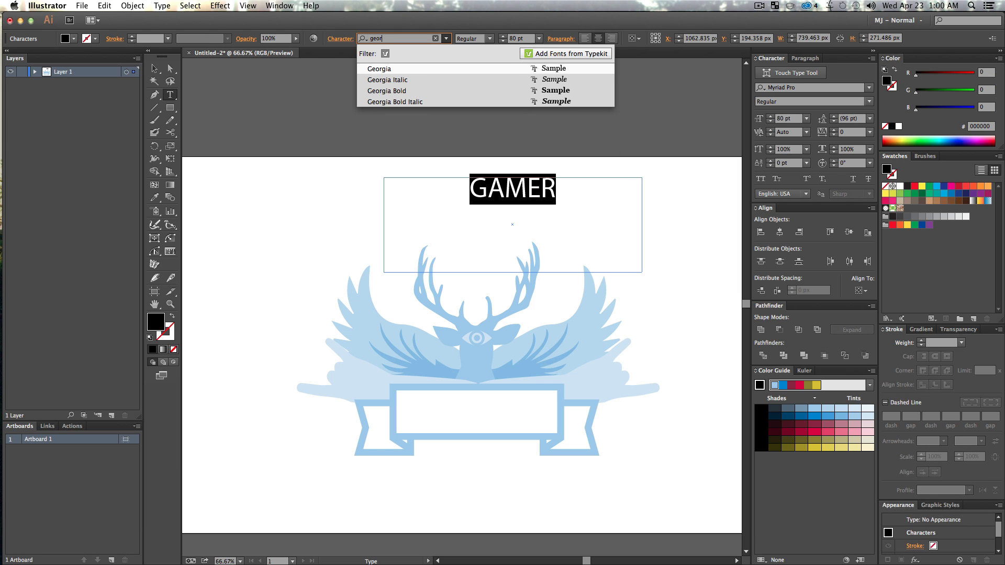
{"action": "key", "text": "Return"}
{"action": "key", "text": "Up"}
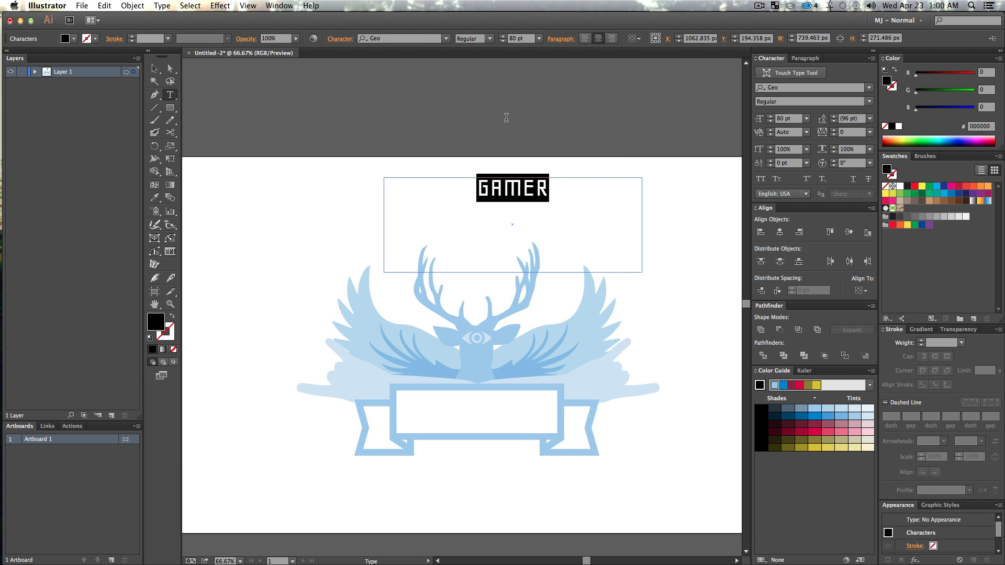
Select the word GAMER and set its font to Georgia Regular
{"action": "left_click", "coordinate": [522, 185]}
{"action": "left_click_drag", "start_coordinate": [553, 190], "coordinate": [393, 176]}
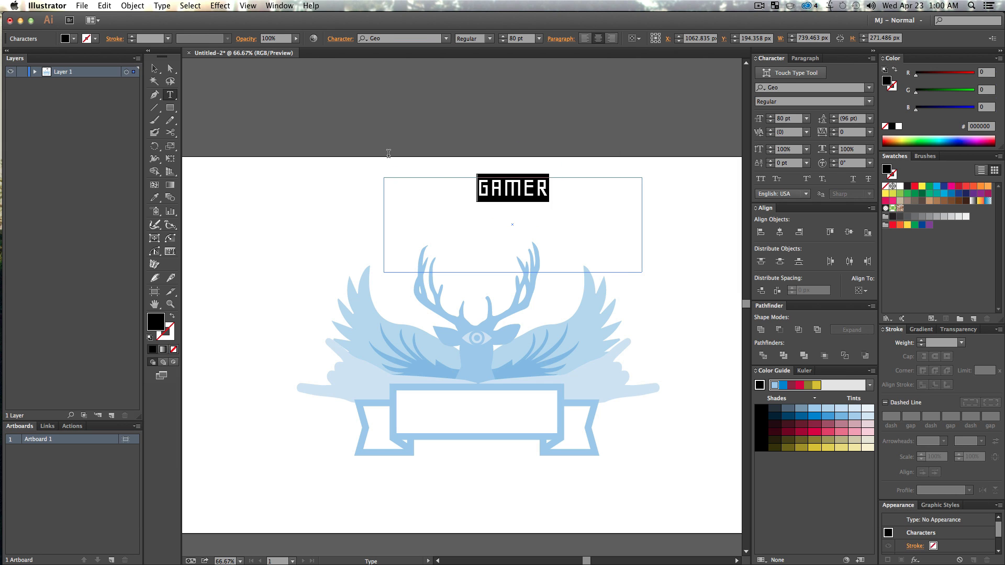
{"action": "left_click", "coordinate": [409, 39]}
{"action": "type", "text": "ge"}
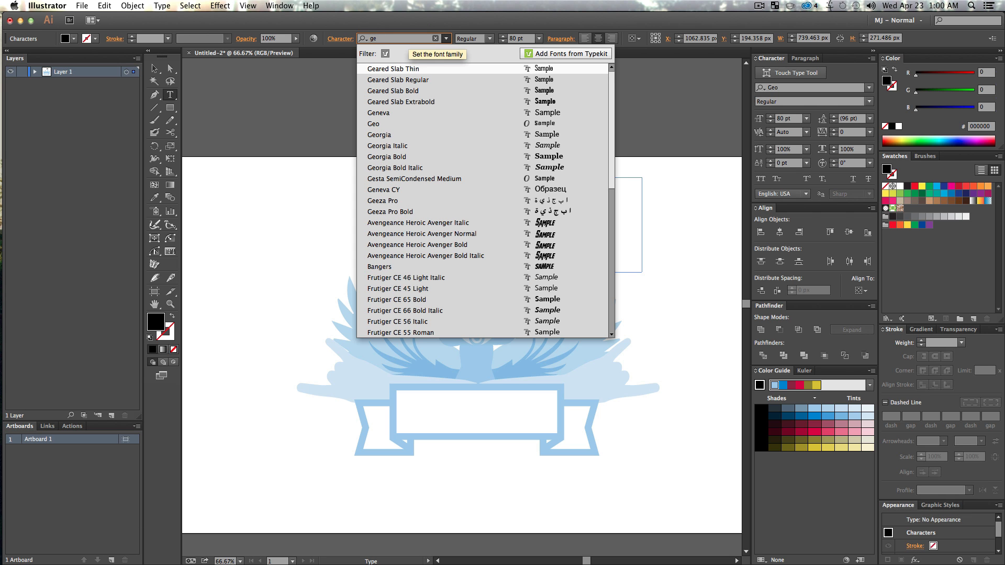
{"action": "type", "text": "or"}
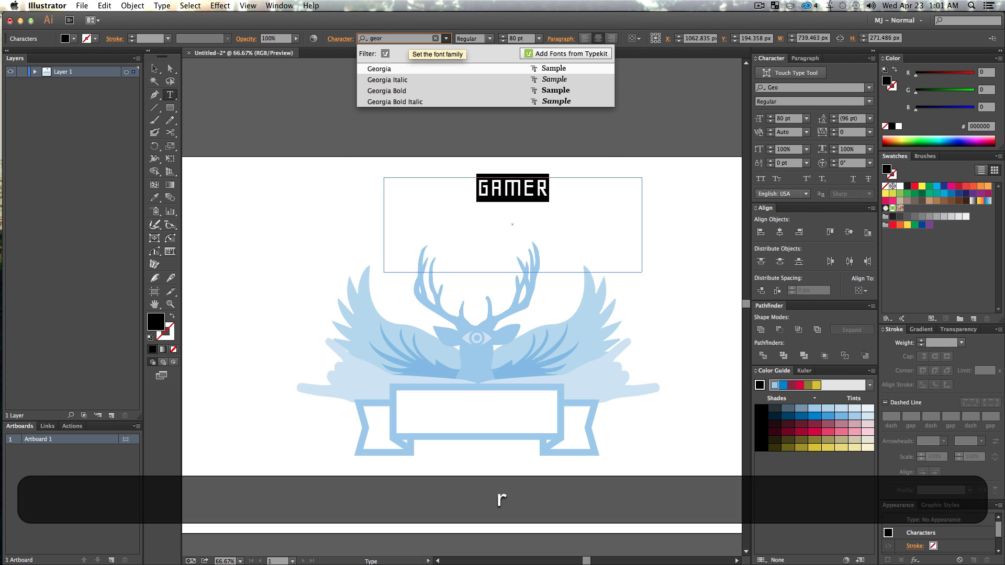
{"action": "key", "text": "Return"}
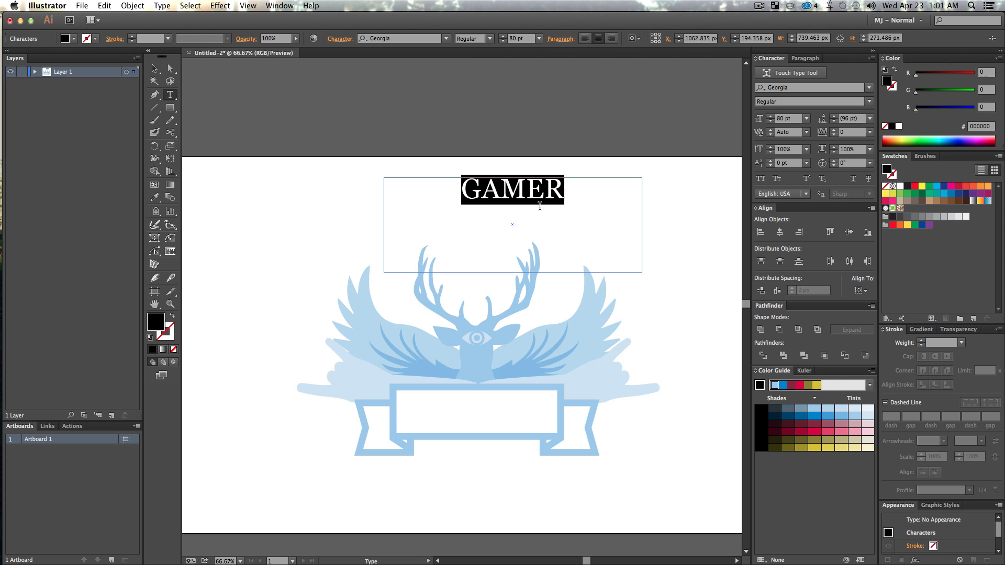
{"action": "left_click", "coordinate": [533, 191]}
Convert the GAMER text to outlines and center it in the banner rectangle, enlarged to about 334 px wide
{"action": "left_click", "coordinate": [152, 68]}
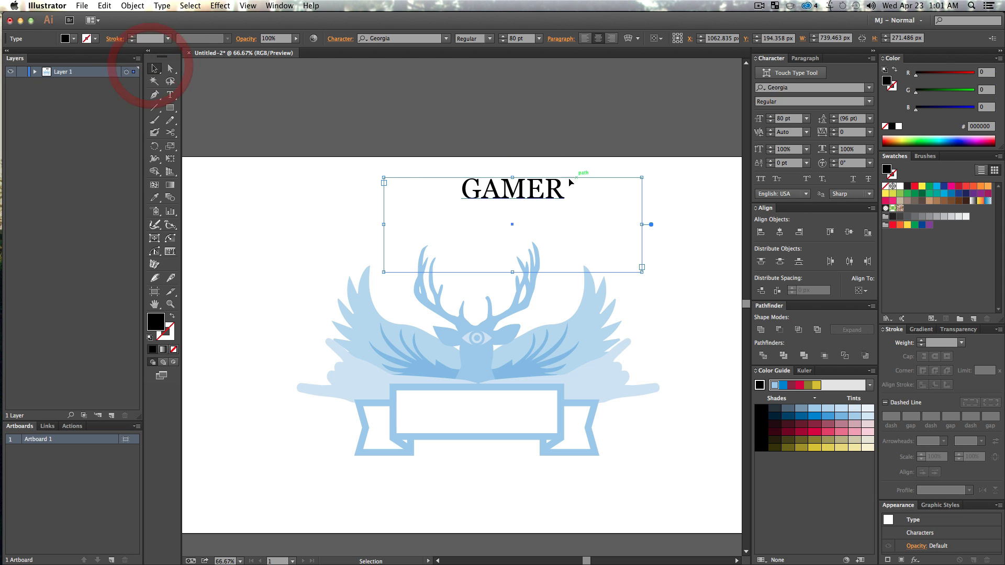
{"action": "left_click", "coordinate": [159, 6]}
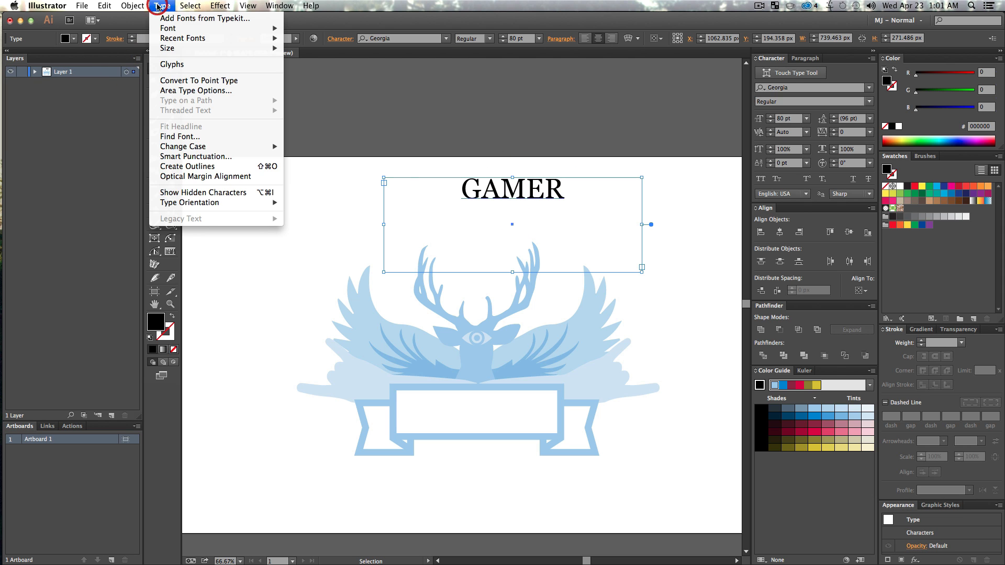
{"action": "left_click", "coordinate": [213, 165]}
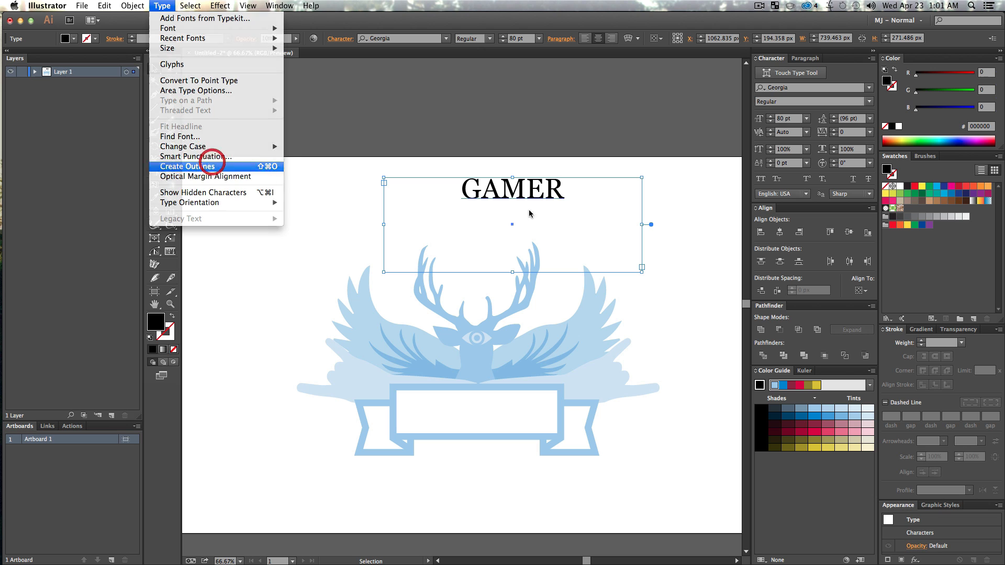
{"action": "left_click_drag", "start_coordinate": [522, 190], "coordinate": [535, 401]}
Recolor the GAMER lettering with the light blue sampled from the deer's neck, then deselect it
{"action": "key", "text": "i"}
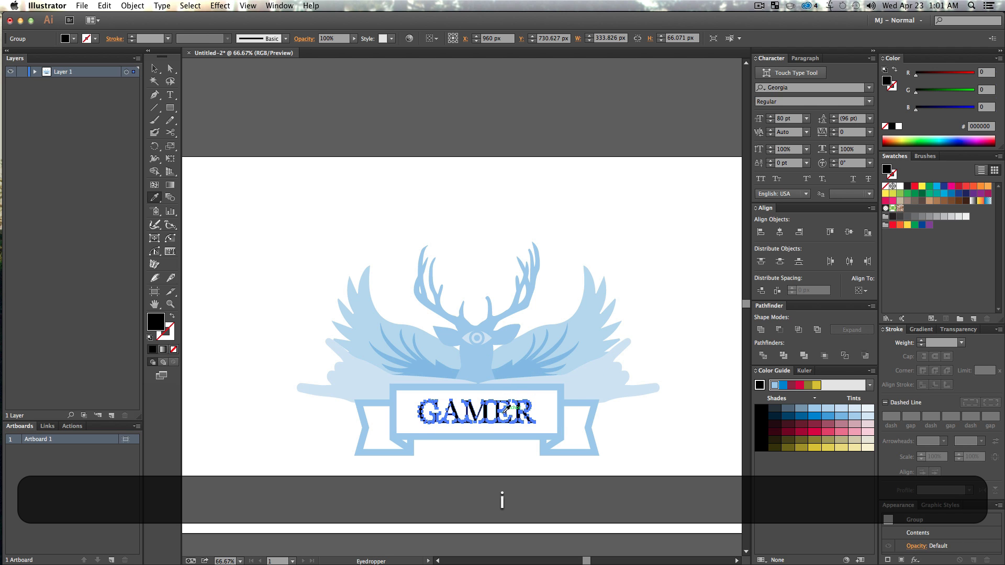
{"action": "left_click", "coordinate": [475, 359]}
{"action": "key", "text": "v"}
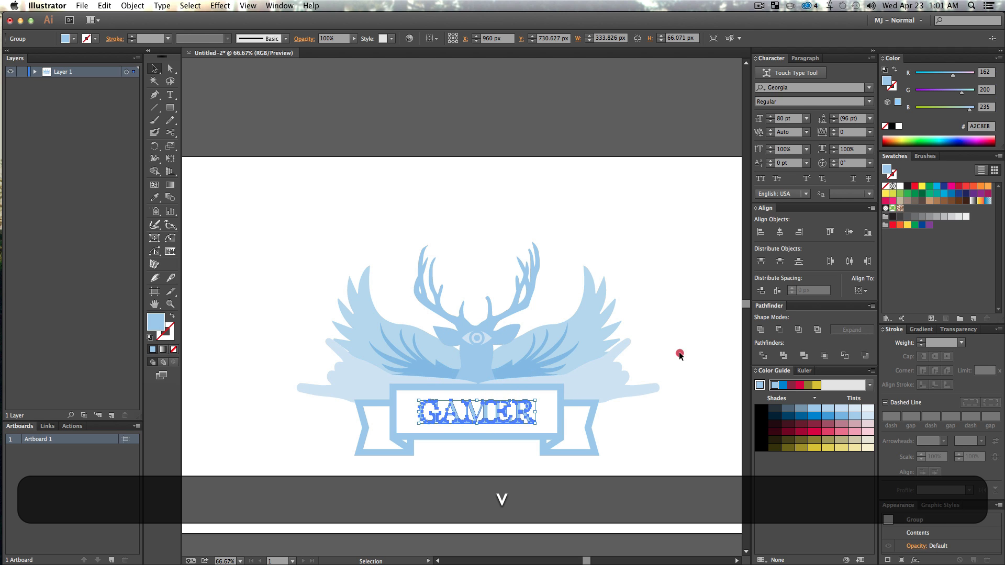
{"action": "left_click", "coordinate": [674, 354]}
Draw thin light blue horizontal bars inside the banner, one above and one below the GAMER lettering
{"action": "key", "text": "z"}
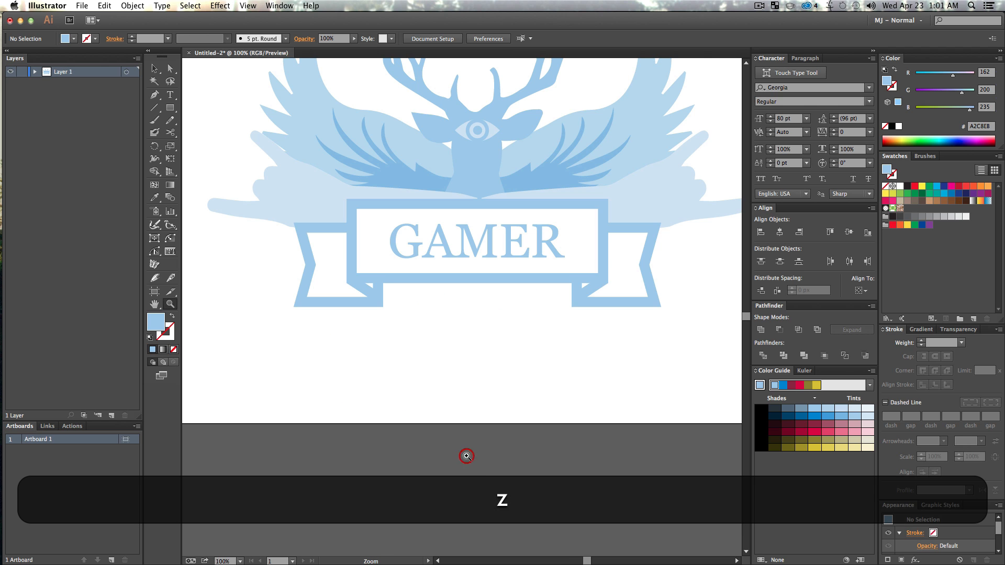
{"action": "left_click", "coordinate": [464, 499]}
{"action": "key", "text": "v"}
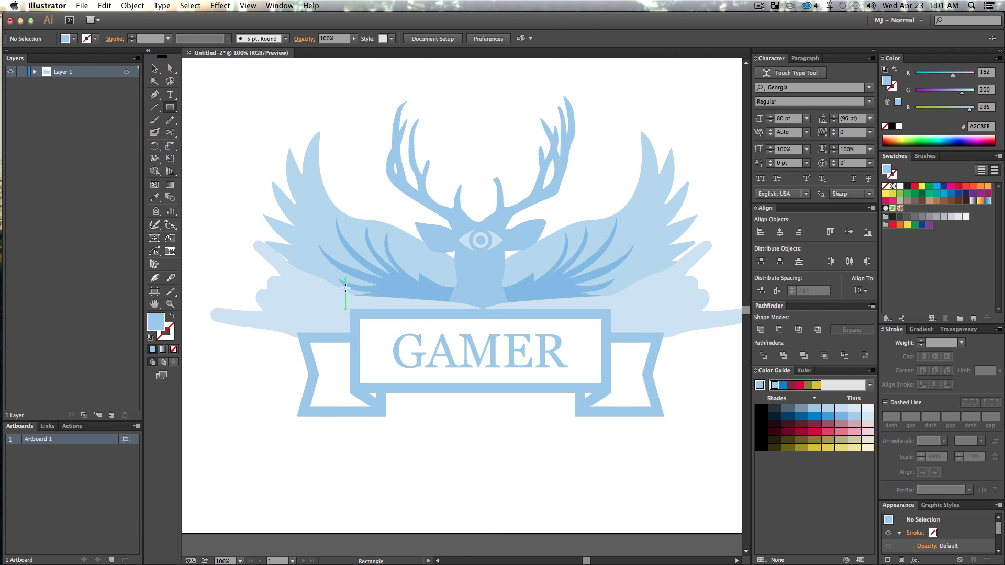
{"action": "left_click_drag", "start_coordinate": [368, 324], "coordinate": [557, 469]}
{"action": "key", "text": "v"}
{"action": "left_click", "coordinate": [495, 442]}
{"action": "key", "text": "z"}
{"action": "left_click", "coordinate": [524, 446], "text": "alt"}
{"action": "key", "text": "z"}
{"action": "left_click", "coordinate": [460, 364]}
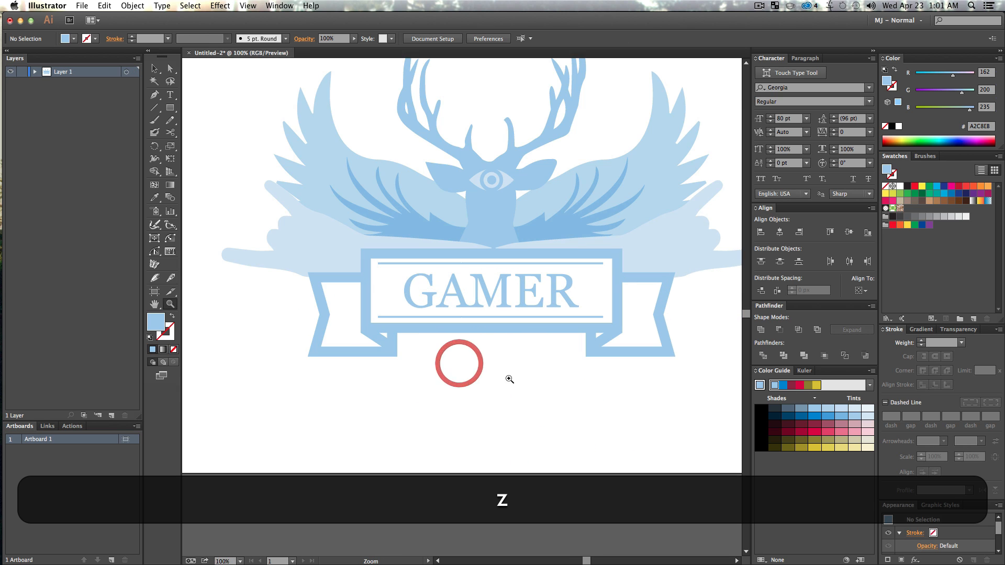
{"action": "left_click_drag", "start_coordinate": [509, 379], "coordinate": [482, 455]}
{"action": "key", "text": "v"}
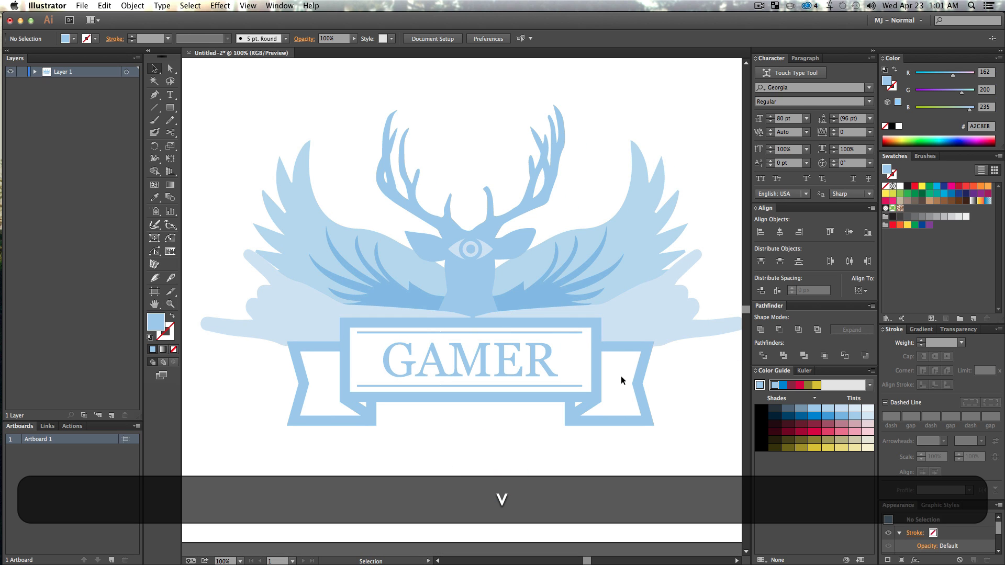
{"action": "left_click", "coordinate": [537, 477]}
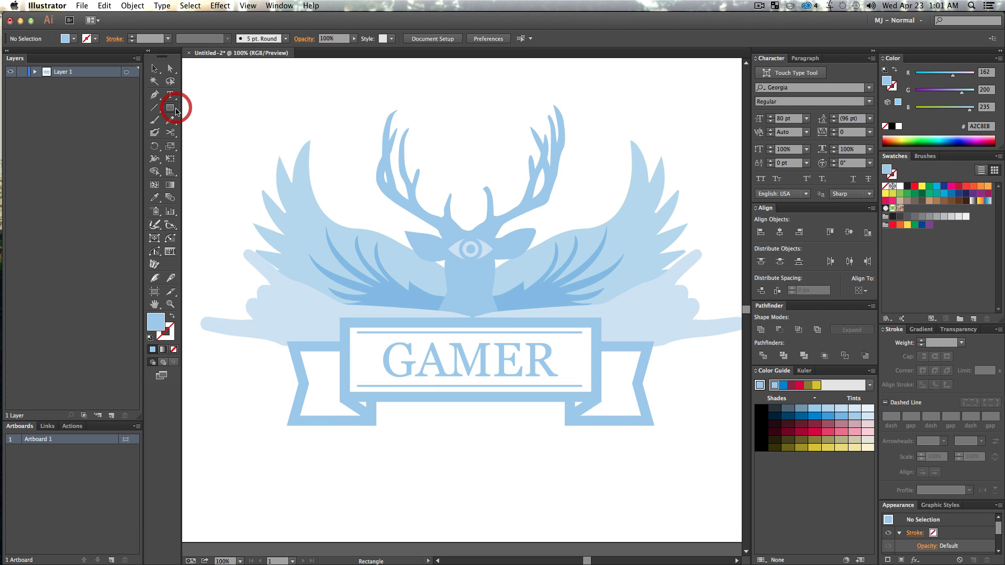
Draw small light blue dots inside the banner, one on each side of the GAMER lettering
{"action": "left_click_drag", "start_coordinate": [194, 127], "coordinate": [176, 114]}
{"action": "left_click", "coordinate": [290, 109]}
{"action": "left_click", "coordinate": [32, 125]}
{"action": "left_click_drag", "start_coordinate": [179, 112], "coordinate": [220, 133]}
{"action": "left_click_drag", "start_coordinate": [301, 104], "coordinate": [577, 371]}
{"action": "key", "text": "shift+v"}
{"action": "left_click", "coordinate": [545, 440]}
Create a text area about 806 by 184 px above the deer's antlers and set its font to Wisdom Script
{"action": "key", "text": "z"}
{"action": "left_click", "coordinate": [476, 439], "text": "alt"}
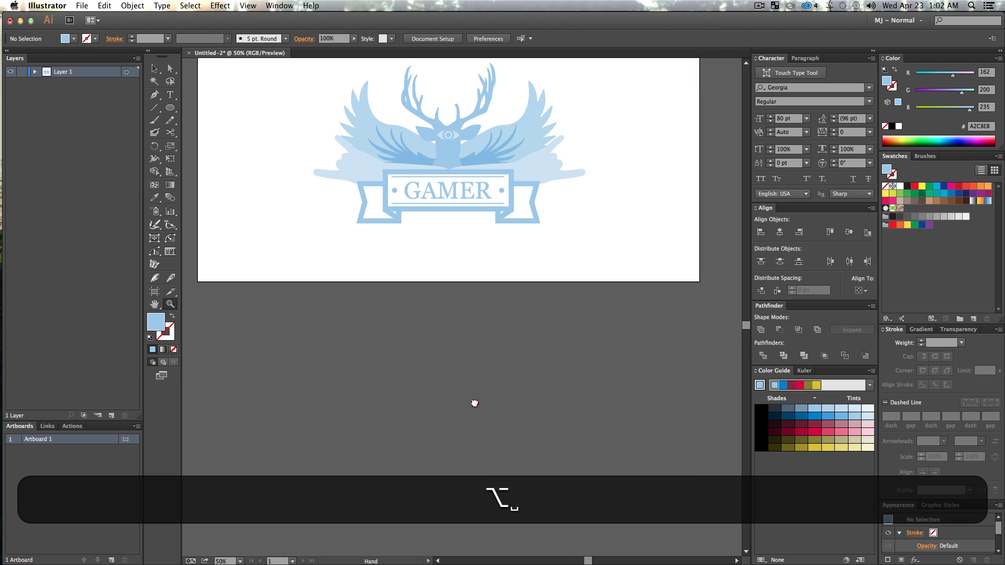
{"action": "left_click_drag", "start_coordinate": [475, 404], "coordinate": [486, 473]}
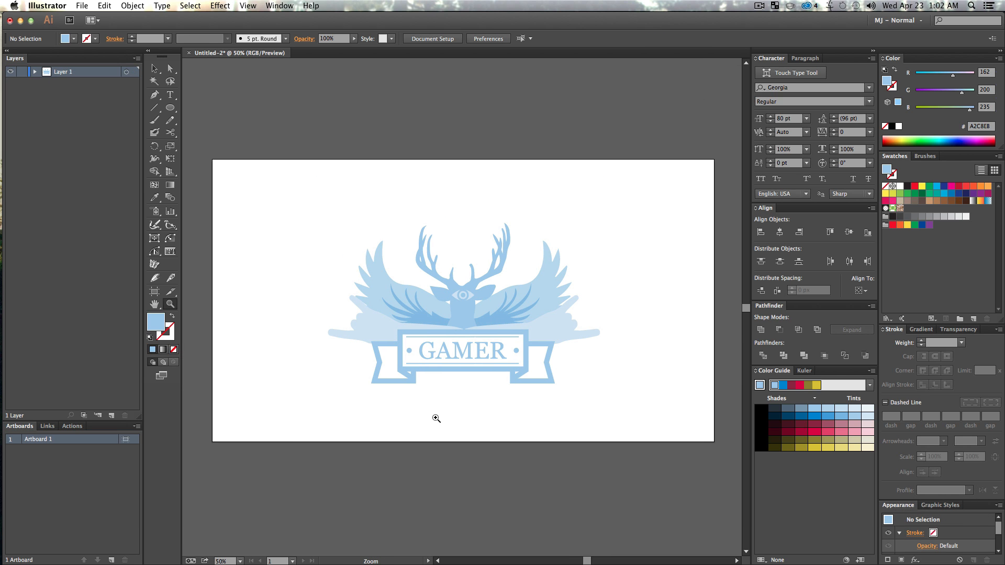
{"action": "key", "text": "z"}
{"action": "key", "text": "space"}
{"action": "left_click_drag", "start_coordinate": [464, 384], "coordinate": [463, 390]}
{"action": "key", "text": "v"}
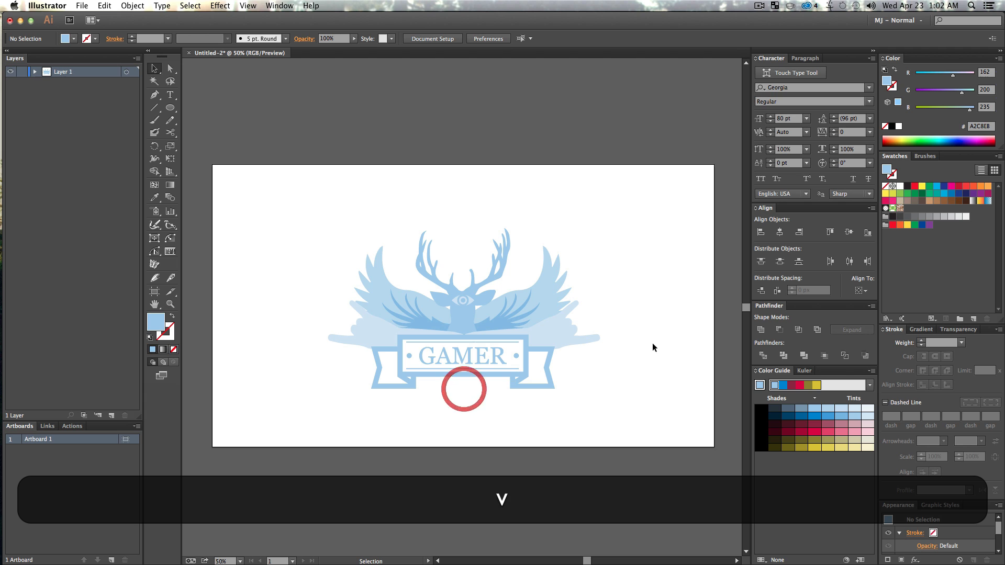
{"action": "left_click", "coordinate": [658, 346]}
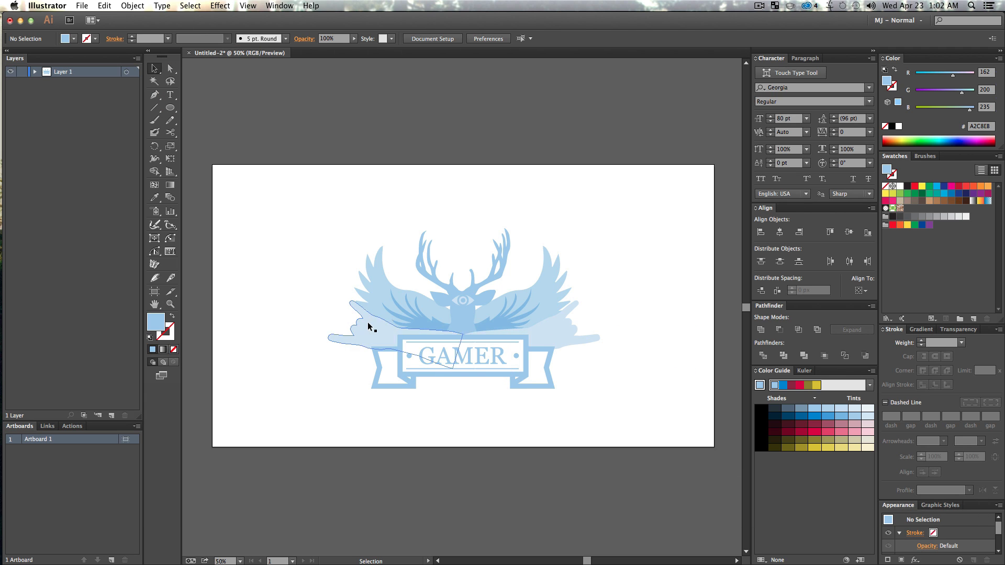
{"action": "left_click", "coordinate": [170, 95]}
{"action": "left_click_drag", "start_coordinate": [359, 173], "coordinate": [570, 222]}
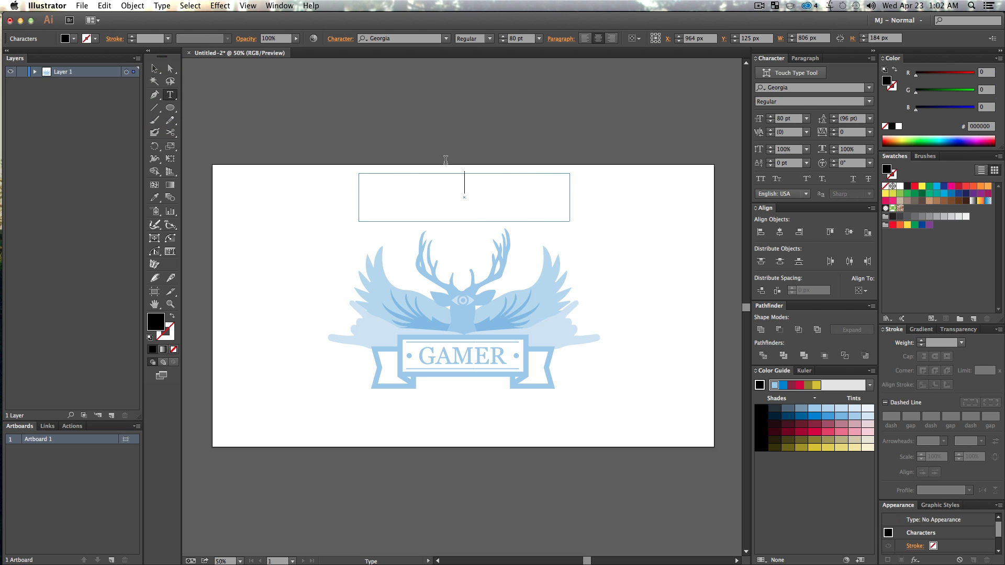
{"action": "left_click", "coordinate": [395, 38]}
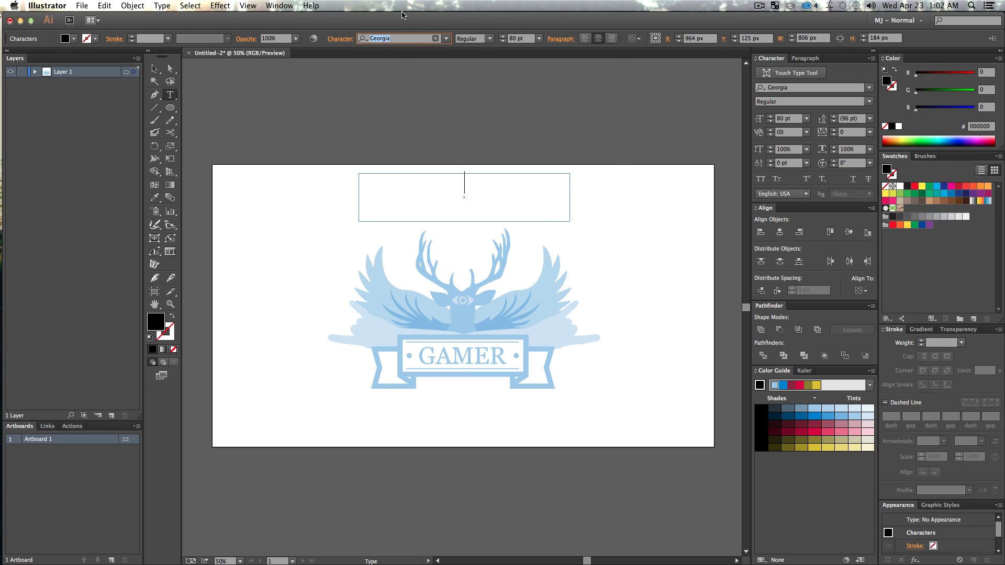
{"action": "type", "text": "wisdom"}
{"action": "key", "text": "Return"}
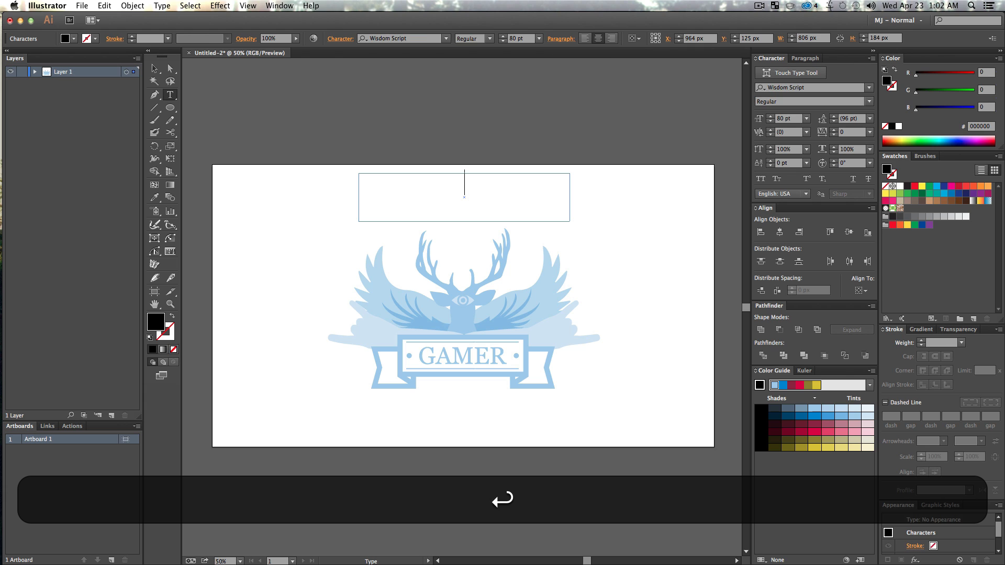
Enter the word "slogan" in the text area and move it directly below the GAMER banner
{"action": "left_click", "coordinate": [466, 188]}
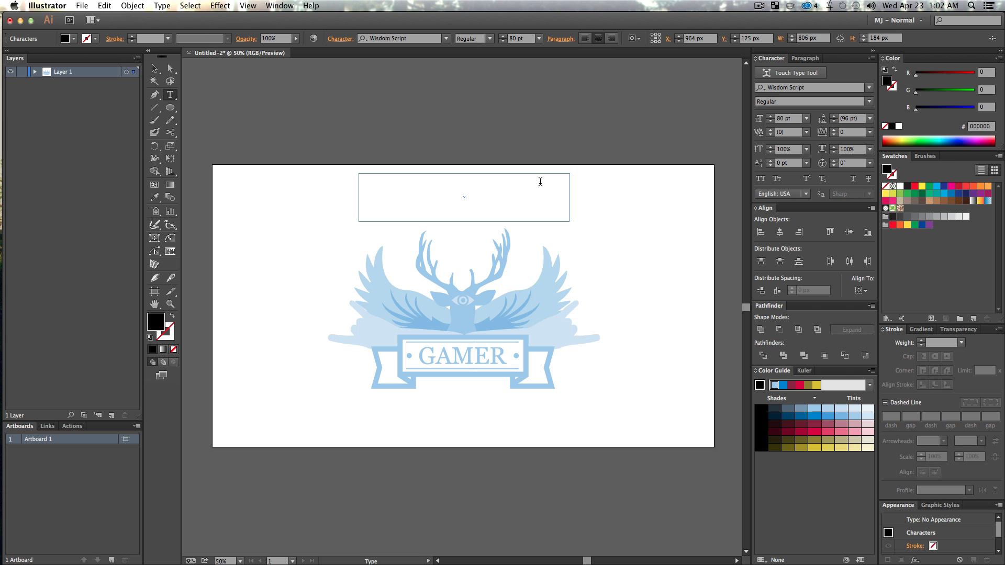
{"action": "type", "text": "slogan"}
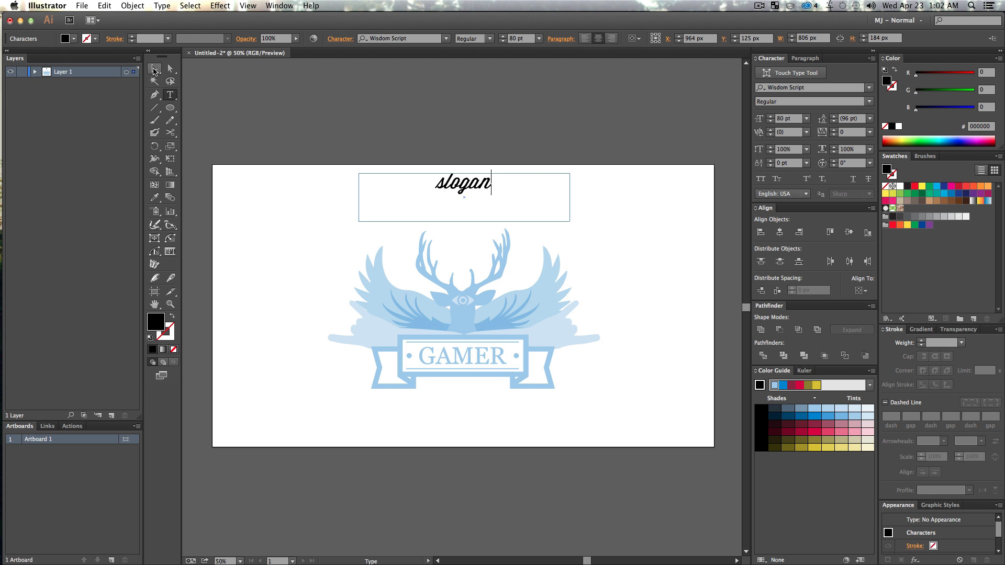
{"action": "left_click", "coordinate": [154, 69]}
{"action": "left_click_drag", "start_coordinate": [464, 182], "coordinate": [487, 386]}
Convert the slogan text to outlines and shrink it to about 125 px wide, centered beneath the banner
{"action": "left_click", "coordinate": [162, 6]}
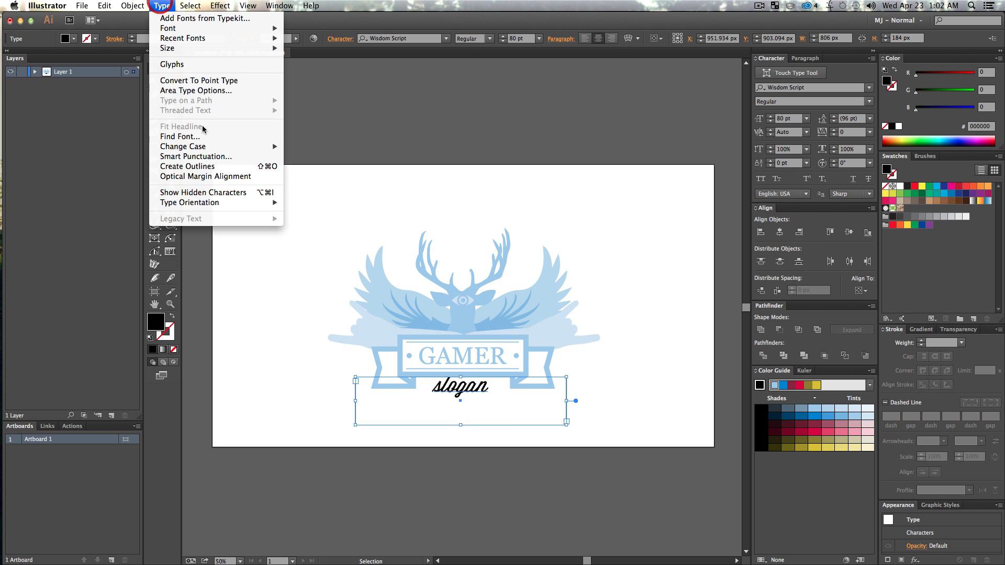
{"action": "left_click", "coordinate": [207, 166]}
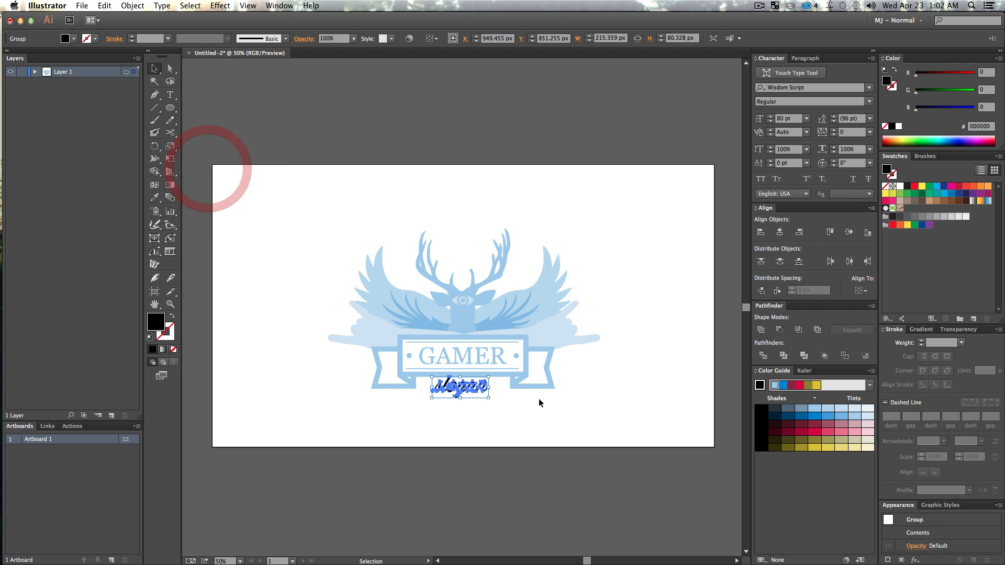
{"action": "key", "text": "z"}
{"action": "double_click", "coordinate": [450, 382]}
{"action": "key", "text": "space"}
{"action": "left_click_drag", "start_coordinate": [512, 283], "coordinate": [496, 422]}
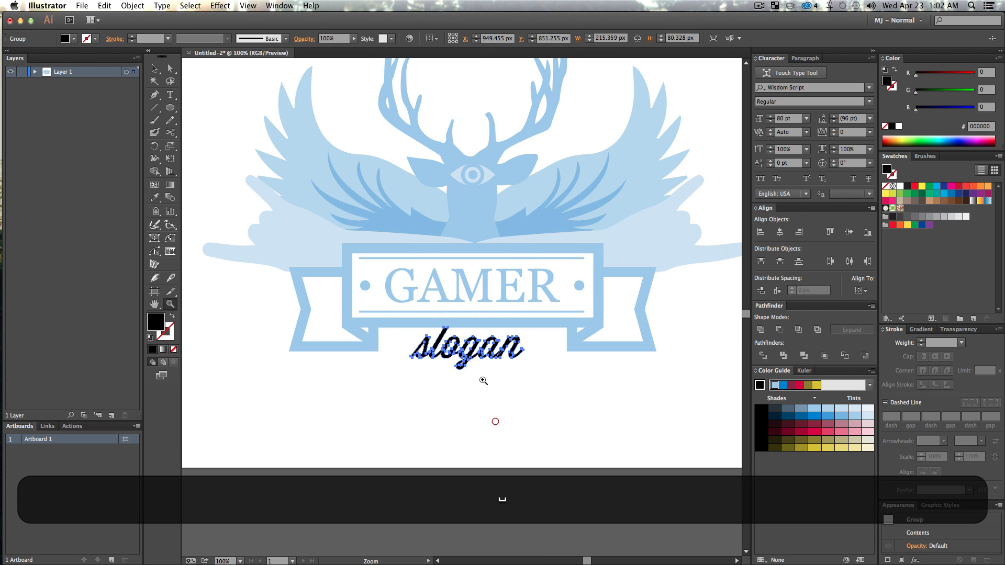
{"action": "key", "text": "z"}
{"action": "left_click", "coordinate": [479, 370]}
{"action": "key", "text": "v"}
{"action": "left_click_drag", "start_coordinate": [529, 242], "coordinate": [459, 259]}
{"action": "left_click", "coordinate": [545, 308]}
{"action": "left_click", "coordinate": [523, 318]}
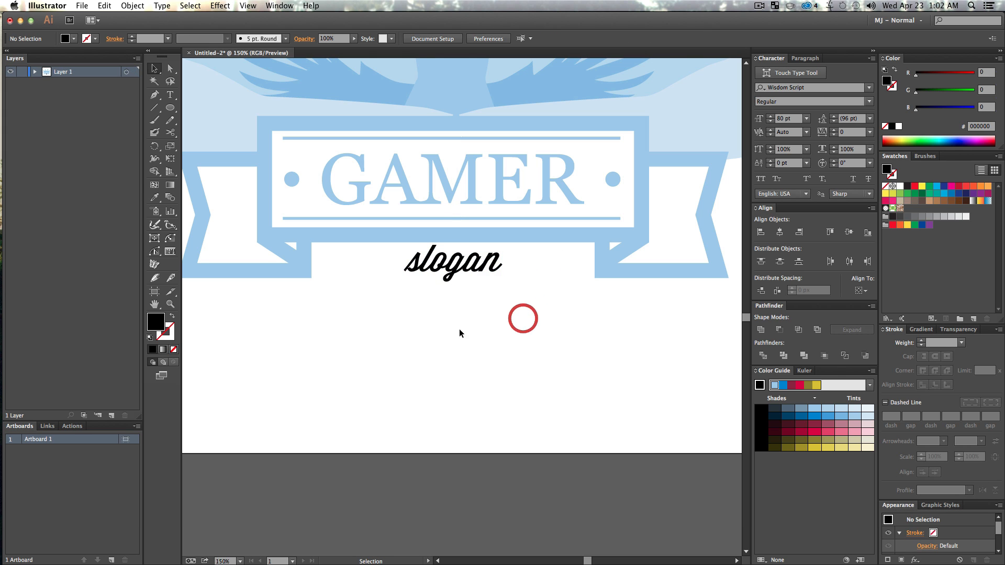
Copy the banner's lower bar down to the slogan's height and shorten it into thin lines flanking the slogan
{"action": "key", "text": "z"}
{"action": "left_click", "coordinate": [462, 324], "text": "alt"}
{"action": "left_click_drag", "start_coordinate": [507, 287], "coordinate": [523, 451]}
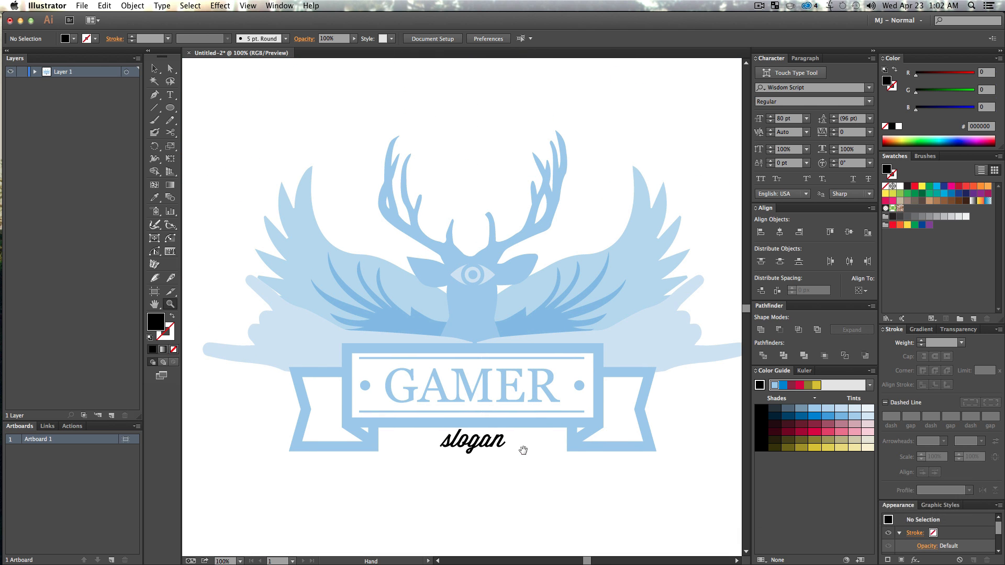
{"action": "key", "text": "v"}
{"action": "left_click", "coordinate": [417, 496]}
{"action": "left_click", "coordinate": [438, 417]}
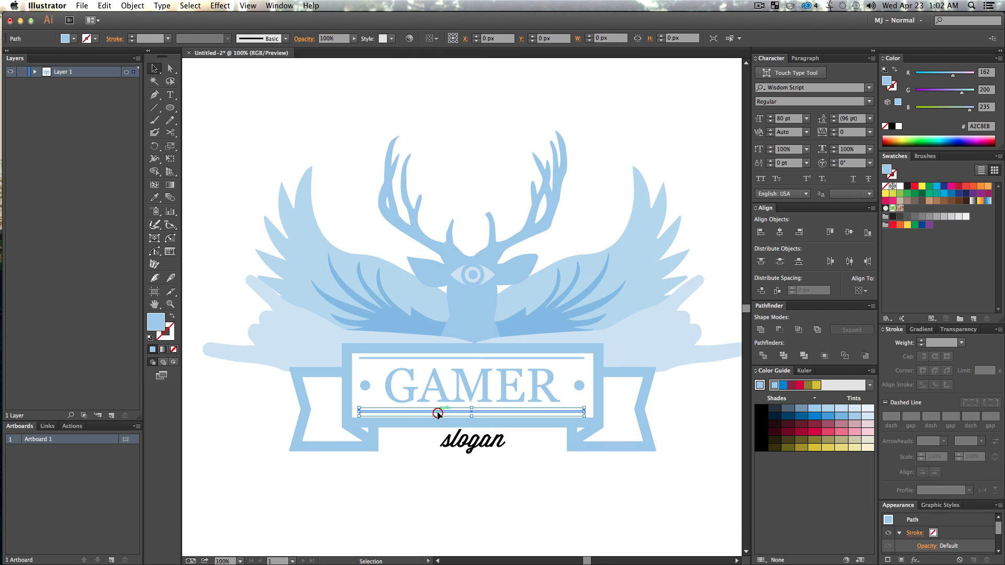
{"action": "left_click_drag", "start_coordinate": [439, 417], "coordinate": [461, 443]}
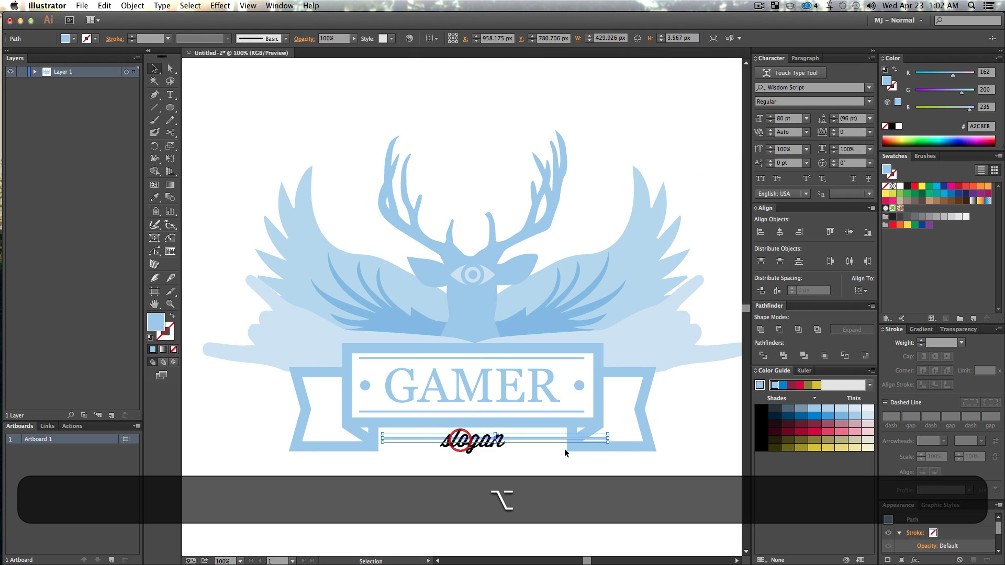
{"action": "left_click_drag", "start_coordinate": [608, 438], "coordinate": [539, 441]}
{"action": "left_click", "coordinate": [545, 489]}
Recolor the slogan lettering with the light blue sampled from GAMER, and deselect it
{"action": "left_click", "coordinate": [472, 440]}
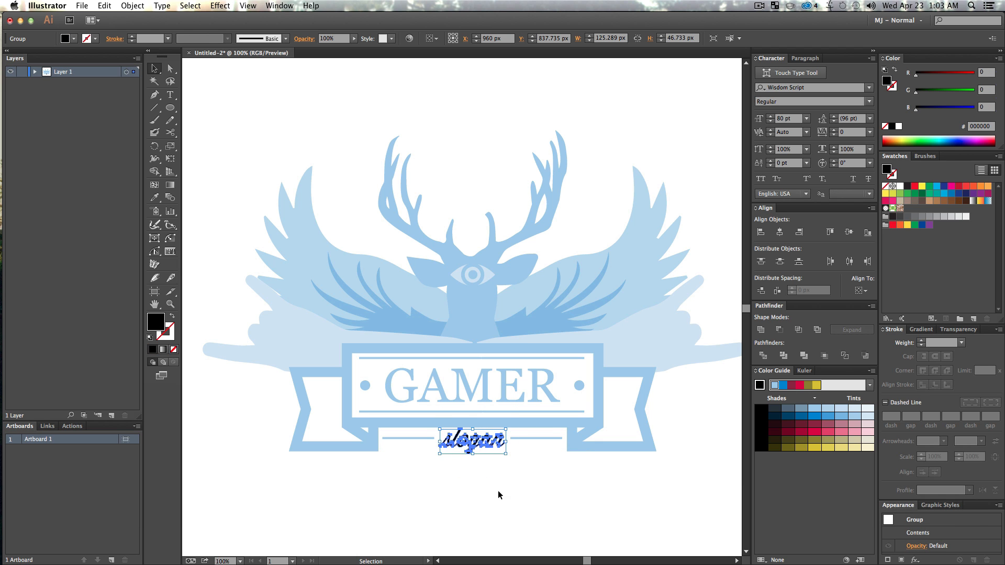
{"action": "key", "text": "i"}
{"action": "left_click", "coordinate": [477, 402]}
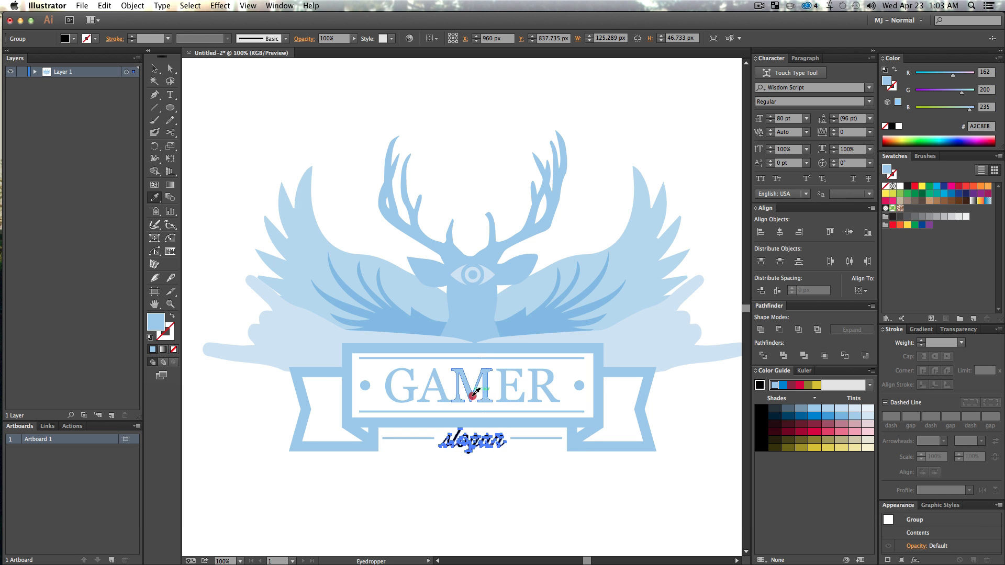
{"action": "key", "text": "v"}
{"action": "left_click", "coordinate": [513, 500]}
Draw a light blue circle about 992 px in diameter centered over the artwork and send it to the back
{"action": "key", "text": "z"}
{"action": "left_click", "coordinate": [514, 465], "text": "alt"}
{"action": "left_click", "coordinate": [514, 465], "text": "alt"}
{"action": "left_click_drag", "start_coordinate": [530, 238], "coordinate": [610, 524]}
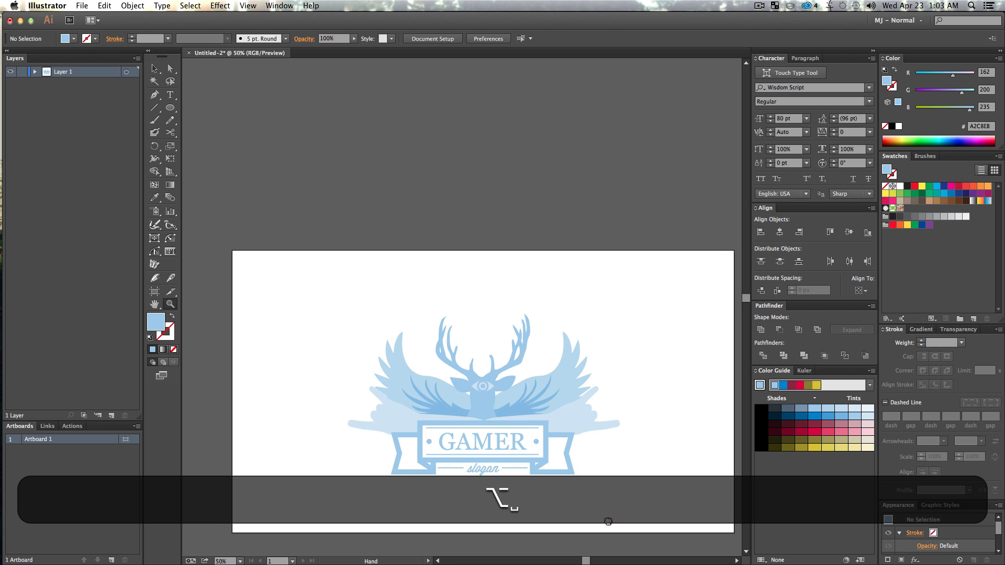
{"action": "key", "text": "z"}
{"action": "key", "text": "v"}
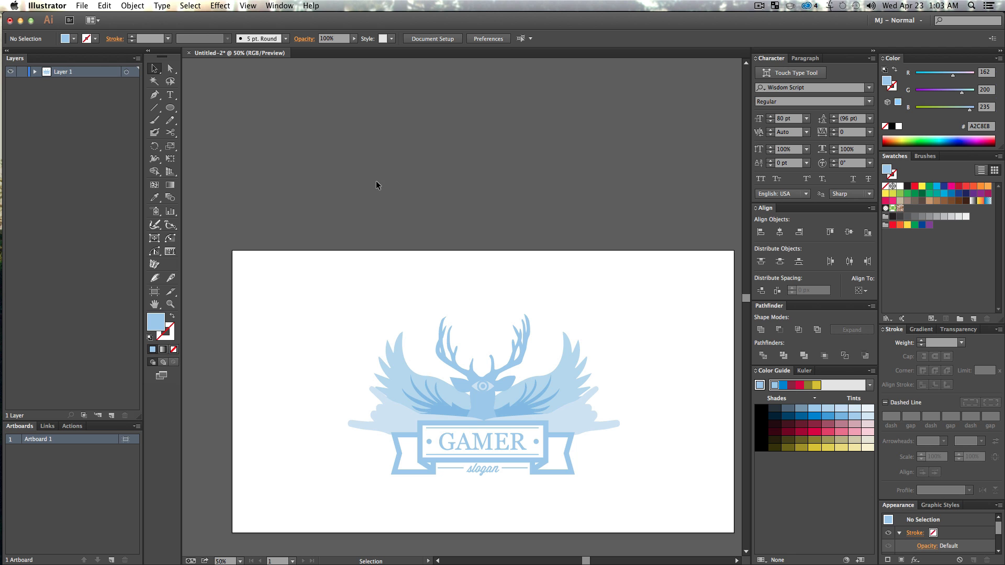
{"action": "left_click", "coordinate": [173, 108]}
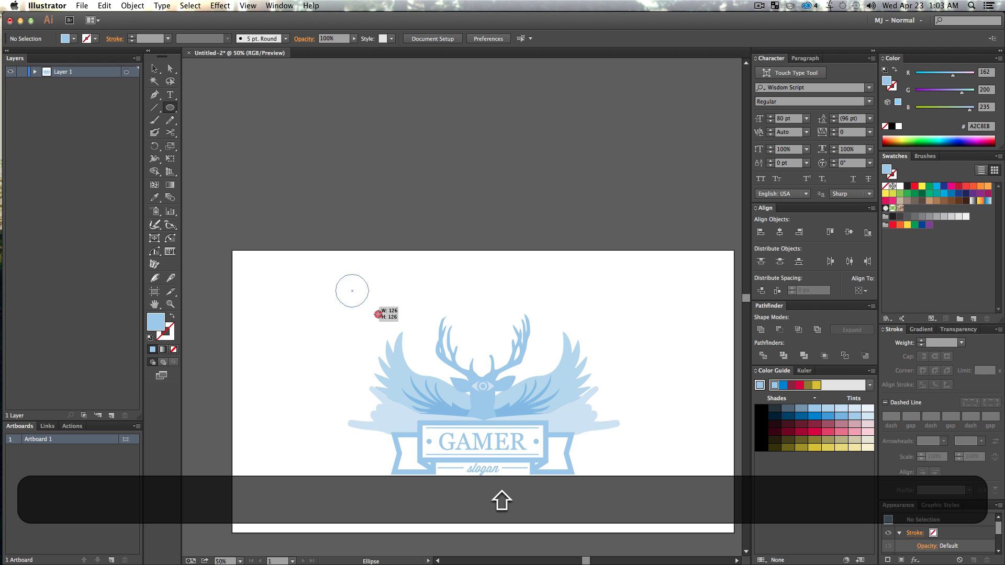
{"action": "left_click_drag", "start_coordinate": [336, 274], "coordinate": [595, 479]}
{"action": "key", "text": "v"}
{"action": "left_click_drag", "start_coordinate": [484, 327], "coordinate": [504, 322]}
{"action": "key", "text": "shift+super"}
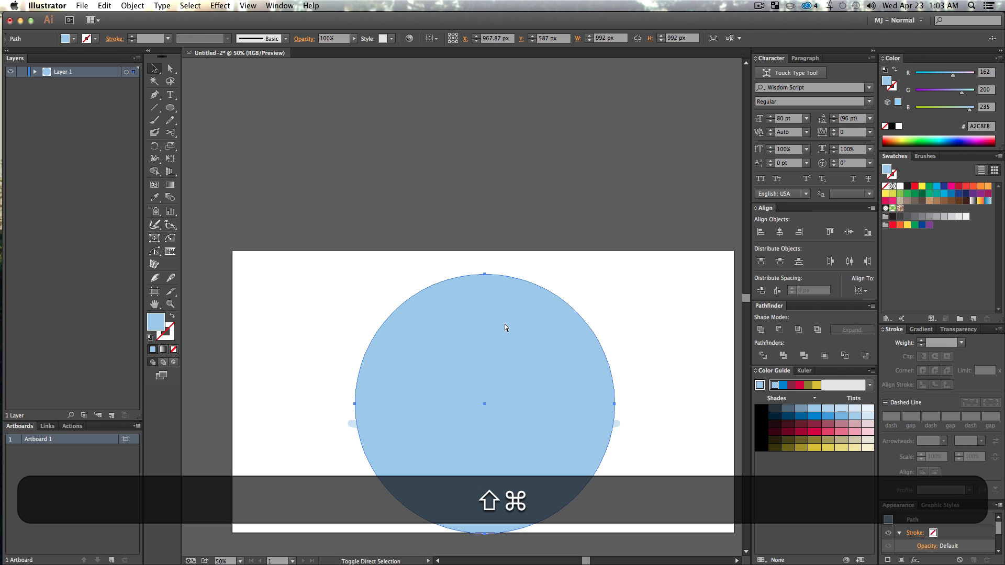
{"action": "key", "text": "shift+super+bracketleft"}
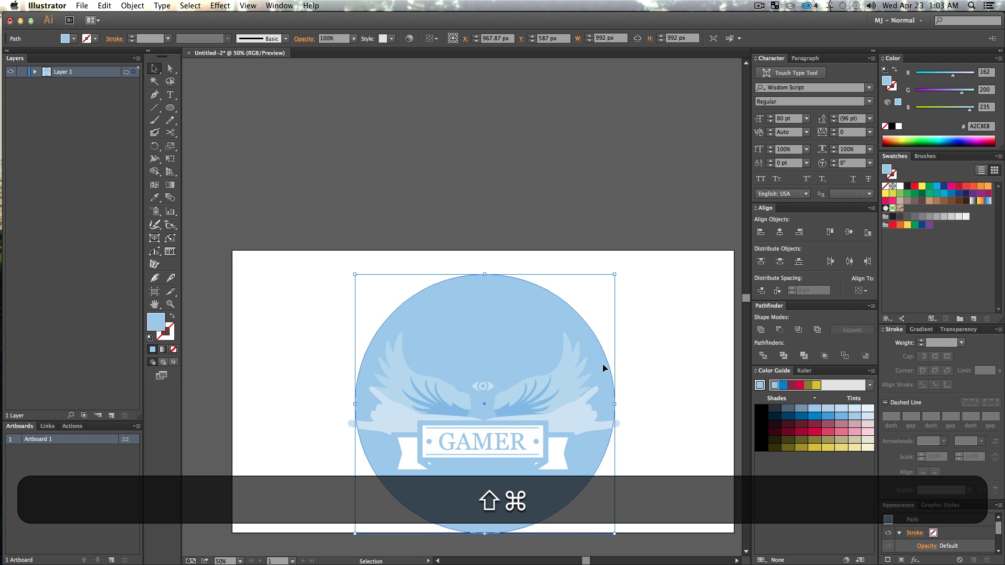
Try tan, yellow, dark brown and navy shades from the color guide as the background circle's fill
{"action": "left_click", "coordinate": [841, 425]}
{"action": "left_click", "coordinate": [842, 442]}
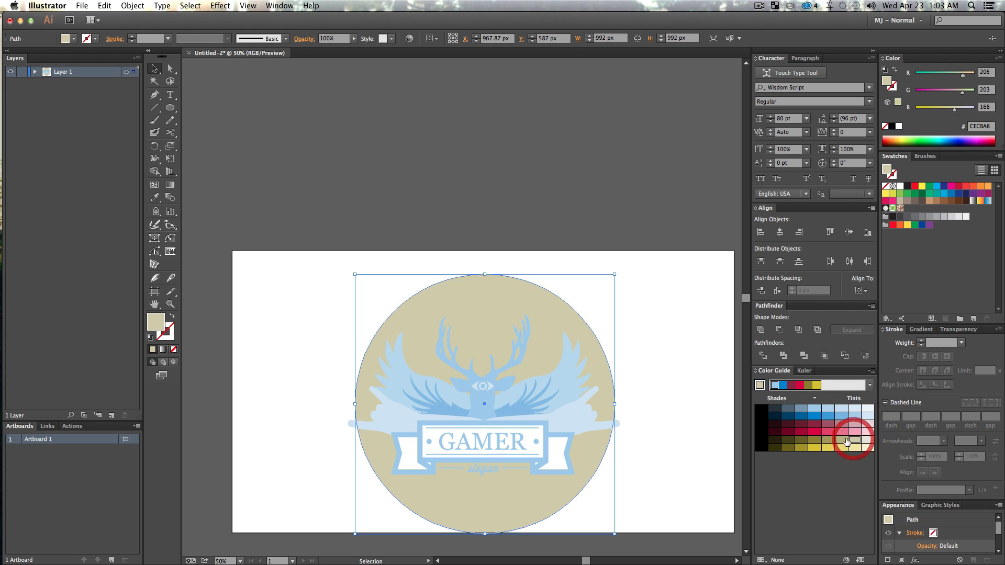
{"action": "left_click", "coordinate": [826, 442]}
{"action": "left_click", "coordinate": [825, 449]}
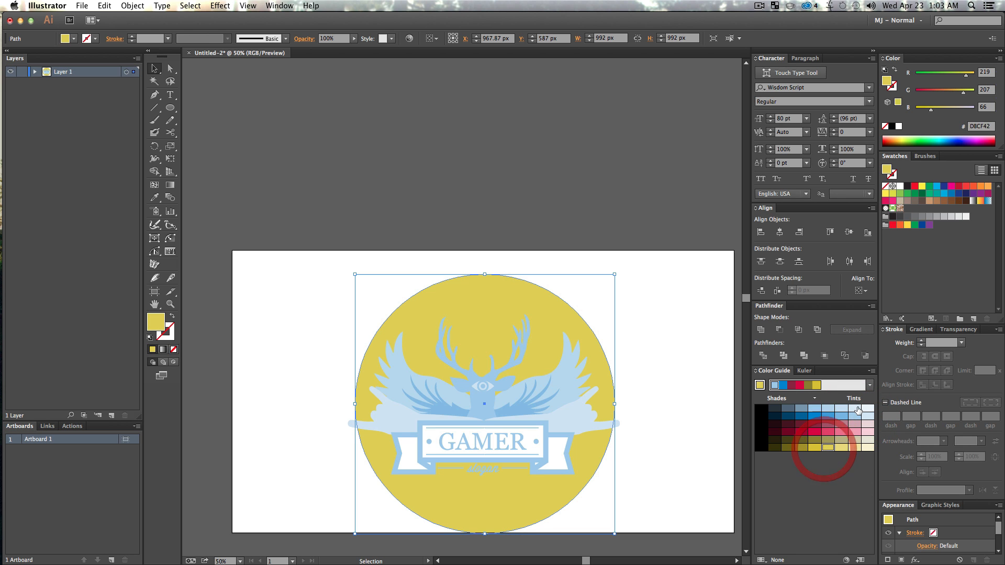
{"action": "left_click", "coordinate": [843, 449]}
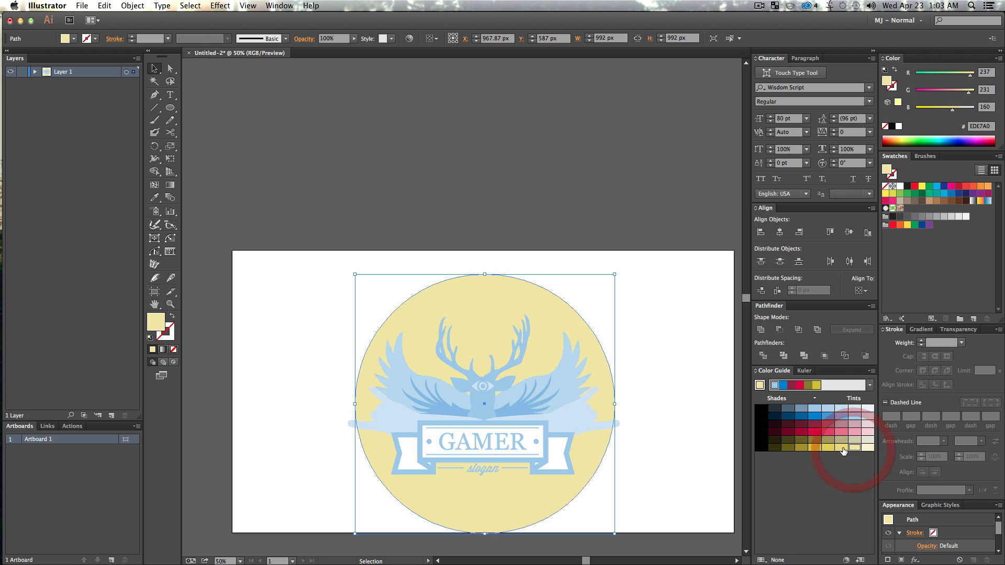
{"action": "left_click", "coordinate": [814, 441]}
{"action": "left_click", "coordinate": [800, 447]}
{"action": "left_click", "coordinate": [800, 441]}
{"action": "left_click", "coordinate": [775, 439]}
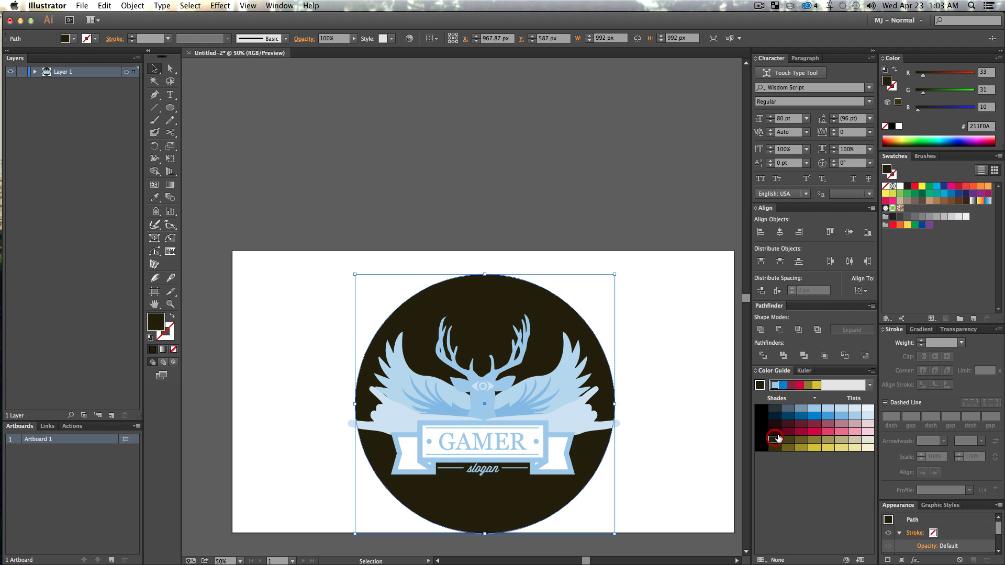
{"action": "left_click", "coordinate": [775, 424]}
{"action": "left_click", "coordinate": [776, 416]}
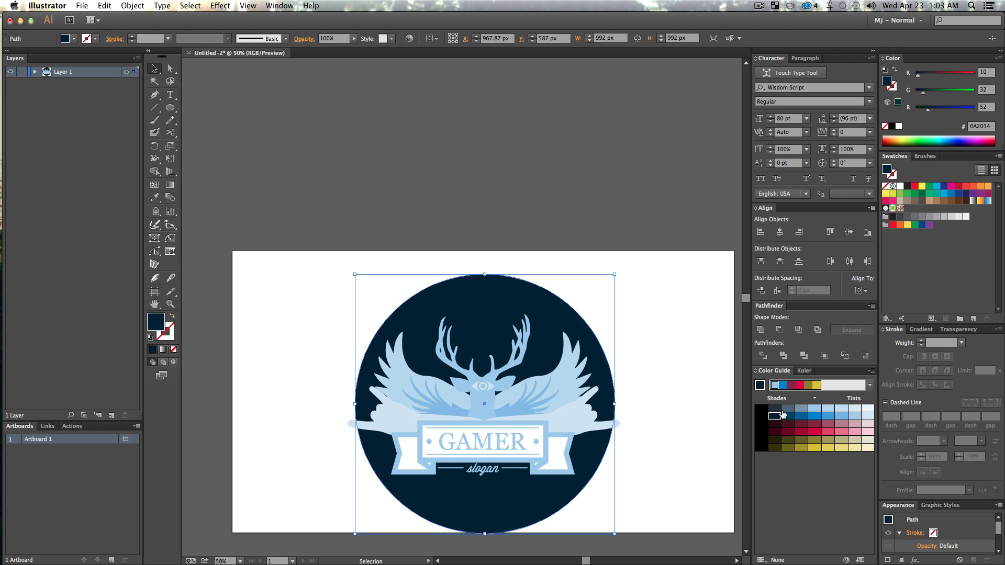
Fill the background circle with the slate blue #516476 and deselect it
{"action": "left_click", "coordinate": [788, 409]}
{"action": "key", "text": "v"}
{"action": "left_click", "coordinate": [678, 316]}
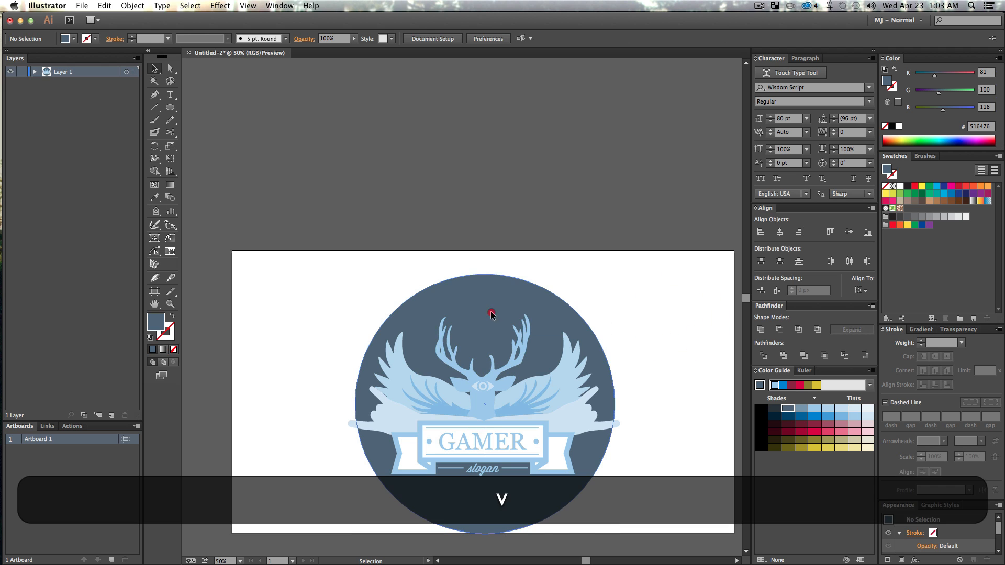
Center the background circle behind the artwork and enlarge it to about 1120 px in diameter
{"action": "left_click_drag", "start_coordinate": [491, 312], "coordinate": [489, 313]}
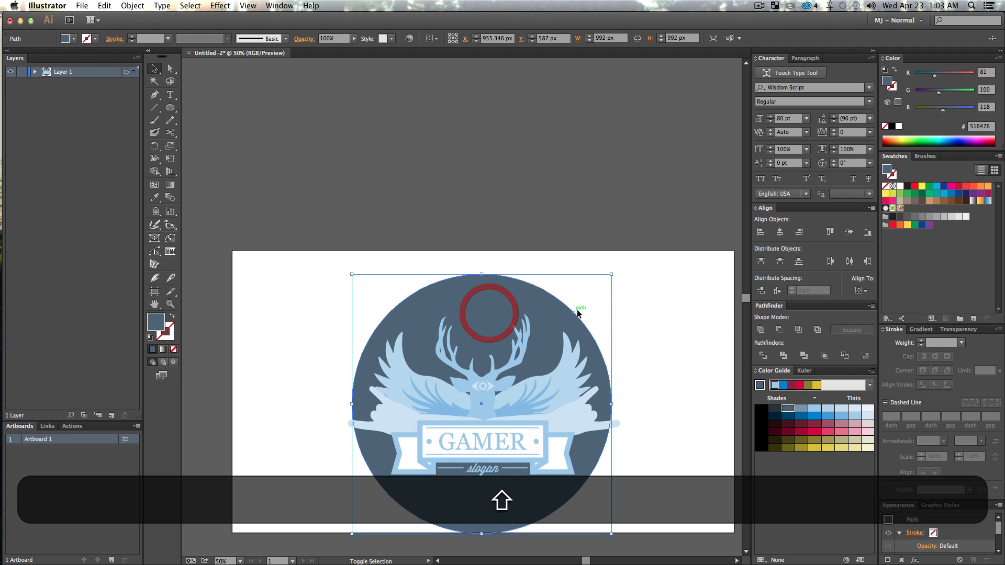
{"action": "left_click_drag", "start_coordinate": [611, 274], "coordinate": [665, 256]}
{"action": "key", "text": "v"}
{"action": "left_click", "coordinate": [721, 450]}
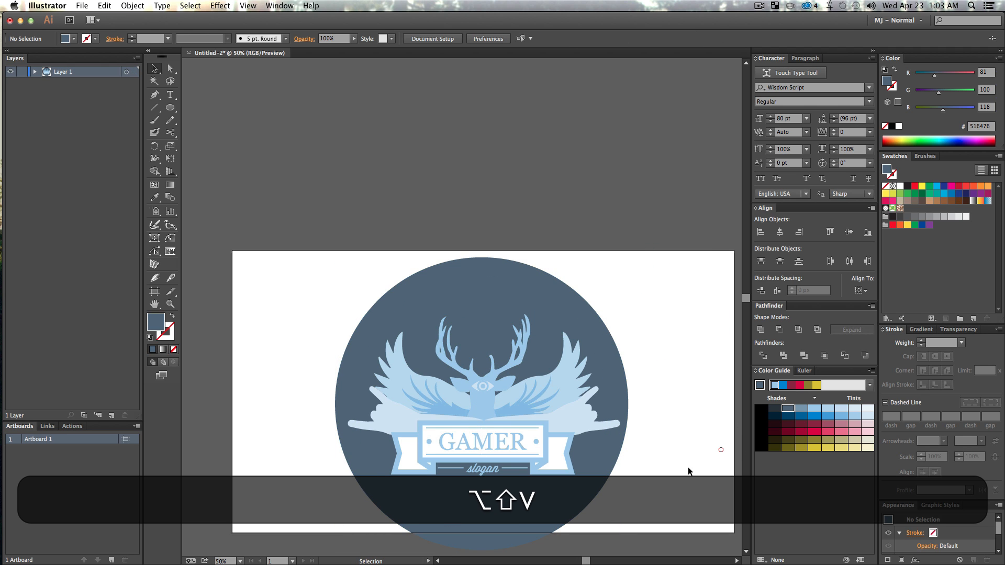
Select the circle with all the artwork, scale it down proportionally and place it near the artboard's center
{"action": "left_click_drag", "start_coordinate": [676, 499], "coordinate": [225, 209]}
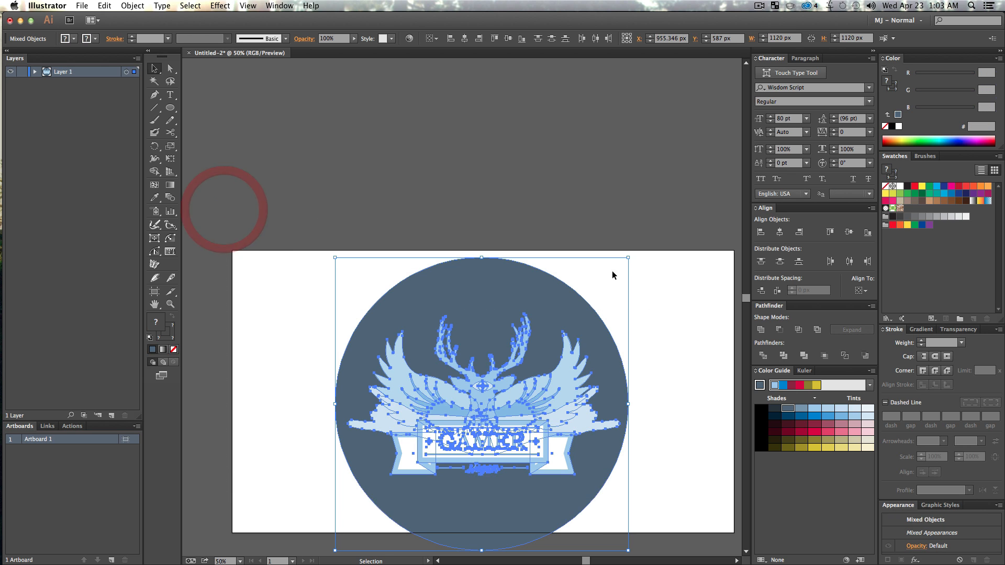
{"action": "key", "text": "alt+shift"}
{"action": "left_click_drag", "start_coordinate": [628, 260], "coordinate": [586, 303]}
{"action": "left_click_drag", "start_coordinate": [506, 341], "coordinate": [525, 314]}
{"action": "left_click", "coordinate": [649, 352]}
{"action": "left_click", "coordinate": [642, 324]}
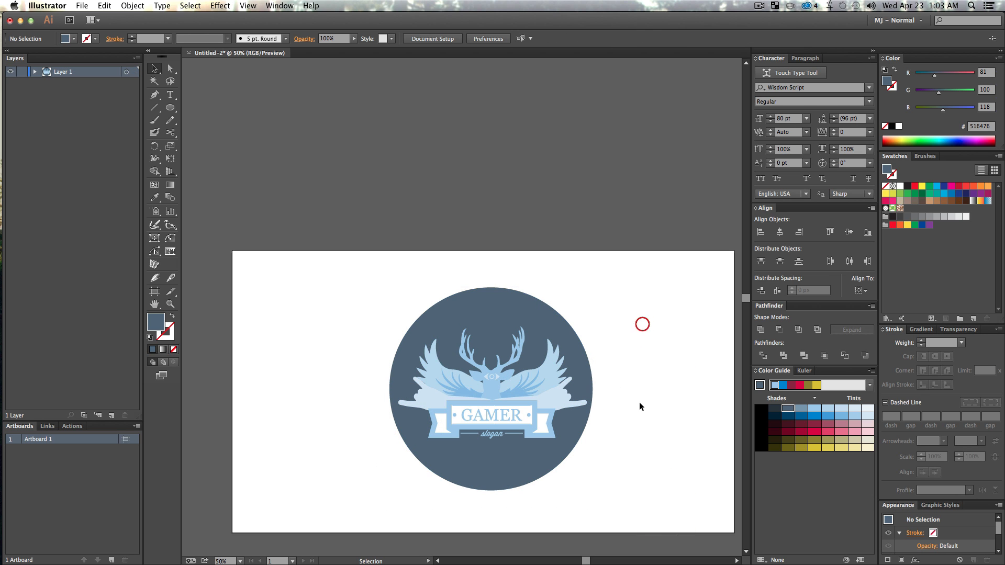
Add 19 new layers to the document and move Layer 1 to the top of the layer stack
{"action": "key", "text": "z"}
{"action": "left_click", "coordinate": [469, 339]}
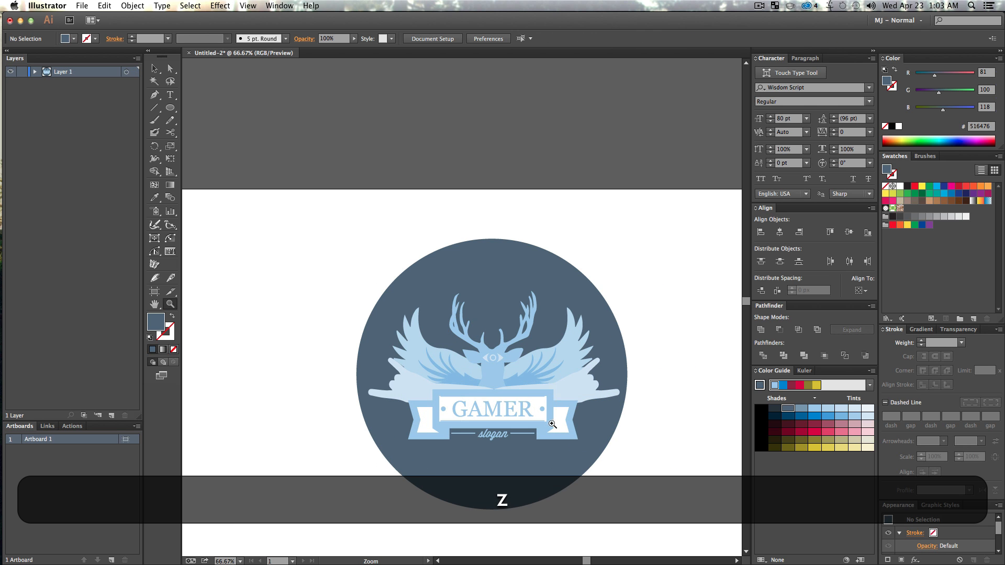
{"action": "left_click", "coordinate": [478, 359]}
{"action": "key", "text": "space"}
{"action": "left_click_drag", "start_coordinate": [558, 395], "coordinate": [568, 431]}
{"action": "key", "text": "v"}
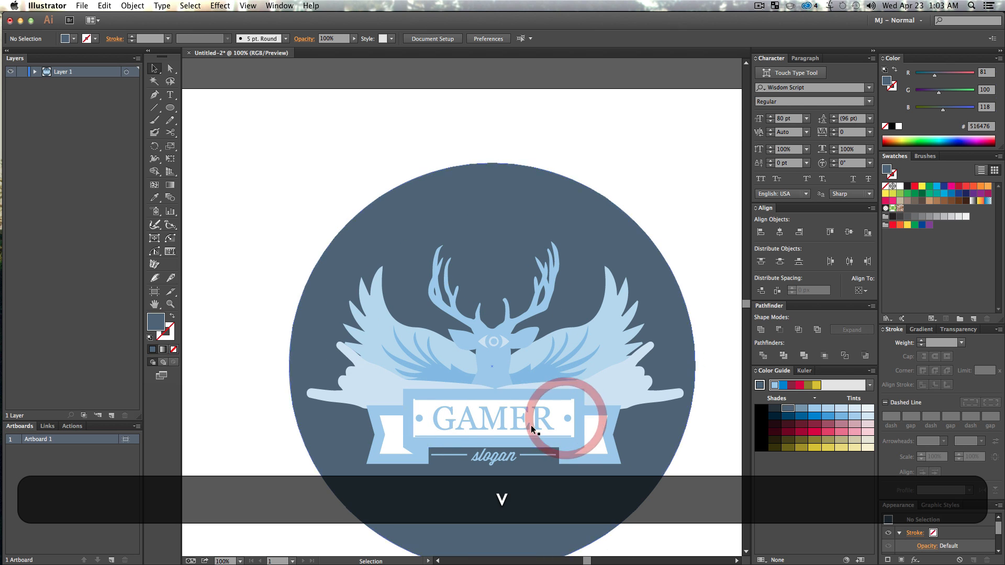
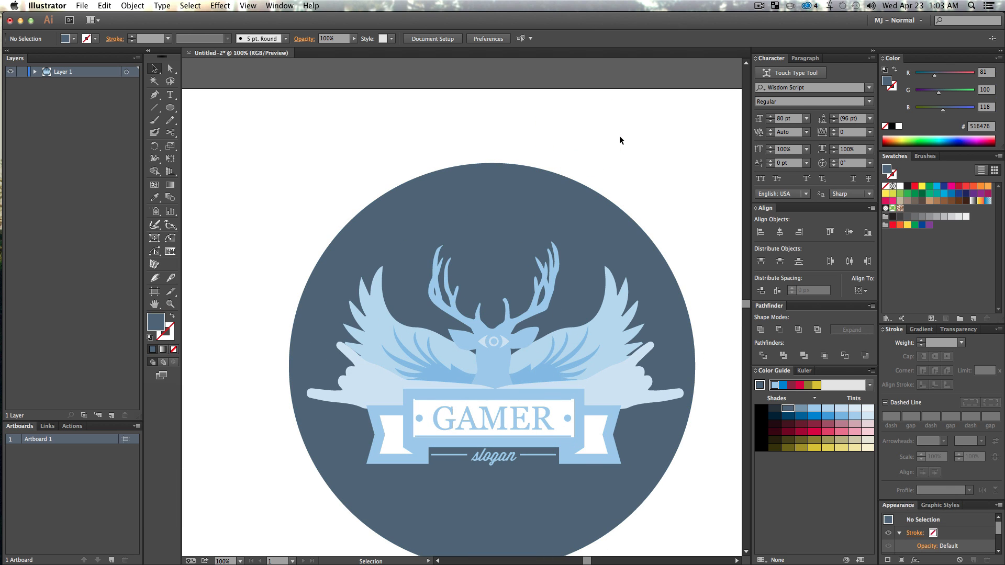
{"action": "left_click", "coordinate": [111, 416]}
{"action": "left_click", "coordinate": [111, 415]}
{"action": "left_click", "coordinate": [111, 416]}
{"action": "left_click", "coordinate": [111, 416]}
{"action": "left_click", "coordinate": [111, 416]}
{"action": "left_click", "coordinate": [111, 416]}
{"action": "left_click", "coordinate": [111, 416]}
{"action": "left_click", "coordinate": [111, 416]}
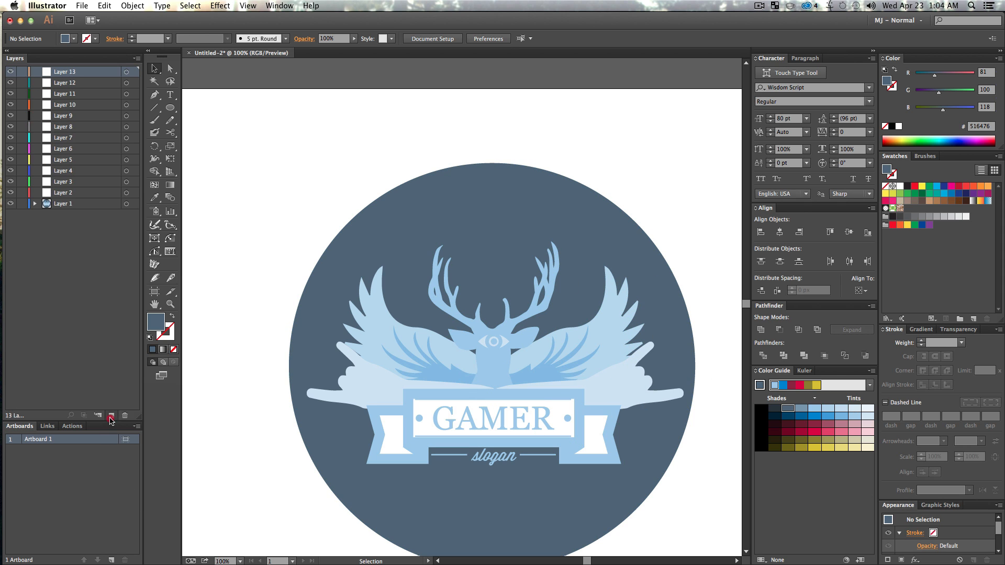
{"action": "left_click", "coordinate": [111, 416]}
{"action": "left_click", "coordinate": [111, 416]}
{"action": "left_click", "coordinate": [111, 416]}
{"action": "left_click", "coordinate": [111, 416]}
{"action": "left_click", "coordinate": [111, 416]}
{"action": "left_click", "coordinate": [111, 416]}
{"action": "left_click", "coordinate": [111, 415]}
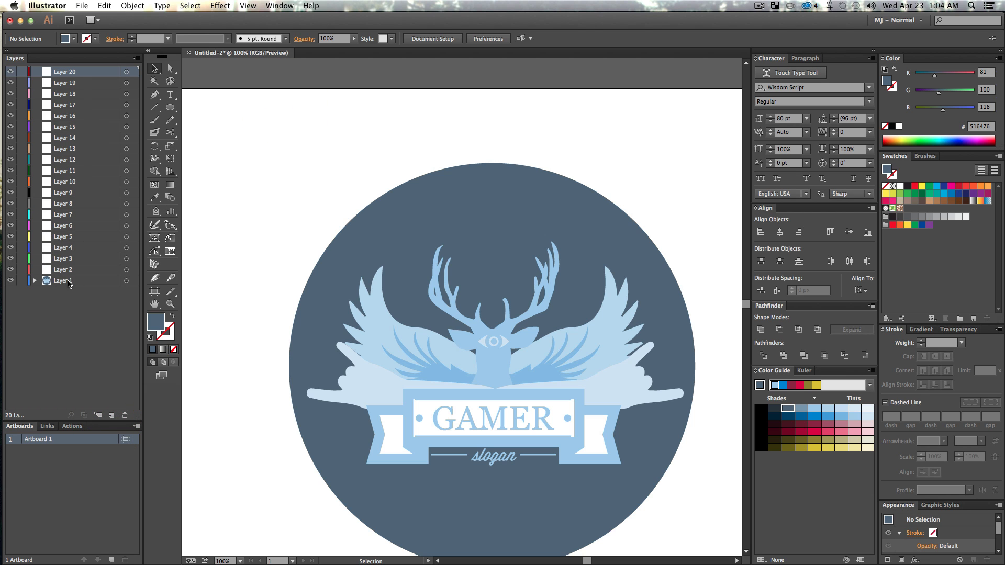
{"action": "left_click_drag", "start_coordinate": [67, 283], "coordinate": [60, 70]}
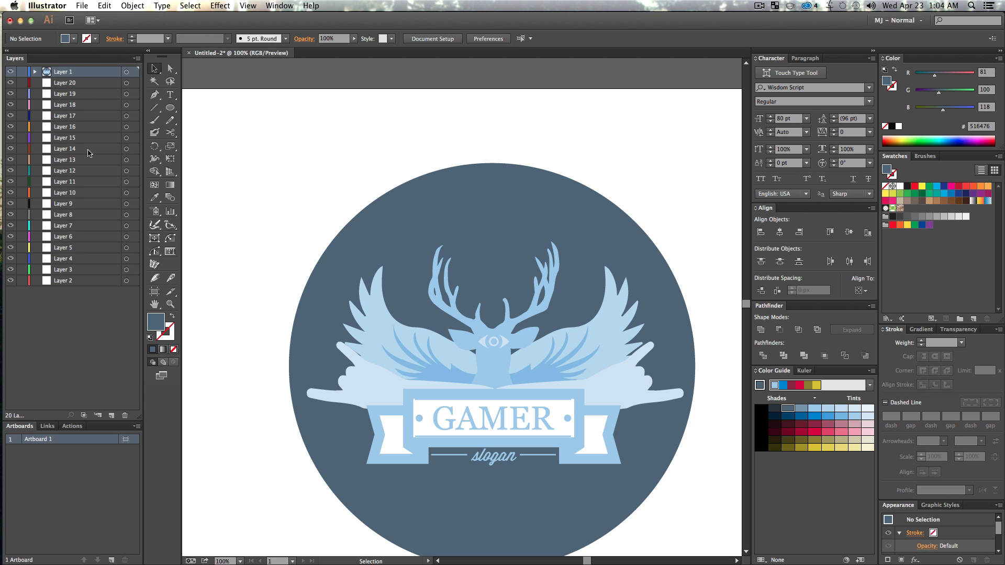
Move the slate blue background circle from Layer 1 to Layer 2 and deselect it
{"action": "left_click", "coordinate": [521, 129]}
{"action": "left_click", "coordinate": [511, 194]}
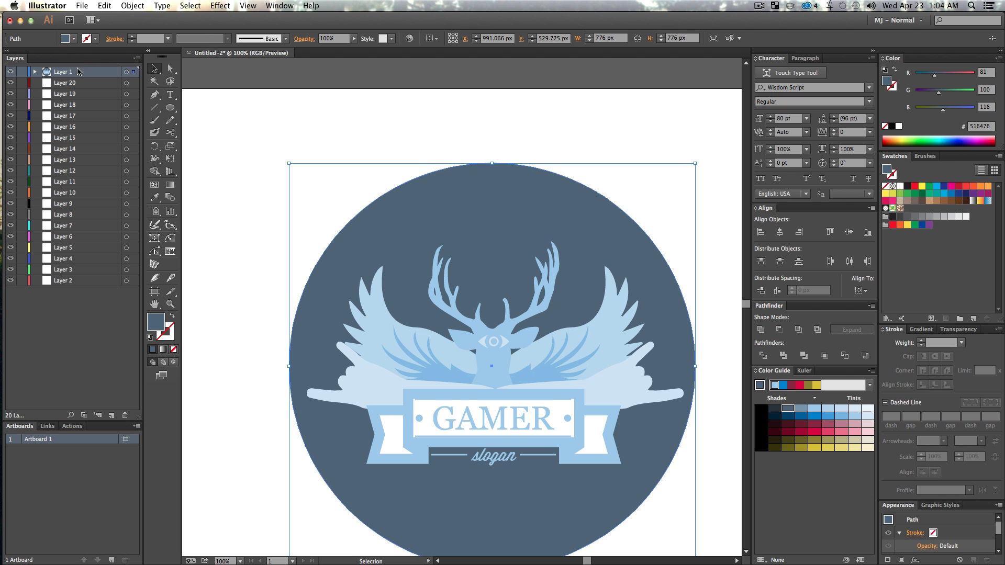
{"action": "left_click_drag", "start_coordinate": [141, 286], "coordinate": [140, 283]}
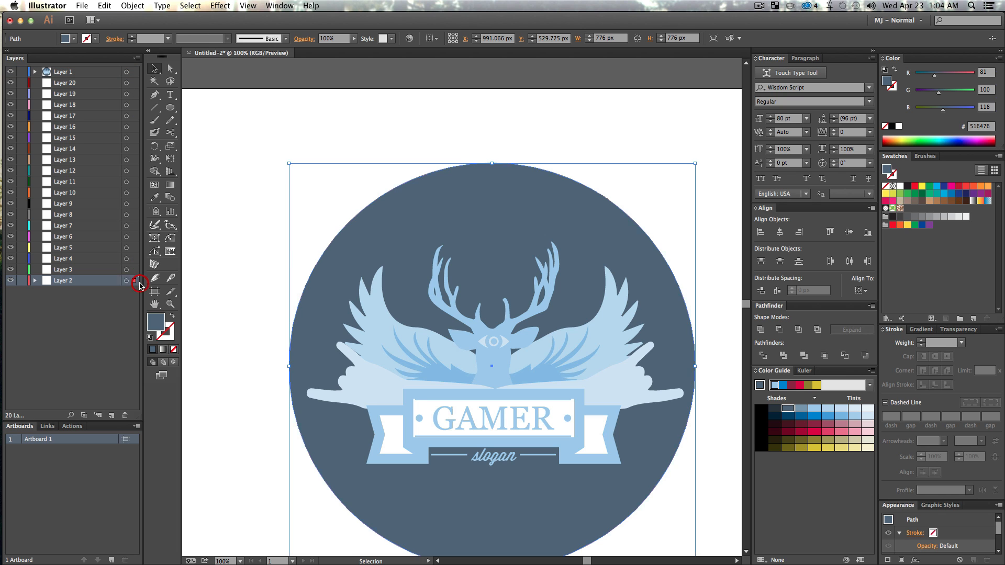
{"action": "left_click", "coordinate": [254, 140]}
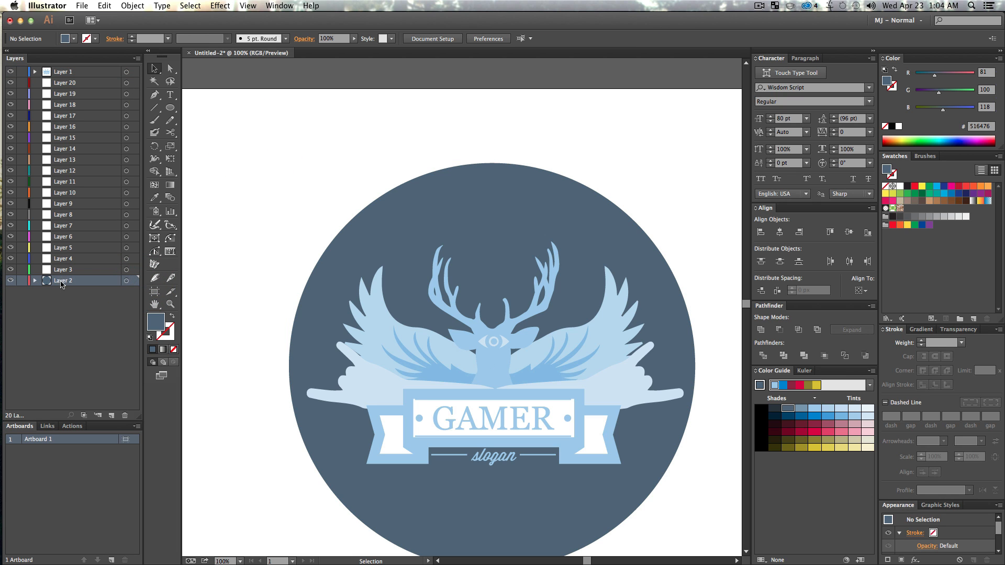
Rename Layer 2, holding the background circle, as "bg" and hide it
{"action": "double_click", "coordinate": [61, 281]}
{"action": "type", "text": "bg"}
{"action": "key", "text": "Return"}
{"action": "left_click", "coordinate": [11, 282]}
{"action": "left_click", "coordinate": [417, 162]}
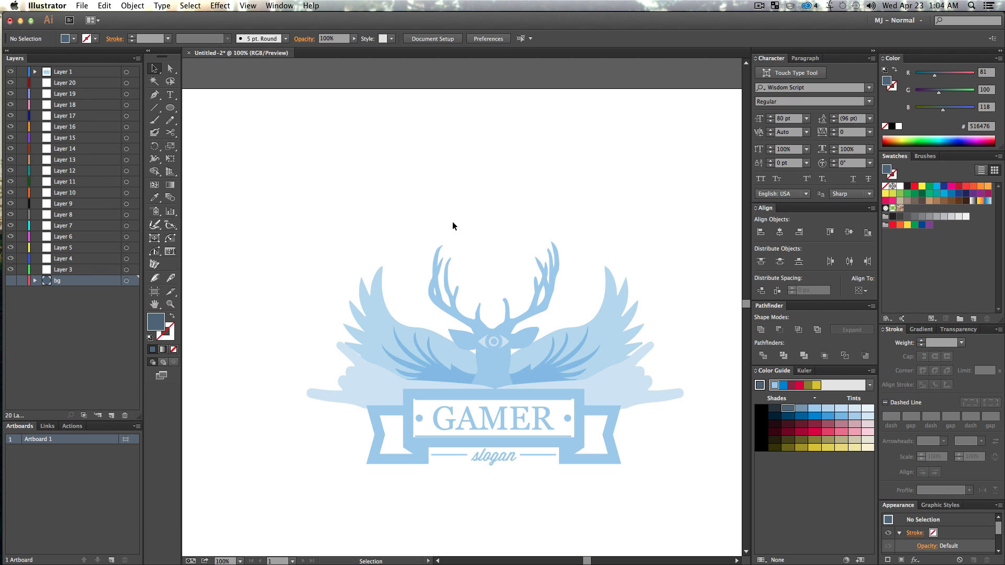
Move the large left back wing to Layer 3 and rename that layer "back wing left"
{"action": "left_click", "coordinate": [374, 314]}
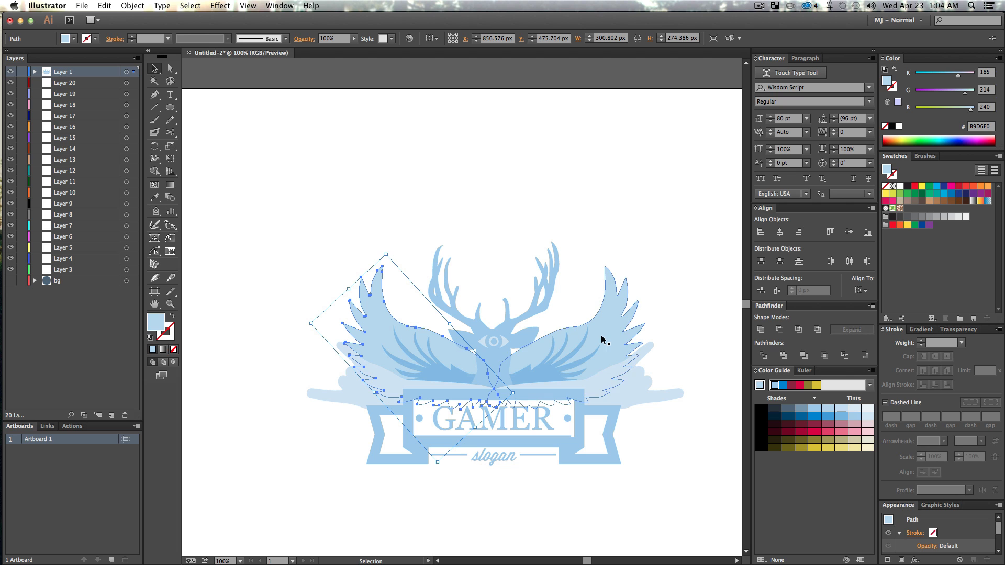
{"action": "left_click_drag", "start_coordinate": [134, 71], "coordinate": [136, 174]}
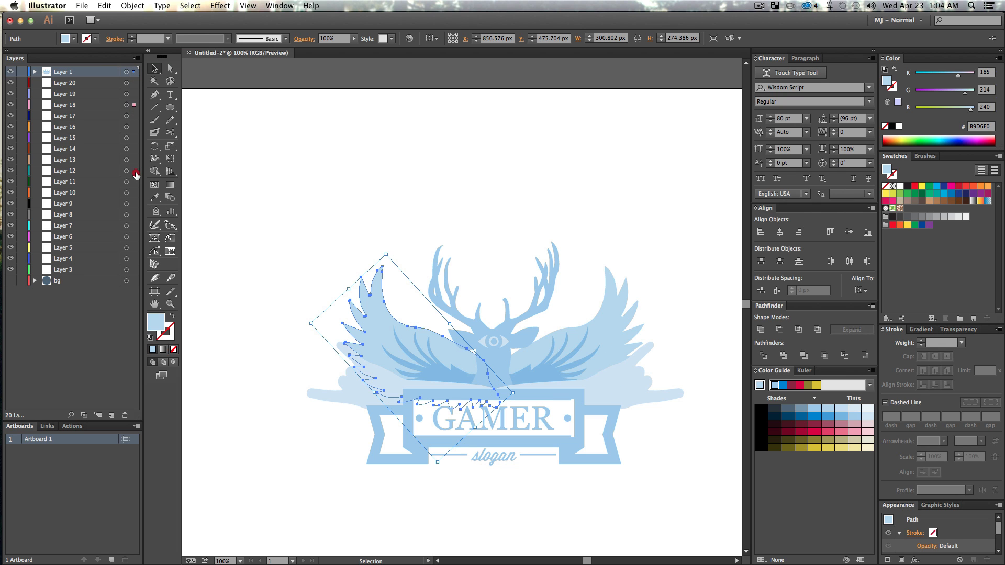
{"action": "left_click_drag", "start_coordinate": [135, 275], "coordinate": [135, 271]}
{"action": "double_click", "coordinate": [75, 272]}
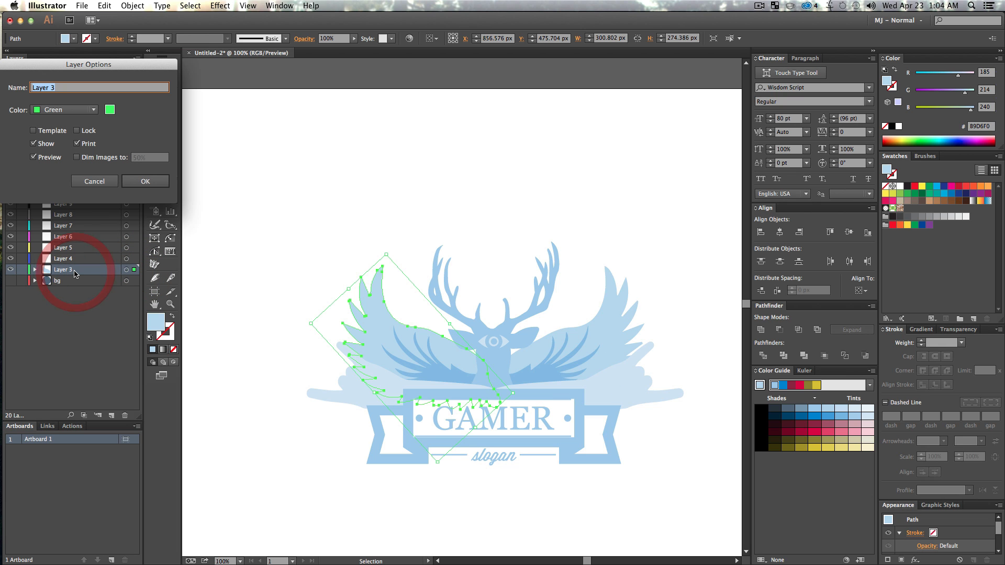
{"action": "type", "text": "j"}
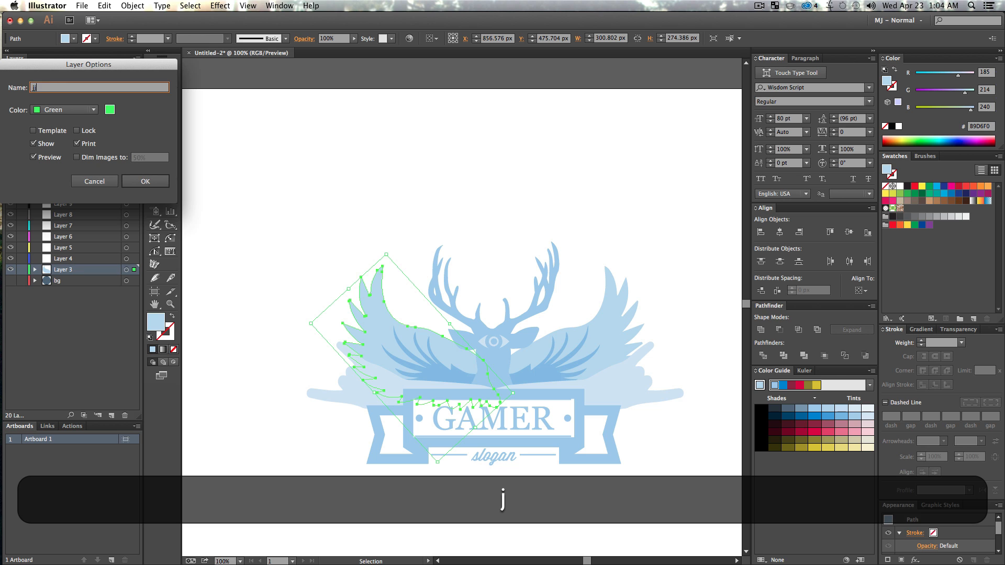
{"action": "key", "text": "BackSpace"}
{"action": "type", "text": "back wing left"}
{"action": "key", "text": "Return"}
{"action": "left_click", "coordinate": [417, 164]}
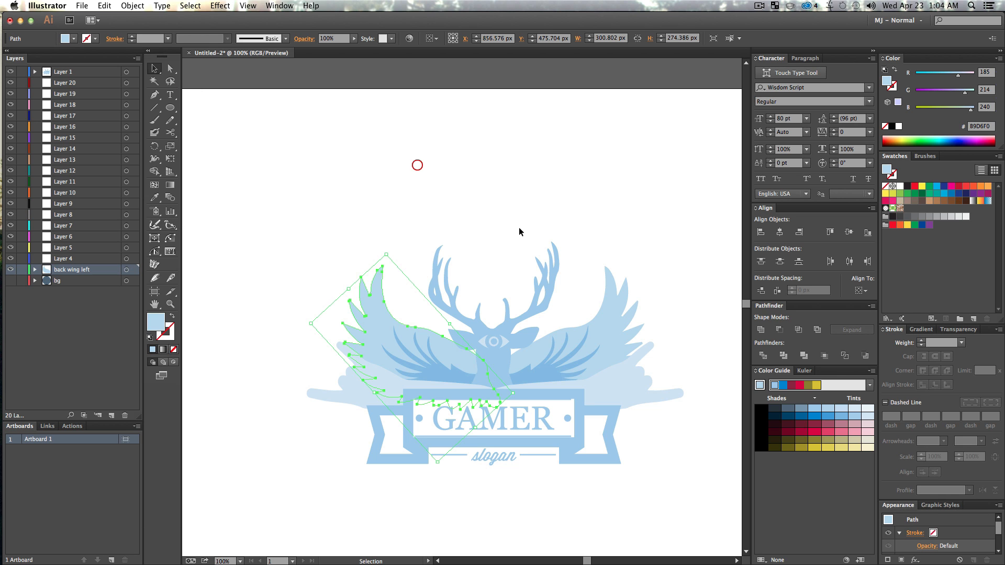
Put the large right wing on Layer 4, renamed "back wing right", and hide both back wing layers
{"action": "left_click", "coordinate": [635, 308]}
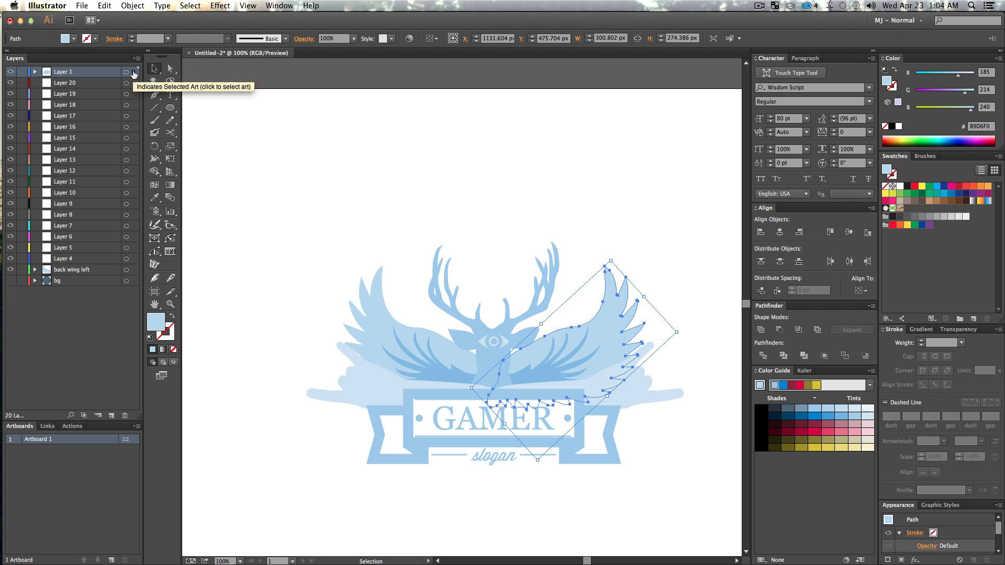
{"action": "left_click_drag", "start_coordinate": [135, 72], "coordinate": [134, 258]}
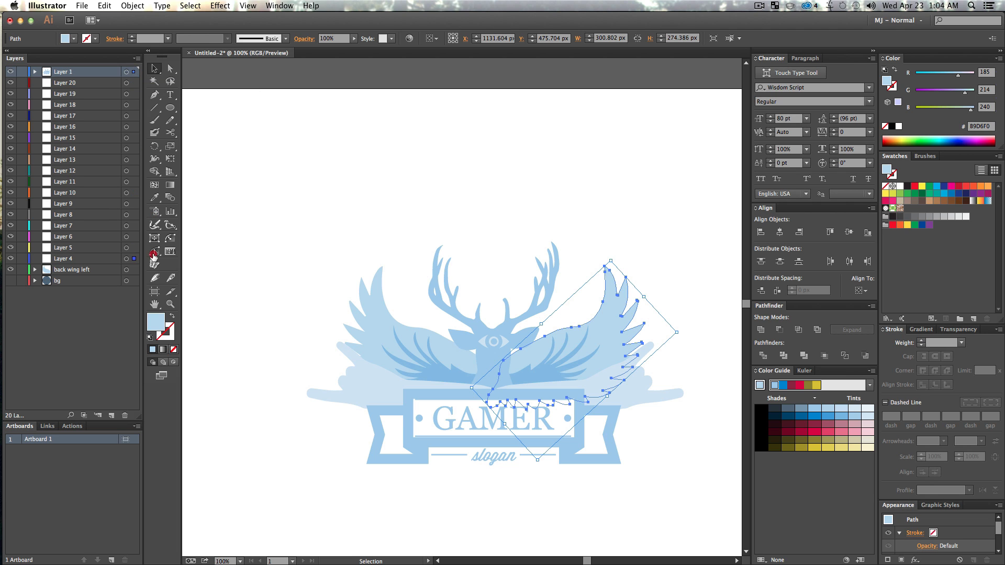
{"action": "double_click", "coordinate": [66, 258]}
{"action": "type", "text": "r"}
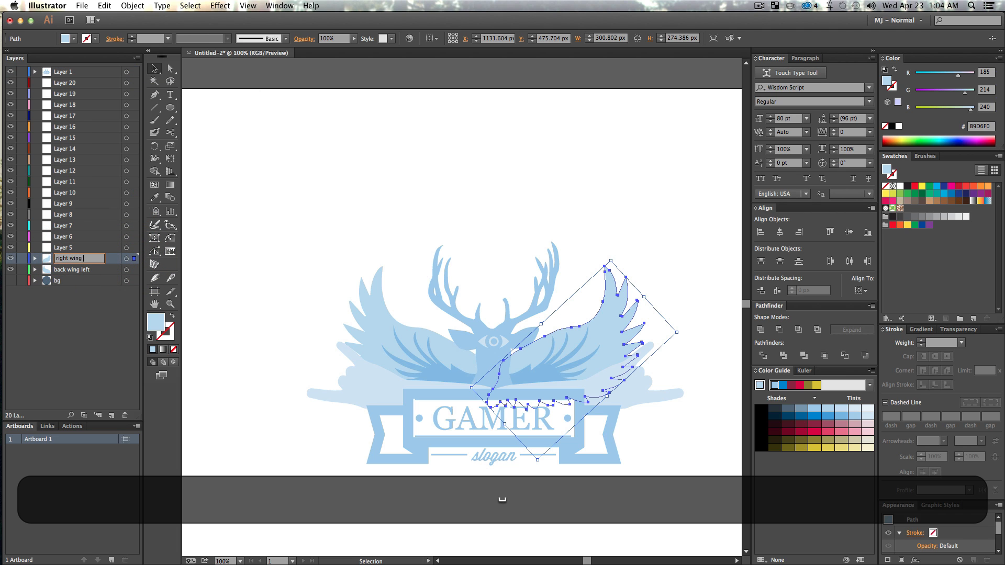
{"action": "type", "text": "ight wing"}
{"action": "key", "text": "super+a"}
{"action": "type", "text": "back wing right"}
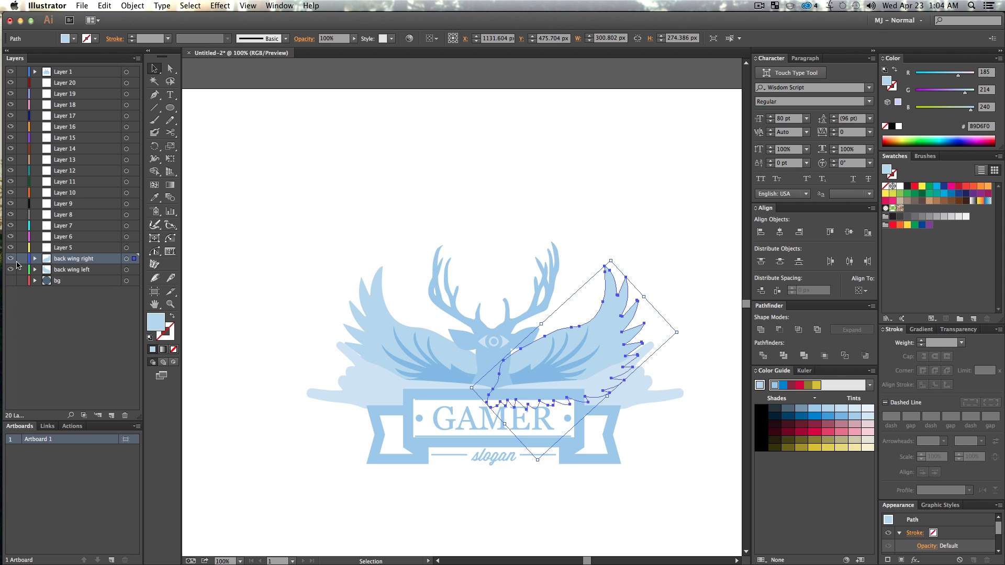
{"action": "left_click", "coordinate": [10, 258]}
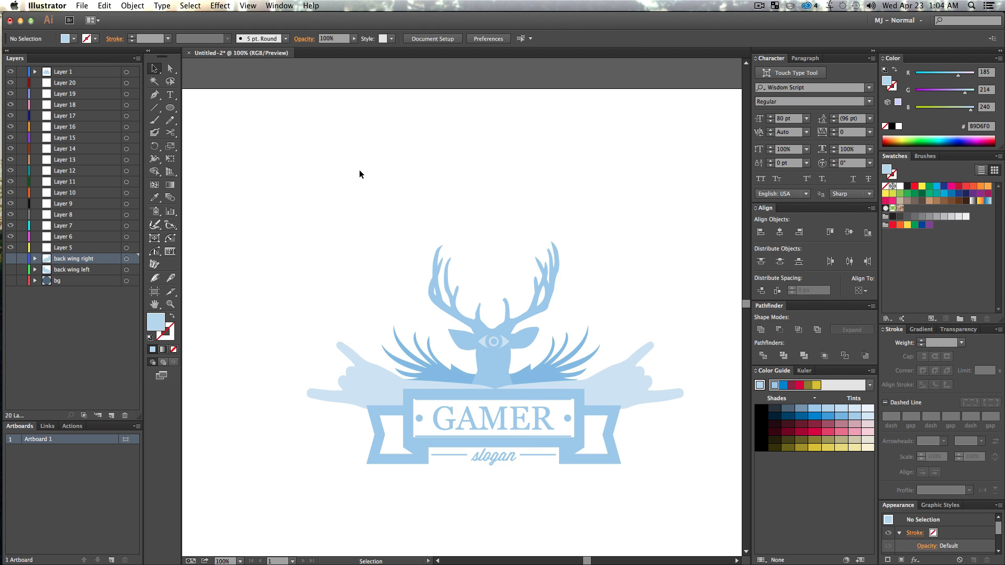
{"action": "left_click", "coordinate": [435, 369]}
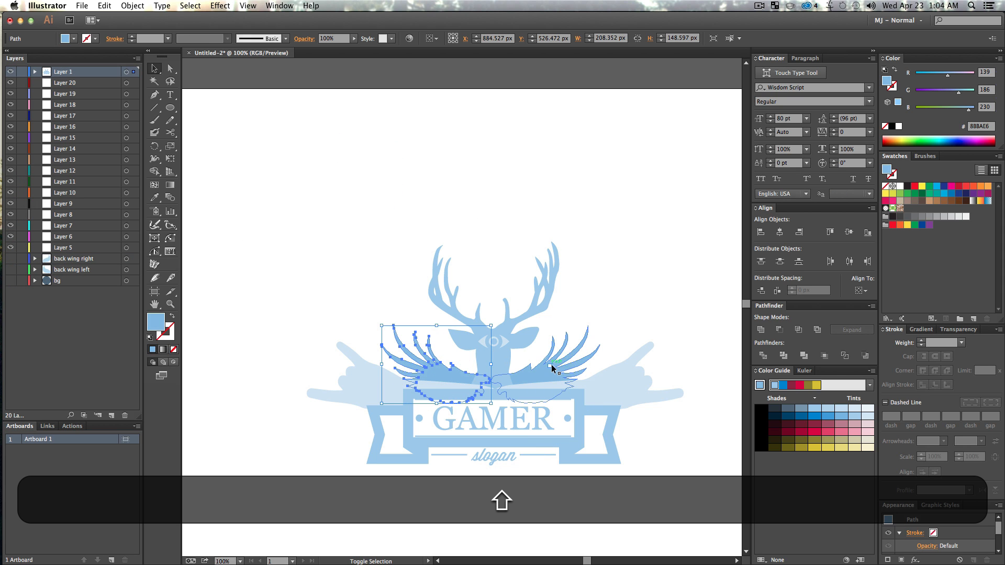
{"action": "left_click", "coordinate": [552, 365], "text": "shift"}
{"action": "left_click", "coordinate": [728, 215]}
Move the small left wing to Layer 5 and rename that layer "small wing left"
{"action": "left_click", "coordinate": [432, 357]}
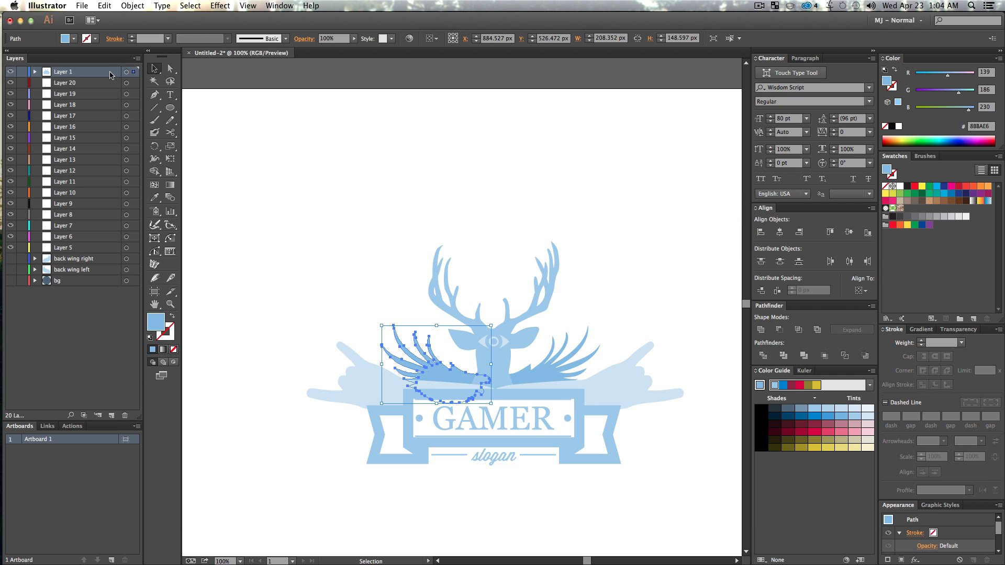
{"action": "left_click_drag", "start_coordinate": [137, 246], "coordinate": [134, 247]}
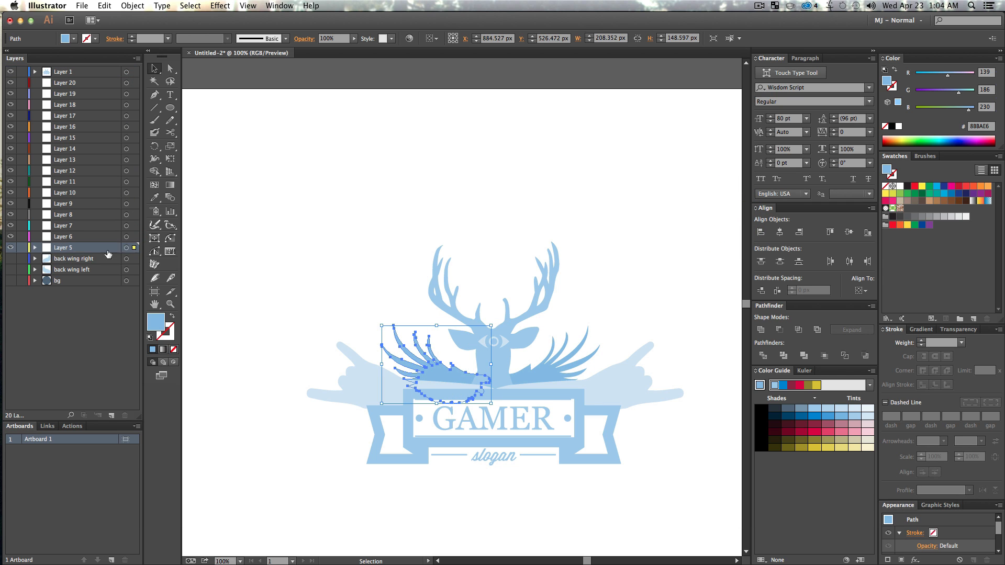
{"action": "double_click", "coordinate": [67, 248]}
{"action": "type", "text": "small wing"}
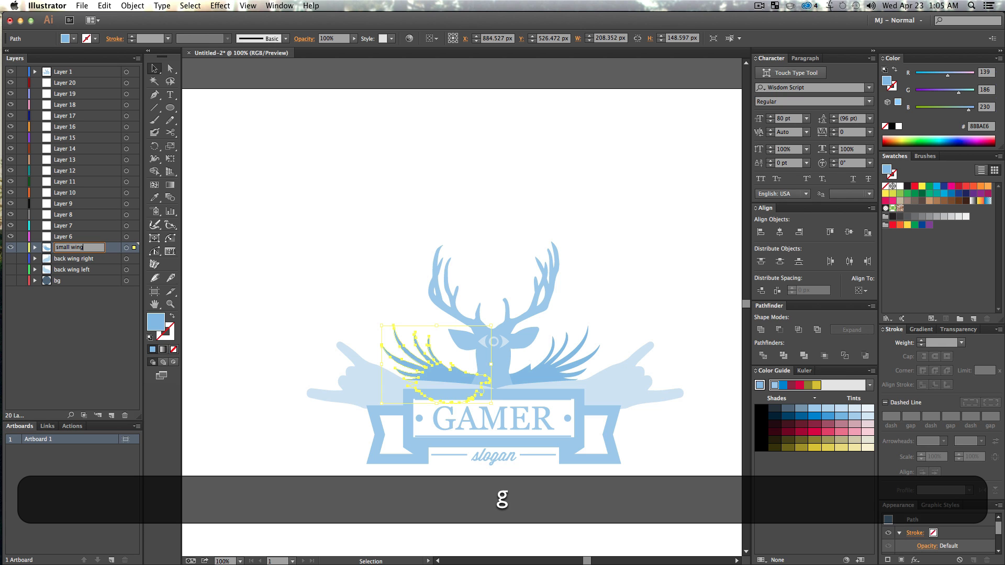
{"action": "type", "text": " left"}
{"action": "key", "text": "Return"}
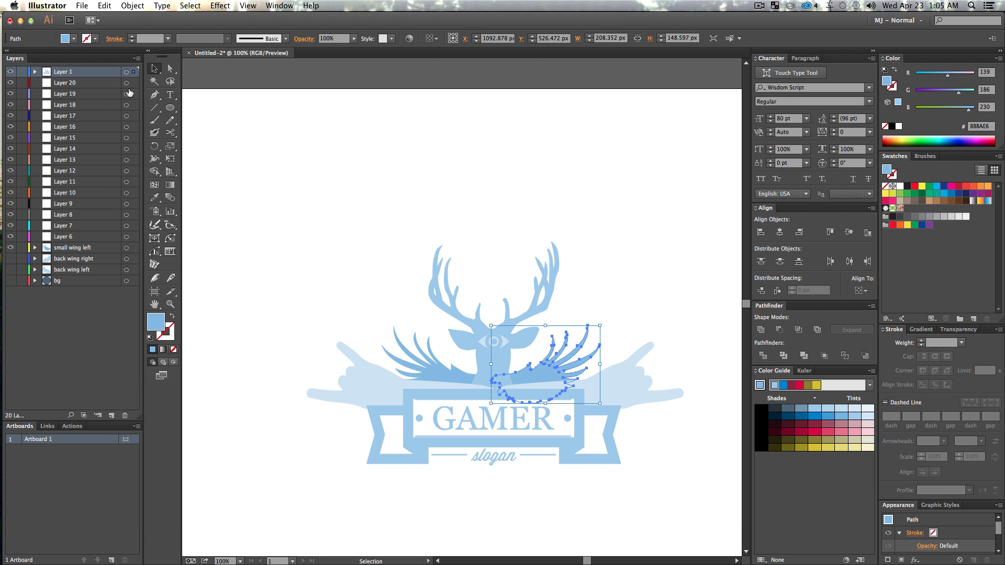
Put the small right wing on Layer 6, renamed "small wing right", and hide both small wing layers
{"action": "left_click_drag", "start_coordinate": [139, 239], "coordinate": [138, 238]}
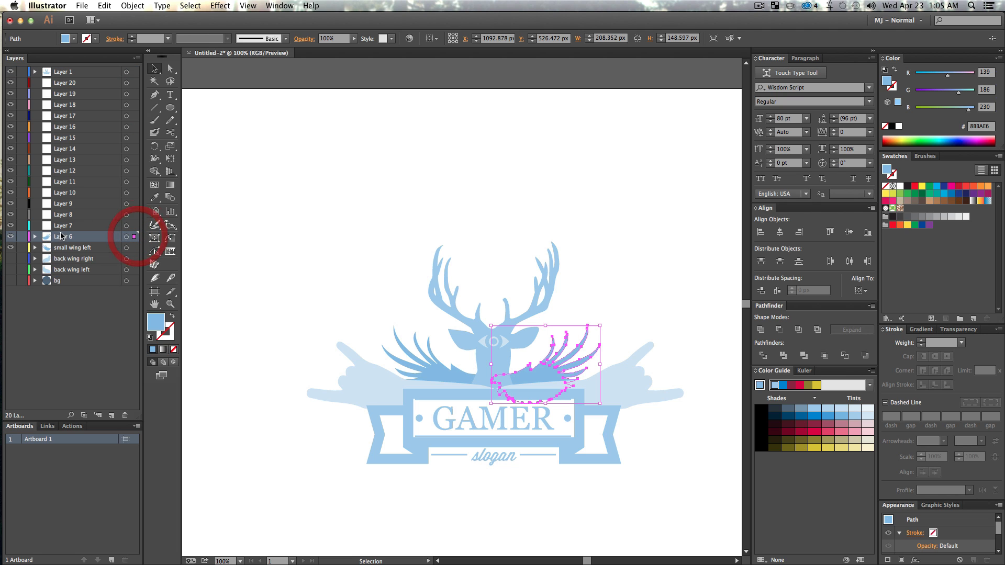
{"action": "double_click", "coordinate": [62, 237]}
{"action": "type", "text": "s"}
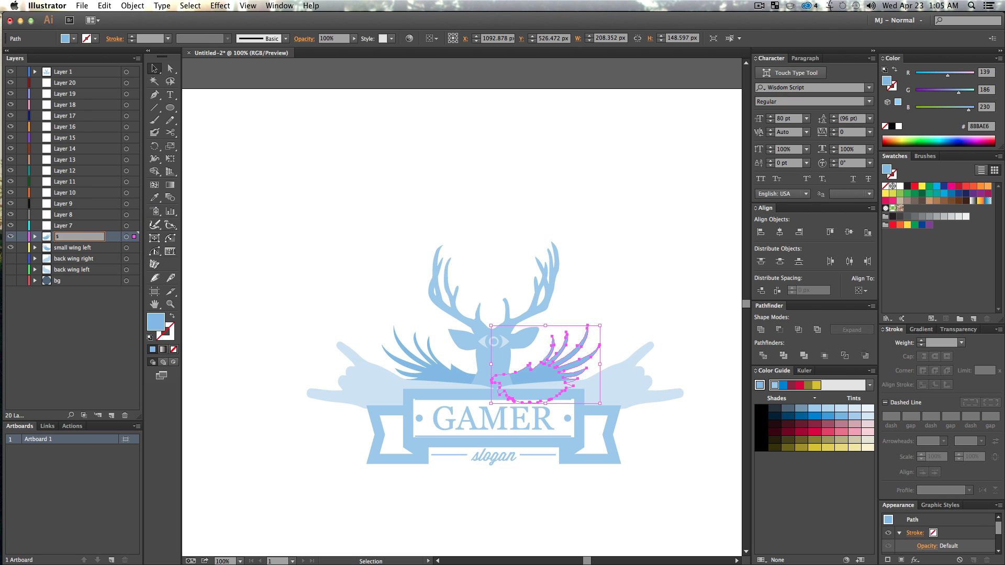
{"action": "type", "text": "mall wing right"}
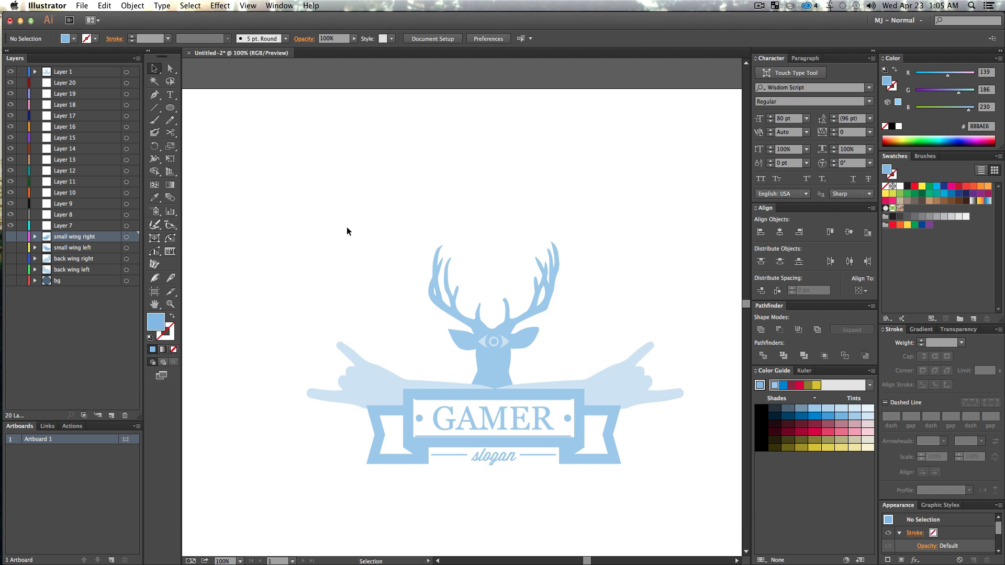
Move the deer head group to Layer 7 and name that layer "dear head"
{"action": "left_click", "coordinate": [495, 370]}
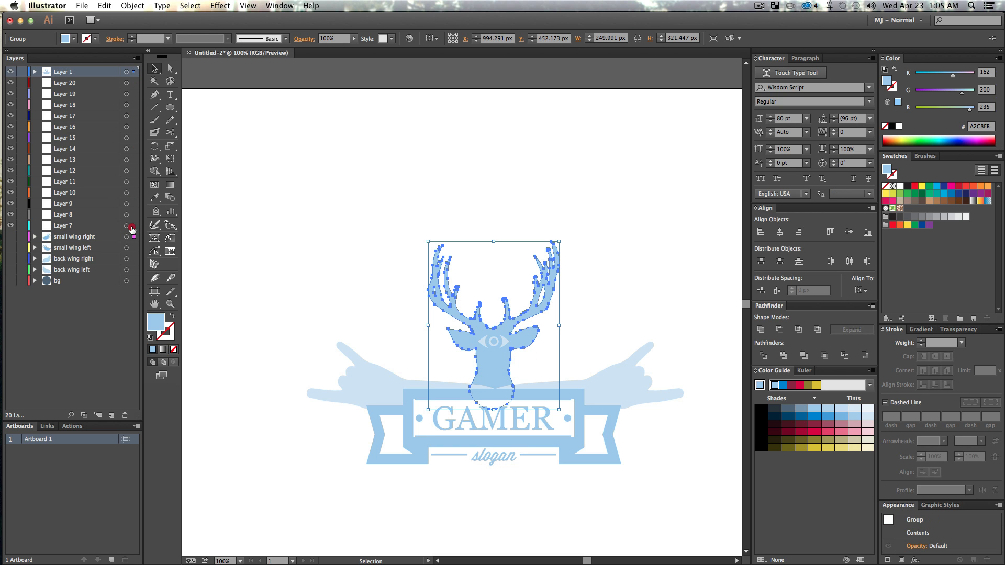
{"action": "left_click_drag", "start_coordinate": [131, 228], "coordinate": [132, 226]}
{"action": "type", "text": "dear head"}
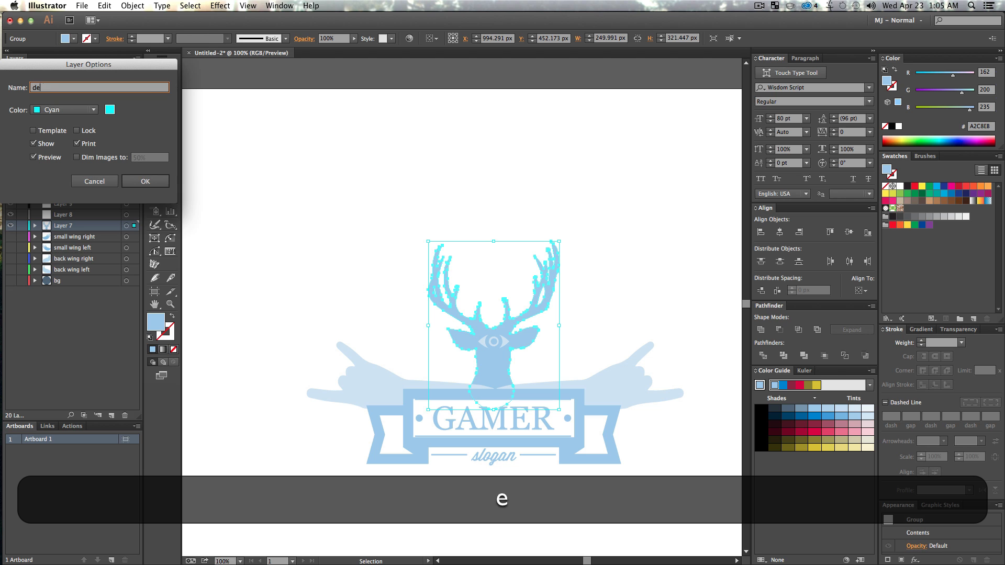
{"action": "key", "text": "Return"}
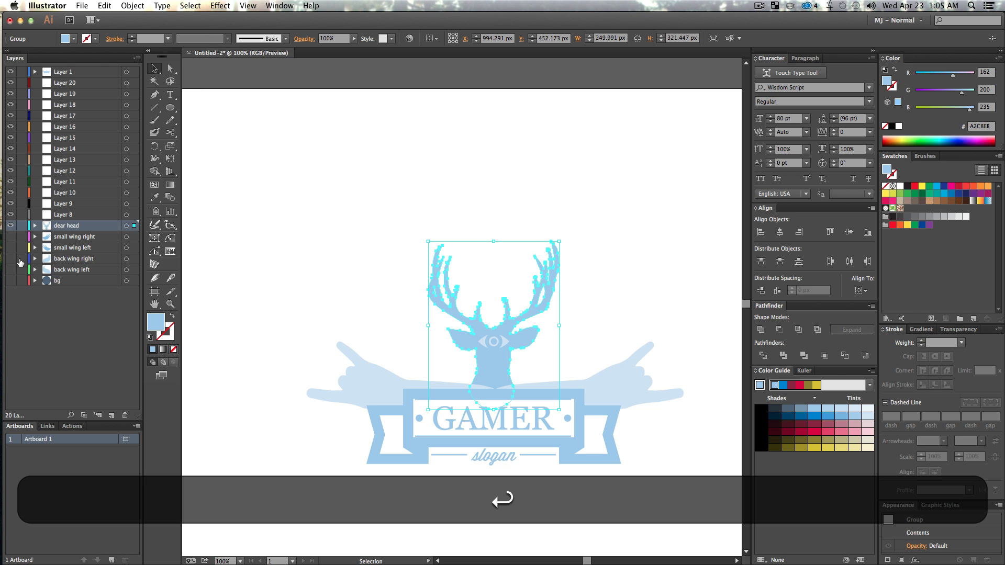
Correct the deer layer's name to "deer head" and hide the layer
{"action": "double_click", "coordinate": [84, 226]}
{"action": "type", "text": "dee"}
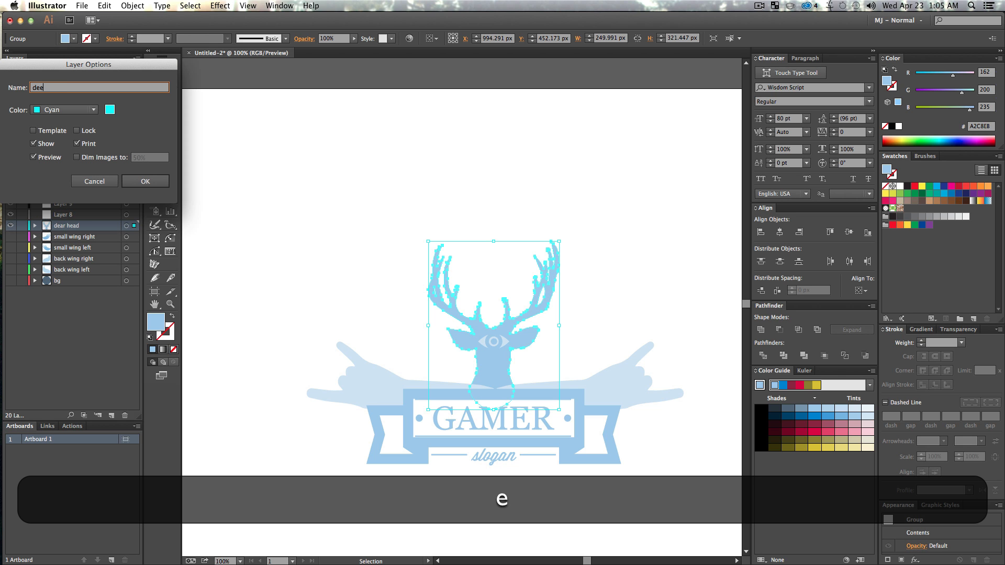
{"action": "type", "text": "r head"}
{"action": "key", "text": "Return"}
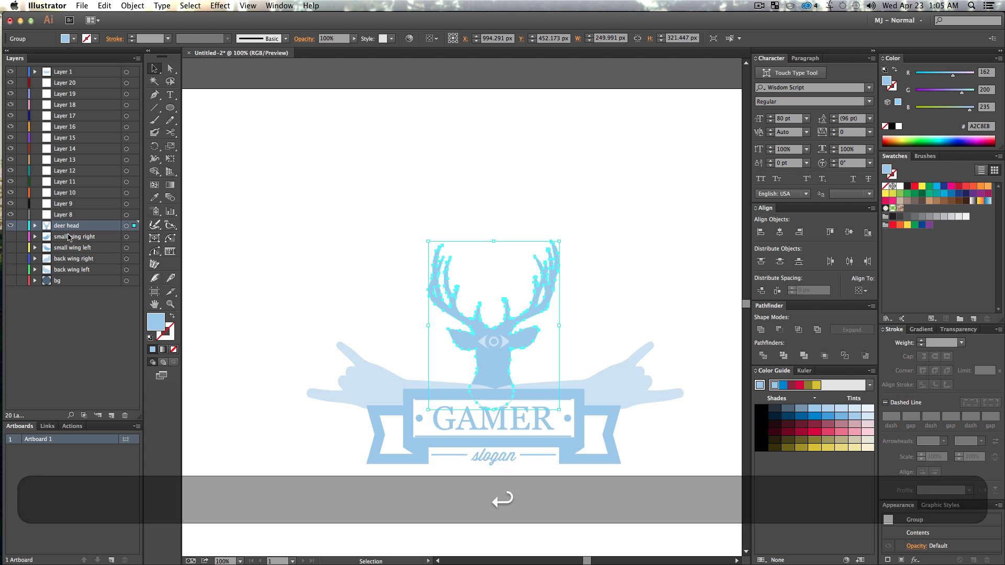
{"action": "left_click", "coordinate": [10, 226]}
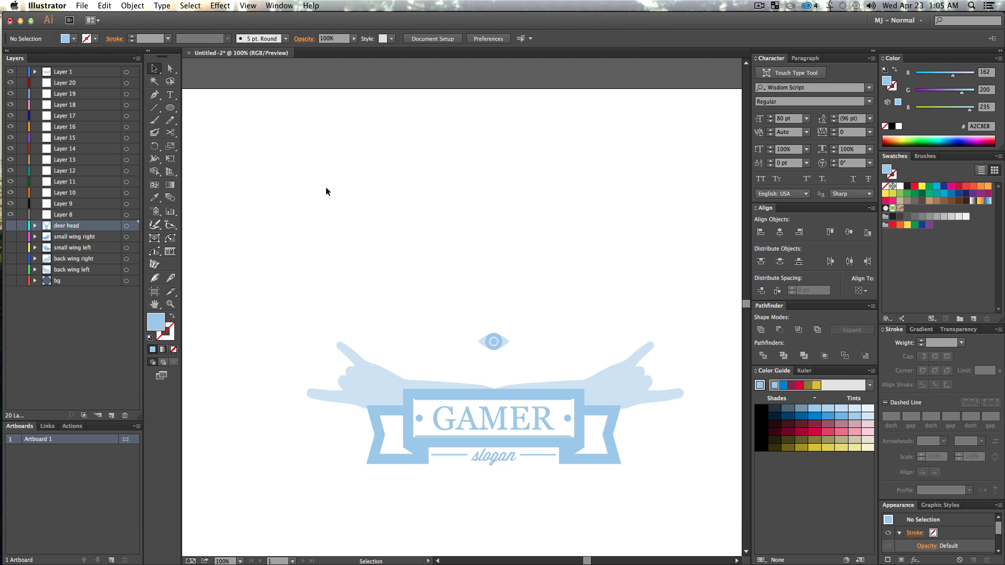
Move the pale eye shape to Layer 8, rename that layer "bg eye" and hide it
{"action": "left_click", "coordinate": [479, 345]}
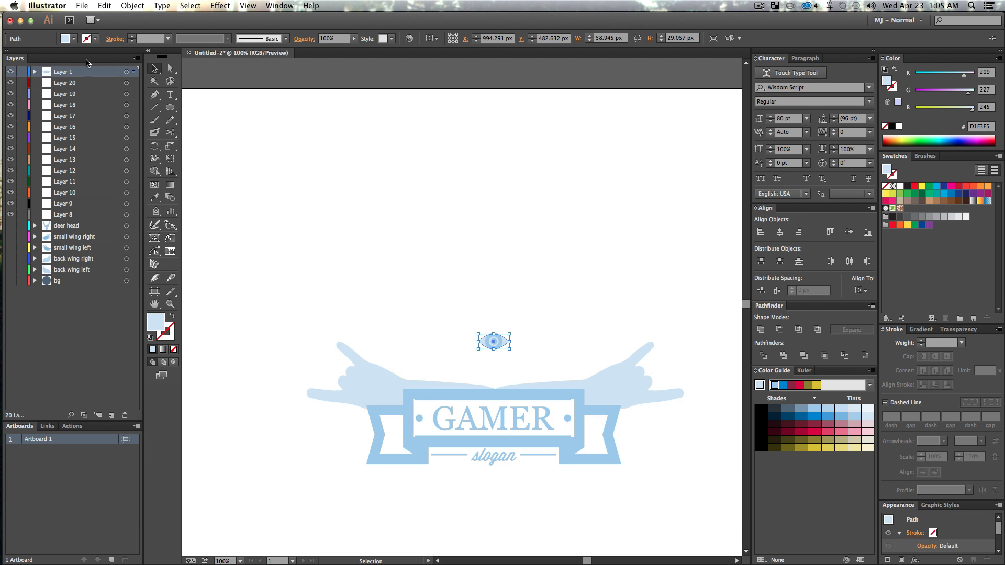
{"action": "left_click_drag", "start_coordinate": [135, 183], "coordinate": [135, 215]}
{"action": "double_click", "coordinate": [60, 216]}
{"action": "type", "text": "b"}
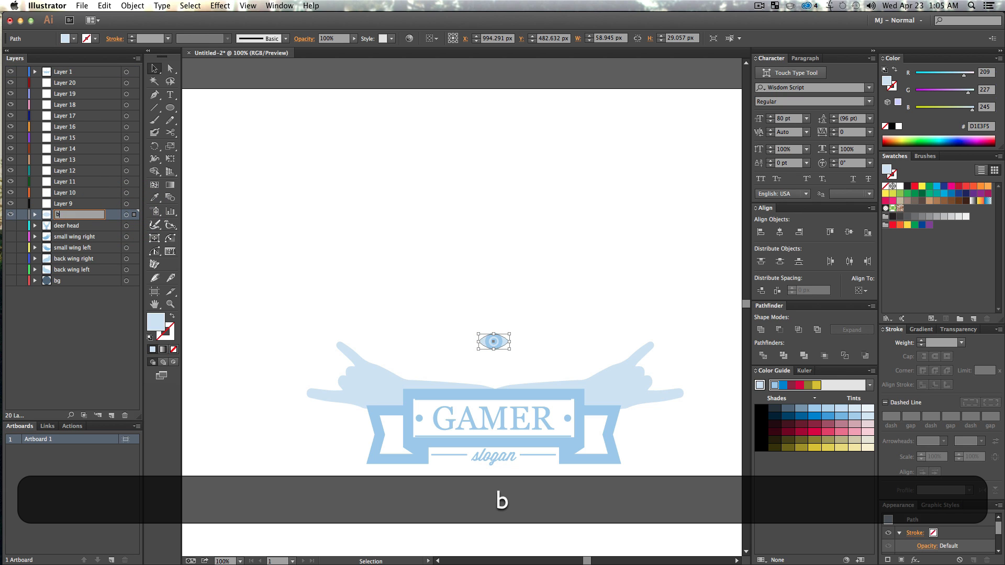
{"action": "type", "text": "g eye"}
{"action": "key", "text": "Return"}
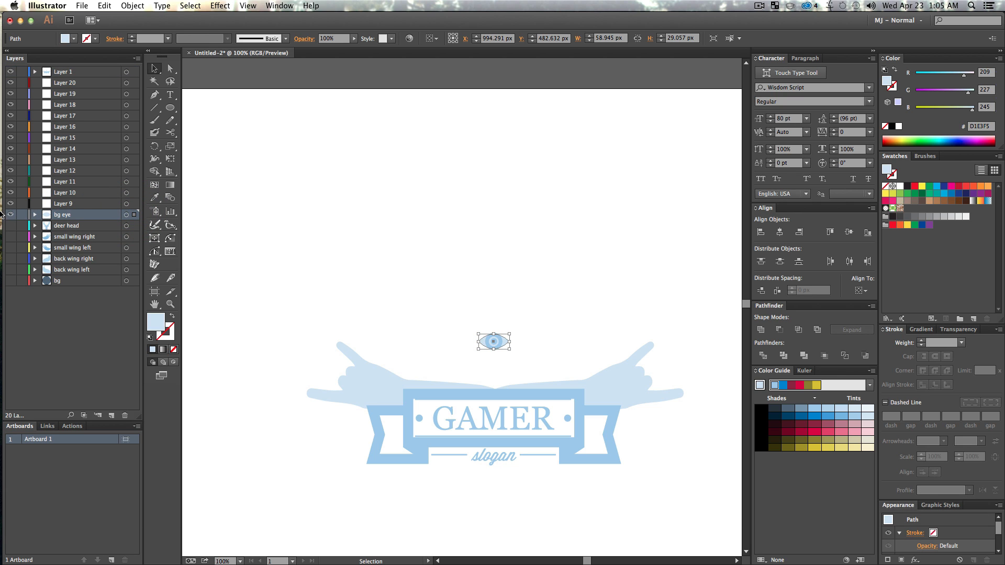
{"action": "left_click", "coordinate": [12, 215]}
{"action": "left_click", "coordinate": [453, 187]}
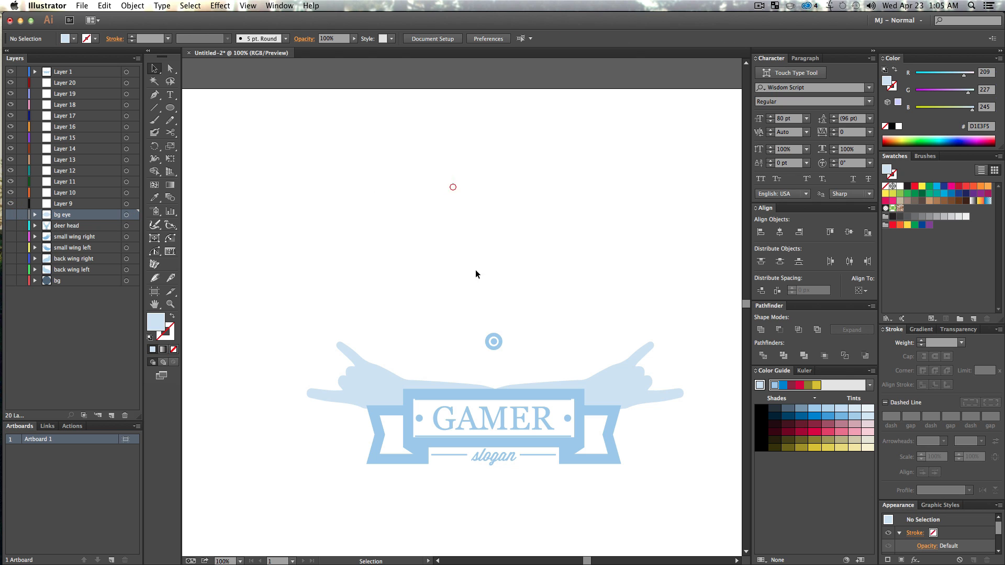
Move the ring around the pupil to Layer 9, rename that layer "pupil accent" and hide it
{"action": "left_click", "coordinate": [501, 341]}
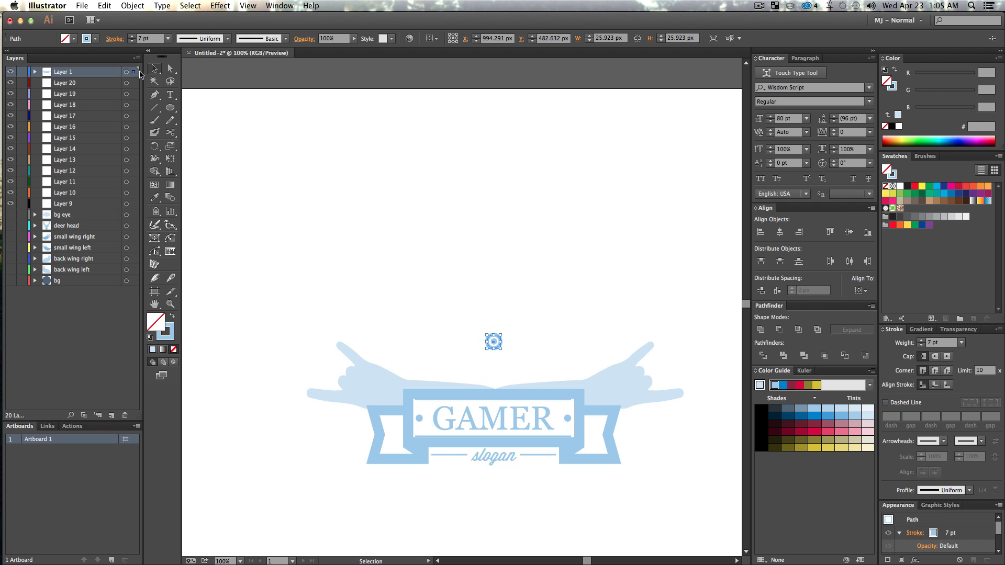
{"action": "left_click_drag", "start_coordinate": [135, 177], "coordinate": [134, 204]}
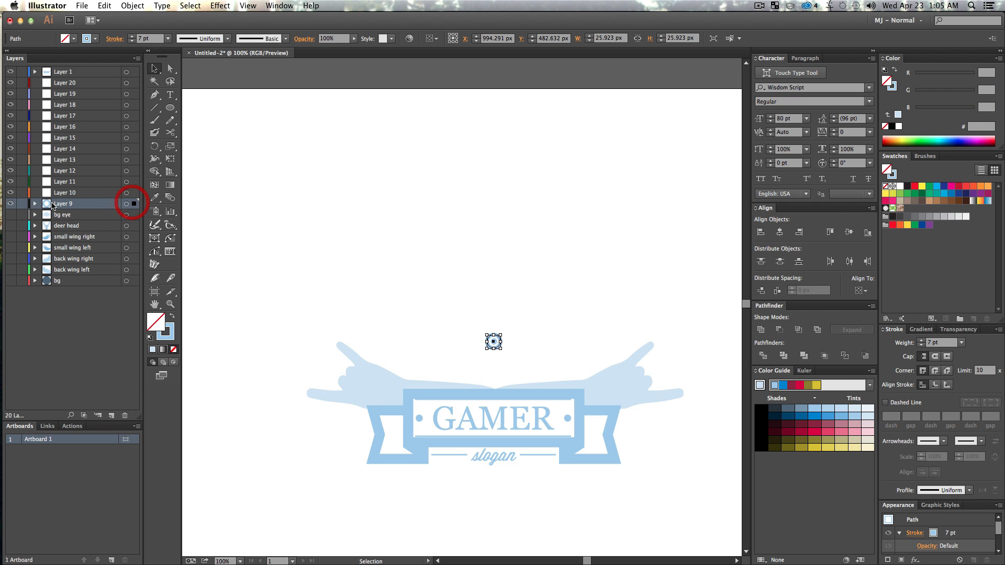
{"action": "double_click", "coordinate": [64, 203]}
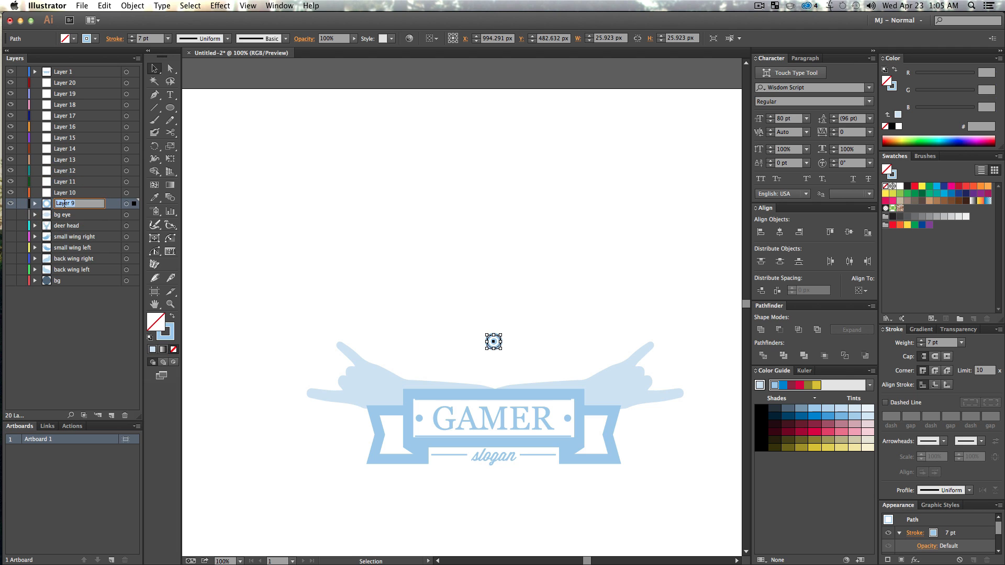
{"action": "type", "text": "pupil accent"}
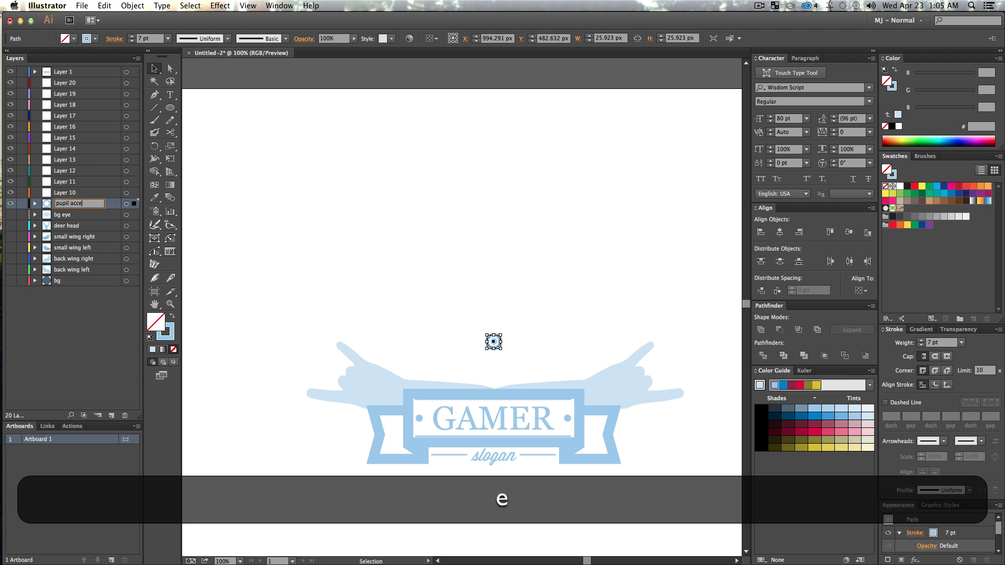
{"action": "key", "text": "Return"}
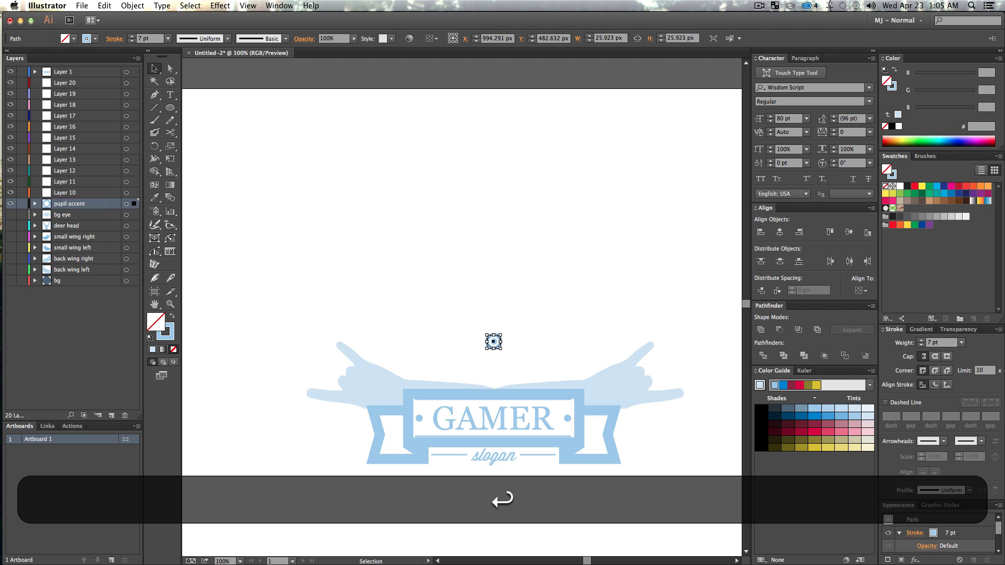
{"action": "left_click", "coordinate": [10, 205]}
Move the small inner eye circle to Layer 10, rename that layer "pupil" and hide it
{"action": "left_click", "coordinate": [494, 342]}
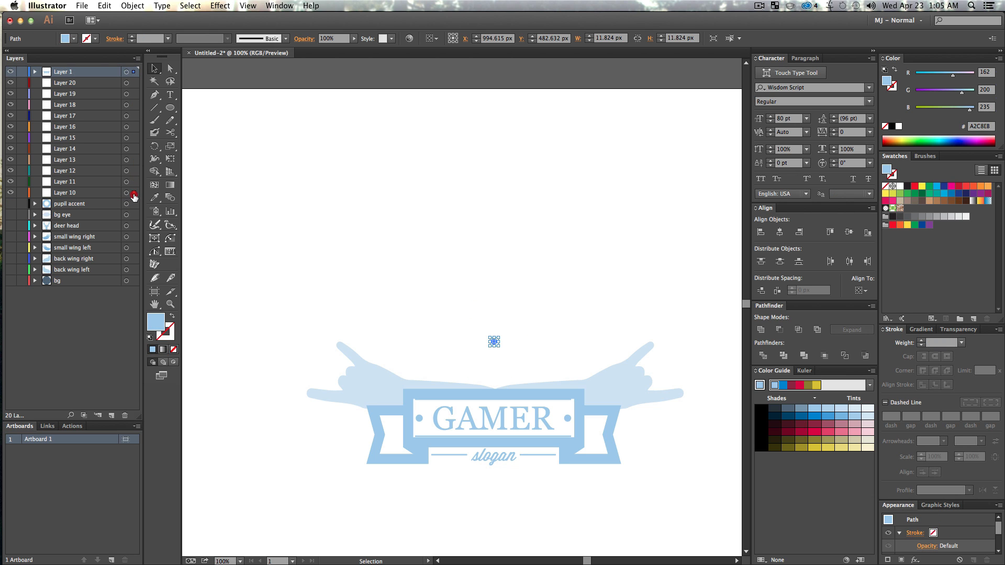
{"action": "left_click_drag", "start_coordinate": [135, 196], "coordinate": [134, 193]}
{"action": "double_click", "coordinate": [73, 193]}
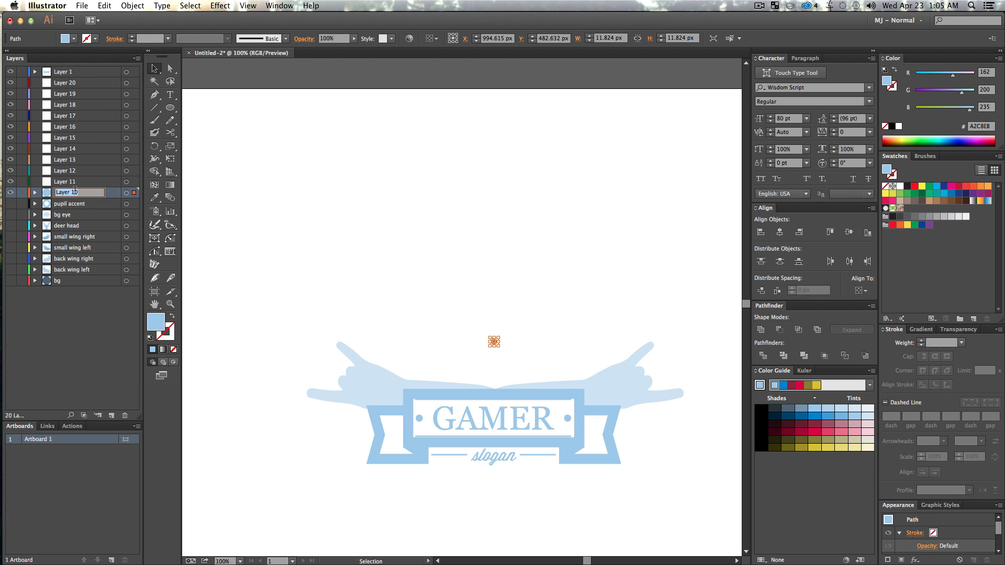
{"action": "type", "text": "pupil"}
{"action": "key", "text": "Return"}
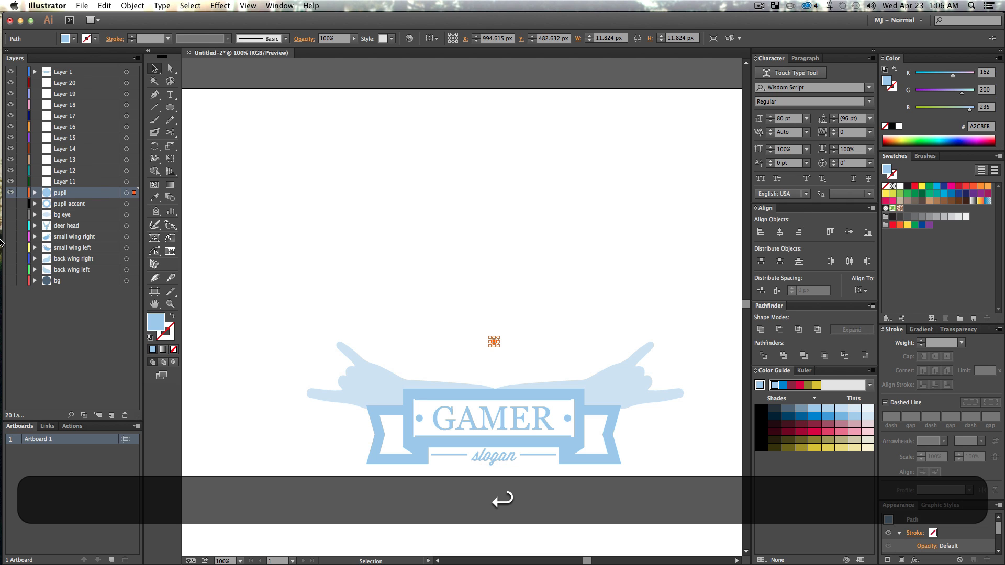
{"action": "left_click", "coordinate": [532, 193]}
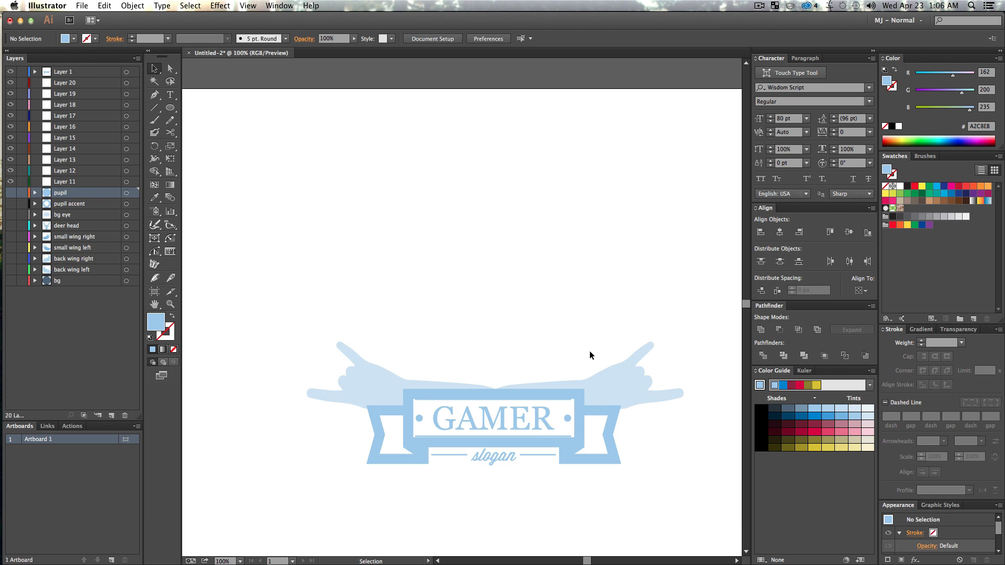
Move the right hand group to Layer 11, rename that layer "right rockstar hand" and hide it
{"action": "left_click", "coordinate": [626, 388]}
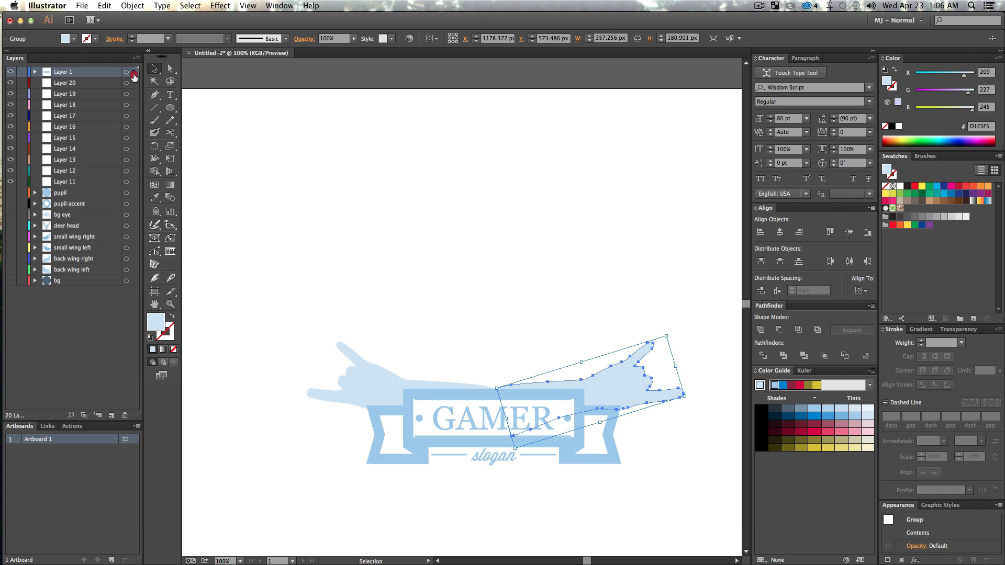
{"action": "left_click_drag", "start_coordinate": [135, 77], "coordinate": [137, 184]}
{"action": "double_click", "coordinate": [59, 181]}
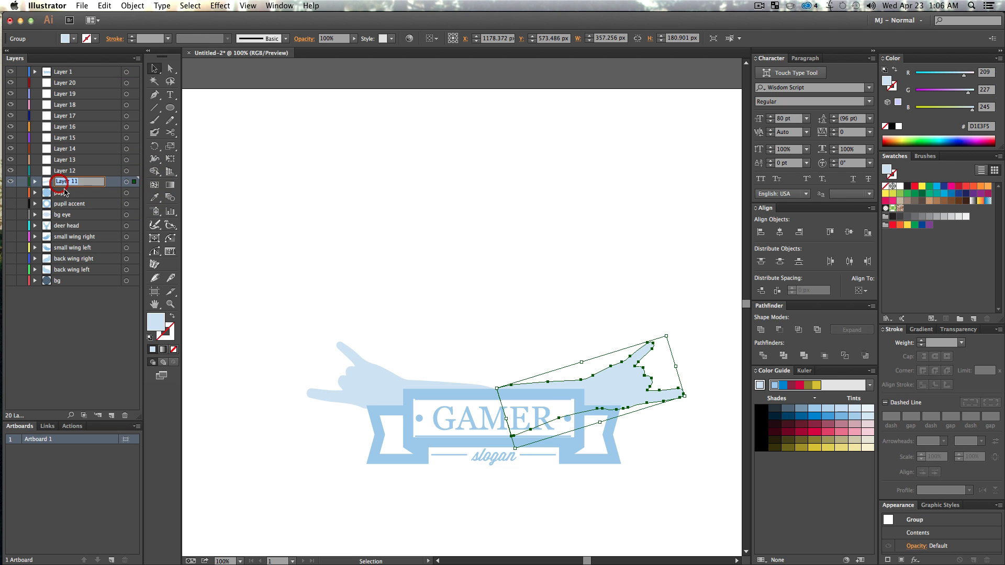
{"action": "type", "text": "right rocks"}
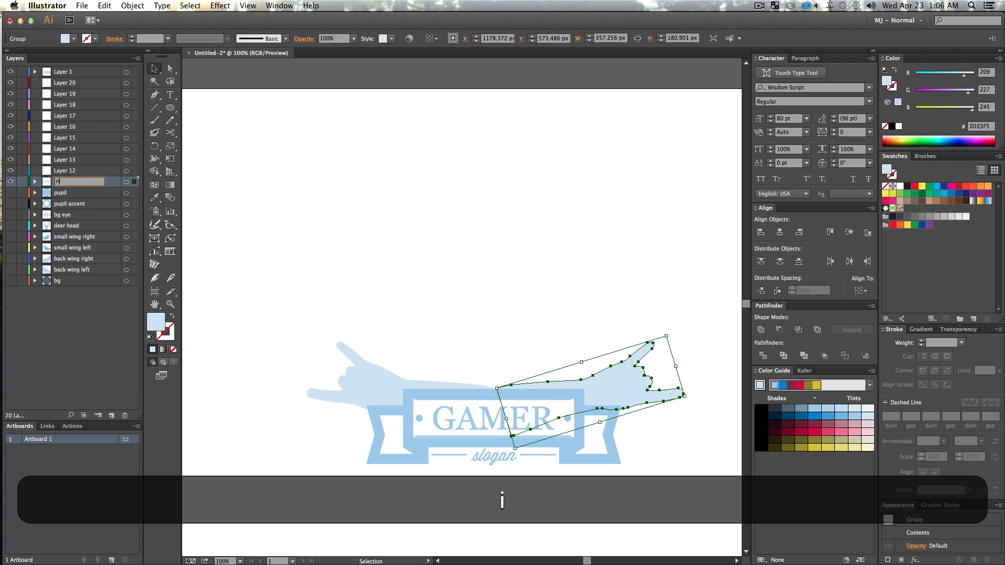
{"action": "type", "text": "tar hand"}
{"action": "key", "text": "Return"}
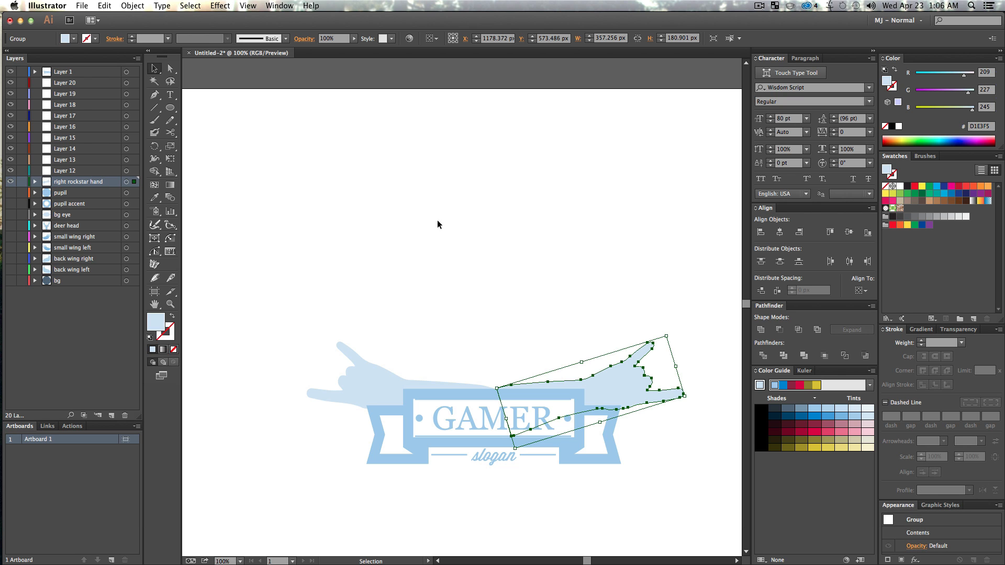
{"action": "left_click", "coordinate": [7, 184]}
{"action": "left_click", "coordinate": [505, 224]}
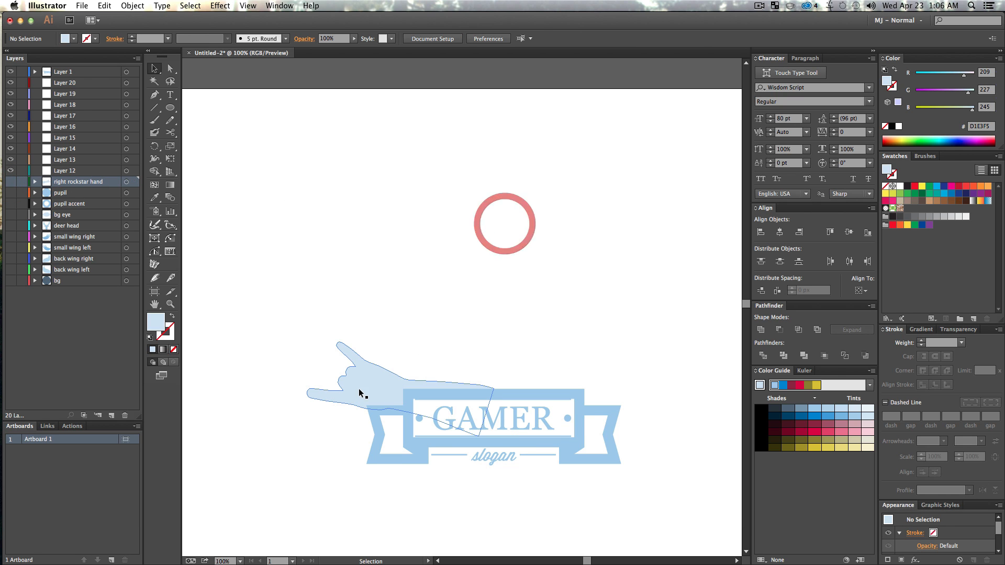
Move the left hand group to Layer 12, rename that layer "left rockstar hand" and hide it
{"action": "left_click", "coordinate": [359, 389]}
{"action": "left_click_drag", "start_coordinate": [134, 73], "coordinate": [134, 172]}
{"action": "double_click", "coordinate": [63, 171]}
{"action": "type", "text": "e"}
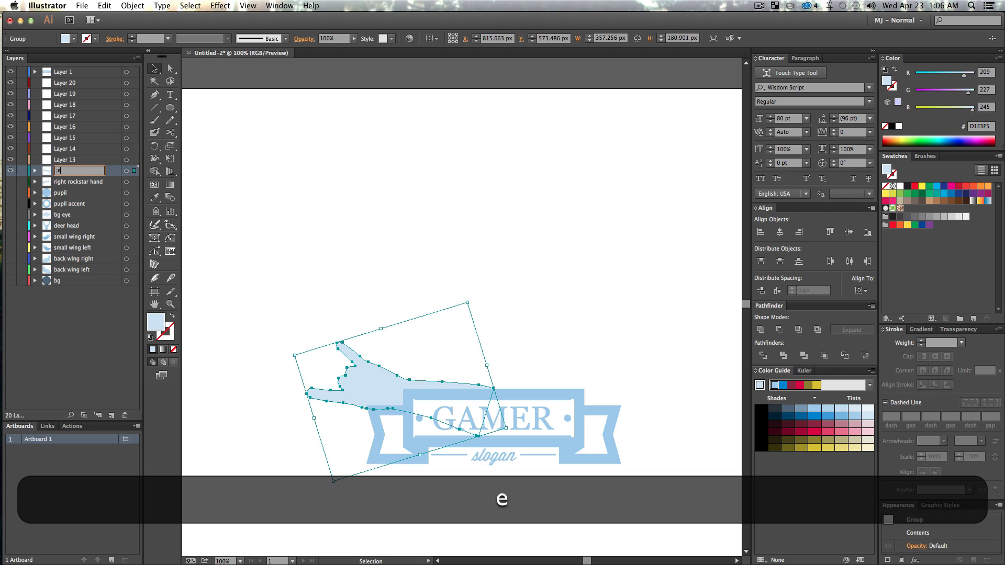
{"action": "key", "text": "BackSpace"}
{"action": "type", "text": "eft rockstar heand"}
{"action": "key", "text": "Return"}
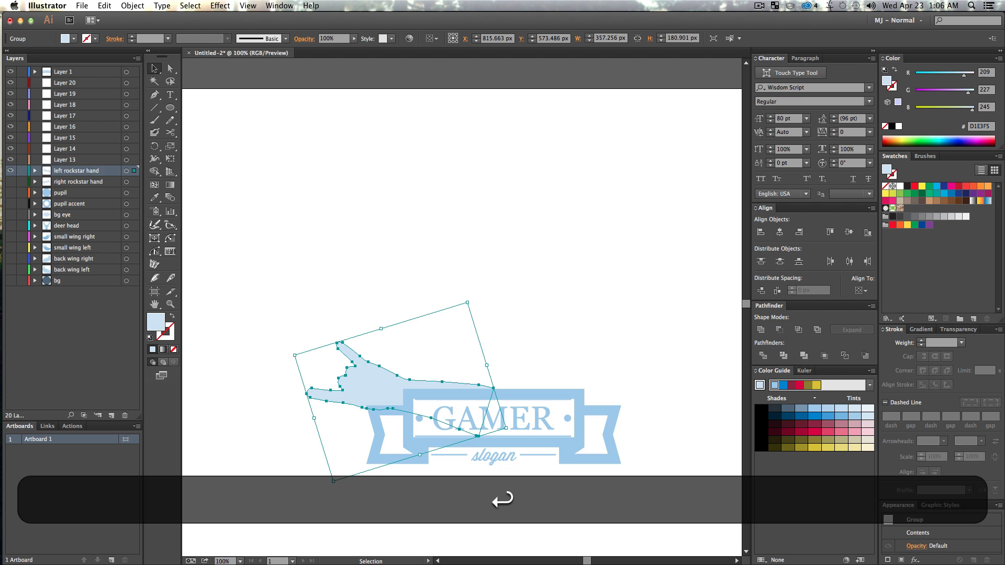
{"action": "left_click", "coordinate": [11, 171]}
{"action": "left_click", "coordinate": [406, 222]}
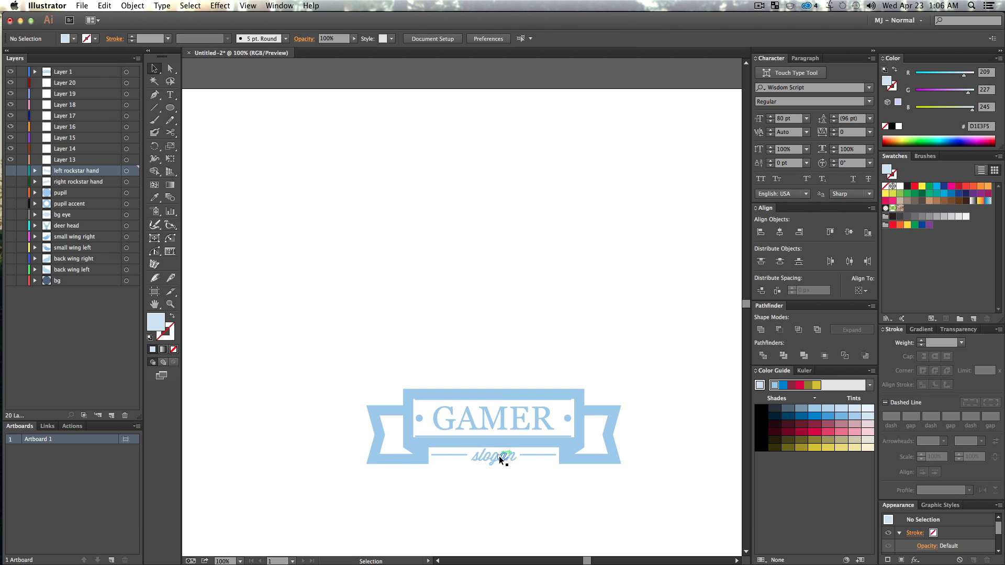
Set the stroke of the ribbon tails and folds on both sides of the GAMER banner to 7 pt
{"action": "left_click", "coordinate": [395, 461]}
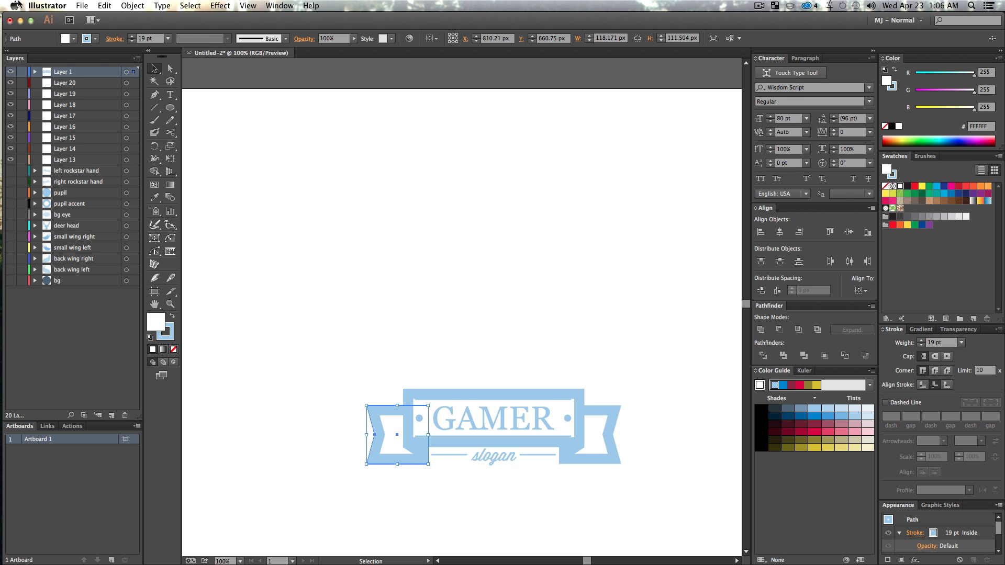
{"action": "left_click", "coordinate": [508, 213]}
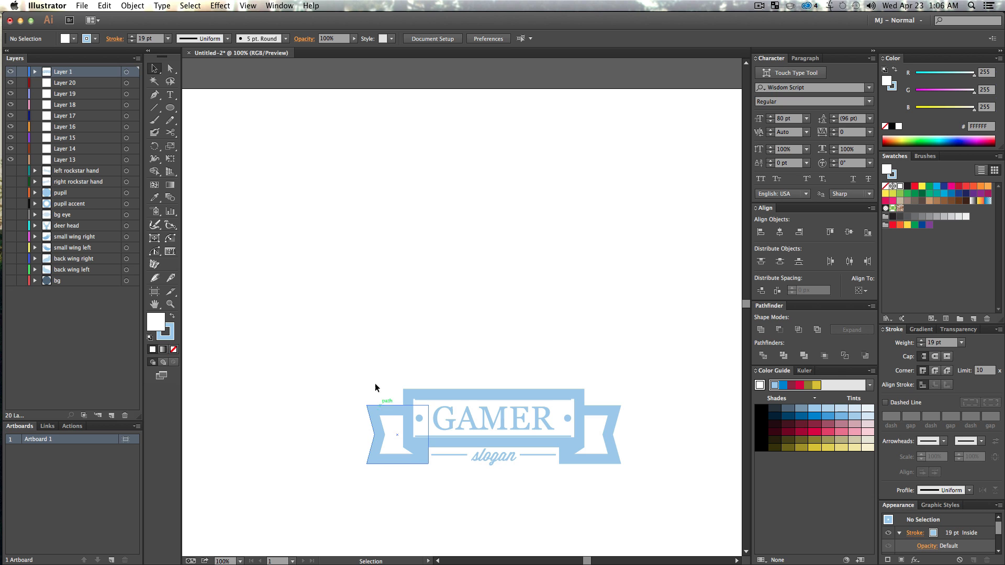
{"action": "left_click_drag", "start_coordinate": [366, 376], "coordinate": [409, 464]}
{"action": "left_click_drag", "start_coordinate": [667, 483], "coordinate": [575, 386]}
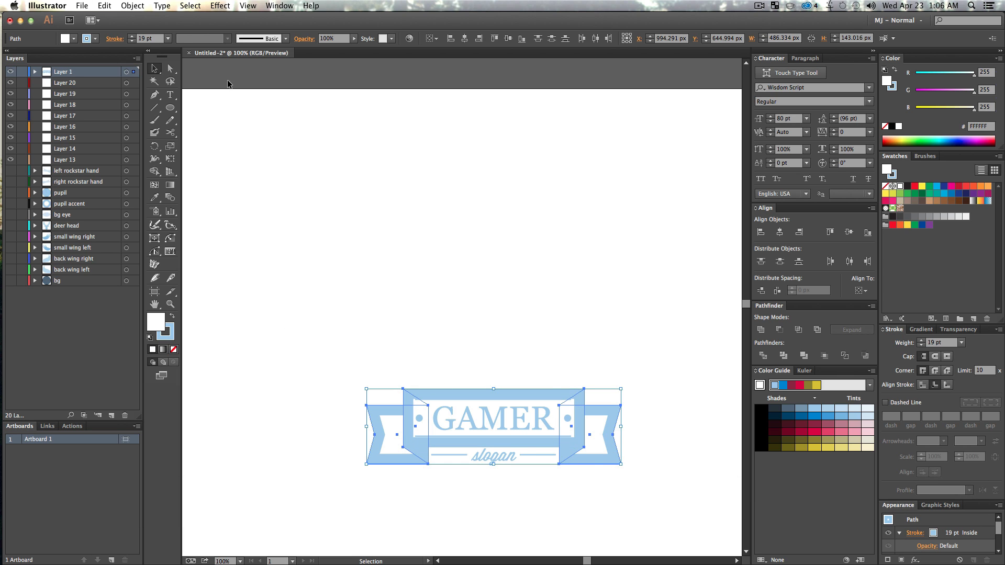
{"action": "left_click", "coordinate": [132, 41]}
{"action": "left_click_drag", "start_coordinate": [132, 41], "coordinate": [132, 41]}
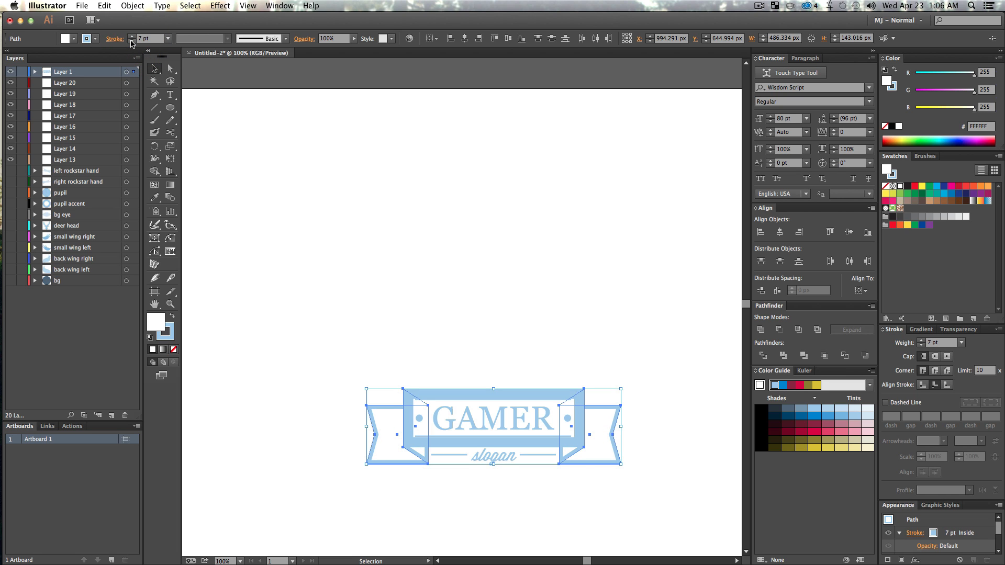
{"action": "left_click", "coordinate": [534, 287]}
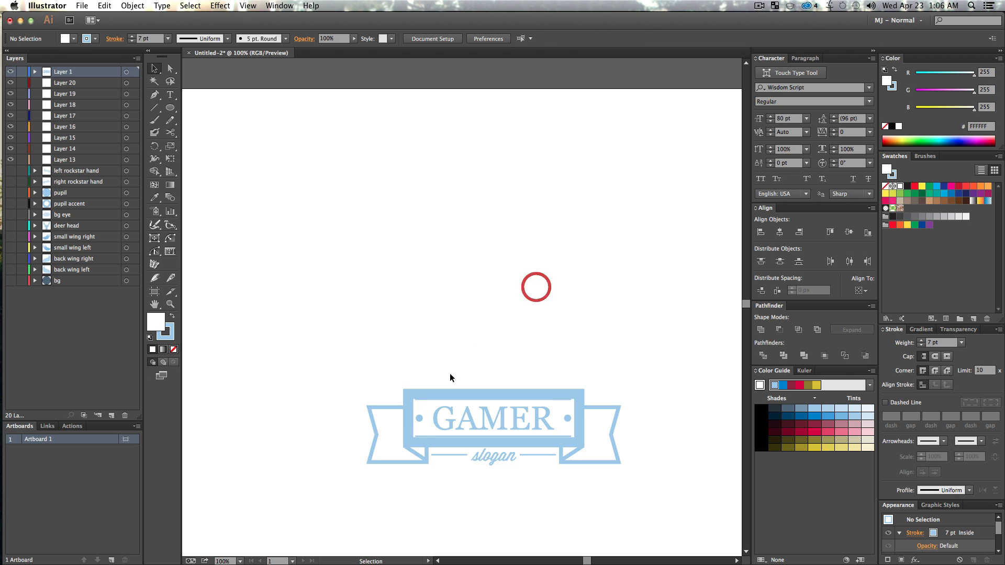
Set the stroke of the central GAMER banner rectangle to 7 pt
{"action": "left_click", "coordinate": [451, 392]}
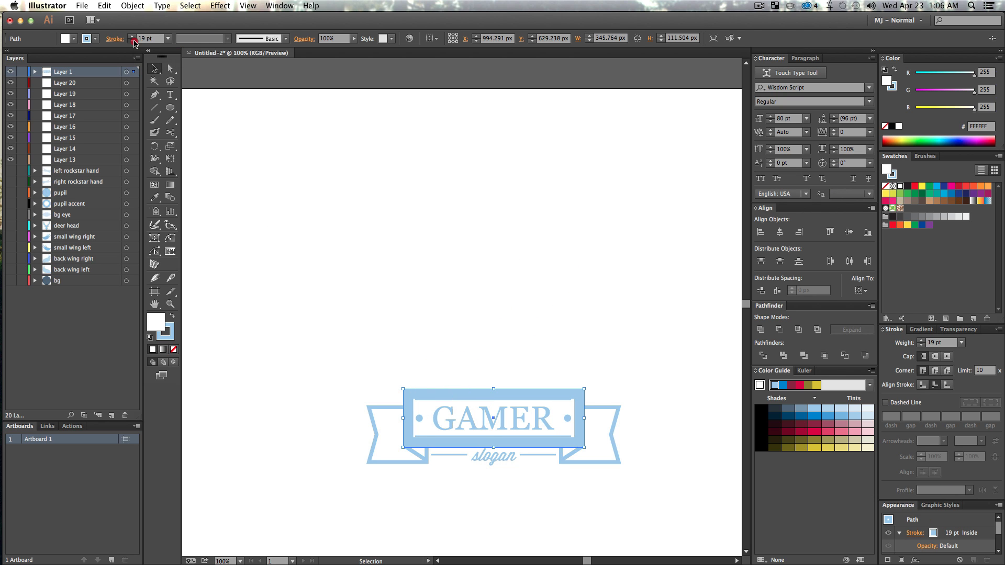
{"action": "left_click_drag", "start_coordinate": [132, 42], "coordinate": [134, 42]}
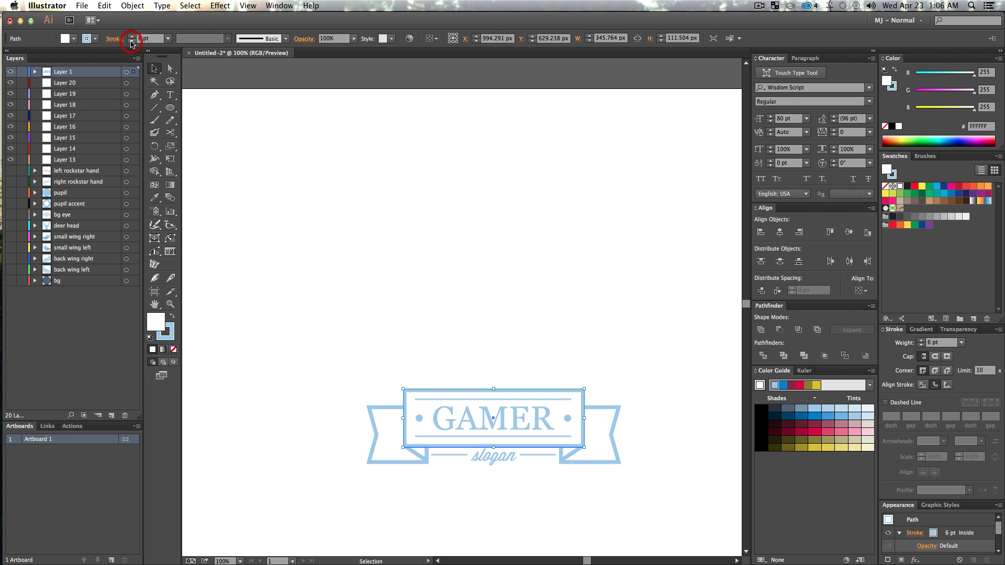
{"action": "left_click", "coordinate": [408, 119]}
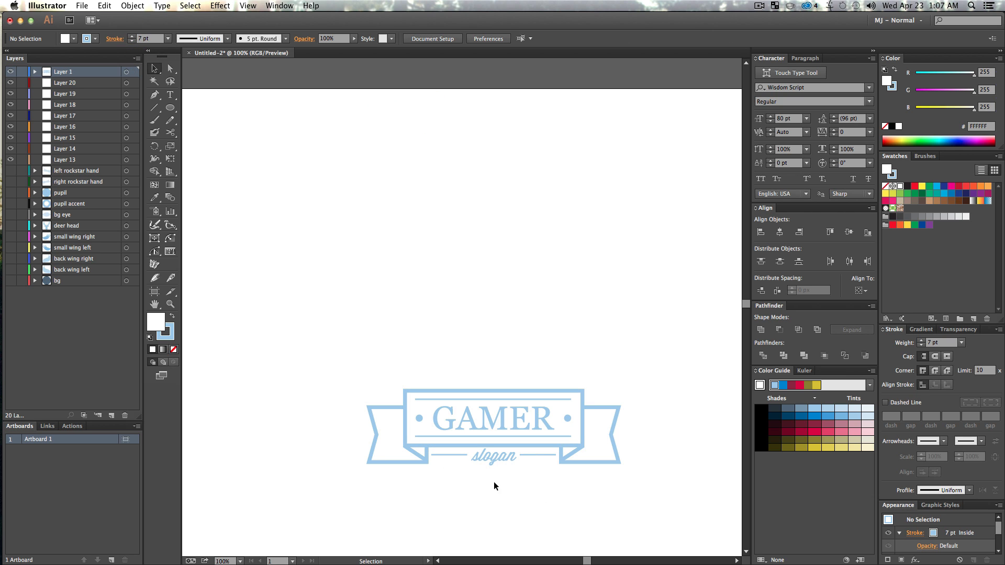
Move the slogan text and its side lines to Layer 13, rename that layer "slogan" and hide it
{"action": "left_click", "coordinate": [450, 454]}
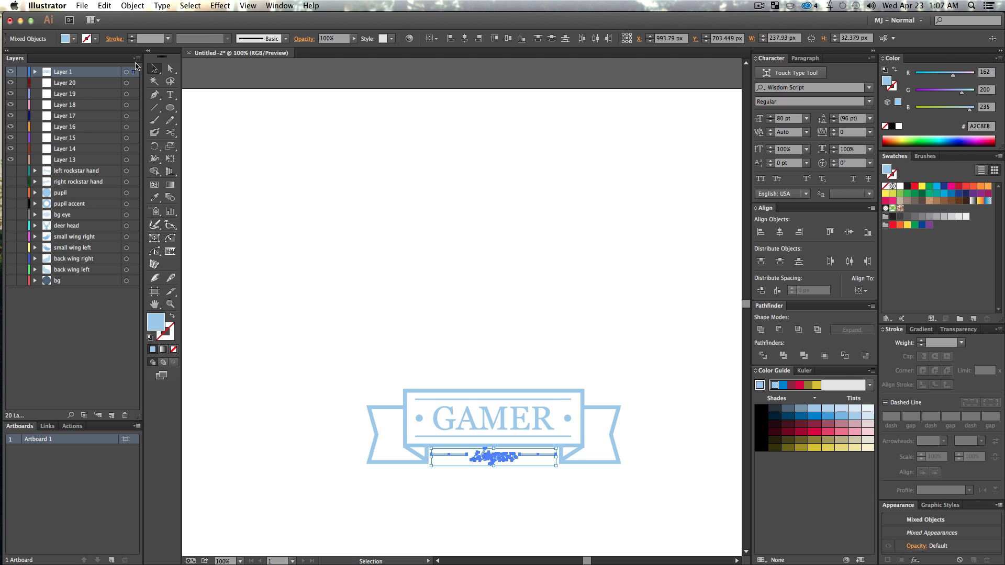
{"action": "left_click_drag", "start_coordinate": [134, 72], "coordinate": [134, 159]}
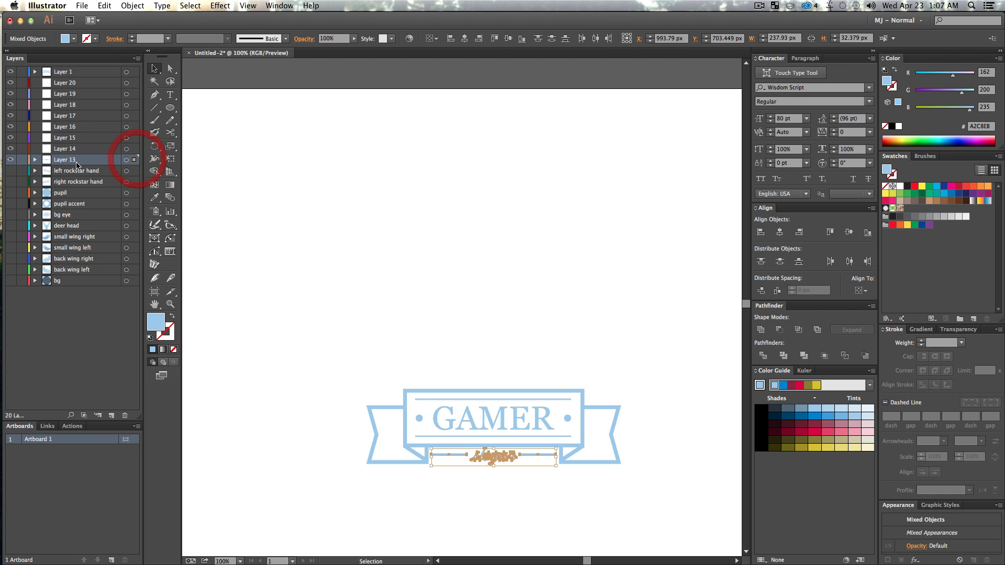
{"action": "double_click", "coordinate": [68, 160]}
{"action": "type", "text": "slogan"}
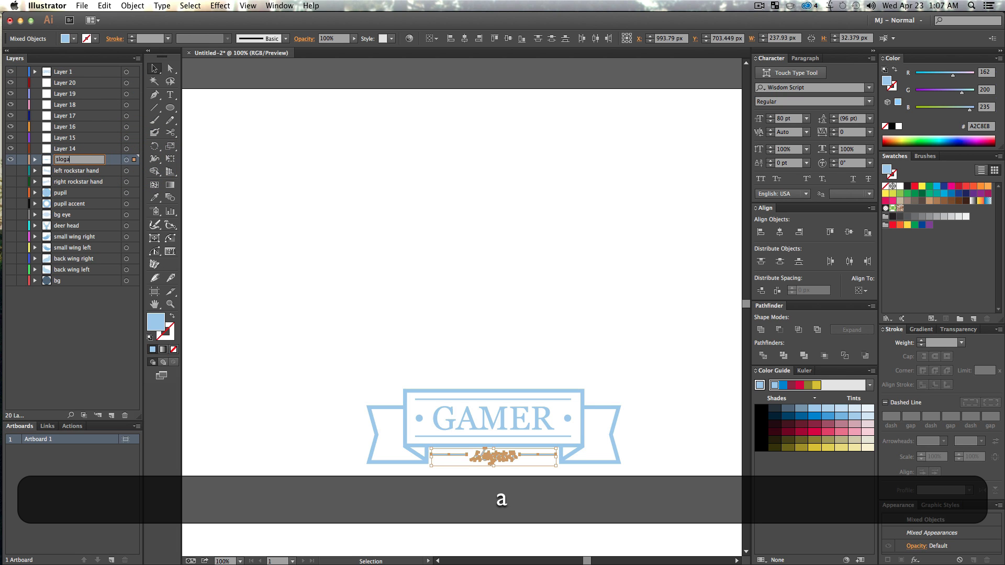
{"action": "key", "text": "Return"}
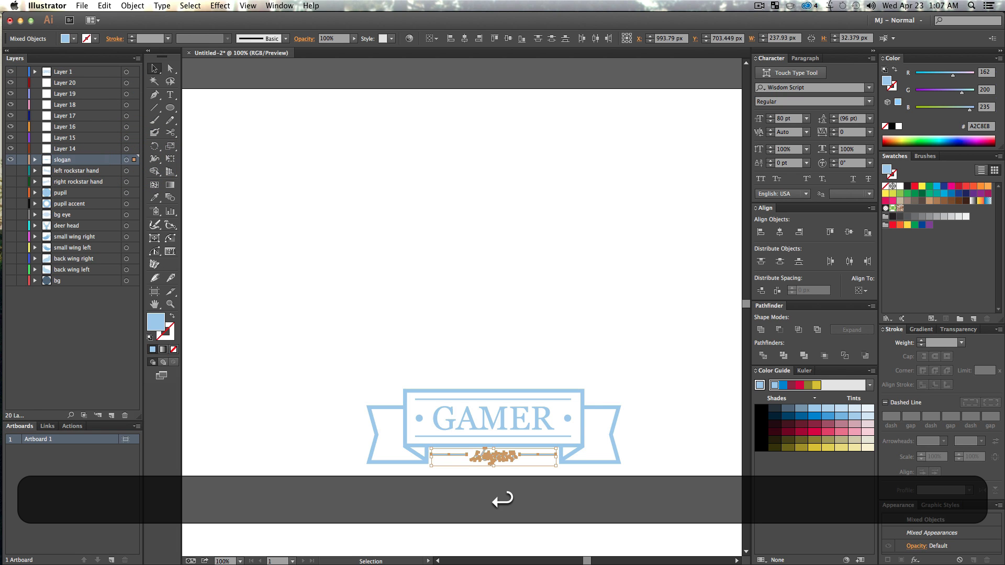
{"action": "left_click", "coordinate": [12, 159]}
{"action": "left_click", "coordinate": [741, 212]}
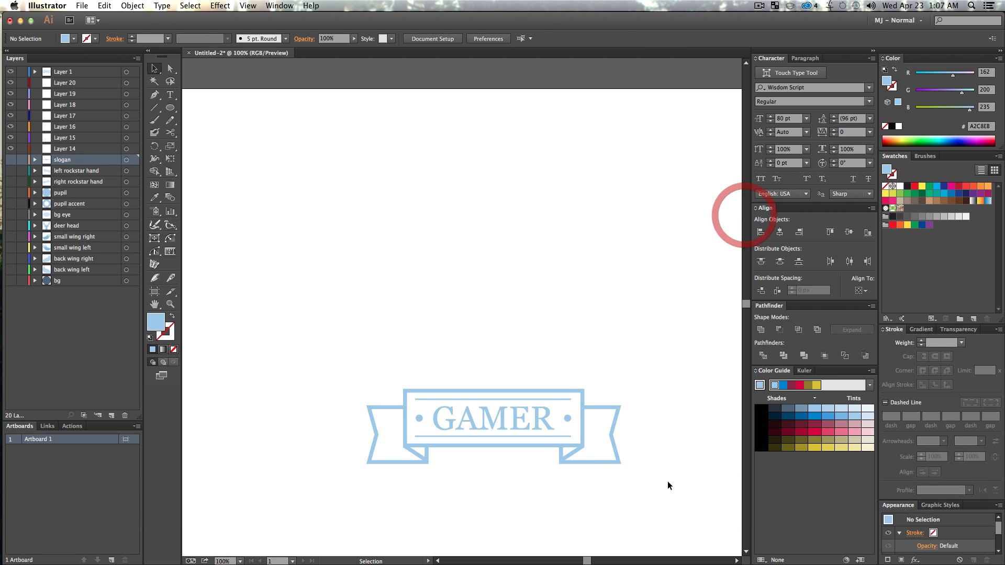
Move the right ribbon tail of the GAMER banner to Layer 14, rename that layer "right flag banner" and hide it
{"action": "left_click", "coordinate": [595, 457]}
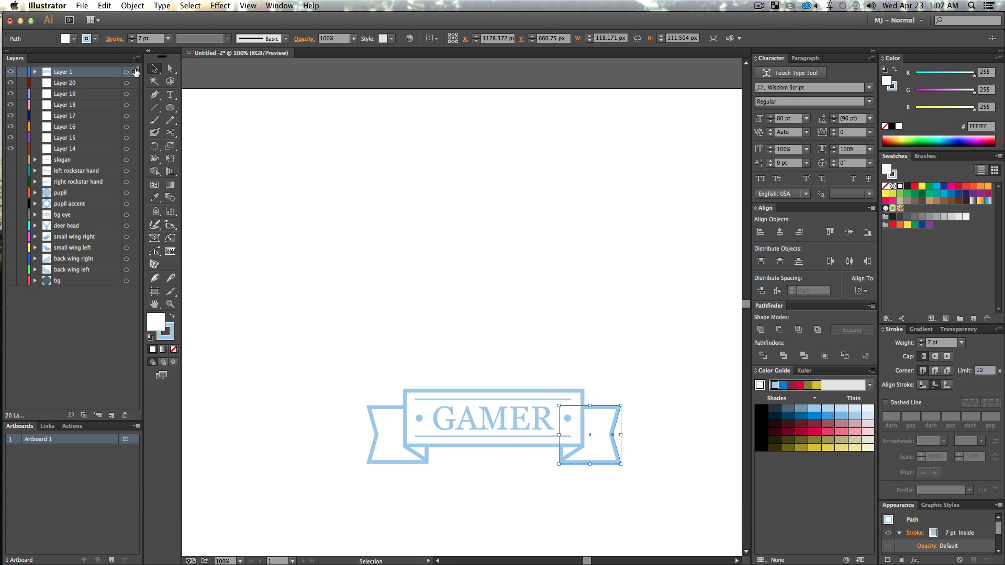
{"action": "left_click_drag", "start_coordinate": [140, 150], "coordinate": [141, 150]}
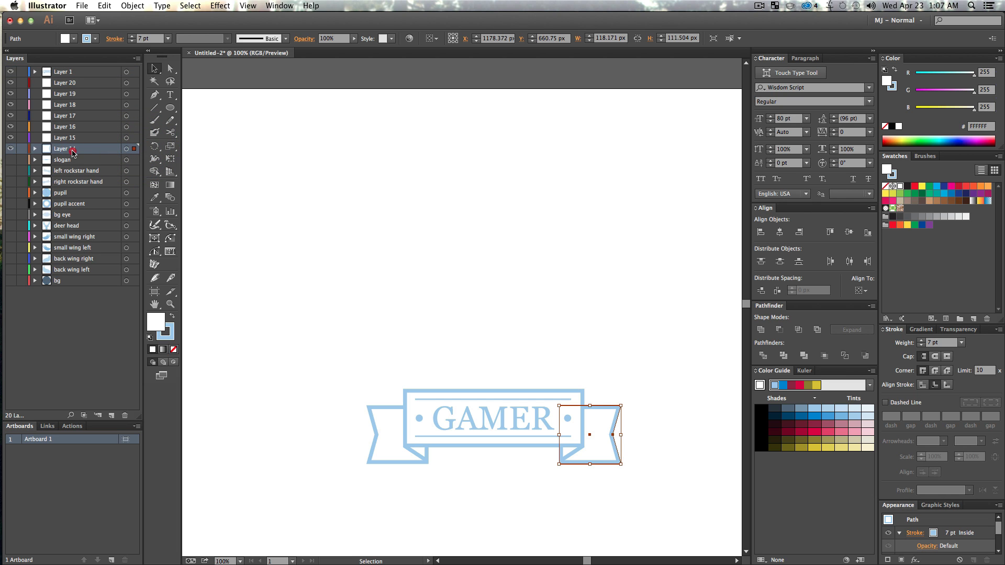
{"action": "double_click", "coordinate": [64, 149]}
{"action": "type", "text": "right back n"}
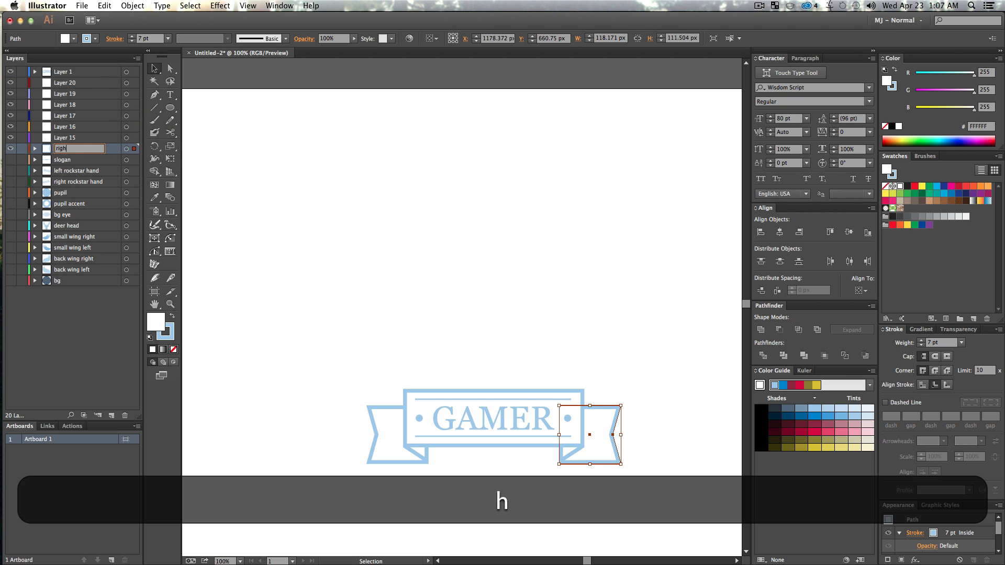
{"action": "key", "text": "BackSpace"}
{"action": "key", "text": "BackSpace"}
{"action": "key", "text": "BackSpace"}
{"action": "type", "text": "flag banner"}
{"action": "key", "text": "Return"}
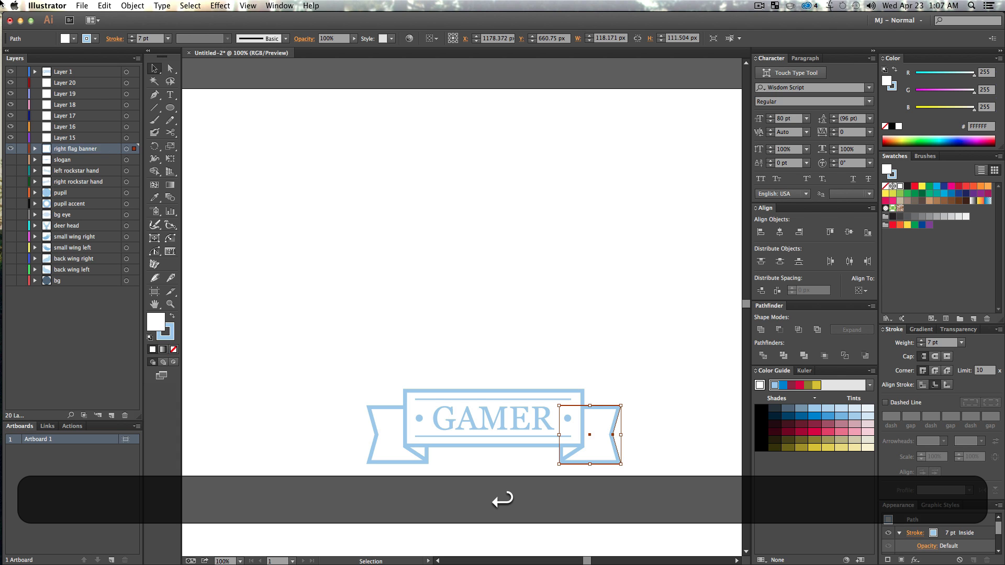
{"action": "left_click", "coordinate": [11, 149]}
{"action": "left_click", "coordinate": [325, 174]}
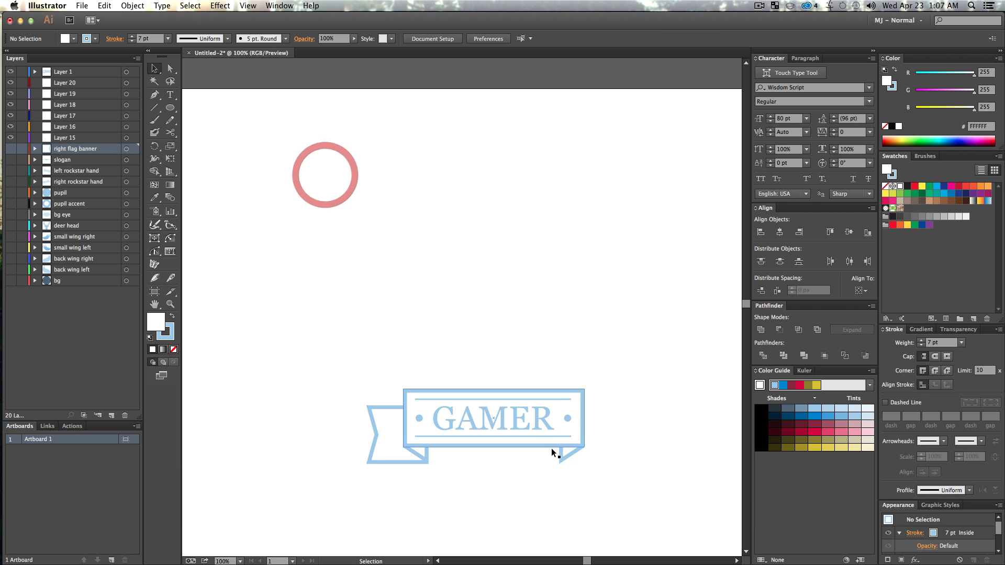
Move the right ribbon fold under the banner to Layer 15, rename that layer "right mid banner" and hide it
{"action": "left_click", "coordinate": [563, 456]}
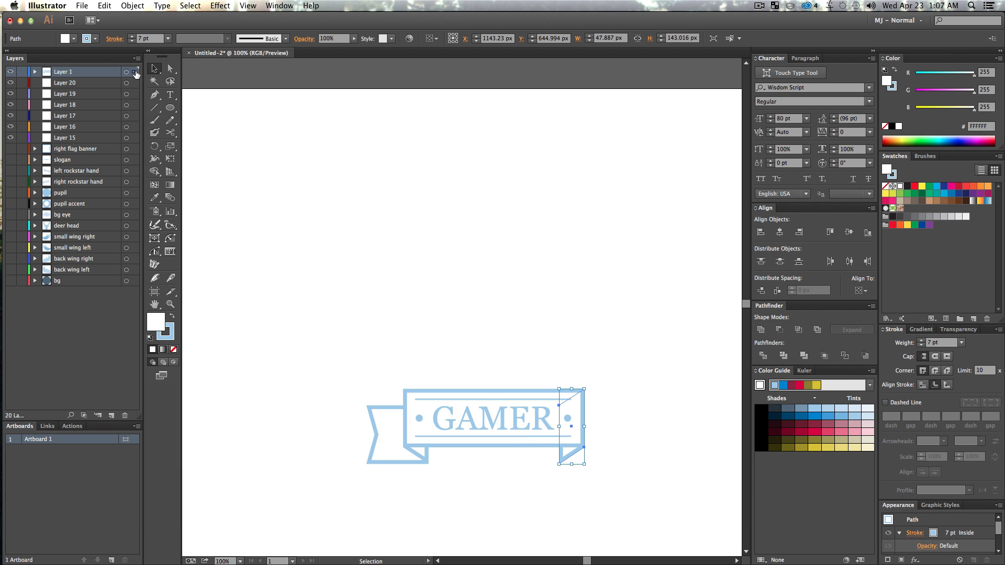
{"action": "left_click_drag", "start_coordinate": [135, 74], "coordinate": [132, 139]}
{"action": "double_click", "coordinate": [73, 137]}
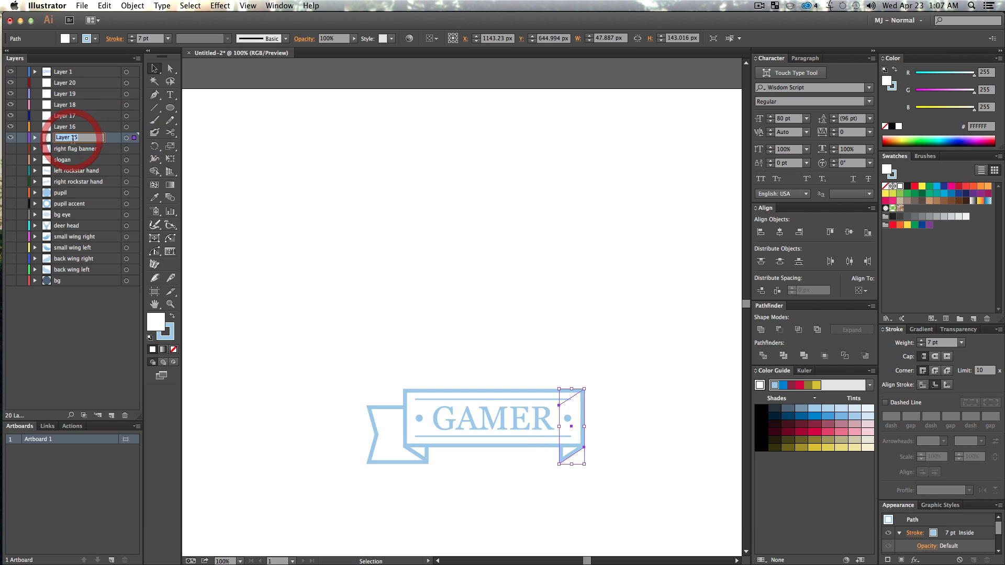
{"action": "type", "text": "right mi"}
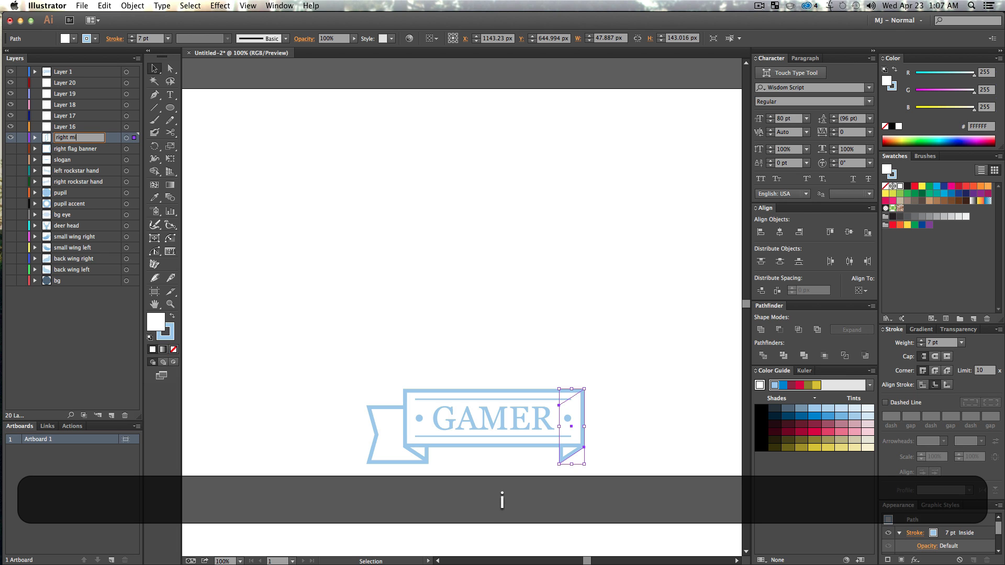
{"action": "type", "text": "d banner"}
{"action": "key", "text": "Return"}
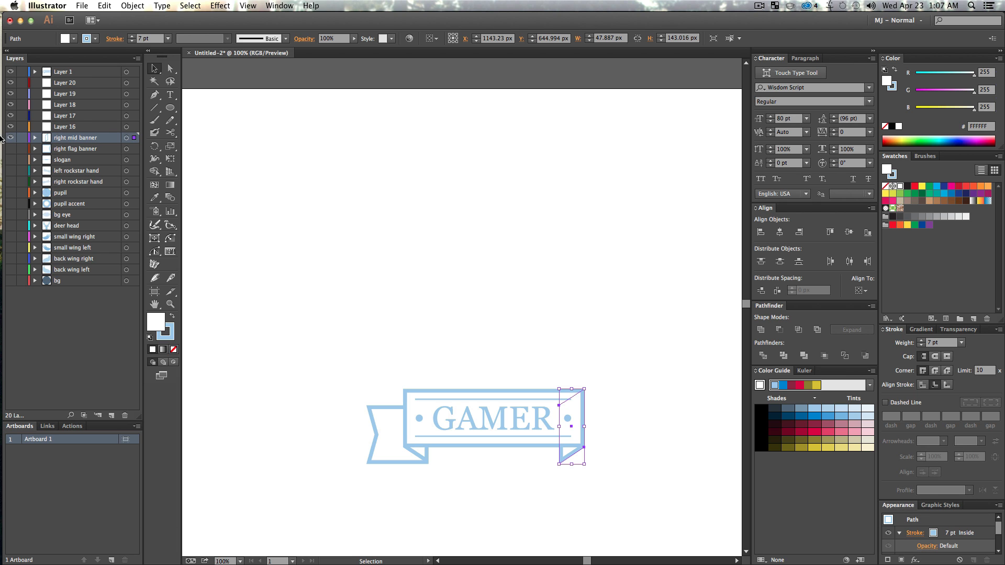
{"action": "left_click", "coordinate": [298, 222]}
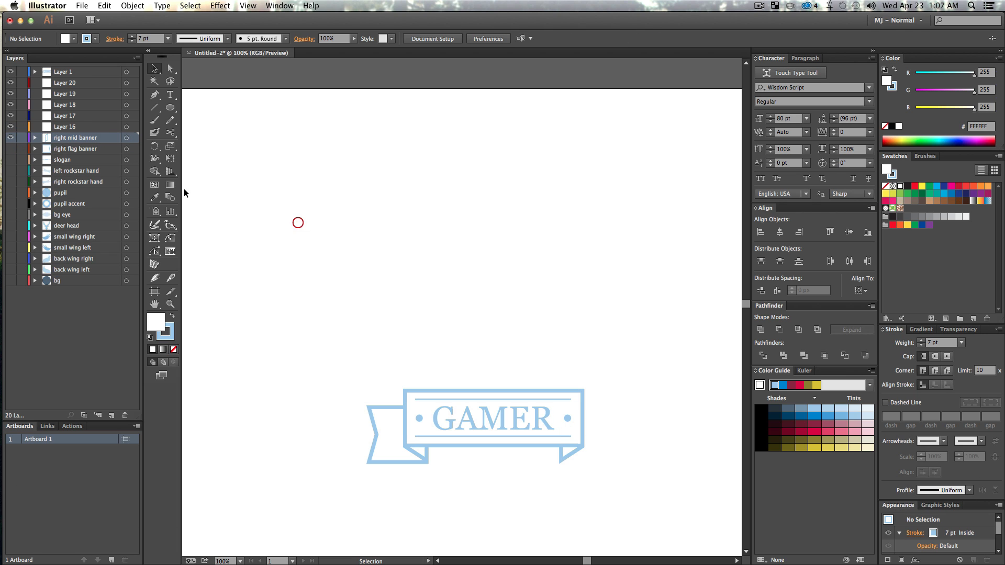
{"action": "left_click", "coordinate": [10, 138]}
{"action": "left_click", "coordinate": [396, 222]}
Move the left ribbon tail of the banner to Layer 16, rename that layer "left flag banner" and hide it
{"action": "left_click", "coordinate": [388, 456]}
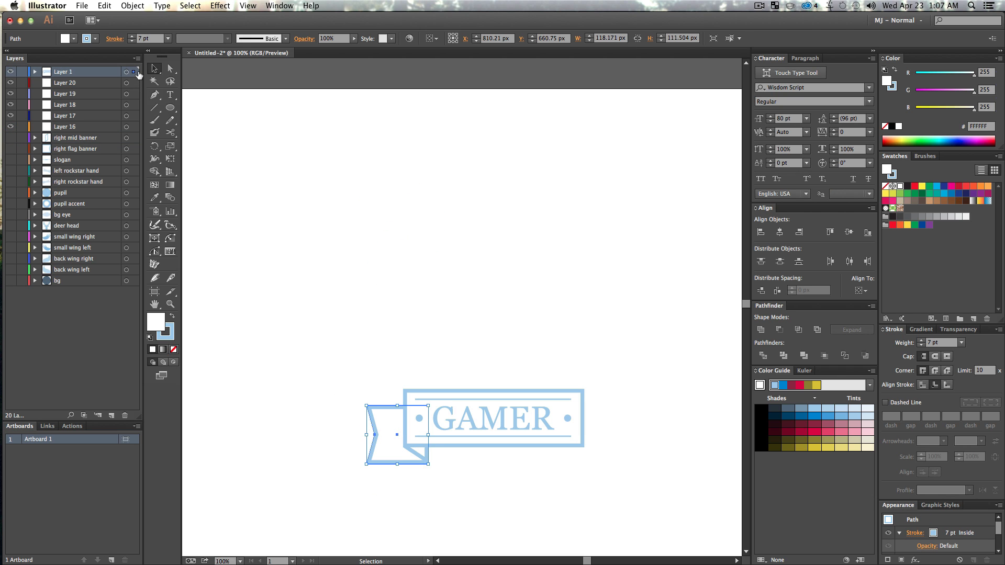
{"action": "left_click_drag", "start_coordinate": [133, 71], "coordinate": [133, 126]}
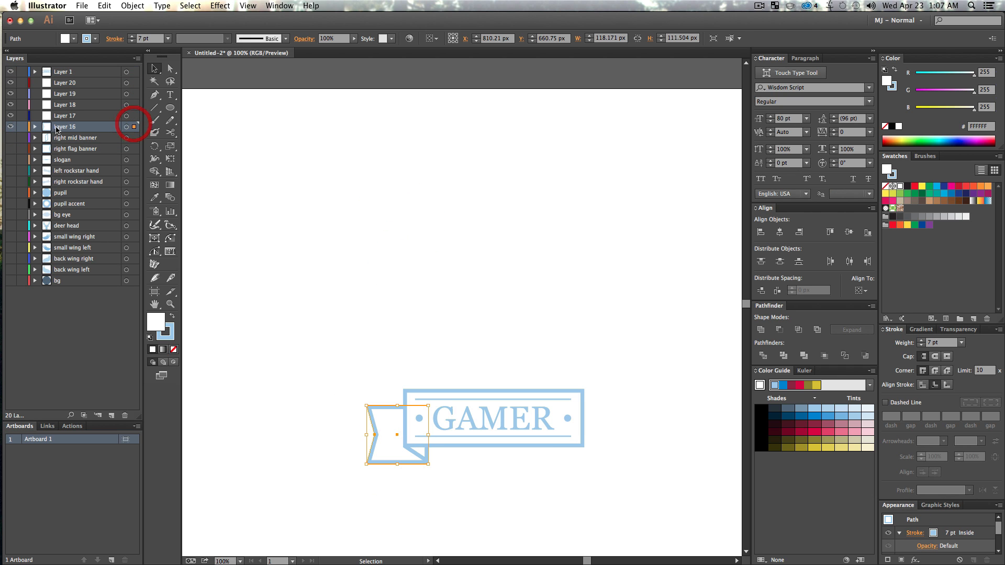
{"action": "double_click", "coordinate": [68, 127]}
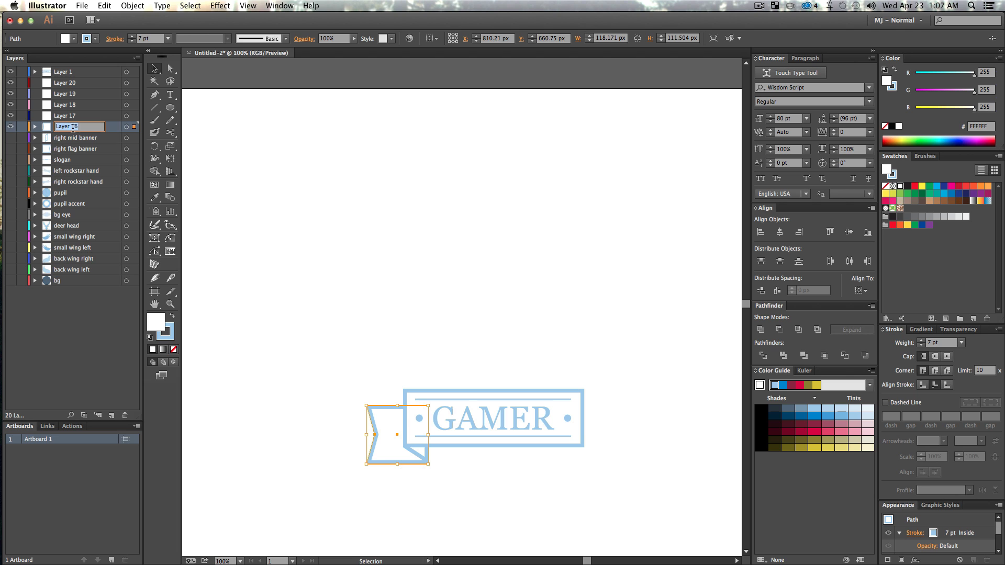
{"action": "type", "text": "left flag banner"}
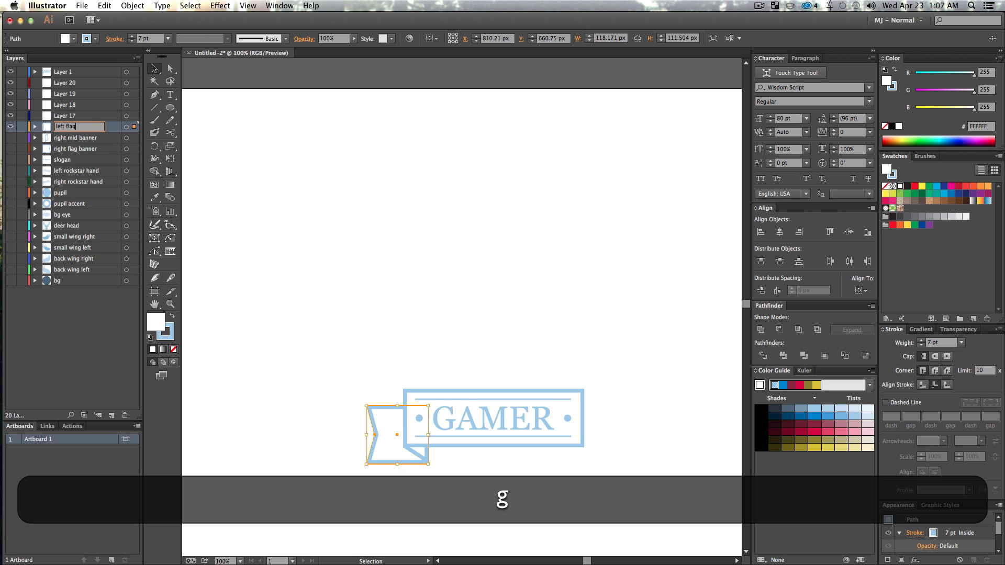
{"action": "key", "text": "Return"}
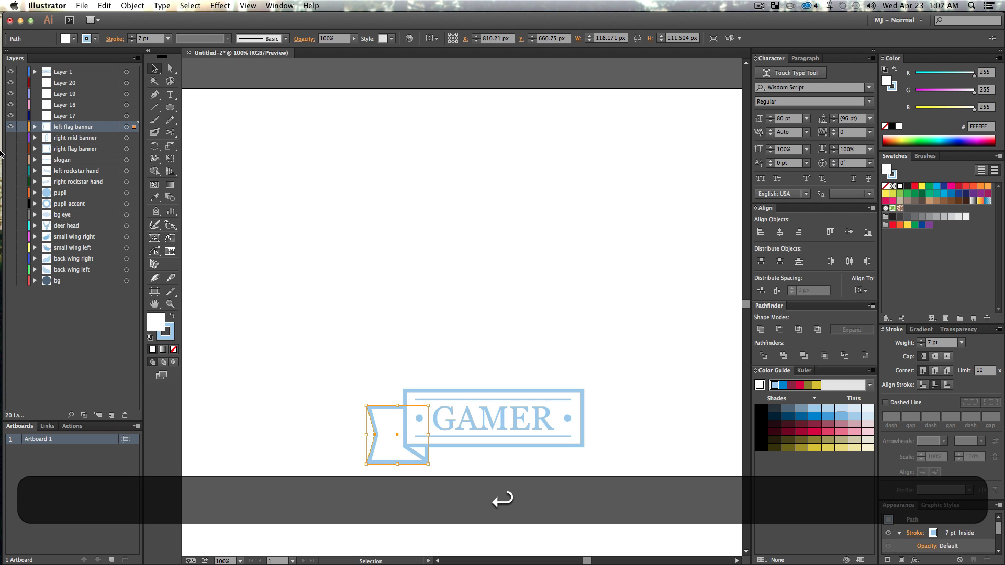
{"action": "left_click", "coordinate": [520, 184]}
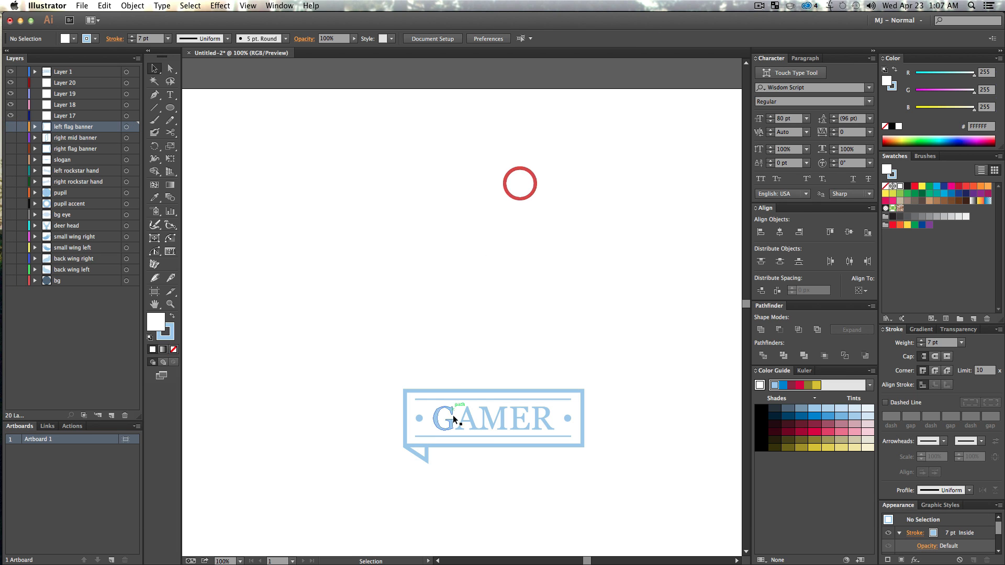
Move the left ribbon fold under the banner to Layer 17, rename that layer "left mid banner" and hide it
{"action": "left_click", "coordinate": [423, 459]}
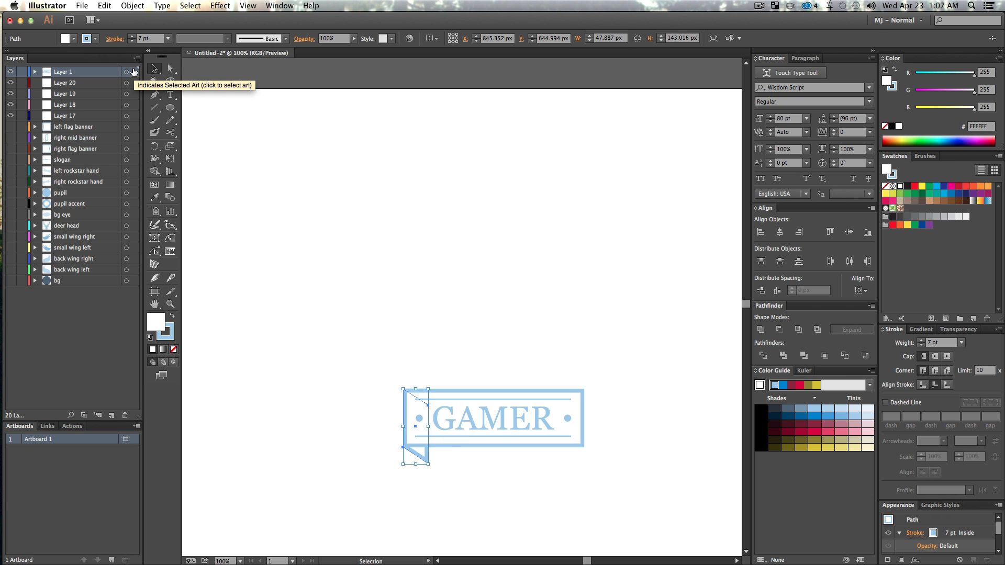
{"action": "left_click_drag", "start_coordinate": [134, 72], "coordinate": [135, 116]}
{"action": "double_click", "coordinate": [136, 115]}
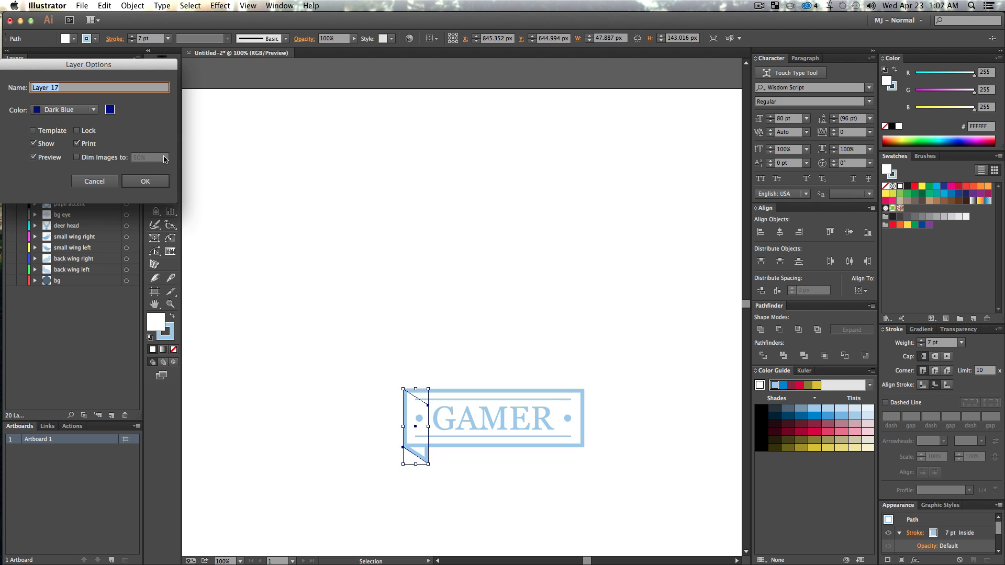
{"action": "type", "text": "left mid banner"}
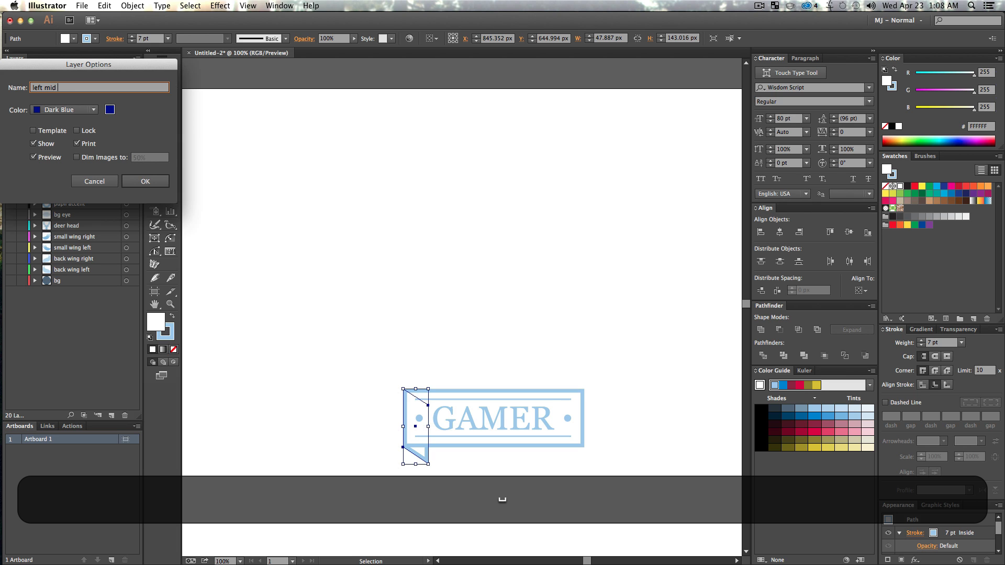
{"action": "key", "text": "Return"}
{"action": "left_click", "coordinate": [309, 213]}
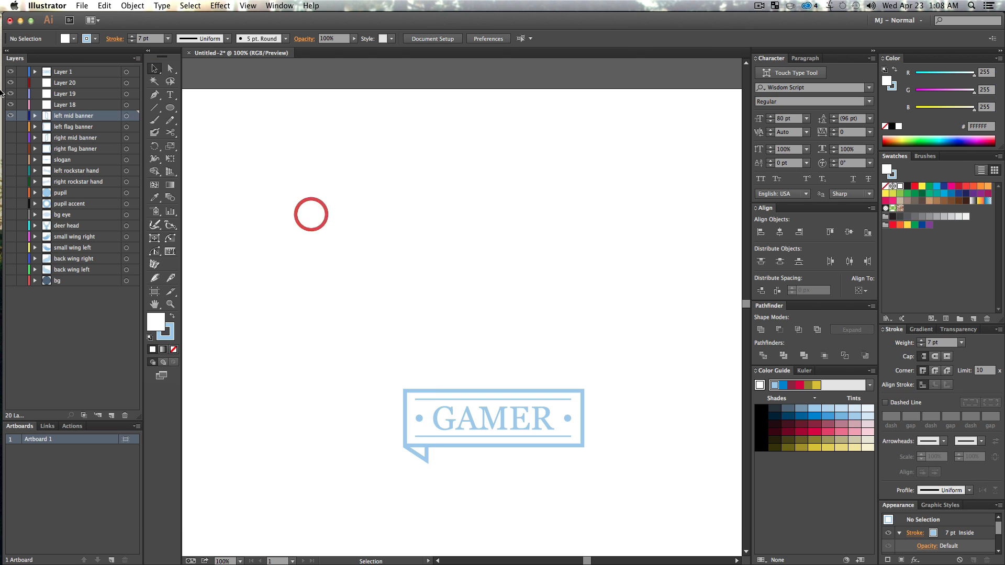
{"action": "left_click", "coordinate": [10, 115]}
Move the central banner rectangle to Layer 18, rename that layer "middle banner" and hide it
{"action": "left_click", "coordinate": [550, 392]}
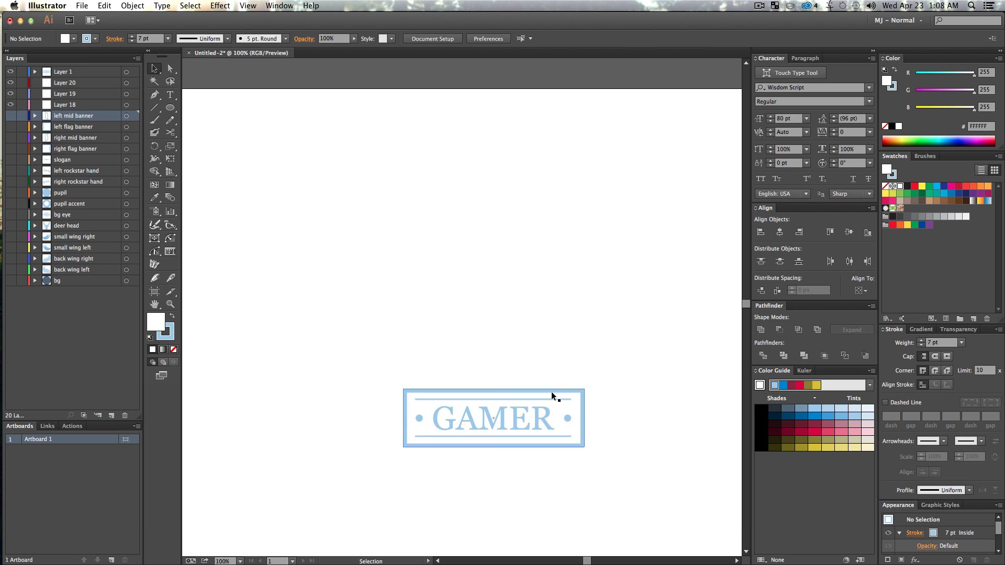
{"action": "left_click_drag", "start_coordinate": [133, 72], "coordinate": [134, 101]}
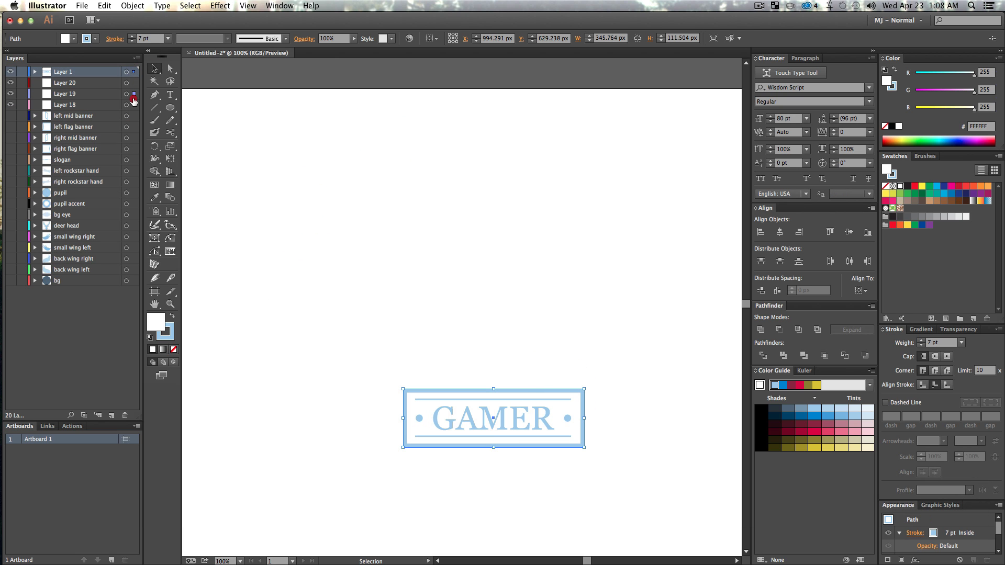
{"action": "double_click", "coordinate": [66, 104]}
{"action": "type", "text": "mid"}
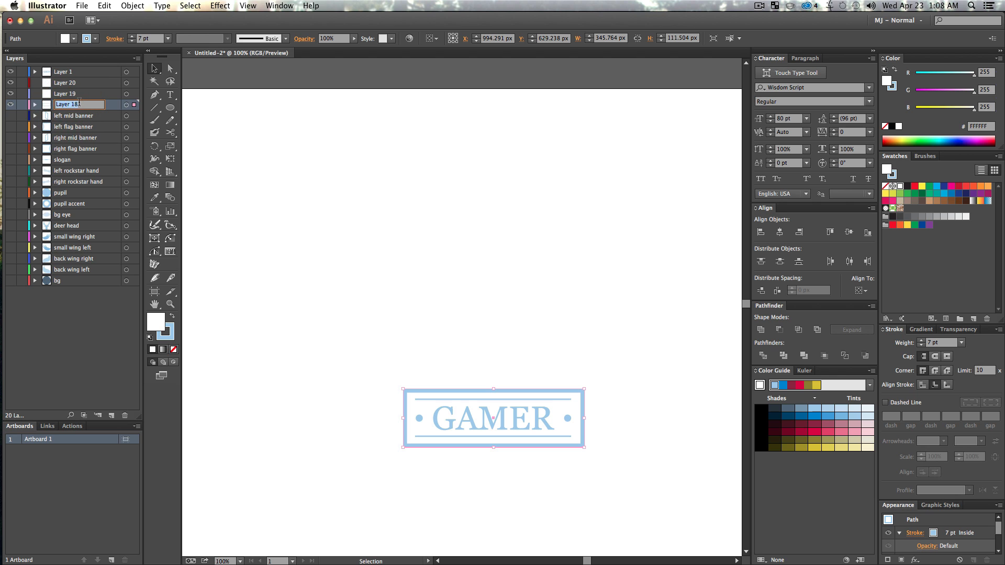
{"action": "type", "text": "dle banner"}
{"action": "key", "text": "Return"}
{"action": "left_click", "coordinate": [10, 105]}
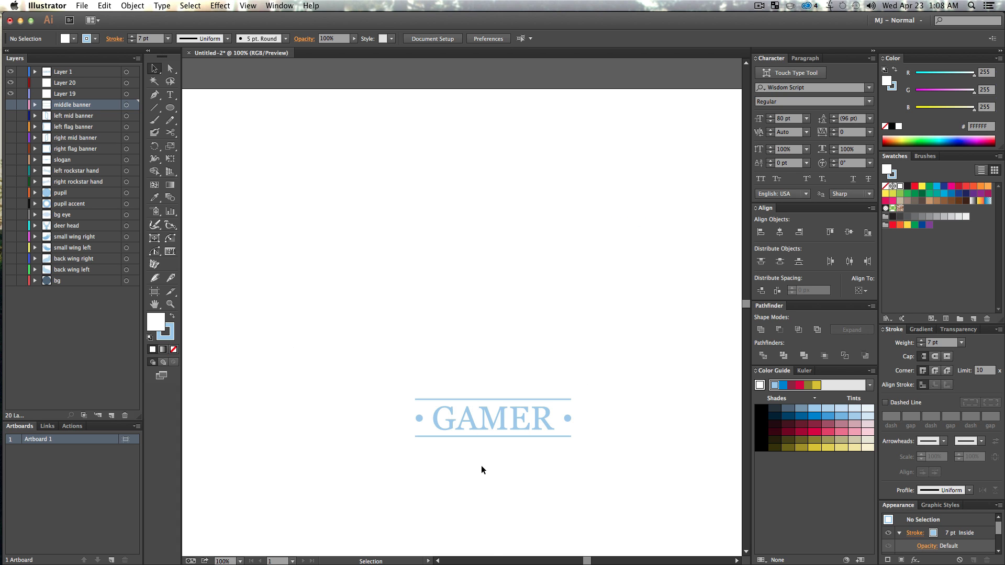
Move the two horizontal lines above and below the GAMER text to Layer 19, rename that layer "Gamer ines" and hide it
{"action": "left_click", "coordinate": [487, 399]}
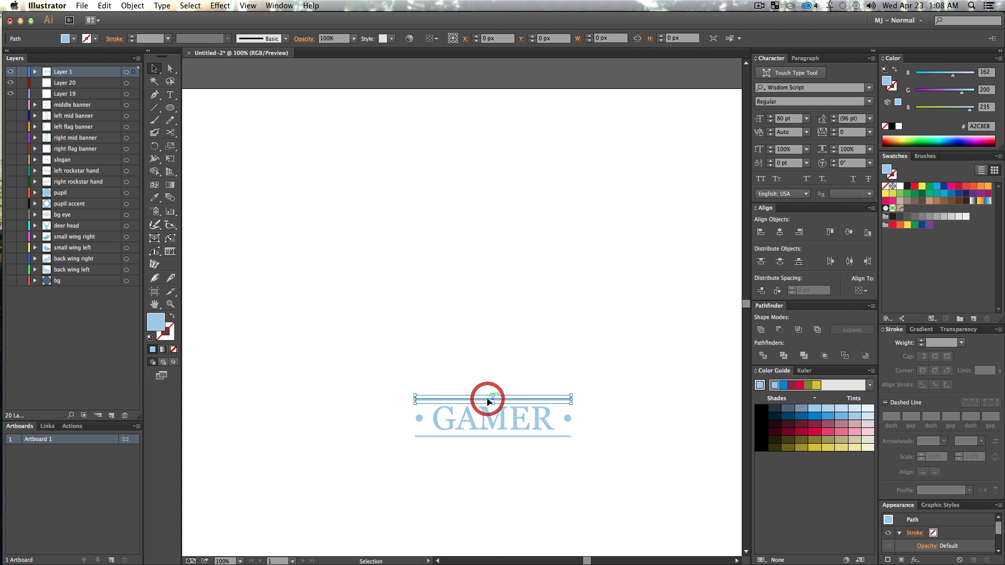
{"action": "left_click", "coordinate": [500, 437], "text": "shift"}
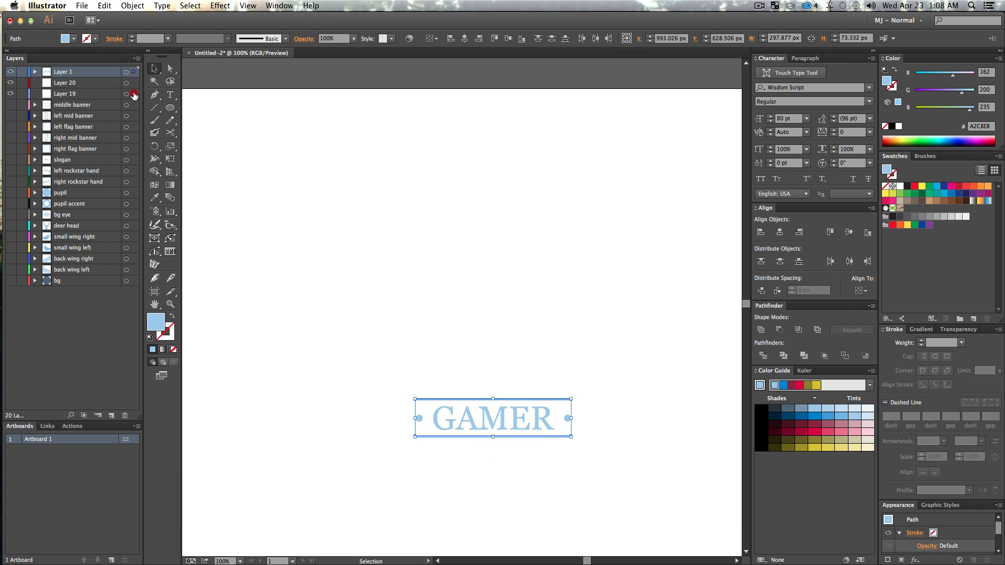
{"action": "left_click_drag", "start_coordinate": [134, 95], "coordinate": [134, 94]}
{"action": "double_click", "coordinate": [65, 93]}
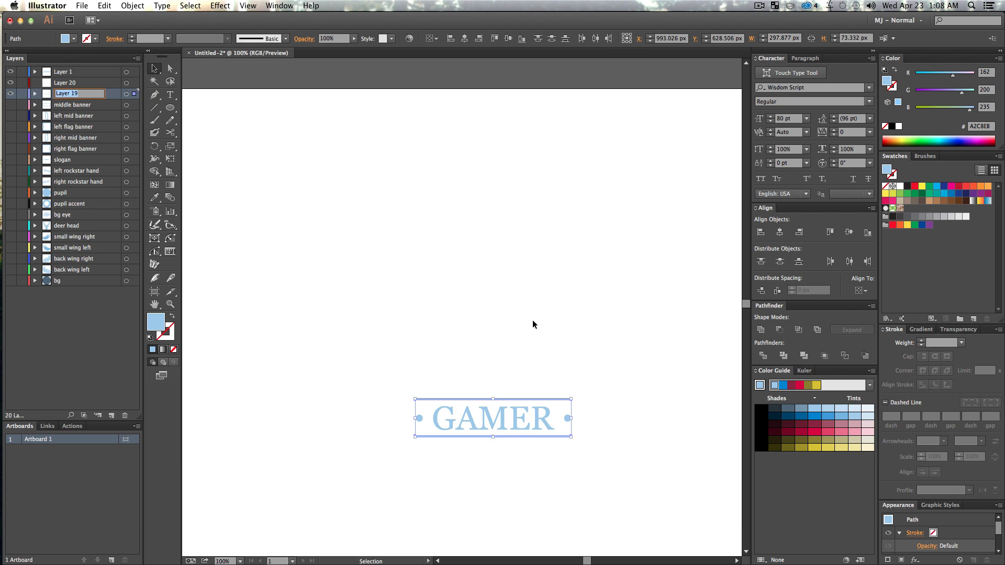
{"action": "key", "text": "shift"}
{"action": "type", "text": "Gamer ines"}
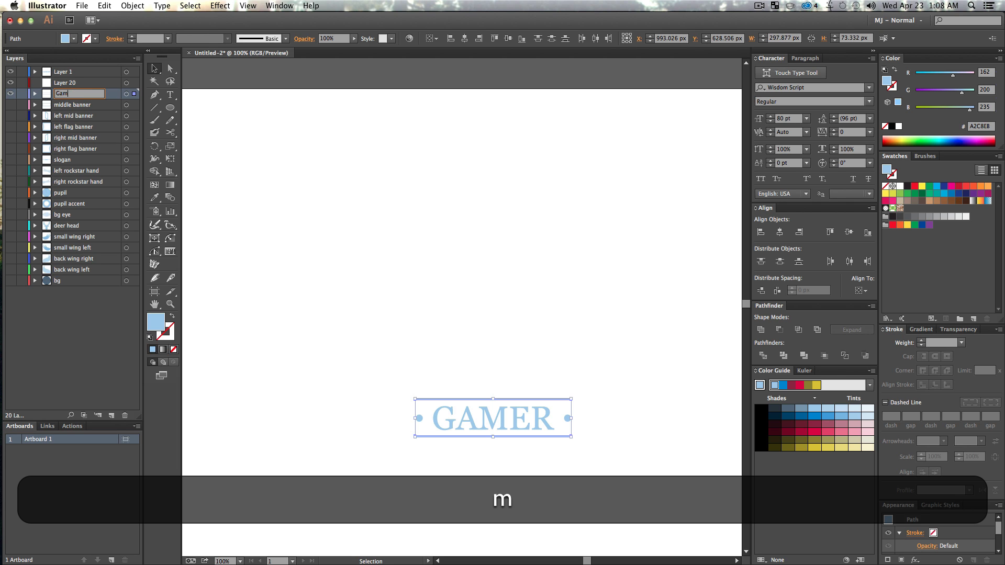
{"action": "key", "text": "Return"}
{"action": "left_click", "coordinate": [10, 93]}
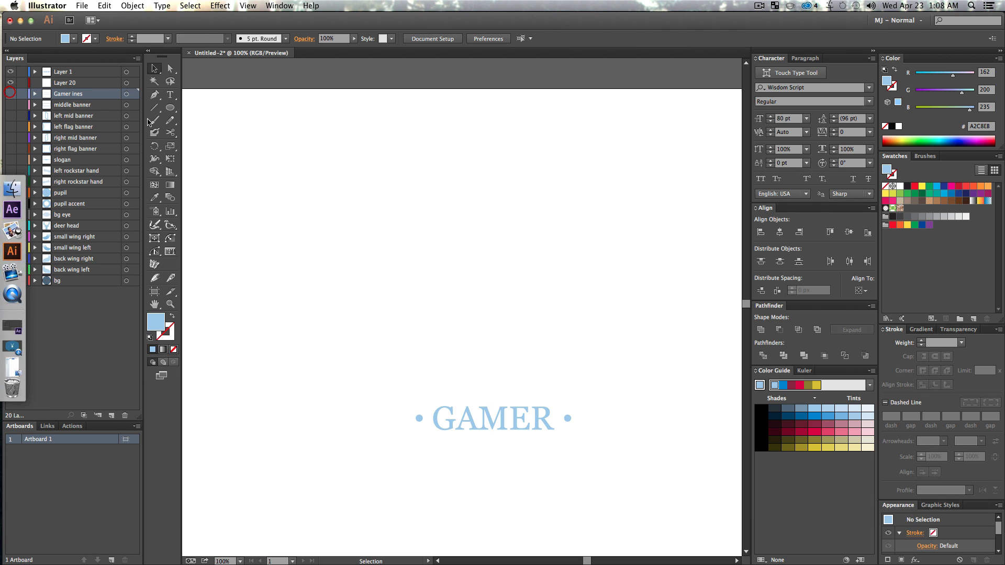
{"action": "left_click", "coordinate": [470, 187]}
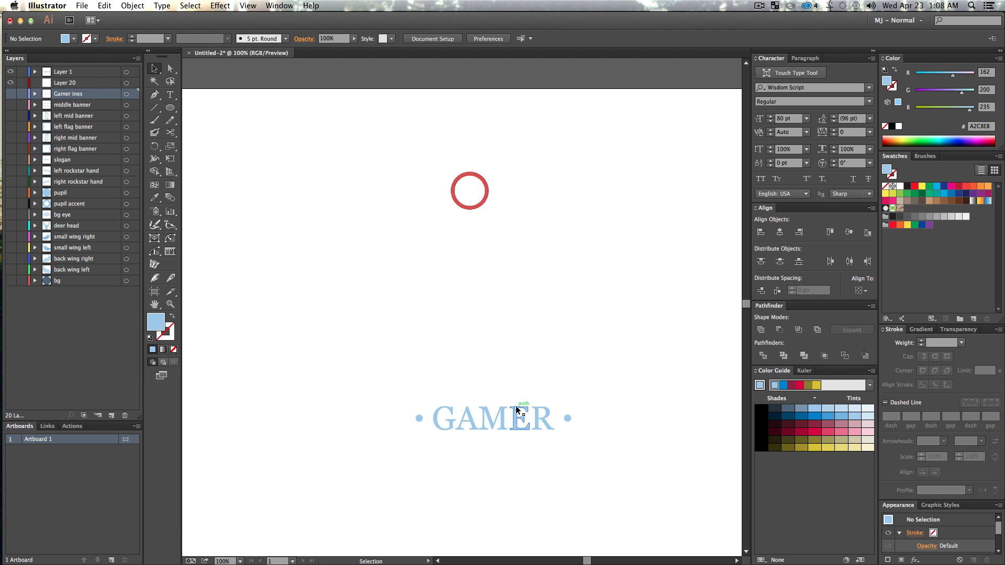
Move the dot right of the GAMER text to Layer 20, rename that layer "right circle" and hide it
{"action": "left_click", "coordinate": [568, 420]}
{"action": "left_click_drag", "start_coordinate": [133, 90], "coordinate": [134, 83]}
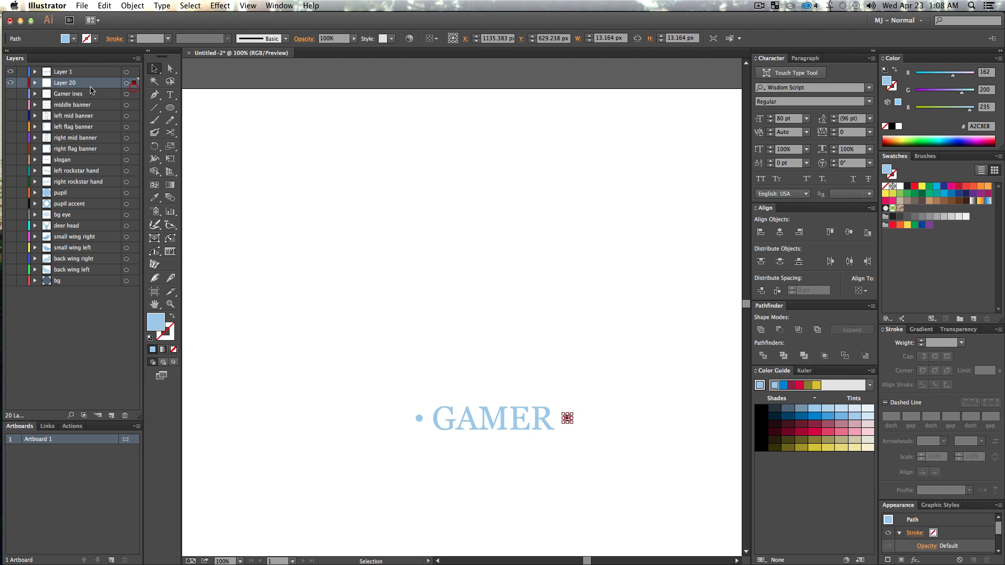
{"action": "double_click", "coordinate": [65, 83]}
{"action": "type", "text": "right "}
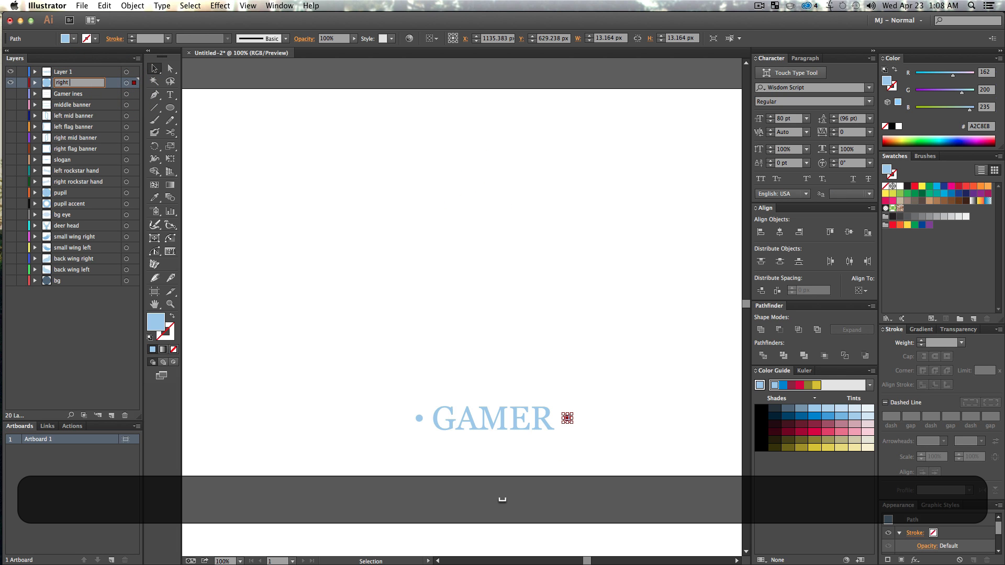
{"action": "type", "text": "circle"}
{"action": "key", "text": "Return"}
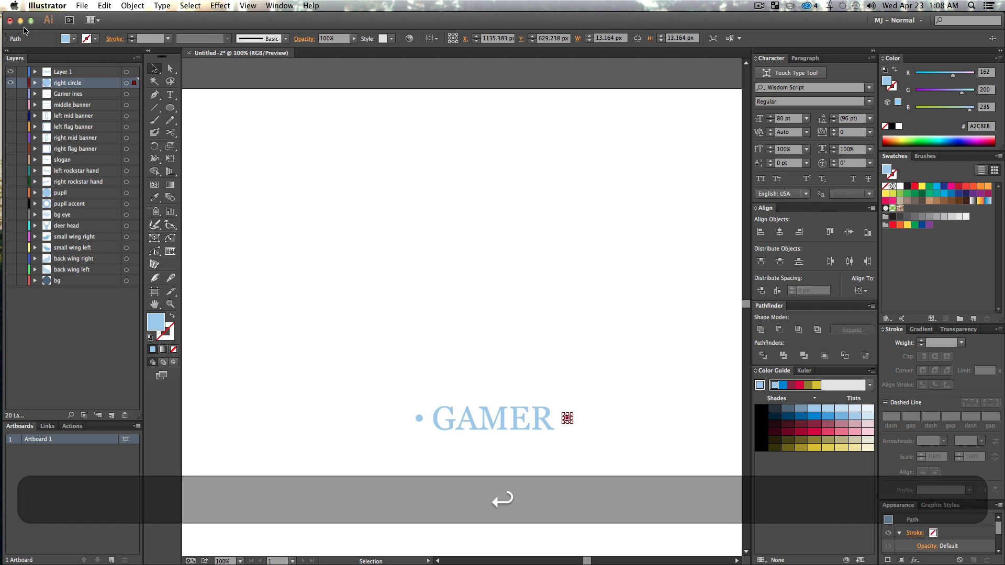
{"action": "left_click", "coordinate": [12, 83]}
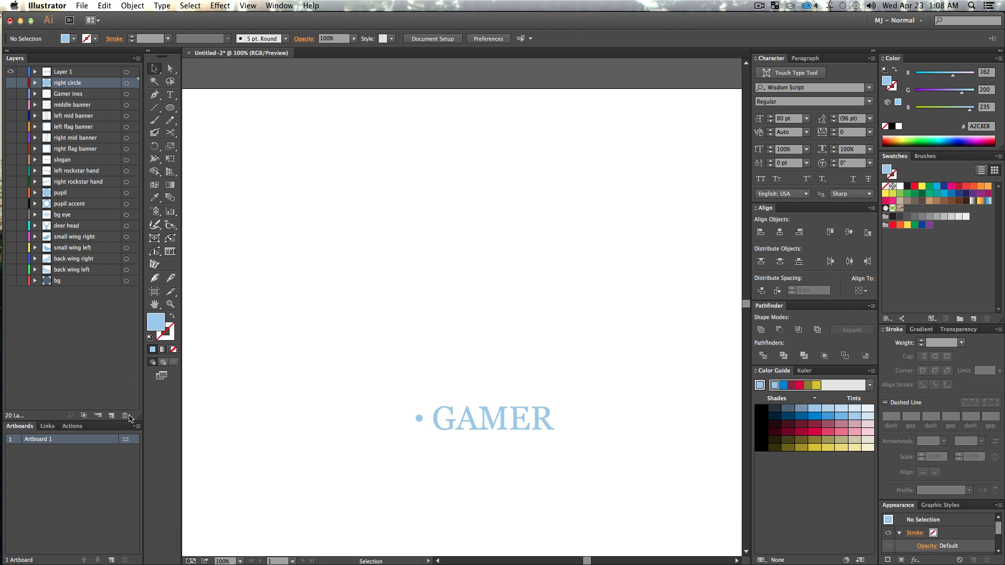
Add a new layer above "right circle" and select the dot left of the GAMER text
{"action": "left_click", "coordinate": [112, 415]}
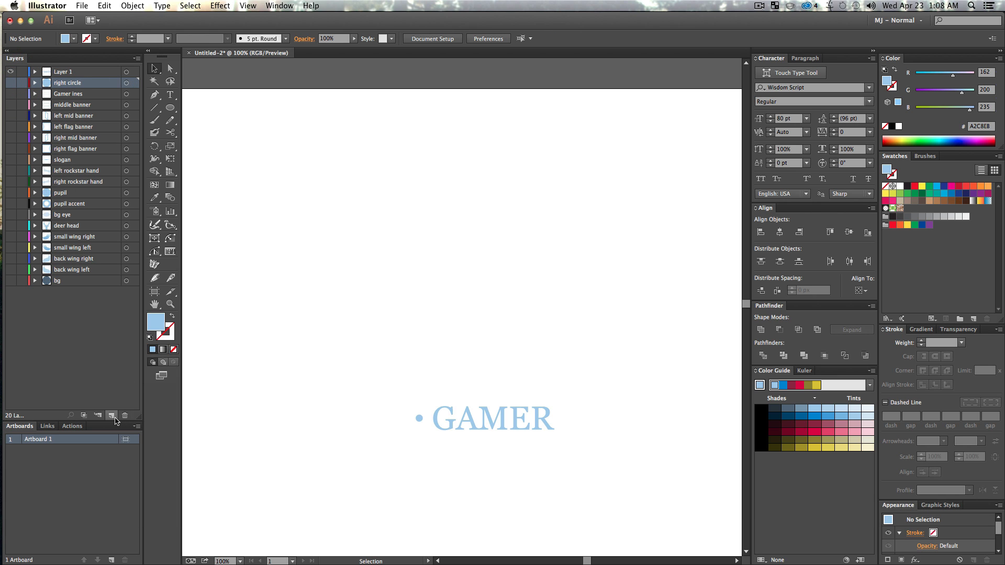
{"action": "left_click", "coordinate": [419, 418]}
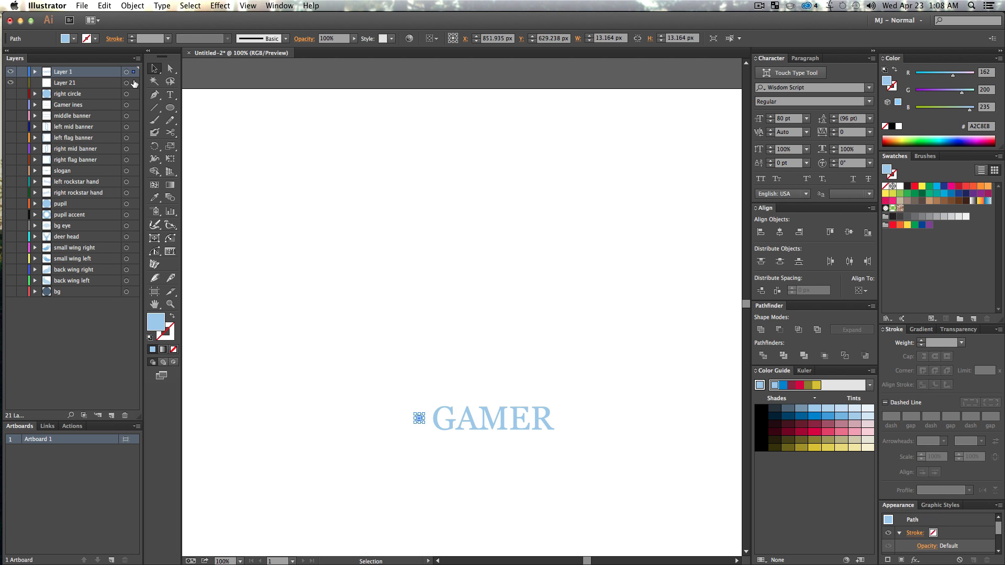
Move the selected small circle beside GAMER onto Layer 21 and rename that layer "left circle"
{"action": "left_click_drag", "start_coordinate": [134, 82], "coordinate": [134, 83]}
{"action": "double_click", "coordinate": [64, 83]}
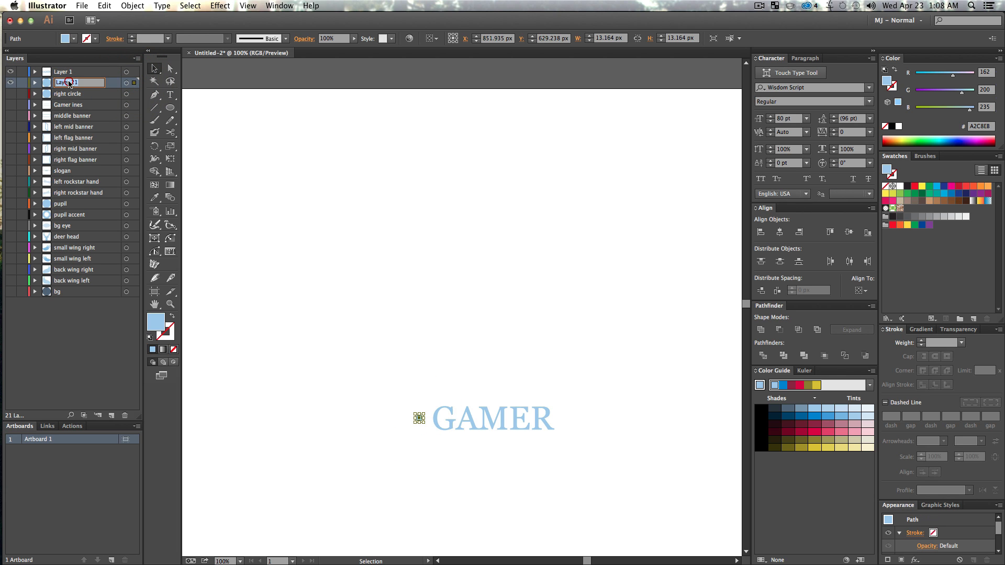
{"action": "type", "text": "left circle"}
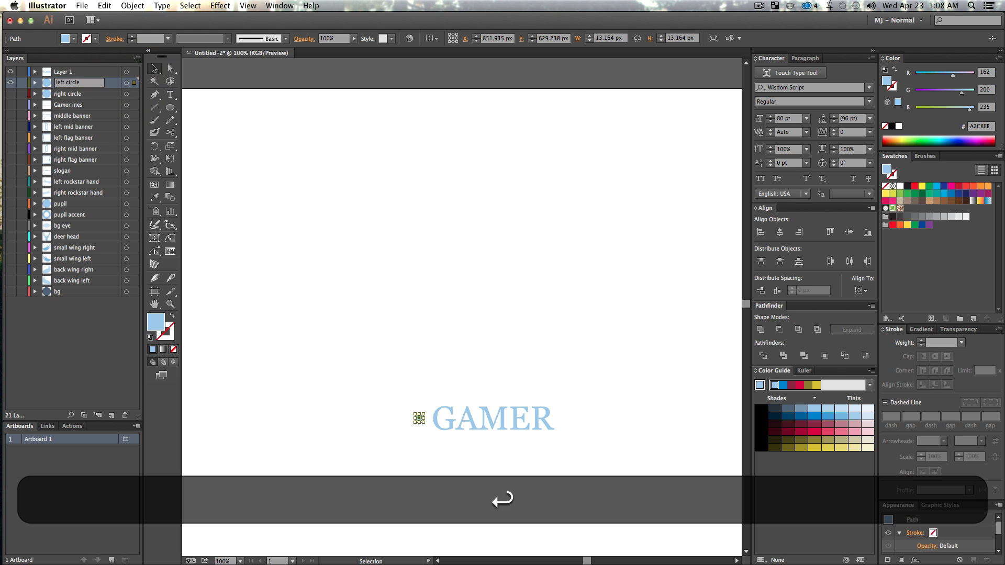
Rename Layer 1, which holds the GAMER text, as "gamer"
{"action": "double_click", "coordinate": [64, 71]}
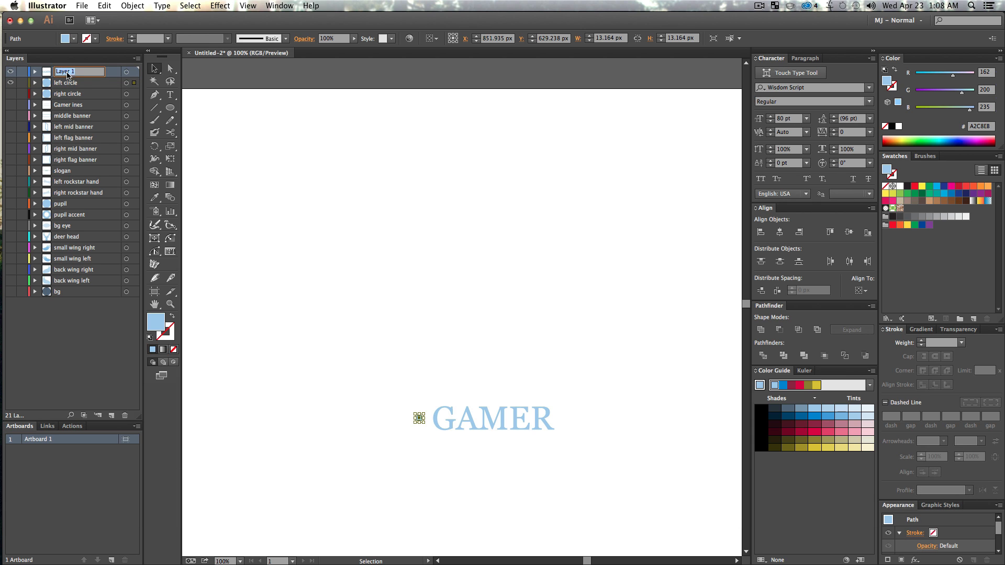
{"action": "type", "text": "gamer"}
{"action": "key", "text": "Return"}
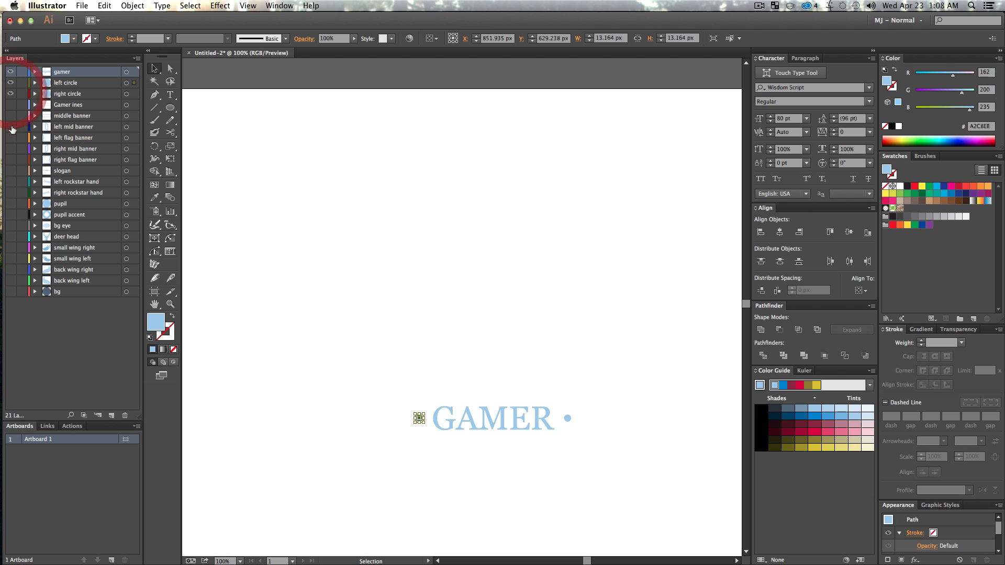
Make all hidden layers from right circle down to bg visible and deselect the artwork
{"action": "left_click_drag", "start_coordinate": [10, 94], "coordinate": [11, 281]}
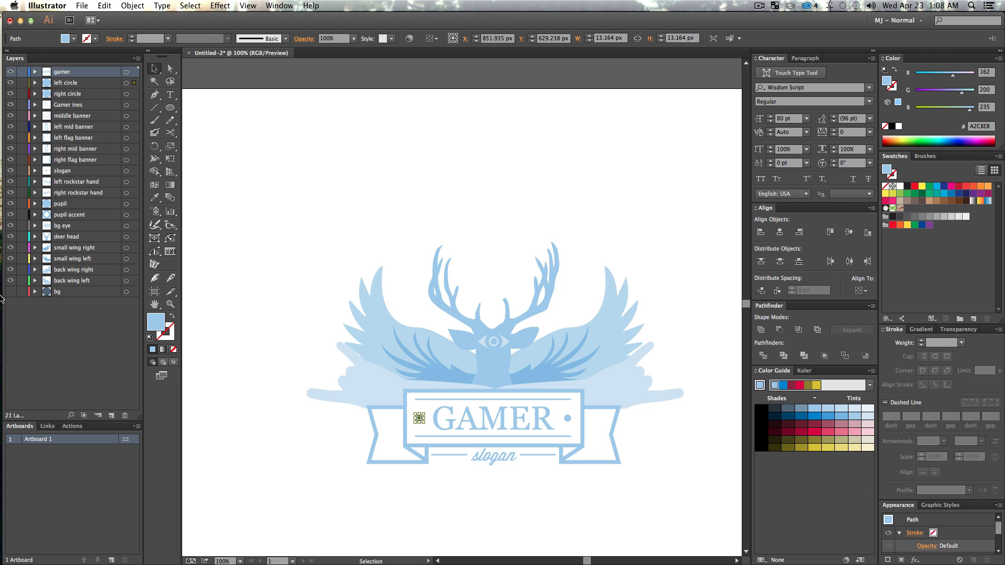
{"action": "left_click", "coordinate": [9, 292]}
{"action": "left_click", "coordinate": [386, 171]}
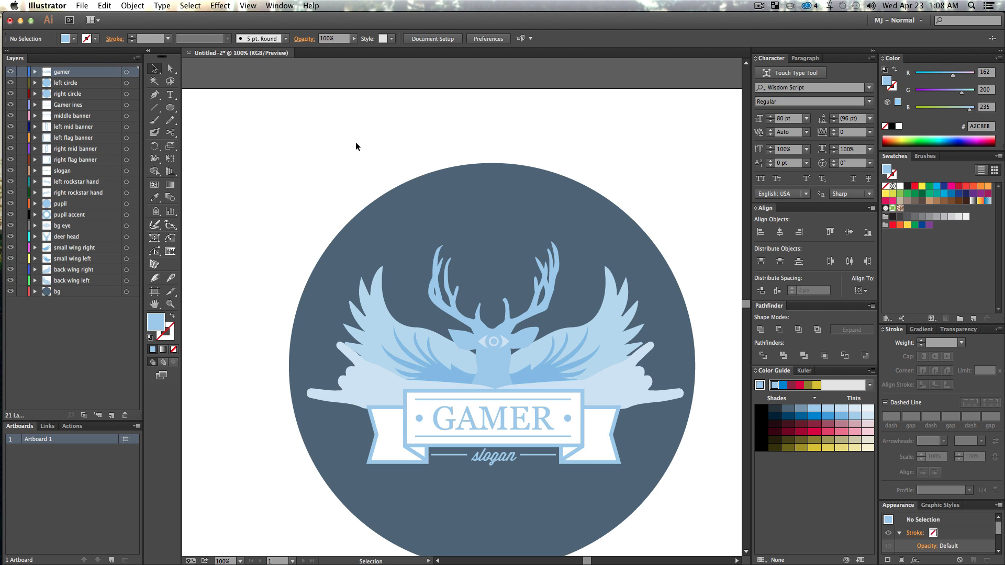
Save the document to the Desktop as Superman.ai in Adobe Illustrator format with the default Illustrator CC (17.0) options
{"action": "key", "text": "super+s"}
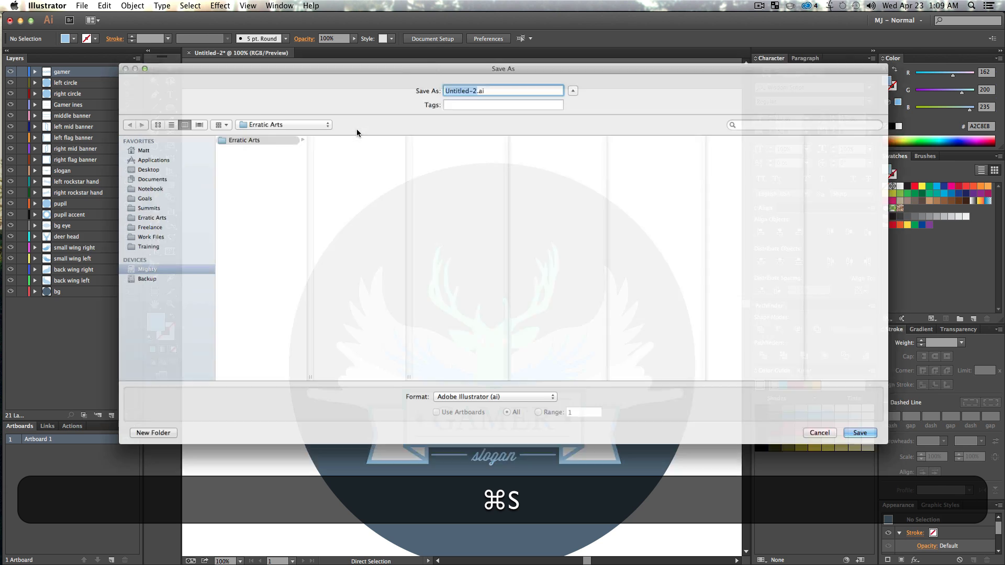
{"action": "key", "text": "super+d"}
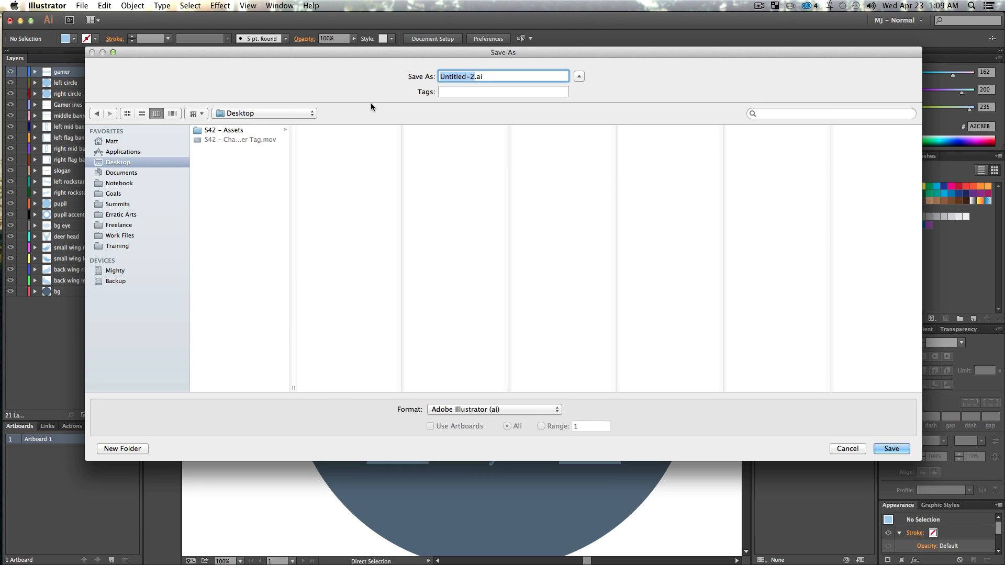
{"action": "type", "text": "Superm"}
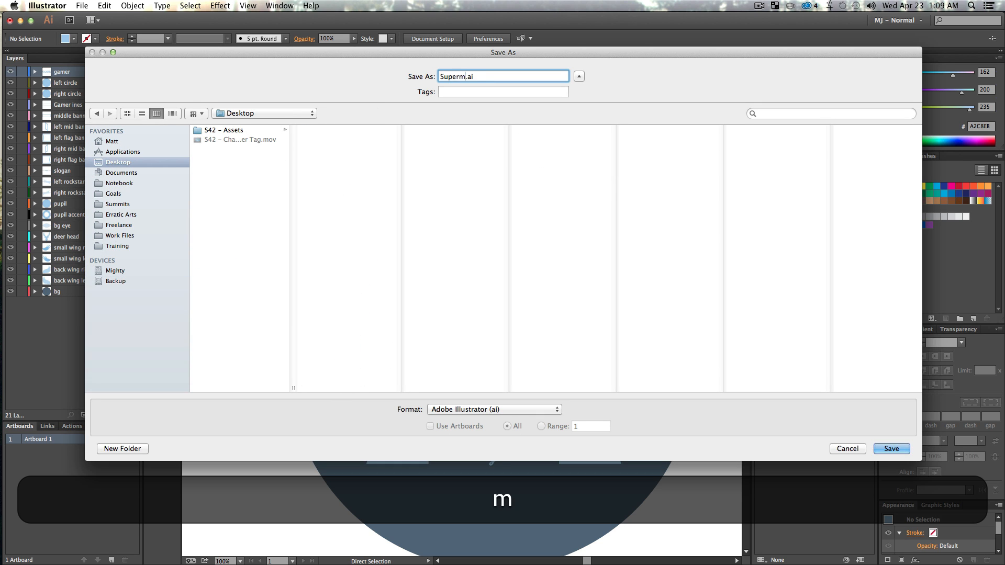
{"action": "key", "text": "Return"}
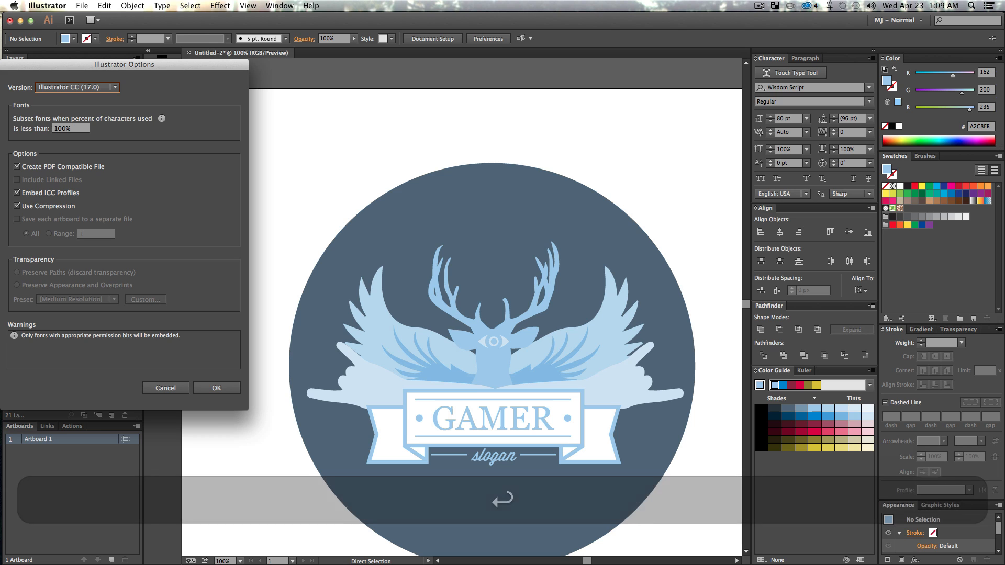
{"action": "key", "text": "Return"}
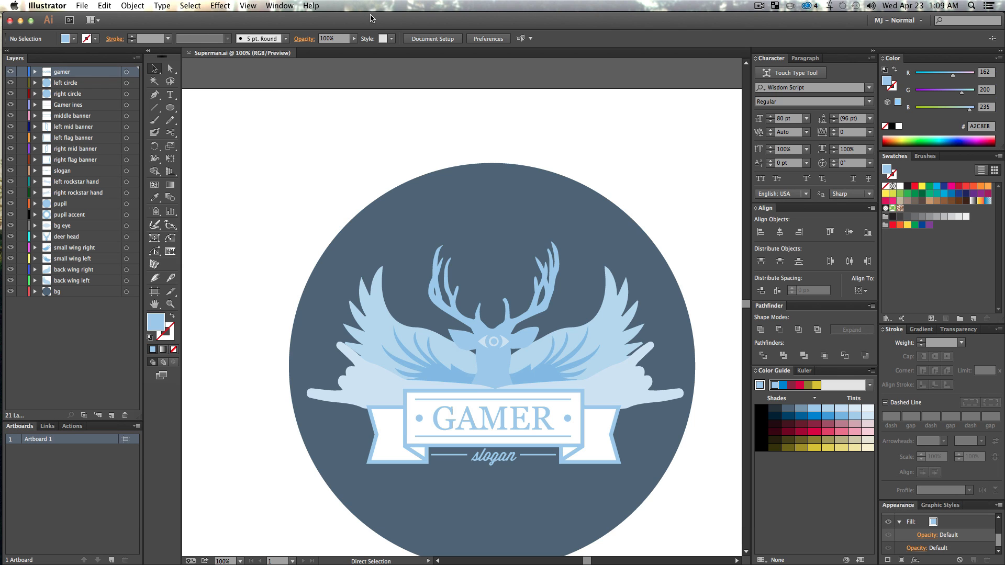
Minimize the Illustrator window and switch to After Effects
{"action": "double_click", "coordinate": [373, 21]}
{"action": "left_click", "coordinate": [684, 318]}
{"action": "mouse_move", "coordinate": [4, 263]}
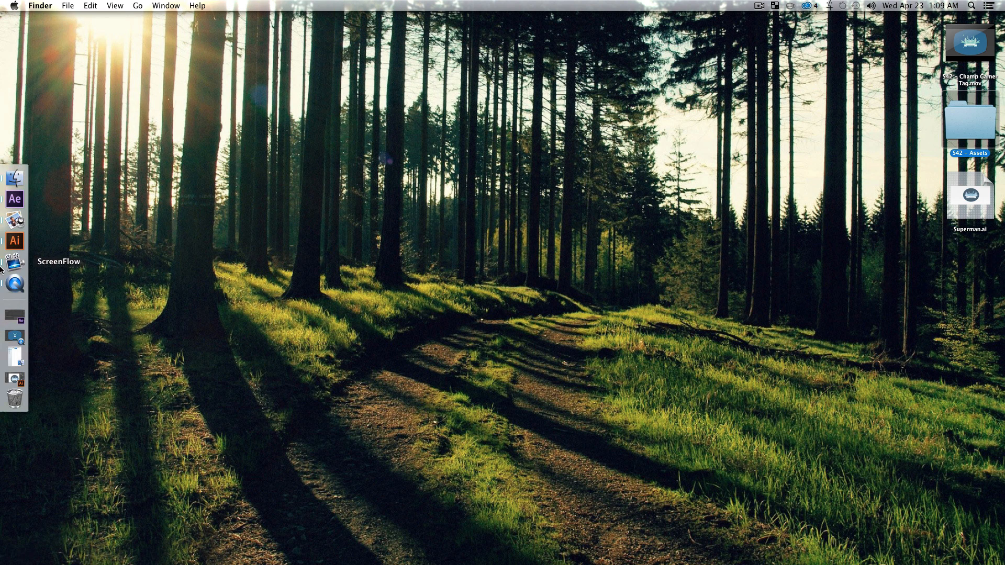
{"action": "left_click", "coordinate": [14, 198]}
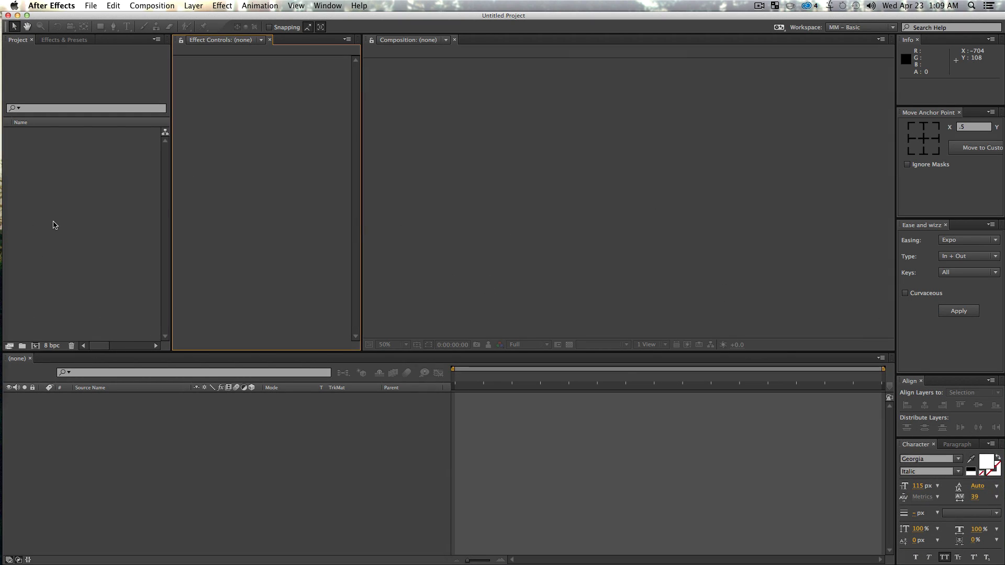
Import Superman.ai from the Desktop as Composition - Retain Layer Sizes
{"action": "left_click", "coordinate": [54, 226]}
{"action": "key", "text": "super+i"}
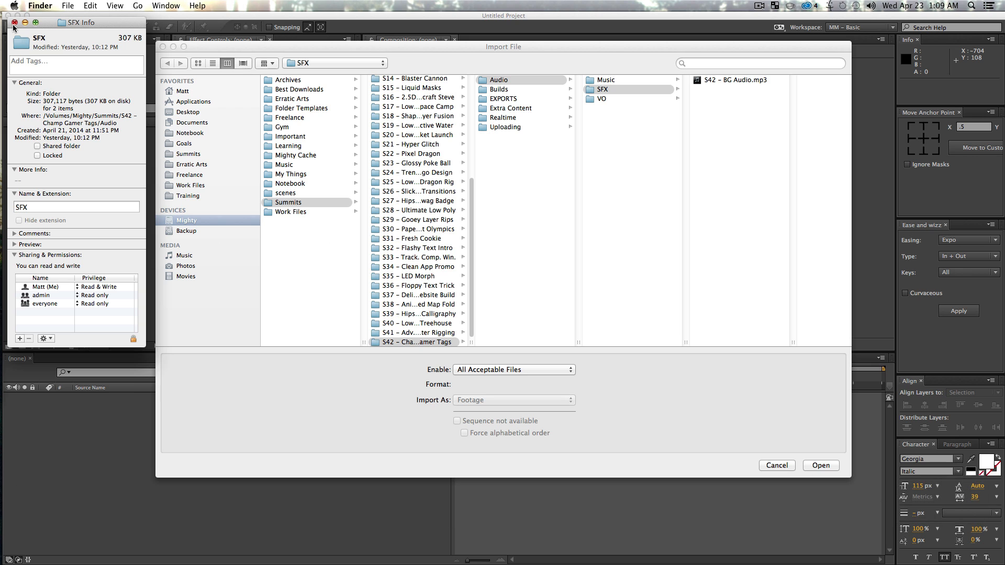
{"action": "left_click", "coordinate": [14, 22]}
{"action": "left_click", "coordinate": [736, 152]}
{"action": "key", "text": "super+d"}
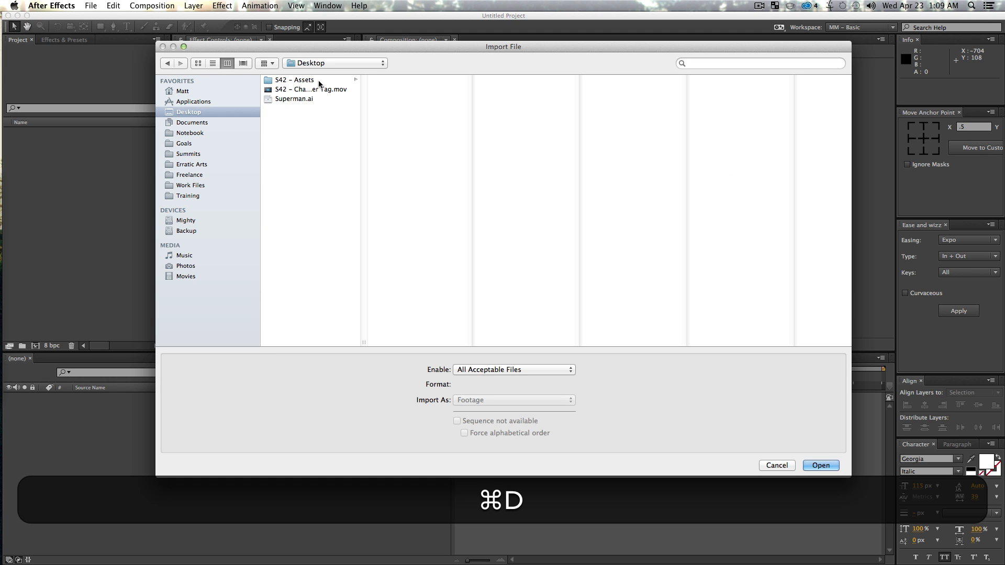
{"action": "left_click", "coordinate": [293, 89]}
{"action": "left_click", "coordinate": [294, 99]}
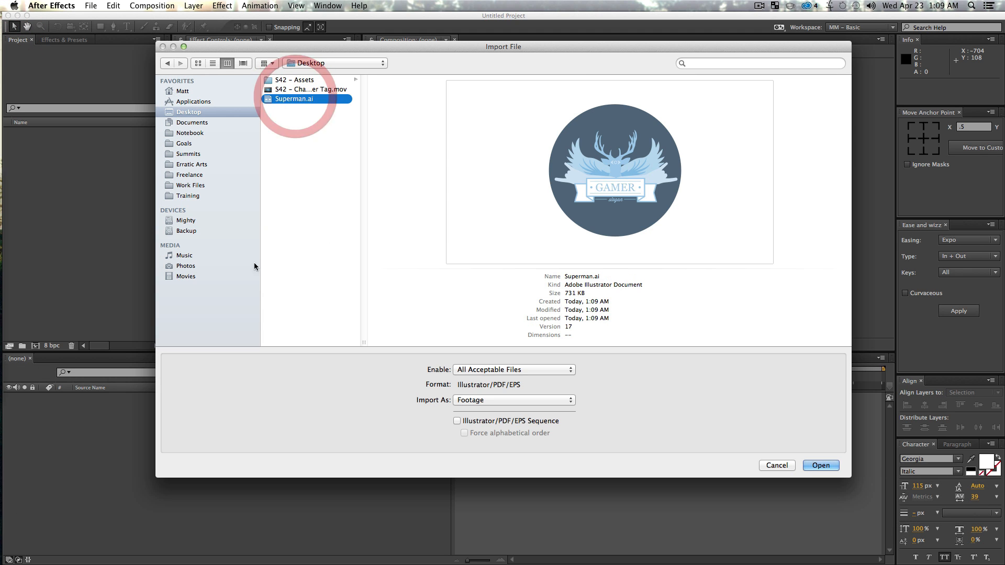
{"action": "left_click", "coordinate": [506, 406]}
{"action": "left_click", "coordinate": [505, 422]}
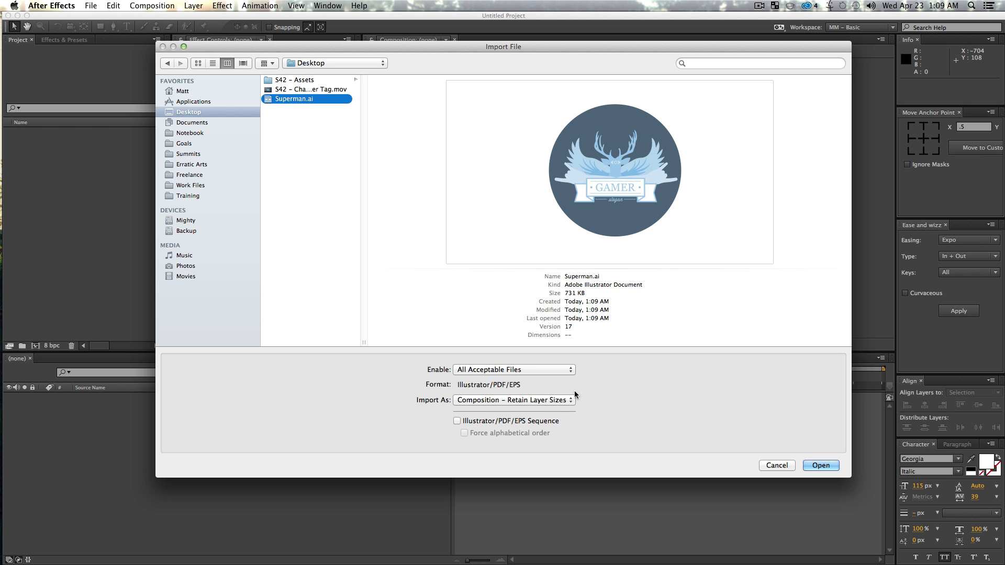
{"action": "left_click", "coordinate": [820, 467]}
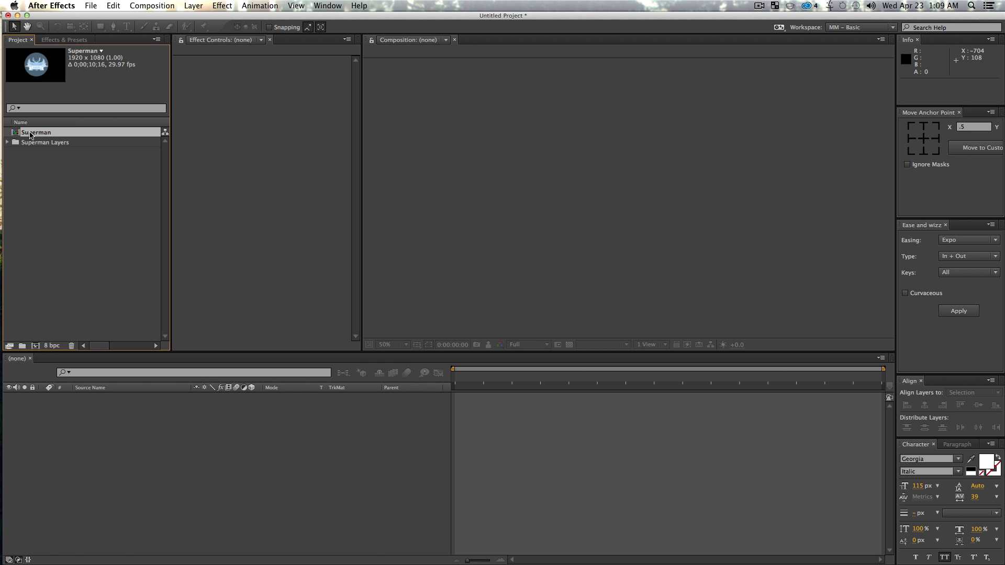
Open the Superman composition and fit it to the viewer
{"action": "double_click", "coordinate": [30, 135]}
{"action": "key", "text": "z"}
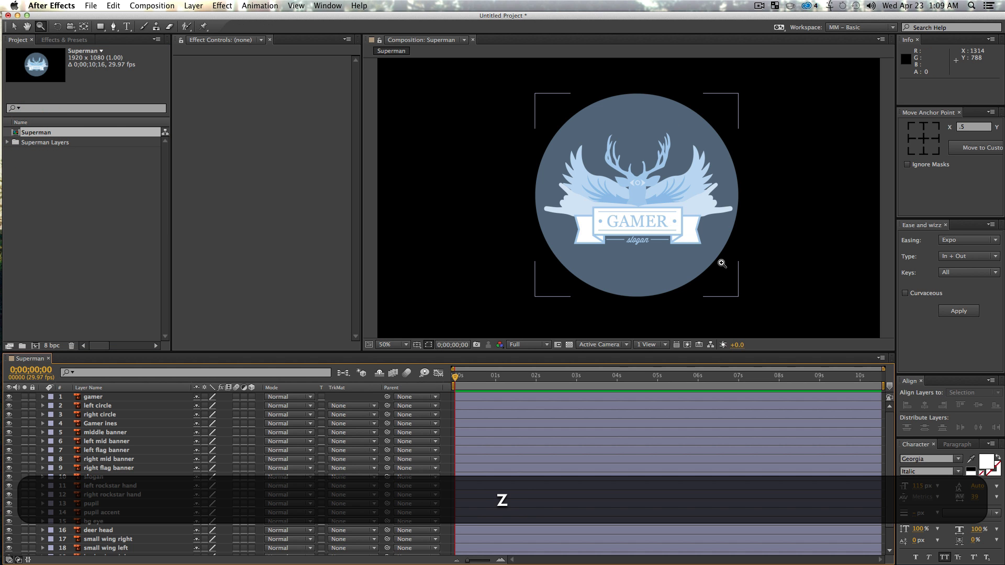
{"action": "key", "text": "shift+slash"}
{"action": "key", "text": "v"}
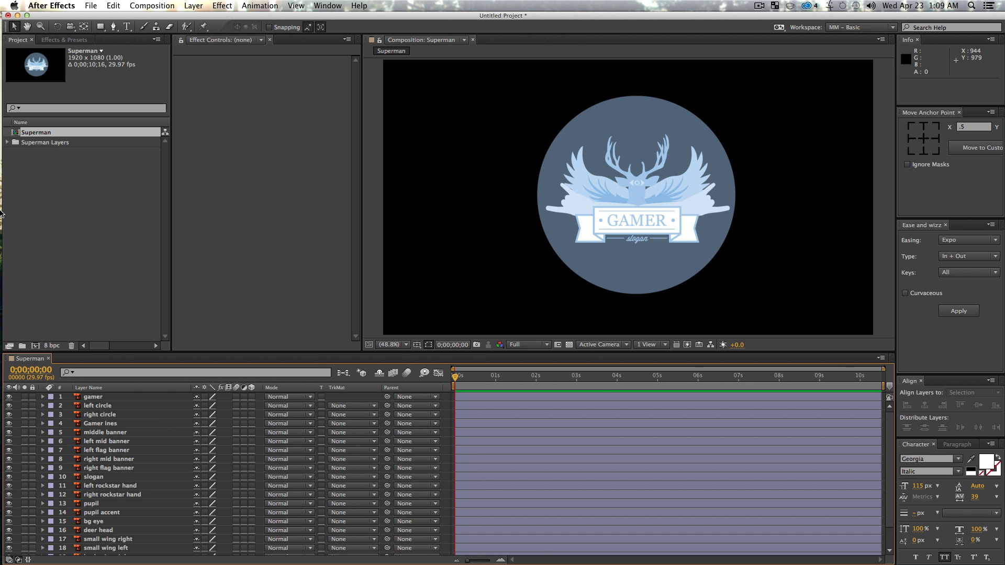
Switch to QuickTime Player, check the finished logo around 00:03 in S42 - Champ Gamer Tag.mov, and return to After Effects
{"action": "mouse_move", "coordinate": [1, 214]}
{"action": "left_click", "coordinate": [6, 296]}
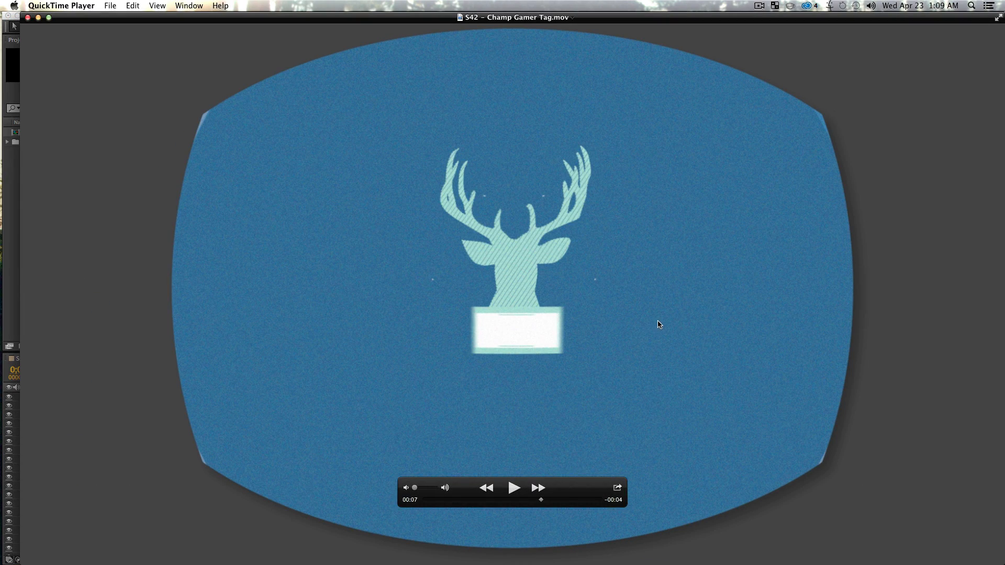
{"action": "left_click_drag", "start_coordinate": [454, 500], "coordinate": [471, 499]}
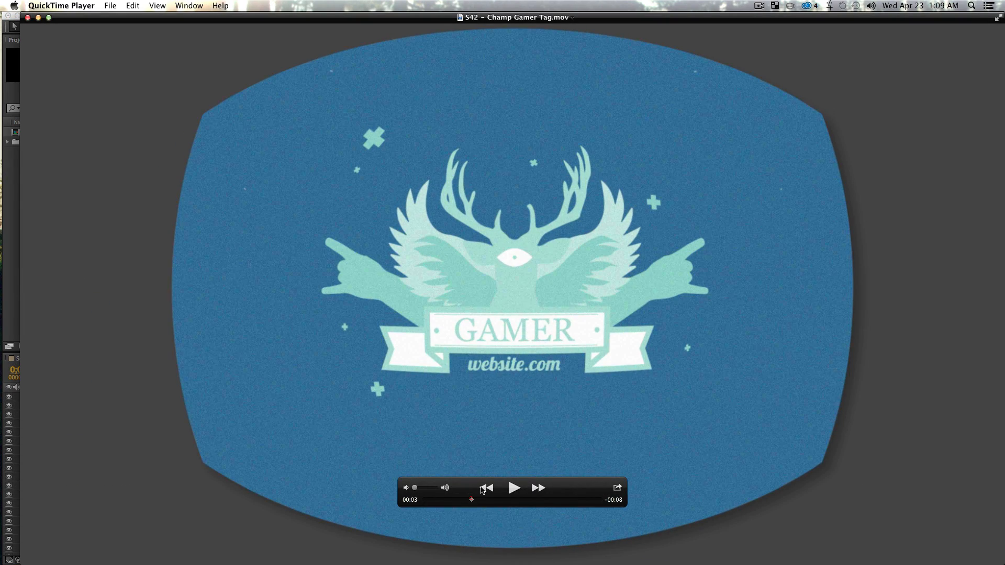
{"action": "left_click", "coordinate": [304, 23]}
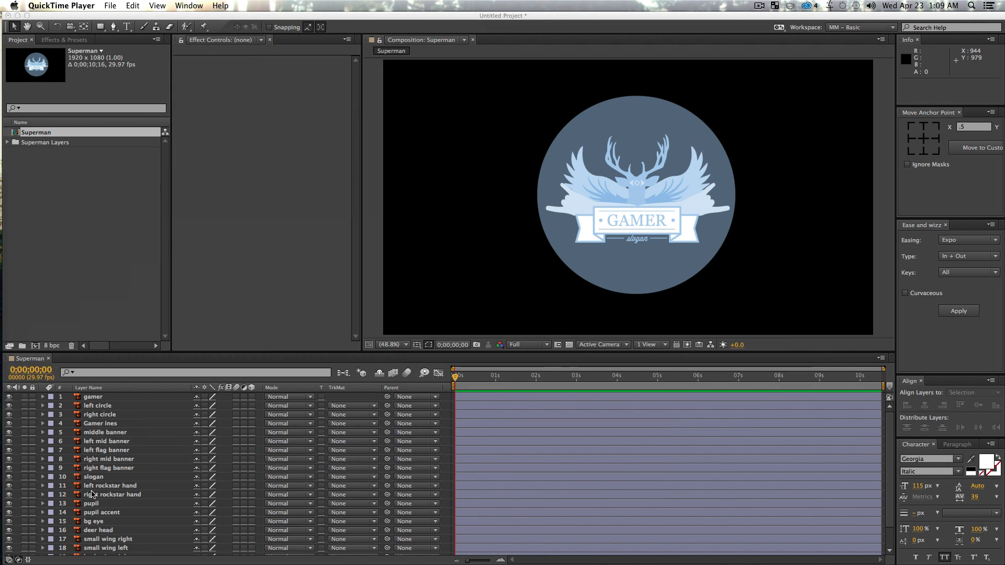
Scale the bg layer up to 556% so the dark circle fills the whole composition frame
{"action": "scroll", "coordinate": [108, 482], "scroll_direction": "down", "scroll_amount": 2}
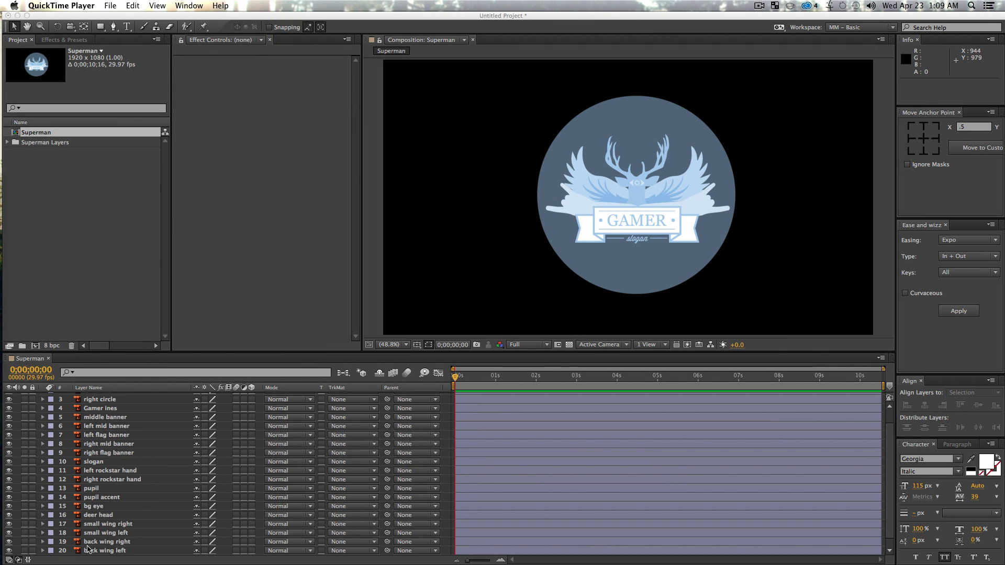
{"action": "left_click", "coordinate": [93, 554]}
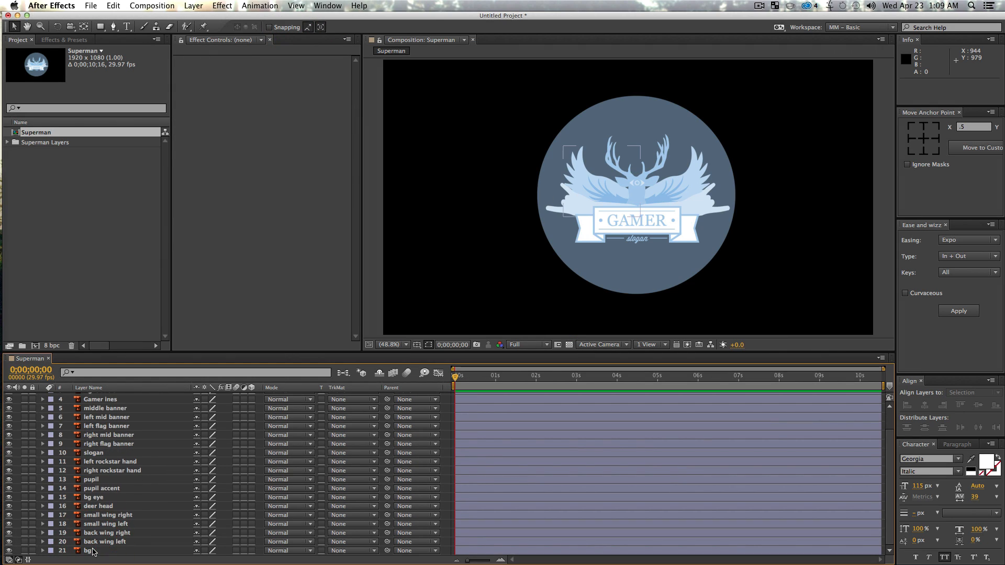
{"action": "left_click", "coordinate": [89, 551]}
{"action": "key", "text": "s"}
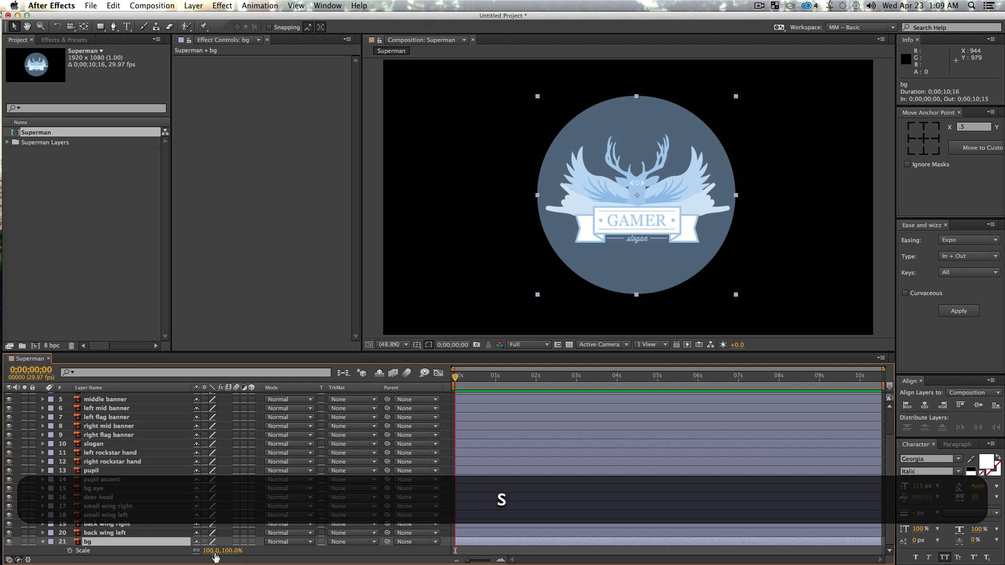
{"action": "left_click_drag", "start_coordinate": [216, 557], "coordinate": [885, 193]}
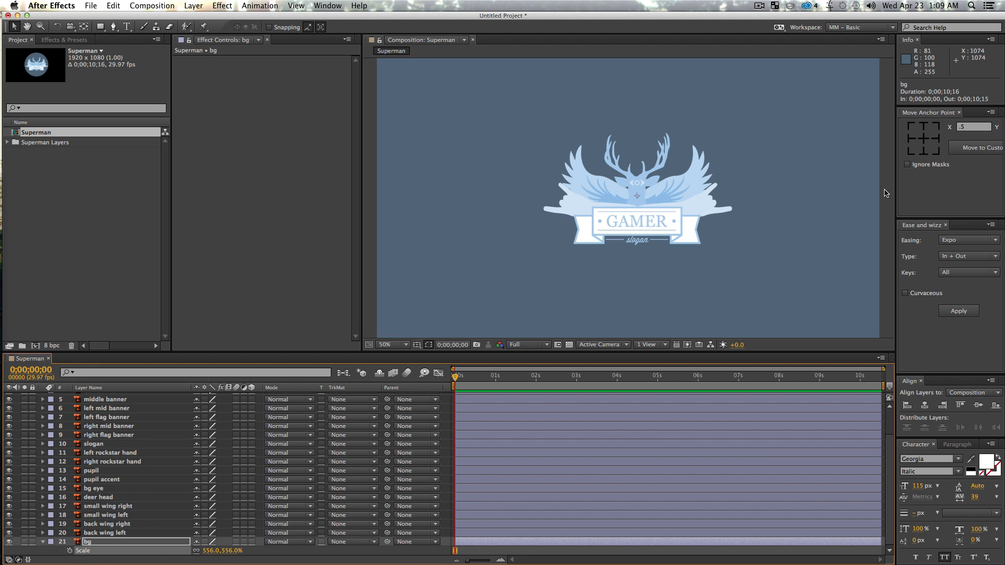
Lock the bg layer against further selection and editing
{"action": "scroll", "coordinate": [733, 188], "scroll_direction": "up", "scroll_amount": 5}
{"action": "scroll", "coordinate": [61, 533], "scroll_direction": "up", "scroll_amount": 3}
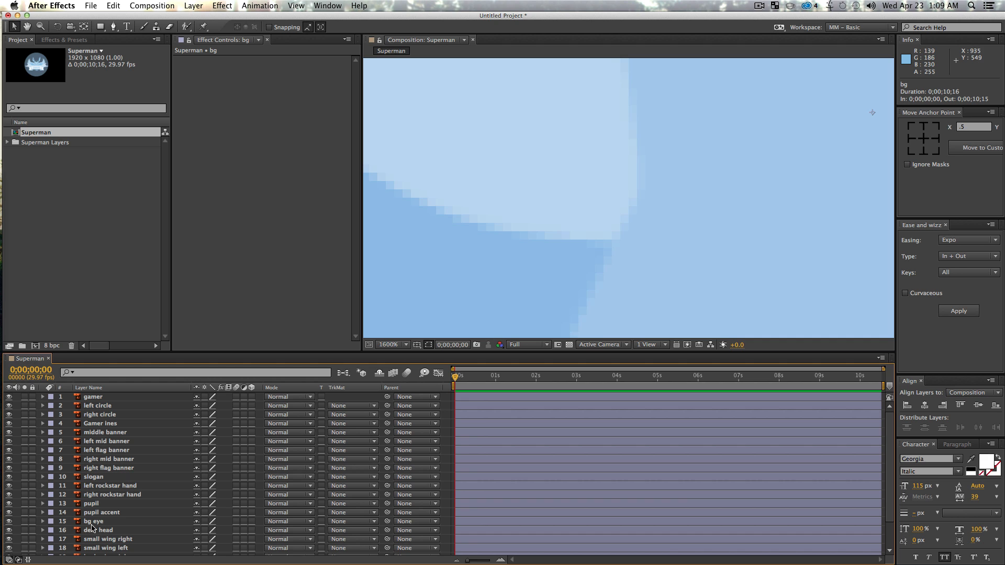
{"action": "key", "text": "slash"}
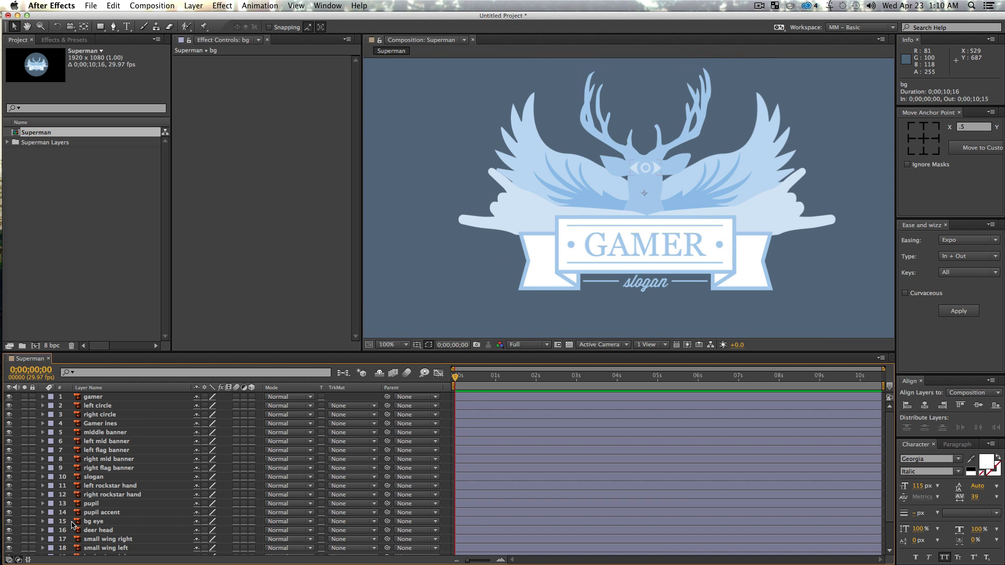
{"action": "scroll", "coordinate": [72, 526], "scroll_direction": "down", "scroll_amount": 3}
{"action": "left_click", "coordinate": [33, 543]}
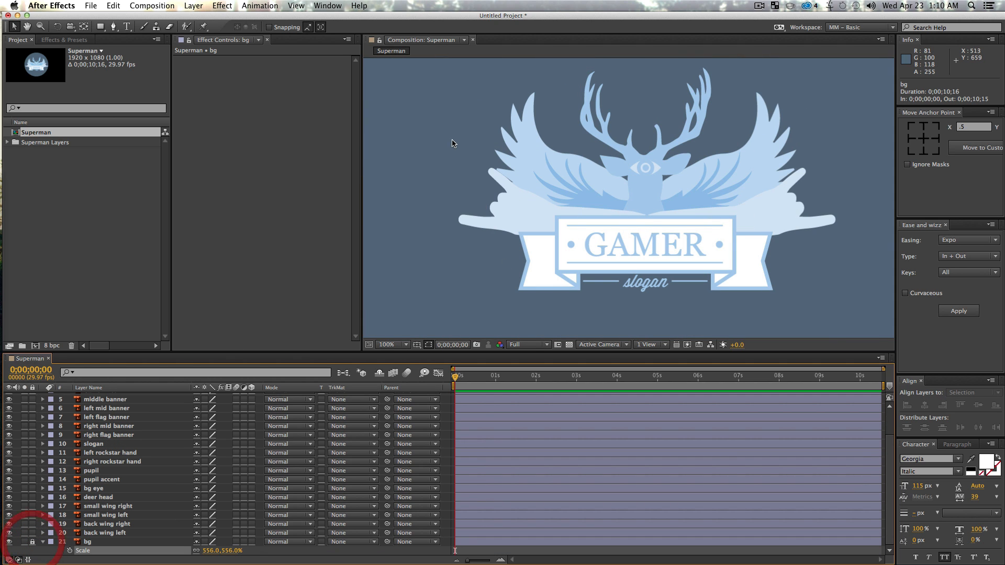
Examine the logo artwork up close, including the banner, slogan, wings, rockstar hands and deer head
{"action": "scroll", "coordinate": [466, 135], "scroll_direction": "up", "scroll_amount": 5}
{"action": "scroll", "coordinate": [566, 203], "scroll_direction": "down", "scroll_amount": 6}
{"action": "scroll", "coordinate": [566, 204], "scroll_direction": "up", "scroll_amount": 4}
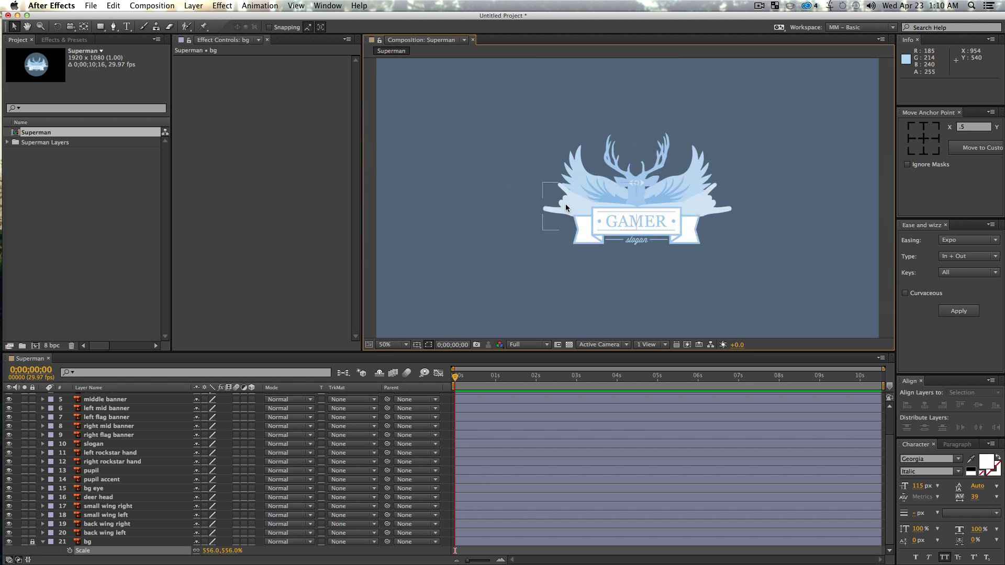
{"action": "key", "text": "alt+z"}
{"action": "left_click", "coordinate": [686, 173], "text": "alt"}
{"action": "left_click", "coordinate": [686, 173], "text": "alt"}
{"action": "key", "text": "alt+space"}
{"action": "left_click_drag", "start_coordinate": [659, 182], "coordinate": [668, 140]}
{"action": "key", "text": "v"}
{"action": "scroll", "coordinate": [633, 261], "scroll_direction": "up", "scroll_amount": 1}
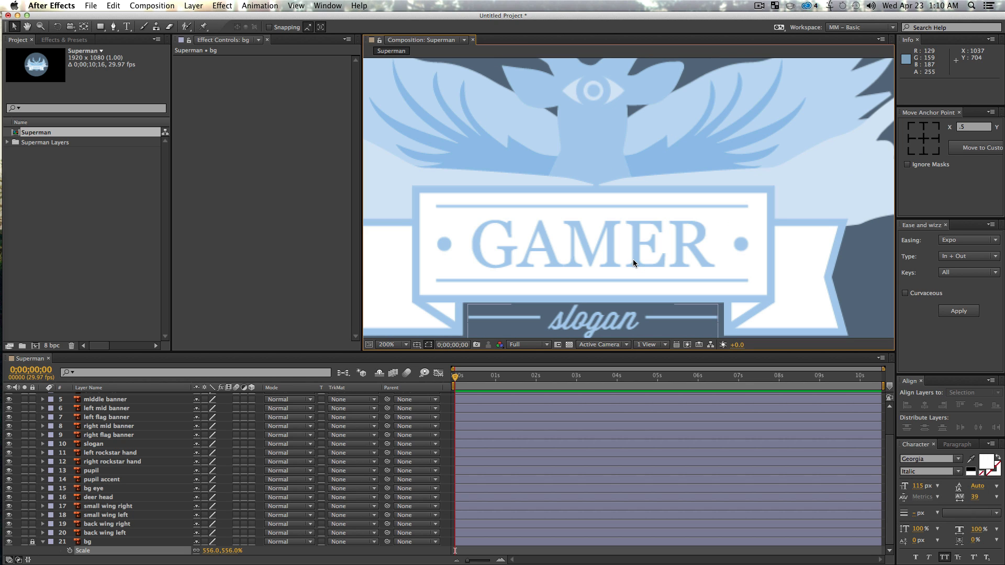
{"action": "key", "text": "alt+z"}
{"action": "left_click", "coordinate": [612, 246], "text": "alt"}
{"action": "key", "text": "alt+space"}
{"action": "left_click_drag", "start_coordinate": [616, 227], "coordinate": [605, 276]}
{"action": "key", "text": "v"}
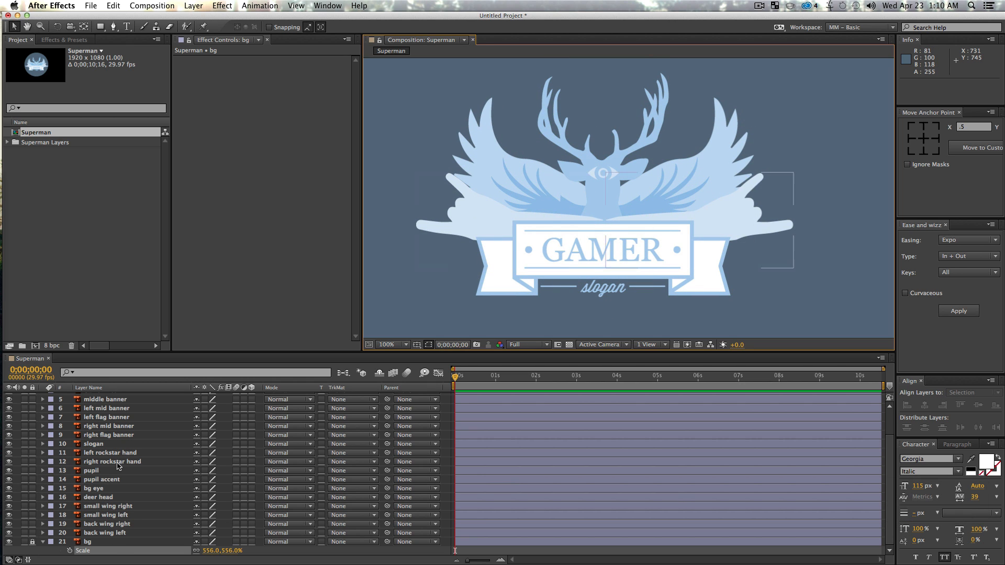
Select all unlocked layers and hide everything except the bg layer
{"action": "key", "text": "super+a"}
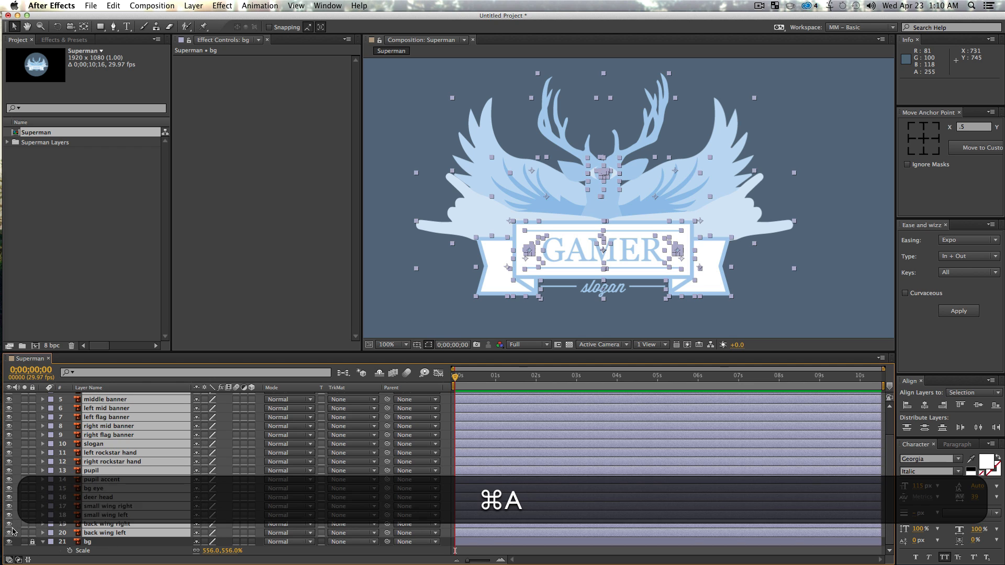
{"action": "left_click_drag", "start_coordinate": [10, 533], "coordinate": [8, 399]}
{"action": "scroll", "coordinate": [105, 474], "scroll_direction": "up", "scroll_amount": 3}
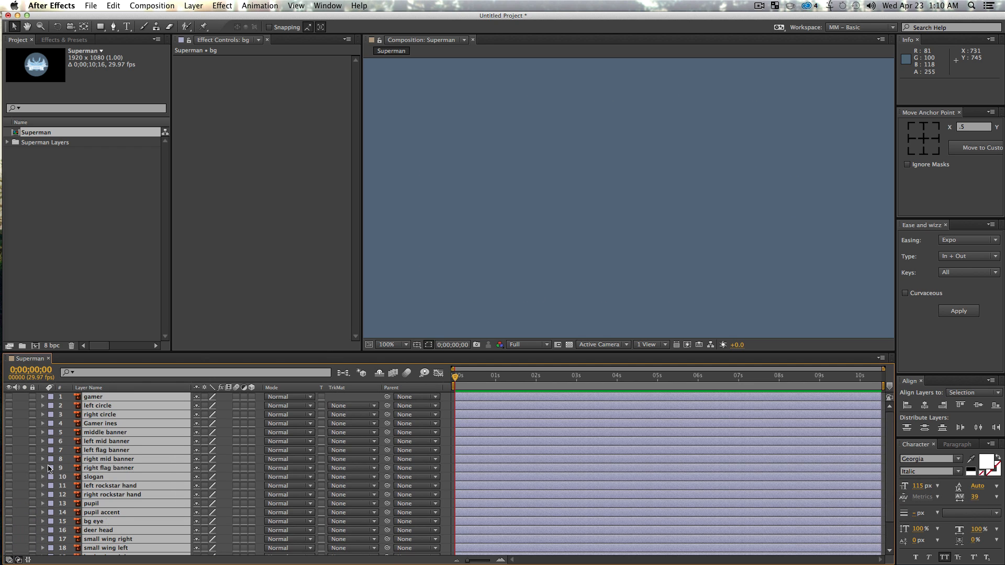
Select the pupil, pupil accent, bg eye and deer head layers and turn their visibility back on
{"action": "key", "text": "F2"}
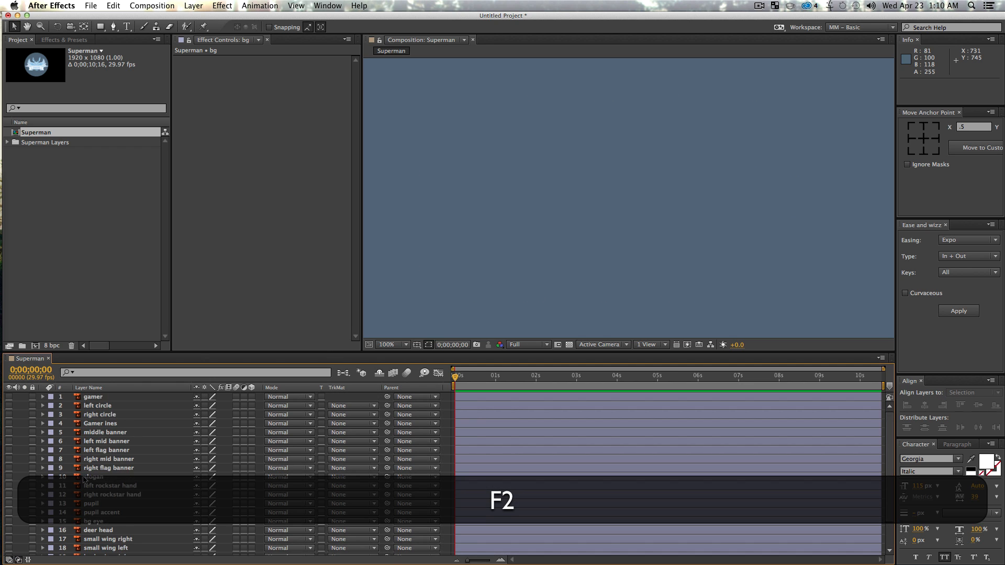
{"action": "scroll", "coordinate": [97, 421], "scroll_direction": "up", "scroll_amount": 1}
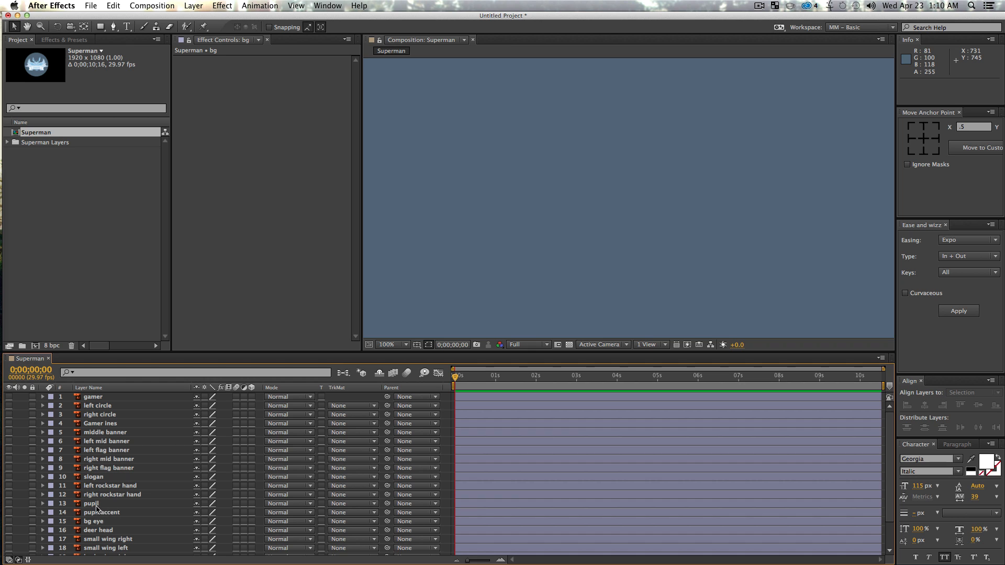
{"action": "left_click", "coordinate": [97, 506]}
{"action": "left_click", "coordinate": [97, 513], "text": "shift"}
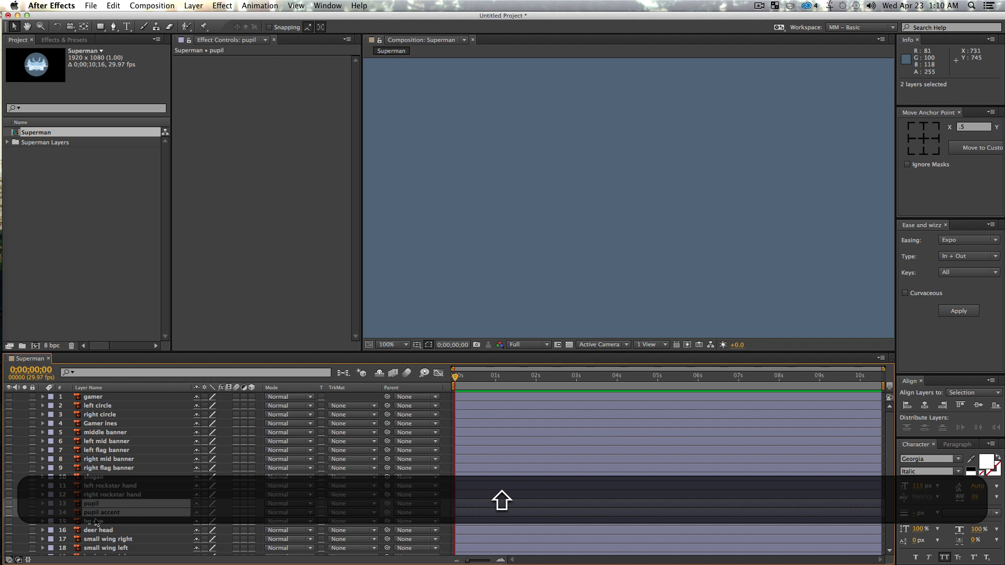
{"action": "left_click", "coordinate": [96, 523], "text": "shift"}
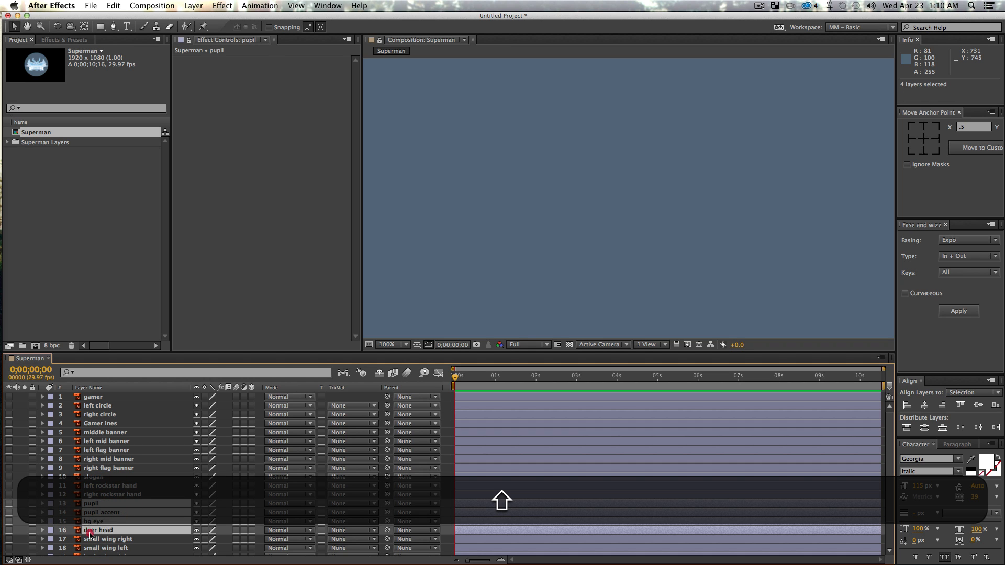
{"action": "left_click", "coordinate": [93, 531], "text": "shift"}
{"action": "left_click", "coordinate": [9, 530]}
{"action": "key", "text": "v"}
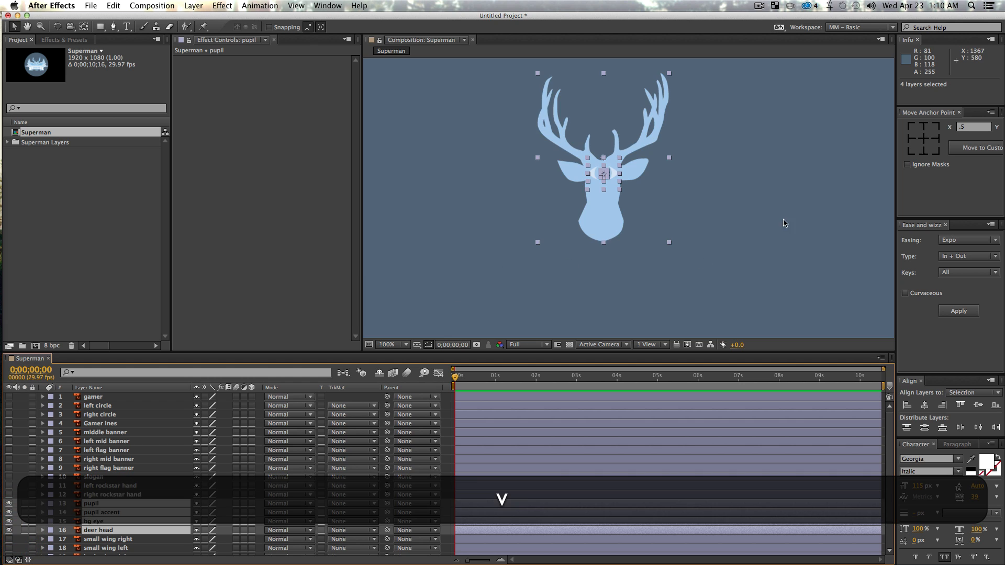
Examine the deer head and its eye up close in the composition
{"action": "key", "text": "z"}
{"action": "left_click", "coordinate": [597, 193]}
{"action": "key", "text": "space"}
{"action": "left_click_drag", "start_coordinate": [693, 170], "coordinate": [652, 187]}
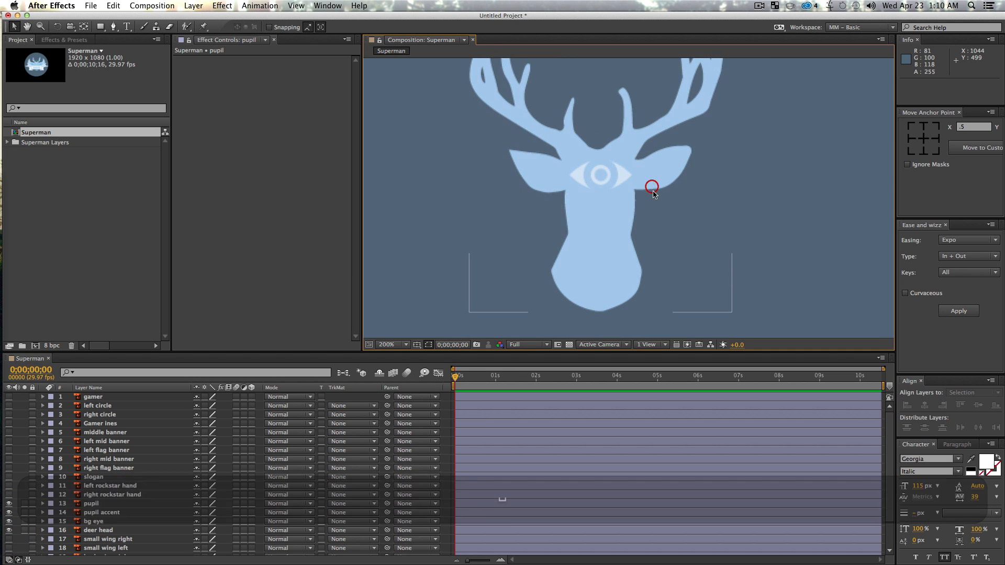
{"action": "key", "text": "z"}
{"action": "left_click", "coordinate": [655, 195], "text": "alt"}
{"action": "key", "text": "v"}
{"action": "left_click", "coordinate": [738, 225]}
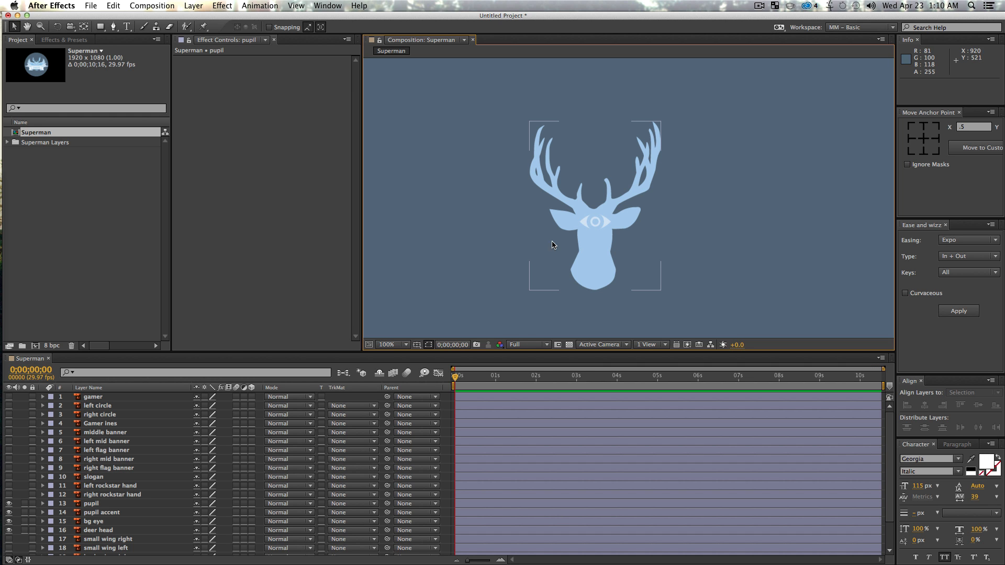
Switch to Illustrator and paste a copy of the deer head in place in front of the original
{"action": "key", "text": "ctrl+Up"}
{"action": "key", "text": "ctrl+Up"}
{"action": "mouse_move", "coordinate": [2, 230]}
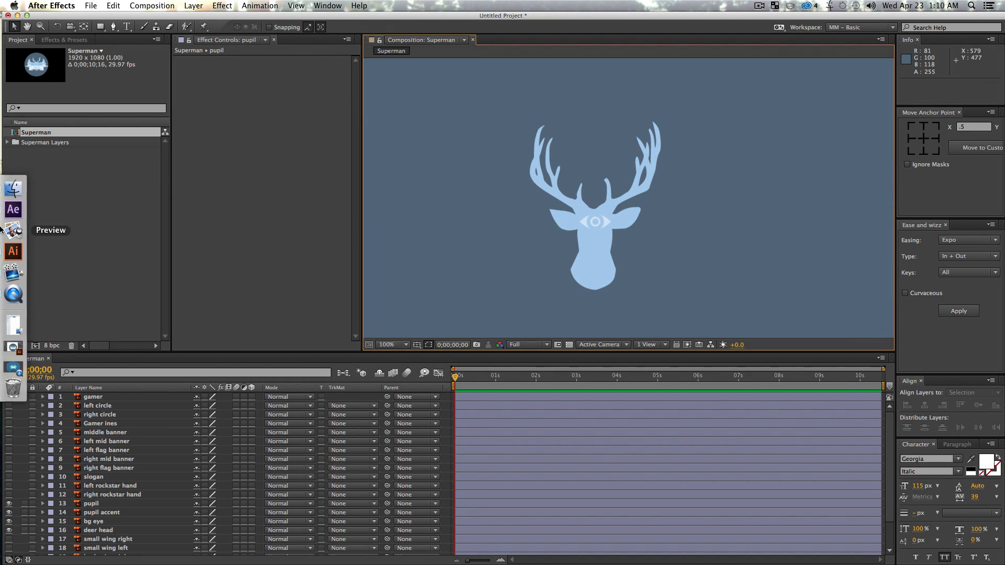
{"action": "left_click", "coordinate": [9, 258]}
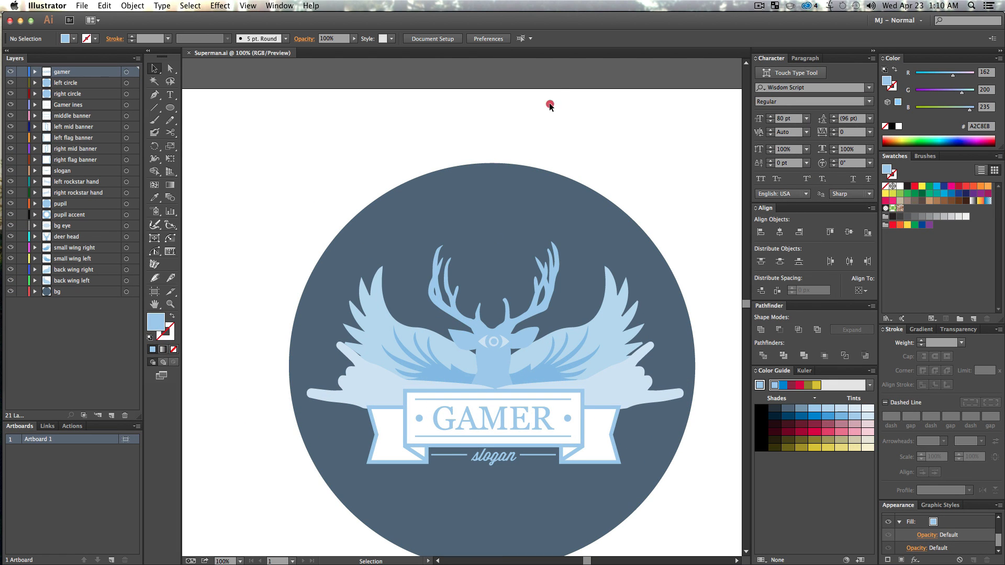
{"action": "left_click", "coordinate": [489, 365]}
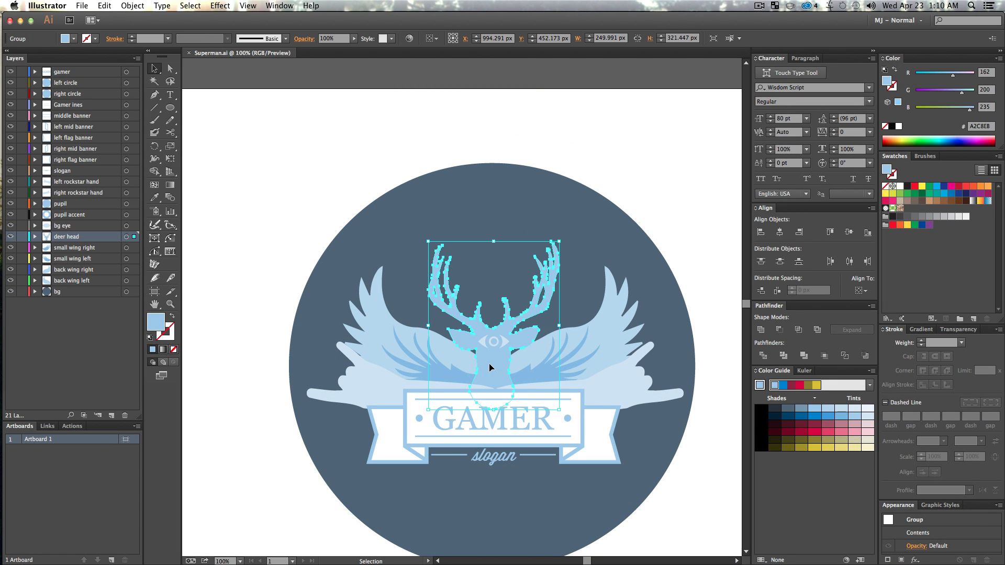
{"action": "key", "text": "super+c"}
{"action": "key", "text": "super+f"}
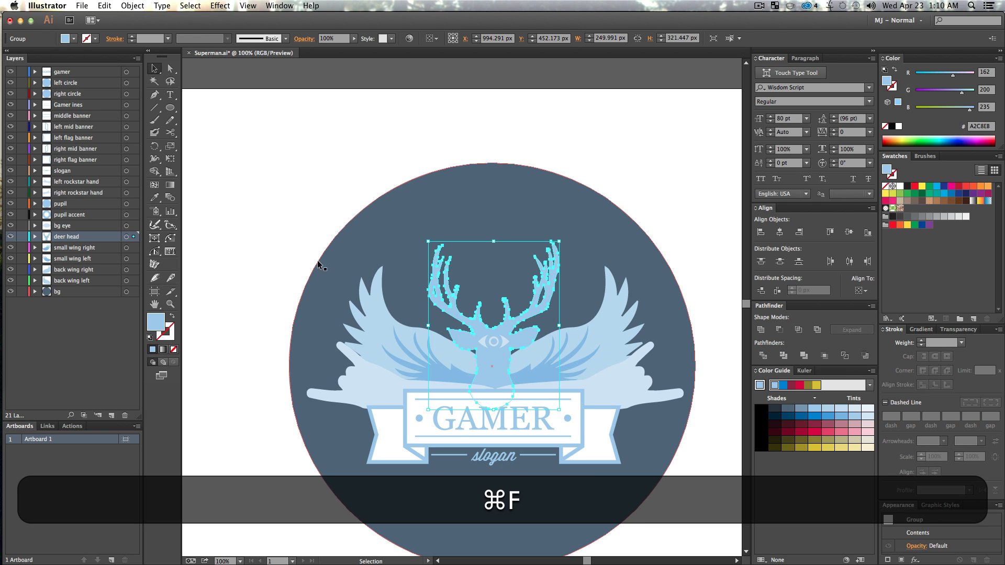
Move the deer head copy onto a new topmost layer named Lines
{"action": "left_click", "coordinate": [97, 415]}
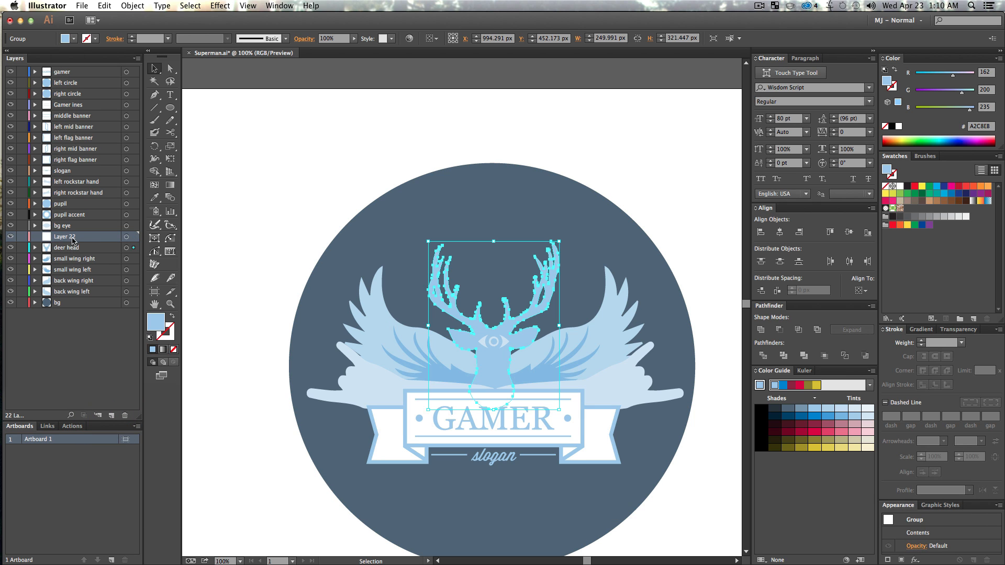
{"action": "left_click_drag", "start_coordinate": [75, 239], "coordinate": [47, 73]}
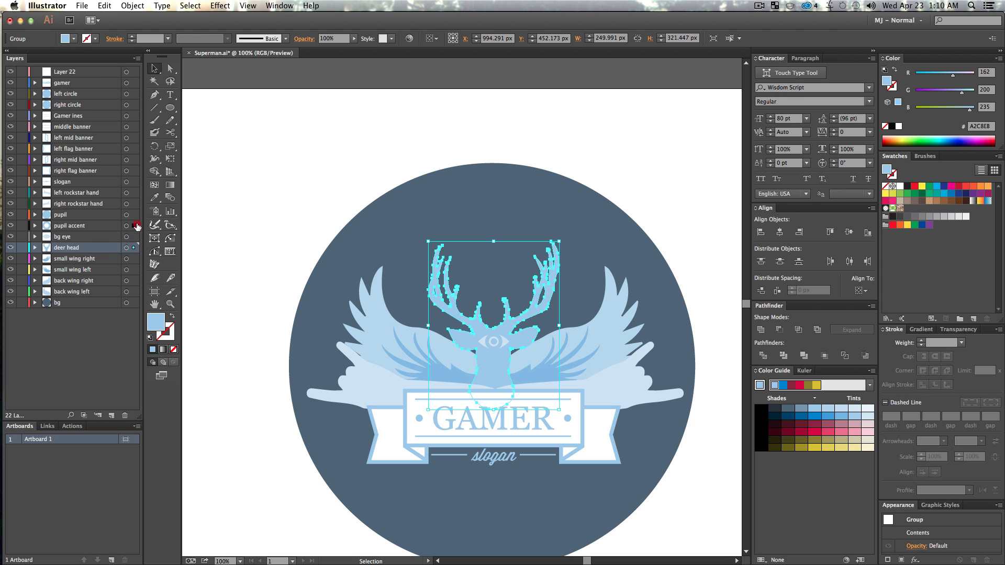
{"action": "left_click_drag", "start_coordinate": [130, 74], "coordinate": [129, 73]}
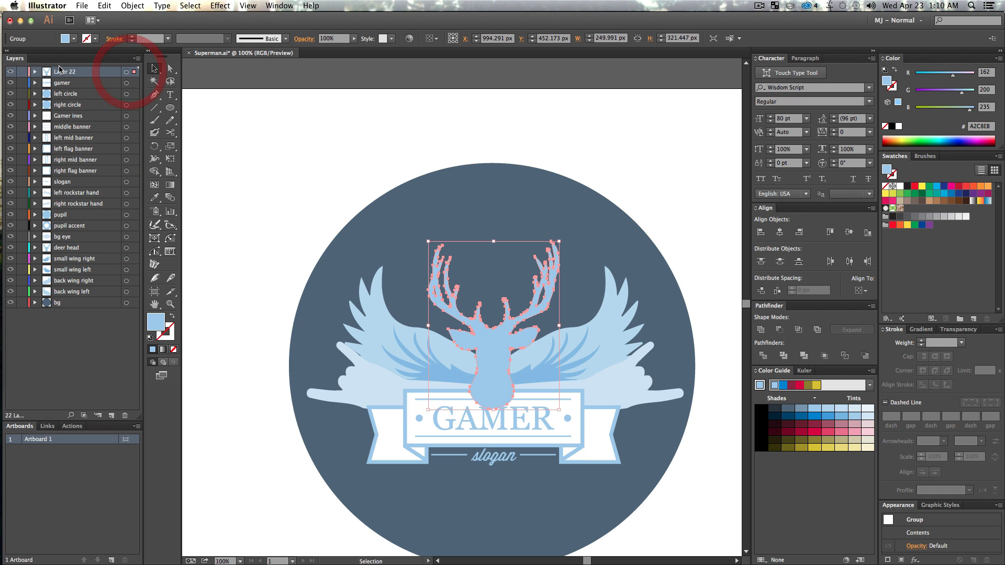
{"action": "double_click", "coordinate": [65, 72]}
{"action": "type", "text": "Lines"}
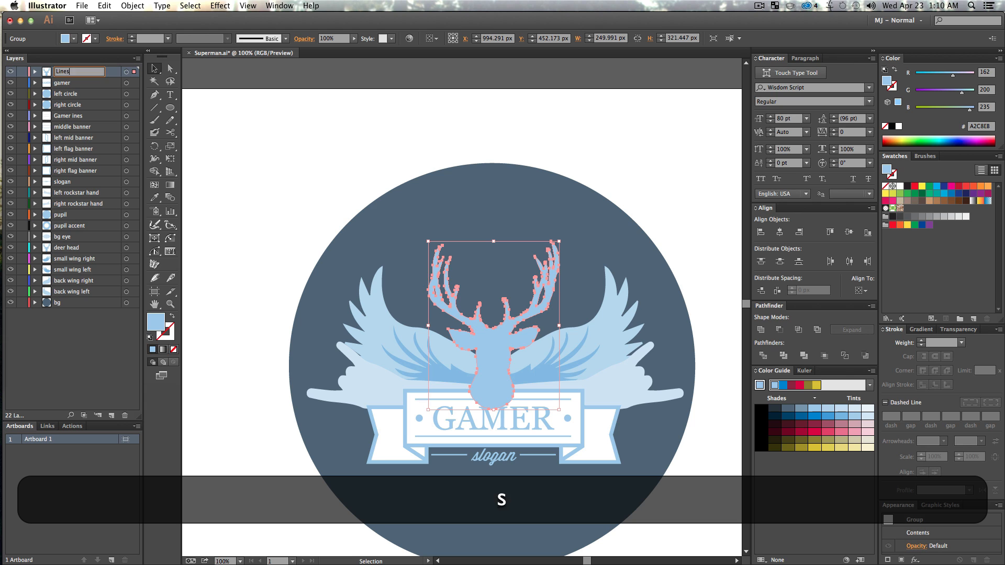
{"action": "key", "text": "Return"}
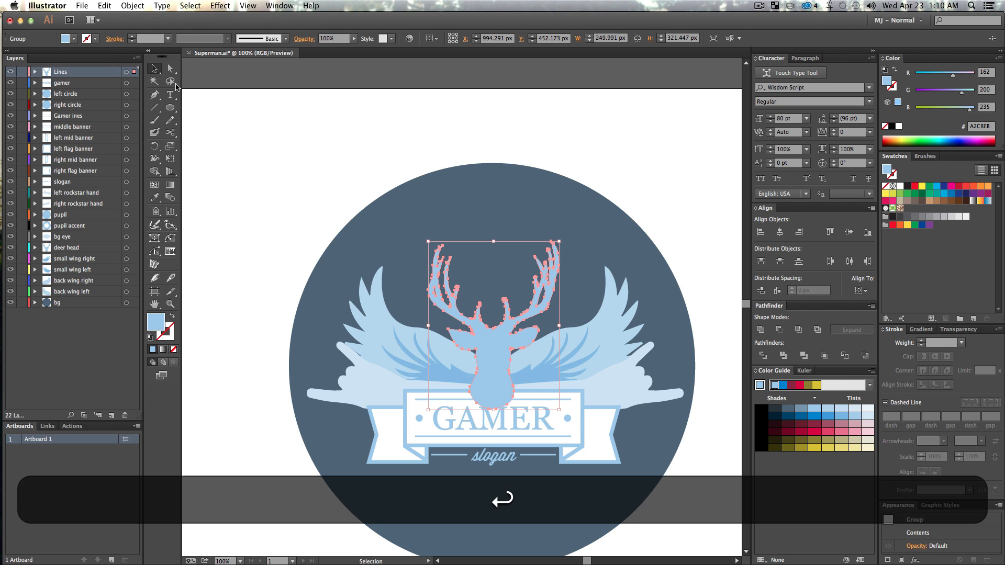
Swap the fill and stroke of the deer head copy on the Lines layer, and save the document
{"action": "left_click", "coordinate": [503, 344]}
{"action": "key", "text": "shift+c"}
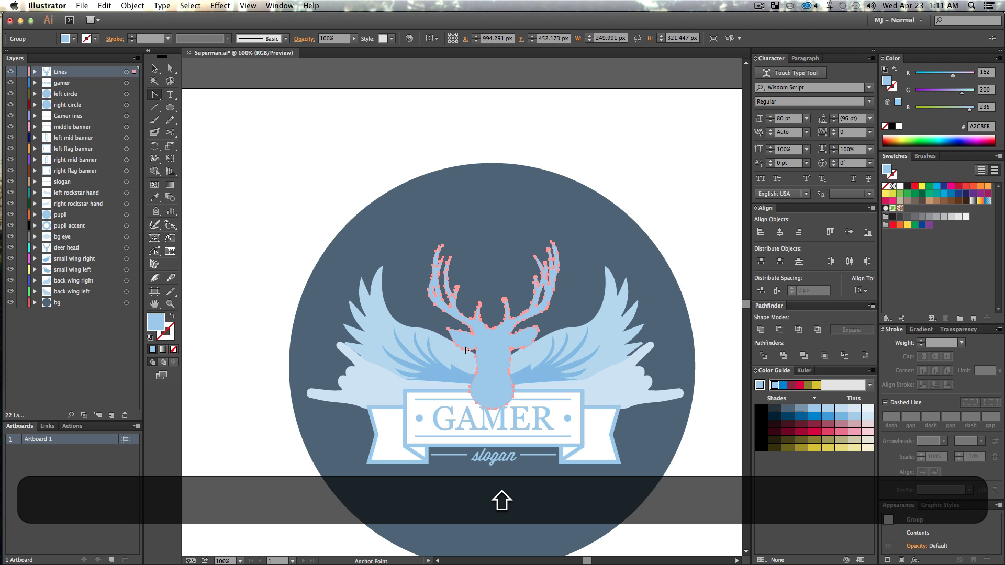
{"action": "key", "text": "shift+x"}
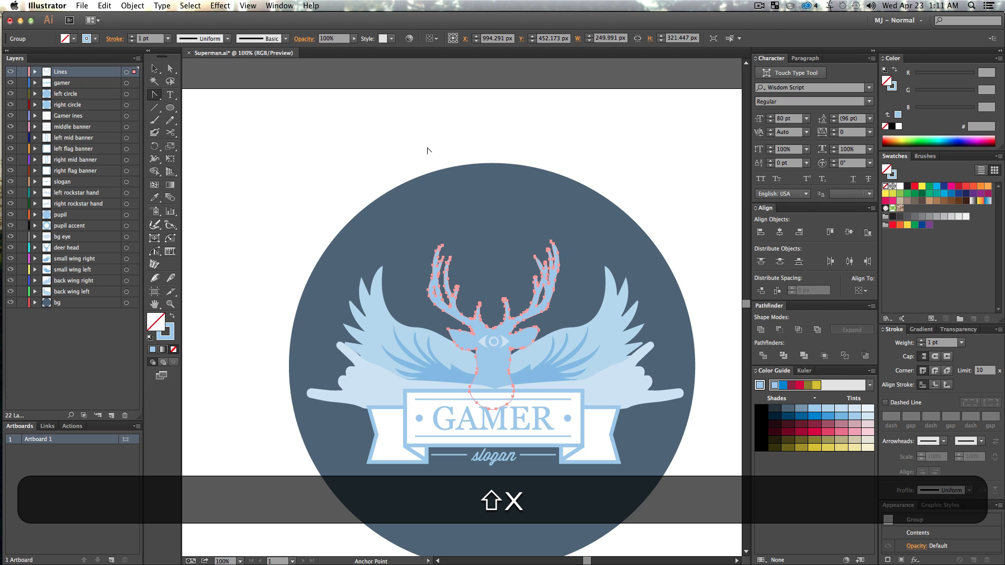
{"action": "key", "text": "v"}
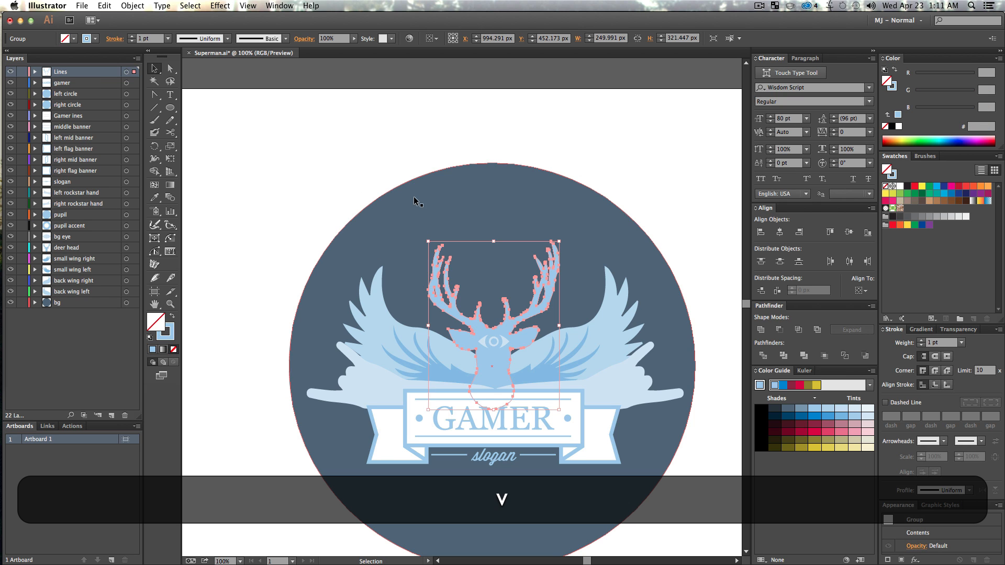
{"action": "left_click", "coordinate": [398, 194]}
{"action": "key", "text": "super+s"}
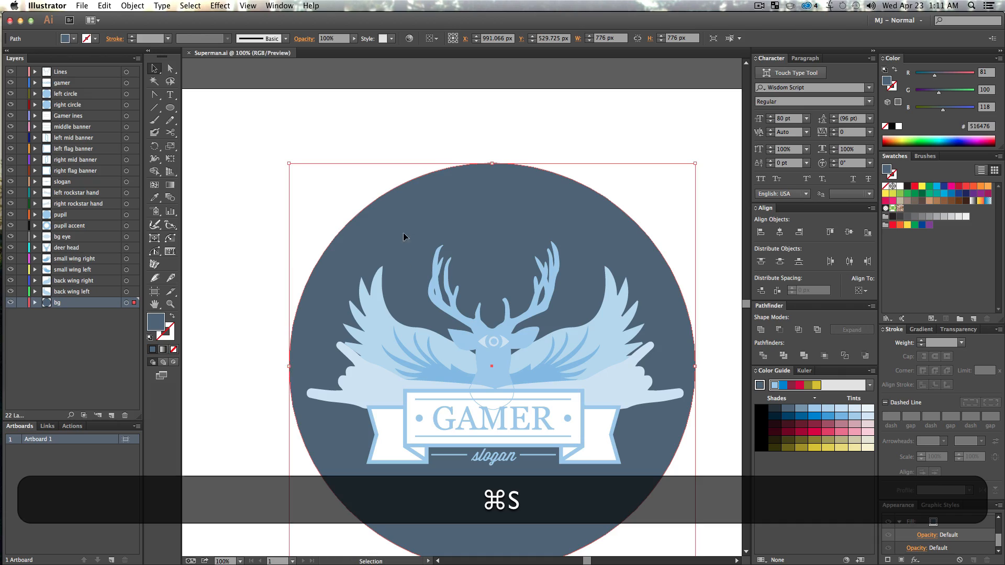
Switch to After Effects and delete the Superman composition and the Superman Layers folder from the project
{"action": "key", "text": "ctrl+Up"}
{"action": "left_click", "coordinate": [15, 220]}
{"action": "left_click", "coordinate": [63, 188]}
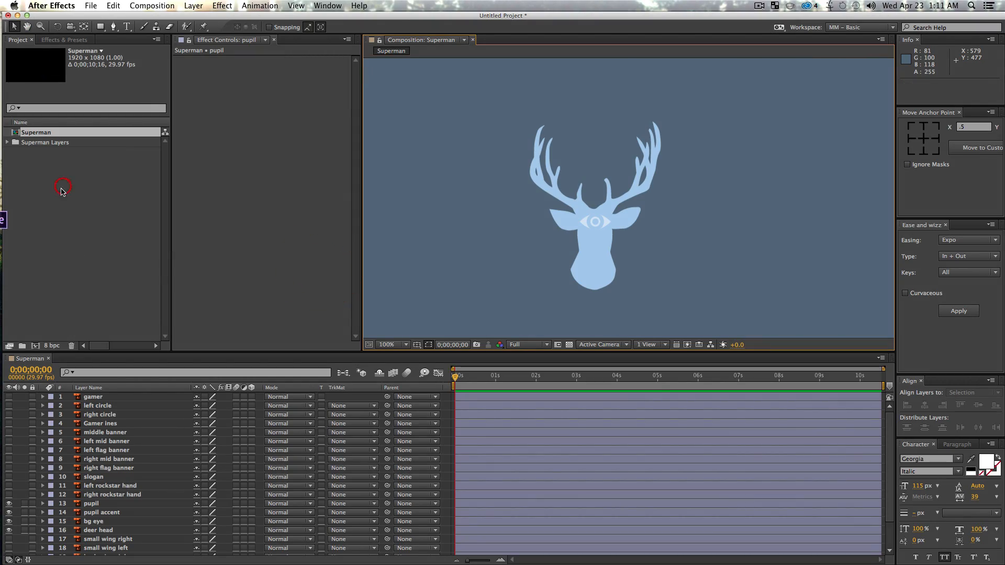
{"action": "left_click_drag", "start_coordinate": [67, 219], "coordinate": [22, 124]}
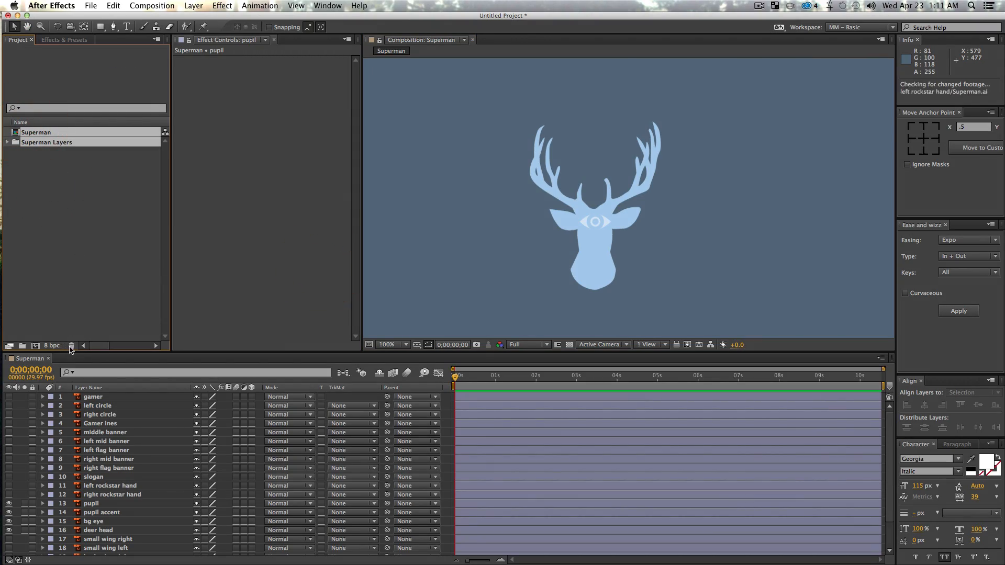
{"action": "left_click", "coordinate": [71, 346]}
{"action": "left_click", "coordinate": [606, 308]}
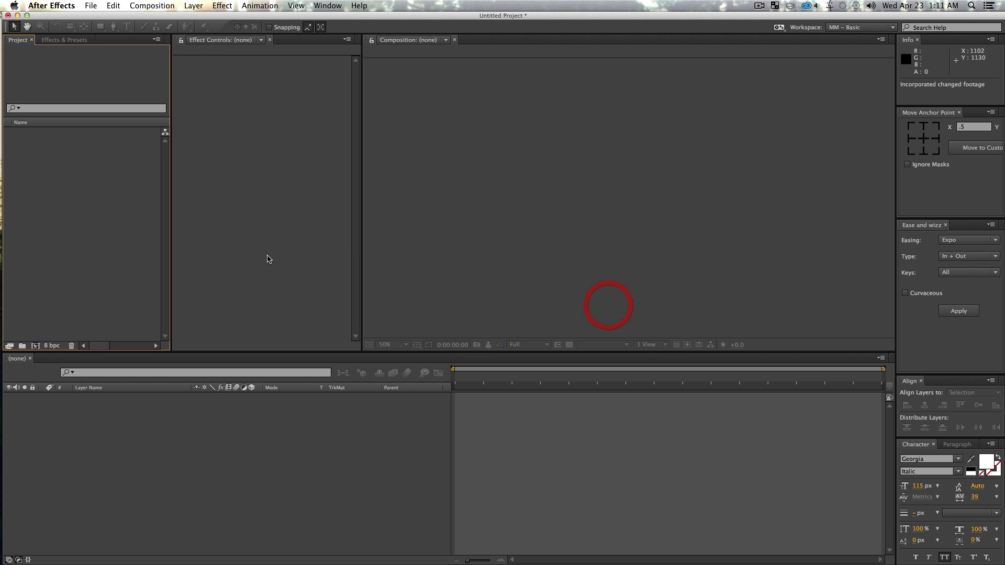
Import Superman.ai from the Desktop as Composition - Retain Layer Sizes and open the Superman composition
{"action": "left_click", "coordinate": [70, 191]}
{"action": "key", "text": "super+i"}
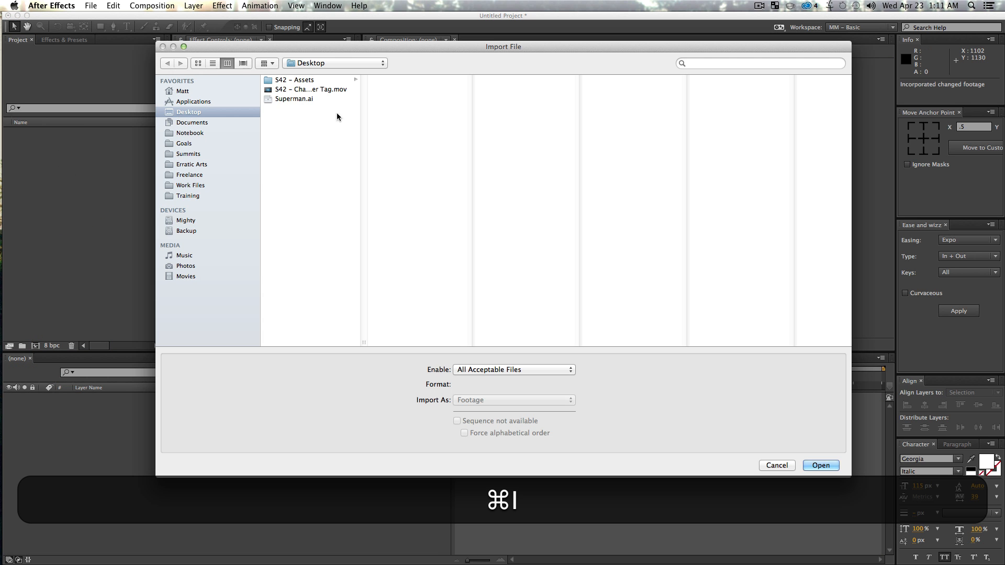
{"action": "left_click", "coordinate": [293, 98]}
{"action": "left_click", "coordinate": [491, 405]}
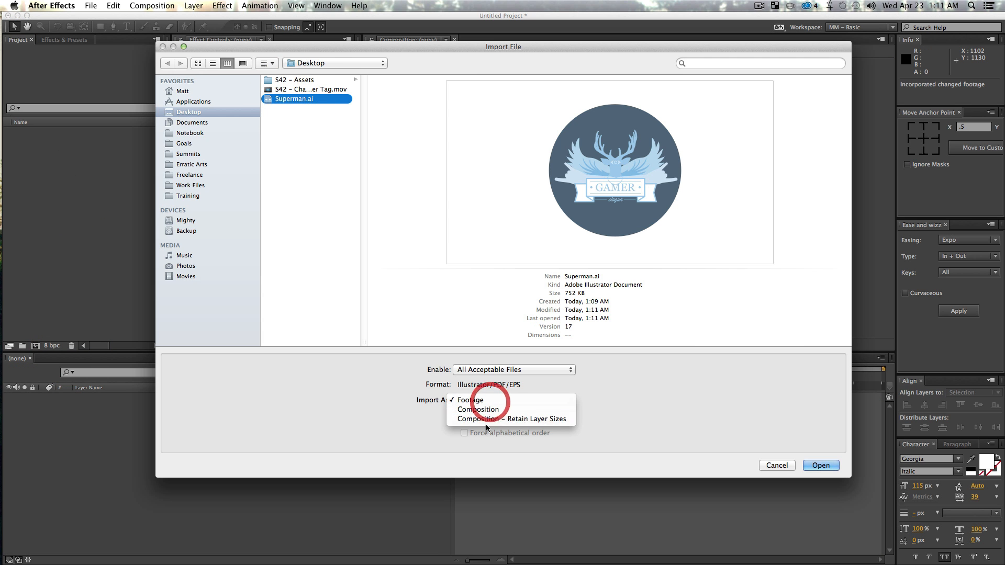
{"action": "left_click", "coordinate": [484, 417]}
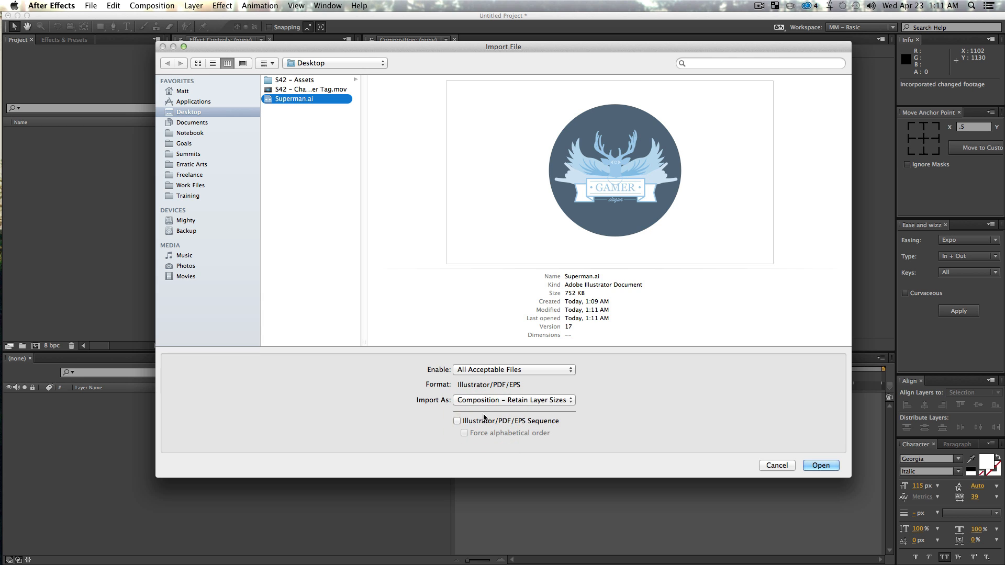
{"action": "left_click", "coordinate": [822, 466]}
{"action": "left_click", "coordinate": [83, 217]}
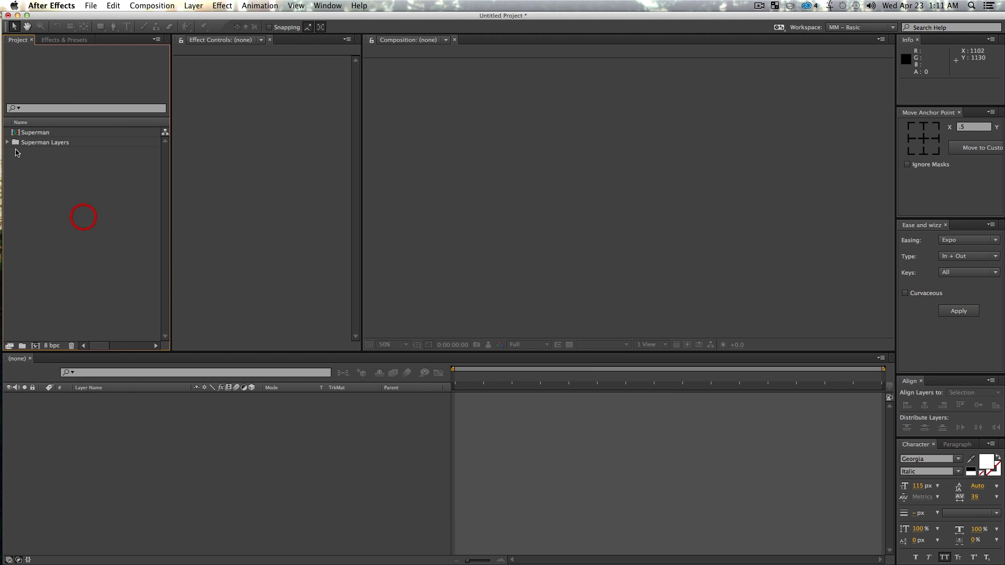
{"action": "double_click", "coordinate": [29, 134]}
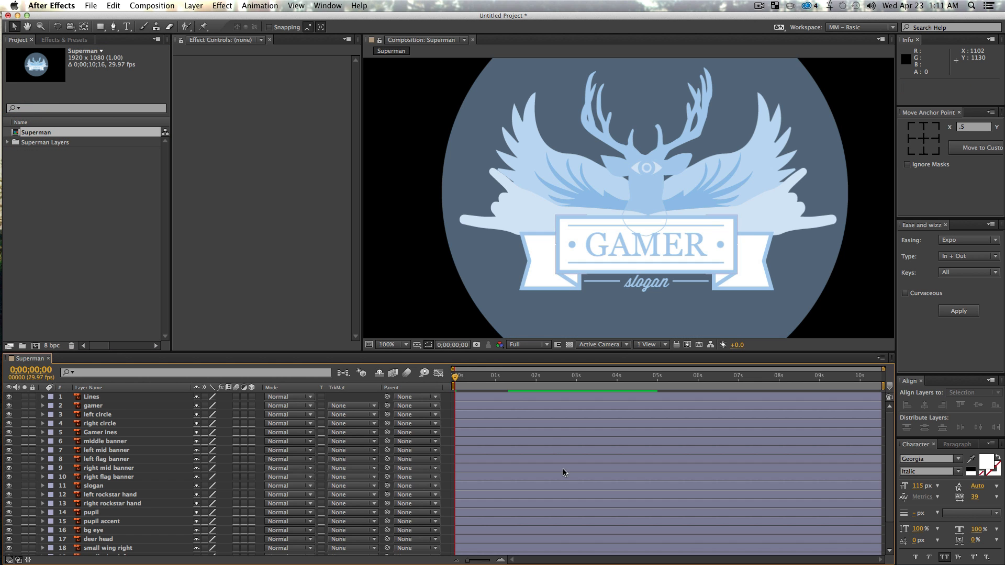
Scale the bg layer up to 500% so it fills the frame, and lock it
{"action": "scroll", "coordinate": [128, 502], "scroll_direction": "down", "scroll_amount": 3}
{"action": "left_click", "coordinate": [95, 549]}
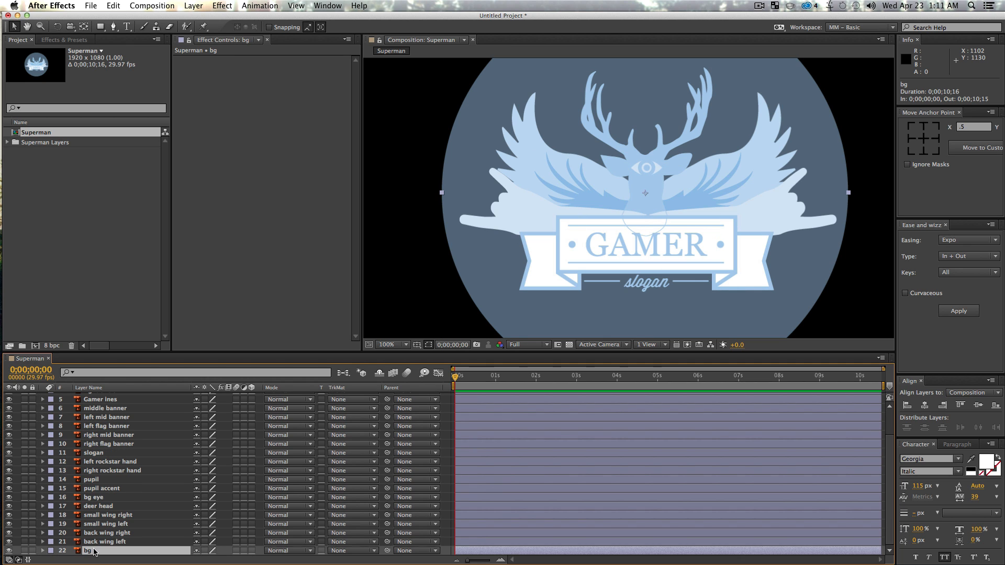
{"action": "key", "text": "s"}
{"action": "left_click_drag", "start_coordinate": [210, 554], "coordinate": [416, 546]}
{"action": "left_click", "coordinate": [34, 542]}
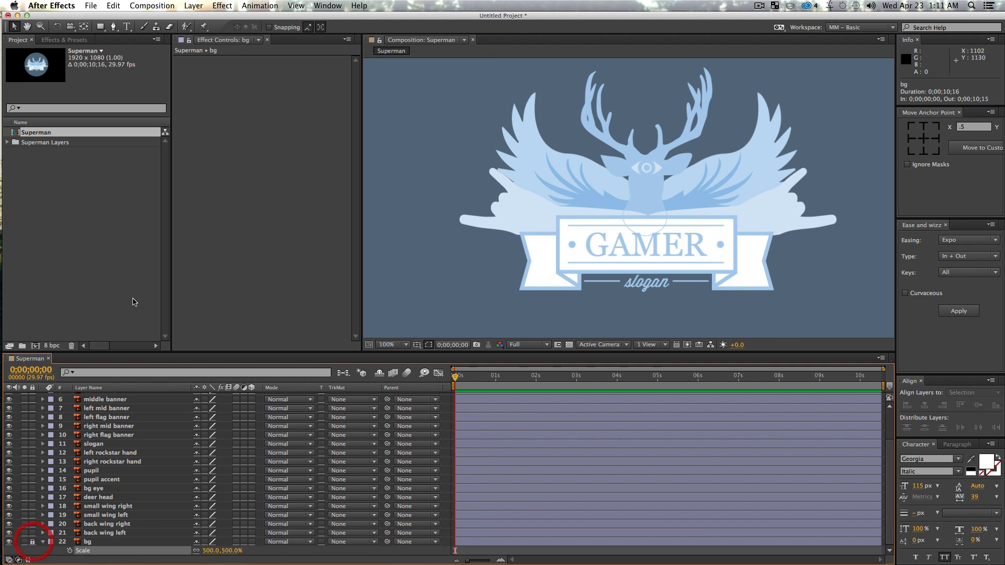
{"action": "left_click", "coordinate": [70, 246]}
Hide all unlocked layers in the reimported composition, leaving only bg visible, and clear the selection
{"action": "scroll", "coordinate": [184, 421], "scroll_direction": "up", "scroll_amount": 5}
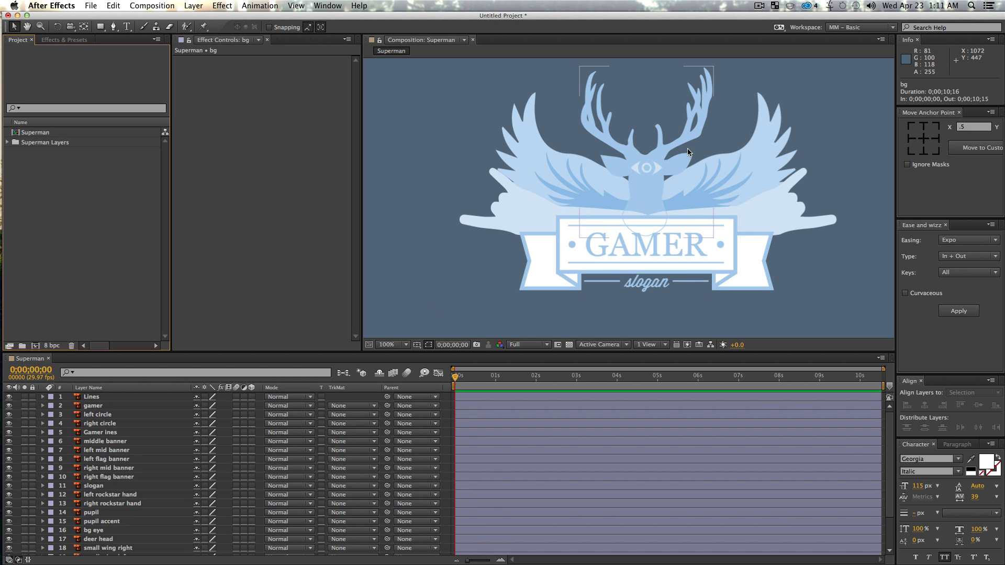
{"action": "scroll", "coordinate": [118, 496], "scroll_direction": "down", "scroll_amount": 3}
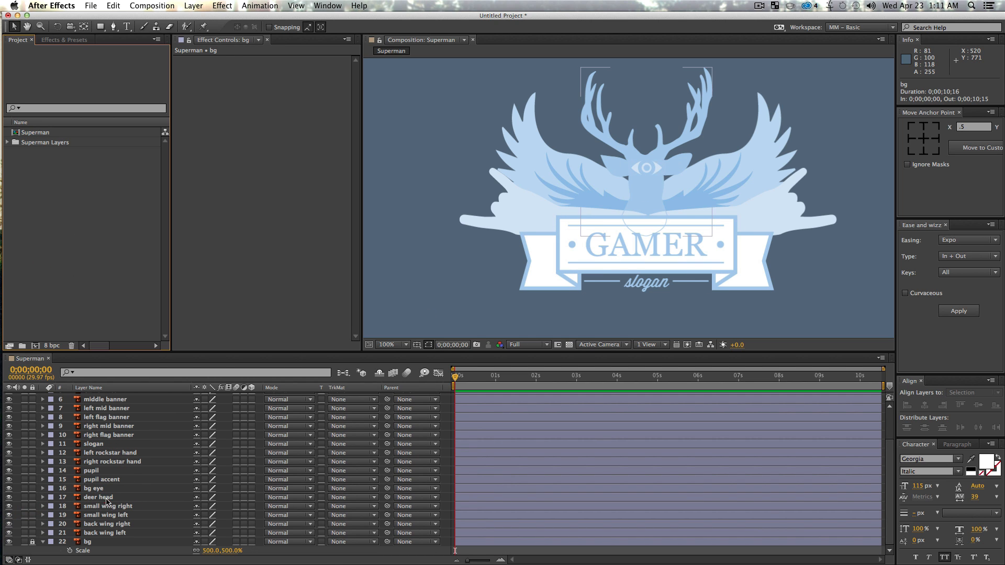
{"action": "left_click", "coordinate": [105, 499]}
{"action": "key", "text": "super+a"}
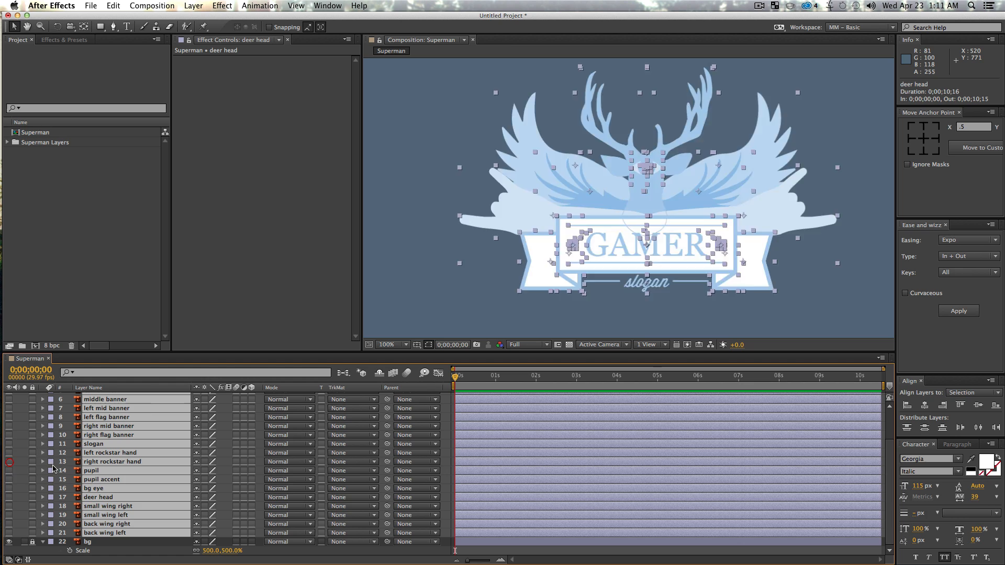
{"action": "left_click", "coordinate": [9, 462]}
{"action": "key", "text": "F2"}
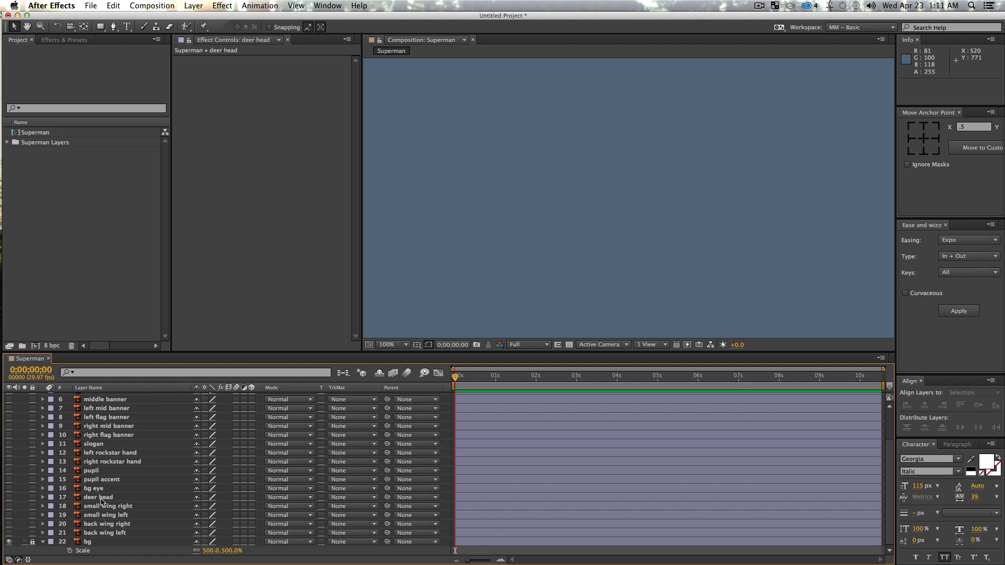
Turn on visibility for the deer head, bg eye, pupil accent, pupil and Lines layers, and clear the selection
{"action": "left_click", "coordinate": [101, 498]}
{"action": "left_click", "coordinate": [96, 484], "text": "shift+super"}
{"action": "left_click", "coordinate": [97, 480], "text": "super"}
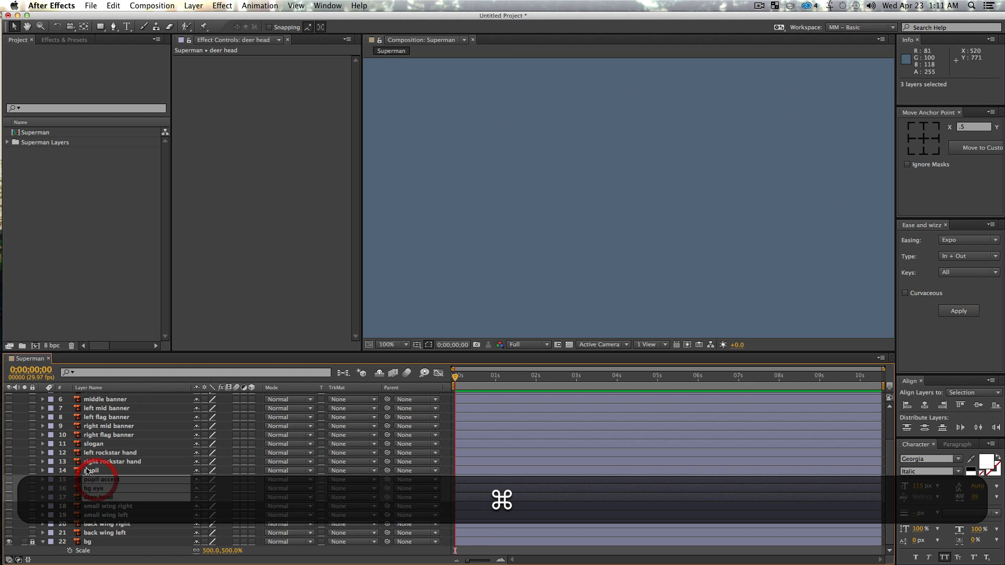
{"action": "left_click", "coordinate": [93, 470], "text": "super"}
{"action": "scroll", "coordinate": [90, 464], "scroll_direction": "up", "scroll_amount": 3}
{"action": "left_click", "coordinate": [88, 396], "text": "super"}
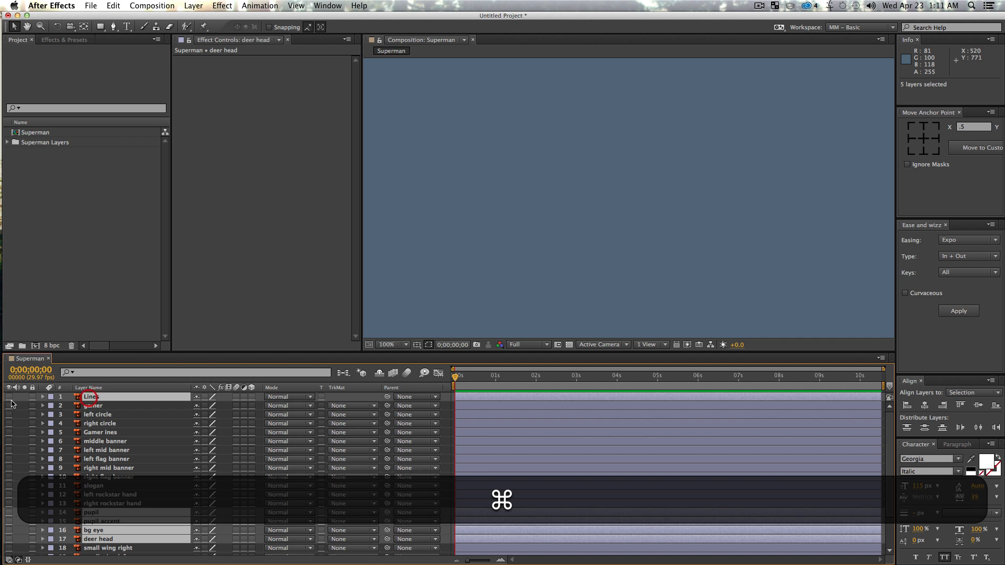
{"action": "left_click", "coordinate": [9, 396]}
{"action": "left_click", "coordinate": [766, 242]}
Hide the pupil, pupil accent, bg eye and deer head layers so only the Lines outline shows over the bg layer
{"action": "key", "text": "z"}
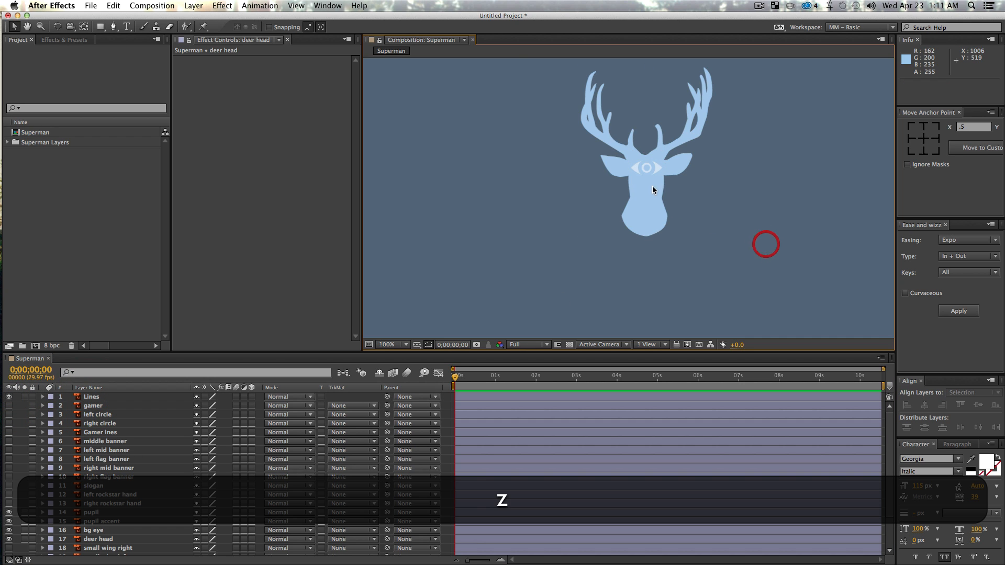
{"action": "left_click", "coordinate": [653, 186]}
{"action": "key", "text": "space"}
{"action": "left_click_drag", "start_coordinate": [712, 157], "coordinate": [710, 220]}
{"action": "key", "text": "z"}
{"action": "left_click", "coordinate": [637, 231], "text": "alt"}
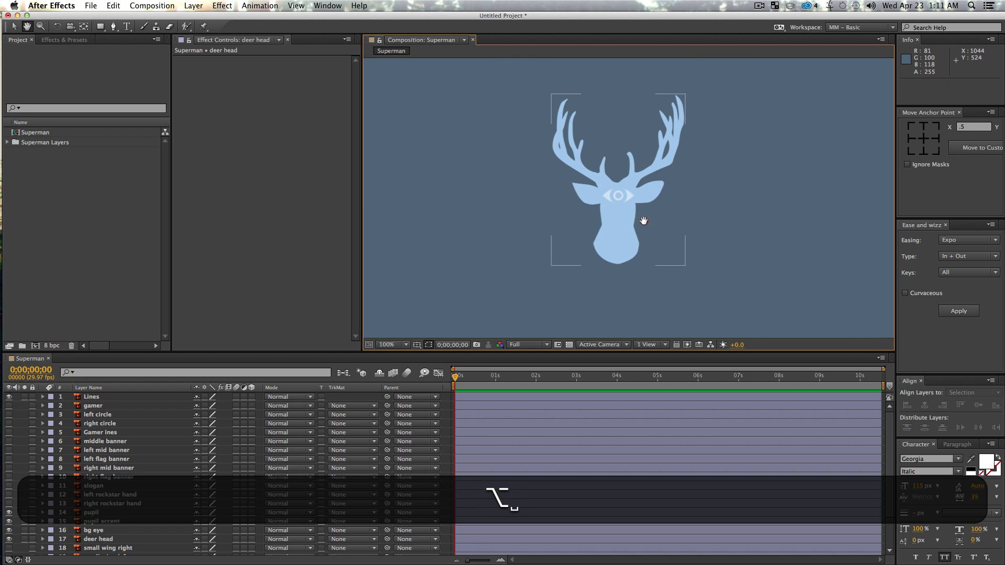
{"action": "key", "text": "v"}
{"action": "key", "text": "space"}
{"action": "left_click_drag", "start_coordinate": [650, 260], "coordinate": [648, 226]}
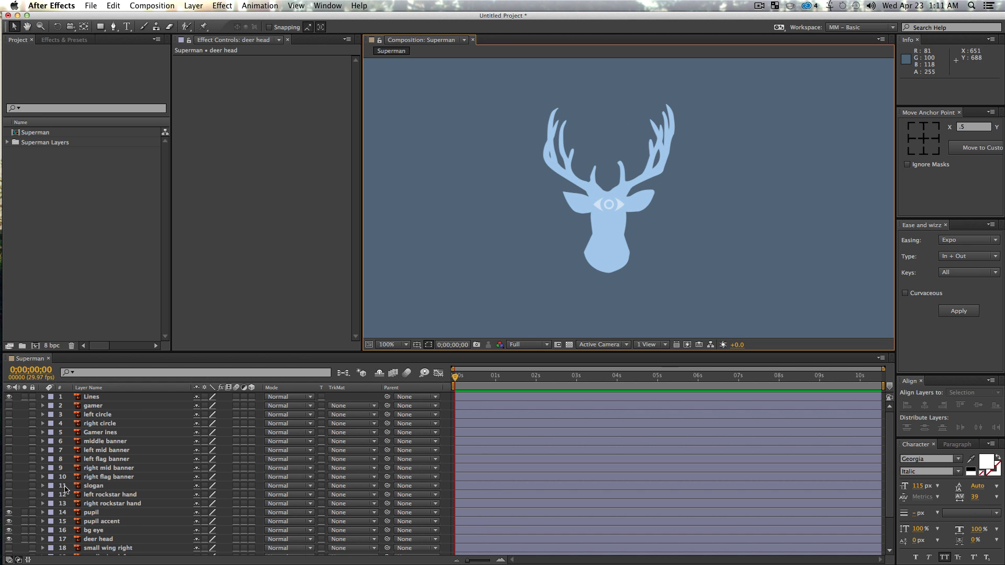
{"action": "scroll", "coordinate": [65, 489], "scroll_direction": "down", "scroll_amount": 3}
{"action": "left_click", "coordinate": [8, 470]}
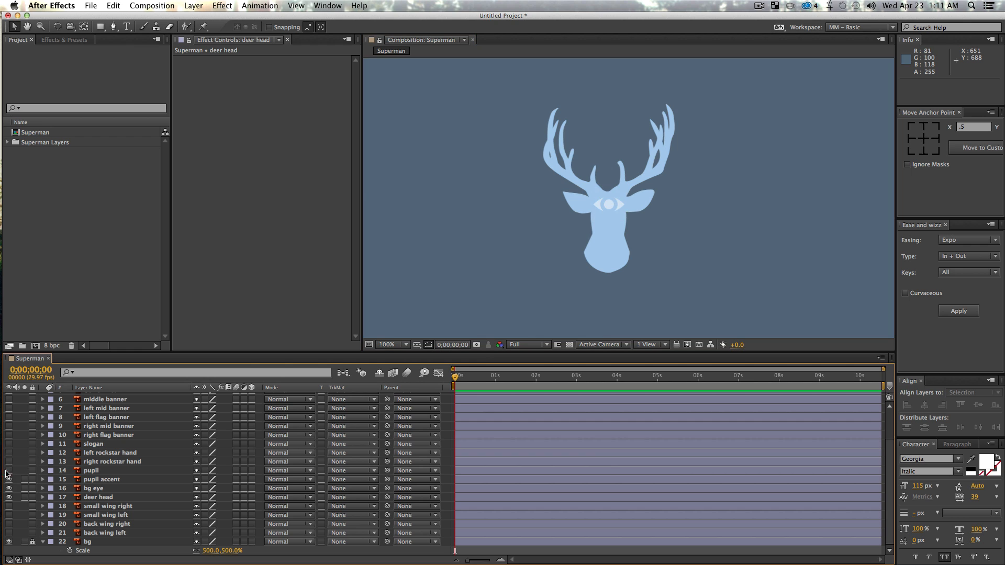
{"action": "left_click", "coordinate": [9, 480]}
{"action": "left_click", "coordinate": [8, 489]}
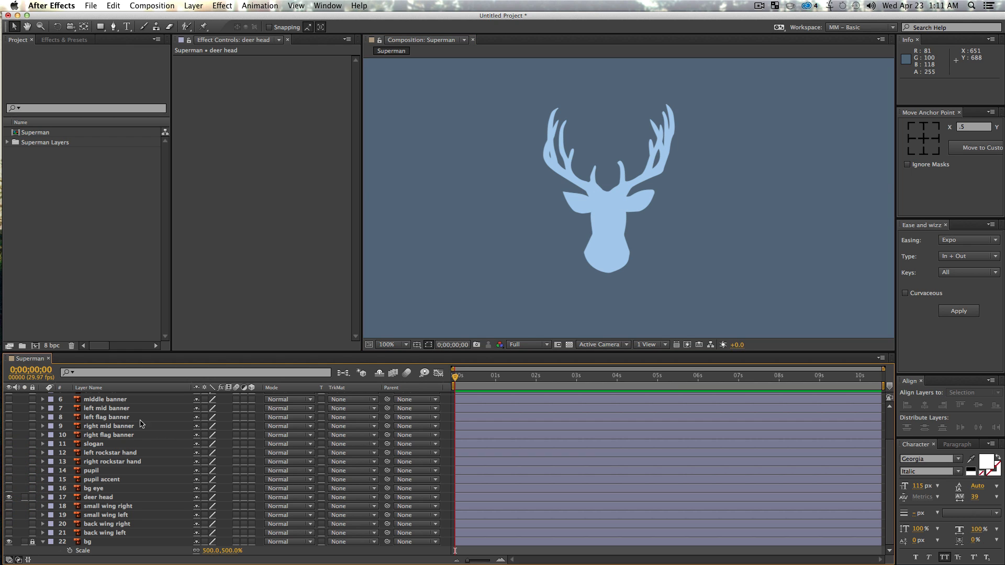
{"action": "left_click", "coordinate": [108, 498]}
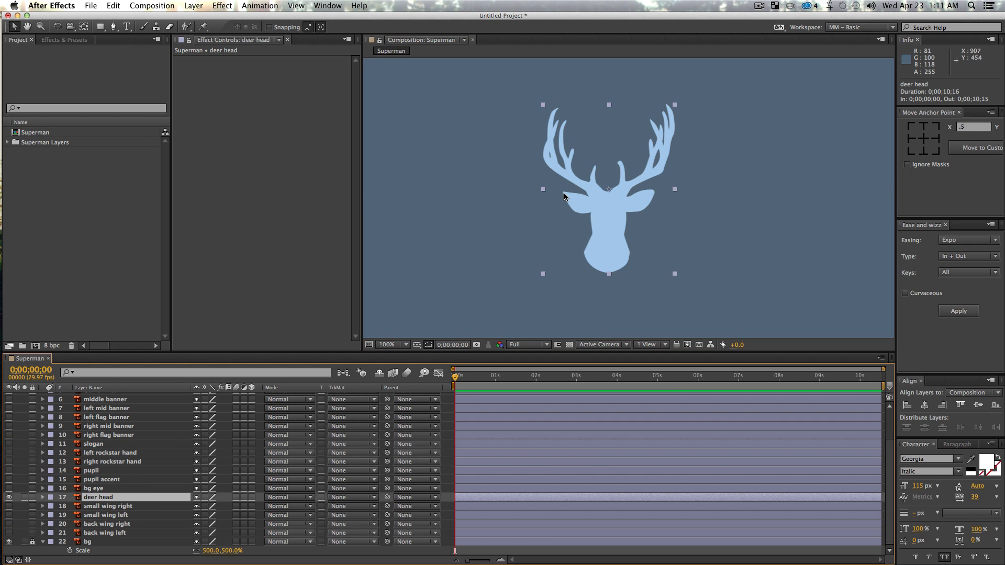
{"action": "scroll", "coordinate": [187, 401], "scroll_direction": "up", "scroll_amount": 3}
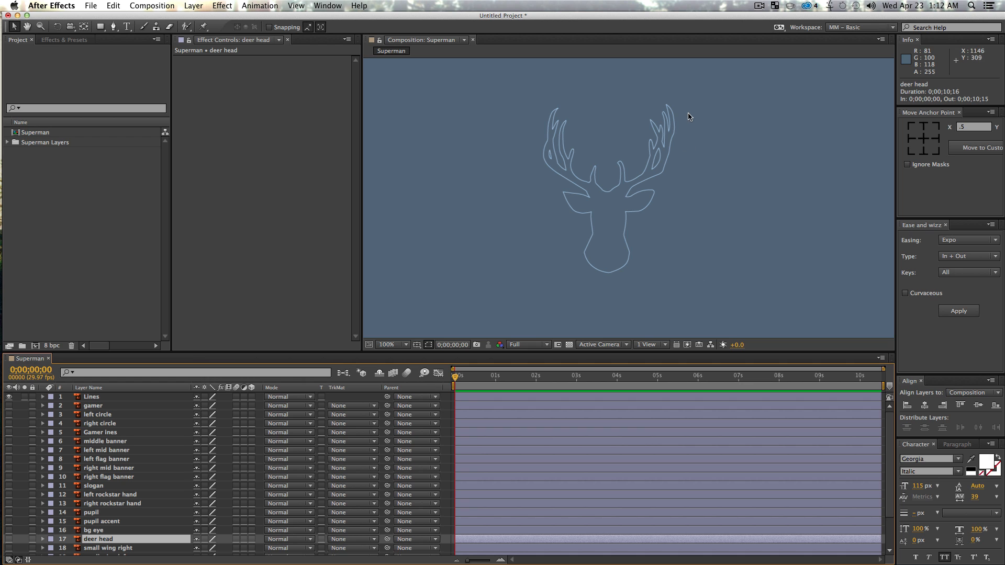
Create shapes from the Lines vector layer and delete the original Lines layer
{"action": "scroll", "coordinate": [628, 262], "scroll_direction": "down", "scroll_amount": 3}
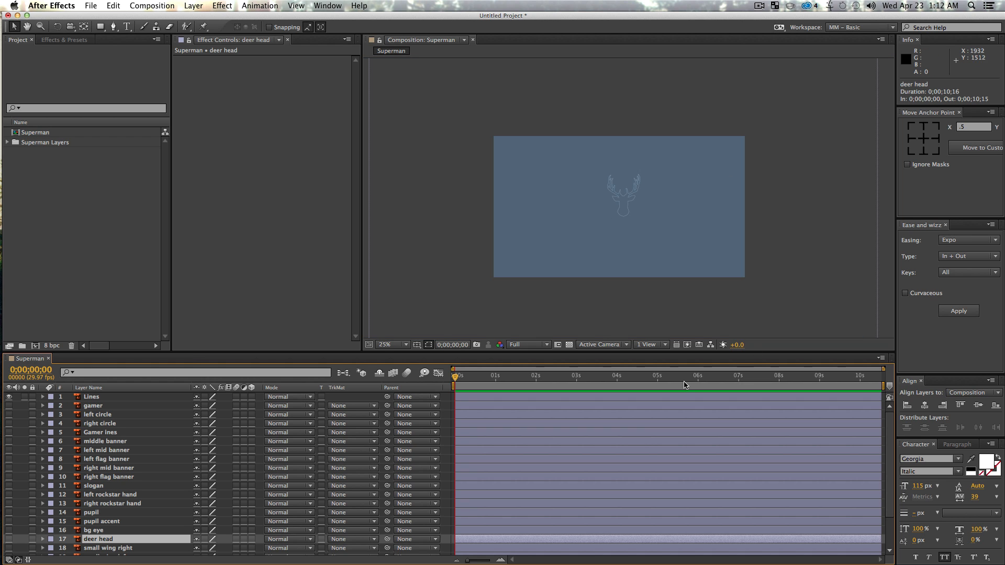
{"action": "key", "text": "z"}
{"action": "double_click", "coordinate": [629, 203]}
{"action": "key", "text": "v"}
{"action": "left_click", "coordinate": [595, 234]}
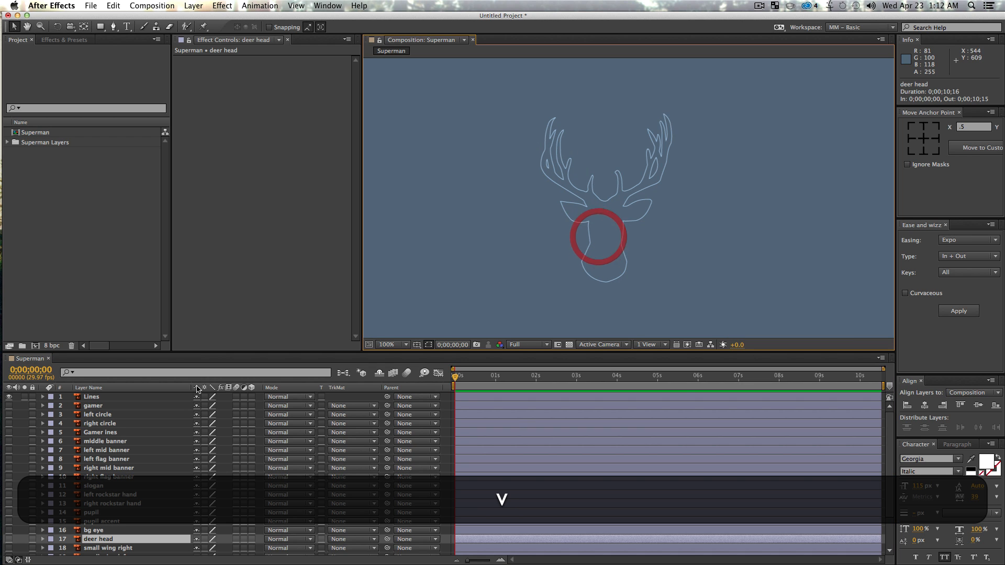
{"action": "left_click", "coordinate": [88, 393]}
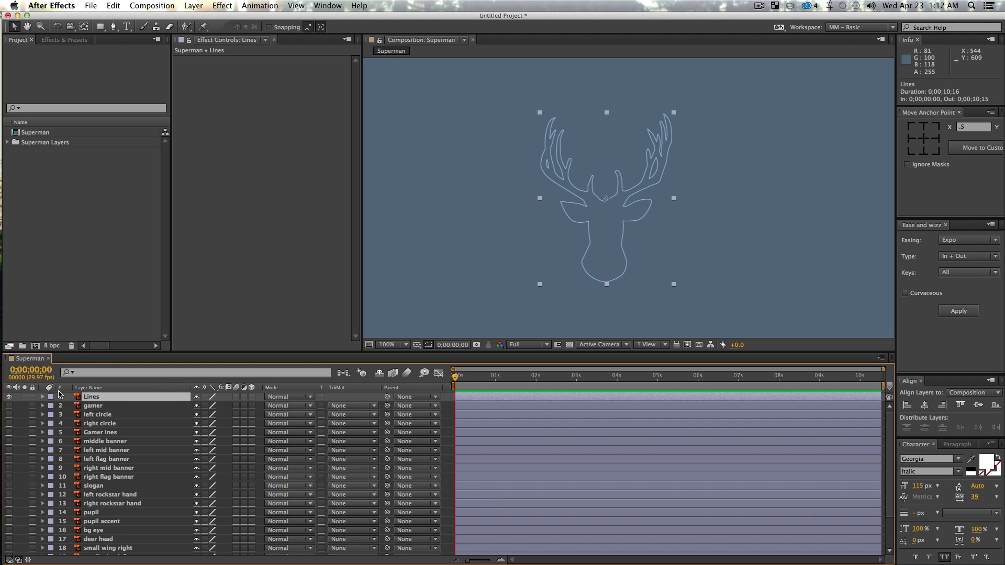
{"action": "key", "text": "super"}
{"action": "right_click", "coordinate": [93, 406]}
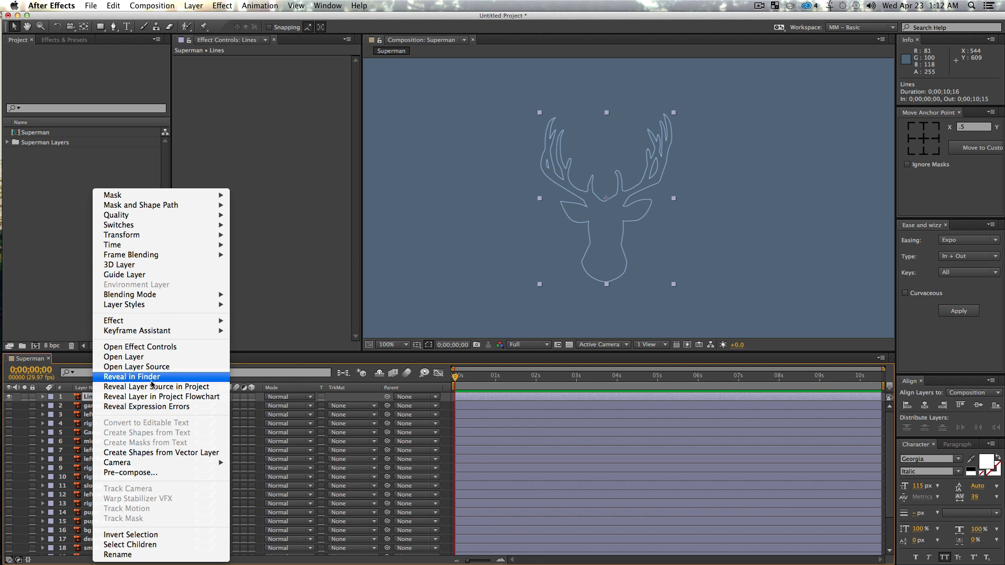
{"action": "left_click", "coordinate": [147, 456]}
{"action": "left_click", "coordinate": [95, 409]}
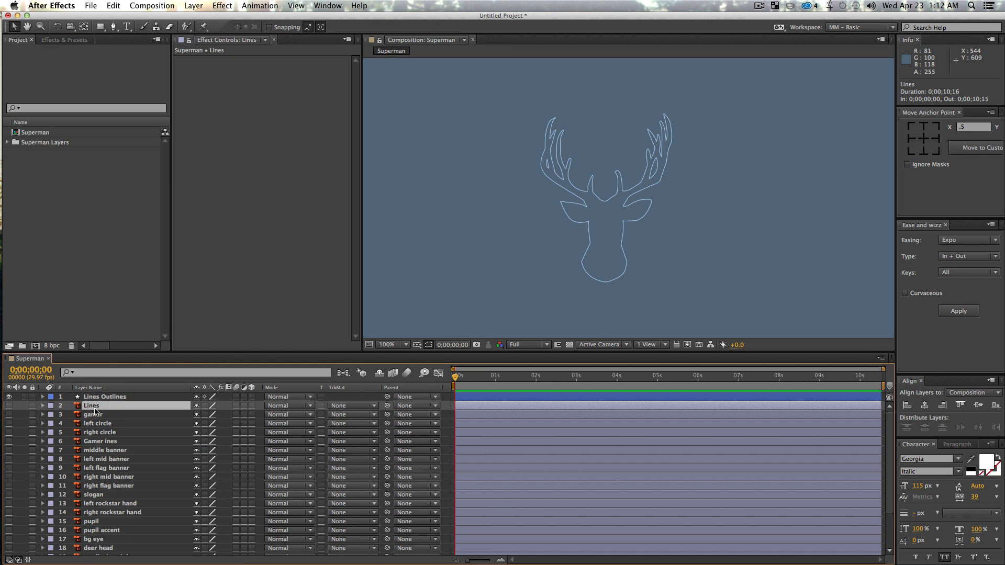
{"action": "key", "text": "Delete"}
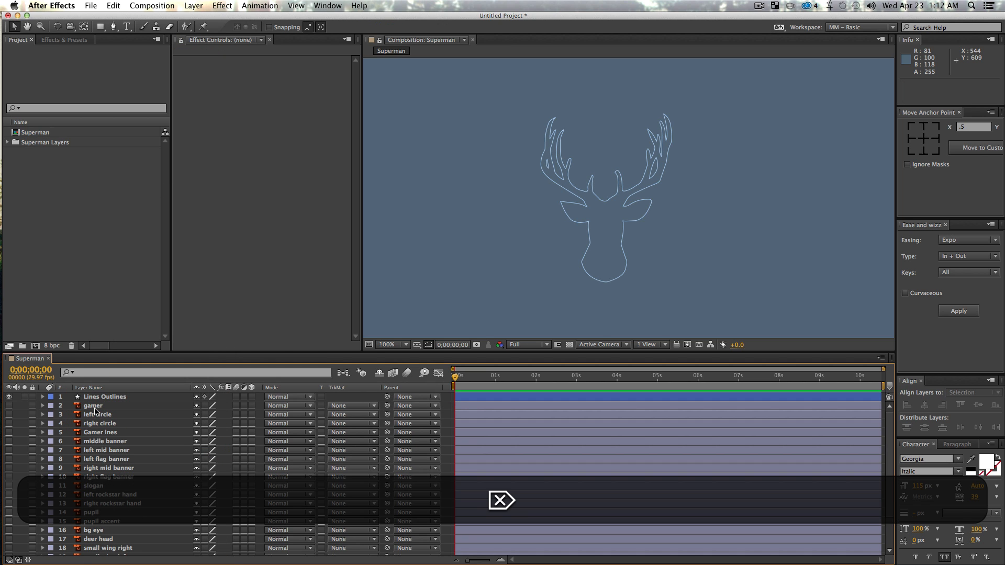
Expand the Lines Outlines layer, add Trim Paths to its contents, and open the Trim Paths properties
{"action": "left_click", "coordinate": [43, 399], "text": "super"}
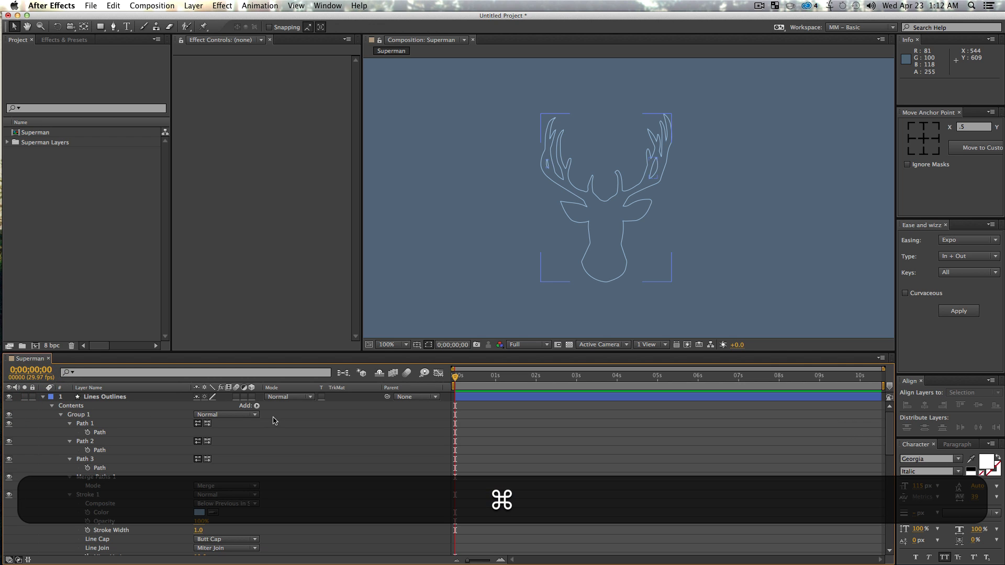
{"action": "left_click", "coordinate": [257, 406]}
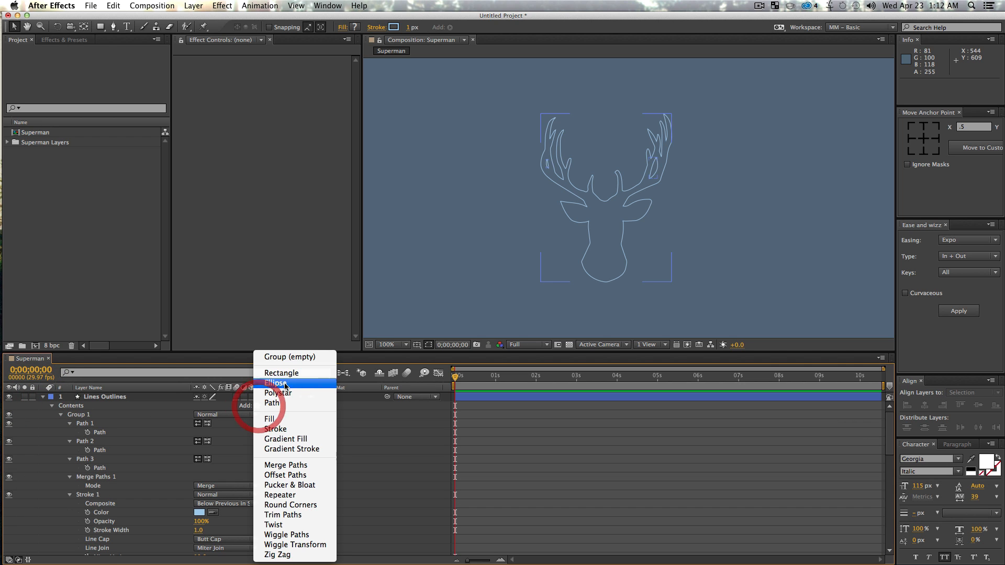
{"action": "left_click", "coordinate": [287, 516]}
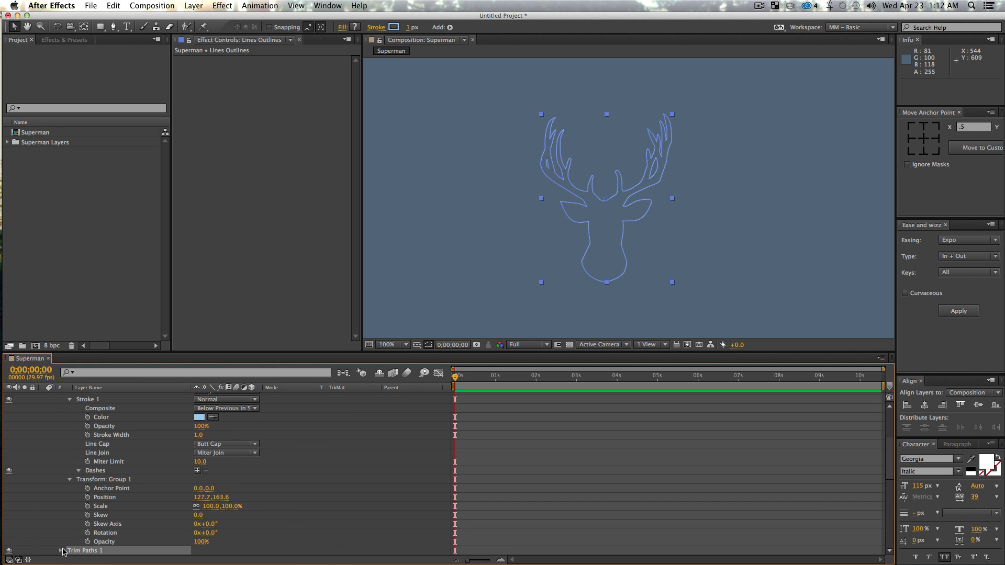
{"action": "left_click", "coordinate": [61, 550]}
{"action": "scroll", "coordinate": [77, 499], "scroll_direction": "down", "scroll_amount": 3}
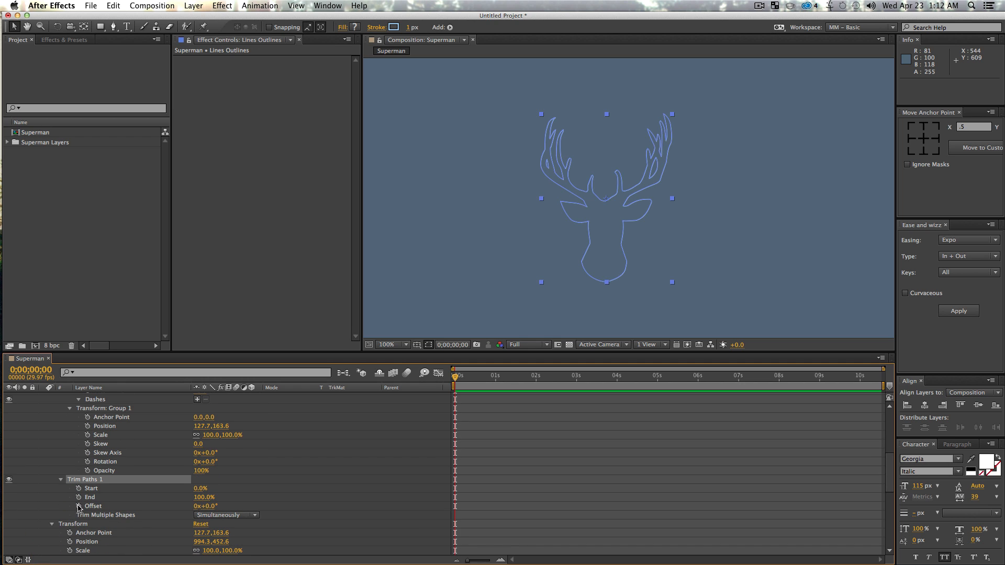
Enable keyframing for Trim Paths Start, End and Offset at 0;00;00;00, and show only the layer's keyframed properties
{"action": "left_click", "coordinate": [78, 506]}
{"action": "left_click", "coordinate": [78, 497]}
{"action": "left_click", "coordinate": [79, 488]}
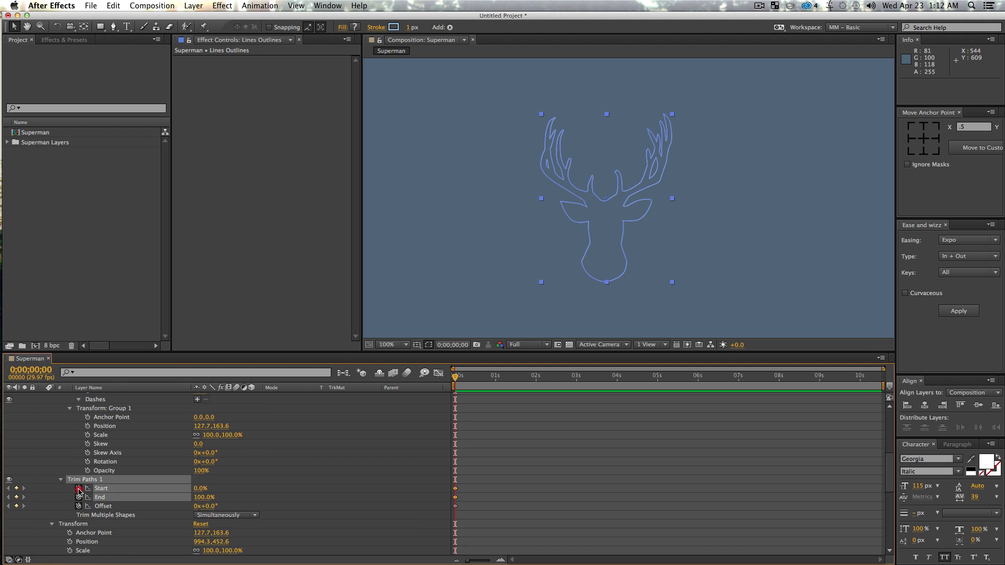
{"action": "scroll", "coordinate": [126, 492], "scroll_direction": "up", "scroll_amount": 10}
{"action": "left_click", "coordinate": [102, 398]}
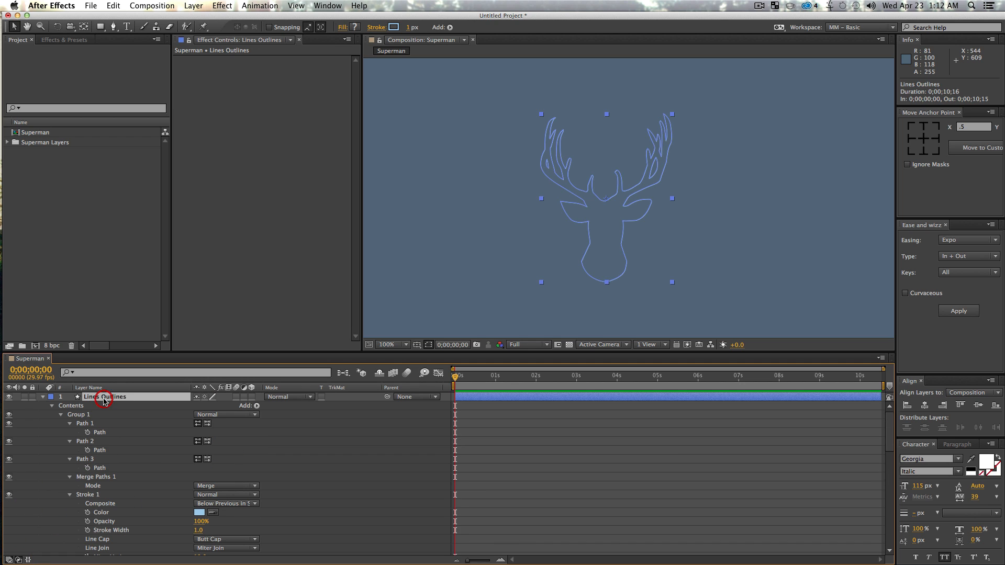
{"action": "key", "text": "u"}
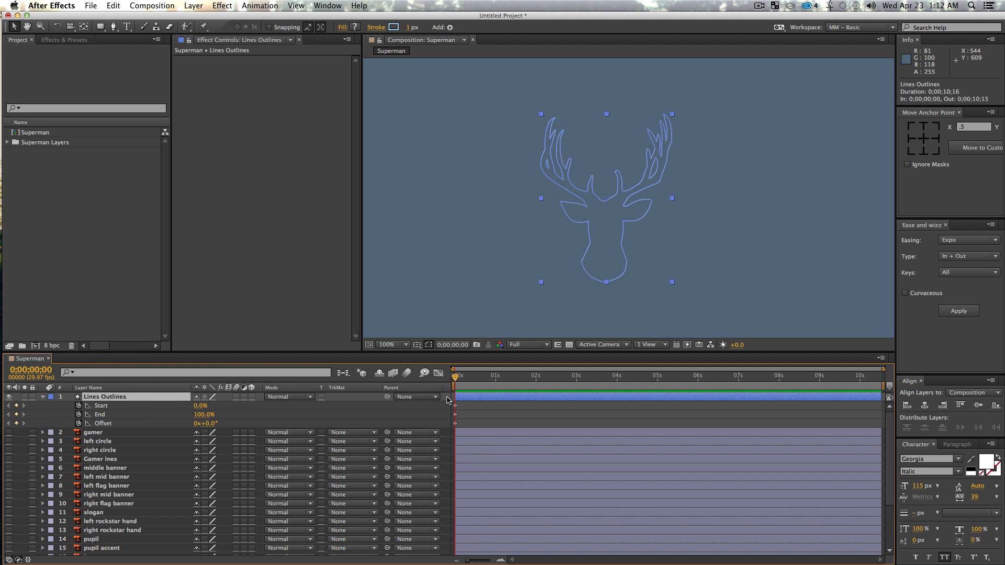
Move the Start, End and Offset keyframes from the beginning to about a third of a second
{"action": "mouse_move", "coordinate": [460, 378]}
{"action": "left_mouse_down"}
{"action": "mouse_move", "coordinate": [492, 378]}
{"action": "mouse_move", "coordinate": [455, 378]}
{"action": "left_mouse_up"}
{"action": "mouse_move", "coordinate": [459, 428]}
{"action": "left_mouse_down"}
{"action": "mouse_move", "coordinate": [446, 399]}
{"action": "mouse_move", "coordinate": [466, 410]}
{"action": "left_mouse_up"}
{"action": "left_click", "coordinate": [485, 409]}
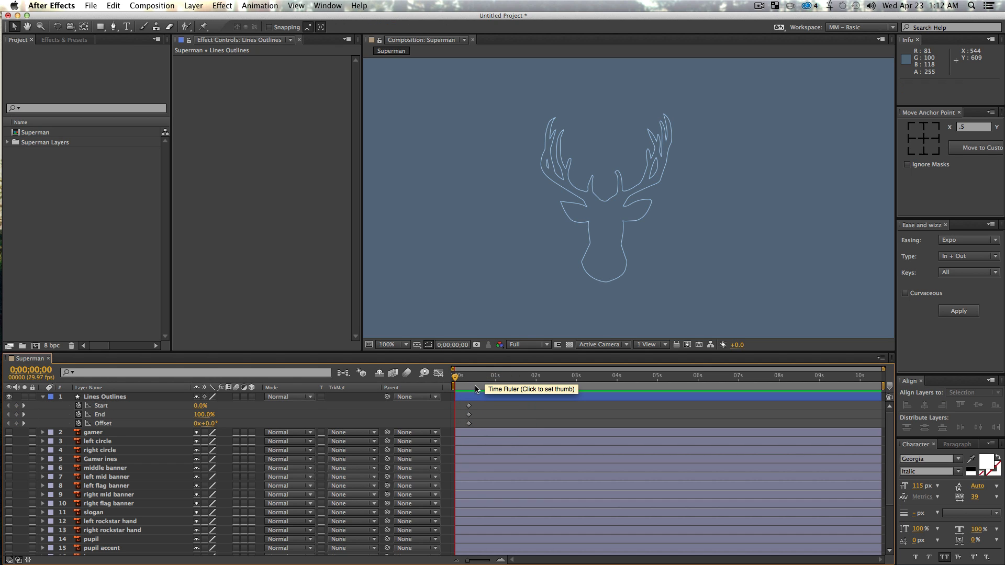
At 0;00;00;29, set both the Trim Paths Start and End to 50%
{"action": "mouse_move", "coordinate": [479, 381]}
{"action": "left_mouse_down"}
{"action": "mouse_move", "coordinate": [489, 379]}
{"action": "mouse_move", "coordinate": [459, 380]}
{"action": "mouse_move", "coordinate": [492, 389]}
{"action": "left_mouse_up"}
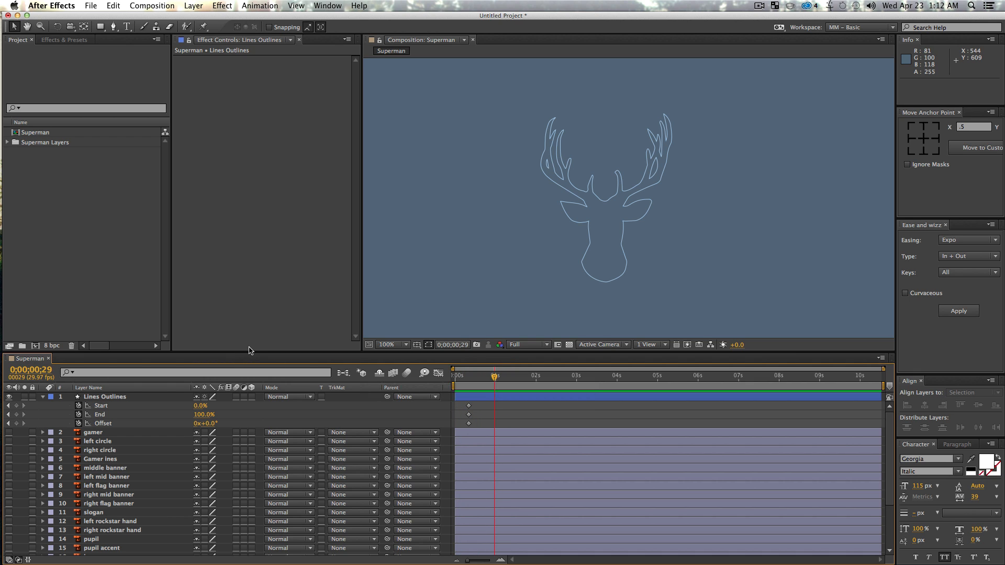
{"action": "left_click_drag", "start_coordinate": [203, 416], "coordinate": [187, 414]}
{"action": "left_click", "coordinate": [203, 415]}
{"action": "left_click", "coordinate": [200, 399]}
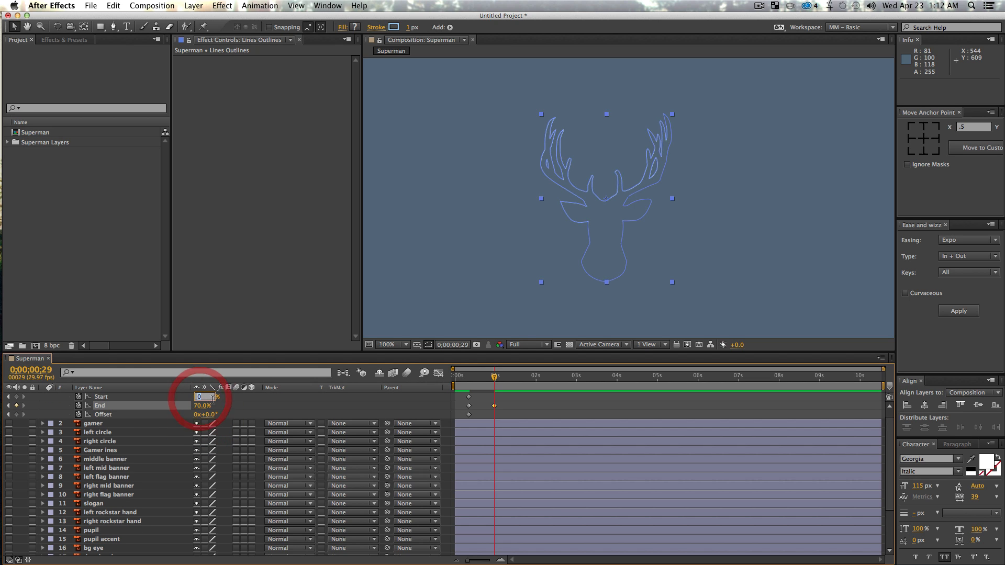
{"action": "type", "text": "50"}
{"action": "key", "text": "Tab"}
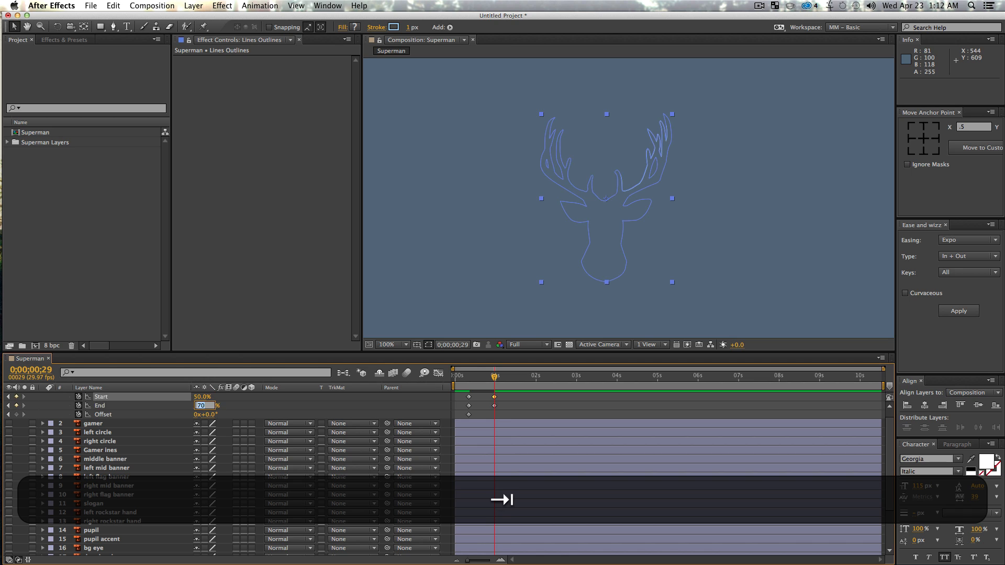
{"action": "type", "text": "50"}
{"action": "key", "text": "Tab"}
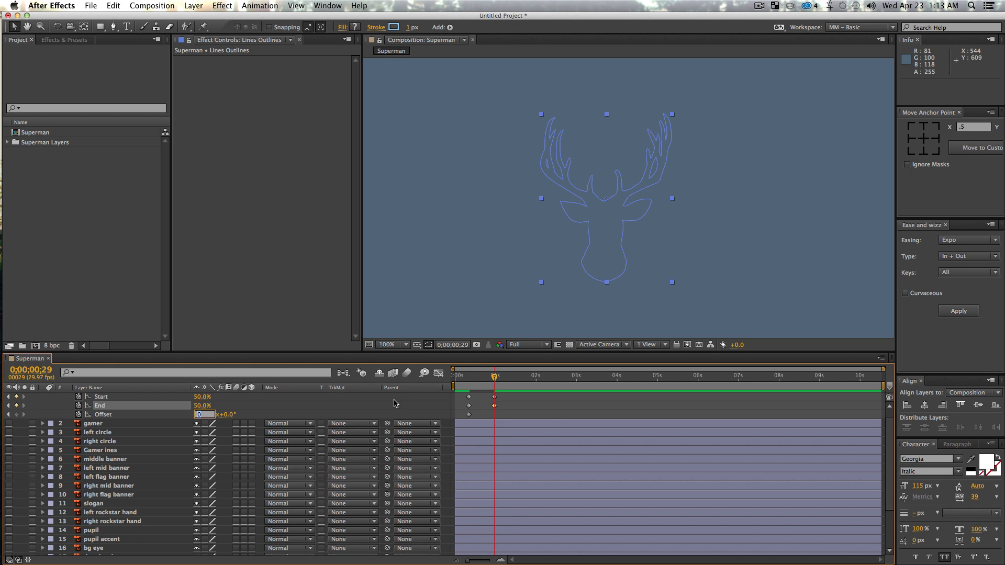
Move the full-outline Start, End and Offset keyframes to just before the 2-second mark and preview the line animation
{"action": "left_click", "coordinate": [548, 417]}
{"action": "left_click_drag", "start_coordinate": [475, 418], "coordinate": [491, 378]}
{"action": "key", "text": "F2"}
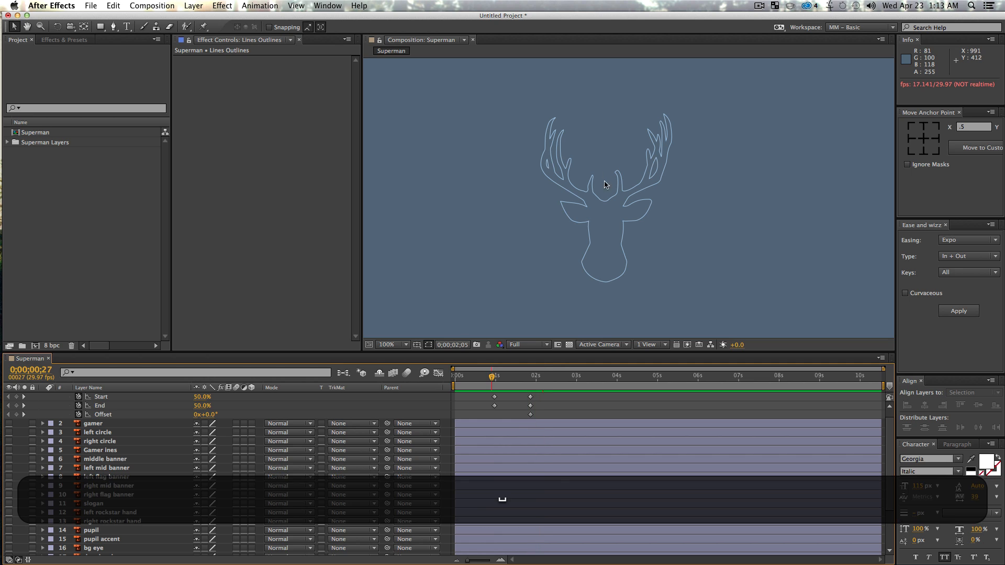
Remove the keyframing from Trim Paths Offset at 0;00;01;03, set it to -13°, and preview the animation
{"action": "left_click_drag", "start_coordinate": [513, 377], "coordinate": [500, 385]}
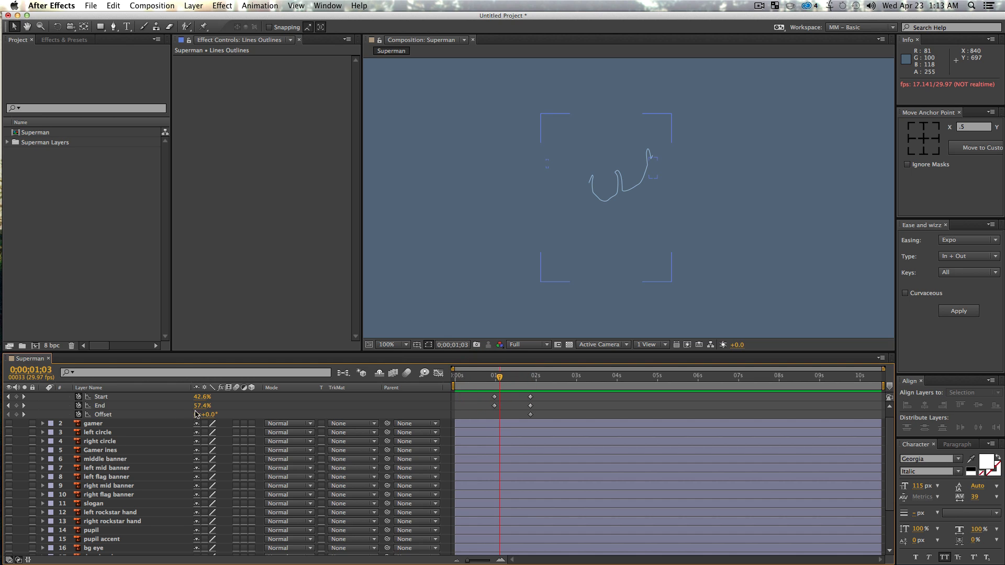
{"action": "left_click", "coordinate": [79, 414]}
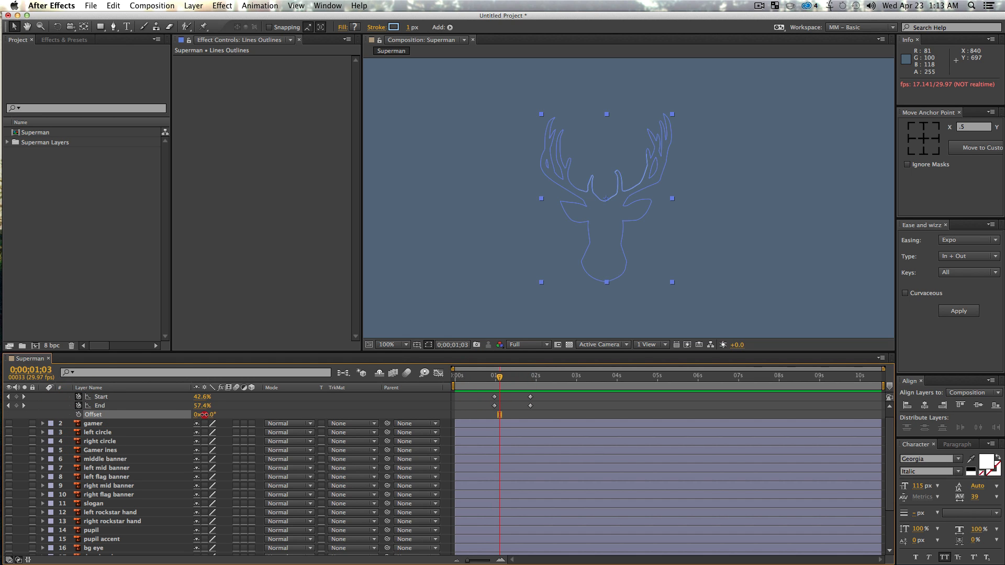
{"action": "left_click_drag", "start_coordinate": [203, 415], "coordinate": [197, 414]}
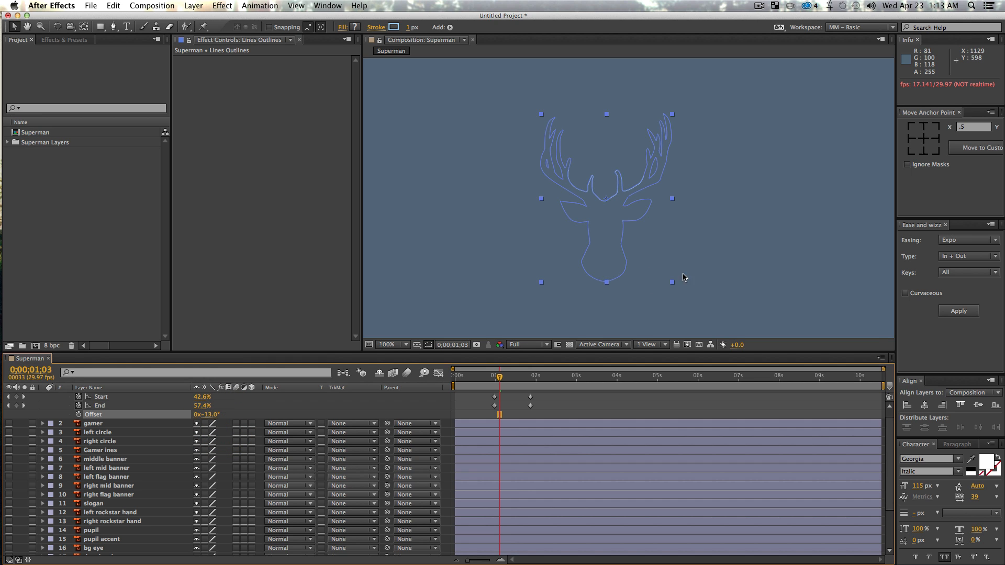
{"action": "left_click", "coordinate": [733, 256]}
{"action": "key", "text": "space"}
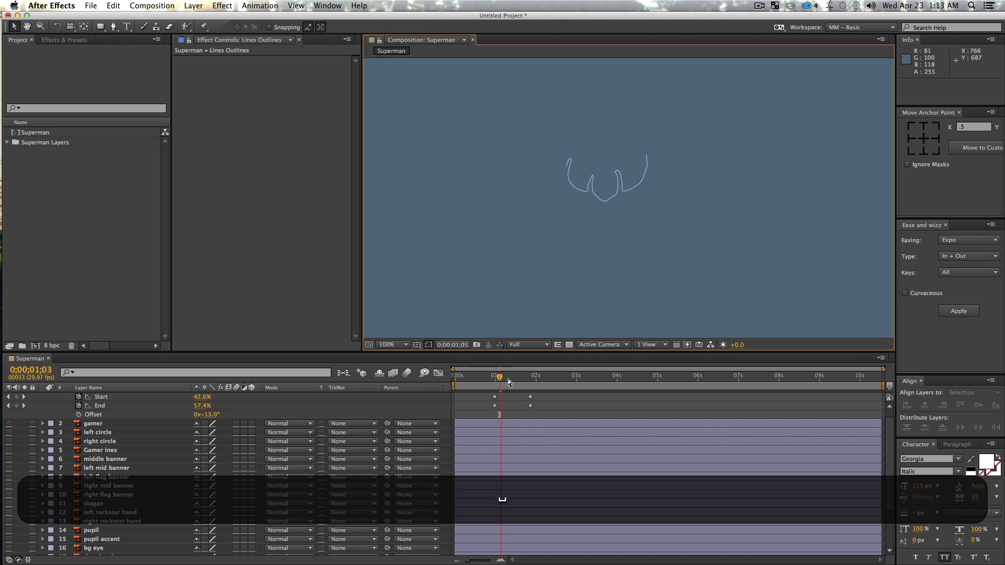
{"action": "key", "text": "space"}
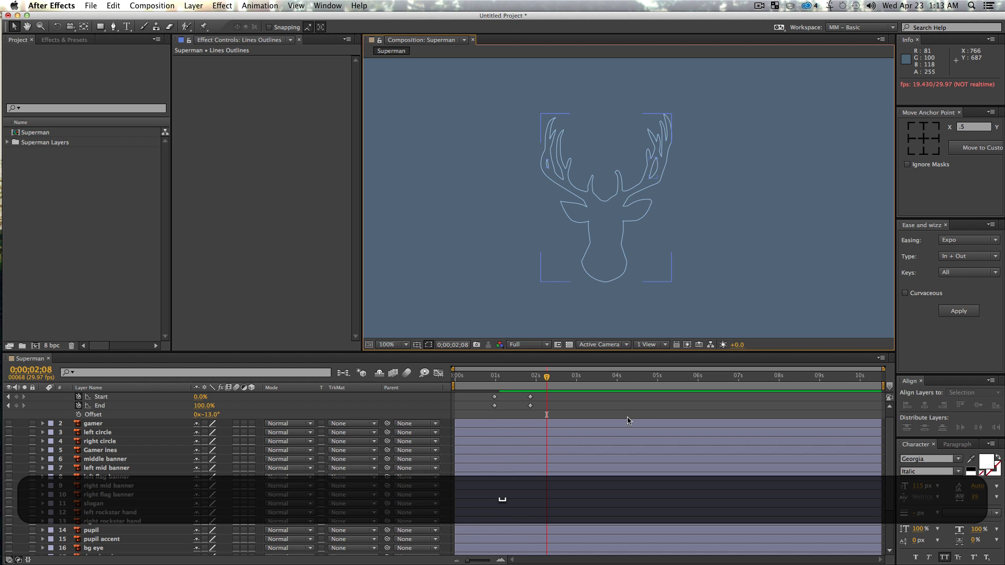
Go to 0;00;00;29 and expand all properties of the Lines Outlines layer
{"action": "left_click_drag", "start_coordinate": [535, 386], "coordinate": [495, 386]}
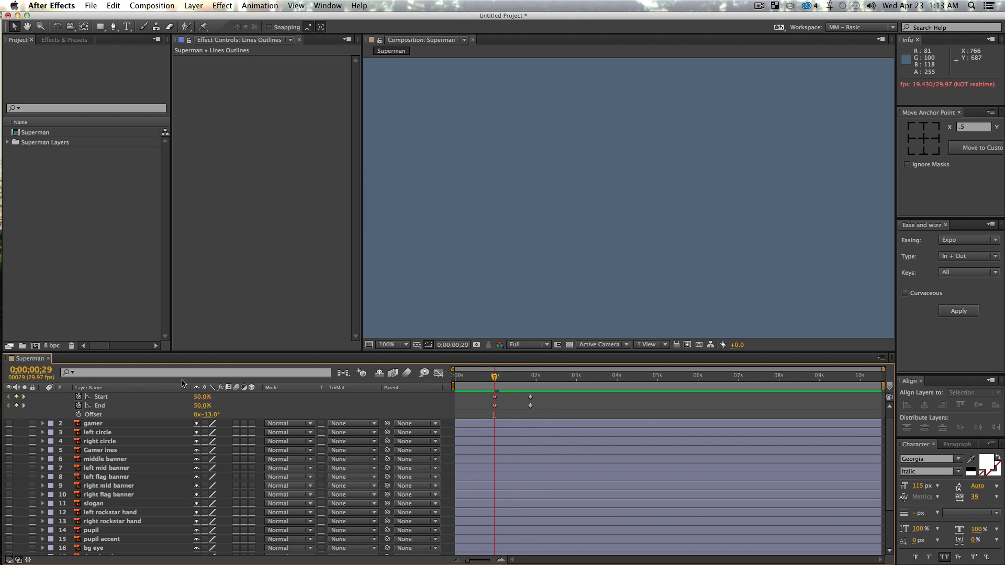
{"action": "scroll", "coordinate": [175, 409], "scroll_direction": "up", "scroll_amount": 1}
{"action": "scroll", "coordinate": [100, 400], "scroll_direction": "down", "scroll_amount": 3}
{"action": "scroll", "coordinate": [99, 401], "scroll_direction": "up", "scroll_amount": 3}
{"action": "left_click", "coordinate": [100, 401]}
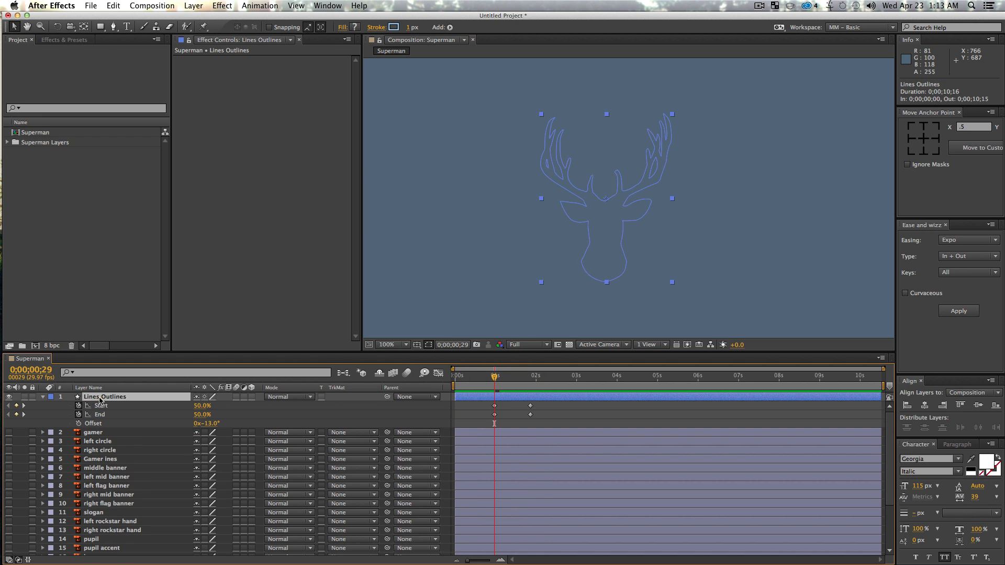
{"action": "scroll", "coordinate": [79, 409], "scroll_direction": "down", "scroll_amount": 3}
{"action": "scroll", "coordinate": [65, 413], "scroll_direction": "up", "scroll_amount": 3}
{"action": "key", "text": "super"}
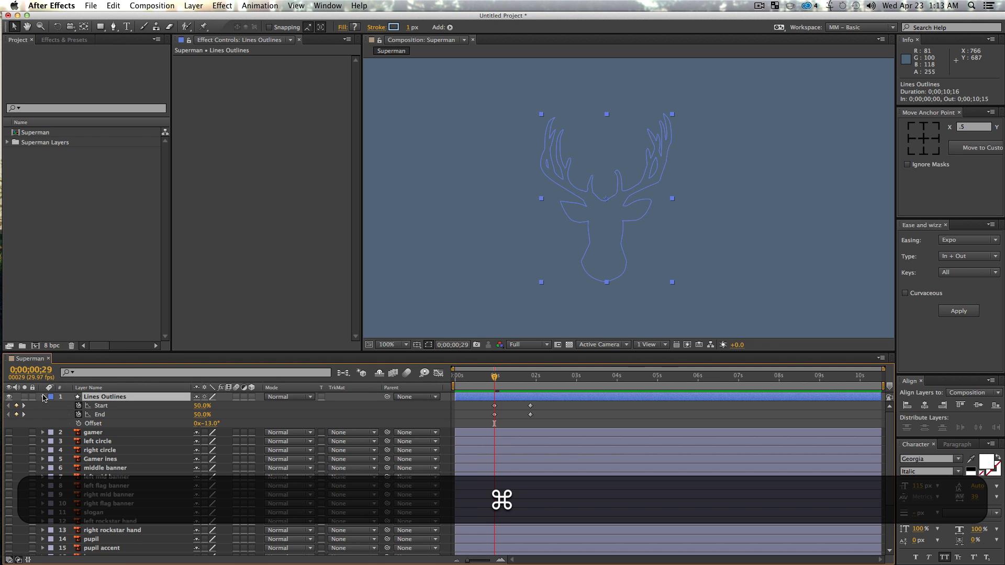
{"action": "left_click", "coordinate": [43, 397], "text": "super"}
{"action": "left_click", "coordinate": [43, 397], "text": "super"}
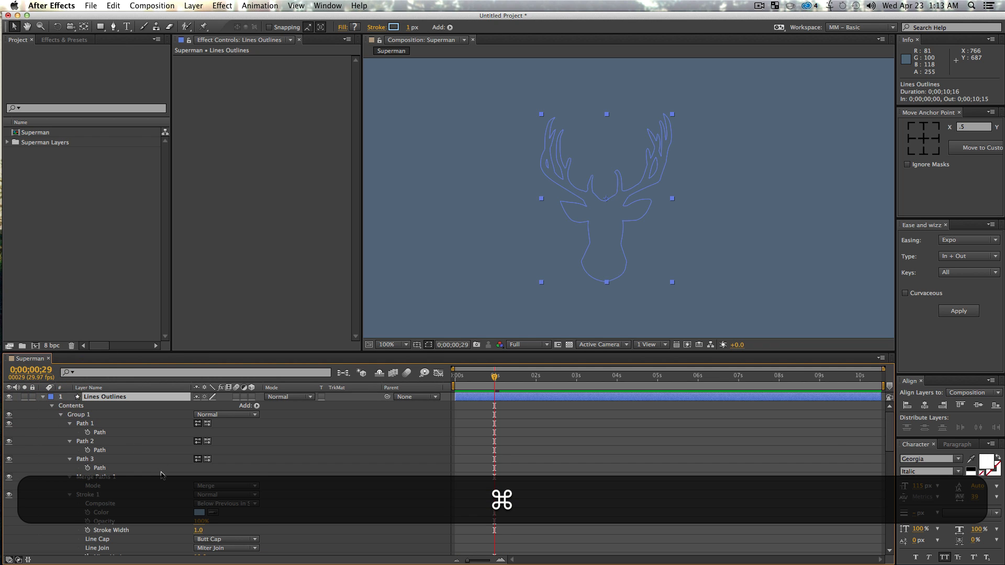
Add a dash to Stroke 1 of the Lines Outlines layer and preview the dashed deer outline
{"action": "scroll", "coordinate": [162, 476], "scroll_direction": "down", "scroll_amount": 2}
{"action": "scroll", "coordinate": [147, 482], "scroll_direction": "down", "scroll_amount": 2}
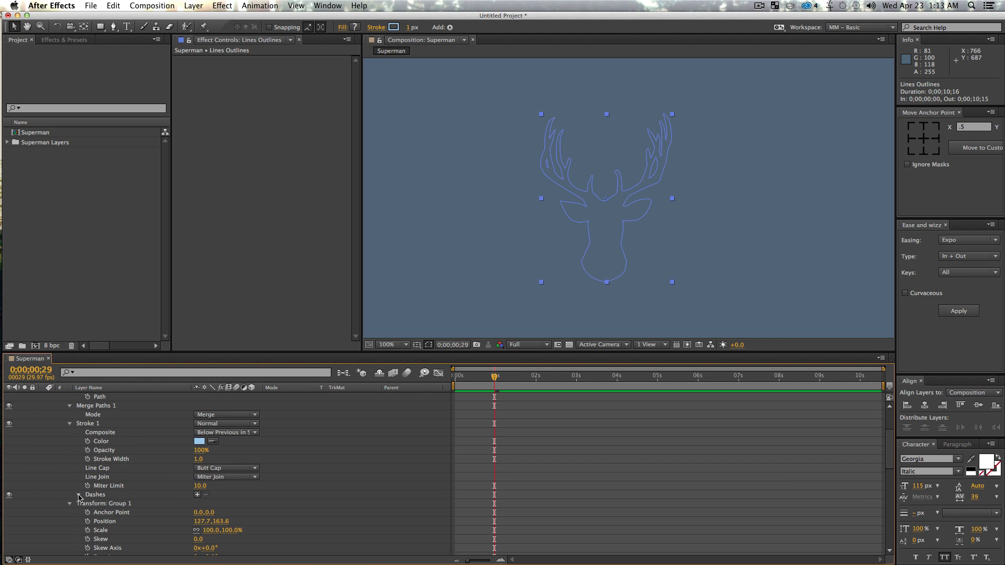
{"action": "left_click", "coordinate": [198, 496]}
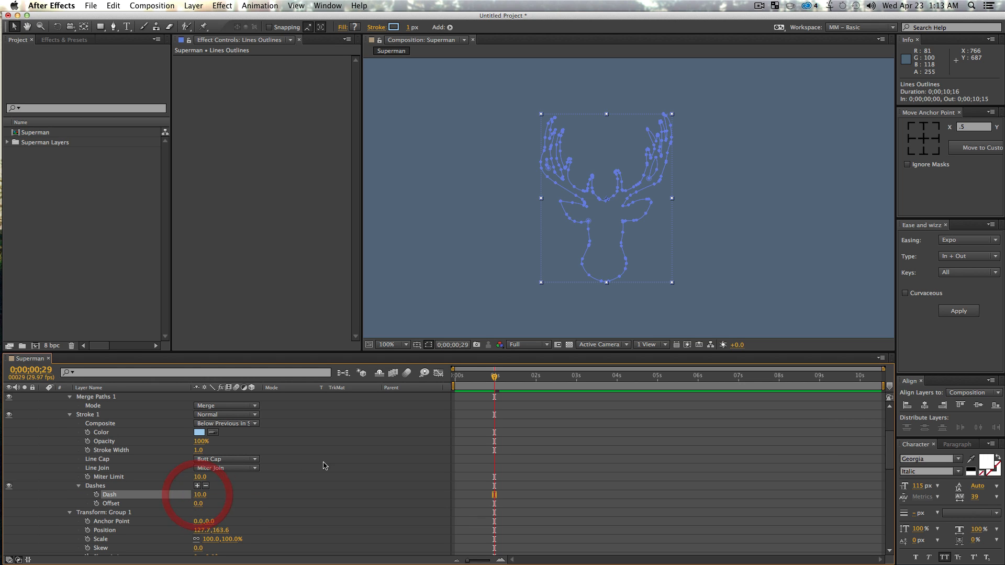
{"action": "left_click", "coordinate": [720, 241]}
{"action": "key", "text": "space"}
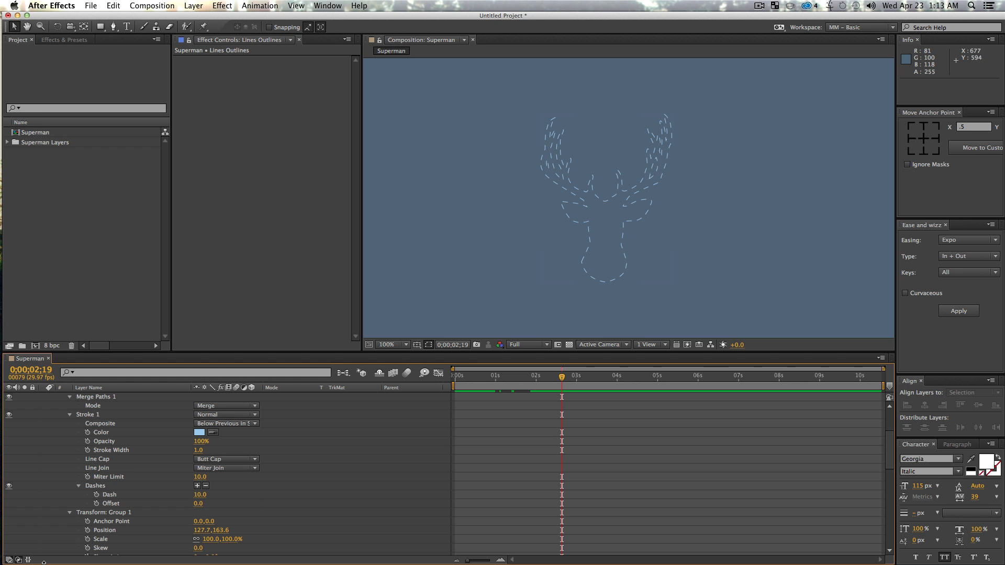
Set the Dash length of Stroke 1 to 3.0
{"action": "left_click", "coordinate": [317, 480]}
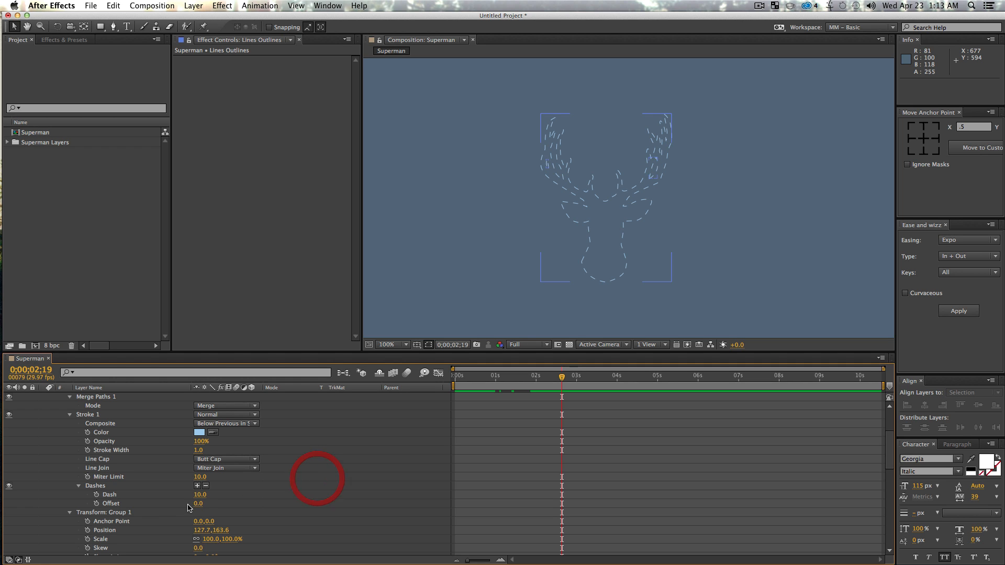
{"action": "mouse_move", "coordinate": [201, 495]}
{"action": "left_mouse_down"}
{"action": "mouse_move", "coordinate": [210, 495]}
{"action": "mouse_move", "coordinate": [195, 499]}
{"action": "left_mouse_up"}
{"action": "left_click", "coordinate": [580, 499]}
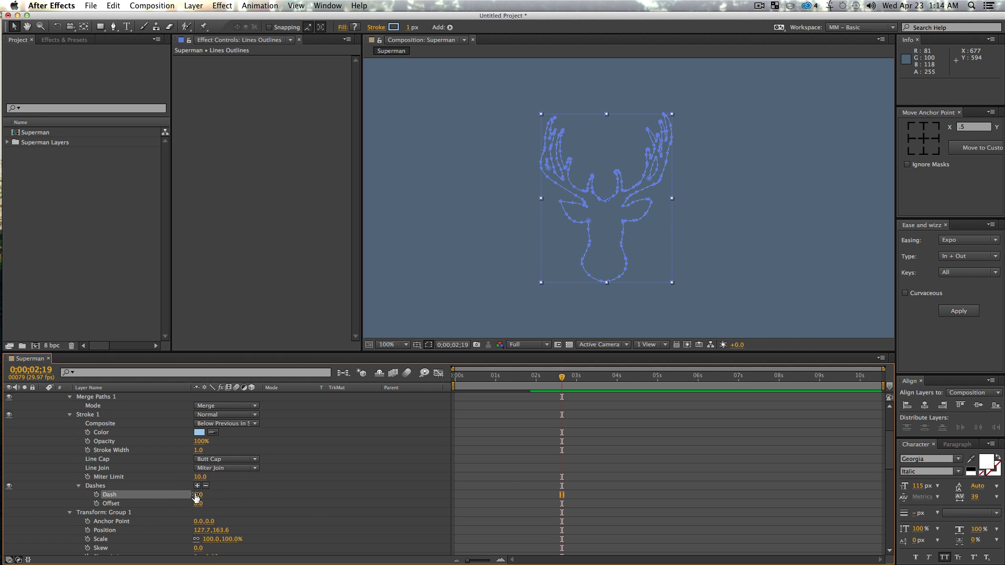
{"action": "left_click", "coordinate": [594, 486]}
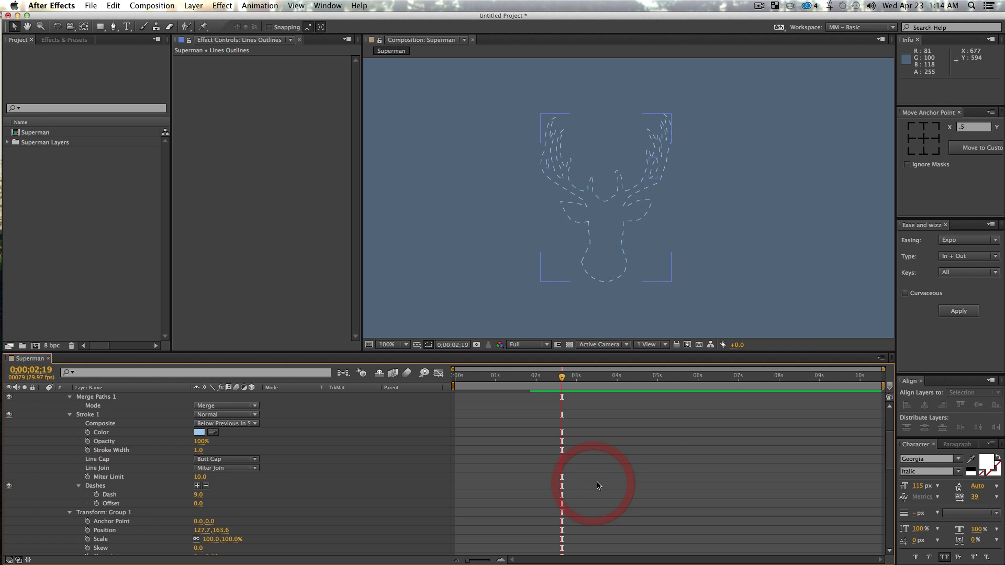
{"action": "left_click", "coordinate": [199, 494]}
{"action": "left_click", "coordinate": [693, 465]}
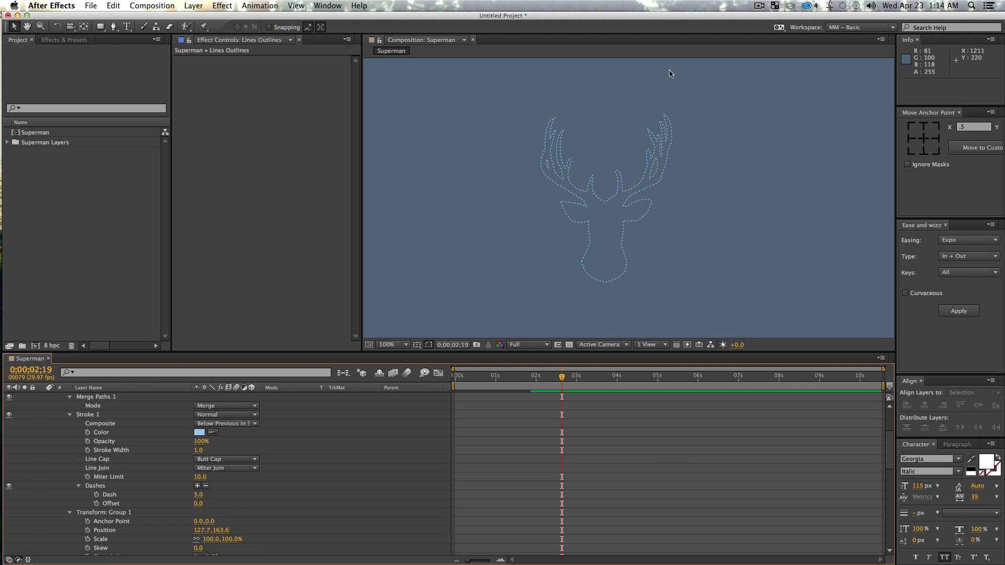
Inspect the dashed deer outline up close and play back its draw-on animation
{"action": "scroll", "coordinate": [775, 315], "scroll_direction": "down", "scroll_amount": 3}
{"action": "scroll", "coordinate": [648, 435], "scroll_direction": "down", "scroll_amount": 5}
{"action": "key", "text": "z"}
{"action": "double_click", "coordinate": [629, 201]}
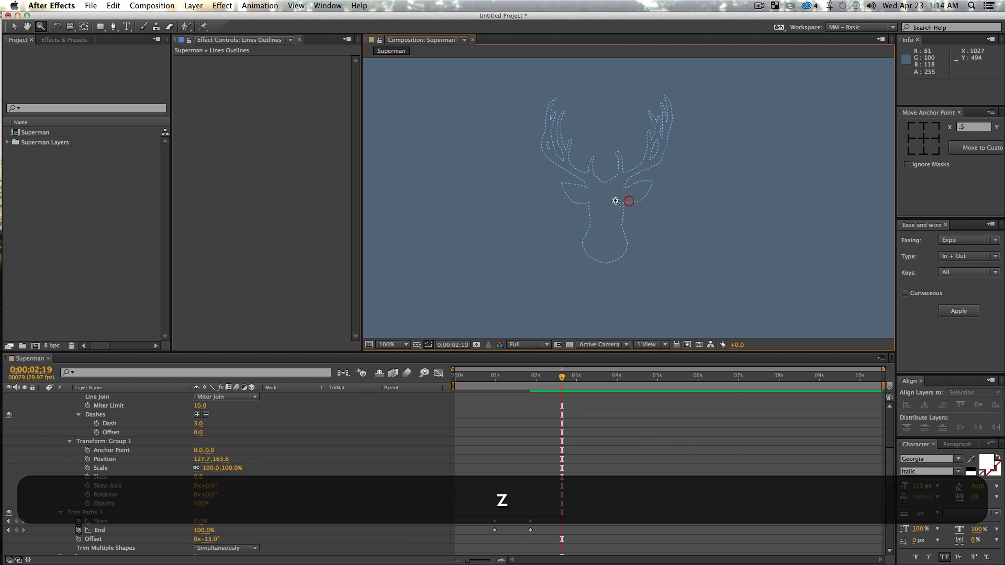
{"action": "left_click", "coordinate": [579, 254]}
{"action": "key", "text": "v"}
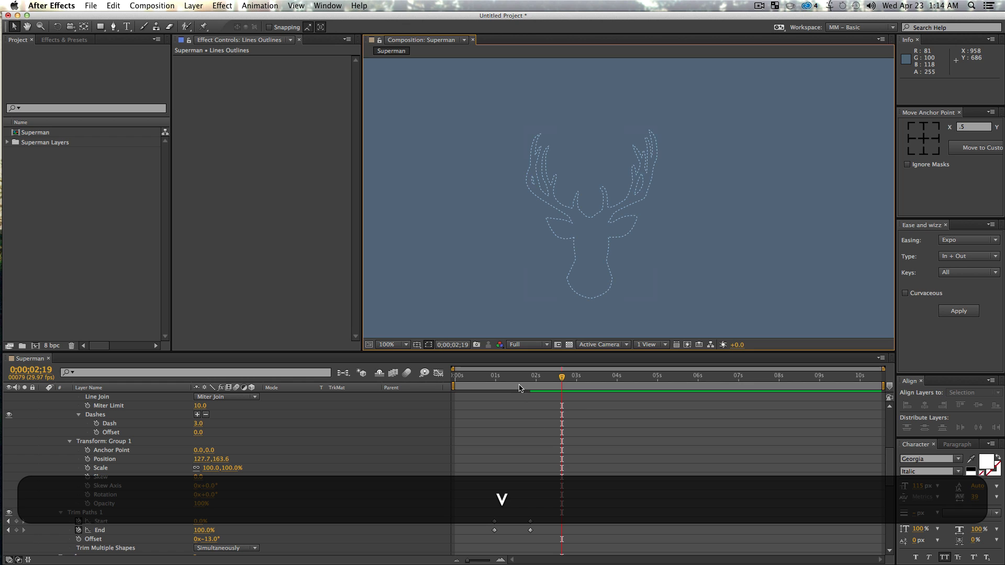
{"action": "key", "text": "KP_0"}
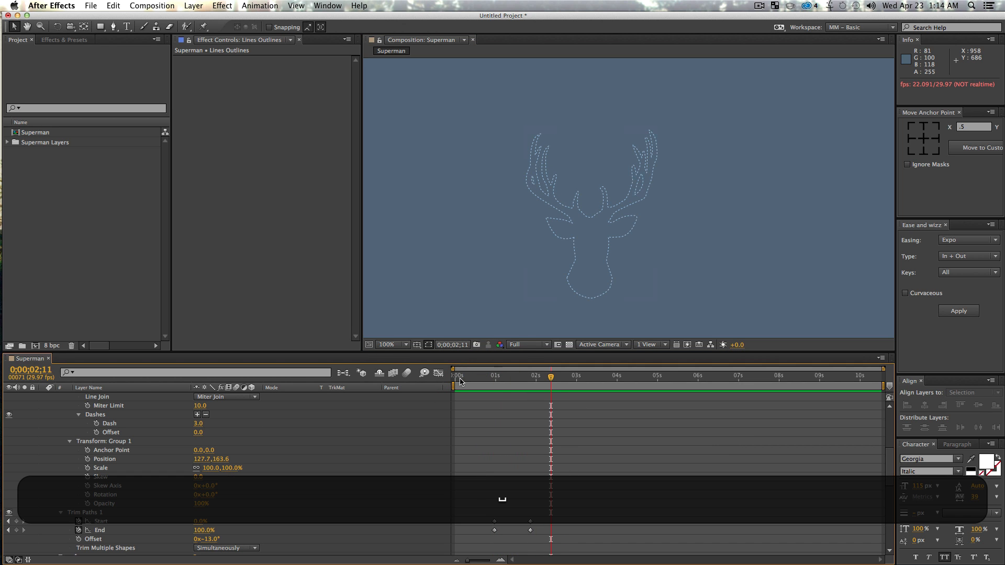
{"action": "left_click", "coordinate": [496, 393]}
{"action": "mouse_move", "coordinate": [496, 394]}
{"action": "left_mouse_down"}
{"action": "mouse_move", "coordinate": [542, 400]}
{"action": "mouse_move", "coordinate": [489, 410]}
{"action": "mouse_move", "coordinate": [550, 413]}
{"action": "left_mouse_up"}
{"action": "left_click", "coordinate": [667, 476]}
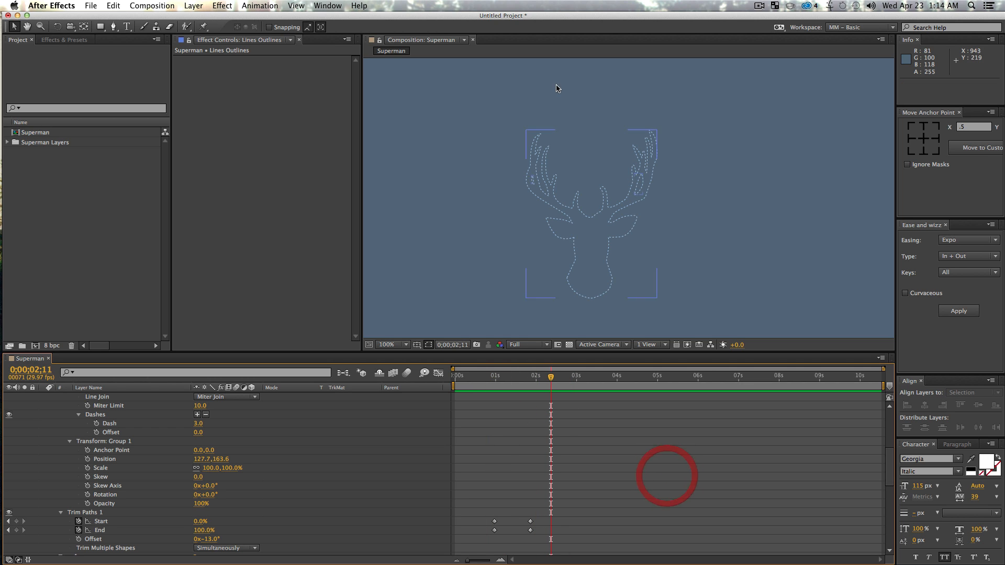
Apply Easy Ease to all the Trim Paths Start and End keyframes
{"action": "scroll", "coordinate": [495, 453], "scroll_direction": "down", "scroll_amount": 1}
{"action": "left_click_drag", "start_coordinate": [473, 485], "coordinate": [596, 555]}
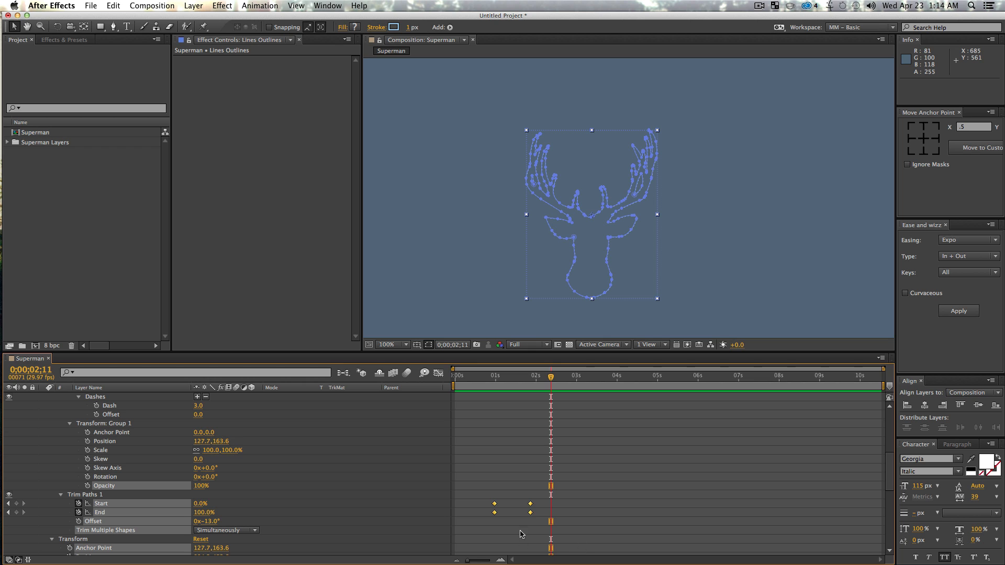
{"action": "key", "text": "F9"}
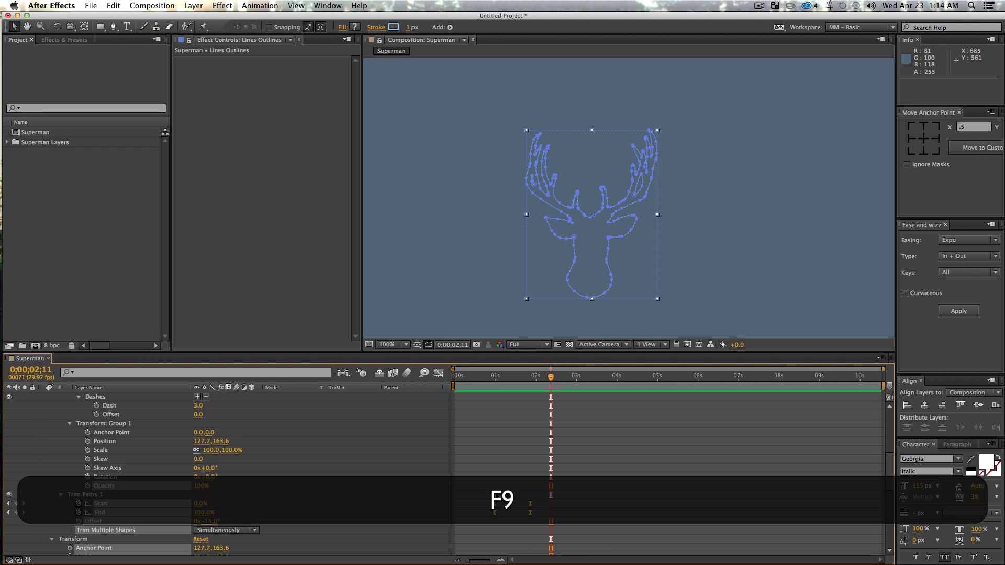
In the speed graph, strengthen the outgoing ease of the first Trim Paths Start and End keyframes for a slower start
{"action": "left_click", "coordinate": [439, 373]}
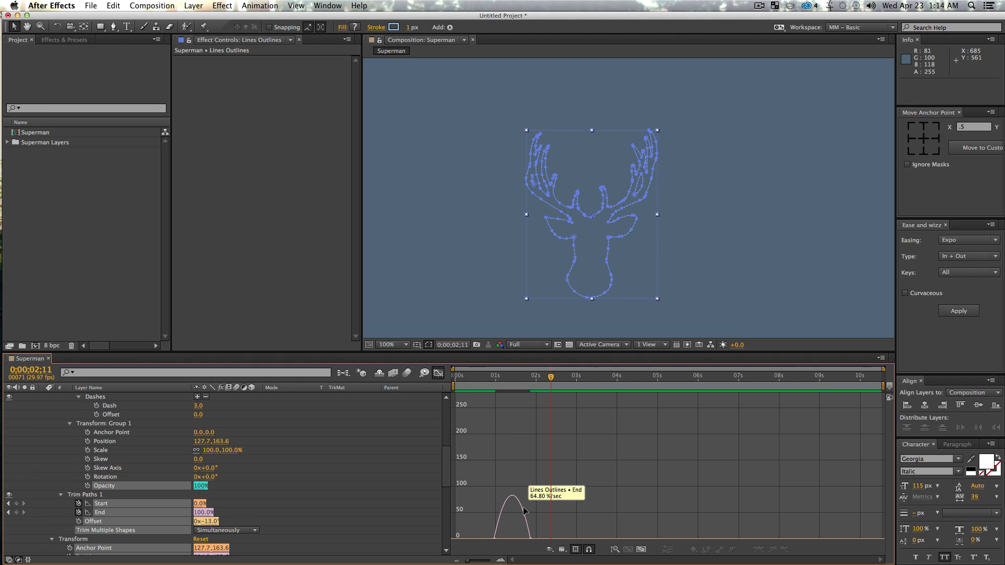
{"action": "left_click", "coordinate": [641, 549]}
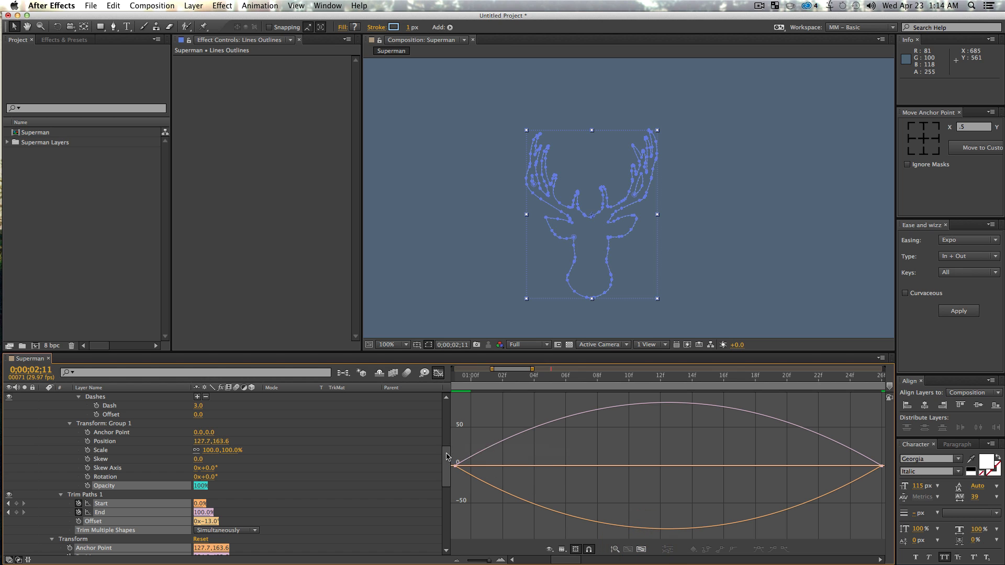
{"action": "left_click_drag", "start_coordinate": [492, 503], "coordinate": [446, 430]}
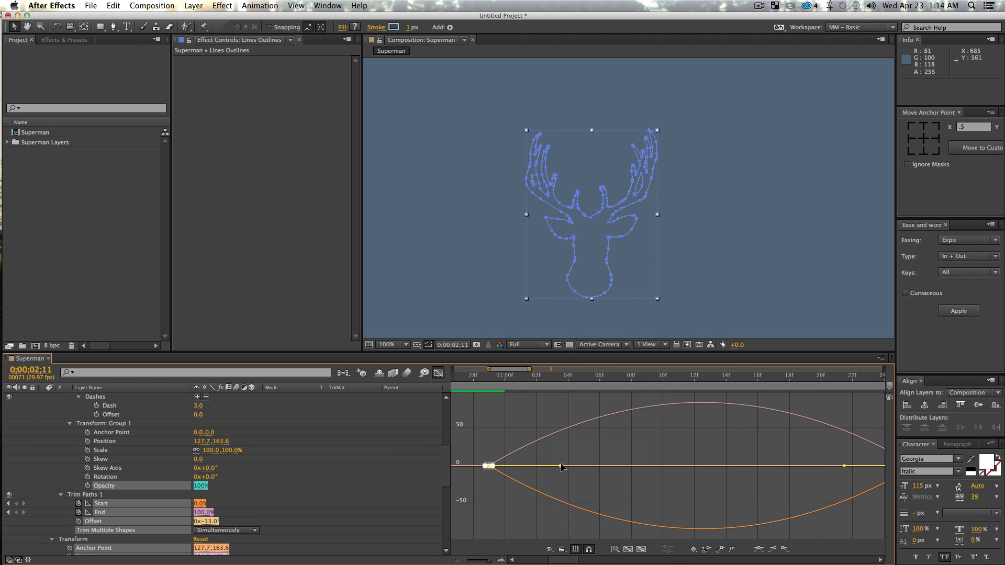
{"action": "left_click_drag", "start_coordinate": [574, 469], "coordinate": [693, 469]}
{"action": "left_click", "coordinate": [436, 373]}
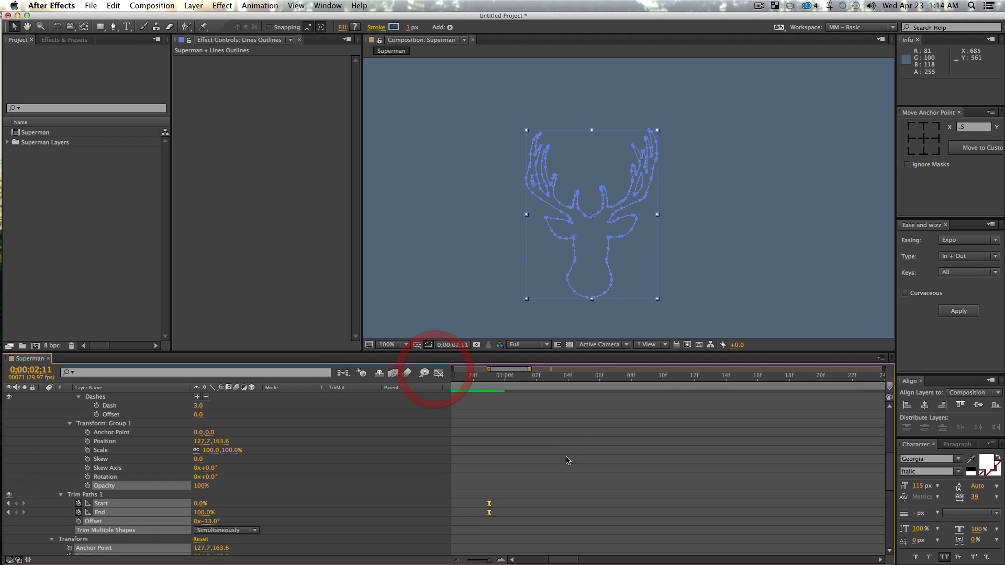
Deselect the keyframes and preview the eased draw-on animation from 0;00;00;27
{"action": "left_click", "coordinate": [566, 458]}
{"action": "key", "text": "minus"}
{"action": "key", "text": "minus"}
{"action": "key", "text": "d"}
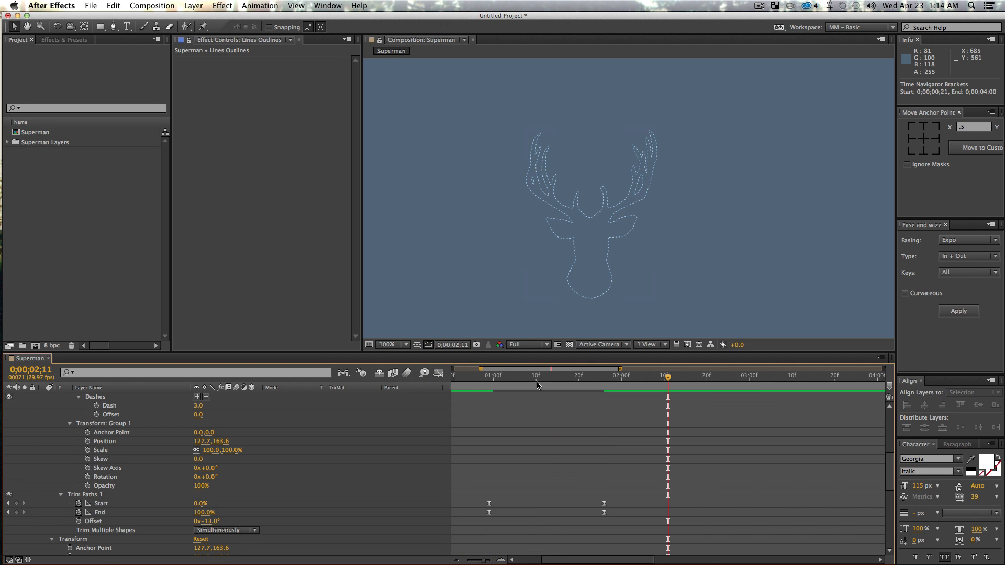
{"action": "left_click", "coordinate": [482, 375]}
{"action": "key", "text": "space"}
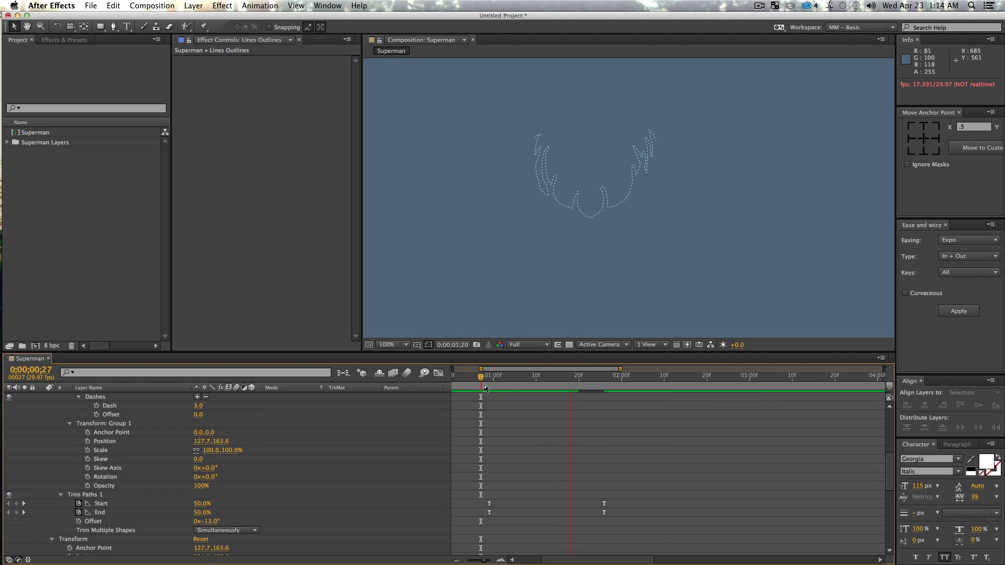
{"action": "key", "text": "space"}
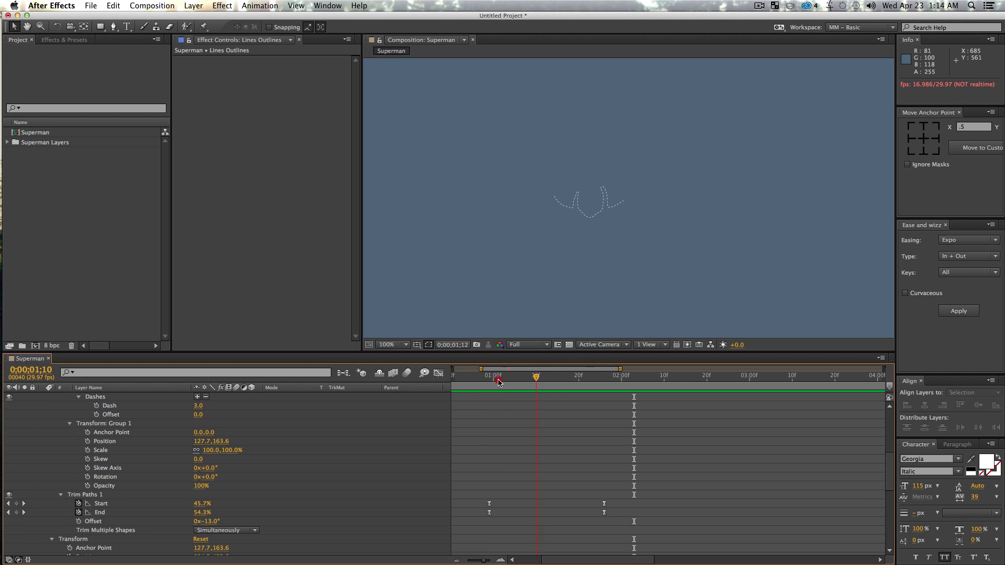
Return to 0;00;00;29, enlarge the timeline area and collapse the Lines Outlines properties to list all layers
{"action": "left_click", "coordinate": [491, 377]}
{"action": "left_click_drag", "start_coordinate": [482, 560], "coordinate": [479, 561]}
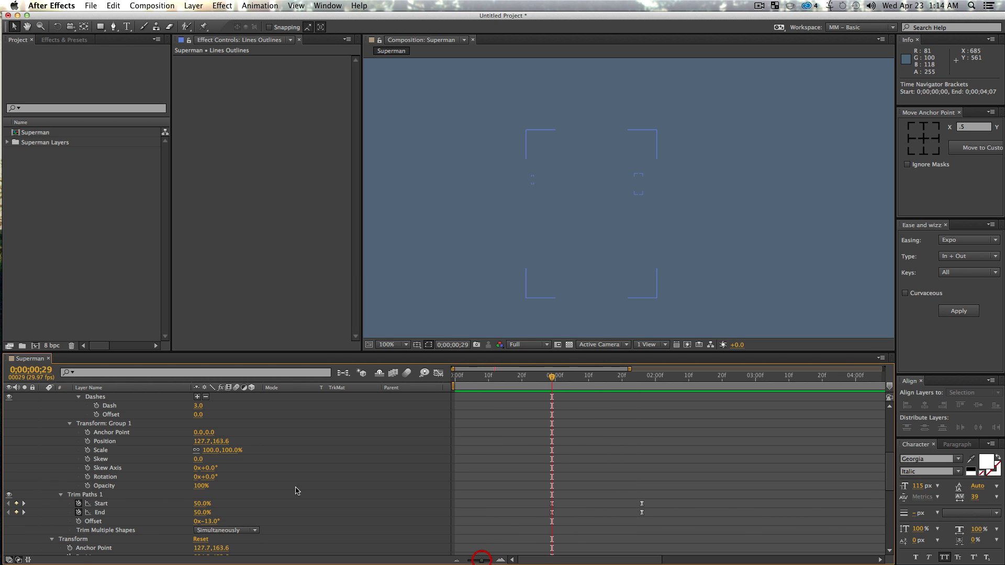
{"action": "scroll", "coordinate": [157, 451], "scroll_direction": "up", "scroll_amount": 6}
{"action": "scroll", "coordinate": [52, 417], "scroll_direction": "down", "scroll_amount": 2}
{"action": "scroll", "coordinate": [52, 413], "scroll_direction": "up", "scroll_amount": 3}
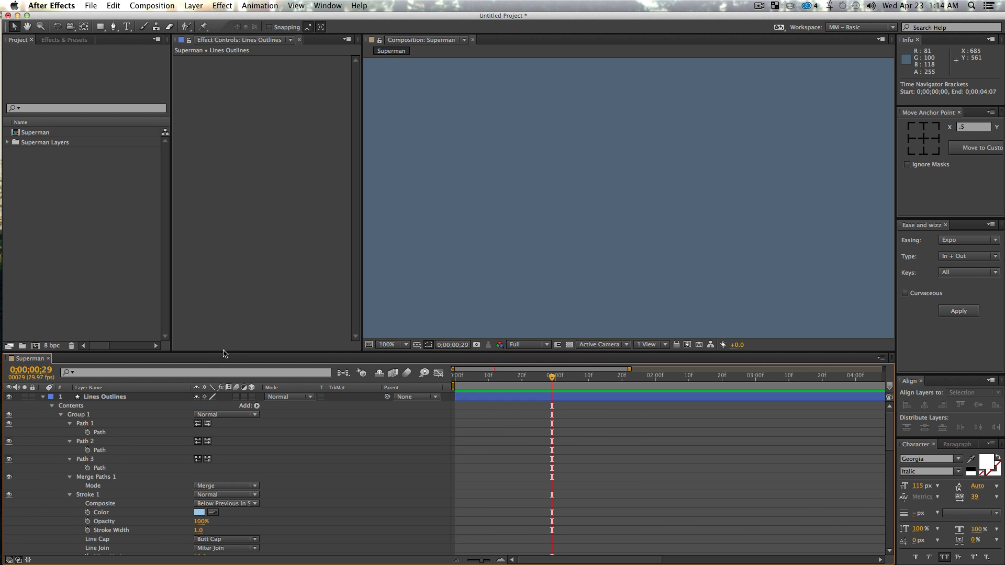
{"action": "left_click_drag", "start_coordinate": [224, 354], "coordinate": [217, 247]}
{"action": "scroll", "coordinate": [47, 299], "scroll_direction": "down", "scroll_amount": 5}
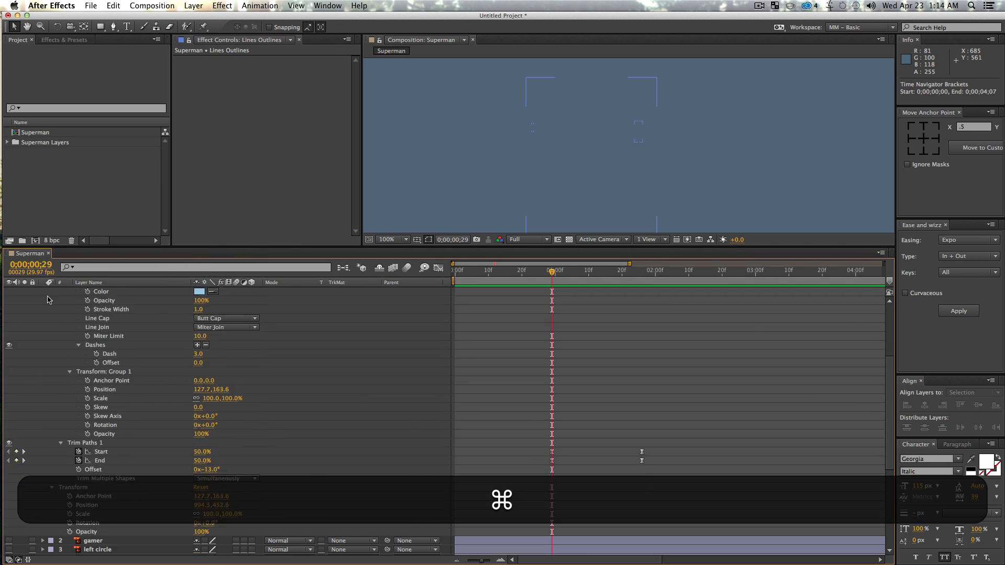
{"action": "scroll", "coordinate": [47, 300], "scroll_direction": "down", "scroll_amount": 4}
{"action": "scroll", "coordinate": [46, 302], "scroll_direction": "up", "scroll_amount": 8}
{"action": "left_click", "coordinate": [44, 293], "text": "super"}
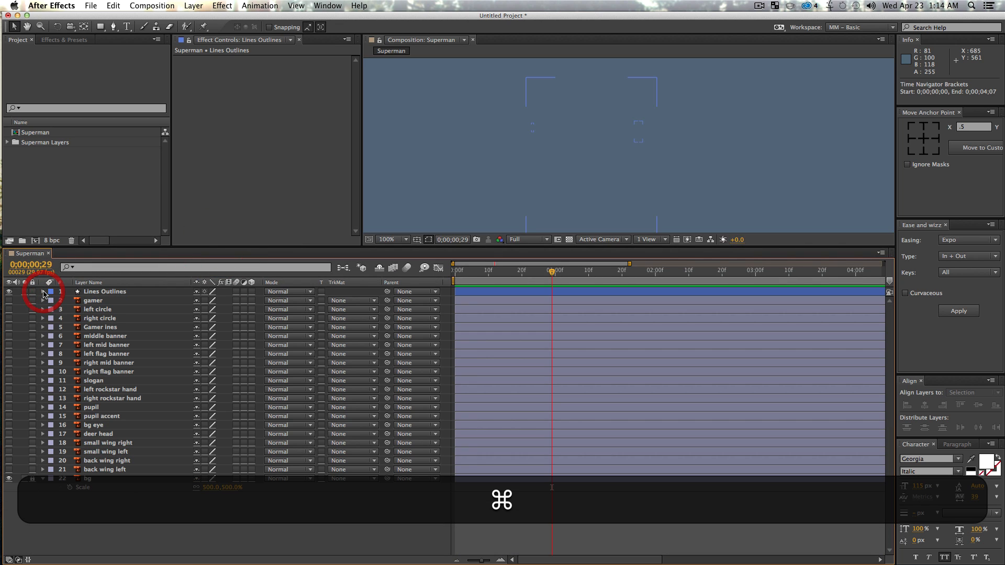
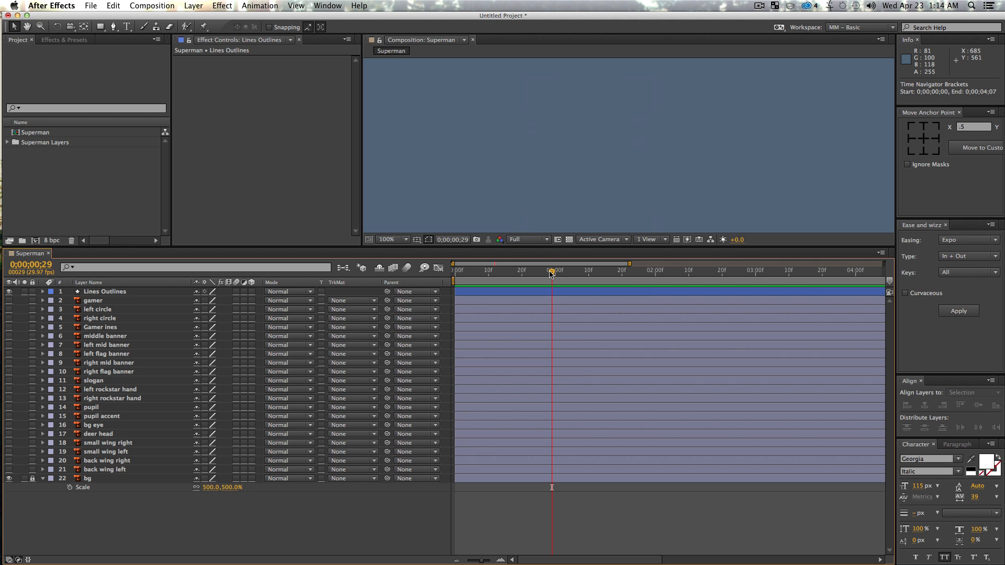
At 0;00;01;29, make the deer head layer visible and select it, with the composition viewed at 50%
{"action": "left_click_drag", "start_coordinate": [551, 273], "coordinate": [652, 292]}
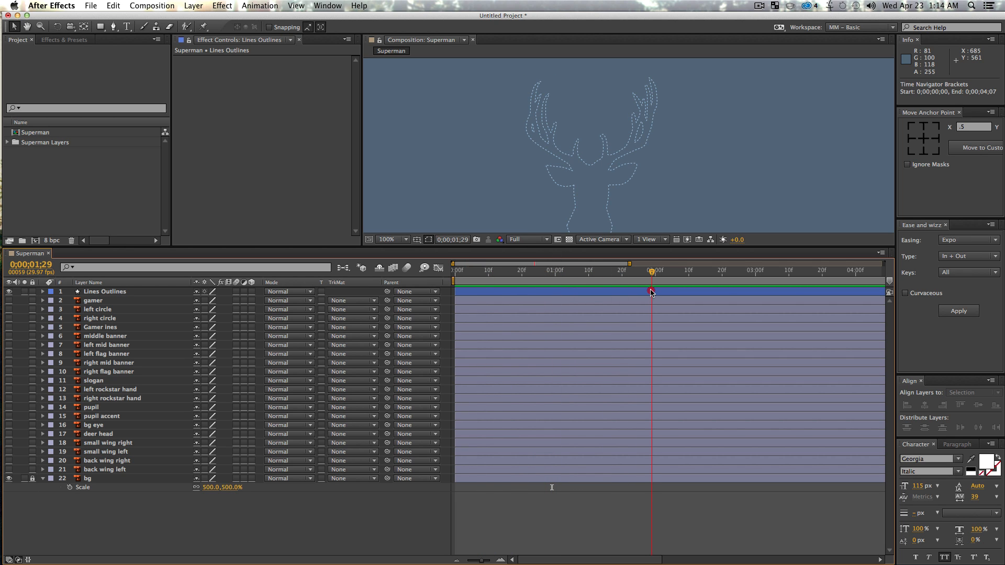
{"action": "key", "text": "space"}
{"action": "mouse_move", "coordinate": [601, 179]}
{"action": "left_mouse_down"}
{"action": "mouse_move", "coordinate": [595, 145]}
{"action": "mouse_move", "coordinate": [600, 159]}
{"action": "left_mouse_up"}
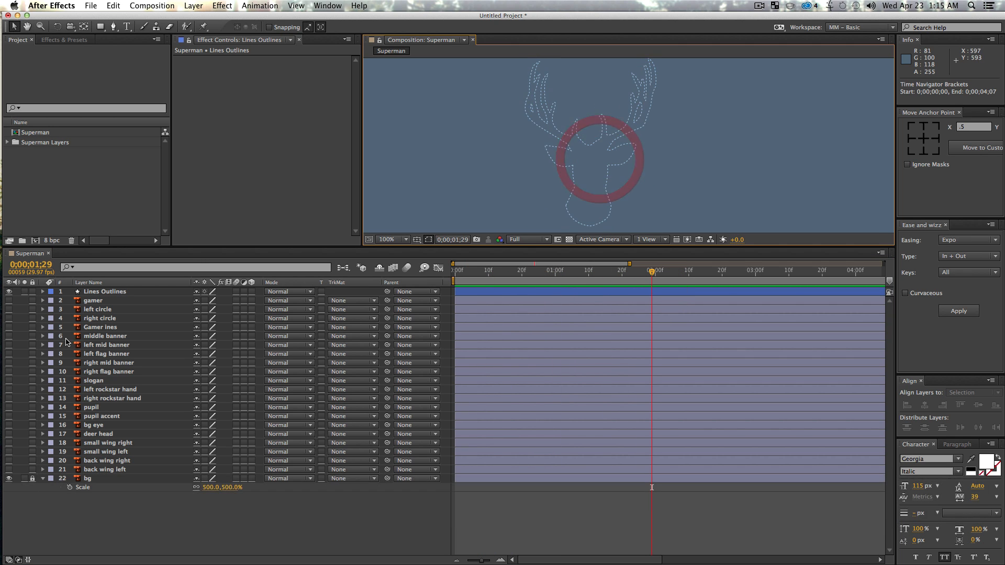
{"action": "key", "text": "v"}
{"action": "left_click", "coordinate": [116, 539]}
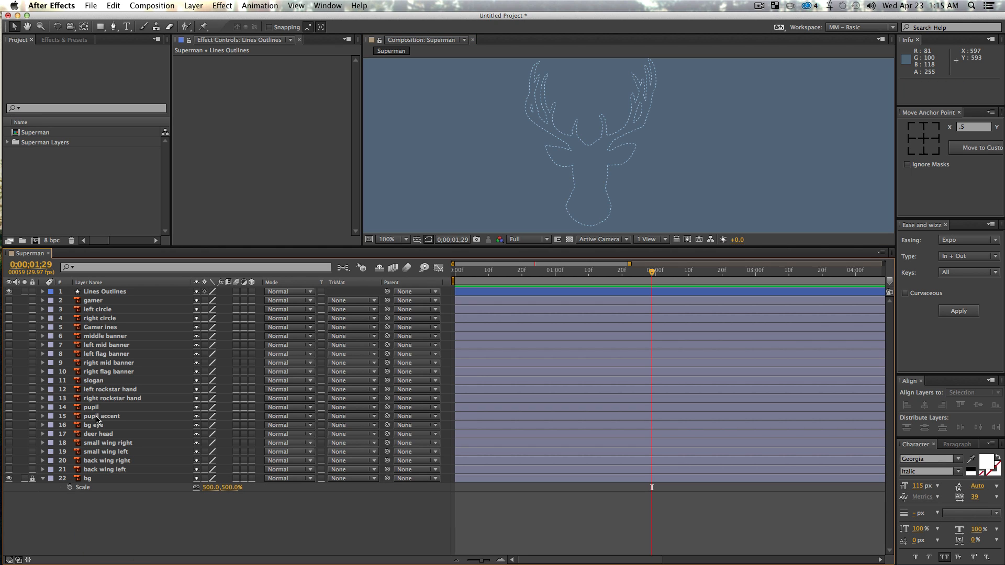
{"action": "left_click", "coordinate": [98, 435]}
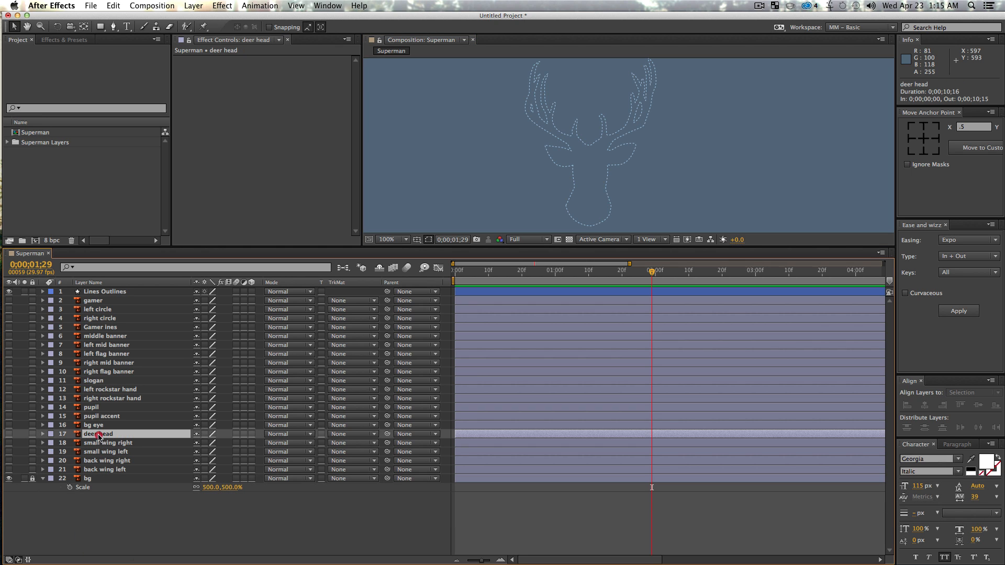
{"action": "left_click", "coordinate": [9, 434]}
{"action": "left_click", "coordinate": [183, 532]}
{"action": "left_click", "coordinate": [99, 434]}
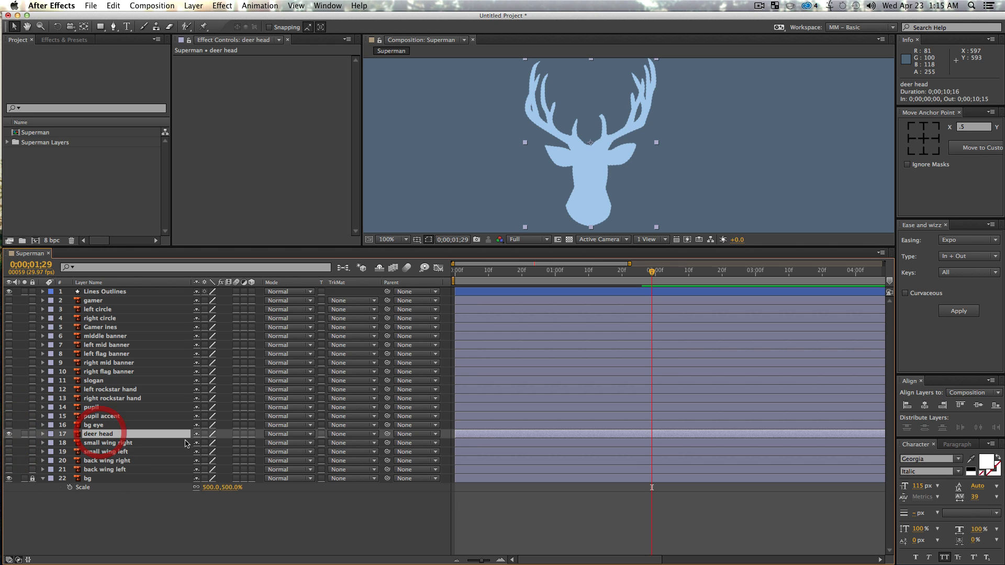
{"action": "key", "text": "z"}
{"action": "left_click", "coordinate": [653, 162], "text": "alt"}
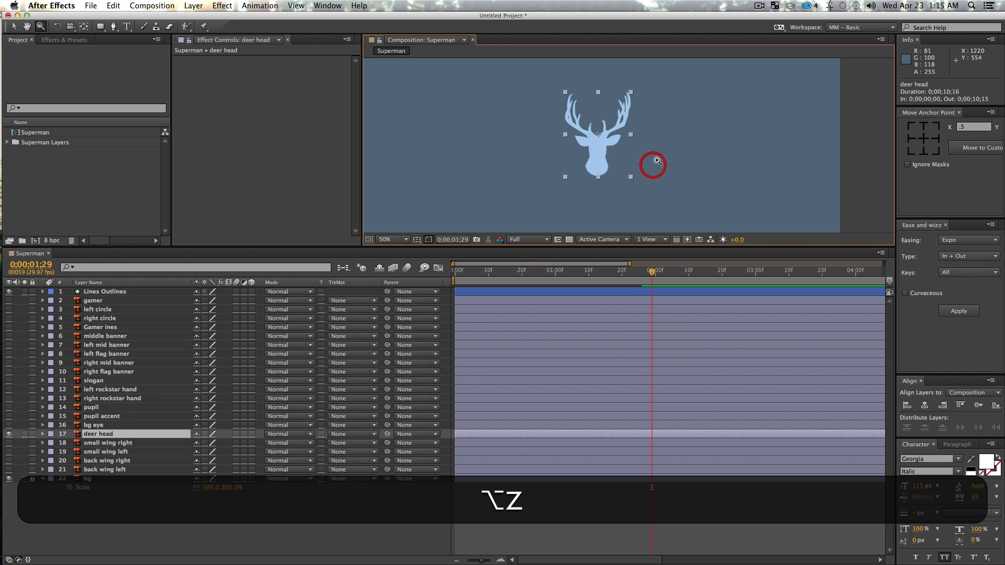
Find the Venetian Blinds transition effect by searching for "ven" and apply it to the deer head layer
{"action": "left_click", "coordinate": [640, 203], "text": "alt"}
{"action": "key", "text": "v"}
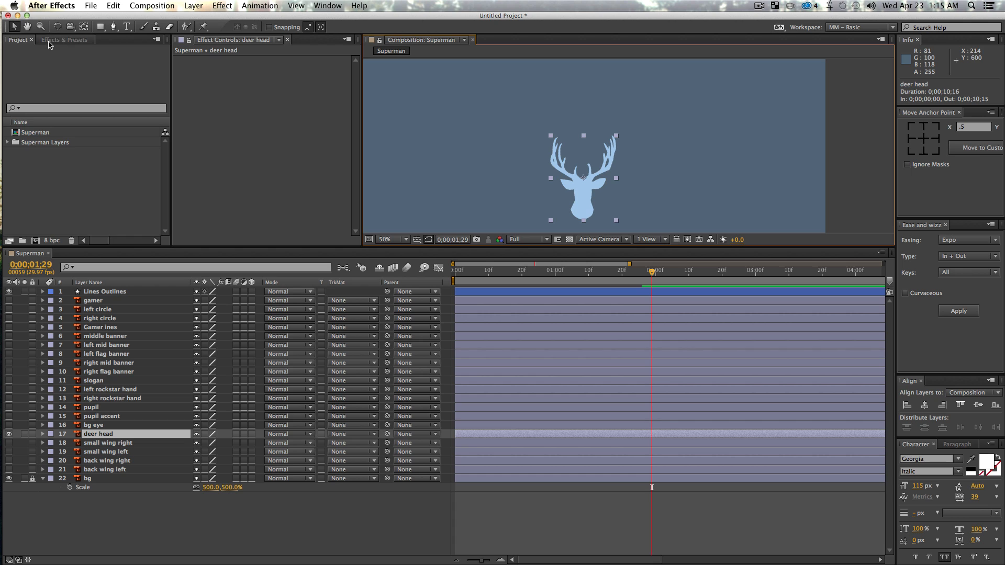
{"action": "left_click", "coordinate": [64, 40]}
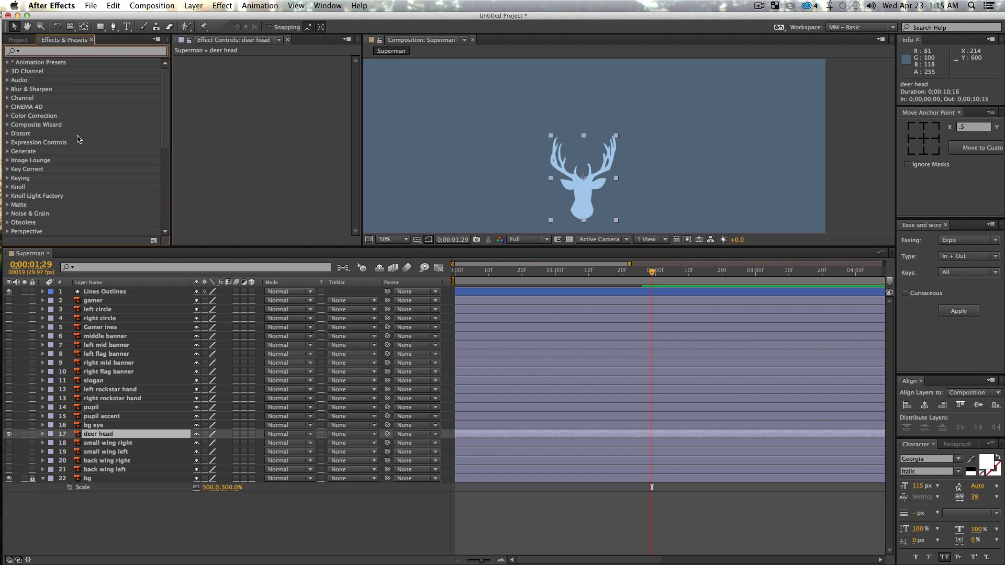
{"action": "type", "text": "ven"}
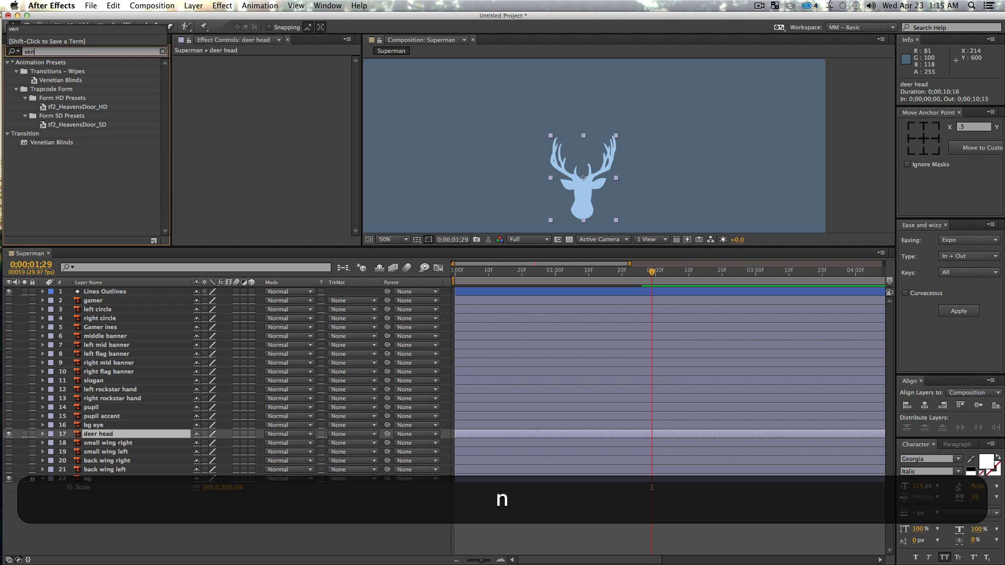
{"action": "left_click", "coordinate": [68, 171]}
{"action": "left_click", "coordinate": [53, 144]}
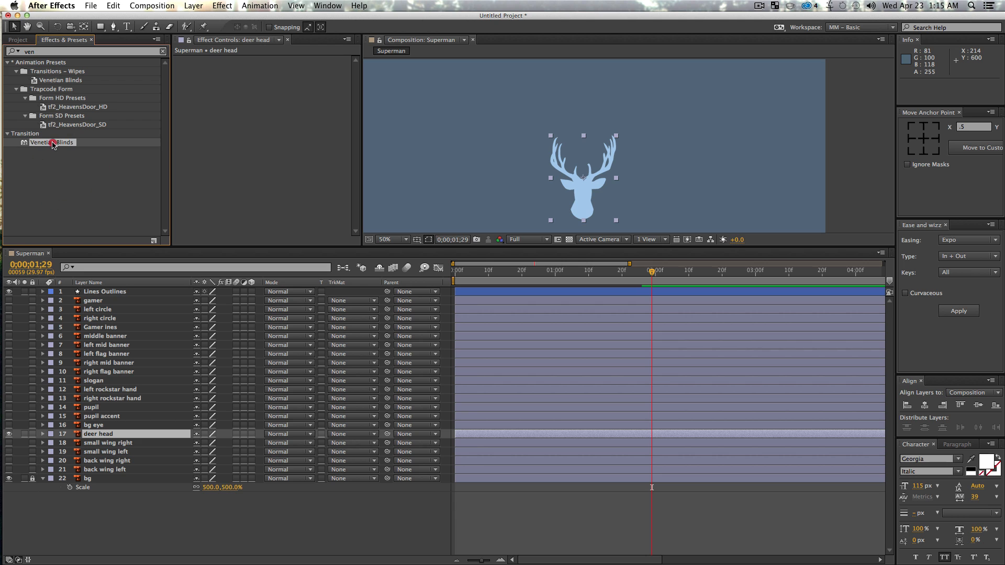
{"action": "left_click_drag", "start_coordinate": [59, 236], "coordinate": [100, 435]}
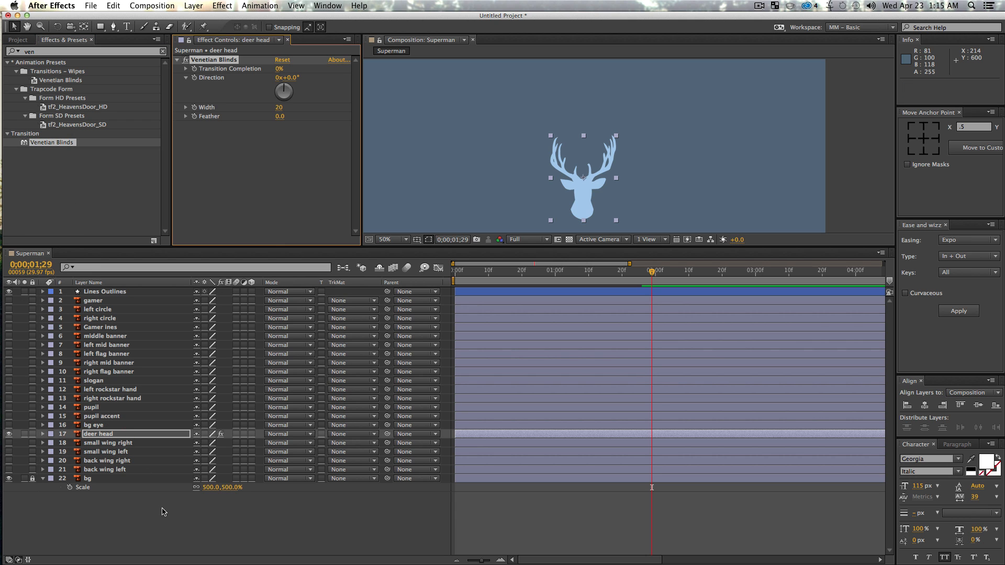
Set the deer head's Venetian Blinds to 20% Transition Completion, a Direction of 51° and a Width of 13
{"action": "key", "text": "z"}
{"action": "left_click", "coordinate": [596, 198]}
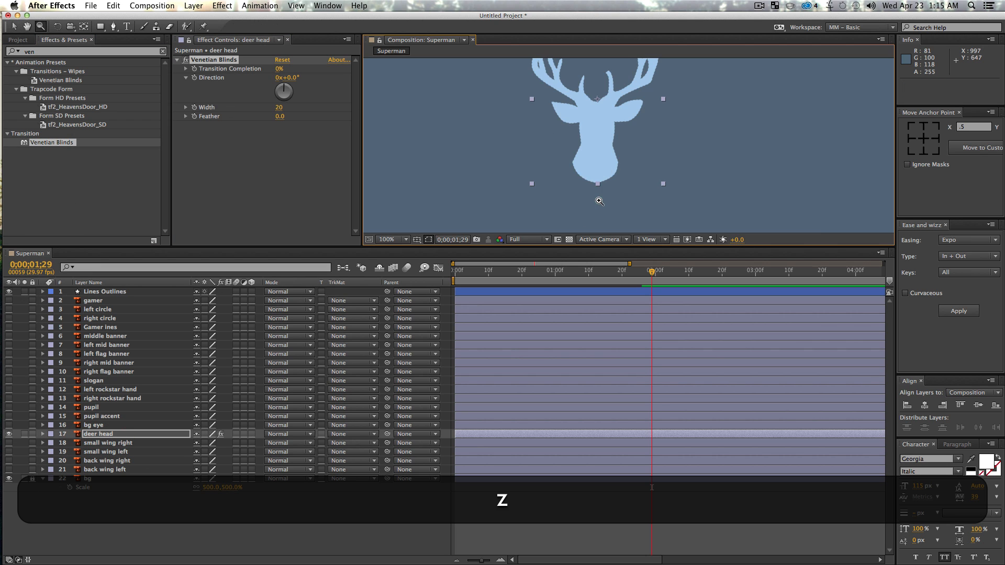
{"action": "key", "text": "v"}
{"action": "left_click", "coordinate": [285, 80]}
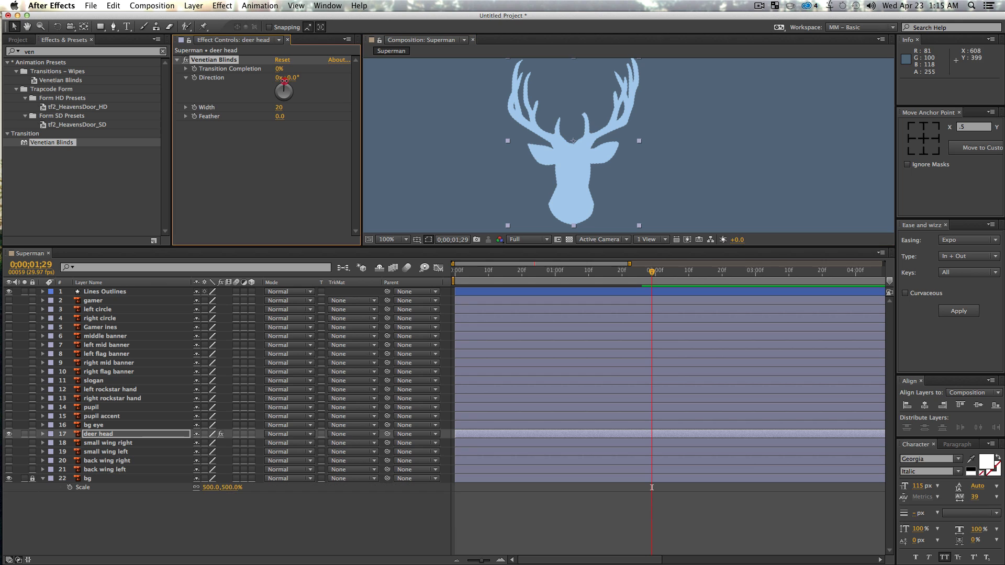
{"action": "left_click", "coordinate": [284, 90]}
{"action": "left_click_drag", "start_coordinate": [278, 69], "coordinate": [283, 69]}
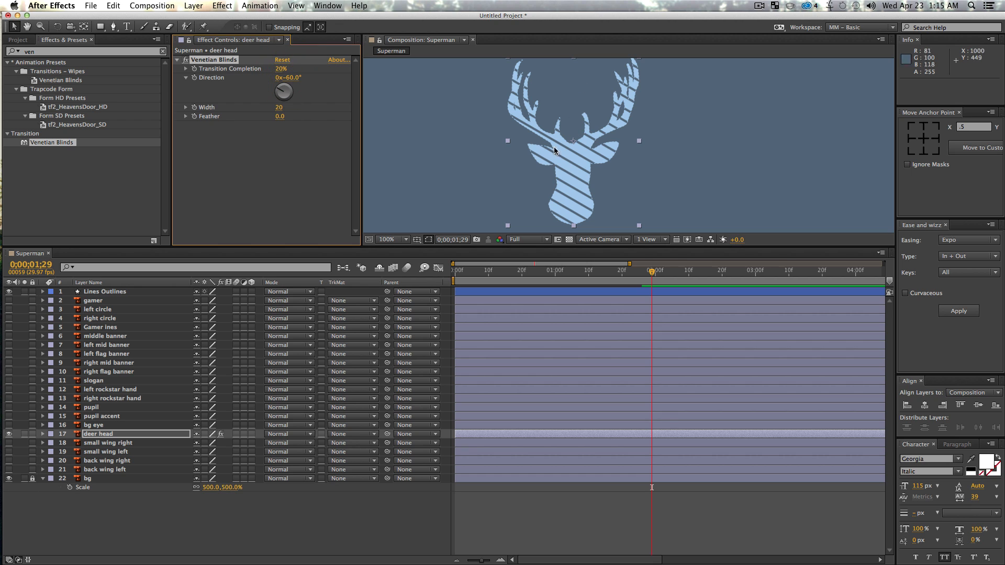
{"action": "left_click_drag", "start_coordinate": [277, 90], "coordinate": [296, 86]}
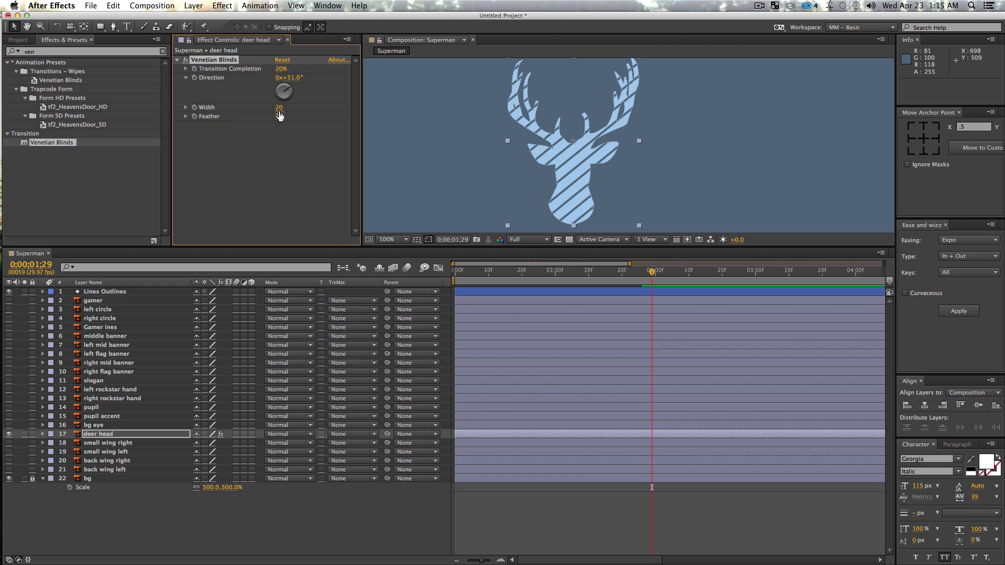
{"action": "mouse_move", "coordinate": [276, 107]}
{"action": "left_mouse_down"}
{"action": "mouse_move", "coordinate": [263, 107]}
{"action": "mouse_move", "coordinate": [272, 108]}
{"action": "left_mouse_up"}
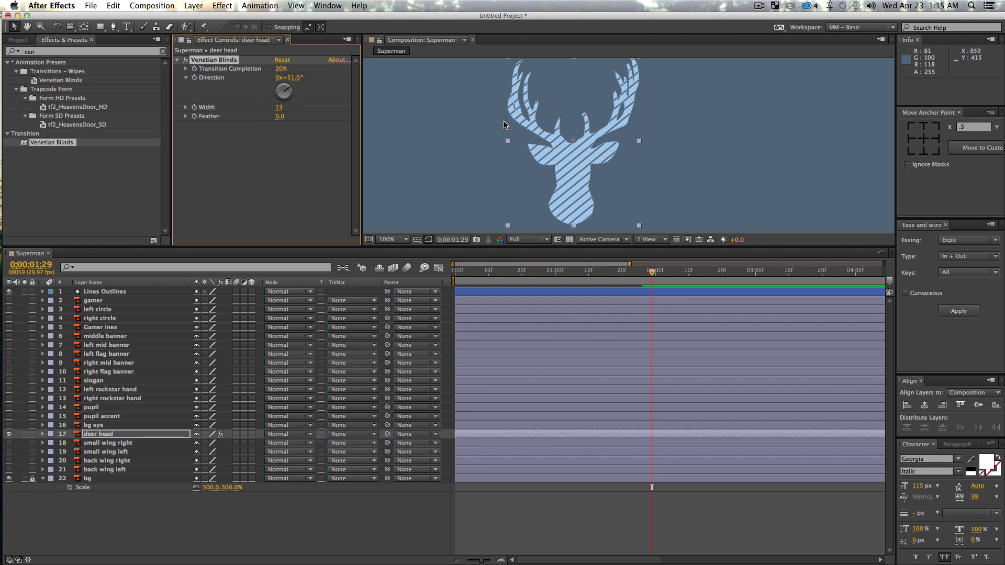
{"action": "left_click", "coordinate": [292, 142]}
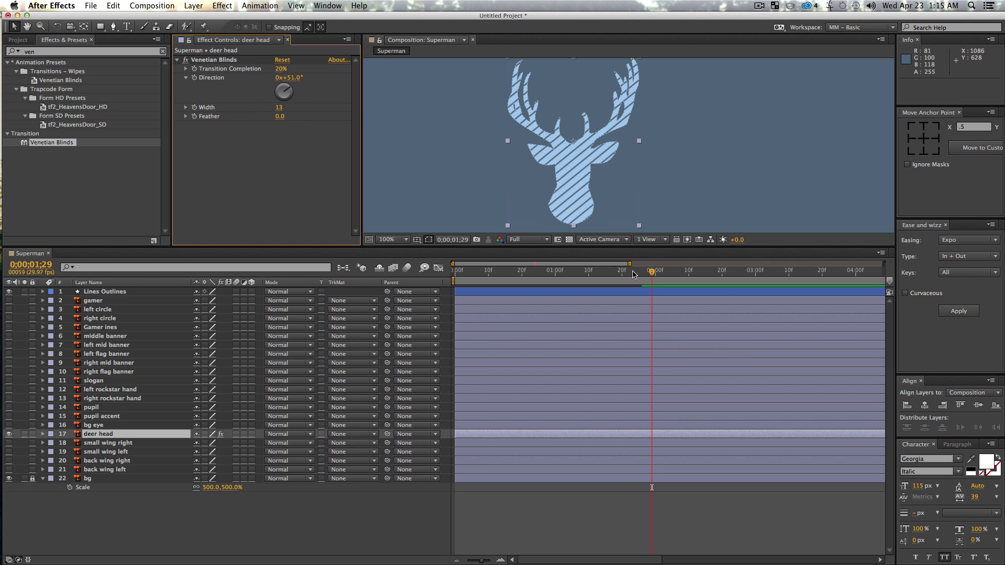
Keyframe the deer head's Transition Completion at 100% at 0;00;01;24 and at 0% at 0;00;02;22, keeping the layer visible
{"action": "mouse_move", "coordinate": [634, 275]}
{"action": "left_mouse_down"}
{"action": "mouse_move", "coordinate": [503, 284]}
{"action": "mouse_move", "coordinate": [637, 276]}
{"action": "left_mouse_up"}
{"action": "left_click", "coordinate": [9, 434]}
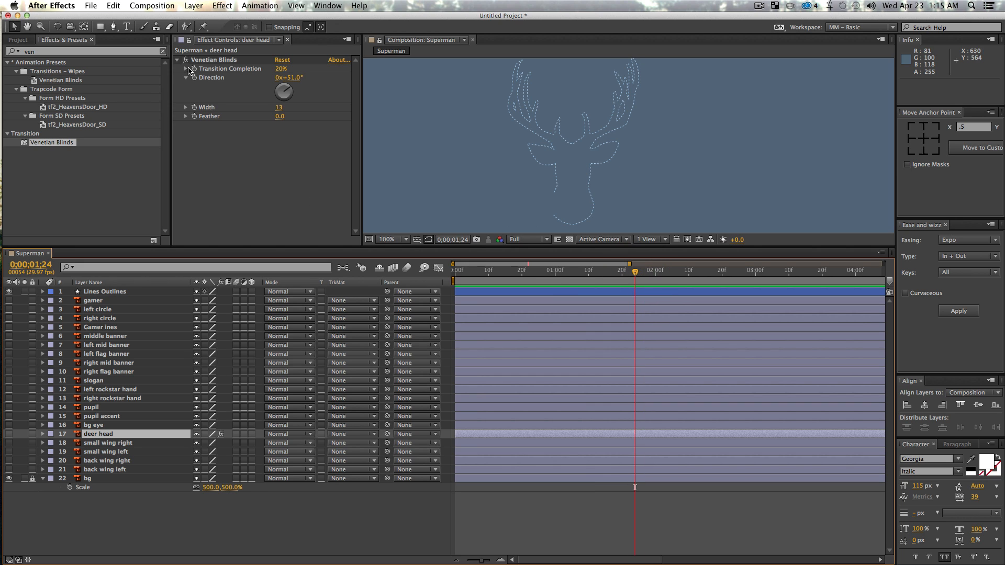
{"action": "left_click", "coordinate": [194, 70]}
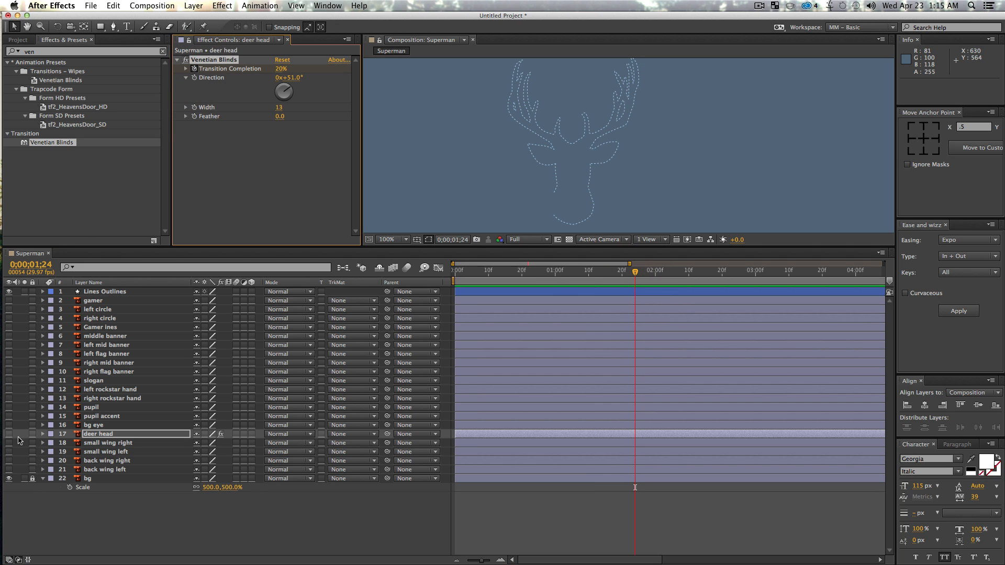
{"action": "left_click", "coordinate": [9, 434]}
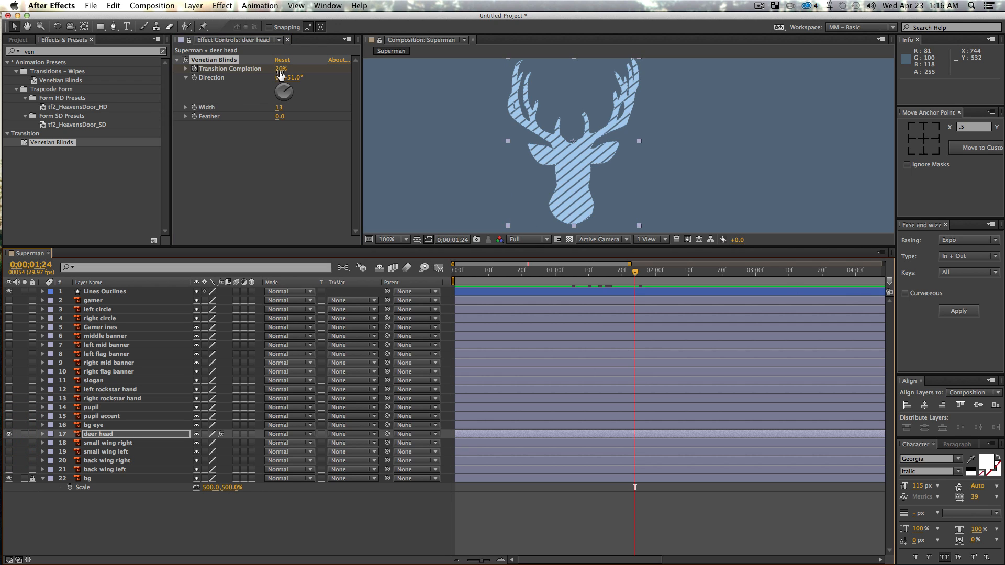
{"action": "left_click_drag", "start_coordinate": [280, 75], "coordinate": [380, 73]}
{"action": "left_click_drag", "start_coordinate": [653, 270], "coordinate": [728, 272]}
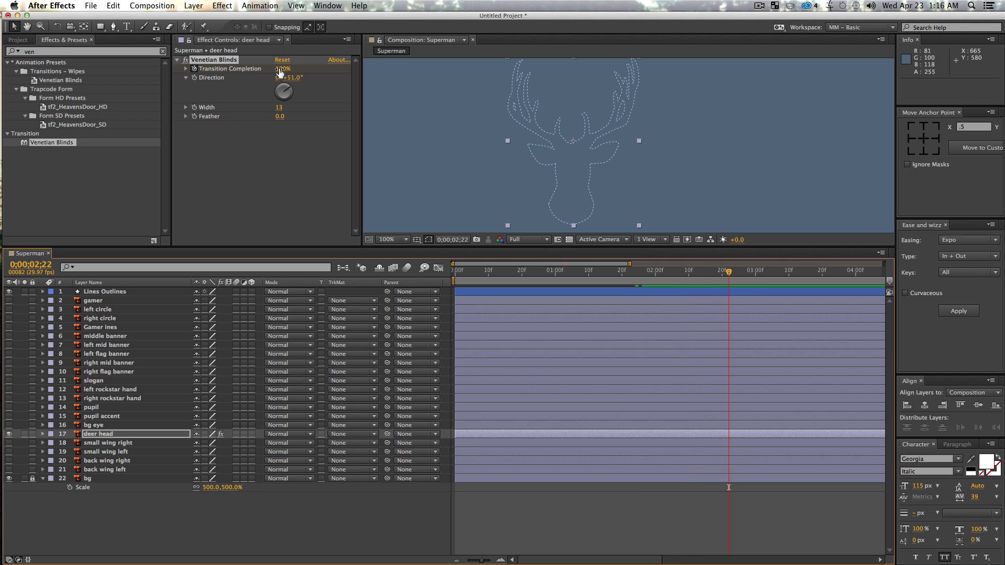
{"action": "left_click_drag", "start_coordinate": [281, 68], "coordinate": [207, 72]}
Preview the outline draw-on and the deer head's blinds reveal from 0;00;00;13
{"action": "left_click_drag", "start_coordinate": [716, 276], "coordinate": [500, 291]}
{"action": "key", "text": "space"}
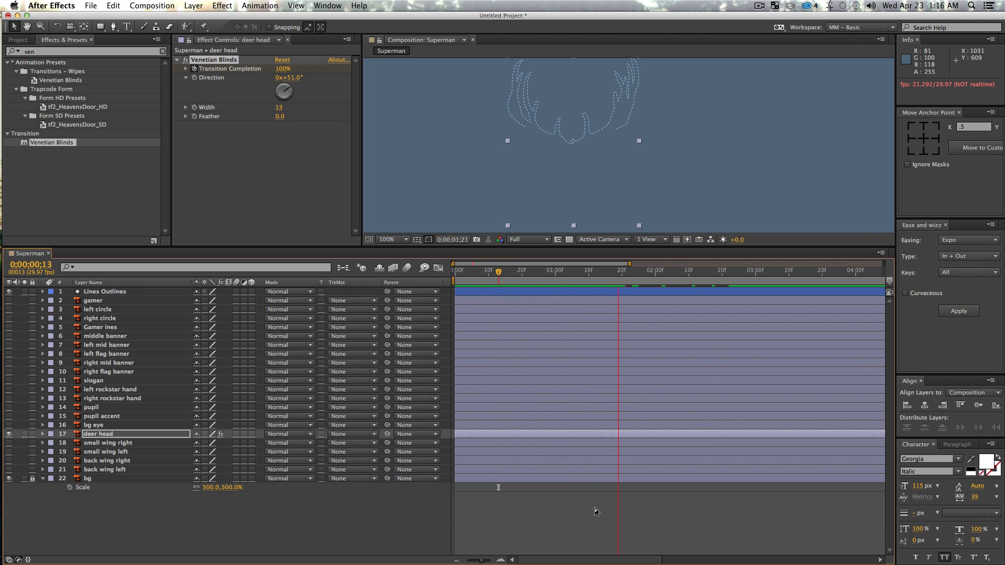
{"action": "key", "text": "space"}
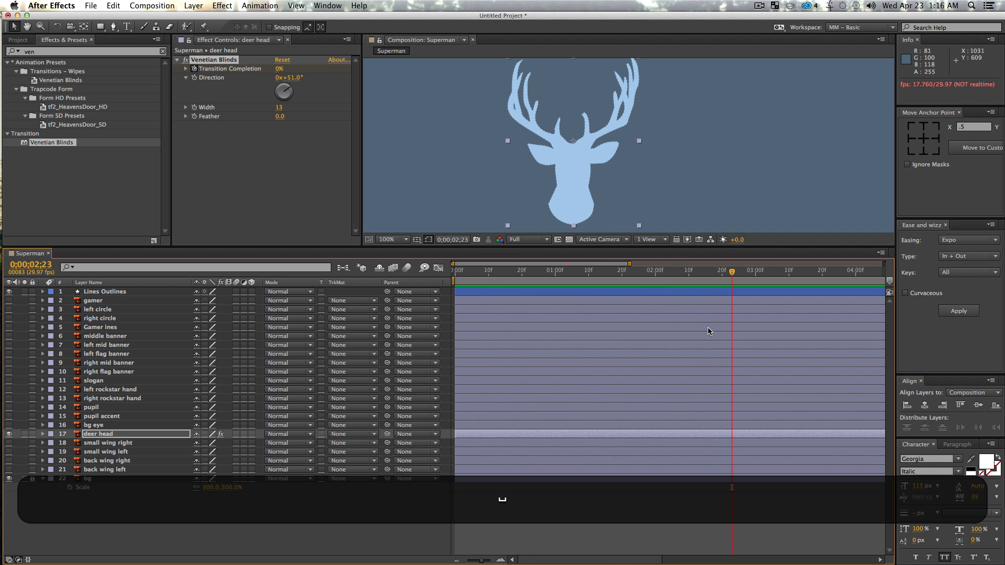
Reveal the deer head's keyframed properties and apply Easy Ease to both Transition Completion keyframes
{"action": "left_click", "coordinate": [101, 435]}
{"action": "key", "text": "u"}
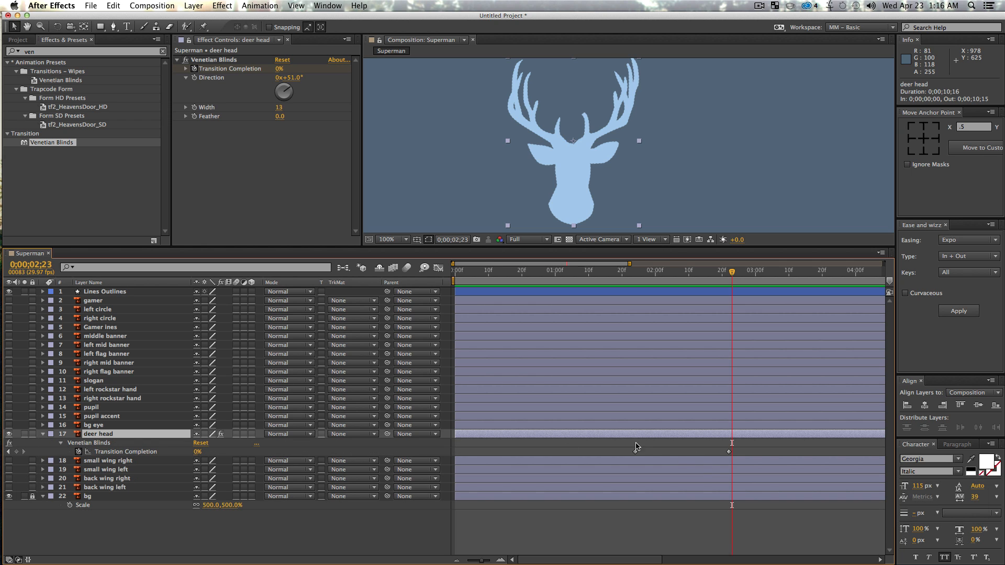
{"action": "left_click_drag", "start_coordinate": [611, 443], "coordinate": [799, 456]}
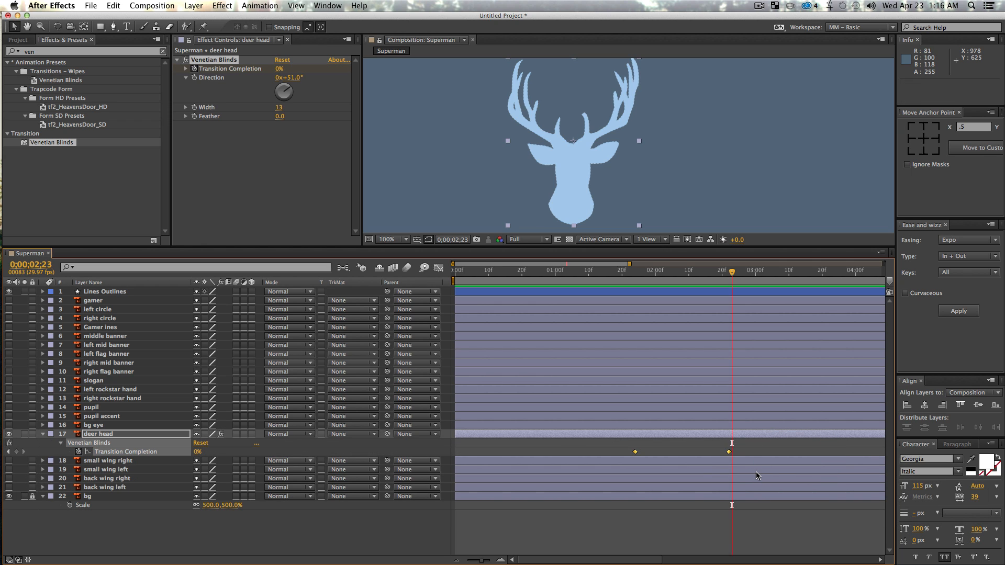
{"action": "key", "text": "F9"}
In the speed graph, lengthen the outgoing ease of the first Transition Completion keyframe, then return to the layer bars
{"action": "left_click", "coordinate": [438, 268]}
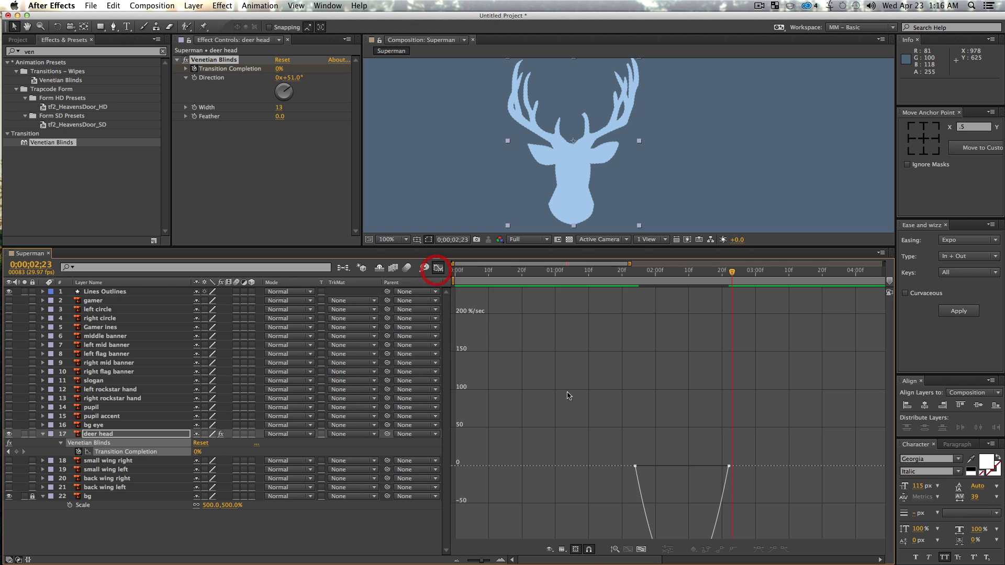
{"action": "left_click", "coordinate": [684, 487]}
{"action": "left_click_drag", "start_coordinate": [650, 466], "coordinate": [701, 470]}
{"action": "left_click_drag", "start_coordinate": [638, 475], "coordinate": [636, 467]}
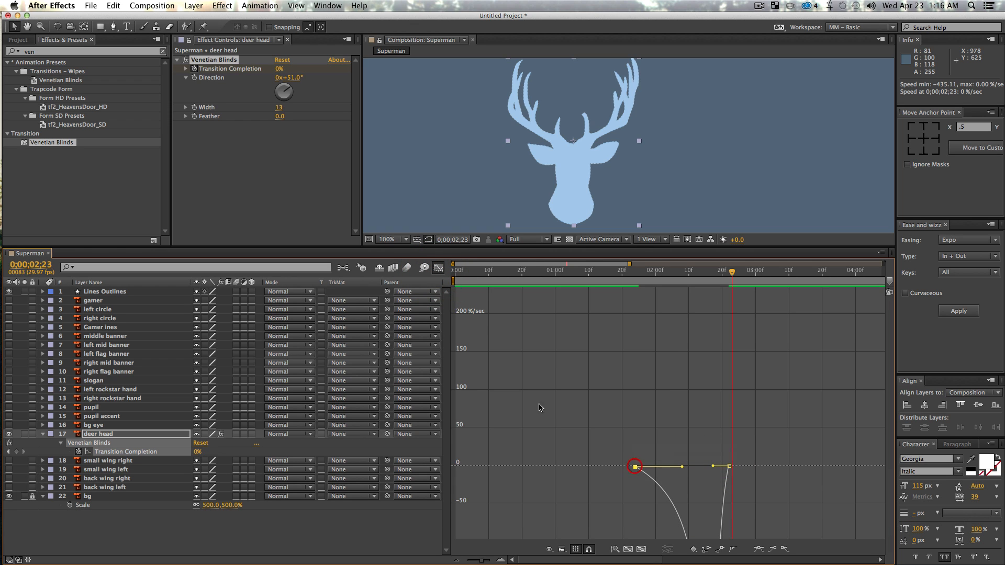
{"action": "left_click", "coordinate": [439, 268]}
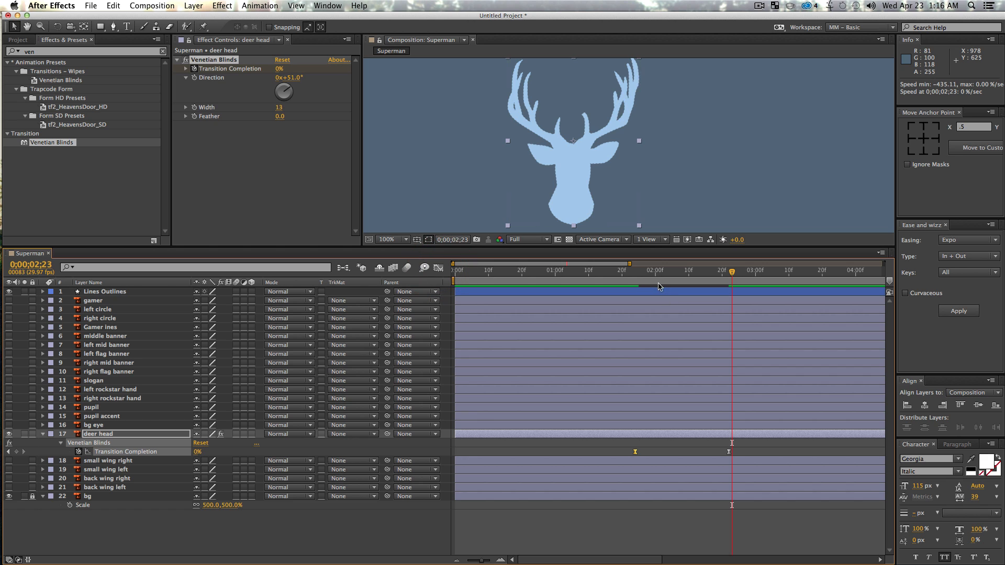
Preview the eased deer head reveal from 0;00;01;07
{"action": "left_click_drag", "start_coordinate": [650, 274], "coordinate": [579, 275]}
{"action": "key", "text": "space"}
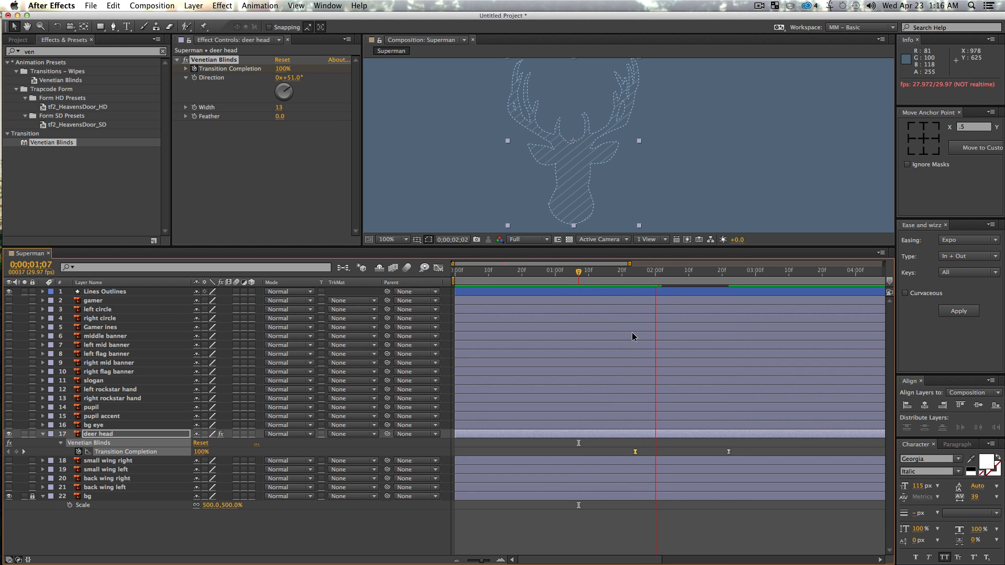
{"action": "key", "text": "space"}
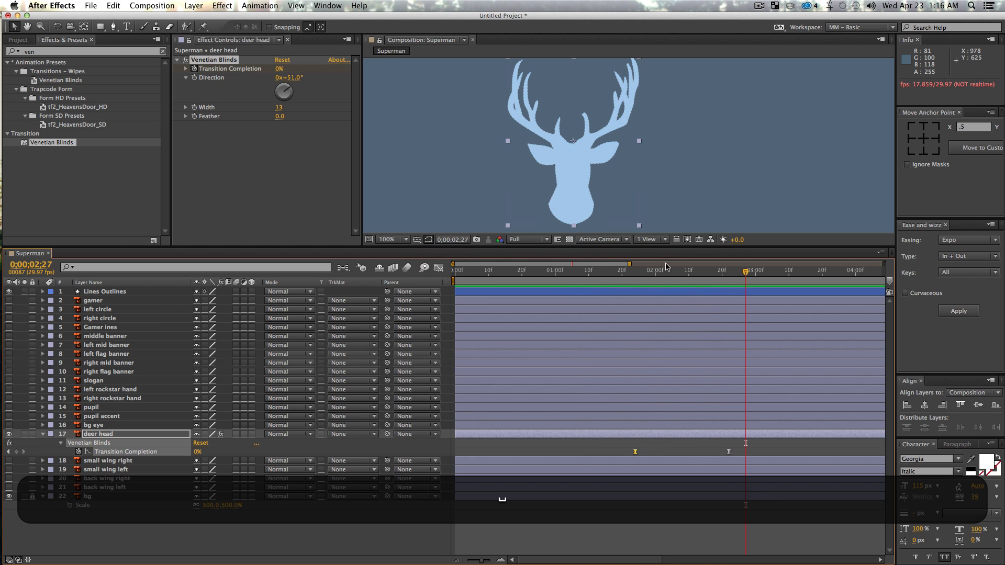
Make the bg eye layer visible and move the current time to 0;00;03;02
{"action": "left_click_drag", "start_coordinate": [668, 272], "coordinate": [733, 373]}
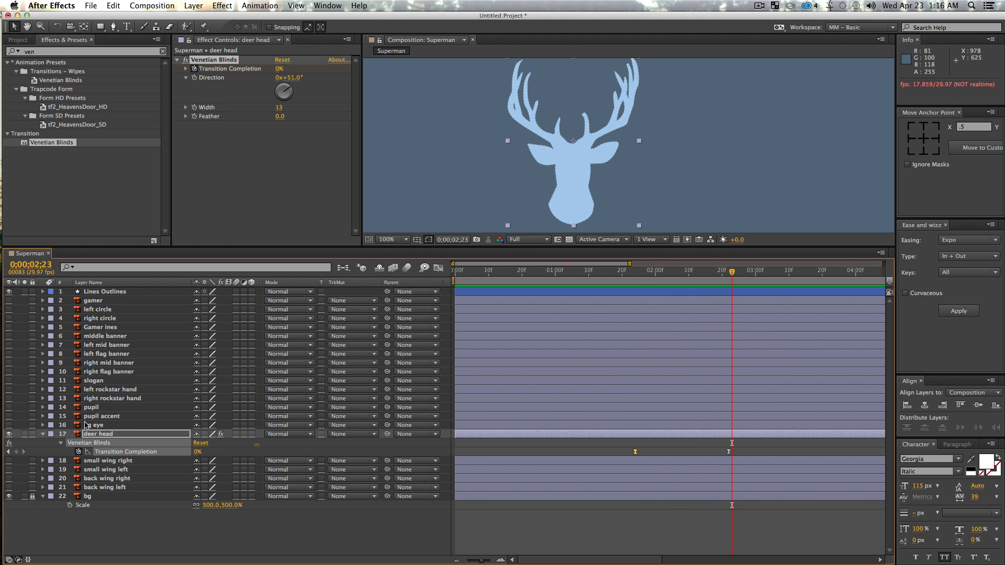
{"action": "left_click", "coordinate": [8, 422]}
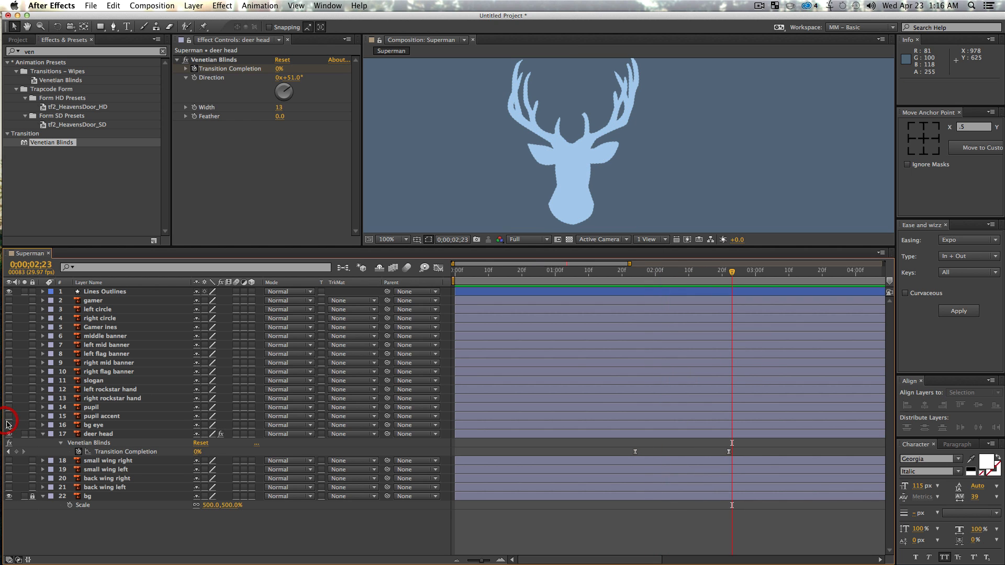
{"action": "left_click", "coordinate": [8, 426]}
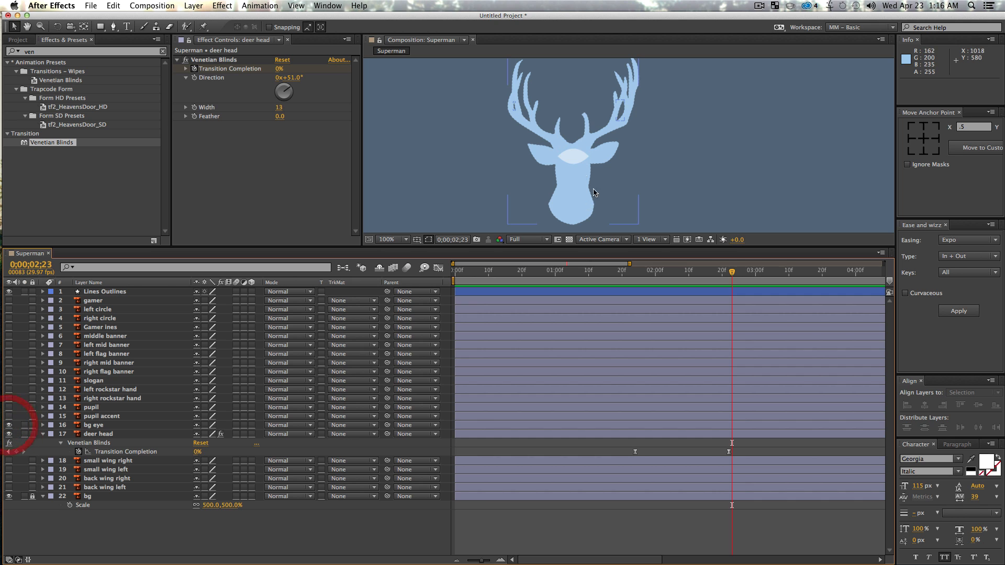
{"action": "key", "text": "z"}
{"action": "left_click", "coordinate": [574, 151]}
{"action": "left_click", "coordinate": [661, 154]}
{"action": "key", "text": "space"}
{"action": "mouse_move", "coordinate": [584, 152]}
{"action": "left_mouse_down"}
{"action": "mouse_move", "coordinate": [585, 140]}
{"action": "mouse_move", "coordinate": [575, 142]}
{"action": "left_mouse_up"}
{"action": "key", "text": "v"}
{"action": "left_click_drag", "start_coordinate": [724, 271], "coordinate": [760, 298]}
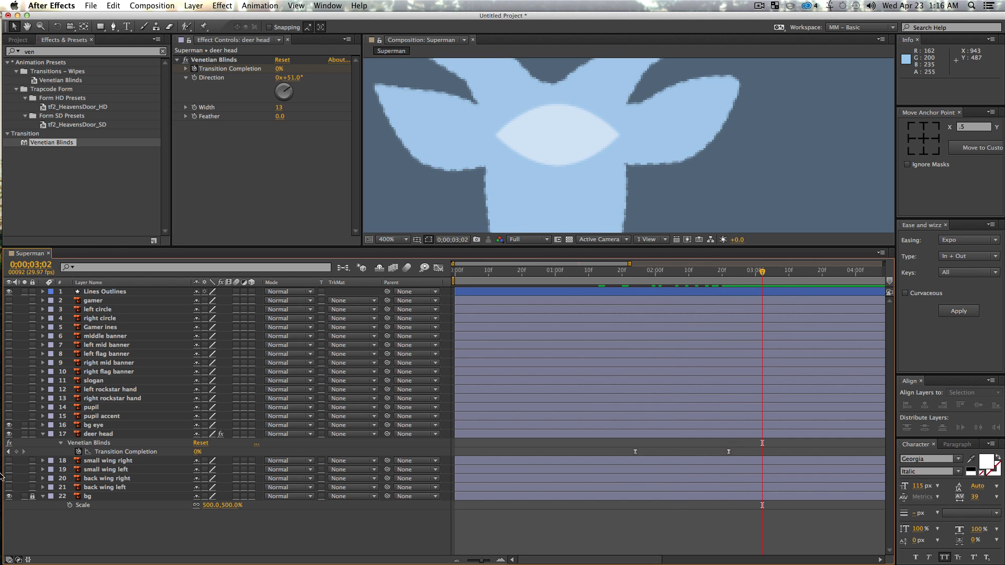
Add a Scale keyframe of 100% to bg eye, unlink its proportions, and move the keyframe to 0;00;03;29
{"action": "left_click", "coordinate": [94, 424]}
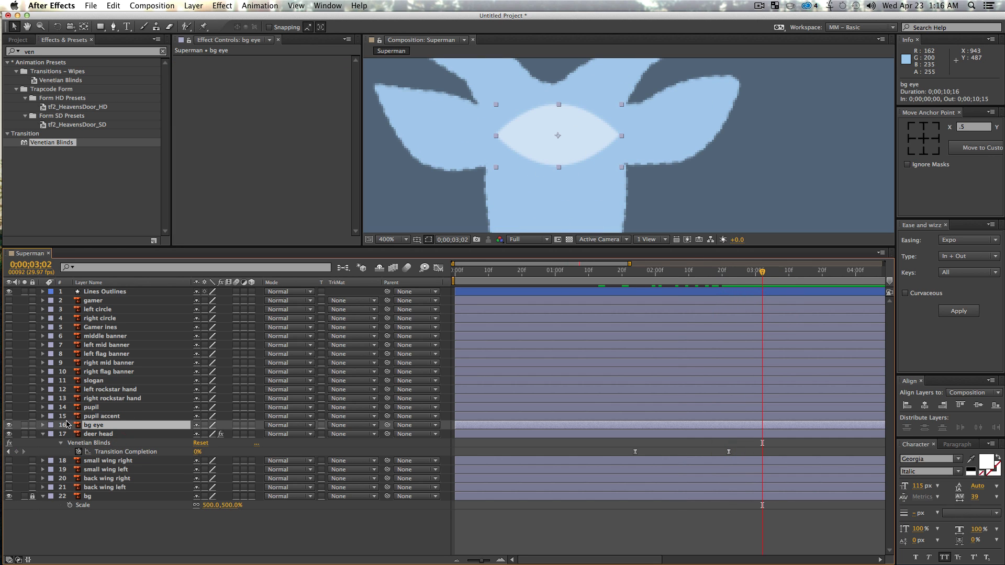
{"action": "key", "text": "s"}
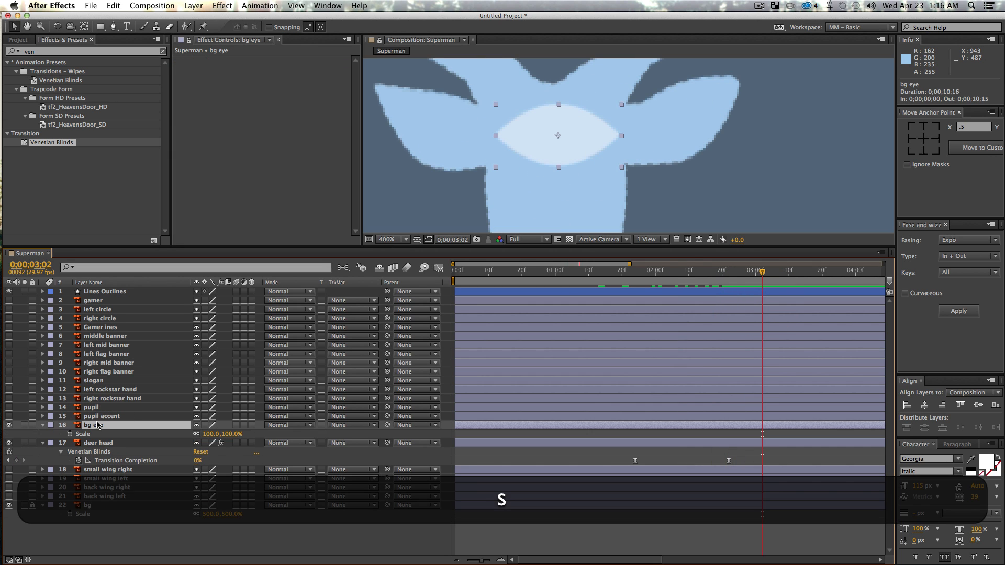
{"action": "left_click", "coordinate": [70, 434]}
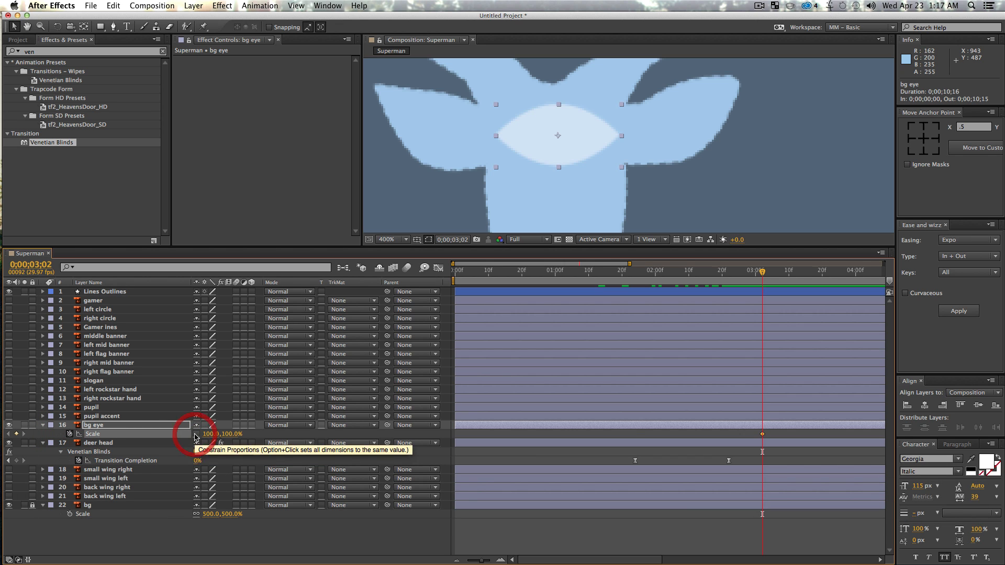
{"action": "left_click", "coordinate": [195, 436]}
{"action": "left_click_drag", "start_coordinate": [763, 437], "coordinate": [829, 438]}
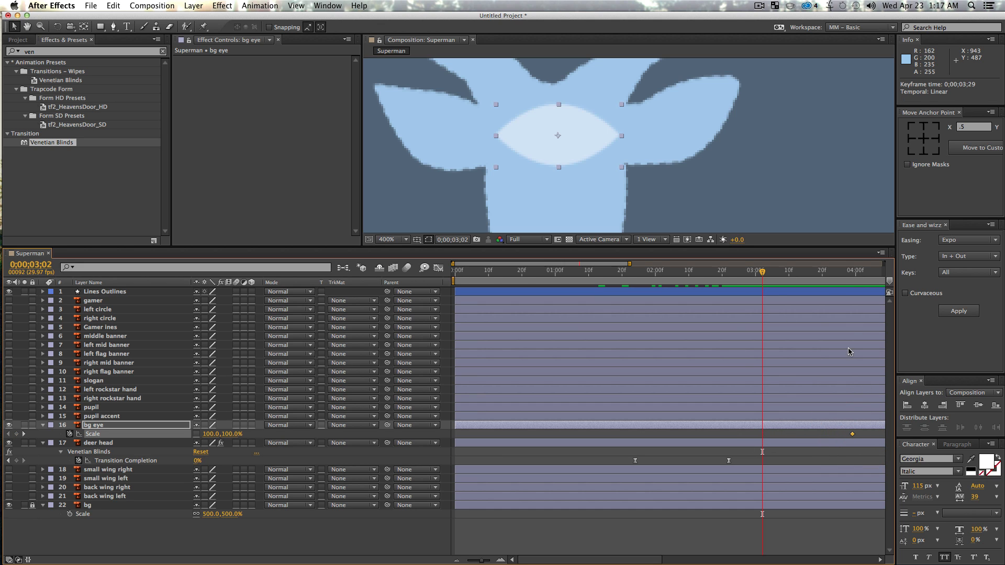
At 0;00;03;02, set bg eye's vertical scale to 0% and preview the eye-opening animation
{"action": "left_click", "coordinate": [233, 435]}
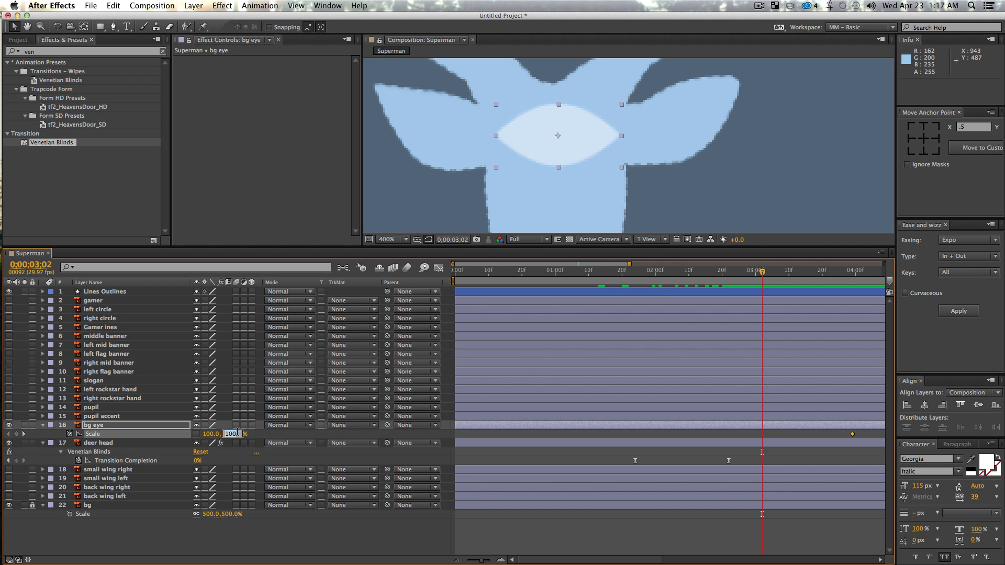
{"action": "type", "text": "0"}
{"action": "key", "text": "Return"}
{"action": "key", "text": "space"}
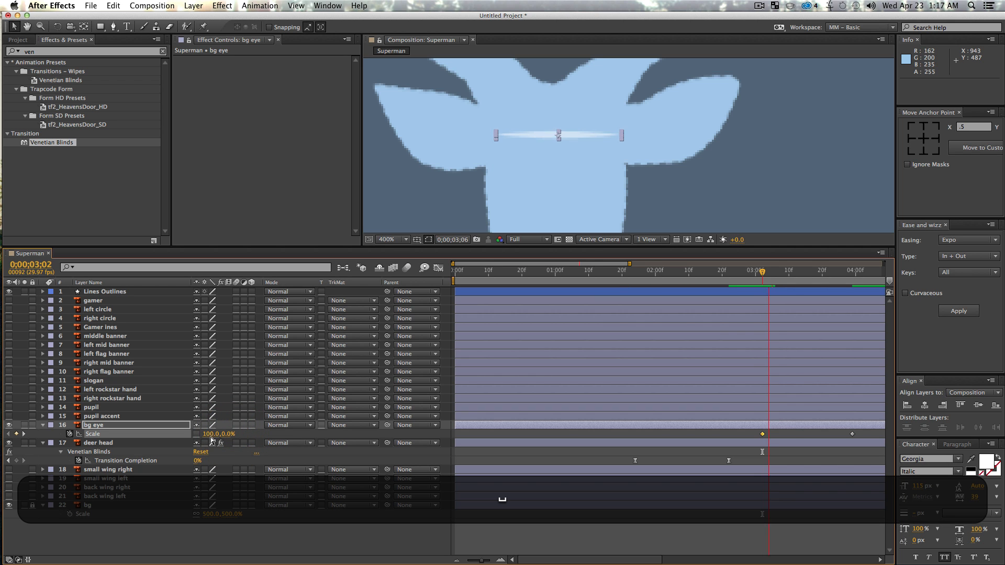
{"action": "key", "text": "space"}
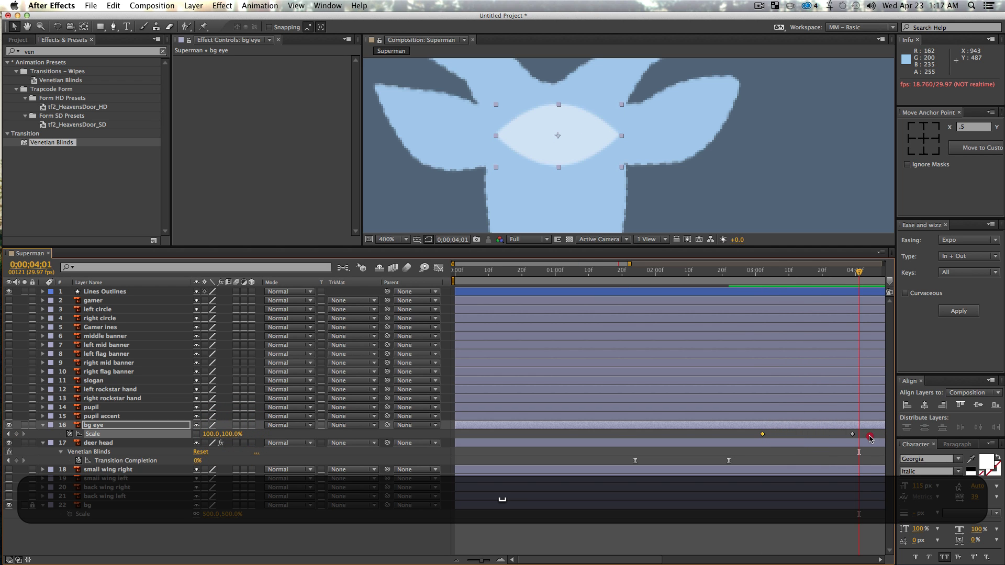
Apply Easy Ease to bg eye's Scale keyframes and lengthen their speed handles in the graph for a sharper speed peak
{"action": "key", "text": "F8"}
{"action": "key", "text": "F9"}
{"action": "key", "text": "shift+F3"}
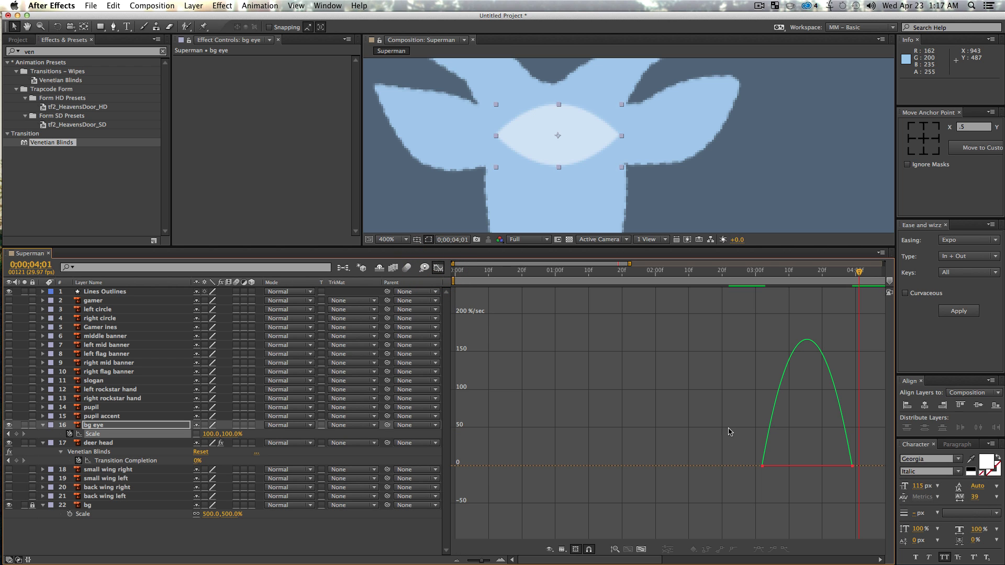
{"action": "left_click_drag", "start_coordinate": [729, 431], "coordinate": [790, 500]}
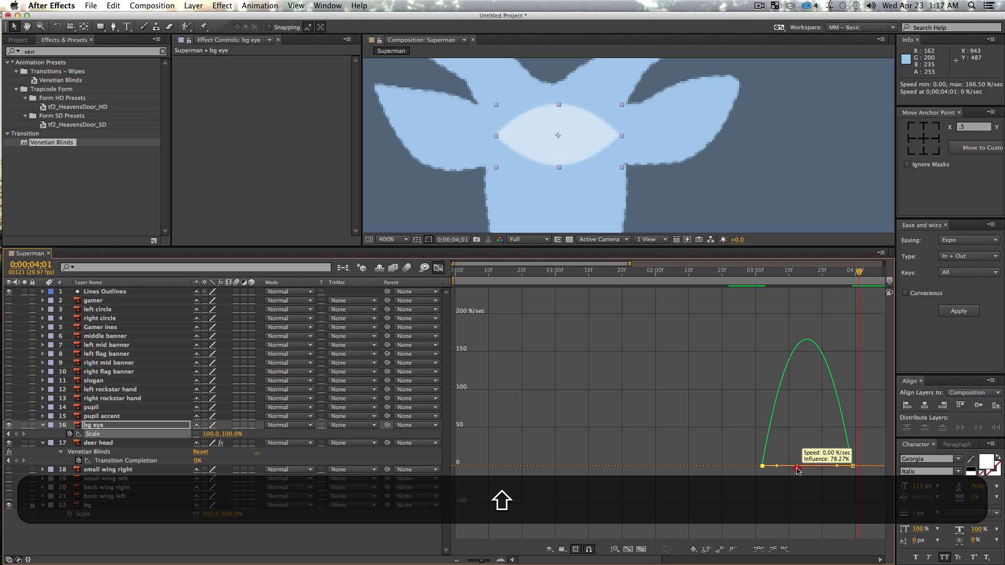
{"action": "left_click_drag", "start_coordinate": [778, 466], "coordinate": [827, 467]}
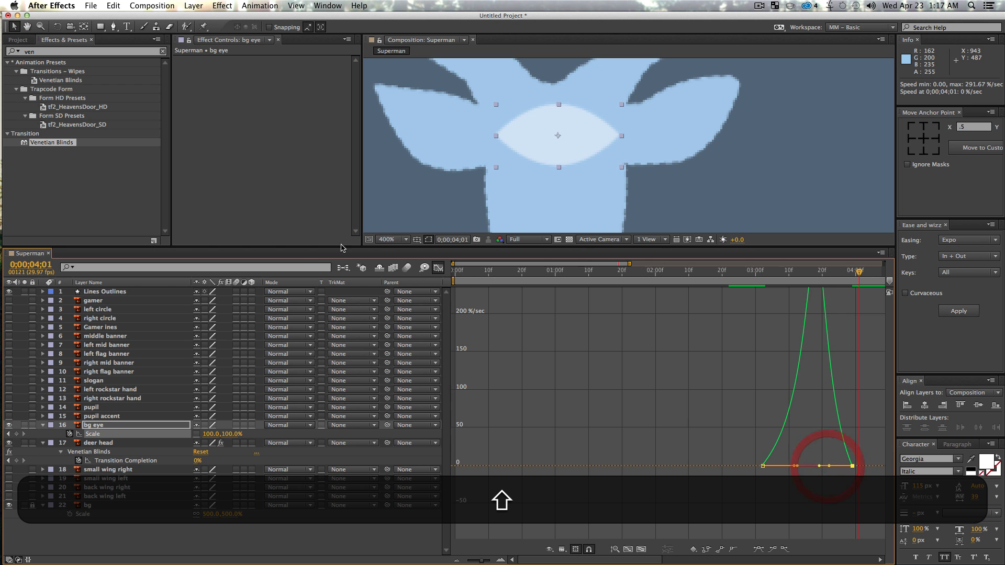
{"action": "left_click", "coordinate": [439, 268]}
Preview the eased eye opening from 0;00;02;09
{"action": "left_click", "coordinate": [685, 283]}
{"action": "key", "text": "KP_0"}
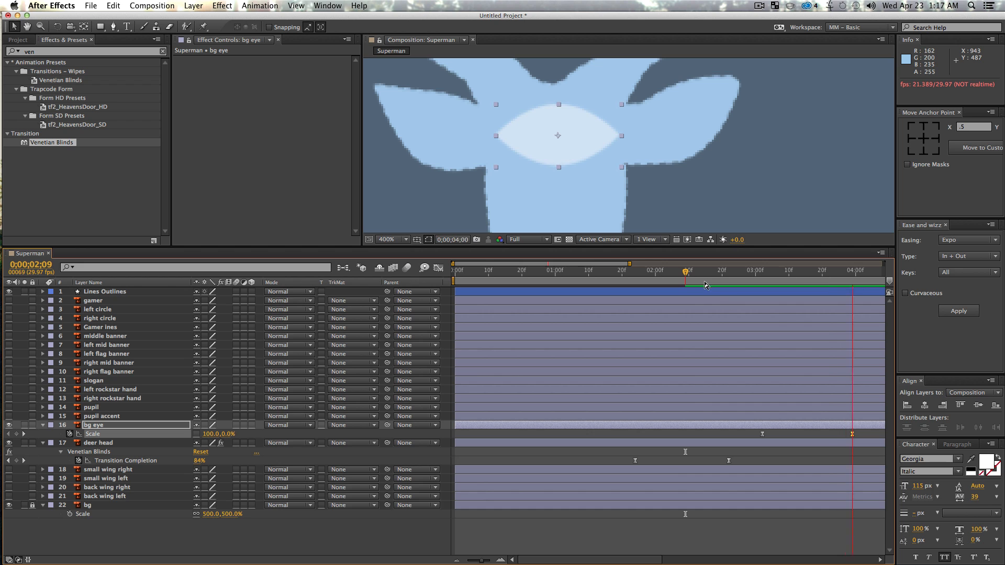
{"action": "key", "text": "space"}
At 0;00;03;24, make the pupil and pupil accent layers visible and select both
{"action": "mouse_move", "coordinate": [812, 272]}
{"action": "left_mouse_down"}
{"action": "mouse_move", "coordinate": [848, 272]}
{"action": "mouse_move", "coordinate": [825, 275]}
{"action": "mouse_move", "coordinate": [836, 295]}
{"action": "left_mouse_up"}
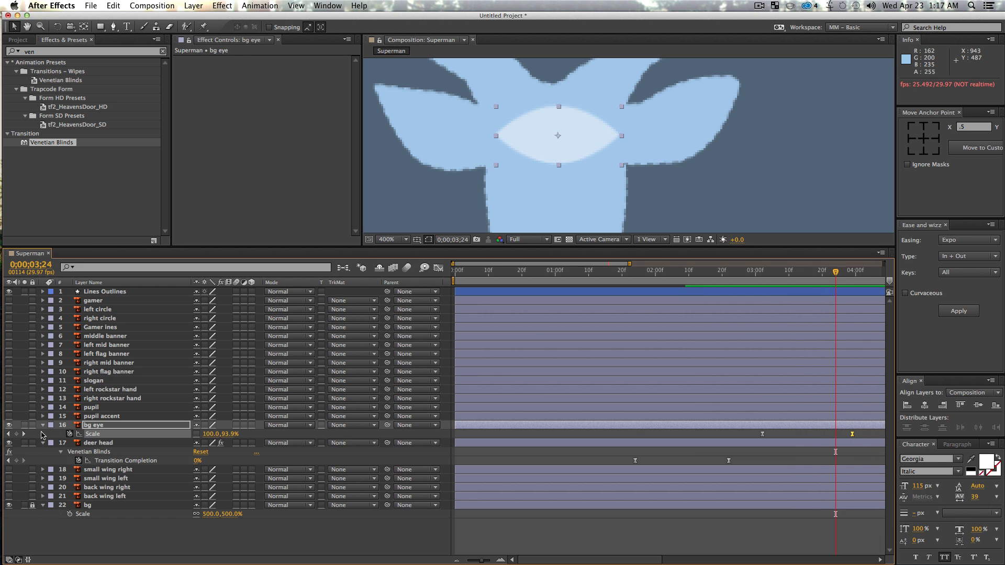
{"action": "left_click", "coordinate": [102, 416]}
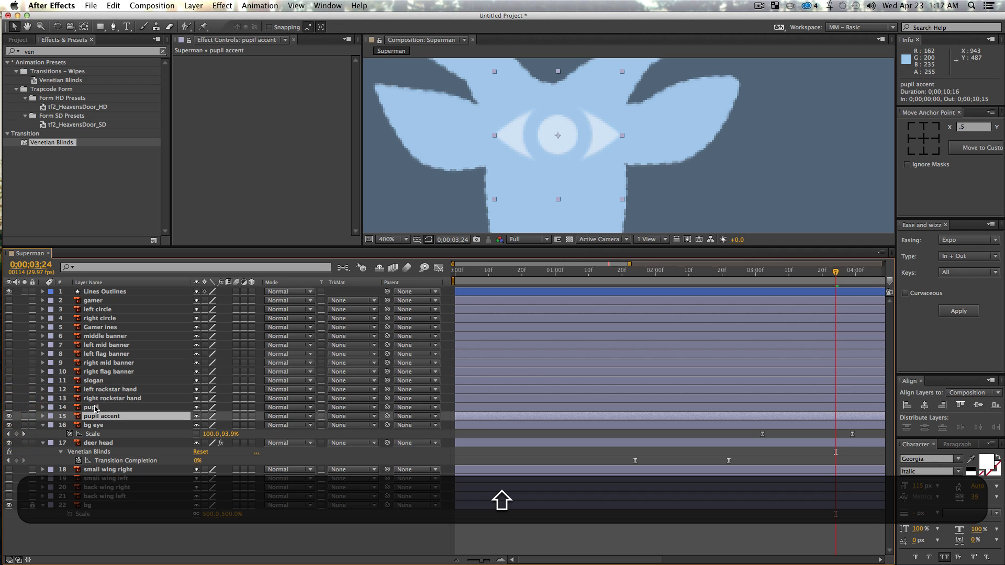
{"action": "left_click", "coordinate": [92, 408], "text": "shift"}
{"action": "left_click_drag", "start_coordinate": [7, 408], "coordinate": [7, 416]}
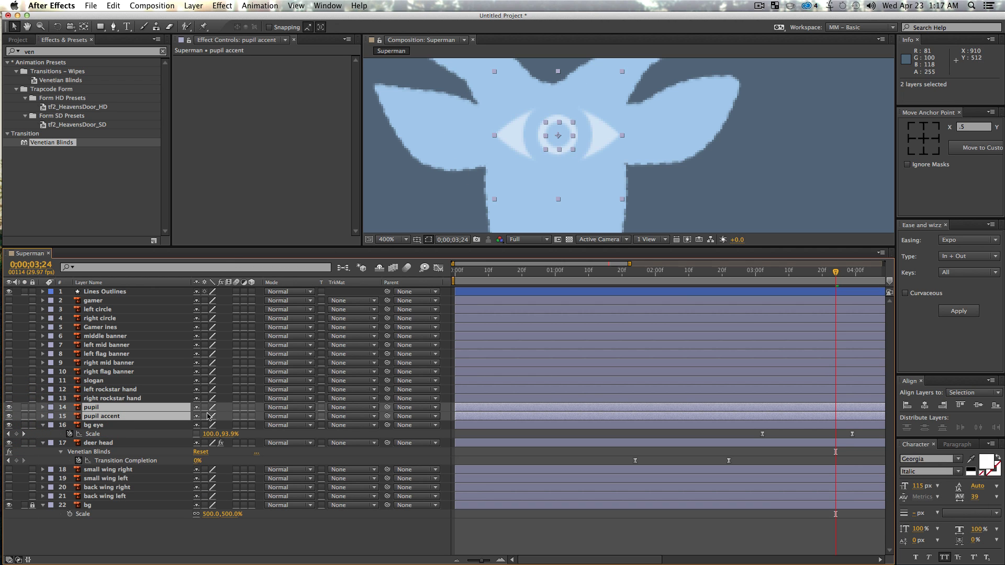
Keyframe the Scale of pupil and pupil accent from 0% at 0;00;03;06 to 100% at 0;00;04;05 and preview it
{"action": "key", "text": "s"}
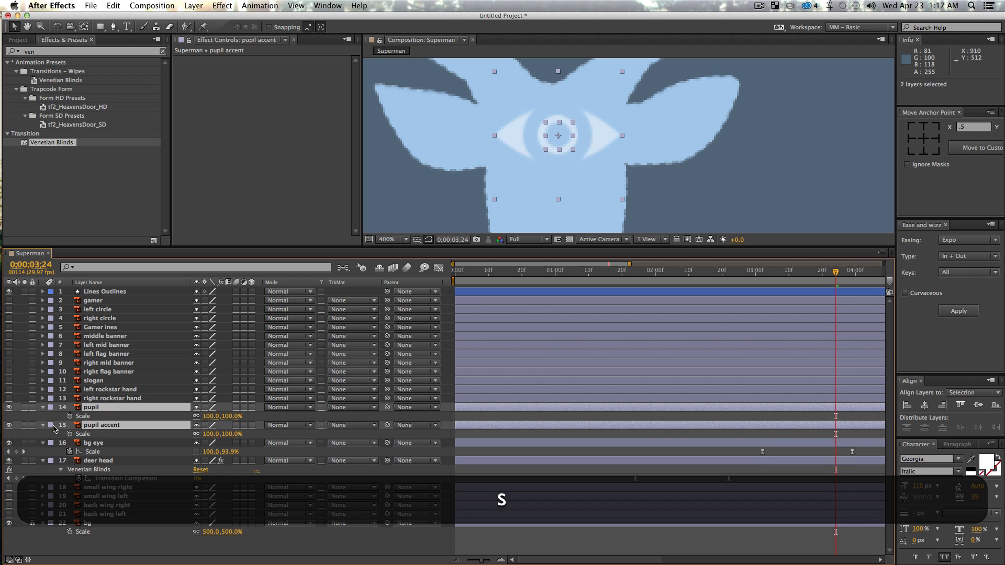
{"action": "left_click", "coordinate": [69, 416]}
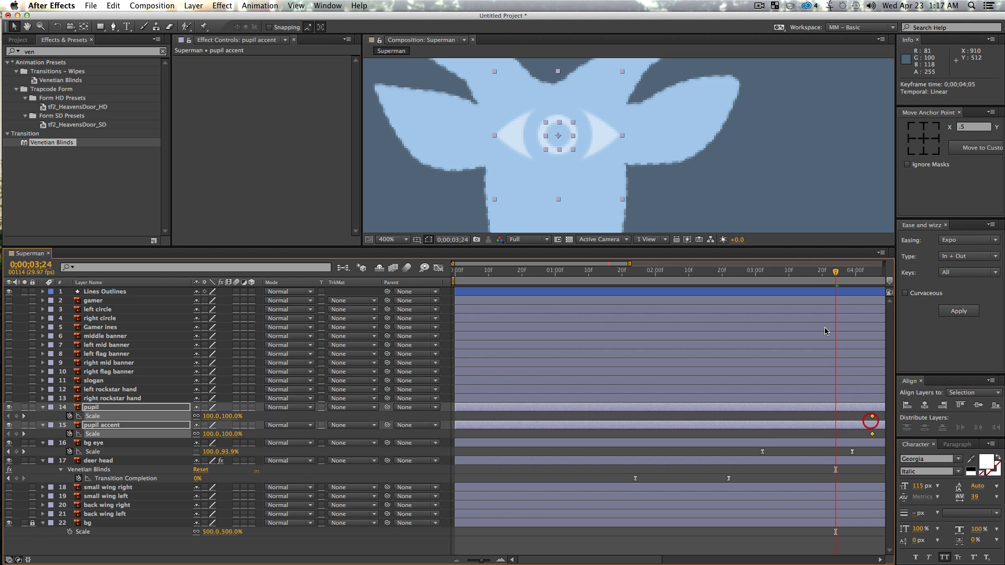
{"action": "left_click", "coordinate": [775, 273]}
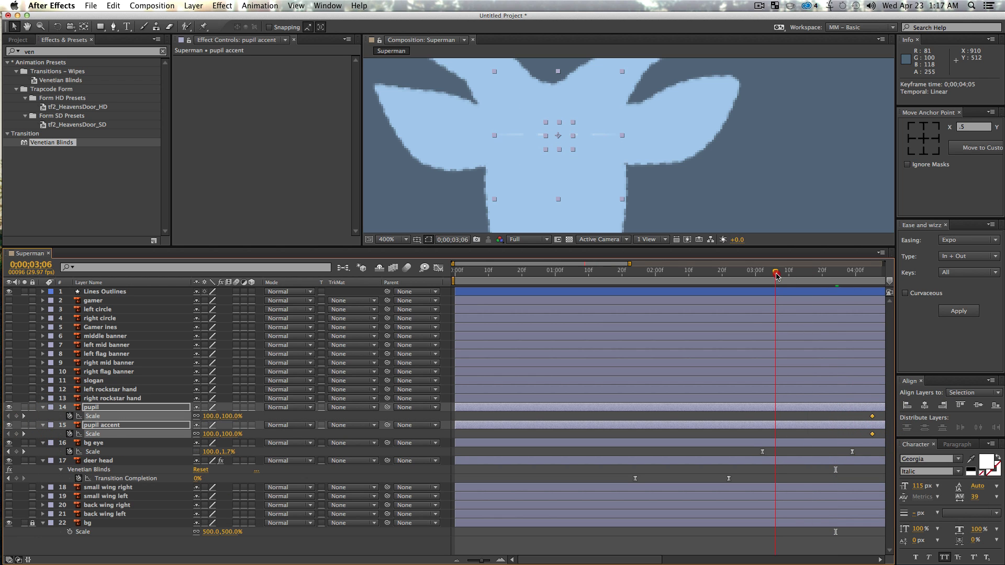
{"action": "left_click", "coordinate": [211, 416]}
{"action": "type", "text": "0"}
{"action": "key", "text": "Return"}
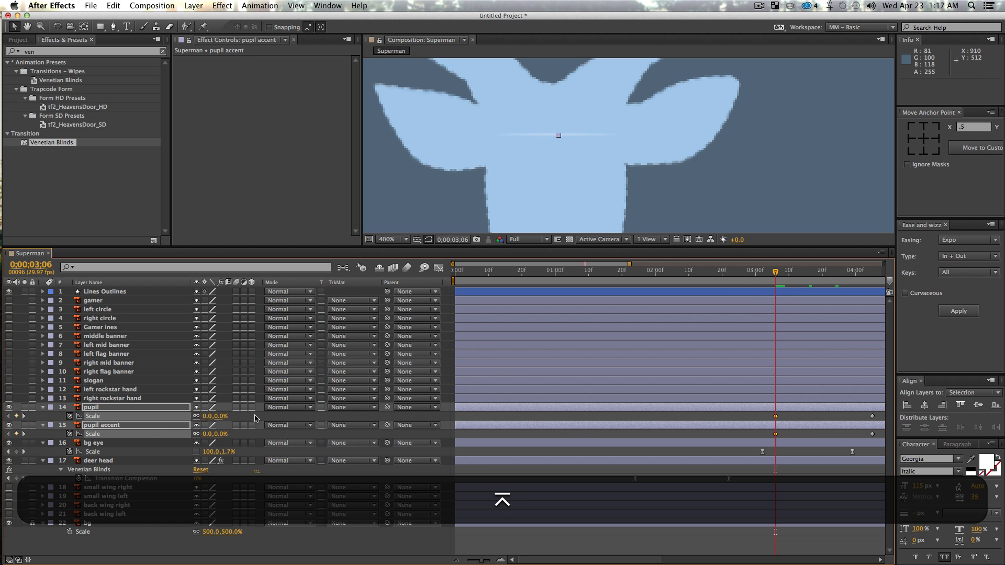
{"action": "key", "text": "space"}
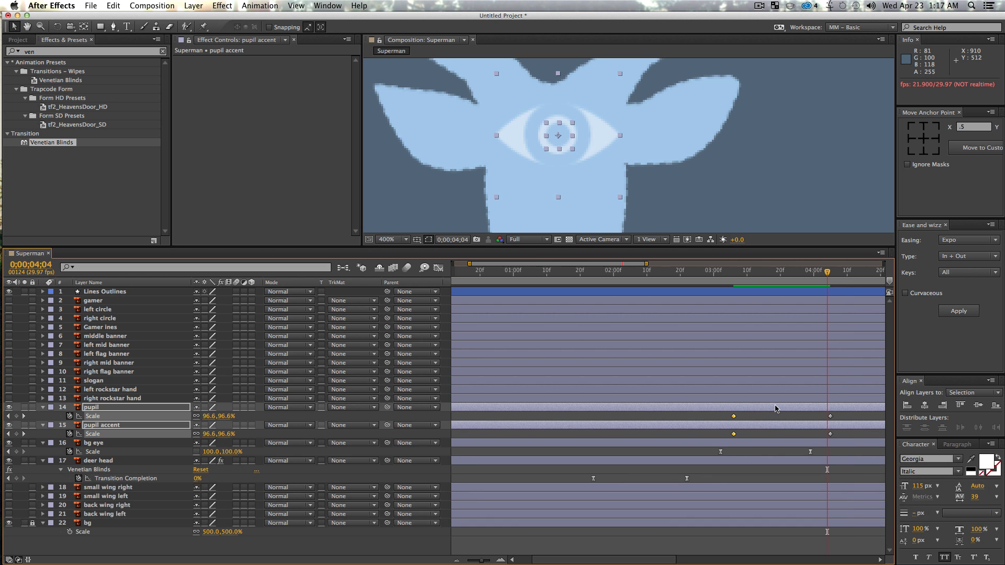
Apply Easy Ease to the pupil and pupil accent Scale keyframes and lengthen the first keyframes' outgoing speed handles in the graph
{"action": "left_click_drag", "start_coordinate": [725, 415], "coordinate": [740, 435]}
{"action": "key", "text": "F10"}
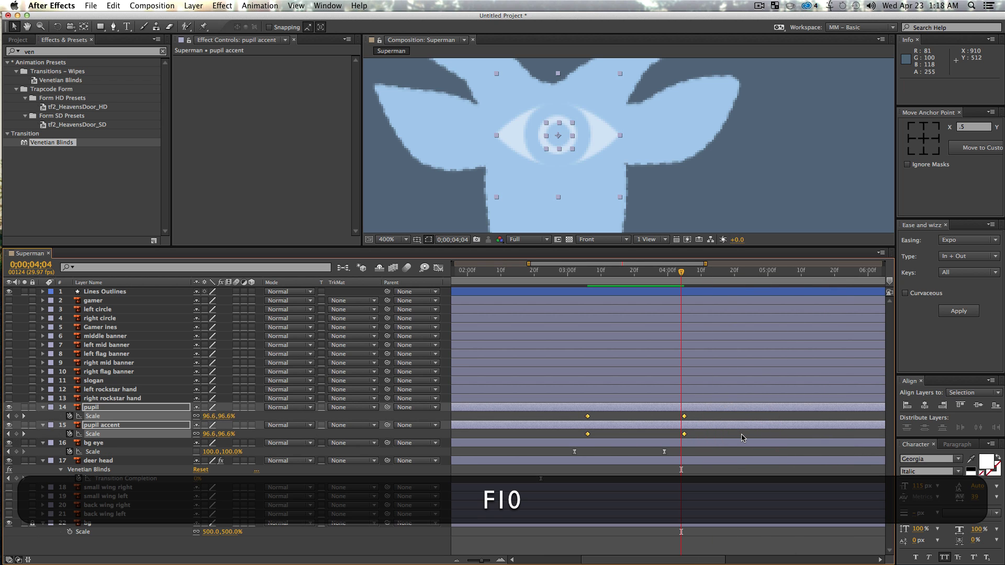
{"action": "key", "text": "F10"}
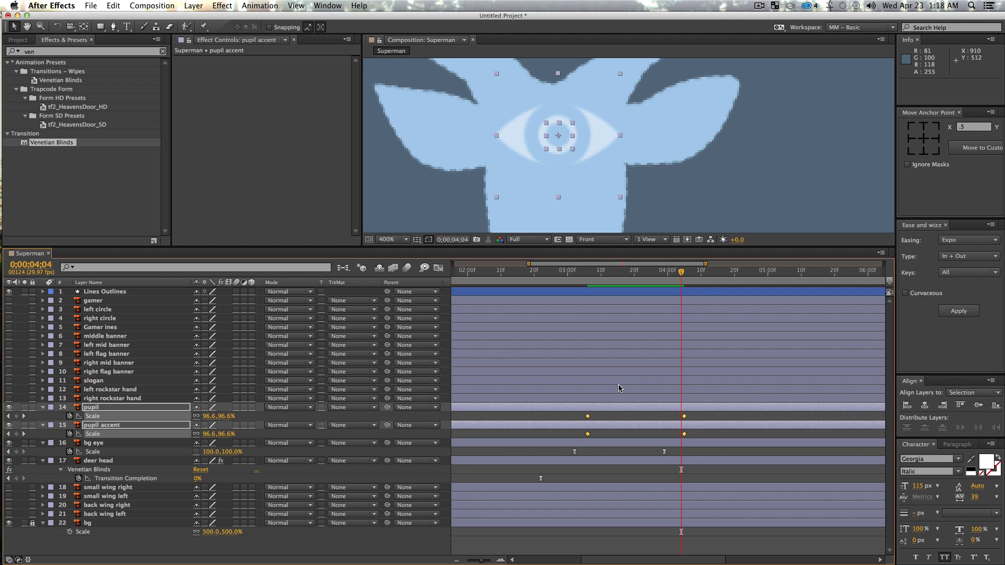
{"action": "key", "text": "F9"}
{"action": "left_click", "coordinate": [438, 268]}
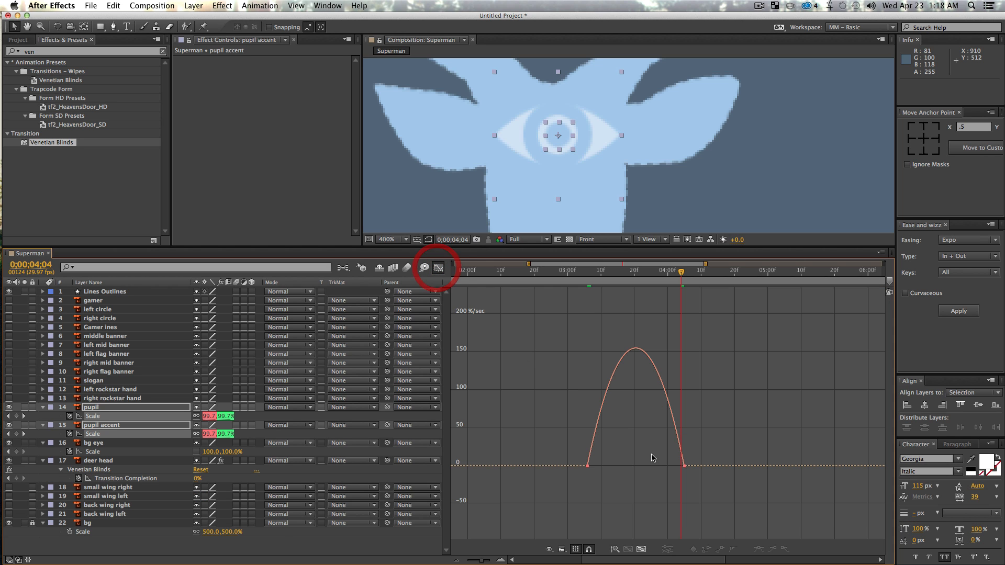
{"action": "left_click_drag", "start_coordinate": [550, 451], "coordinate": [635, 498]}
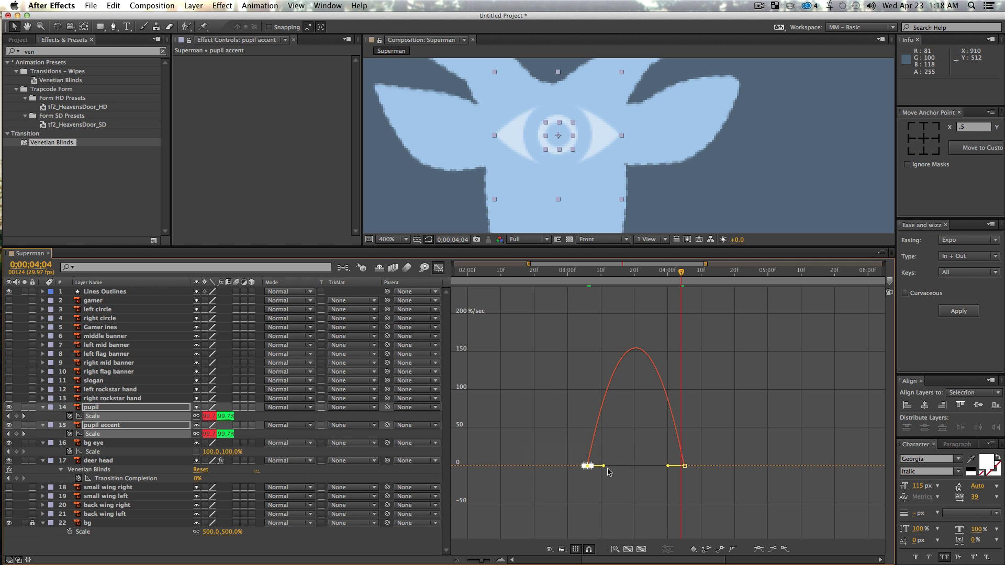
{"action": "left_click_drag", "start_coordinate": [603, 466], "coordinate": [636, 466]}
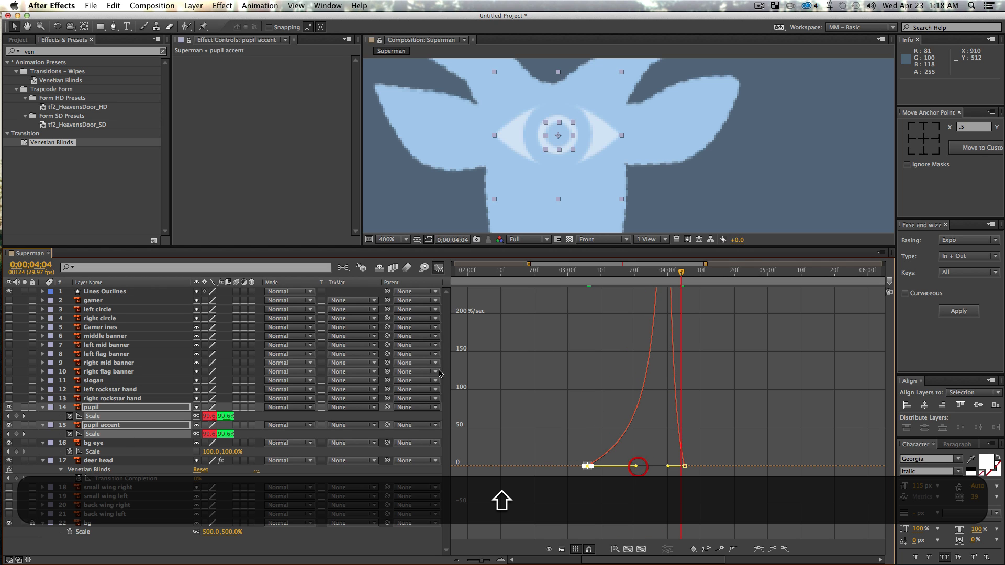
{"action": "left_click", "coordinate": [438, 268]}
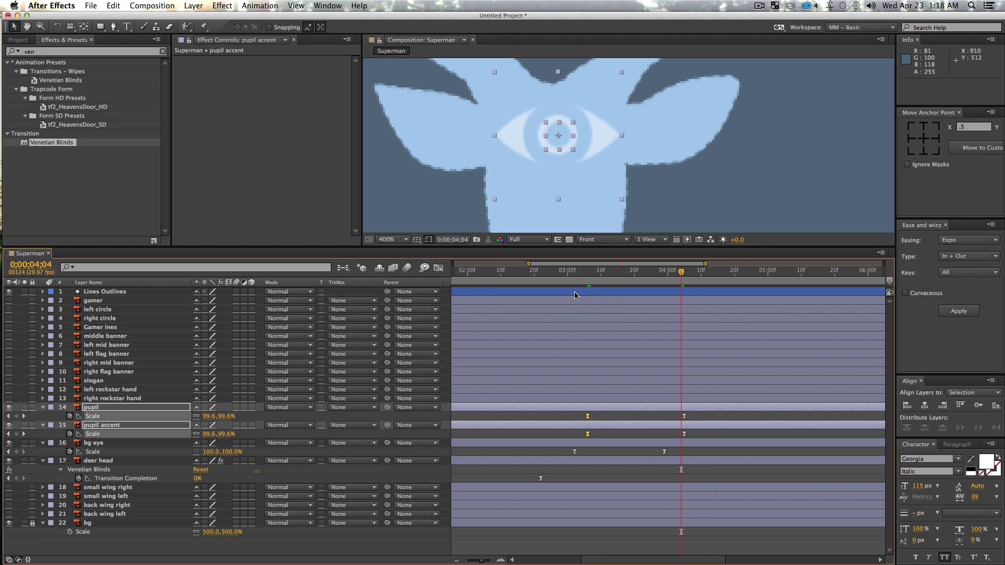
Preview the eased pupil growth from 0;00;02;28 and deselect all layers
{"action": "key", "text": "space"}
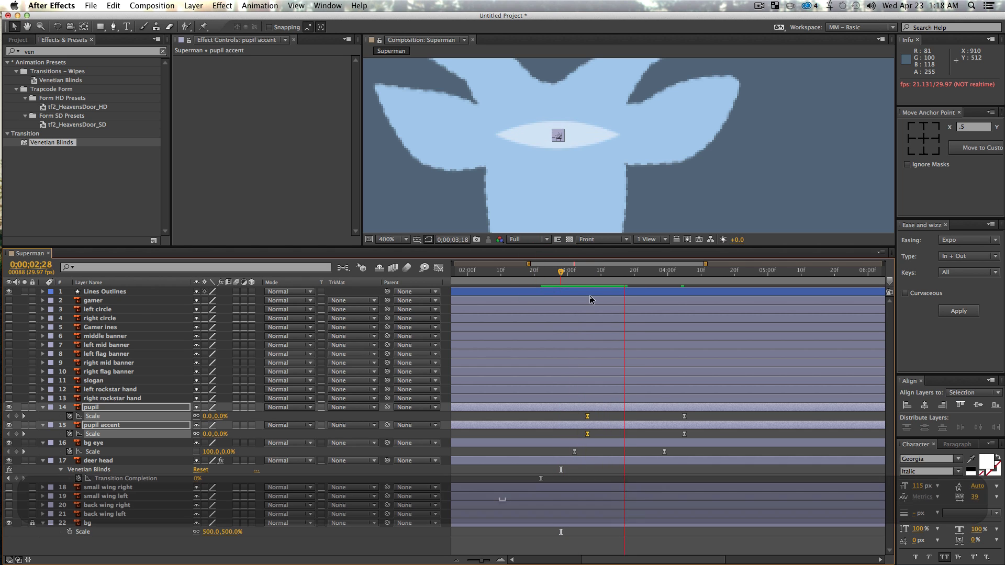
{"action": "key", "text": "space"}
{"action": "key", "text": "super+shift+a"}
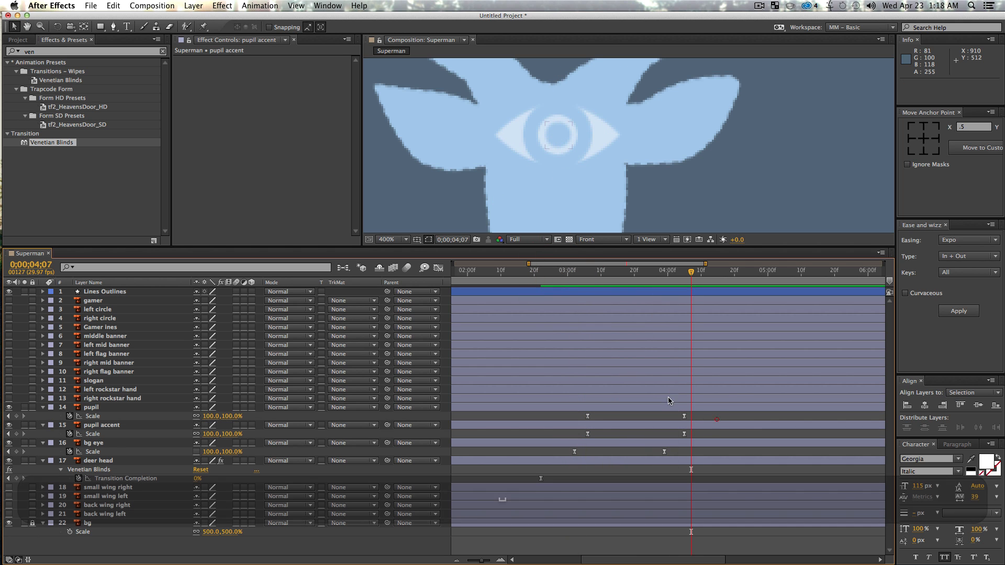
Delay pupil accent's two Scale keyframes so the first sits at 0;00;03;16, and preview the result from 0;00;02;15
{"action": "left_click", "coordinate": [99, 407]}
{"action": "left_click", "coordinate": [109, 425]}
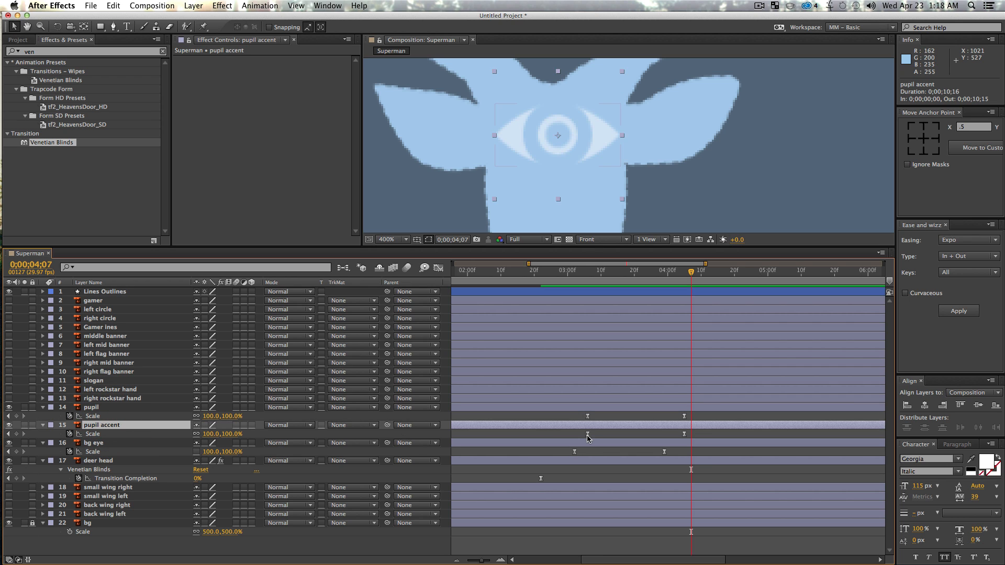
{"action": "left_click_drag", "start_coordinate": [579, 444], "coordinate": [702, 437]}
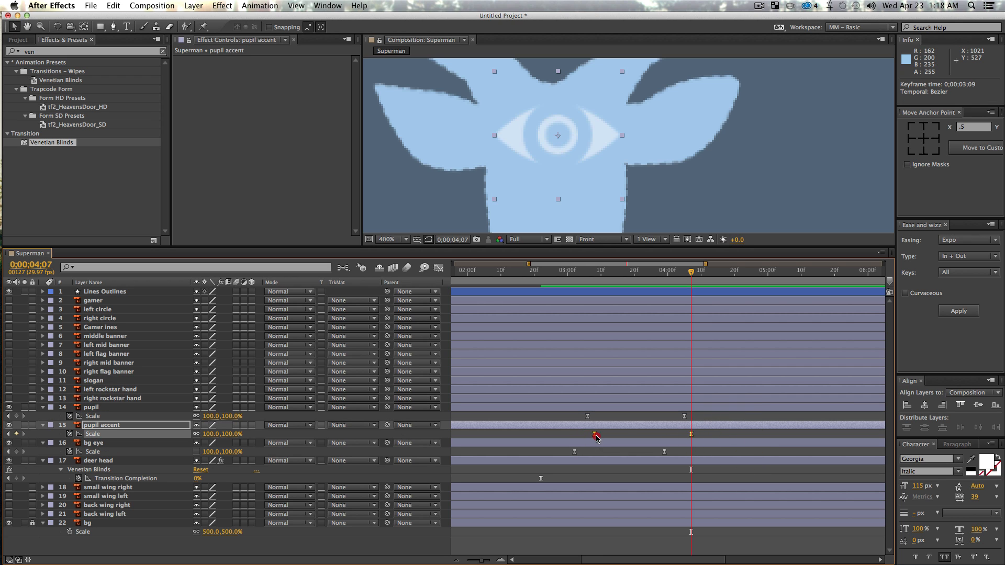
{"action": "left_click_drag", "start_coordinate": [595, 438], "coordinate": [621, 438]}
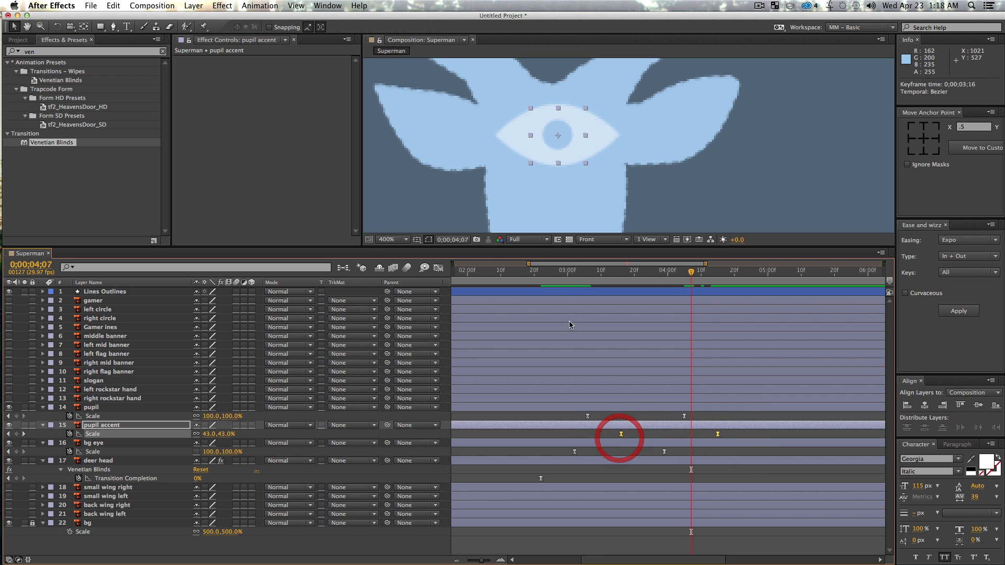
{"action": "key", "text": "space"}
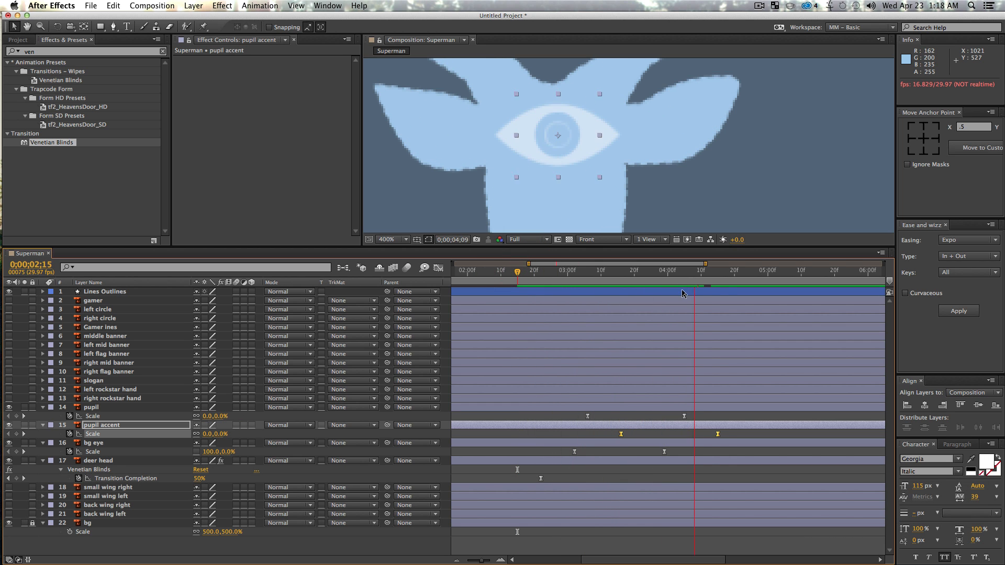
{"action": "key", "text": "space"}
Preview the eye animation from 0;00;02;20 with the deer head framed at 100% magnification
{"action": "key", "text": "z"}
{"action": "left_click", "coordinate": [605, 129], "text": "alt"}
{"action": "left_click", "coordinate": [605, 130], "text": "alt"}
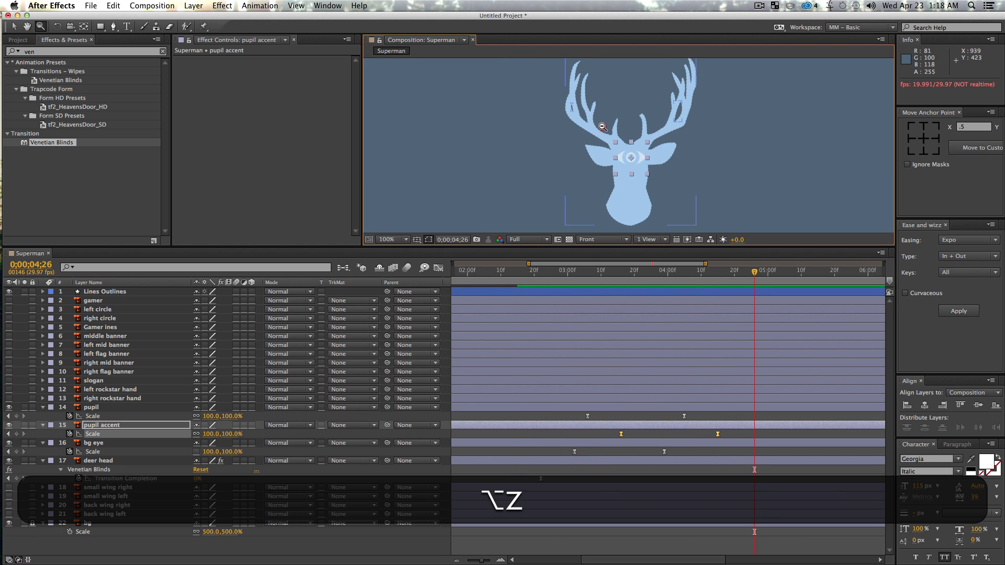
{"action": "key", "text": "space"}
{"action": "left_click_drag", "start_coordinate": [629, 131], "coordinate": [606, 130]}
{"action": "key", "text": "v"}
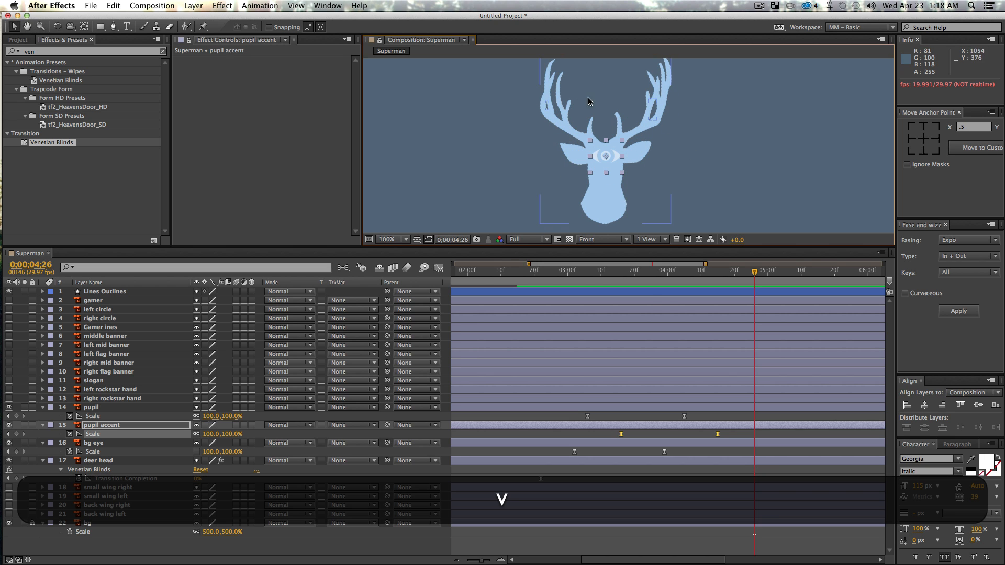
{"action": "left_click_drag", "start_coordinate": [621, 287], "coordinate": [533, 286]}
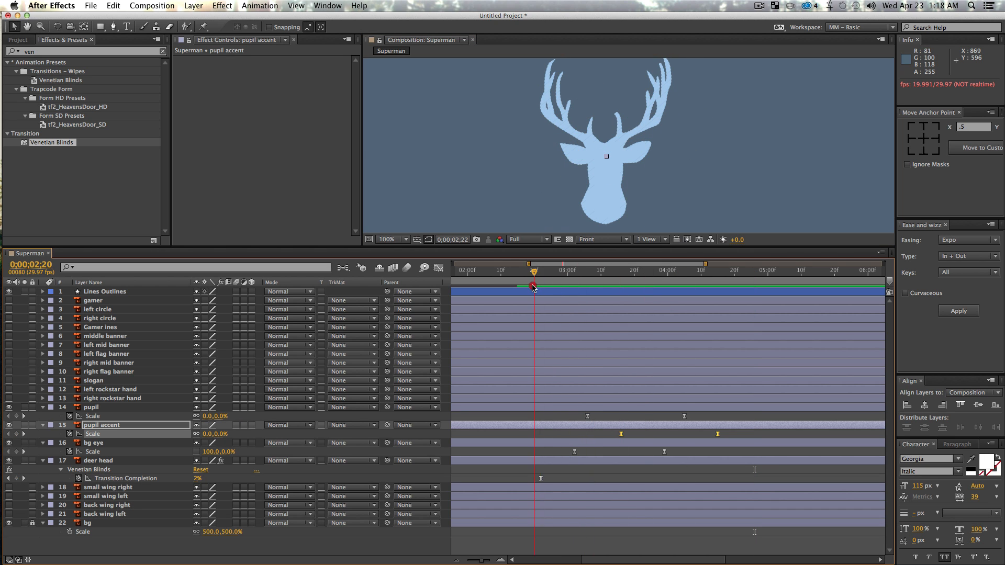
{"action": "key", "text": "space"}
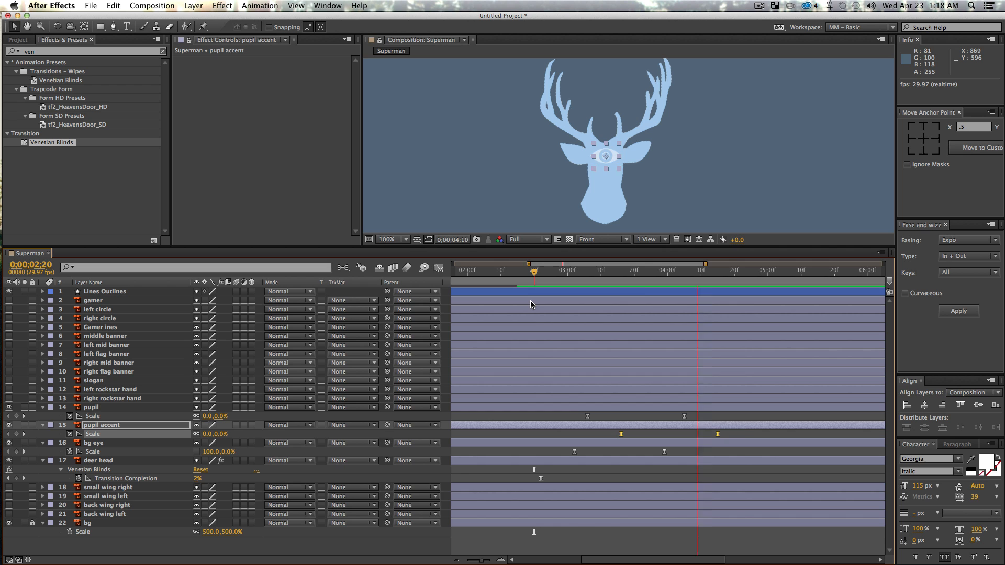
{"action": "key", "text": "space"}
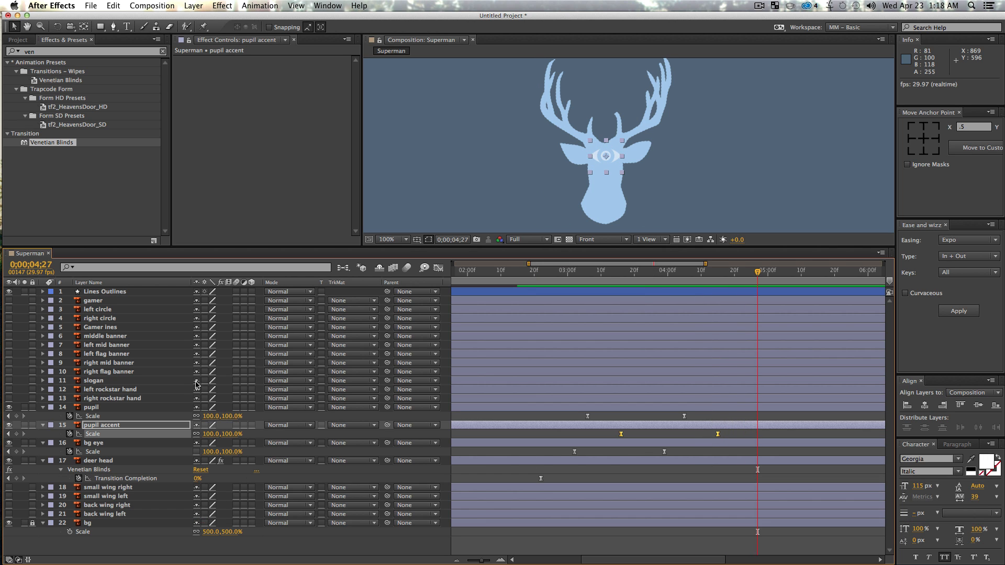
Select all unlocked layers and collapse their revealed keyframe properties
{"action": "key", "text": "super+a"}
{"action": "key", "text": "u"}
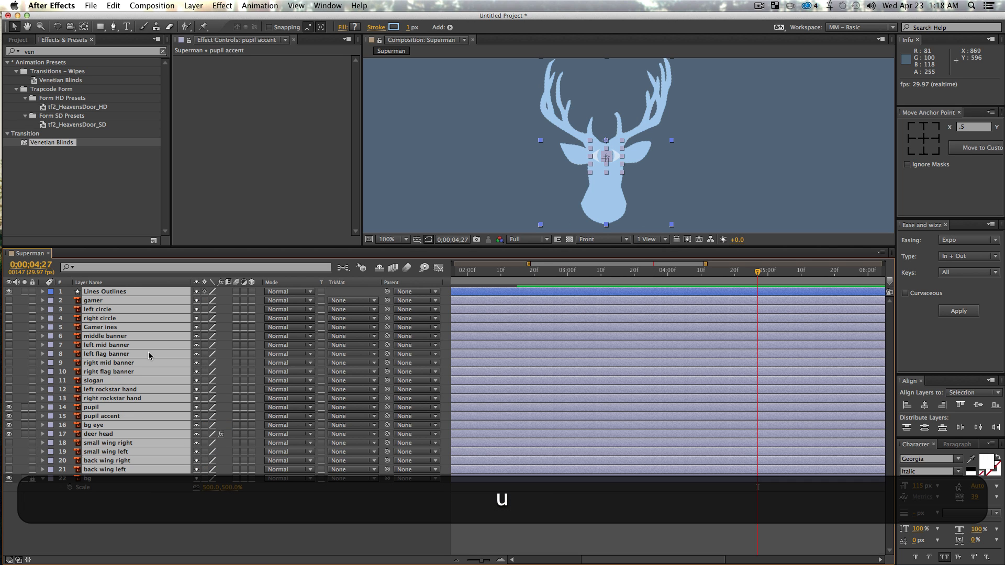
{"action": "left_click", "coordinate": [256, 559]}
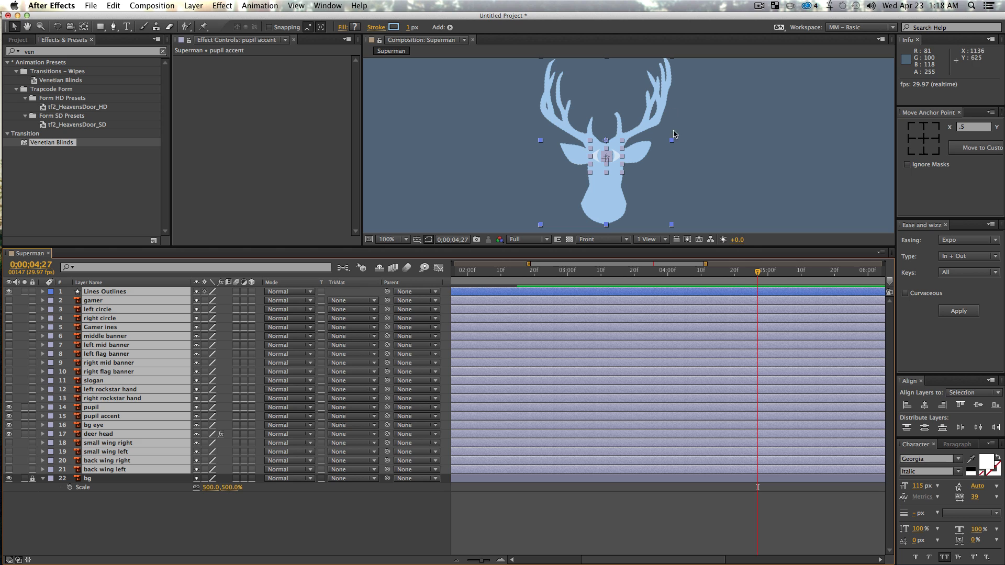
Reframe the deer head at 100% magnification and deselect all layers
{"action": "left_click", "coordinate": [608, 150]}
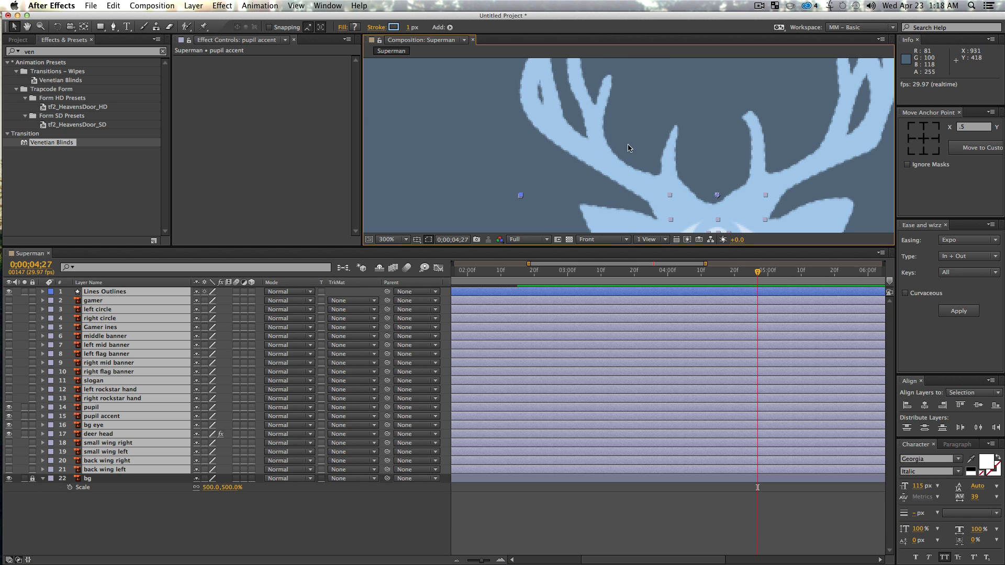
{"action": "key", "text": "z"}
{"action": "left_click", "coordinate": [637, 152], "text": "alt"}
{"action": "left_click", "coordinate": [649, 159], "text": "alt"}
{"action": "left_click", "coordinate": [663, 169], "text": "alt"}
{"action": "left_click_drag", "start_coordinate": [650, 137], "coordinate": [631, 134]}
{"action": "key", "text": "z"}
{"action": "left_click", "coordinate": [616, 160]}
{"action": "key", "text": "v"}
{"action": "left_click", "coordinate": [352, 509]}
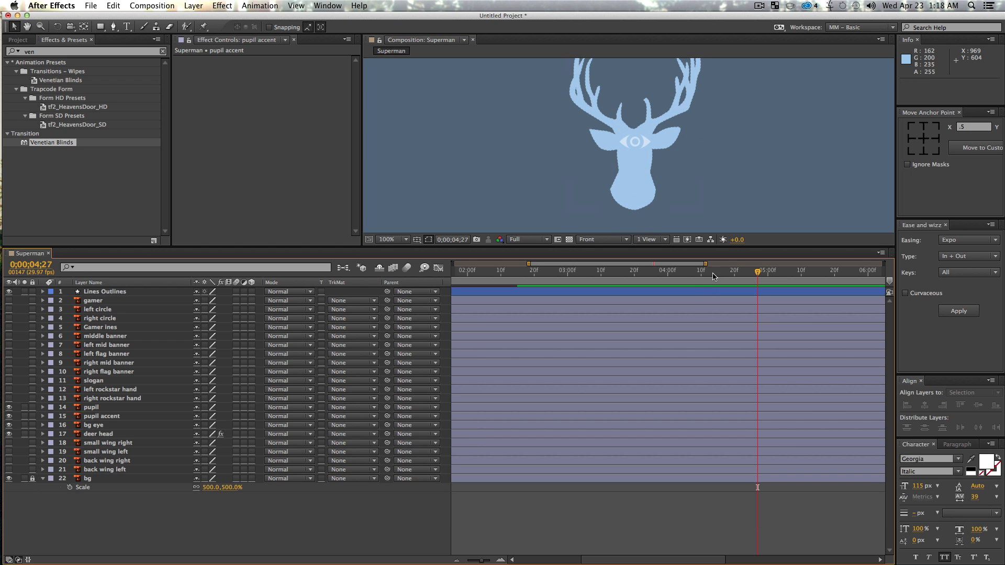
Animate Lines Outlines' Scale from 100% at 0;00;03;22 to 138% at 0;00;04;17, with its anchor point at bottom centre
{"action": "left_click_drag", "start_coordinate": [713, 277], "coordinate": [641, 285]}
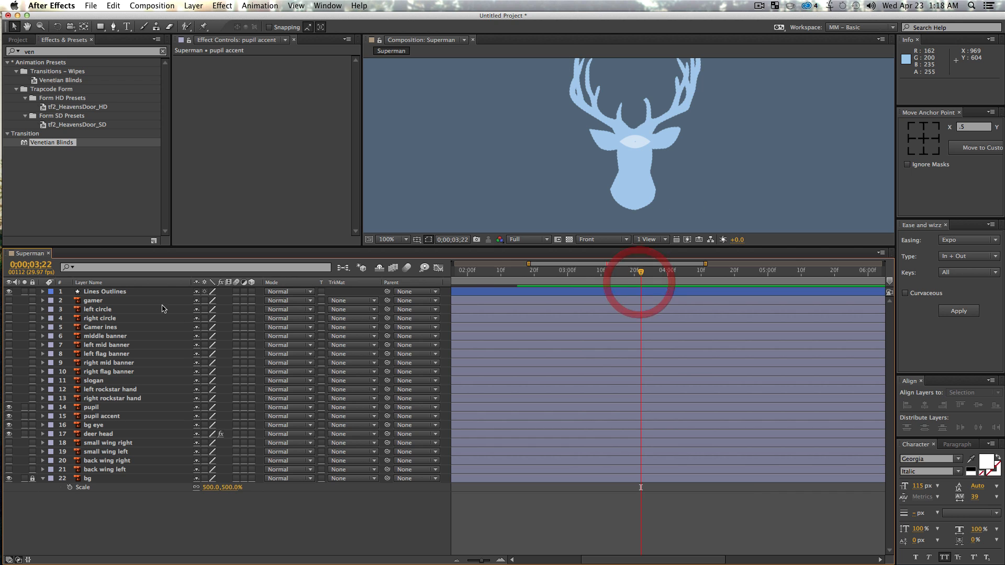
{"action": "left_click", "coordinate": [92, 292]}
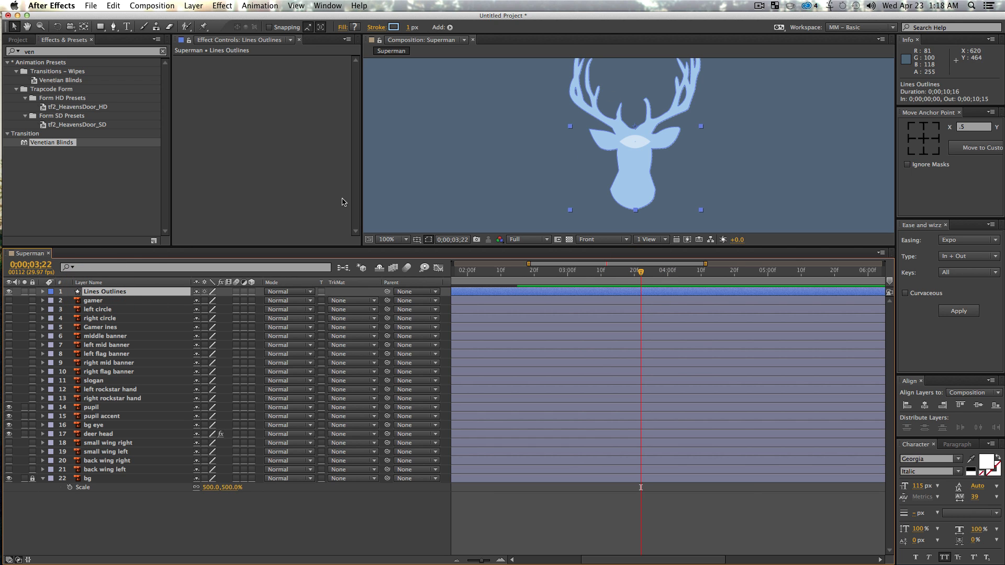
{"action": "key", "text": "s"}
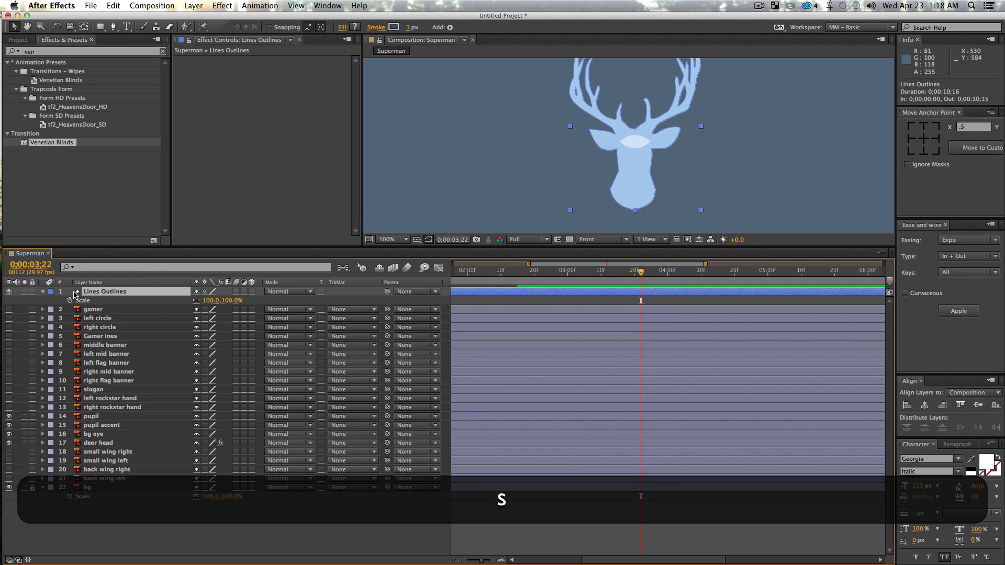
{"action": "left_click", "coordinate": [69, 301]}
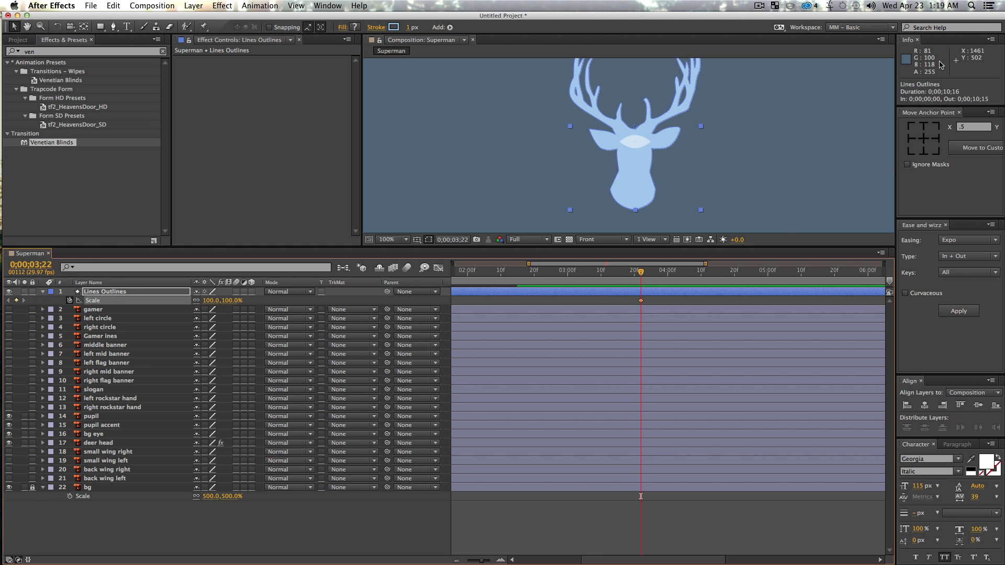
{"action": "left_click", "coordinate": [925, 154]}
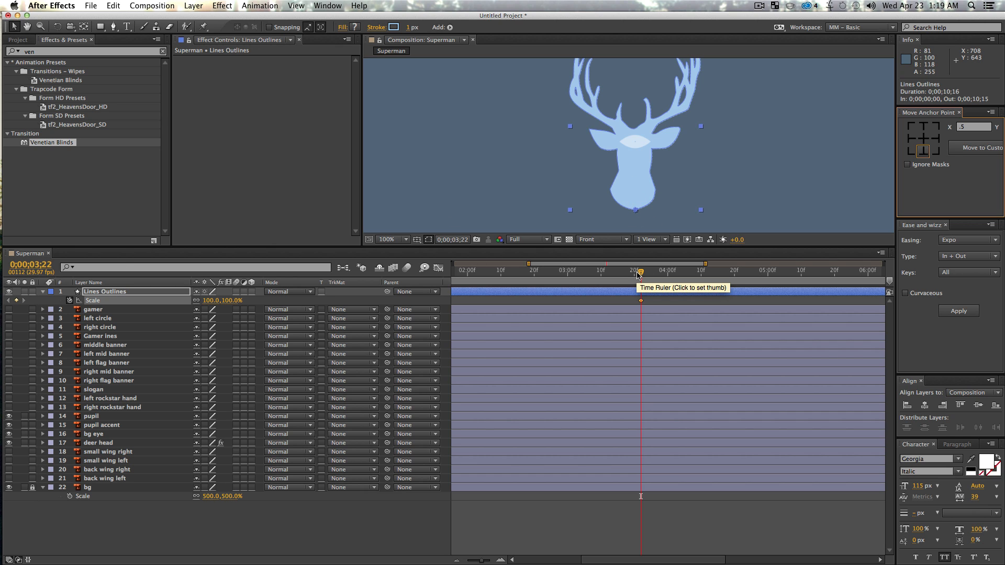
{"action": "left_click_drag", "start_coordinate": [641, 272], "coordinate": [724, 285]}
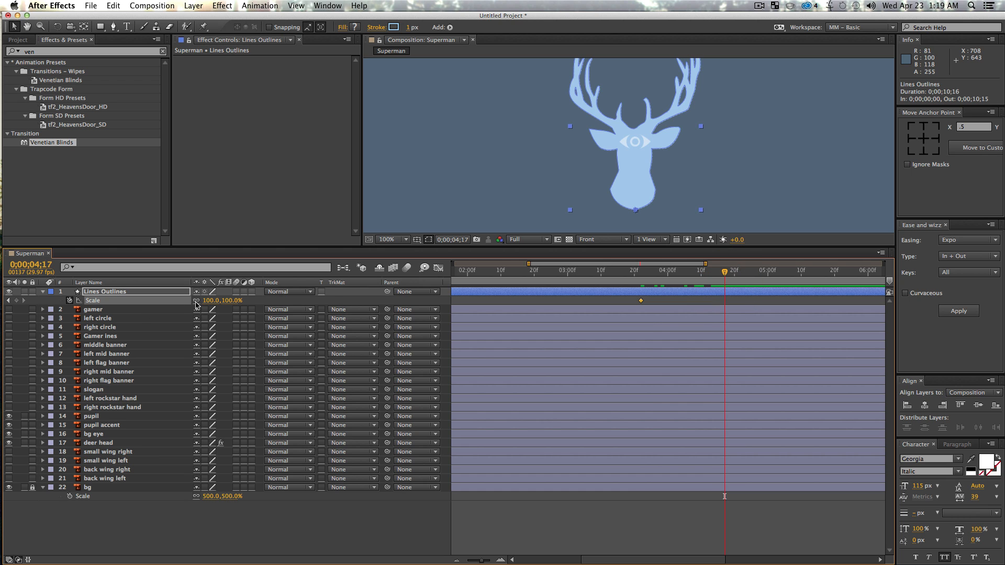
{"action": "left_click_drag", "start_coordinate": [212, 302], "coordinate": [235, 301]}
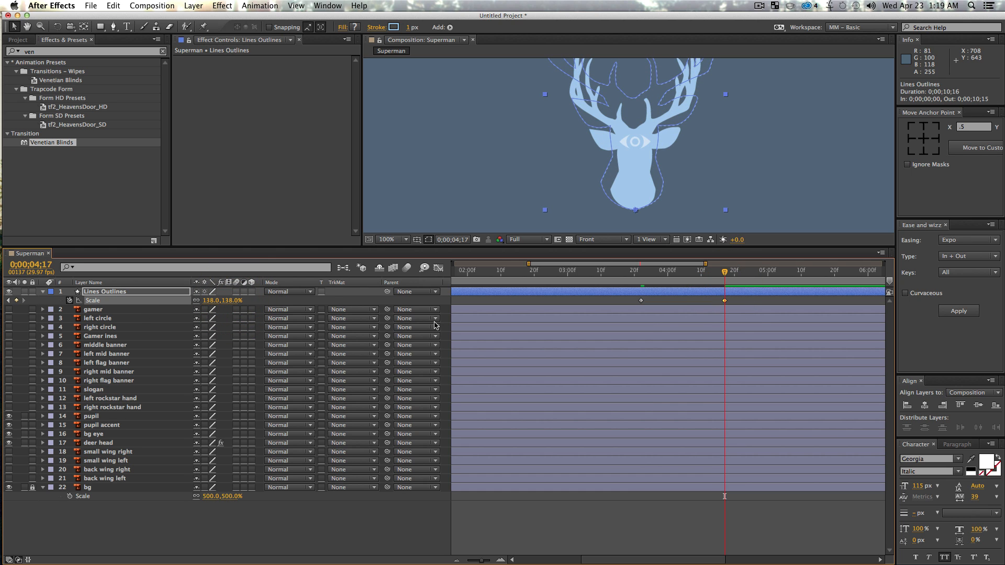
Fade Lines Outlines' Opacity from 100% at 0;00;03;26 to 2% at 0;00;04;13, and preview the result from 0;00;03;20
{"action": "left_click_drag", "start_coordinate": [681, 275], "coordinate": [640, 287]}
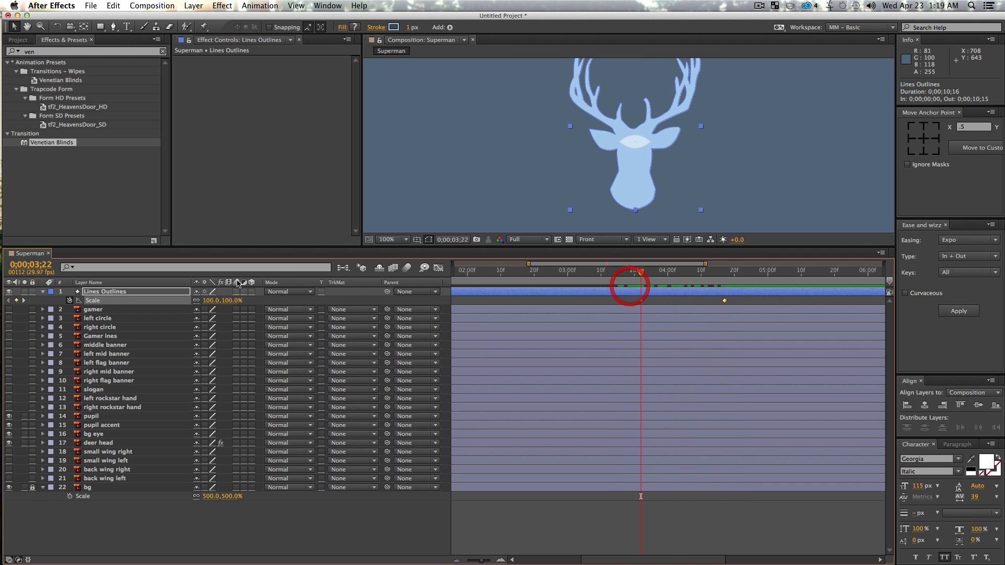
{"action": "left_click", "coordinate": [141, 293]}
{"action": "key", "text": "t"}
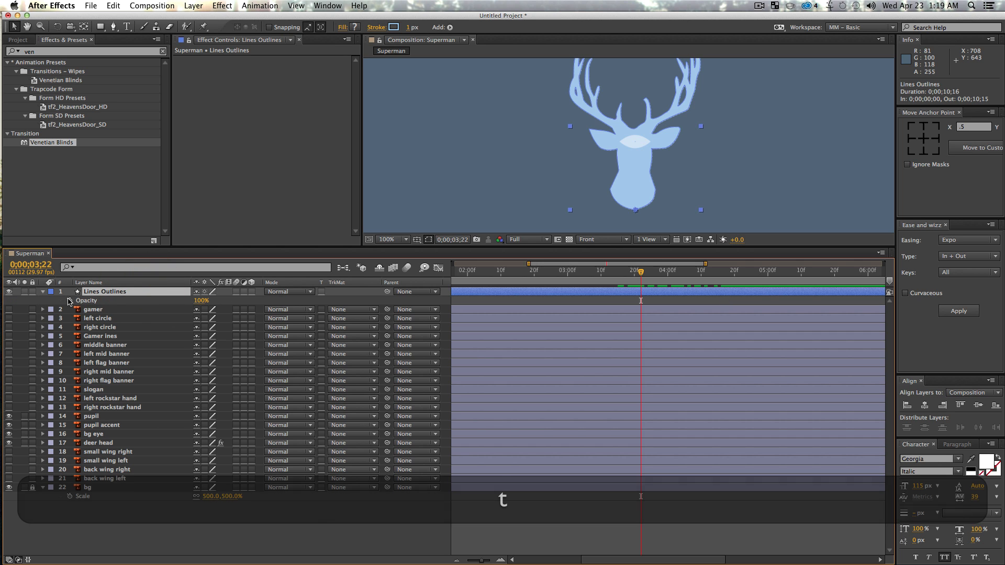
{"action": "key", "text": "u"}
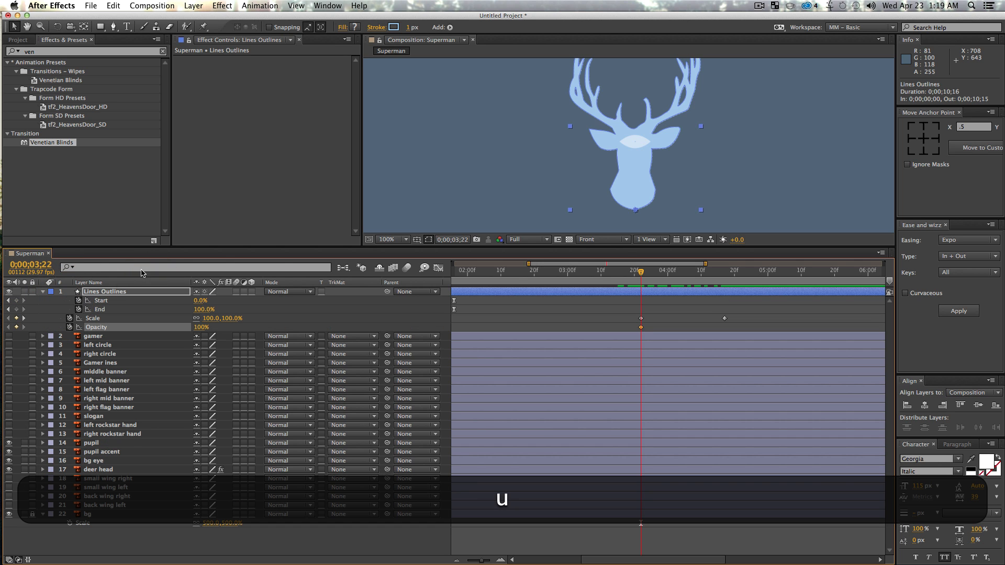
{"action": "left_click_drag", "start_coordinate": [653, 274], "coordinate": [713, 306]}
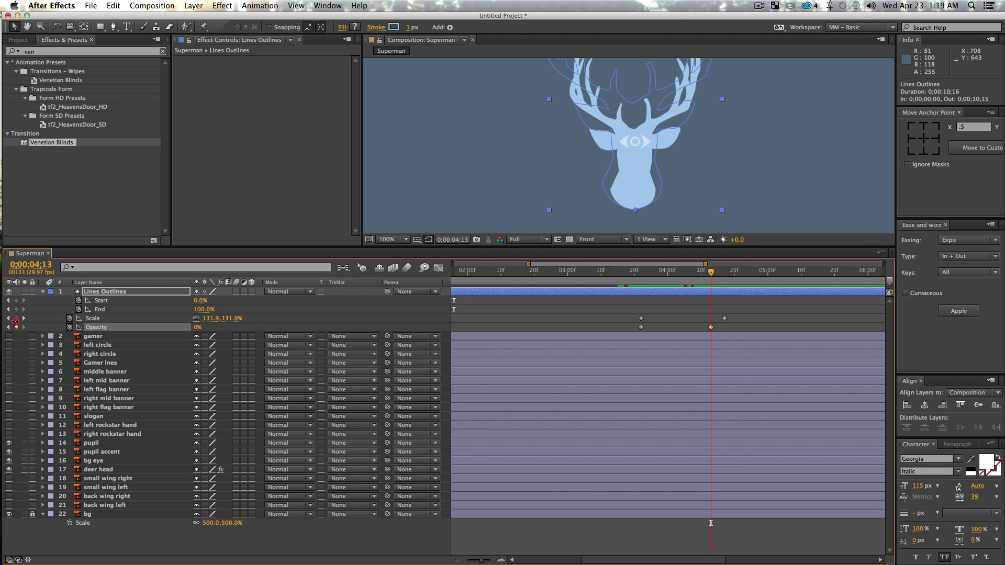
{"action": "left_click_drag", "start_coordinate": [641, 328], "coordinate": [654, 328]}
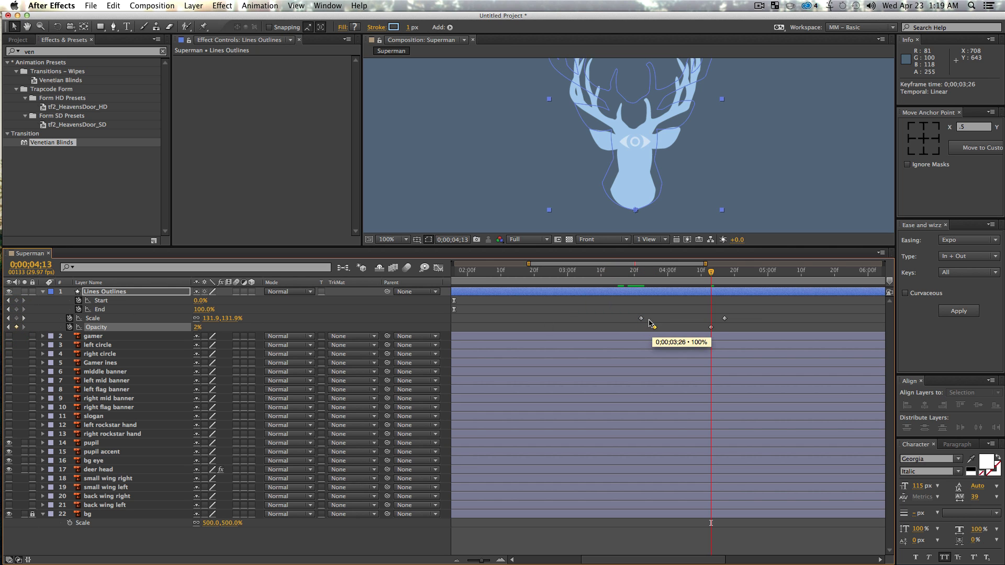
{"action": "left_click", "coordinate": [634, 270]}
{"action": "key", "text": "space"}
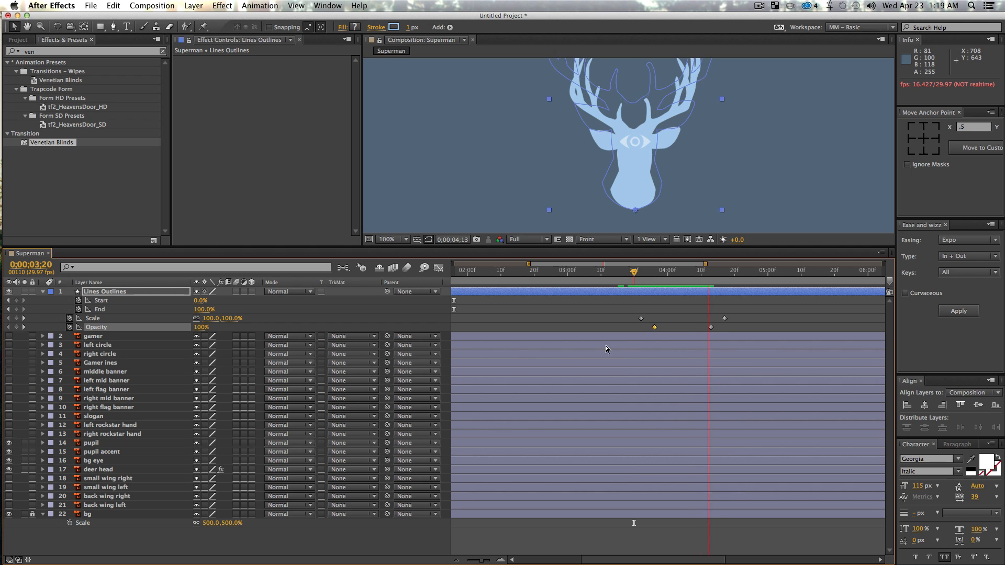
Apply Easy Ease to Lines Outlines' Scale and Opacity keyframes and lengthen the starting keyframes' outgoing influence in the Graph Editor
{"action": "left_click_drag", "start_coordinate": [621, 309], "coordinate": [673, 325]}
{"action": "left_click_drag", "start_coordinate": [777, 326], "coordinate": [779, 331]}
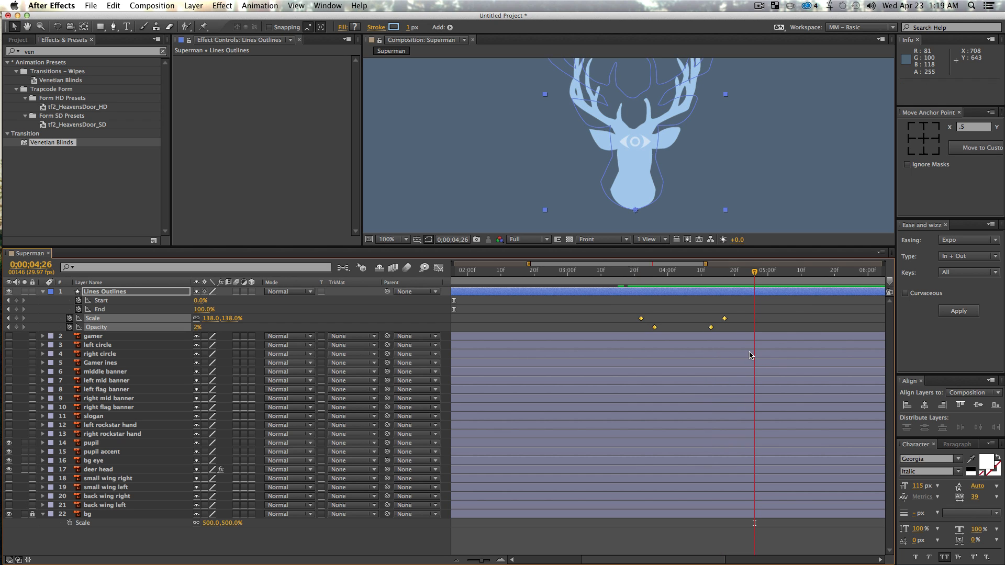
{"action": "key", "text": "F9"}
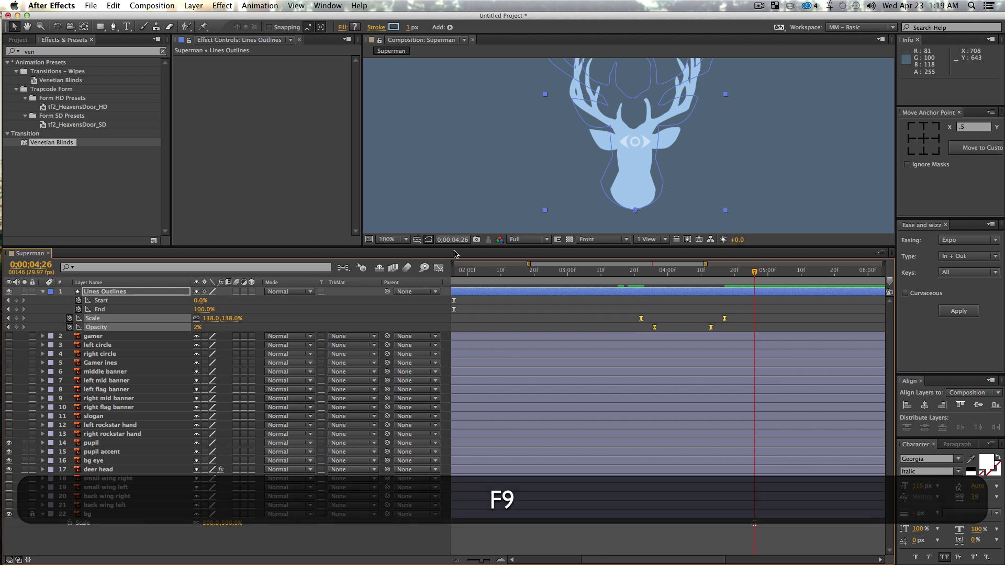
{"action": "left_click", "coordinate": [438, 268]}
{"action": "left_click", "coordinate": [684, 487]}
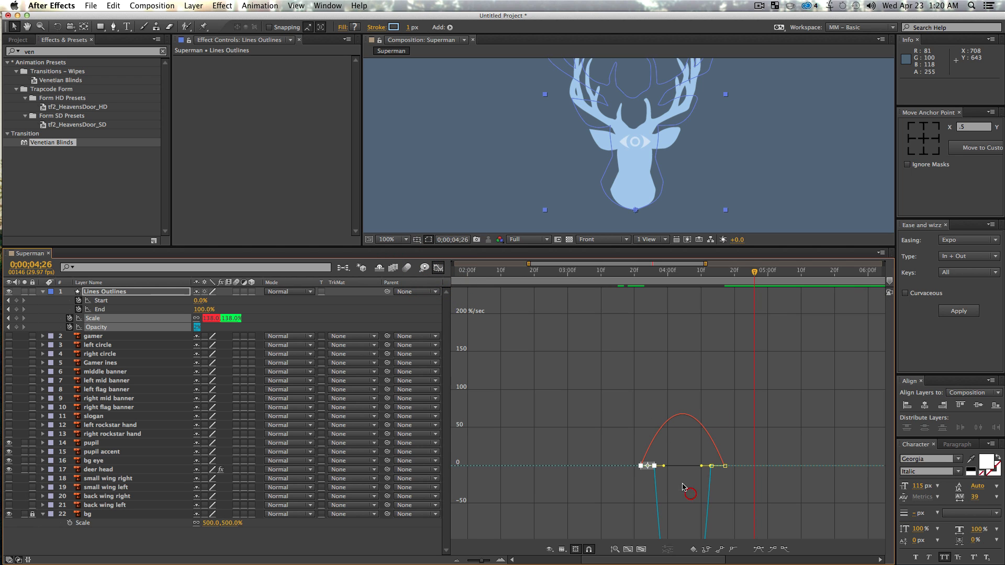
{"action": "left_click_drag", "start_coordinate": [663, 466], "coordinate": [774, 503]}
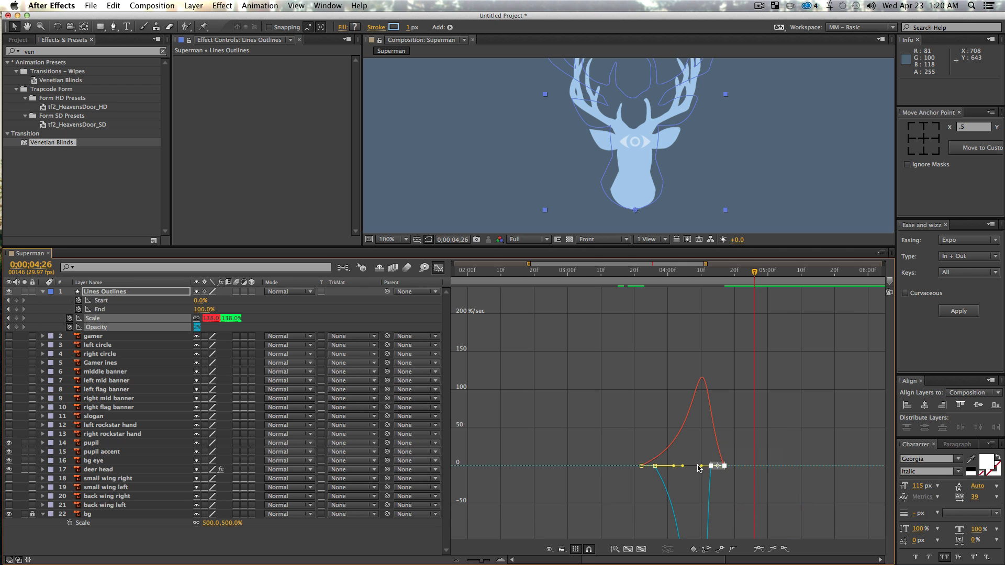
{"action": "left_click_drag", "start_coordinate": [700, 468], "coordinate": [697, 466]}
{"action": "left_click", "coordinate": [439, 270]}
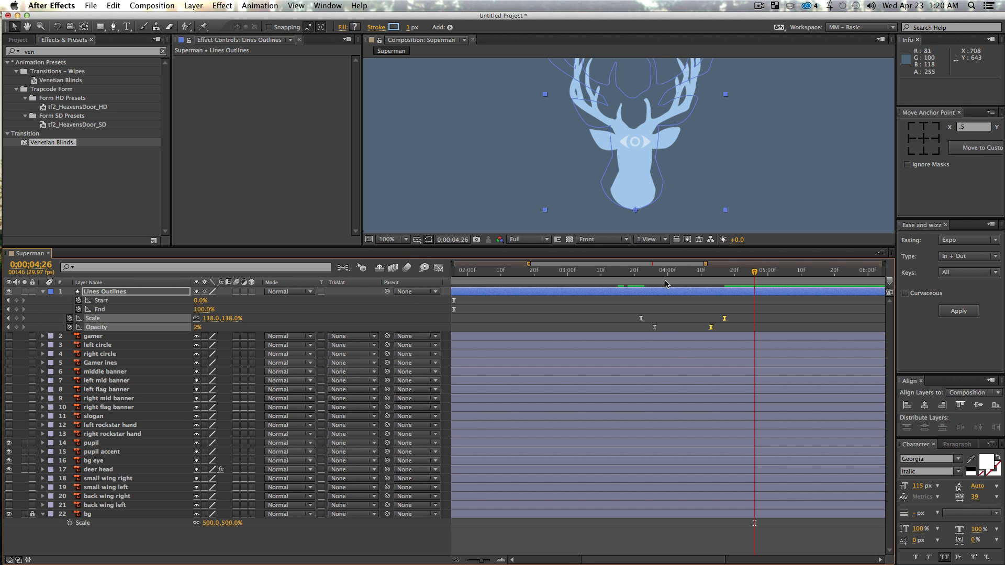
Preview the expanding and fading outline animation from 0;00;03;16, and again from 0;00;03;14 with all layers deselected
{"action": "left_click_drag", "start_coordinate": [657, 273], "coordinate": [621, 279]}
{"action": "key", "text": "space"}
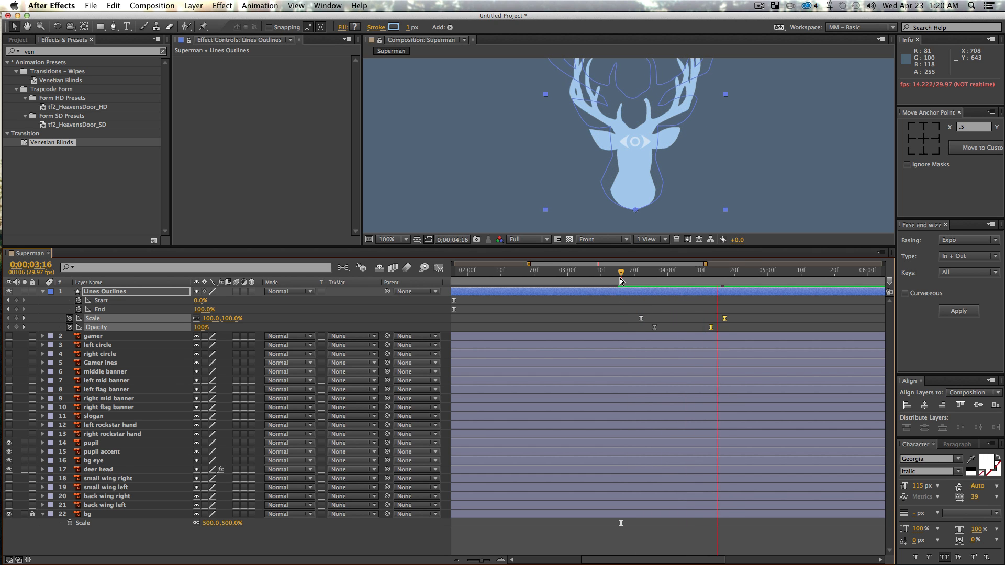
{"action": "key", "text": "space"}
{"action": "left_click", "coordinate": [616, 306]}
{"action": "left_click", "coordinate": [614, 271]}
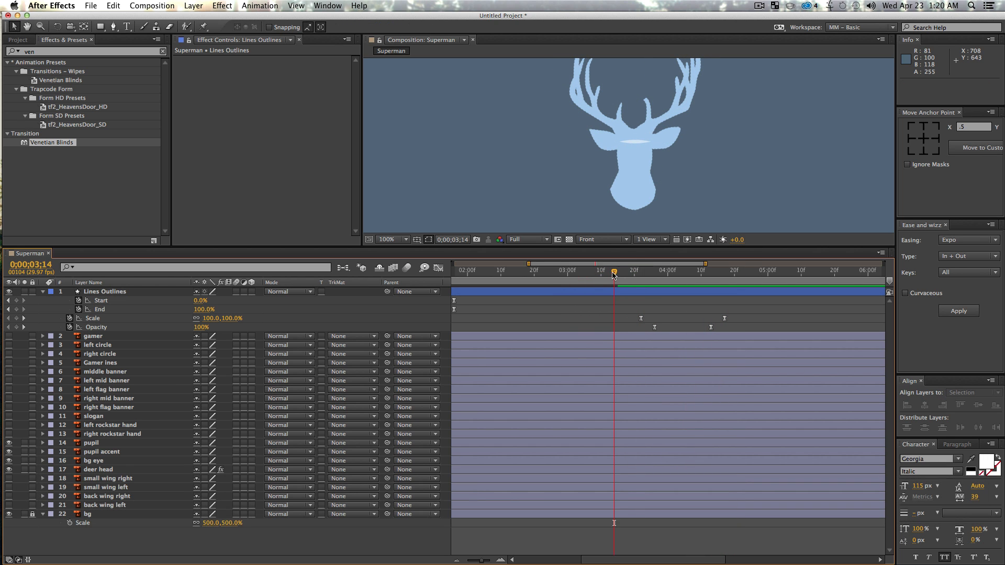
{"action": "key", "text": "space"}
{"action": "key", "text": "space"}
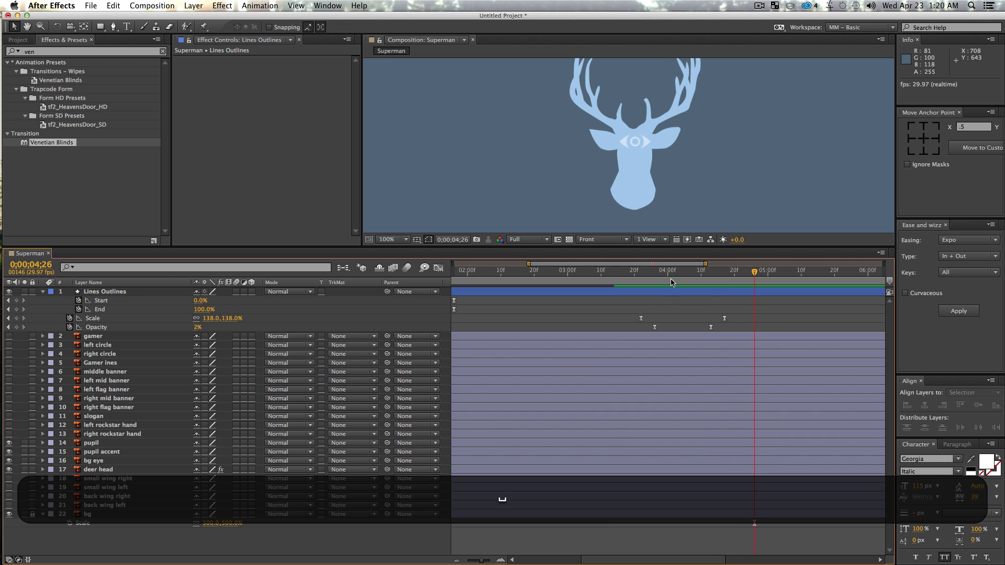
Delay Lines Outlines' ending Scale and Opacity keyframes so Scale finishes shortly after the five-second mark, and preview from 0;00;03;10
{"action": "mouse_move", "coordinate": [673, 282]}
{"action": "left_mouse_down"}
{"action": "mouse_move", "coordinate": [615, 278]}
{"action": "mouse_move", "coordinate": [738, 283]}
{"action": "mouse_move", "coordinate": [745, 330]}
{"action": "mouse_move", "coordinate": [791, 321]}
{"action": "left_mouse_up"}
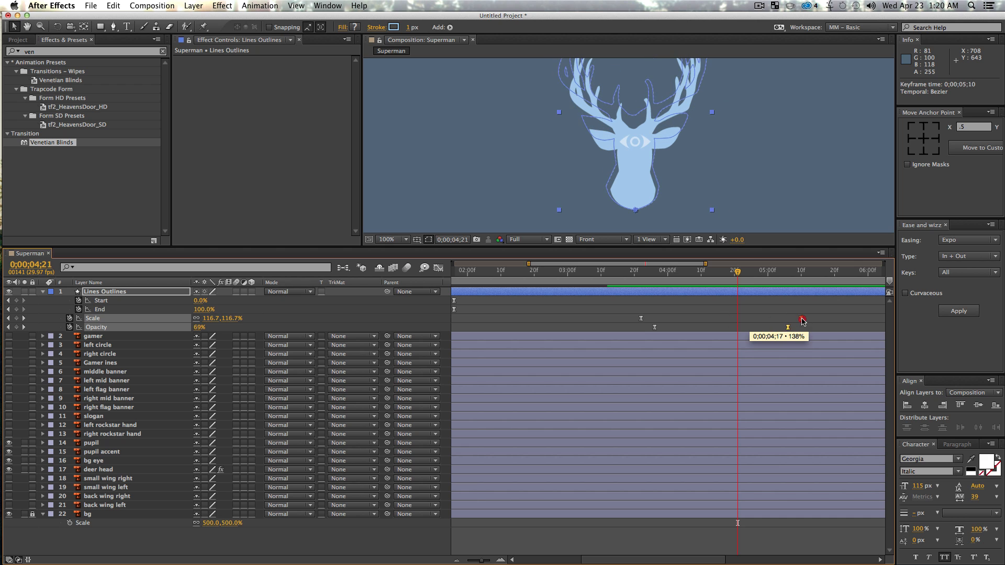
{"action": "left_click", "coordinate": [602, 272]}
{"action": "key", "text": "space"}
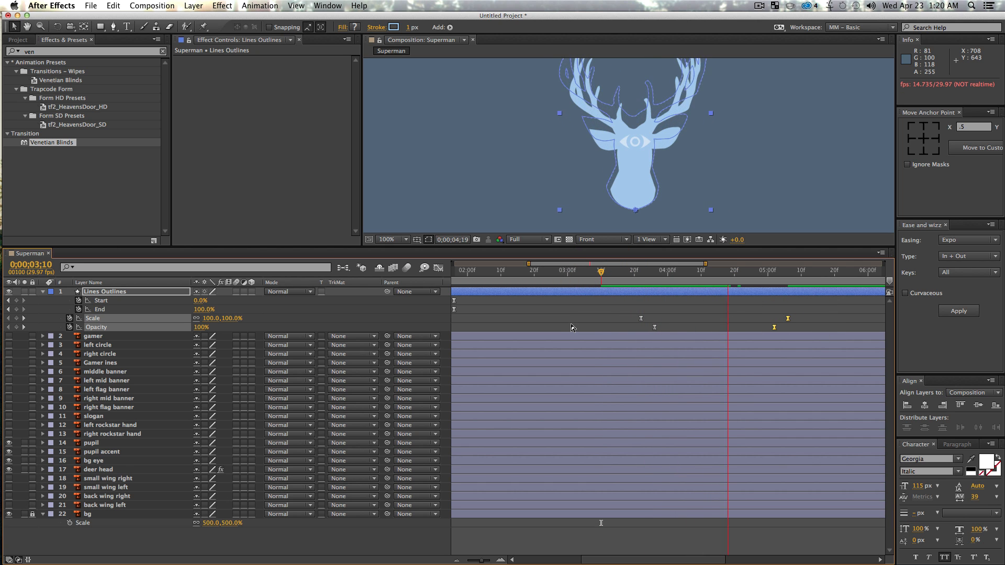
{"action": "key", "text": "space"}
{"action": "left_click", "coordinate": [740, 299]}
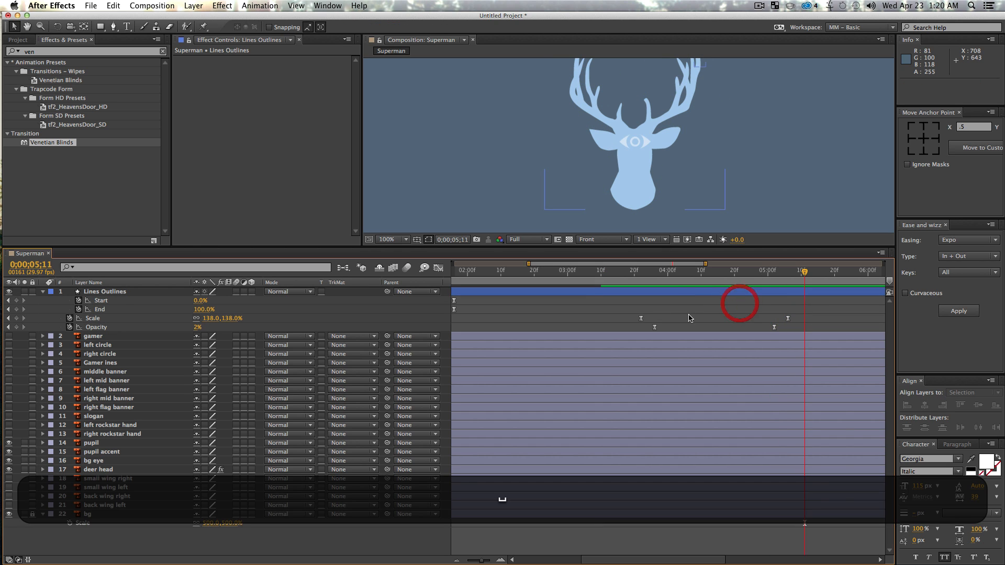
{"action": "key", "text": "space"}
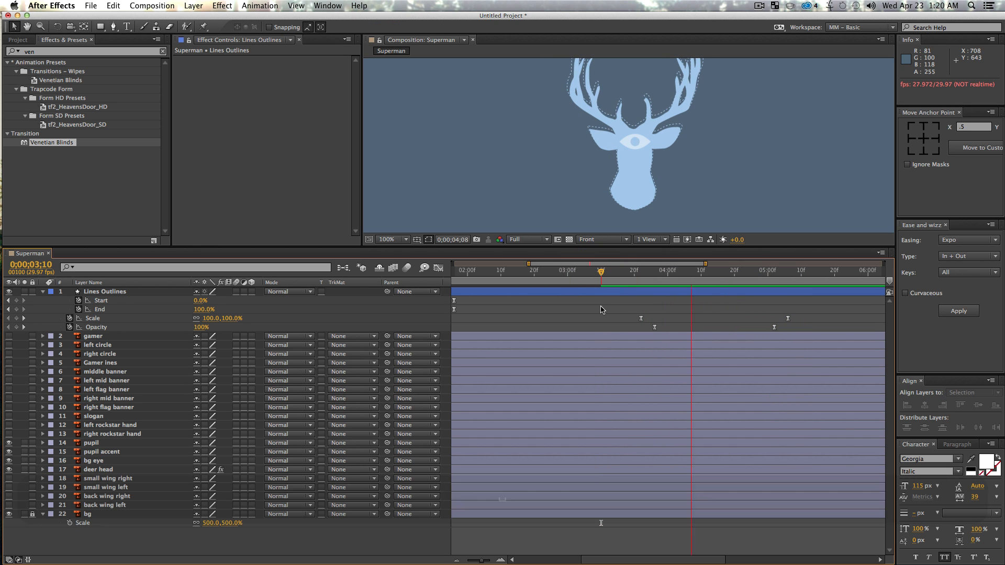
{"action": "key", "text": "space"}
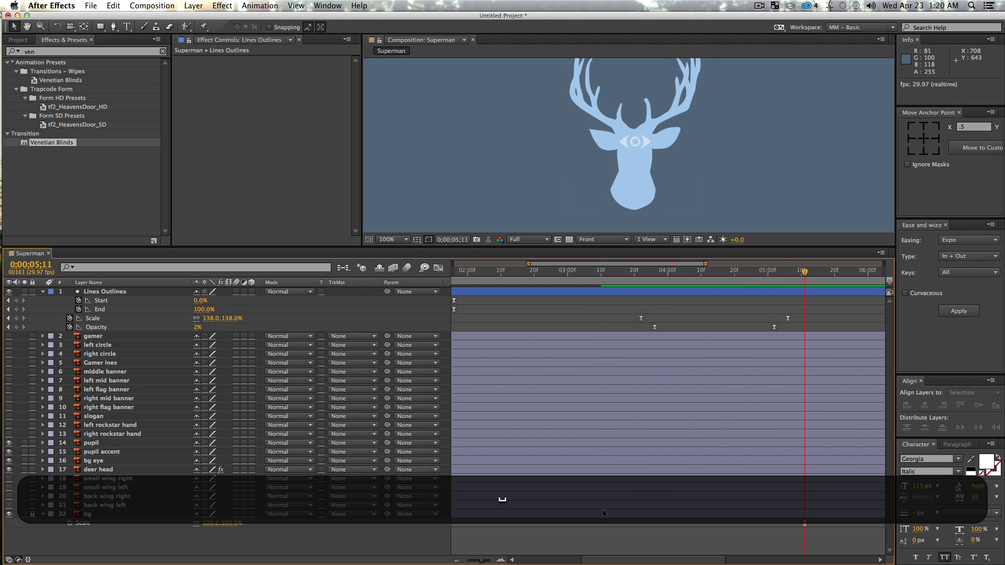
Show the whole composition duration, collapse the keyframe properties of all unlocked layers, and deselect them
{"action": "left_click_drag", "start_coordinate": [482, 561], "coordinate": [317, 550]}
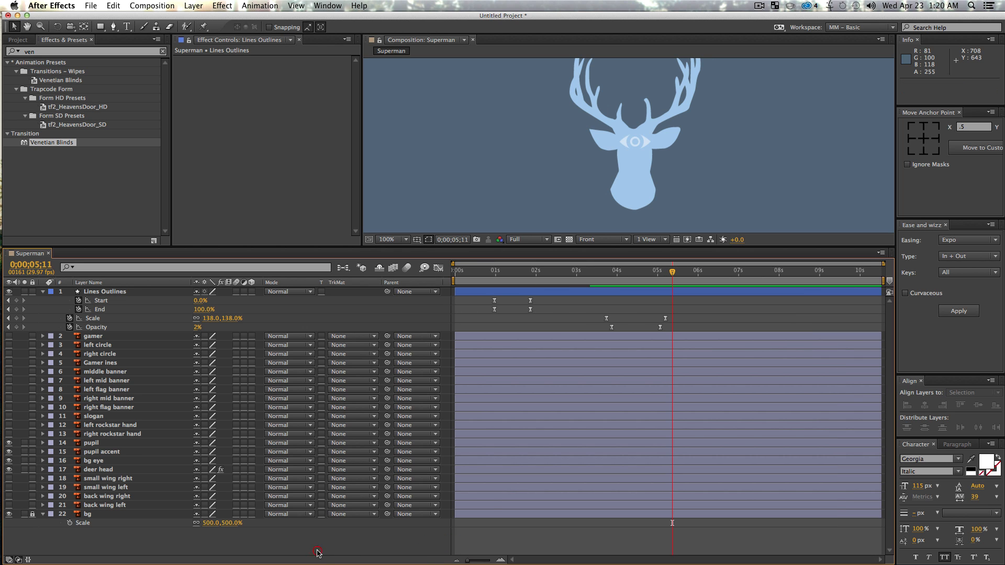
{"action": "key", "text": "super+a"}
{"action": "key", "text": "u"}
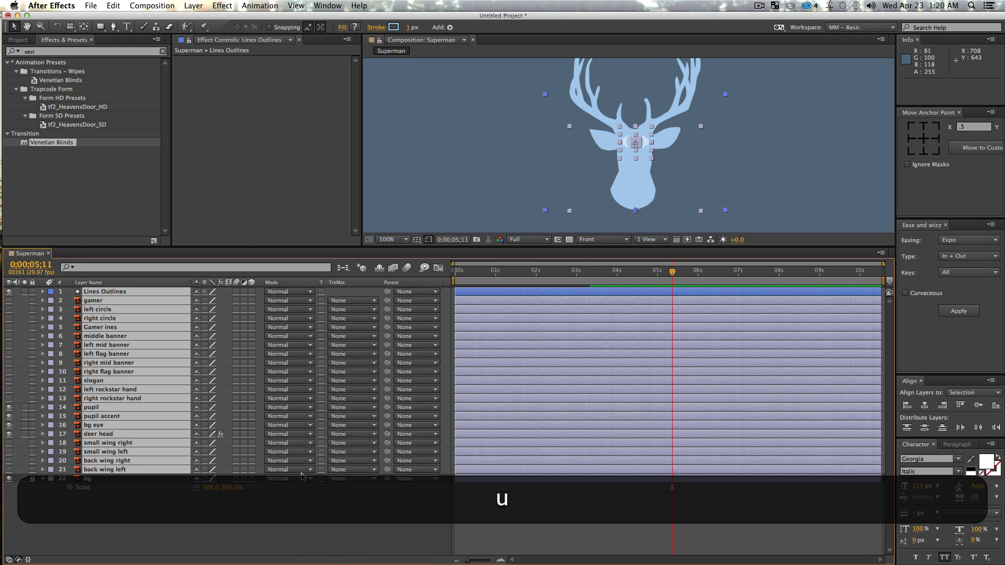
{"action": "left_click", "coordinate": [324, 528]}
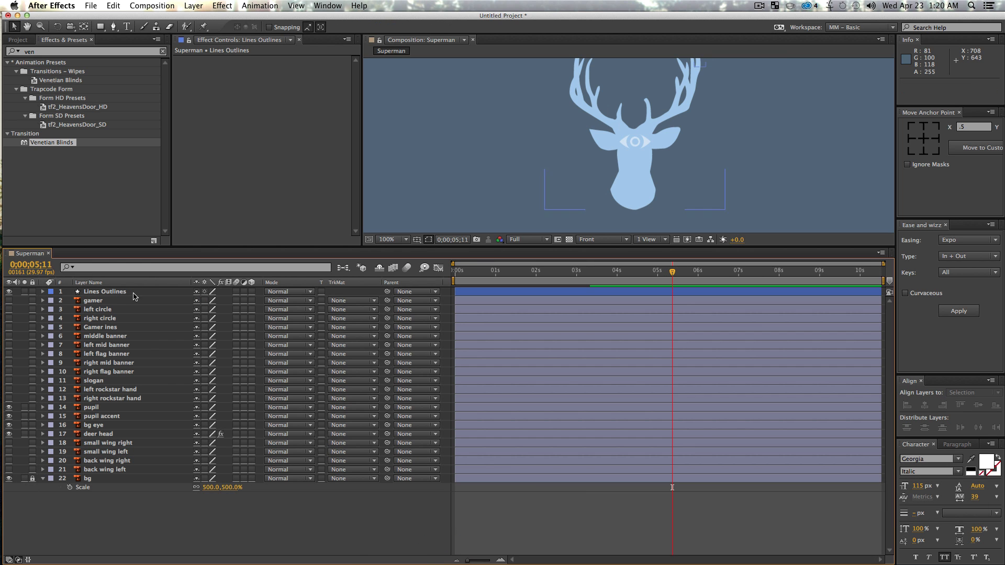
Move the Lines Outlines layer directly below deer head in the layer stack and preview from 0;00;03;00
{"action": "left_click_drag", "start_coordinate": [556, 277], "coordinate": [639, 296]}
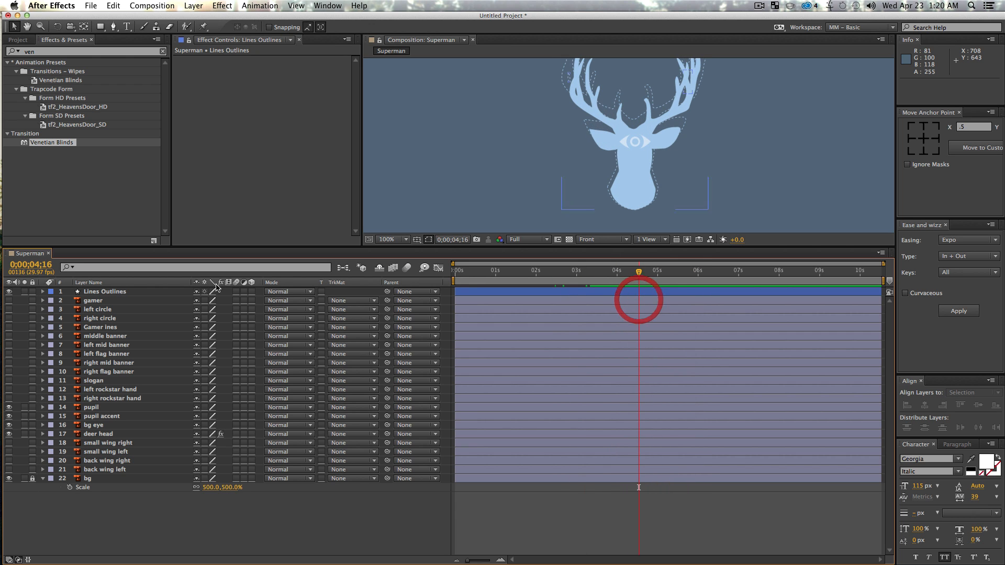
{"action": "left_click", "coordinate": [99, 292]}
{"action": "left_click_drag", "start_coordinate": [82, 303], "coordinate": [103, 438]}
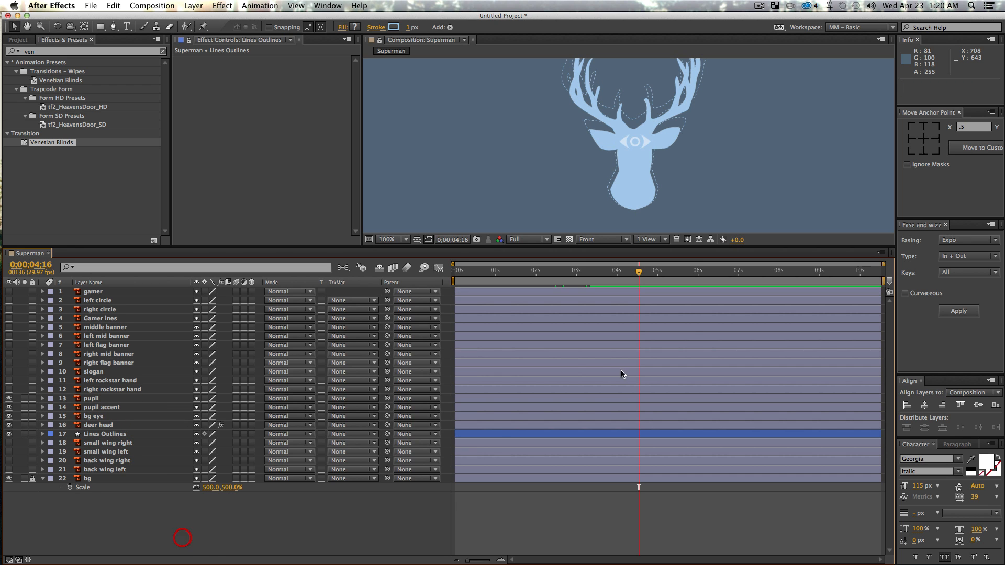
{"action": "left_click_drag", "start_coordinate": [639, 272], "coordinate": [577, 288]}
{"action": "key", "text": "space"}
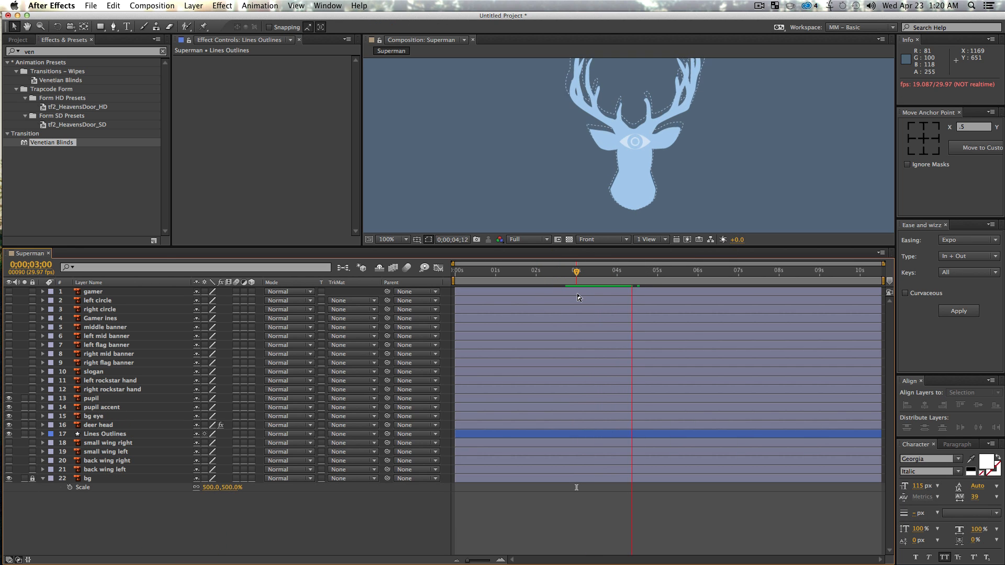
{"action": "key", "text": "space"}
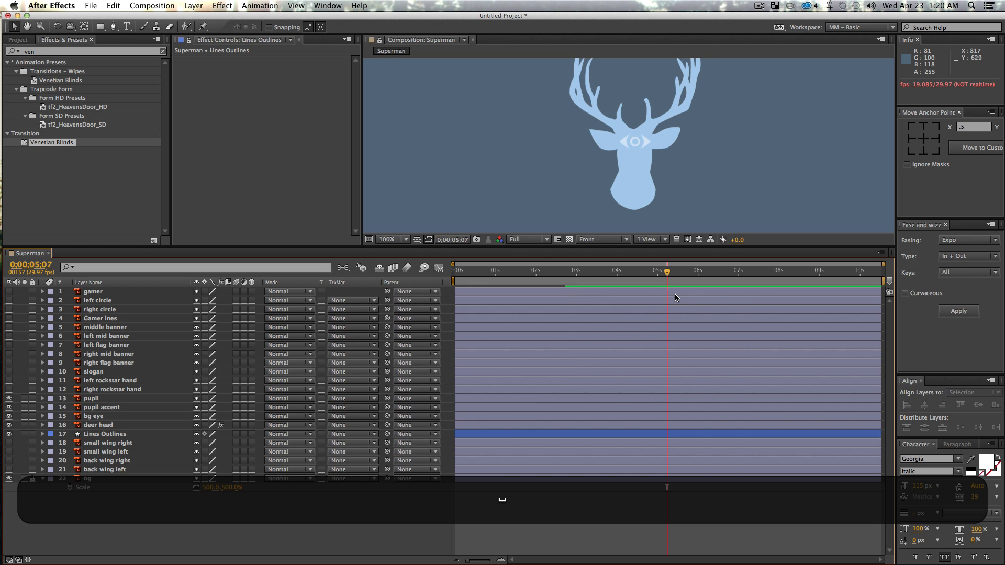
Move the current time to 0;00;02;18 and make the small wing right and small wing left layers visible
{"action": "mouse_move", "coordinate": [667, 277]}
{"action": "left_mouse_down"}
{"action": "mouse_move", "coordinate": [531, 294]}
{"action": "mouse_move", "coordinate": [559, 300]}
{"action": "left_mouse_up"}
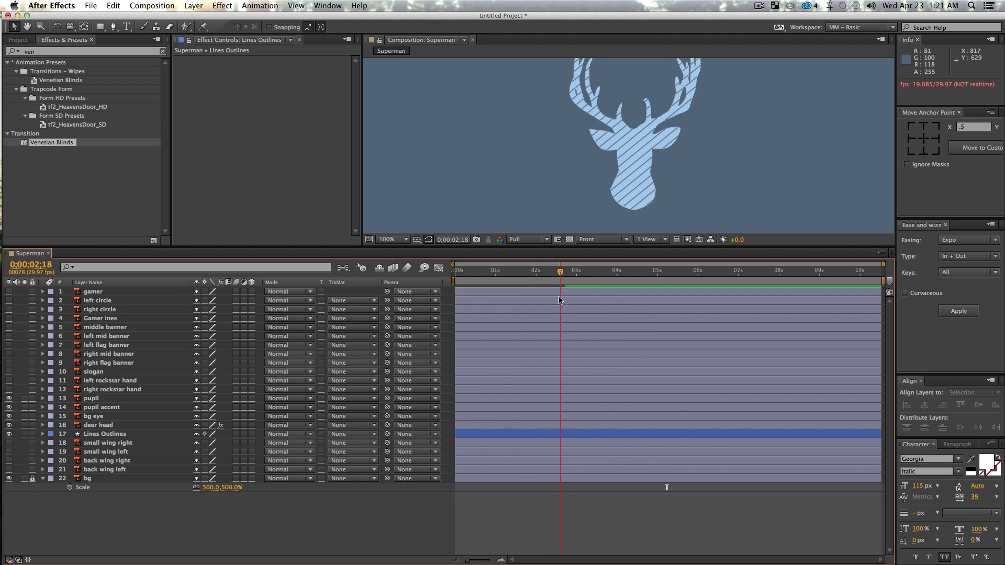
{"action": "left_click", "coordinate": [126, 531]}
{"action": "left_click", "coordinate": [100, 448]}
{"action": "left_click", "coordinate": [102, 452], "text": "shift"}
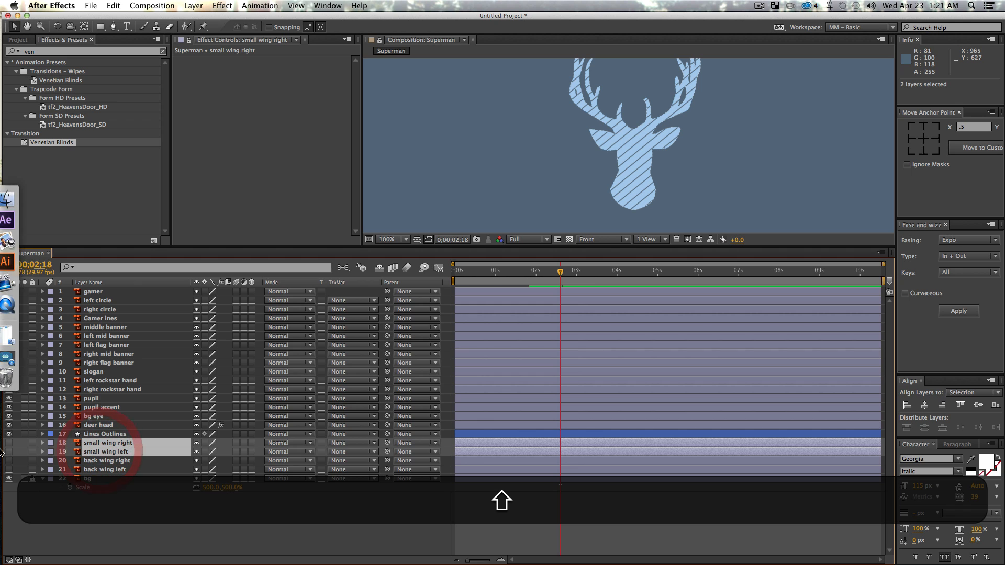
{"action": "left_click_drag", "start_coordinate": [9, 451], "coordinate": [9, 443]}
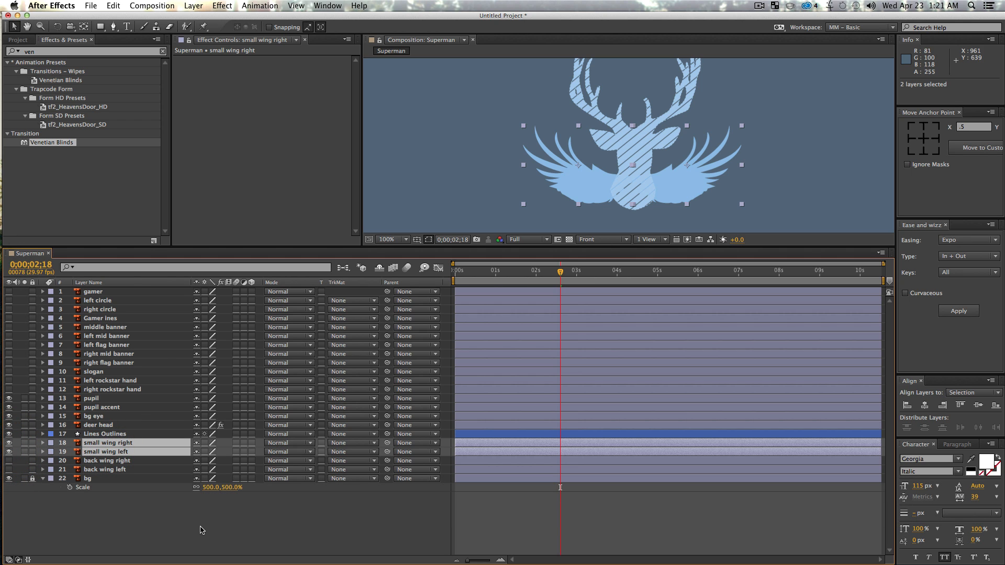
Add Position, Scale and Opacity keyframes to both small wing layers at 0;00;02;18
{"action": "key", "text": "shift+t"}
{"action": "key", "text": "shift+s"}
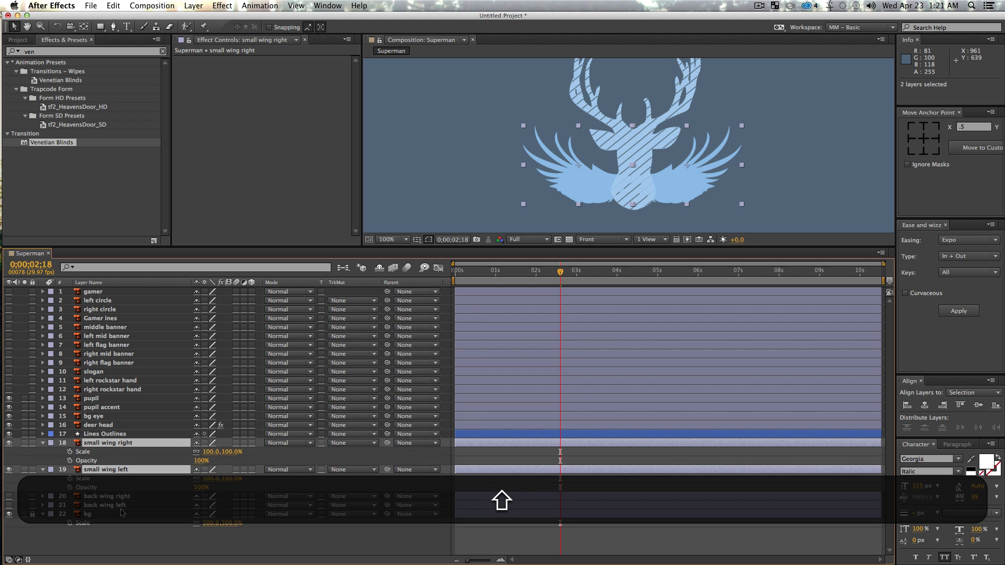
{"action": "key", "text": "shift+p"}
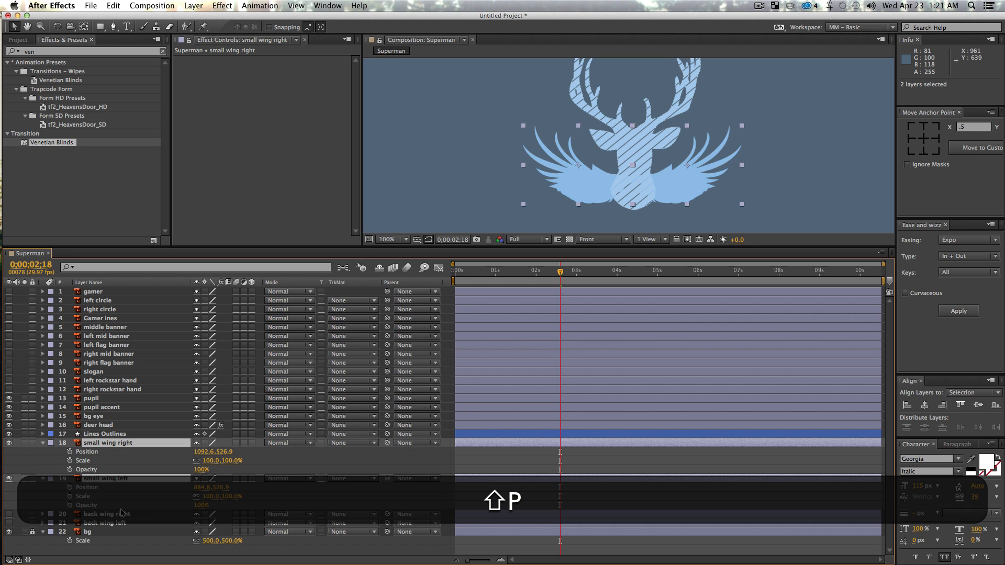
{"action": "left_click", "coordinate": [71, 452]}
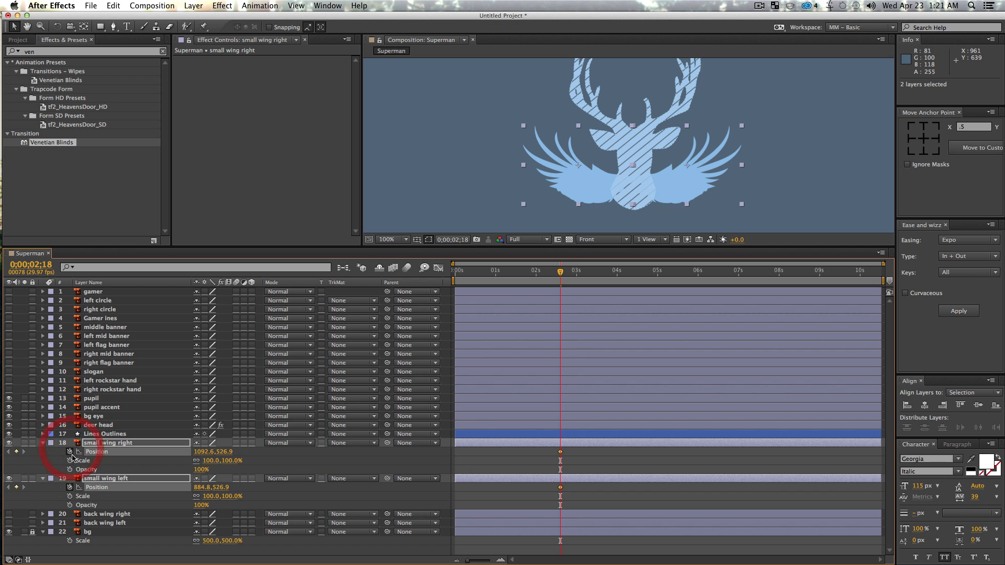
{"action": "left_click", "coordinate": [70, 461]}
{"action": "left_click", "coordinate": [70, 470]}
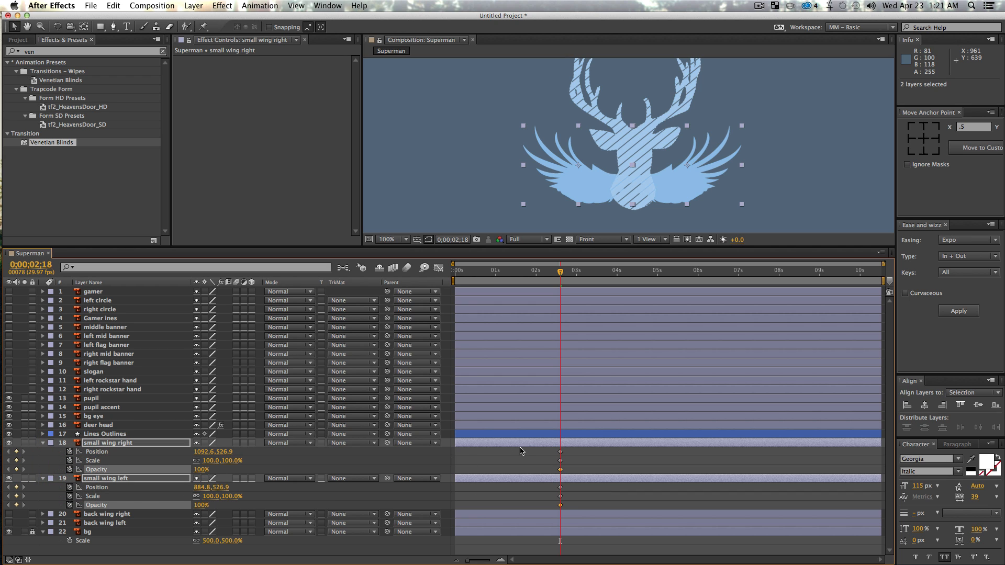
Shift all Position, Scale and Opacity keyframes of both small wings to 0;00;05;14 and deselect them
{"action": "left_click_drag", "start_coordinate": [529, 449], "coordinate": [579, 500]}
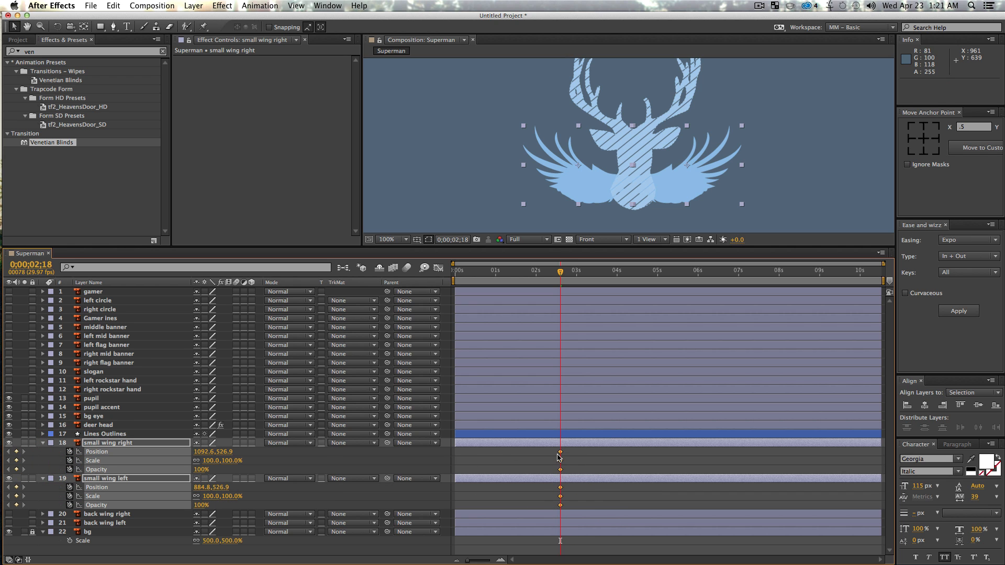
{"action": "left_click_drag", "start_coordinate": [561, 453], "coordinate": [599, 457]}
{"action": "left_click_drag", "start_coordinate": [710, 460], "coordinate": [678, 423]}
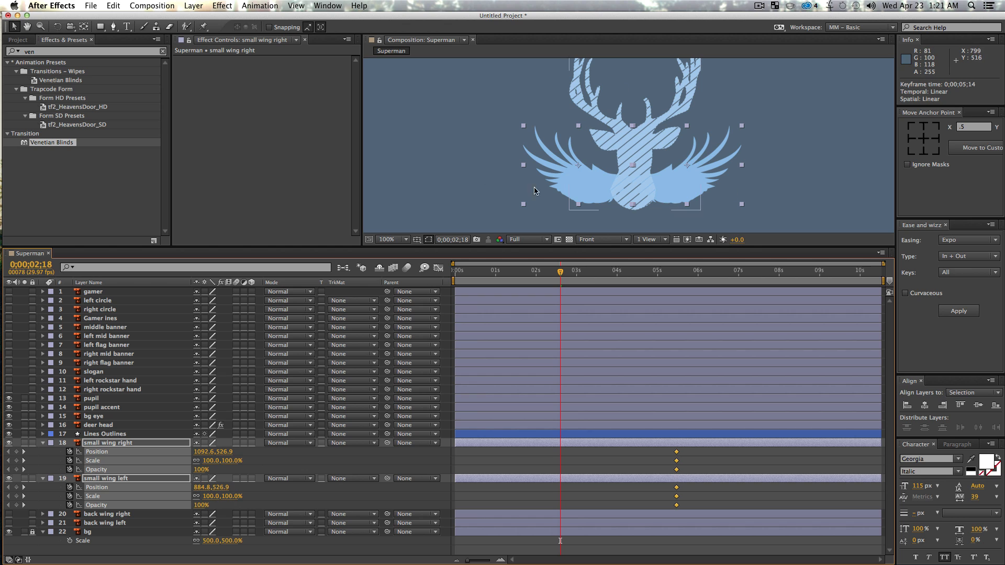
{"action": "left_click", "coordinate": [584, 465]}
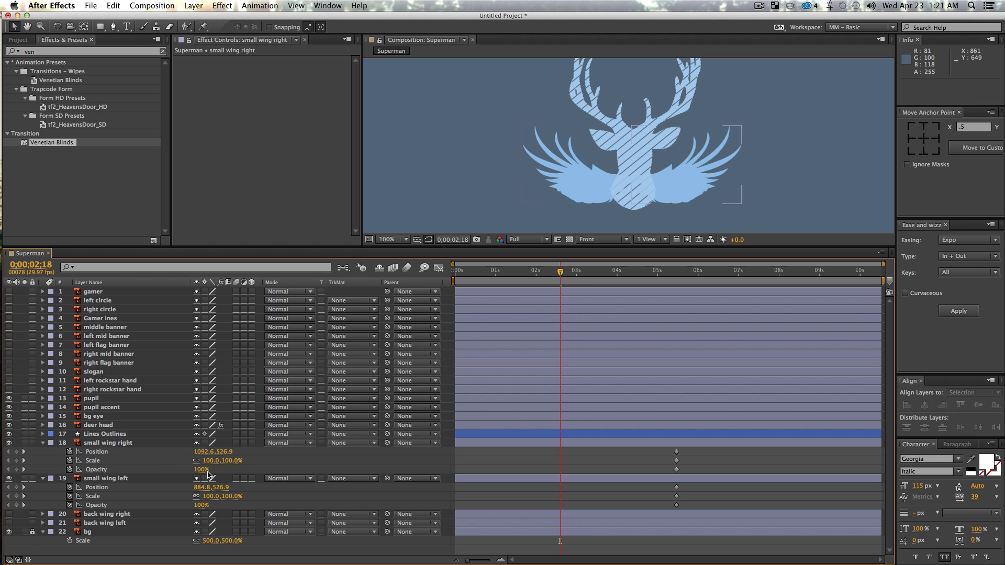
Add Rotation keyframes to both small wing layers at 0;00;02;18 and remove their Opacity animation
{"action": "left_click", "coordinate": [111, 443]}
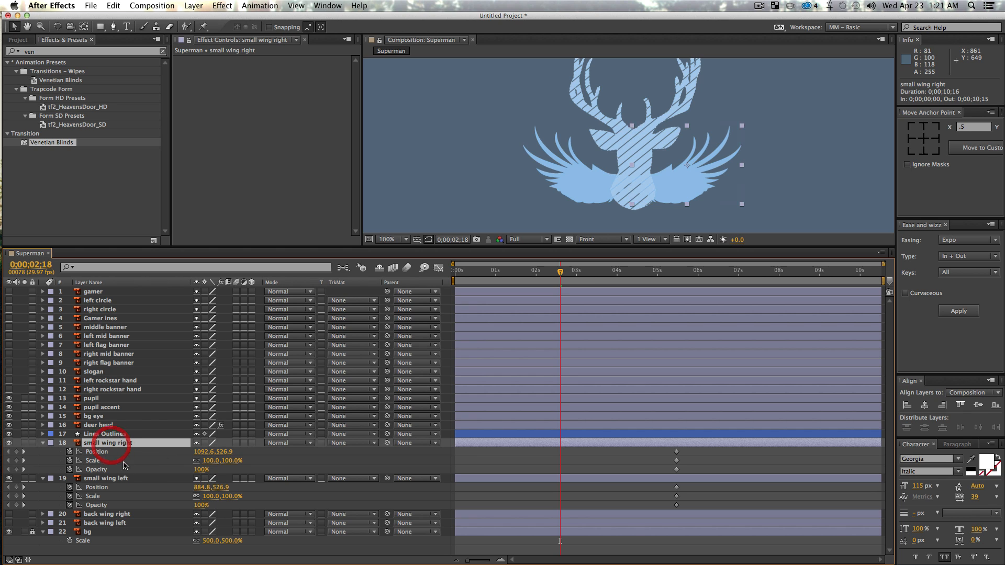
{"action": "left_click", "coordinate": [124, 479], "text": "shift"}
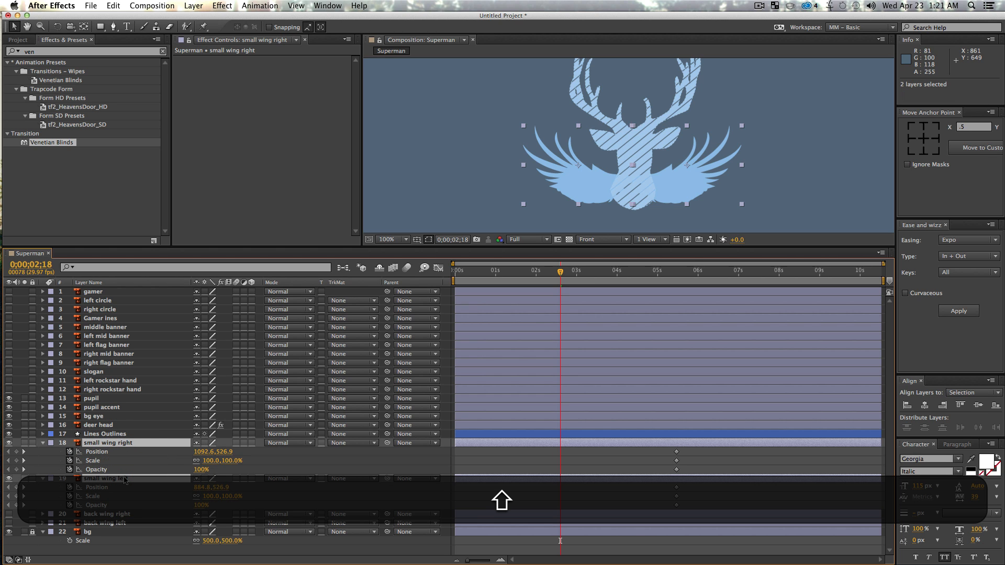
{"action": "key", "text": "shift+r"}
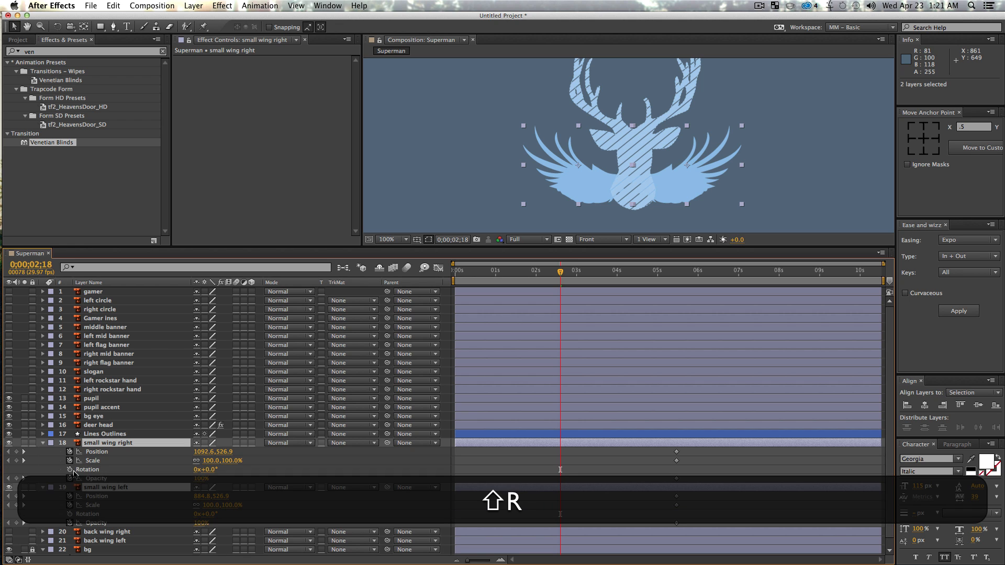
{"action": "left_click", "coordinate": [70, 470]}
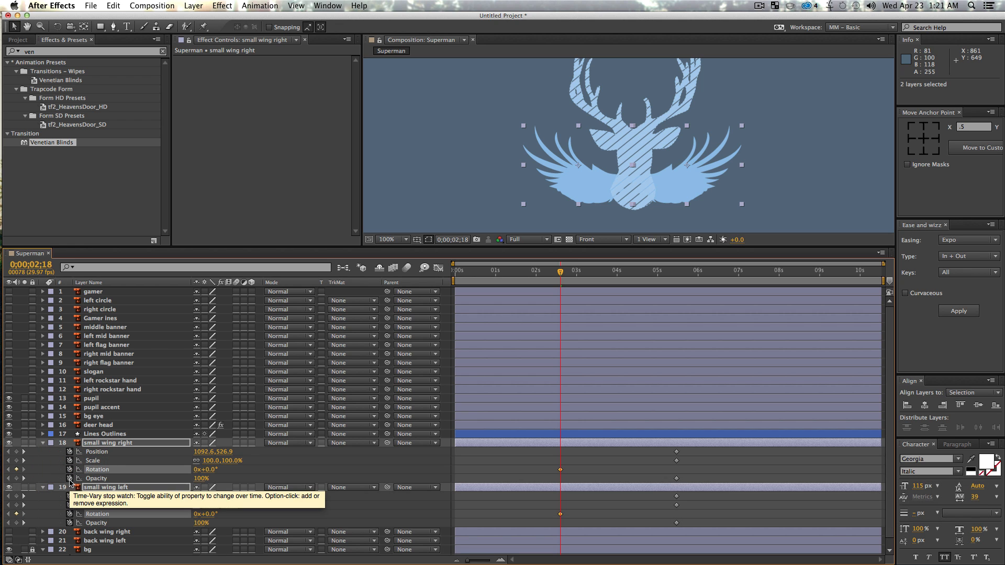
{"action": "left_click", "coordinate": [70, 478]}
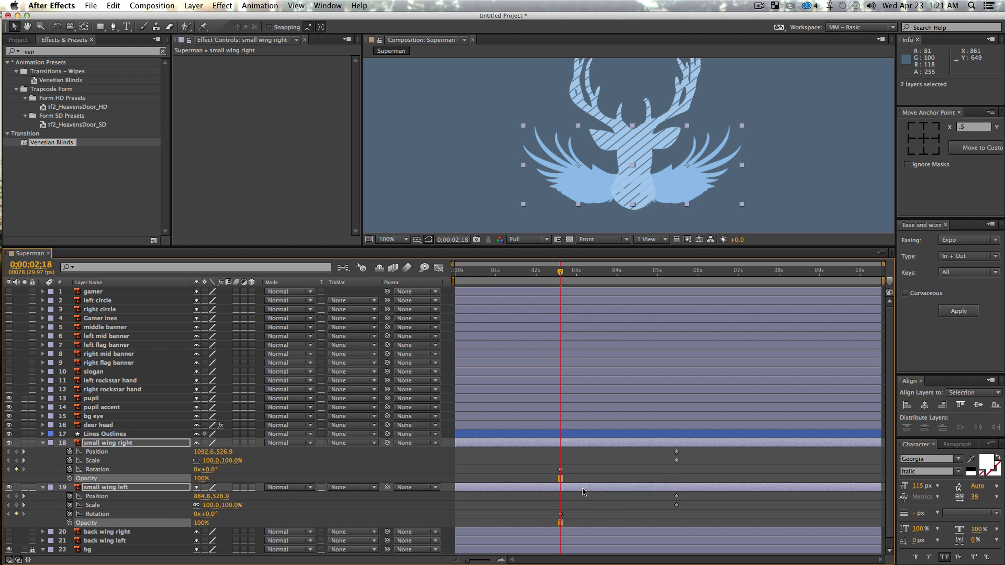
Shift the Rotation keyframes of both small wings to 0;00;05;14, aligned with their Position and Scale keyframes
{"action": "left_click_drag", "start_coordinate": [541, 458], "coordinate": [571, 520]}
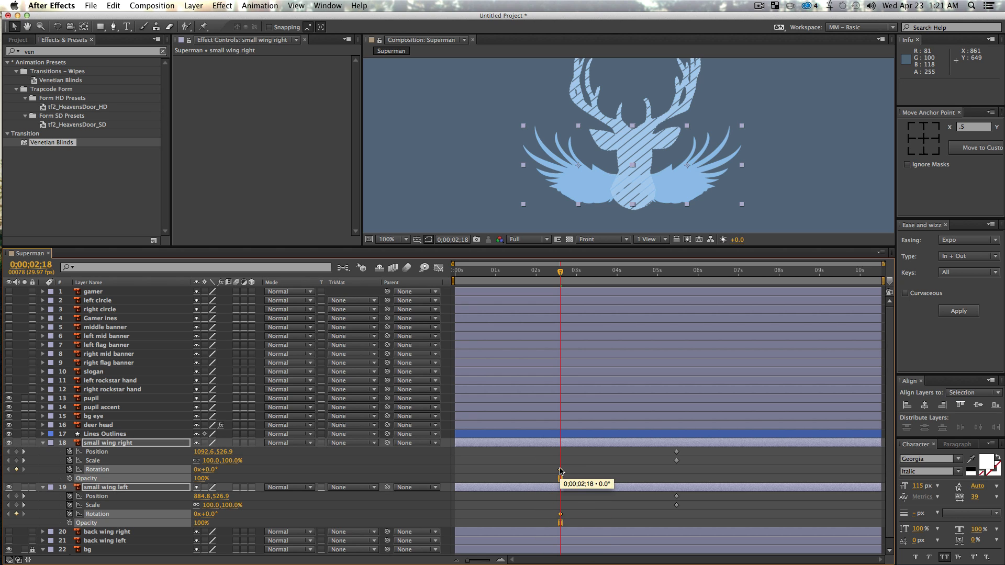
{"action": "mouse_move", "coordinate": [561, 470]}
{"action": "left_mouse_down"}
{"action": "mouse_move", "coordinate": [666, 479]}
{"action": "mouse_move", "coordinate": [676, 470]}
{"action": "left_mouse_up"}
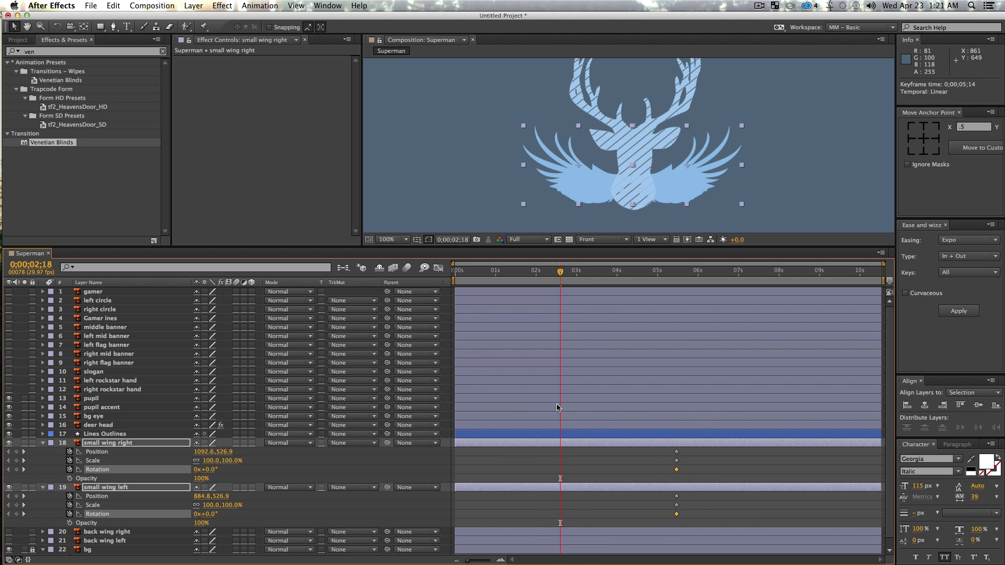
{"action": "left_click", "coordinate": [603, 468]}
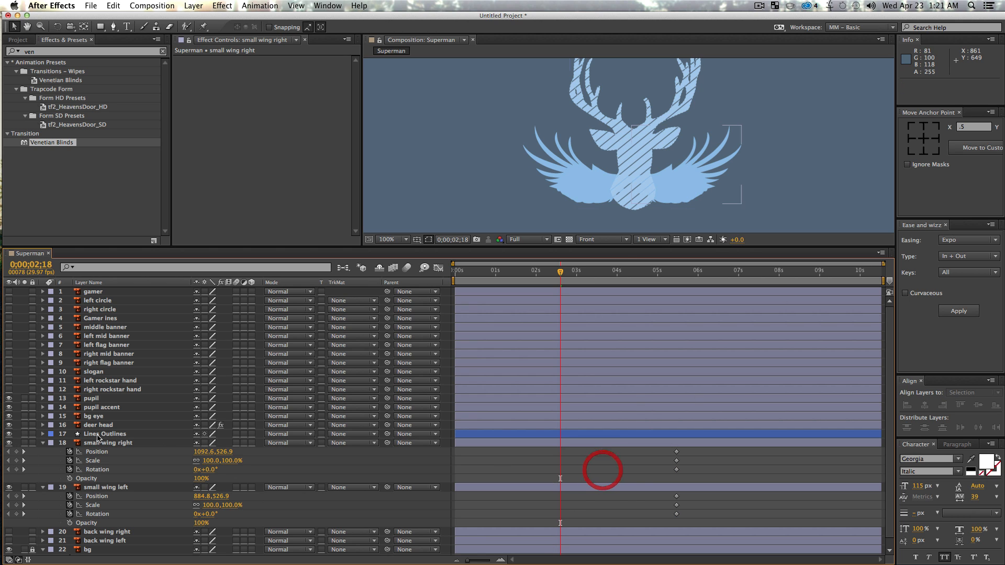
Move small wing right's anchor point to its bottom-left corner and small wing left's to its bottom-right corner
{"action": "left_click", "coordinate": [102, 443]}
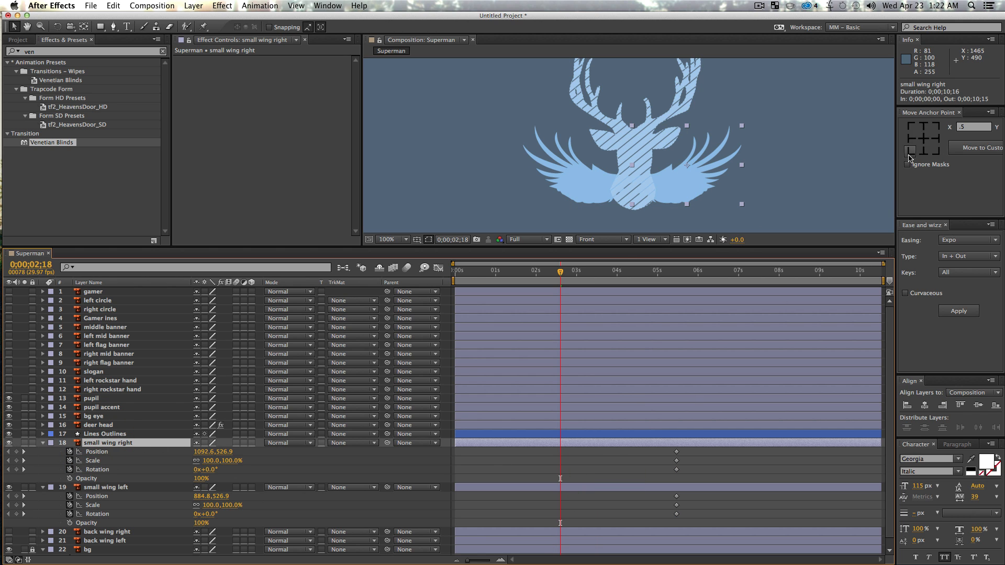
{"action": "left_click", "coordinate": [910, 152]}
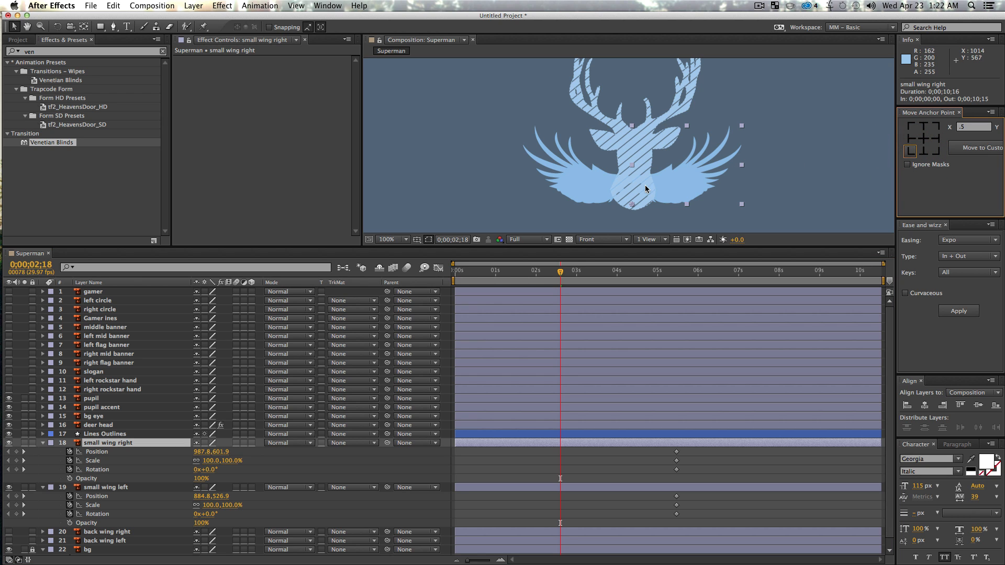
{"action": "left_click", "coordinate": [110, 488]}
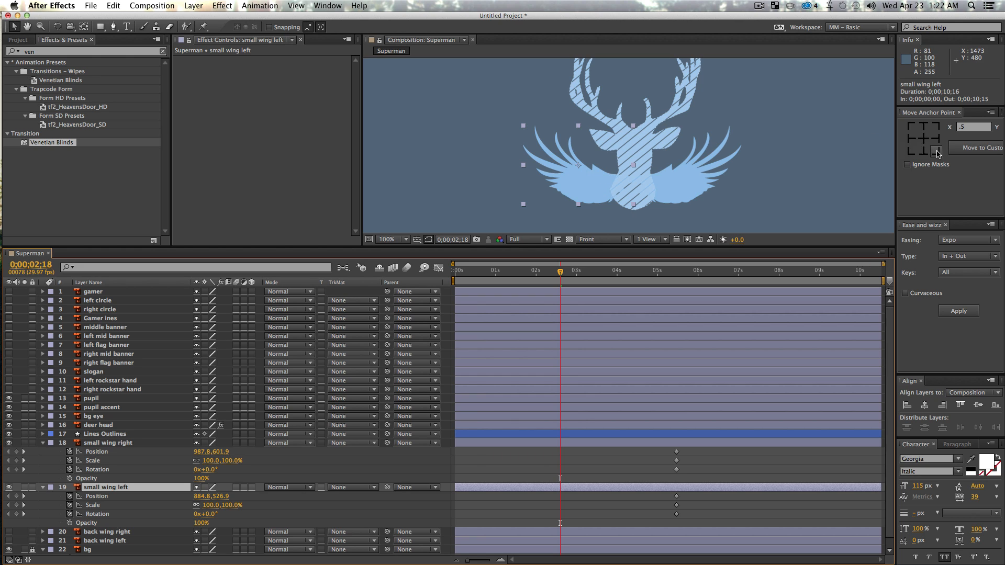
{"action": "left_click", "coordinate": [937, 152]}
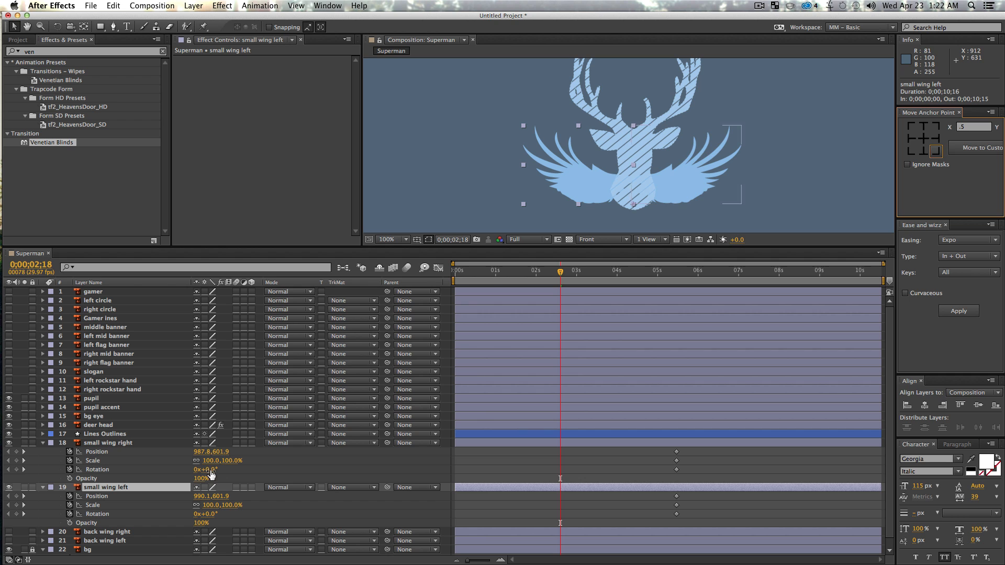
Set Rotation at 0;00;02;18 to -41° for small wing right and +41° for small wing left, and preview the motion
{"action": "left_click_drag", "start_coordinate": [215, 471], "coordinate": [193, 474]}
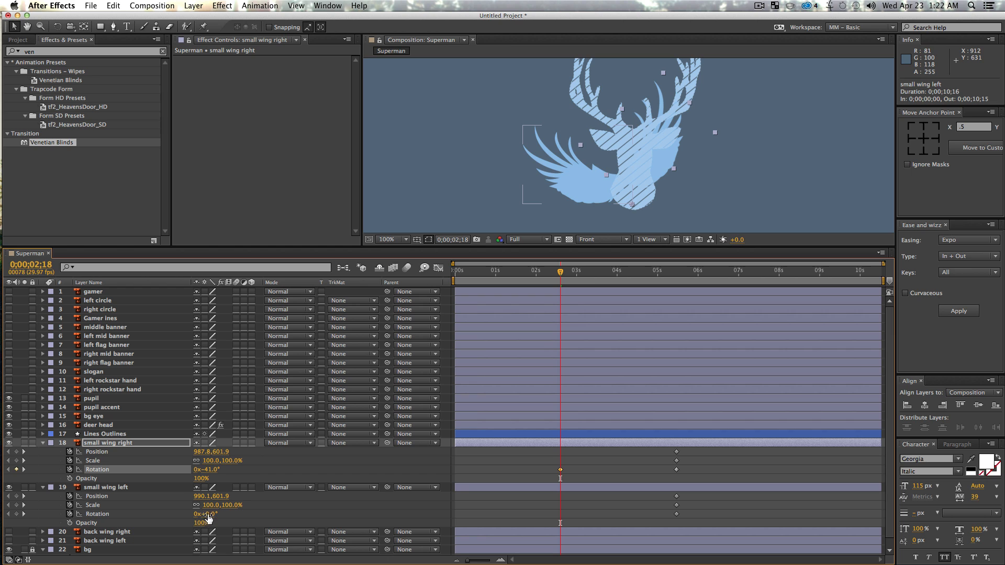
{"action": "left_click_drag", "start_coordinate": [208, 518], "coordinate": [235, 519]}
{"action": "key", "text": "space"}
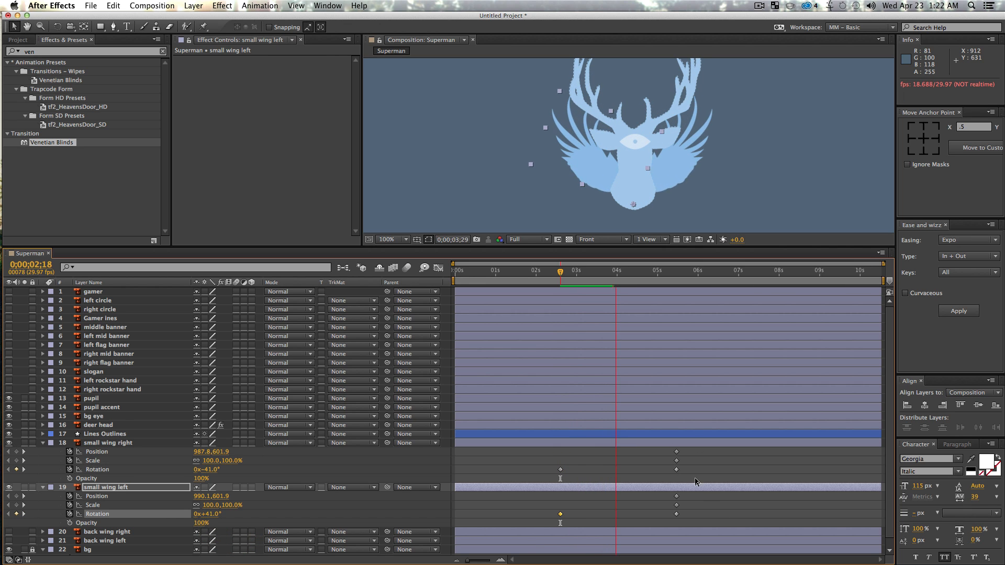
{"action": "key", "text": "space"}
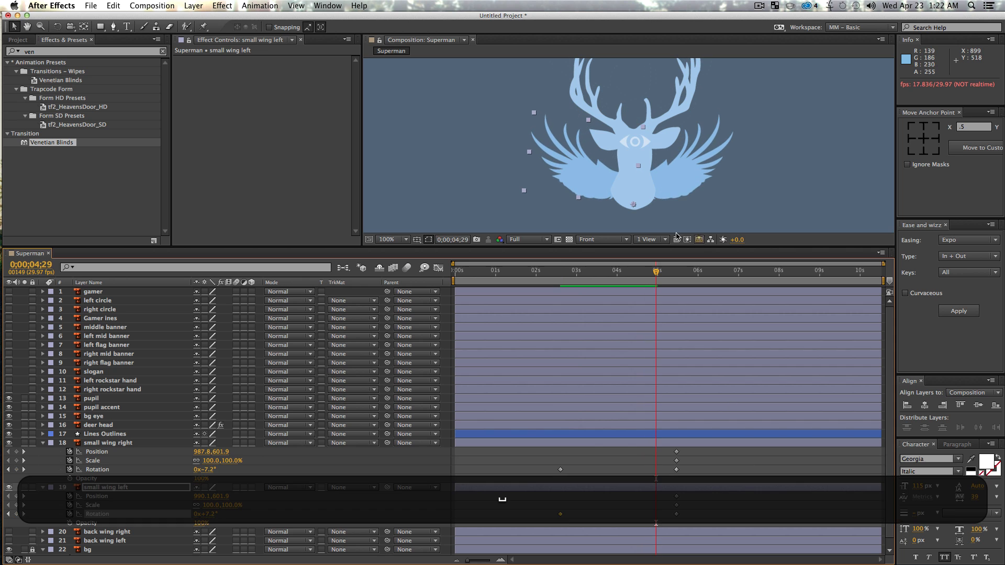
Scale both small wings together to 31% at 0;00;02;18 so they hide behind the deer head
{"action": "left_click_drag", "start_coordinate": [659, 270], "coordinate": [560, 304]}
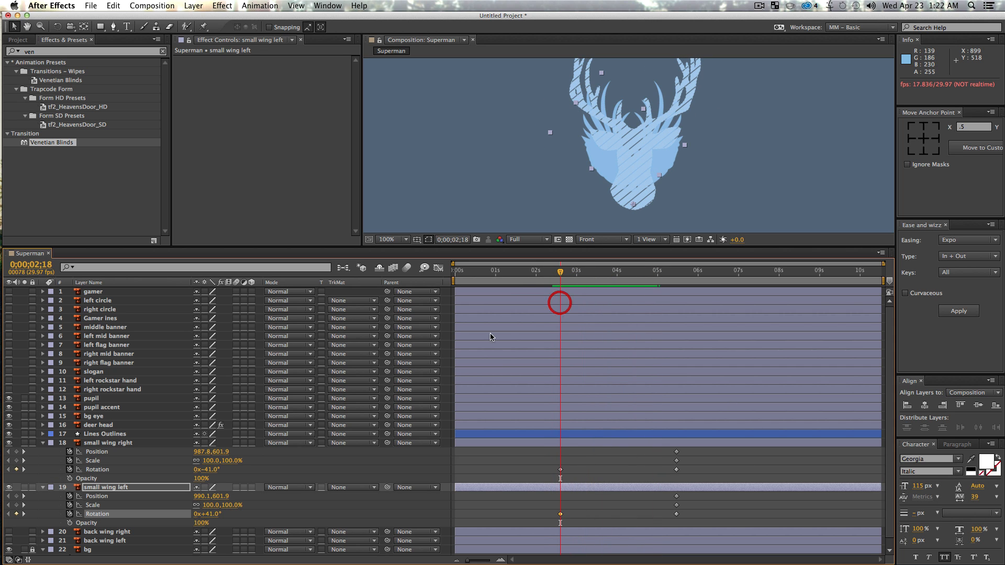
{"action": "left_click", "coordinate": [90, 463]}
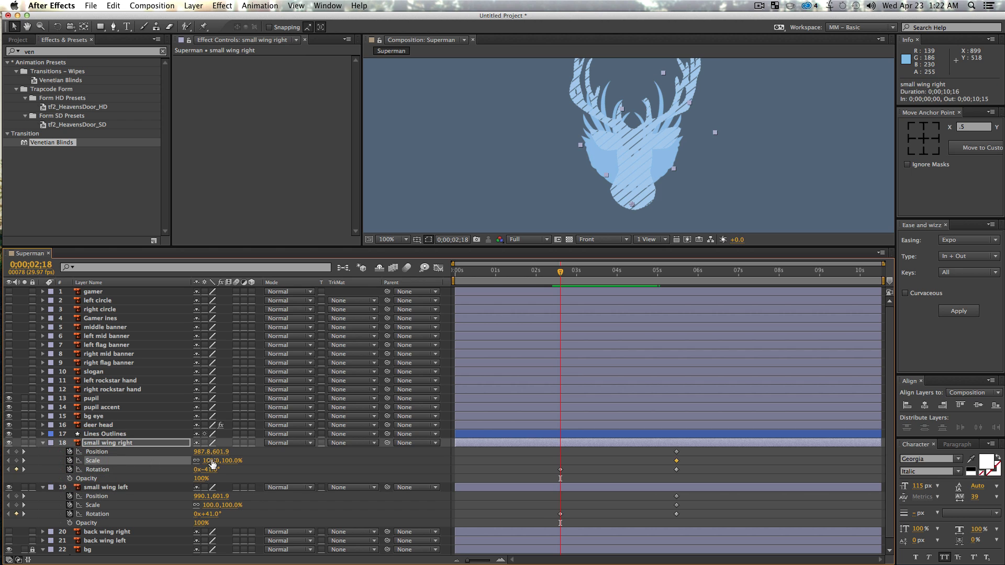
{"action": "left_click", "coordinate": [92, 506], "text": "super"}
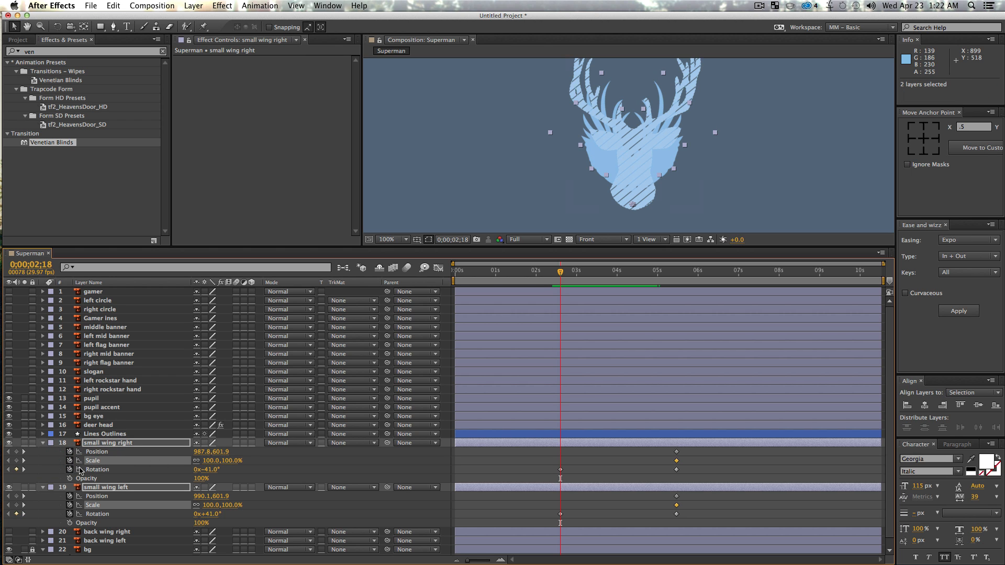
{"action": "left_click_drag", "start_coordinate": [209, 462], "coordinate": [178, 470]}
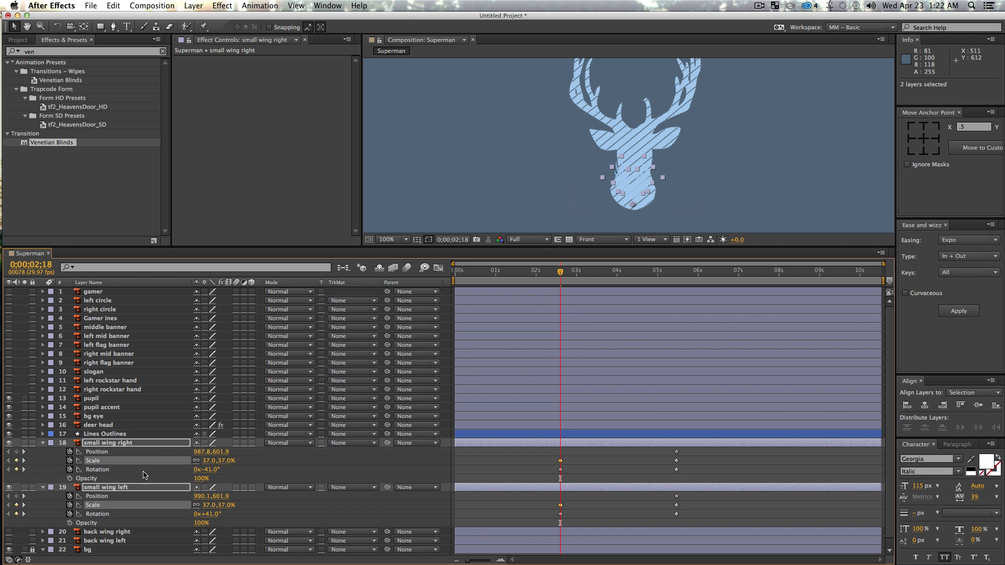
{"action": "left_click_drag", "start_coordinate": [207, 460], "coordinate": [200, 463]}
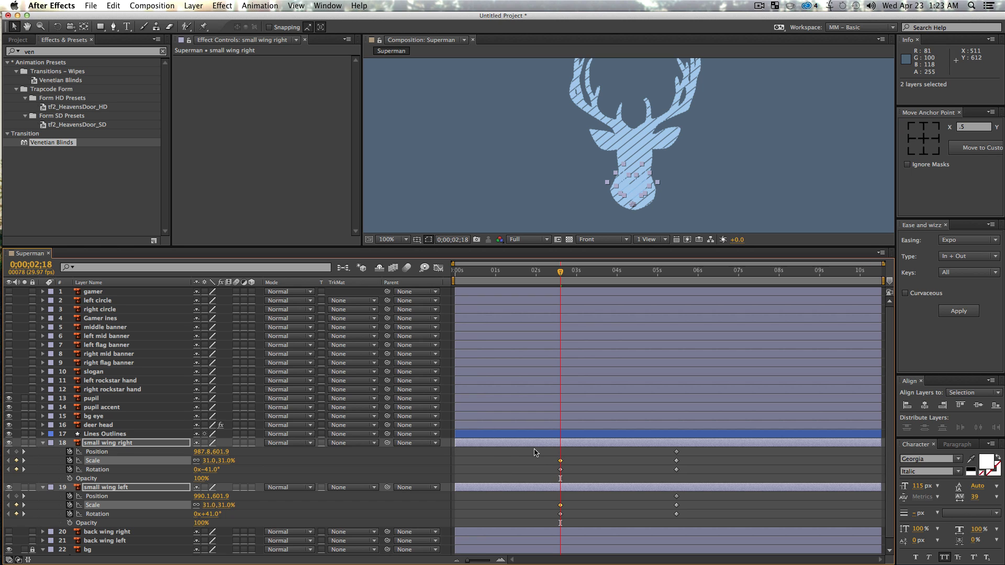
Trim the start of both small wing layers to 0;00;02;18 and preview from 0;00;02;03
{"action": "key", "text": "alt"}
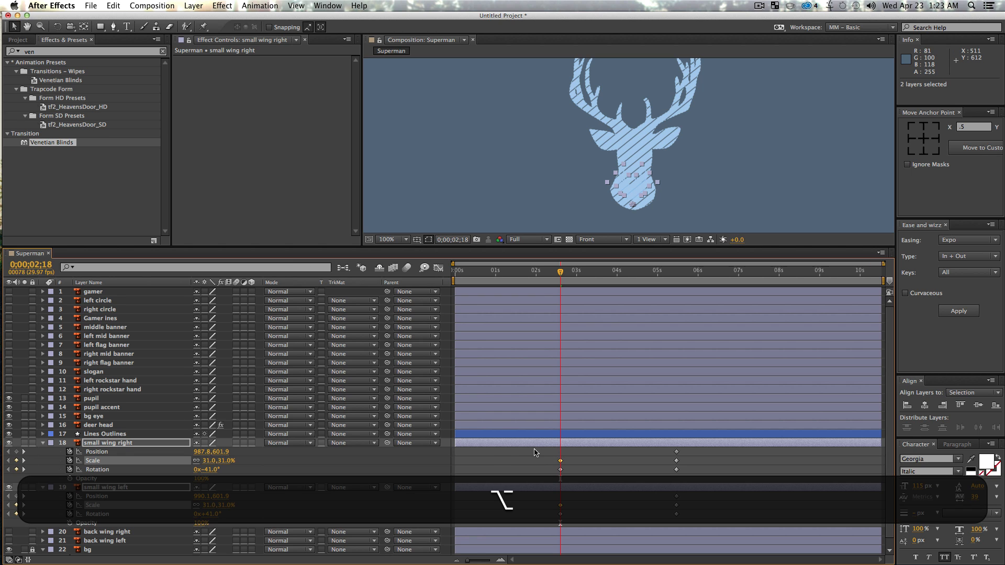
{"action": "key", "text": "alt+bracketleft"}
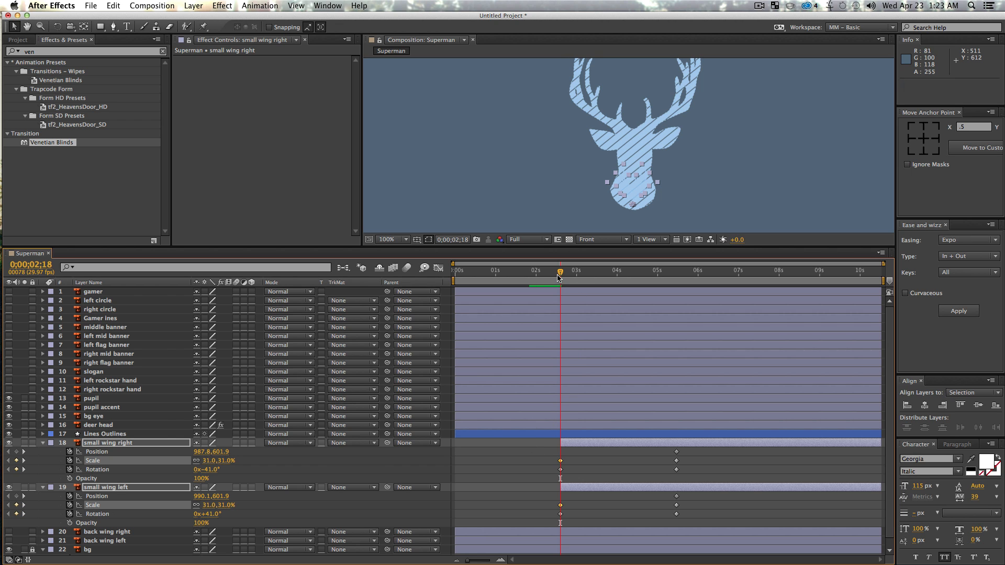
{"action": "left_click_drag", "start_coordinate": [560, 278], "coordinate": [539, 320]}
{"action": "key", "text": "space"}
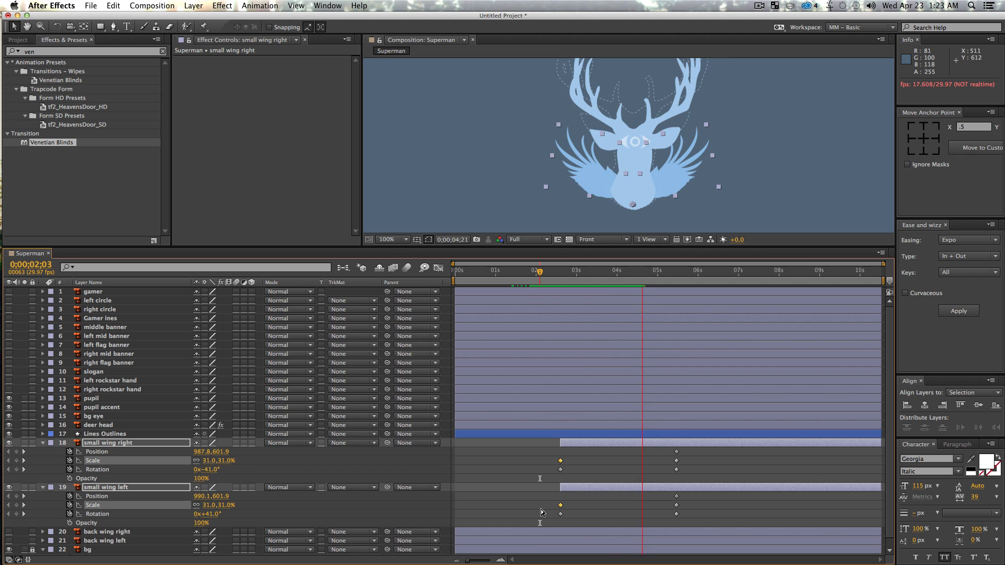
{"action": "key", "text": "space"}
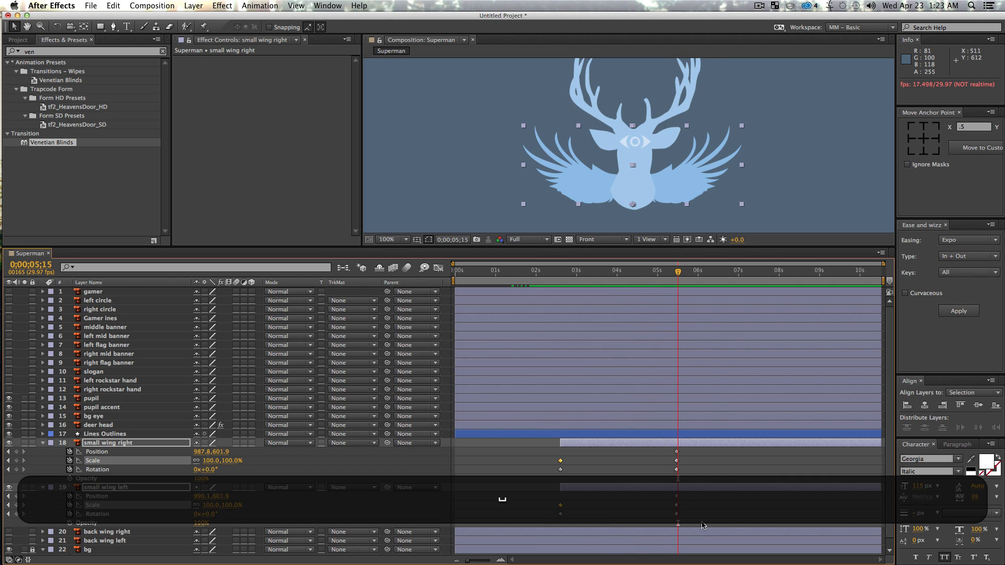
Apply Easy Ease to all keyframes of both small wings, reshape their speed curves for smoother motion, and preview from 0;00;02;06
{"action": "left_click_drag", "start_coordinate": [702, 526], "coordinate": [516, 442]}
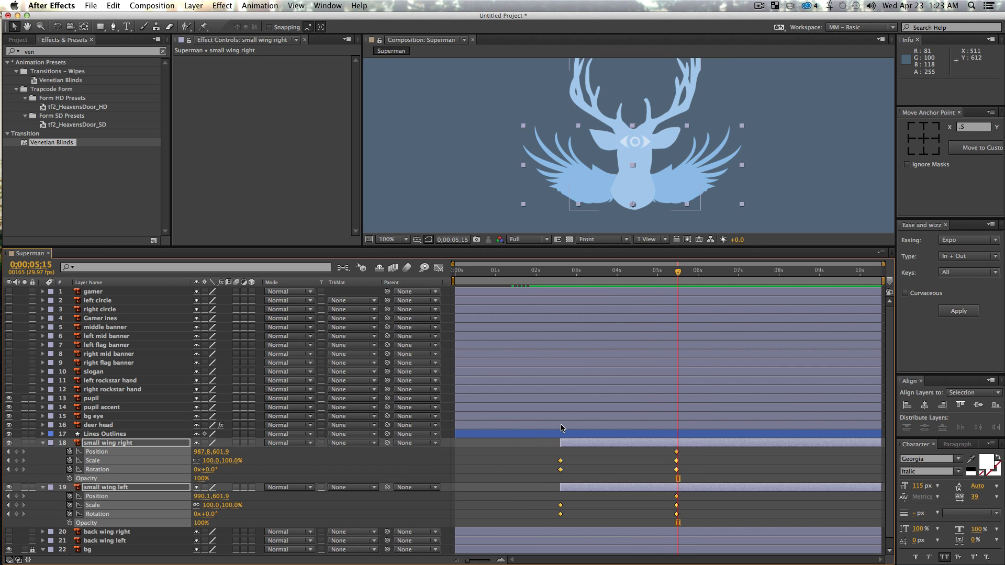
{"action": "key", "text": "F9"}
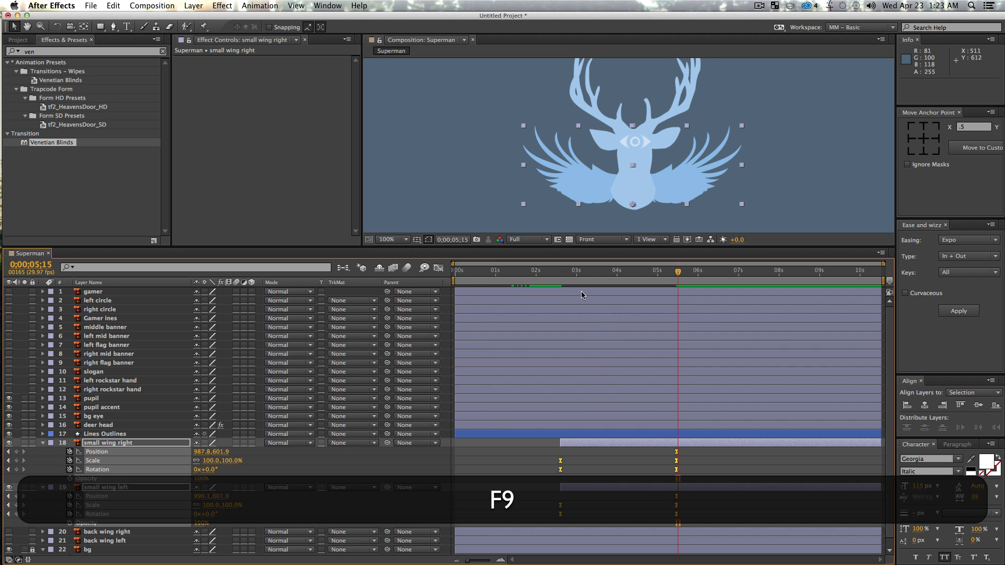
{"action": "left_click", "coordinate": [437, 268]}
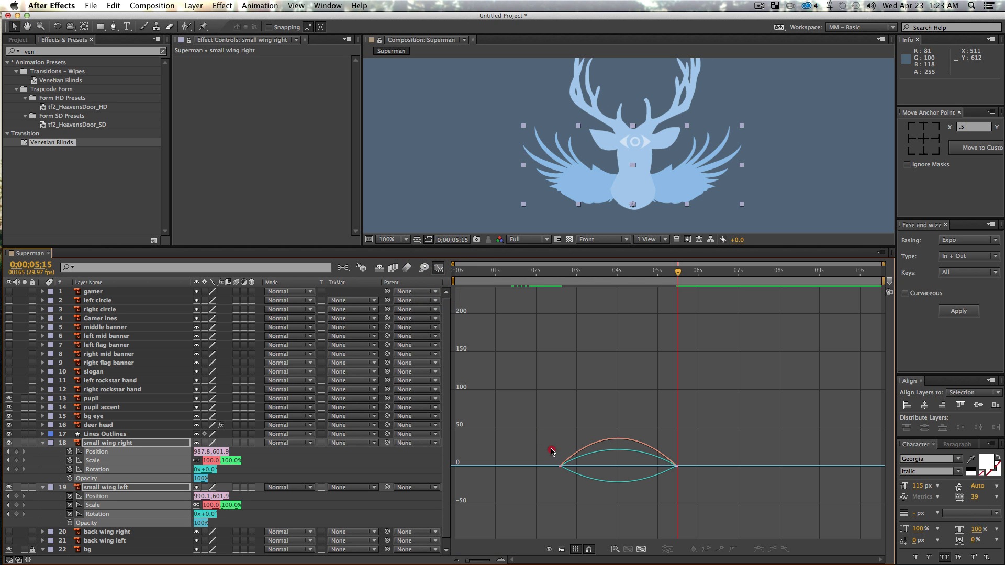
{"action": "left_click_drag", "start_coordinate": [552, 451], "coordinate": [593, 465]}
{"action": "mouse_move", "coordinate": [654, 457]}
{"action": "left_mouse_down"}
{"action": "mouse_move", "coordinate": [706, 472]}
{"action": "mouse_move", "coordinate": [653, 466]}
{"action": "left_mouse_up"}
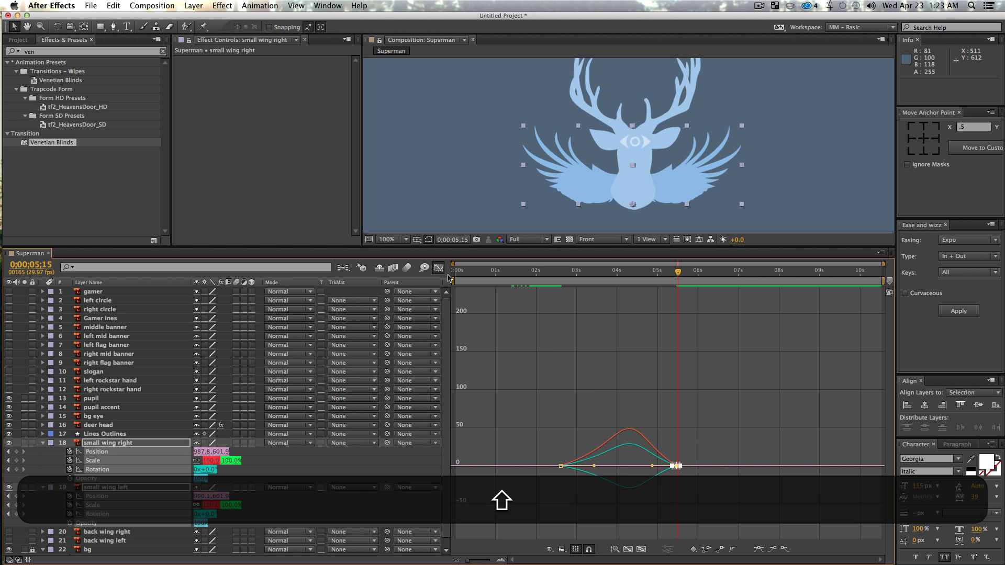
{"action": "left_click", "coordinate": [440, 270]}
{"action": "left_click", "coordinate": [545, 271]}
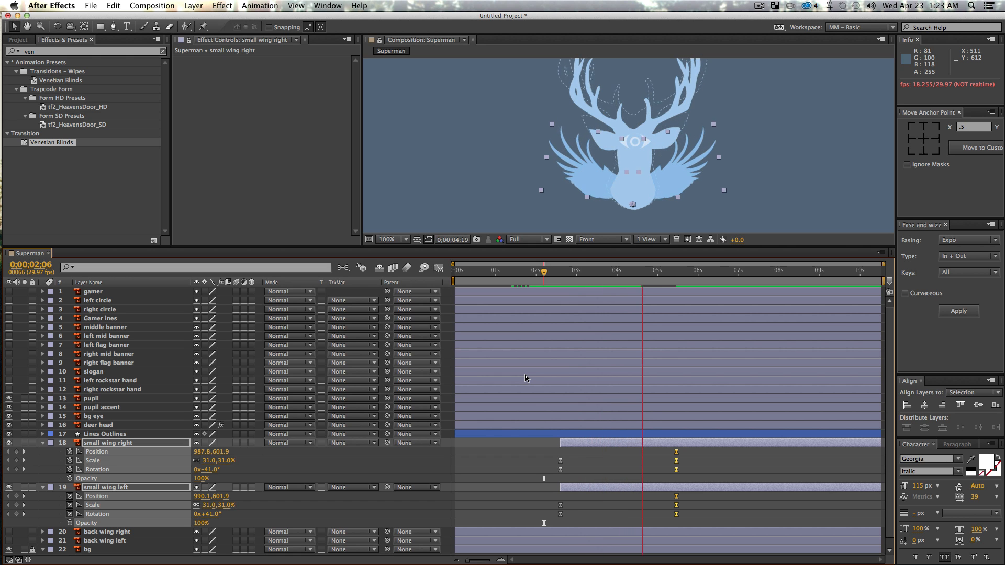
{"action": "left_click", "coordinate": [516, 465]}
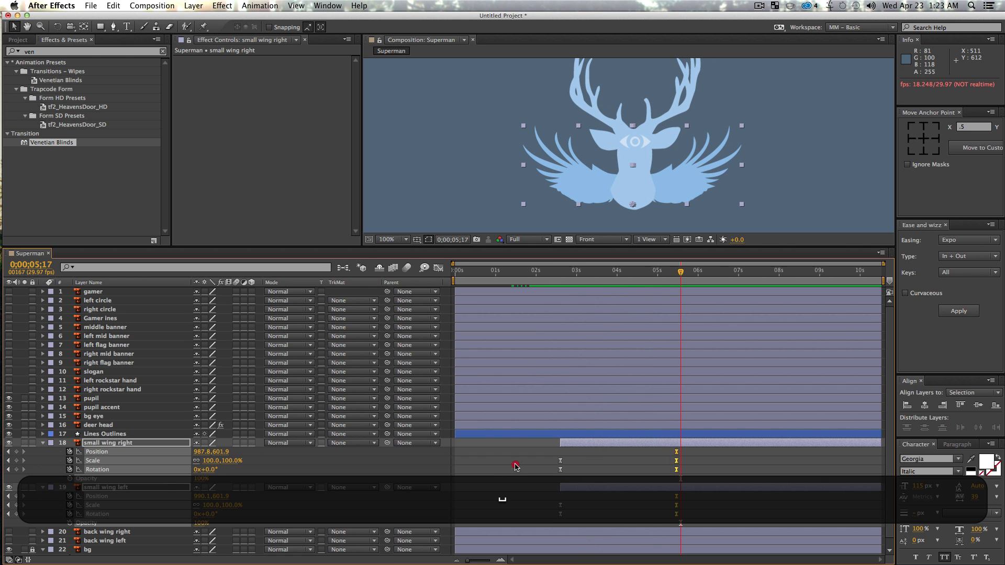
Collapse the animated properties of all layers and make the back wing right and back wing left layers visible
{"action": "key", "text": "super+a"}
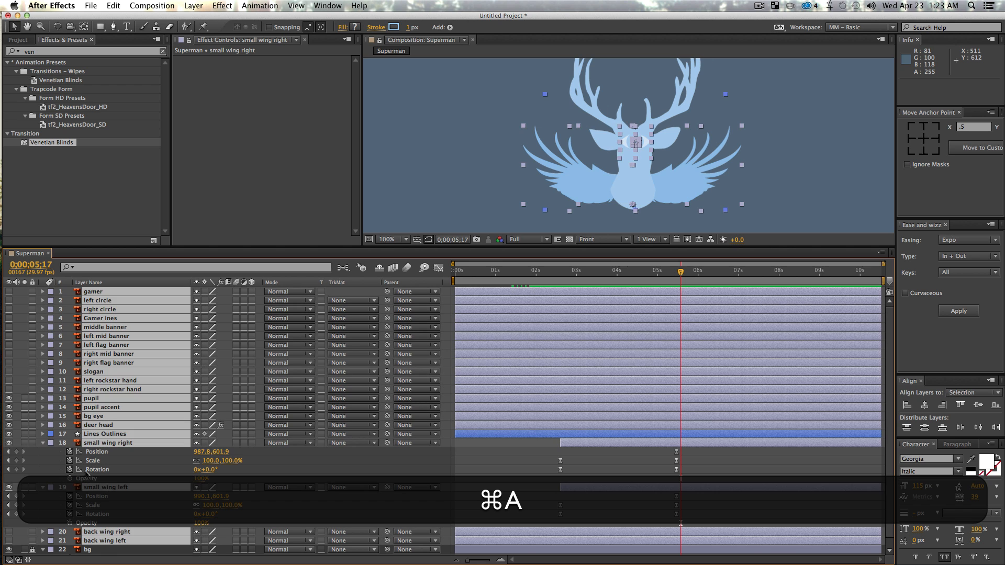
{"action": "key", "text": "u"}
{"action": "key", "text": "u"}
{"action": "left_click", "coordinate": [131, 540]}
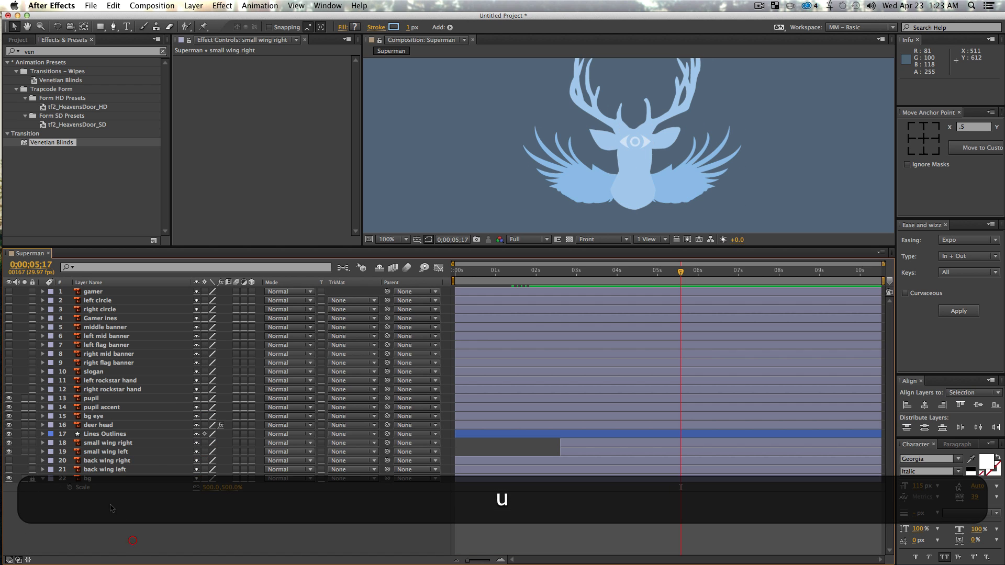
{"action": "left_click", "coordinate": [97, 461]}
{"action": "left_click", "coordinate": [97, 470], "text": "shift"}
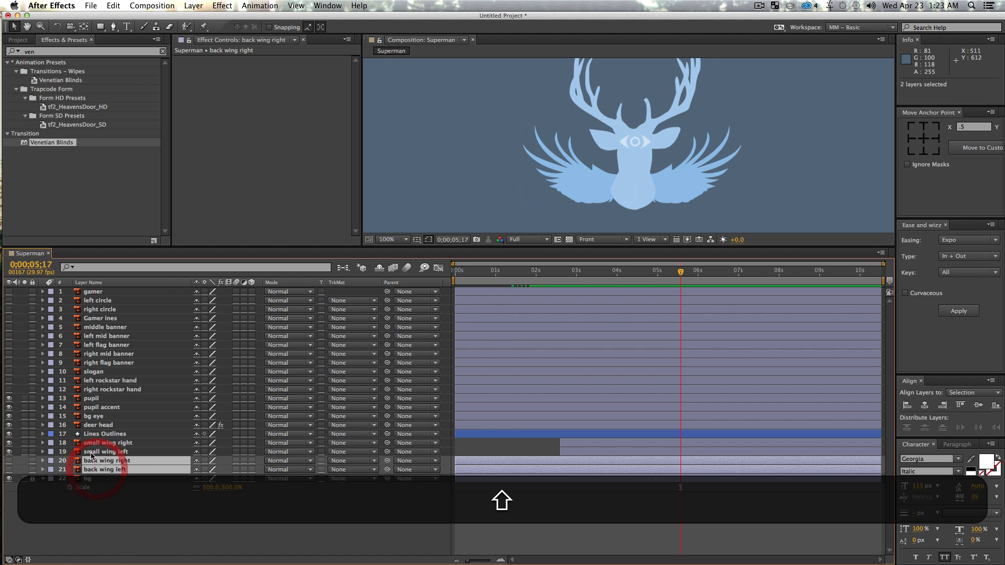
{"action": "left_click_drag", "start_coordinate": [9, 461], "coordinate": [9, 470]}
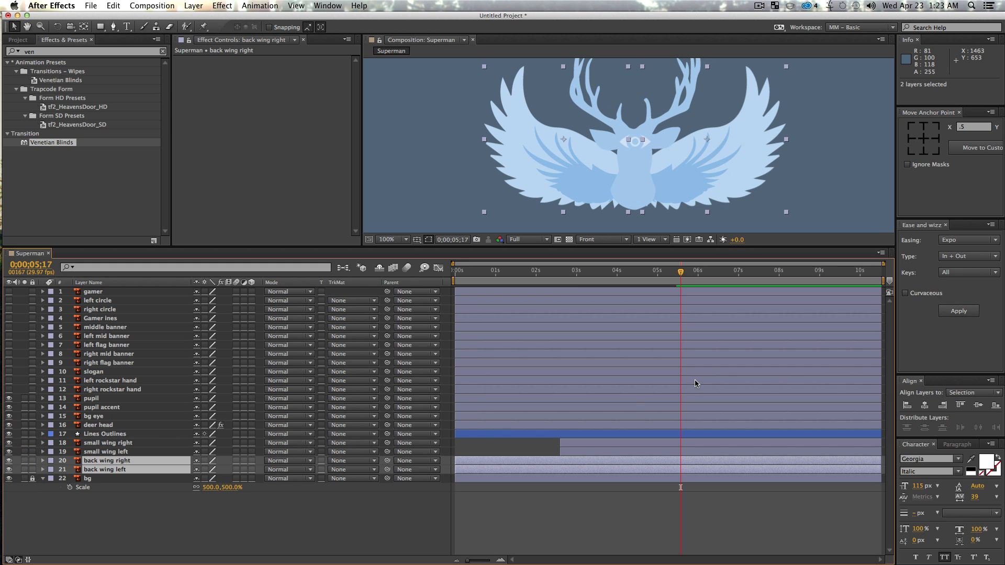
Reveal Scale and Rotation for both back wing layers and keyframe both properties at 0;00;05;17
{"action": "key", "text": "shift"}
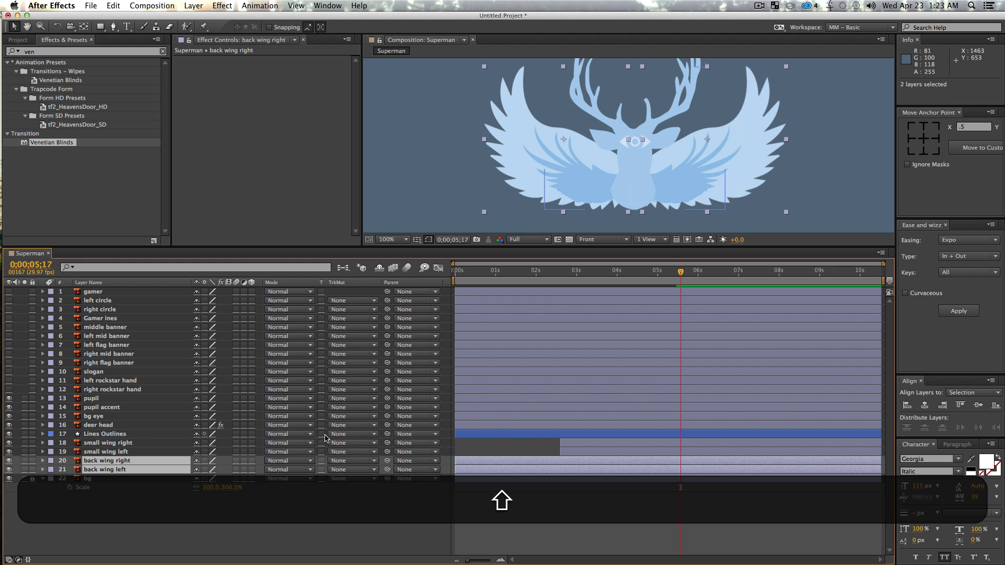
{"action": "key", "text": "shift+s"}
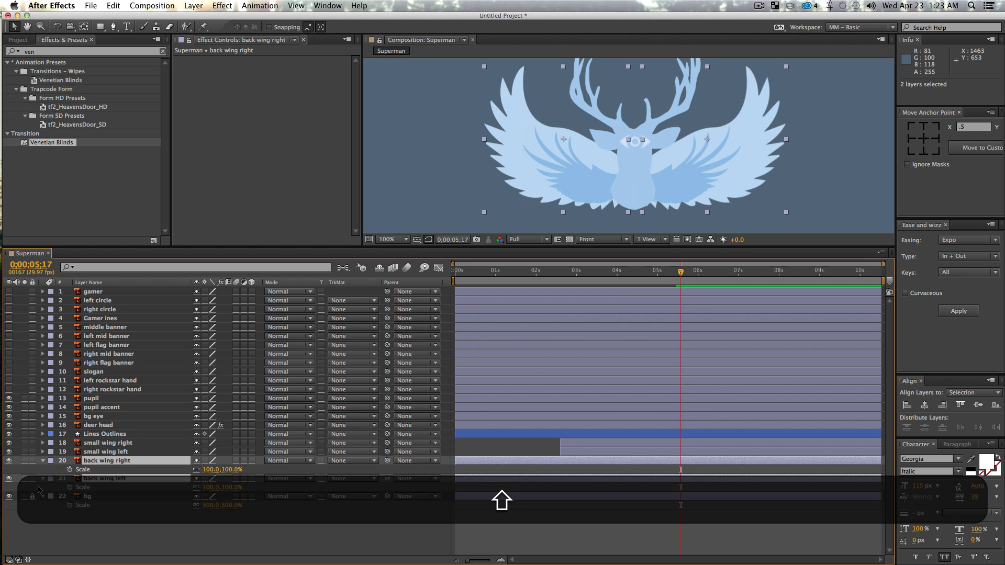
{"action": "key", "text": "shift+r"}
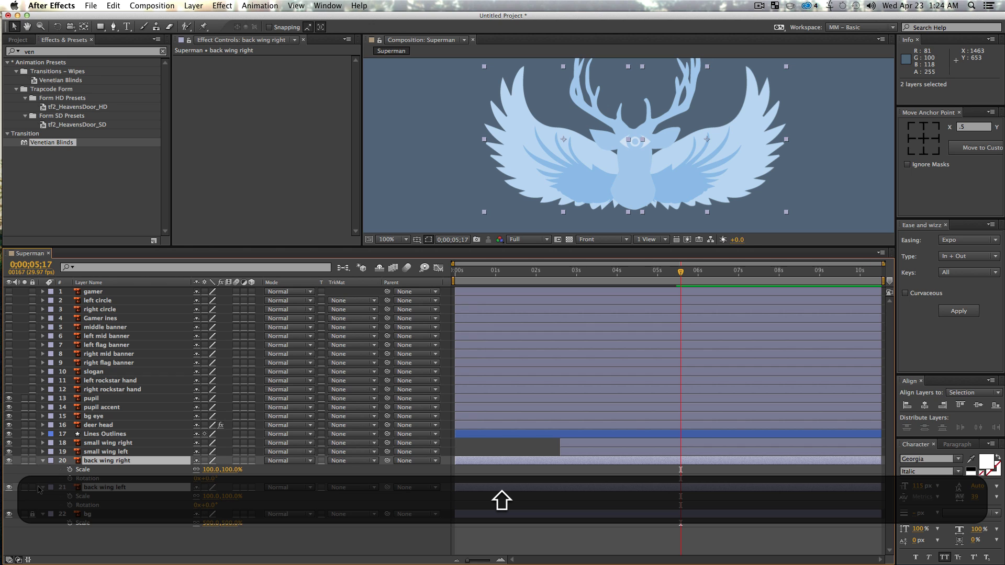
{"action": "left_click", "coordinate": [69, 470]}
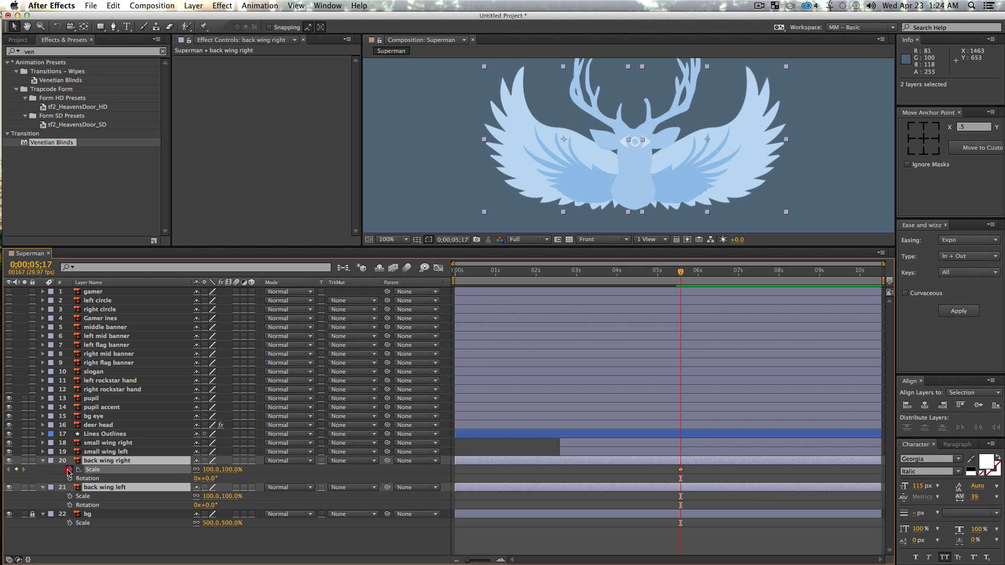
{"action": "left_click", "coordinate": [69, 497]}
{"action": "left_click", "coordinate": [69, 505]}
{"action": "left_click", "coordinate": [70, 479]}
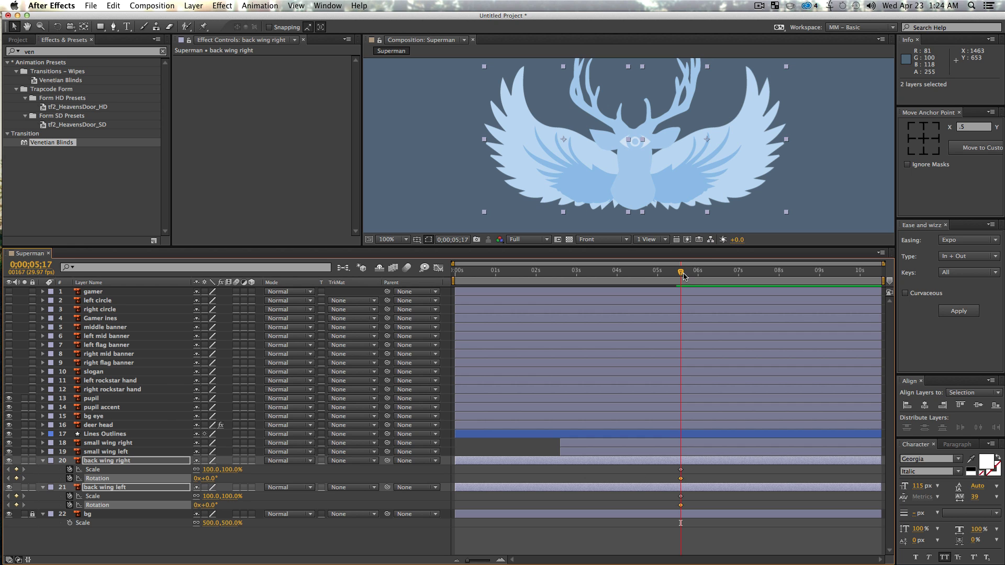
Shift all Scale and Rotation keyframes of both back wings to 0;00;06;05, and set the current time to 0;00;03;28
{"action": "left_click_drag", "start_coordinate": [681, 274], "coordinate": [707, 329]}
{"action": "left_click", "coordinate": [659, 321]}
{"action": "left_click_drag", "start_coordinate": [675, 468], "coordinate": [702, 533]}
{"action": "left_click_drag", "start_coordinate": [680, 471], "coordinate": [705, 474]}
{"action": "left_click_drag", "start_coordinate": [706, 275], "coordinate": [615, 278]}
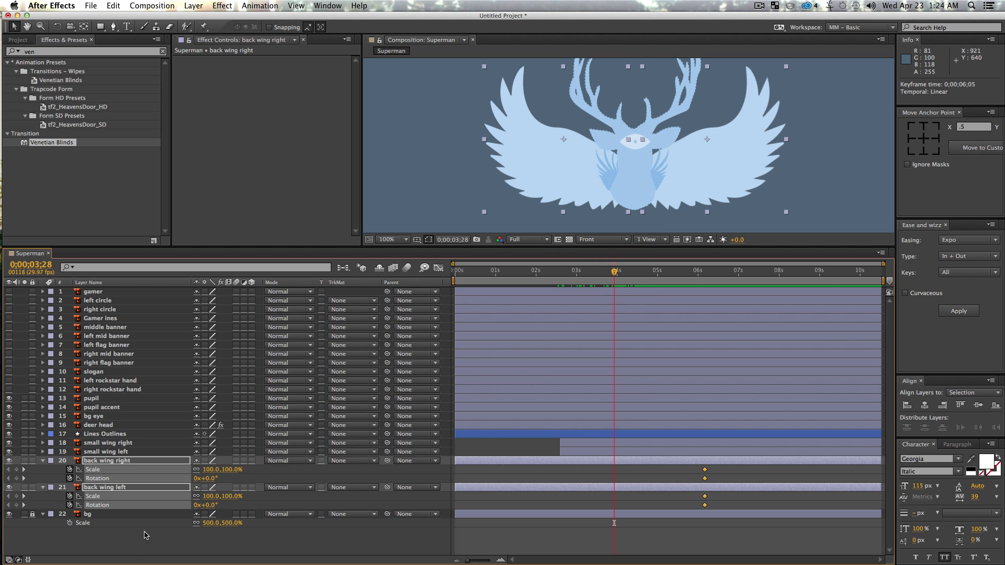
Move back wing right's anchor point to its bottom-left corner and back wing left's to its bottom-right corner
{"action": "left_click", "coordinate": [131, 545]}
{"action": "left_click", "coordinate": [105, 461]}
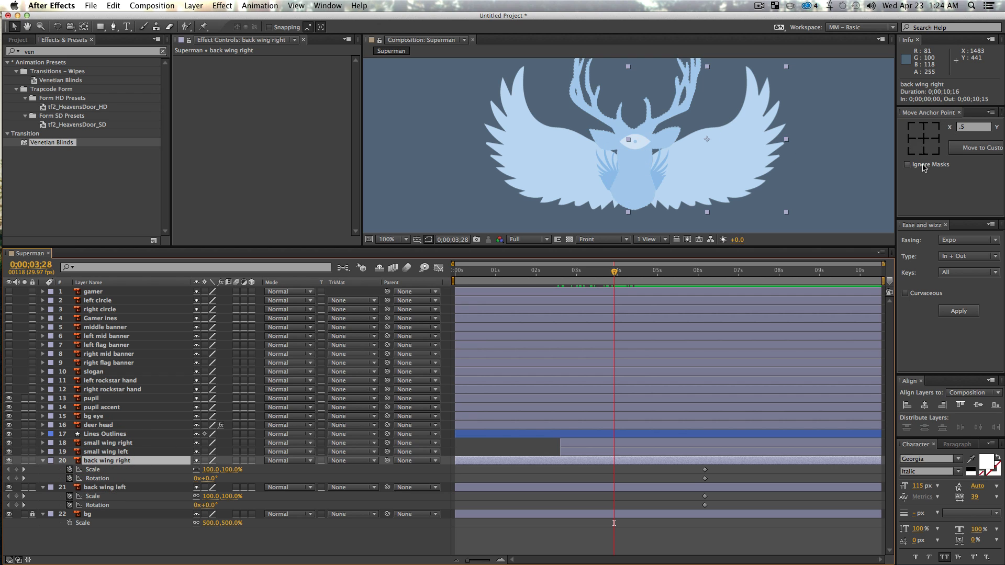
{"action": "left_click", "coordinate": [911, 151]}
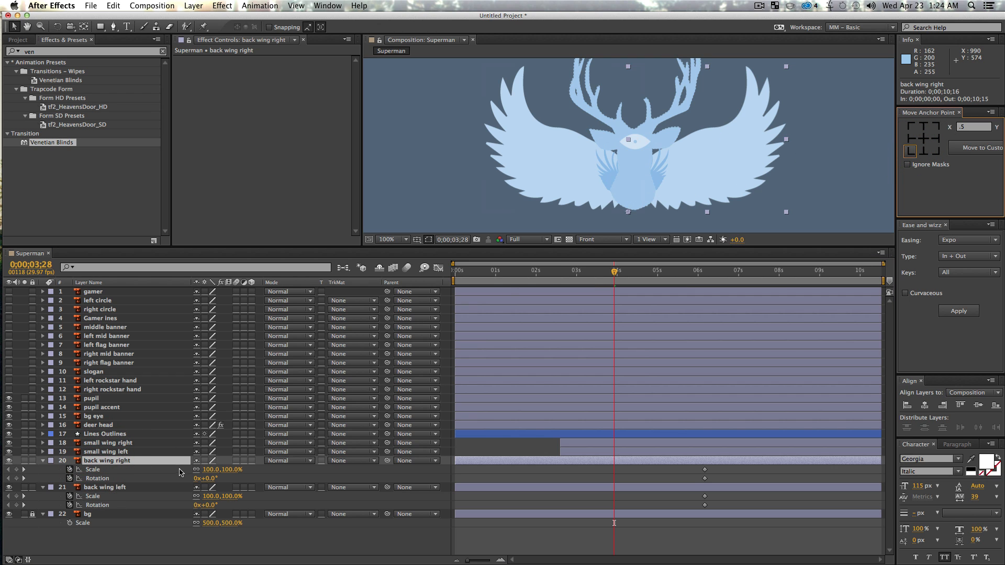
{"action": "mouse_move", "coordinate": [211, 485]}
{"action": "left_mouse_down"}
{"action": "mouse_move", "coordinate": [247, 482]}
{"action": "mouse_move", "coordinate": [201, 474]}
{"action": "left_mouse_up"}
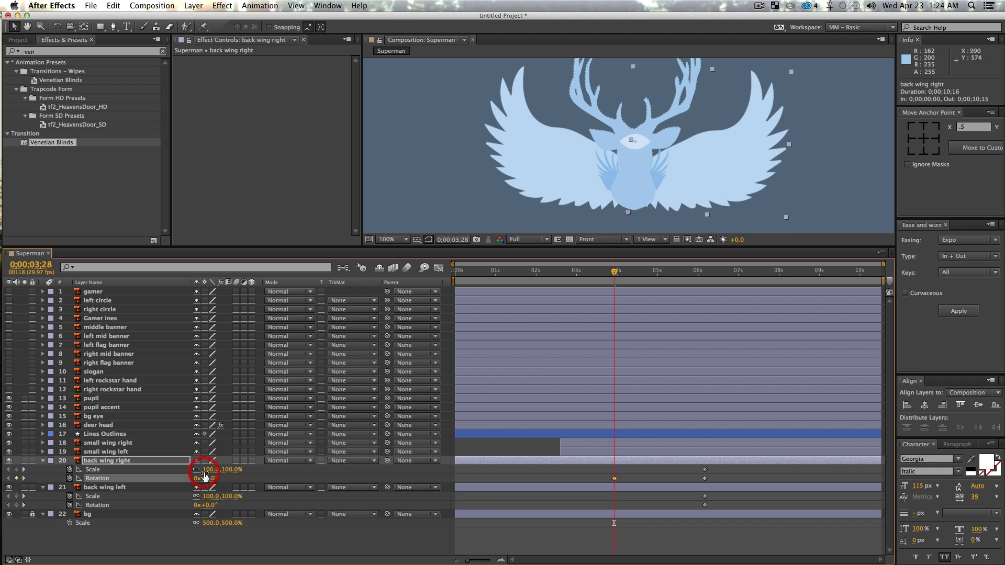
{"action": "key", "text": "super+z"}
{"action": "left_click", "coordinate": [105, 487]}
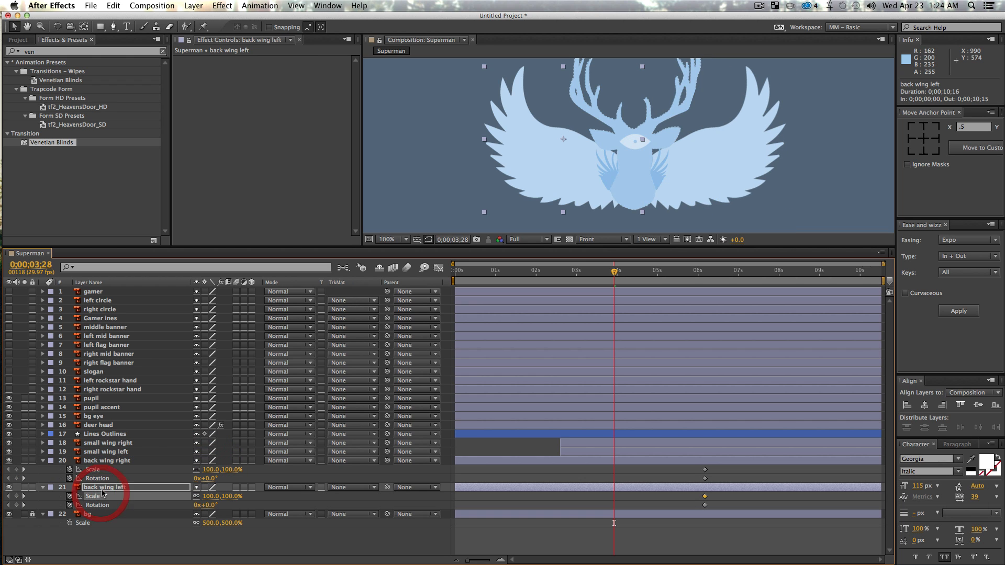
{"action": "left_click", "coordinate": [936, 151]}
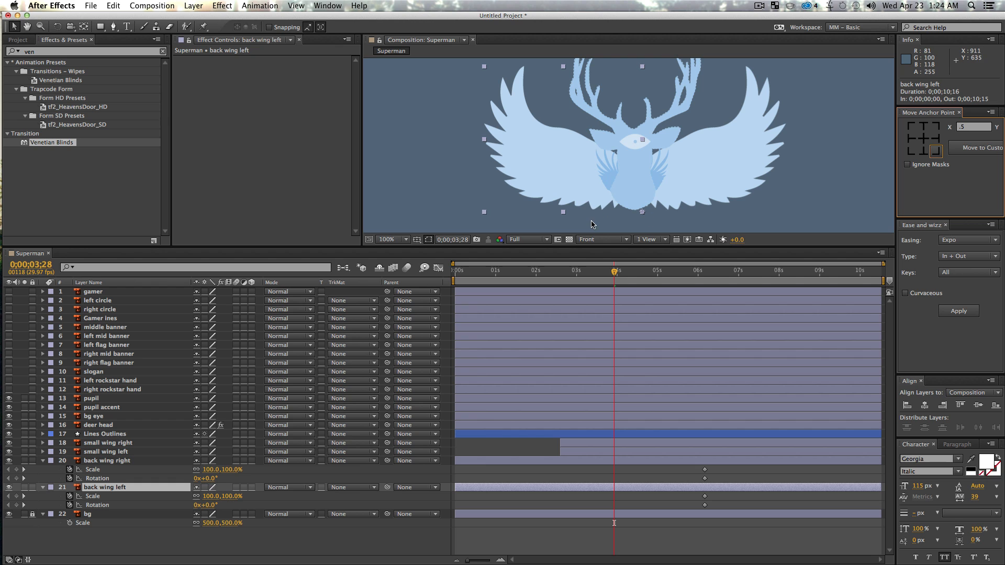
Pose the back wings at 0;00;03;28 with Rotation -61° for right, +61° for left and Scale 19%, and trim both layer starts there
{"action": "left_click_drag", "start_coordinate": [210, 506], "coordinate": [177, 481]}
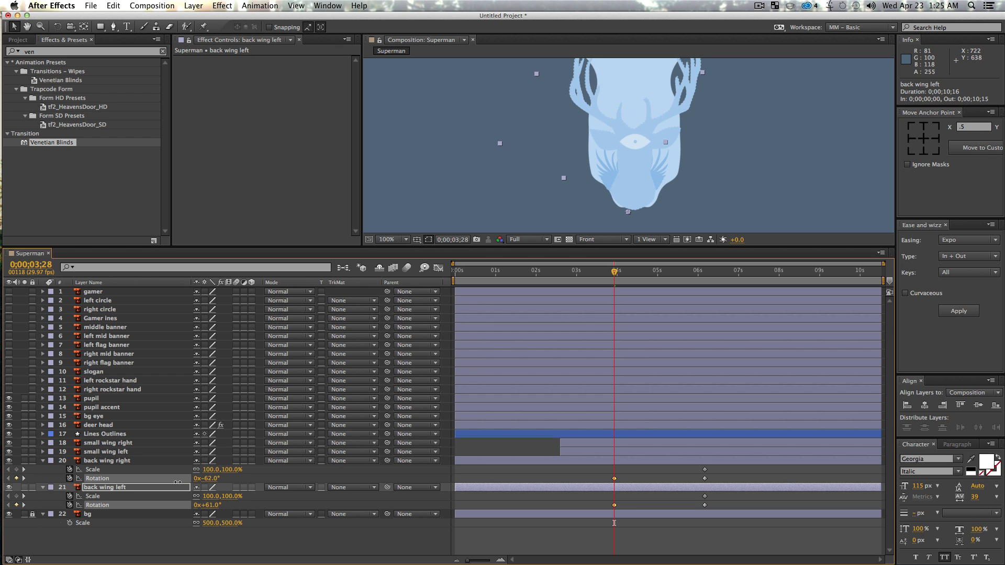
{"action": "left_click", "coordinate": [89, 464], "text": "super"}
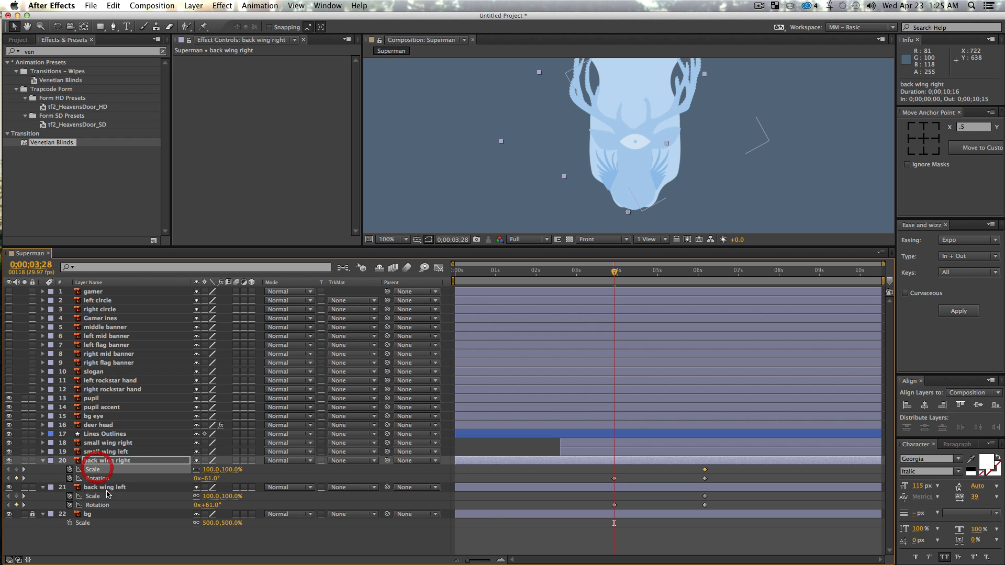
{"action": "left_click_drag", "start_coordinate": [207, 496], "coordinate": [176, 503]}
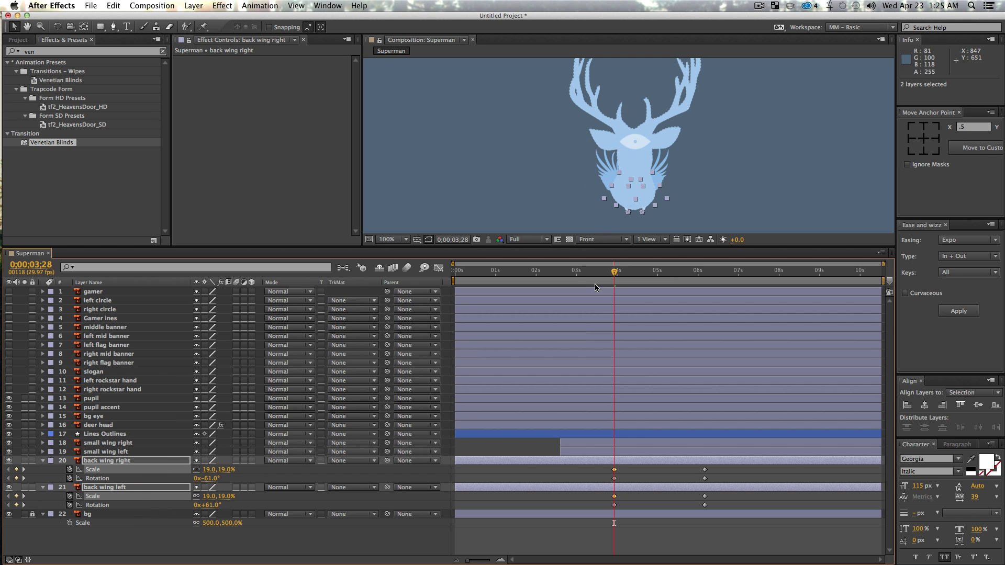
{"action": "key", "text": "alt+bracketleft"}
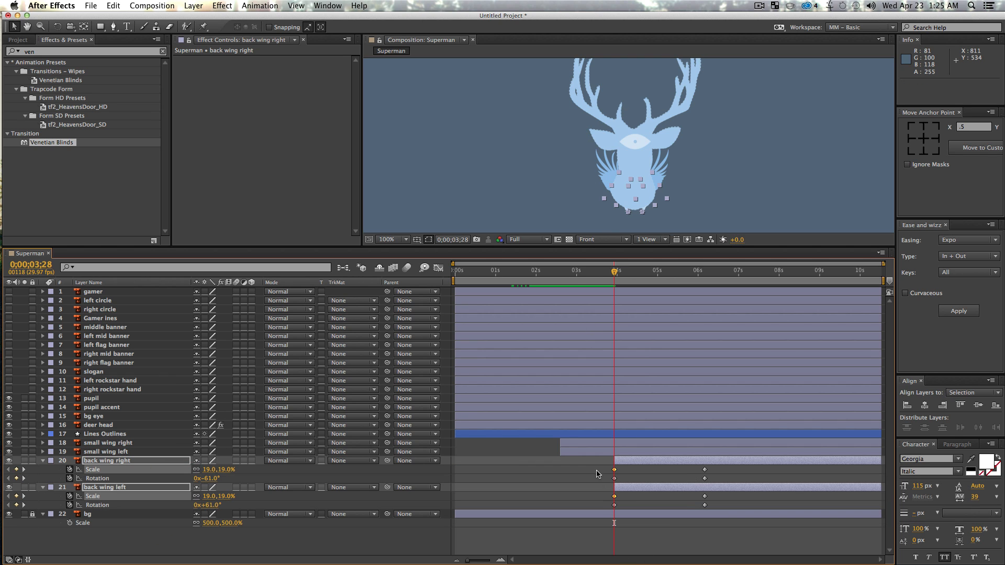
Apply Easy Ease to all back wing keyframes, reshape their curves so the speed peaks near the end, and preview from 0;00;01;15
{"action": "left_click_drag", "start_coordinate": [597, 469], "coordinate": [747, 513]}
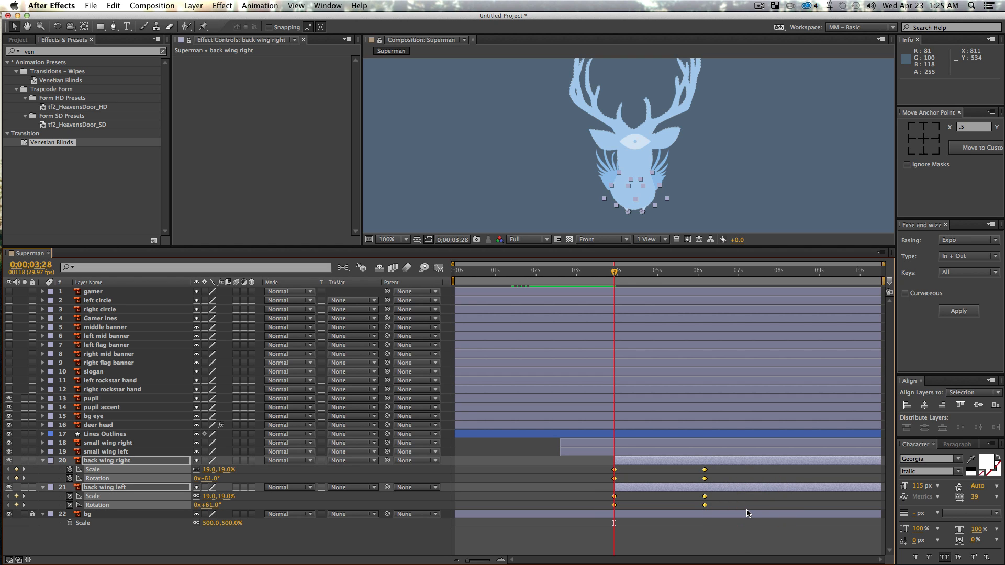
{"action": "key", "text": "F9"}
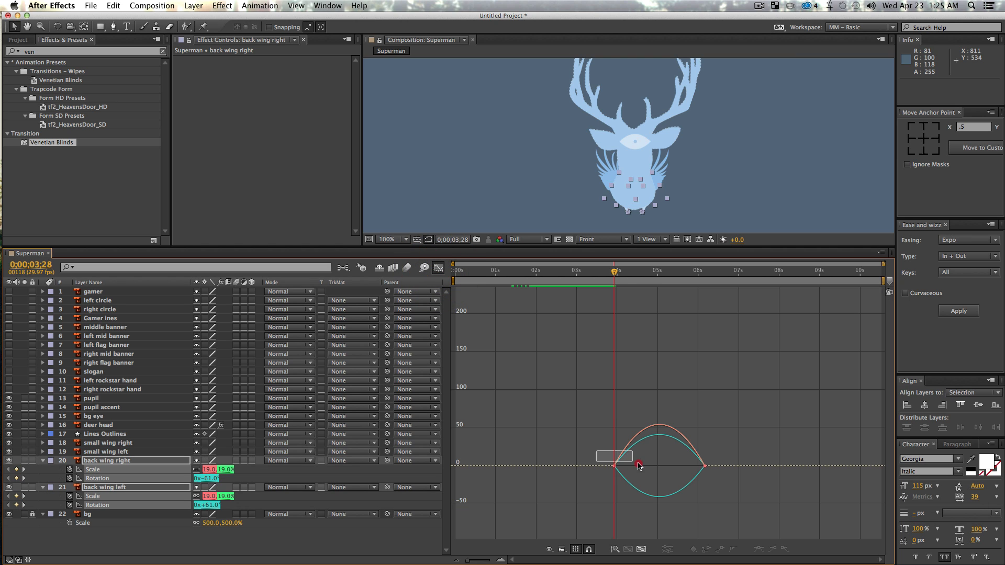
{"action": "left_click_drag", "start_coordinate": [644, 476], "coordinate": [669, 468]}
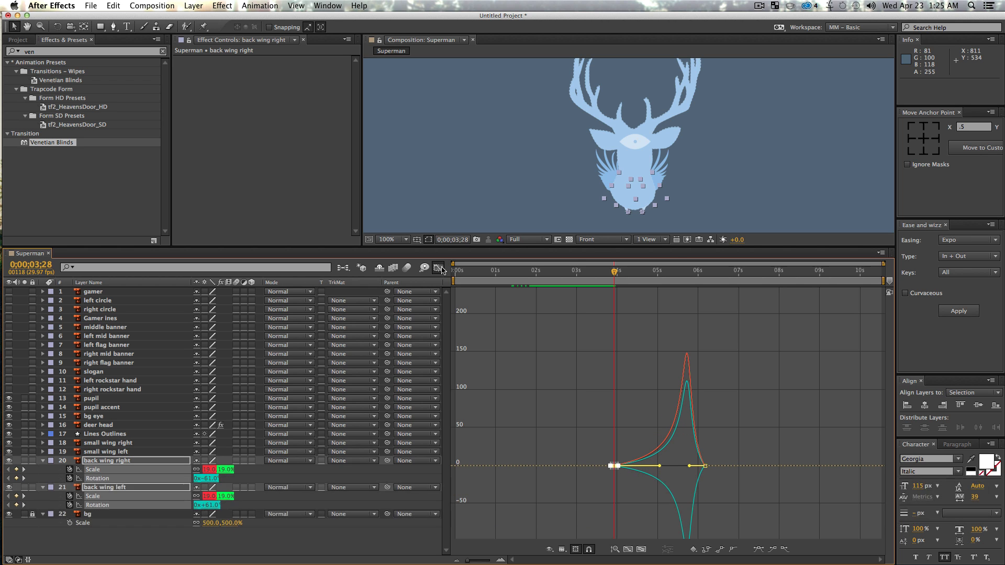
{"action": "key", "text": "shift+F3"}
{"action": "left_click_drag", "start_coordinate": [618, 274], "coordinate": [515, 272]}
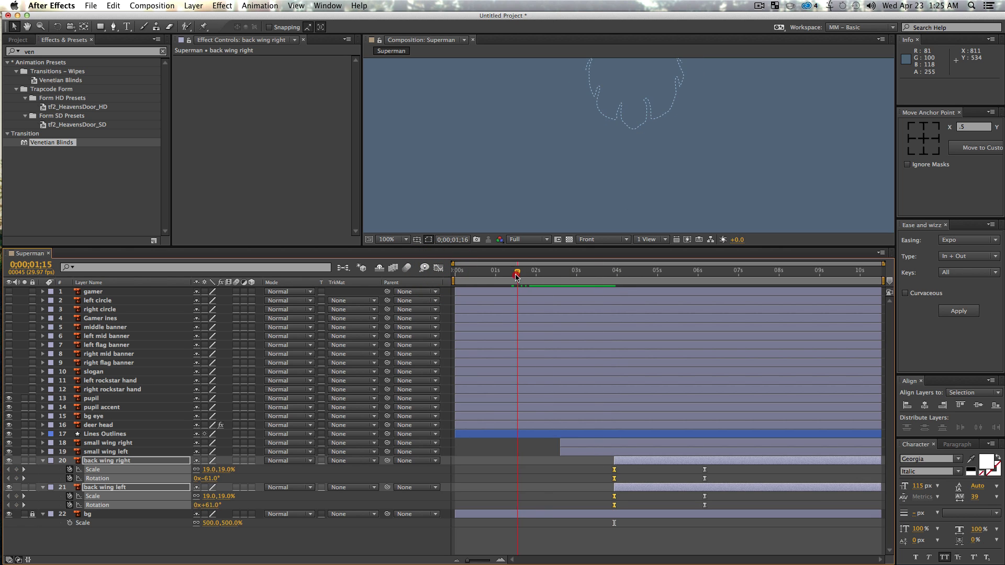
{"action": "key", "text": "space"}
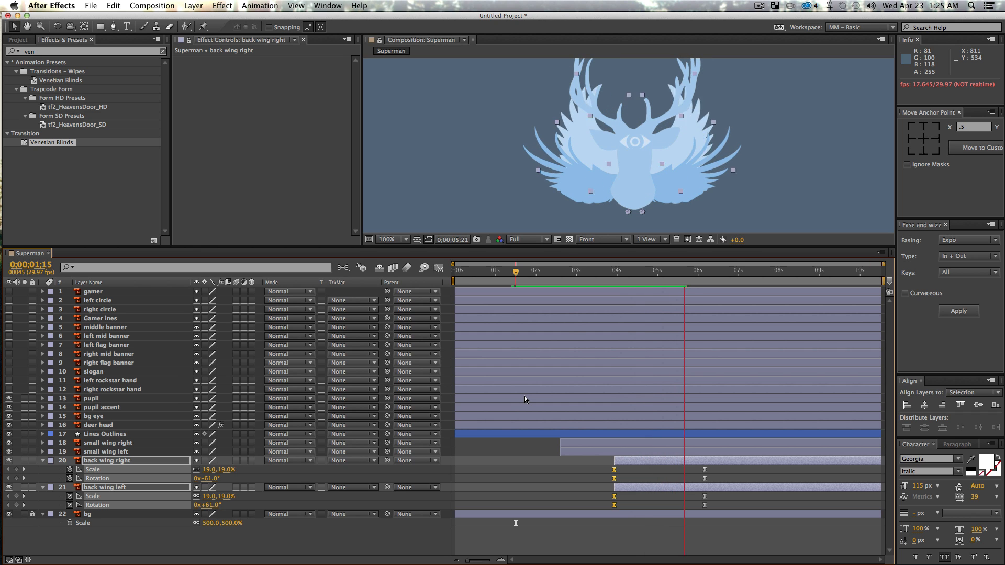
{"action": "key", "text": "space"}
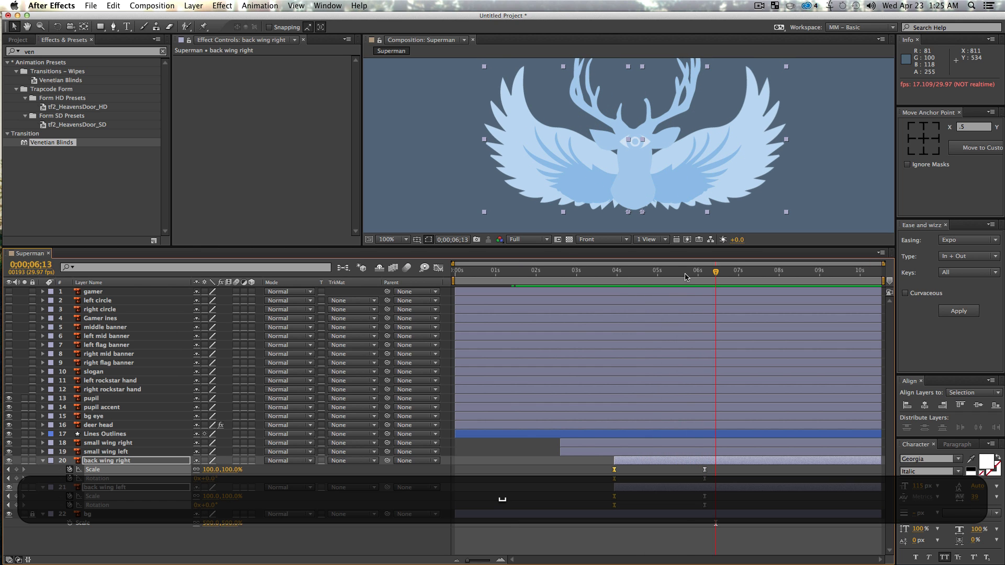
Set the current time to 0;00;05;21 and collapse the expanded keyframe properties of all unlocked layers
{"action": "left_click_drag", "start_coordinate": [686, 277], "coordinate": [686, 309]}
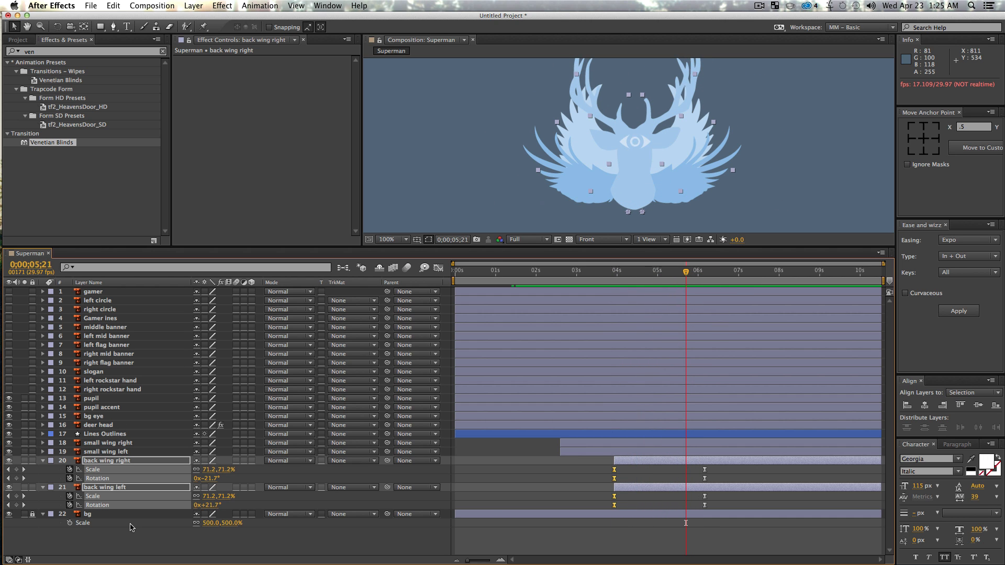
{"action": "key", "text": "super+a"}
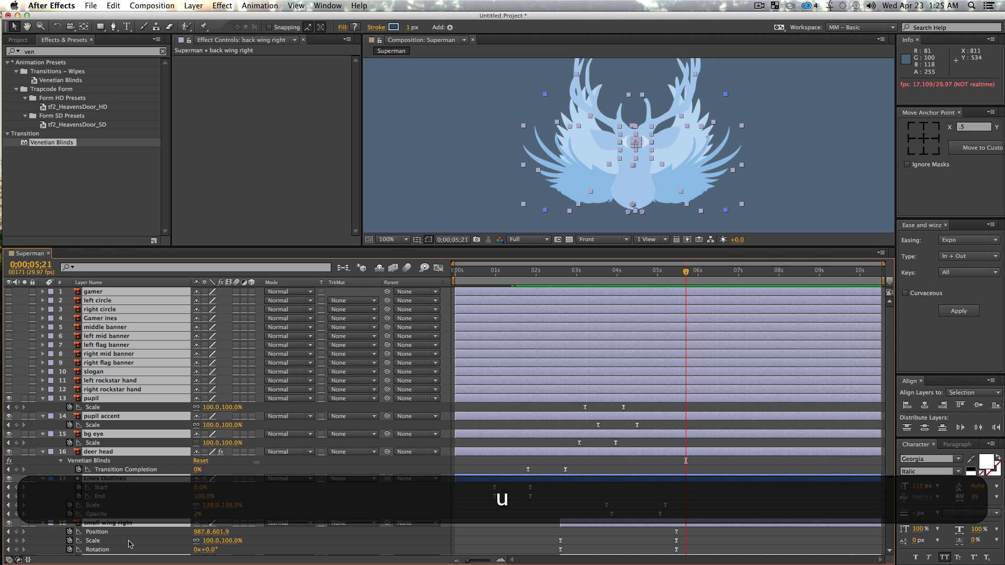
{"action": "key", "text": "u"}
{"action": "left_click", "coordinate": [125, 533]}
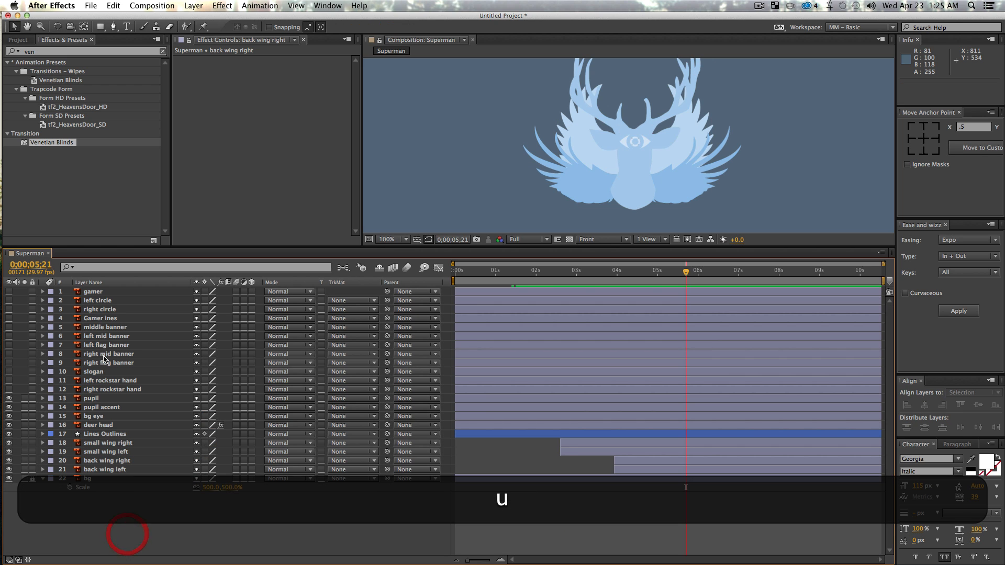
Make the left rockstar hand and right rockstar hand layers visible
{"action": "left_click", "coordinate": [98, 391]}
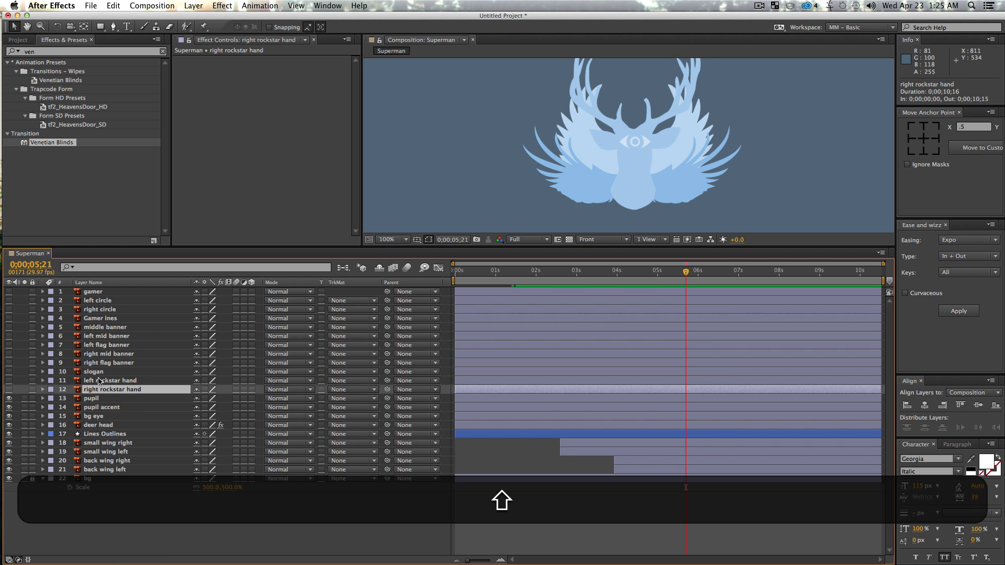
{"action": "left_click", "coordinate": [99, 381], "text": "shift"}
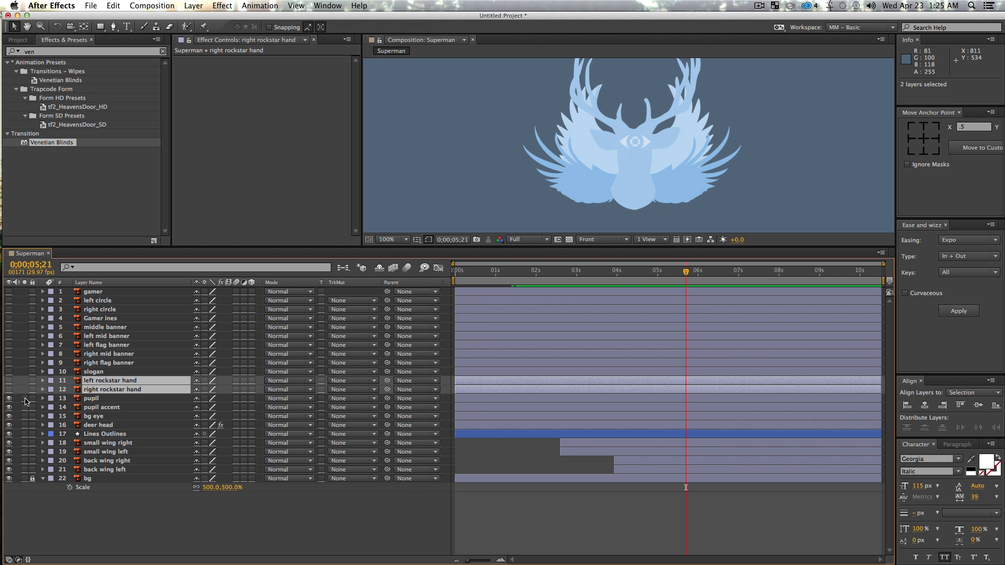
{"action": "left_click", "coordinate": [14, 508]}
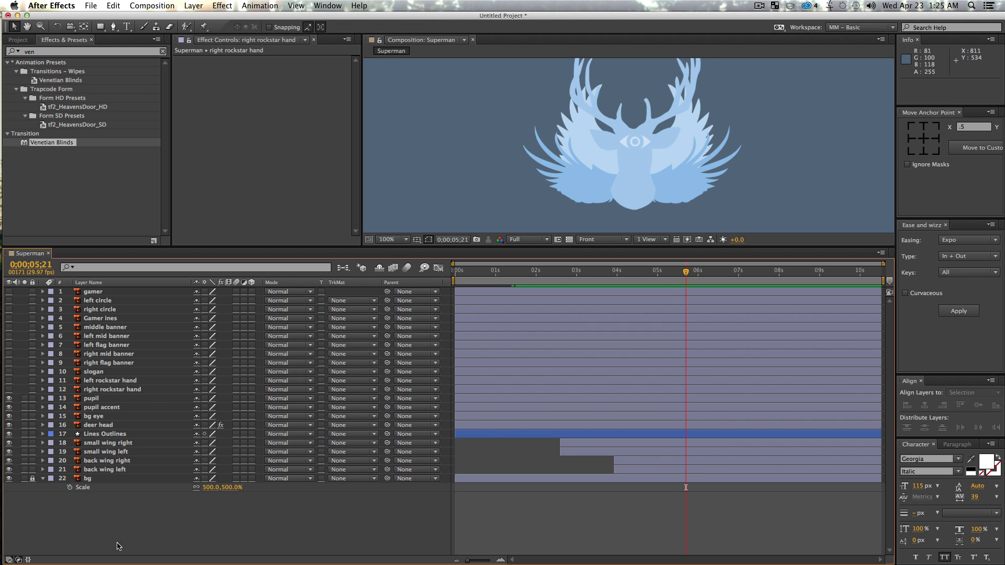
{"action": "left_click", "coordinate": [109, 389]}
{"action": "left_click", "coordinate": [110, 380], "text": "shift"}
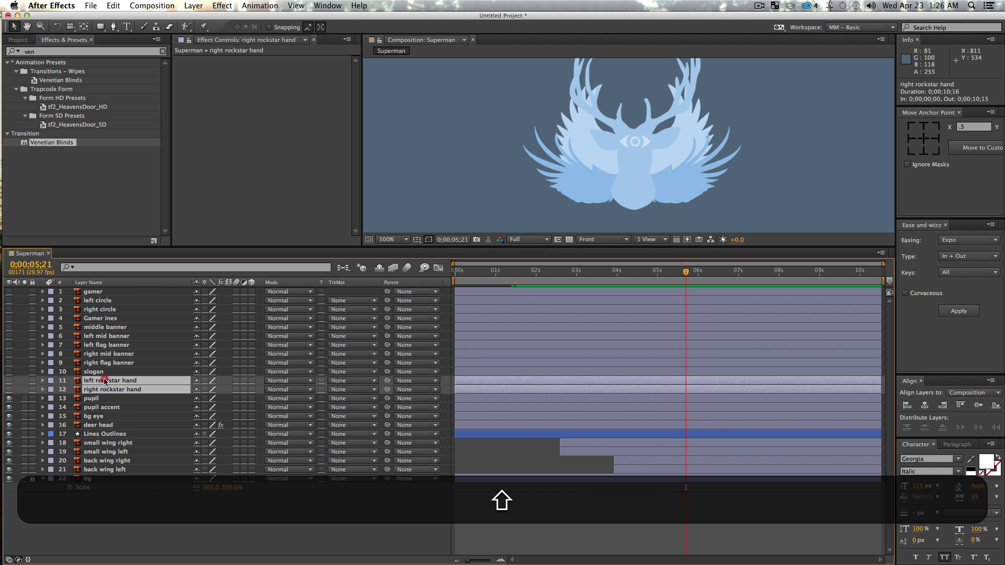
{"action": "left_click", "coordinate": [9, 390]}
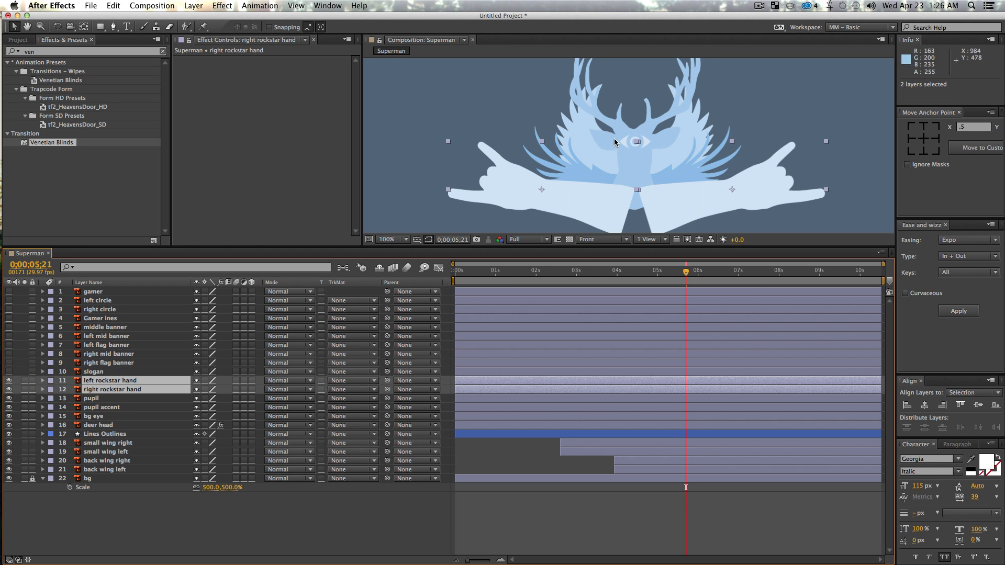
{"action": "left_click", "coordinate": [147, 522]}
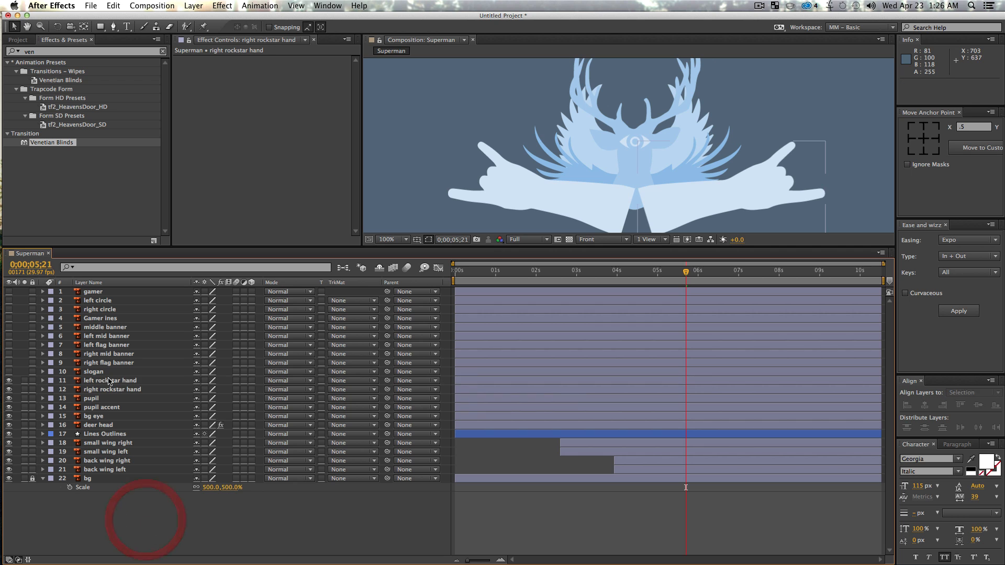
Try a bottom-right anchor point on the left rockstar hand, and undo the upward move of the right rockstar hand
{"action": "left_click", "coordinate": [108, 380]}
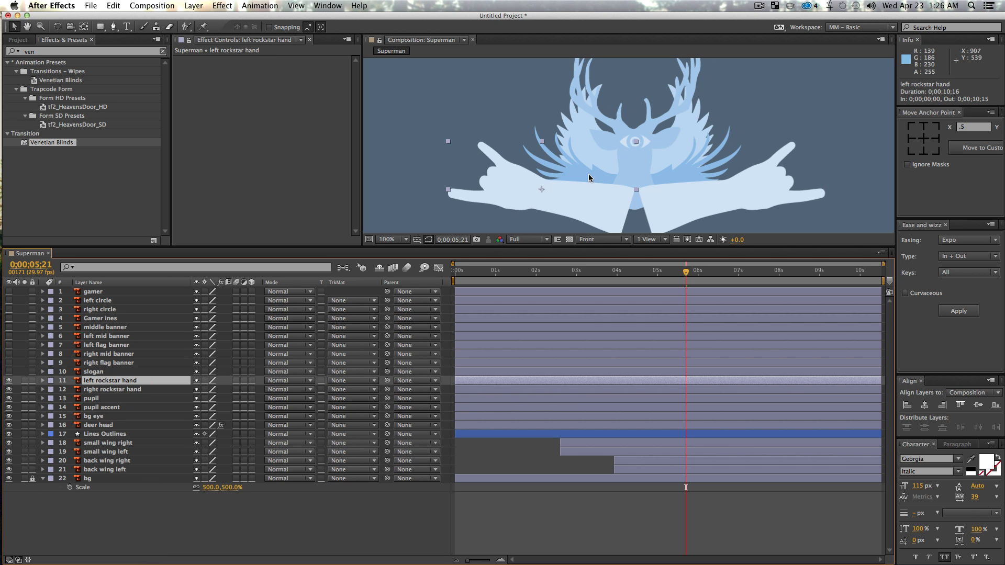
{"action": "left_click", "coordinate": [941, 149]}
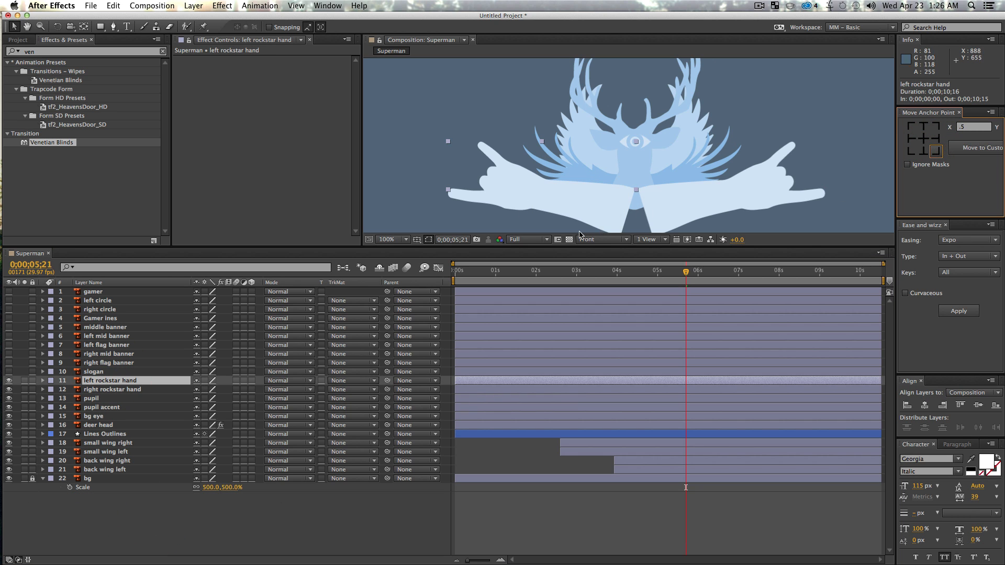
{"action": "left_click_drag", "start_coordinate": [644, 181], "coordinate": [639, 120]}
{"action": "key", "text": "super+z"}
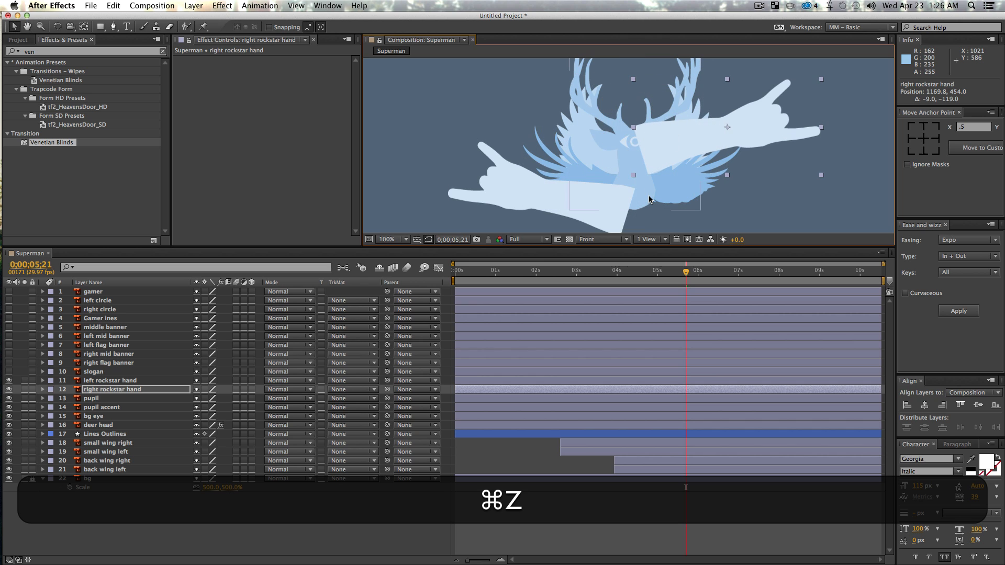
{"action": "key", "text": "super+z"}
Try the left rockstar hand's anchor point at its top-right corner with a test rotation of about 16°, and undo the rotation
{"action": "key", "text": "space"}
{"action": "left_click_drag", "start_coordinate": [573, 152], "coordinate": [529, 63]}
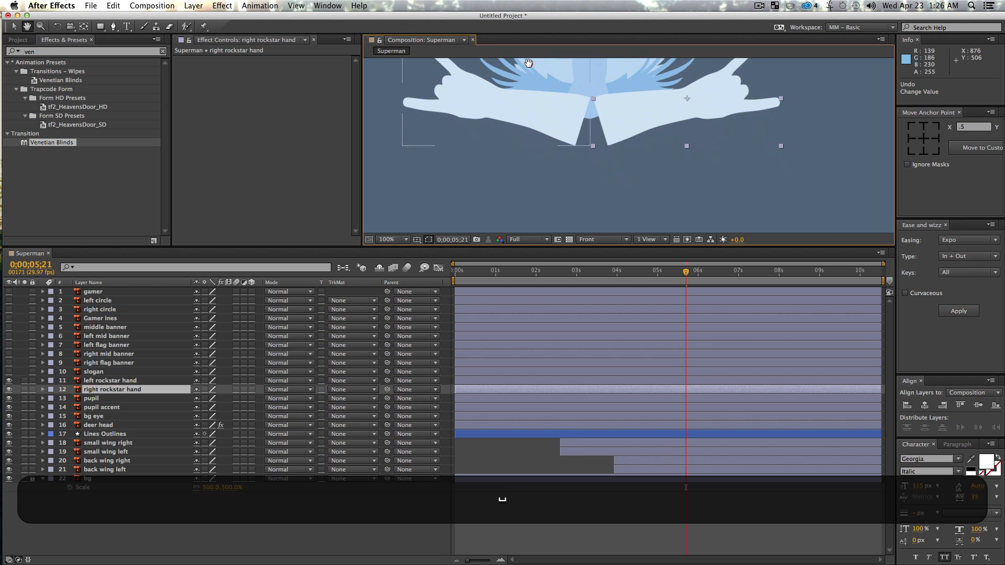
{"action": "key", "text": "space"}
{"action": "left_click_drag", "start_coordinate": [619, 115], "coordinate": [627, 158]}
{"action": "left_click", "coordinate": [627, 158]}
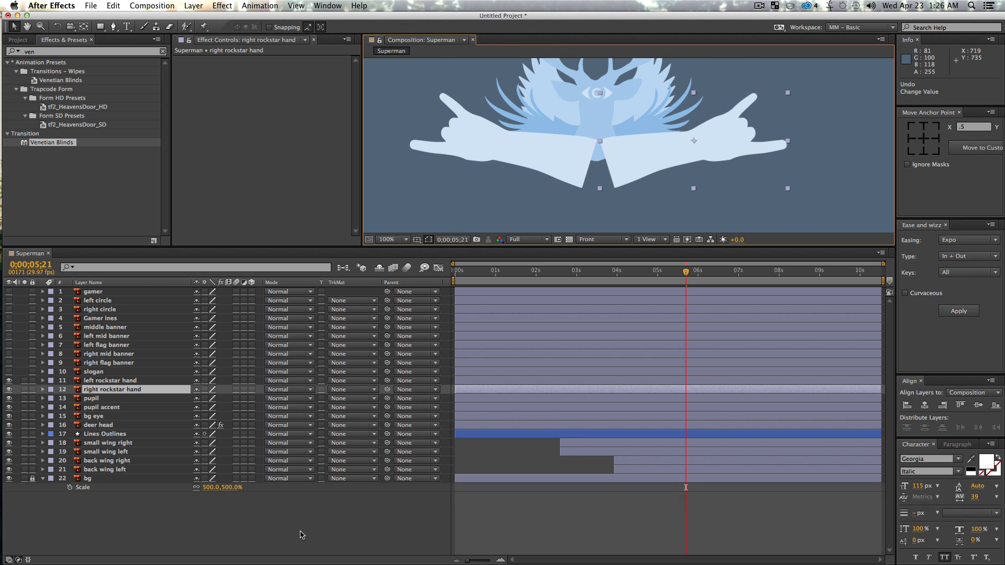
{"action": "left_click", "coordinate": [302, 533]}
{"action": "left_click", "coordinate": [543, 165]}
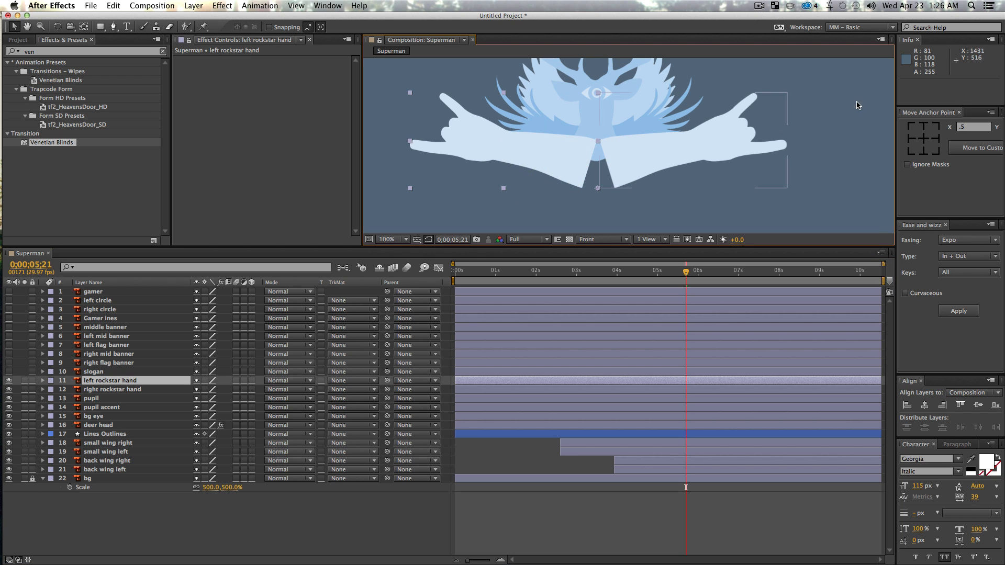
{"action": "left_click", "coordinate": [939, 127]}
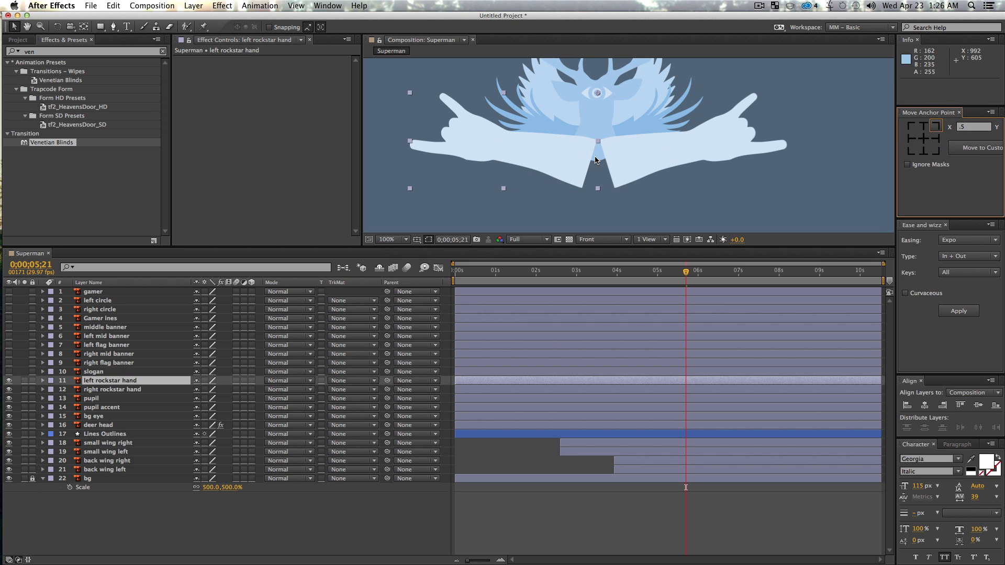
{"action": "key", "text": "w"}
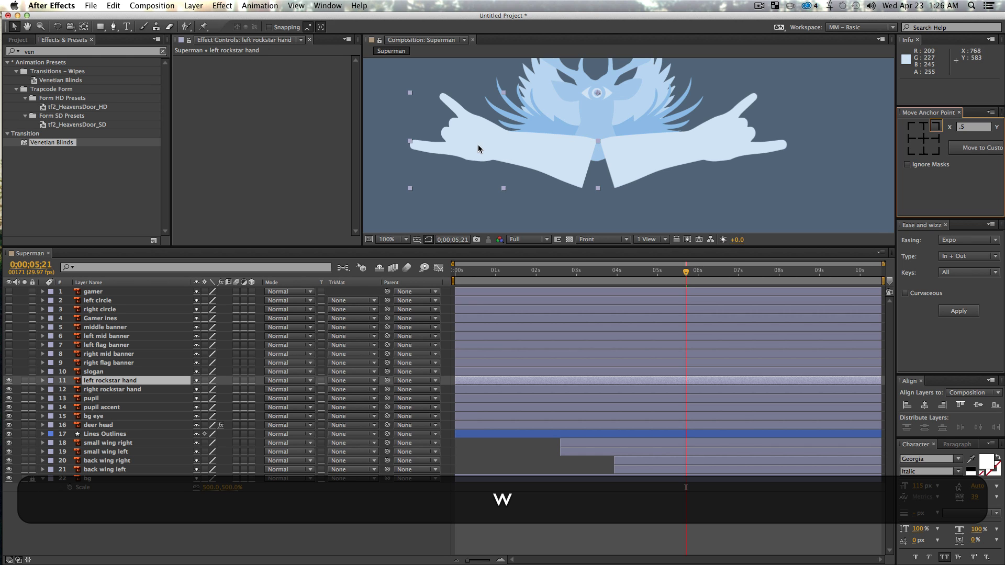
{"action": "left_click_drag", "start_coordinate": [478, 131], "coordinate": [467, 107]}
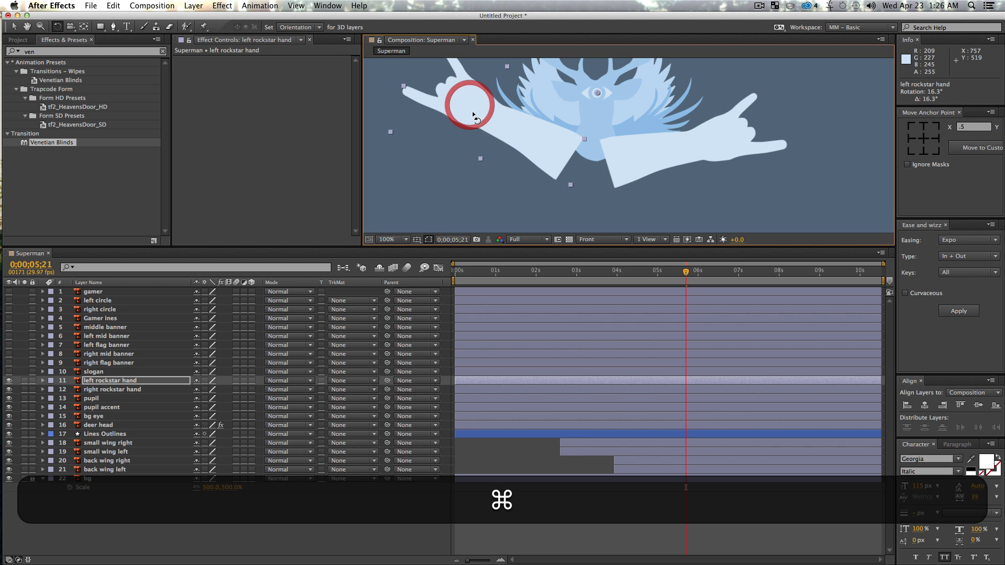
{"action": "key", "text": "super+z"}
Move the left rockstar hand's anchor point to its middle-right edge and the right hand's to its middle-left edge, undoing each test rotation
{"action": "left_click", "coordinate": [936, 138]}
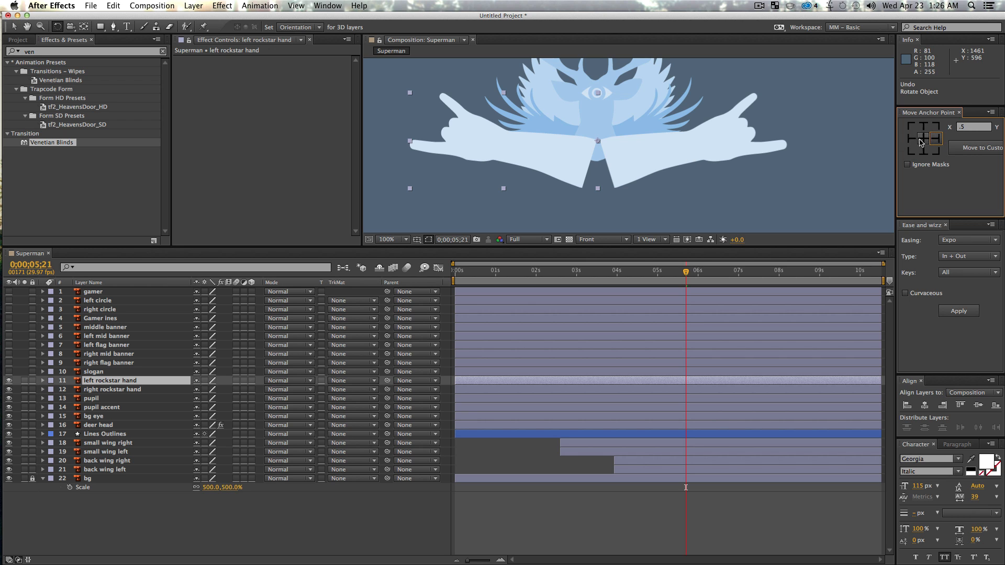
{"action": "left_click_drag", "start_coordinate": [492, 146], "coordinate": [478, 103]}
{"action": "key", "text": "super+z"}
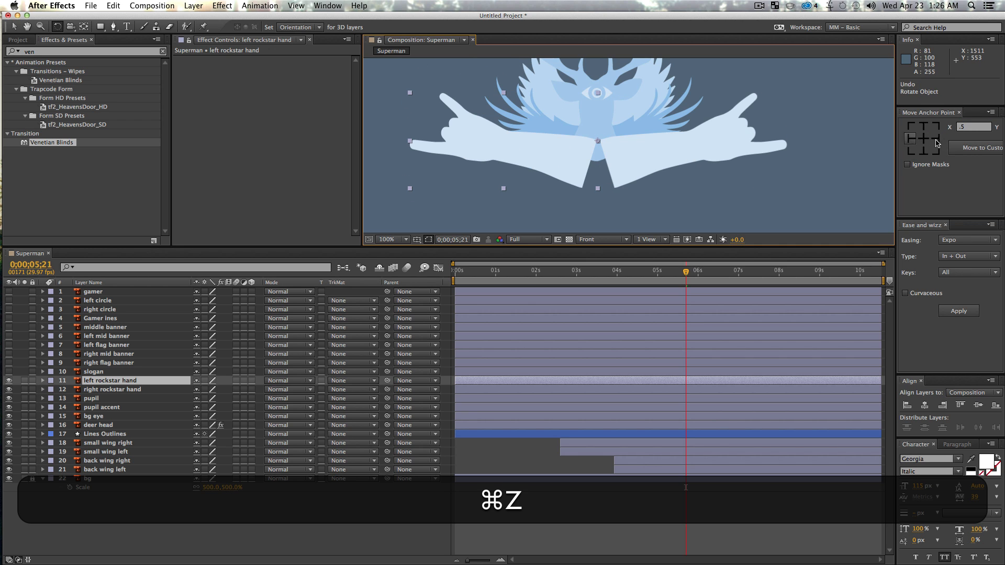
{"action": "left_click", "coordinate": [98, 390]}
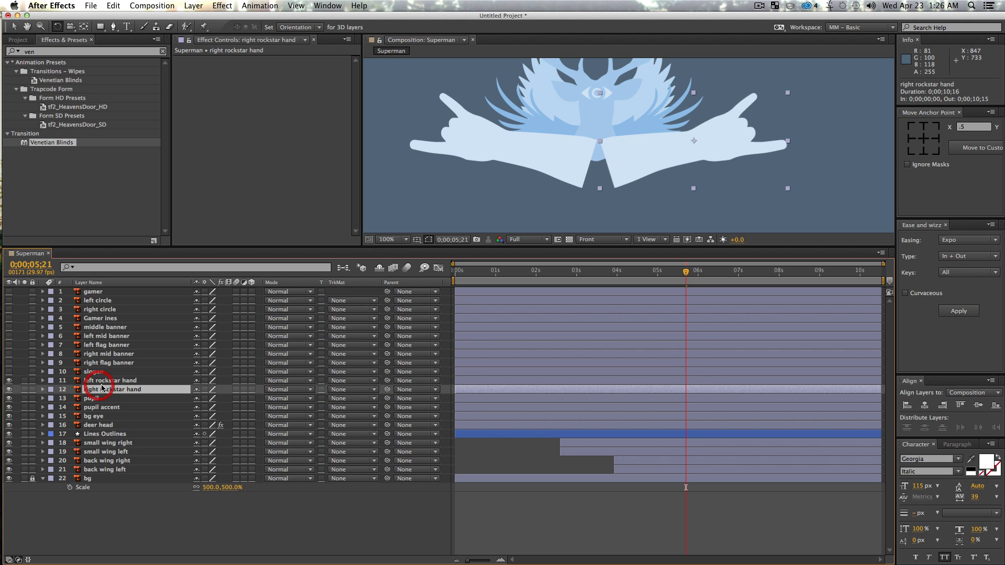
{"action": "left_click", "coordinate": [922, 140]}
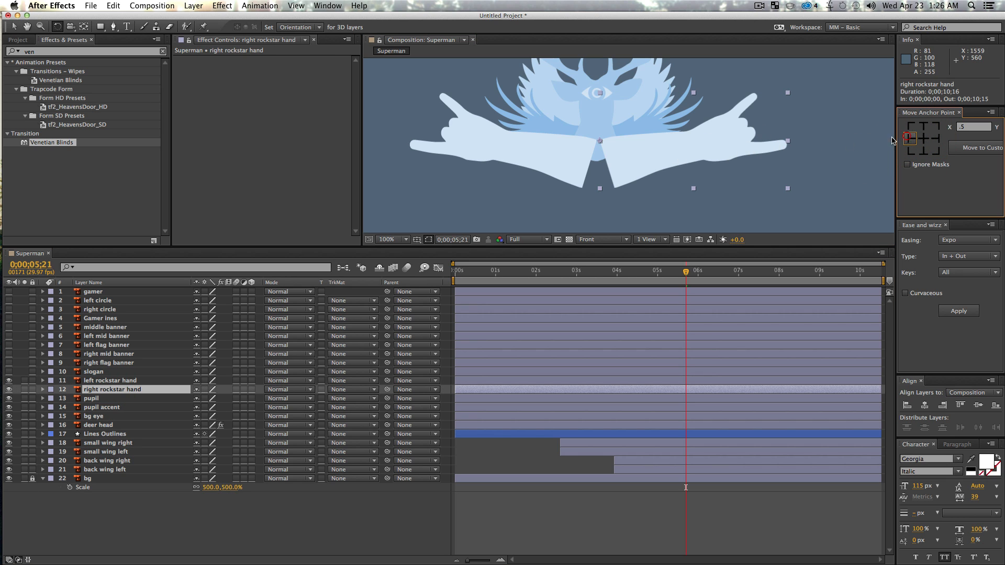
{"action": "key", "text": "w"}
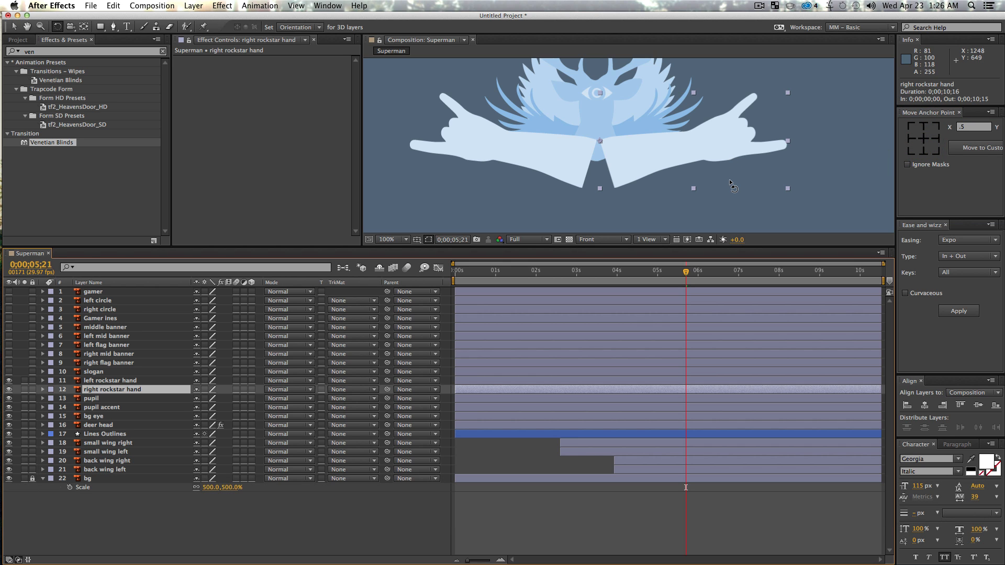
{"action": "left_click_drag", "start_coordinate": [732, 147], "coordinate": [708, 149]}
{"action": "key", "text": "super+z"}
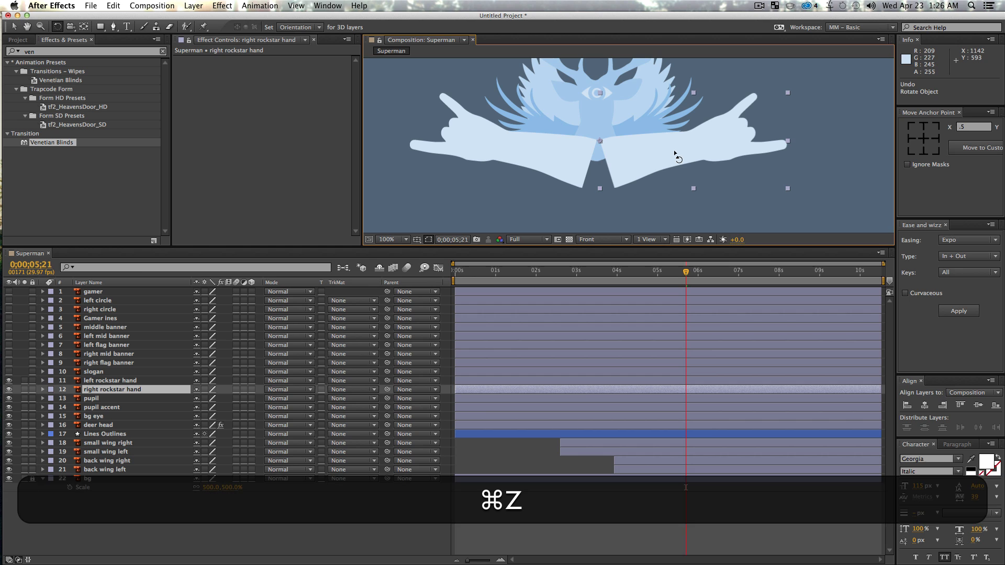
Add Scale and Rotation keyframes to both rockstar hands at 0;00;05;21
{"action": "left_click", "coordinate": [110, 381], "text": "shift"}
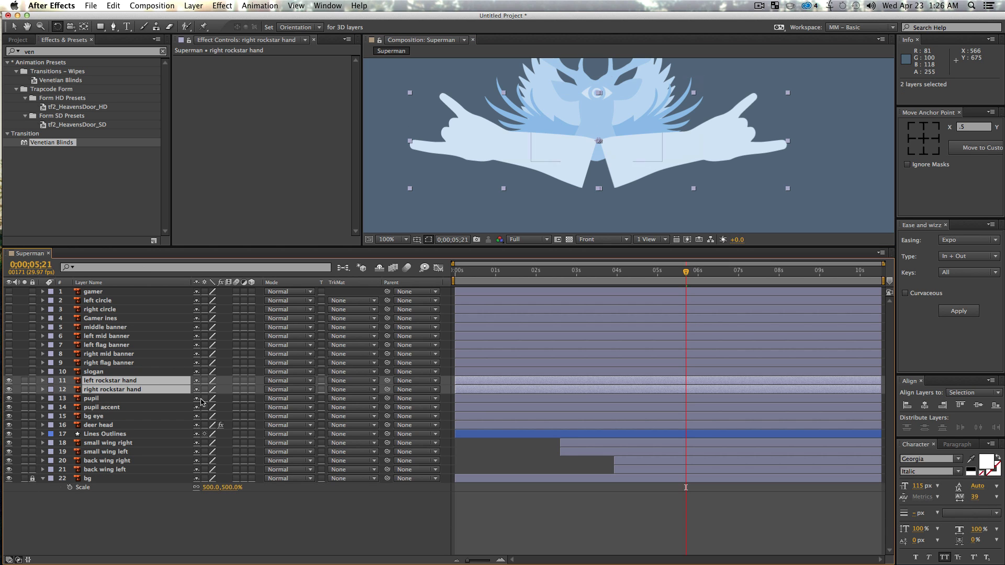
{"action": "key", "text": "shift"}
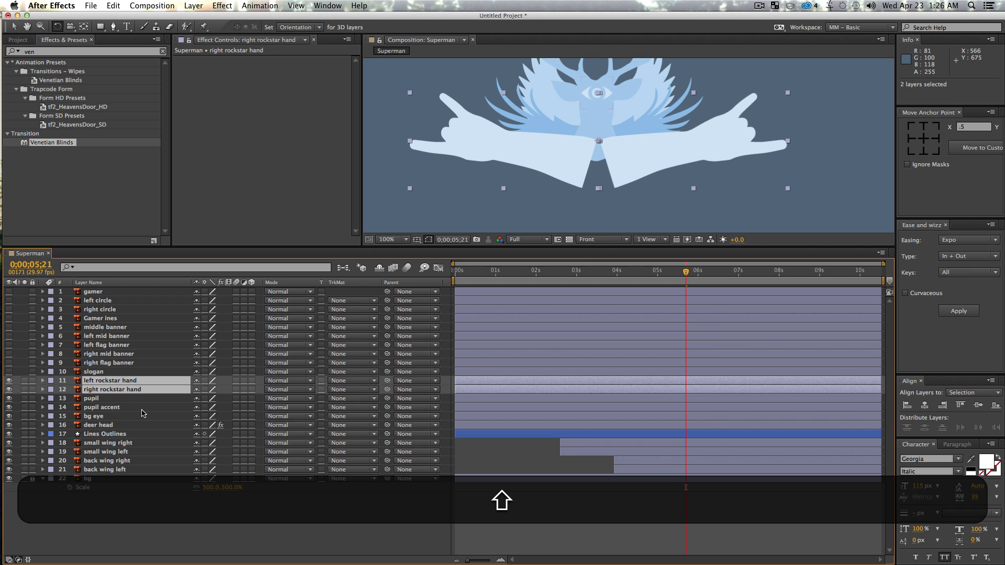
{"action": "key", "text": "shift+s"}
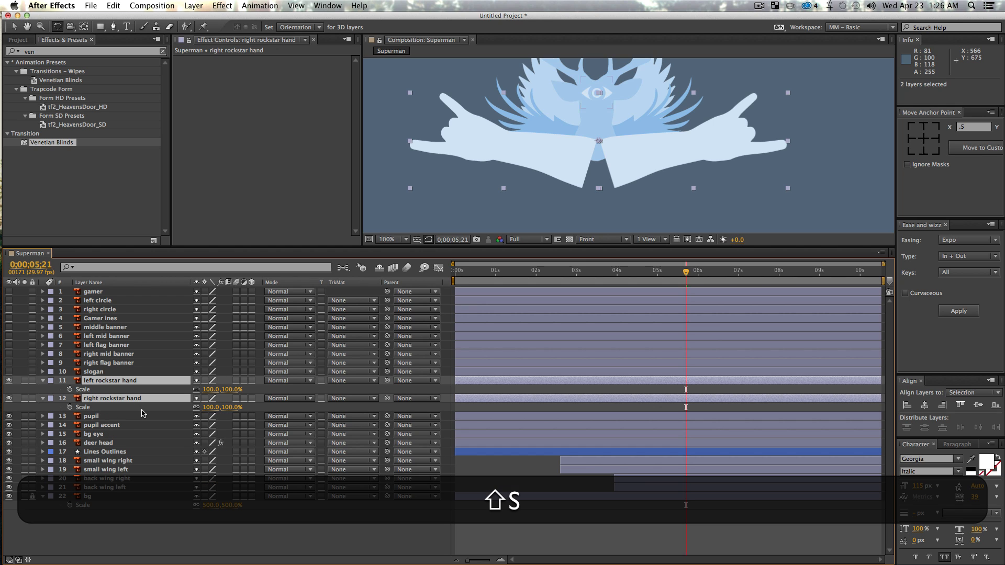
{"action": "key", "text": "shift+r"}
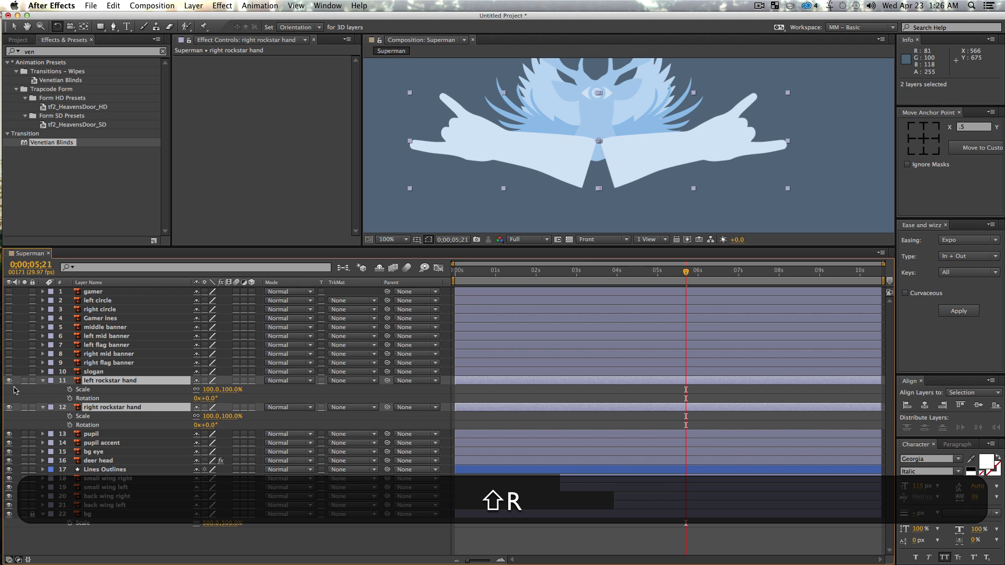
{"action": "left_click", "coordinate": [69, 398]}
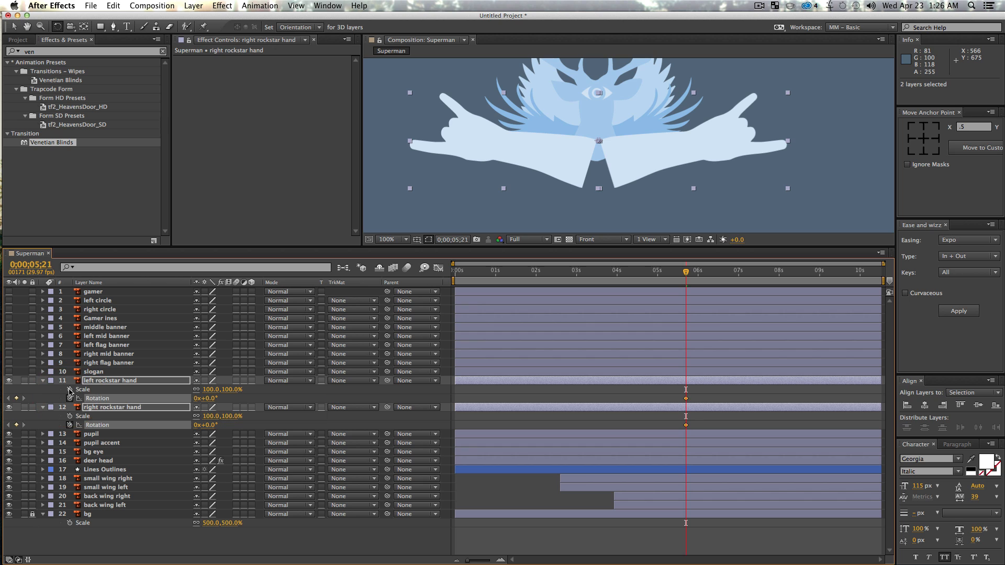
{"action": "left_click", "coordinate": [69, 391]}
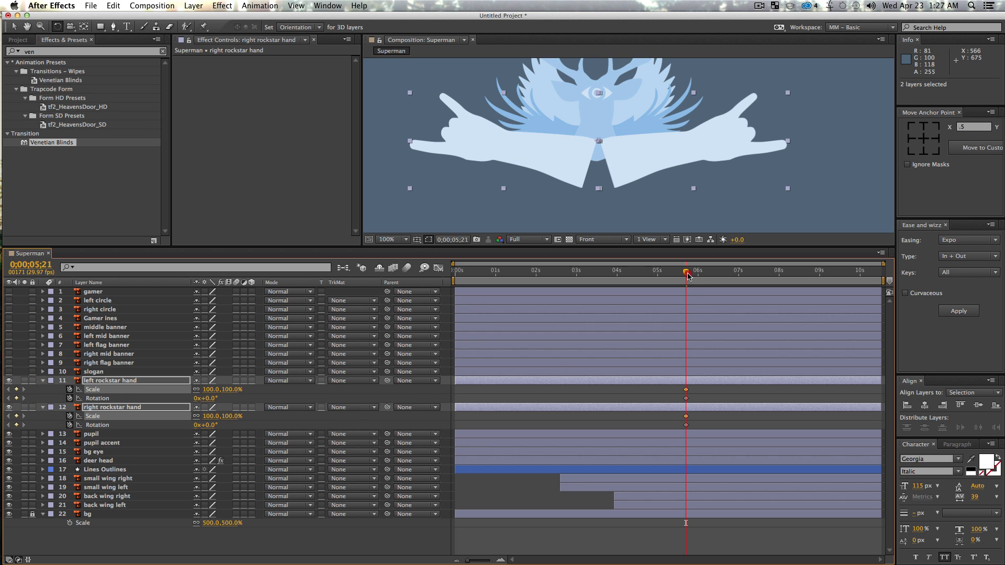
Shift the Scale and Rotation keyframes of both rockstar hands to 0;00;06;06
{"action": "left_click_drag", "start_coordinate": [687, 276], "coordinate": [708, 277]}
{"action": "left_click", "coordinate": [697, 285]}
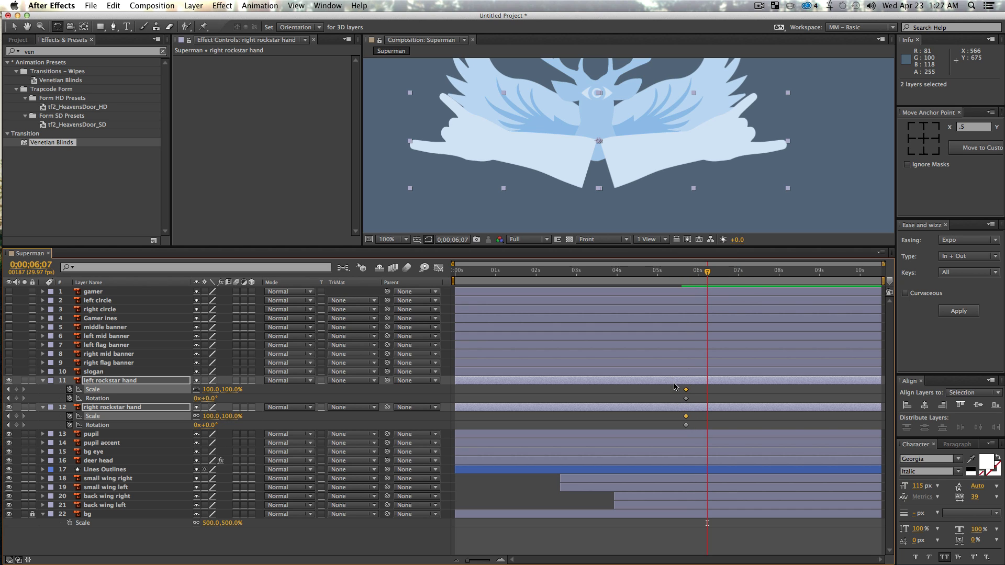
{"action": "left_click_drag", "start_coordinate": [675, 386], "coordinate": [707, 392]}
Set the Scale of both rockstar hands to 34% at 0;00;05;19
{"action": "left_click", "coordinate": [702, 279]}
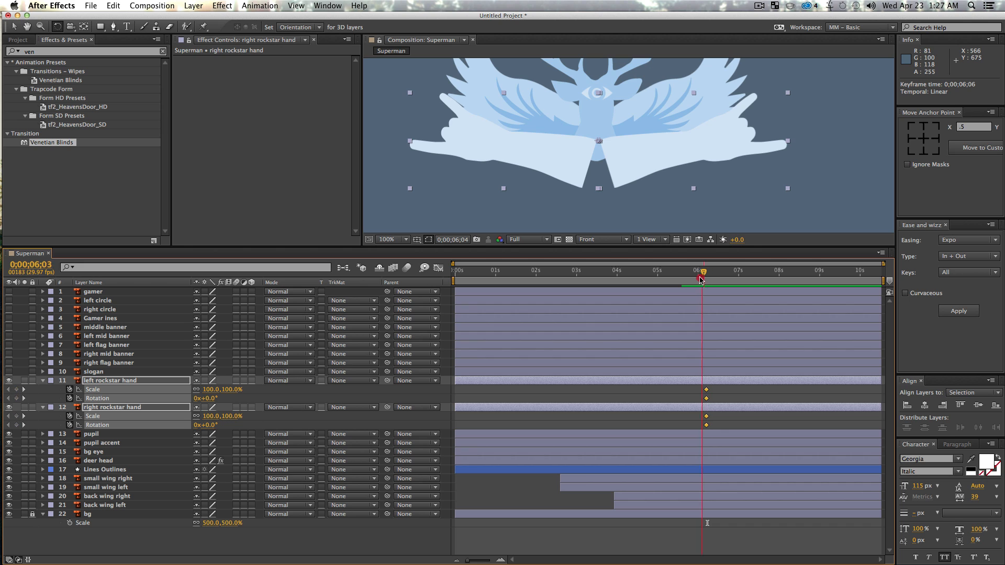
{"action": "mouse_move", "coordinate": [701, 279]}
{"action": "left_mouse_down"}
{"action": "mouse_move", "coordinate": [656, 286]}
{"action": "mouse_move", "coordinate": [682, 287]}
{"action": "left_mouse_up"}
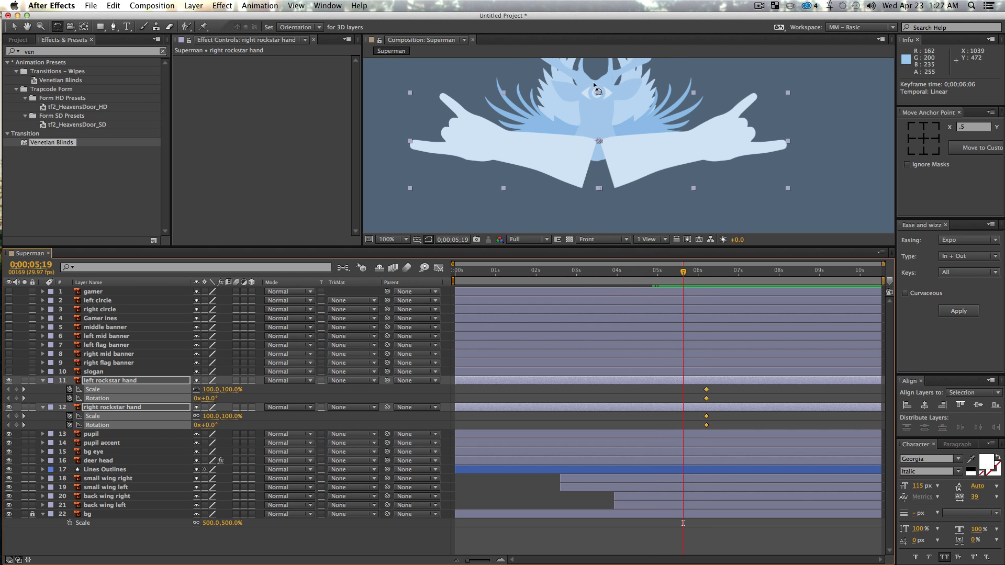
{"action": "left_click", "coordinate": [257, 553]}
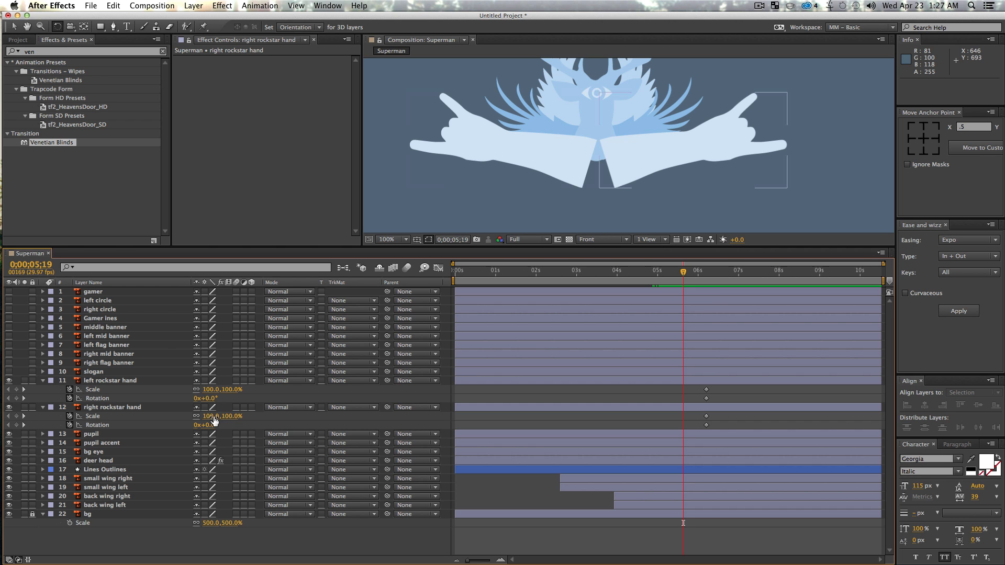
{"action": "left_click", "coordinate": [93, 416]}
{"action": "left_click", "coordinate": [95, 394], "text": "super"}
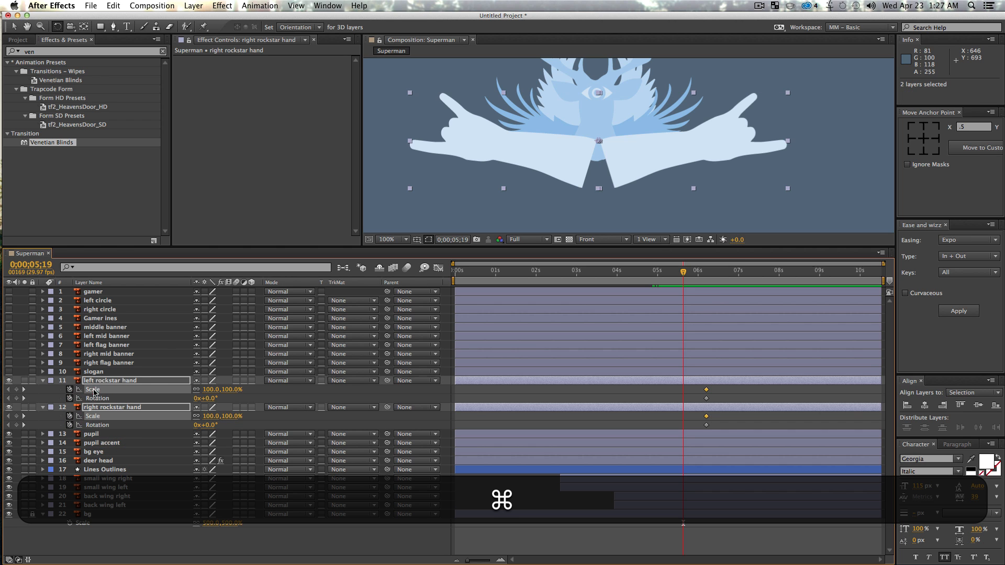
{"action": "left_click_drag", "start_coordinate": [213, 394], "coordinate": [187, 398]}
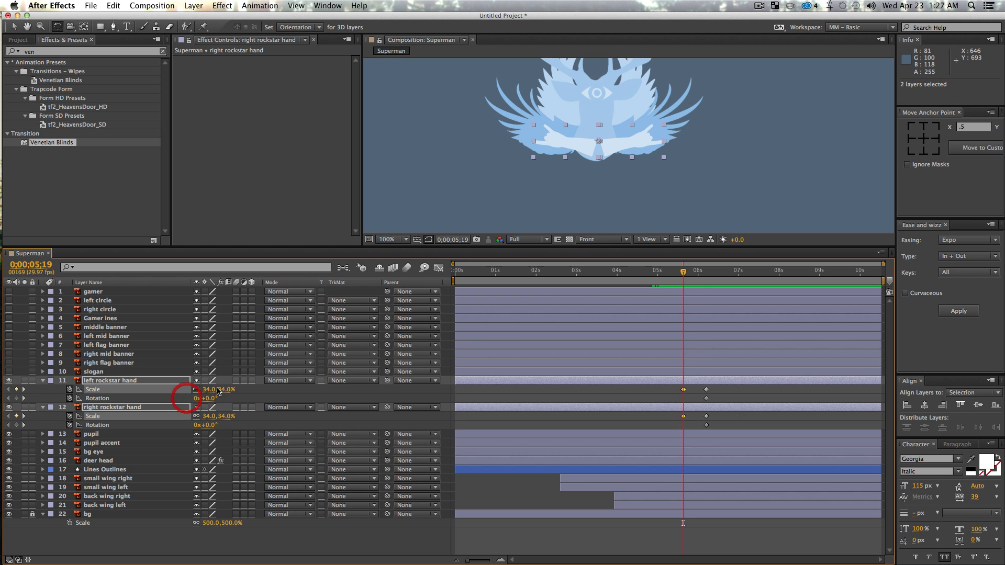
{"action": "left_click", "coordinate": [241, 522]}
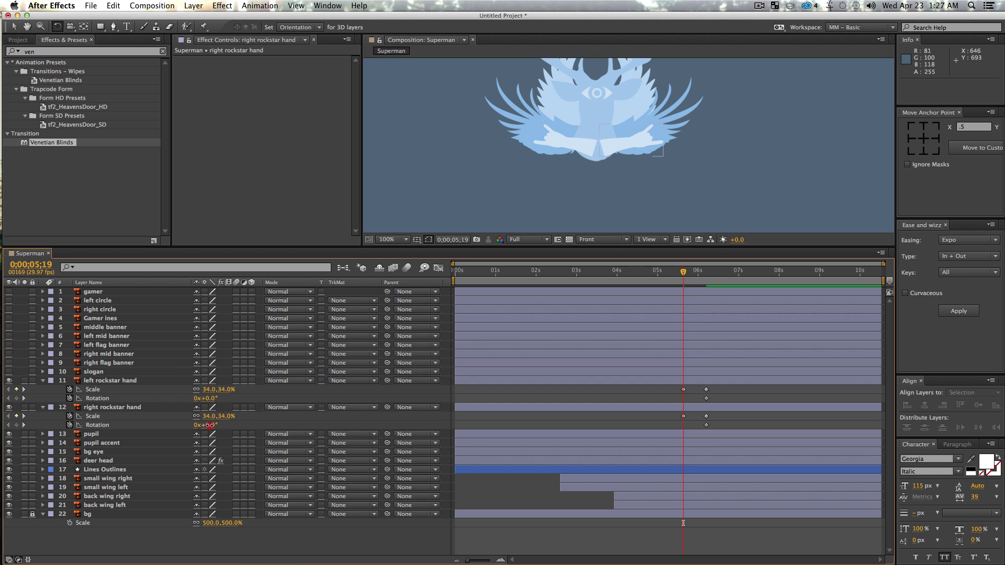
At 0;00;05;19, set the right rockstar hand's Rotation to 39° and the left hand's to -39°, and preview the motion
{"action": "left_click_drag", "start_coordinate": [210, 425], "coordinate": [201, 401]}
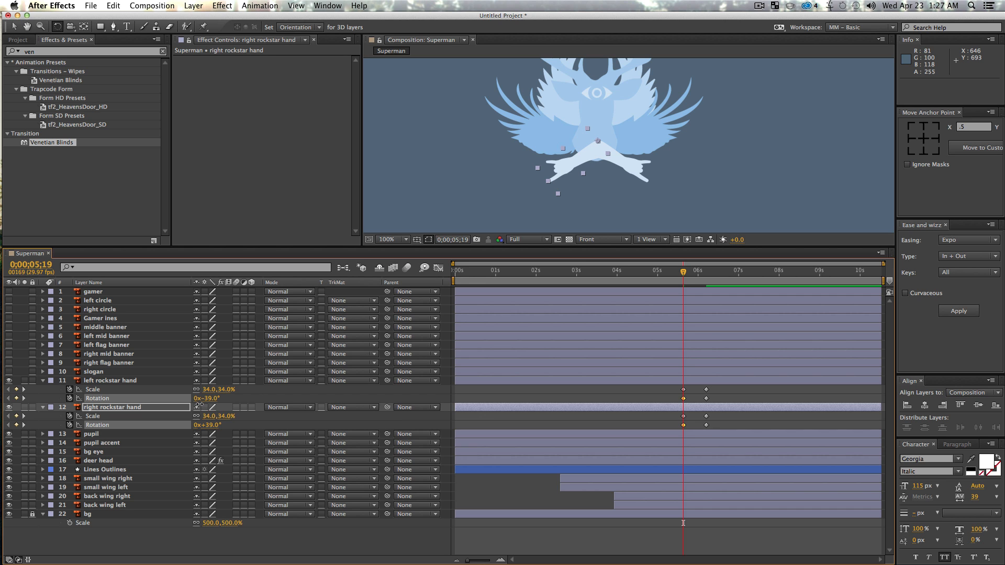
{"action": "left_click_drag", "start_coordinate": [199, 407], "coordinate": [199, 408]}
{"action": "key", "text": "space"}
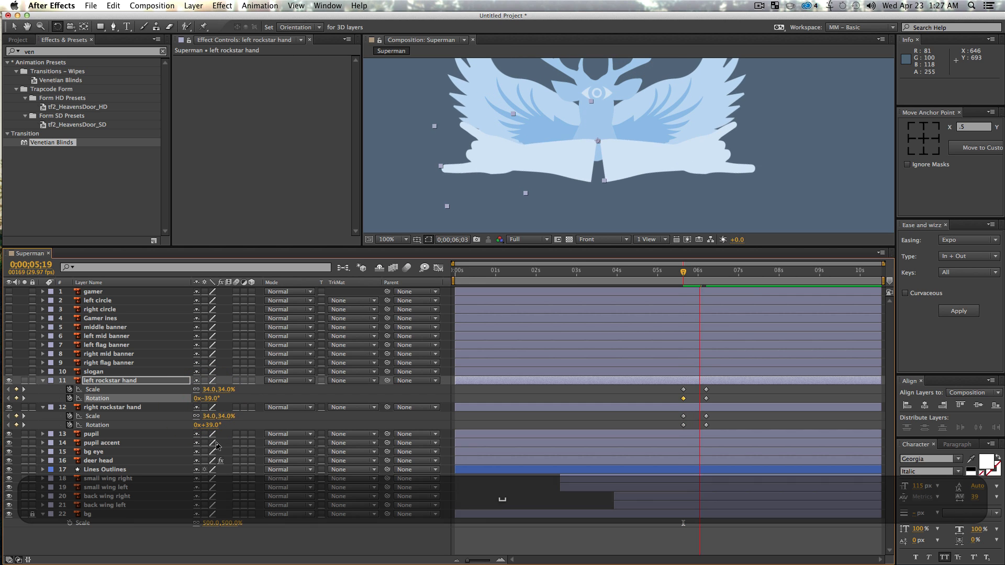
{"action": "key", "text": "space"}
Apply Easy Ease to all Scale and Rotation keyframes of both rockstar hands and select their starting keyframes in the Graph Editor
{"action": "left_click_drag", "start_coordinate": [723, 431], "coordinate": [602, 361]}
{"action": "key", "text": "F9"}
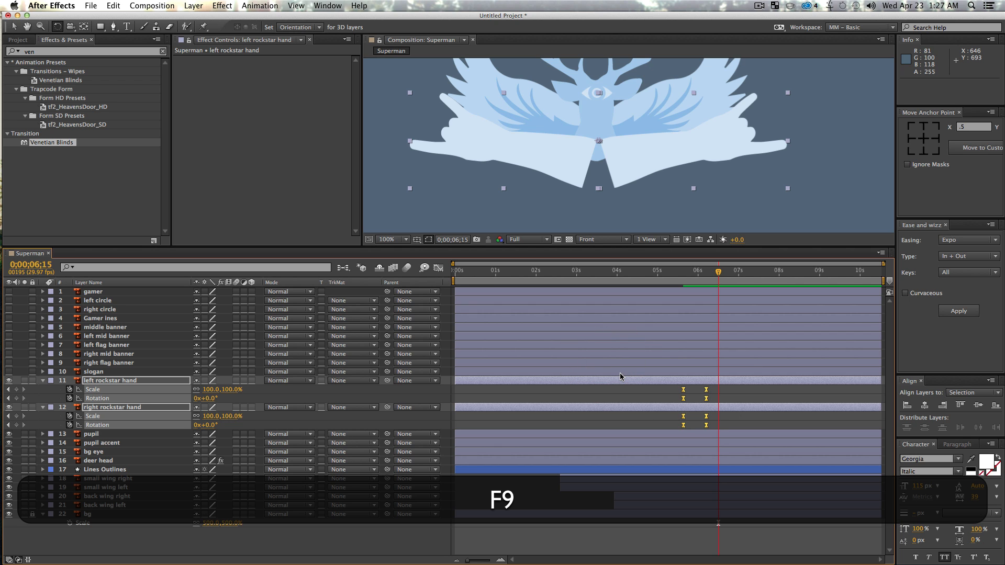
{"action": "left_click", "coordinate": [439, 268]}
{"action": "left_click_drag", "start_coordinate": [656, 446], "coordinate": [687, 479]}
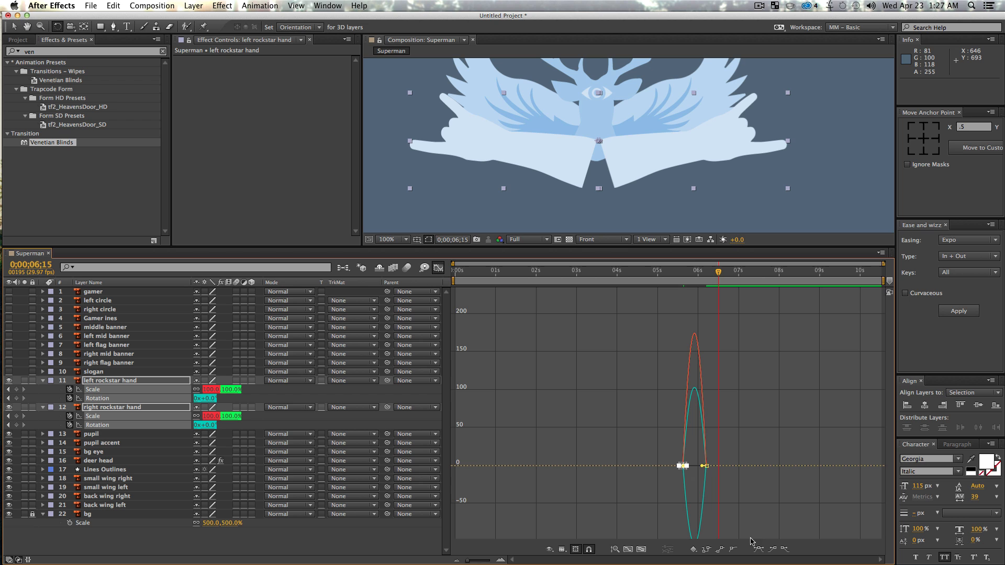
{"action": "key", "text": "z"}
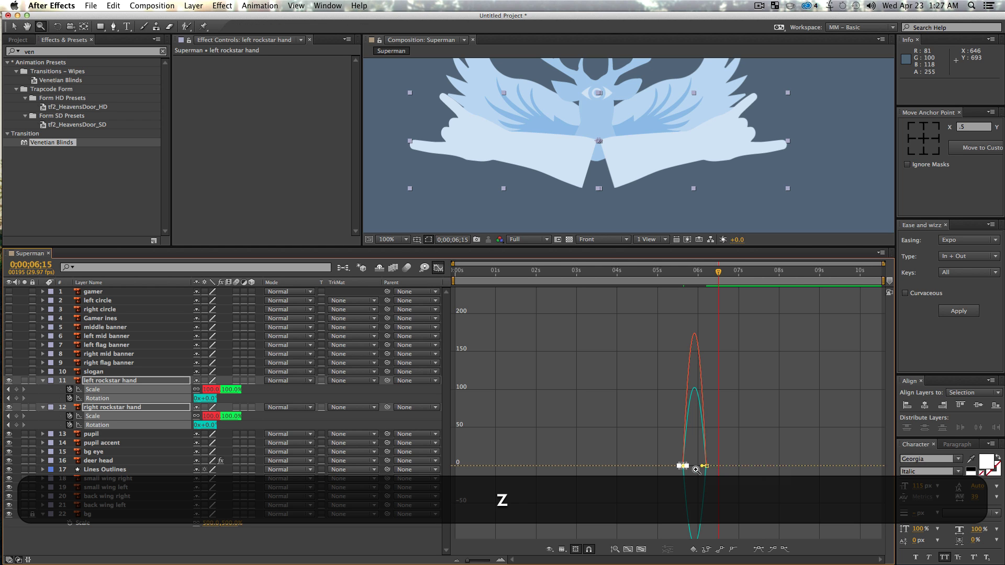
Reshape the speed curves of both rockstar hands' Scale and Rotation keyframes, lengthening the easing out of the first keyframes
{"action": "left_click", "coordinate": [695, 465]}
{"action": "left_click", "coordinate": [684, 460]}
{"action": "key", "text": "w"}
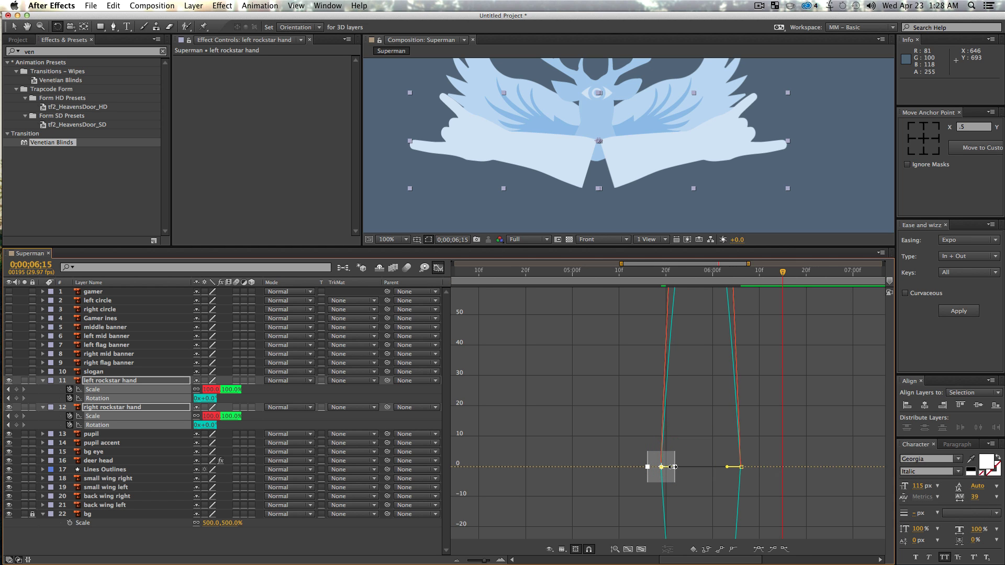
{"action": "left_click_drag", "start_coordinate": [674, 467], "coordinate": [716, 467]}
{"action": "key", "text": "super+z"}
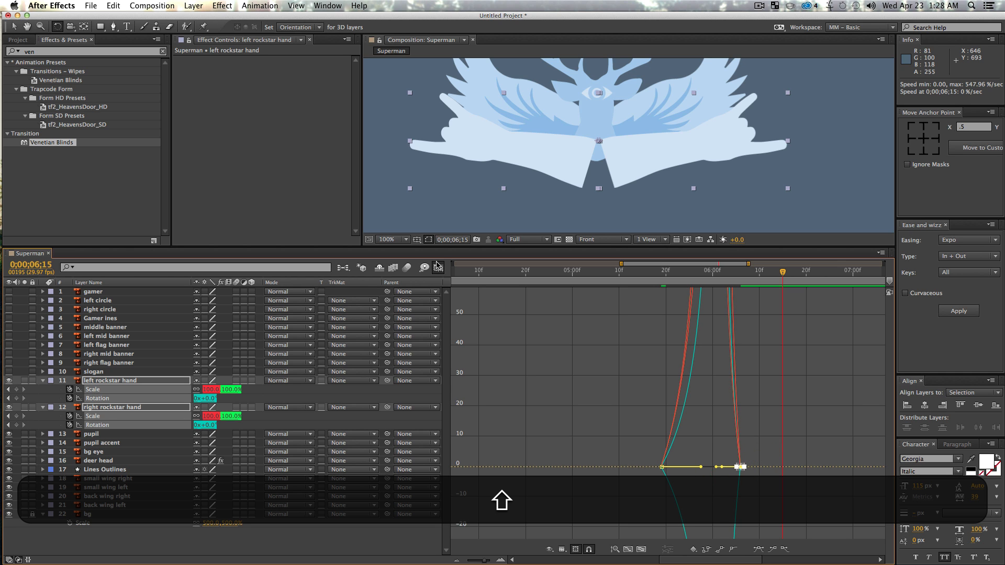
{"action": "left_click", "coordinate": [439, 268]}
Play back the rockstar hands' animation starting at 0;00;05;13
{"action": "left_click", "coordinate": [635, 270]}
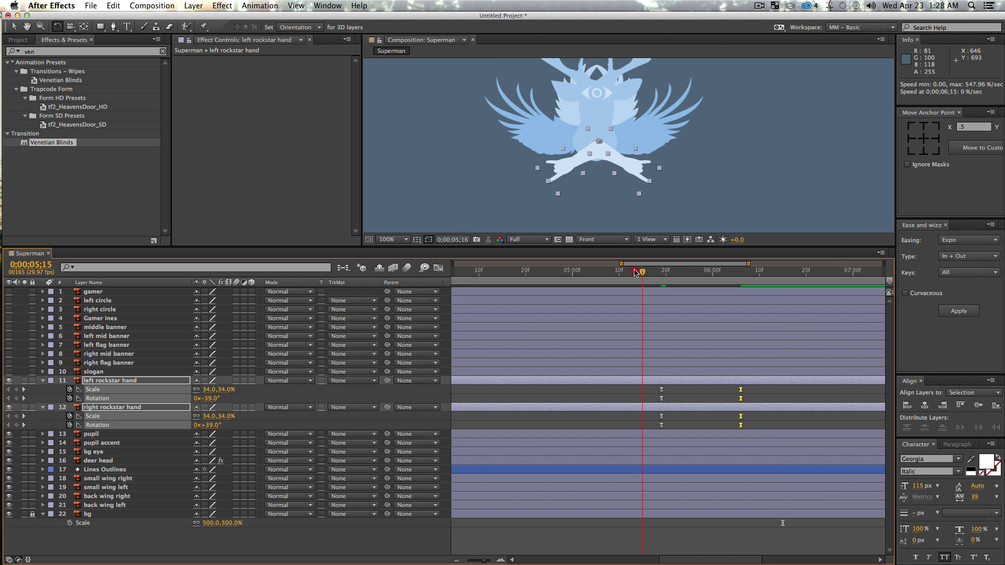
{"action": "key", "text": "space"}
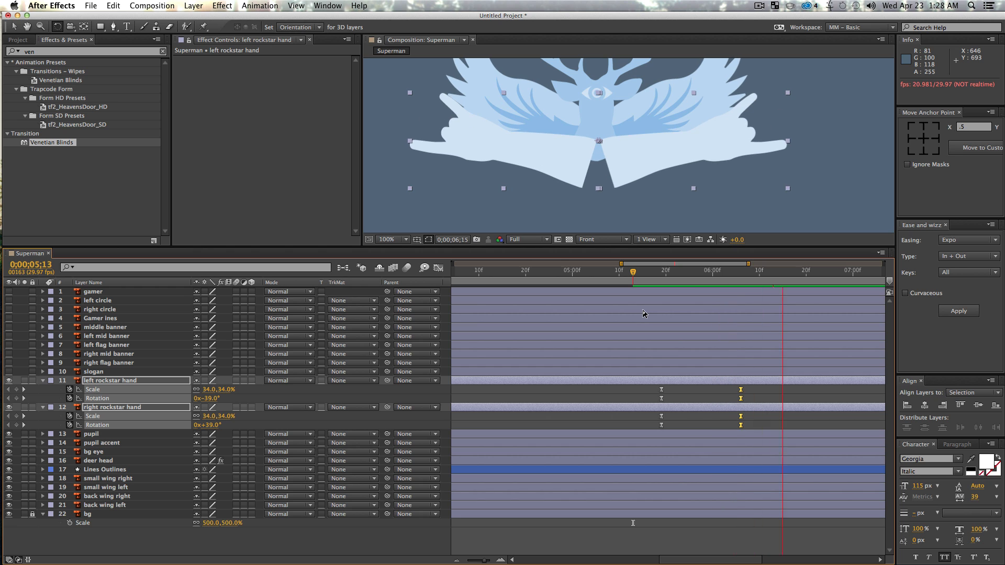
{"action": "key", "text": "space"}
Trim the in points of the left and right rockstar hand layers to 0;00;05;19, at their first keyframes
{"action": "left_click_drag", "start_coordinate": [687, 277], "coordinate": [662, 367]}
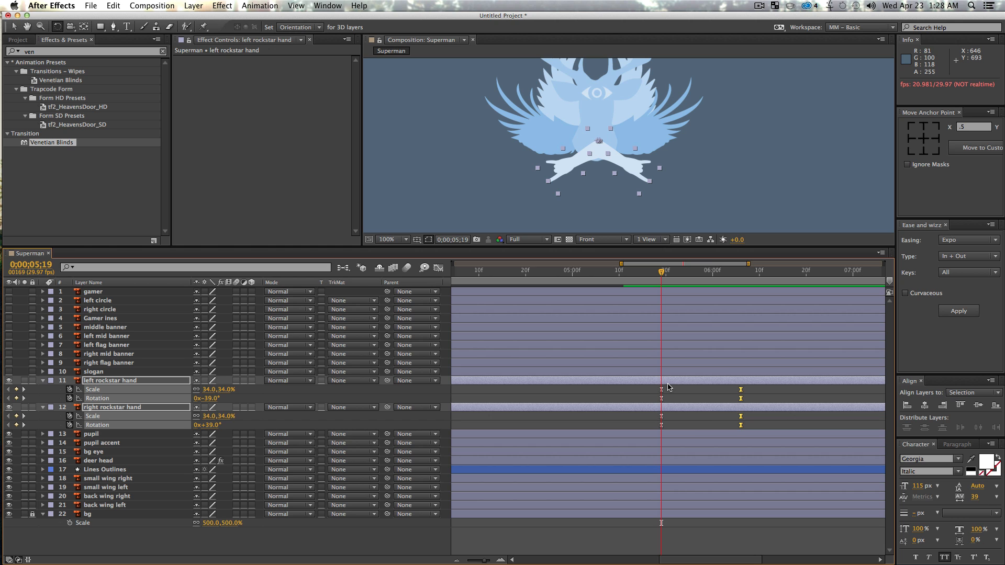
{"action": "key", "text": "alt+bracketleft"}
{"action": "left_click", "coordinate": [582, 403]}
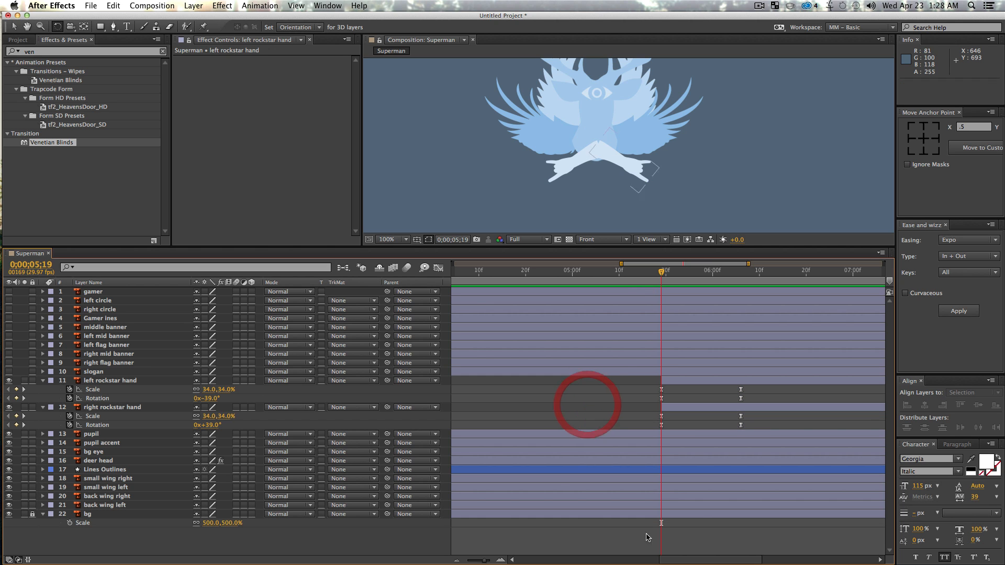
Play back the animation from 0;00;02;09 with the whole emblem in view at 50% magnification
{"action": "left_click_drag", "start_coordinate": [482, 562], "coordinate": [436, 563]}
{"action": "left_click", "coordinate": [388, 550]}
{"action": "left_click_drag", "start_coordinate": [610, 272], "coordinate": [549, 272]}
{"action": "key", "text": "space"}
{"action": "left_click_drag", "start_coordinate": [658, 198], "coordinate": [673, 162]}
{"action": "key", "text": "z"}
{"action": "left_click", "coordinate": [677, 179], "text": "alt"}
{"action": "key", "text": "alt+space"}
{"action": "key", "text": "v"}
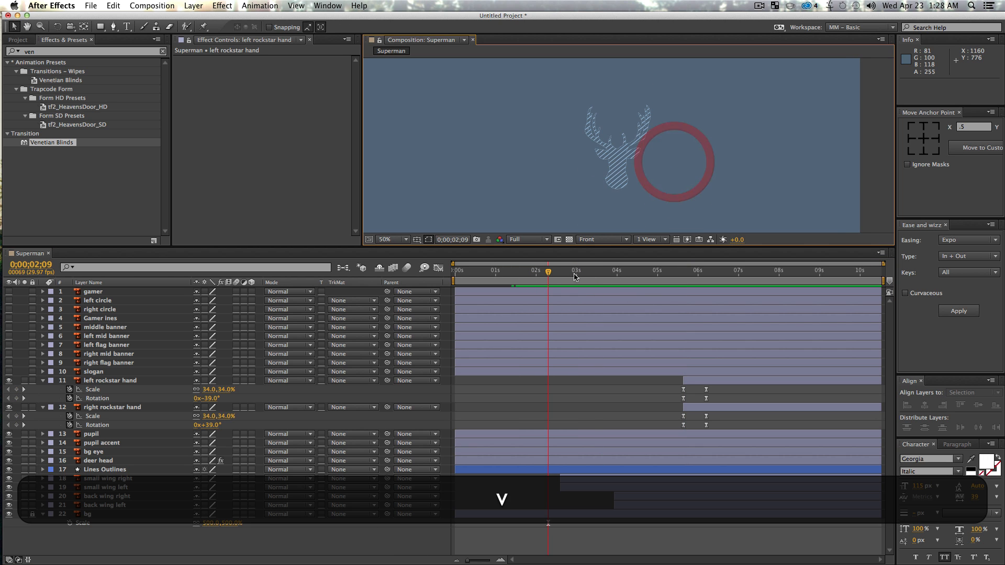
{"action": "key", "text": "space"}
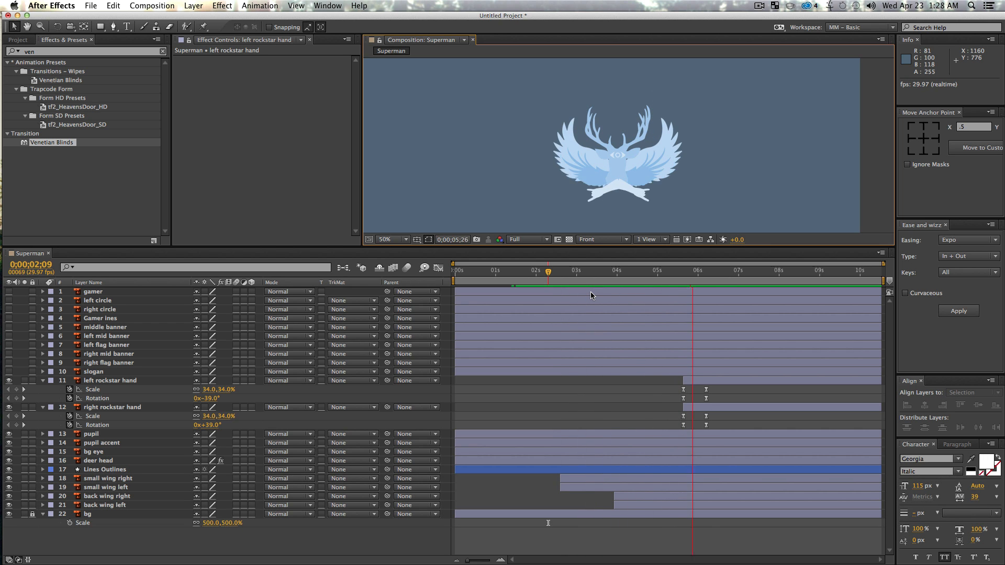
{"action": "key", "text": "space"}
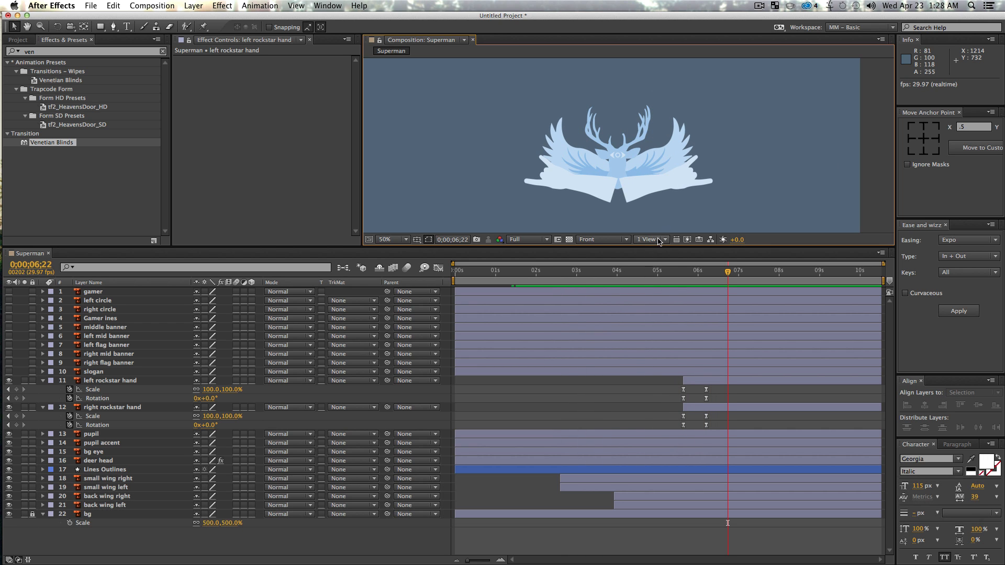
Duplicate the Lines Outlines layer and shift the copy in time so its Opacity keyframes begin at about 0;00;05;20
{"action": "left_click_drag", "start_coordinate": [707, 273], "coordinate": [674, 281]}
{"action": "left_click_drag", "start_coordinate": [660, 284], "coordinate": [684, 281]}
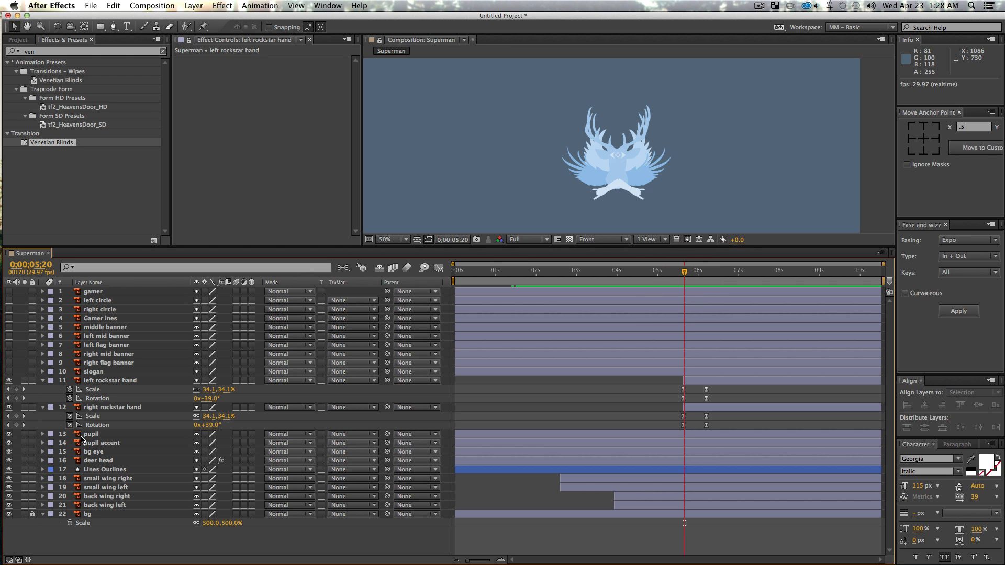
{"action": "left_click", "coordinate": [94, 471]}
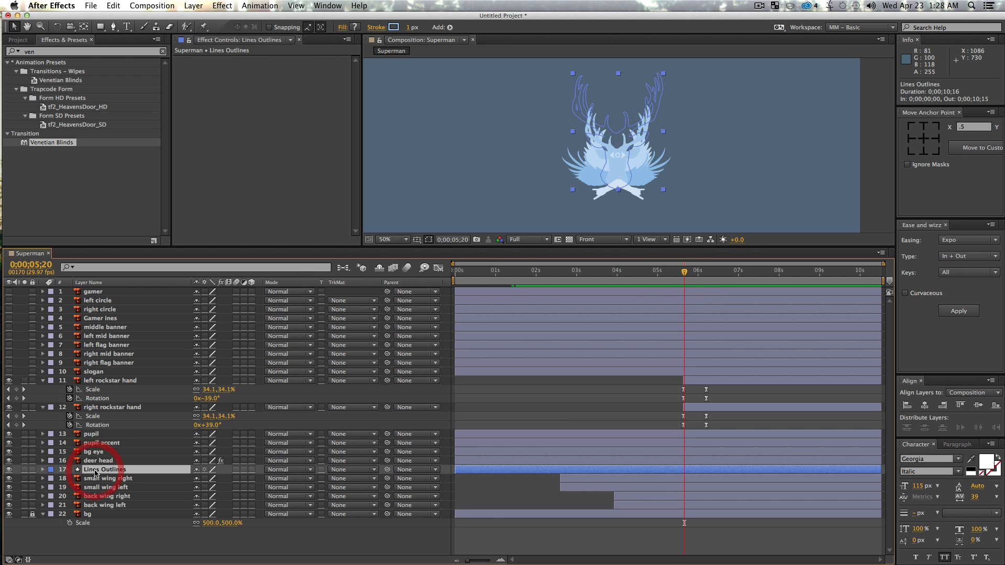
{"action": "key", "text": "super+d"}
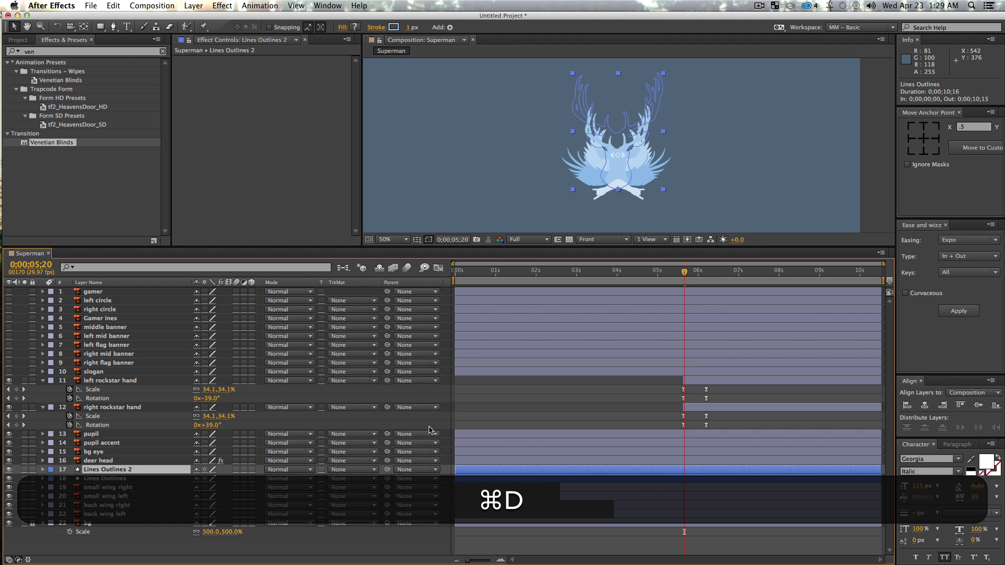
{"action": "key", "text": "u"}
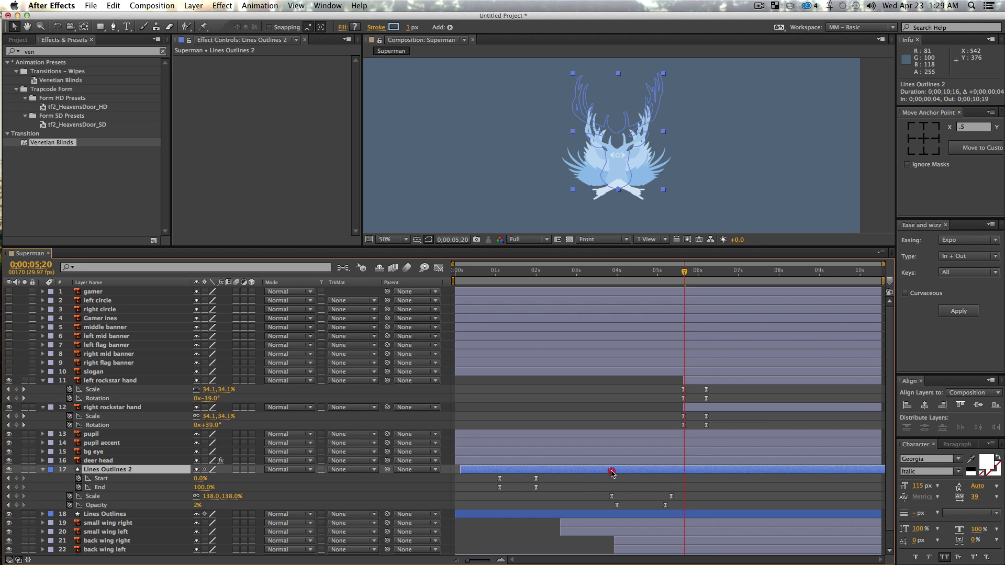
{"action": "left_click_drag", "start_coordinate": [632, 474], "coordinate": [503, 479]}
Delete the Start and End keyframes of Lines Outlines 2 and trim its in point to 0;00;05;20
{"action": "key", "text": "Delete"}
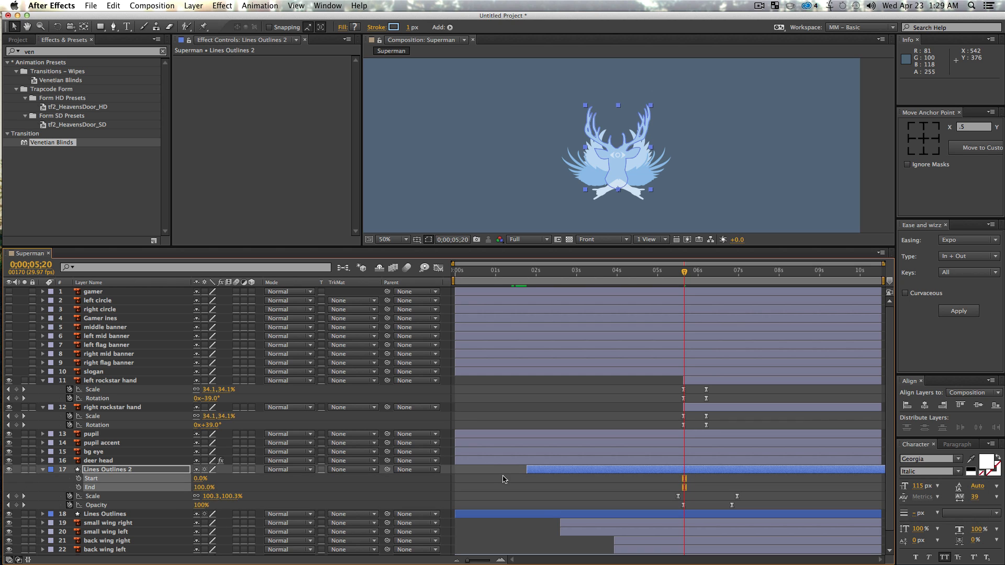
{"action": "key", "text": "alt+bracketleft"}
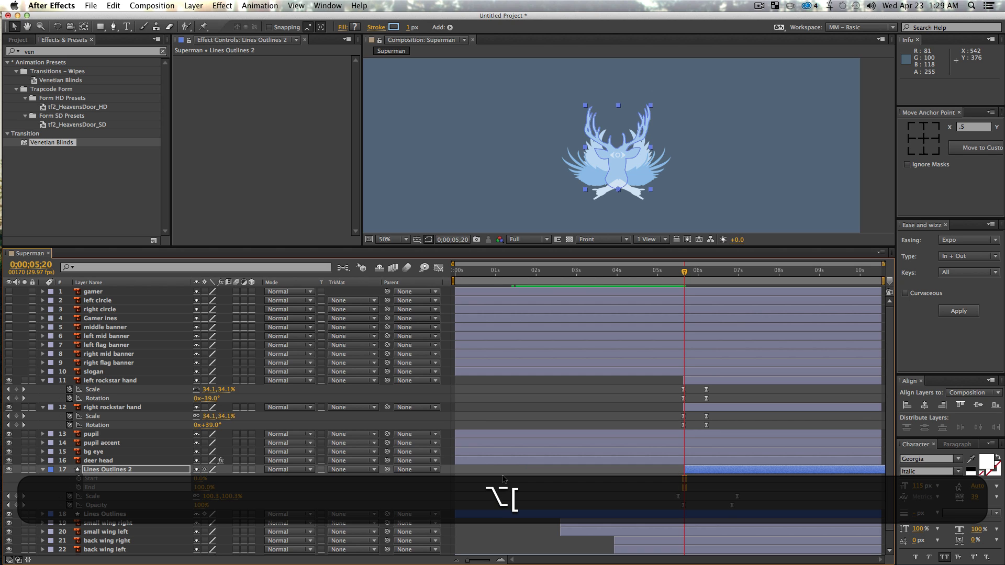
{"action": "left_click", "coordinate": [560, 496]}
Play back the animation from 0;00;02;21 to check the second outline burst, and move the current time to 0;00;06;09
{"action": "key", "text": "space"}
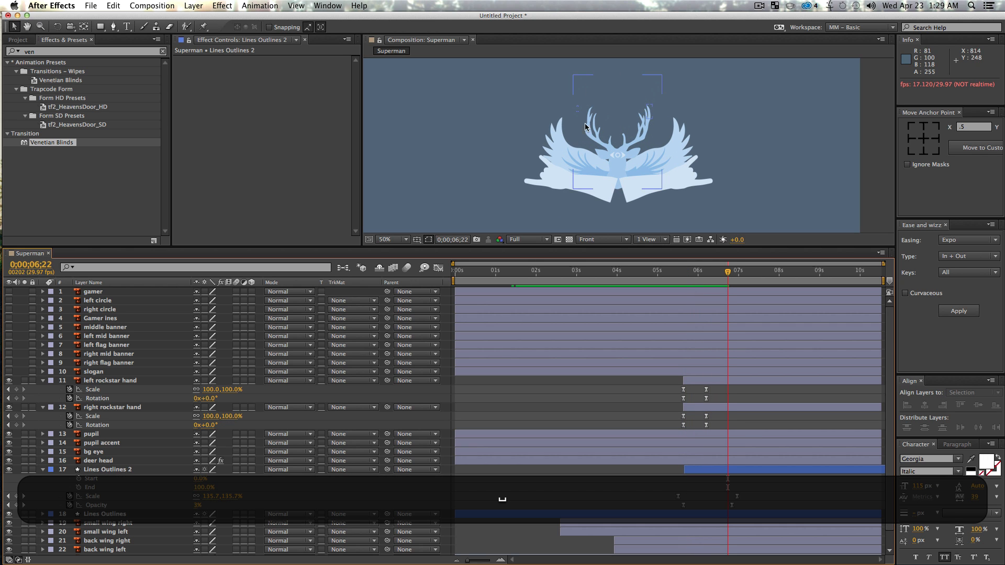
{"action": "left_click_drag", "start_coordinate": [728, 271], "coordinate": [564, 306]}
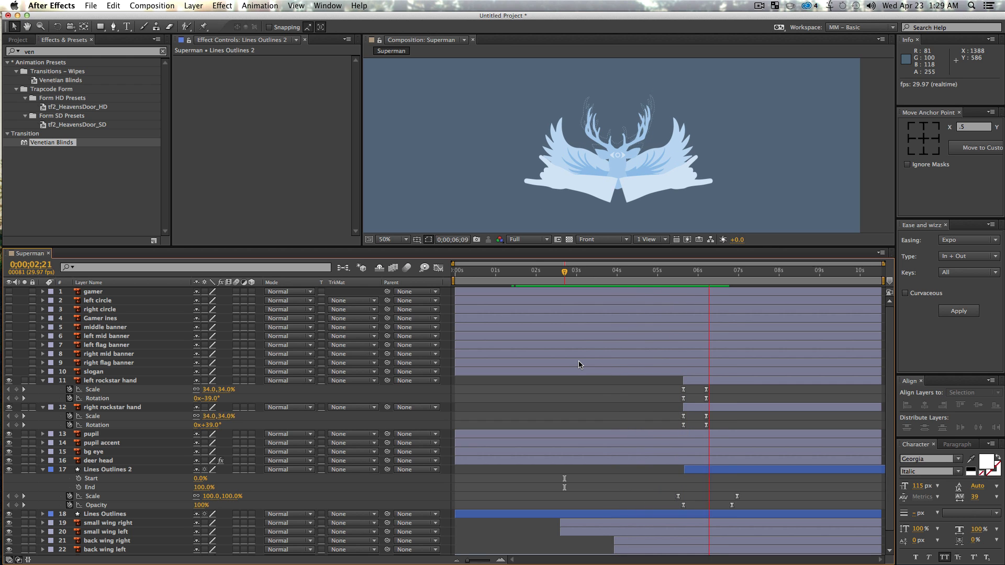
{"action": "key", "text": "space"}
{"action": "left_click_drag", "start_coordinate": [742, 273], "coordinate": [711, 314]}
Collapse the revealed keyframe properties of all unlocked layers and deselect everything
{"action": "key", "text": "super+a"}
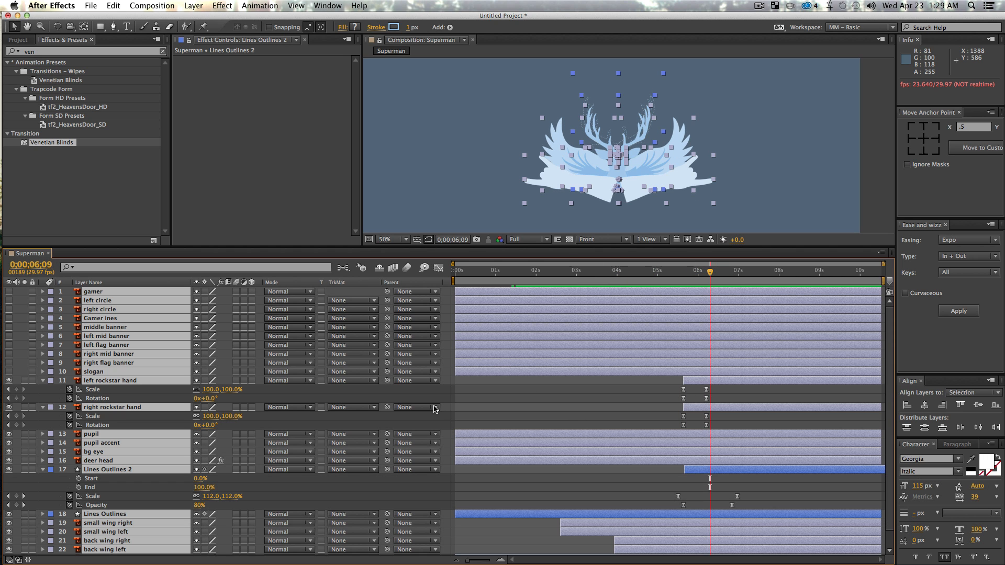
{"action": "key", "text": "u"}
{"action": "key", "text": "u"}
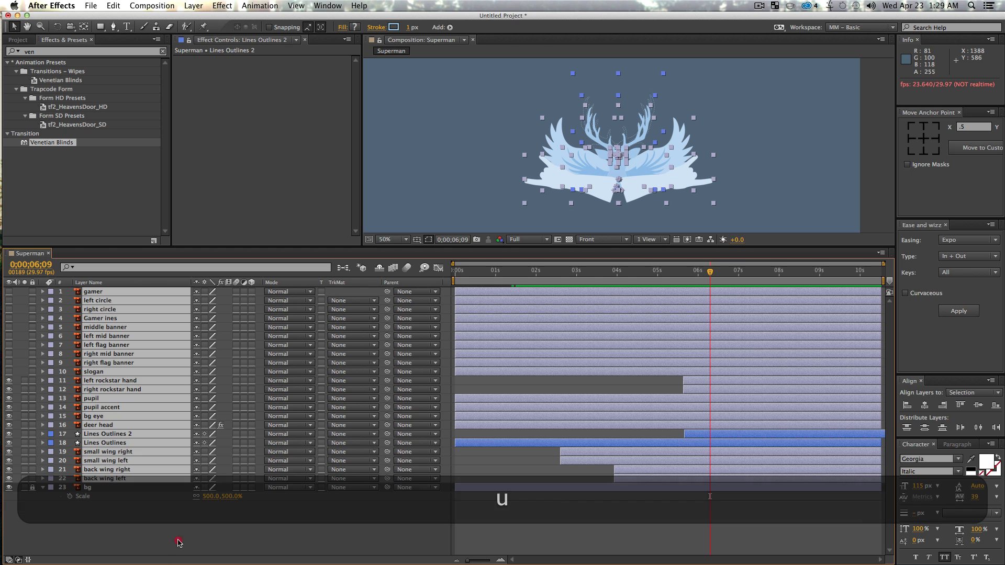
{"action": "left_click", "coordinate": [178, 534]}
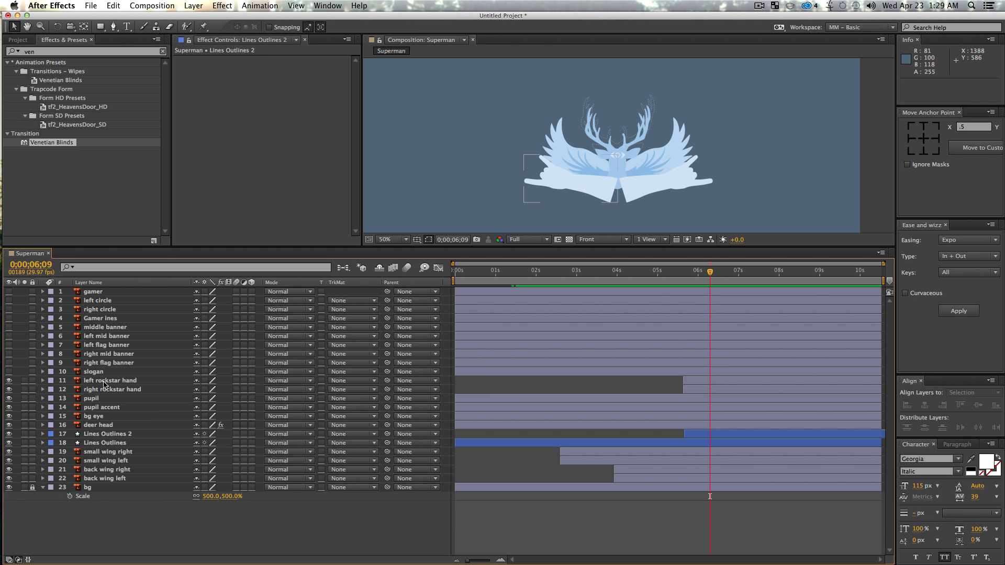
Mark the layers from left rockstar hand through back wing left as shy and hide shy layers in the timeline
{"action": "left_click", "coordinate": [104, 382]}
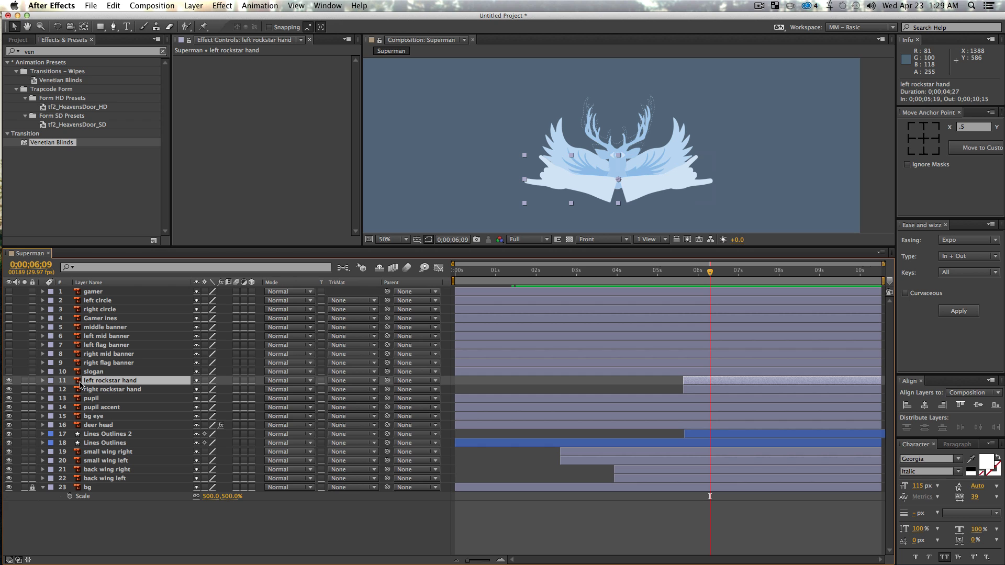
{"action": "left_click", "coordinate": [111, 479], "text": "shift"}
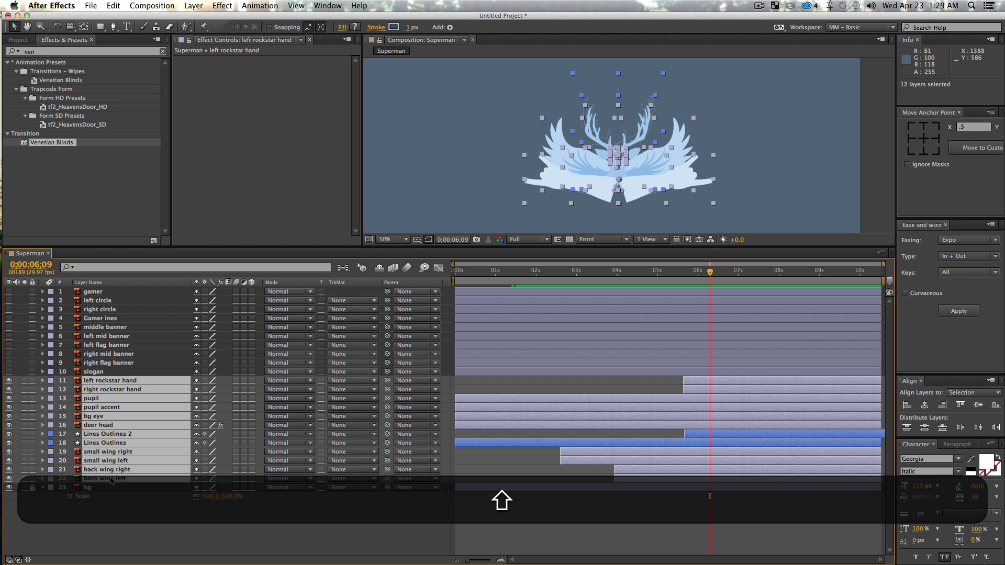
{"action": "left_click", "coordinate": [197, 479]}
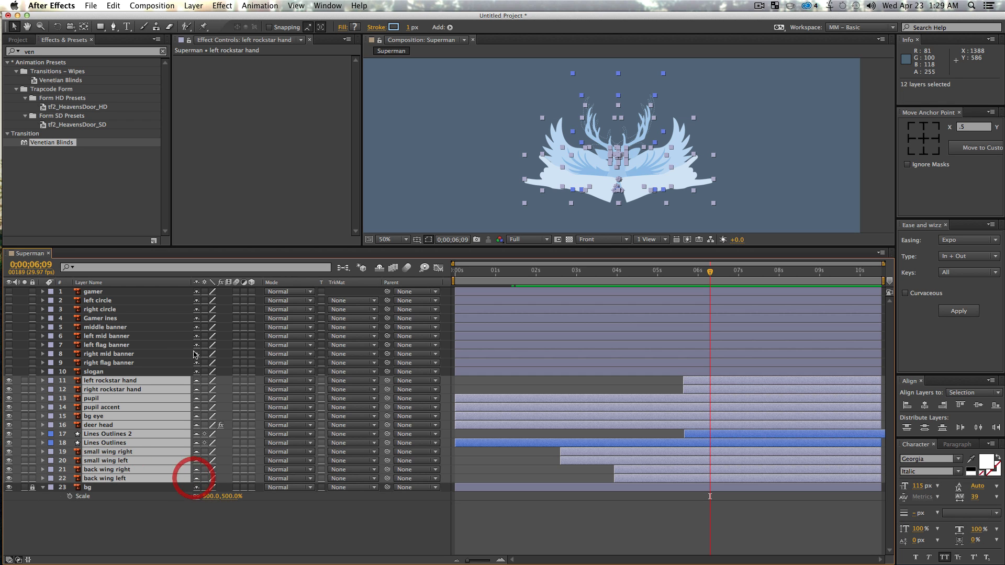
{"action": "left_click", "coordinate": [378, 269]}
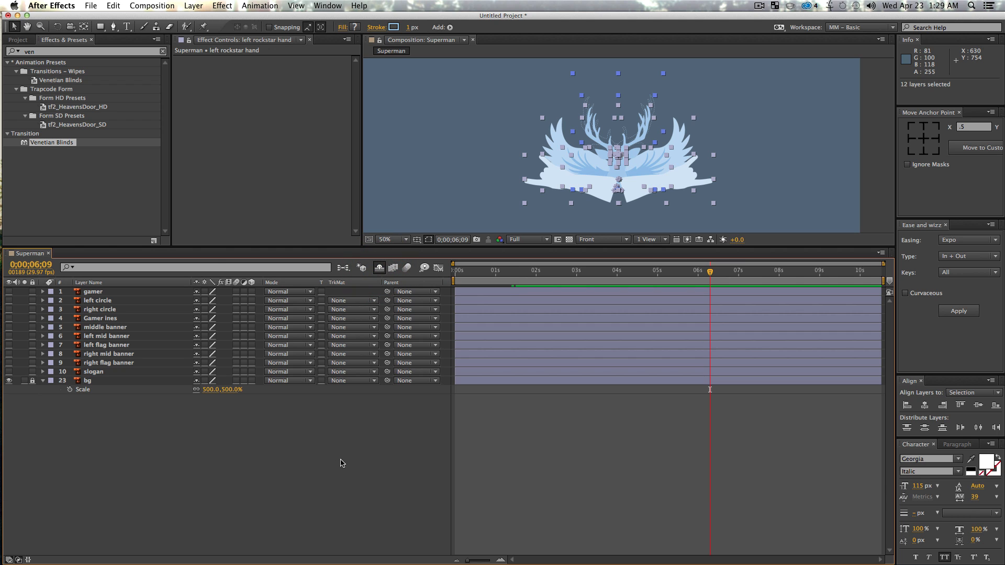
{"action": "left_click", "coordinate": [378, 268]}
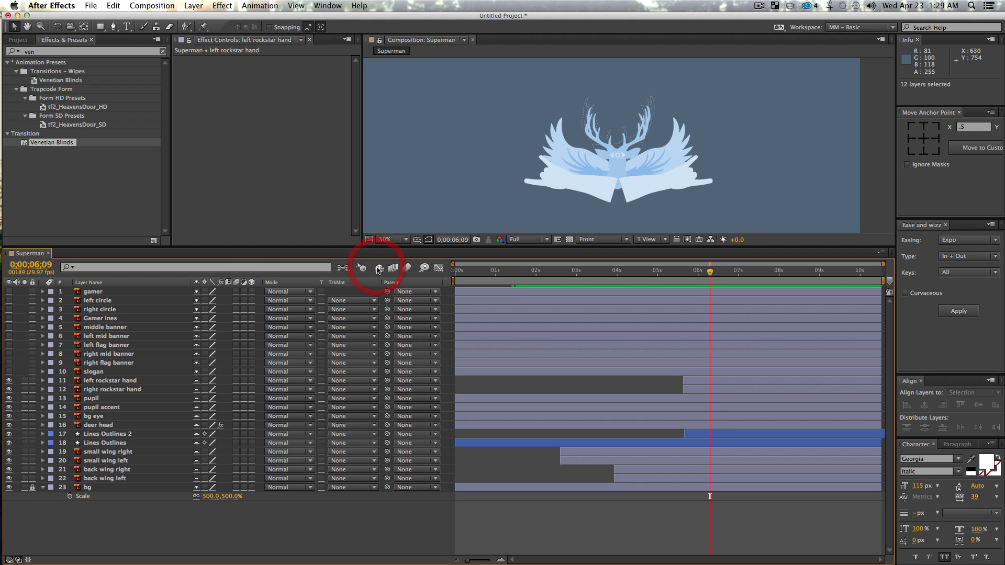
{"action": "left_click", "coordinate": [378, 268]}
{"action": "left_click", "coordinate": [378, 269]}
{"action": "left_click", "coordinate": [378, 269]}
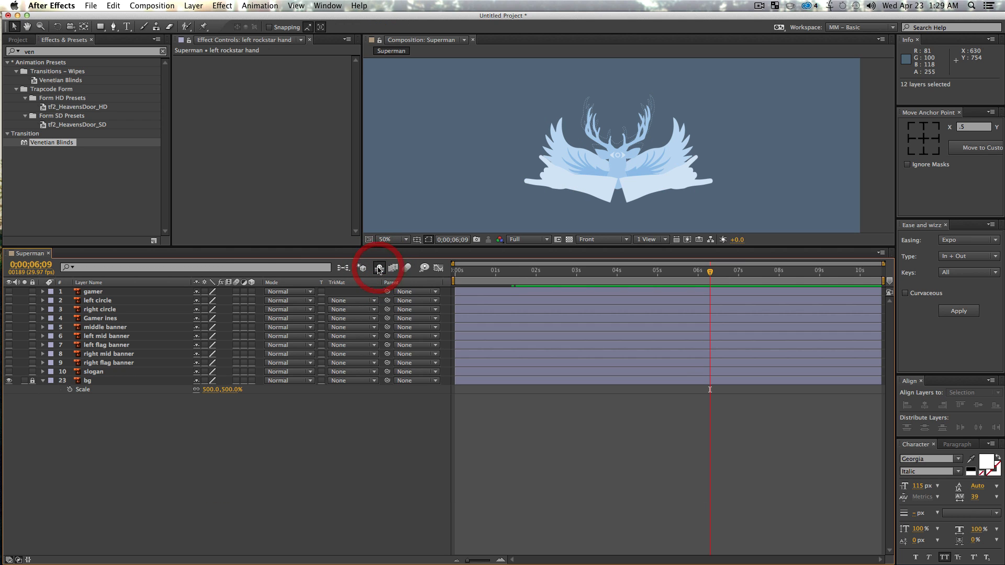
{"action": "left_click", "coordinate": [294, 458]}
Make the middle banner layer visible and inspect it up close at 100% magnification
{"action": "key", "text": "space"}
{"action": "left_click_drag", "start_coordinate": [649, 165], "coordinate": [635, 139]}
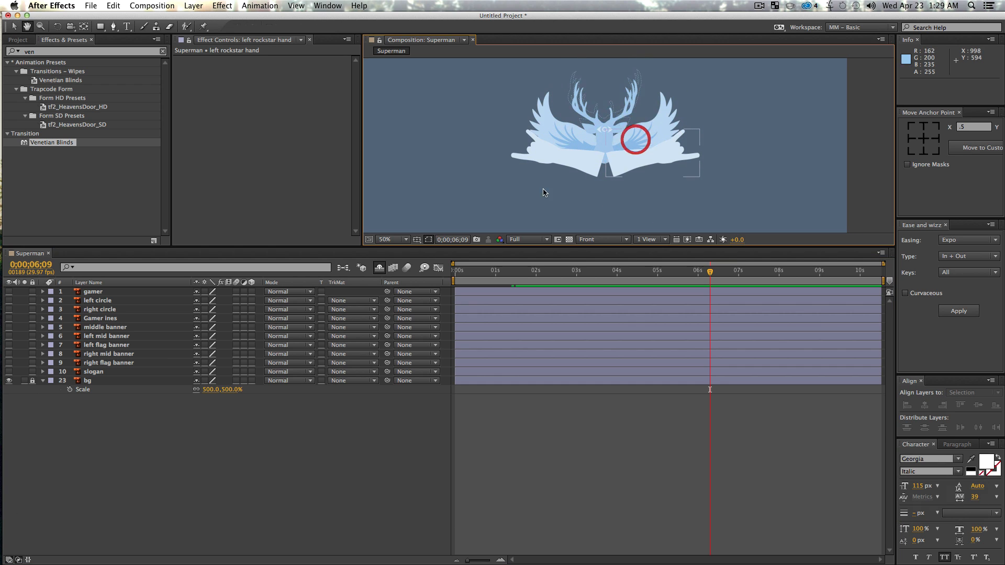
{"action": "left_click", "coordinate": [126, 432]}
{"action": "left_click", "coordinate": [94, 371]}
{"action": "left_click", "coordinate": [150, 452]}
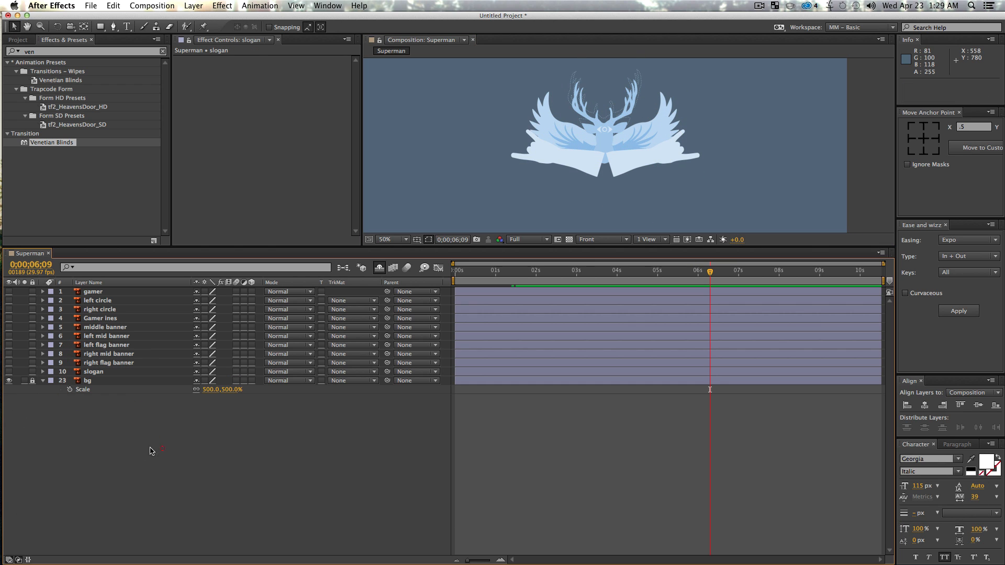
{"action": "left_click", "coordinate": [103, 328]}
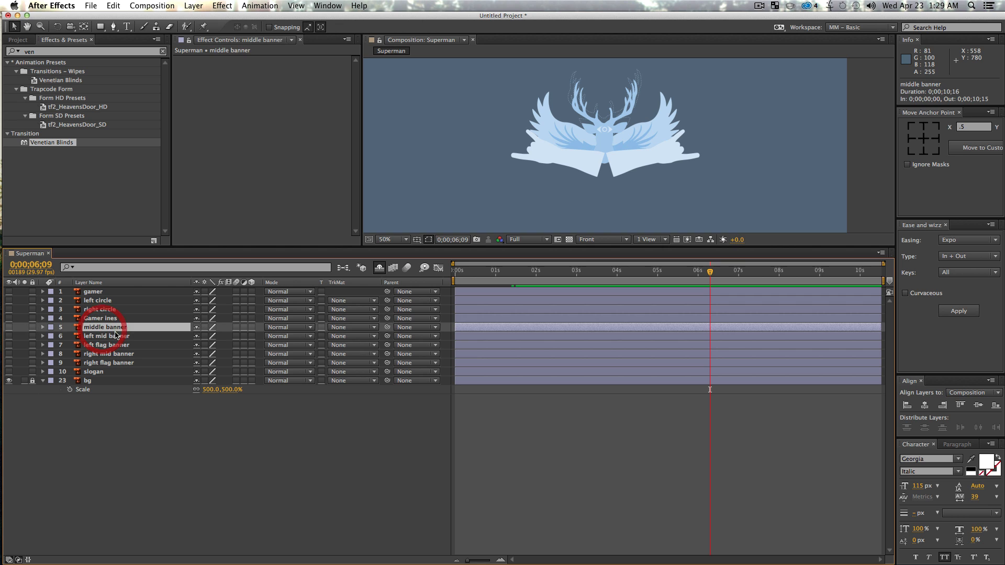
{"action": "left_click", "coordinate": [9, 327]}
{"action": "key", "text": "z"}
{"action": "left_click", "coordinate": [614, 166]}
{"action": "key", "text": "space"}
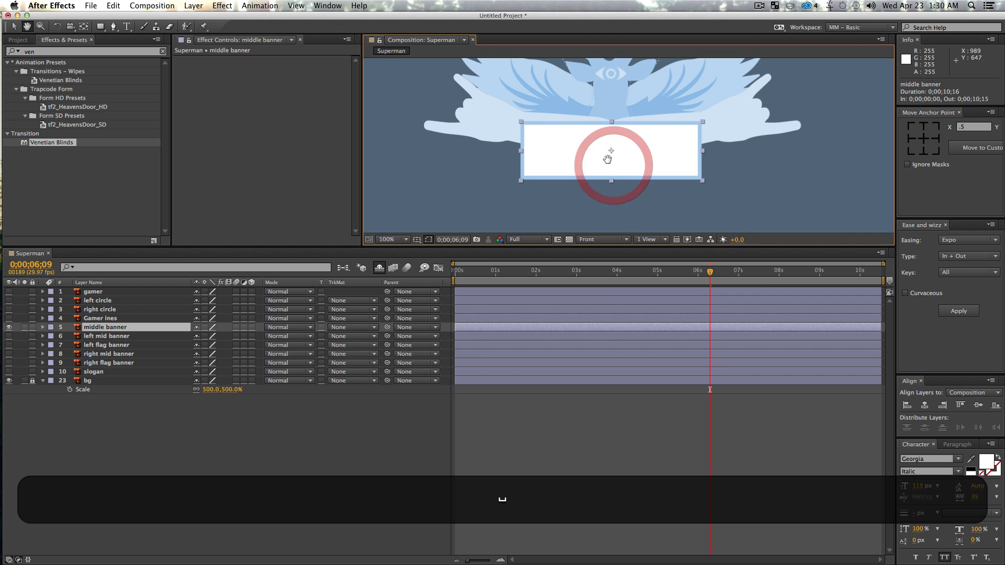
{"action": "left_click_drag", "start_coordinate": [608, 159], "coordinate": [600, 142]}
Add a Scale keyframe of 100% to the middle banner layer at 0;00;01;25
{"action": "key", "text": "s"}
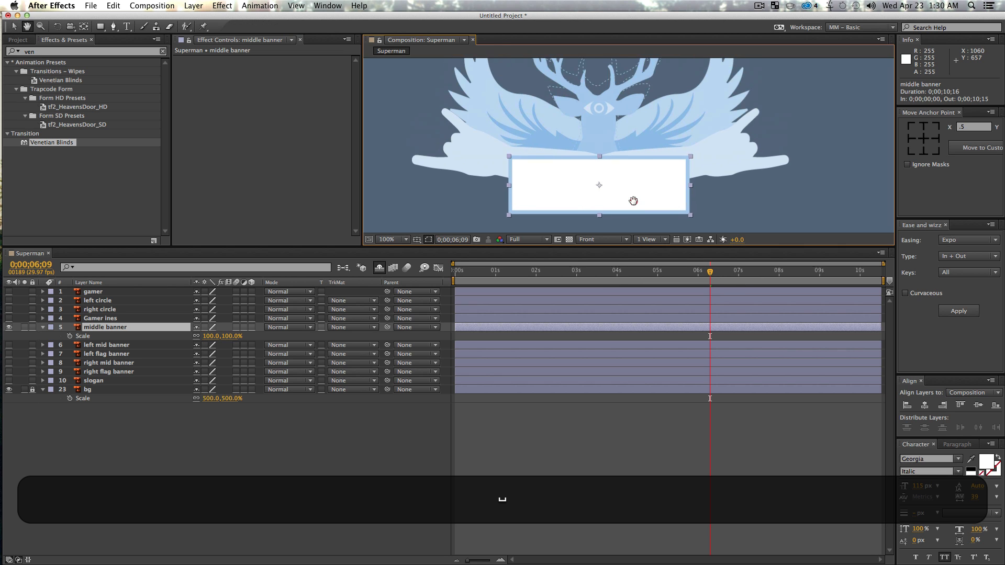
{"action": "key", "text": "z"}
{"action": "left_click", "coordinate": [634, 197], "text": "alt"}
{"action": "left_click", "coordinate": [633, 162], "text": "alt"}
{"action": "key", "text": "v"}
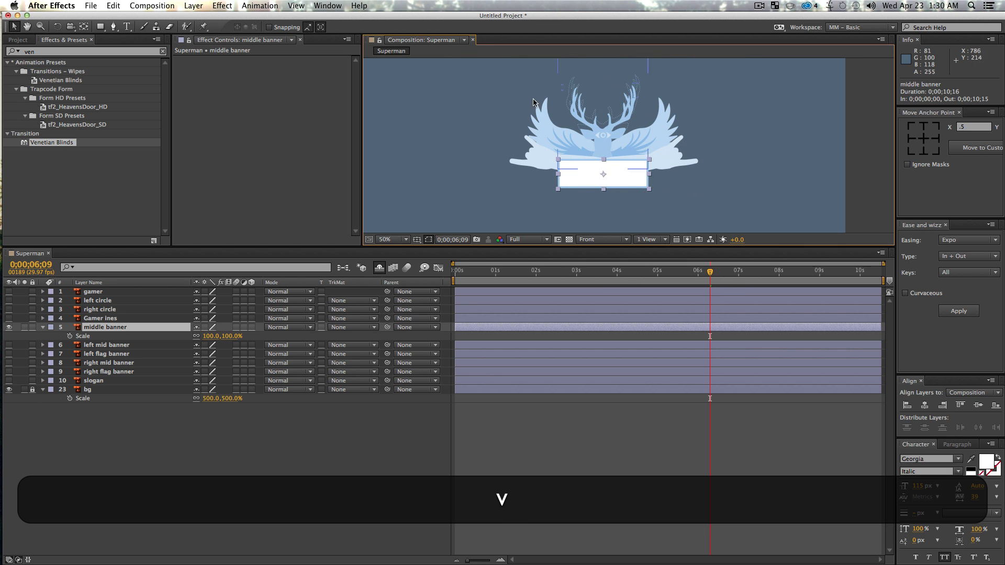
{"action": "left_click_drag", "start_coordinate": [710, 281], "coordinate": [543, 294]}
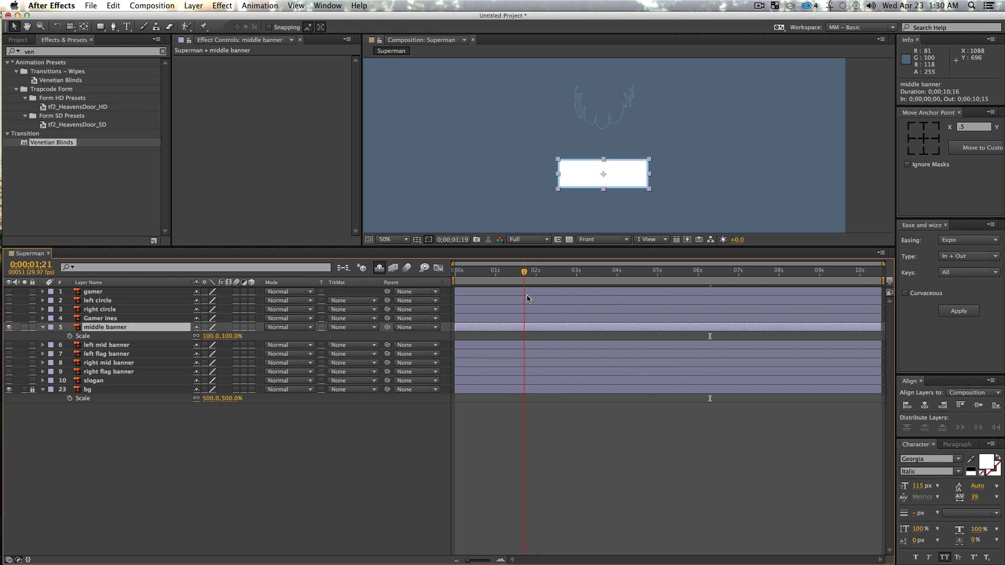
{"action": "left_click_drag", "start_coordinate": [529, 297], "coordinate": [530, 293]}
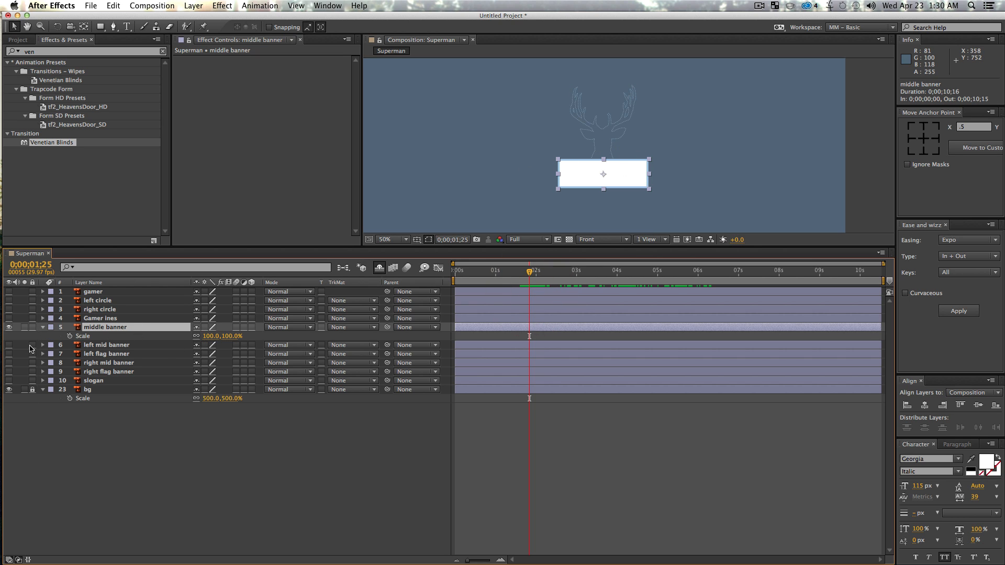
{"action": "left_click", "coordinate": [69, 337]}
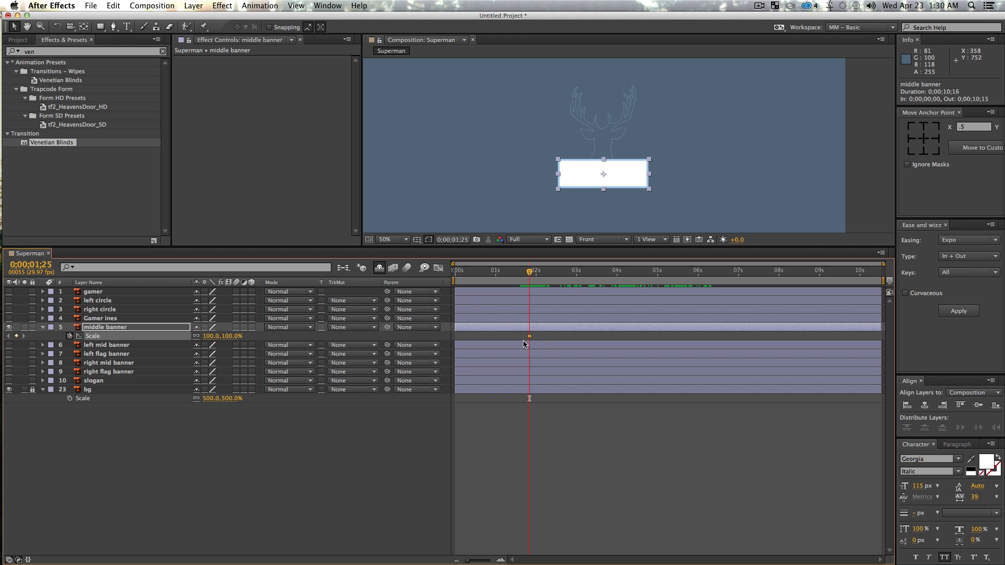
Move the middle banner's 100% Scale keyframe to 0;00;03;19, unlink its proportions and set horizontal scale to 0% at 0;00;01;25
{"action": "left_click_drag", "start_coordinate": [530, 339], "coordinate": [602, 338]}
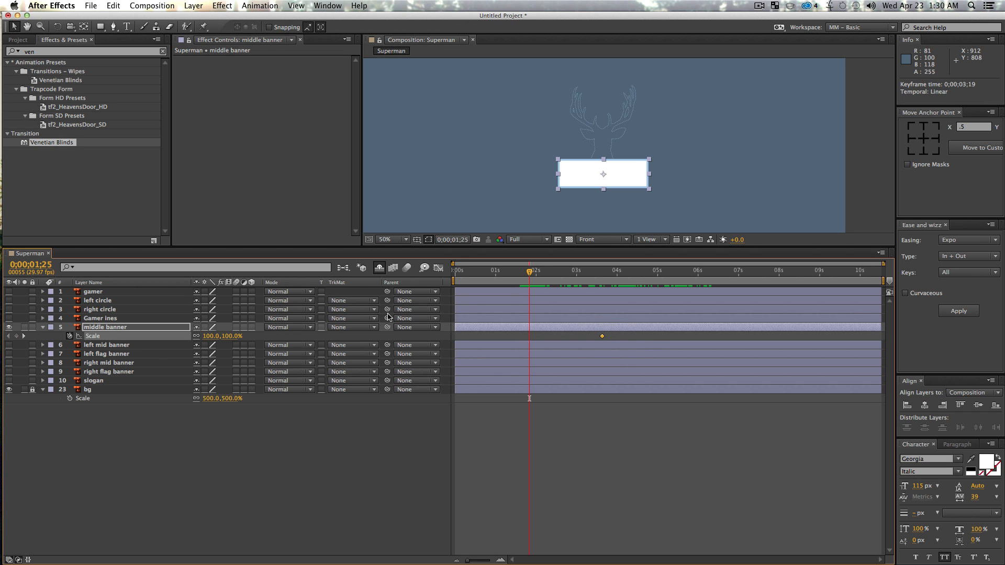
{"action": "left_click", "coordinate": [196, 337]}
{"action": "left_click", "coordinate": [211, 336]}
{"action": "type", "text": "0"}
{"action": "key", "text": "Return"}
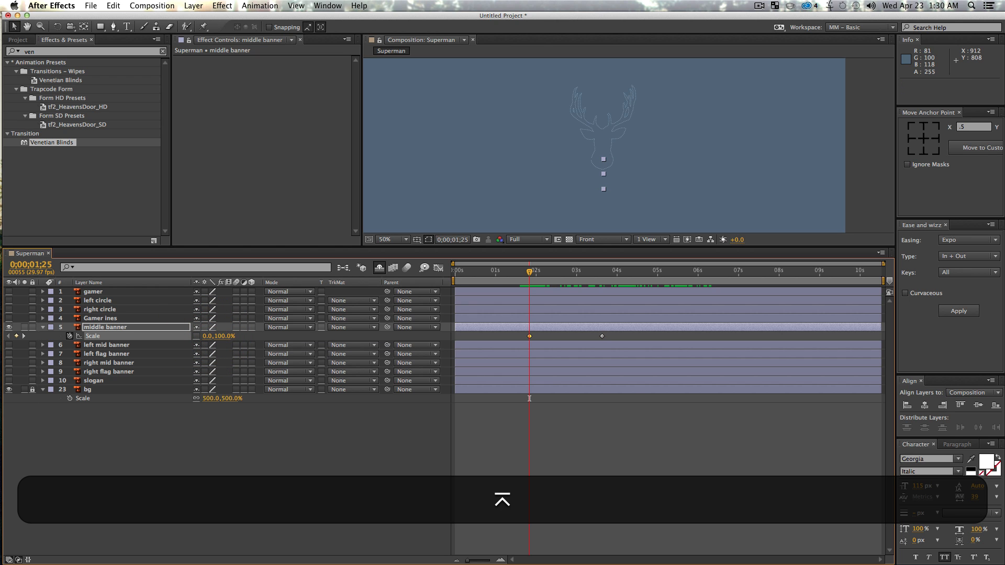
Preview the middle banner's scale-in and lengthen it by moving the end Scale keyframe to 0;00;04;13
{"action": "left_click", "coordinate": [258, 443]}
{"action": "key", "text": "space"}
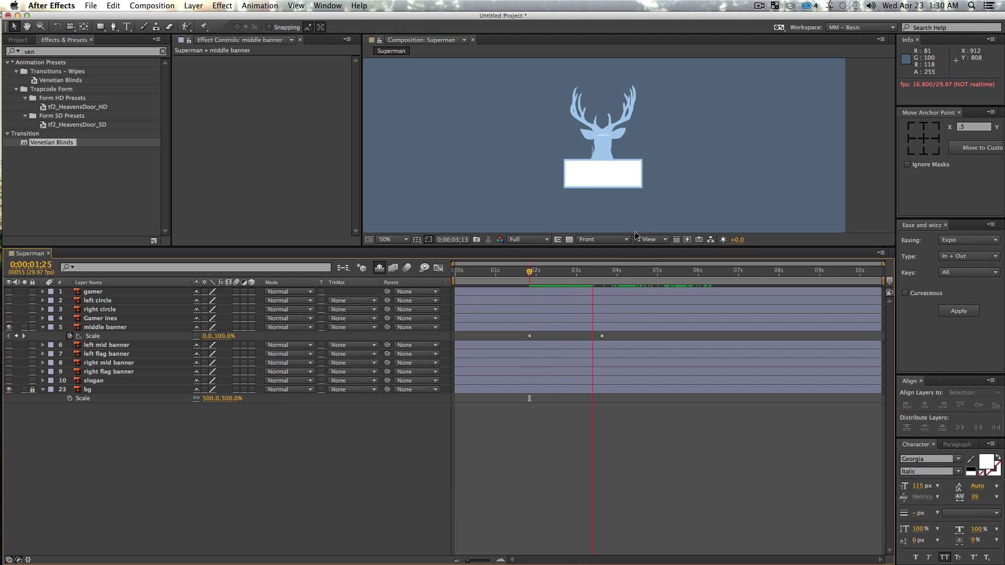
{"action": "left_click_drag", "start_coordinate": [626, 272], "coordinate": [635, 299]}
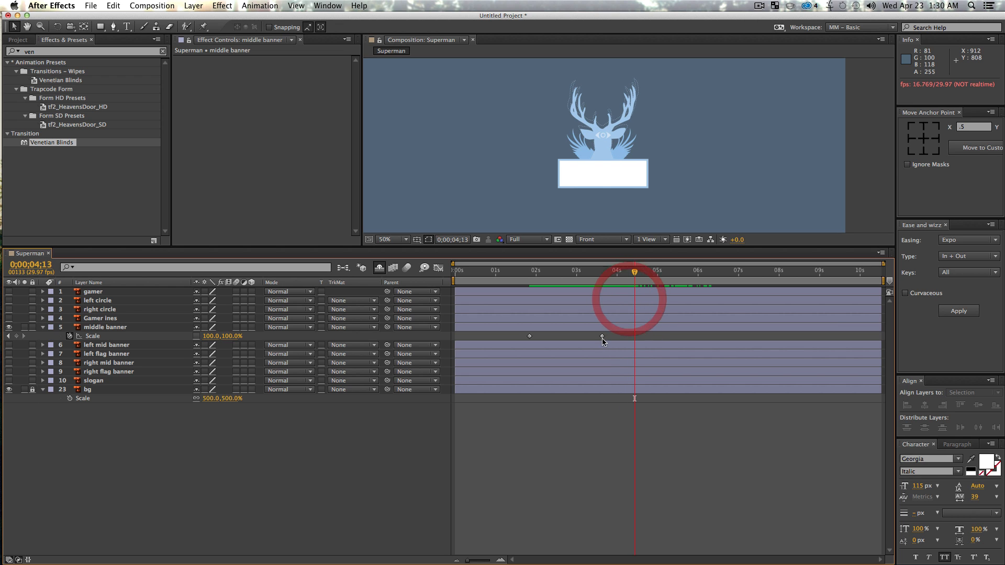
{"action": "left_click_drag", "start_coordinate": [602, 336], "coordinate": [635, 337]}
Easy-ease both middle banner Scale keyframes, shape the speed graph to peak near the end, and preview the growth
{"action": "left_click_drag", "start_coordinate": [642, 340], "coordinate": [484, 330]}
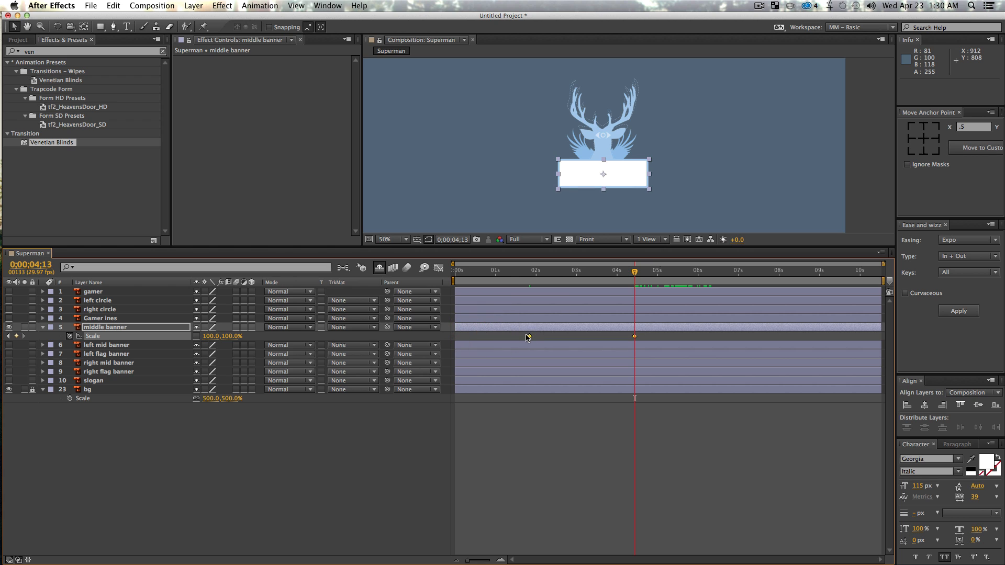
{"action": "key", "text": "F9"}
{"action": "left_click", "coordinate": [439, 269]}
{"action": "left_click_drag", "start_coordinate": [513, 449], "coordinate": [623, 469]}
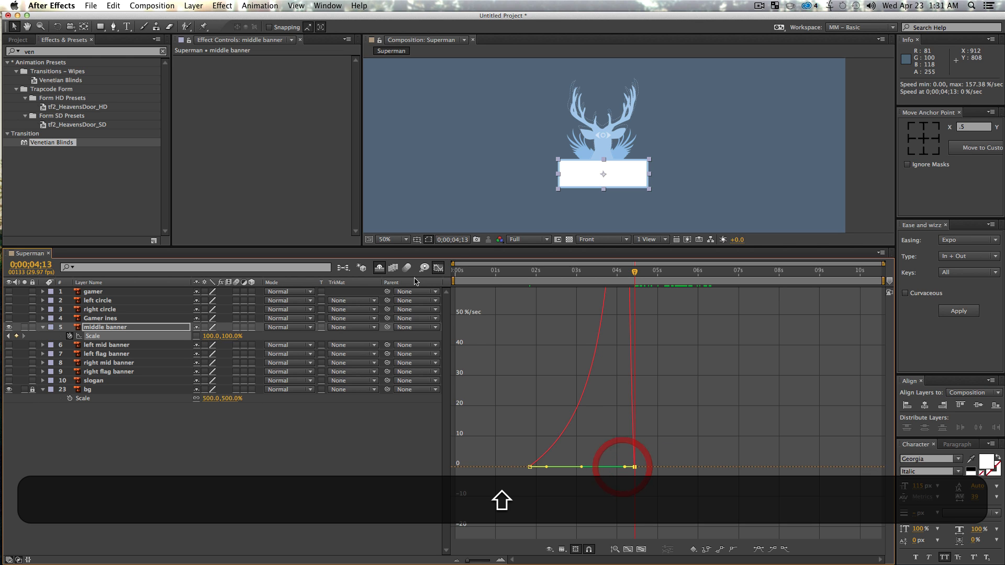
{"action": "left_click", "coordinate": [439, 269]}
{"action": "left_click_drag", "start_coordinate": [617, 282], "coordinate": [516, 278]}
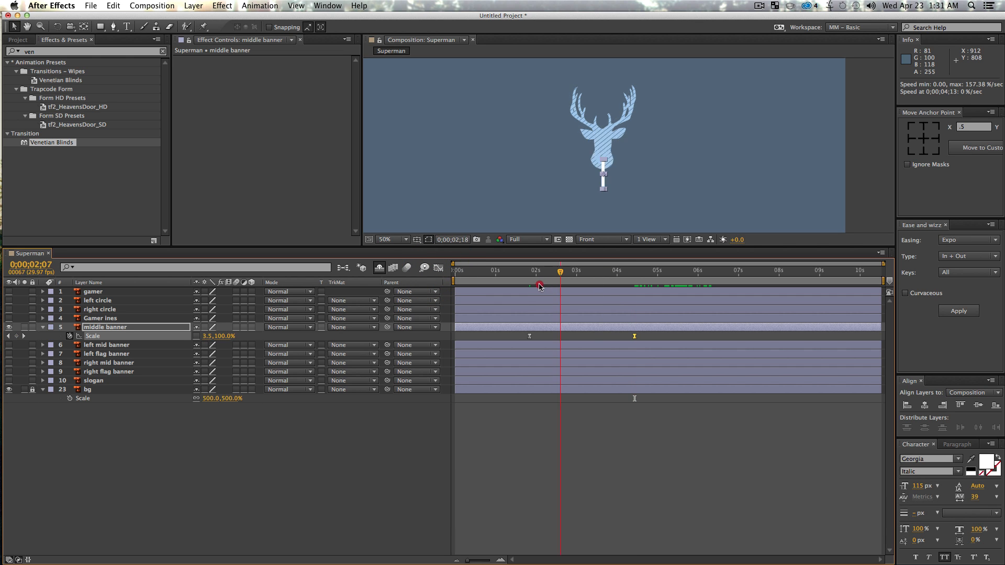
{"action": "key", "text": "space"}
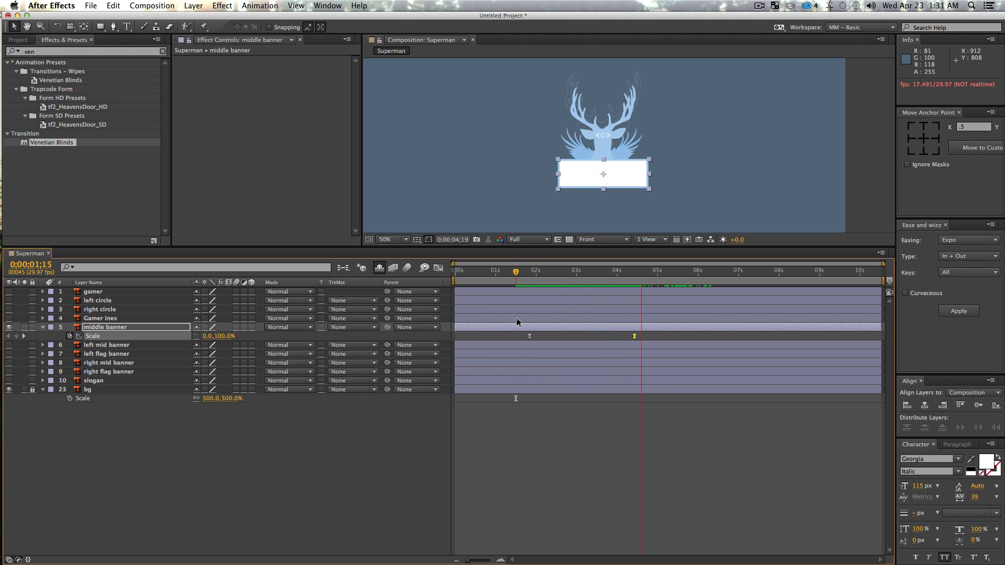
{"action": "key", "text": "space"}
{"action": "left_click", "coordinate": [394, 470]}
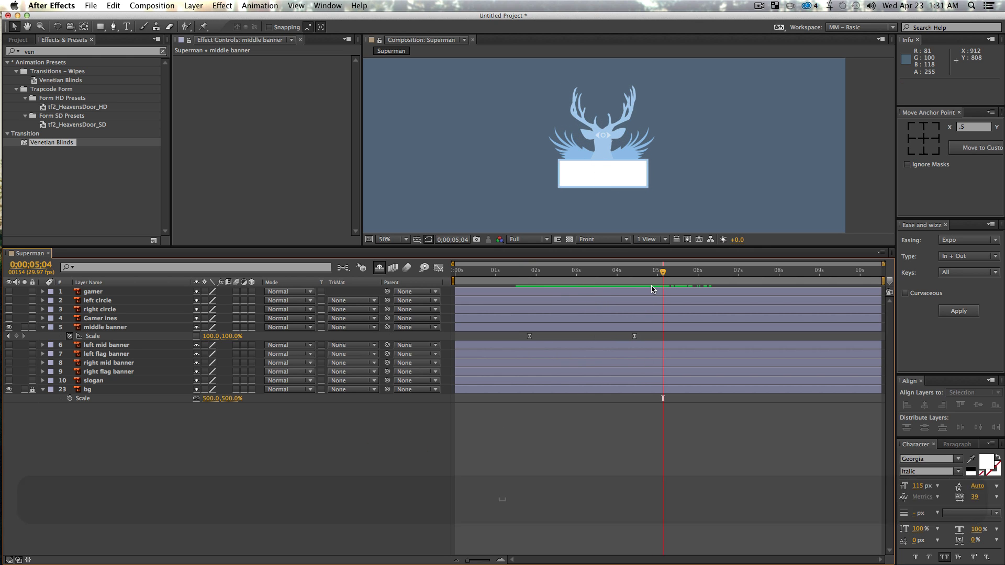
Return to 0;00;04;13 and make the left mid banner and right mid banner layers visible
{"action": "left_click_drag", "start_coordinate": [660, 282], "coordinate": [634, 330]}
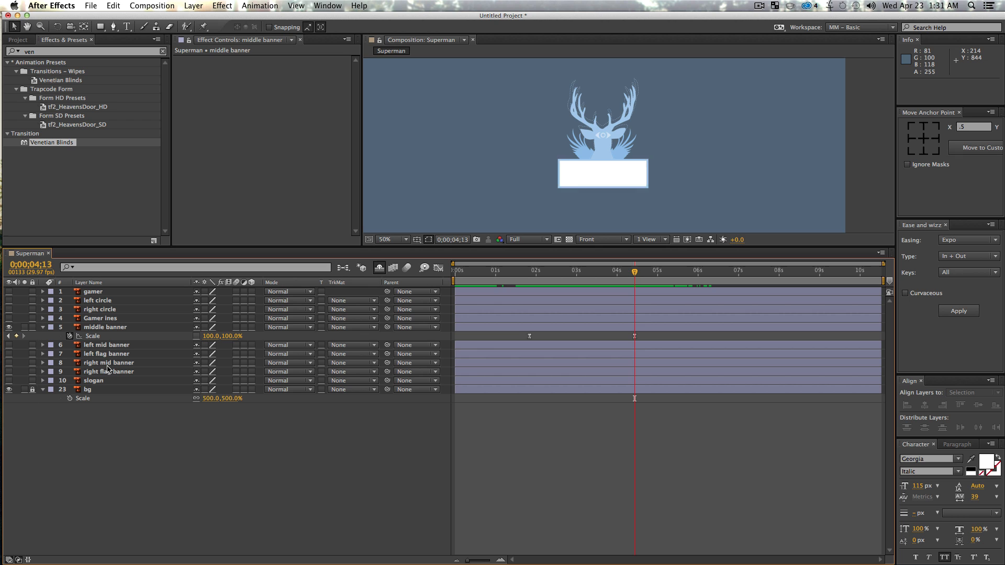
{"action": "left_click", "coordinate": [104, 346]}
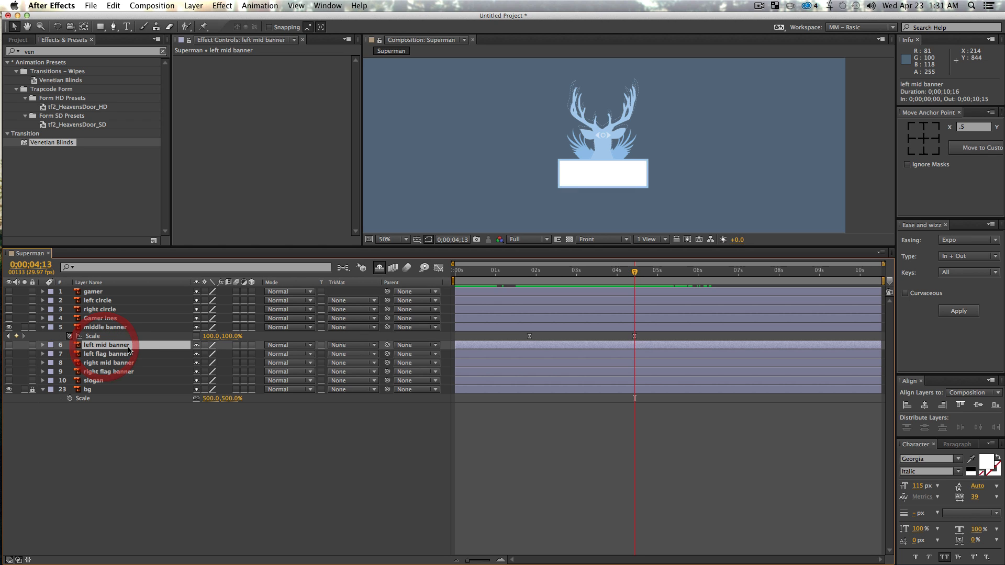
{"action": "left_click", "coordinate": [109, 364], "text": "super"}
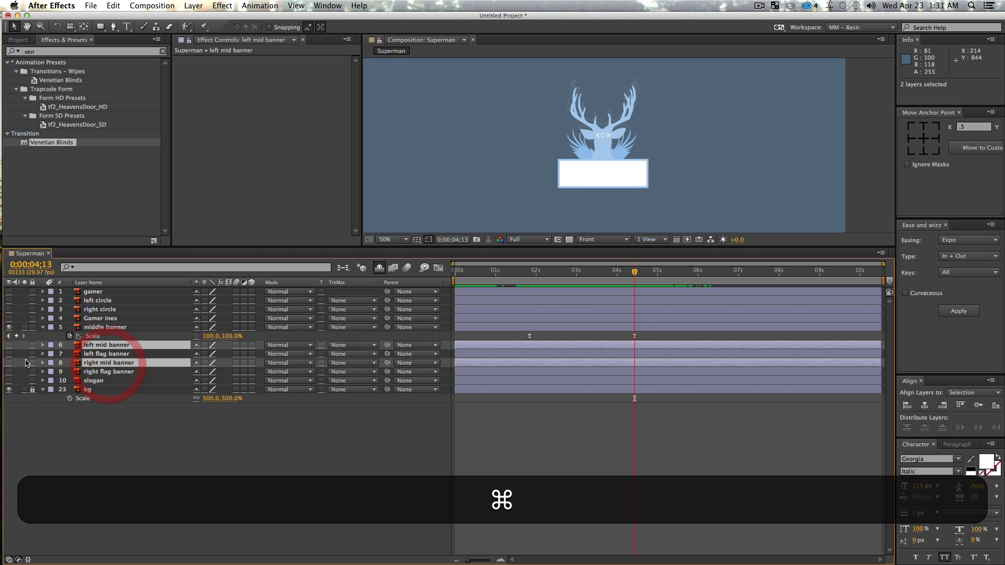
{"action": "left_click", "coordinate": [8, 363]}
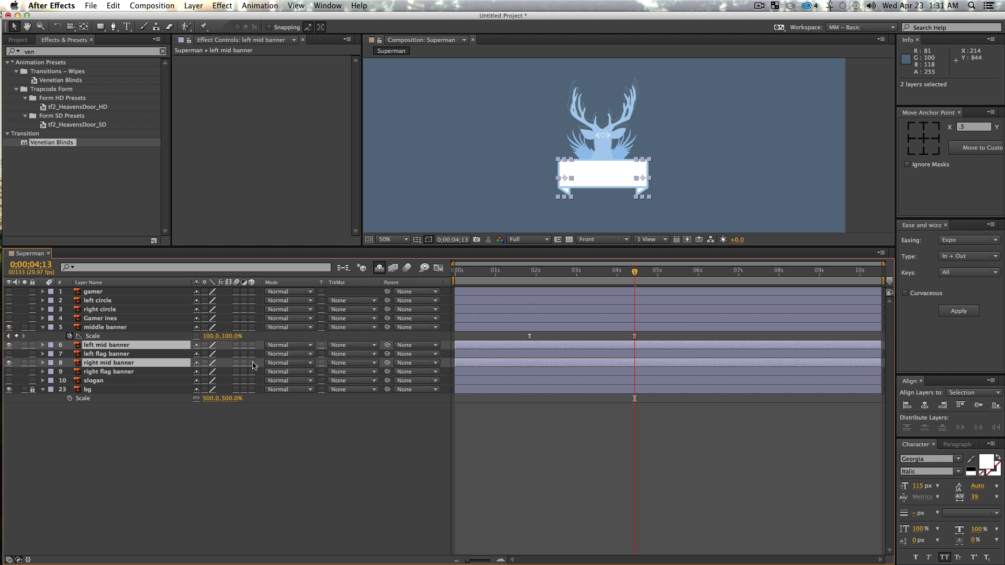
{"action": "left_click", "coordinate": [299, 524]}
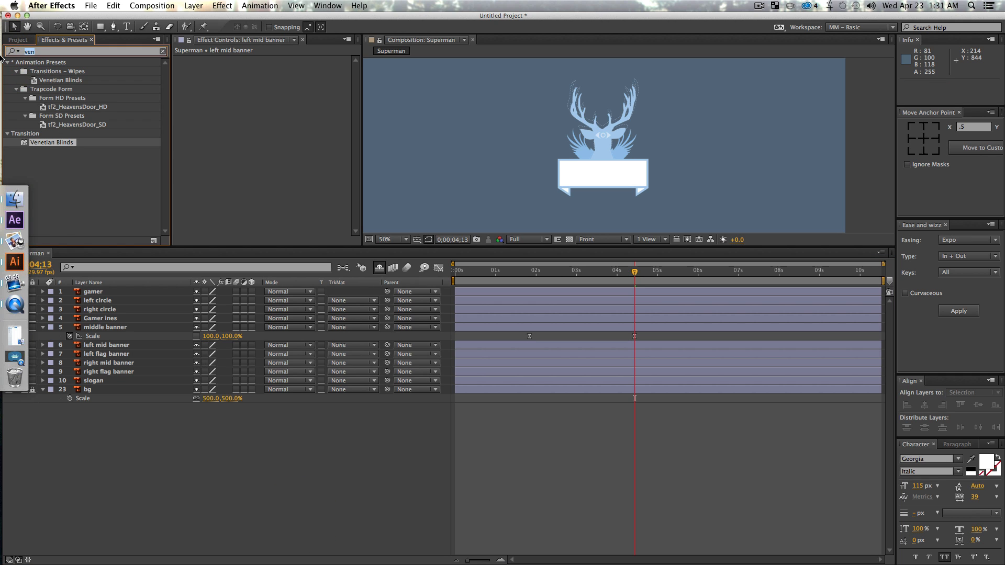
Search the effects for "linear" and apply the Linear Wipe transition effect to the left mid banner layer
{"action": "key", "text": "BackSpace"}
{"action": "key", "text": "BackSpace"}
{"action": "key", "text": "BackSpace"}
{"action": "type", "text": "linear"}
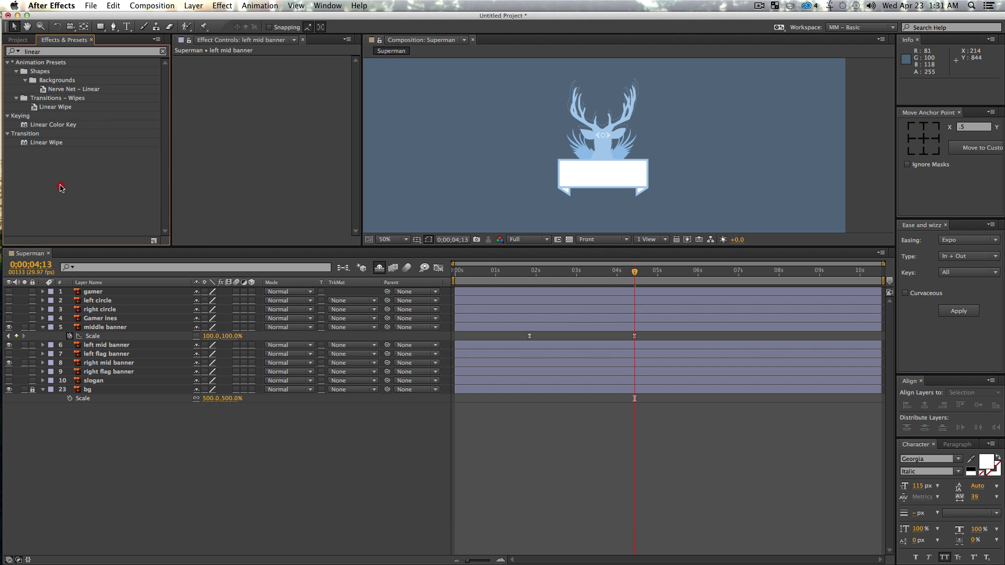
{"action": "left_click_drag", "start_coordinate": [45, 142], "coordinate": [111, 346]}
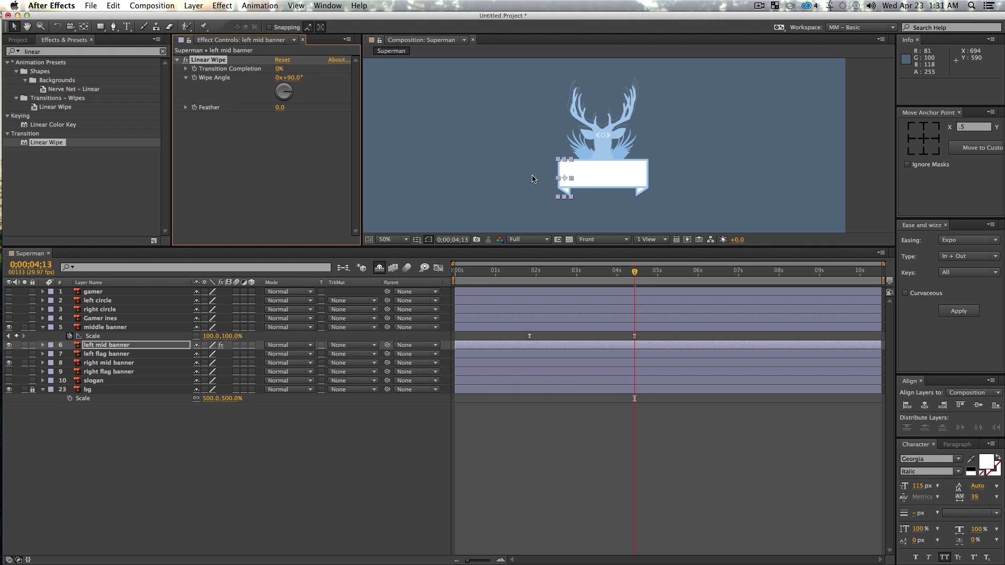
Inspect the left mid banner at 100% magnification and set its Linear Wipe angle to -90°
{"action": "key", "text": "z"}
{"action": "left_click", "coordinate": [557, 175]}
{"action": "left_click", "coordinate": [666, 161]}
{"action": "left_click", "coordinate": [603, 154], "text": "alt"}
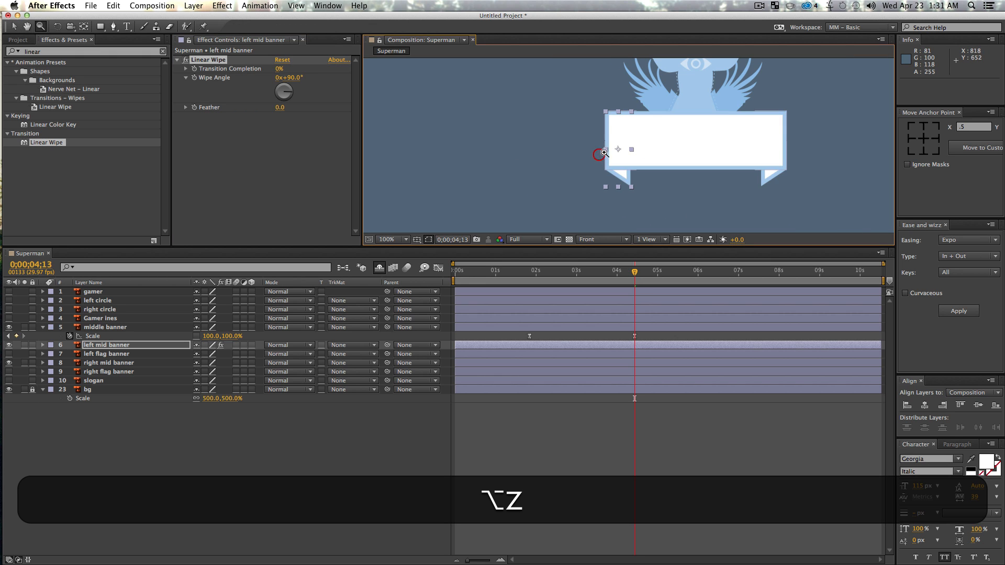
{"action": "key", "text": "v"}
{"action": "left_click_drag", "start_coordinate": [278, 72], "coordinate": [283, 70]}
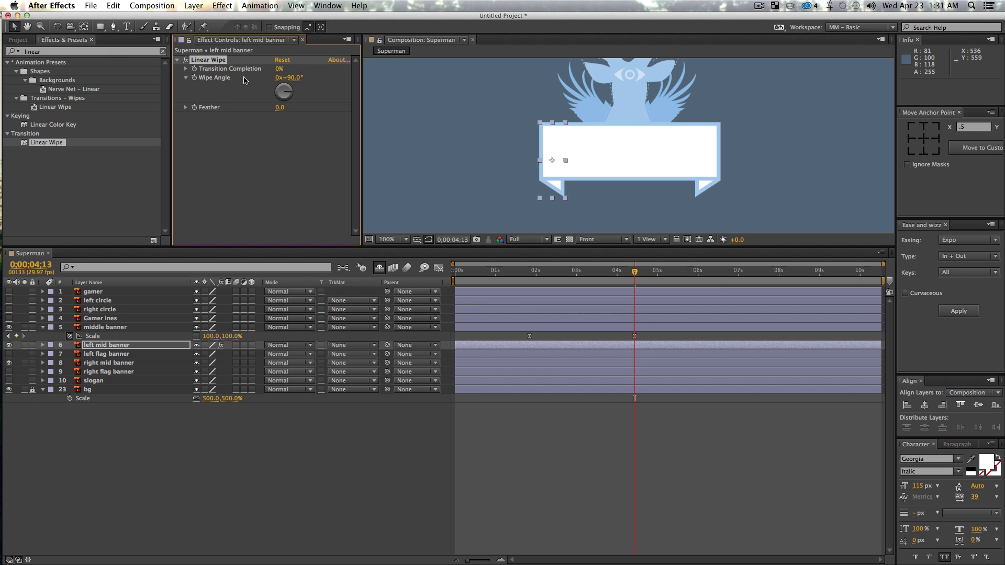
{"action": "left_click", "coordinate": [299, 81]}
{"action": "key", "text": "Left"}
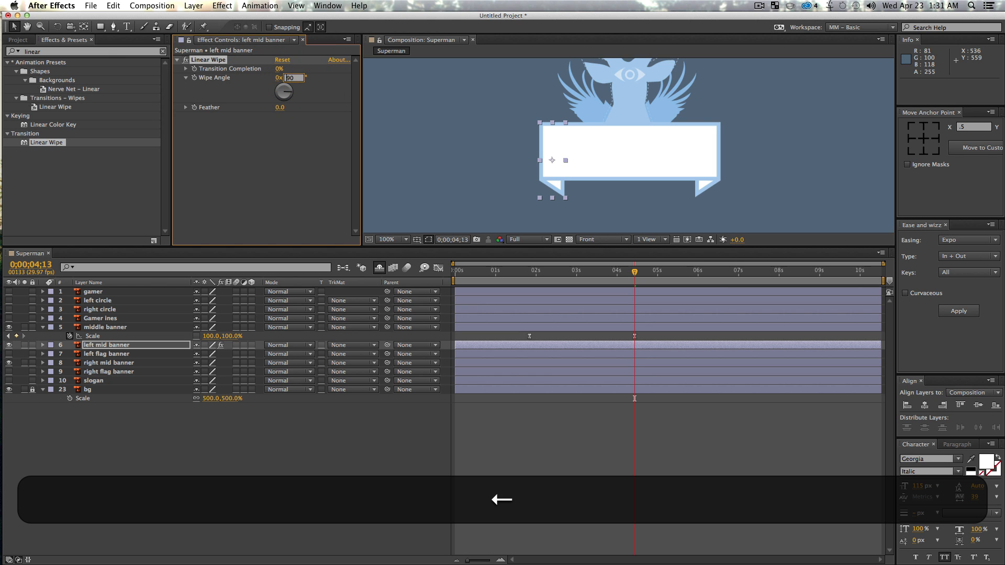
{"action": "type", "text": "-90.0"}
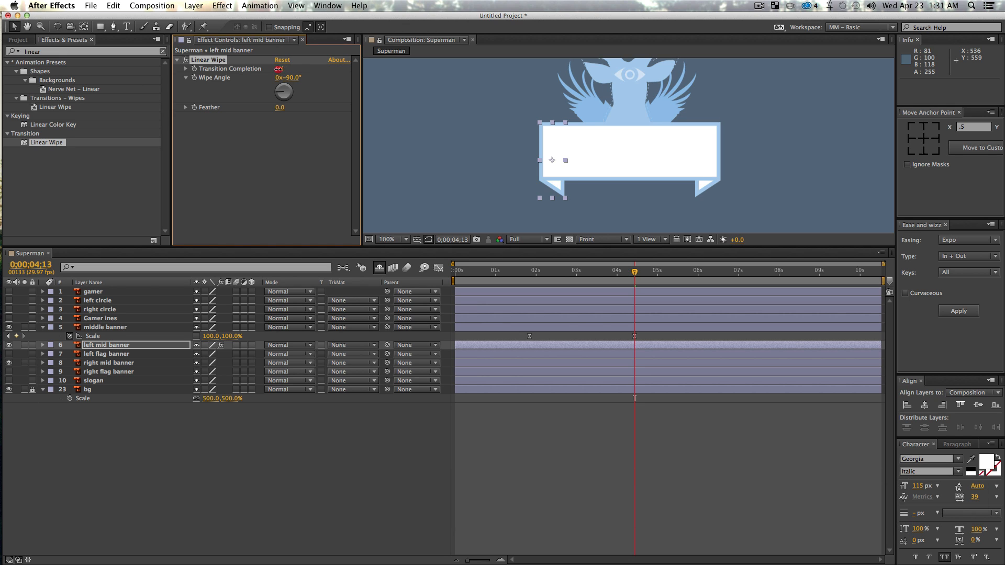
Keyframe the left mid banner's Transition Completion from 100% at 0;00;04;13 to 0% at 0;00;05;20 and preview the wipe
{"action": "left_click", "coordinate": [357, 80]}
{"action": "mouse_move", "coordinate": [637, 273]}
{"action": "left_mouse_down"}
{"action": "mouse_move", "coordinate": [679, 274]}
{"action": "mouse_move", "coordinate": [638, 280]}
{"action": "left_mouse_up"}
{"action": "key", "text": "space"}
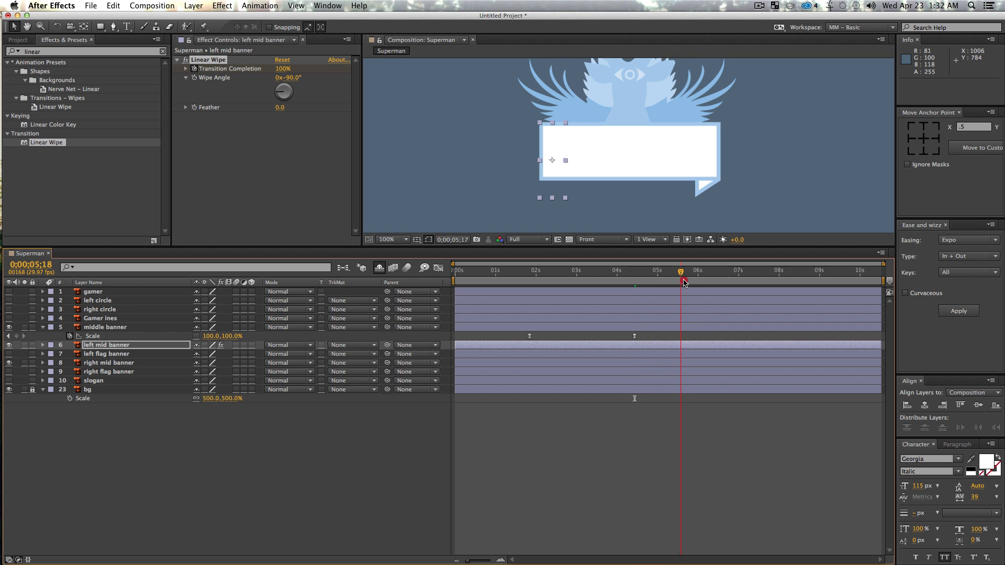
{"action": "left_click_drag", "start_coordinate": [280, 72], "coordinate": [234, 78]}
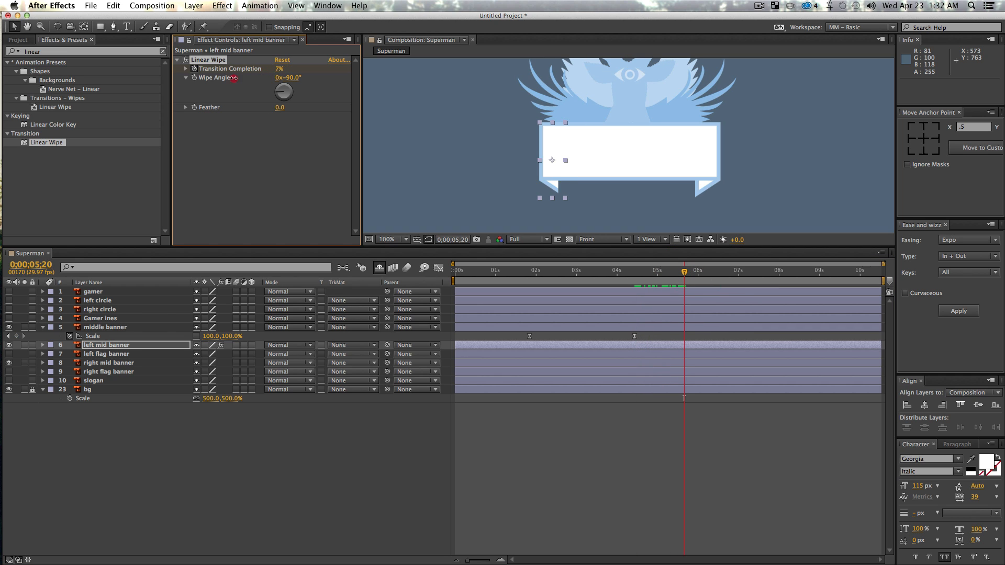
{"action": "left_click", "coordinate": [286, 479]}
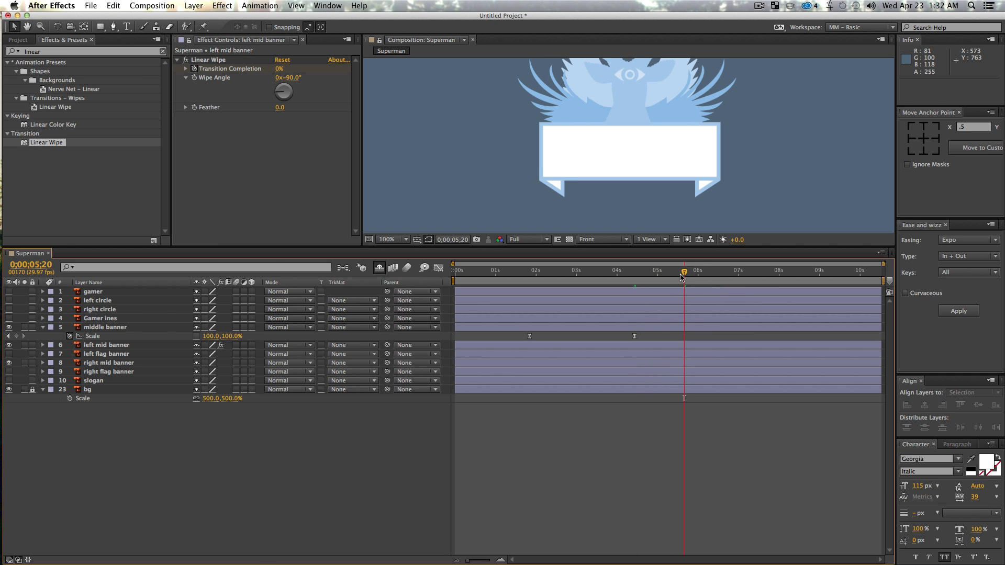
{"action": "left_click_drag", "start_coordinate": [682, 278], "coordinate": [602, 283]}
{"action": "key", "text": "space"}
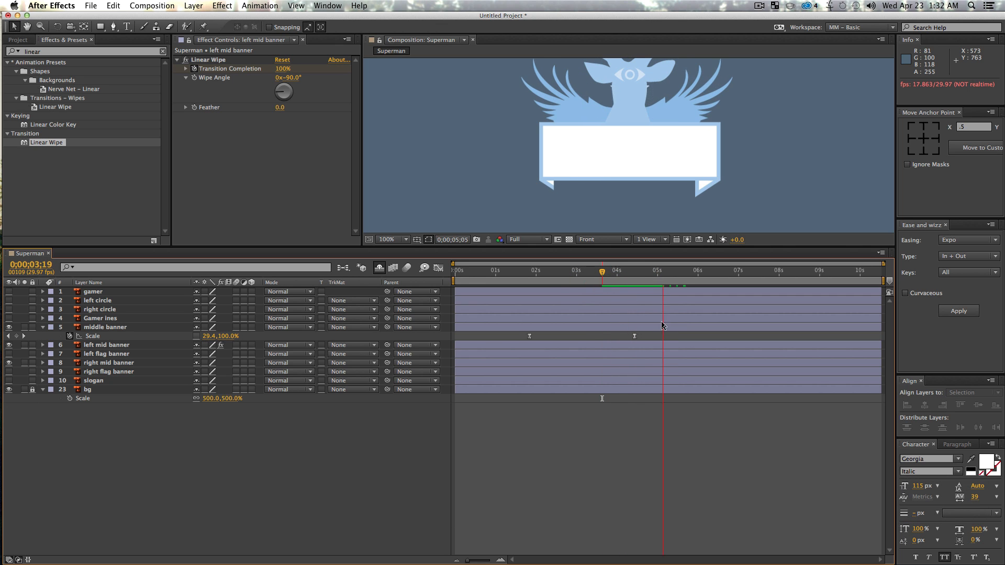
{"action": "key", "text": "space"}
Reveal and easy-ease the left mid banner's Transition Completion keyframes, shape their speed graph to peak near the end, and preview
{"action": "left_click", "coordinate": [116, 329]}
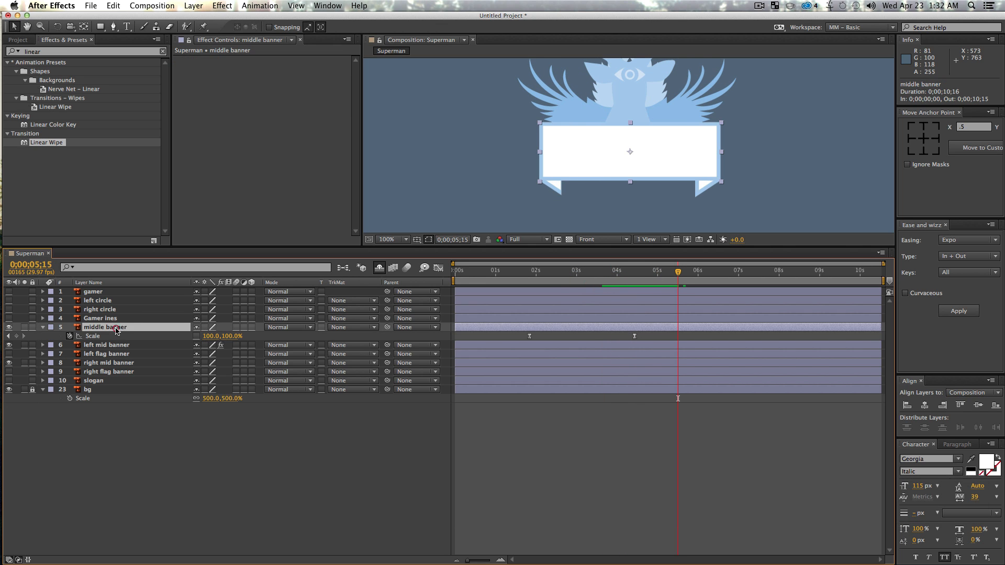
{"action": "left_click", "coordinate": [122, 347]}
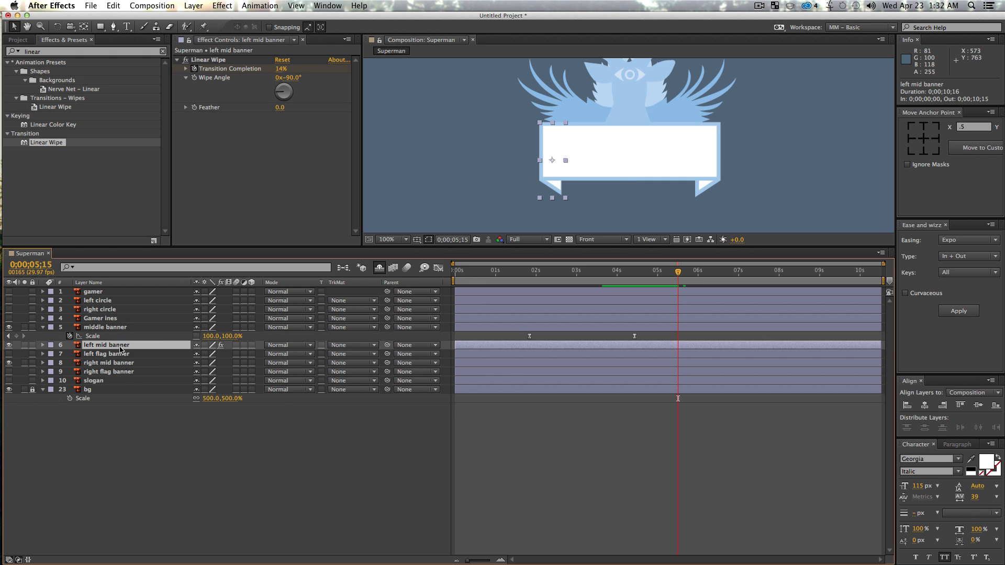
{"action": "key", "text": "u"}
{"action": "left_click_drag", "start_coordinate": [588, 368], "coordinate": [733, 358]}
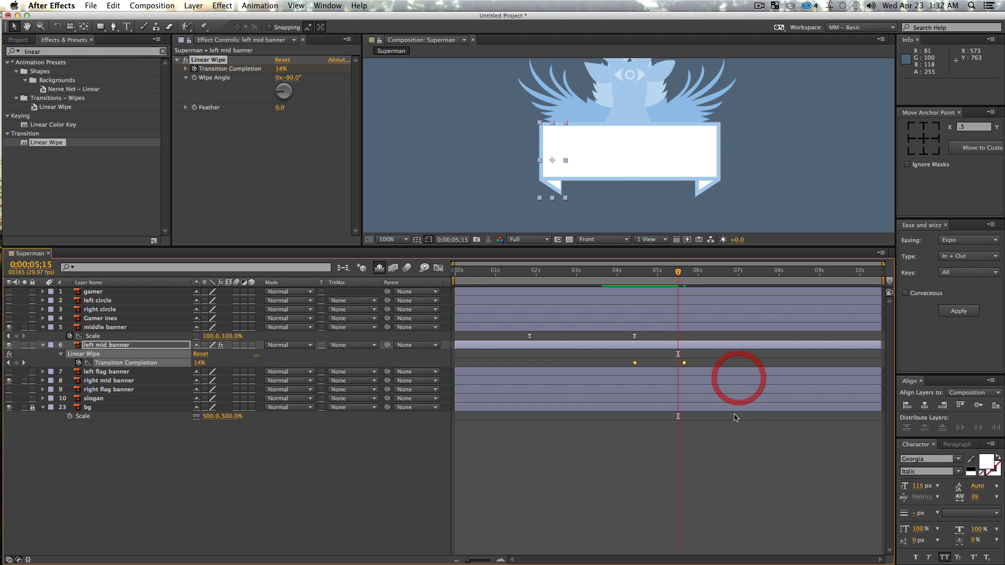
{"action": "key", "text": "F9"}
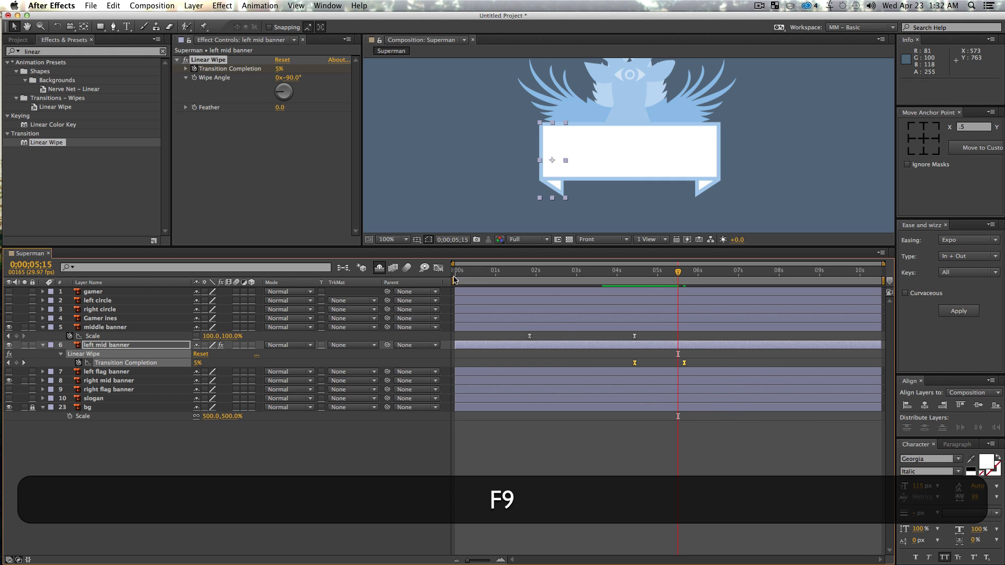
{"action": "left_click", "coordinate": [439, 268]}
{"action": "left_click_drag", "start_coordinate": [609, 430], "coordinate": [666, 466]}
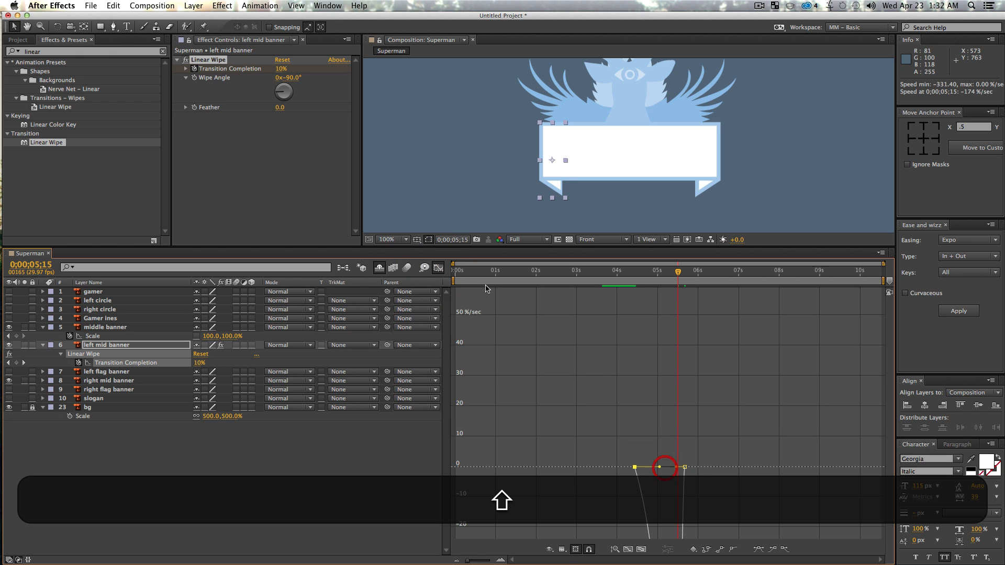
{"action": "left_click", "coordinate": [439, 268]}
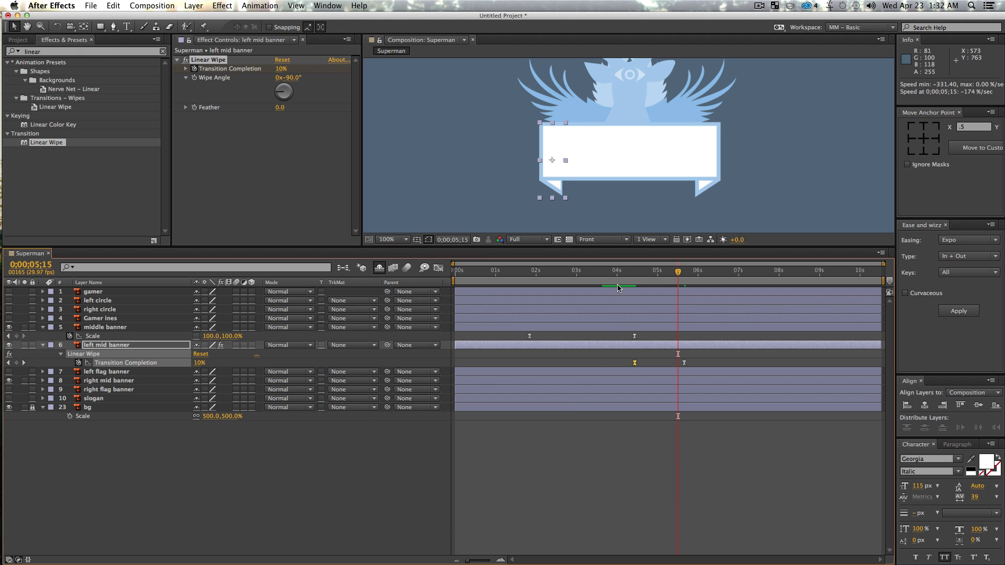
{"action": "left_click", "coordinate": [591, 278]}
{"action": "key", "text": "KP_0"}
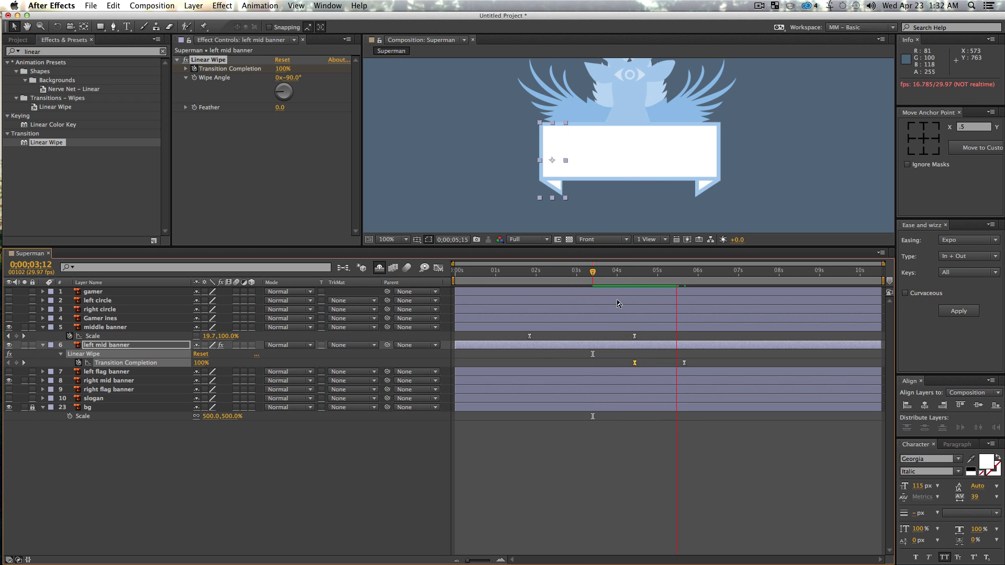
Shift both Transition Completion keyframes of the left mid banner slightly earlier, starting just before 0;00;04;07, and play it back
{"action": "left_click_drag", "start_coordinate": [639, 275], "coordinate": [628, 278]}
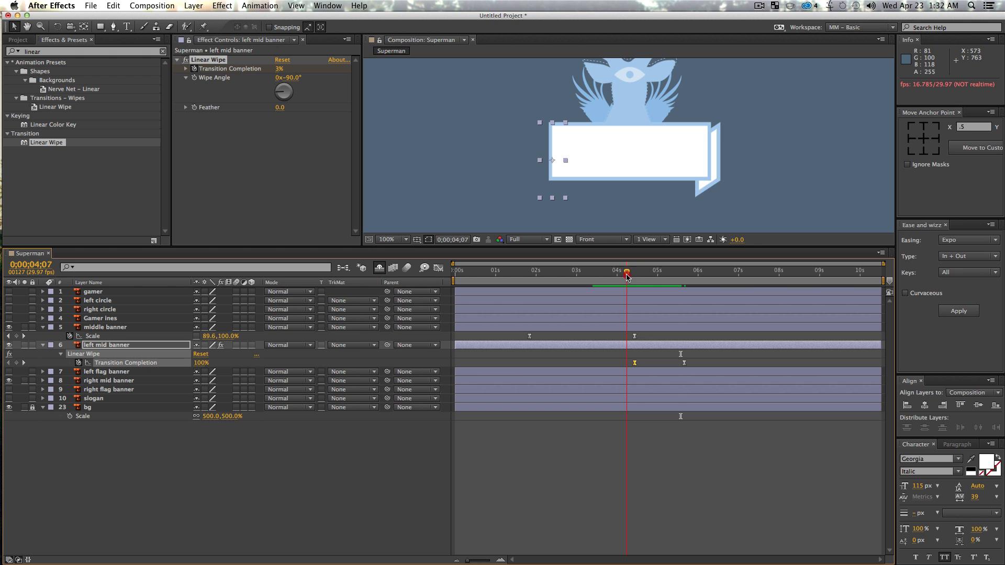
{"action": "left_click", "coordinate": [683, 364]}
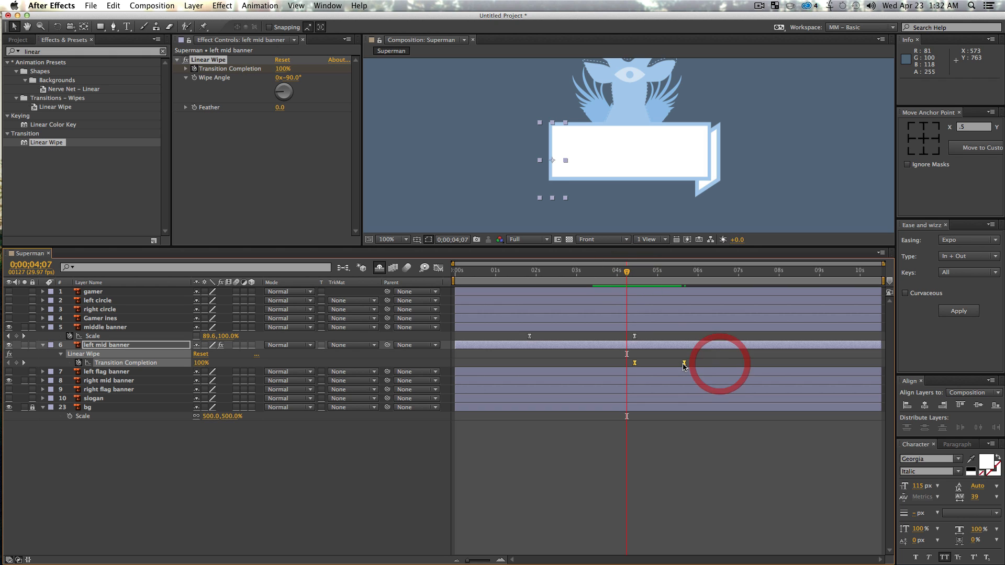
{"action": "left_click_drag", "start_coordinate": [672, 363], "coordinate": [667, 363]}
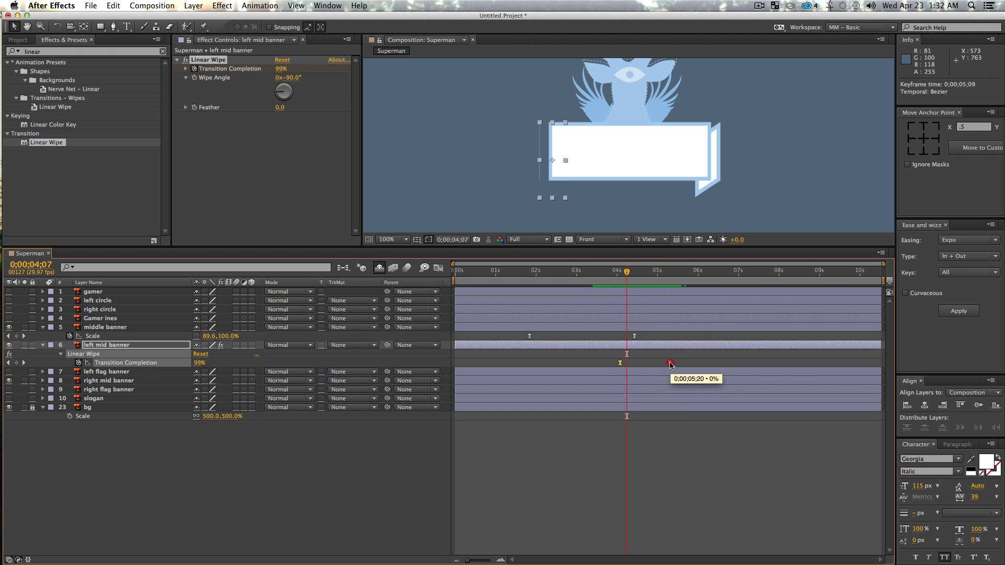
{"action": "key", "text": "space"}
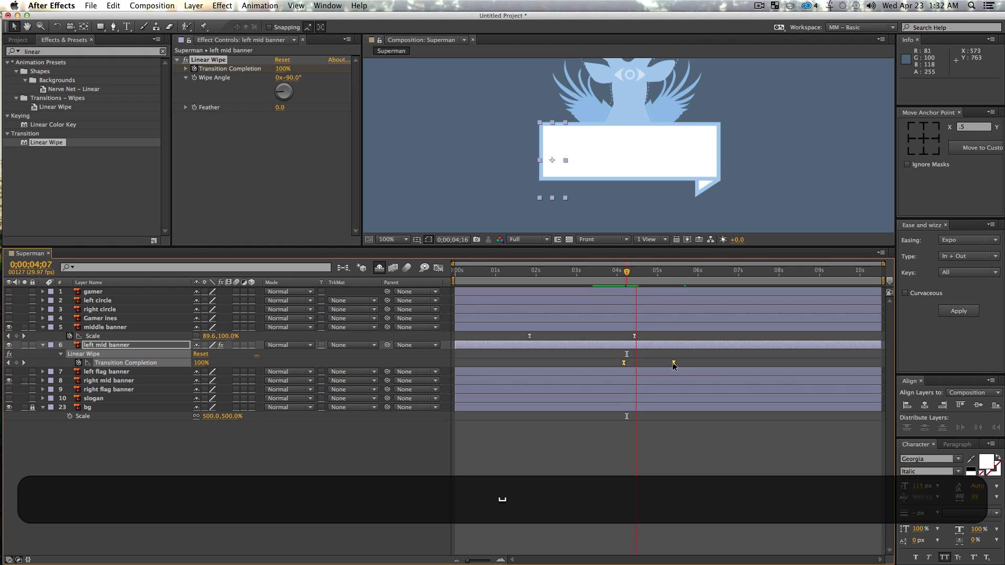
Copy the left mid banner's two Transition Completion keyframes onto the right mid banner at 0;00;04;05, reveal them and preview both wipes
{"action": "key", "text": "space"}
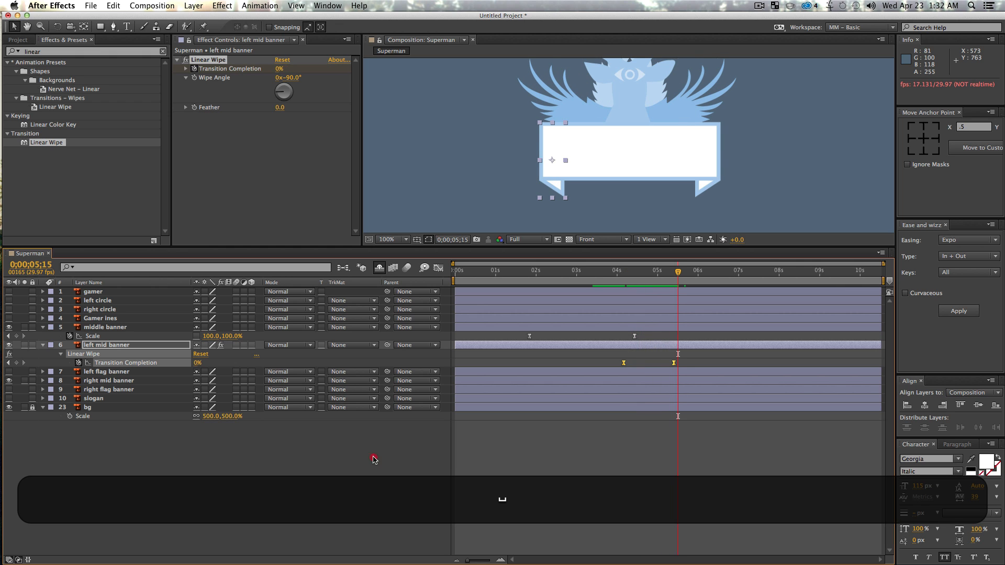
{"action": "left_click", "coordinate": [374, 450]}
{"action": "left_click", "coordinate": [638, 272]}
{"action": "left_click_drag", "start_coordinate": [638, 273], "coordinate": [623, 272]}
{"action": "left_click_drag", "start_coordinate": [604, 352], "coordinate": [696, 366]}
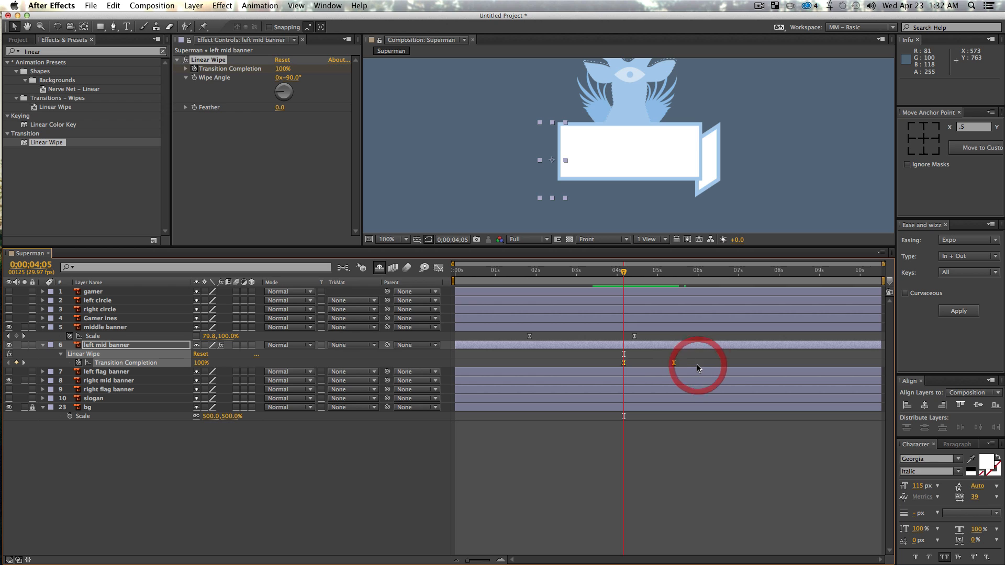
{"action": "key", "text": "ctrl+c"}
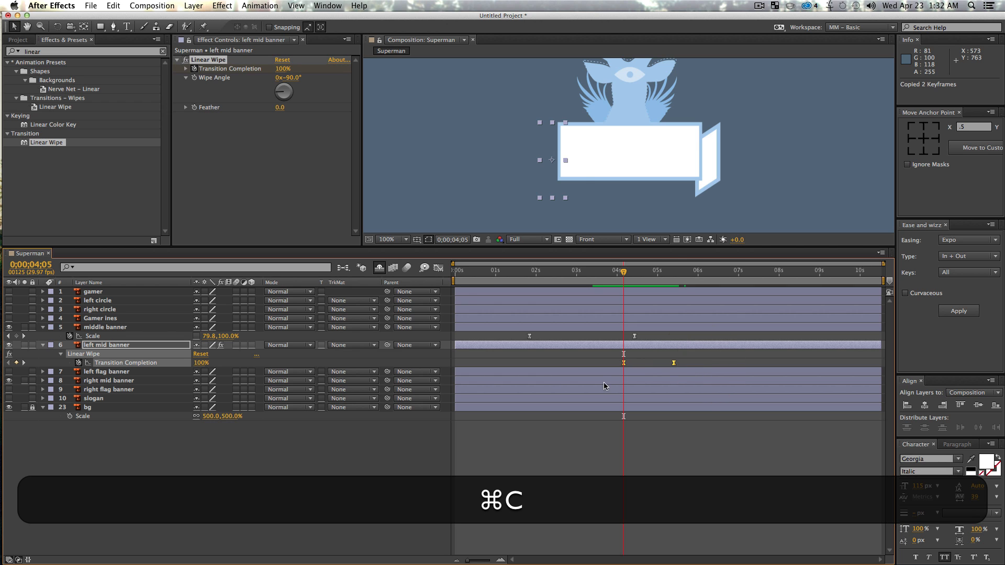
{"action": "left_click", "coordinate": [106, 381]}
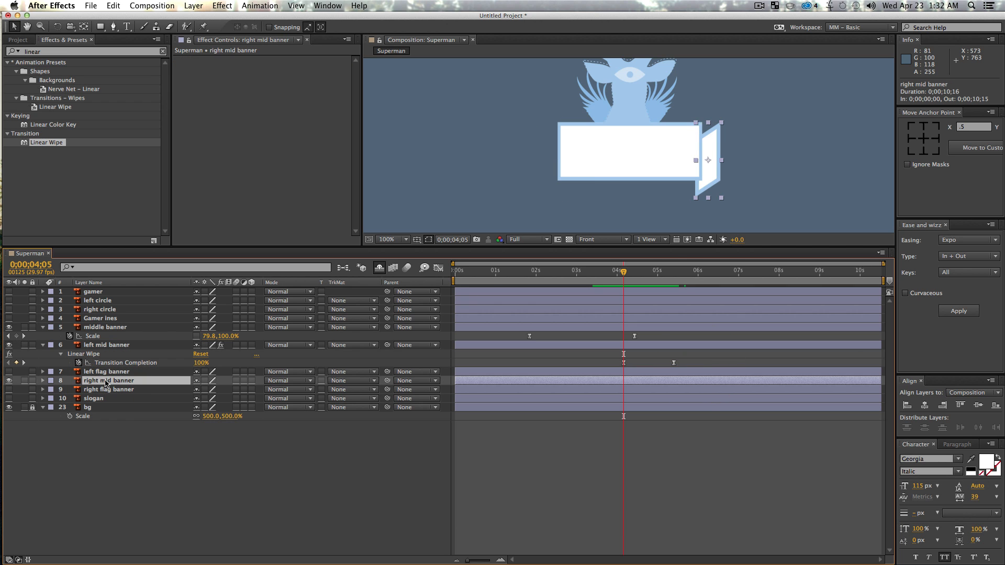
{"action": "key", "text": "cmd+v"}
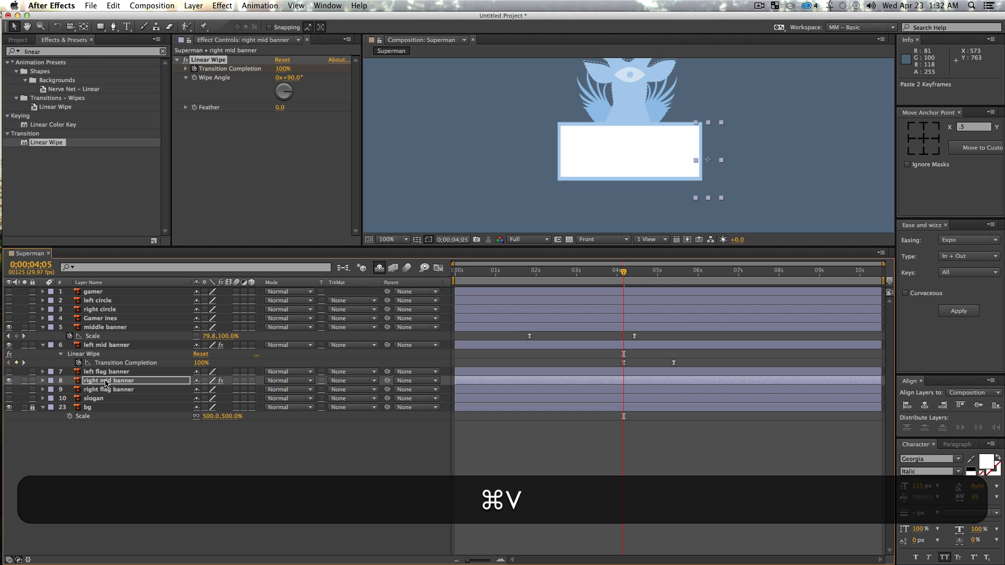
{"action": "key", "text": "u"}
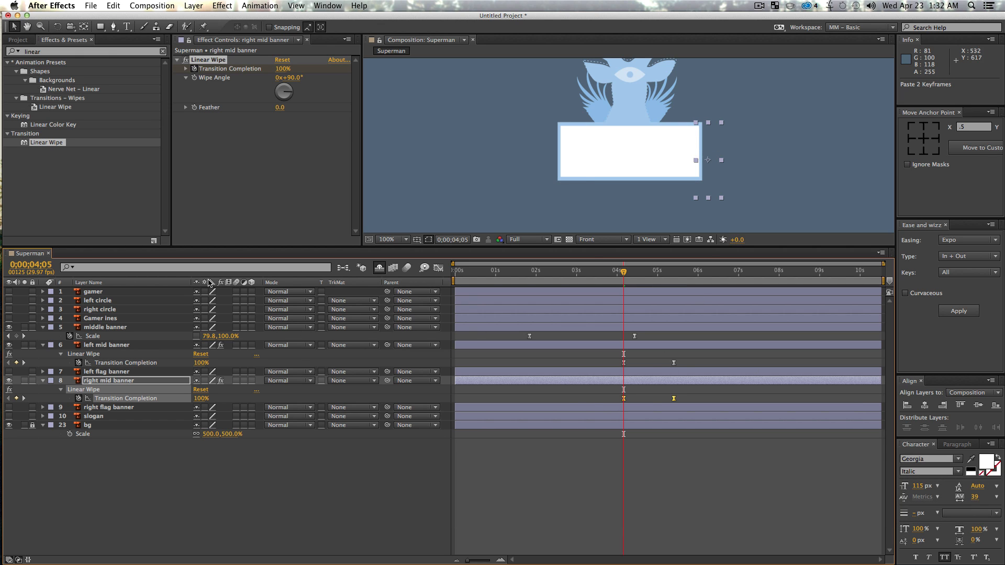
{"action": "left_click_drag", "start_coordinate": [622, 272], "coordinate": [607, 304]}
{"action": "key", "text": "space"}
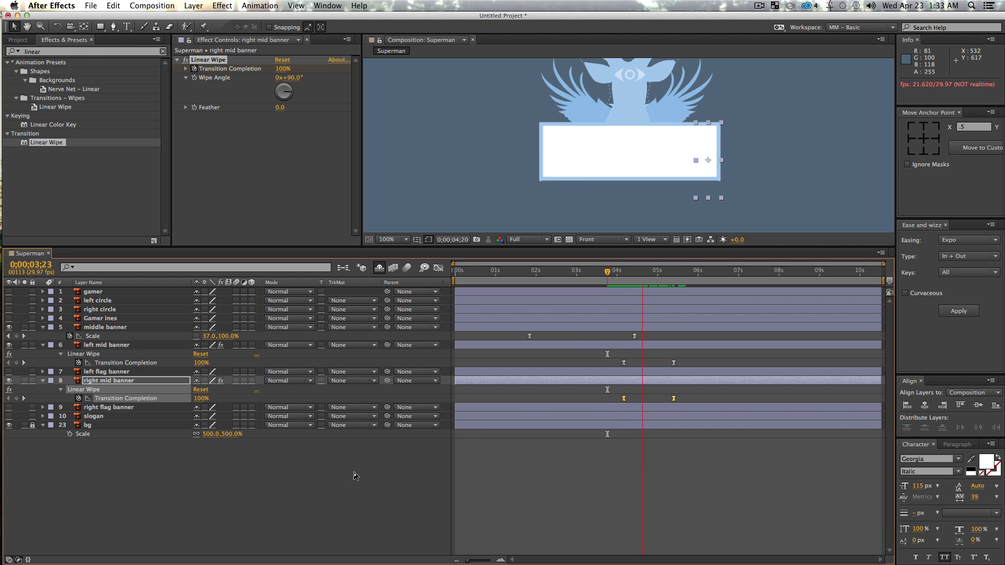
{"action": "key", "text": "space"}
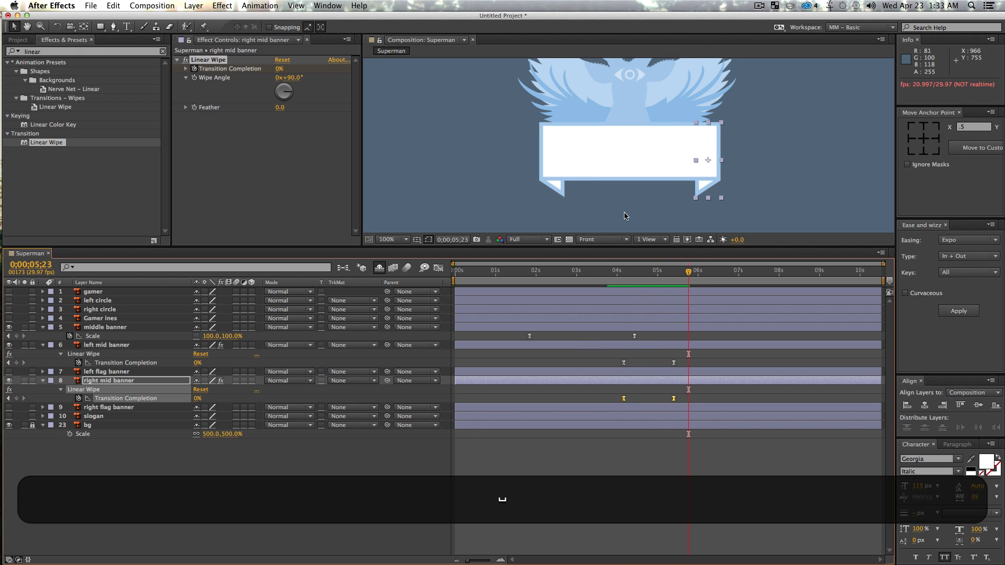
Turn on the visibility of the left flag banner and right flag banner layers with the playhead at 0;00;05;07
{"action": "left_click_drag", "start_coordinate": [688, 277], "coordinate": [666, 290]}
{"action": "left_click", "coordinate": [30, 529]}
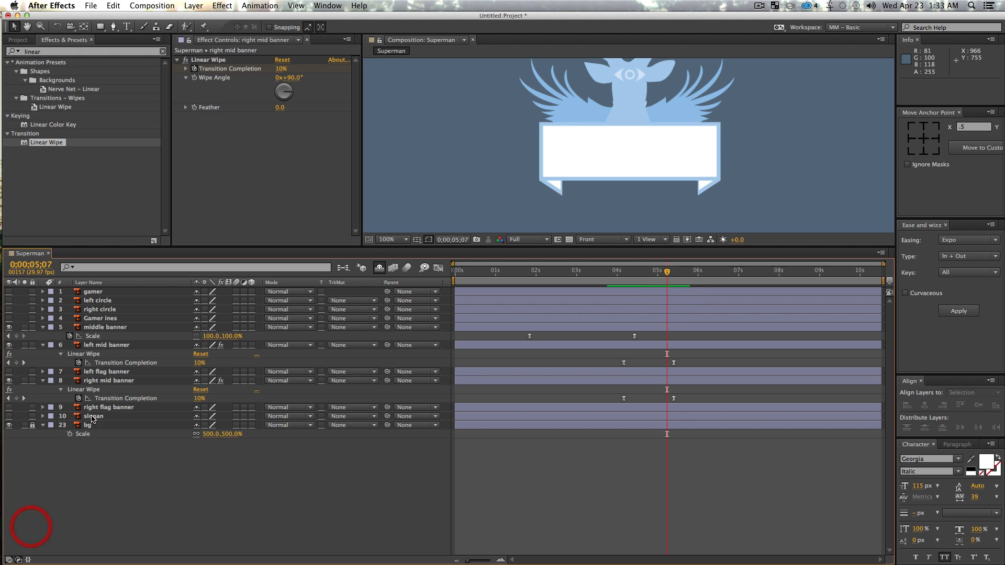
{"action": "left_click", "coordinate": [101, 409]}
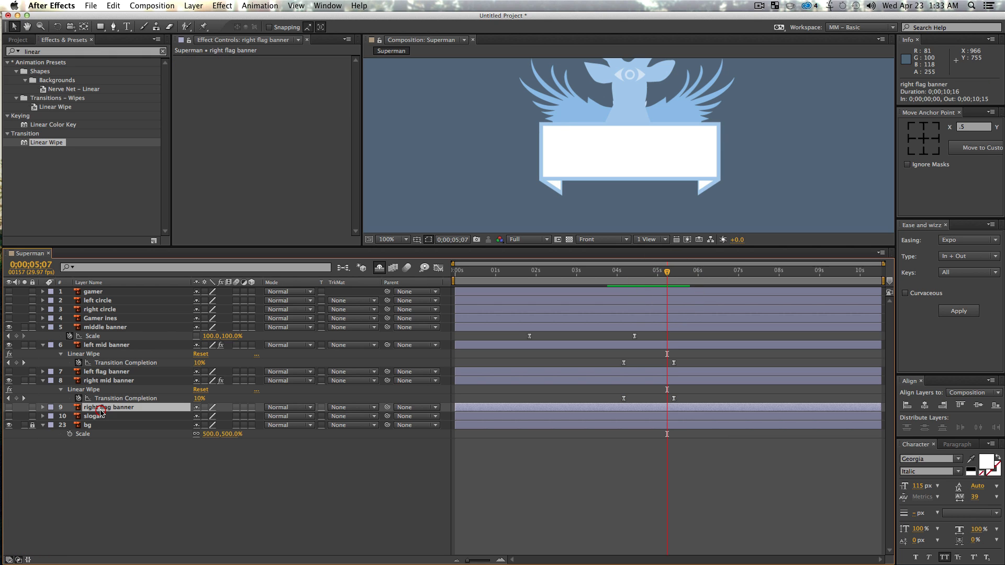
{"action": "left_click", "coordinate": [100, 373], "text": "super"}
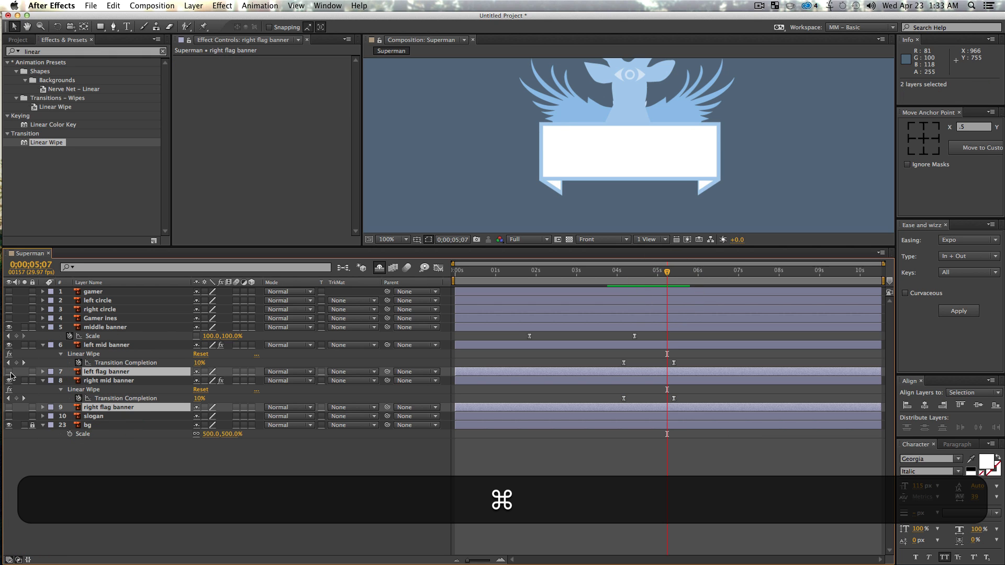
{"action": "left_click_drag", "start_coordinate": [8, 372], "coordinate": [9, 407]}
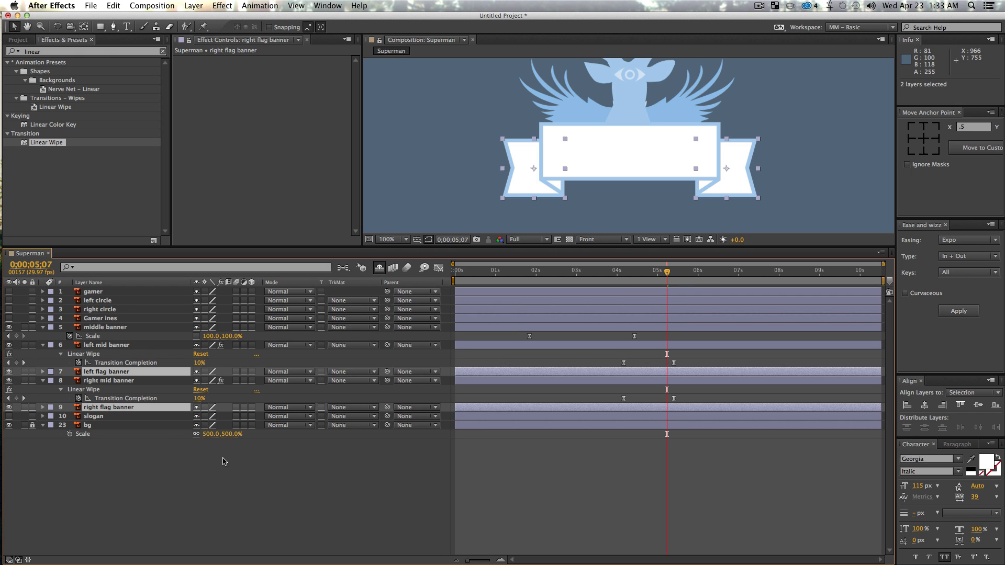
{"action": "left_click", "coordinate": [184, 500]}
Move the right flag banner's anchor point to its left-middle edge and the left flag banner's to its right-middle edge
{"action": "left_click", "coordinate": [129, 408]}
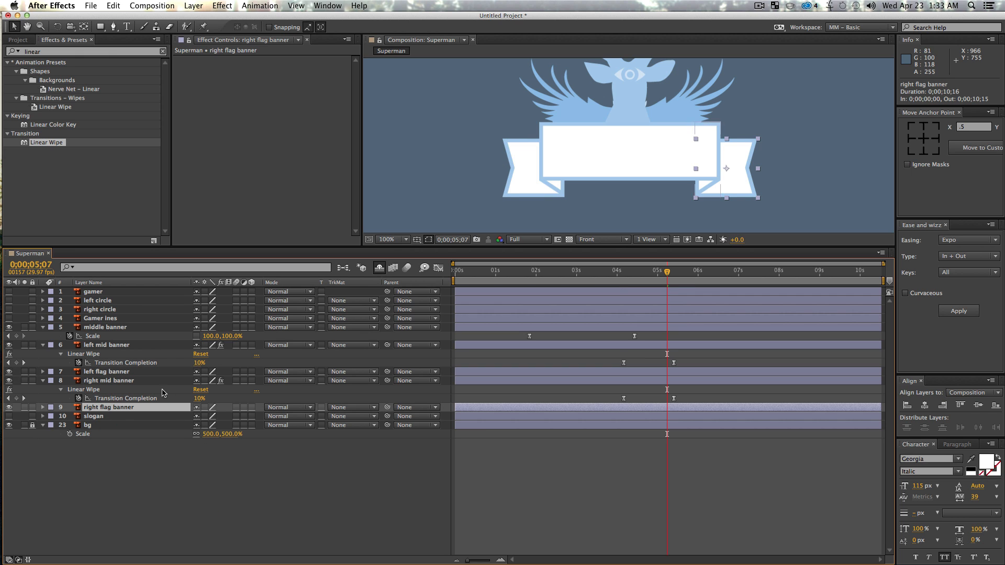
{"action": "left_click", "coordinate": [911, 143]}
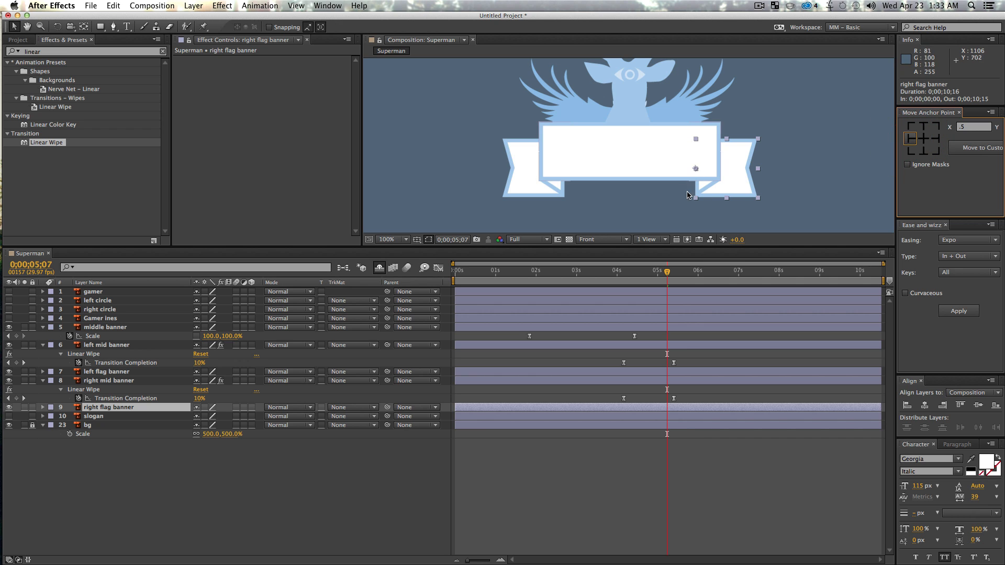
{"action": "left_click", "coordinate": [113, 371]}
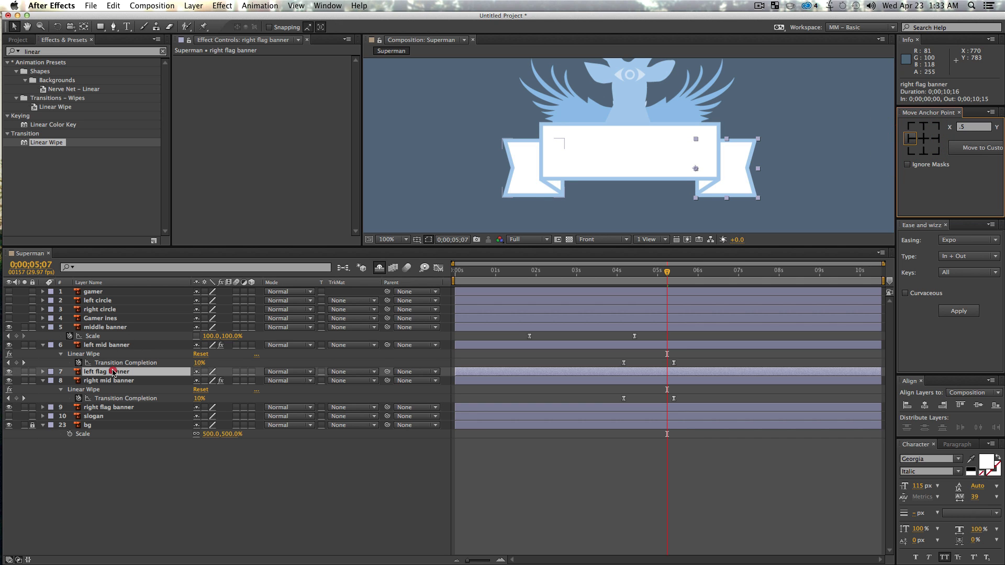
{"action": "left_click", "coordinate": [943, 140]}
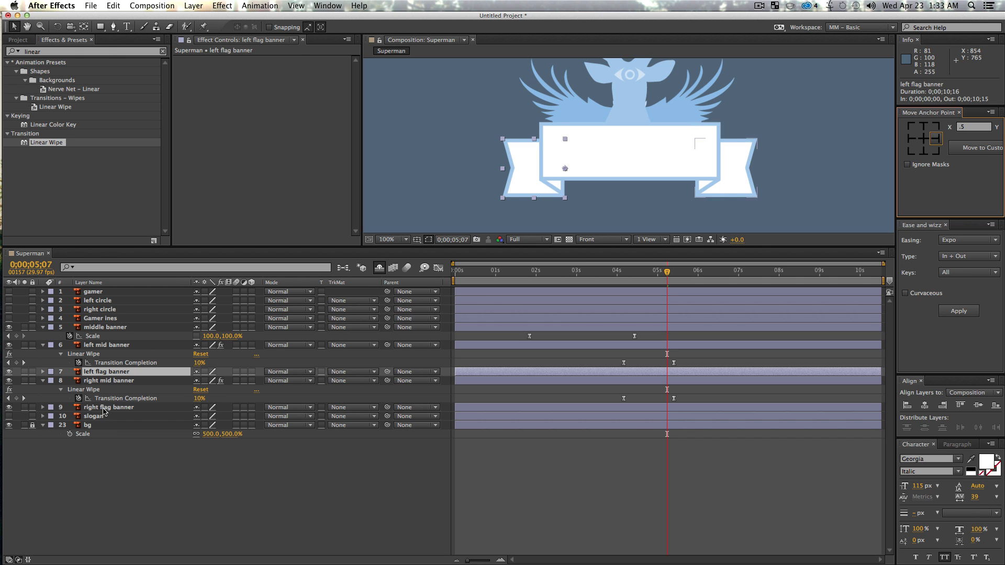
Add 100% Scale keyframes to both flag banners and move them to 0;00;06;18
{"action": "left_click", "coordinate": [103, 408]}
{"action": "left_click", "coordinate": [108, 372], "text": "super"}
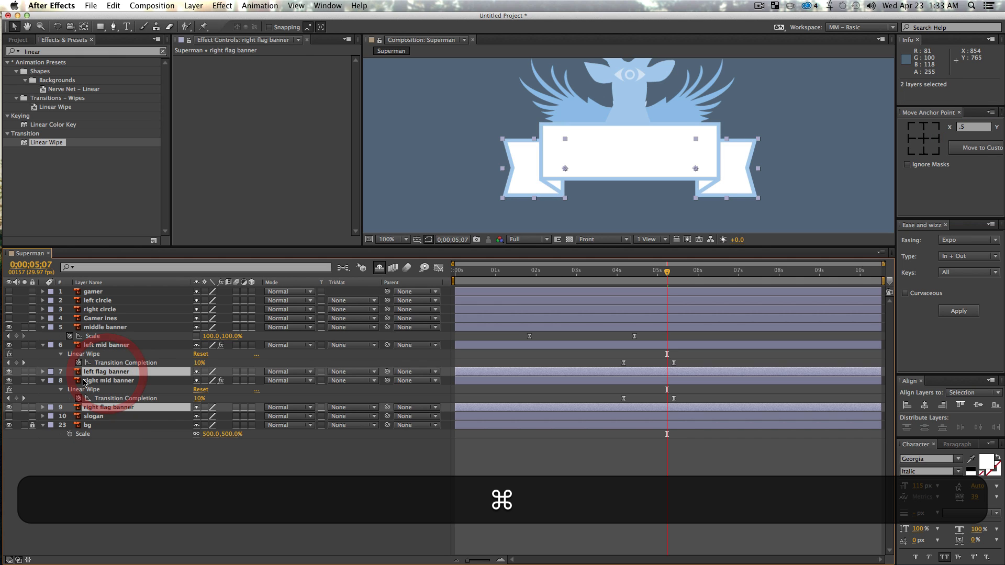
{"action": "key", "text": "s"}
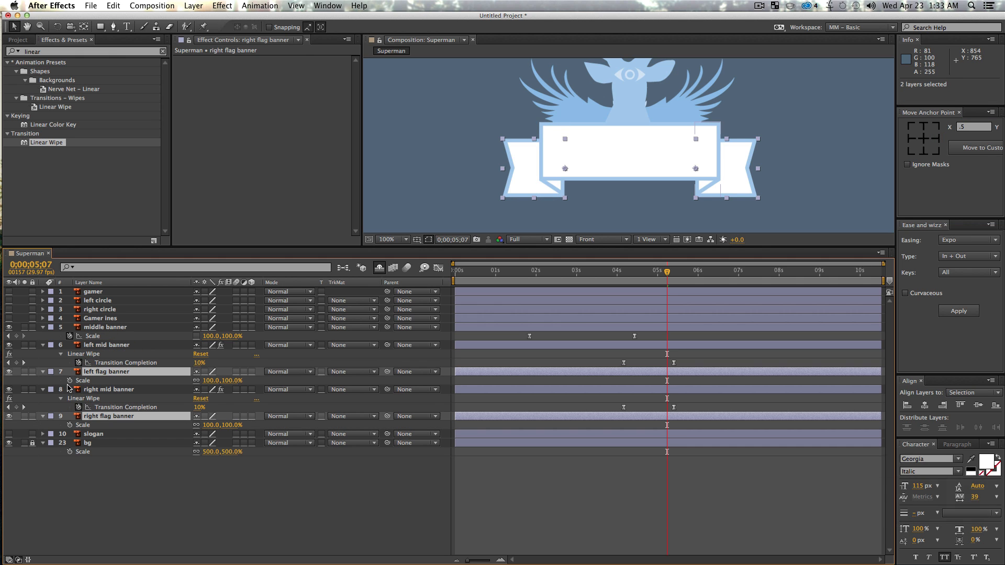
{"action": "left_click", "coordinate": [69, 380]}
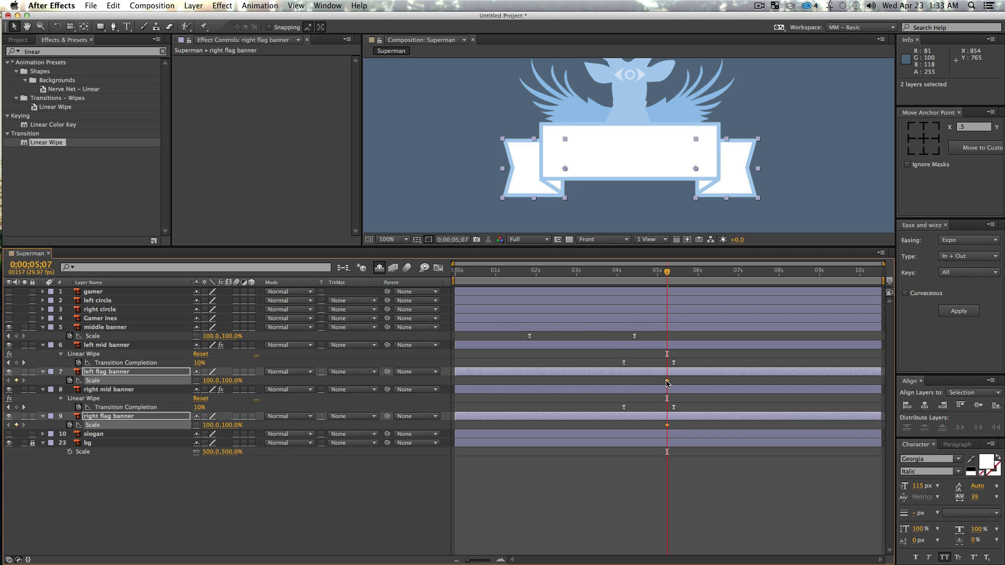
{"action": "left_click_drag", "start_coordinate": [672, 383], "coordinate": [723, 380]}
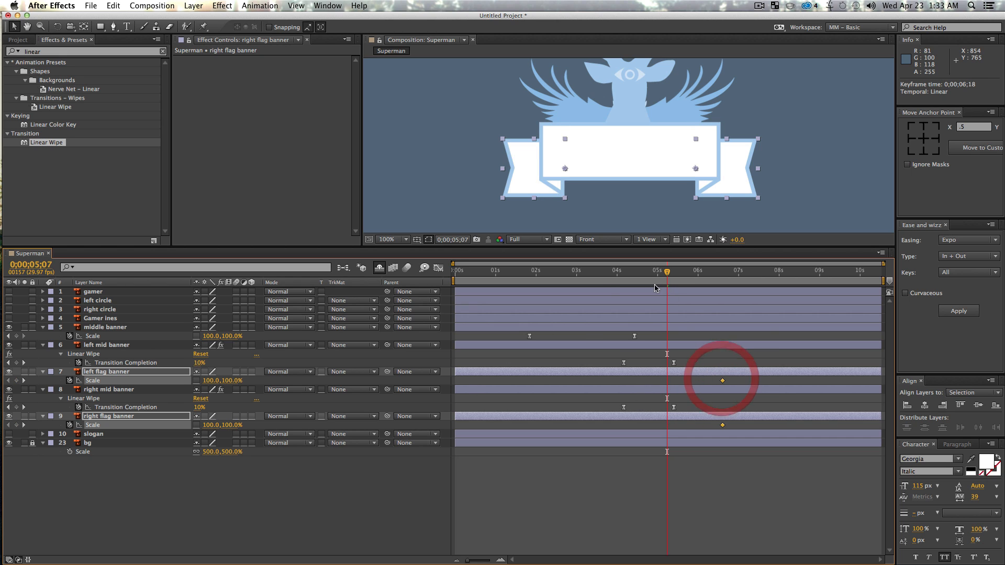
{"action": "left_click", "coordinate": [173, 505]}
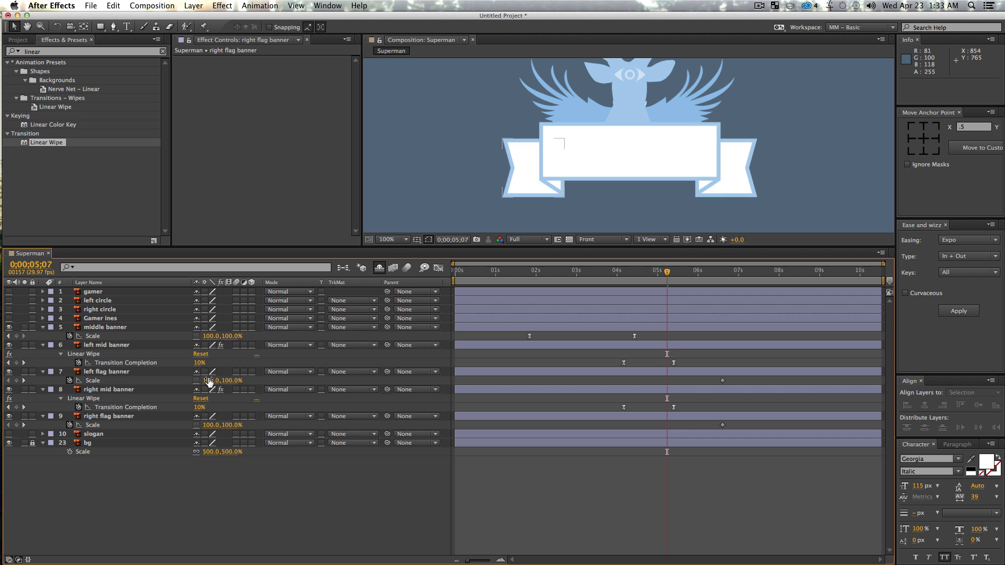
Keyframe the horizontal scale of the left and right flag banners at 0% at 0;00;05;07, keeping their height at 100%
{"action": "mouse_move", "coordinate": [208, 383]}
{"action": "left_mouse_down"}
{"action": "mouse_move", "coordinate": [173, 383]}
{"action": "mouse_move", "coordinate": [208, 389]}
{"action": "left_mouse_up"}
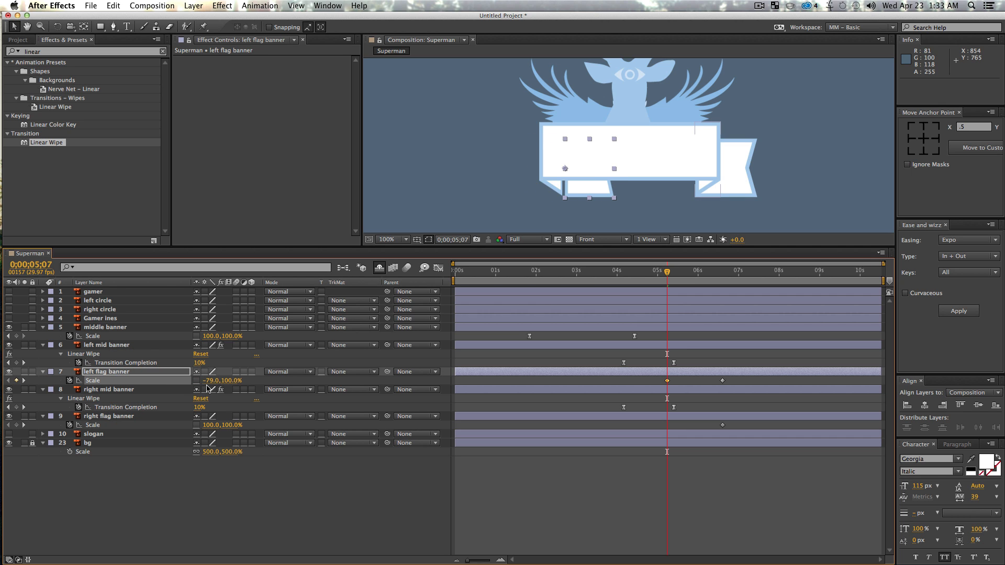
{"action": "type", "text": "0"}
{"action": "key", "text": "Return"}
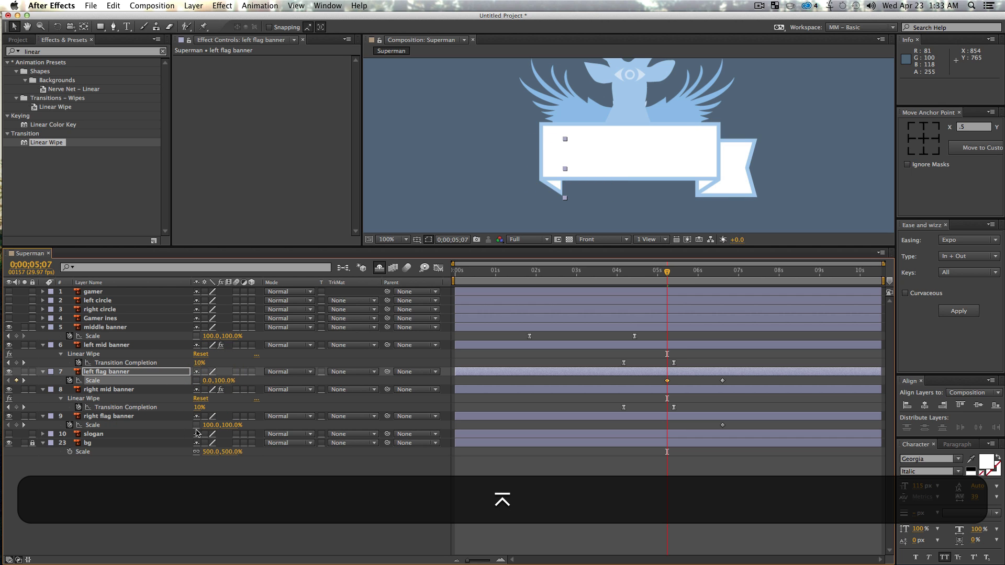
{"action": "type", "text": "0"}
{"action": "key", "text": "Return"}
Easy-ease all Scale keyframes of both flag banners and lengthen the outgoing ease of their starting keyframes in the speed graph
{"action": "left_click_drag", "start_coordinate": [659, 432], "coordinate": [639, 430]}
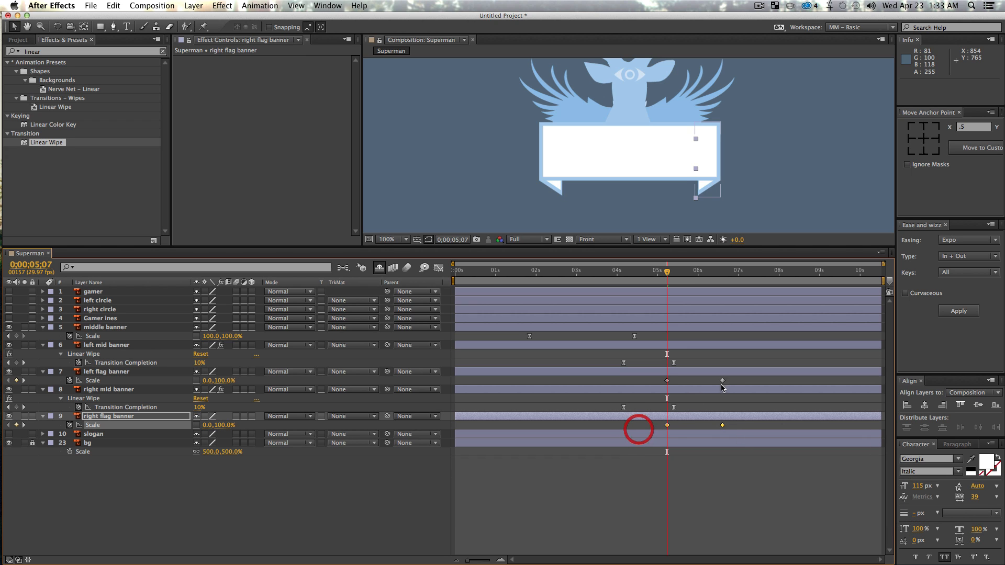
{"action": "left_click_drag", "start_coordinate": [732, 382], "coordinate": [649, 388]}
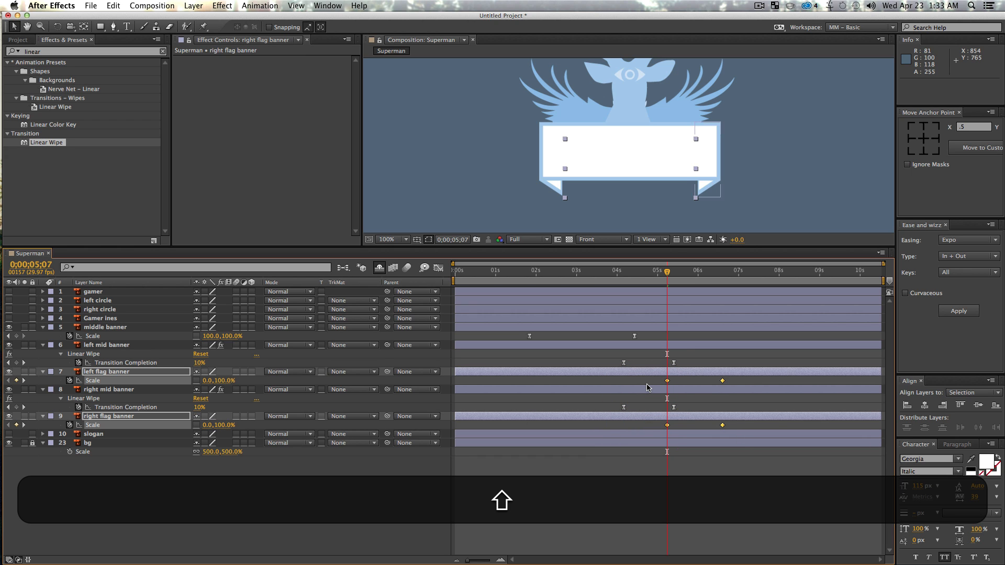
{"action": "key", "text": "F9"}
{"action": "left_click", "coordinate": [439, 268]}
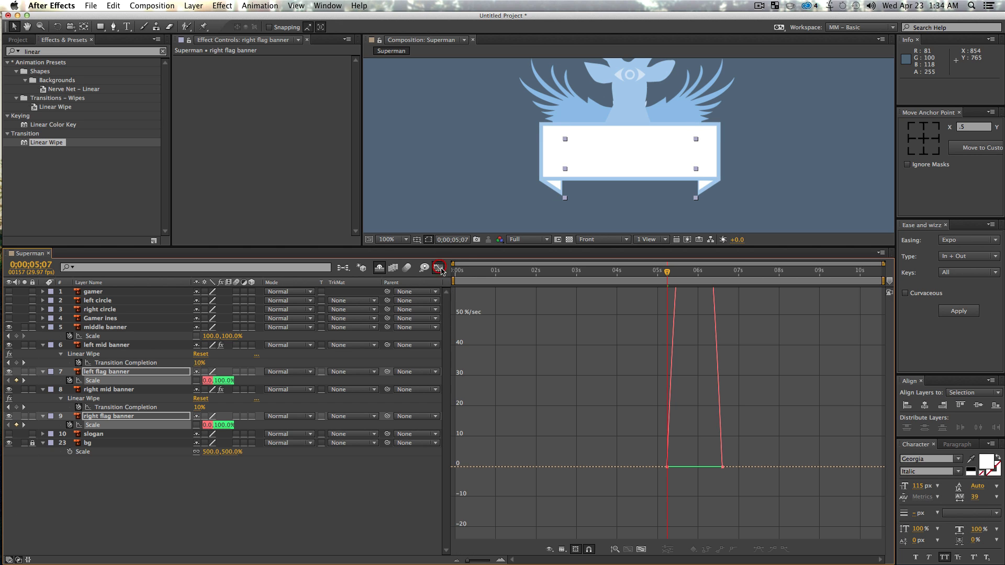
{"action": "left_click_drag", "start_coordinate": [624, 448], "coordinate": [693, 504]}
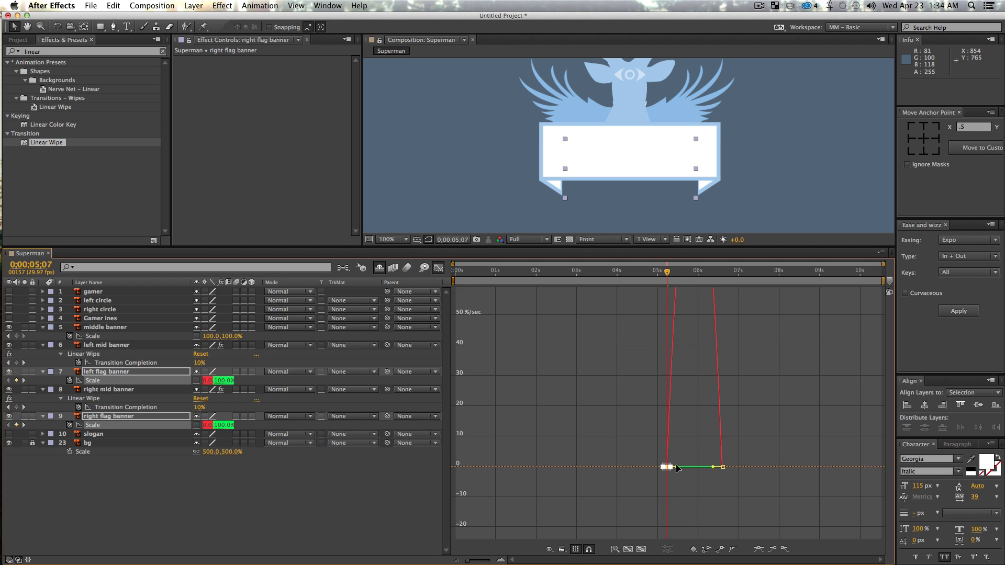
{"action": "left_click_drag", "start_coordinate": [676, 468], "coordinate": [701, 467]}
{"action": "left_click", "coordinate": [440, 270]}
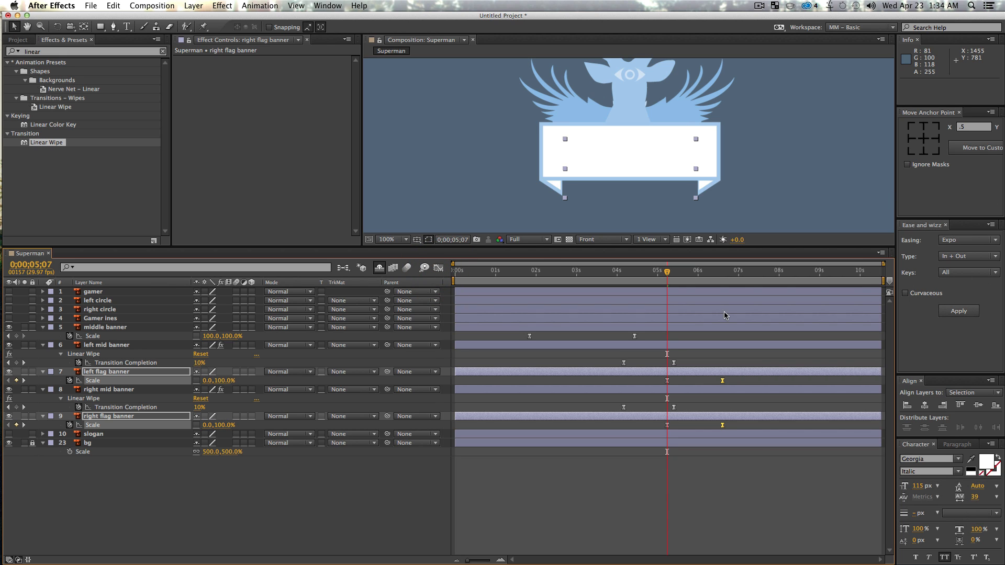
Preview the flag banners' unfolding twice, starting from 0;00;04;07 and from 0;00;05;02, and scrub back to 0;00;06;12
{"action": "left_click_drag", "start_coordinate": [668, 272], "coordinate": [627, 273]}
{"action": "key", "text": "space"}
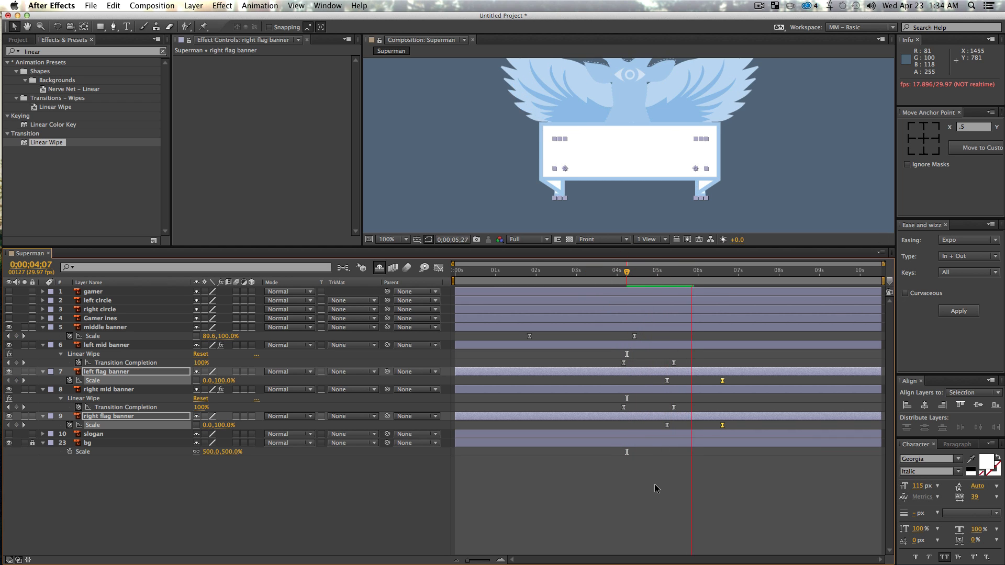
{"action": "key", "text": "space"}
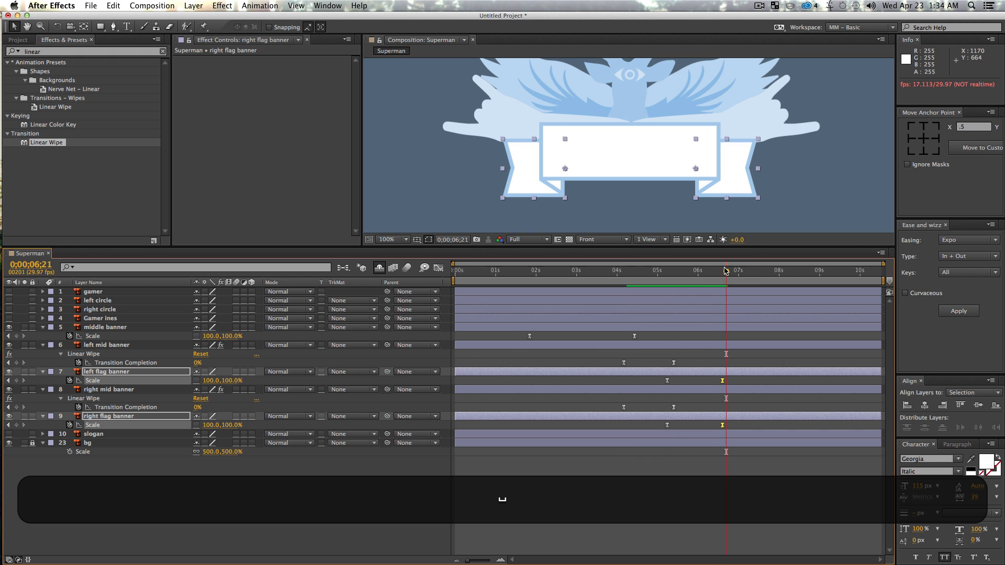
{"action": "left_click_drag", "start_coordinate": [727, 273], "coordinate": [659, 293]}
{"action": "key", "text": "space"}
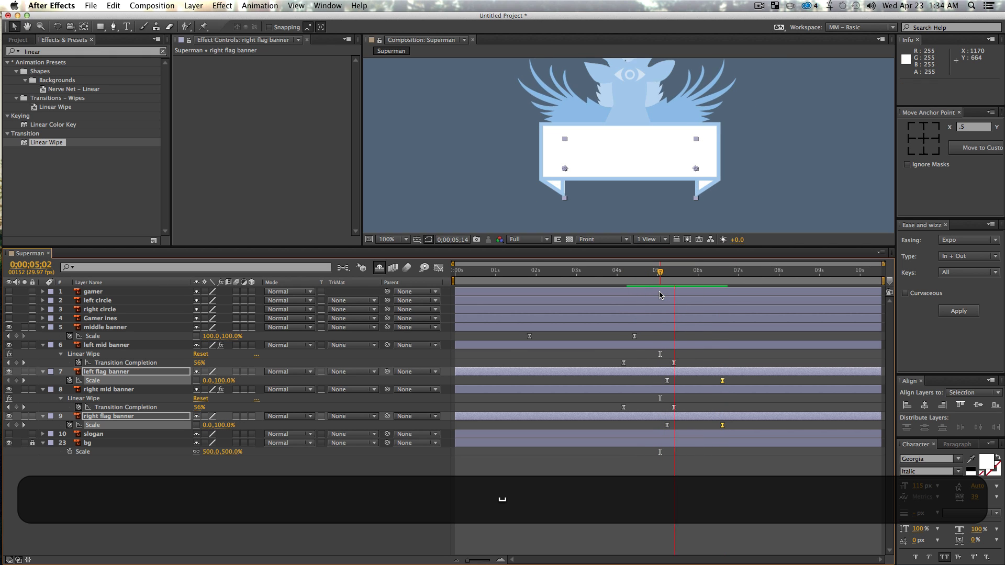
{"action": "key", "text": "space"}
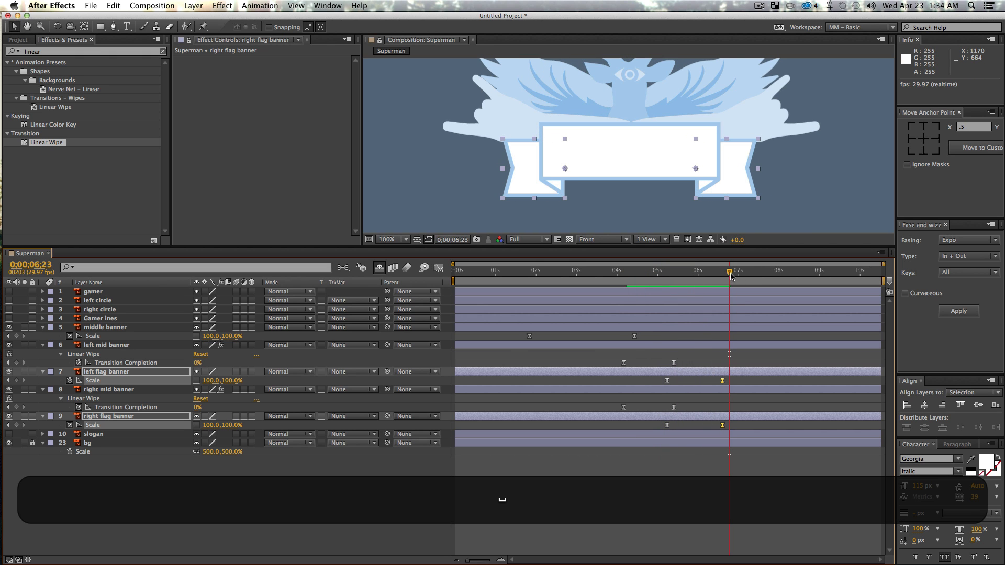
{"action": "left_click_drag", "start_coordinate": [731, 277], "coordinate": [713, 287]}
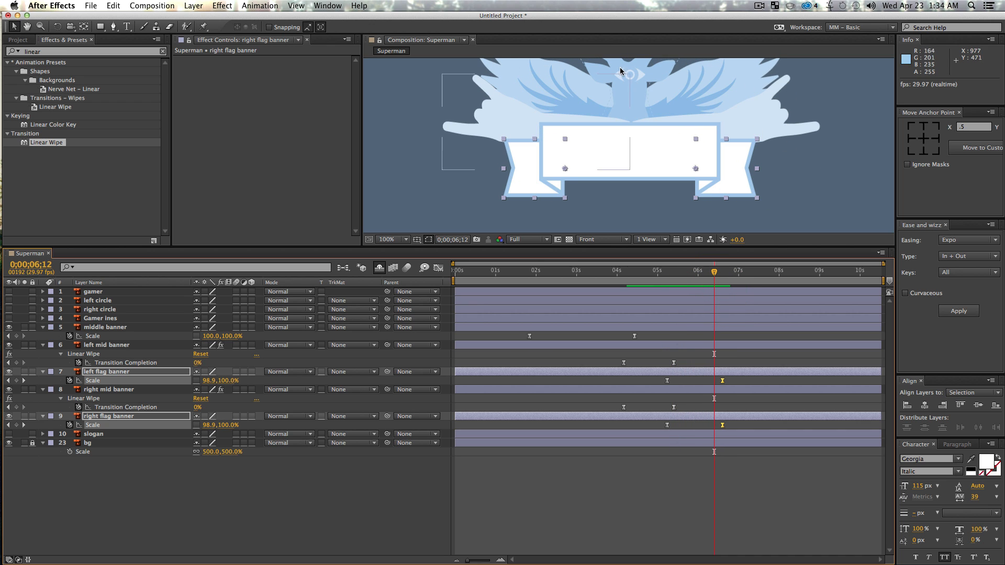
View the whole emblem at 50% magnification and switch to the reference movie S42 - Champ Gamer Tag.mov in QuickTime Player
{"action": "key", "text": "z"}
{"action": "left_click", "coordinate": [680, 152], "text": "alt"}
{"action": "key", "text": "space"}
{"action": "left_click_drag", "start_coordinate": [666, 133], "coordinate": [661, 166]}
{"action": "key", "text": "v"}
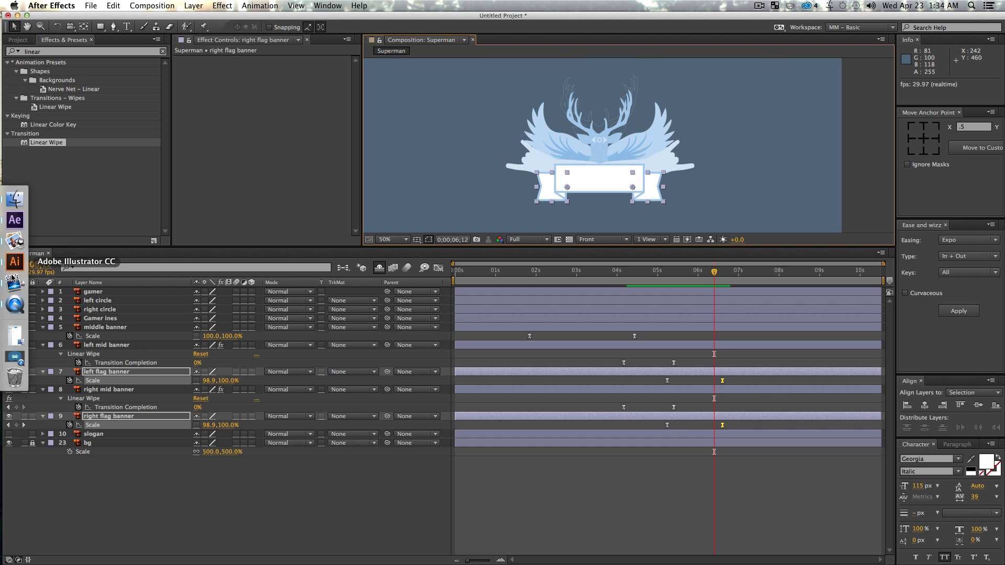
{"action": "left_click", "coordinate": [14, 356]}
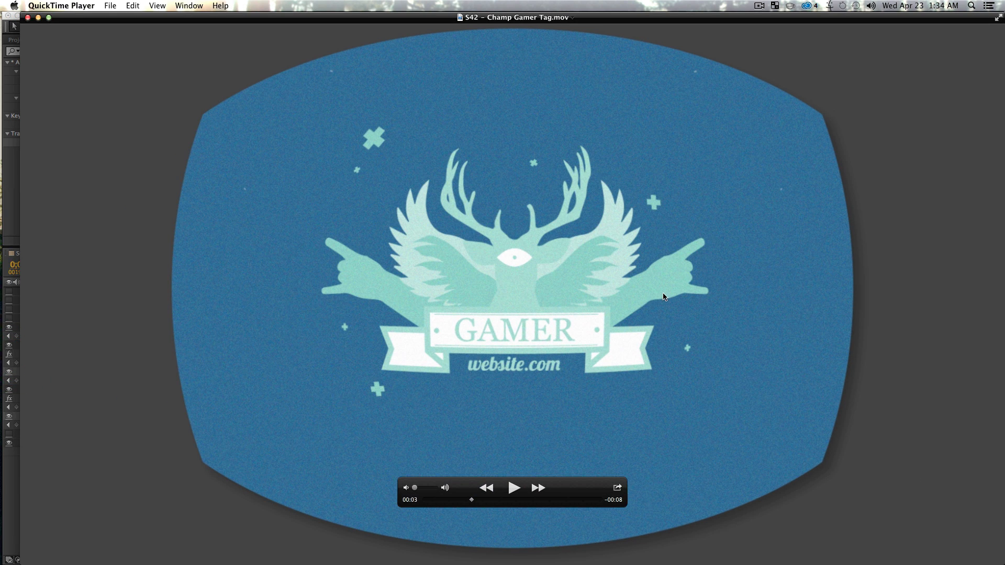
Switch back to After Effects and preview the emblem animation from 0;00;00;21 through the flag banners' unfolding
{"action": "double_click", "coordinate": [380, 19]}
{"action": "key", "text": "v"}
{"action": "left_click", "coordinate": [349, 531]}
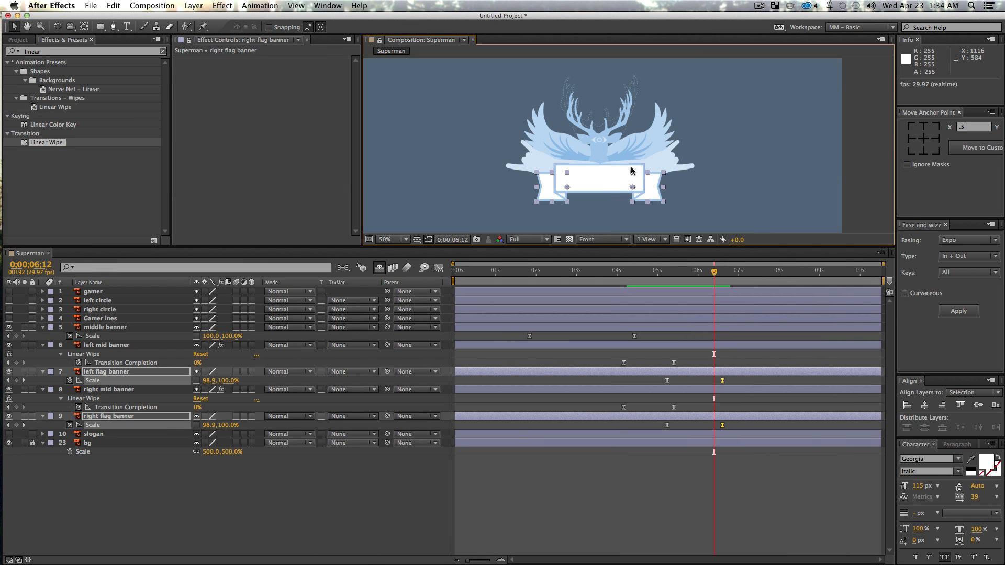
{"action": "key", "text": "space"}
{"action": "mouse_move", "coordinate": [633, 170]}
{"action": "left_mouse_down"}
{"action": "mouse_move", "coordinate": [635, 124]}
{"action": "mouse_move", "coordinate": [623, 164]}
{"action": "left_mouse_up"}
{"action": "key", "text": "v"}
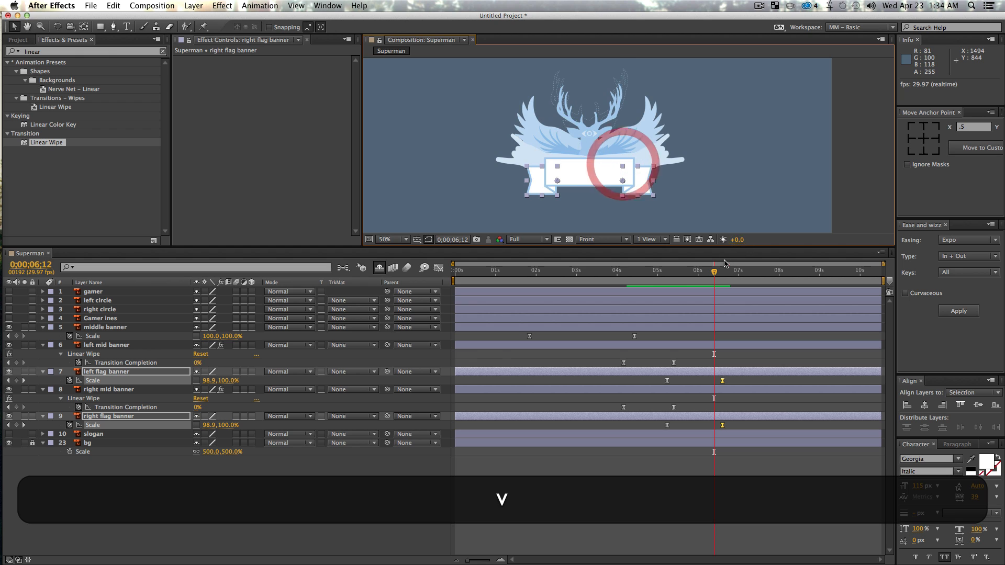
{"action": "left_click_drag", "start_coordinate": [714, 274], "coordinate": [521, 343]}
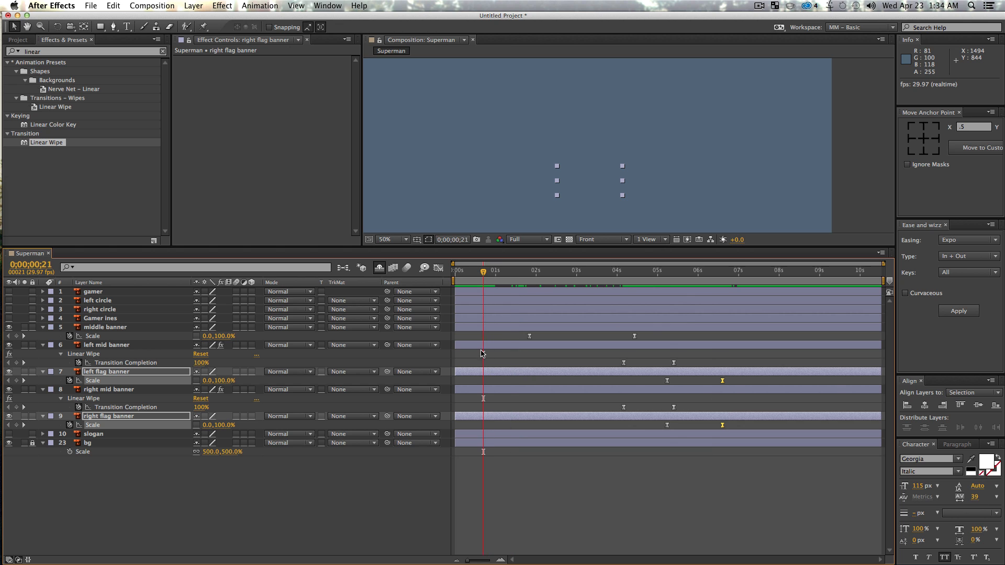
{"action": "key", "text": "space"}
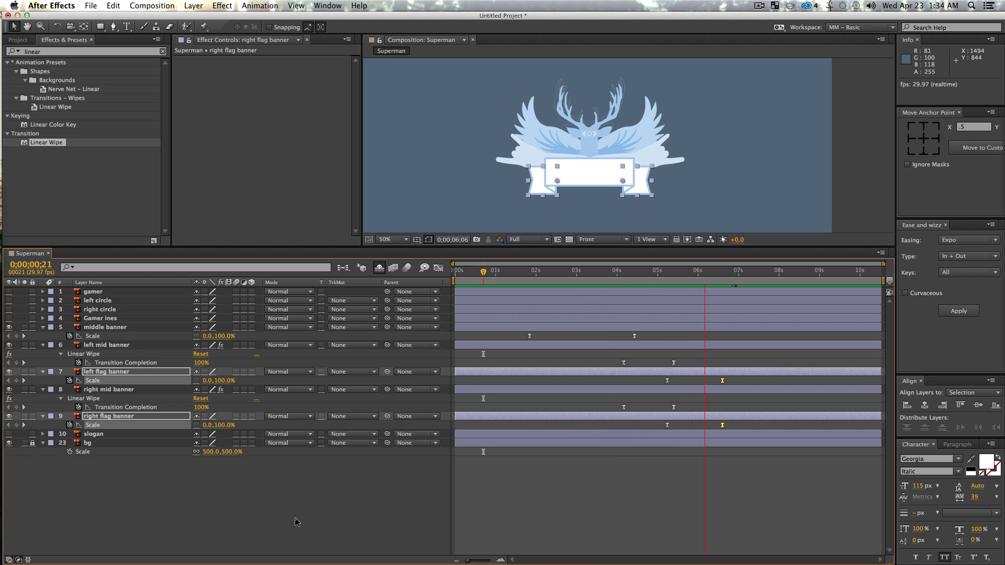
{"action": "key", "text": "space"}
{"action": "left_click", "coordinate": [321, 528]}
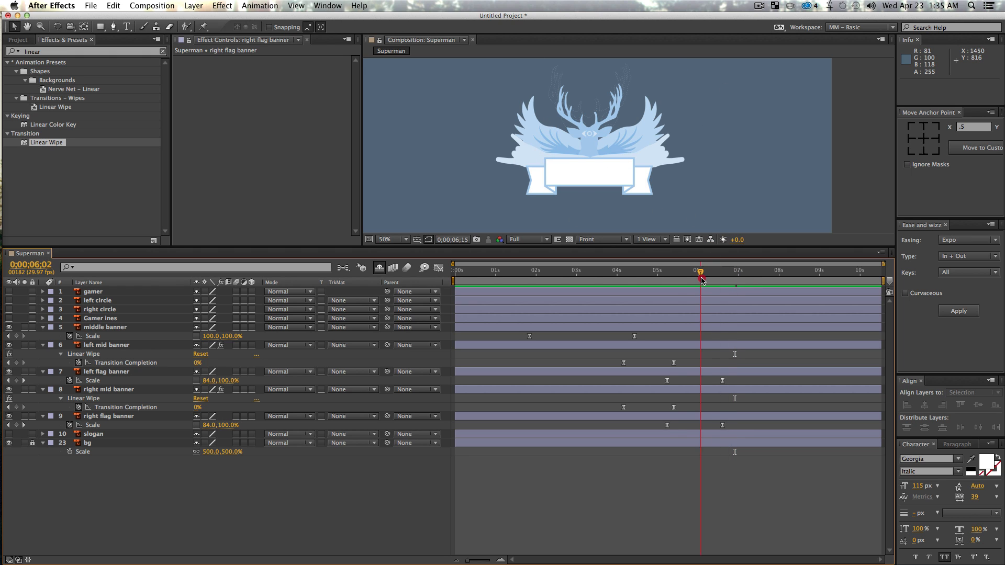
Move the current time to 0;00;05;29 and collapse the keyframed properties of the unlocked layers in the Superman timeline
{"action": "mouse_move", "coordinate": [702, 280]}
{"action": "left_mouse_down"}
{"action": "mouse_move", "coordinate": [659, 288]}
{"action": "mouse_move", "coordinate": [723, 291]}
{"action": "mouse_move", "coordinate": [687, 293]}
{"action": "mouse_move", "coordinate": [710, 296]}
{"action": "mouse_move", "coordinate": [697, 291]}
{"action": "left_mouse_up"}
{"action": "left_click", "coordinate": [243, 545]}
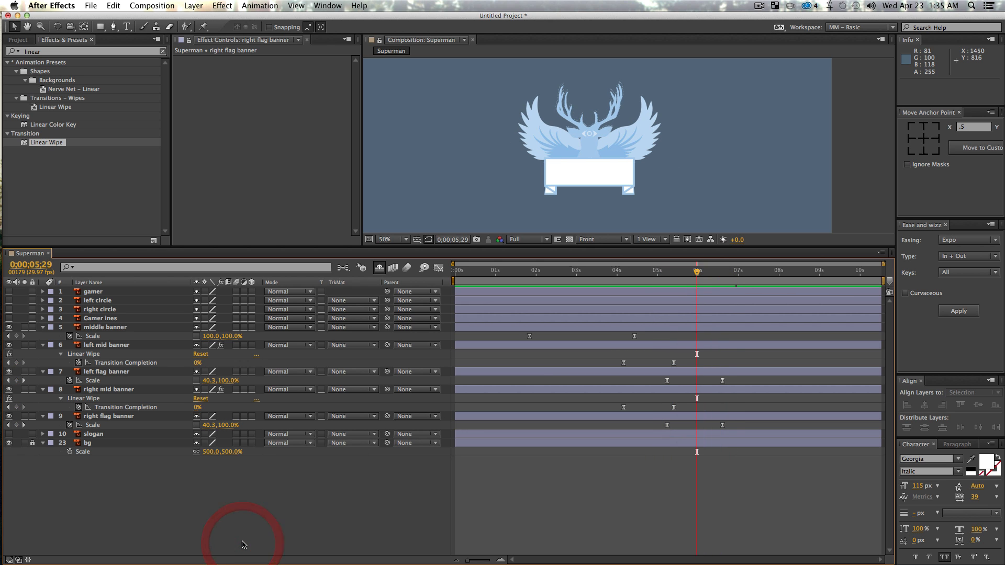
{"action": "key", "text": "super+a"}
{"action": "key", "text": "u"}
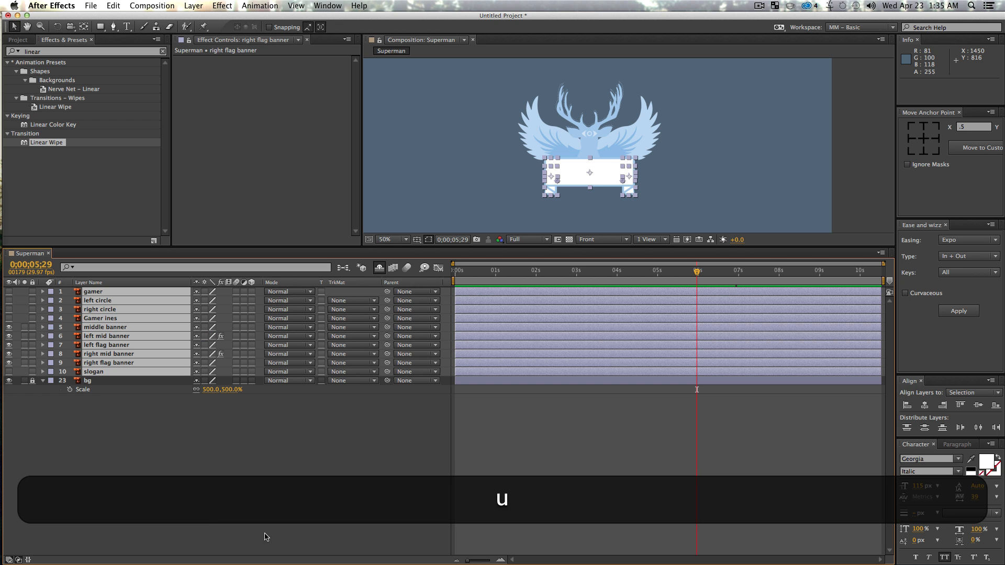
{"action": "left_click", "coordinate": [265, 536]}
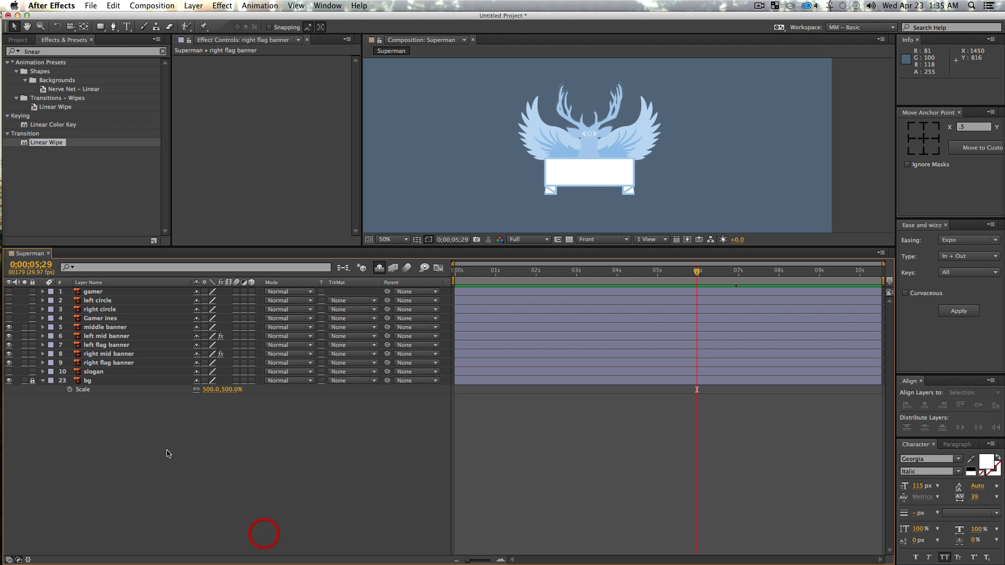
Make the slogan layer visible and apply the Linear Wipe effect to it with a feather of 36
{"action": "left_click", "coordinate": [97, 374]}
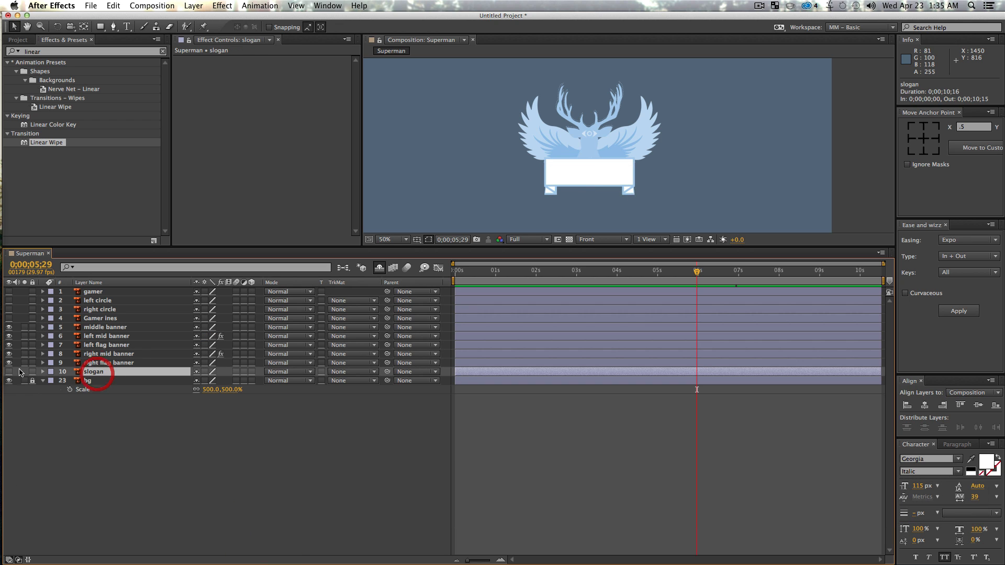
{"action": "key", "text": "z"}
{"action": "left_click", "coordinate": [568, 184]}
{"action": "left_click", "coordinate": [592, 196]}
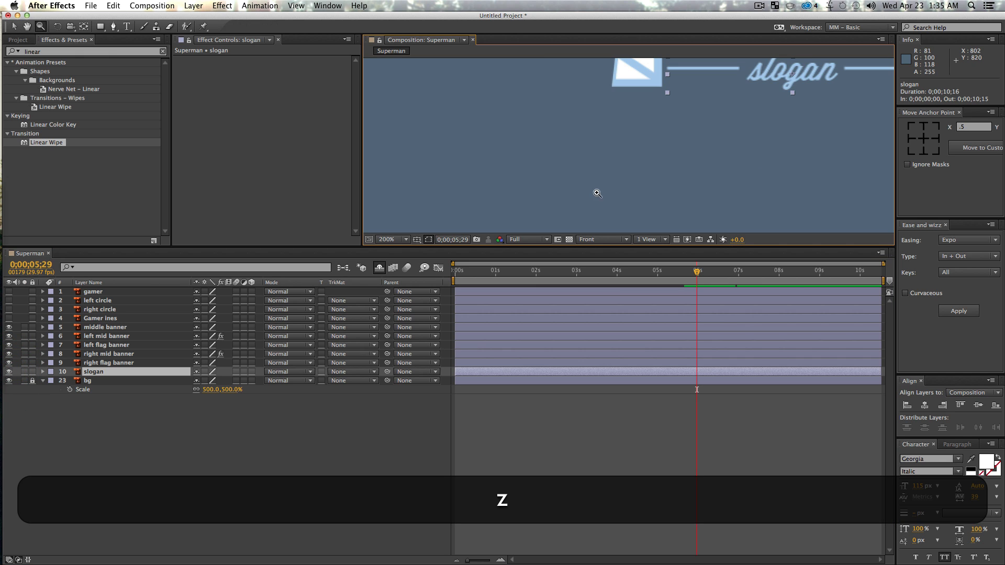
{"action": "key", "text": "space"}
{"action": "left_click_drag", "start_coordinate": [747, 114], "coordinate": [656, 209]}
{"action": "key", "text": "v"}
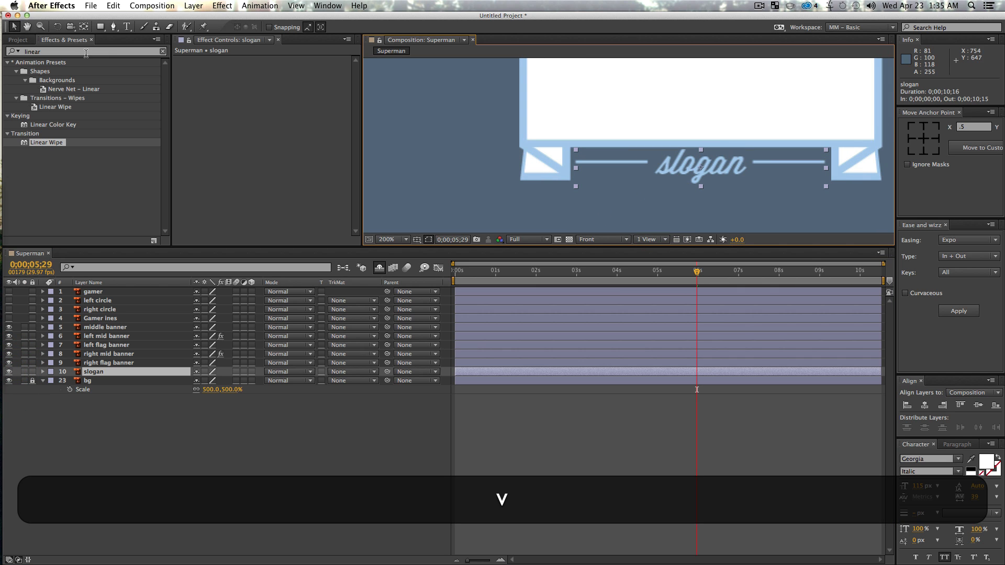
{"action": "left_click_drag", "start_coordinate": [52, 146], "coordinate": [100, 372]}
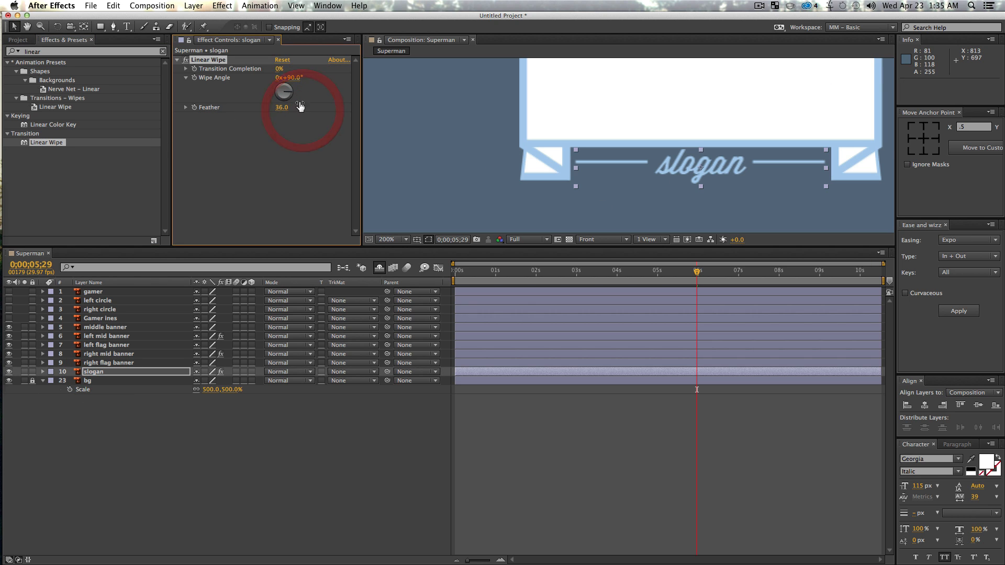
Keyframe the slogan's Linear Wipe Transition Completion at 0% at 0;00;05;12 and reveal the keyframe in the timeline
{"action": "key", "text": "z"}
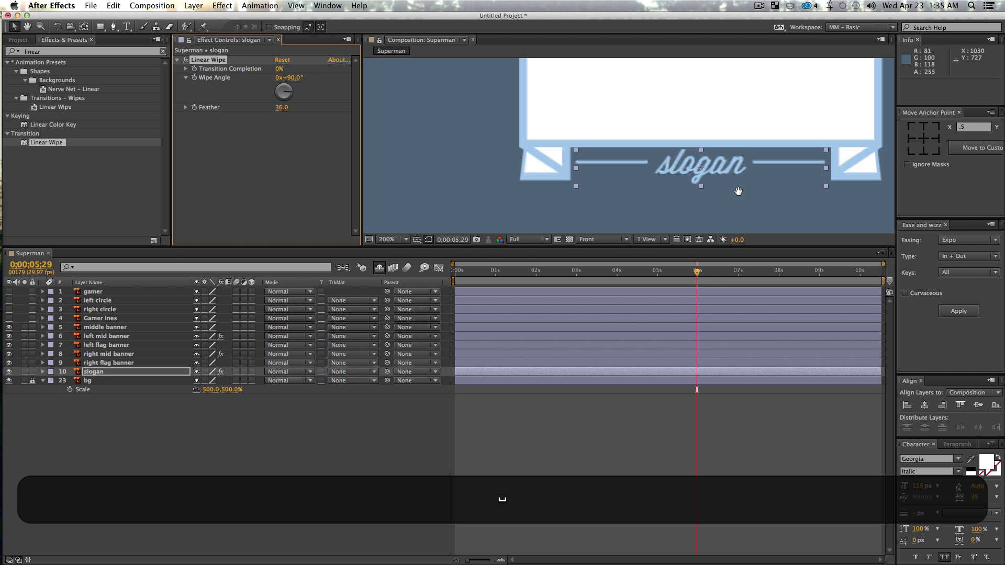
{"action": "left_click", "coordinate": [687, 185], "text": "alt"}
{"action": "scroll", "coordinate": [686, 185], "scroll_direction": "up", "scroll_amount": 4}
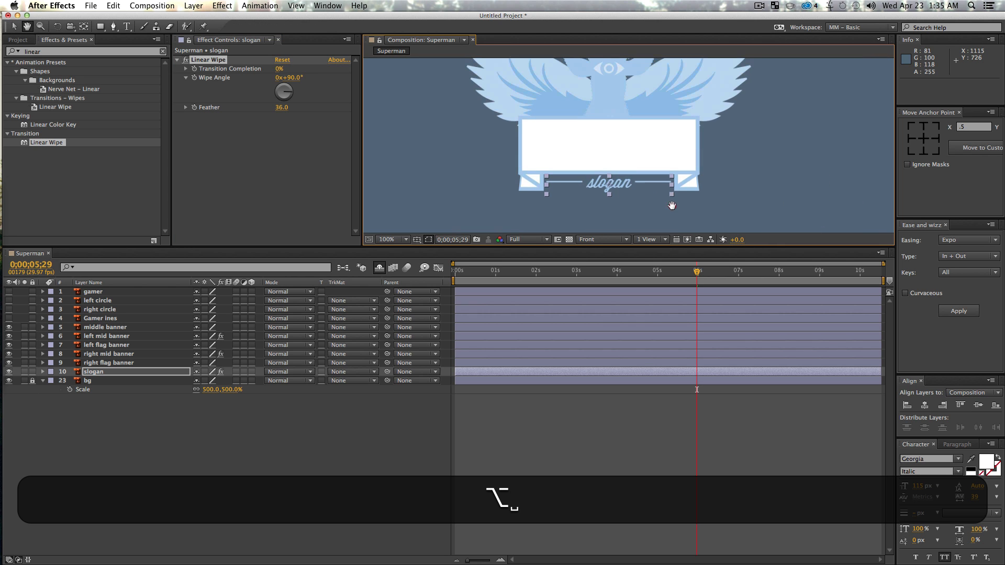
{"action": "key", "text": "v"}
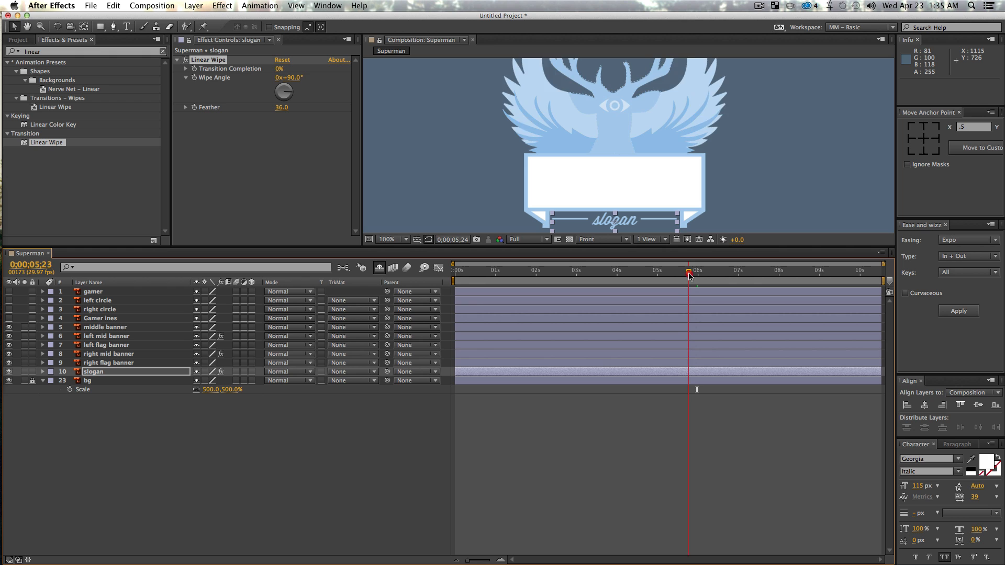
{"action": "left_click_drag", "start_coordinate": [698, 272], "coordinate": [675, 283]}
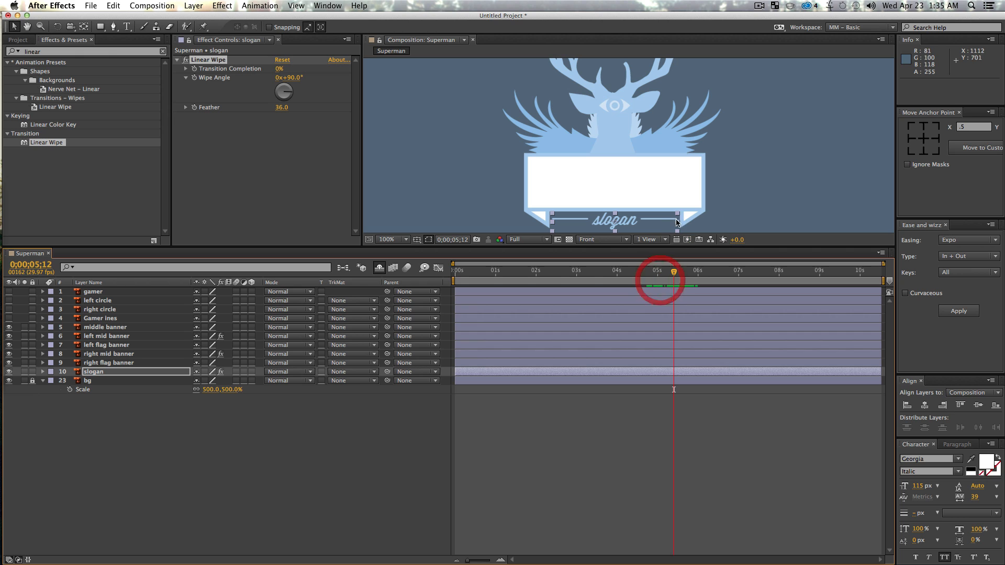
{"action": "left_click", "coordinate": [194, 70]}
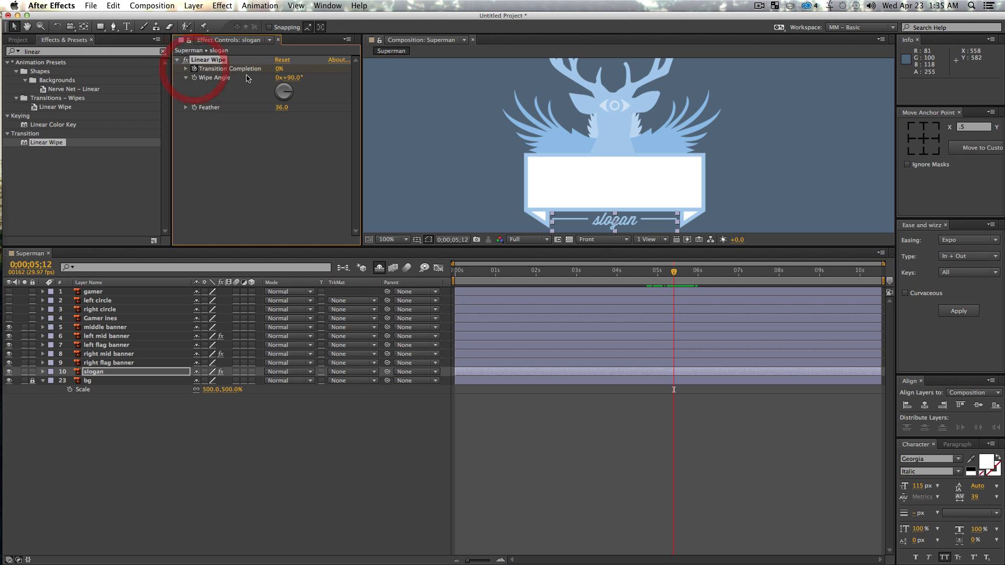
{"action": "left_click", "coordinate": [103, 374]}
{"action": "key", "text": "u"}
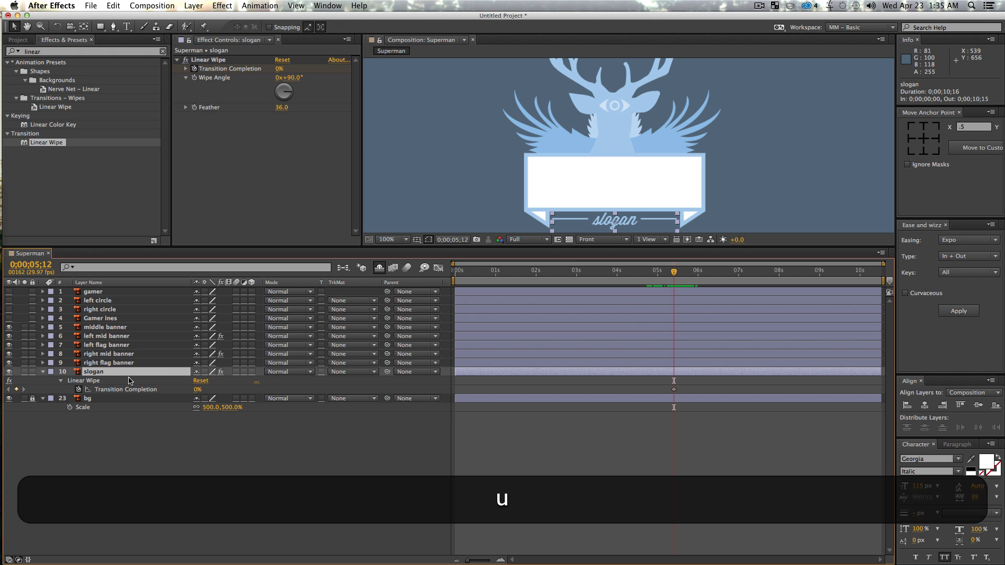
Keyframe the slogan's Transition Completion at 100% at 0;00;04;15 and set the Wipe Angle to -90°
{"action": "left_click_drag", "start_coordinate": [673, 275], "coordinate": [635, 284]}
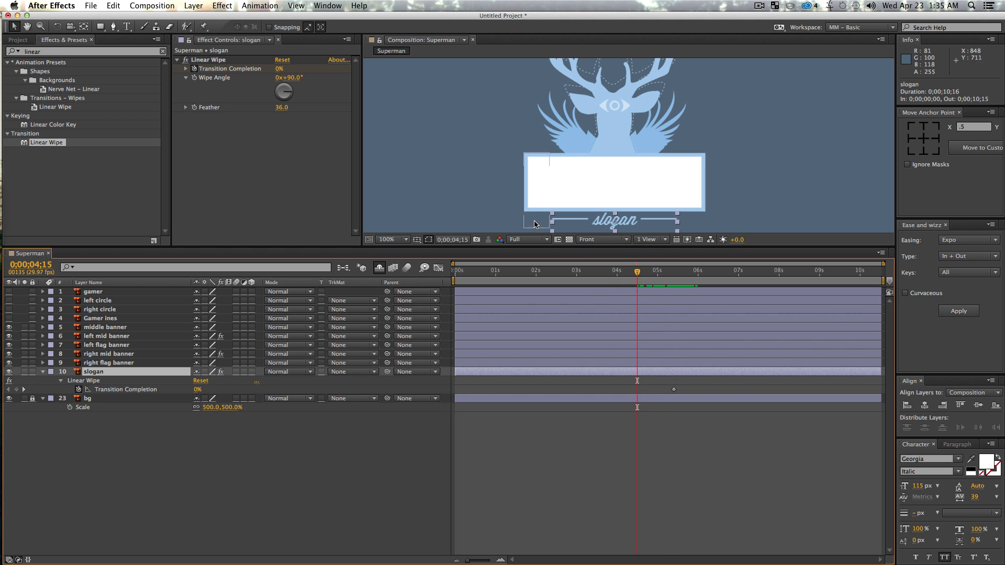
{"action": "left_click_drag", "start_coordinate": [276, 70], "coordinate": [287, 71]}
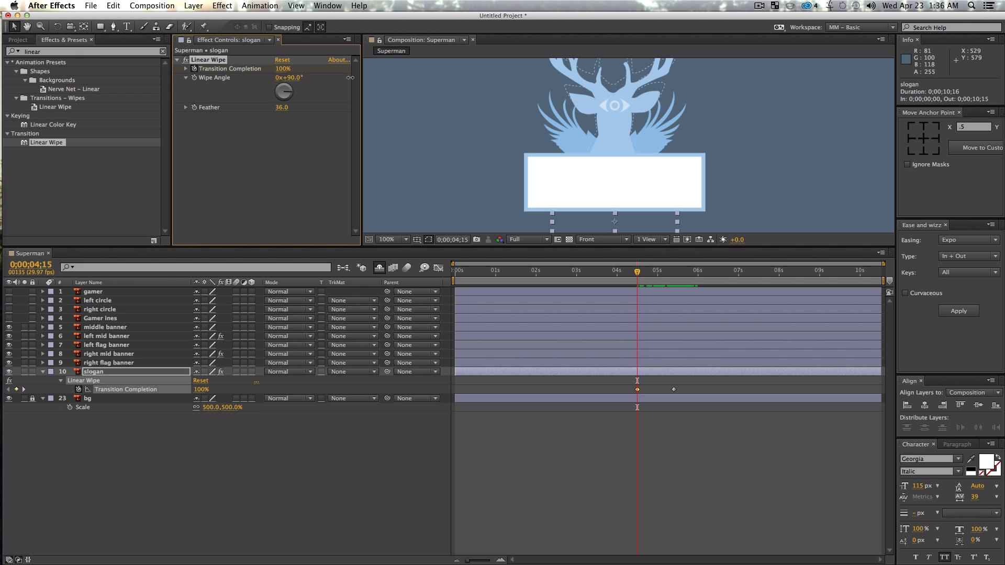
{"action": "left_click", "coordinate": [289, 77]}
{"action": "key", "text": "Left"}
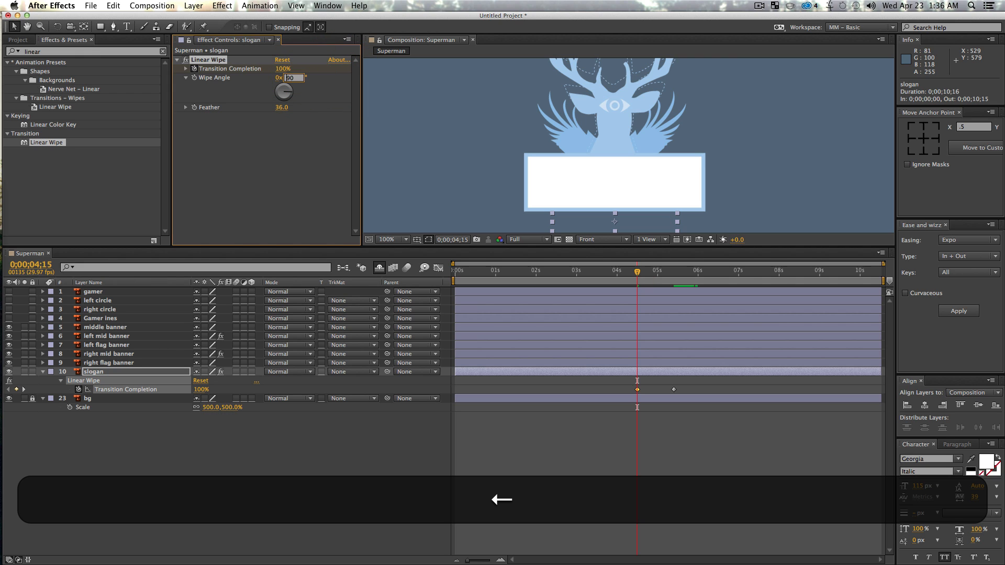
{"action": "type", "text": "-"}
{"action": "key", "text": "Return"}
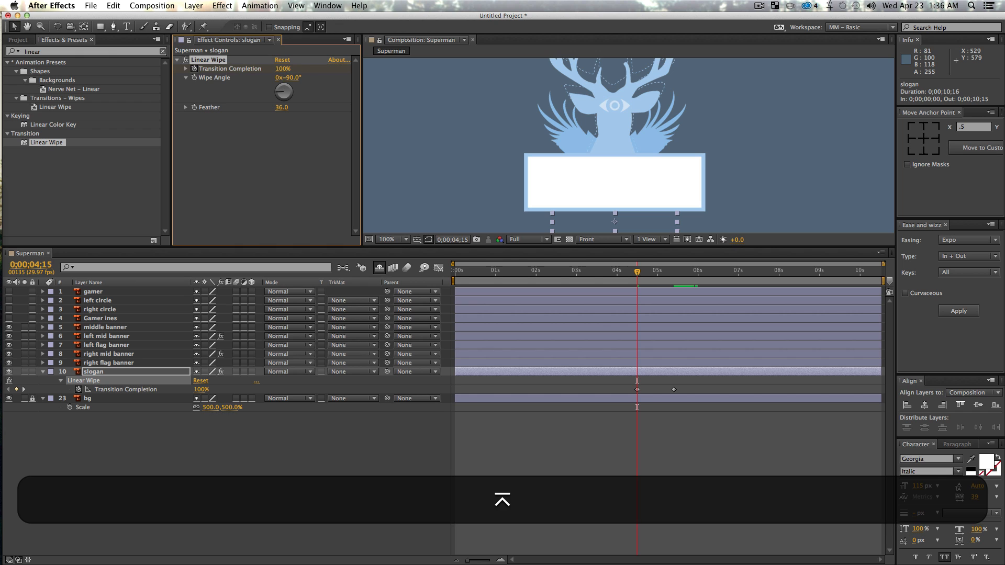
Preview the slogan's linear wipe from 0;00;04;15
{"action": "left_click", "coordinate": [316, 562]}
{"action": "key", "text": "space"}
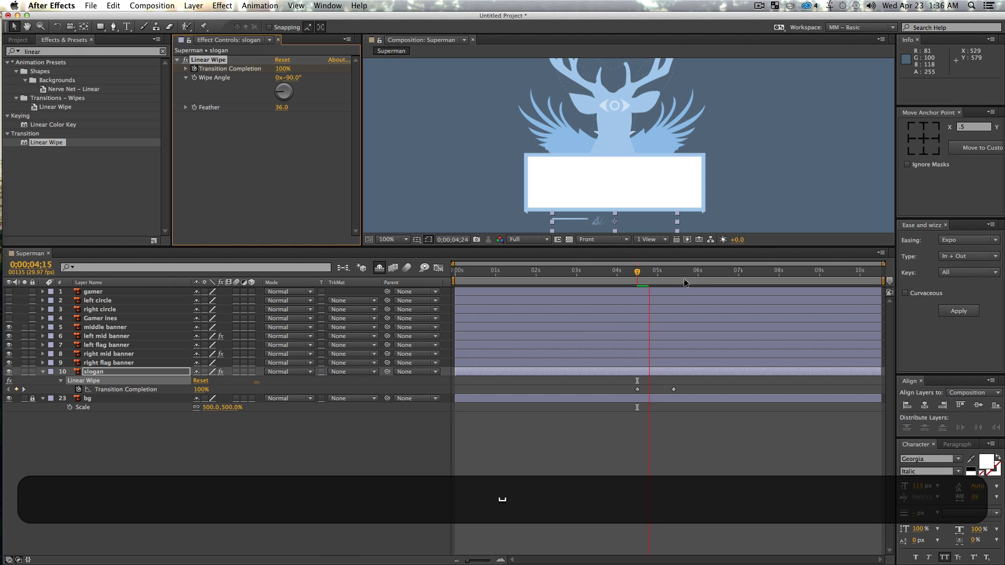
{"action": "key", "text": "space"}
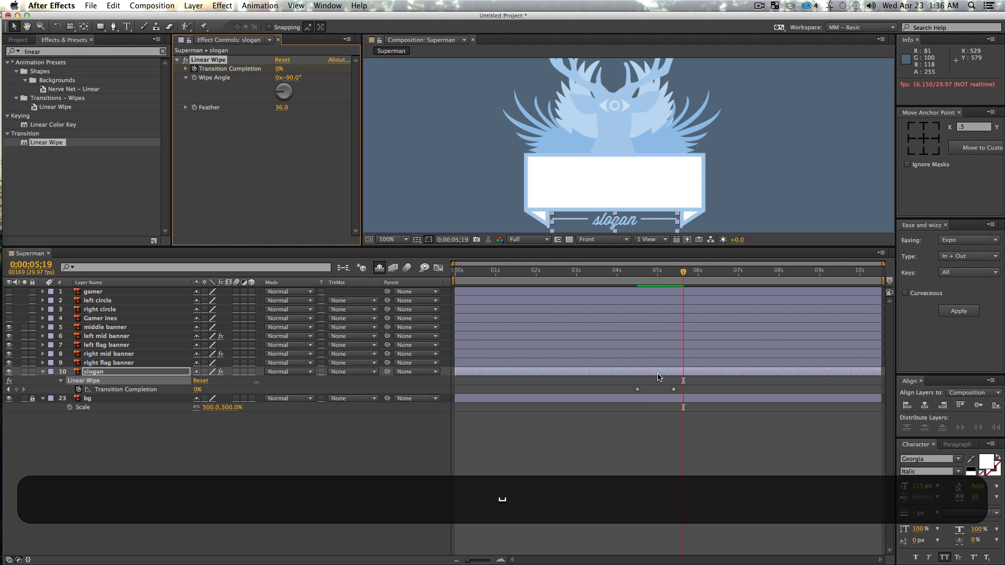
Easy-ease both Transition Completion keyframes of the slogan and lengthen the starting keyframe's outgoing ease in the speed graph
{"action": "left_click_drag", "start_coordinate": [616, 381], "coordinate": [698, 396]}
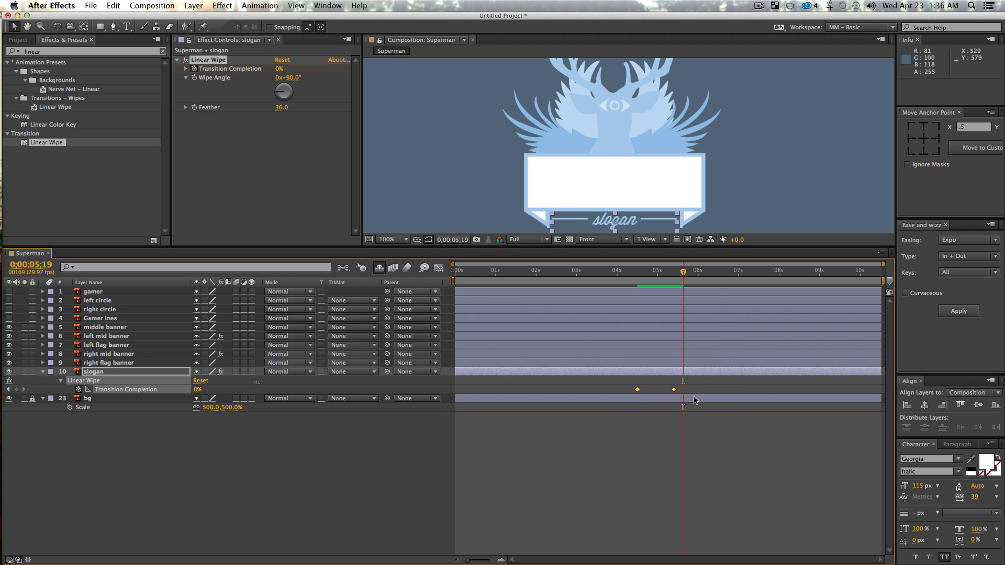
{"action": "key", "text": "F9"}
{"action": "left_click", "coordinate": [439, 267]}
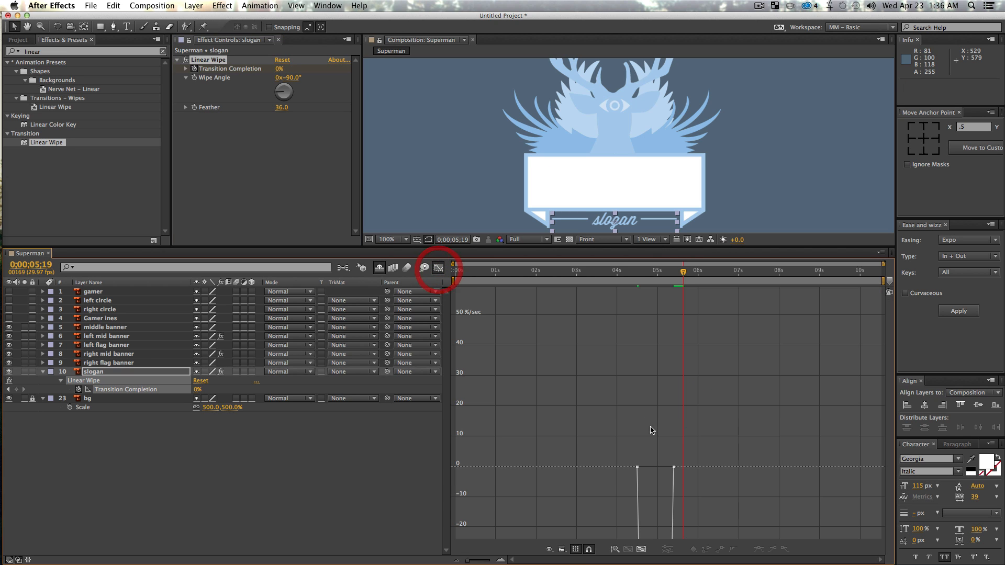
{"action": "left_click_drag", "start_coordinate": [629, 453], "coordinate": [676, 479]}
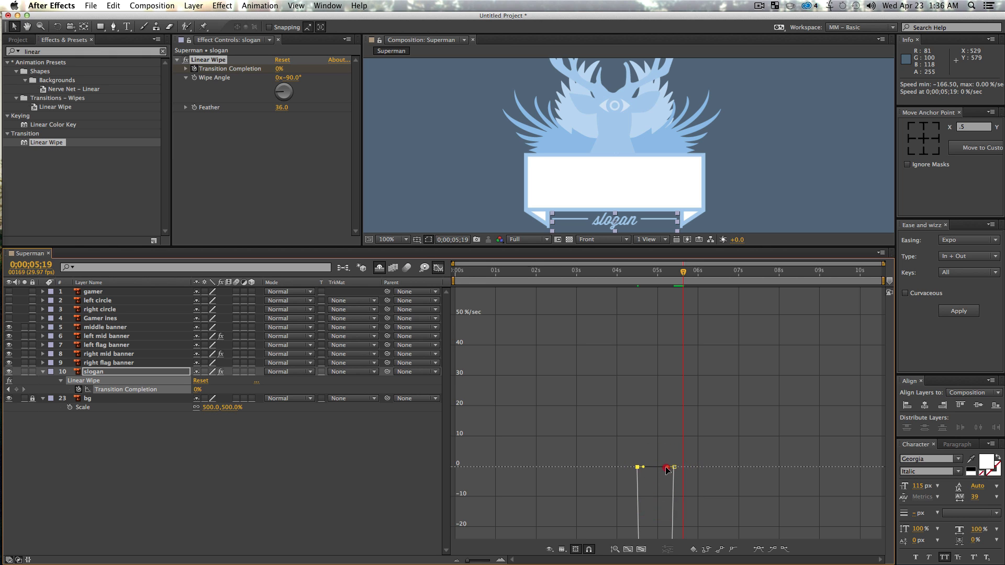
{"action": "key", "text": "shift+F3"}
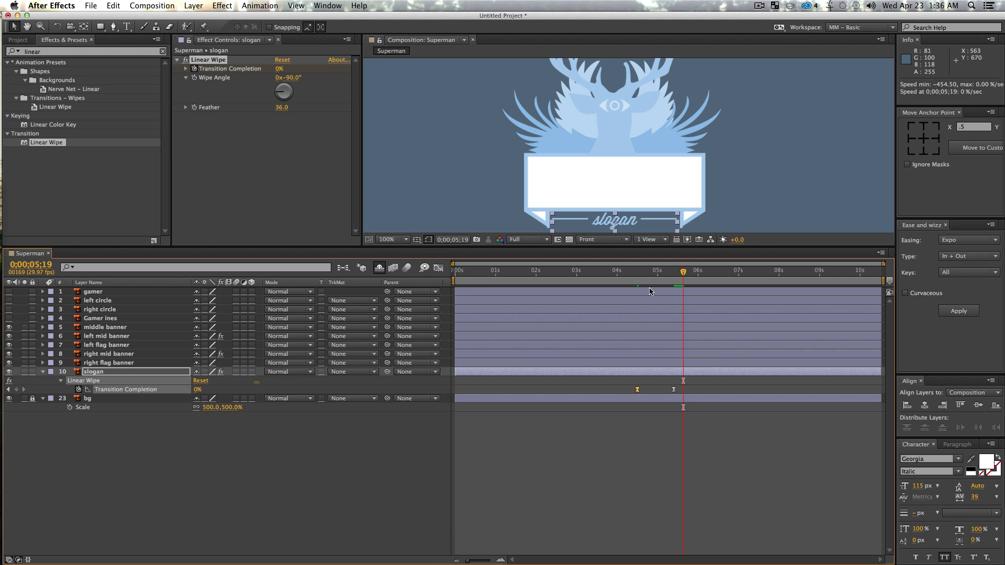
Preview the slogan's eased wipe from 0;00;03;26 and view the whole emblem at 50% magnification
{"action": "left_click_drag", "start_coordinate": [648, 271], "coordinate": [611, 271]}
{"action": "key", "text": "space"}
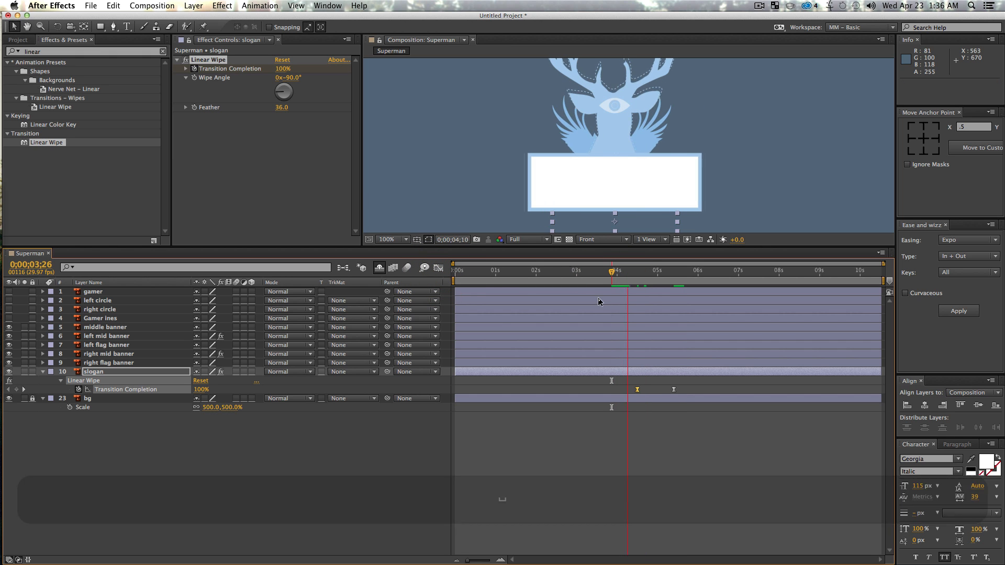
{"action": "key", "text": "space"}
{"action": "left_click", "coordinate": [349, 486]}
{"action": "key", "text": "z"}
{"action": "left_click", "coordinate": [637, 189], "text": "alt"}
{"action": "left_click", "coordinate": [645, 157], "text": "alt"}
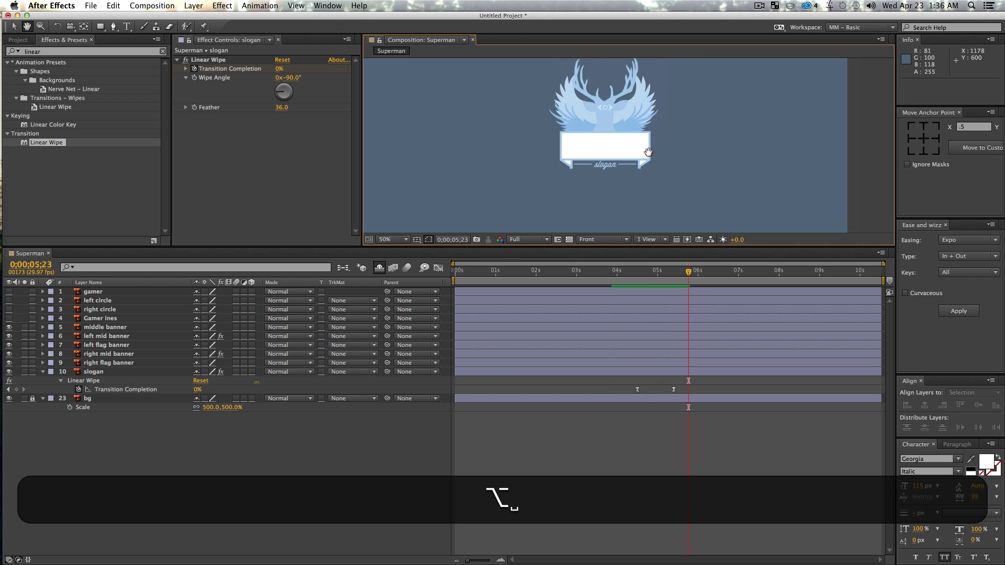
{"action": "key", "text": "v"}
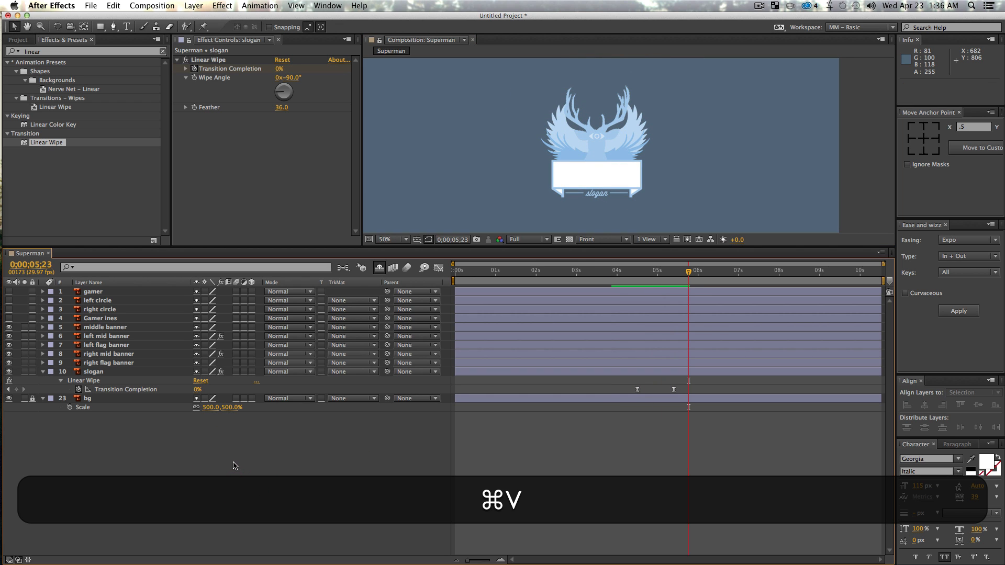
Save the project to the Desktop as "Superman Wolf Momma"
{"action": "key", "text": "super+s"}
{"action": "key", "text": "super+d"}
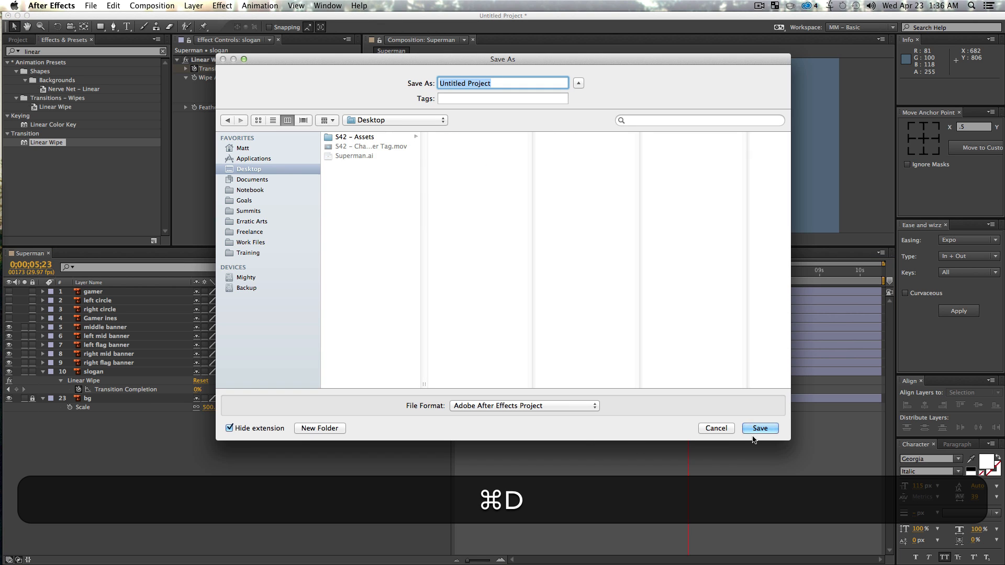
{"action": "type", "text": "Superm"}
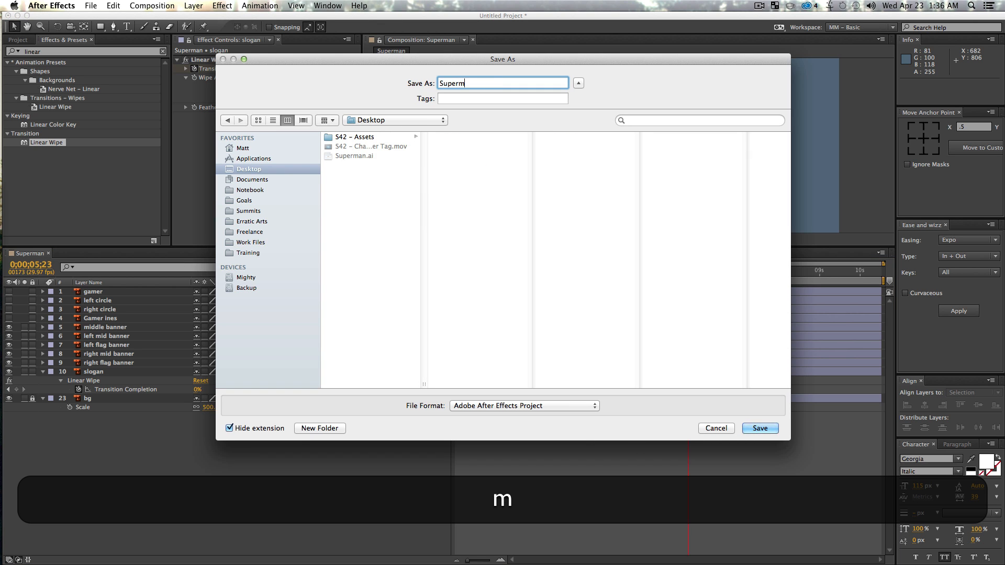
{"action": "type", "text": "an Wolf Momma"}
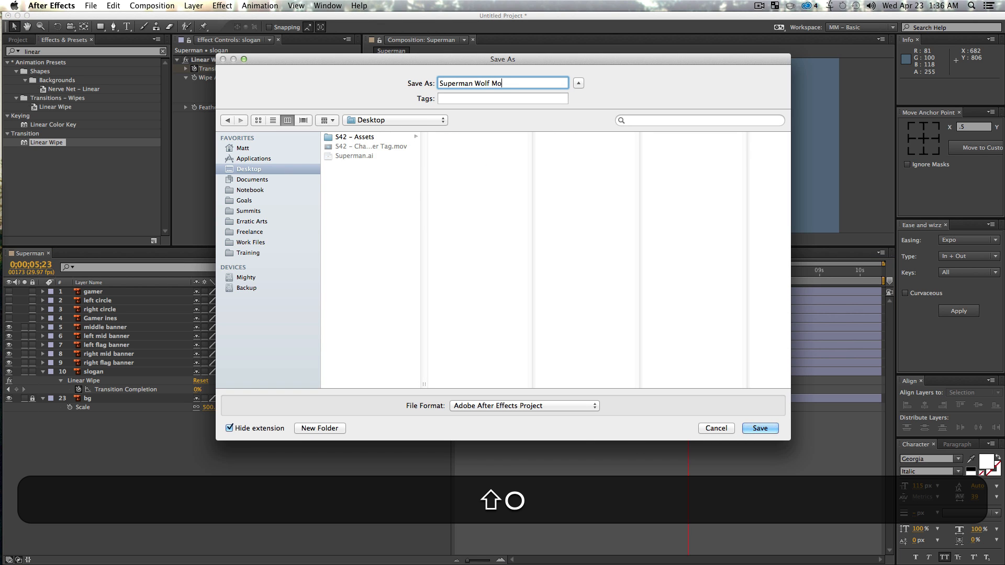
{"action": "key", "text": "Return"}
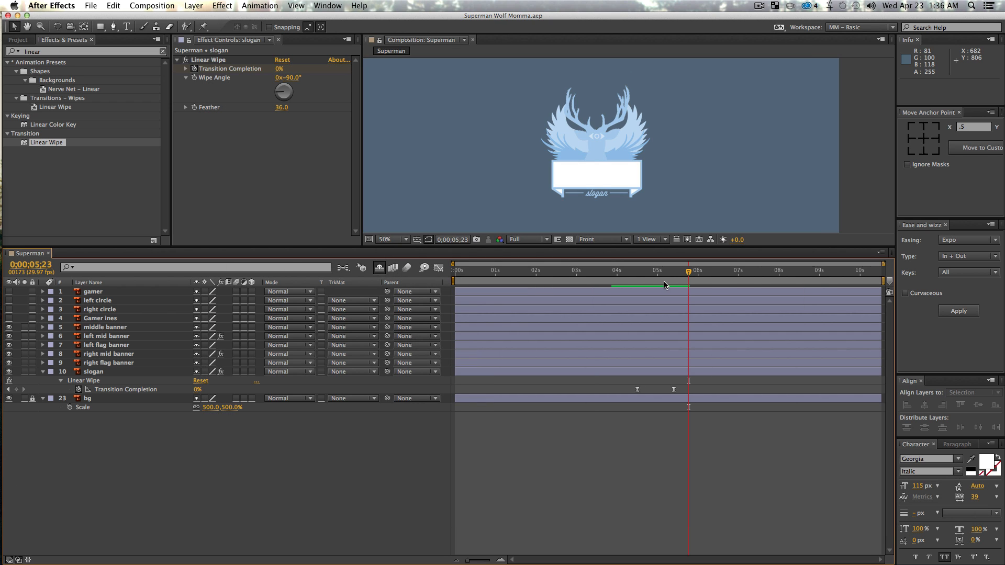
Mark the six layers from middle banner through slogan as shy so they are hidden from the timeline
{"action": "left_click_drag", "start_coordinate": [667, 274], "coordinate": [709, 312]}
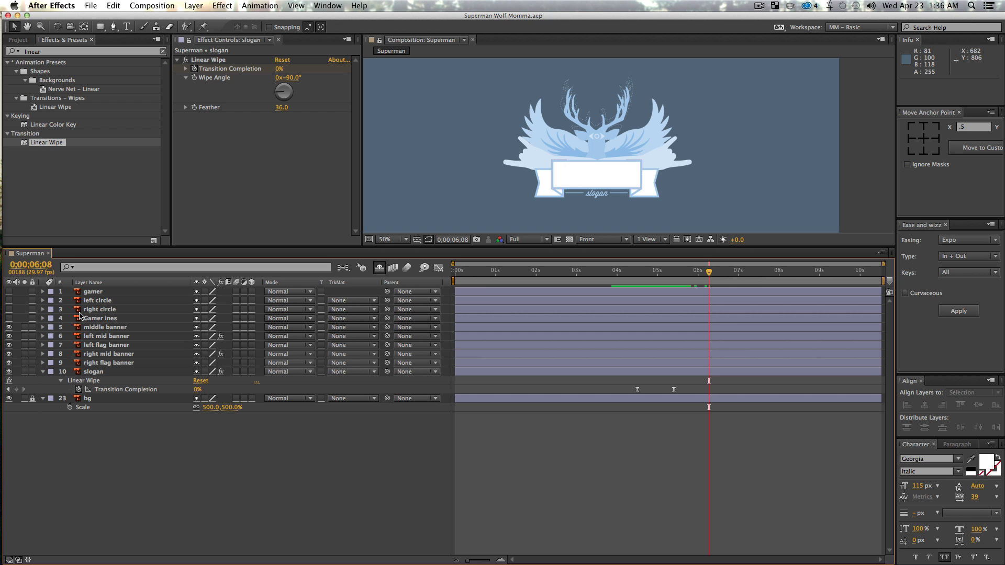
{"action": "left_click", "coordinate": [114, 327]}
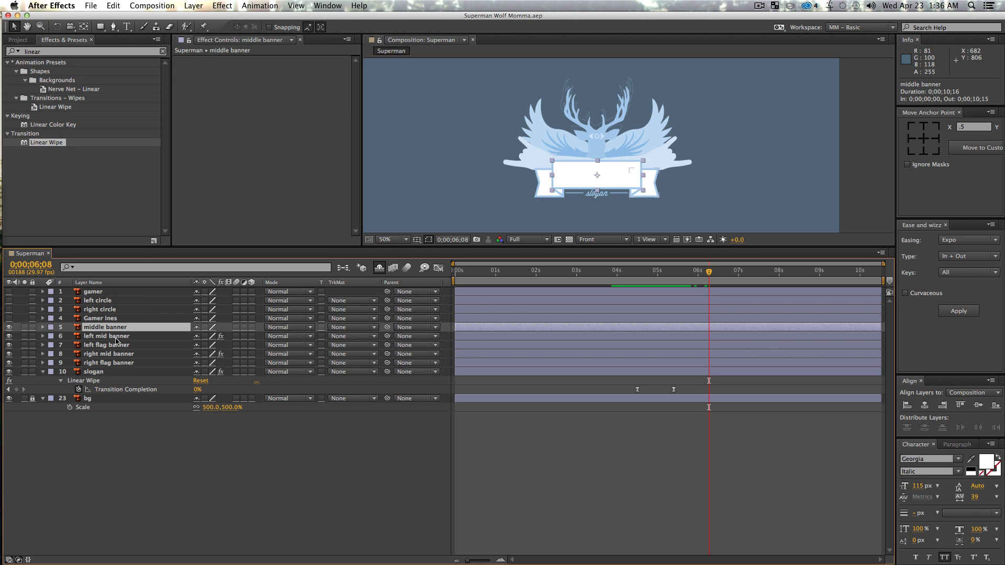
{"action": "left_click", "coordinate": [100, 372], "text": "shift"}
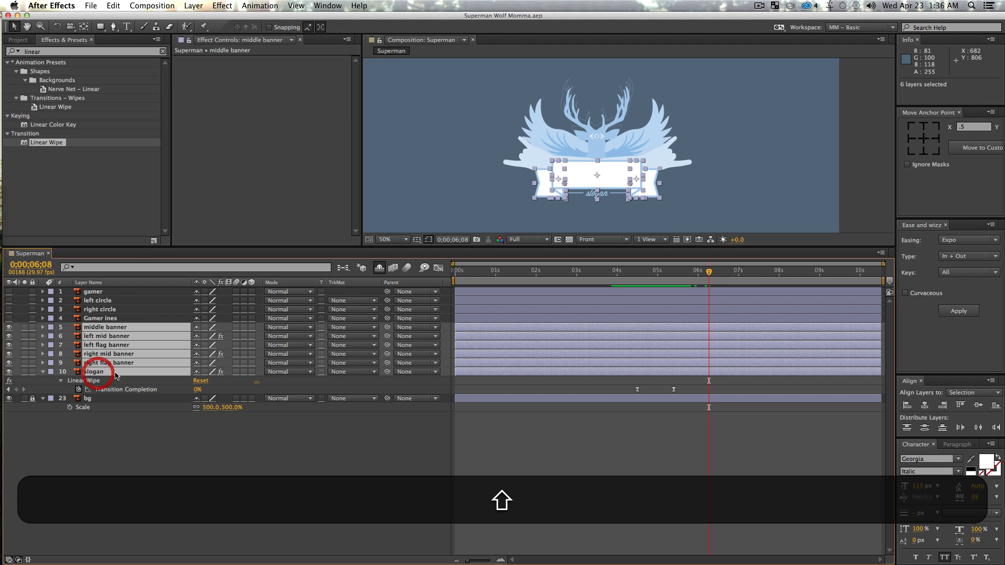
{"action": "left_click", "coordinate": [196, 330]}
Make the Gamer ines layer visible and give it a 100% Scale keyframe at 0;00;05;03
{"action": "key", "text": "z"}
{"action": "left_click", "coordinate": [606, 151]}
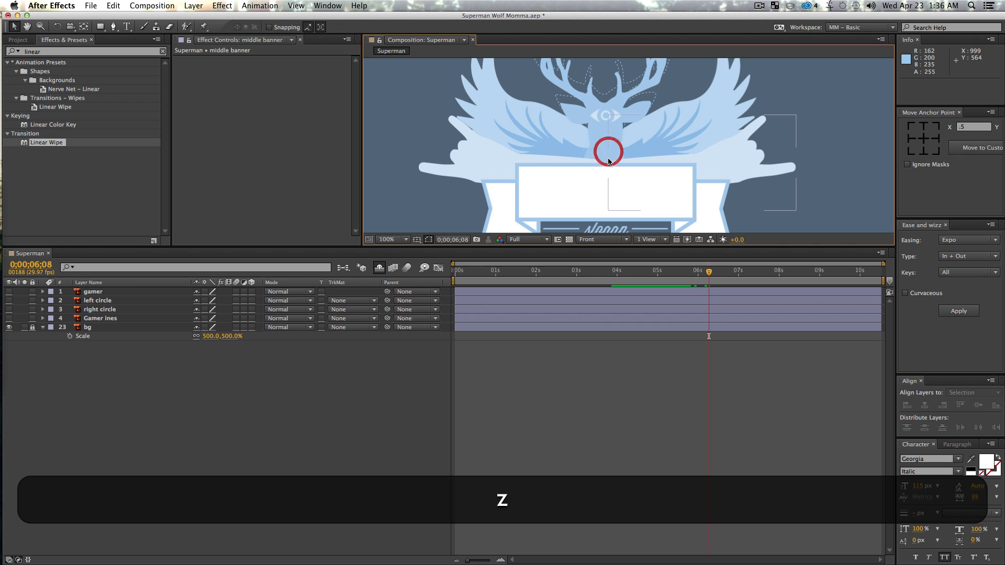
{"action": "key", "text": "v"}
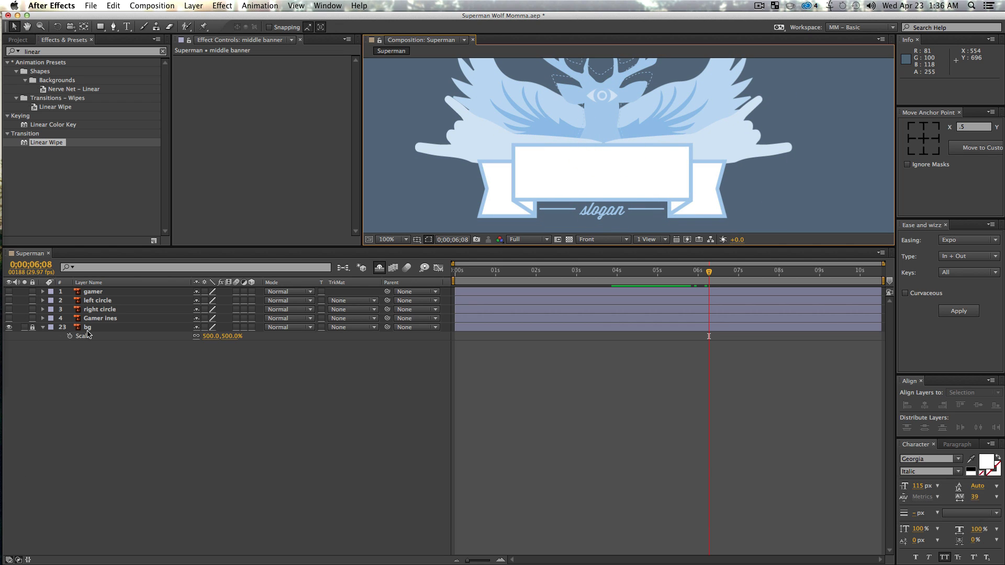
{"action": "left_click", "coordinate": [102, 318]}
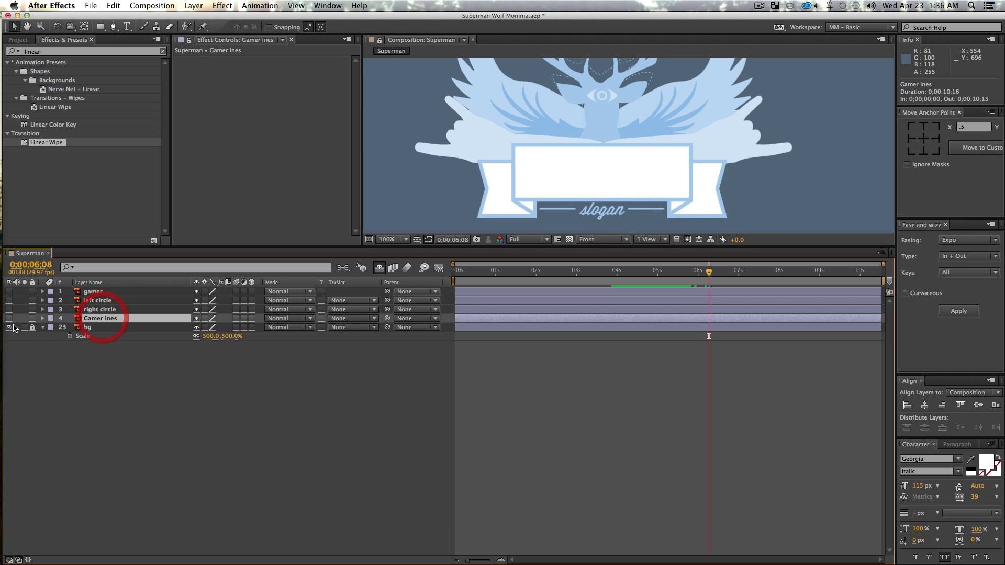
{"action": "left_click", "coordinate": [9, 319]}
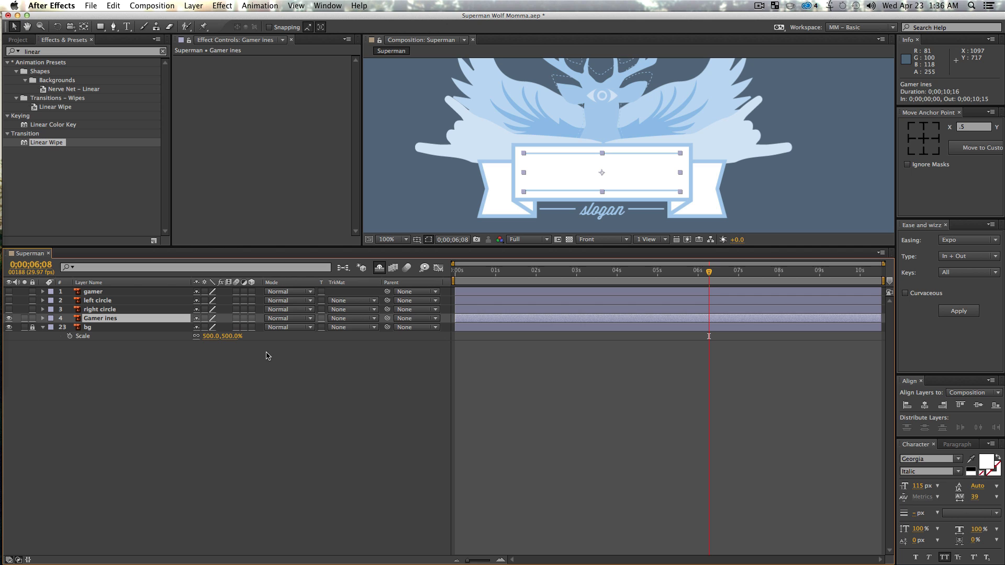
{"action": "key", "text": "s"}
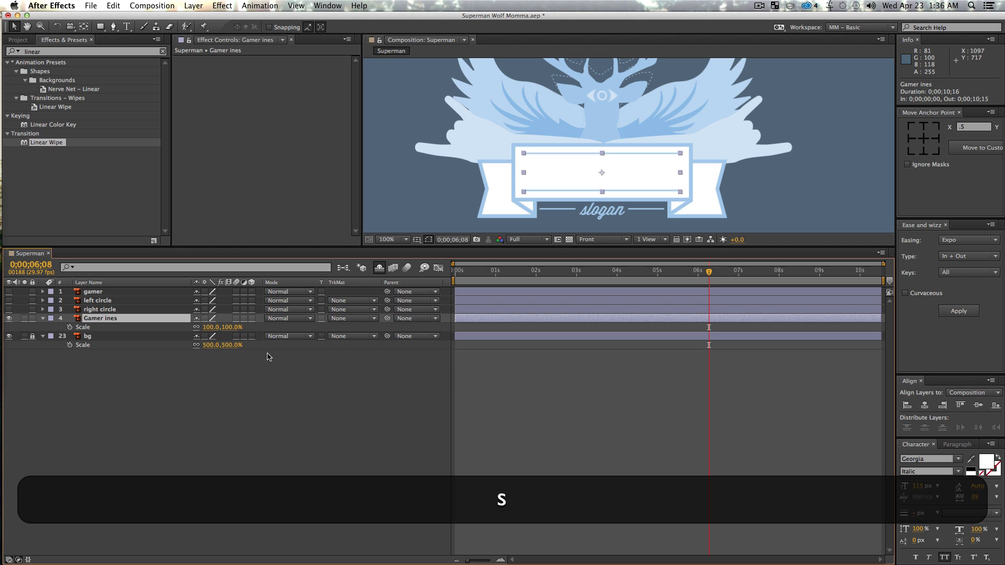
{"action": "left_click", "coordinate": [69, 328]}
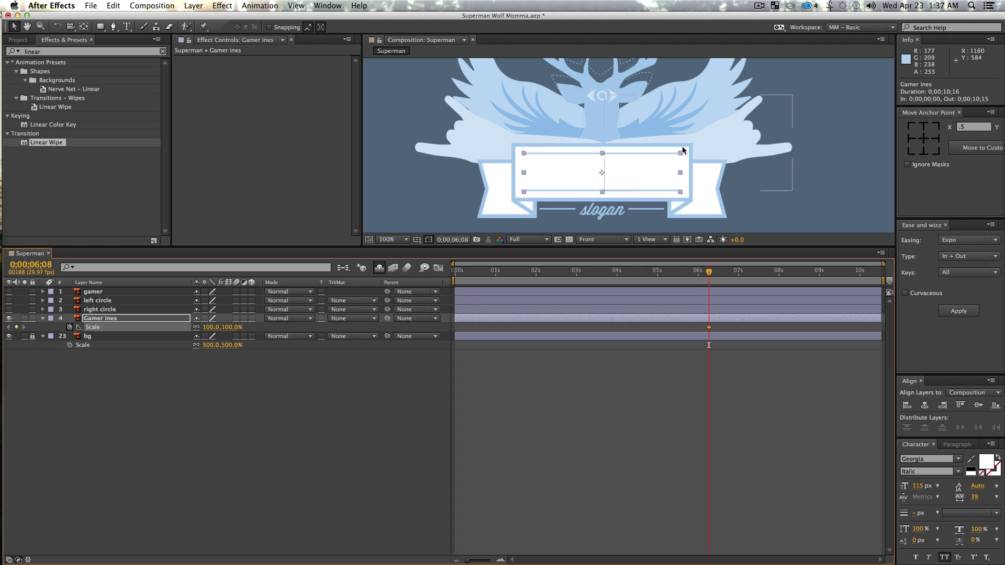
{"action": "left_click_drag", "start_coordinate": [707, 273], "coordinate": [661, 290]}
{"action": "left_click_drag", "start_coordinate": [709, 327], "coordinate": [663, 324]}
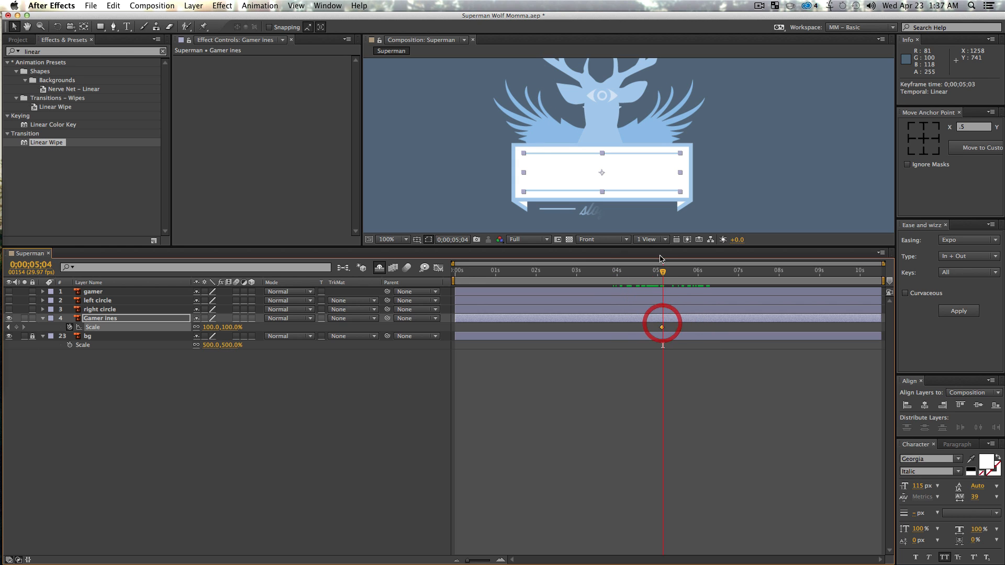
Unlink the Gamer ines layer's scale, set its horizontal scale to 0% at 0;00;03;07, and preview the growth
{"action": "left_click_drag", "start_coordinate": [663, 272], "coordinate": [585, 278]}
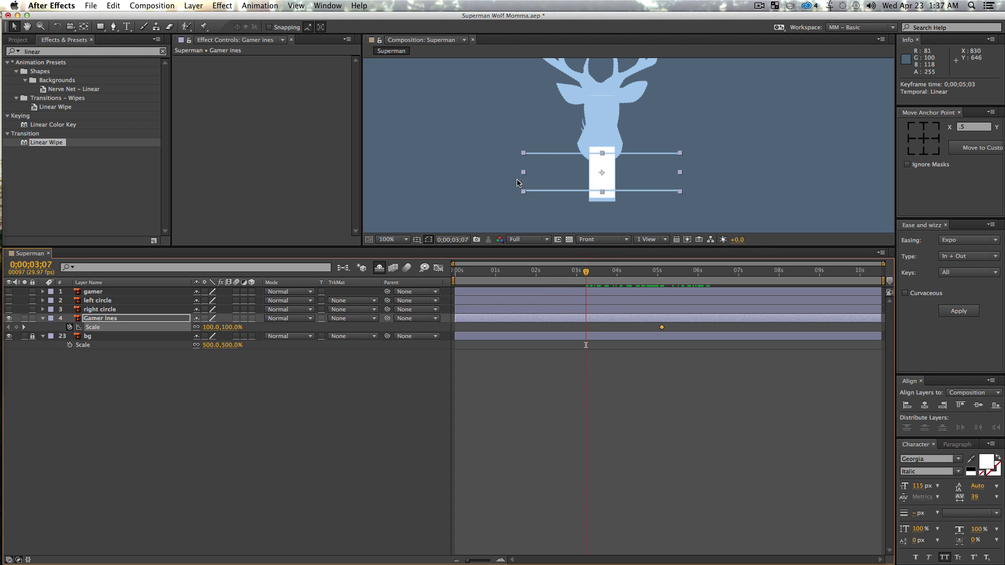
{"action": "left_click", "coordinate": [196, 328]}
{"action": "type", "text": "0"}
{"action": "key", "text": "Return"}
{"action": "key", "text": "KP_0"}
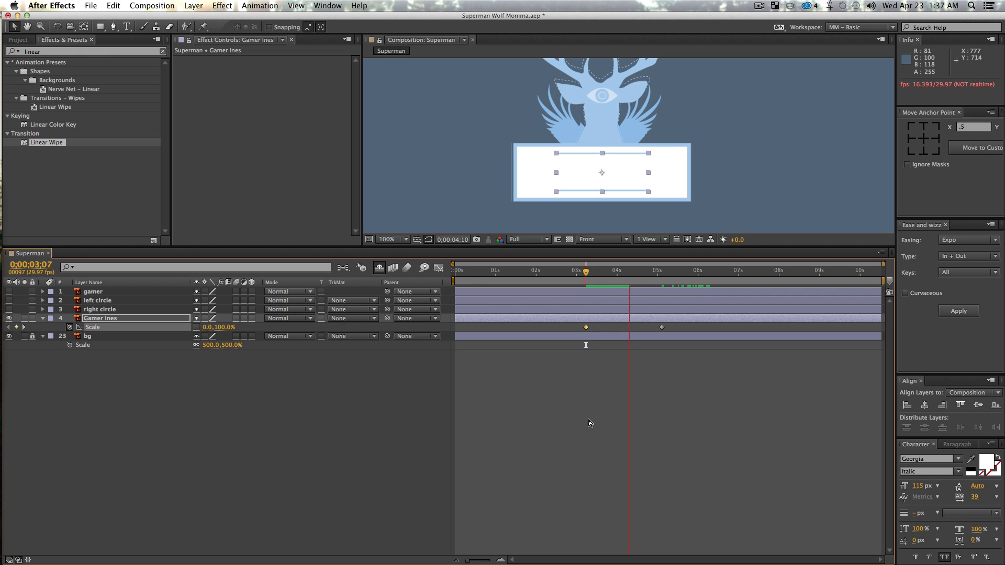
{"action": "key", "text": "space"}
Easy-ease both Scale keyframes of Gamer ines and lengthen the eases between them in the speed graph
{"action": "left_click_drag", "start_coordinate": [678, 332], "coordinate": [555, 321]}
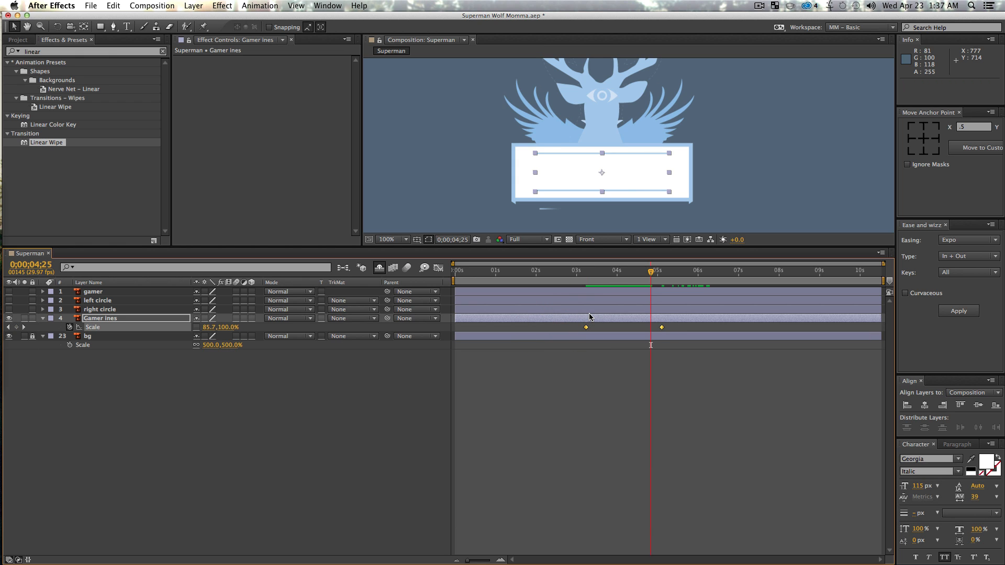
{"action": "key", "text": "F9"}
{"action": "left_click", "coordinate": [439, 268]}
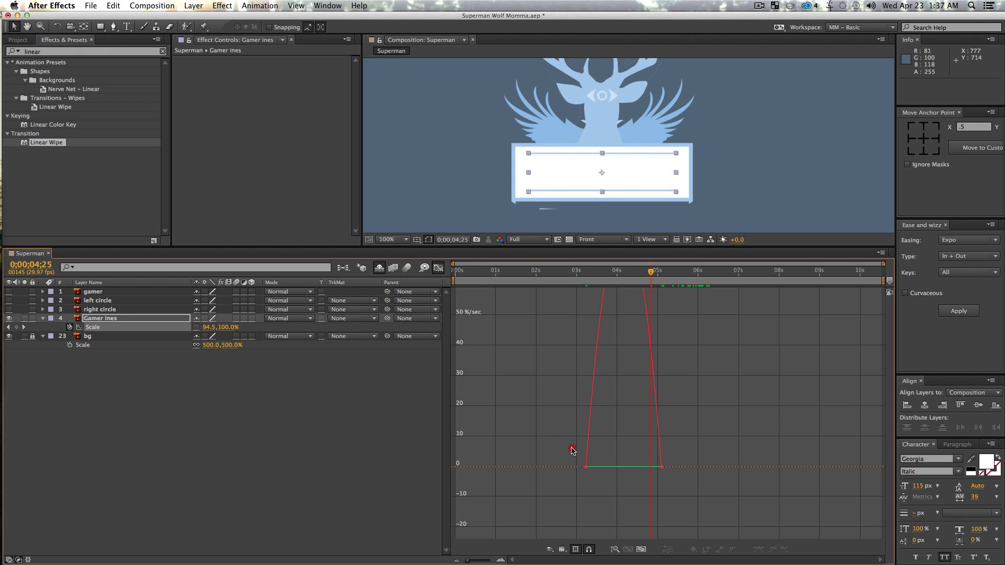
{"action": "left_click", "coordinate": [586, 468]}
{"action": "left_click_drag", "start_coordinate": [609, 468], "coordinate": [696, 493]}
{"action": "left_click_drag", "start_coordinate": [649, 467], "coordinate": [622, 467]}
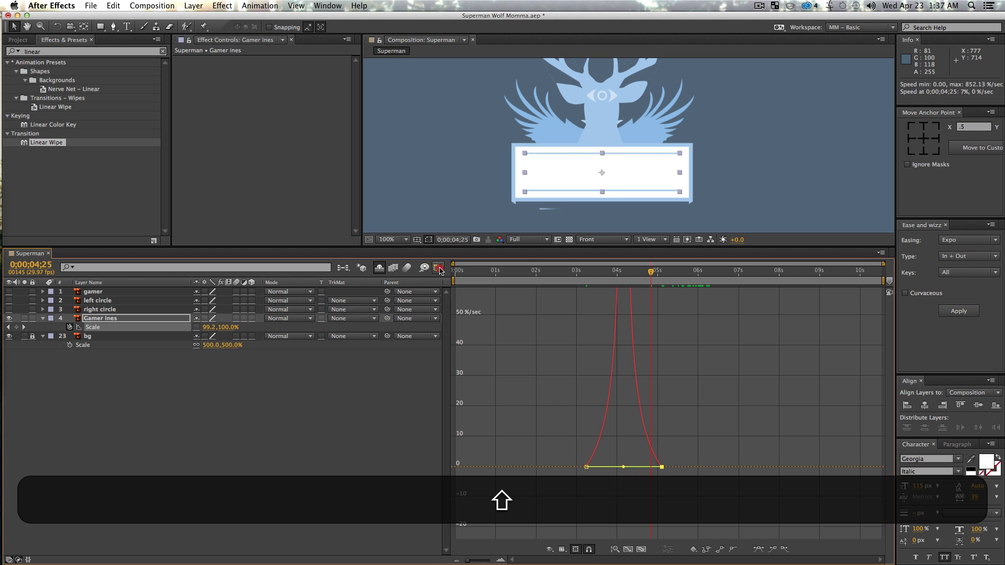
{"action": "left_click", "coordinate": [439, 267]}
Preview the eased Gamer ines scaling from 0;00;02;13 and, with the layer deselected, again from 0;00;03;01
{"action": "left_click_drag", "start_coordinate": [650, 272], "coordinate": [554, 273]}
{"action": "key", "text": "space"}
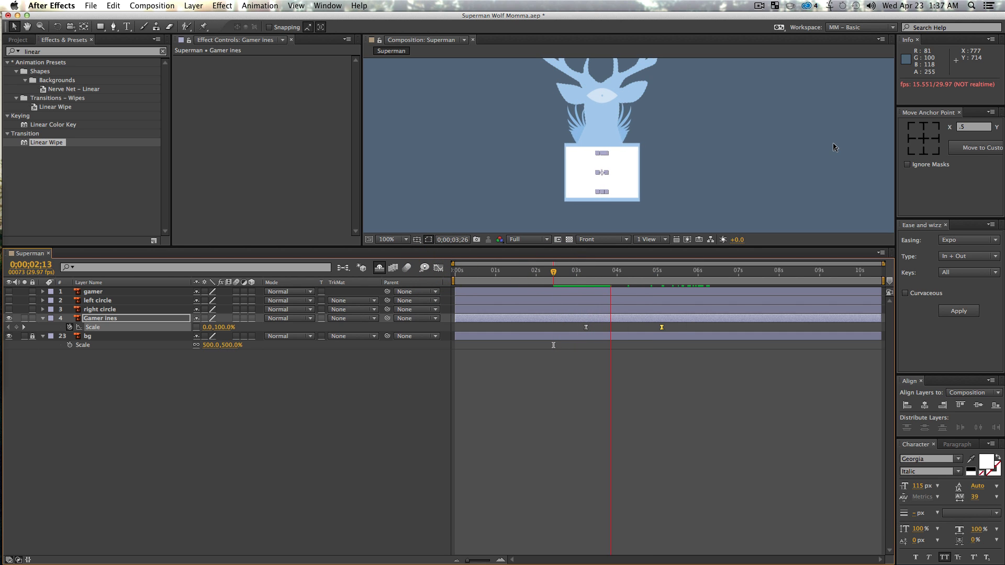
{"action": "left_click", "coordinate": [387, 438]}
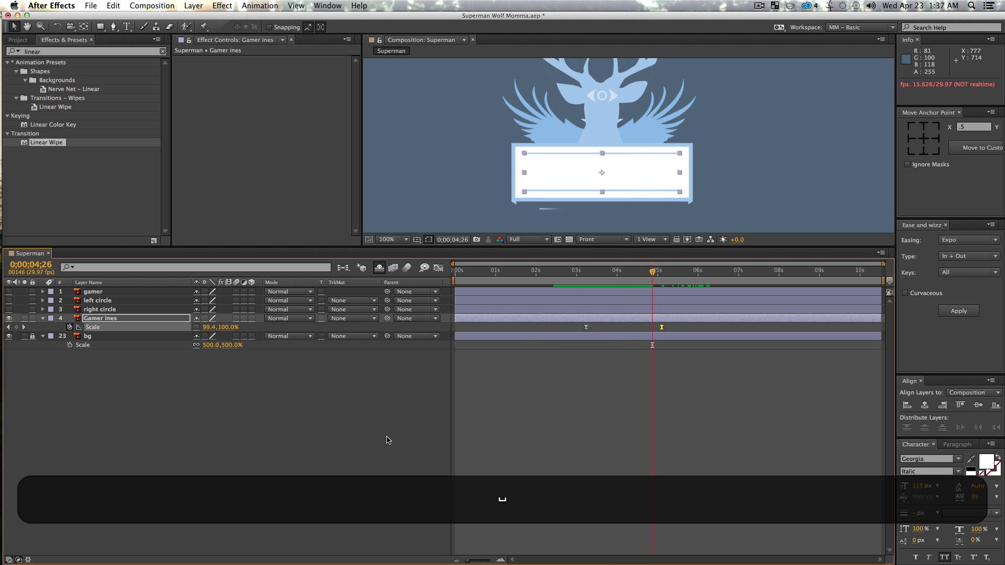
{"action": "left_click", "coordinate": [639, 203]}
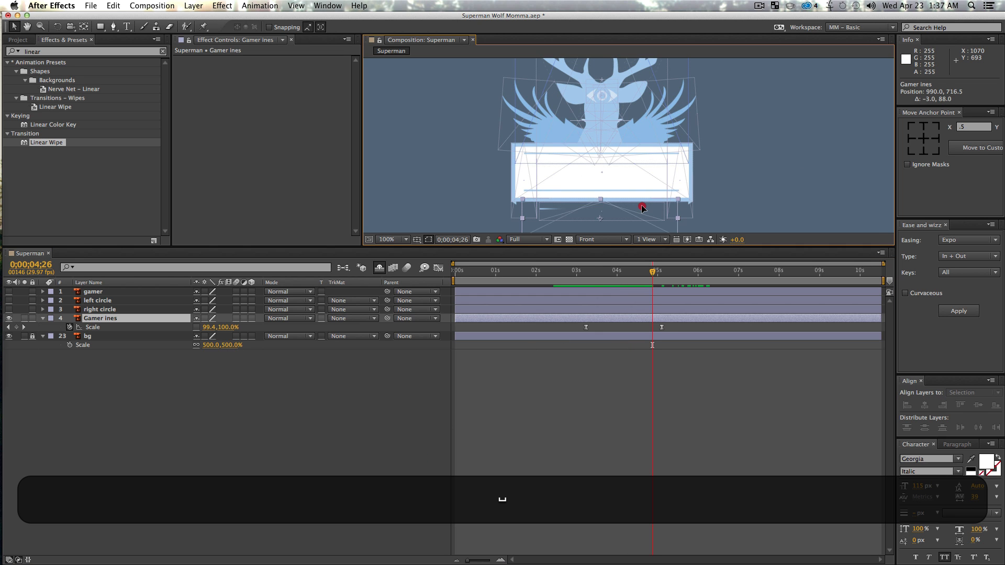
{"action": "key", "text": "super+z"}
{"action": "left_click", "coordinate": [404, 442]}
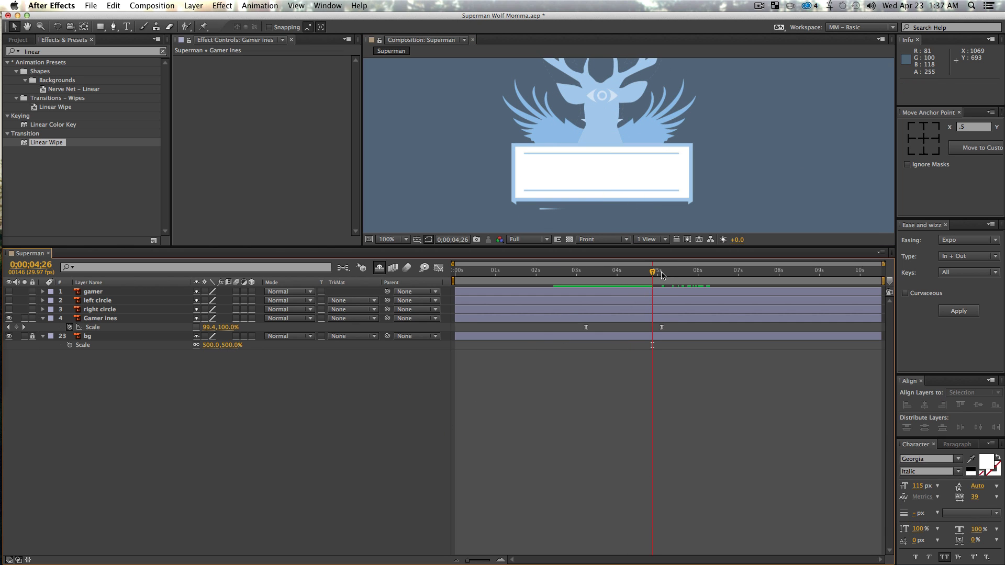
{"action": "left_click_drag", "start_coordinate": [653, 272], "coordinate": [577, 274]}
{"action": "key", "text": "space"}
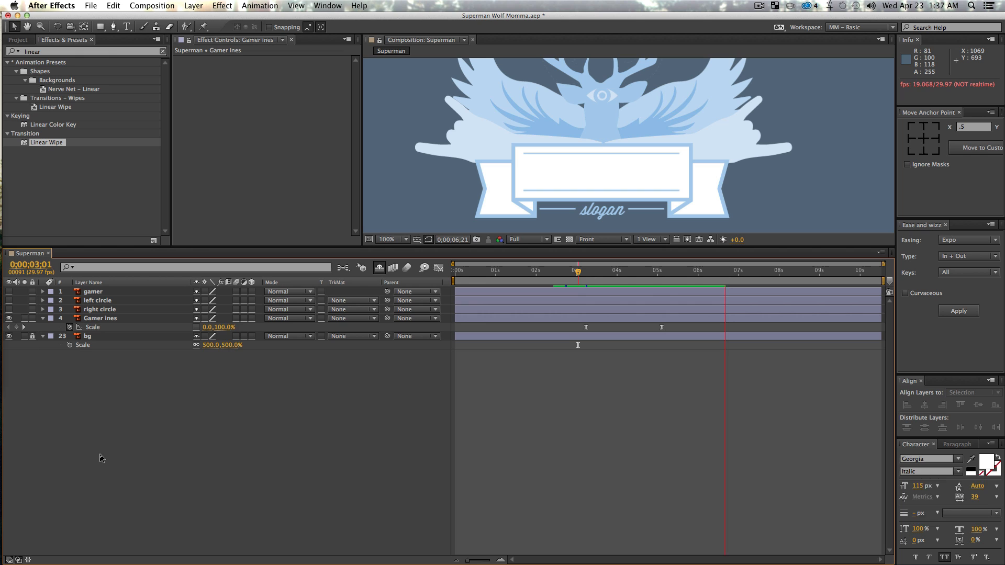
{"action": "key", "text": "space"}
Make the gamer text layer visible and set the current time to 0;00;04;06
{"action": "mouse_move", "coordinate": [8, 311]}
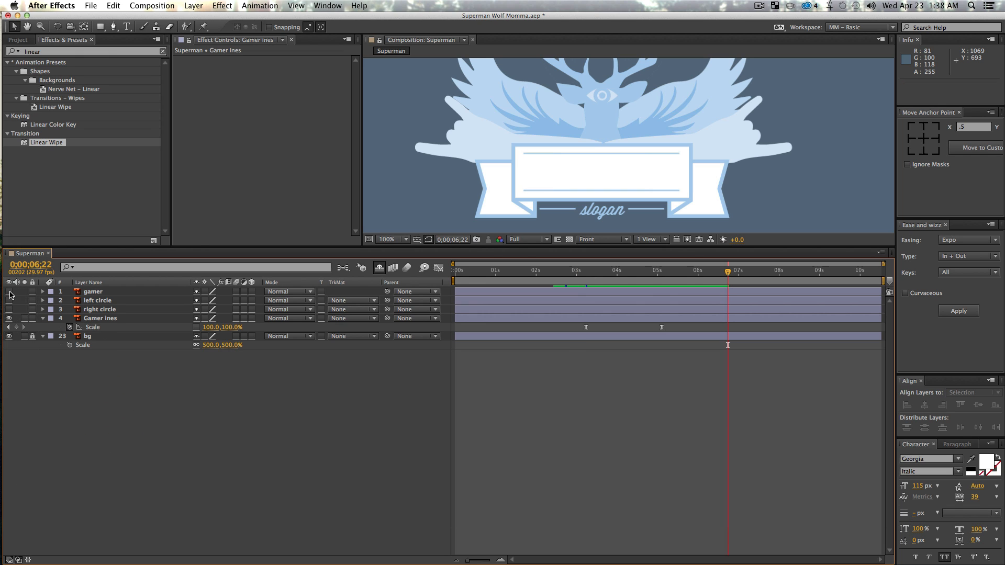
{"action": "left_click", "coordinate": [9, 292]}
{"action": "left_click", "coordinate": [302, 504]}
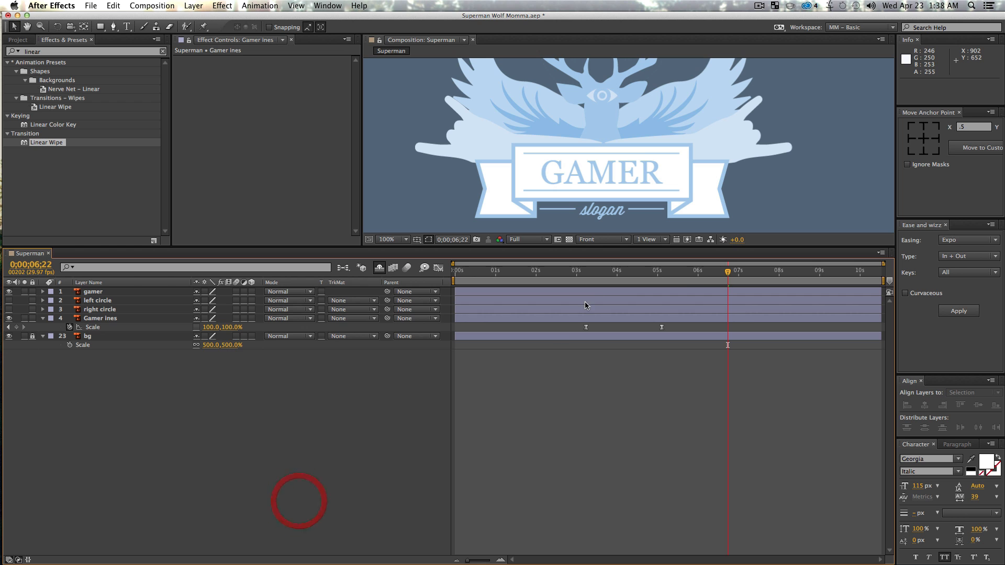
{"action": "mouse_move", "coordinate": [688, 281]}
{"action": "left_mouse_down"}
{"action": "mouse_move", "coordinate": [559, 288]}
{"action": "mouse_move", "coordinate": [653, 292]}
{"action": "mouse_move", "coordinate": [626, 298]}
{"action": "left_mouse_up"}
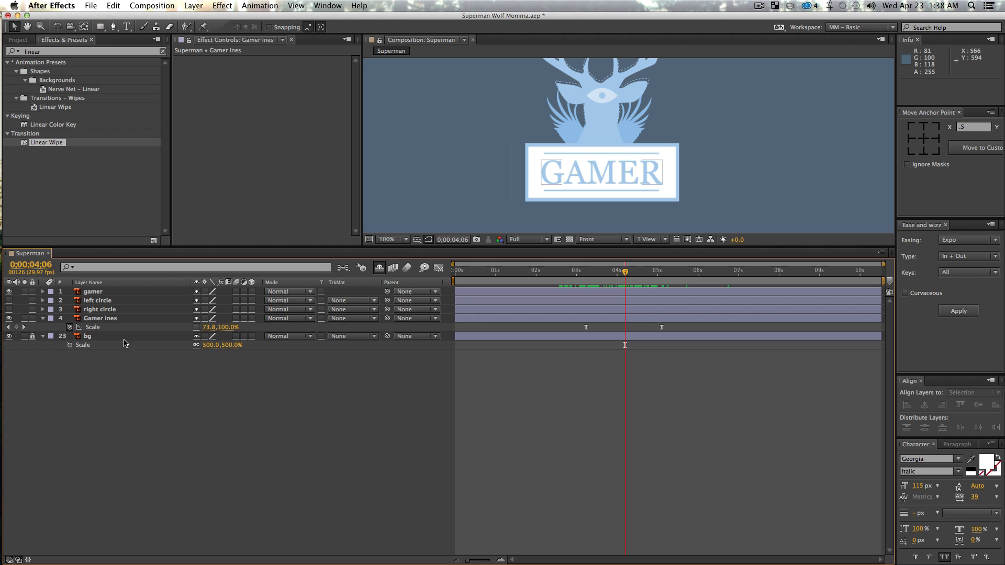
Draw a rectangle shape about 256 by 61 px covering the GAMER text and rename its layer "Gamer MASK"
{"action": "left_click", "coordinate": [100, 26]}
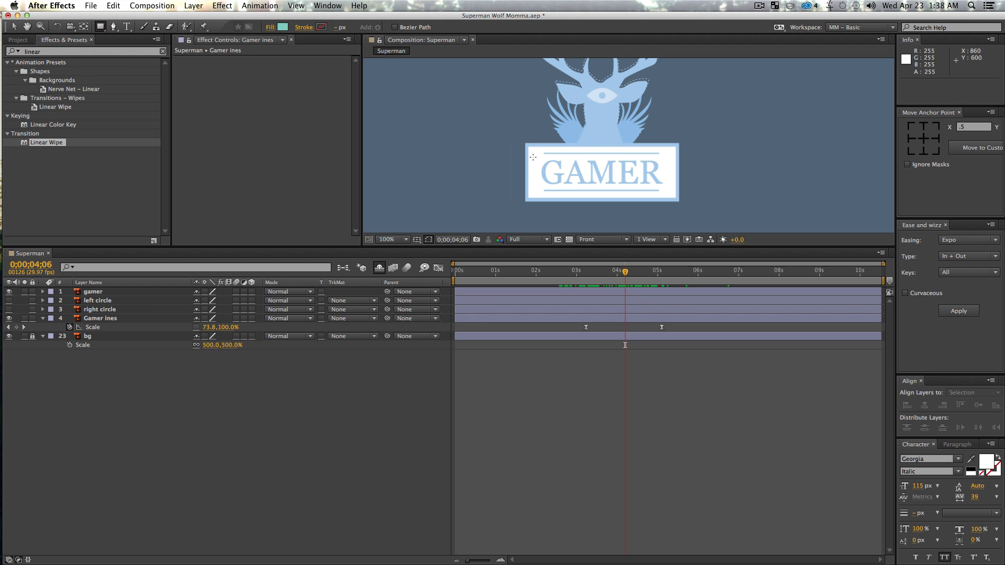
{"action": "left_click_drag", "start_coordinate": [534, 157], "coordinate": [669, 187]}
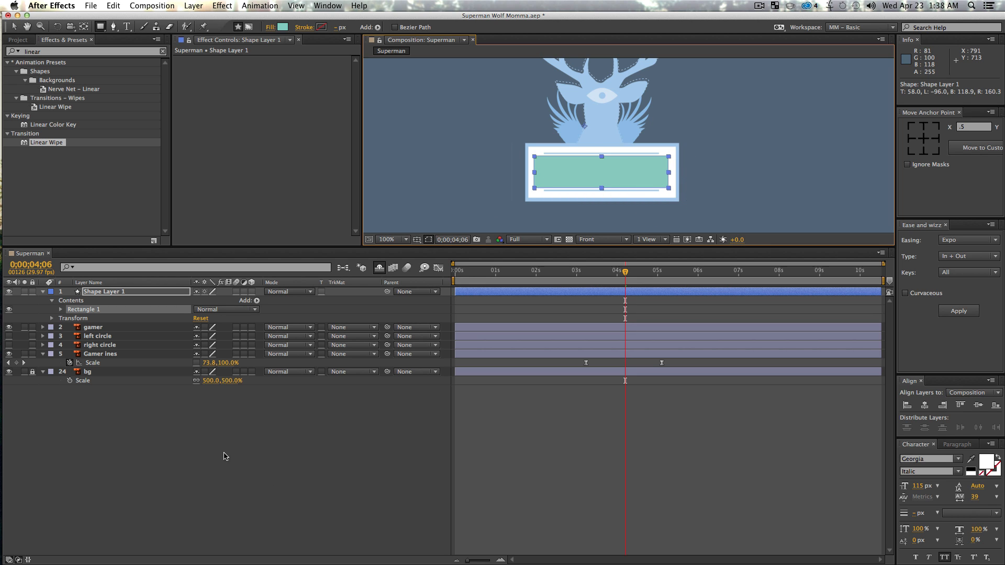
{"action": "key", "text": "v"}
{"action": "left_click", "coordinate": [105, 292]}
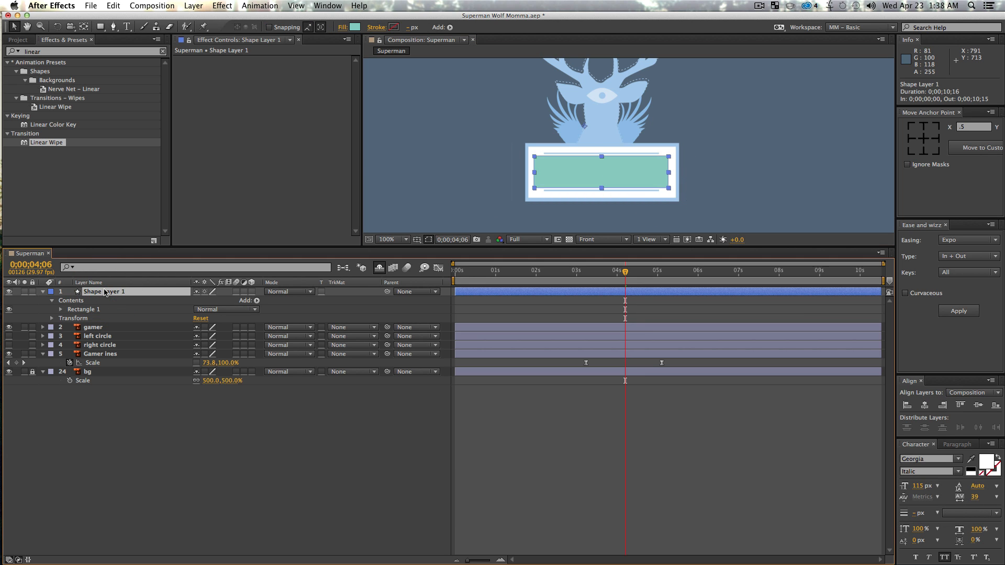
{"action": "key", "text": "Return"}
{"action": "type", "text": "Gam"}
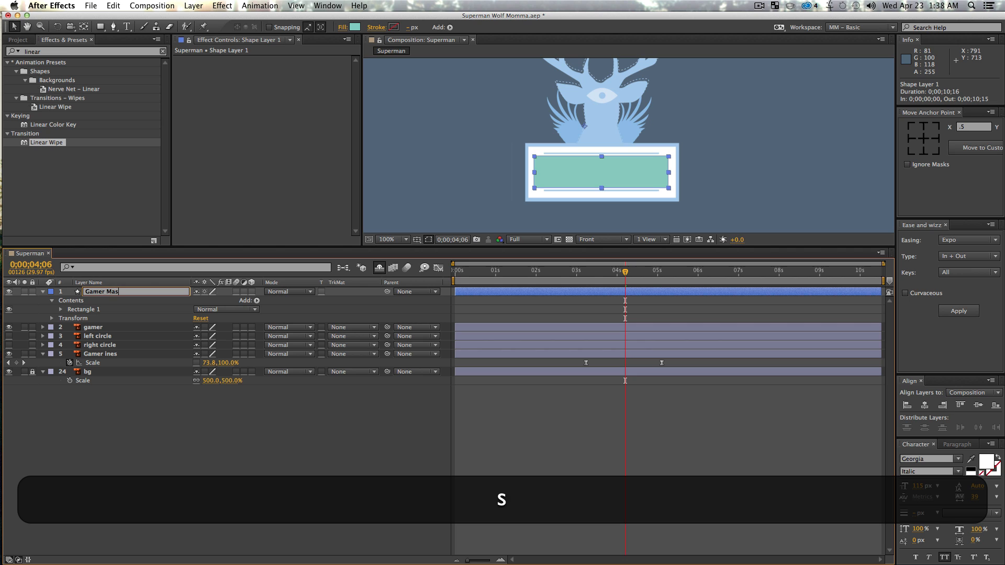
{"action": "type", "text": "er Ma"}
{"action": "key", "text": "BackSpace"}
{"action": "type", "text": "ASK"}
{"action": "key", "text": "shift+Return"}
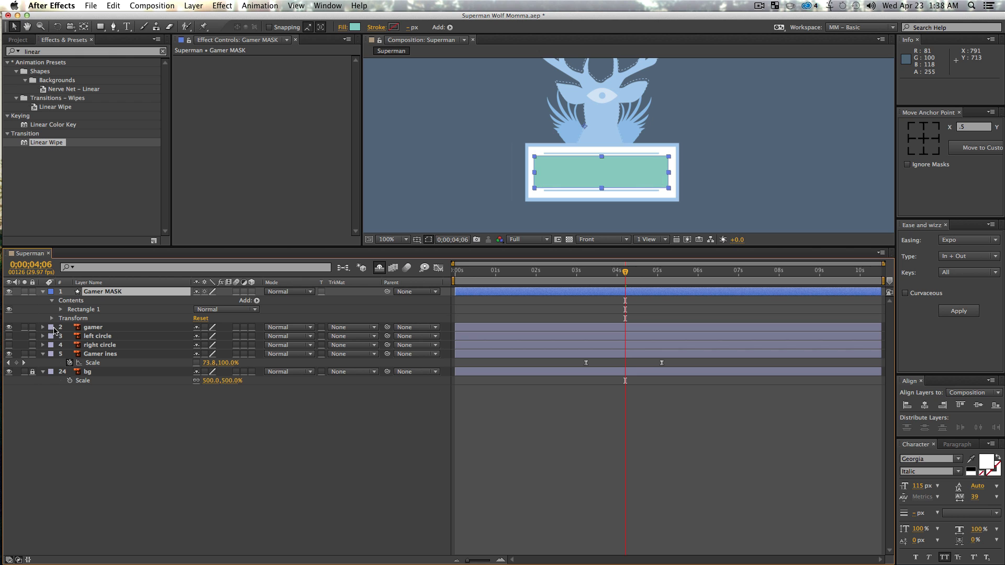
Set the gamer layer's track matte to Alpha, using the Gamer MASK shape above it
{"action": "left_click", "coordinate": [108, 330]}
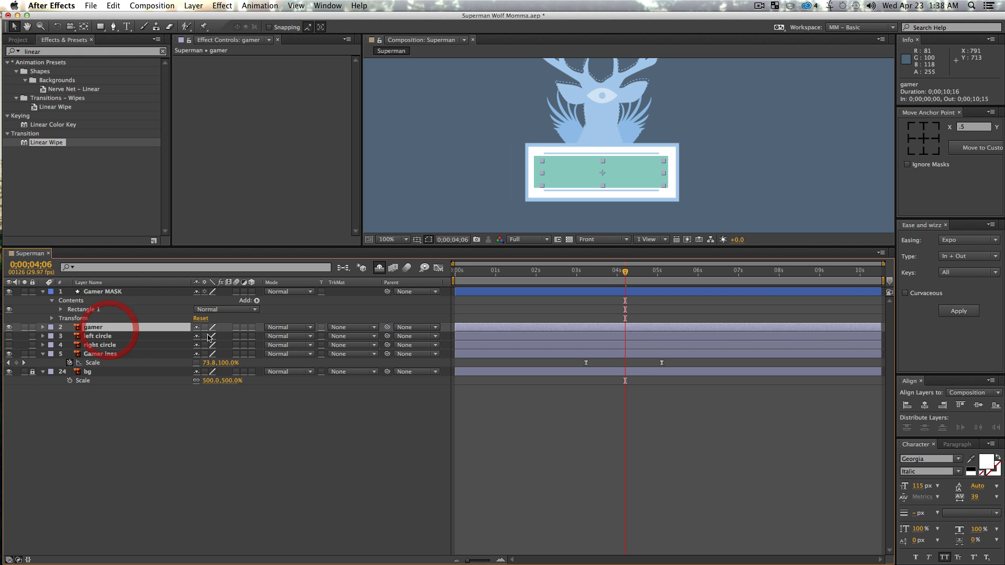
{"action": "left_click", "coordinate": [346, 329]}
{"action": "left_click", "coordinate": [366, 354]}
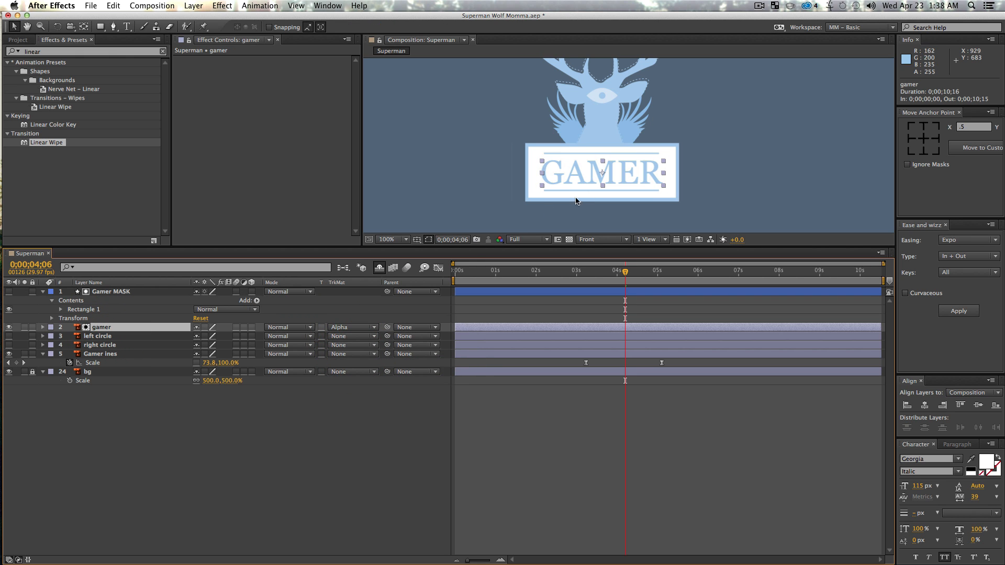
{"action": "left_click", "coordinate": [191, 446]}
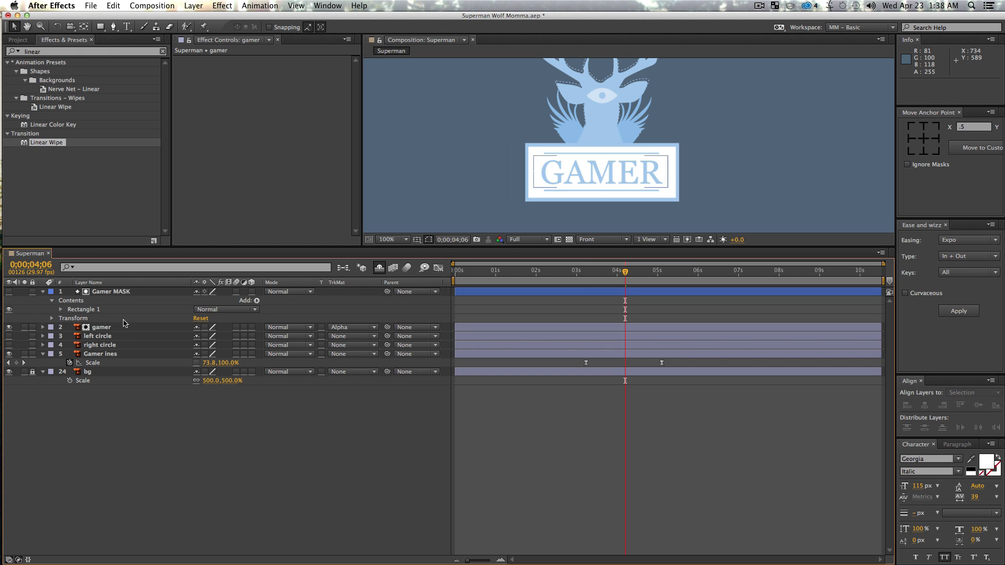
Add a Position keyframe at the gamer text's current position and place it at 0;00;05;03
{"action": "left_click", "coordinate": [124, 328]}
{"action": "key", "text": "semicolon"}
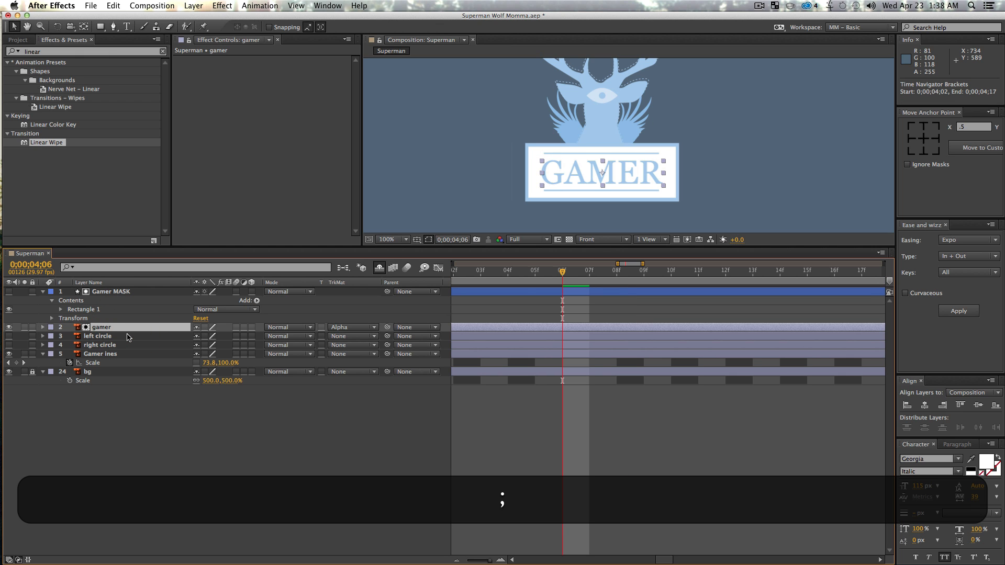
{"action": "key", "text": "p"}
{"action": "left_click_drag", "start_coordinate": [488, 561], "coordinate": [480, 562]}
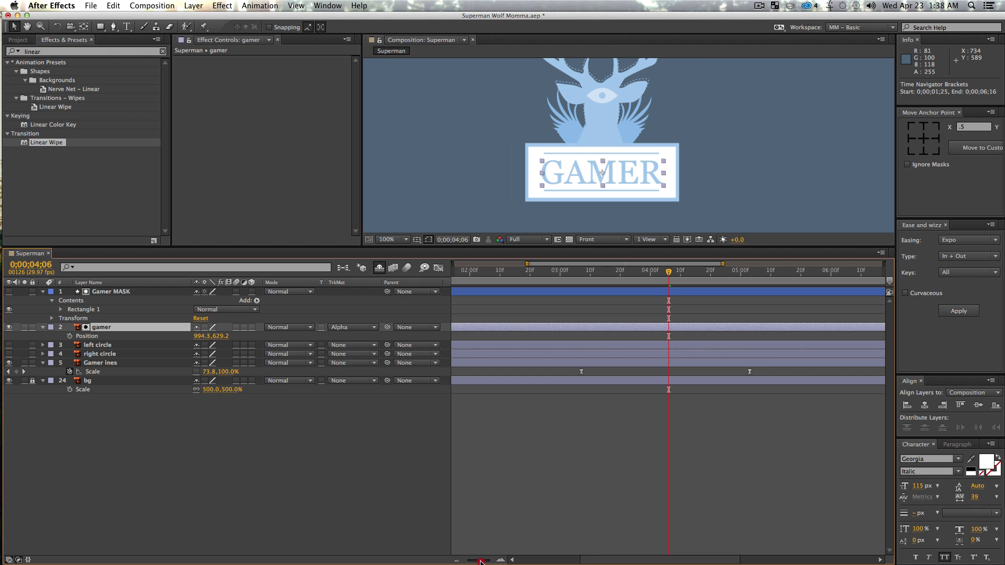
{"action": "left_click", "coordinate": [69, 336]}
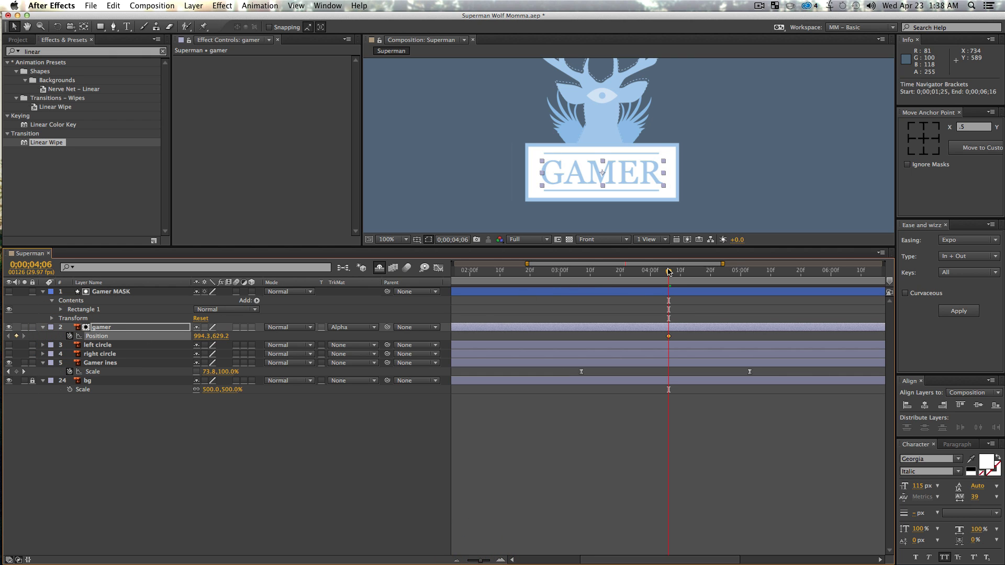
{"action": "left_click_drag", "start_coordinate": [669, 338], "coordinate": [750, 344]}
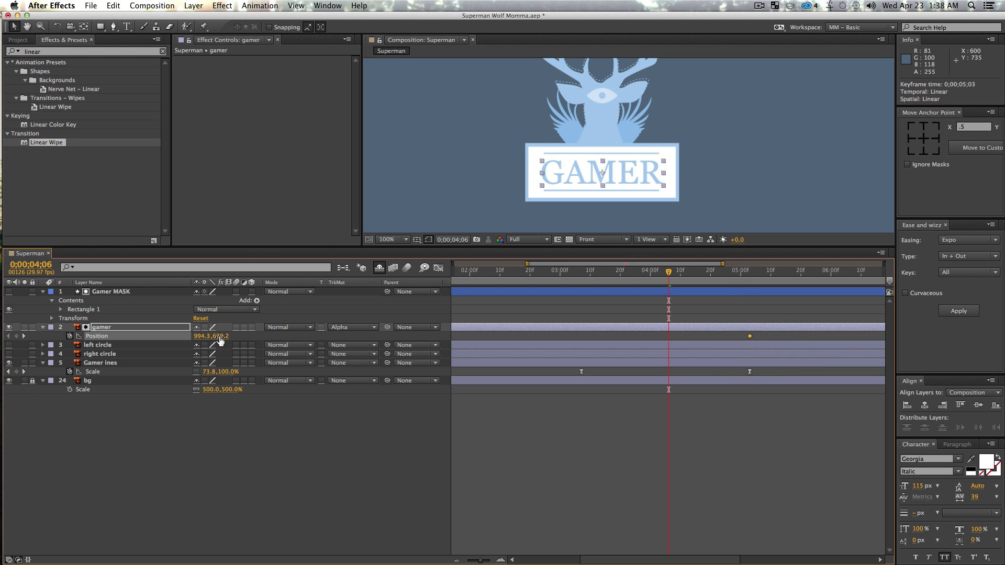
Set the gamer layer's Y position to 691.2 at 0;00;04;06 and preview the text rising into the banner
{"action": "left_click_drag", "start_coordinate": [220, 340], "coordinate": [239, 348]}
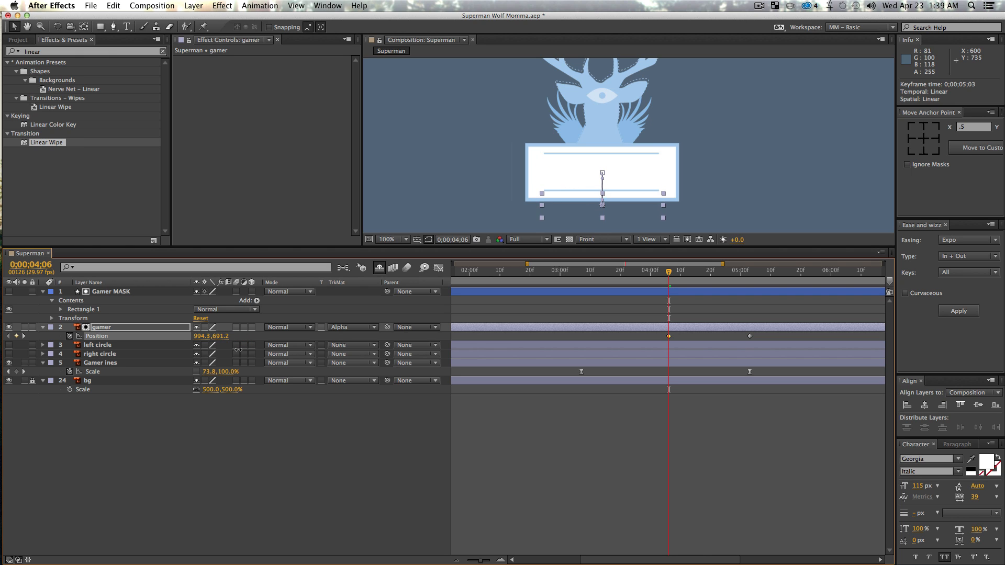
{"action": "key", "text": "KP_0"}
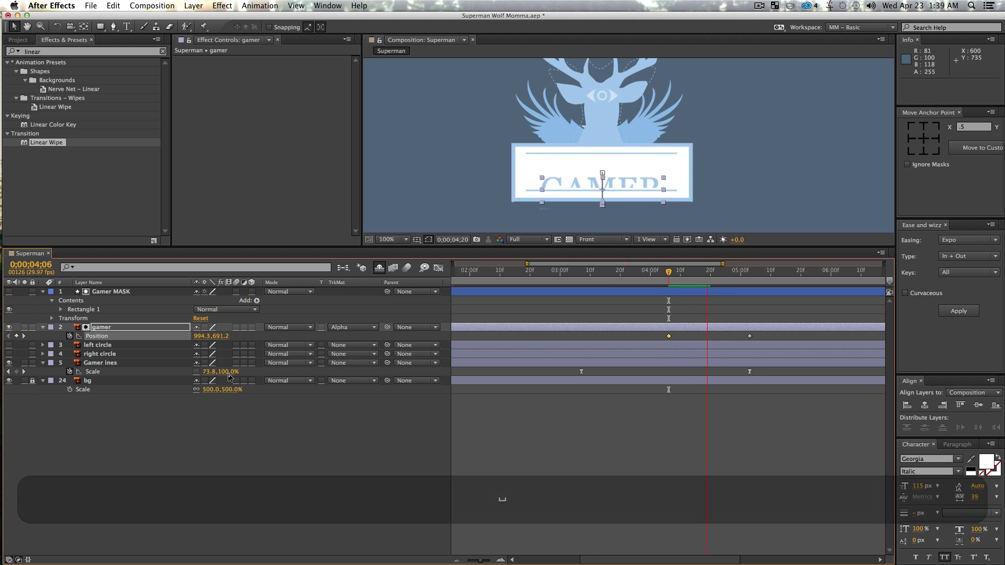
{"action": "key", "text": "space"}
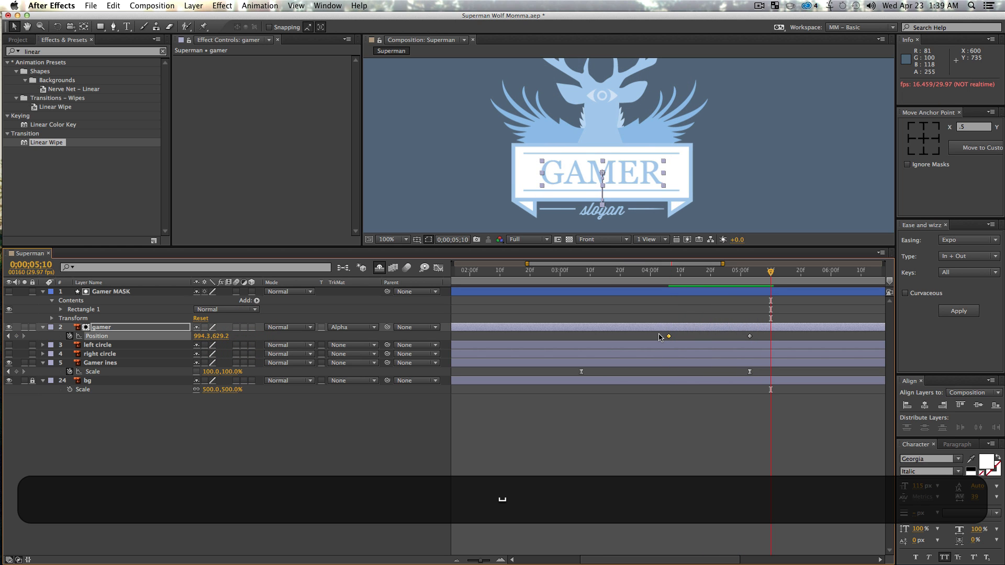
Apply Easy Ease to both gamer Position keyframes and separate the property into X and Y dimensions
{"action": "left_click_drag", "start_coordinate": [660, 338], "coordinate": [779, 347]}
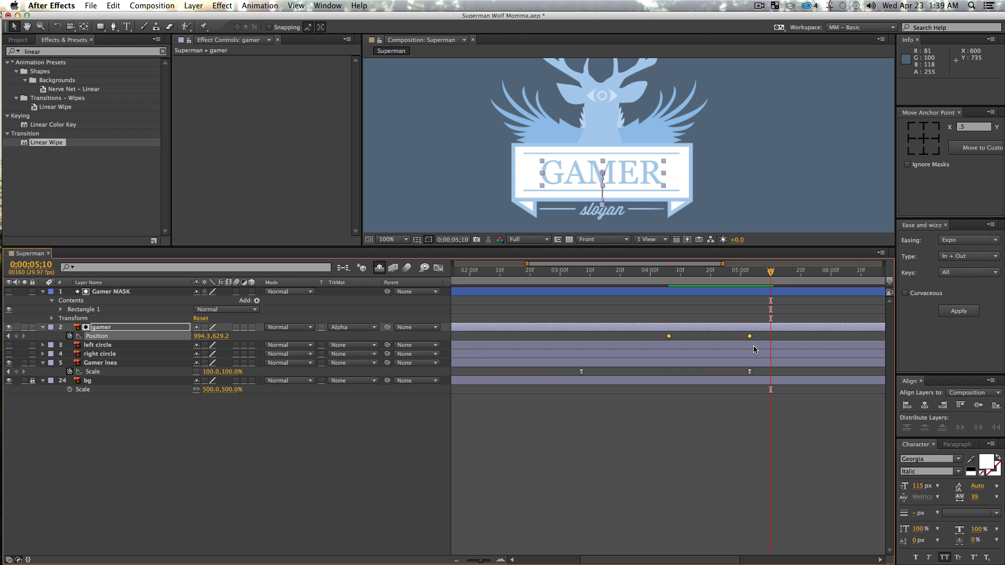
{"action": "key", "text": "F9"}
{"action": "left_click", "coordinate": [439, 268]}
{"action": "right_click", "coordinate": [105, 338]}
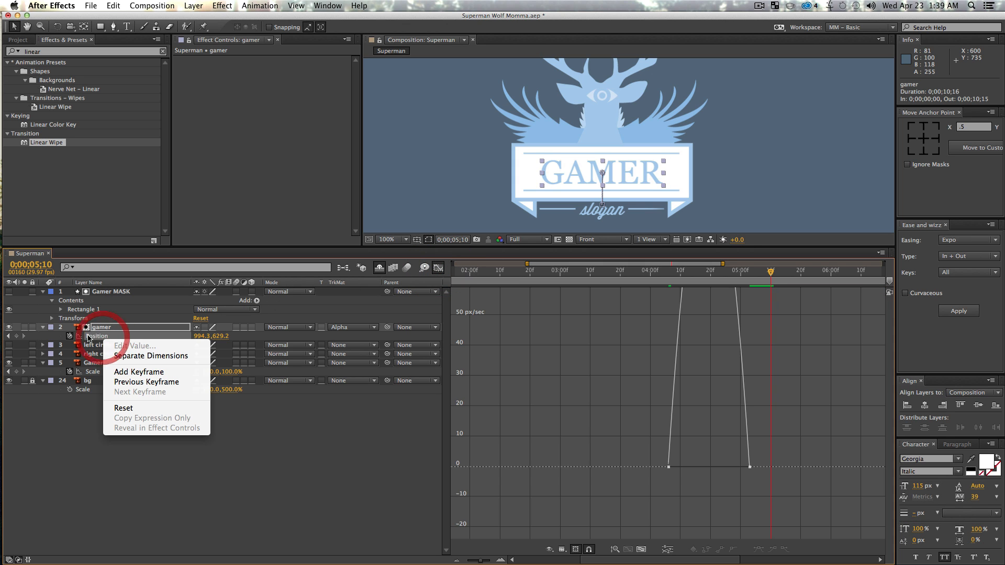
{"action": "left_click", "coordinate": [141, 356]}
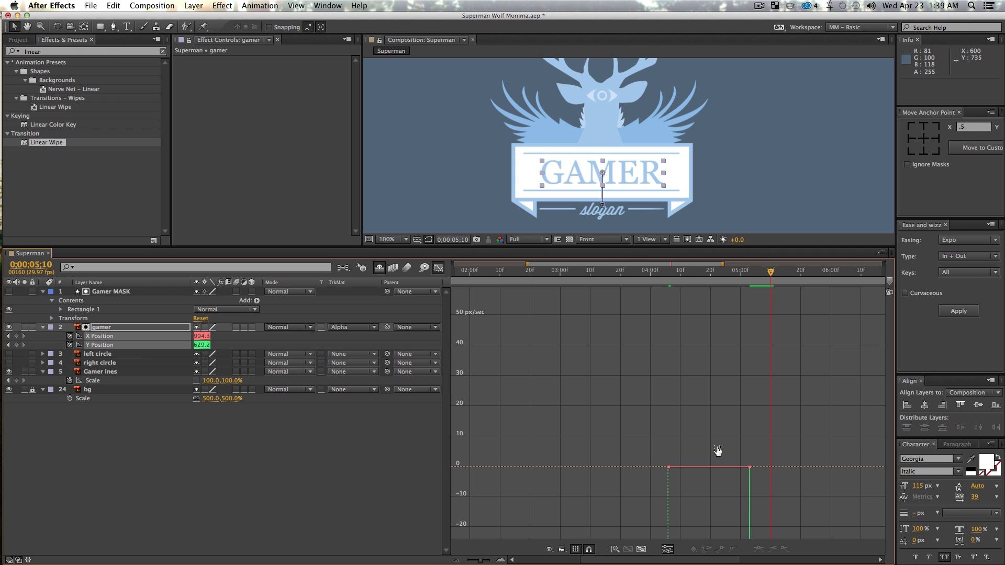
Display only the gamer layer's Y Position as a value graph, fitted to the graph area
{"action": "left_click", "coordinate": [195, 493]}
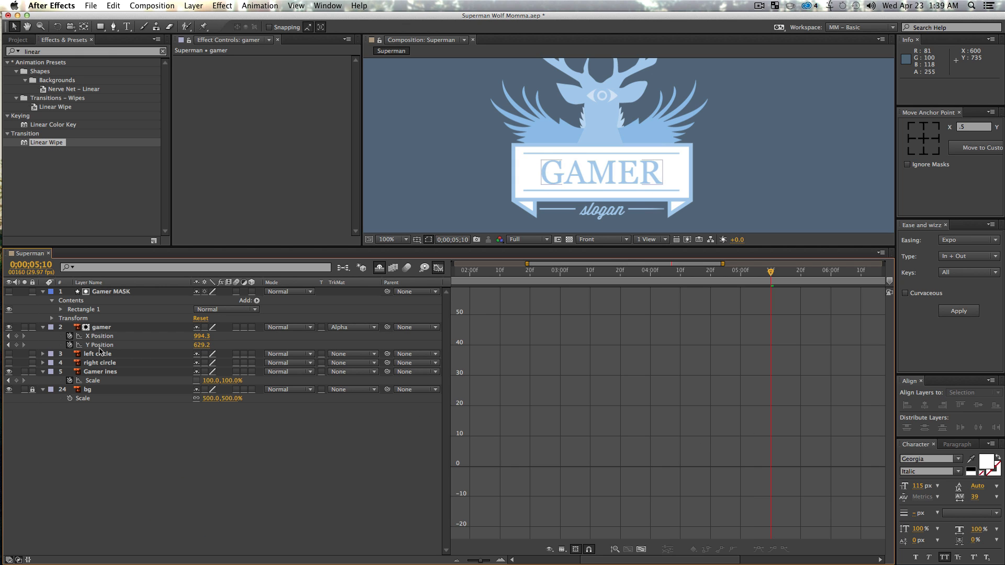
{"action": "left_click", "coordinate": [101, 345]}
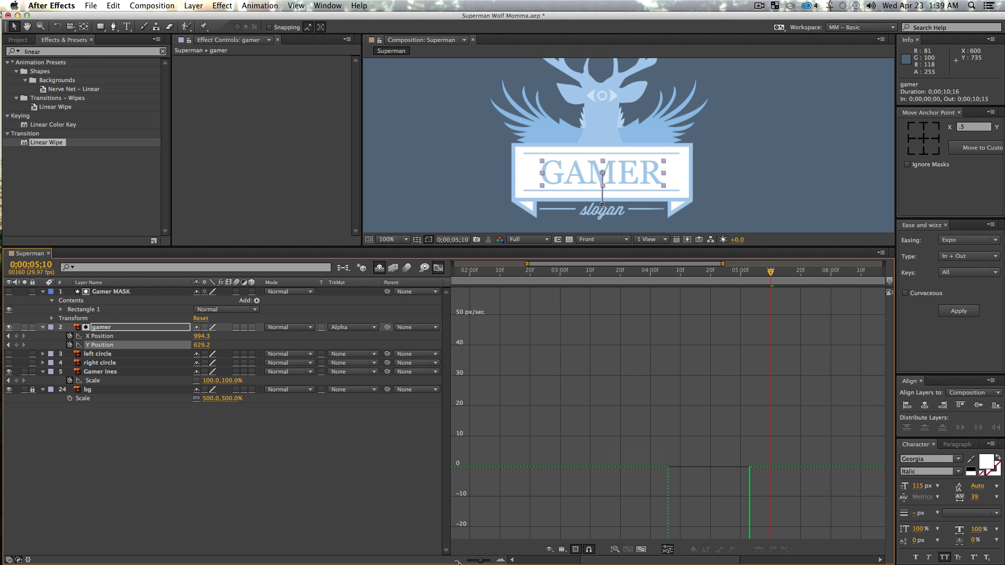
{"action": "left_click_drag", "start_coordinate": [478, 562], "coordinate": [475, 561]}
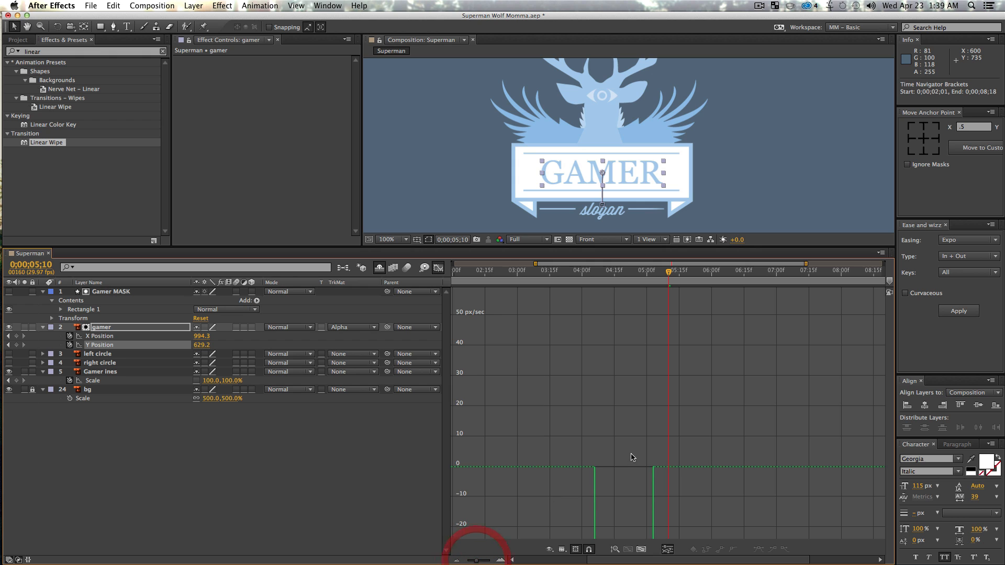
{"action": "left_click", "coordinate": [640, 551]}
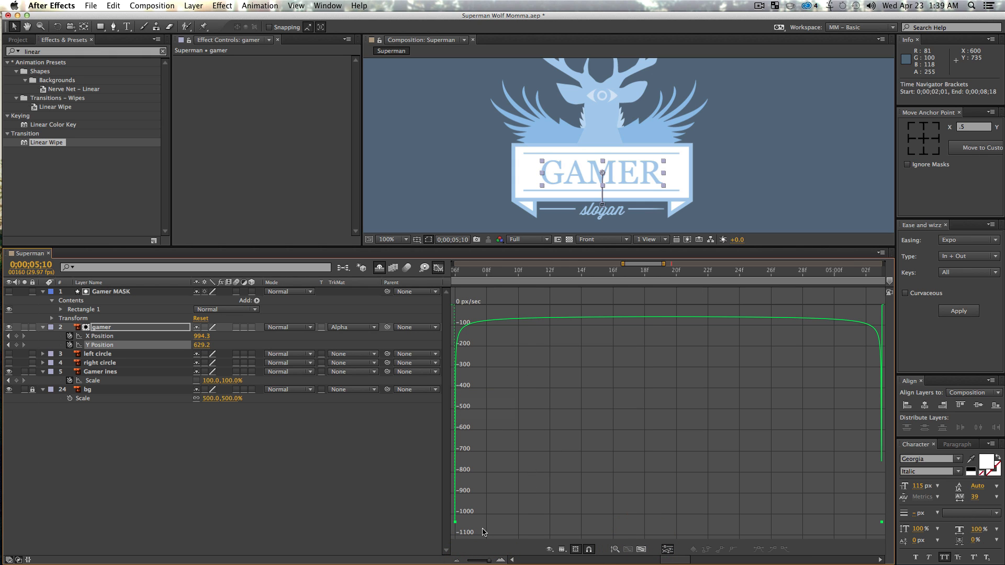
{"action": "left_click", "coordinate": [104, 338]}
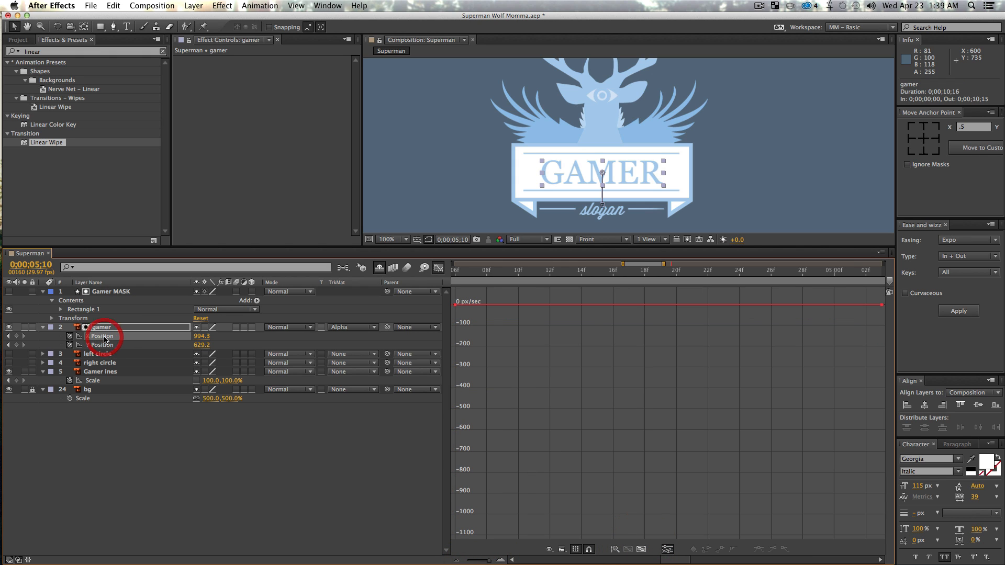
{"action": "left_click", "coordinate": [104, 344]}
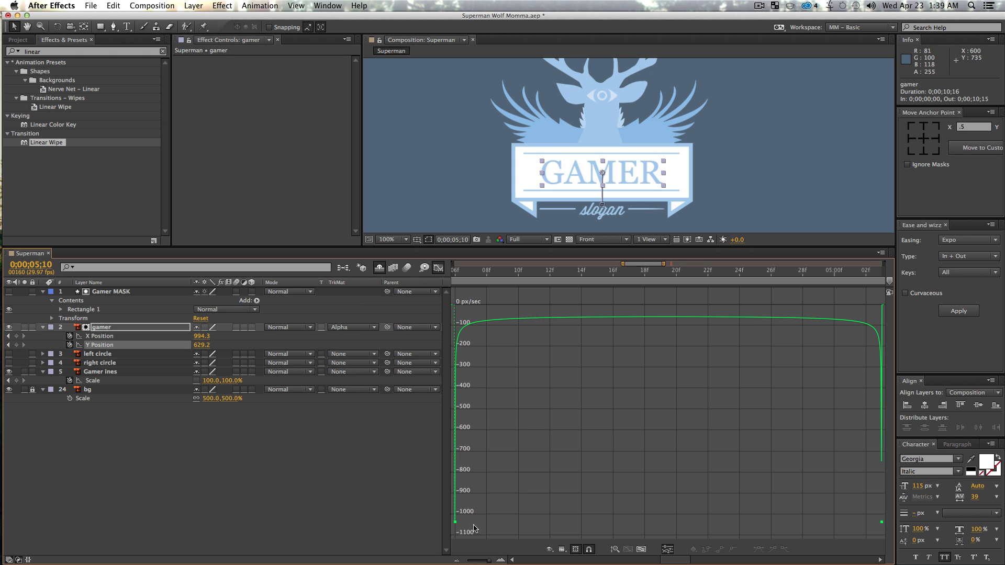
{"action": "left_click", "coordinate": [550, 550]}
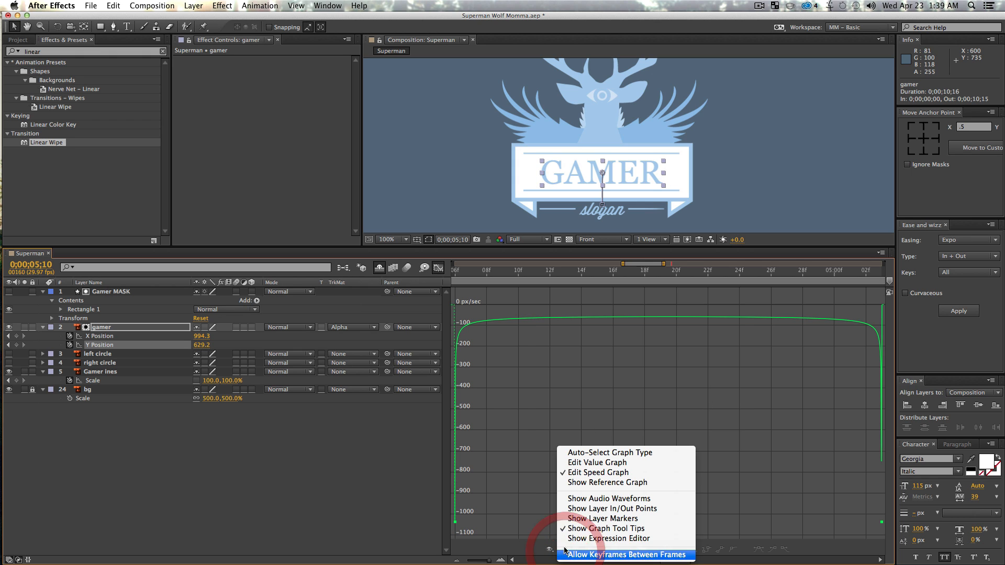
{"action": "left_click", "coordinate": [585, 465]}
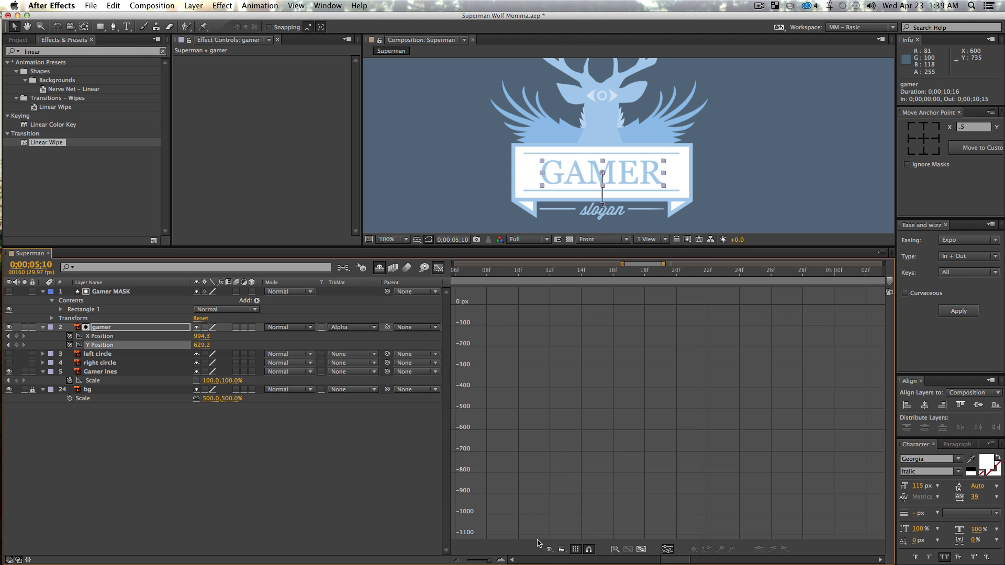
{"action": "left_click", "coordinate": [648, 552]}
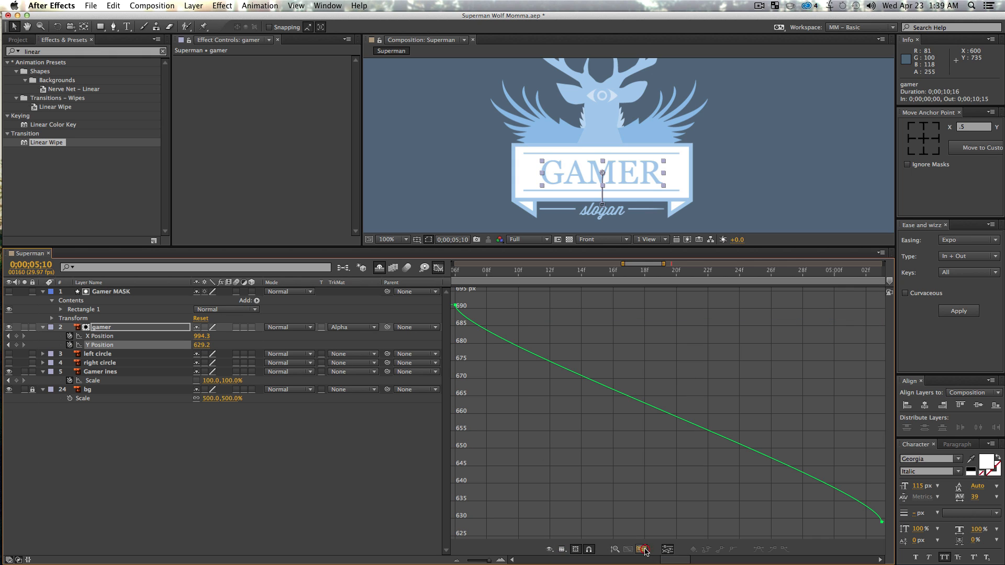
Pull the incoming handle of the Y Position keyframe at 0;00;05;03 to about 585 px for an overshoot, and preview from 0;00;04;21
{"action": "left_click", "coordinate": [455, 306]}
{"action": "left_click_drag", "start_coordinate": [454, 276], "coordinate": [780, 378]}
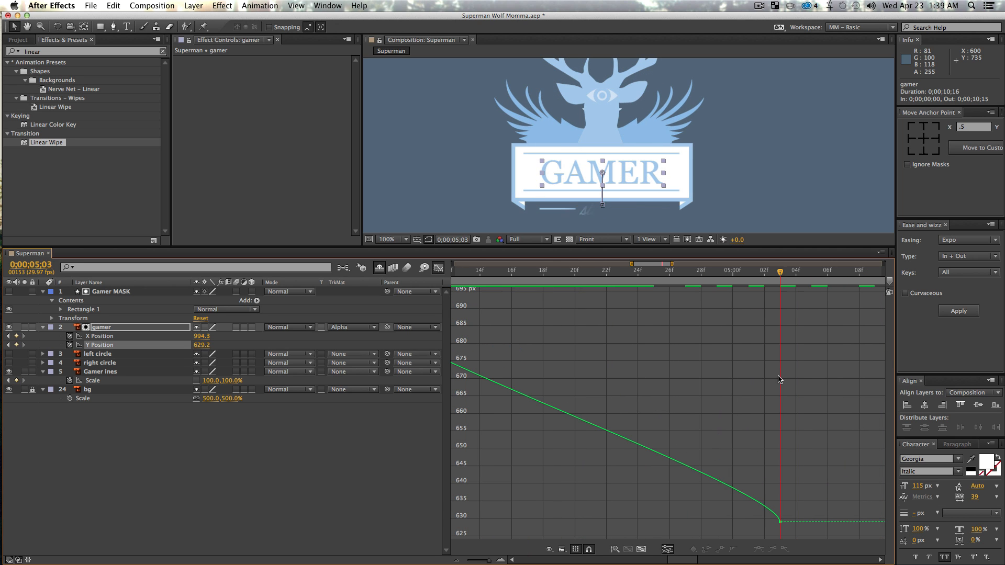
{"action": "left_click_drag", "start_coordinate": [722, 449], "coordinate": [801, 515]}
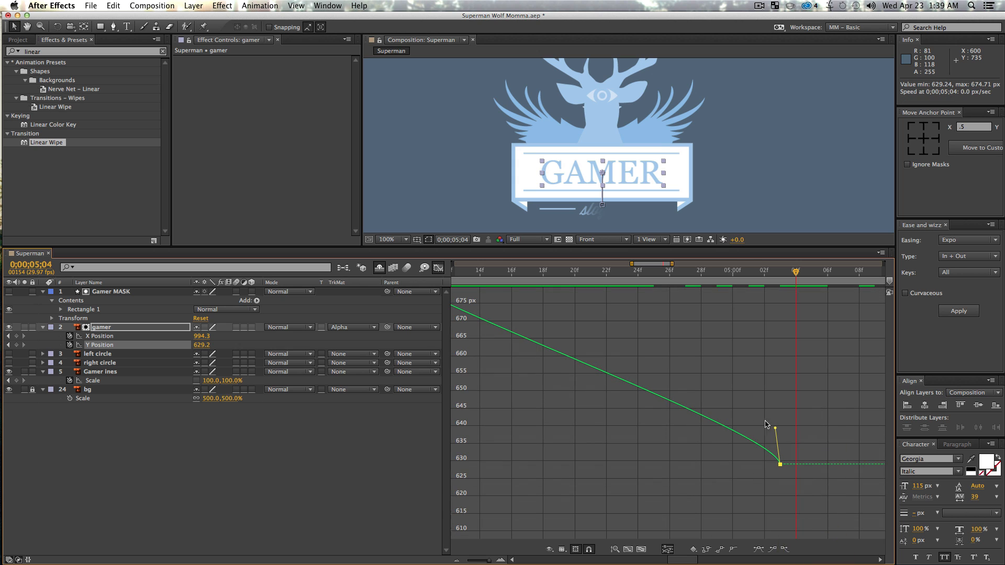
{"action": "left_click_drag", "start_coordinate": [776, 430], "coordinate": [747, 538]}
{"action": "left_click_drag", "start_coordinate": [740, 279], "coordinate": [595, 286]}
{"action": "key", "text": "space"}
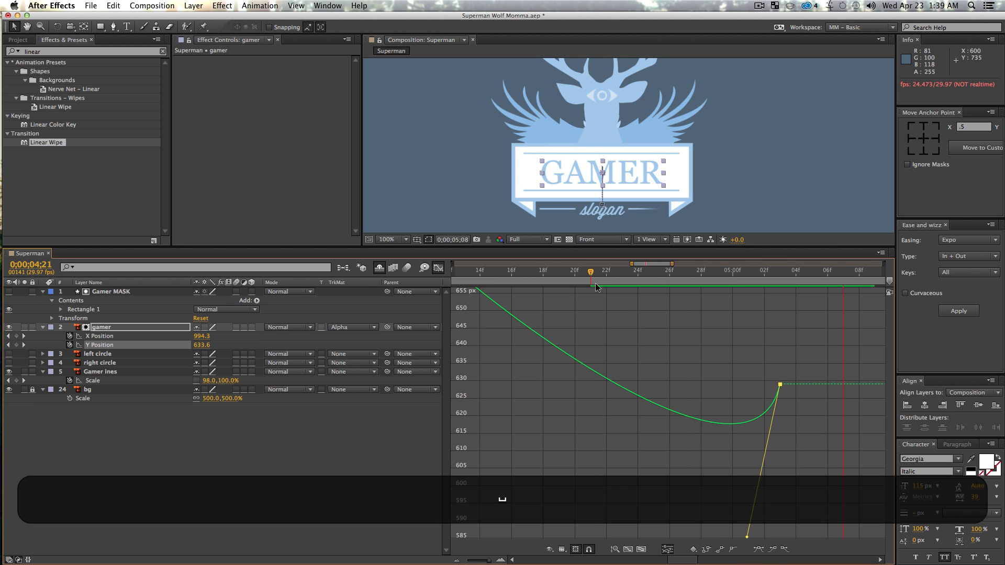
{"action": "key", "text": "space"}
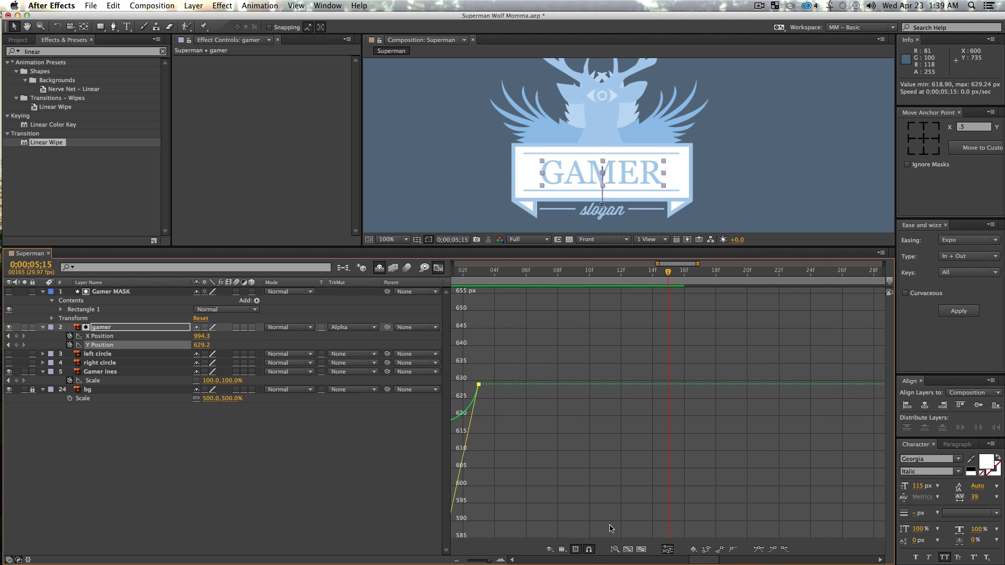
Switch the Y Position curve to the speed graph and fit it to the graph area
{"action": "left_click", "coordinate": [561, 549]}
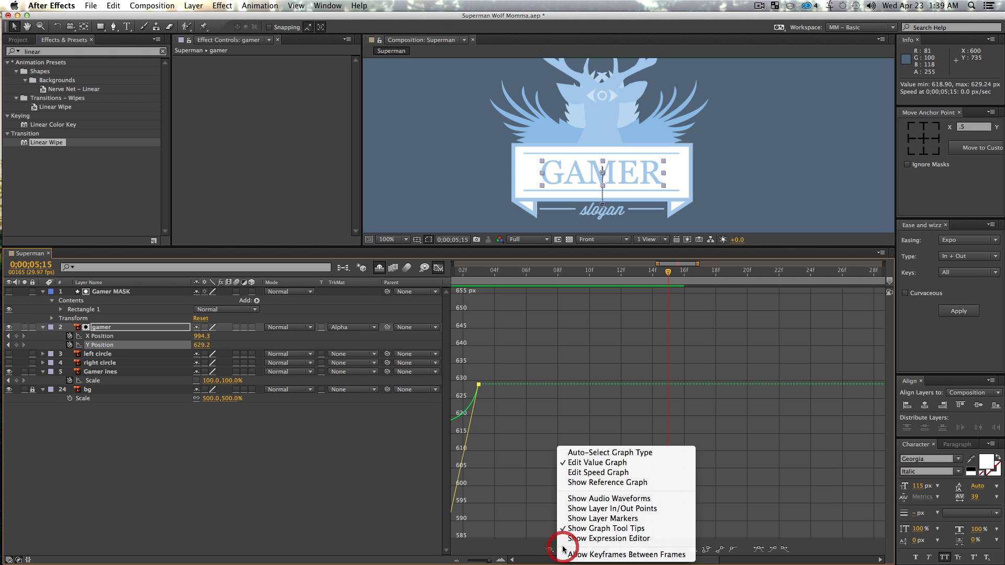
{"action": "left_click", "coordinate": [598, 472]}
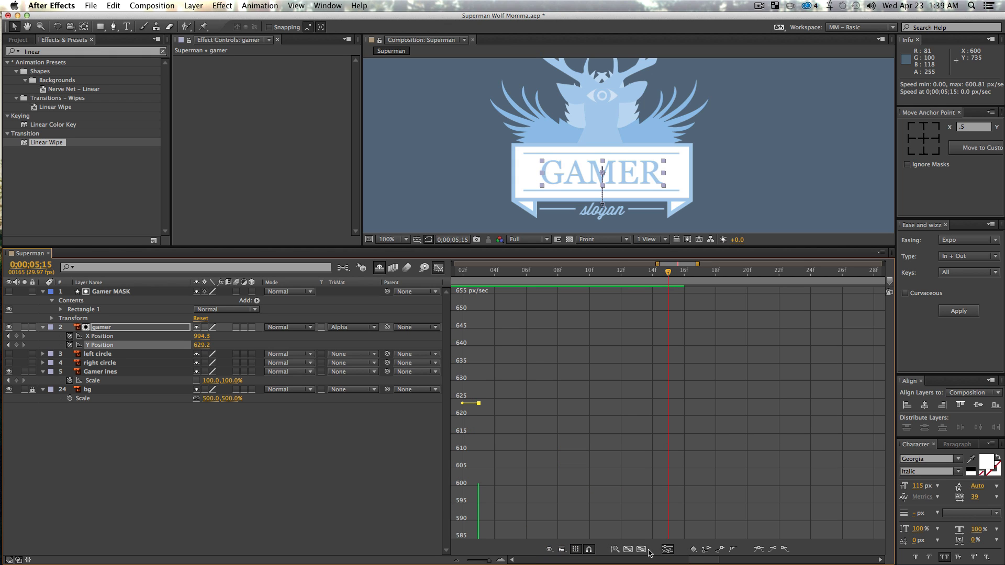
{"action": "left_click", "coordinate": [629, 550]}
{"action": "left_click", "coordinate": [642, 550]}
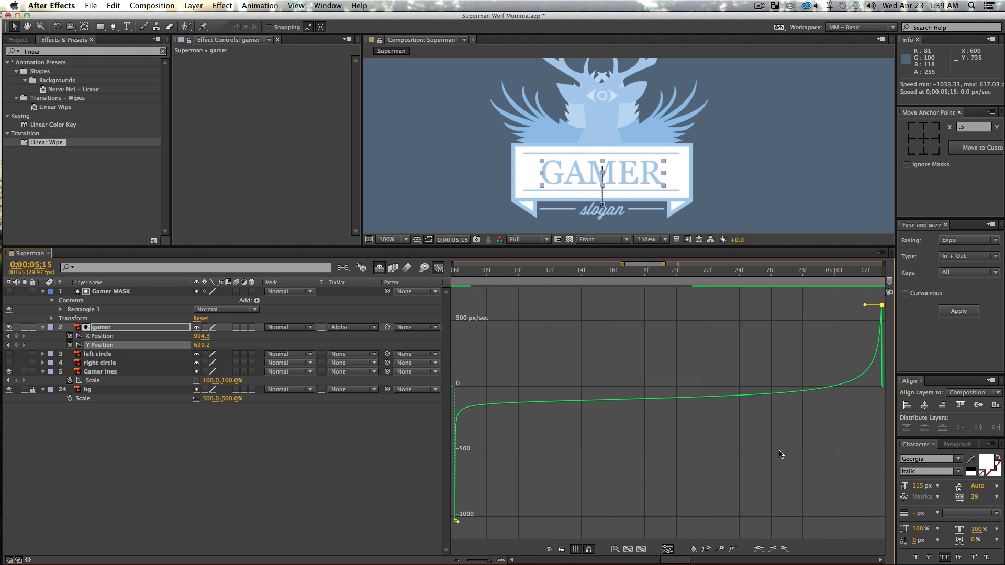
Try a longer incoming speed handle on the Y Position keyframe at 0;00;05;03, preview it, and undo the change
{"action": "left_click_drag", "start_coordinate": [792, 294], "coordinate": [913, 395]}
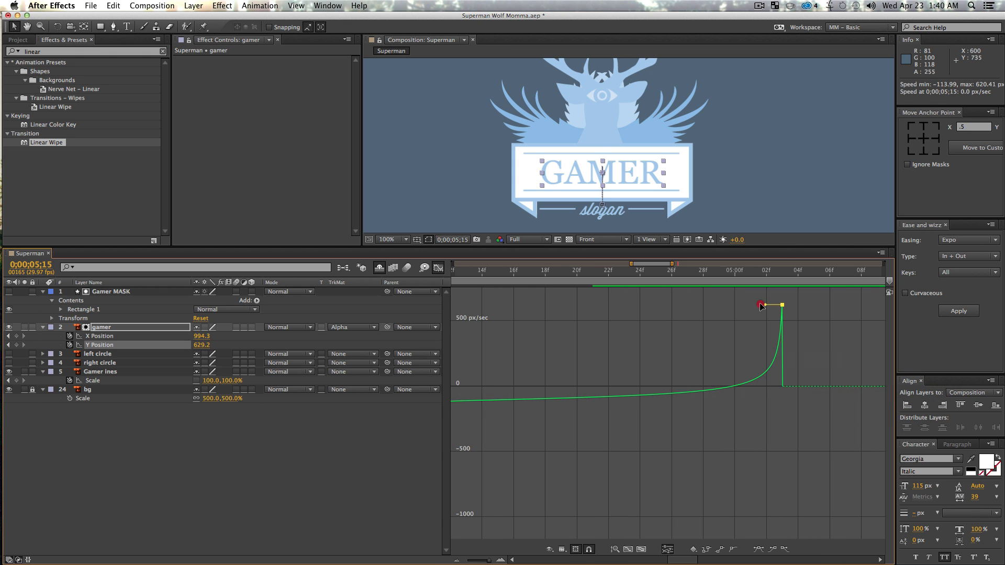
{"action": "left_click_drag", "start_coordinate": [762, 306], "coordinate": [656, 312]}
{"action": "left_click", "coordinate": [590, 273]}
{"action": "key", "text": "space"}
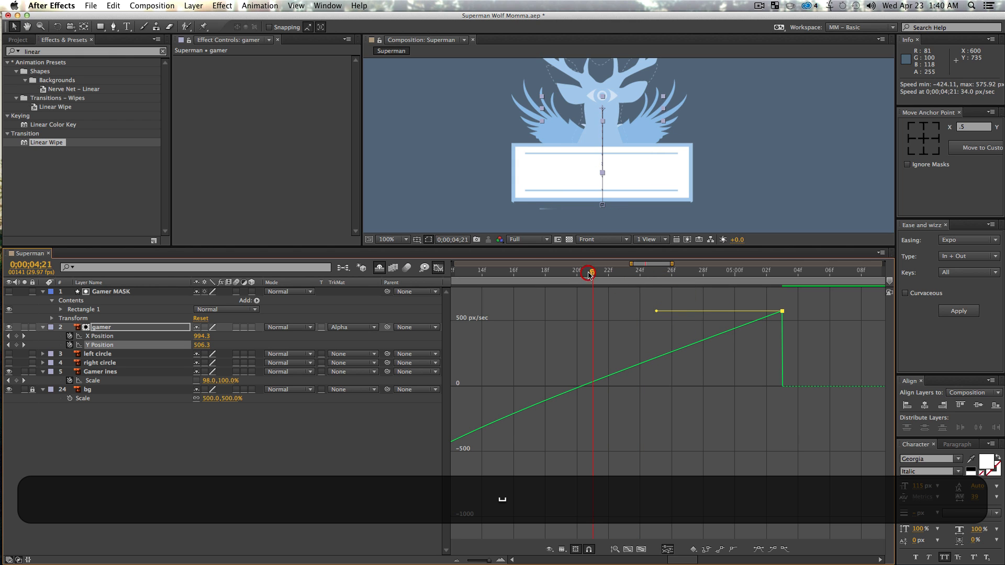
{"action": "key", "text": "super+z"}
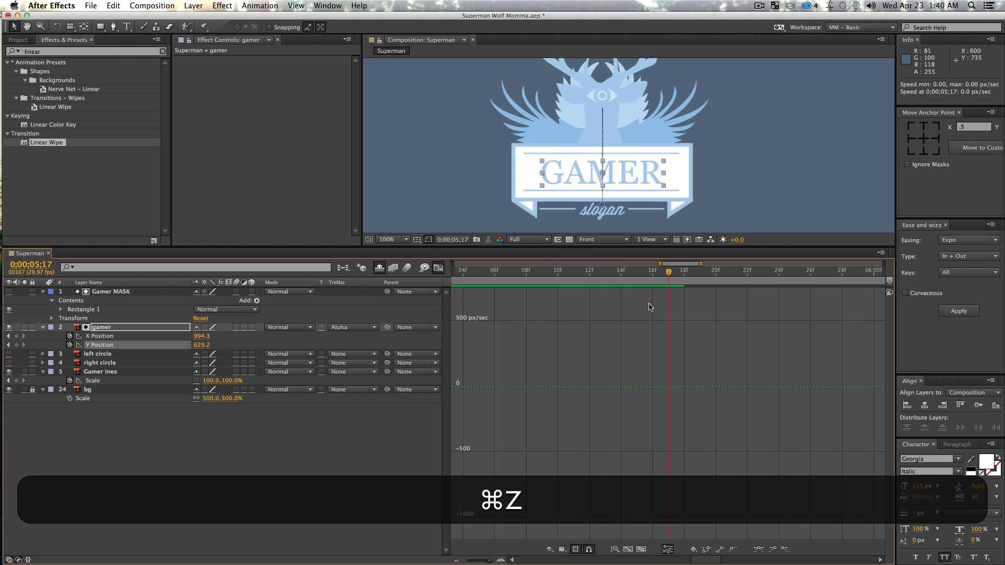
{"action": "key", "text": "super+z"}
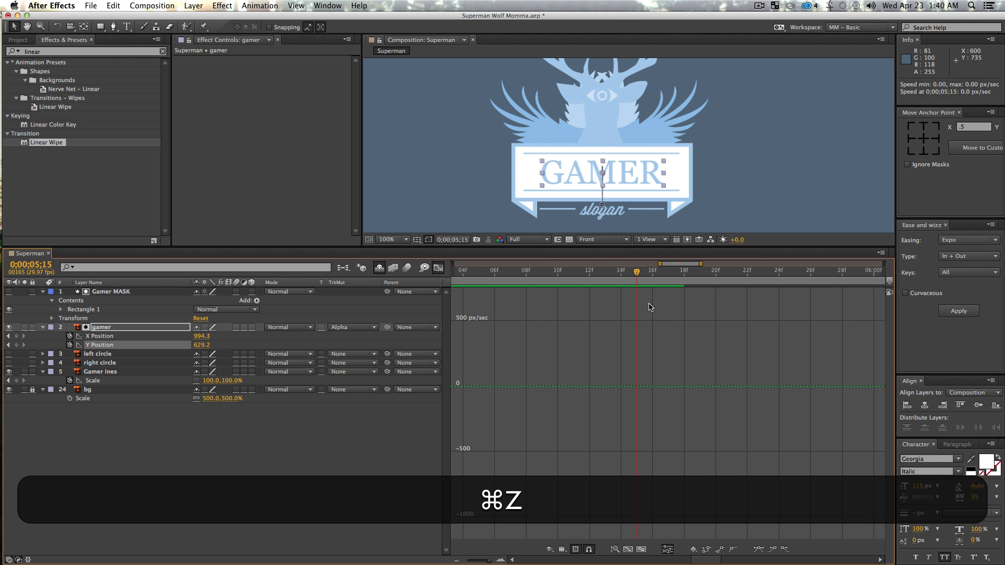
Fit the Y Position speed graph and preview the GAMER text motion from 0;00;04;21
{"action": "left_click", "coordinate": [640, 549]}
{"action": "left_click", "coordinate": [692, 272]}
{"action": "key", "text": "space"}
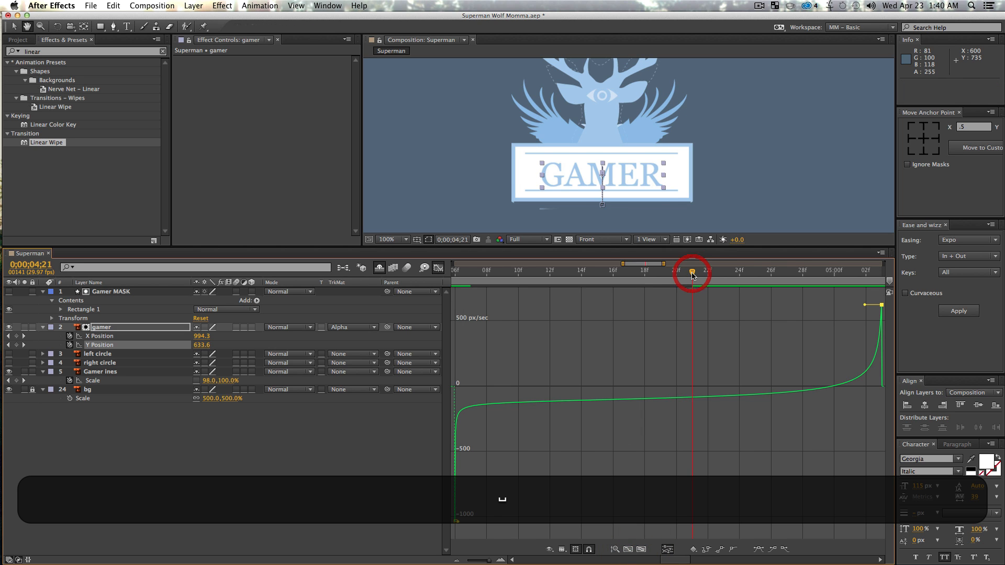
{"action": "key", "text": "space"}
Close the graph view, show the whole composition's layer bars, and preview the banner animation from 0;00;03;09
{"action": "left_click", "coordinate": [438, 267]}
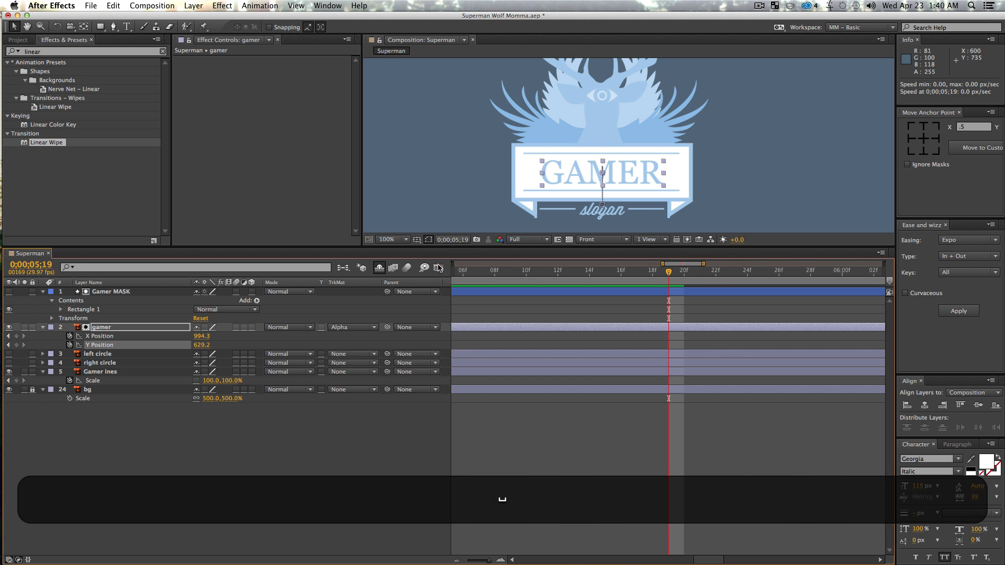
{"action": "left_click_drag", "start_coordinate": [479, 557], "coordinate": [466, 558]}
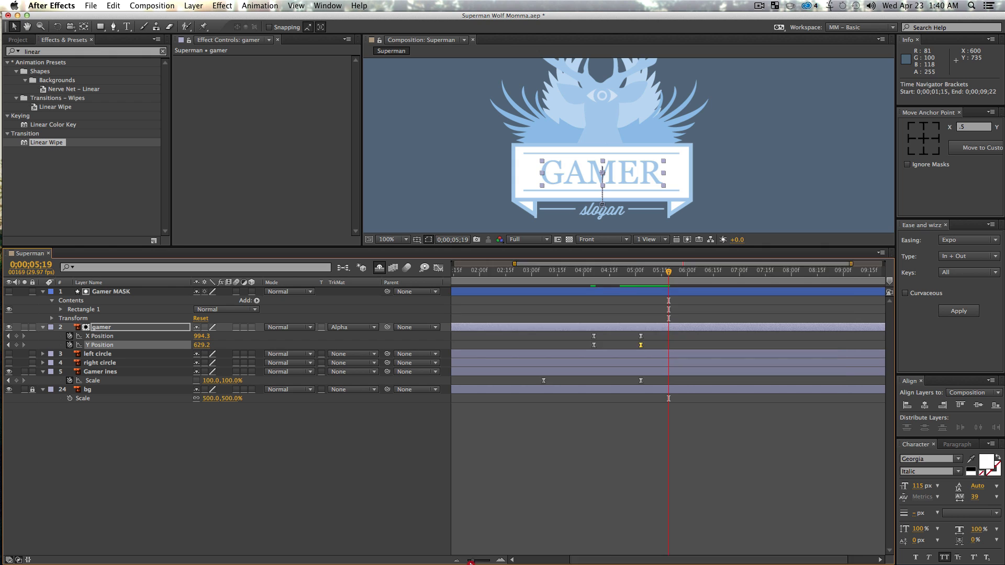
{"action": "left_click", "coordinate": [250, 421]}
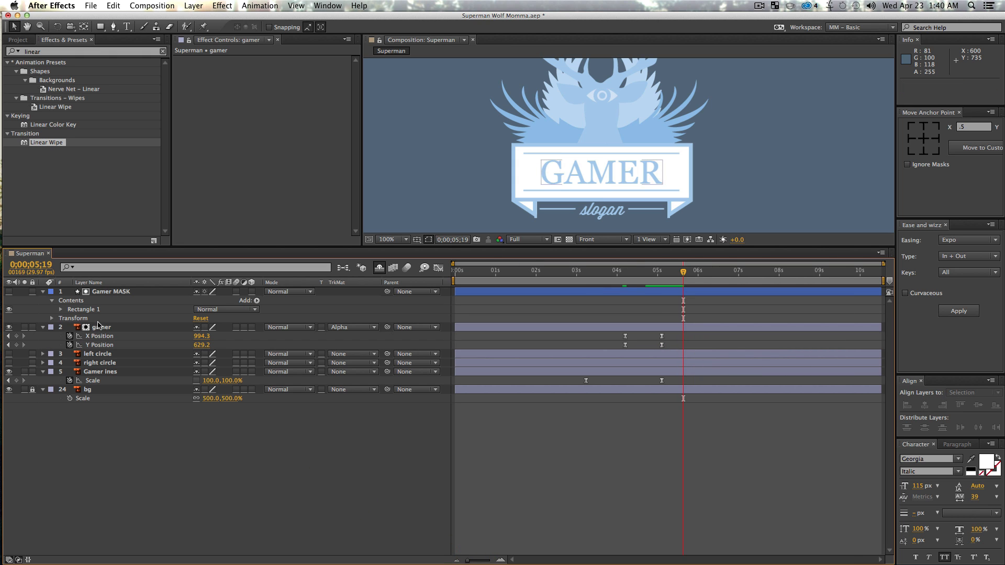
{"action": "left_click_drag", "start_coordinate": [662, 274], "coordinate": [588, 274]}
{"action": "key", "text": "space"}
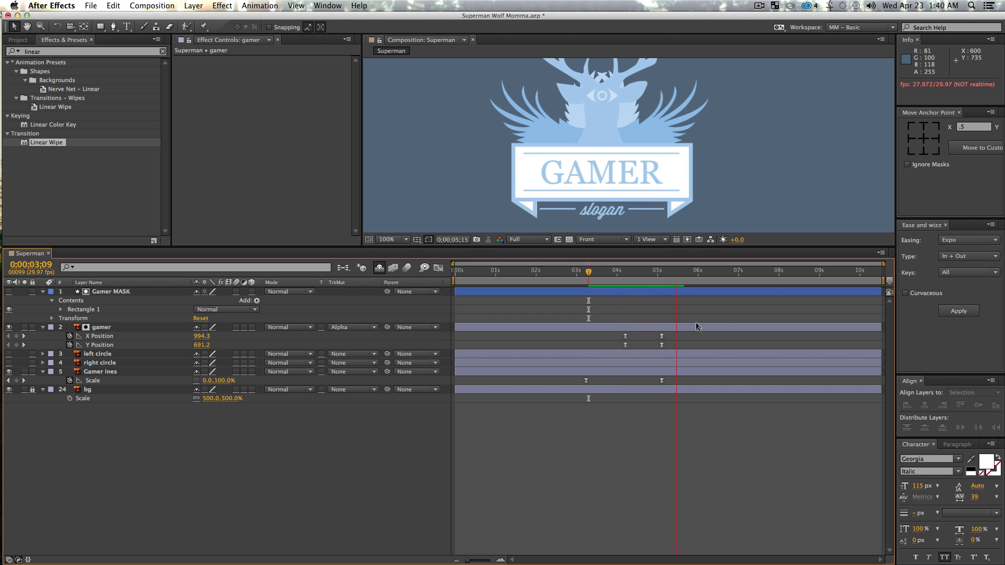
{"action": "key", "text": "space"}
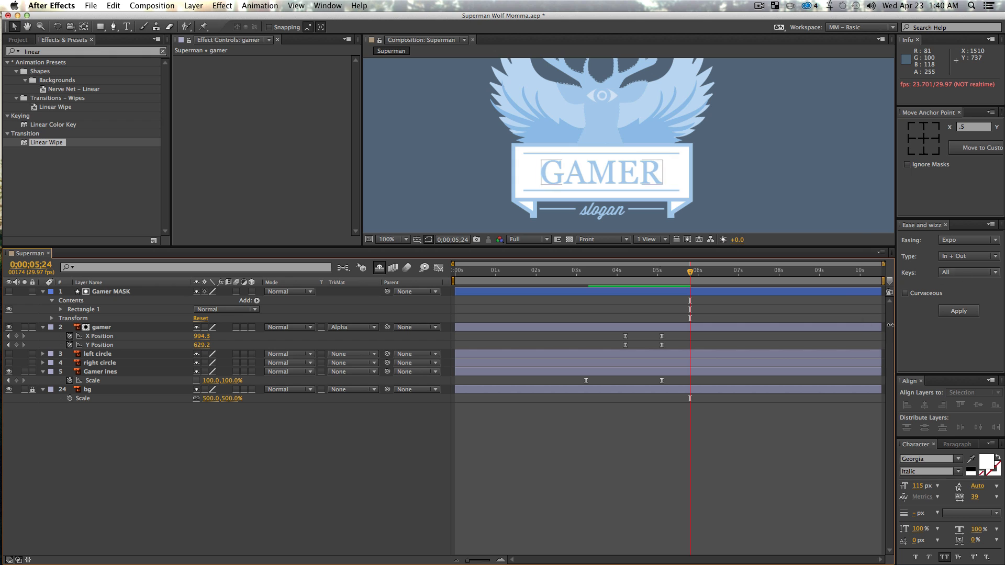
Apply Ease and Wizz easing Back, type Out, to all Y Position keyframes on the gamer layer
{"action": "left_click", "coordinate": [969, 242]}
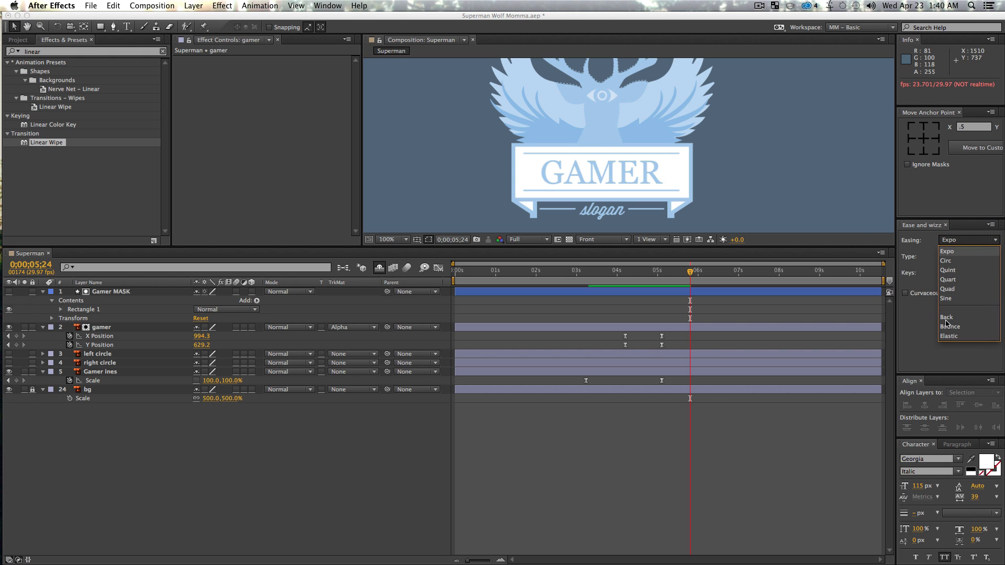
{"action": "left_click", "coordinate": [947, 321]}
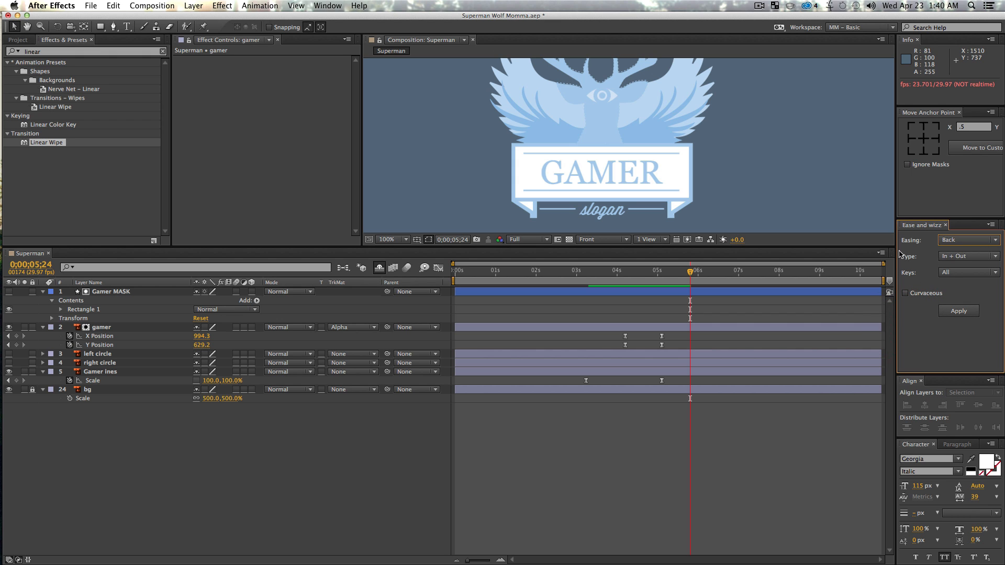
{"action": "left_click", "coordinate": [971, 258]}
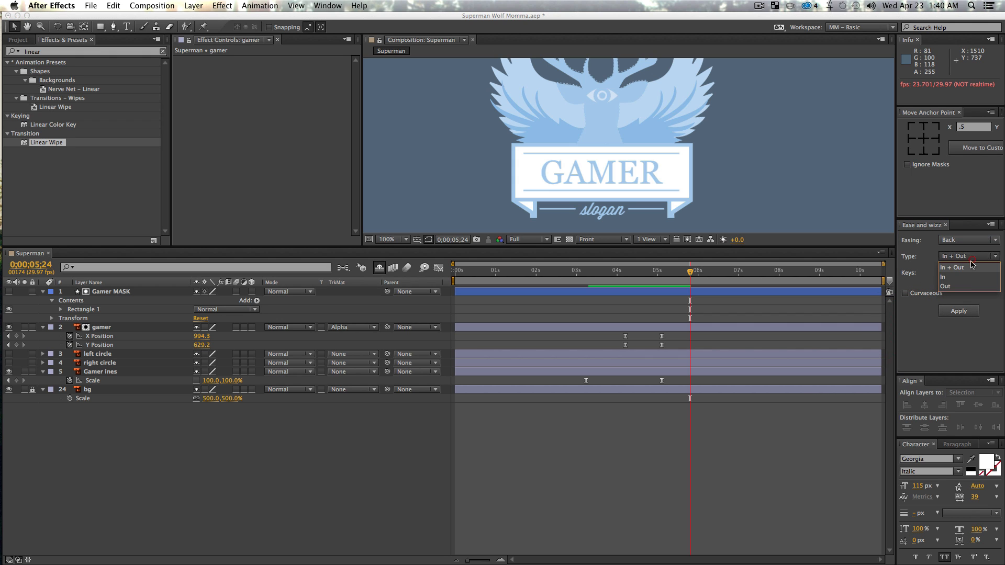
{"action": "left_click", "coordinate": [966, 290]}
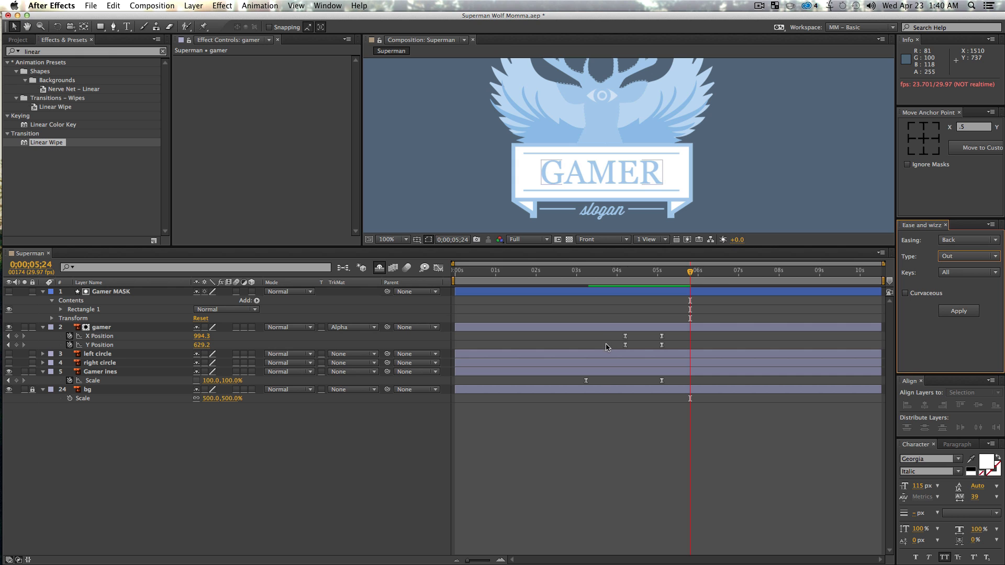
{"action": "left_click_drag", "start_coordinate": [606, 347], "coordinate": [686, 344]}
{"action": "left_click", "coordinate": [950, 312]}
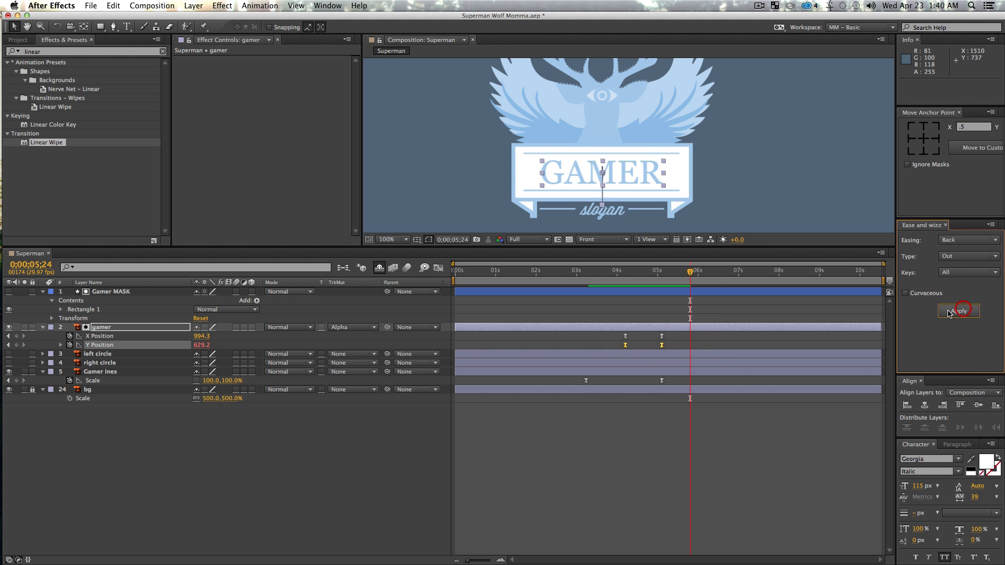
{"action": "left_click", "coordinate": [352, 471]}
Preview the GAMER text's new easing from 0;00;03;28 and return the playhead to 0;00;04;06
{"action": "left_click", "coordinate": [615, 279]}
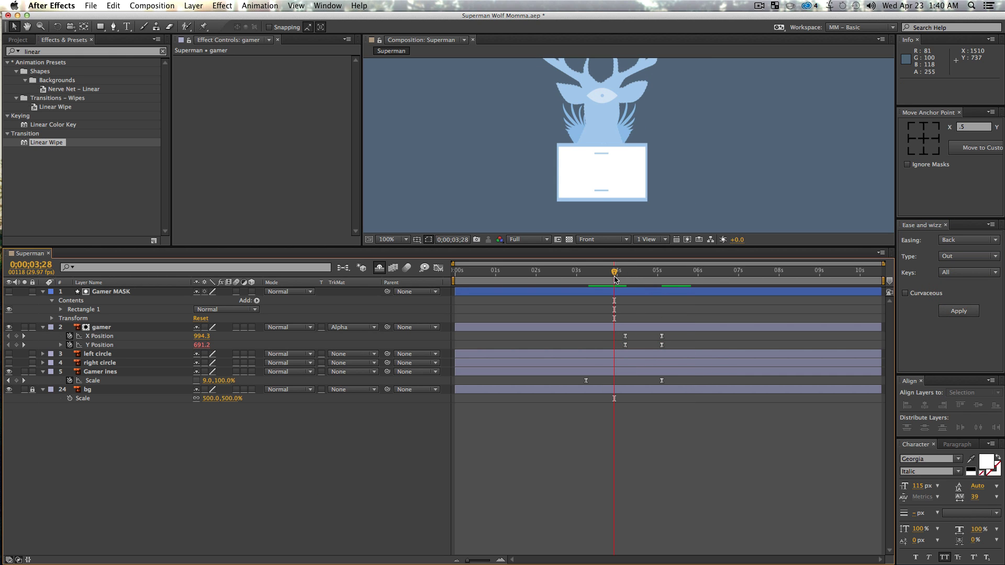
{"action": "key", "text": "space"}
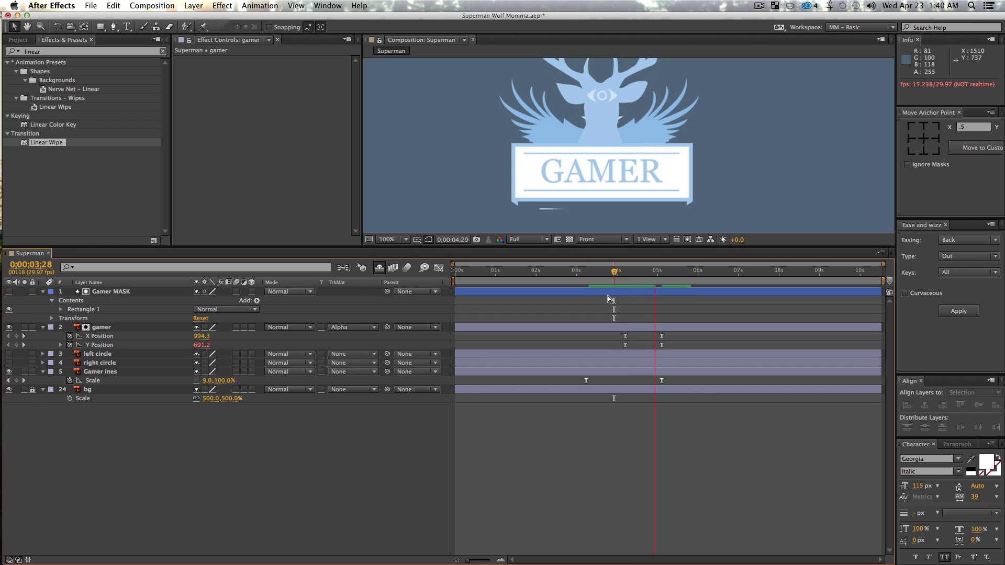
{"action": "key", "text": "space"}
{"action": "left_click_drag", "start_coordinate": [658, 276], "coordinate": [627, 290]}
Reveal the gamer layer's Y Position expression and inspect its curve in the graph view
{"action": "left_click", "coordinate": [97, 345]}
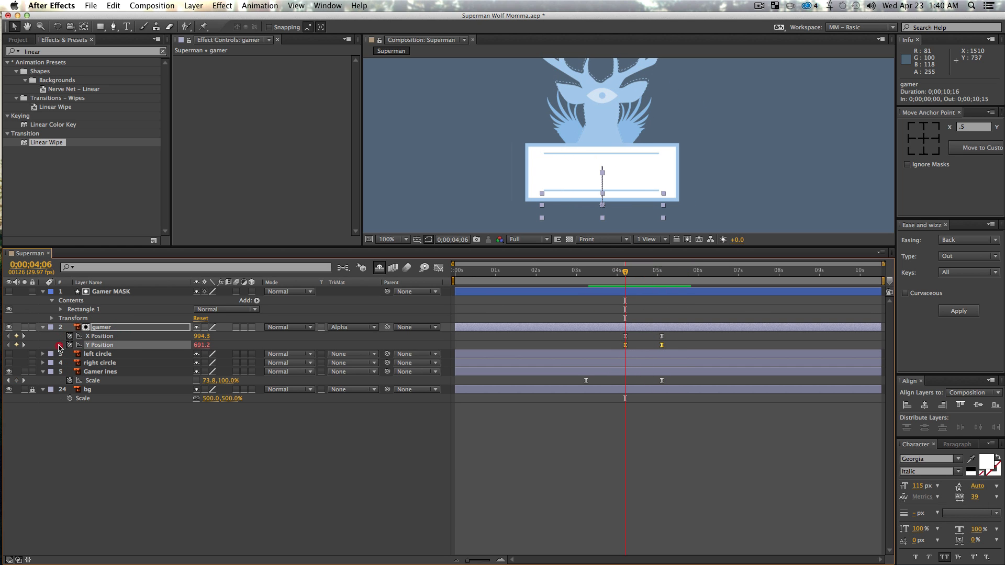
{"action": "left_click", "coordinate": [60, 345]}
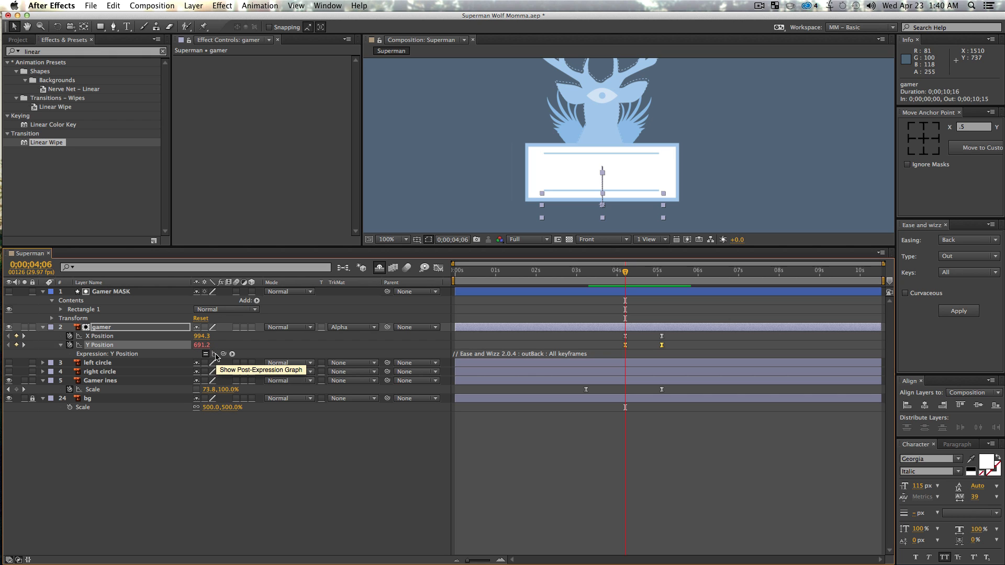
{"action": "left_click", "coordinate": [438, 267]}
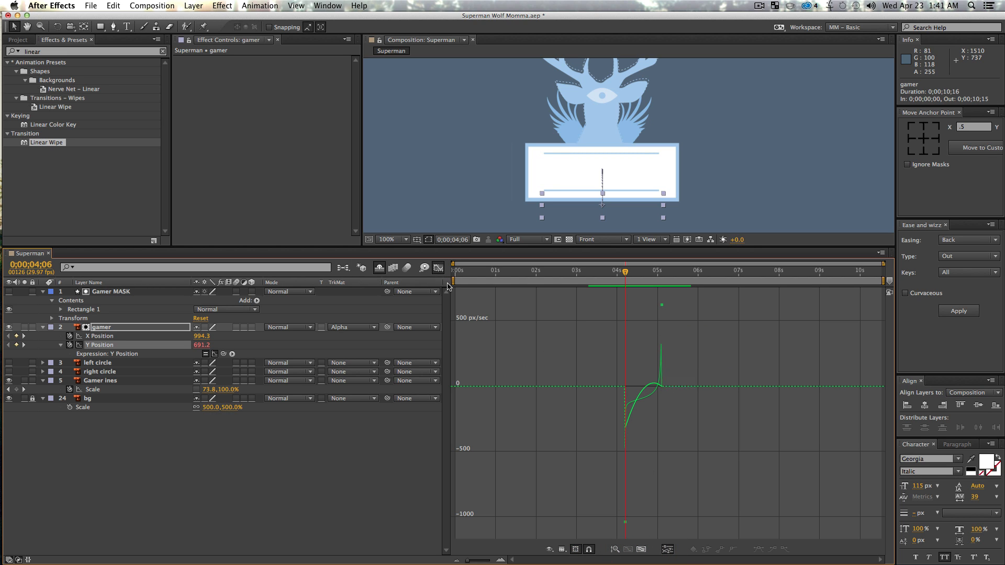
{"action": "left_click", "coordinate": [437, 269]}
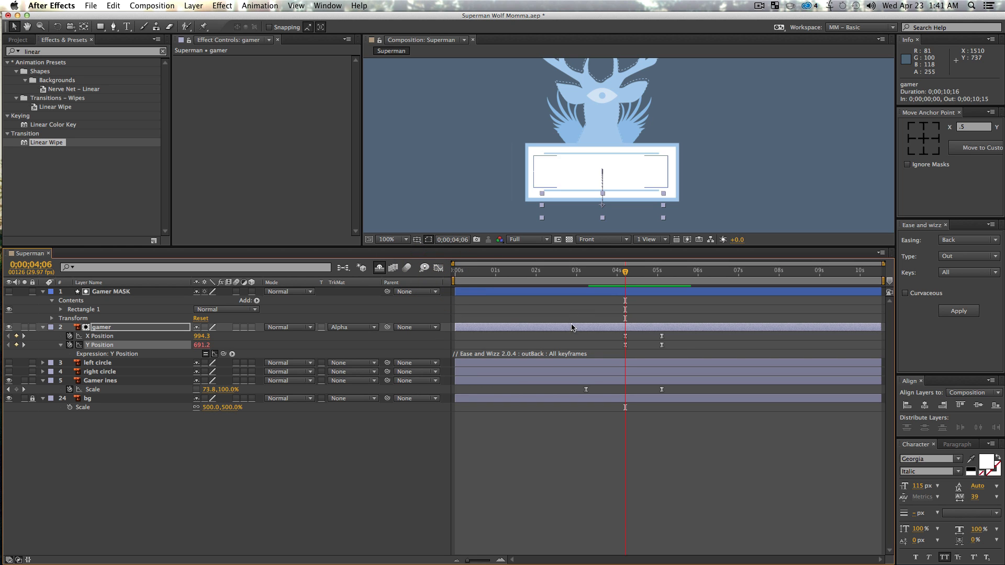
Preview the banner and GAMER text animation from 0;00;03;14
{"action": "left_click_drag", "start_coordinate": [623, 281], "coordinate": [595, 272]}
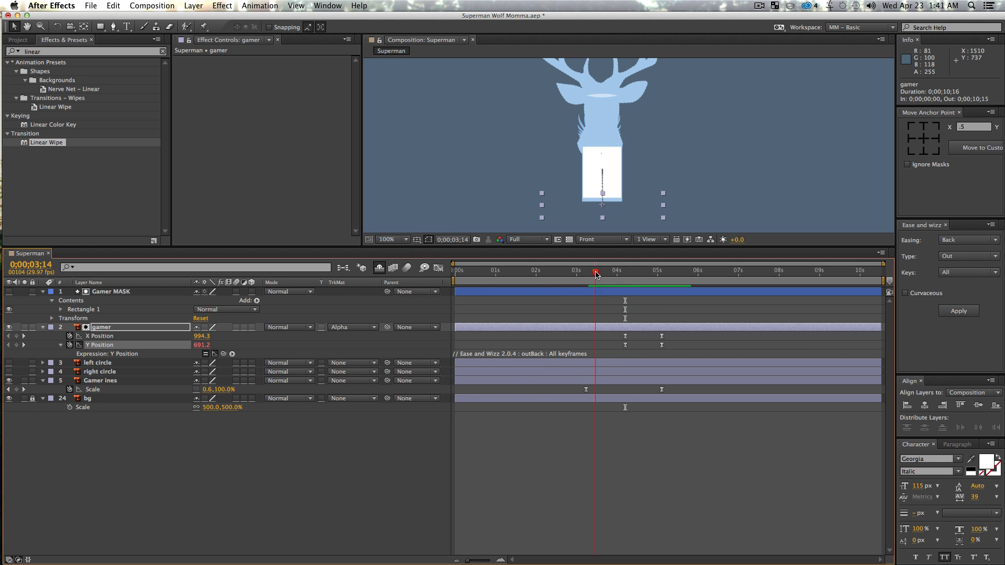
{"action": "key", "text": "space"}
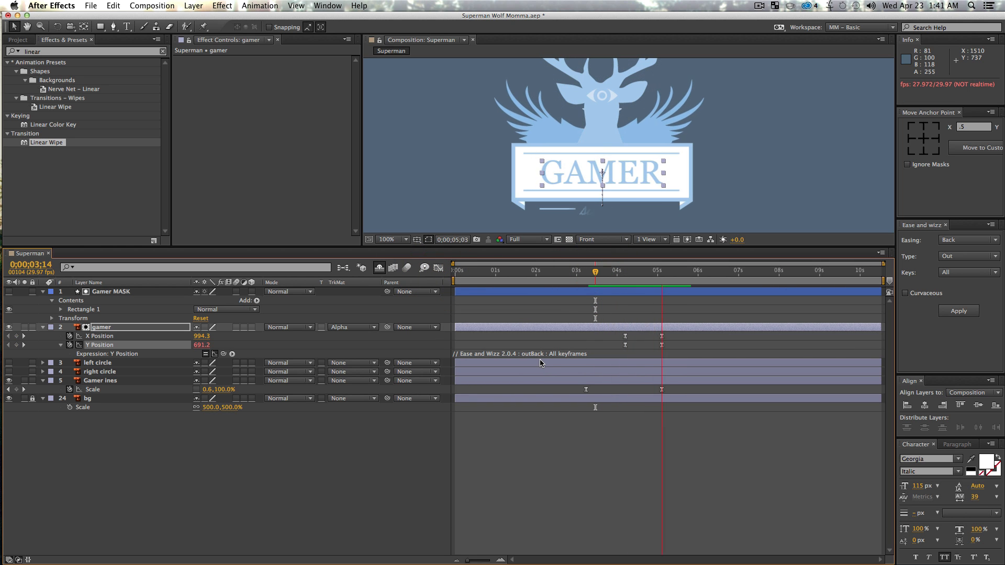
{"action": "key", "text": "space"}
{"action": "left_click", "coordinate": [315, 451]}
Save the project
{"action": "key", "text": "alt+z"}
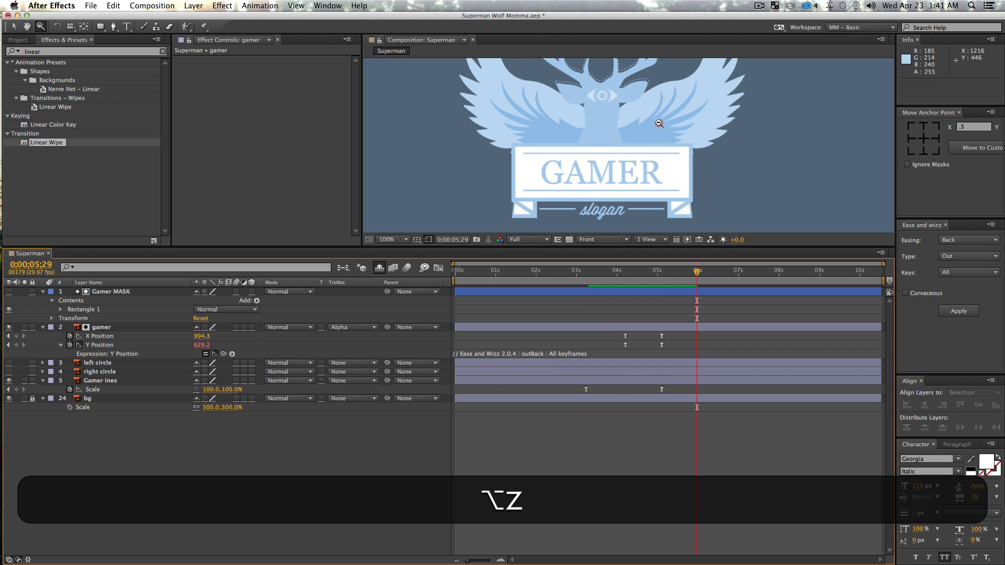
{"action": "left_click", "coordinate": [658, 122], "text": "alt"}
{"action": "key", "text": "alt+space"}
{"action": "left_click_drag", "start_coordinate": [658, 123], "coordinate": [655, 120]}
{"action": "key", "text": "v"}
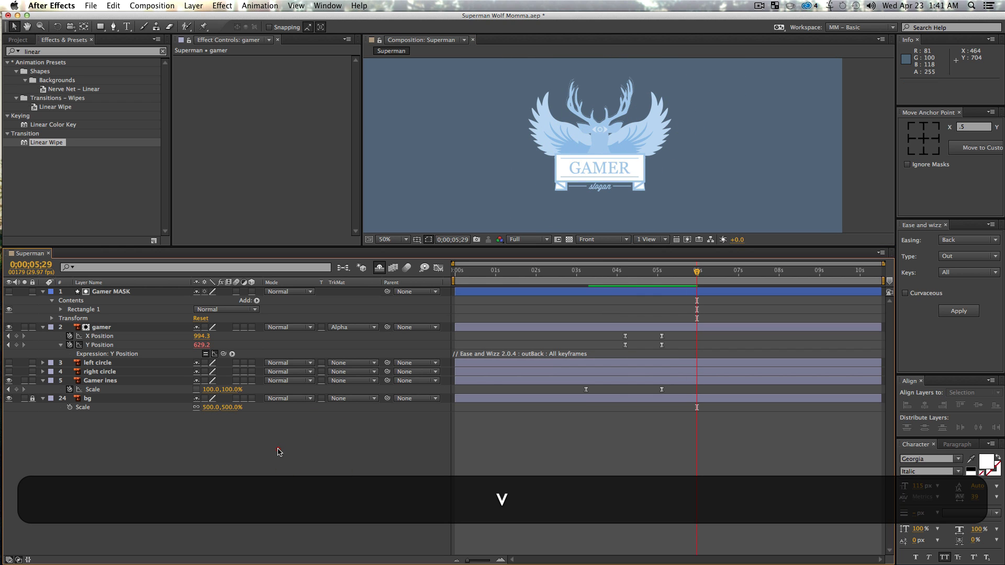
{"action": "key", "text": "super+s"}
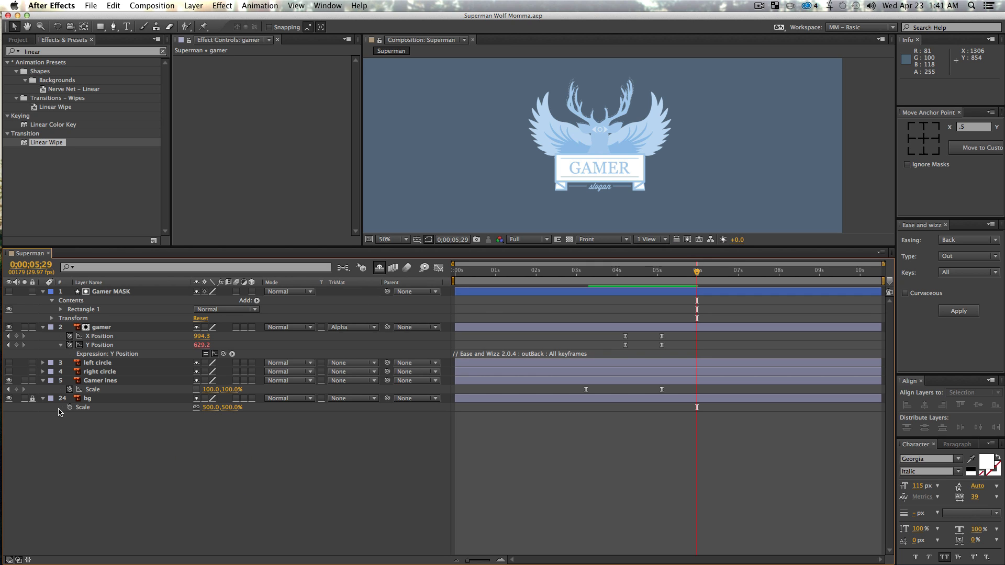
Make the left circle and right circle layers visible beside the GAMER text
{"action": "left_click", "coordinate": [120, 373]}
{"action": "left_click", "coordinate": [101, 362], "text": "shift"}
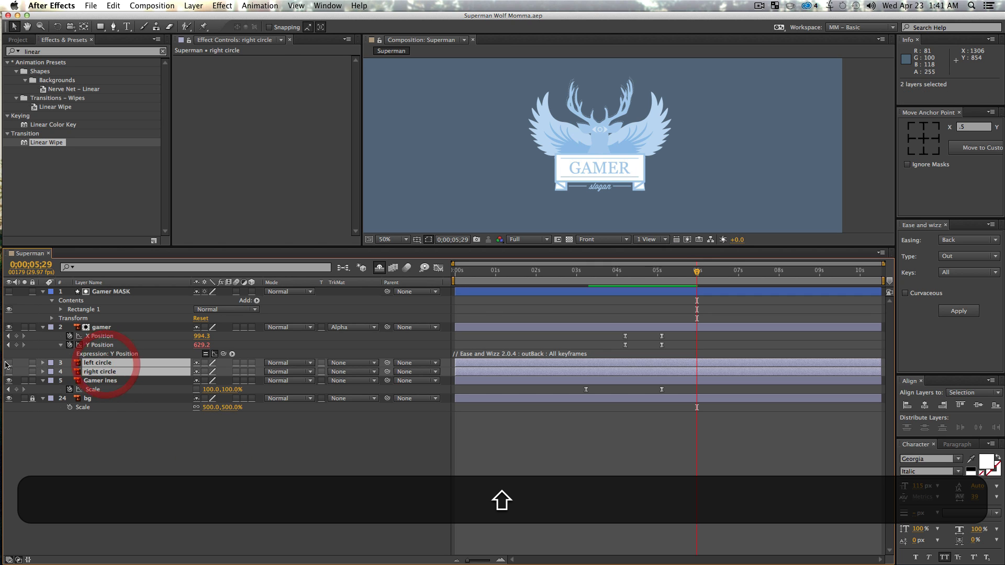
{"action": "left_click_drag", "start_coordinate": [9, 363], "coordinate": [9, 371]}
{"action": "left_click", "coordinate": [113, 505]}
{"action": "key", "text": "z"}
{"action": "left_click", "coordinate": [607, 182]}
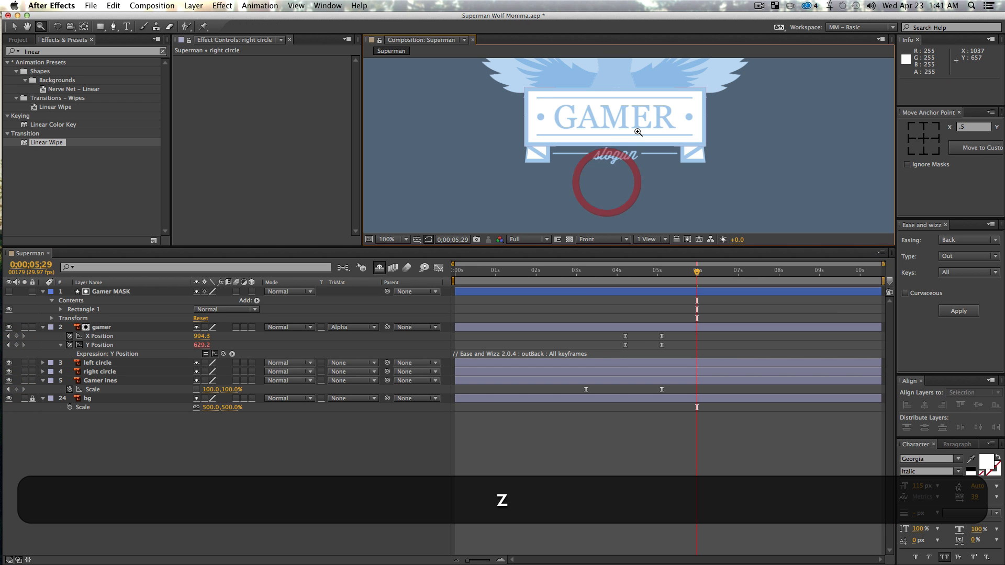
{"action": "key", "text": "space"}
{"action": "left_click_drag", "start_coordinate": [655, 126], "coordinate": [636, 157]}
{"action": "key", "text": "v"}
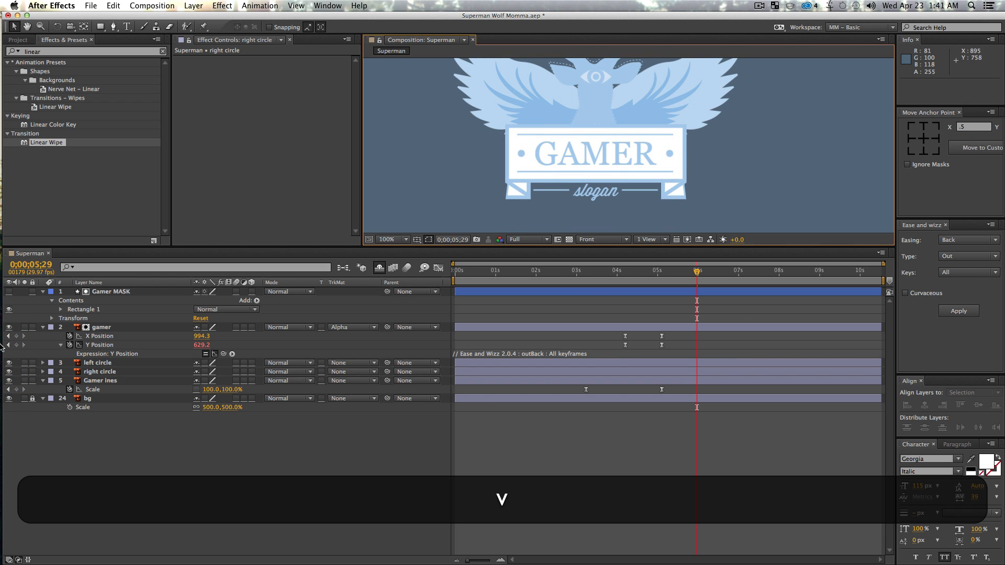
Scale the left circle and right circle layers together up to 369%
{"action": "left_click", "coordinate": [99, 363]}
{"action": "left_click", "coordinate": [99, 372], "text": "shift"}
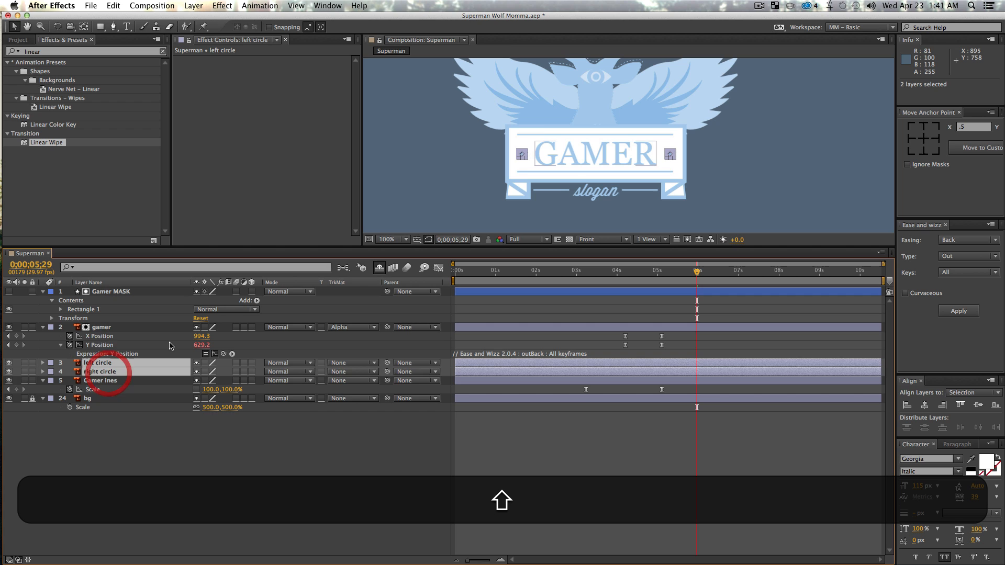
{"action": "key", "text": "shift+s"}
{"action": "left_click_drag", "start_coordinate": [221, 373], "coordinate": [366, 387]}
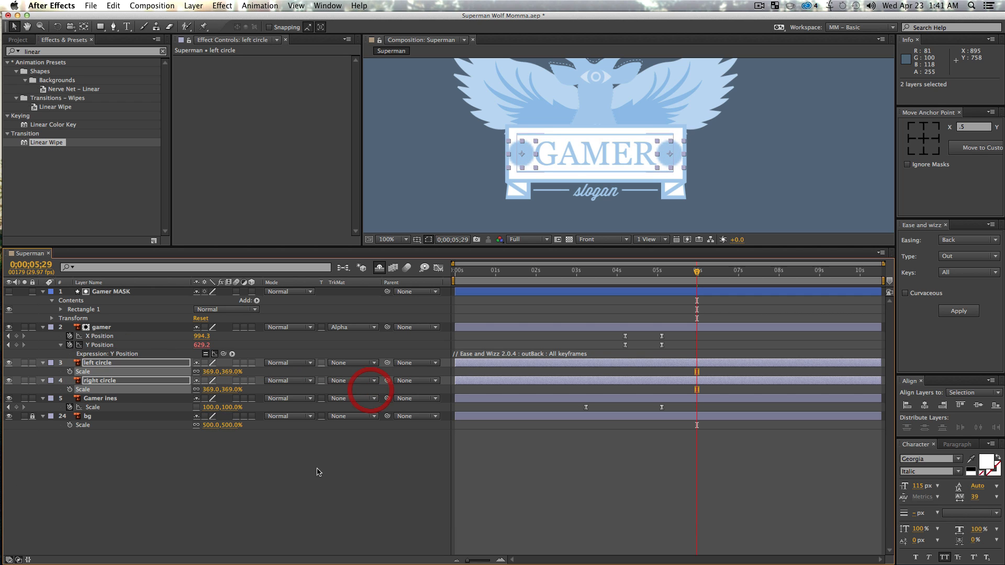
{"action": "left_click", "coordinate": [239, 506]}
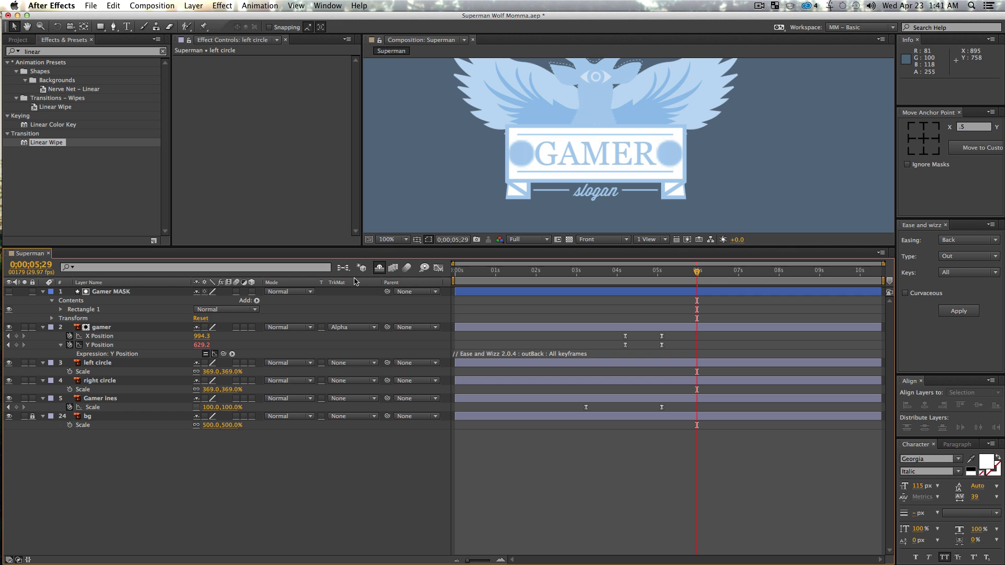
Turn on continuous rasterization for all unlocked layers, unhiding the shy layers to include them and hiding them again
{"action": "left_click", "coordinate": [378, 268]}
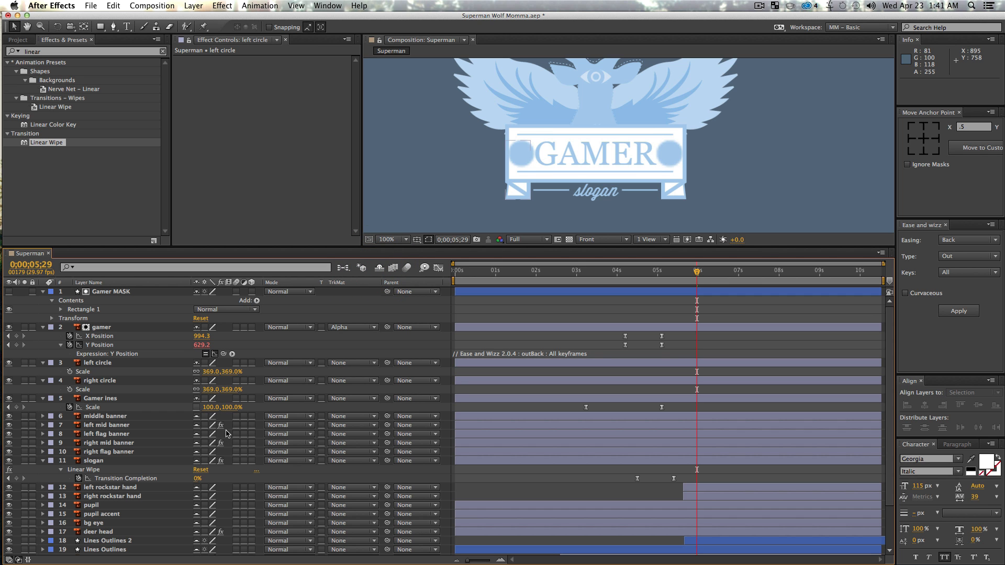
{"action": "key", "text": "super+a"}
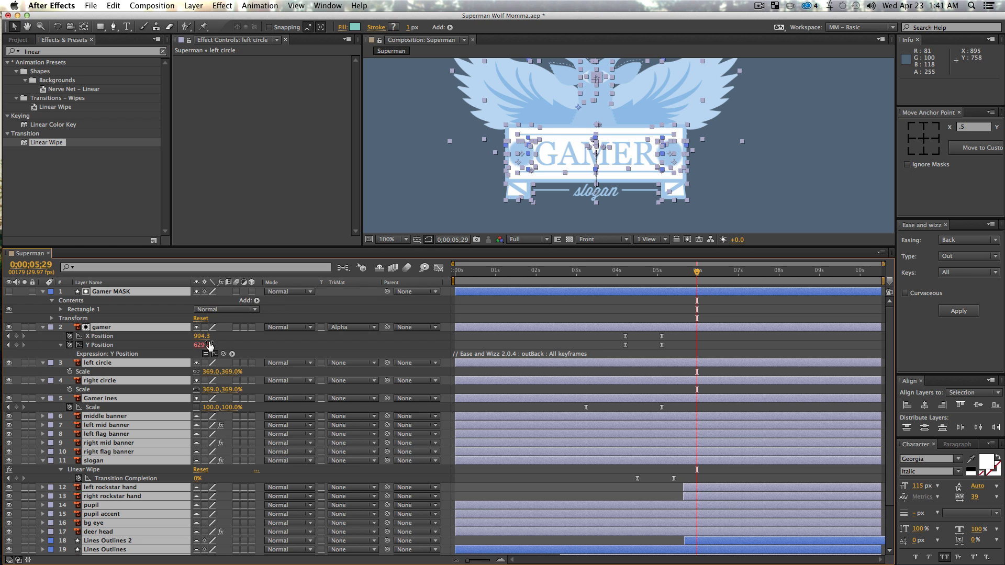
{"action": "key", "text": "z"}
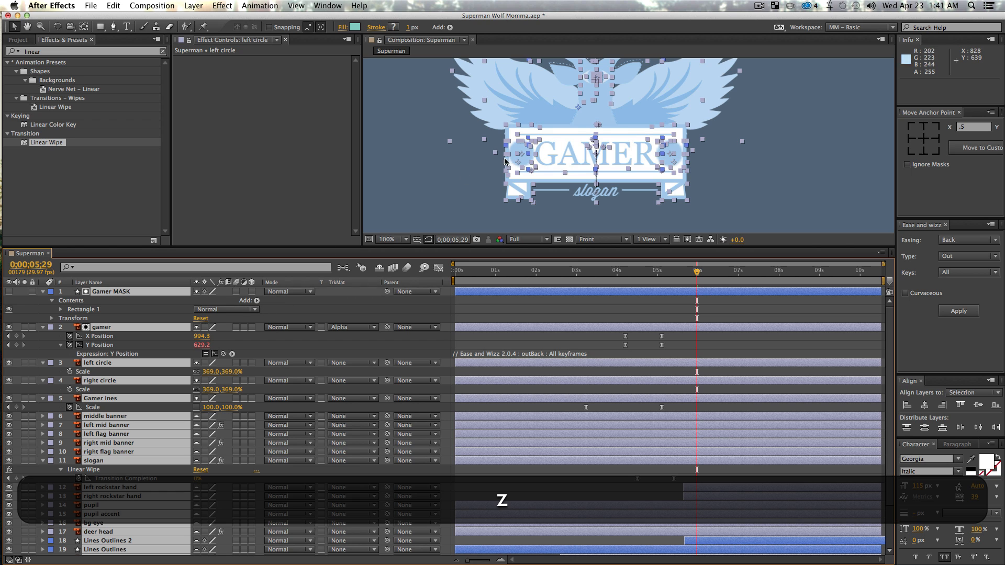
{"action": "left_click", "coordinate": [527, 158]}
{"action": "left_click", "coordinate": [527, 159]}
{"action": "key", "text": "v"}
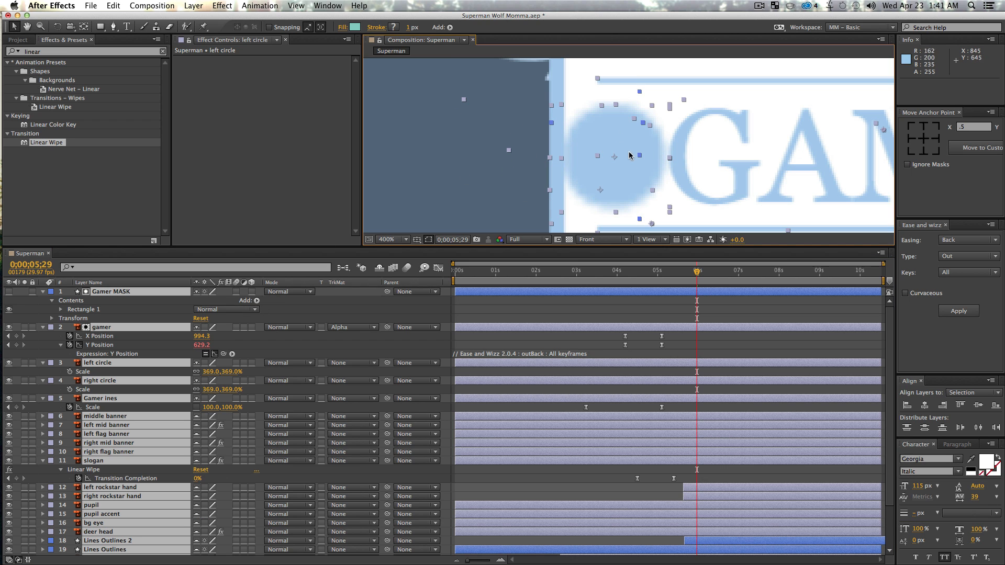
{"action": "left_click", "coordinate": [204, 363]}
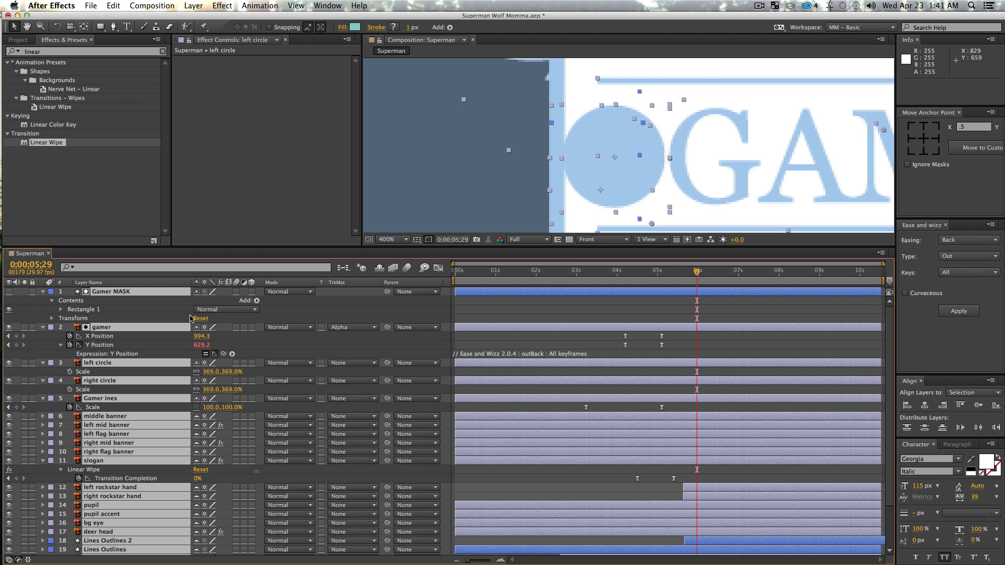
{"action": "left_click", "coordinate": [380, 268]}
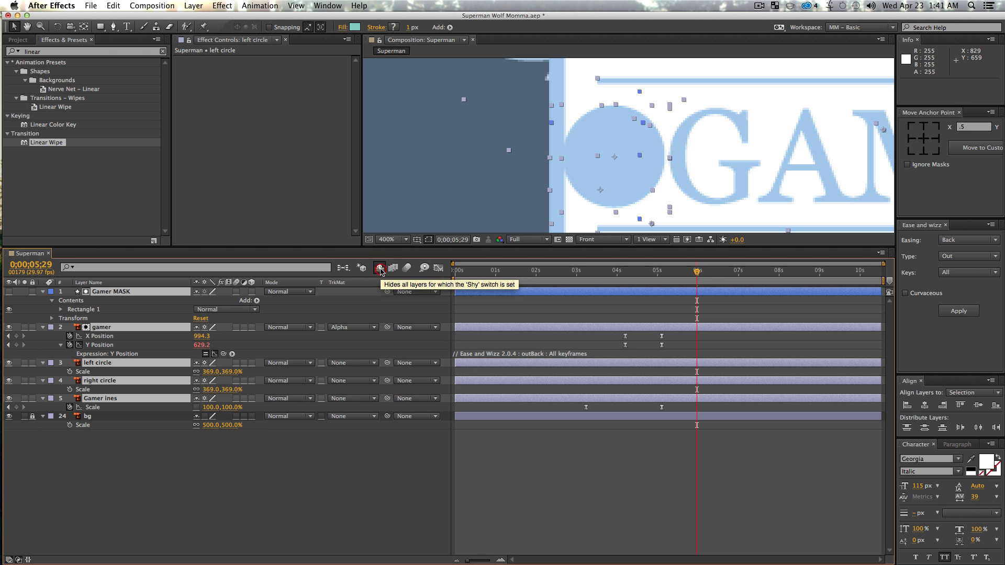
{"action": "left_click", "coordinate": [333, 516]}
Move the playhead to 0;00;04;00 and add a new mask to the right circle layer
{"action": "key", "text": "alt+z"}
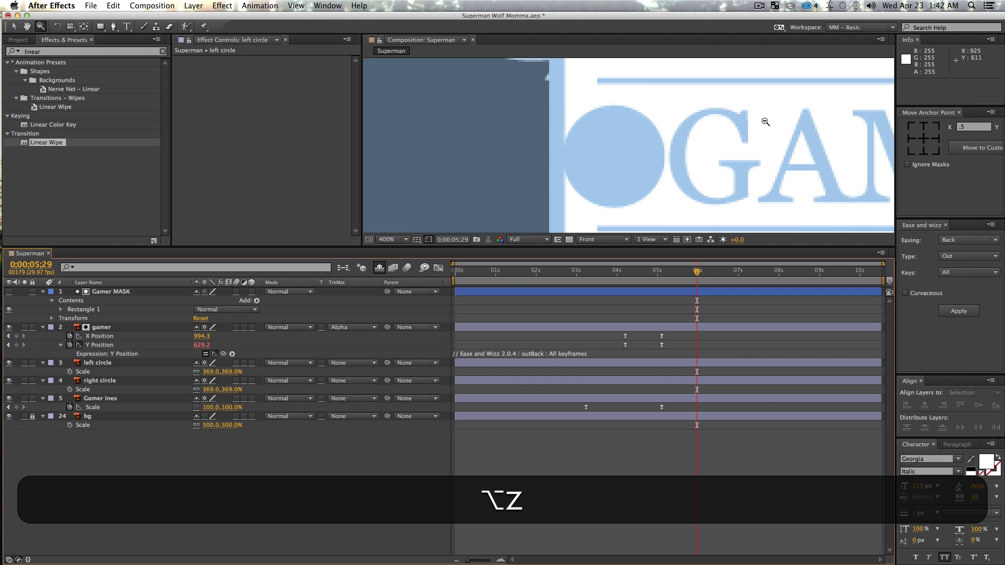
{"action": "left_click", "coordinate": [765, 122], "text": "alt"}
{"action": "left_click", "coordinate": [765, 122], "text": "alt"}
{"action": "key", "text": "alt+space"}
{"action": "mouse_move", "coordinate": [630, 165]}
{"action": "left_mouse_down"}
{"action": "mouse_move", "coordinate": [643, 175]}
{"action": "mouse_move", "coordinate": [646, 164]}
{"action": "left_mouse_up"}
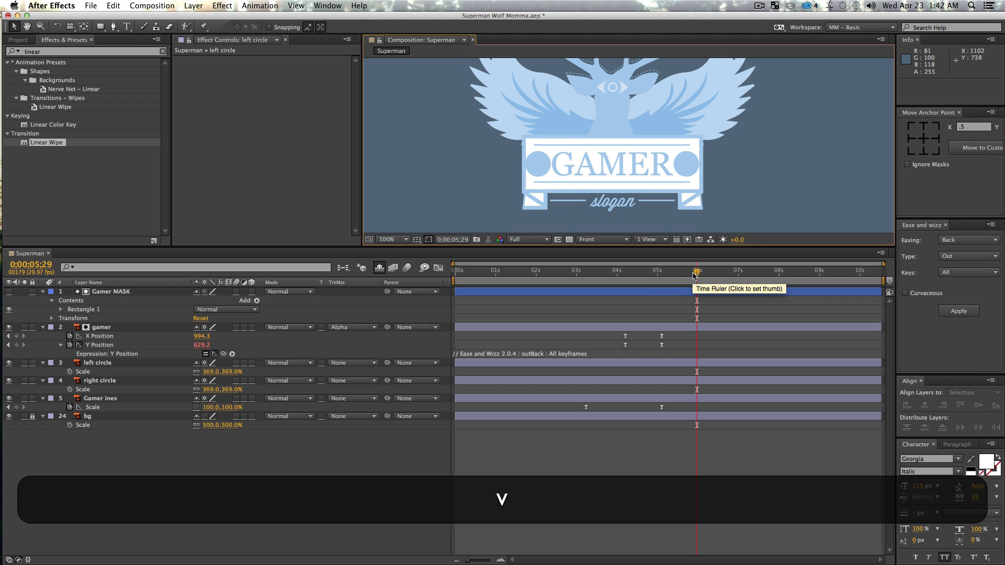
{"action": "left_click_drag", "start_coordinate": [689, 278], "coordinate": [617, 288]}
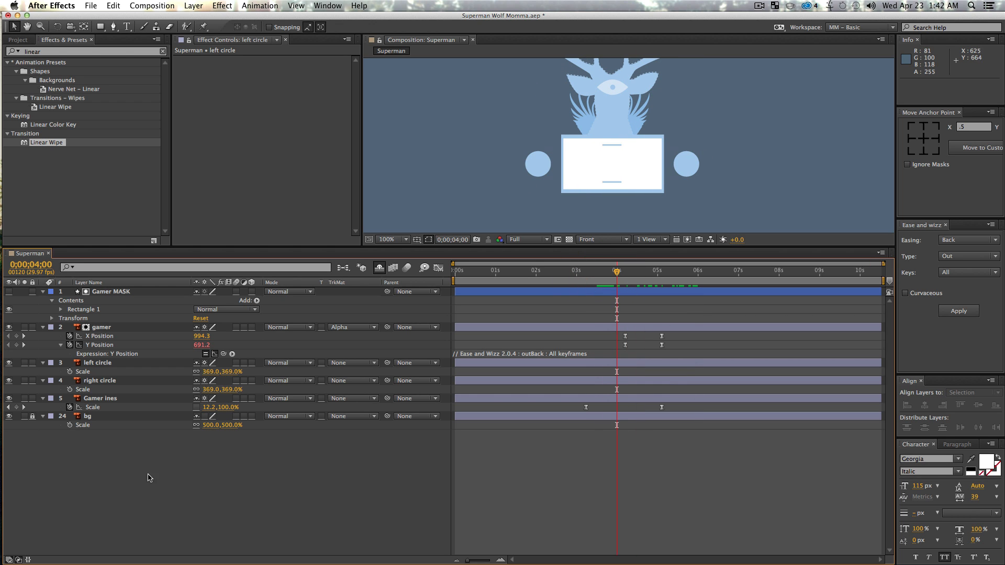
{"action": "left_click", "coordinate": [111, 382]}
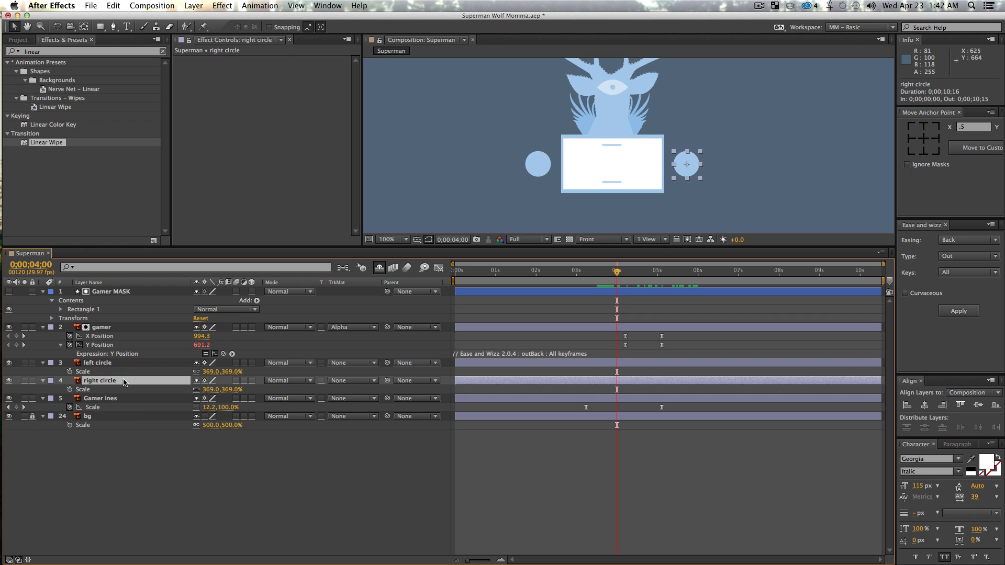
{"action": "key", "text": "shift"}
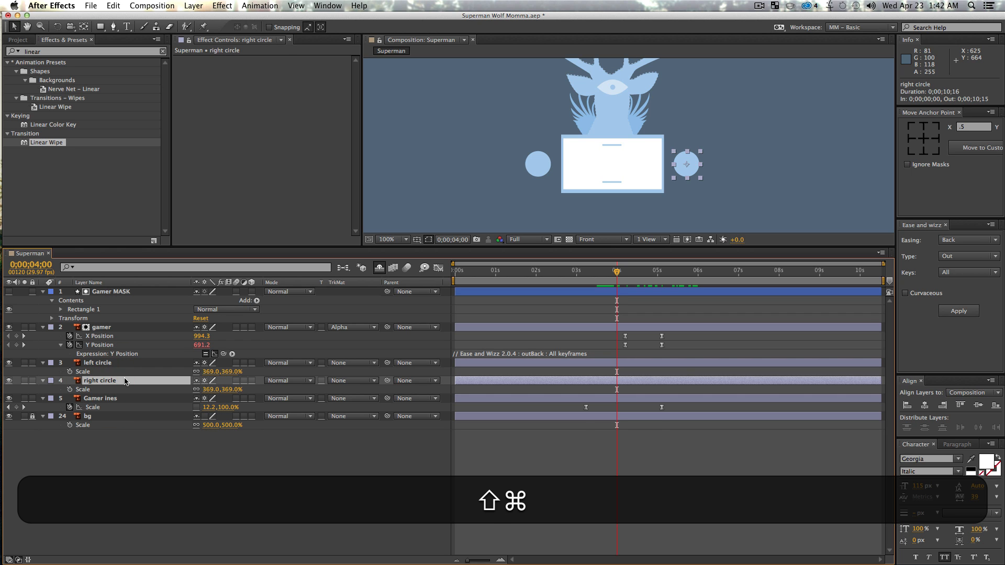
{"action": "key", "text": "shift+super+n"}
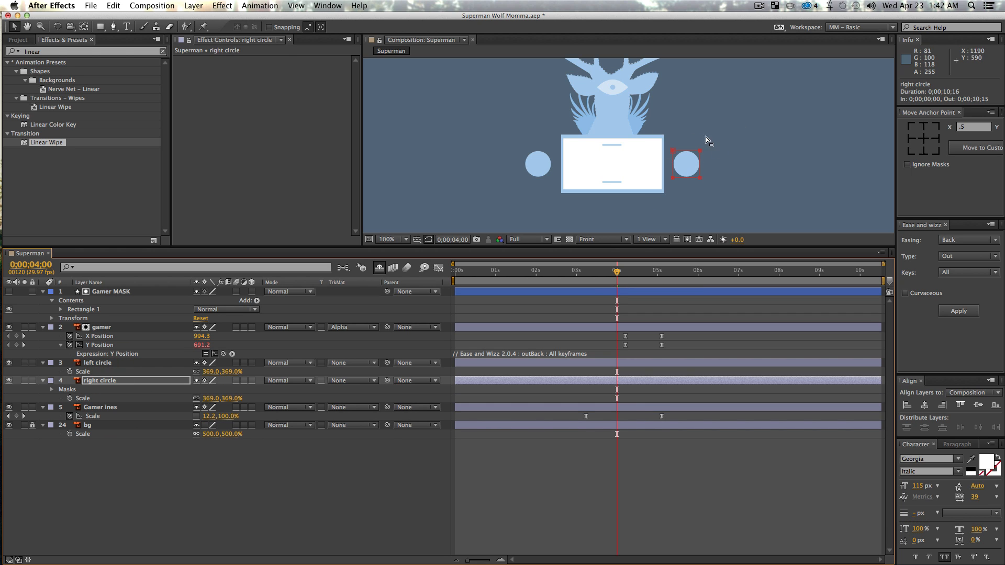
{"action": "left_click", "coordinate": [103, 384]}
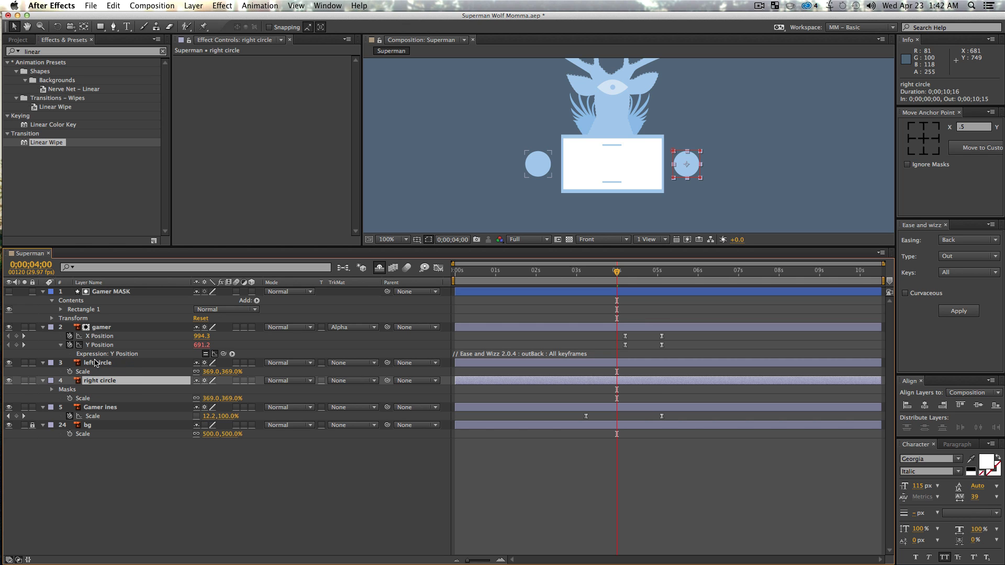
Reveal the properties of Mask 1 on the right circle layer and reset its mask shape to an ellipse
{"action": "key", "text": "m"}
{"action": "key", "text": "m"}
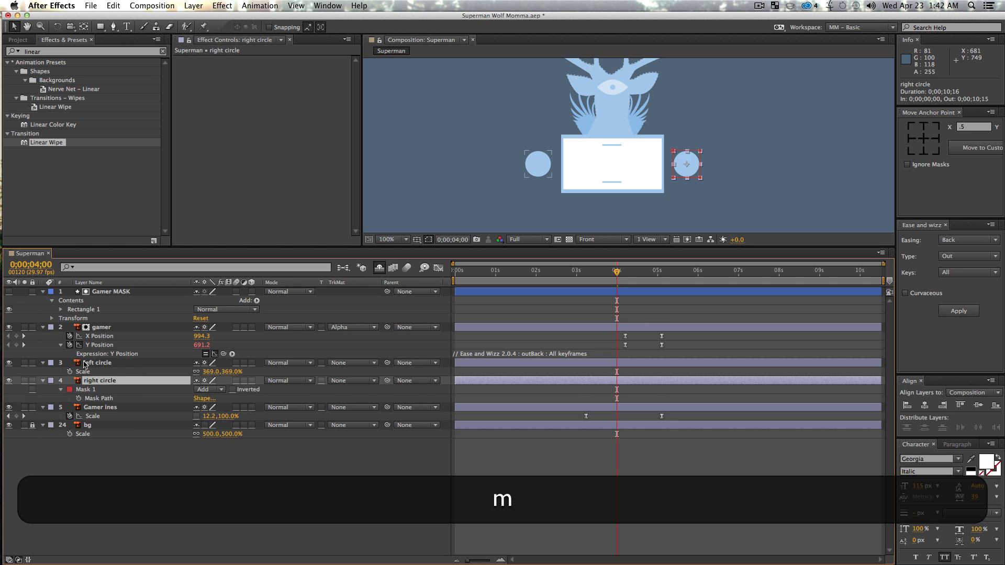
{"action": "left_click", "coordinate": [201, 400]}
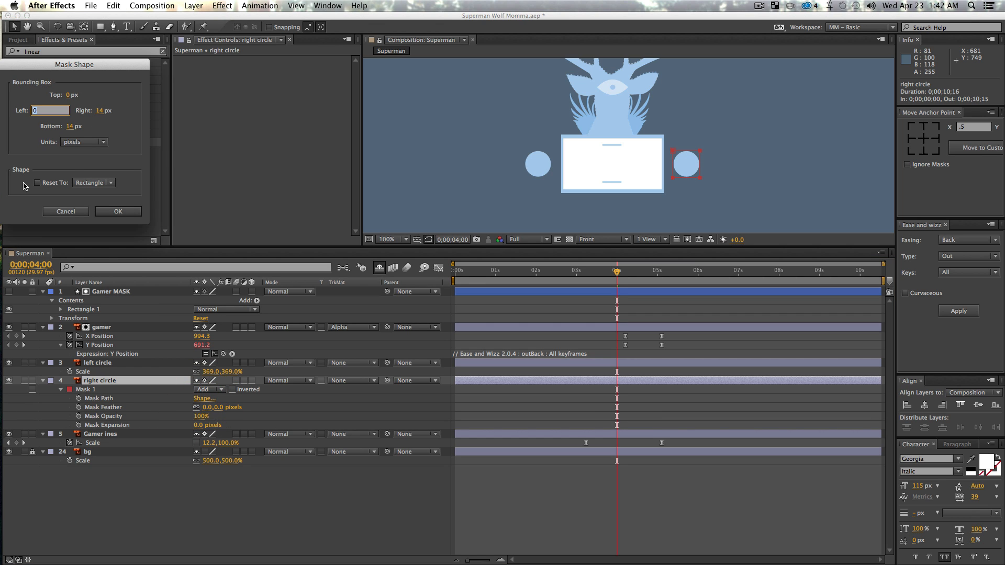
{"action": "left_click", "coordinate": [94, 183]}
{"action": "left_click", "coordinate": [92, 202]}
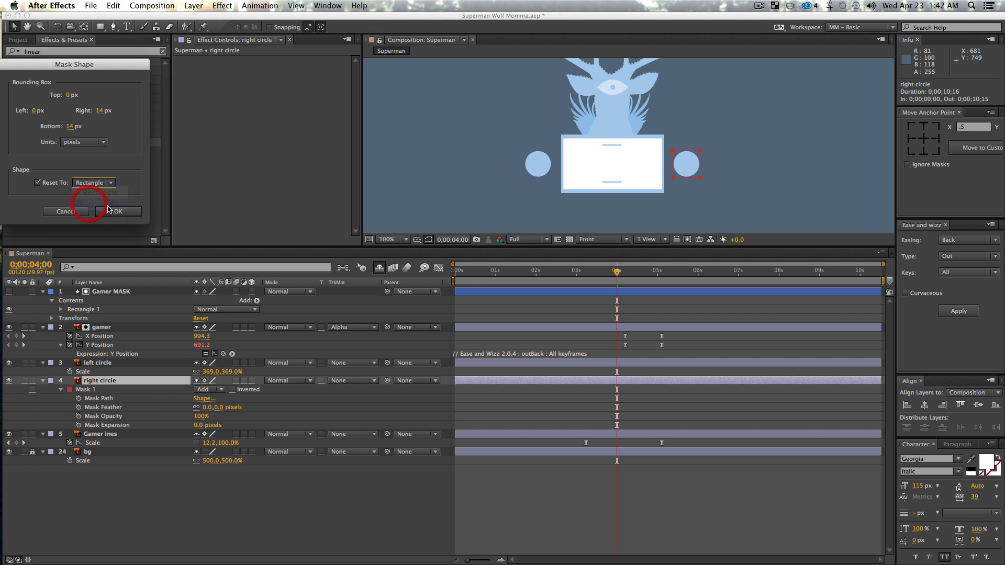
{"action": "left_click", "coordinate": [117, 211]}
Start keyframing Mask 1's expansion at 0;00;04;00 with a value of -11 pixels
{"action": "key", "text": "z"}
{"action": "left_click", "coordinate": [720, 195]}
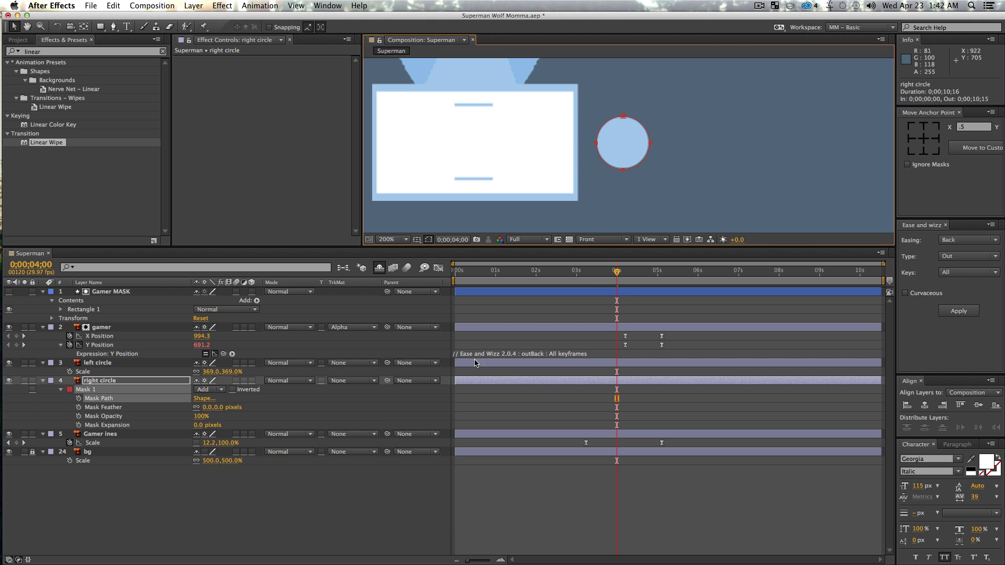
{"action": "left_click", "coordinate": [78, 425]}
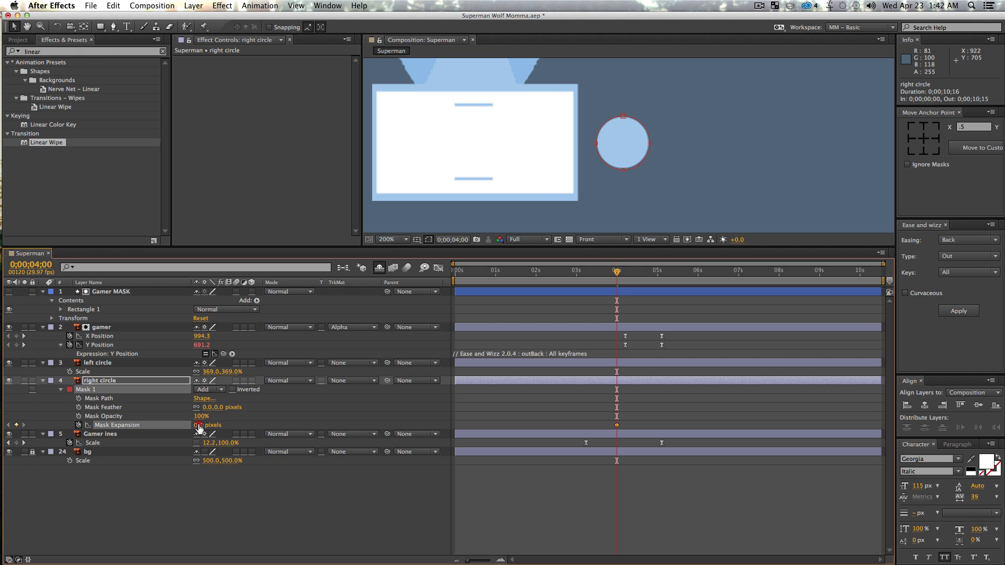
{"action": "left_click_drag", "start_coordinate": [199, 425], "coordinate": [195, 425]}
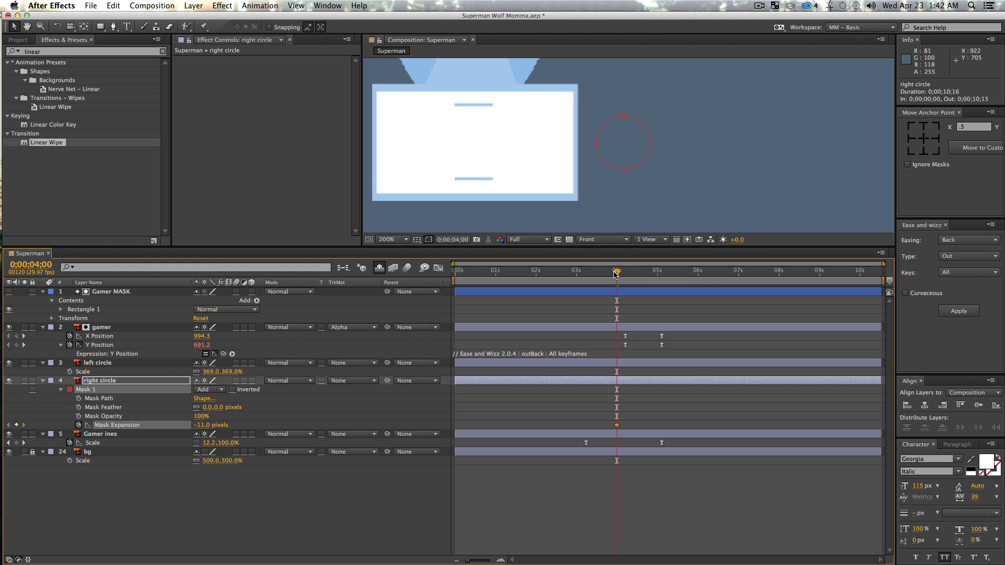
Set Mask 1's expansion to 1.0 pixels at 0;00;05;27 and deselect the layer
{"action": "left_click_drag", "start_coordinate": [615, 273], "coordinate": [694, 290]}
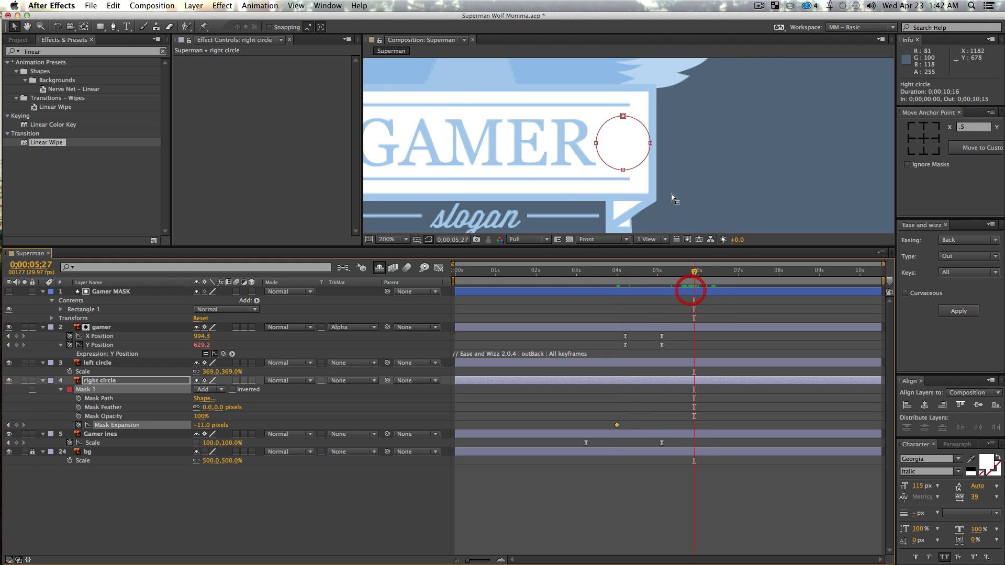
{"action": "key", "text": "z"}
{"action": "left_click", "coordinate": [686, 157], "text": "alt"}
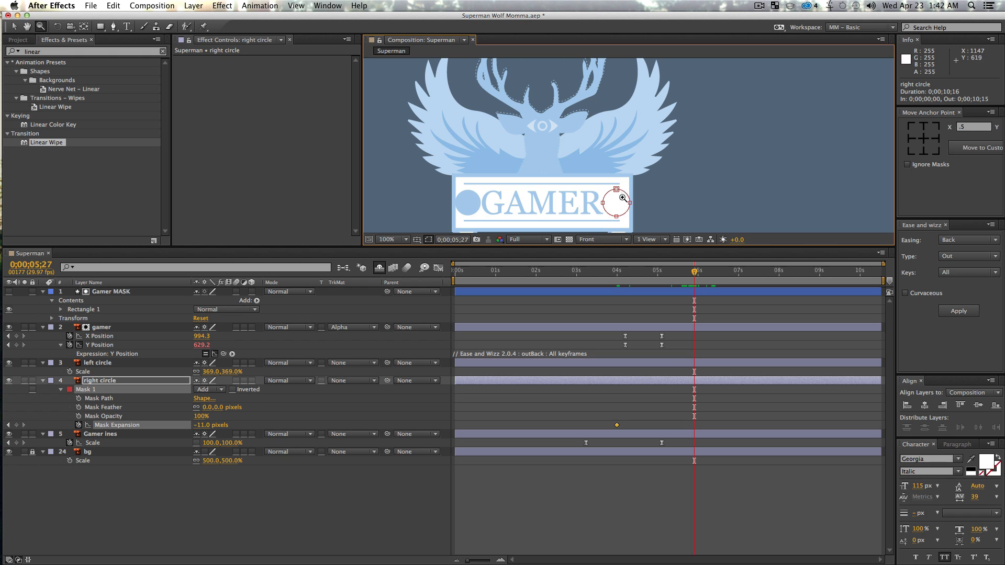
{"action": "key", "text": "v"}
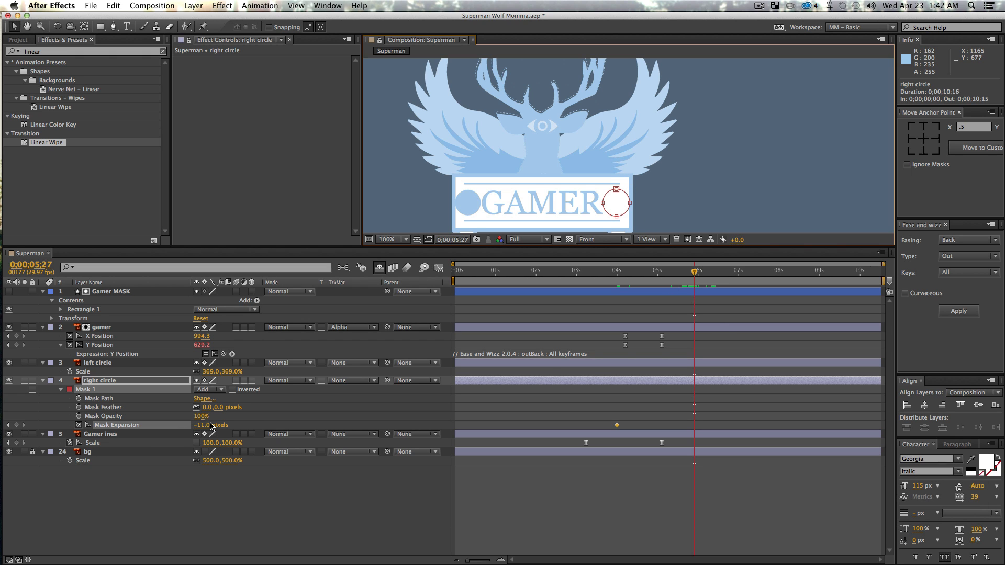
{"action": "left_click_drag", "start_coordinate": [203, 427], "coordinate": [208, 426]}
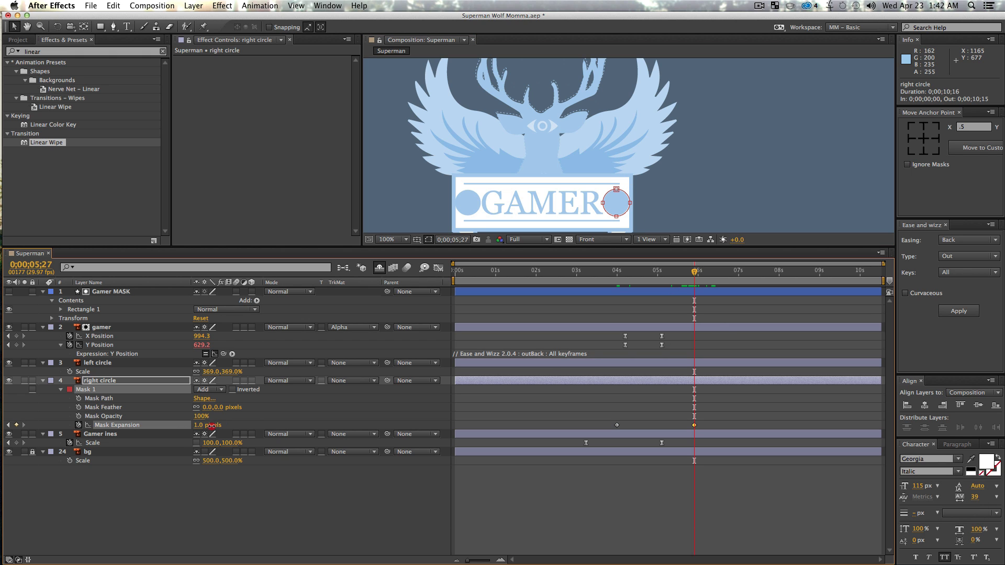
{"action": "left_click", "coordinate": [219, 492]}
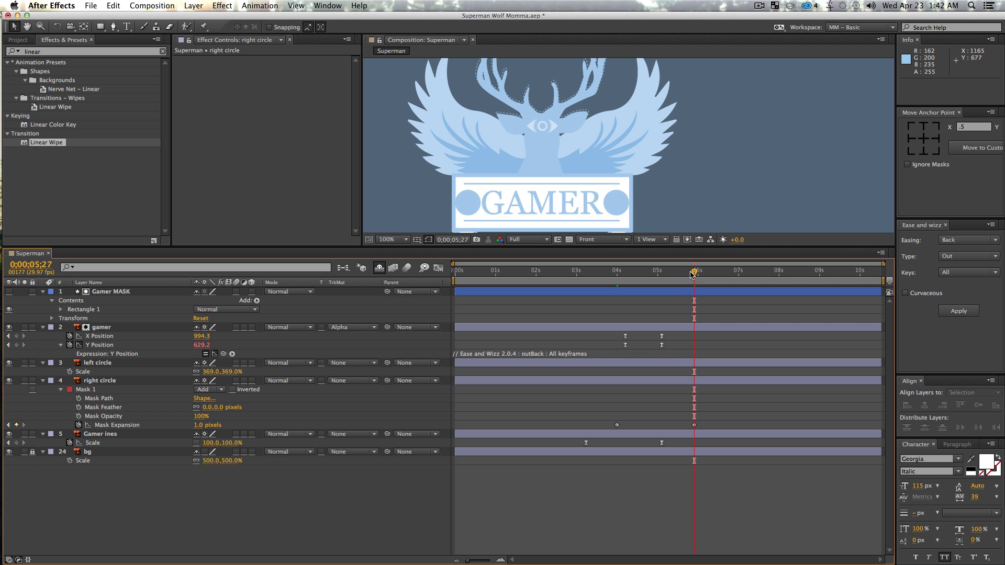
Duplicate Mask 1 on the right circle layer and set the copy's mask mode to Subtract
{"action": "left_click_drag", "start_coordinate": [693, 275], "coordinate": [693, 300]}
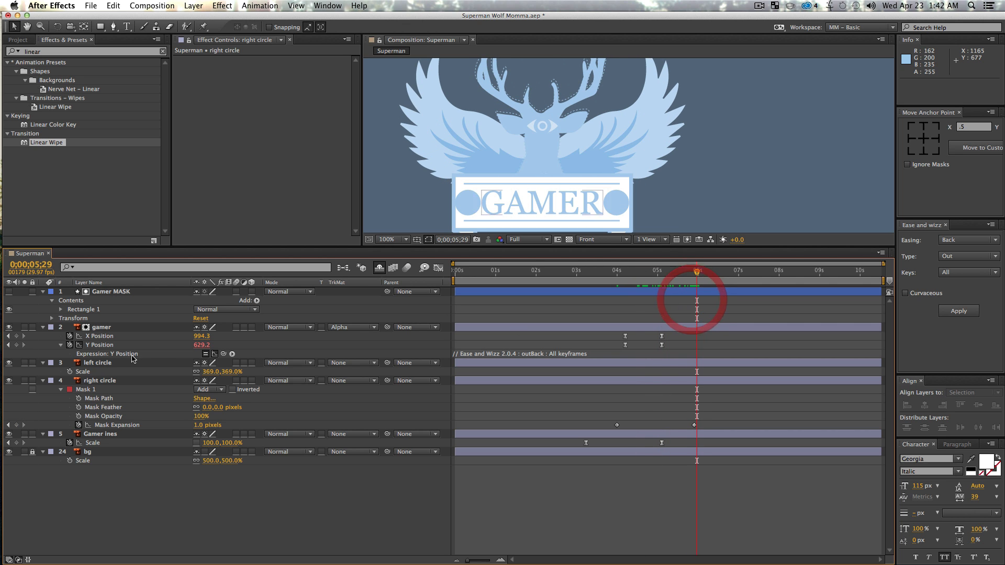
{"action": "left_click", "coordinate": [120, 389]}
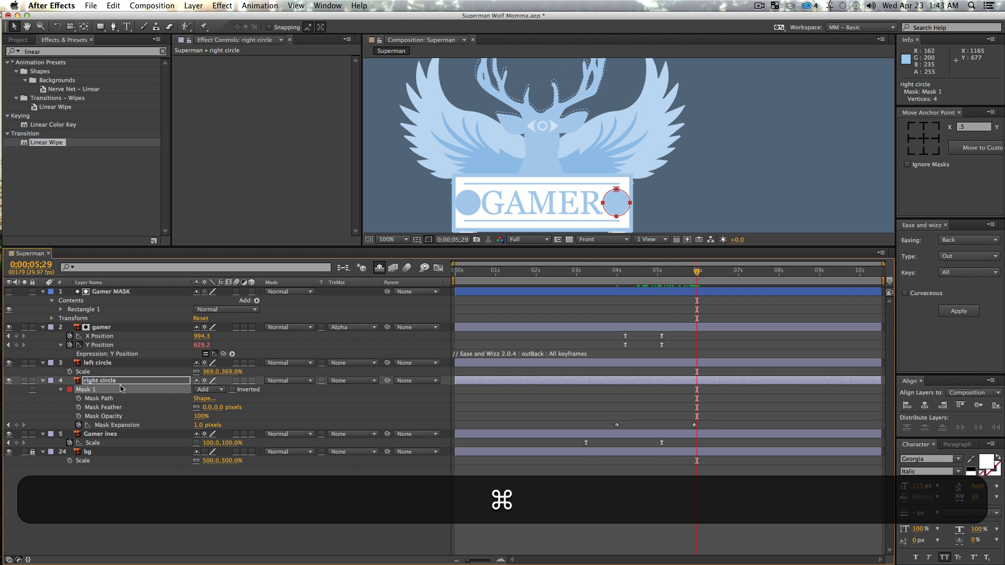
{"action": "key", "text": "super+d"}
{"action": "left_click", "coordinate": [61, 443]}
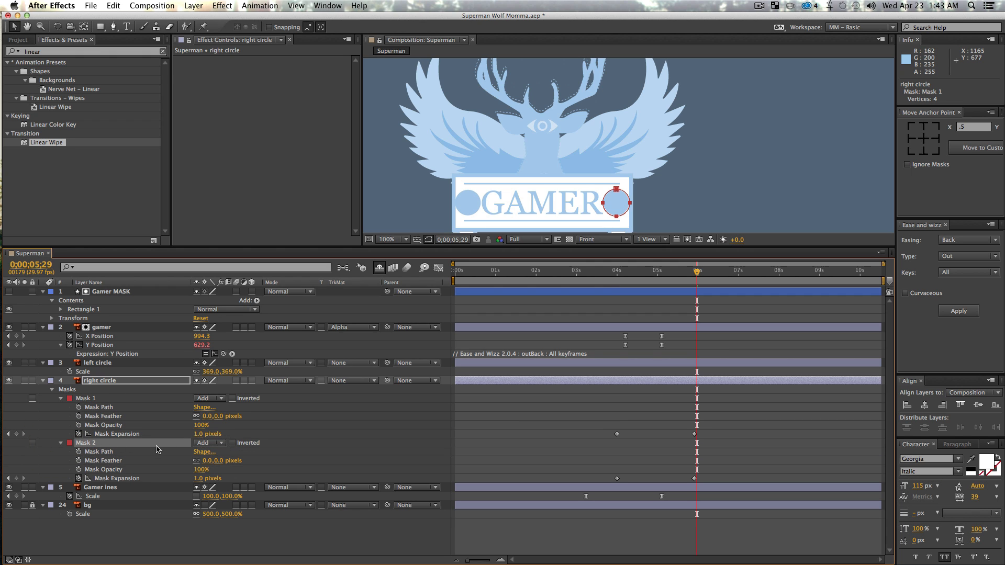
{"action": "left_click", "coordinate": [213, 446]}
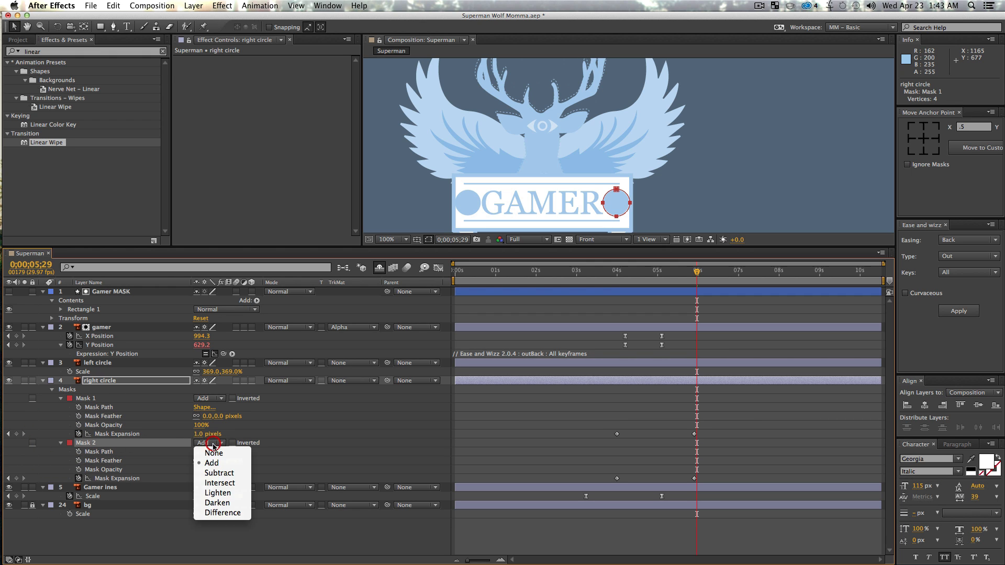
{"action": "left_click", "coordinate": [219, 474]}
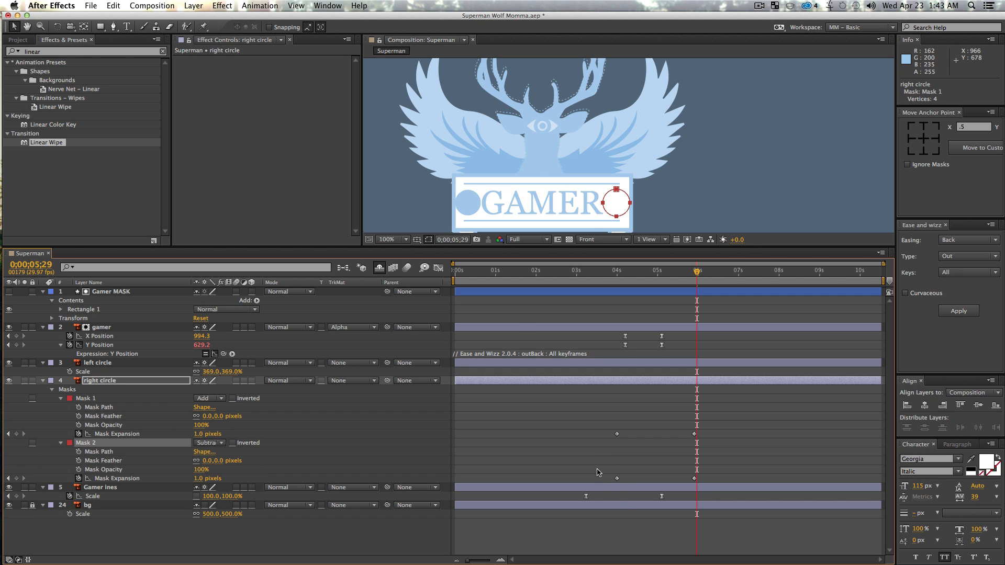
Move both Mask 2 expansion keyframes so the first falls at 0;00;05;00, and preview the ring animation
{"action": "left_click_drag", "start_coordinate": [597, 468], "coordinate": [732, 487]}
{"action": "left_click_drag", "start_coordinate": [618, 479], "coordinate": [658, 482]}
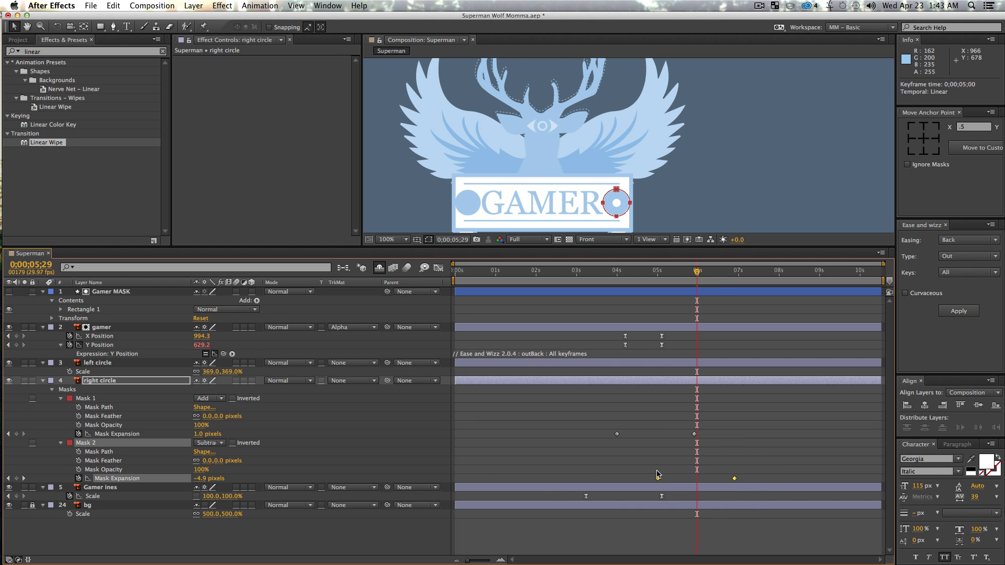
{"action": "left_click_drag", "start_coordinate": [667, 277], "coordinate": [627, 275]}
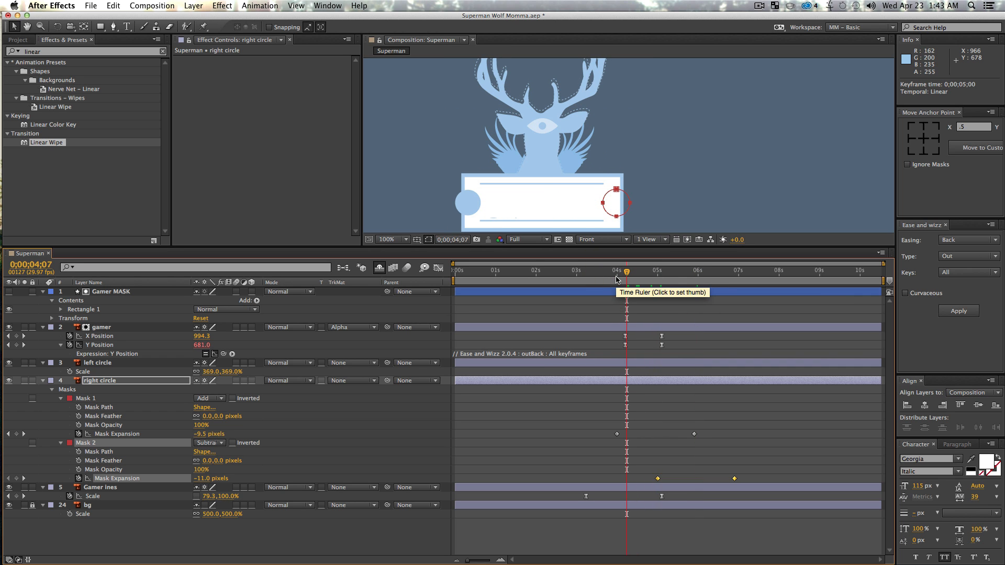
{"action": "key", "text": "KP_0"}
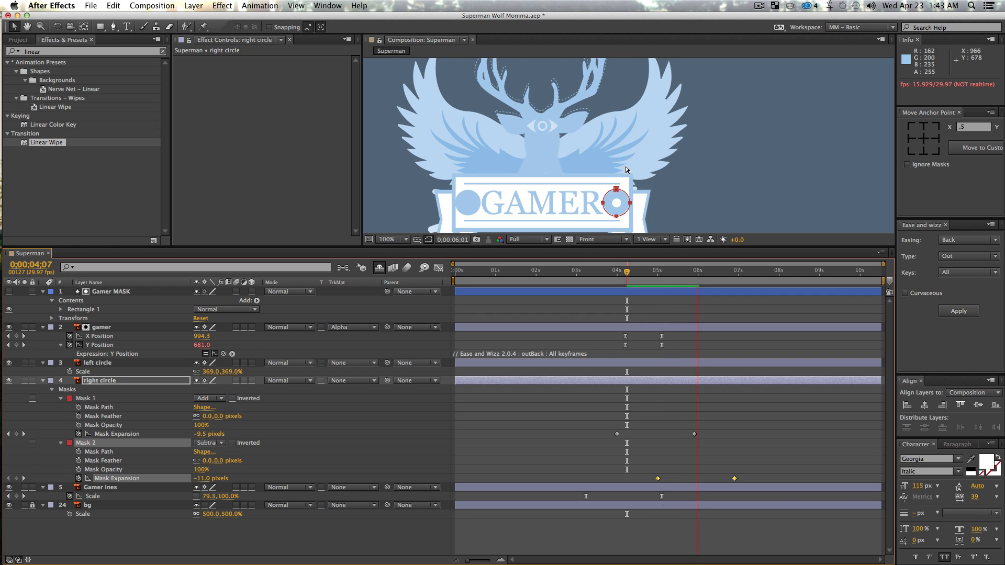
{"action": "key", "text": "space"}
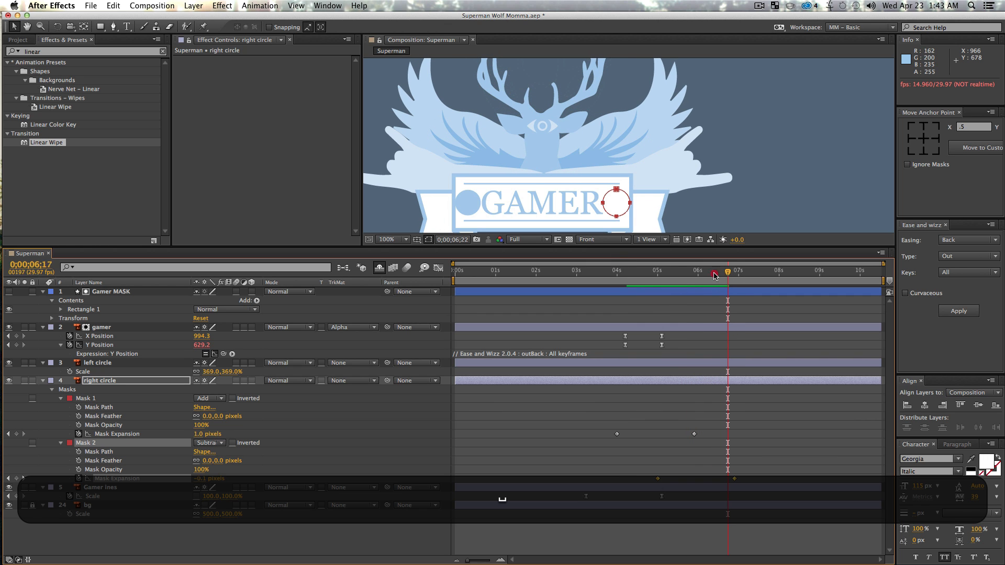
Compress the expansion keyframes of both masks proportionally to end at about 0;00;05;11, and preview from 0;00;03;21
{"action": "left_click_drag", "start_coordinate": [715, 276], "coordinate": [635, 285]}
{"action": "left_click_drag", "start_coordinate": [595, 405], "coordinate": [715, 482]}
{"action": "key", "text": "alt"}
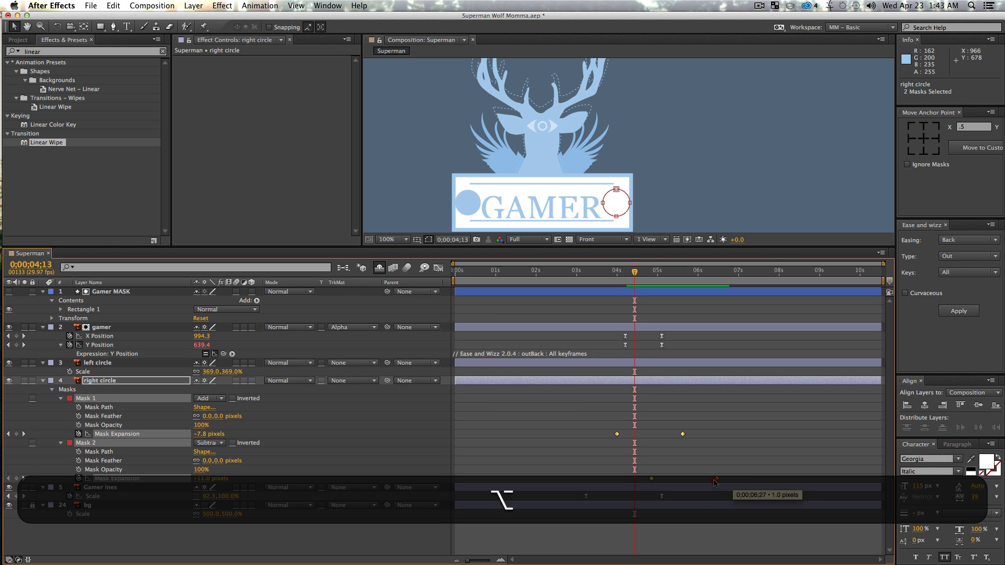
{"action": "left_click", "coordinate": [699, 421]}
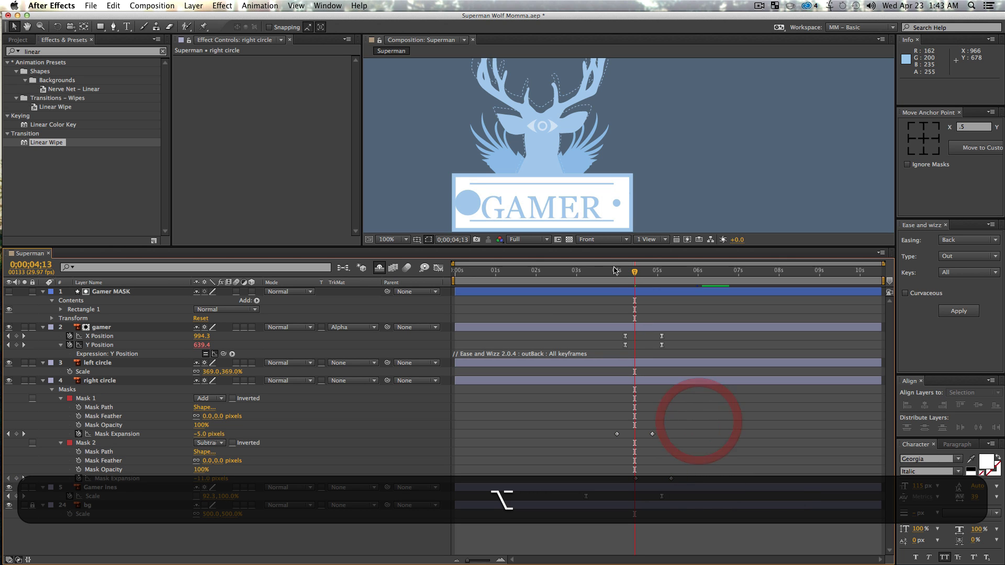
{"action": "left_click", "coordinate": [605, 273]}
{"action": "key", "text": "space"}
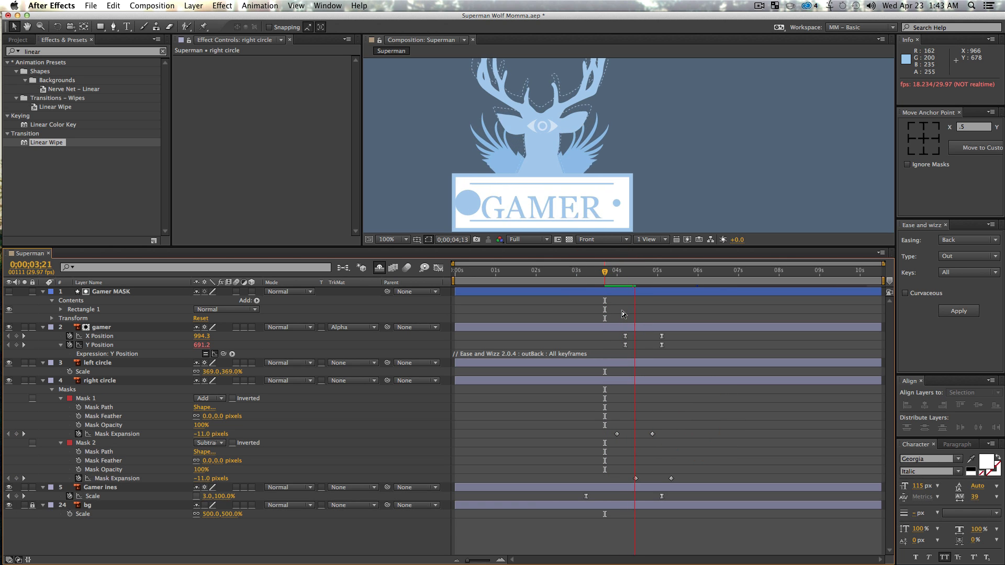
{"action": "key", "text": "space"}
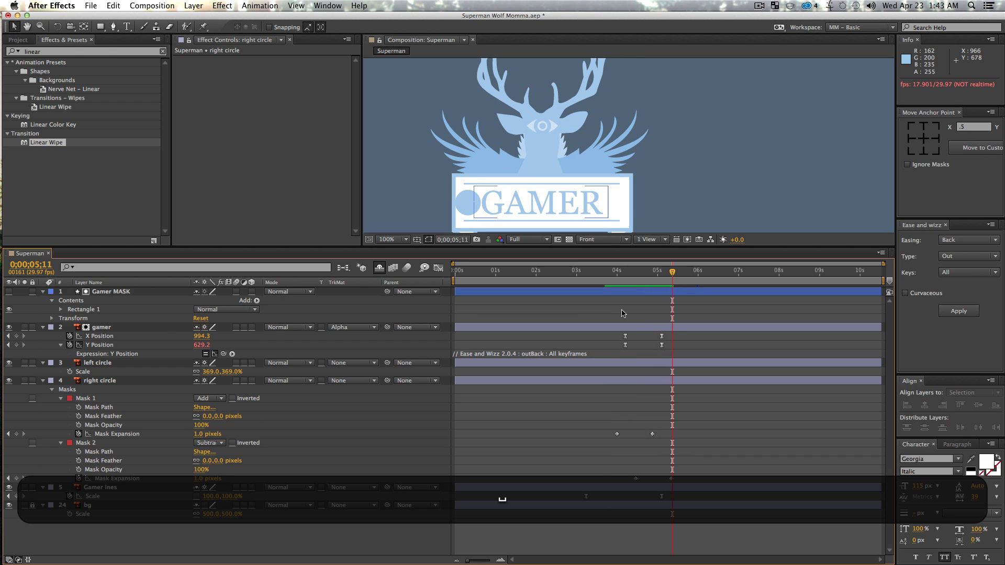
Apply Easy Ease to the expansion keyframes of both masks and inspect their speed curves in the graph editor
{"action": "left_click_drag", "start_coordinate": [593, 414], "coordinate": [695, 490]}
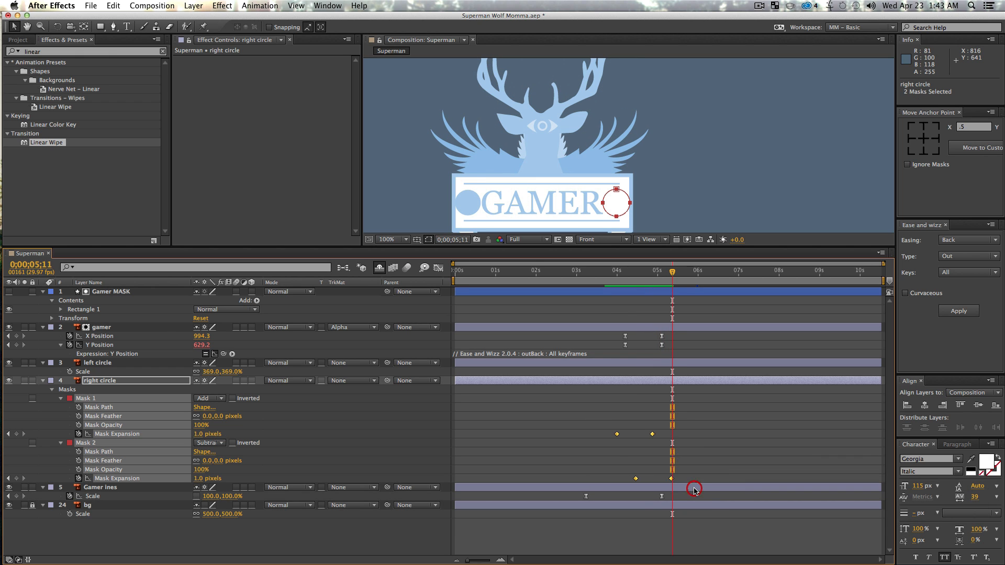
{"action": "key", "text": "F9"}
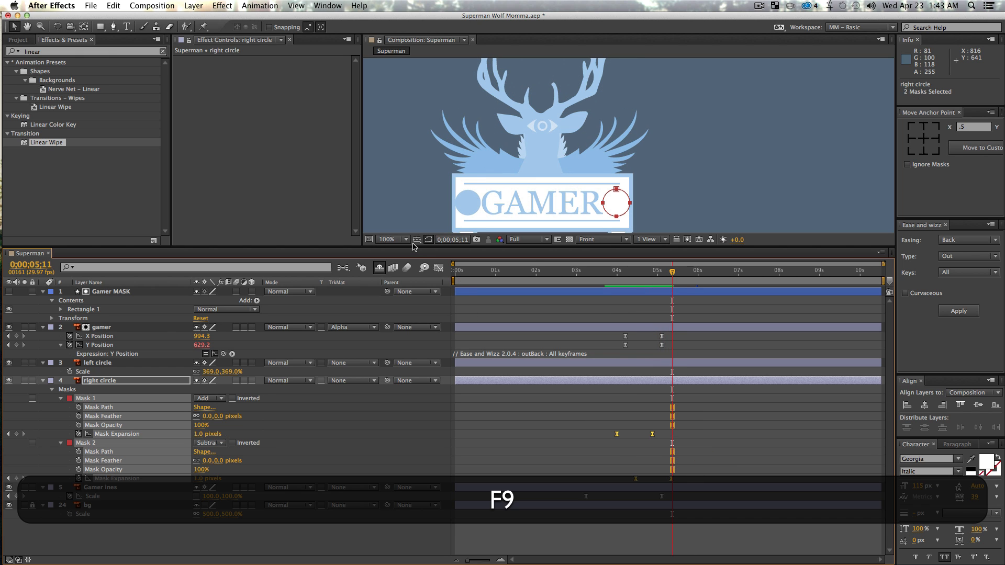
{"action": "left_click", "coordinate": [439, 268]}
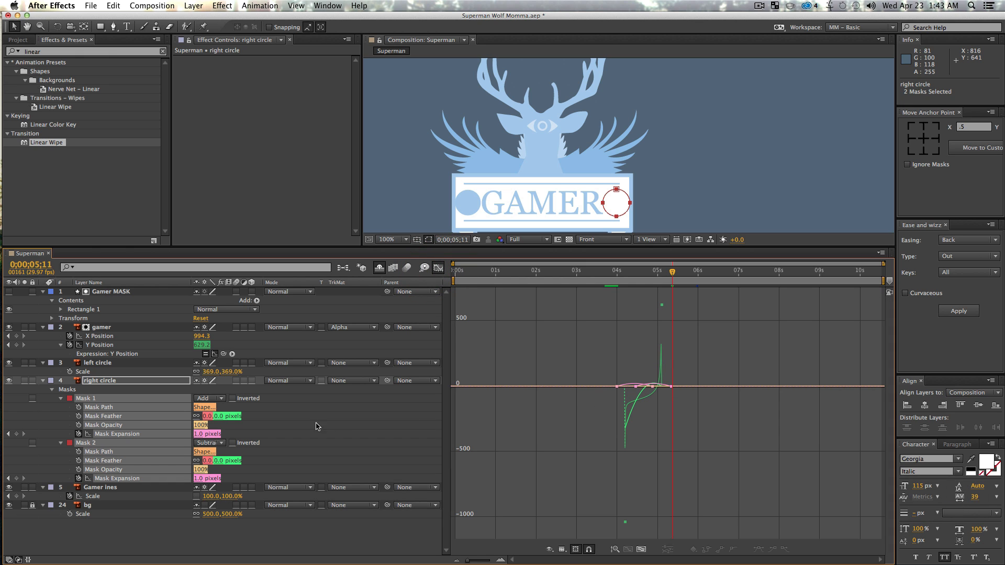
{"action": "left_click", "coordinate": [640, 549]}
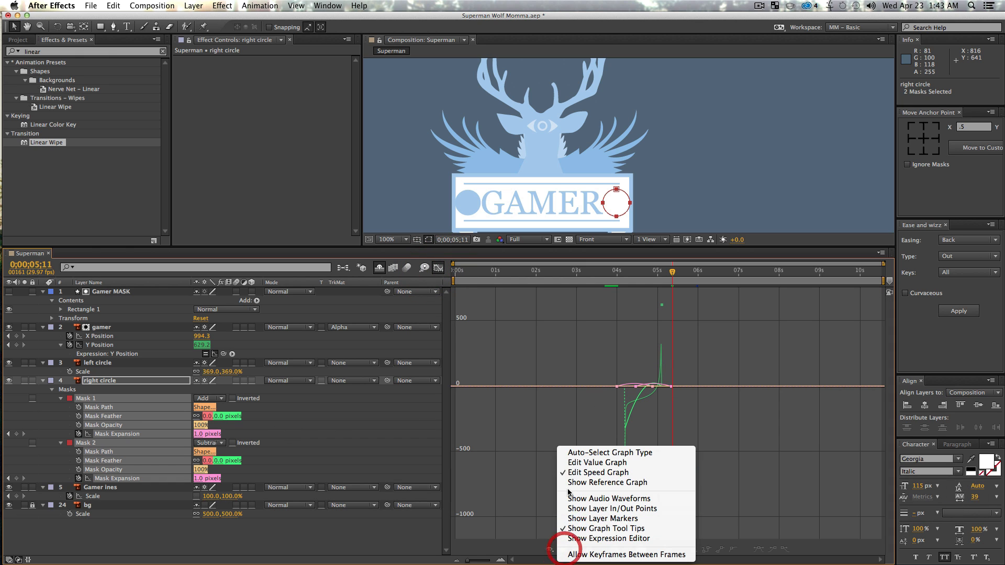
{"action": "left_click", "coordinate": [574, 473]}
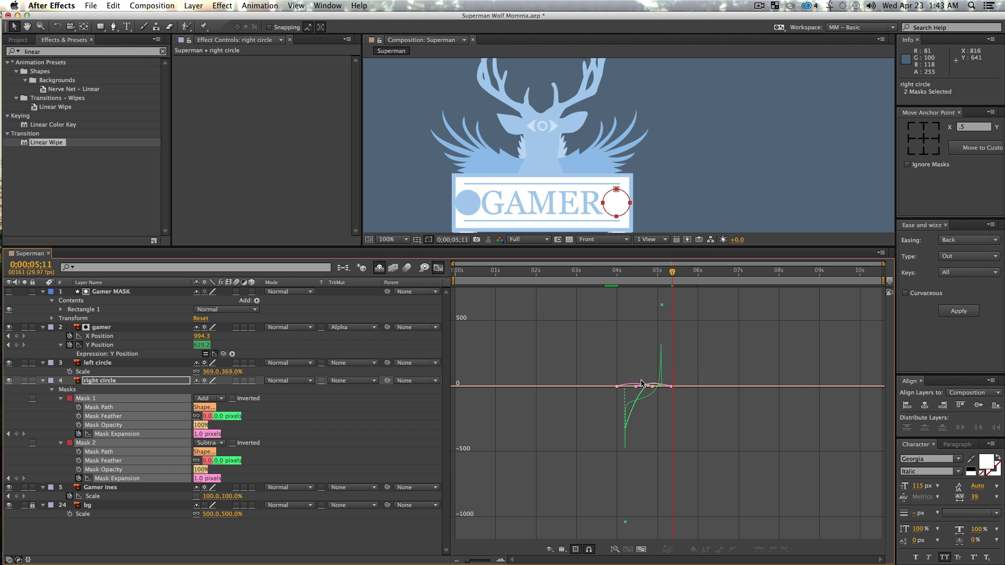
{"action": "key", "text": "z"}
{"action": "left_click", "coordinate": [638, 393]}
{"action": "left_click", "coordinate": [637, 393]}
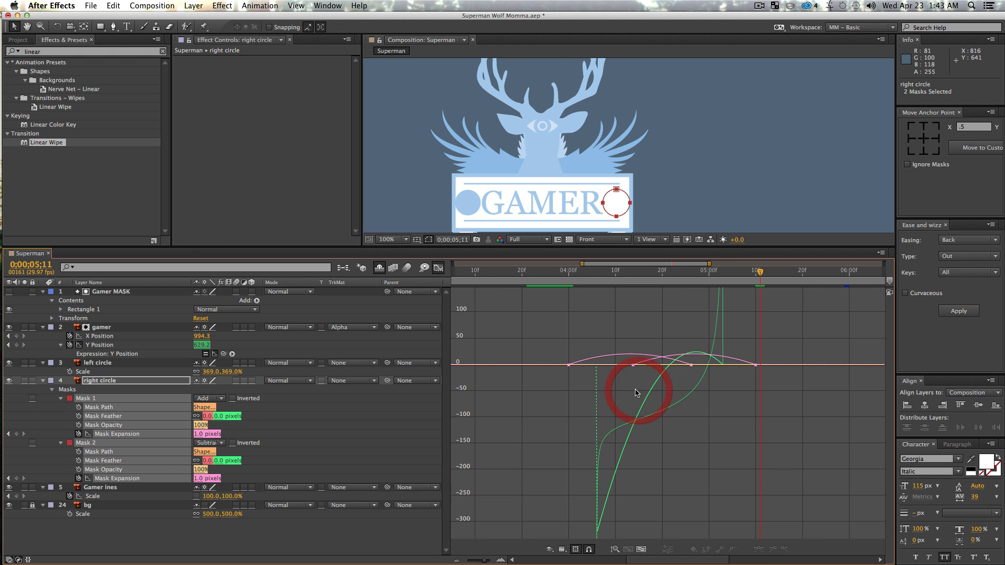
{"action": "key", "text": "v"}
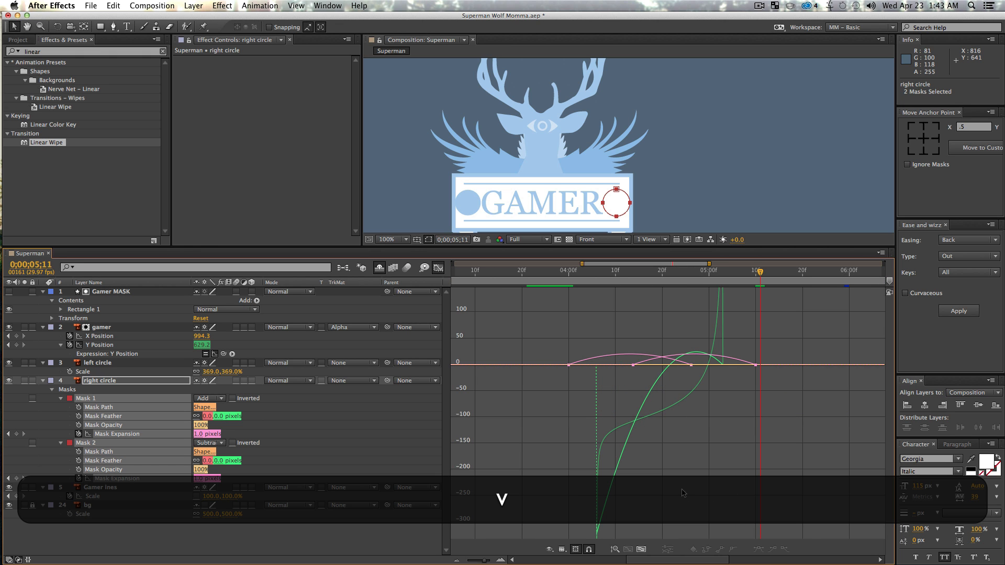
{"action": "left_click", "coordinate": [642, 549]}
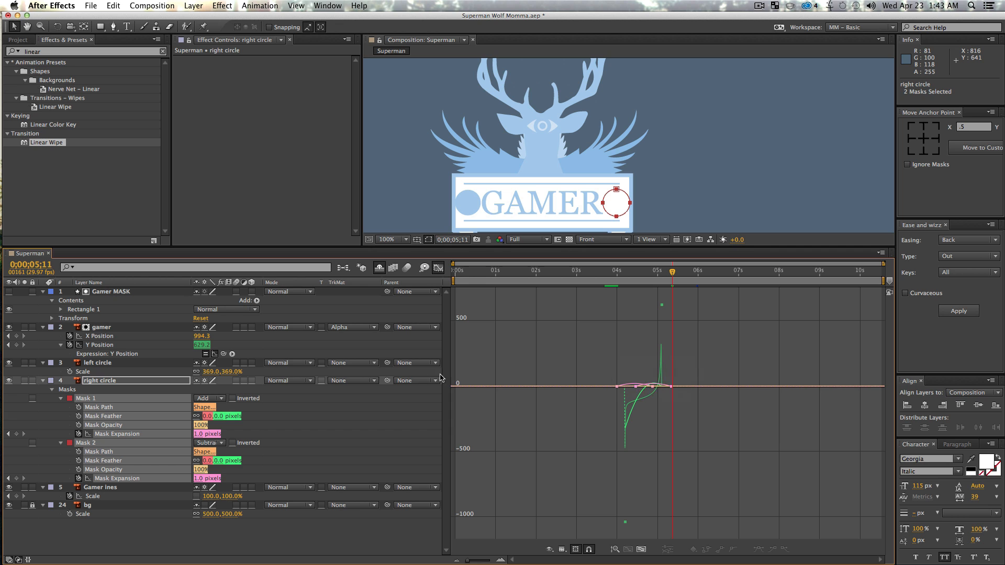
Reshape the expansion speed curves of Mask 1 and Mask 2 on the right circle layer so each starts slowly and peaks late
{"action": "left_click", "coordinate": [333, 441]}
{"action": "left_click", "coordinate": [130, 434]}
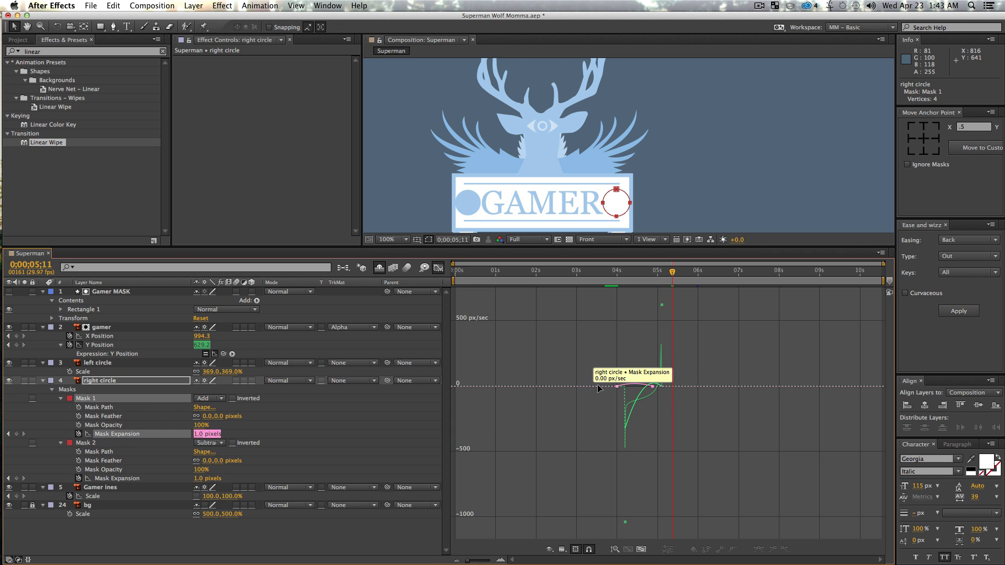
{"action": "mouse_move", "coordinate": [624, 400]}
{"action": "left_mouse_down"}
{"action": "mouse_move", "coordinate": [623, 388]}
{"action": "mouse_move", "coordinate": [639, 388]}
{"action": "left_mouse_up"}
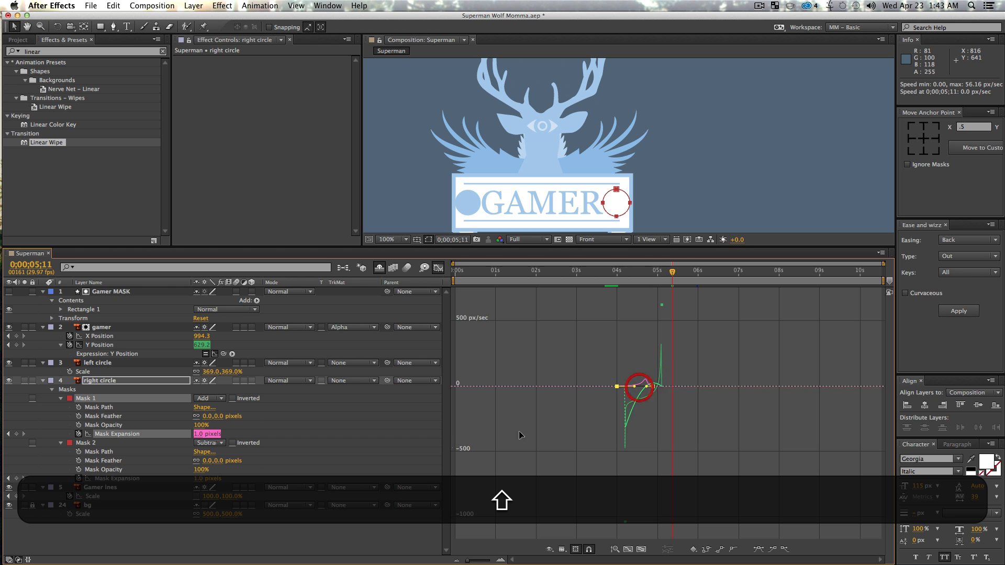
{"action": "left_click", "coordinate": [112, 478]}
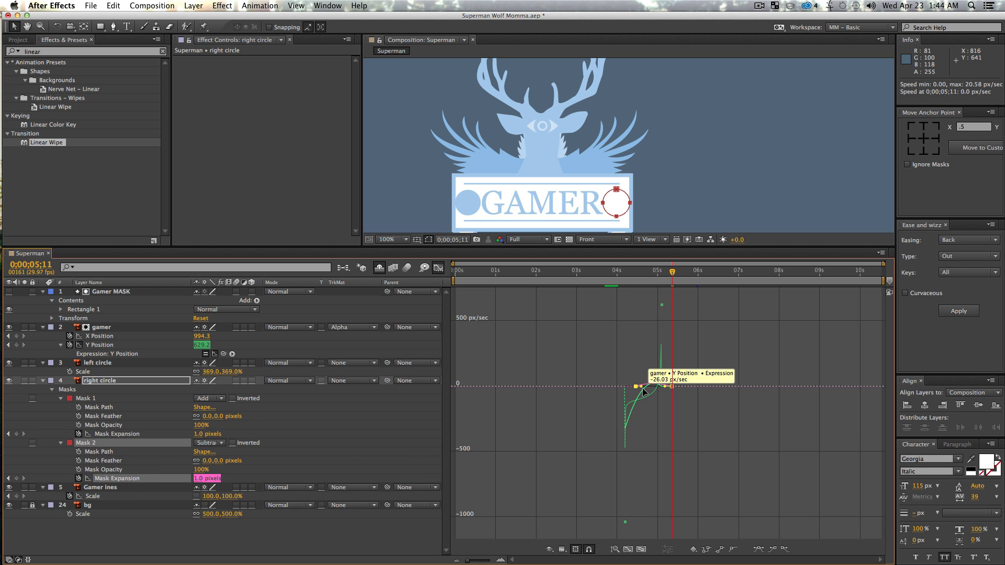
{"action": "left_click_drag", "start_coordinate": [642, 387], "coordinate": [652, 388]}
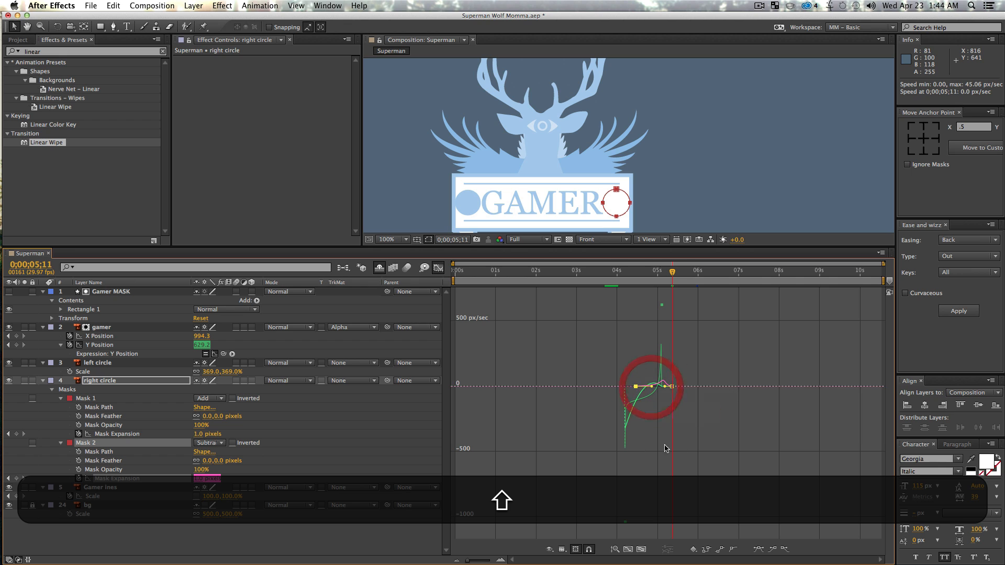
{"action": "left_click", "coordinate": [683, 443]}
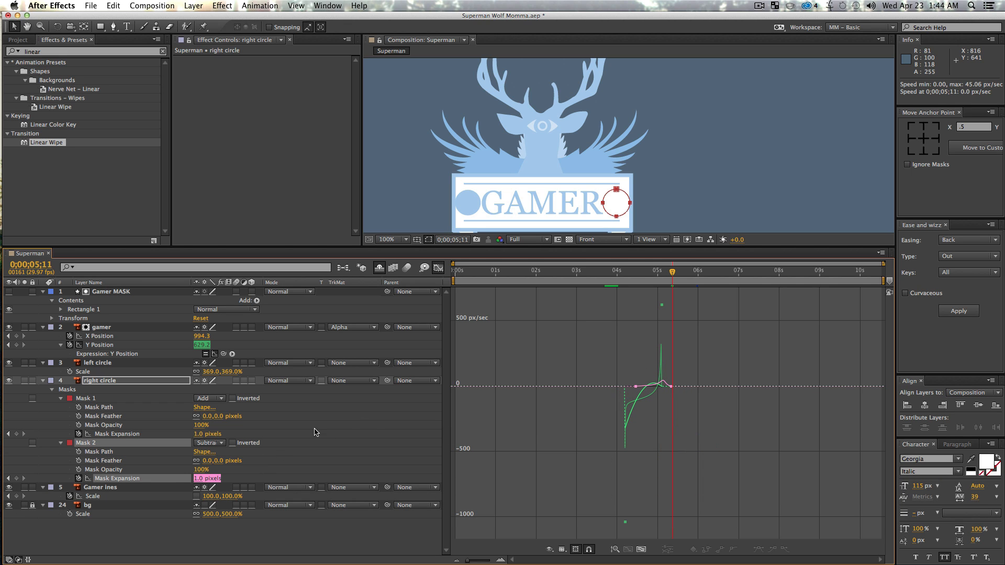
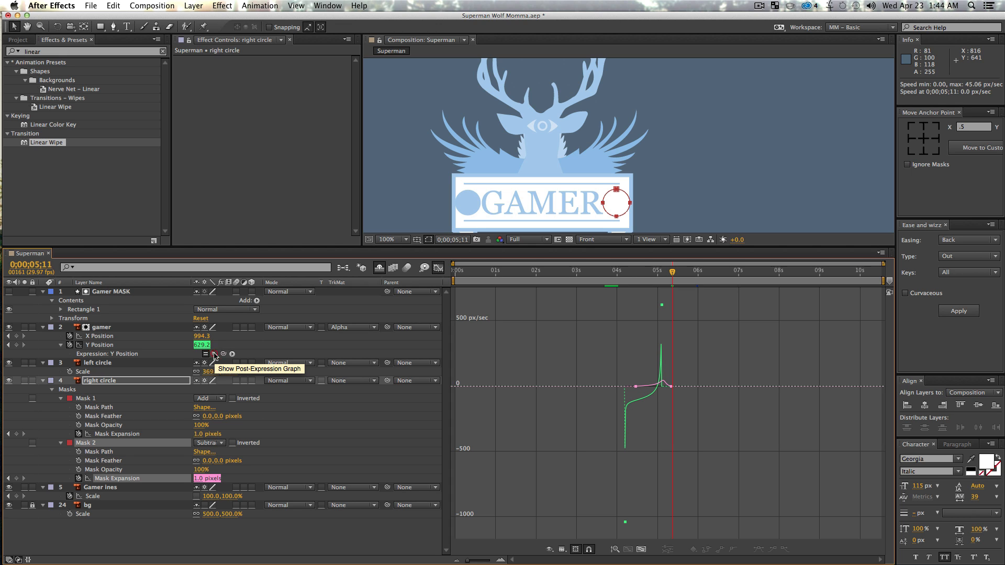
Compare both masks' expansion speed curves in the graph editor, return to the keyframe view and preview from 0;00;04;00
{"action": "left_click", "coordinate": [379, 459]}
{"action": "left_click", "coordinate": [116, 435]}
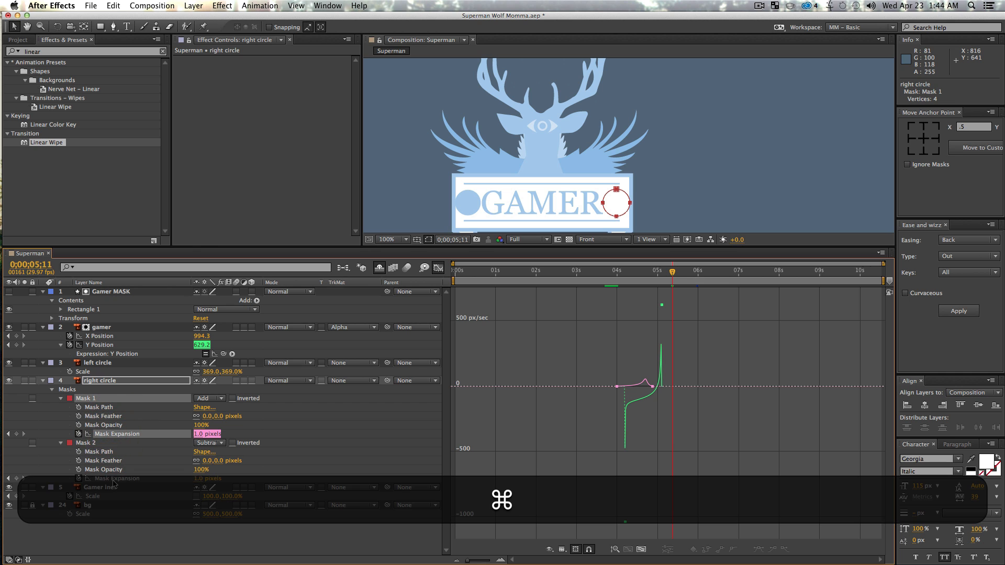
{"action": "left_click", "coordinate": [114, 480], "text": "super"}
{"action": "left_click", "coordinate": [655, 401], "text": "super"}
{"action": "left_click", "coordinate": [655, 402], "text": "super"}
{"action": "left_click_drag", "start_coordinate": [648, 375], "coordinate": [676, 456]}
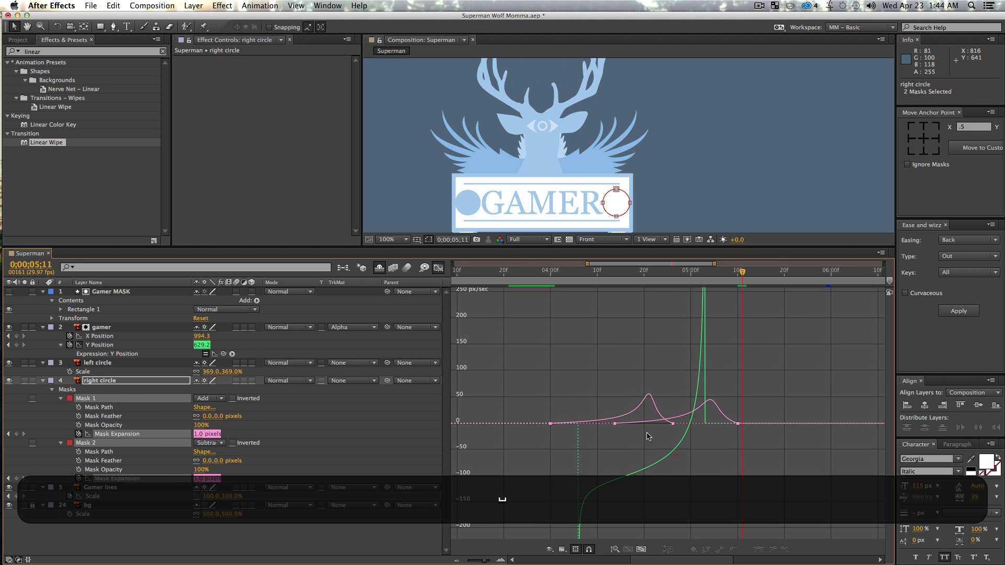
{"action": "key", "text": "v"}
{"action": "left_click_drag", "start_coordinate": [534, 403], "coordinate": [640, 445]}
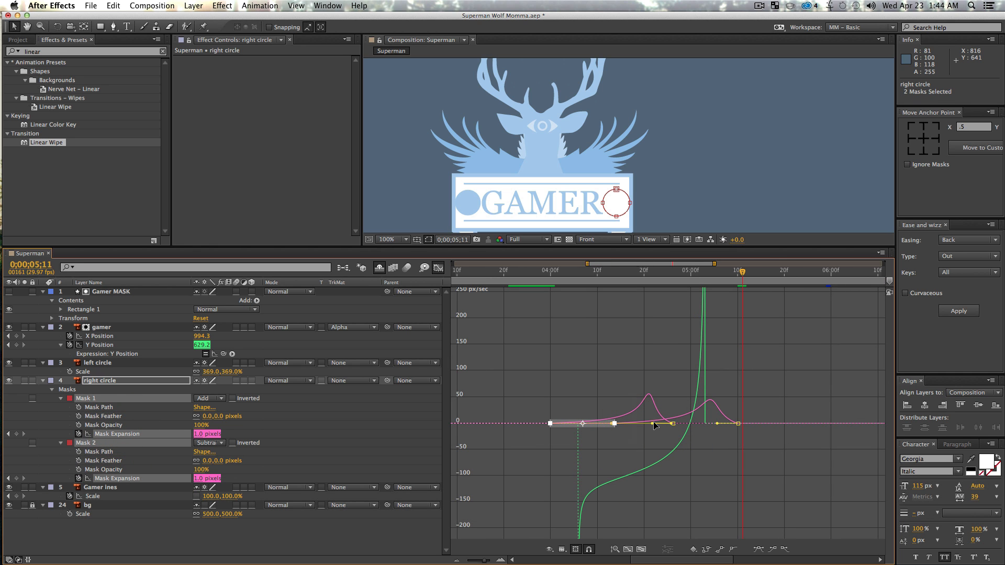
{"action": "left_click", "coordinate": [439, 268]}
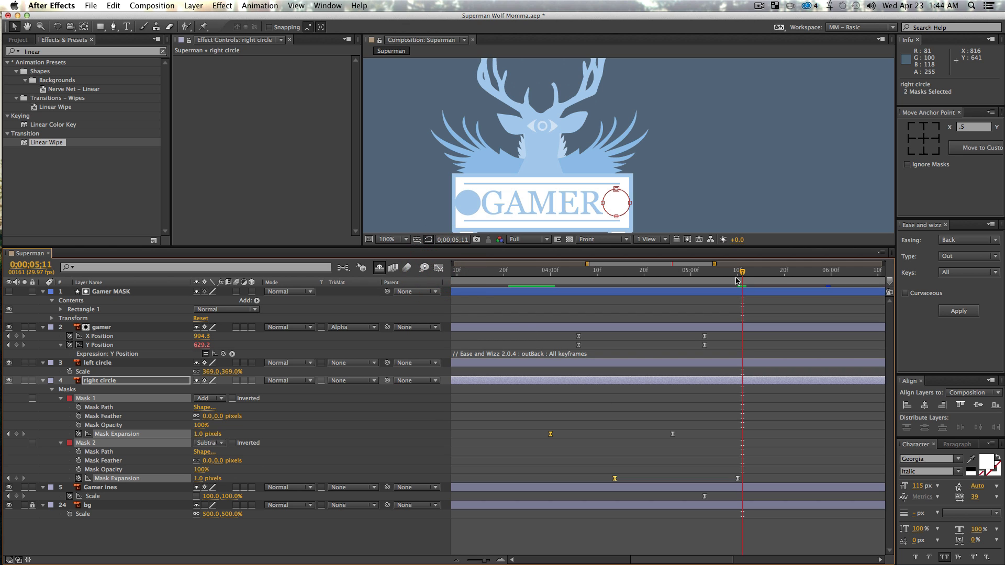
{"action": "left_click_drag", "start_coordinate": [740, 272], "coordinate": [550, 293]}
{"action": "key", "text": "space"}
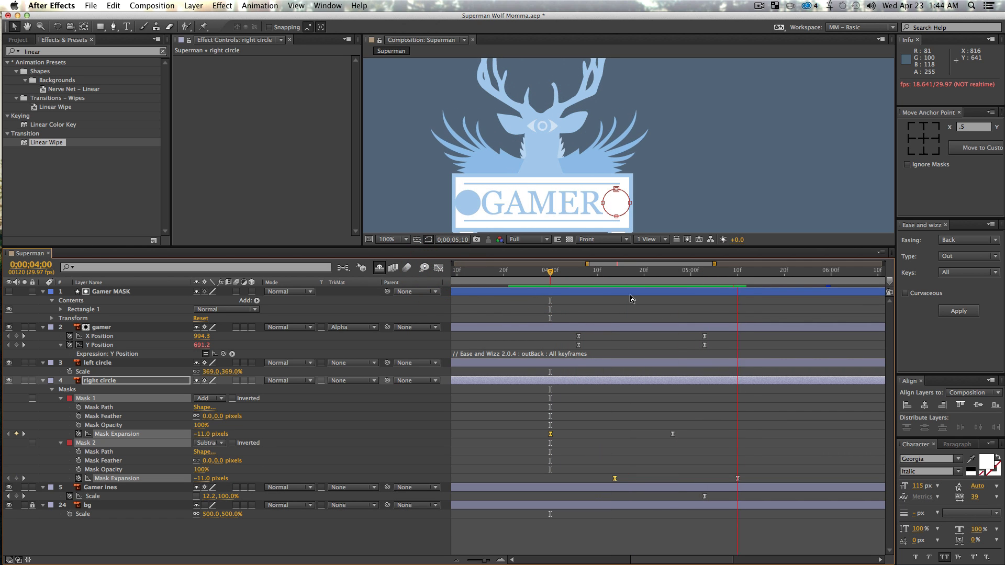
{"action": "key", "text": "space"}
Move both Mask 2 expansion keyframes earlier so the first falls at 0;00;04;03, and preview from 0;00;03;29
{"action": "left_click", "coordinate": [726, 439]}
{"action": "left_click_drag", "start_coordinate": [580, 458], "coordinate": [783, 484]}
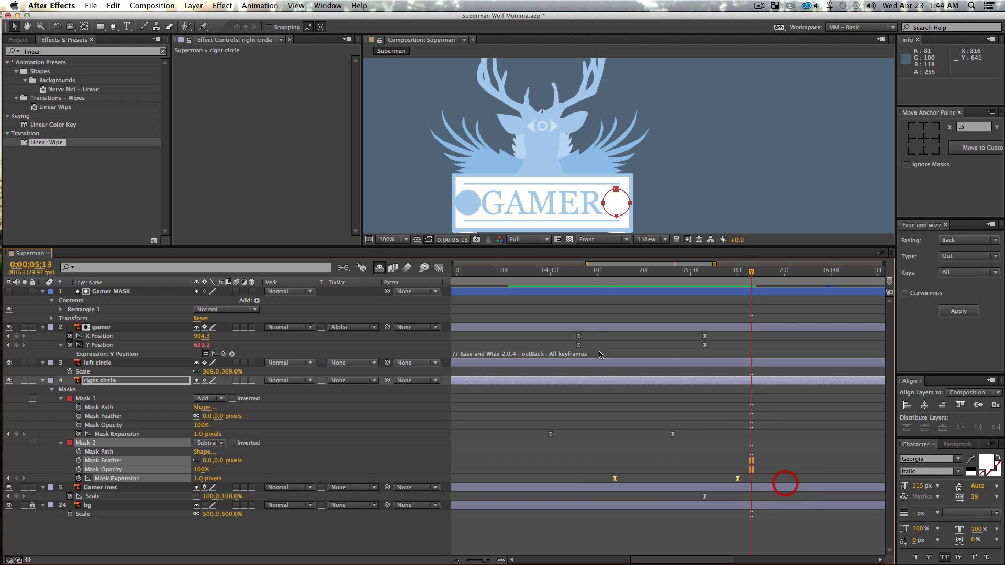
{"action": "left_click_drag", "start_coordinate": [613, 273], "coordinate": [649, 300]}
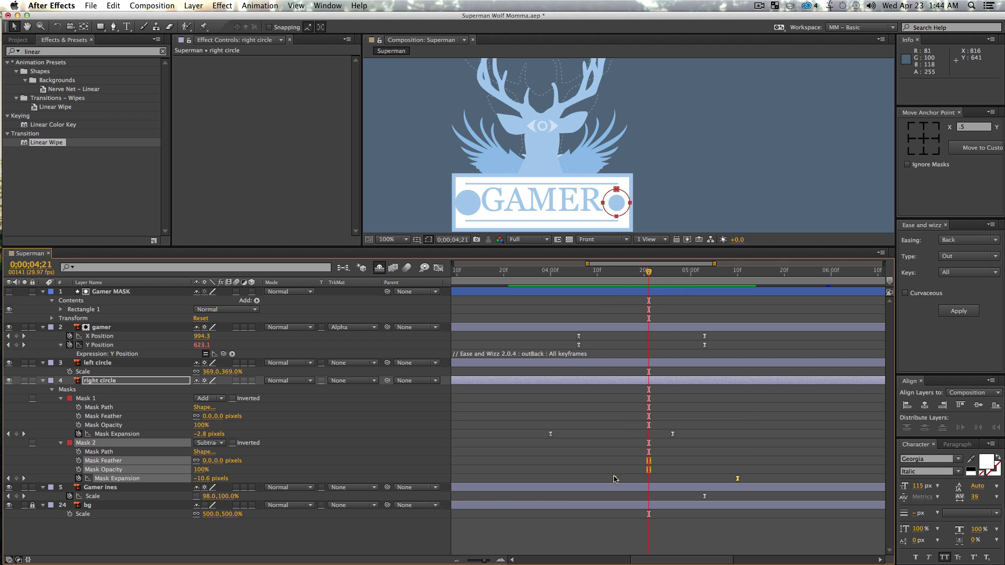
{"action": "left_click_drag", "start_coordinate": [614, 478], "coordinate": [597, 479]}
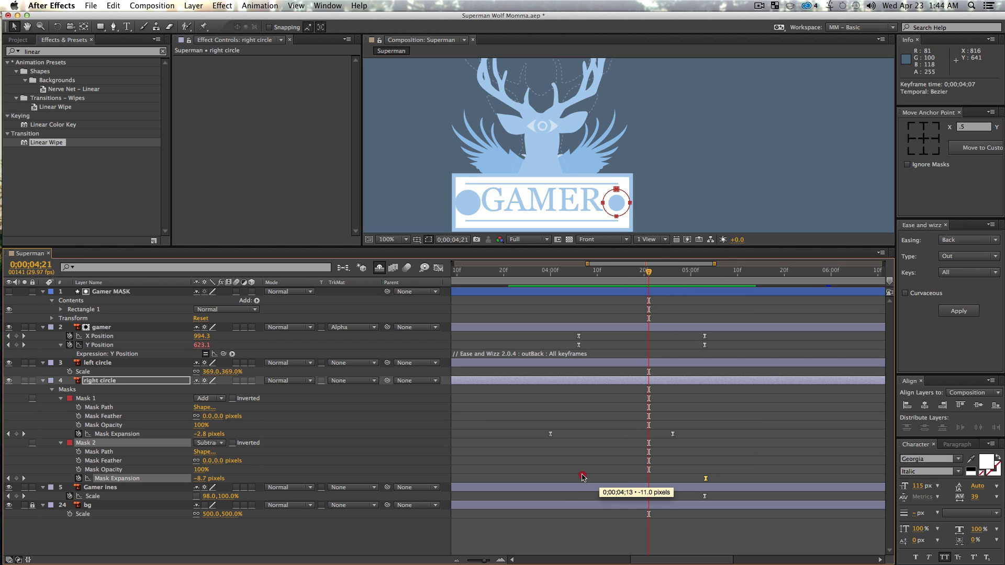
{"action": "left_click_drag", "start_coordinate": [564, 477], "coordinate": [563, 477]}
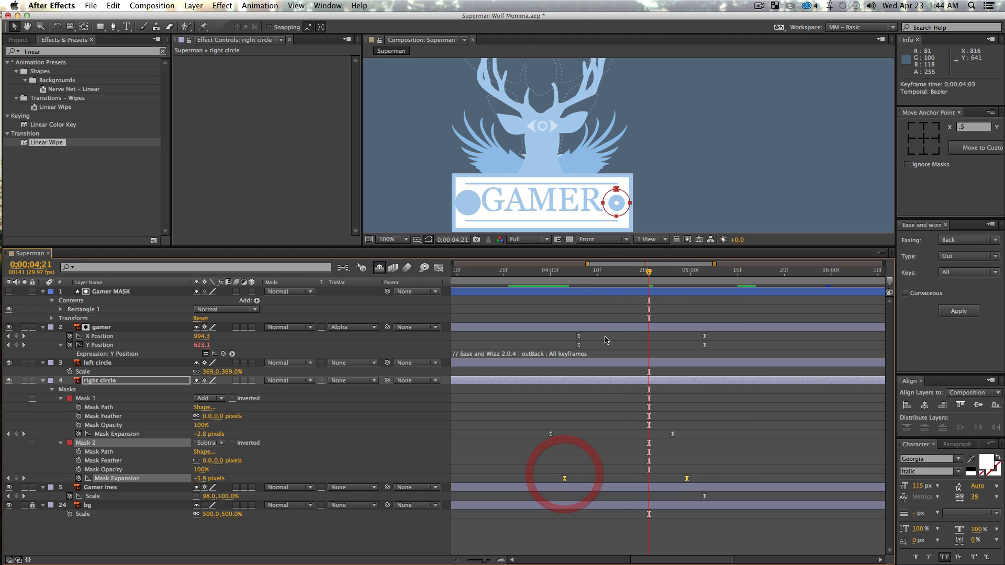
{"action": "left_click", "coordinate": [547, 286]}
{"action": "key", "text": "space"}
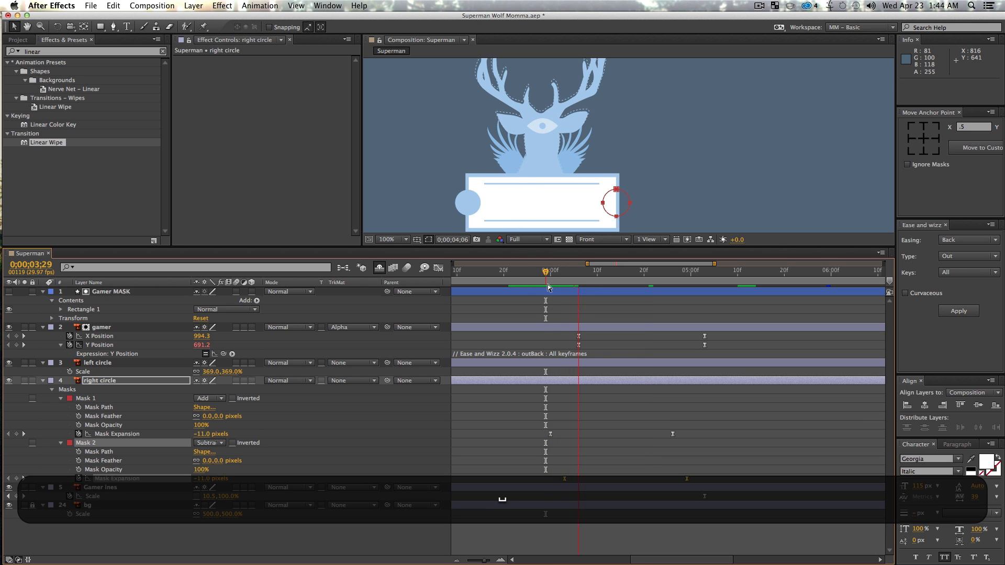
{"action": "key", "text": "space"}
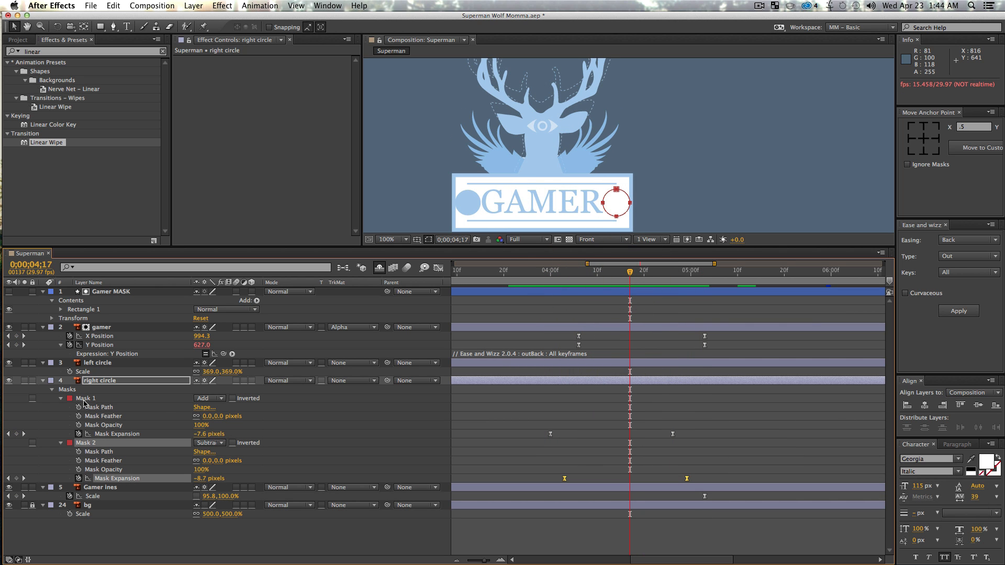
Duplicate Mask 1 on the right circle layer, place the copy below Mask 2 and reveal all mask properties
{"action": "left_click", "coordinate": [85, 399]}
{"action": "key", "text": "super+d"}
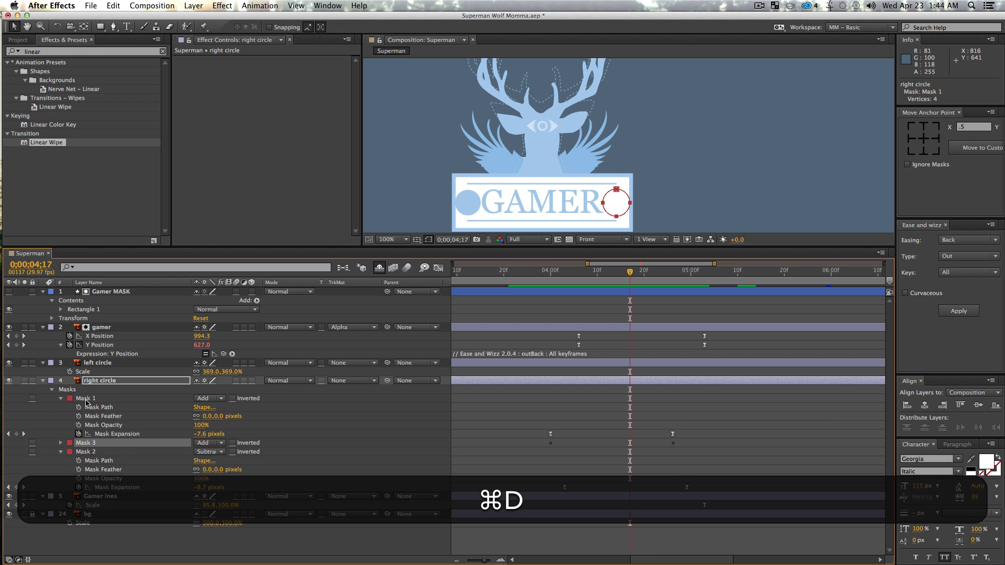
{"action": "left_click_drag", "start_coordinate": [96, 444], "coordinate": [93, 493]}
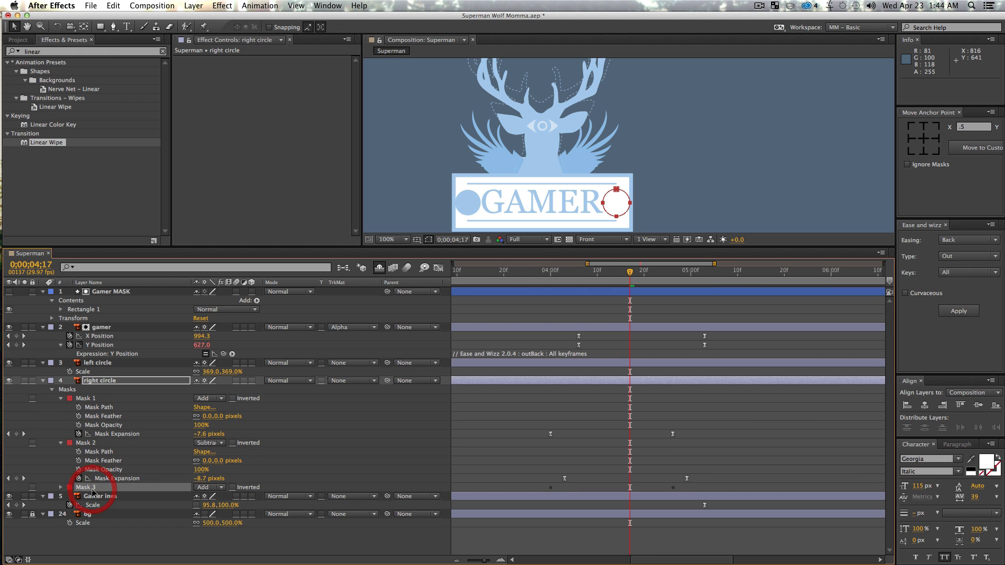
{"action": "key", "text": "m"}
{"action": "key", "text": "m"}
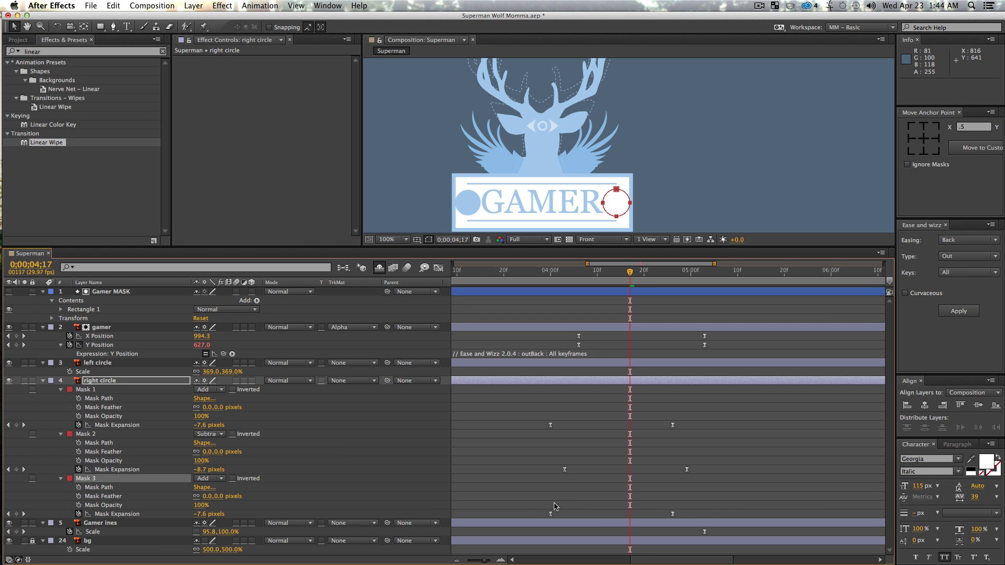
Shift Mask 3's expansion keyframes later to start at about 0;00;04;05 and delete its end keyframe
{"action": "left_click_drag", "start_coordinate": [526, 496], "coordinate": [711, 515]}
{"action": "left_click", "coordinate": [743, 492]}
{"action": "key", "text": "Delete"}
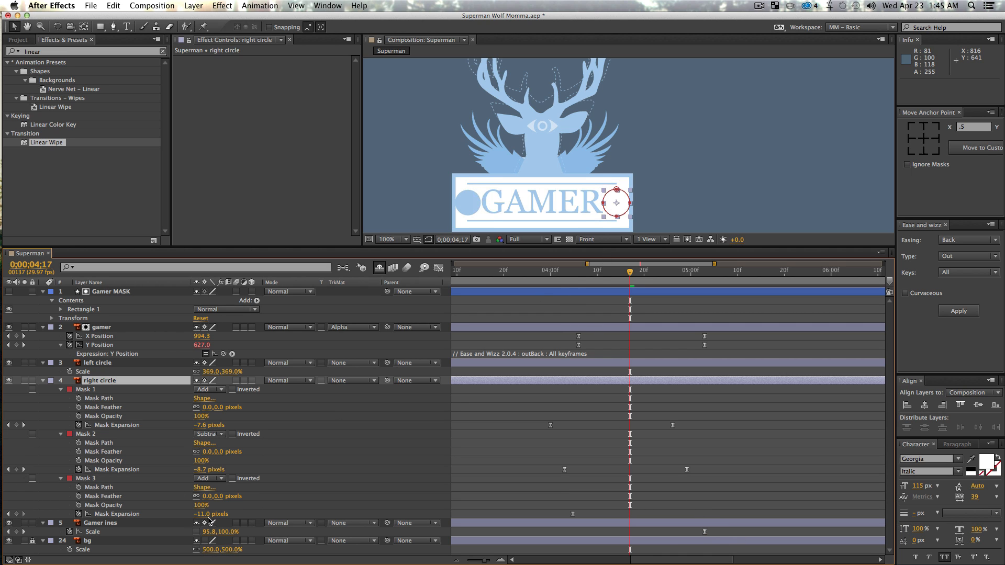
Set Mask 3's expansion to -4 pixels at 0;00;04;17 and preview the ring with its inner dot
{"action": "left_click_drag", "start_coordinate": [210, 516], "coordinate": [210, 514]}
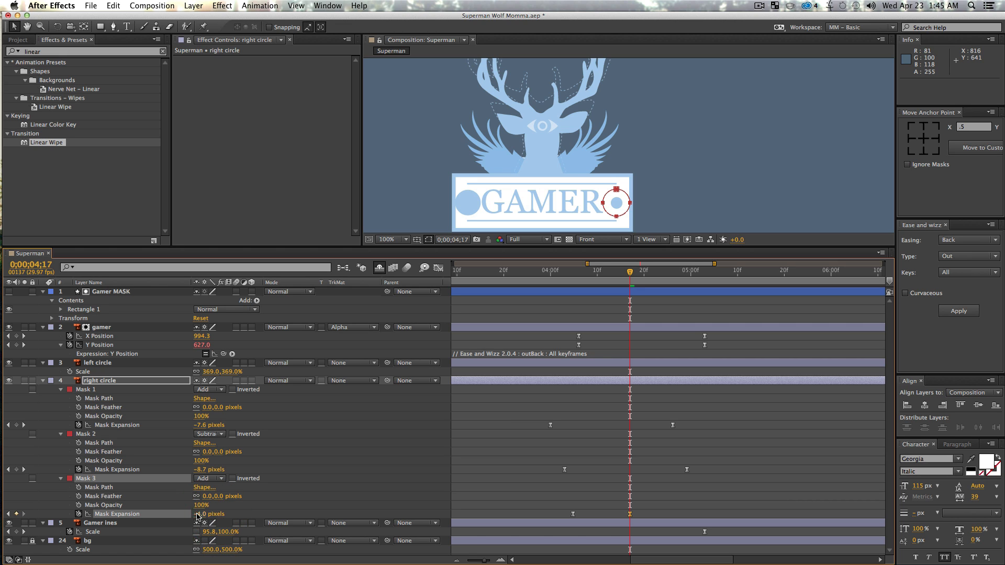
{"action": "left_click", "coordinate": [351, 482]}
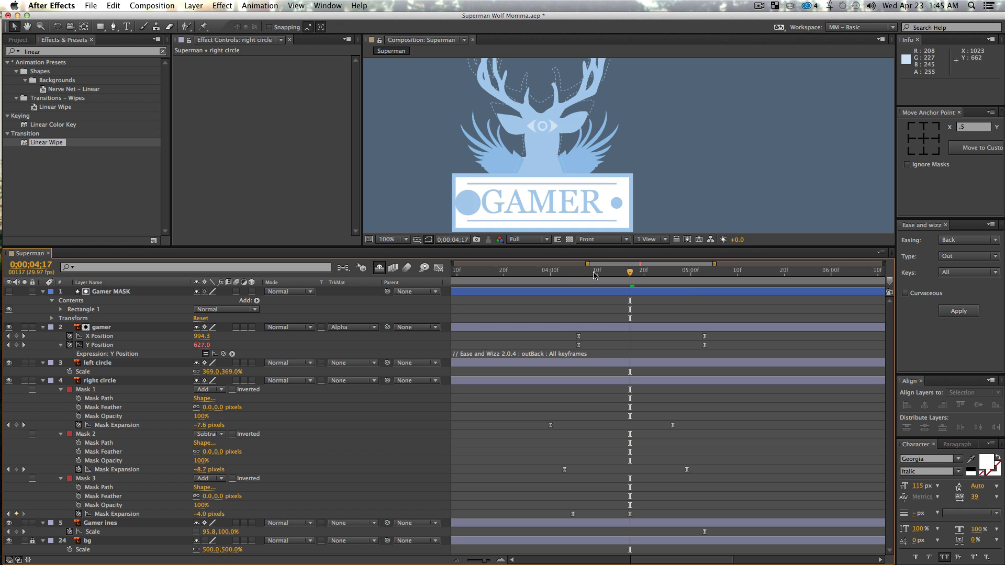
{"action": "left_click_drag", "start_coordinate": [595, 275], "coordinate": [562, 281]}
{"action": "key", "text": "space"}
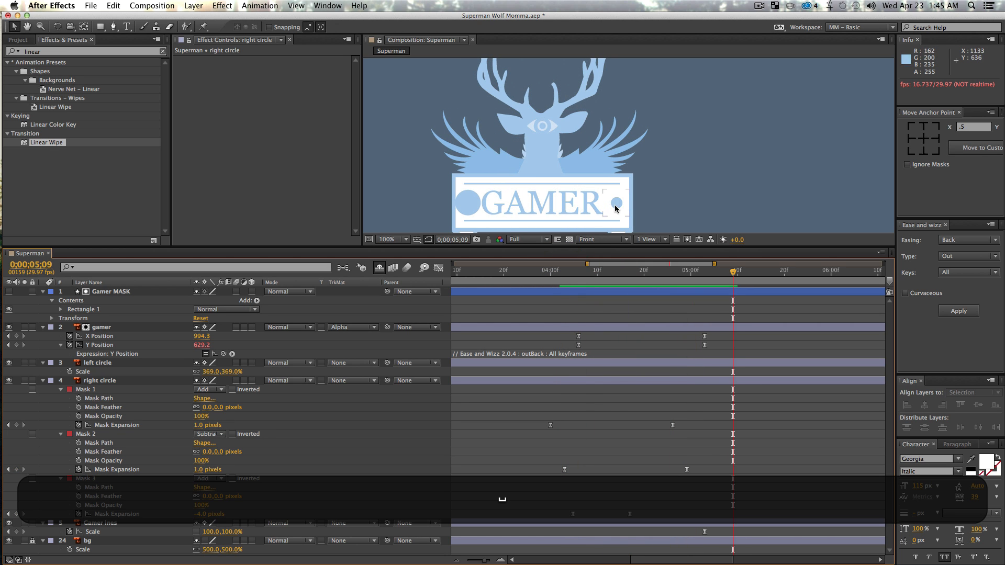
Copy all six Mask Expansion keyframes from the right circle layer and paste them onto the left circle layer at 0;00;04;00
{"action": "left_click", "coordinate": [100, 381]}
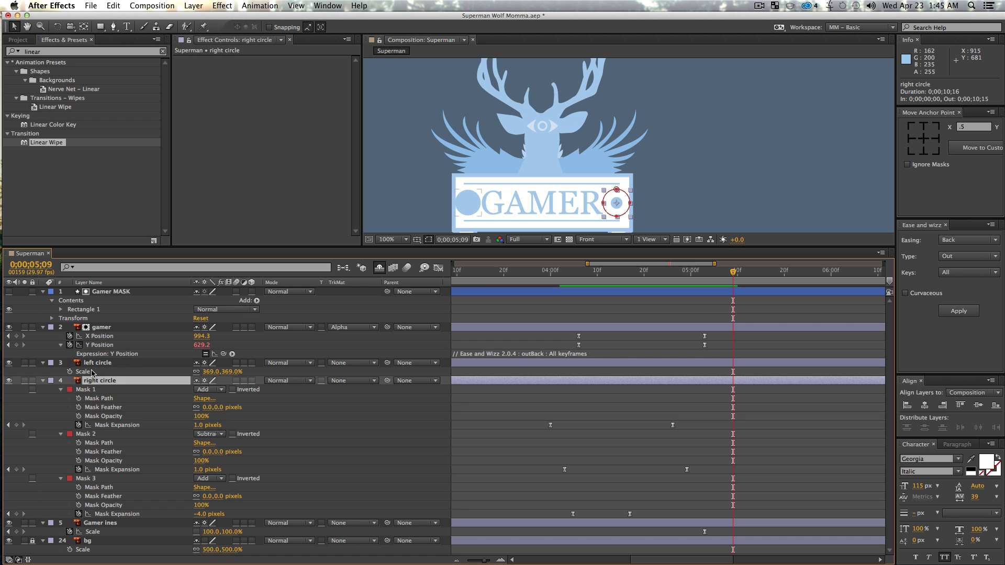
{"action": "key", "text": "u"}
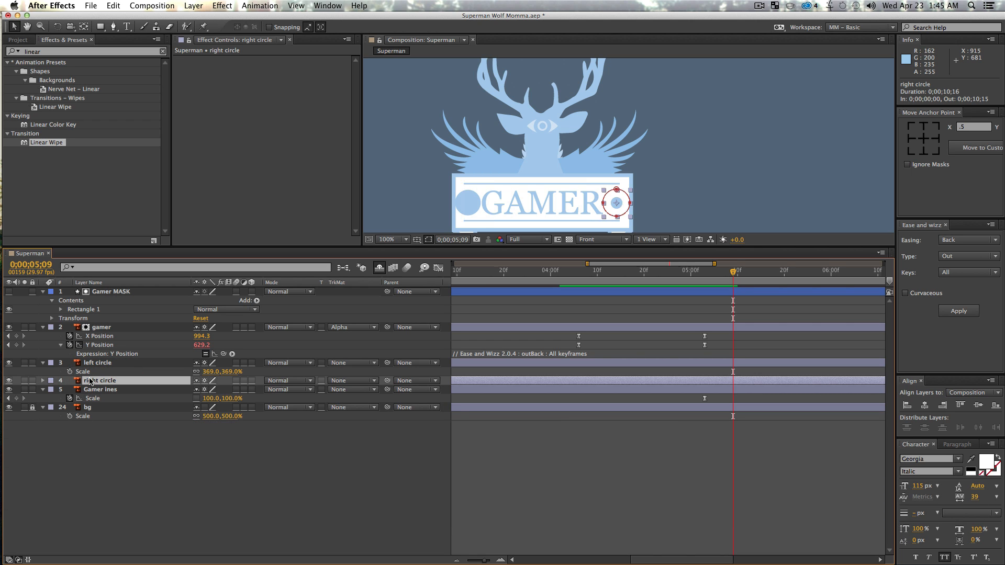
{"action": "key", "text": "u"}
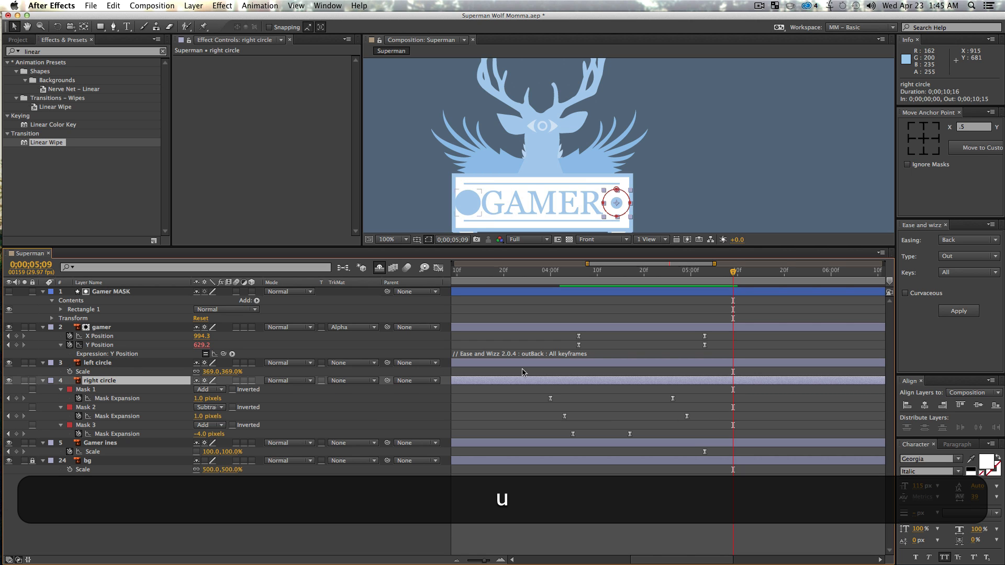
{"action": "left_click_drag", "start_coordinate": [539, 393], "coordinate": [751, 433]}
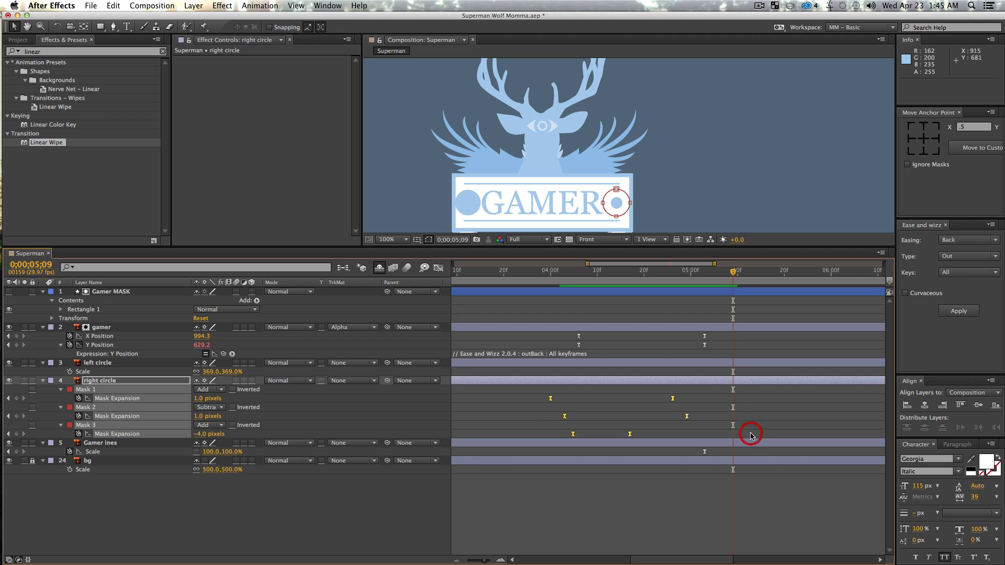
{"action": "key", "text": "super+c"}
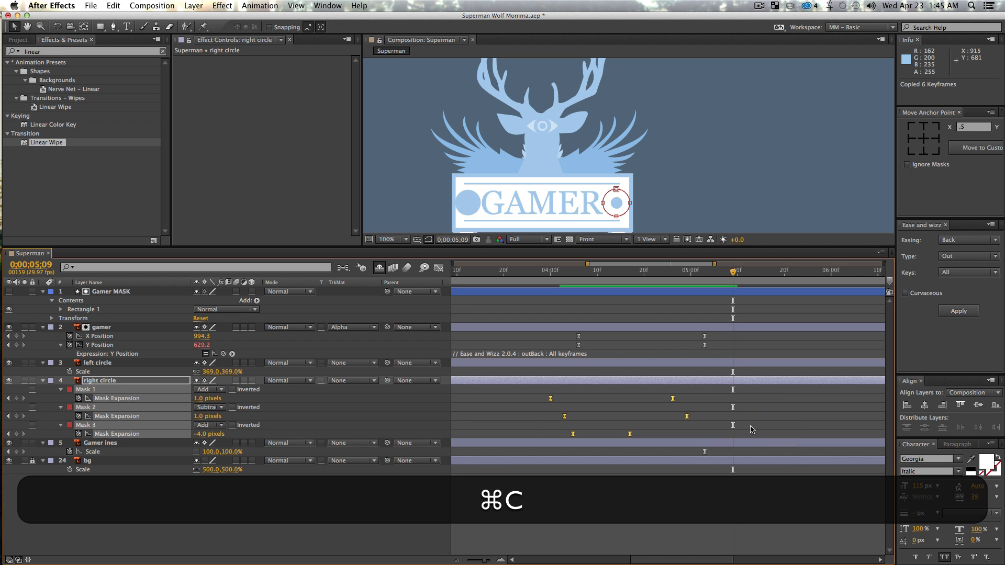
{"action": "left_click", "coordinate": [549, 275]}
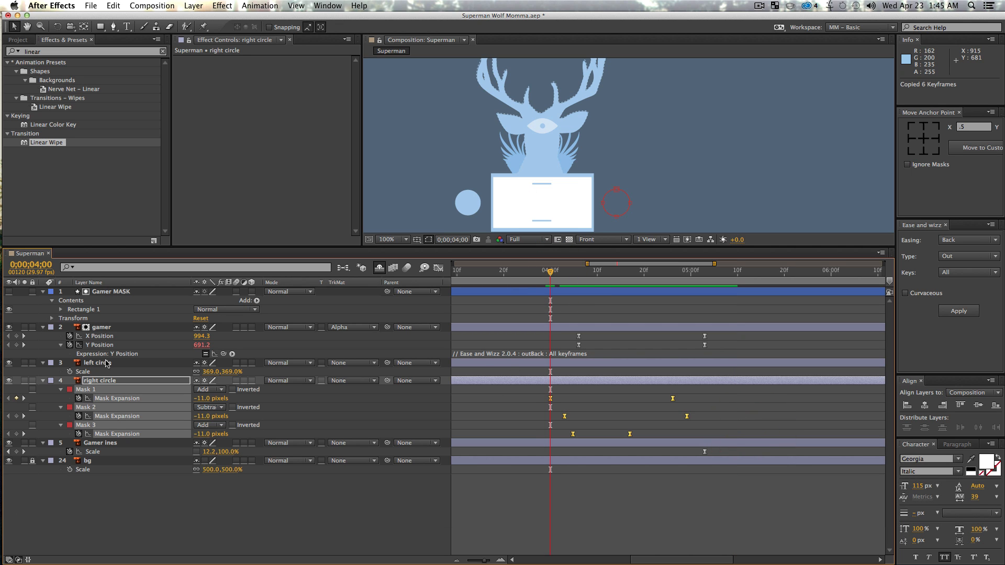
{"action": "left_click", "coordinate": [107, 363]}
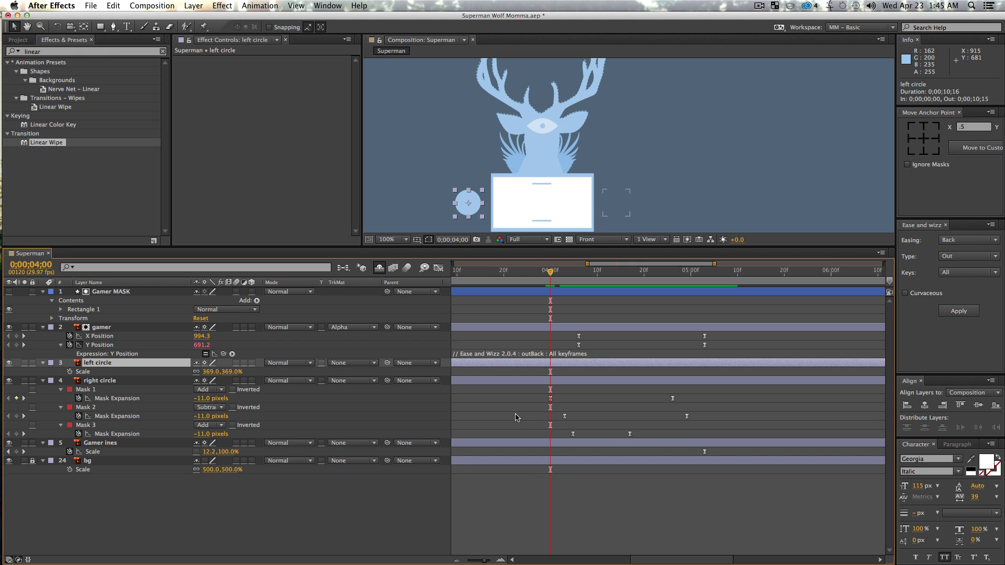
{"action": "key", "text": "cmd+v"}
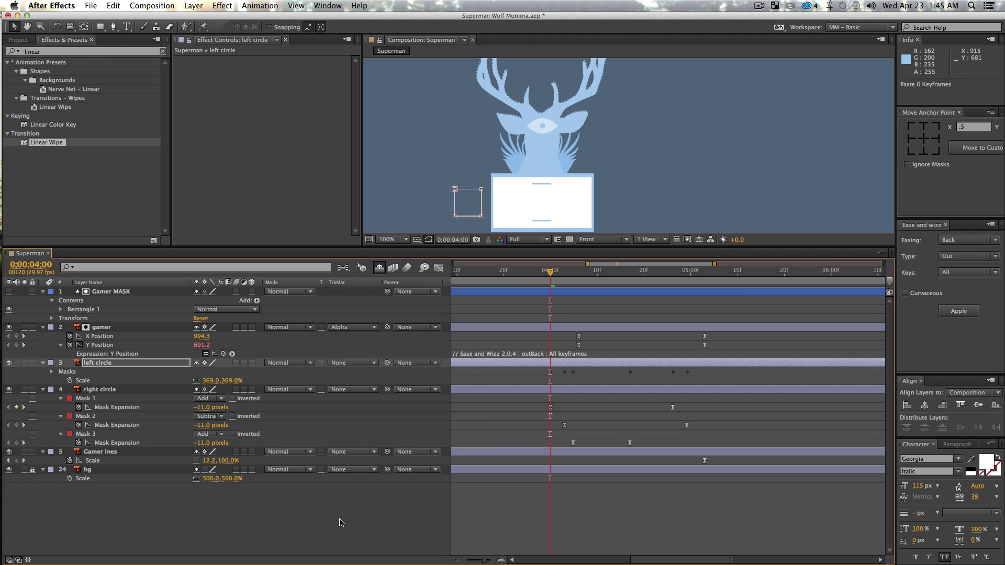
Reveal all properties of Mask 1, Mask 2 and Mask 3 on the left circle layer
{"action": "left_click", "coordinate": [92, 363]}
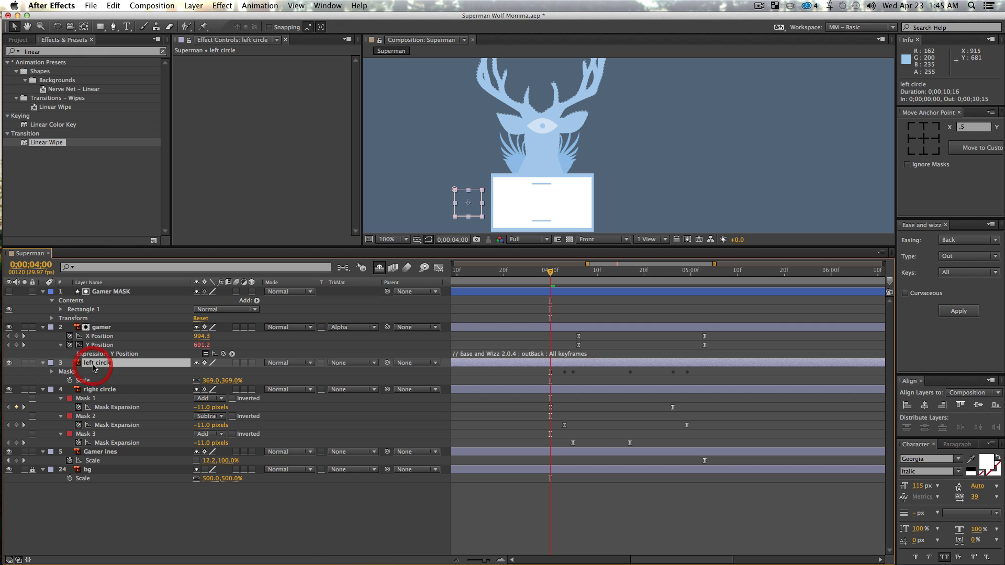
{"action": "key", "text": "m"}
{"action": "key", "text": "m"}
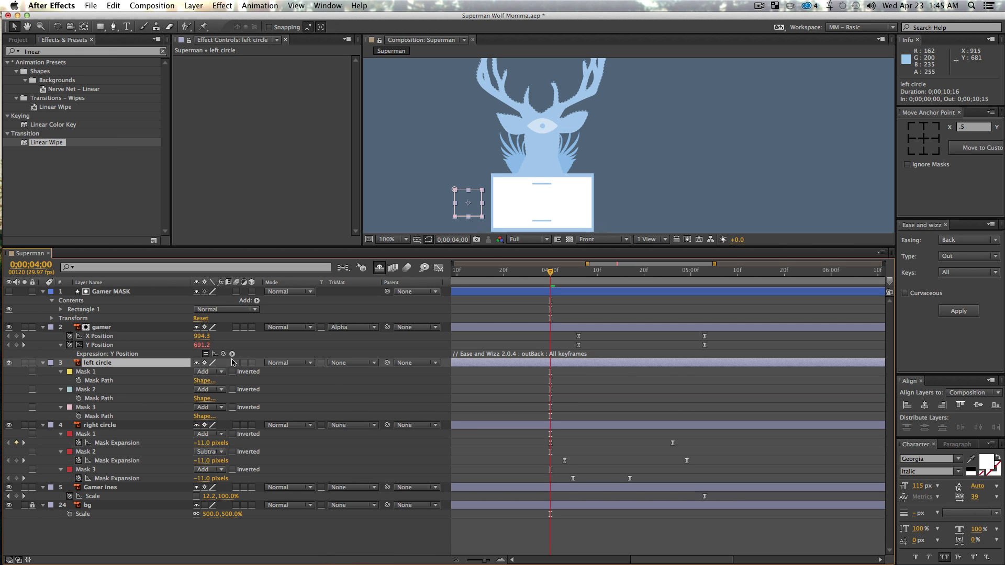
{"action": "left_click", "coordinate": [84, 390]}
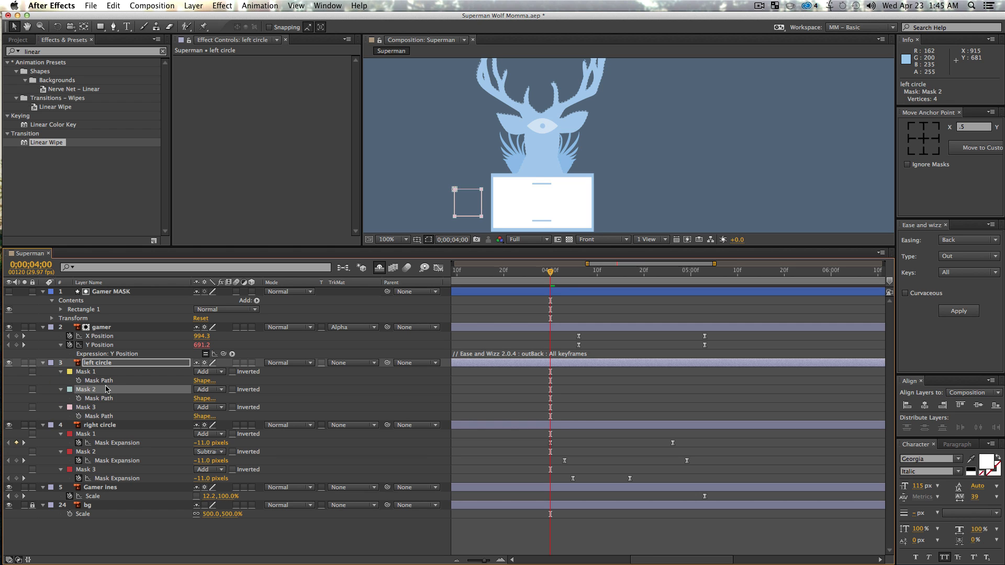
{"action": "left_click", "coordinate": [61, 371], "text": "super"}
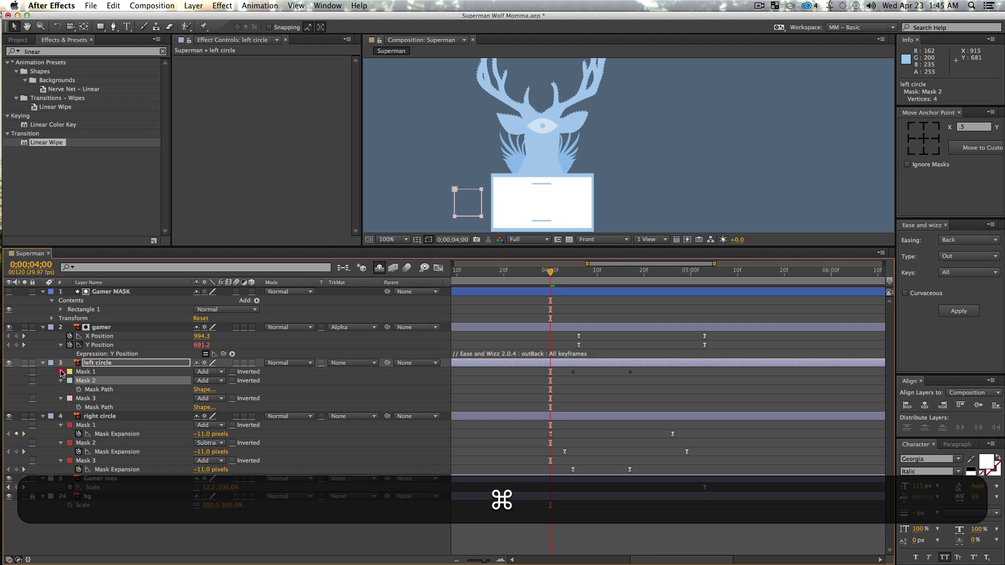
{"action": "left_click", "coordinate": [61, 416], "text": "super"}
{"action": "left_click", "coordinate": [61, 416], "text": "super"}
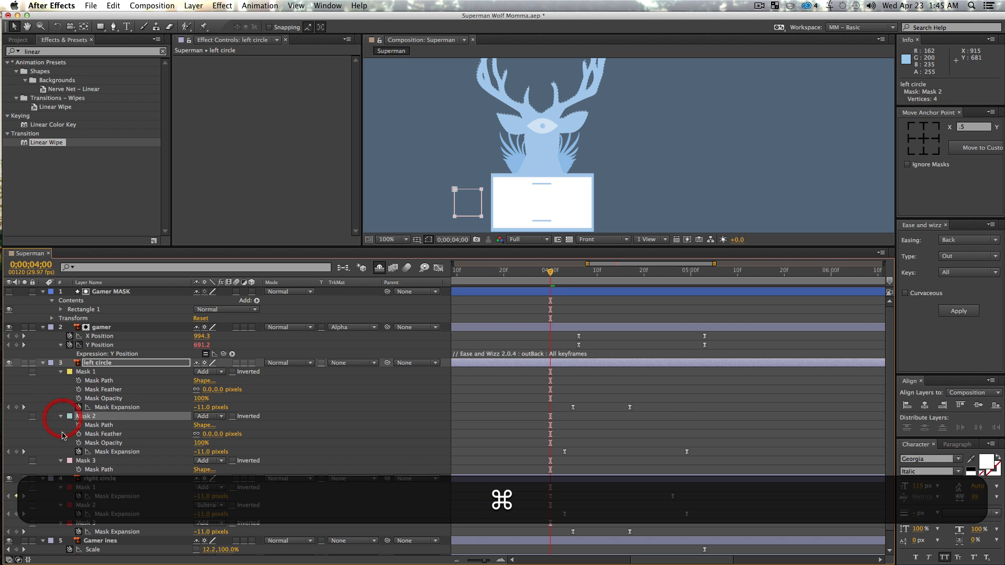
{"action": "left_click", "coordinate": [61, 461], "text": "super"}
{"action": "left_click", "coordinate": [61, 461], "text": "super"}
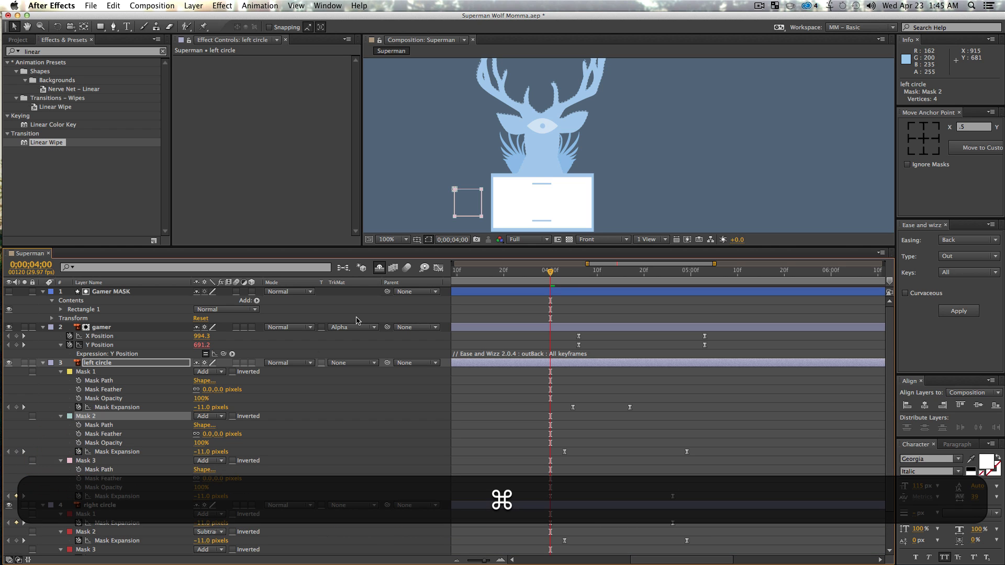
Reset the shapes of all three left circle masks to Ellipse and preview the animation
{"action": "left_click", "coordinate": [202, 381]}
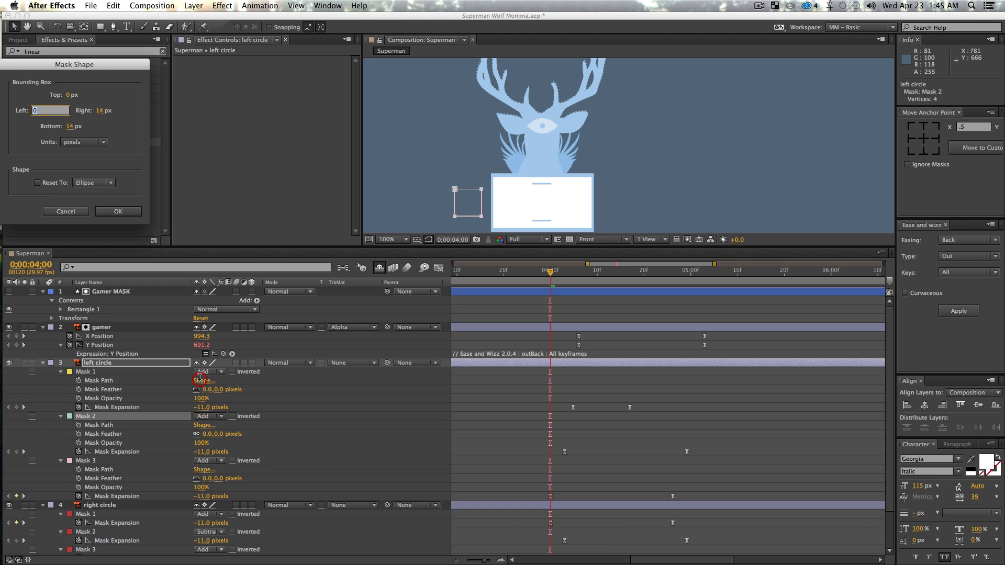
{"action": "left_click", "coordinate": [118, 212]}
{"action": "left_click", "coordinate": [204, 425]}
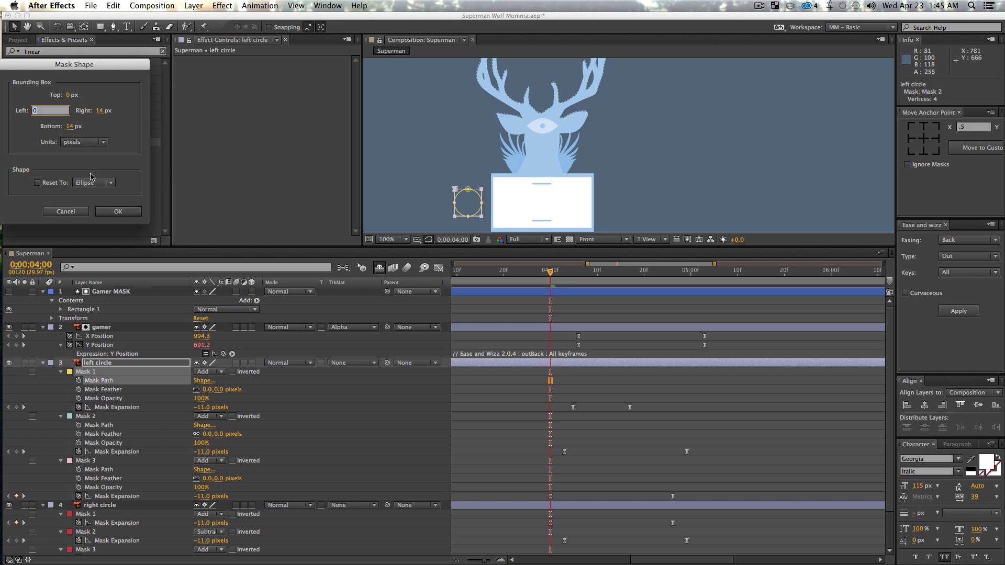
{"action": "left_click", "coordinate": [115, 211]}
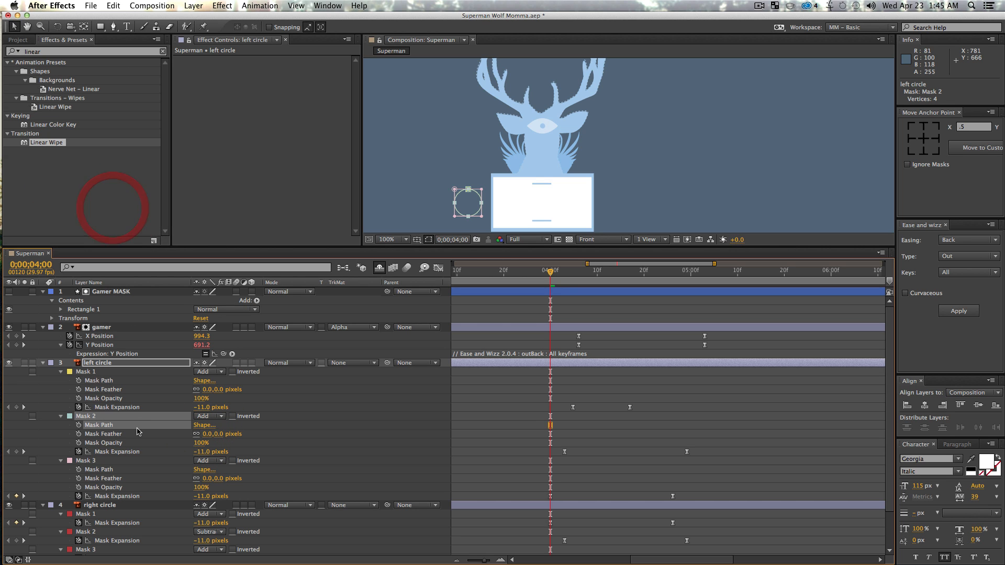
{"action": "left_click", "coordinate": [200, 470]}
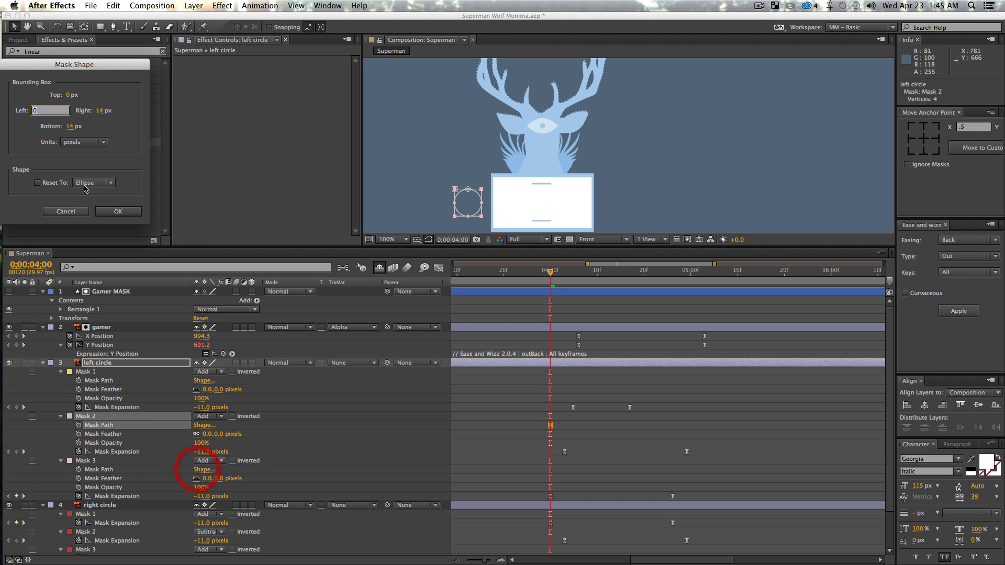
{"action": "left_click", "coordinate": [50, 182]}
{"action": "left_click", "coordinate": [116, 212]}
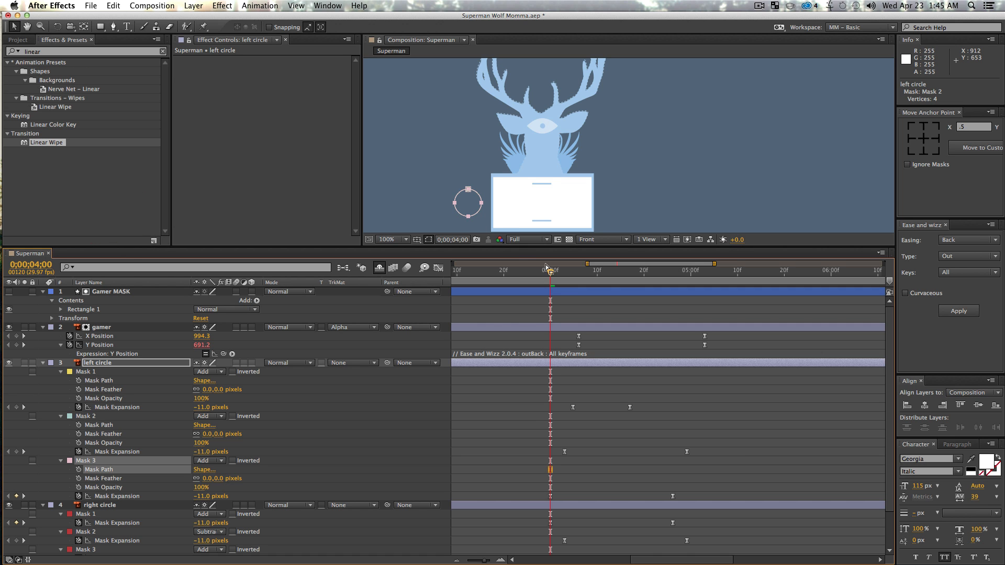
{"action": "key", "text": "space"}
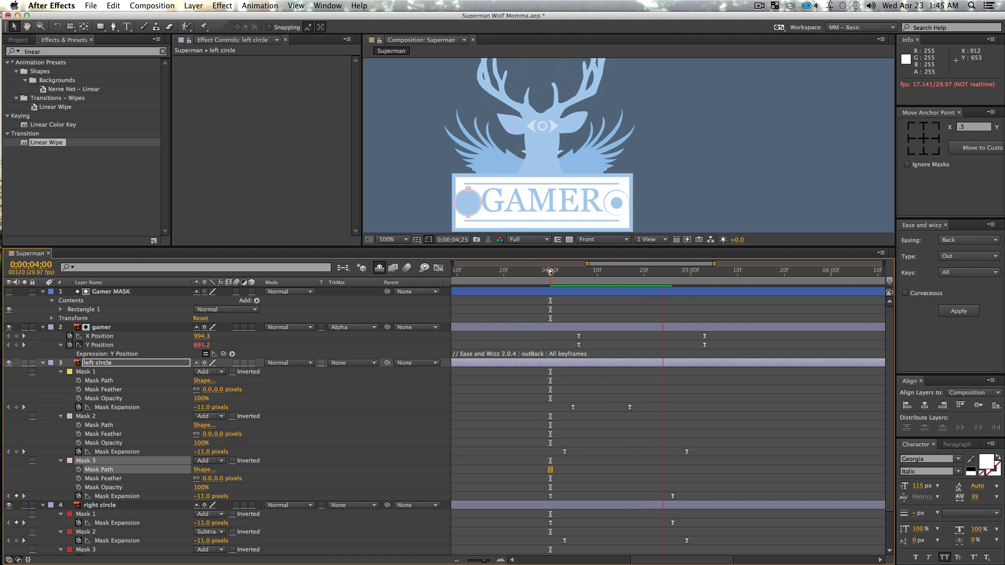
{"action": "key", "text": "space"}
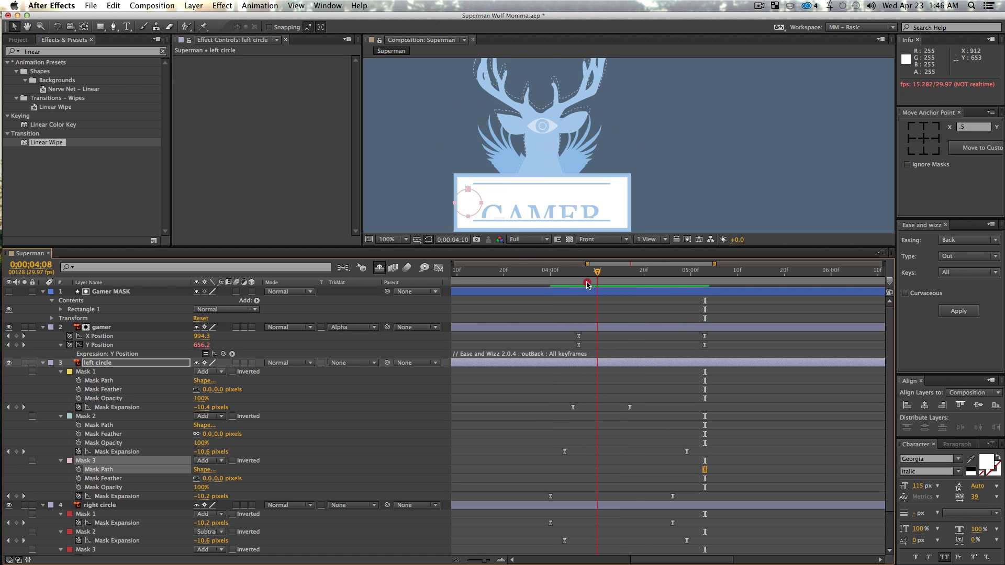
Reorder the left circle masks so Mask 3 comes first and Mask 1 last, then preview from 0;00;03;29
{"action": "left_click", "coordinate": [712, 314]}
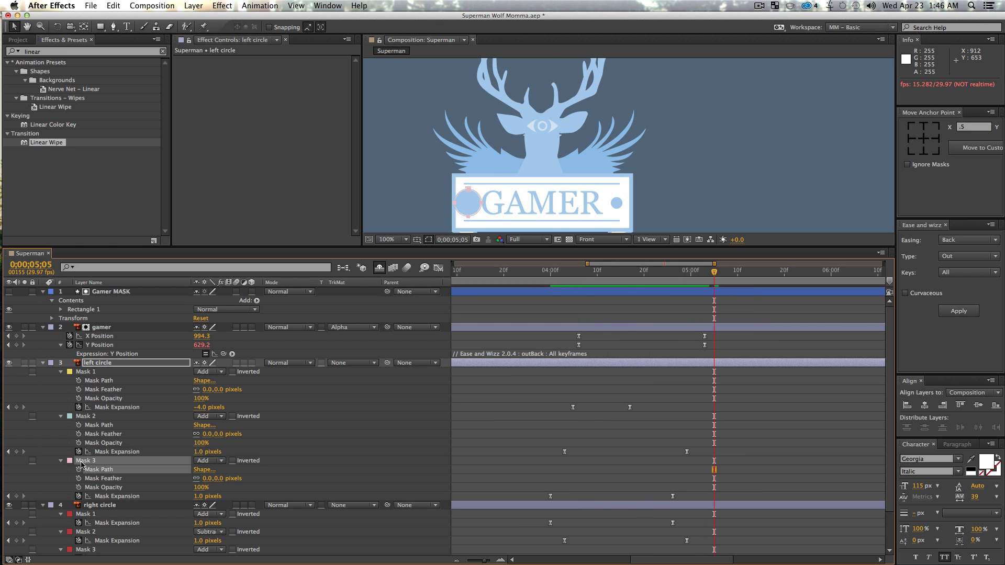
{"action": "left_click_drag", "start_coordinate": [81, 465], "coordinate": [98, 500]}
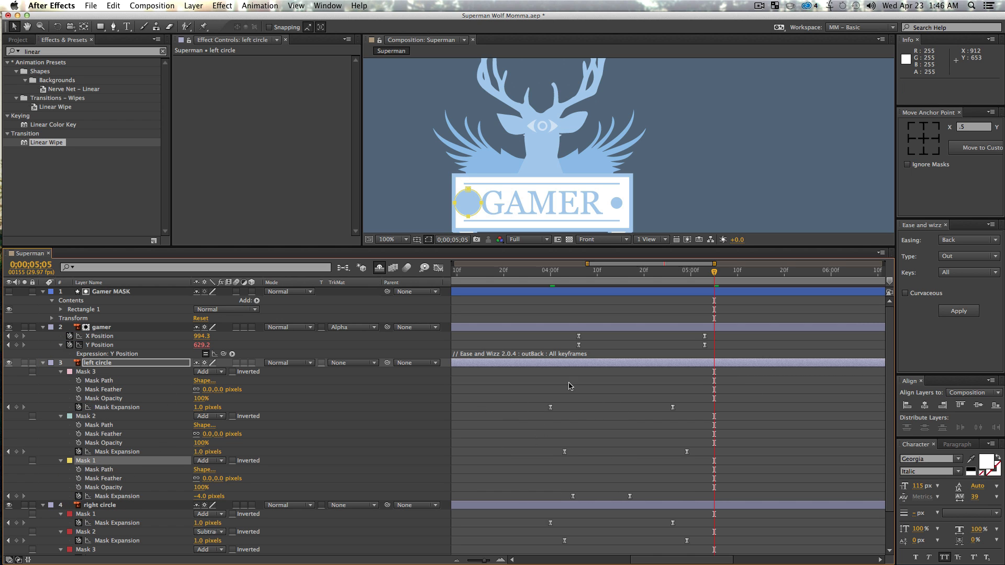
{"action": "left_click", "coordinate": [555, 278]}
{"action": "key", "text": "space"}
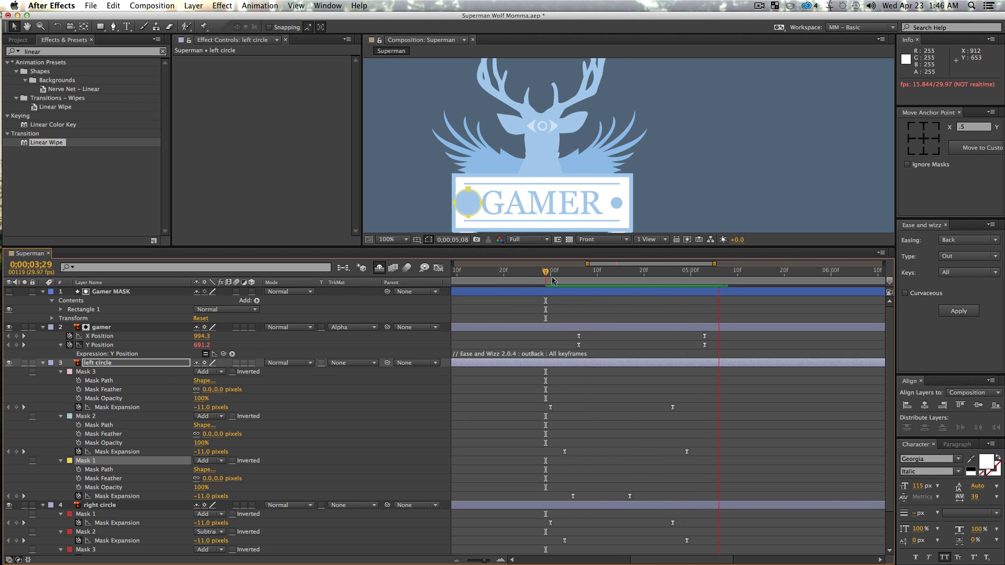
{"action": "key", "text": "space"}
Set the left circle's Mask 2 mode to Subtract and preview the ring from 0;00;04;01
{"action": "scroll", "coordinate": [603, 498], "scroll_direction": "down", "scroll_amount": 3}
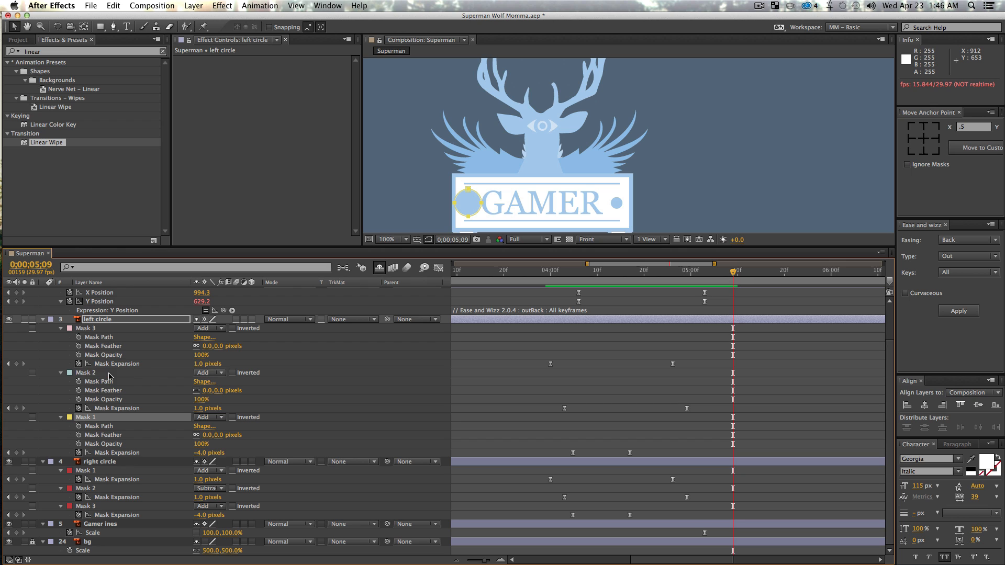
{"action": "left_click", "coordinate": [109, 376]}
{"action": "left_click", "coordinate": [210, 373]}
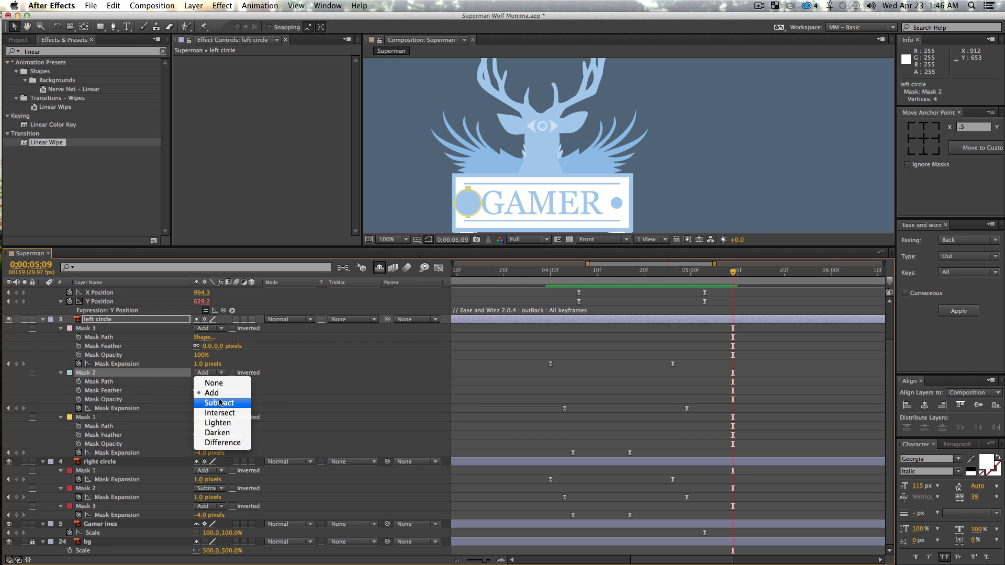
{"action": "left_click", "coordinate": [220, 404]}
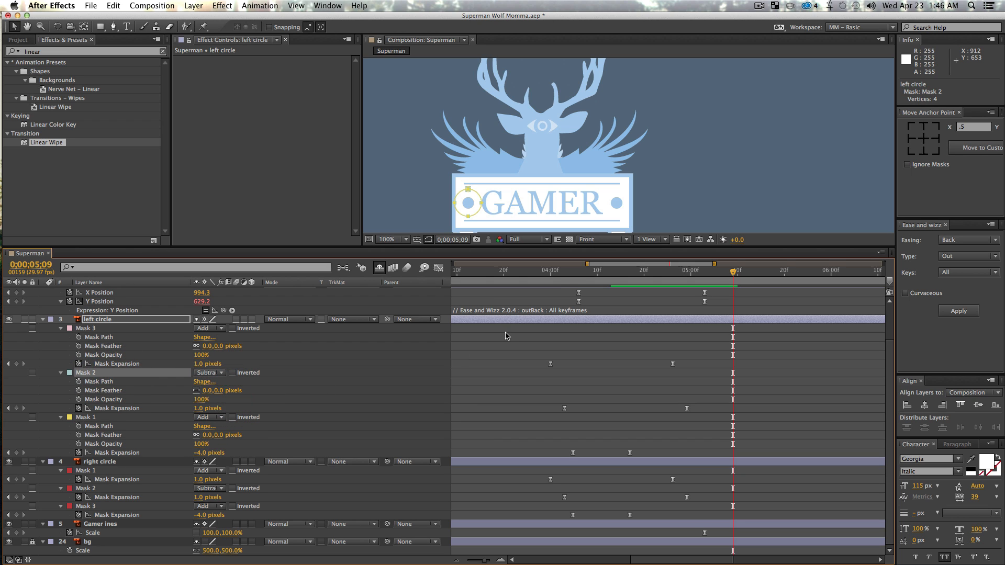
{"action": "left_click", "coordinate": [555, 278]}
{"action": "key", "text": "space"}
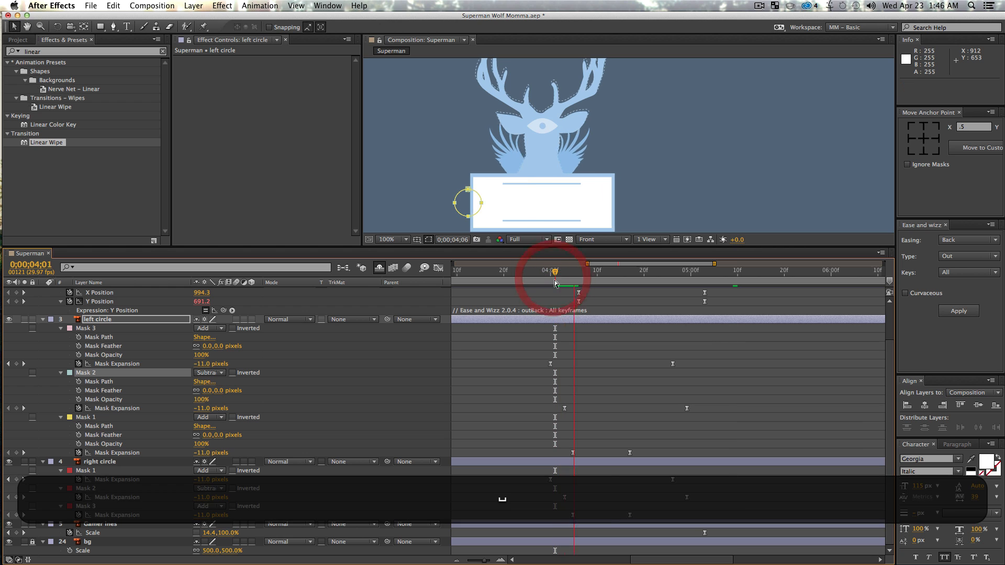
{"action": "key", "text": "space"}
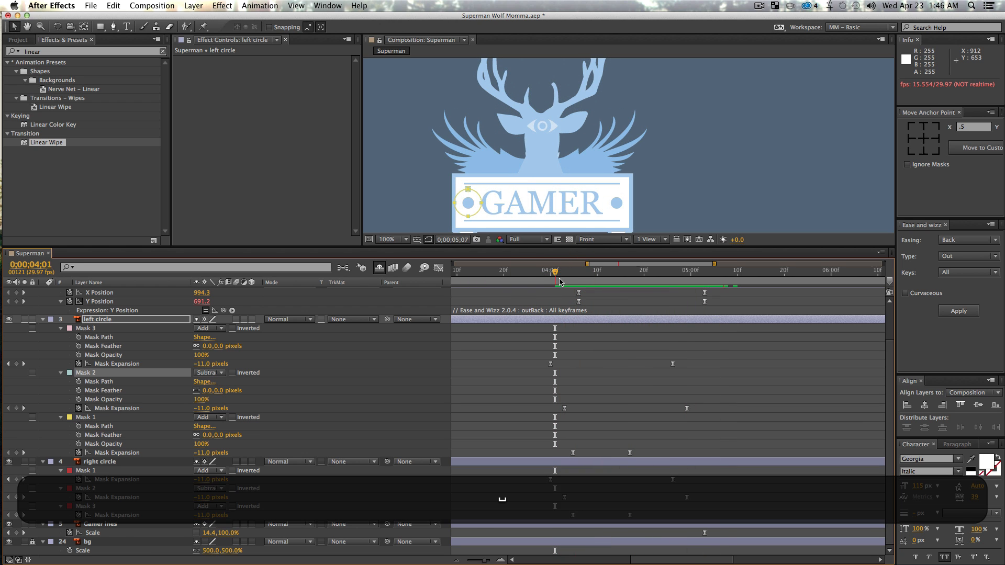
Collapse the open properties of all unlocked layers in the timeline and deselect the layers
{"action": "key", "text": "super+a"}
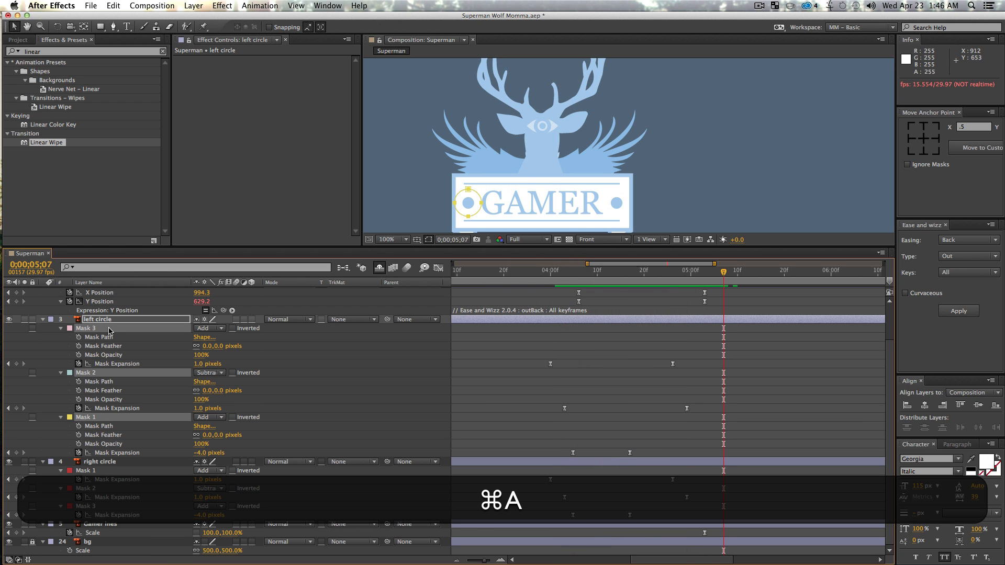
{"action": "key", "text": "u"}
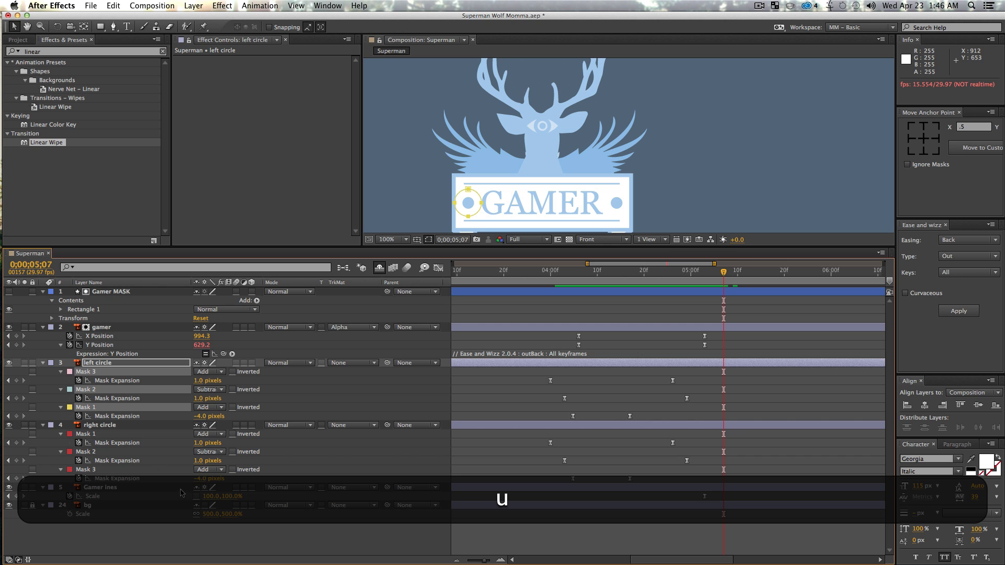
{"action": "left_click", "coordinate": [196, 521]}
{"action": "key", "text": "super+a"}
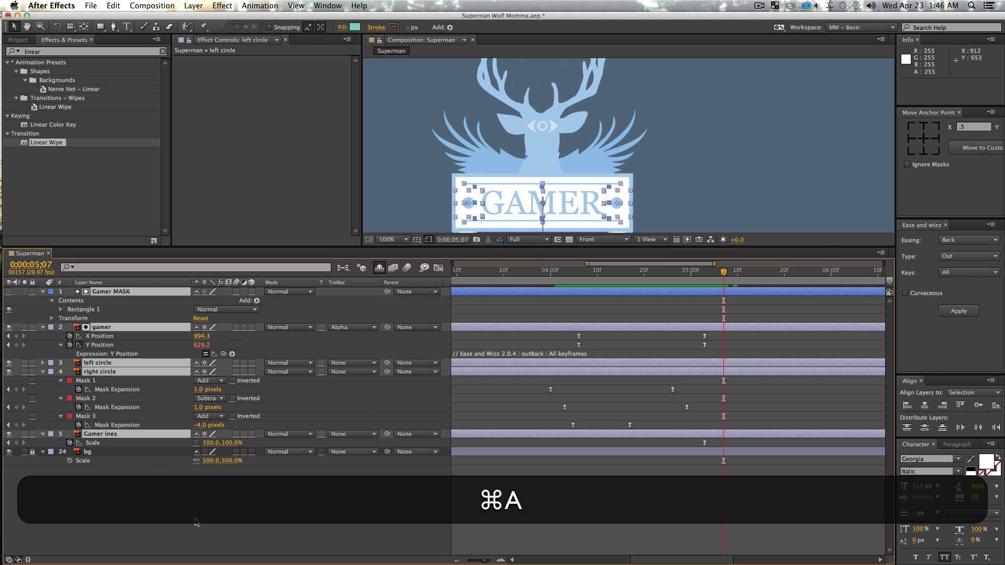
{"action": "key", "text": "super+u"}
{"action": "key", "text": "u"}
{"action": "key", "text": "u"}
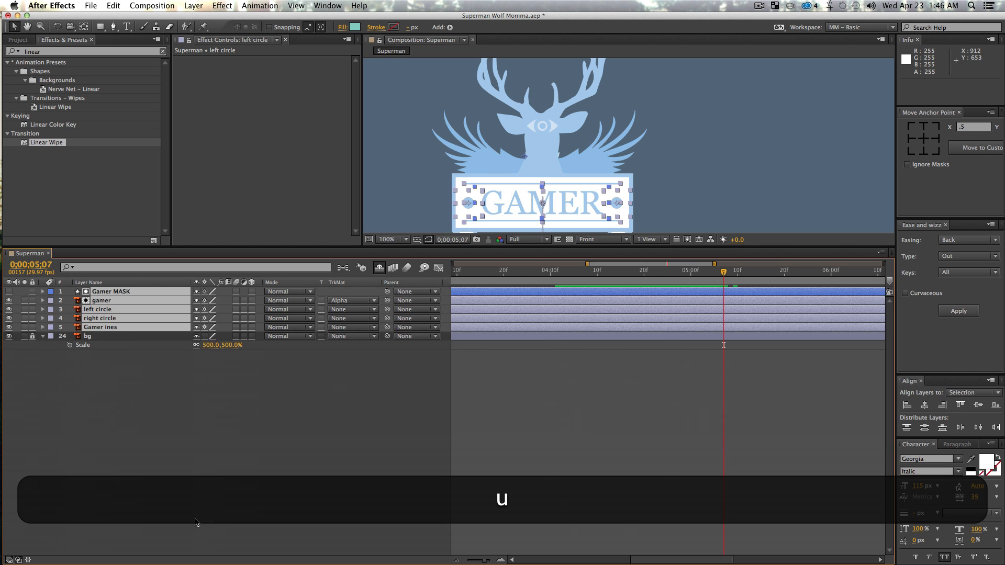
{"action": "left_click", "coordinate": [195, 523]}
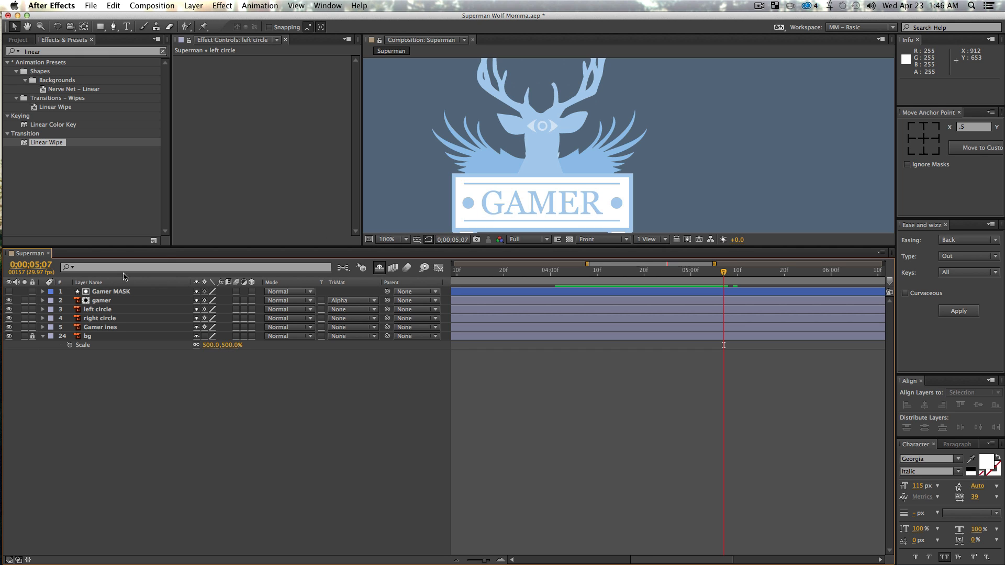
Check the whole emblem at 50% magnification while scrubbing to 0;00;06;08 and back to 0;00;05;09
{"action": "key", "text": "z"}
{"action": "left_click", "coordinate": [596, 127], "text": "alt"}
{"action": "key", "text": "space"}
{"action": "left_click_drag", "start_coordinate": [618, 137], "coordinate": [599, 126]}
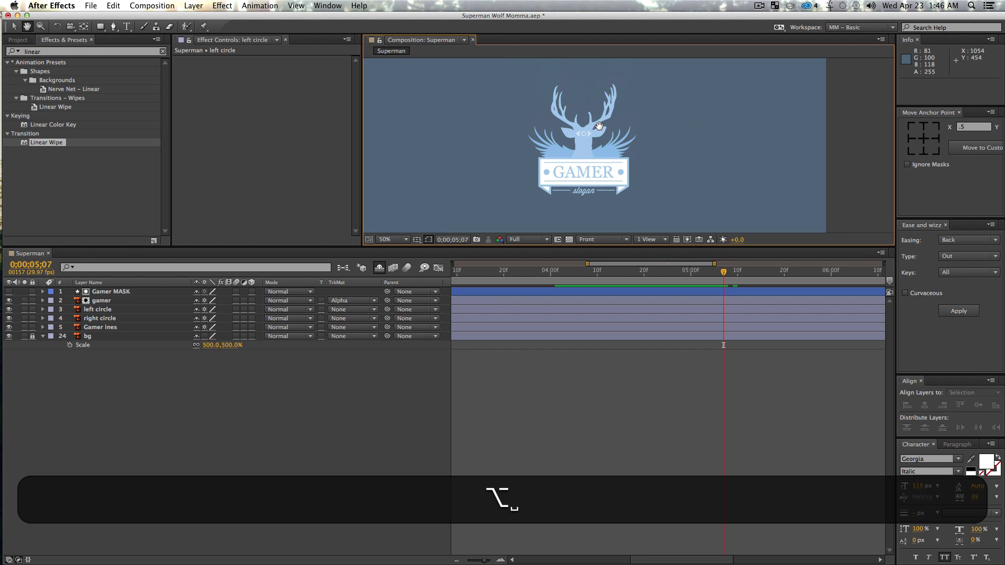
{"action": "key", "text": "v"}
{"action": "left_click", "coordinate": [284, 477]}
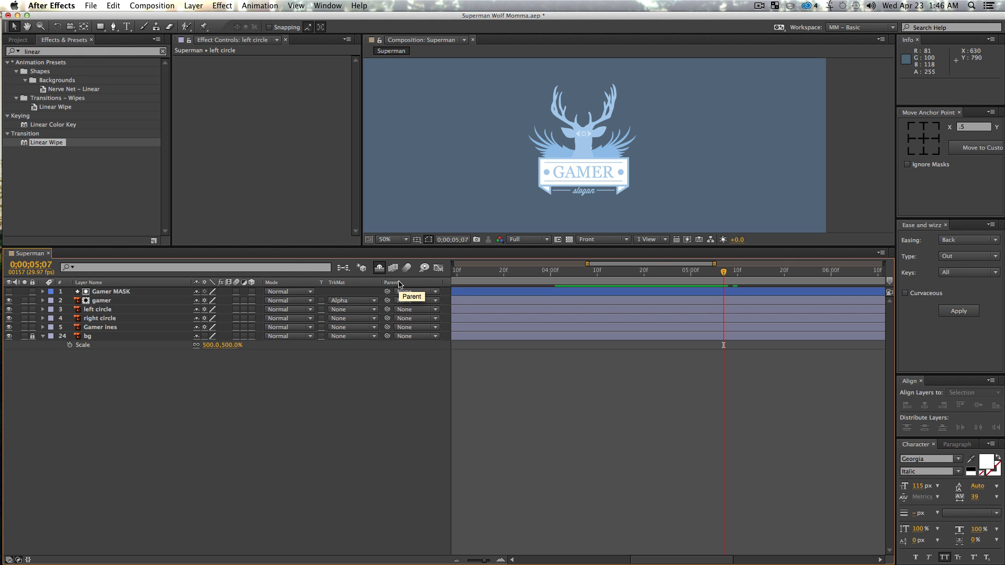
{"action": "mouse_move", "coordinate": [723, 273]}
{"action": "left_mouse_down"}
{"action": "mouse_move", "coordinate": [557, 277]}
{"action": "mouse_move", "coordinate": [812, 277]}
{"action": "mouse_move", "coordinate": [563, 287]}
{"action": "mouse_move", "coordinate": [869, 315]}
{"action": "left_mouse_up"}
{"action": "key", "text": "alt+z"}
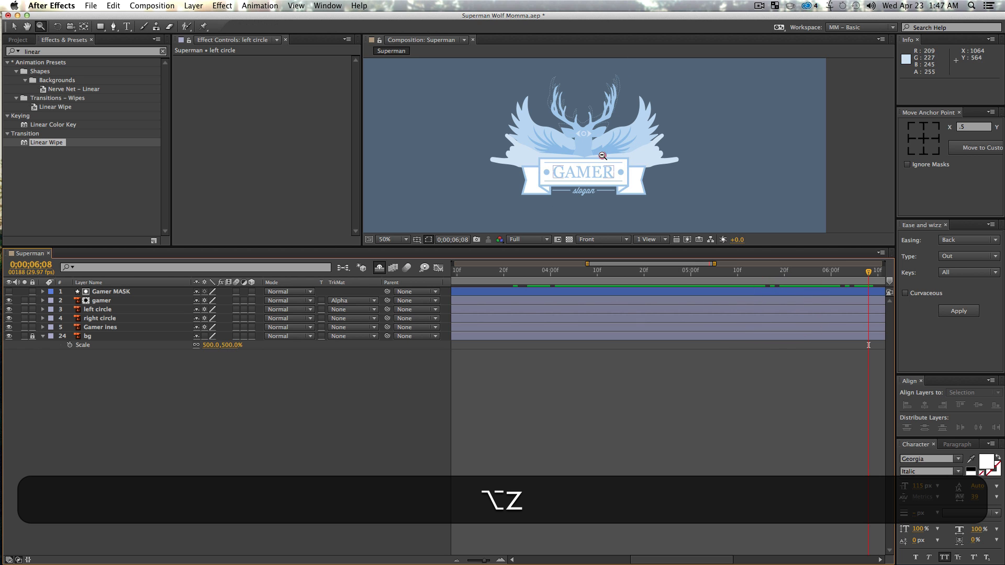
{"action": "left_click", "coordinate": [603, 155], "text": "alt"}
{"action": "key", "text": "space"}
{"action": "left_click_drag", "start_coordinate": [603, 156], "coordinate": [539, 155]}
{"action": "key", "text": "z"}
{"action": "left_click", "coordinate": [570, 138]}
{"action": "key", "text": "space"}
{"action": "key", "text": "v"}
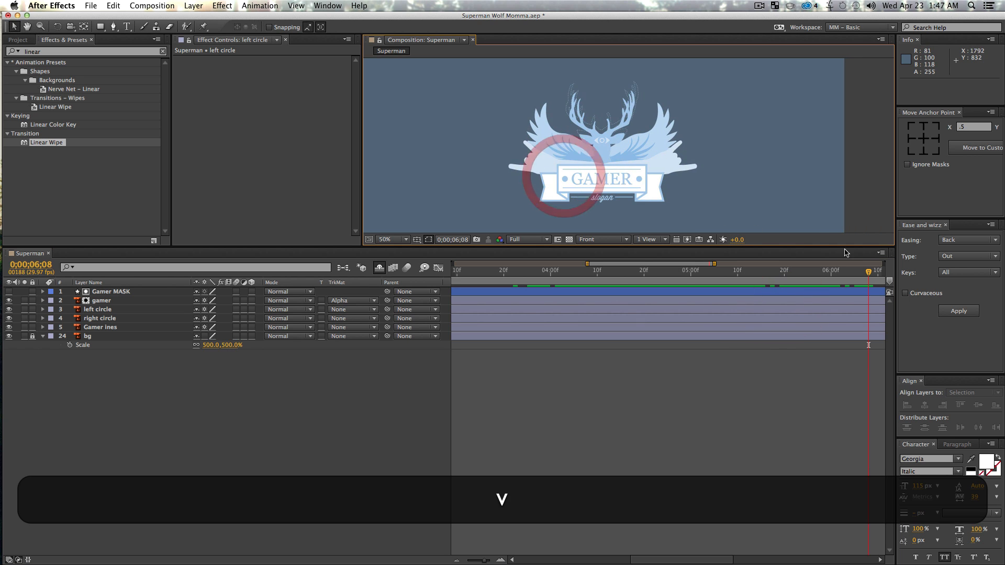
{"action": "left_click_drag", "start_coordinate": [841, 271], "coordinate": [791, 302]}
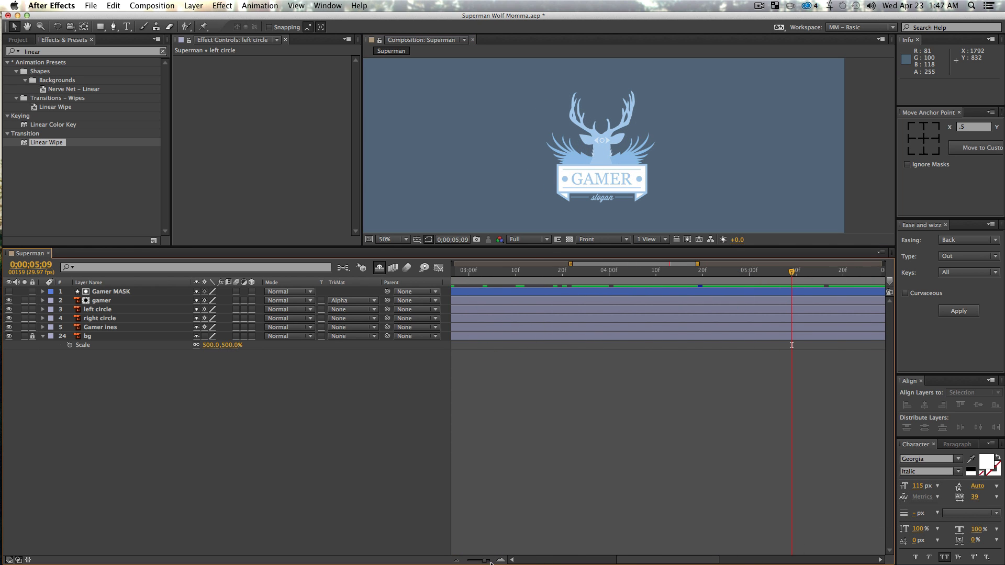
Show the composition's full duration in the timeline and view the whole frame at 25% magnification
{"action": "left_click_drag", "start_coordinate": [482, 563], "coordinate": [474, 562]}
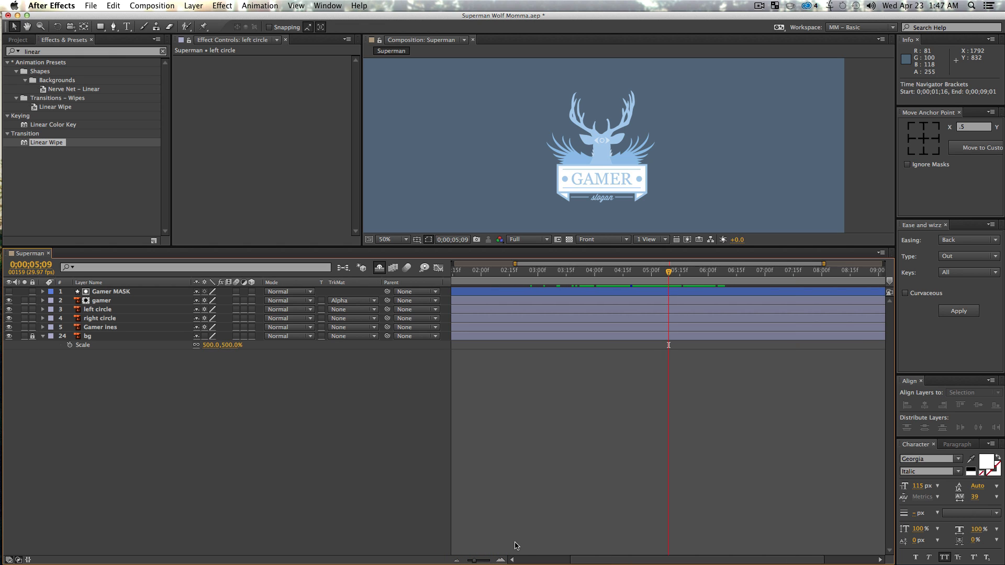
{"action": "left_click", "coordinate": [757, 5]}
{"action": "left_click", "coordinate": [757, 5]}
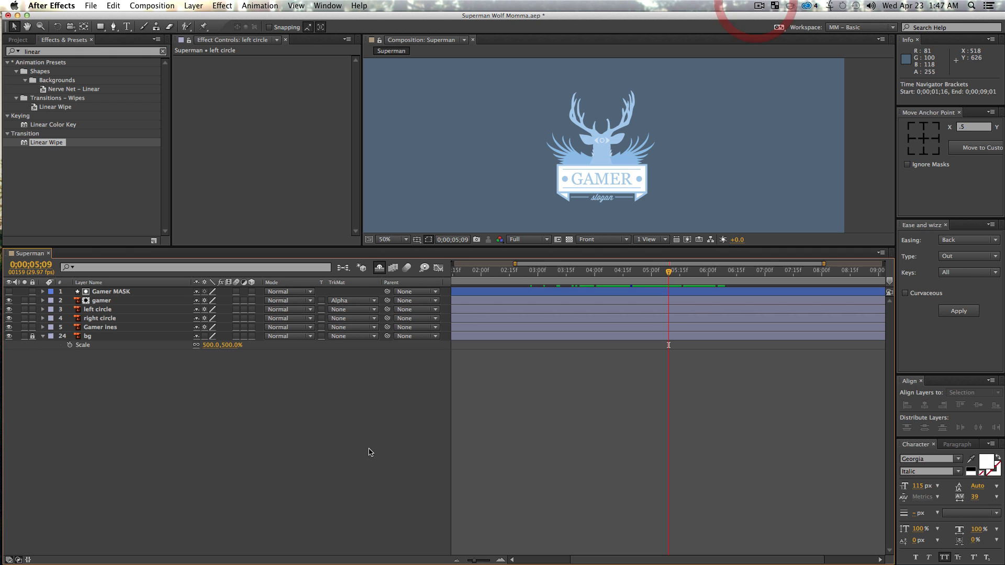
{"action": "left_click", "coordinate": [455, 561]}
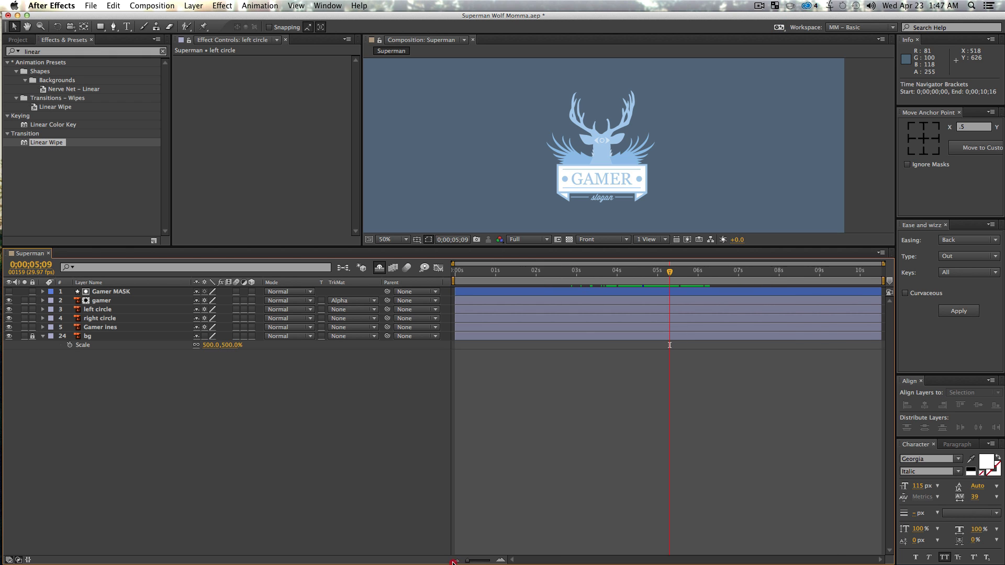
{"action": "left_click", "coordinate": [354, 504]}
{"action": "key", "text": "z"}
{"action": "left_click", "coordinate": [617, 117], "text": "alt"}
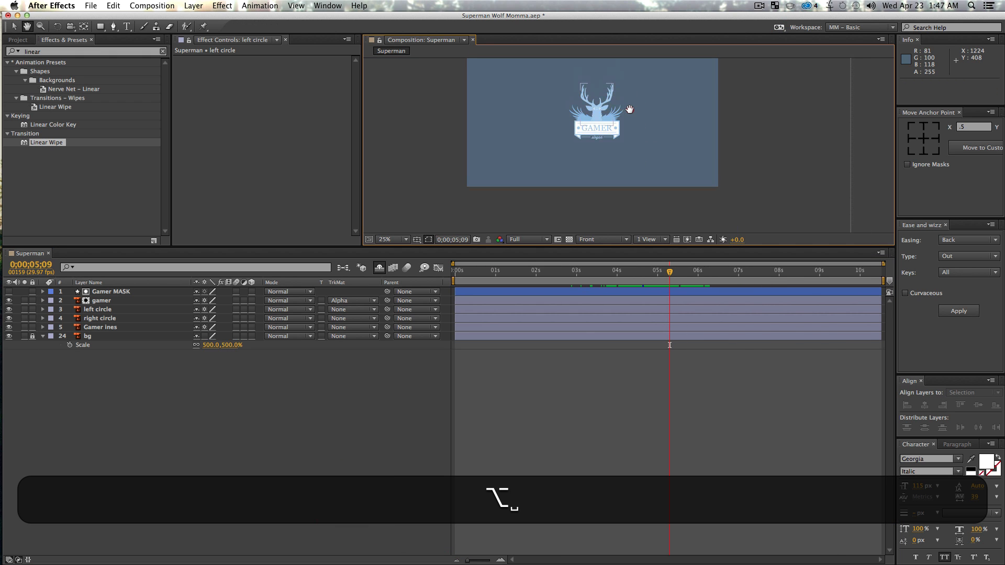
{"action": "left_click", "coordinate": [623, 139]}
{"action": "key", "text": "v"}
{"action": "left_click", "coordinate": [246, 489]}
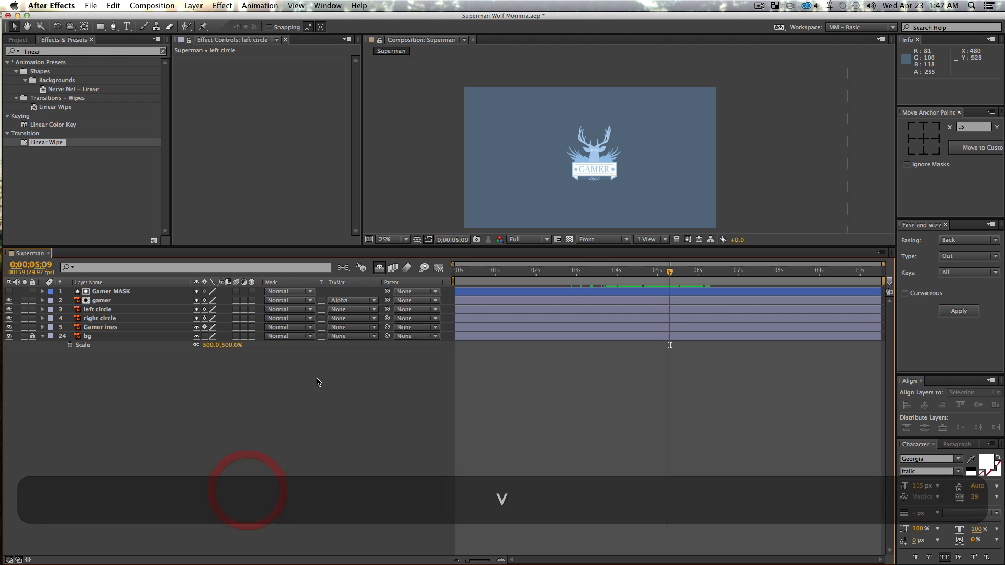
Preview the opening of the composition from 0;00;00;00
{"action": "left_click_drag", "start_coordinate": [648, 271], "coordinate": [457, 279]}
{"action": "left_click_drag", "start_coordinate": [554, 281], "coordinate": [455, 280]}
{"action": "key", "text": "space"}
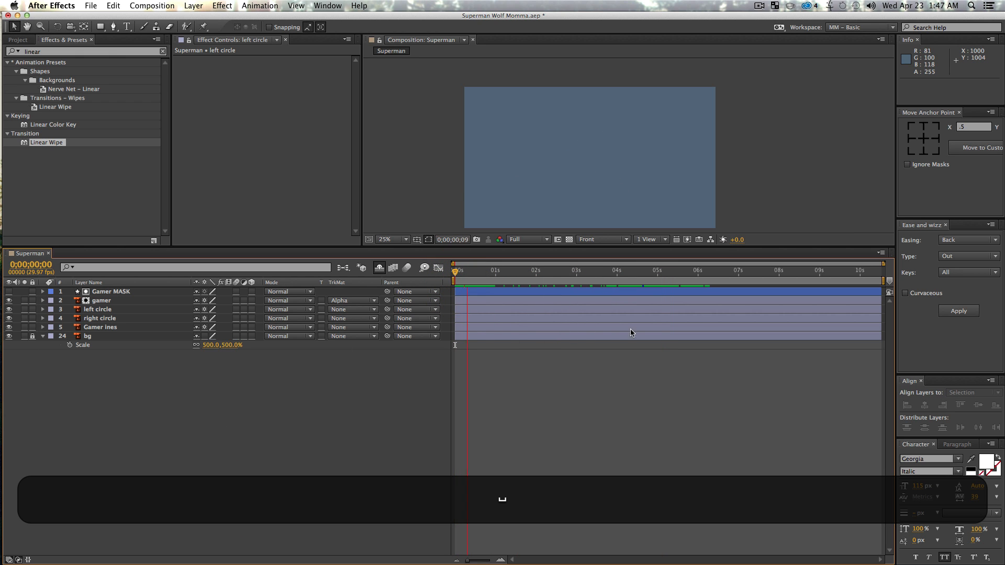
{"action": "key", "text": "space"}
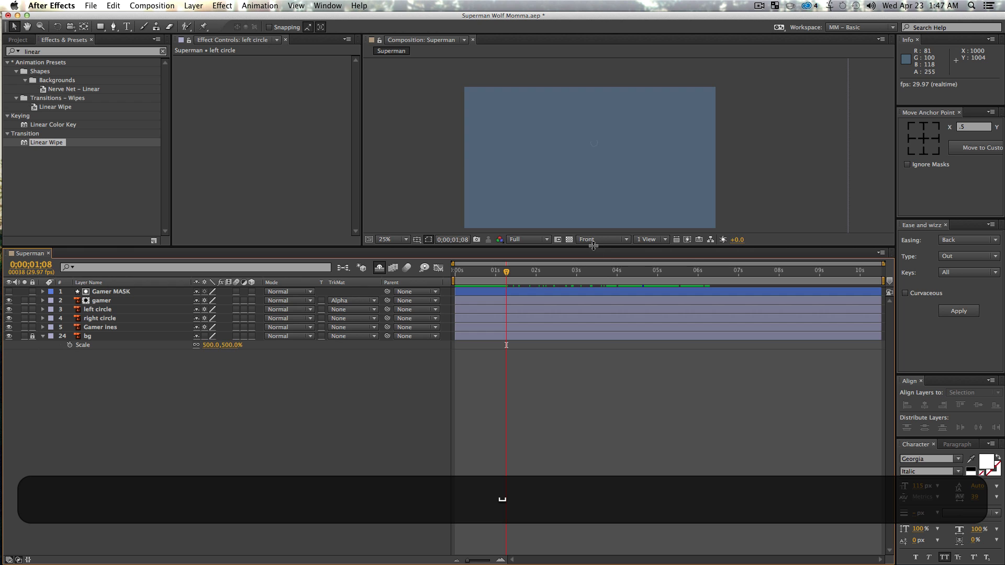
Enlarge the Composition panel, fit the frame to it and preview the emblem animation from 0;00;01;08
{"action": "left_click_drag", "start_coordinate": [594, 246], "coordinate": [601, 346]}
{"action": "key", "text": "shift"}
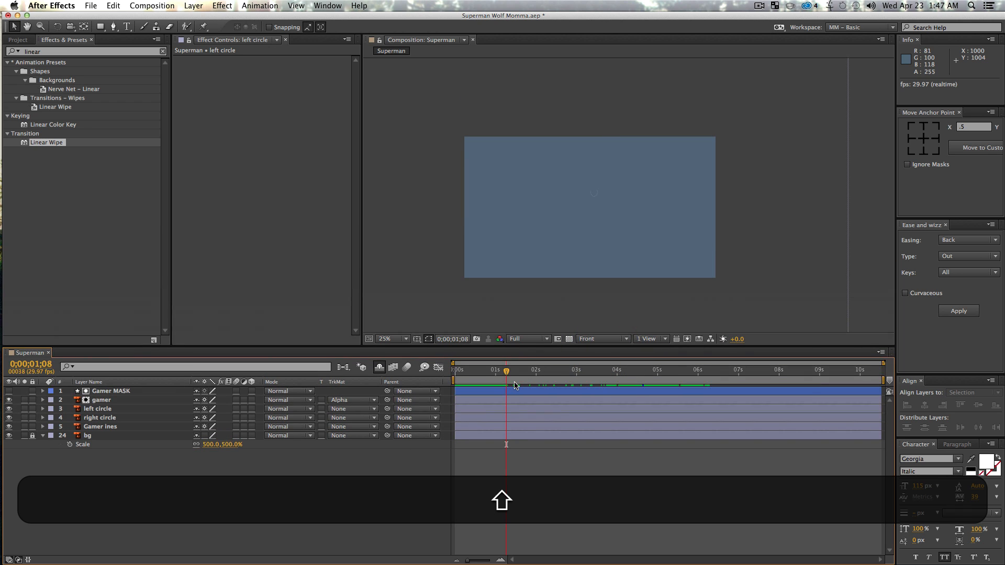
{"action": "key", "text": "shift+slash"}
{"action": "key", "text": "space"}
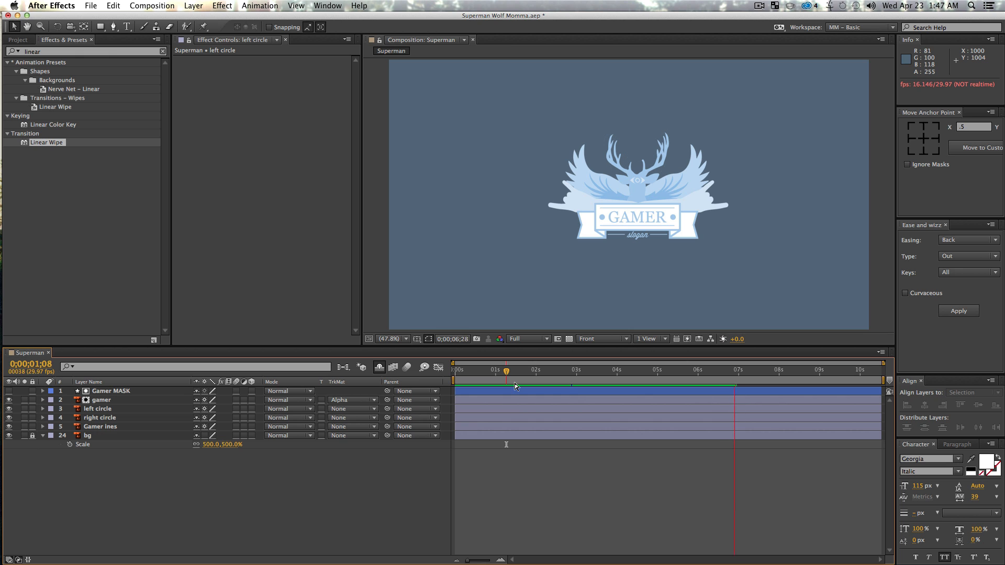
Stop the preview, unhide the shy layers and reveal the keyframes of all unlocked layers in an enlarged timeline
{"action": "key", "text": "space"}
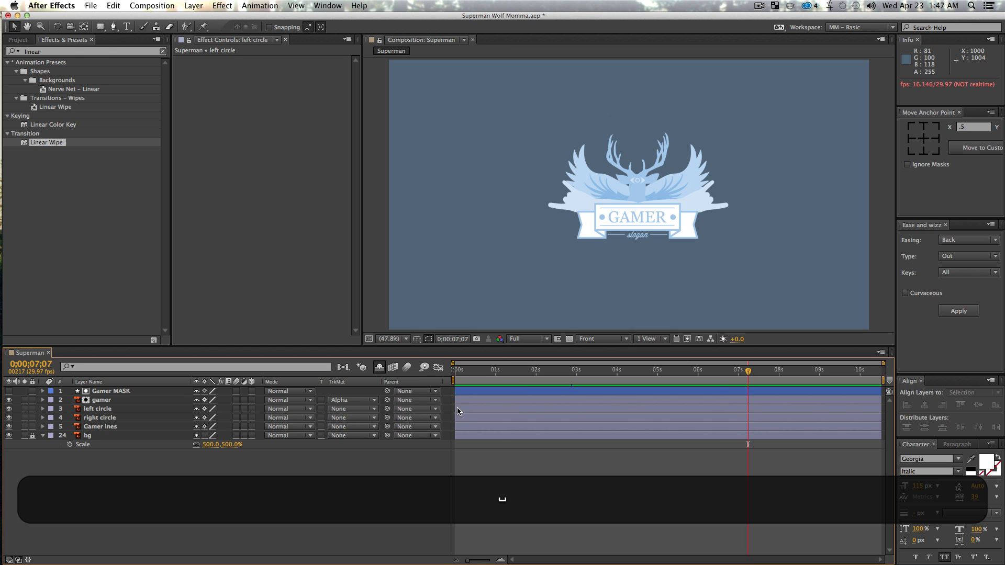
{"action": "left_click", "coordinate": [380, 369]}
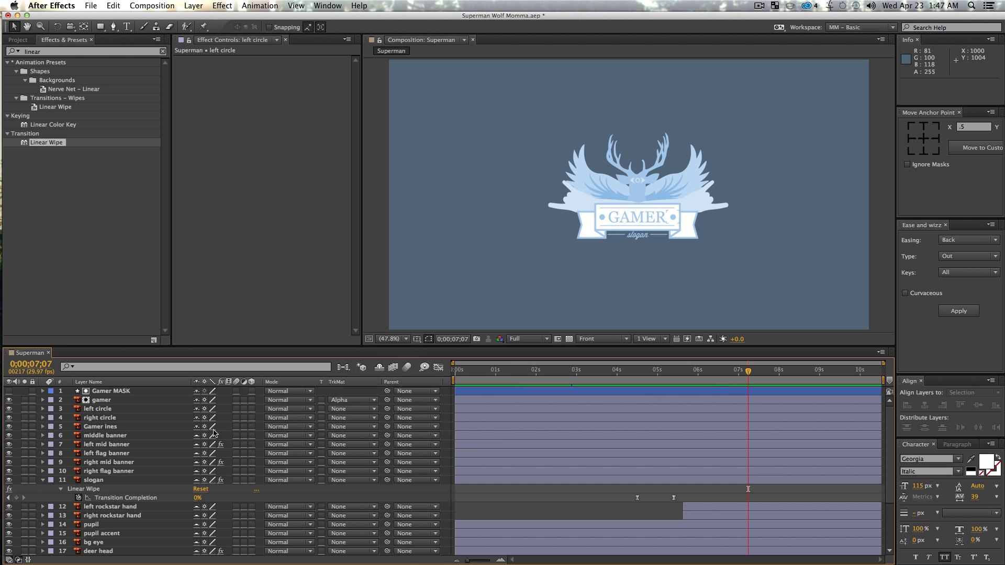
{"action": "left_click", "coordinate": [182, 436]}
{"action": "key", "text": "super+a"}
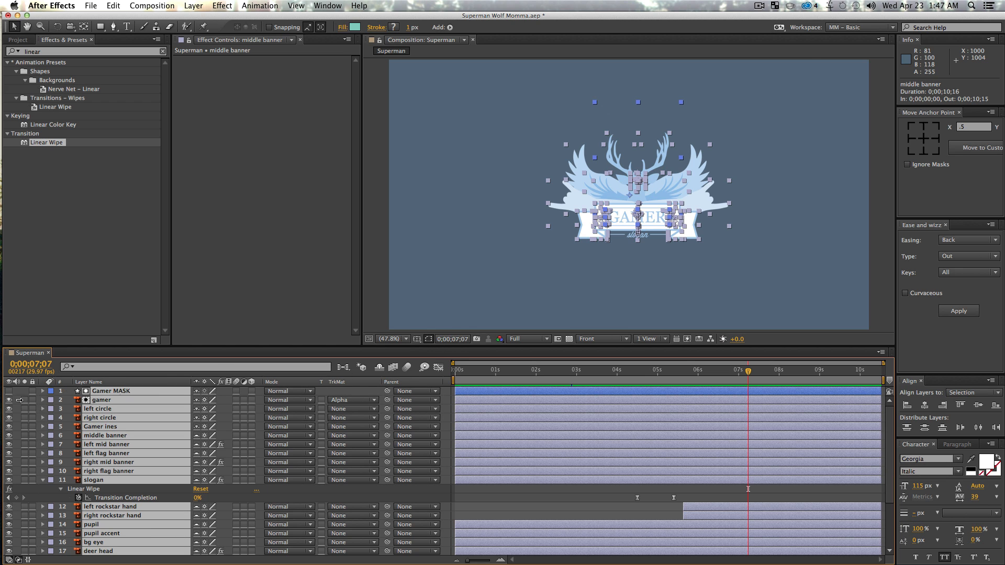
{"action": "key", "text": "grave"}
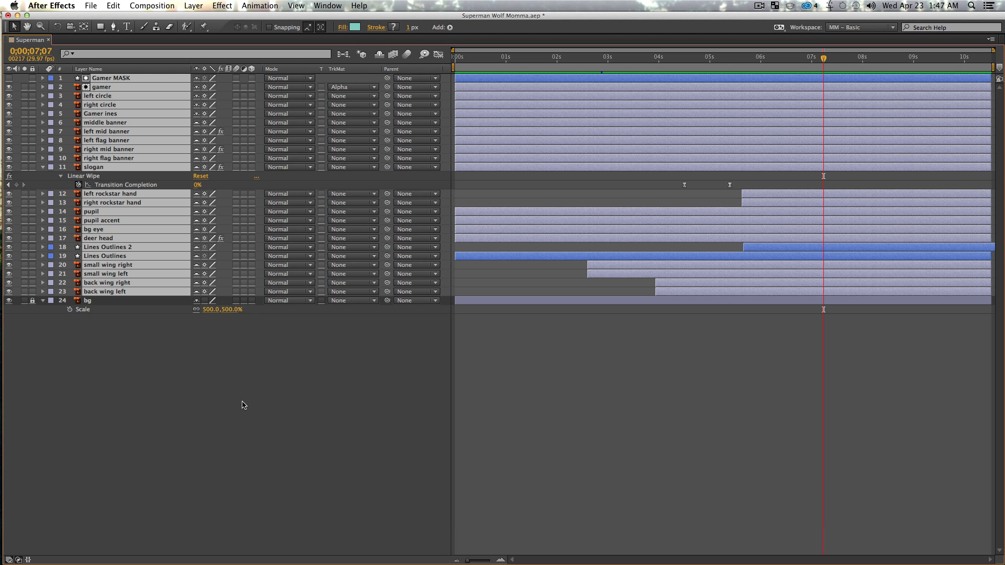
{"action": "key", "text": "u"}
Select the keyframes of all animated layers, from back wing left up to gamer, to review their timing
{"action": "left_click", "coordinate": [465, 92]}
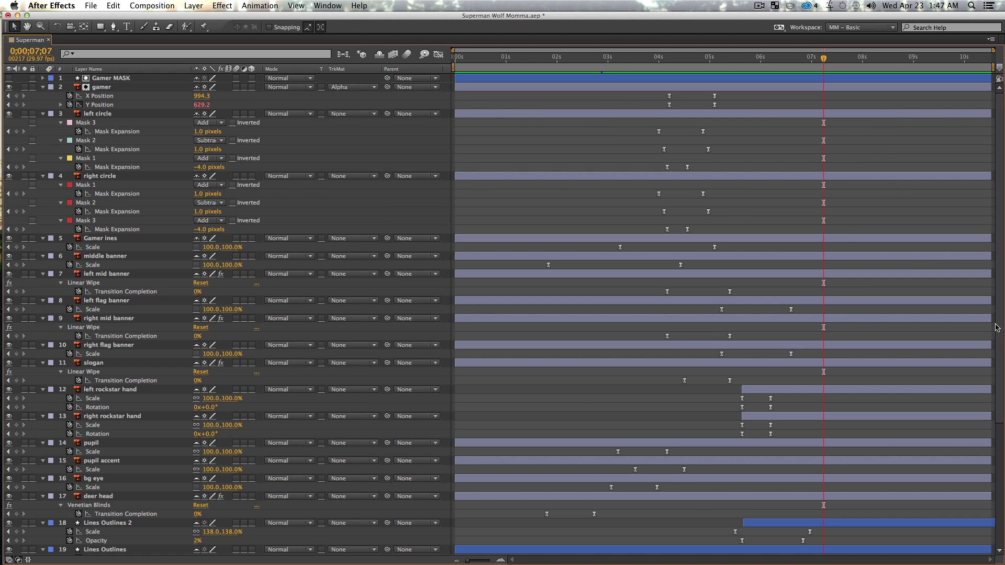
{"action": "left_click_drag", "start_coordinate": [998, 386], "coordinate": [996, 536]}
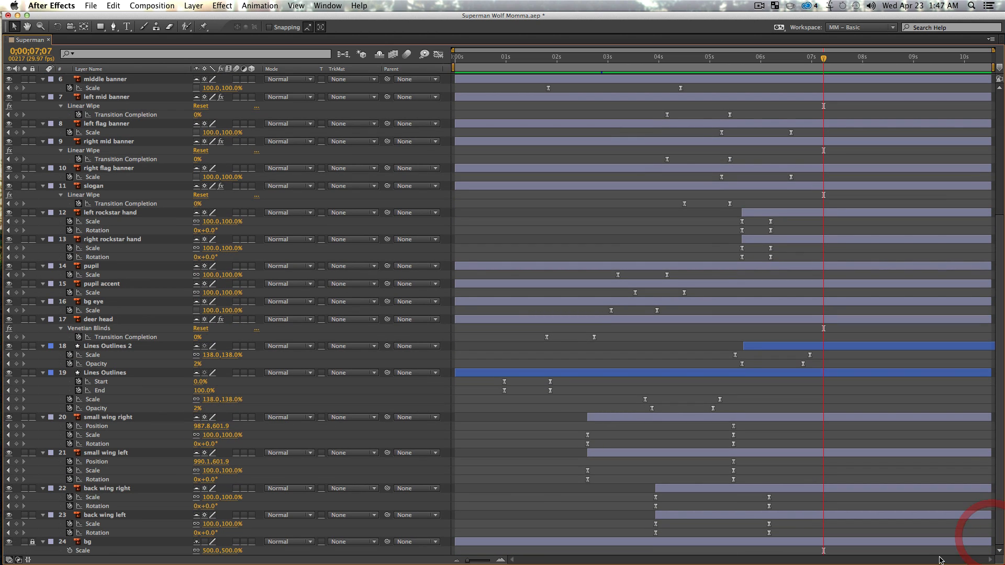
{"action": "left_click_drag", "start_coordinate": [863, 535], "coordinate": [456, 171]}
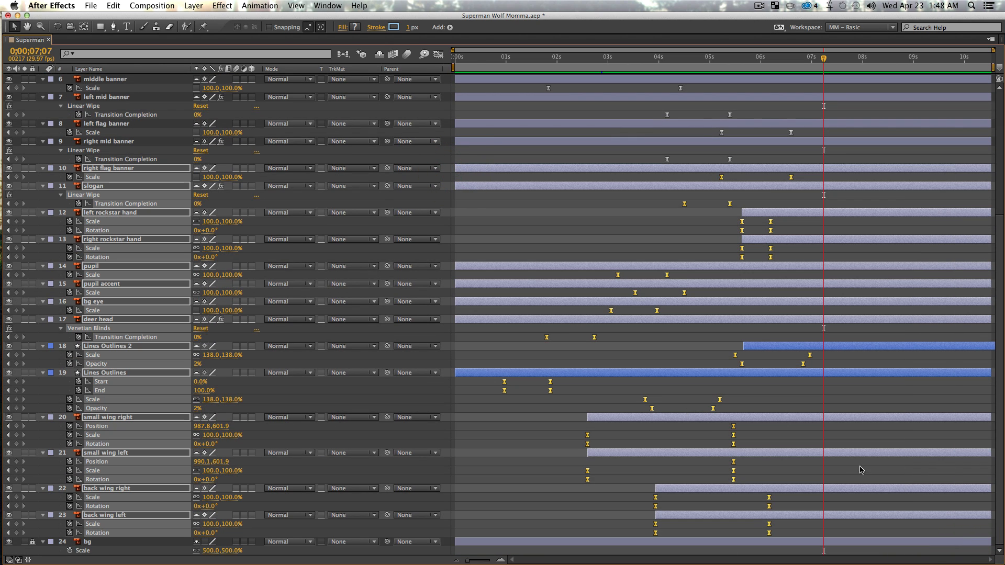
{"action": "left_click", "coordinate": [932, 531]}
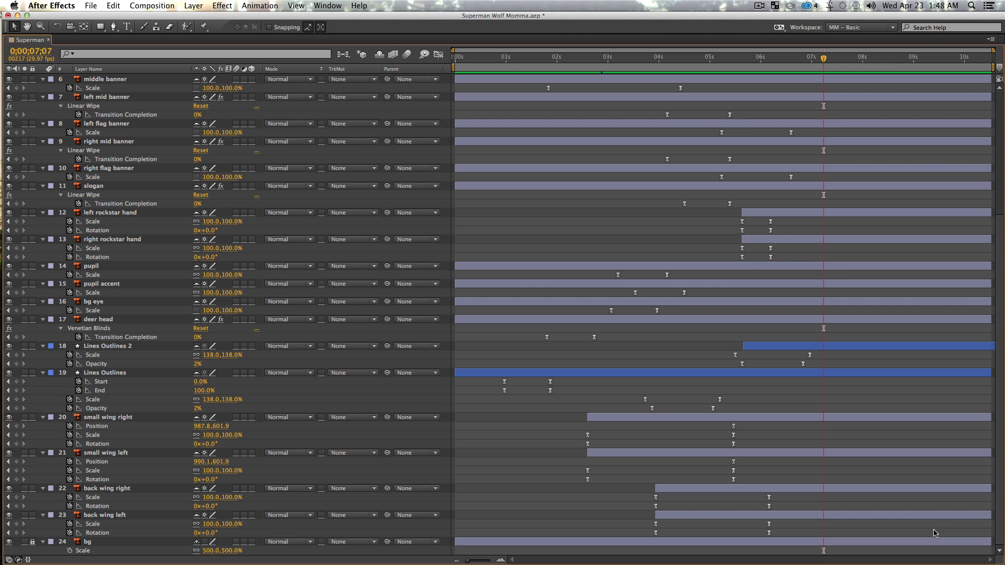
{"action": "left_click_drag", "start_coordinate": [935, 535], "coordinate": [447, 10]}
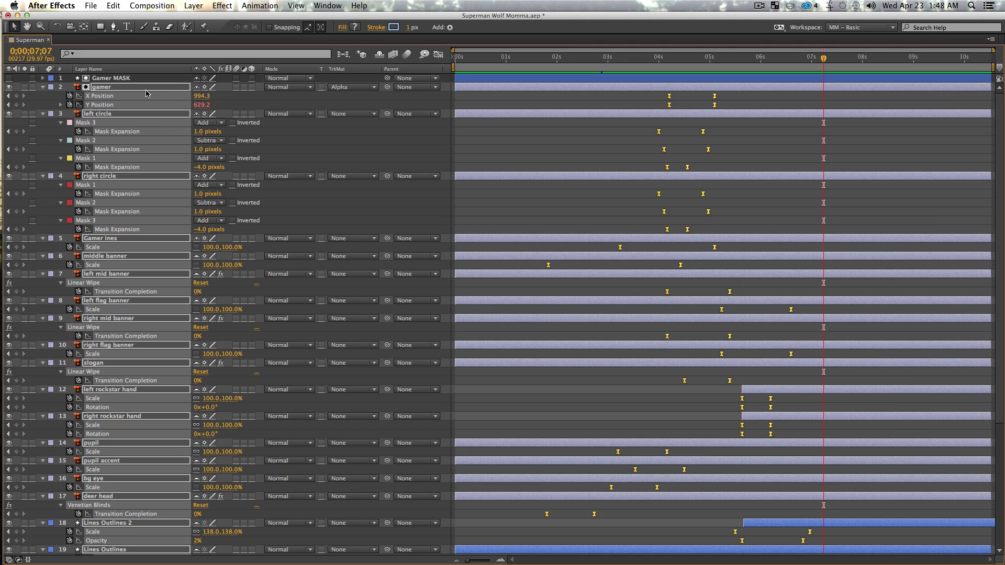
Restore the timeline to its normal size, collapse the keyframe properties and deselect all layers
{"action": "key", "text": "grave"}
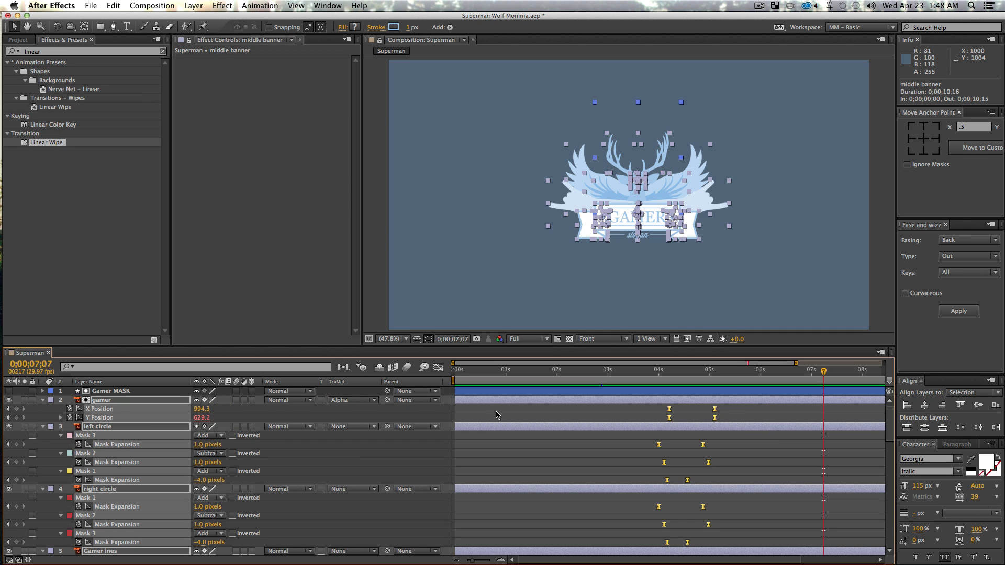
{"action": "key", "text": "u"}
{"action": "left_click", "coordinate": [252, 275]}
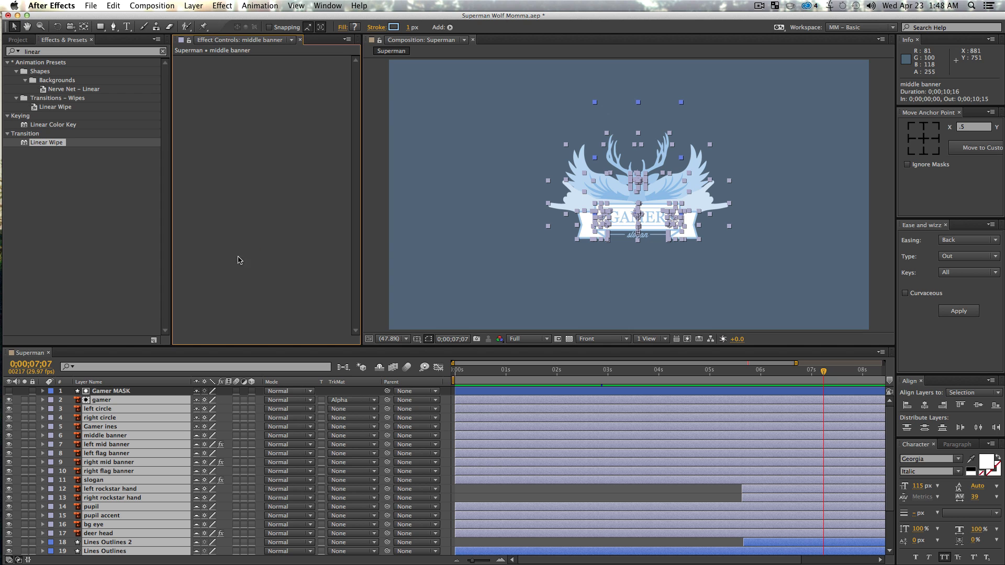
{"action": "left_click", "coordinate": [118, 254]}
{"action": "key", "text": "F2"}
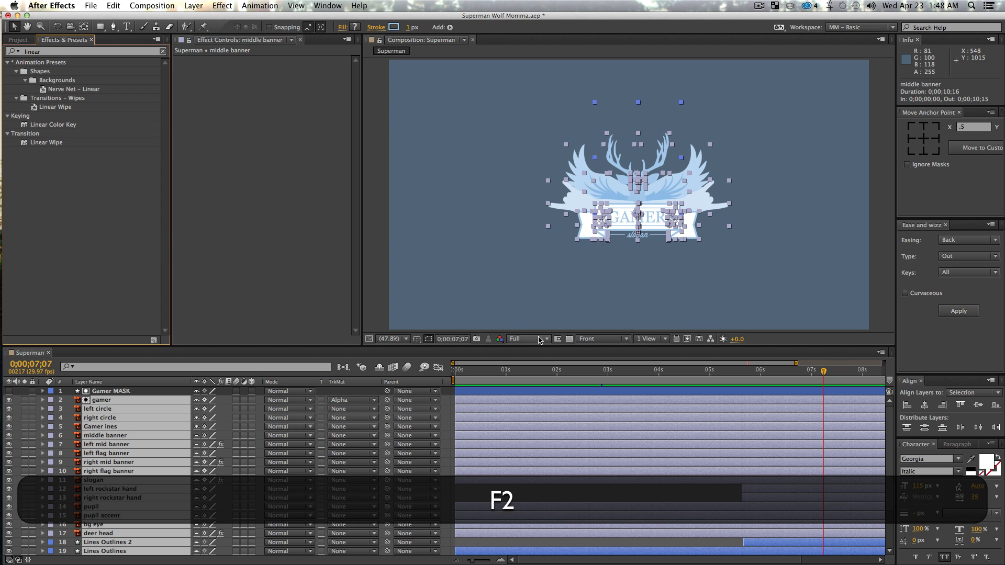
Scrub the composition to 0;00;05;10 and compare it with the reference movie S42 - Champ Gamer Tag.mov in QuickTime Player
{"action": "left_click", "coordinate": [522, 294]}
{"action": "left_click_drag", "start_coordinate": [654, 377], "coordinate": [730, 479]}
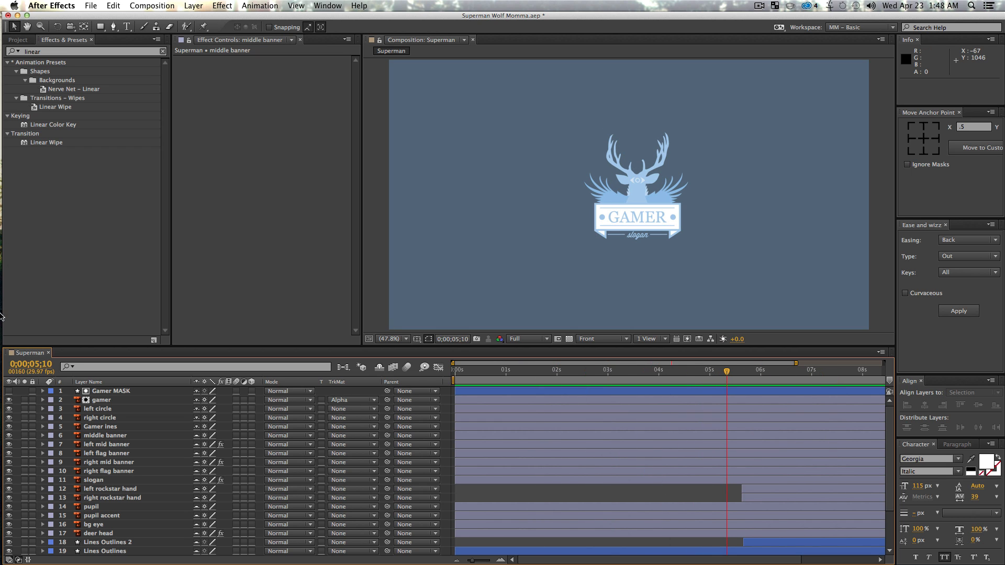
{"action": "left_click", "coordinate": [17, 356]}
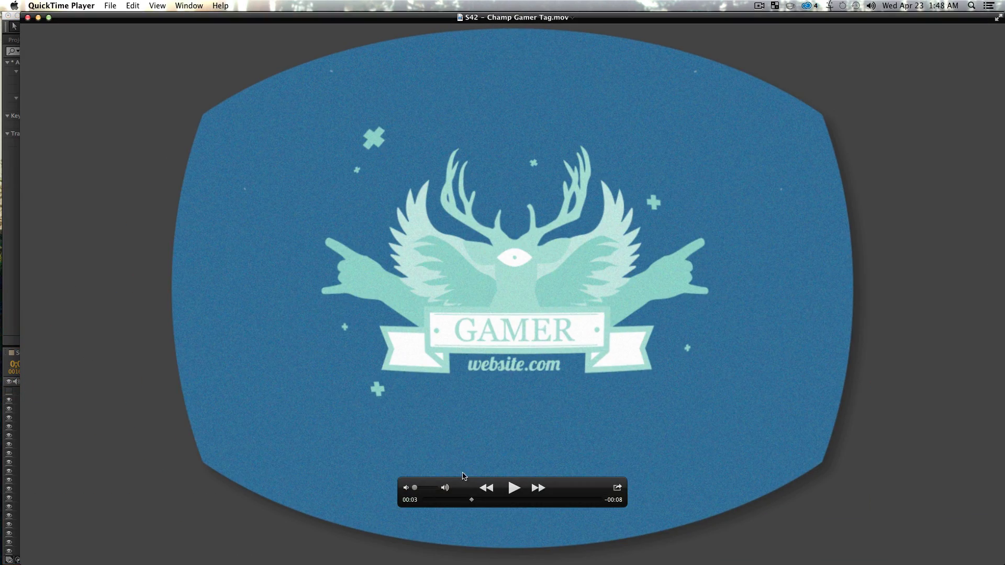
{"action": "left_click_drag", "start_coordinate": [470, 504], "coordinate": [445, 506]}
{"action": "left_click", "coordinate": [28, 17]}
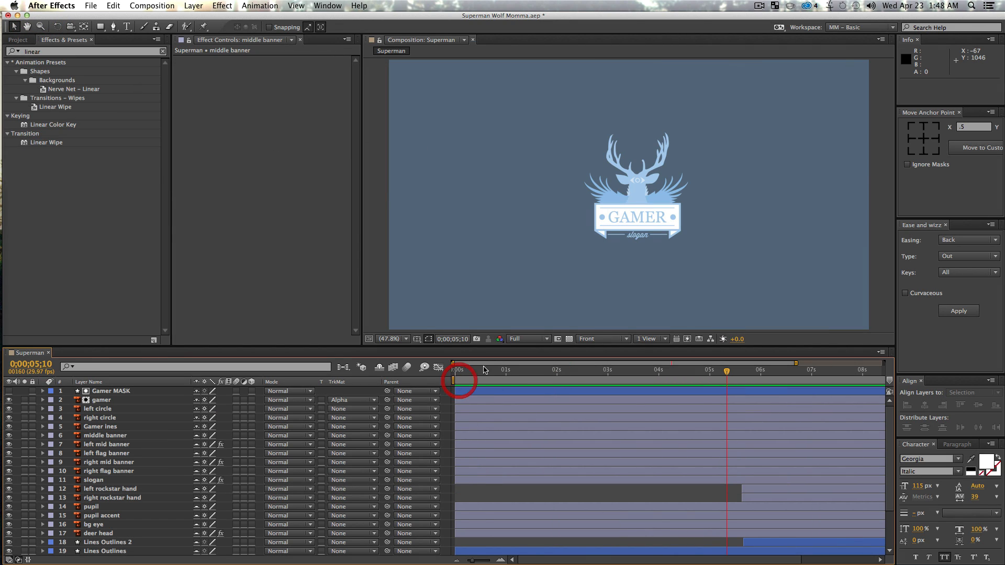
Return to the first frame and hide the five layers from Gamer MASK to Gamer ines as shy layers
{"action": "left_click_drag", "start_coordinate": [484, 371], "coordinate": [335, 371]}
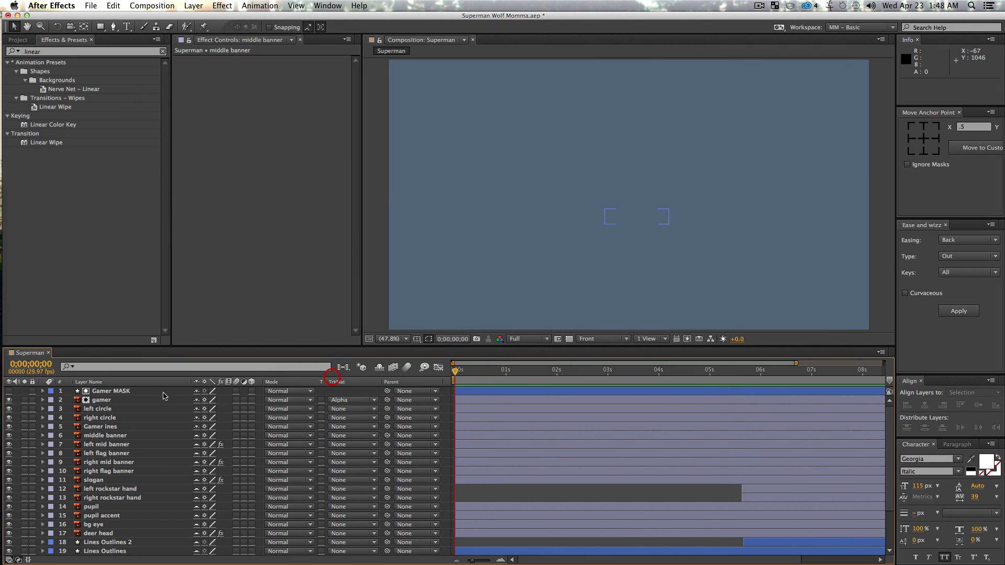
{"action": "left_click", "coordinate": [380, 368]}
{"action": "left_click", "coordinate": [157, 499]}
{"action": "left_click", "coordinate": [100, 427]}
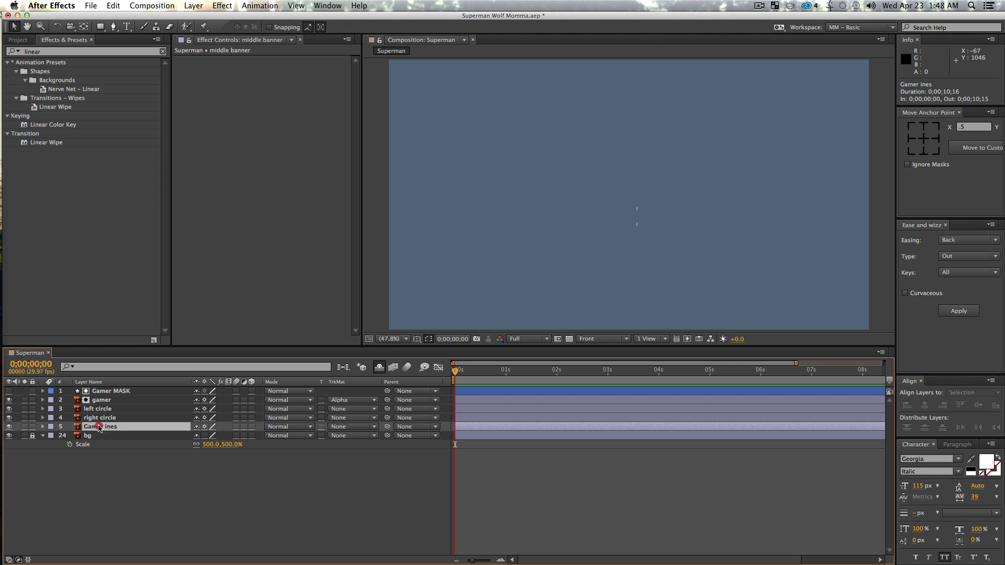
{"action": "left_click", "coordinate": [105, 393], "text": "shift"}
{"action": "left_click", "coordinate": [196, 391]}
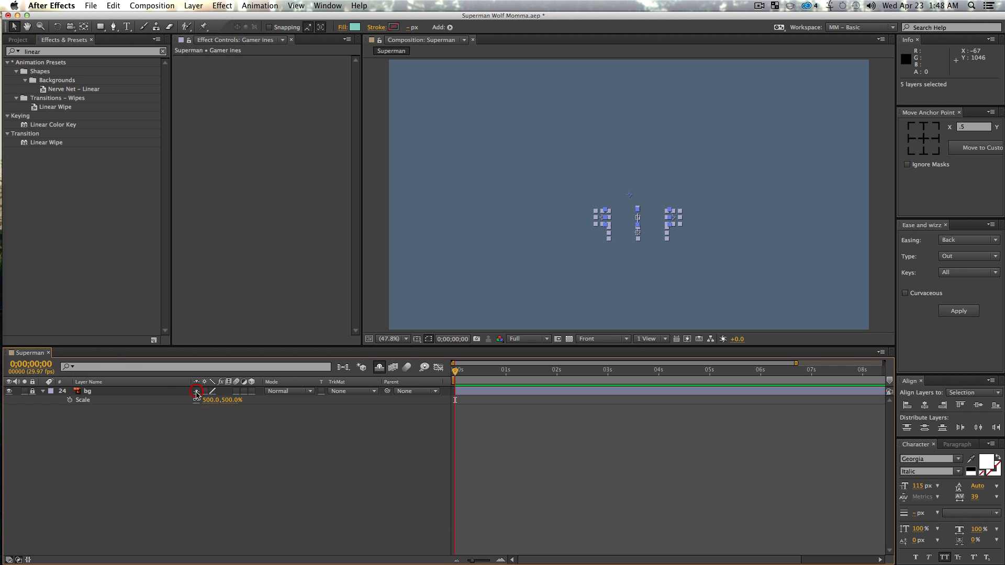
Set the bg layer's scale to 48% so that the whole background circle fits inside the frame
{"action": "key", "text": "z"}
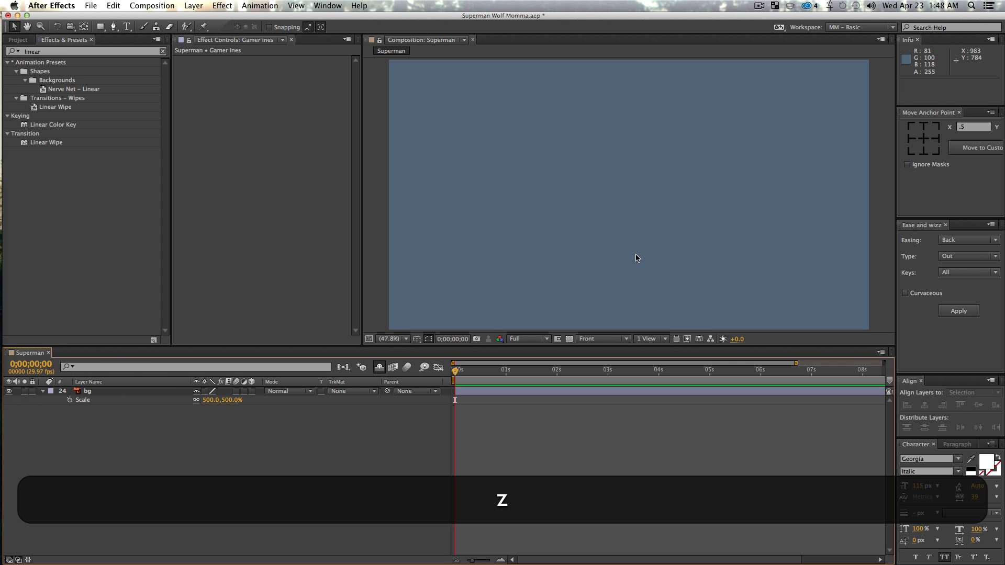
{"action": "left_click", "coordinate": [633, 233], "text": "alt"}
{"action": "left_click", "coordinate": [646, 271], "text": "alt"}
{"action": "key", "text": "v"}
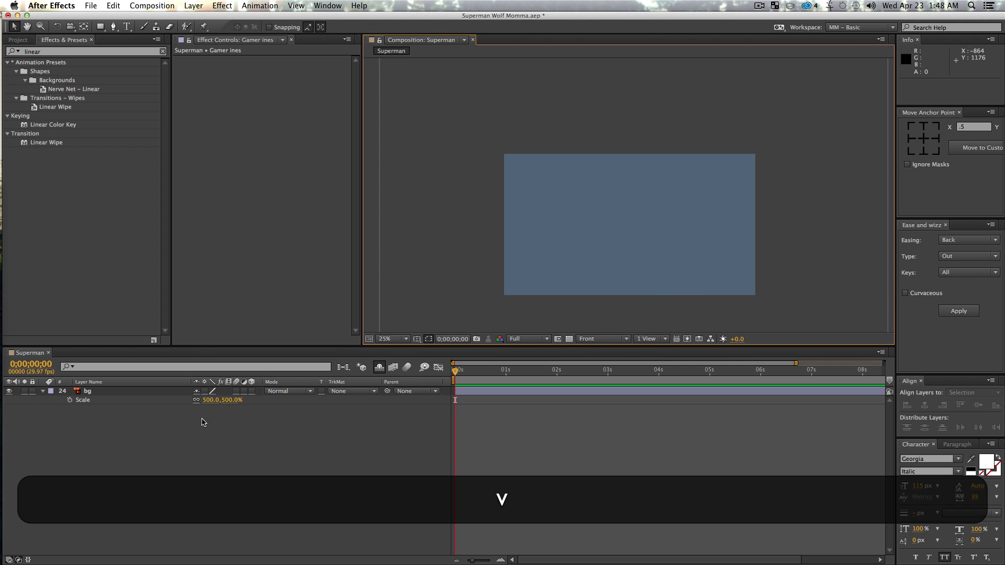
{"action": "left_click_drag", "start_coordinate": [207, 401], "coordinate": [4, 433]}
{"action": "left_click", "coordinate": [150, 471]}
{"action": "left_click", "coordinate": [107, 441]}
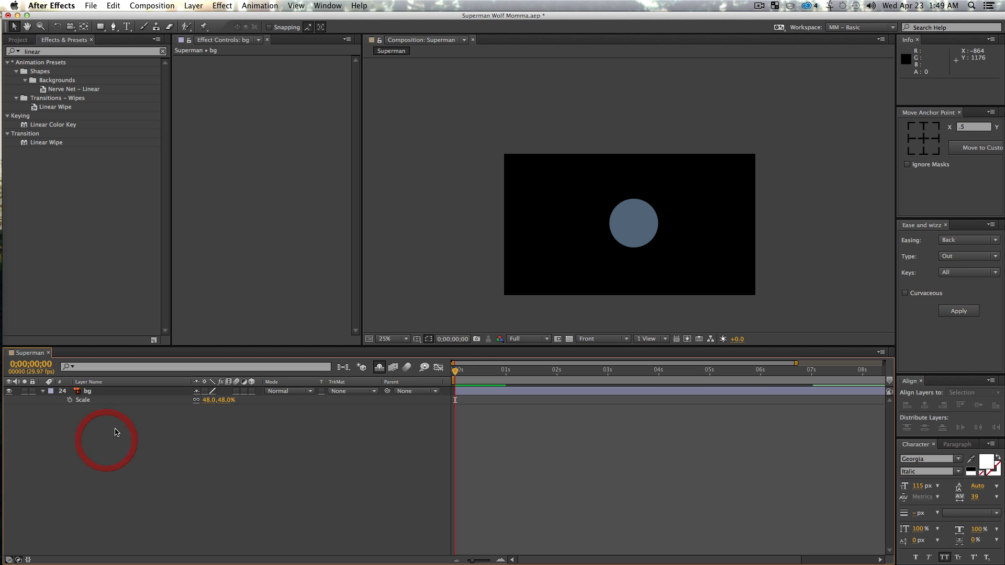
Create a 1920 × 1080 px solid in the bg circle's blue with brightness raised to 63%, and place it beneath the bg layer
{"action": "key", "text": "cmd+y"}
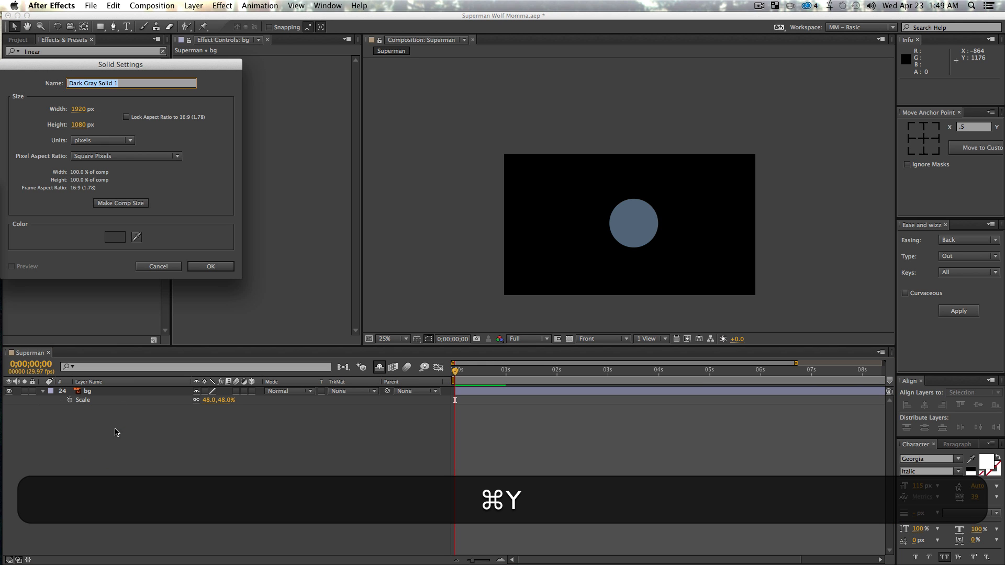
{"action": "left_click", "coordinate": [136, 238]}
{"action": "left_click", "coordinate": [635, 210]}
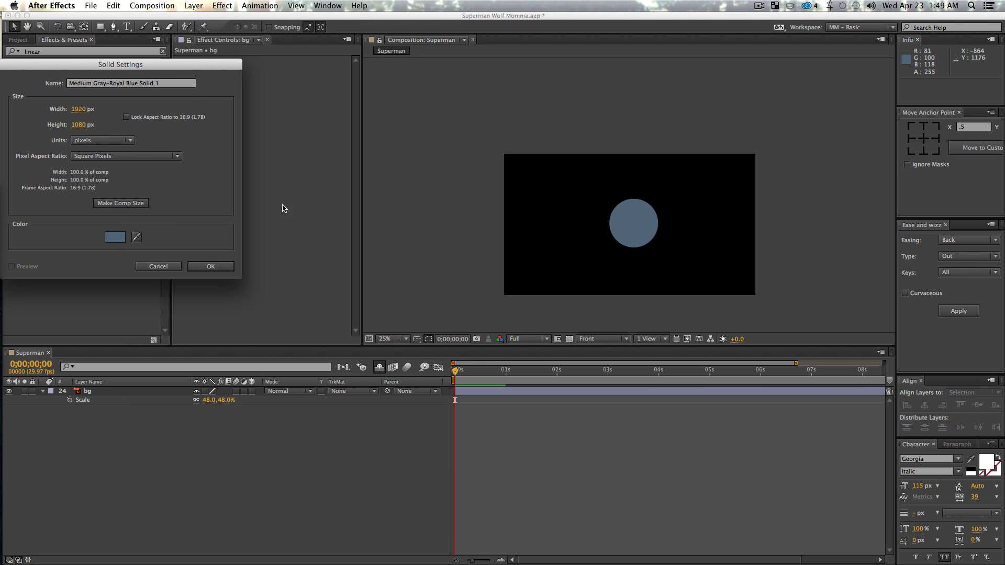
{"action": "left_click", "coordinate": [124, 238]}
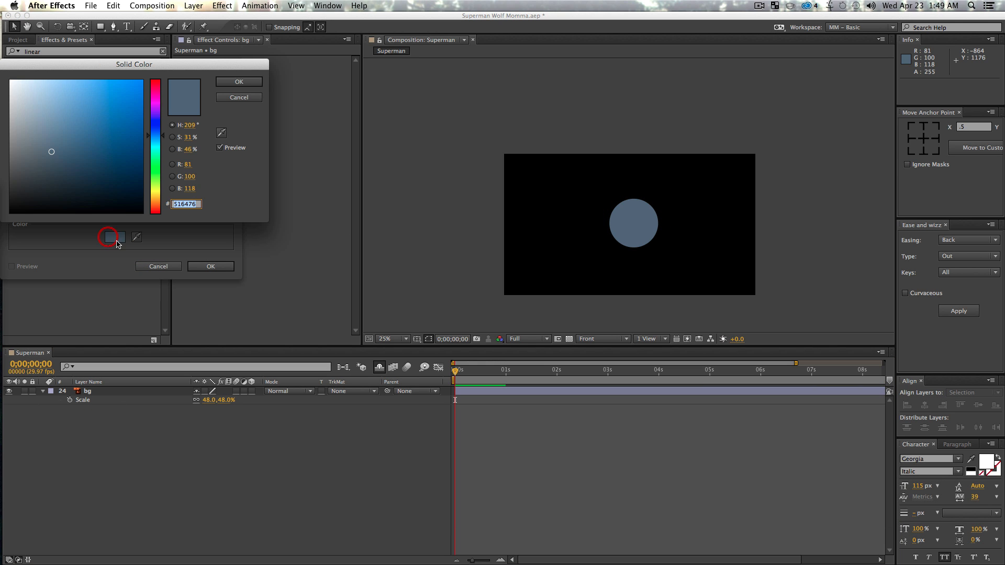
{"action": "left_click", "coordinate": [172, 150]}
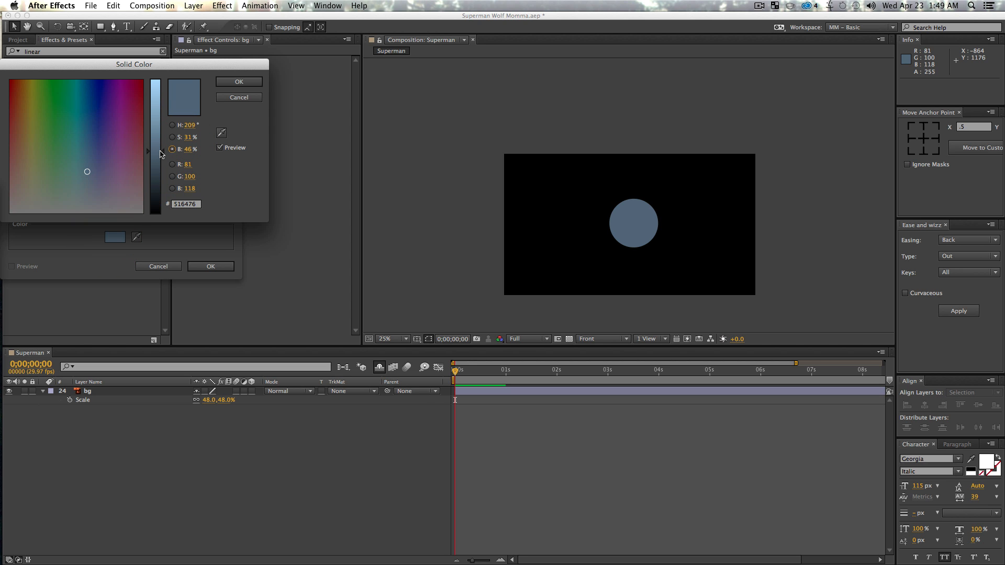
{"action": "left_click_drag", "start_coordinate": [161, 151], "coordinate": [163, 131]}
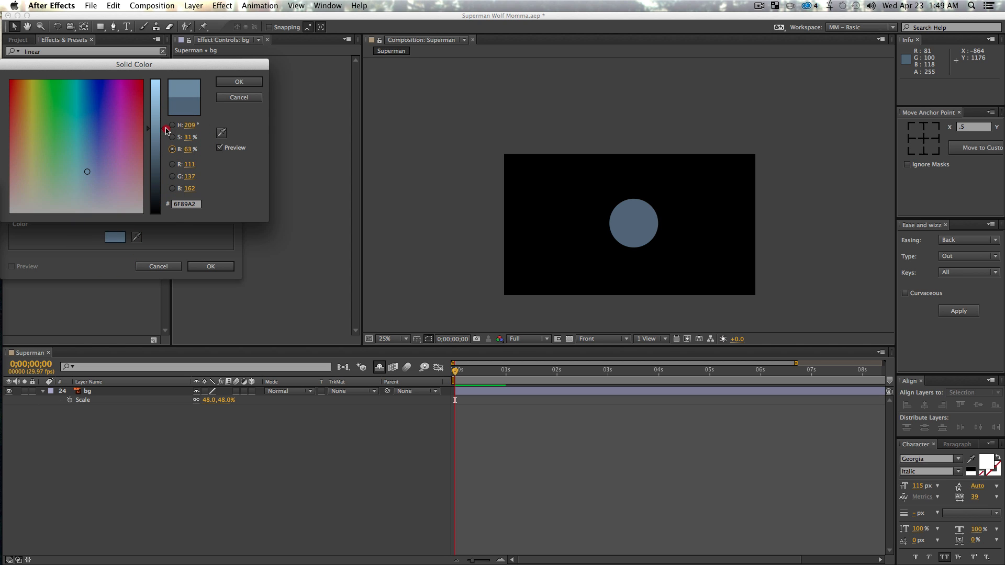
{"action": "left_click", "coordinate": [239, 81]}
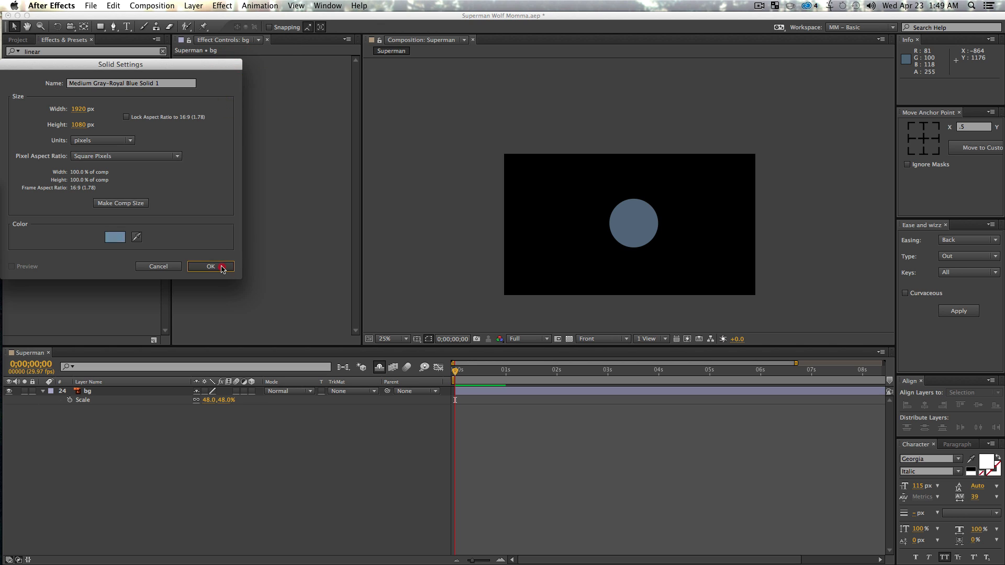
{"action": "left_click", "coordinate": [221, 266]}
{"action": "left_click_drag", "start_coordinate": [126, 392], "coordinate": [152, 473]}
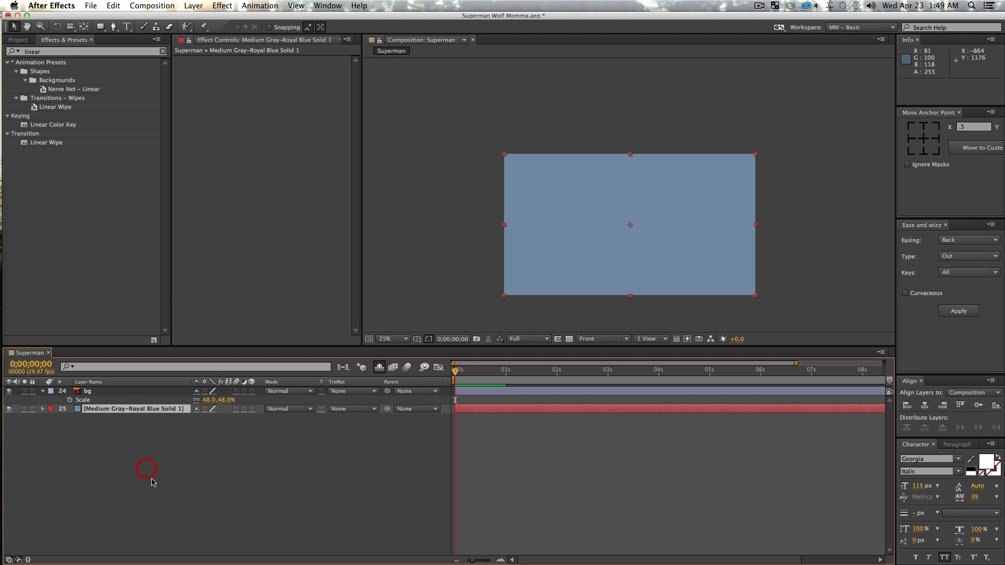
Draw a circle slightly larger than the bg circle on a new shape layer and shift it to the right of the bg circle
{"action": "key", "text": "z"}
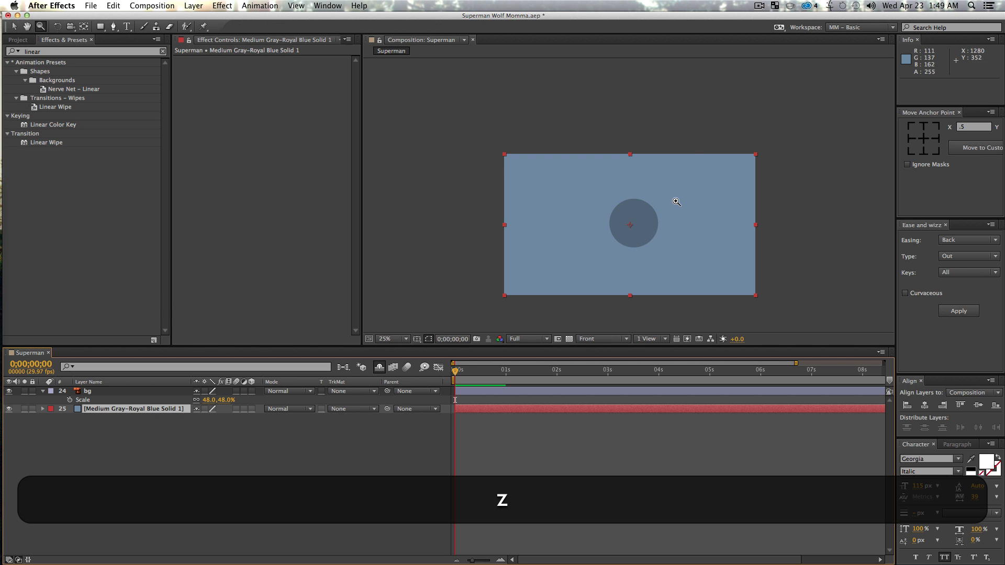
{"action": "left_click", "coordinate": [682, 235]}
{"action": "key", "text": "v"}
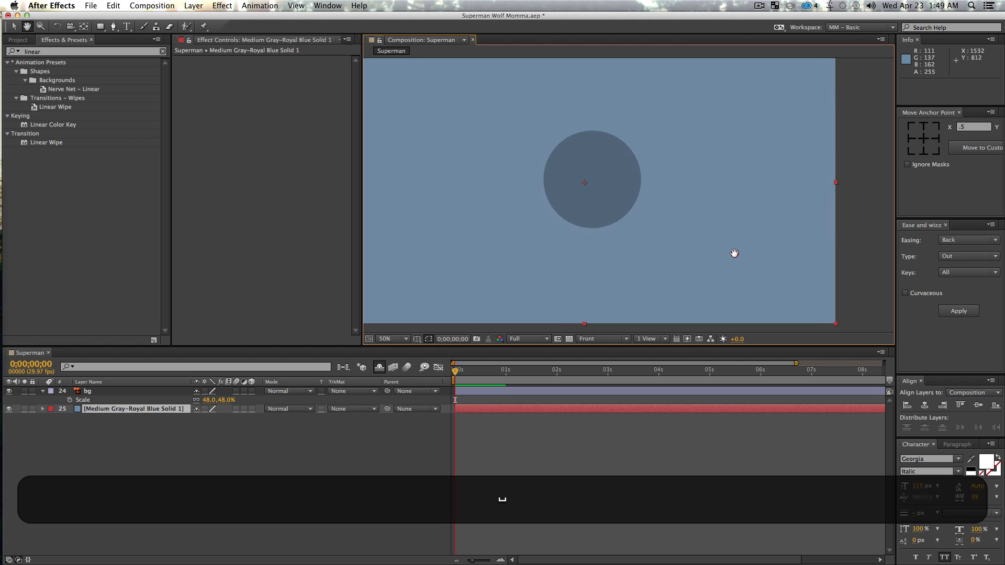
{"action": "left_click", "coordinate": [100, 391]}
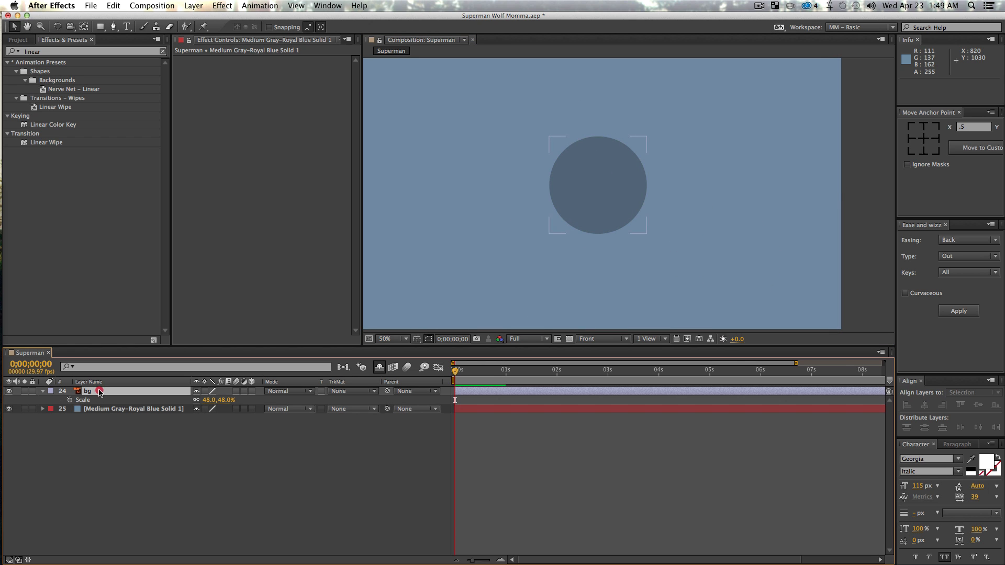
{"action": "left_click", "coordinate": [184, 490]}
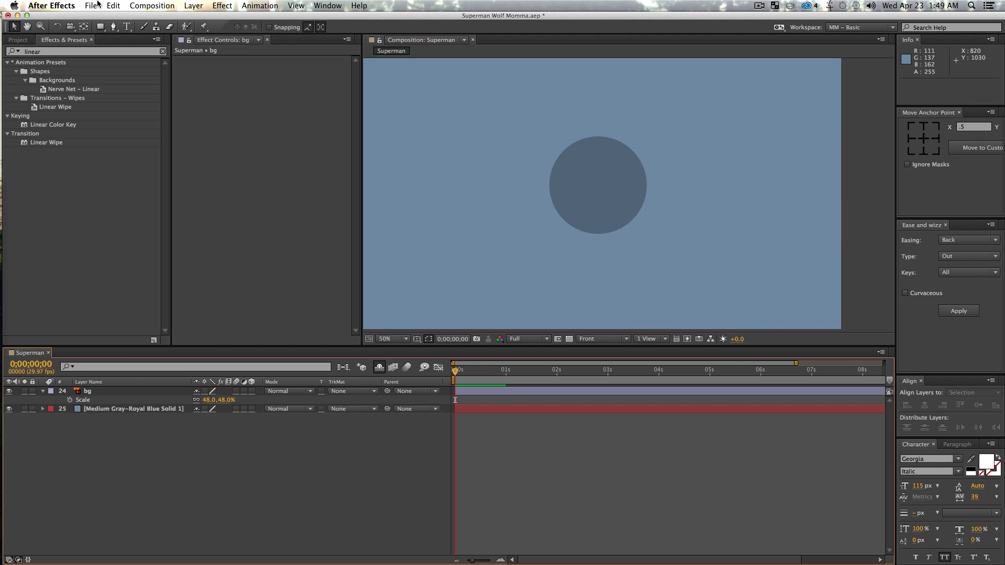
{"action": "left_click_drag", "start_coordinate": [101, 28], "coordinate": [138, 48]}
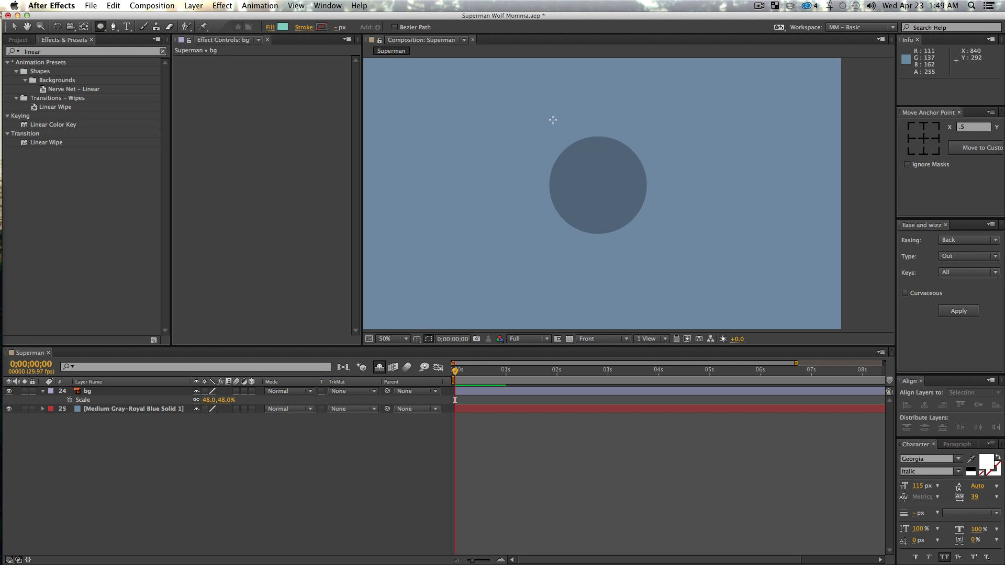
{"action": "left_click_drag", "start_coordinate": [547, 117], "coordinate": [684, 245]}
{"action": "key", "text": "v"}
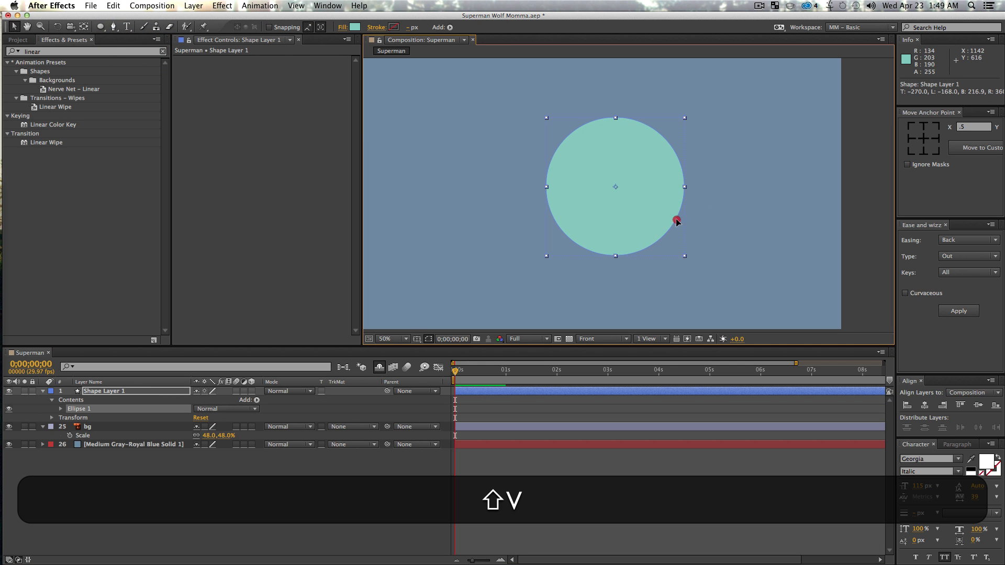
{"action": "left_click_drag", "start_coordinate": [637, 207], "coordinate": [707, 215]}
{"action": "key", "text": "i"}
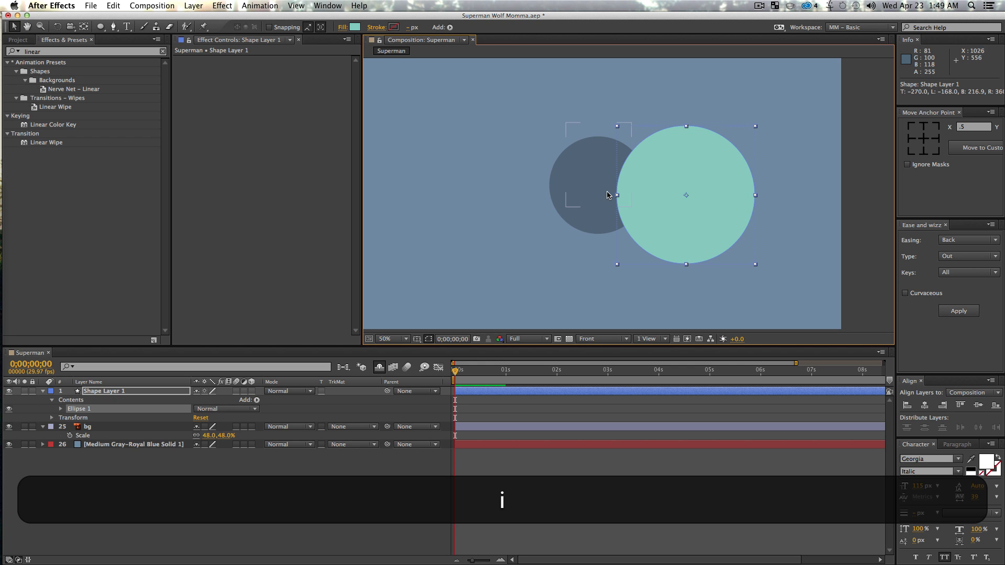
Change the new circle's fill to the dark blue sampled from the bg circle
{"action": "left_click", "coordinate": [355, 28]}
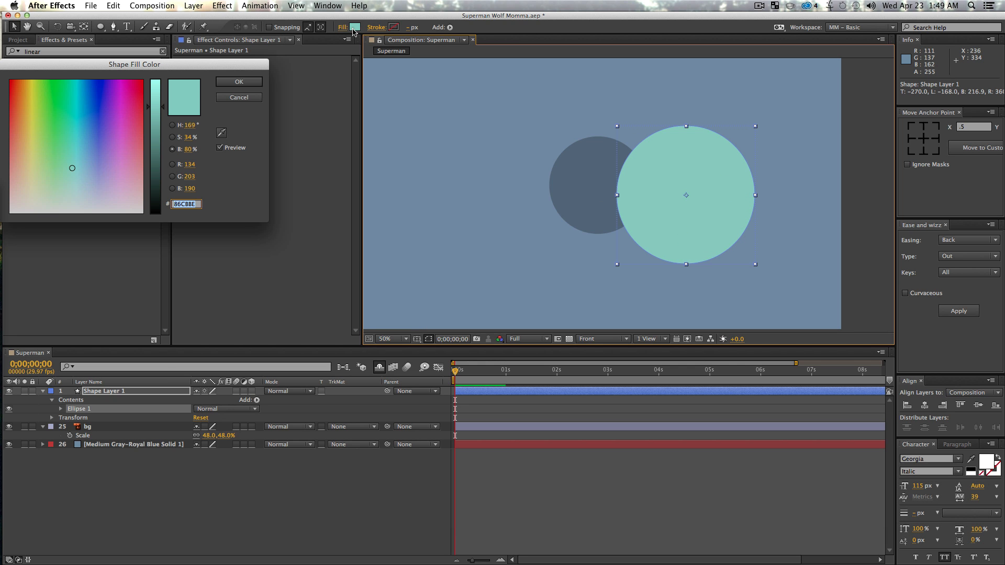
{"action": "left_click", "coordinate": [221, 135]}
{"action": "left_click", "coordinate": [590, 173]}
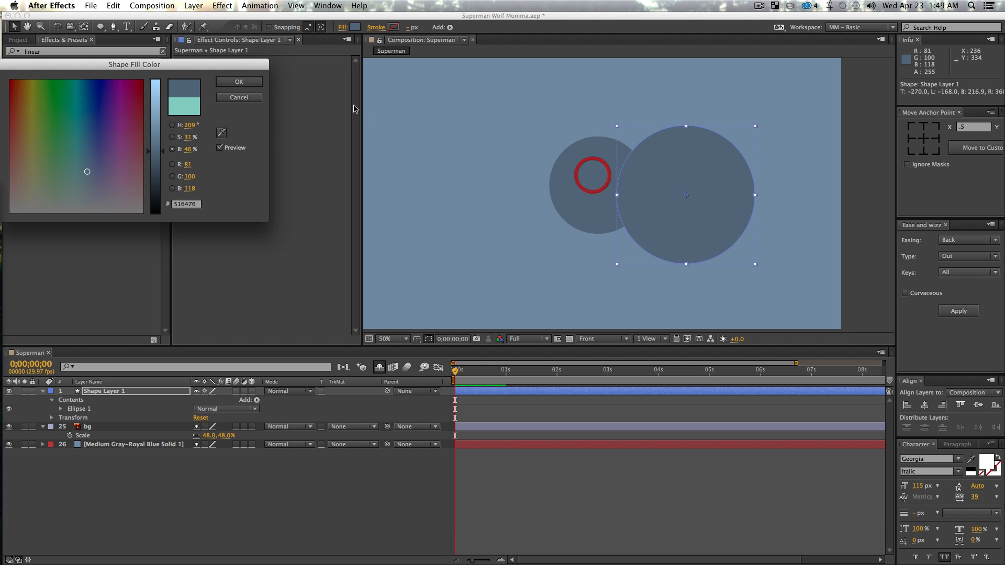
{"action": "left_click", "coordinate": [239, 83]}
Give the new circle a solid stroke and match its colour to the dark blue of the fill
{"action": "left_click", "coordinate": [376, 28]}
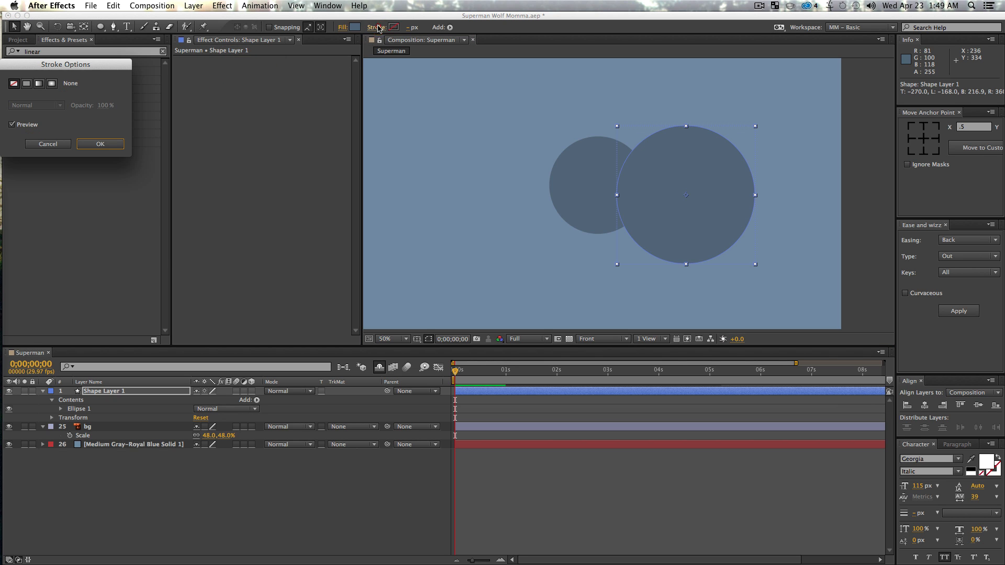
{"action": "left_click", "coordinate": [26, 84]}
{"action": "left_click", "coordinate": [108, 144]}
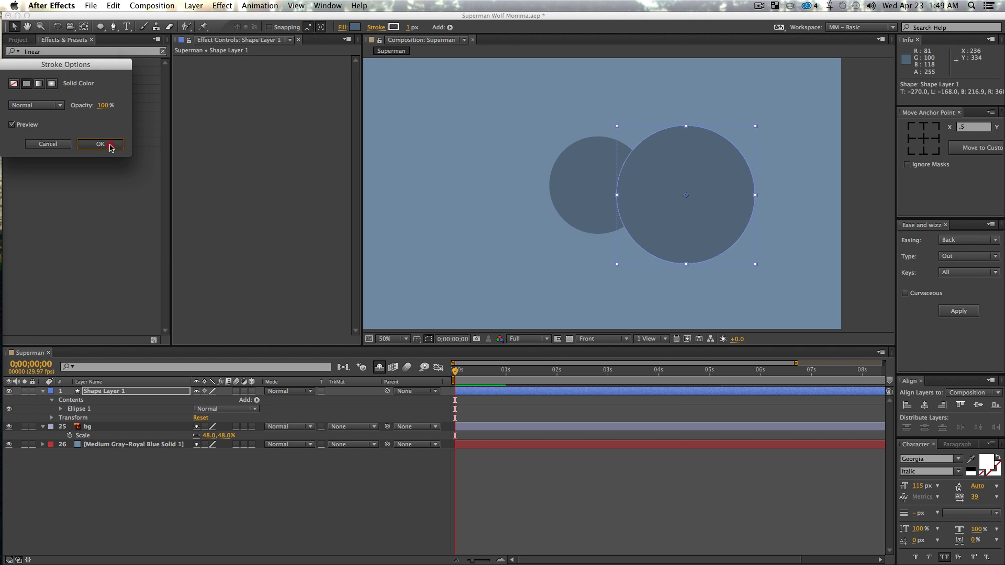
{"action": "left_click", "coordinate": [395, 27]}
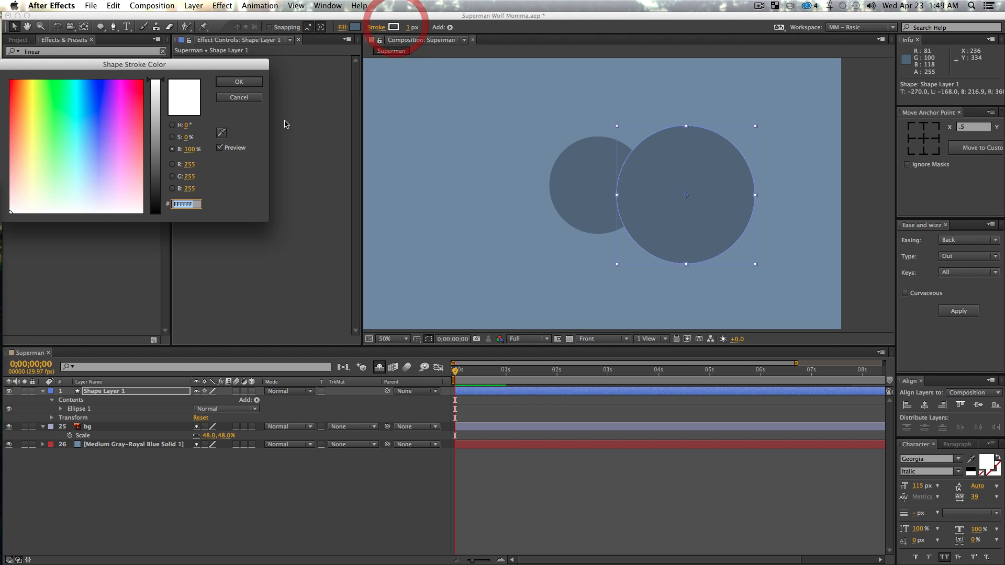
{"action": "left_click", "coordinate": [221, 134]}
{"action": "left_click", "coordinate": [344, 30]}
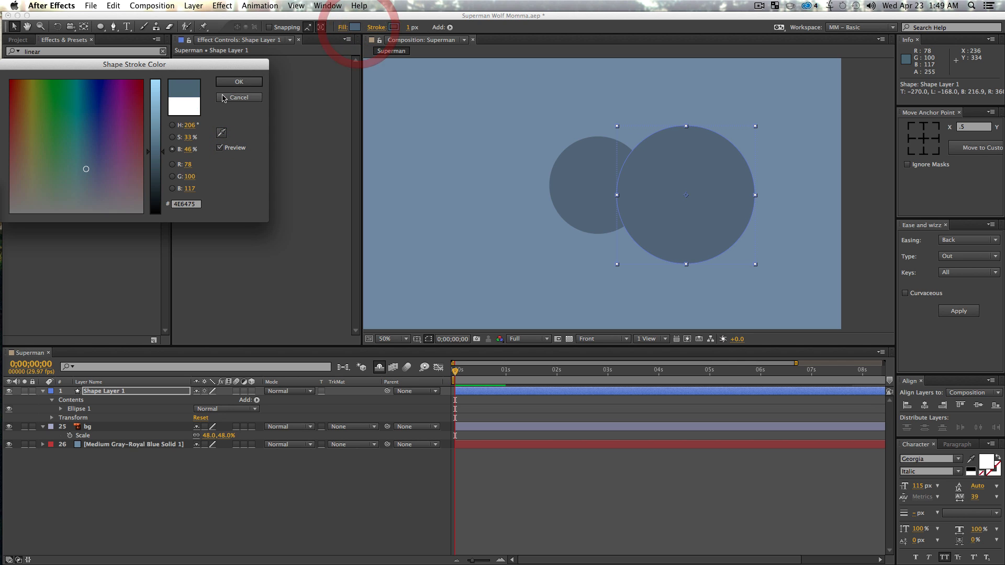
{"action": "key", "text": "Return"}
Remove the circle's fill and increase its stroke width to 60 px to form a ring
{"action": "left_click", "coordinate": [344, 30]}
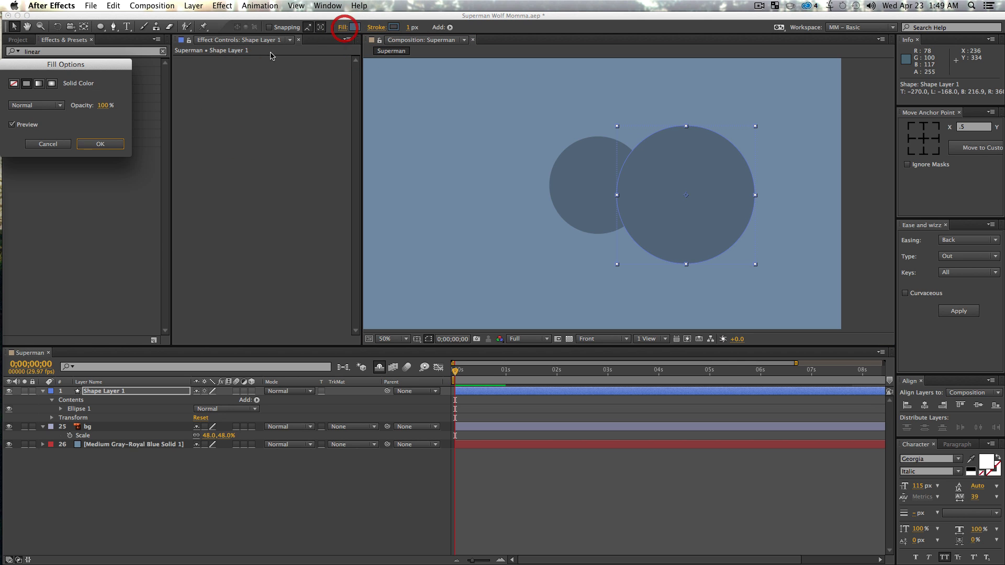
{"action": "left_click", "coordinate": [14, 83]}
{"action": "left_click", "coordinate": [101, 144]}
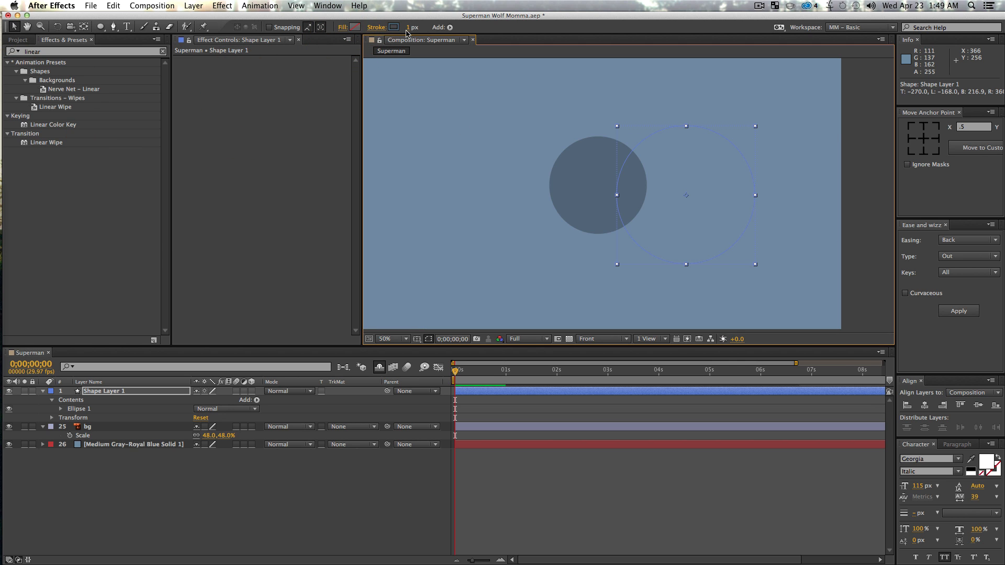
{"action": "left_click_drag", "start_coordinate": [410, 27], "coordinate": [444, 34]}
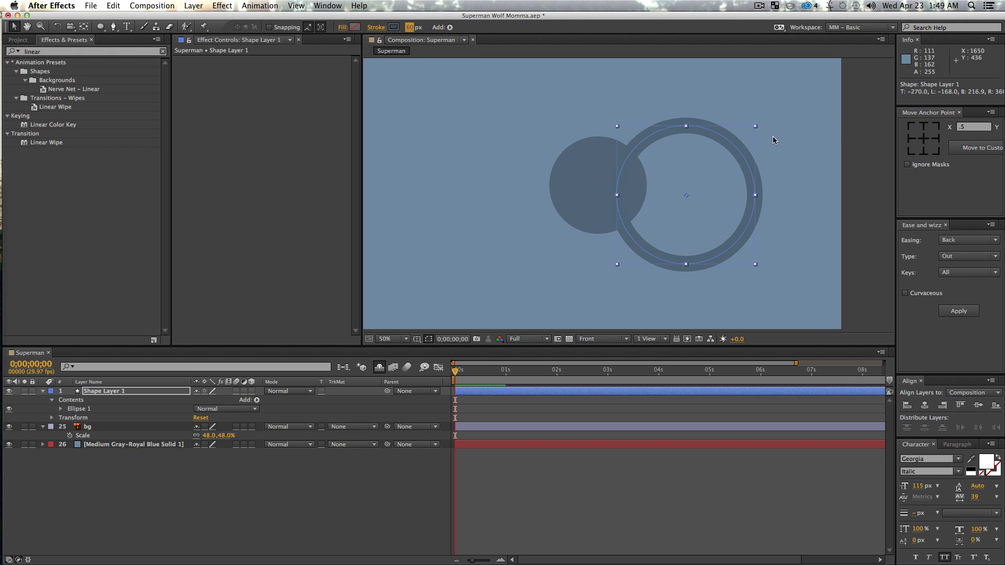
{"action": "key", "text": "v"}
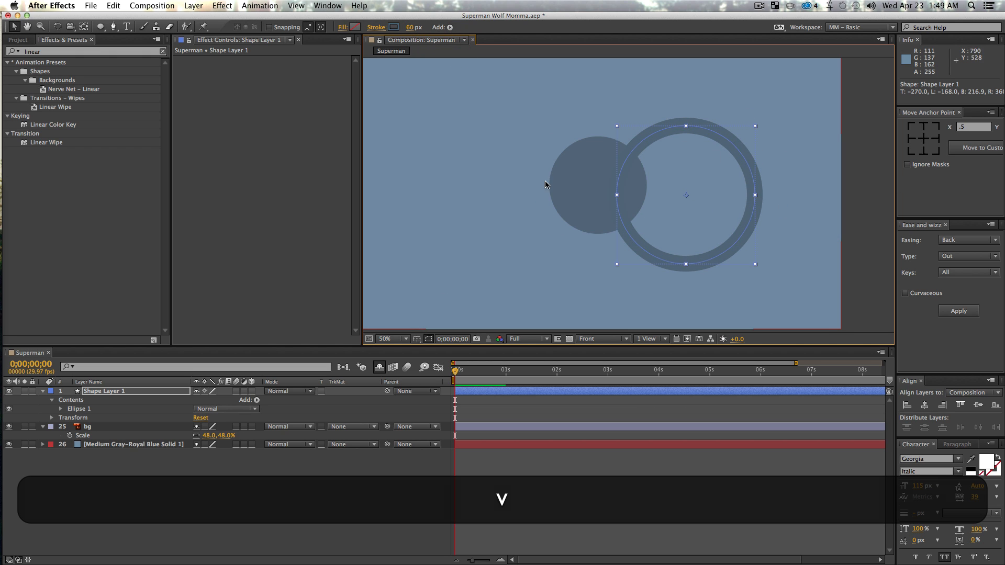
Delete the bg layer and rename the ring's shape layer to Main BG
{"action": "left_click", "coordinate": [92, 429]}
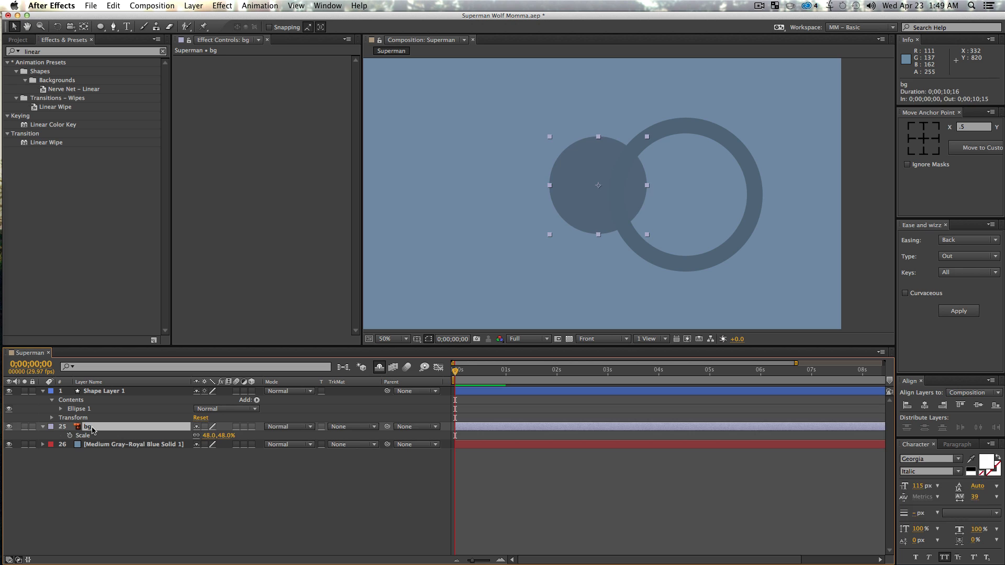
{"action": "key", "text": "Delete"}
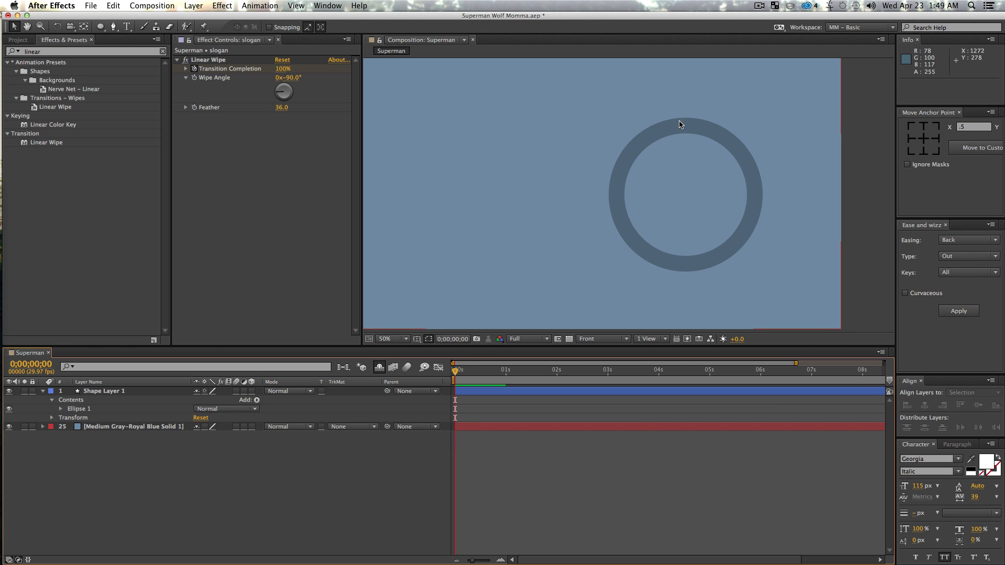
{"action": "left_click", "coordinate": [702, 134]}
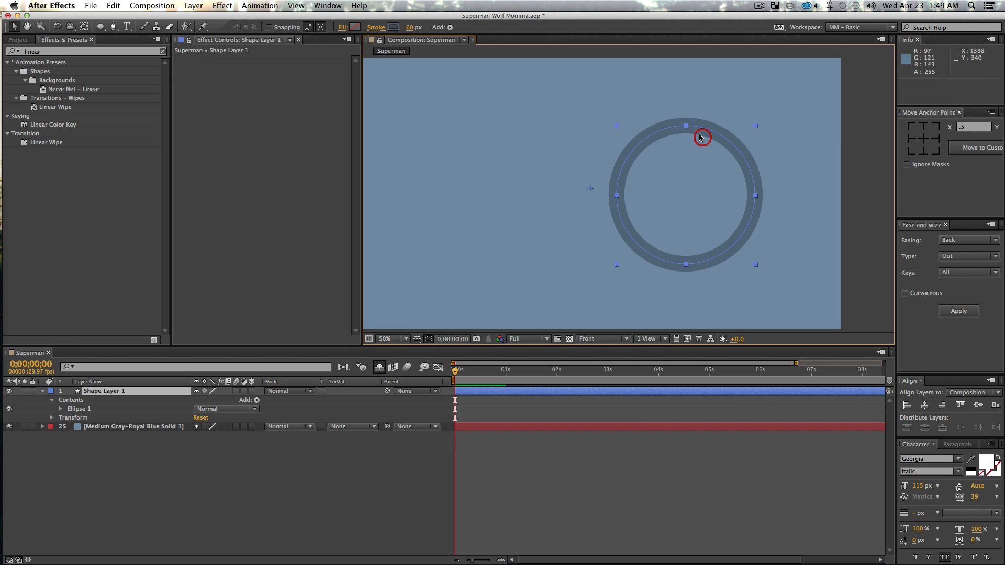
{"action": "left_click", "coordinate": [131, 391]}
{"action": "key", "text": "Return"}
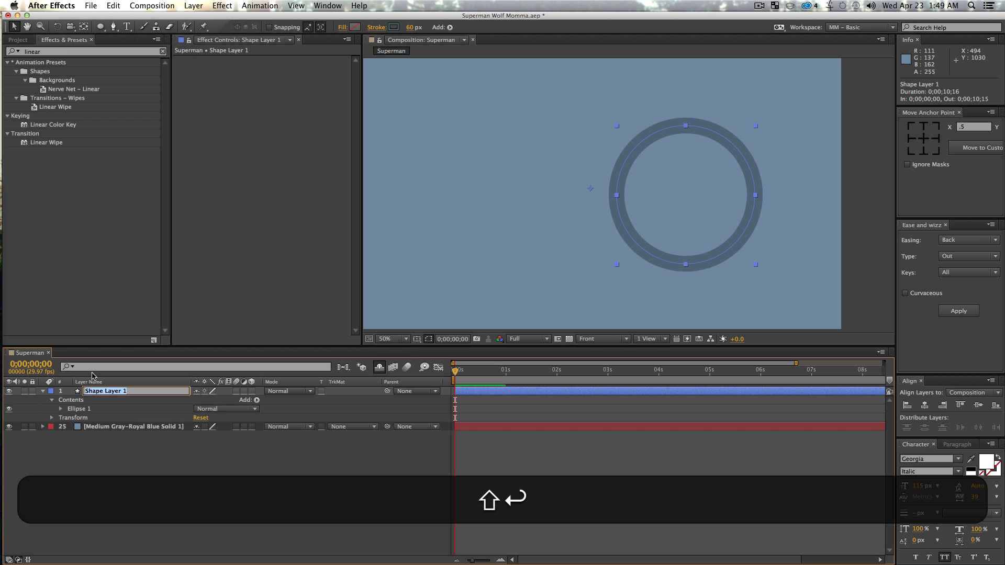
{"action": "type", "text": "Main BG"}
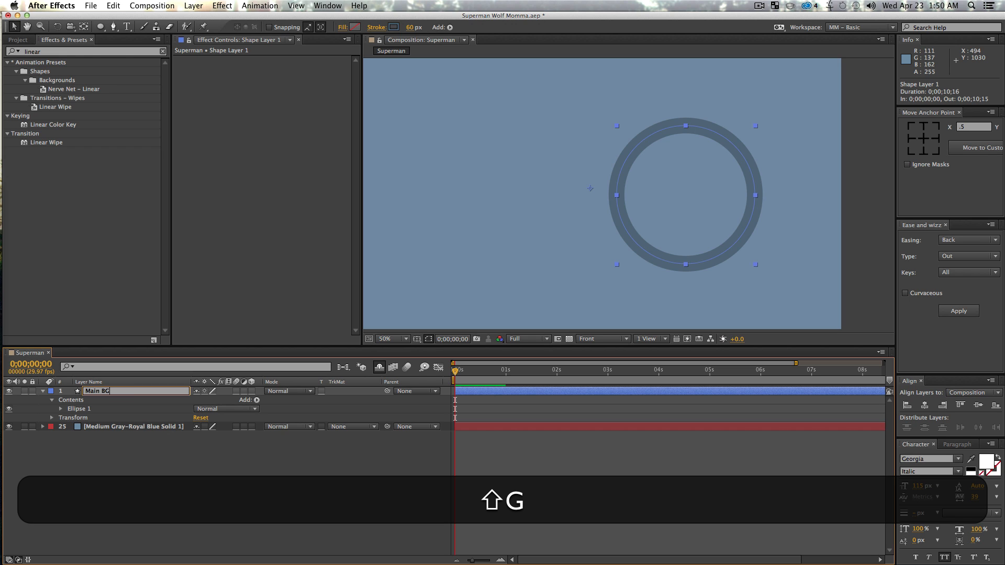
{"action": "key", "text": "shift+Return"}
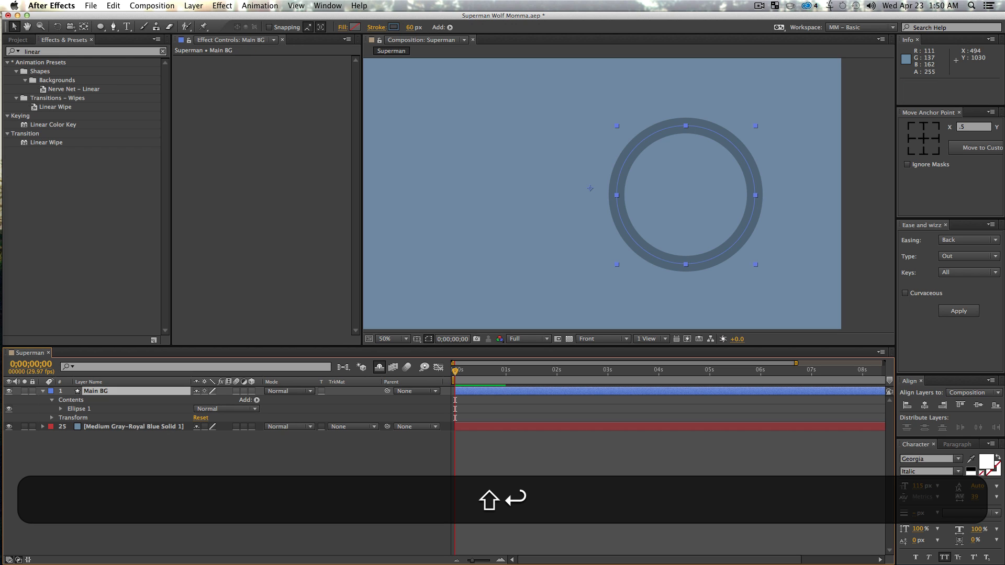
Center the ring's anchor point, and align the Main BG layer horizontally and vertically to the composition's center
{"action": "left_click", "coordinate": [920, 142]}
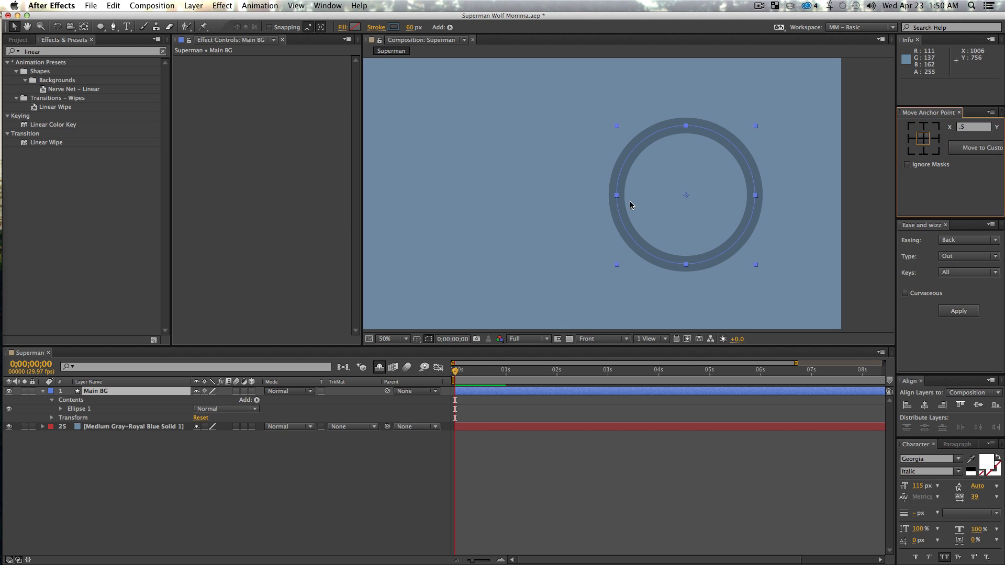
{"action": "left_click", "coordinate": [925, 406]}
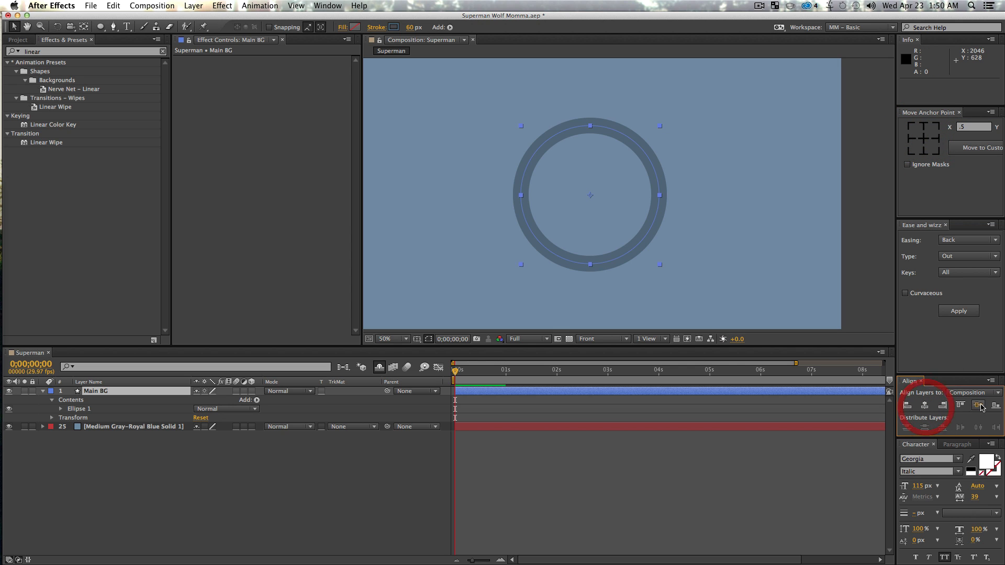
{"action": "left_click", "coordinate": [978, 404]}
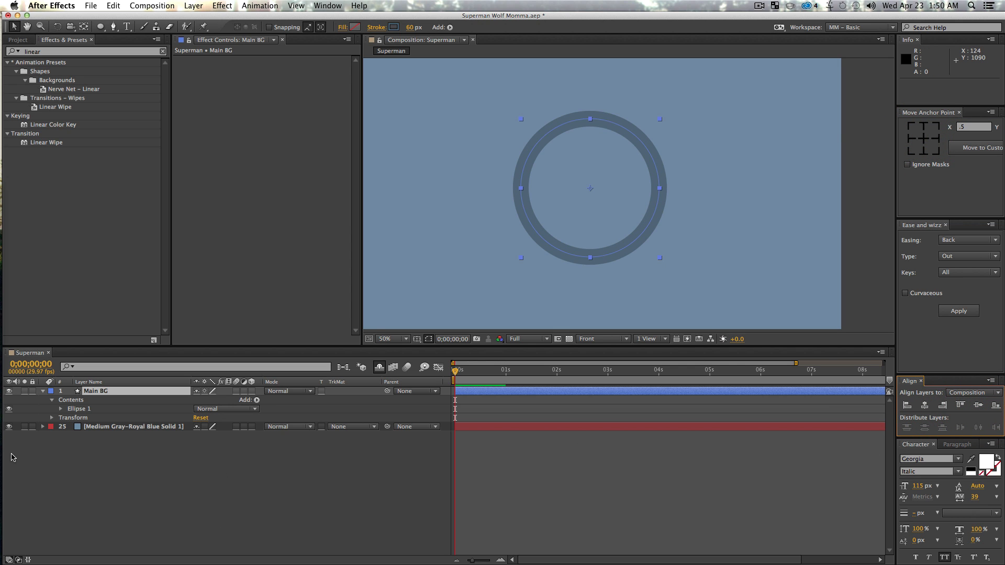
Expand all properties of the Main BG layer and set the line cap of its stroke to Round Cap
{"action": "left_click", "coordinate": [112, 396]}
{"action": "left_click", "coordinate": [104, 391]}
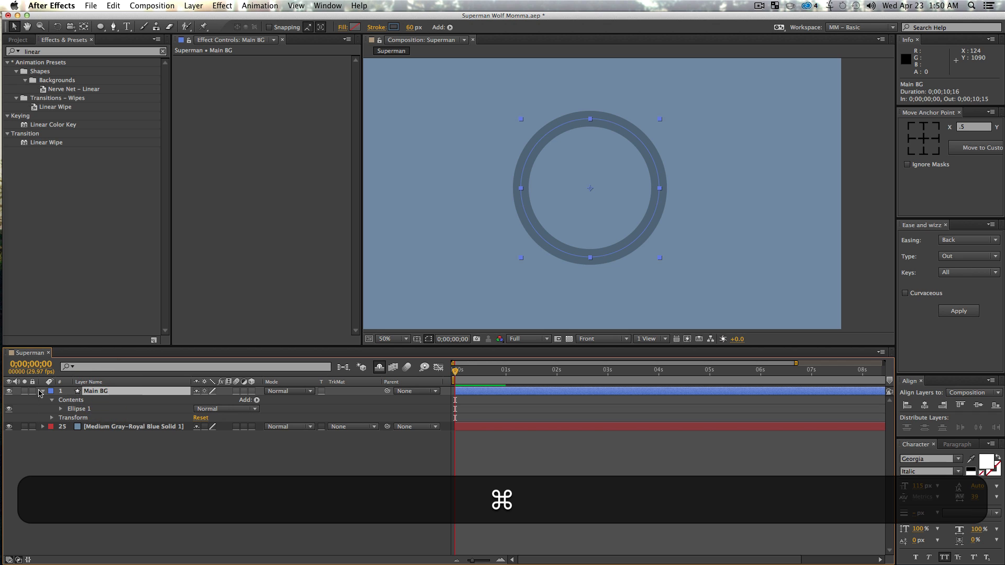
{"action": "left_click", "coordinate": [43, 392], "text": "super"}
{"action": "left_click", "coordinate": [43, 391], "text": "super"}
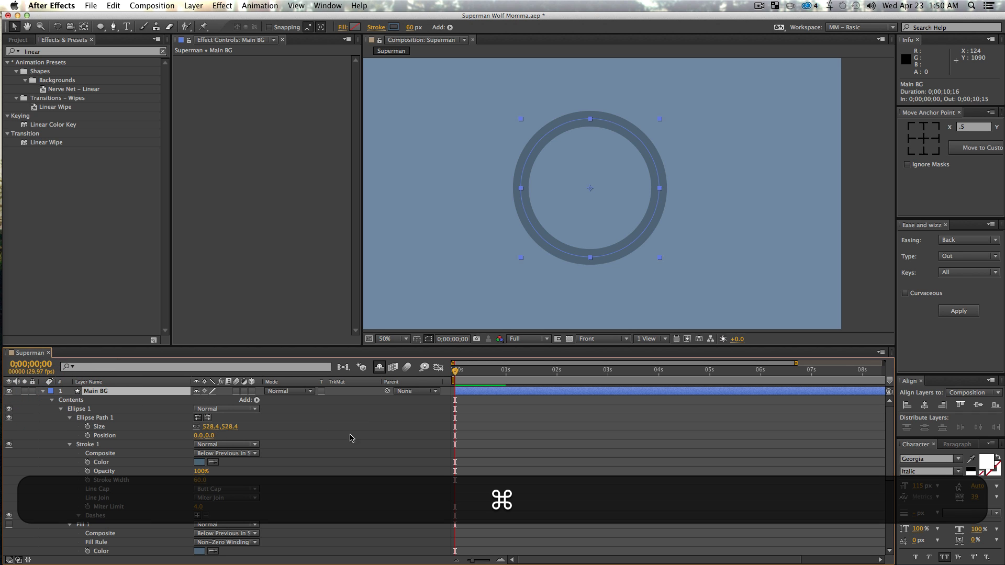
{"action": "scroll", "coordinate": [398, 444], "scroll_direction": "down", "scroll_amount": 5}
{"action": "scroll", "coordinate": [108, 439], "scroll_direction": "up", "scroll_amount": 5}
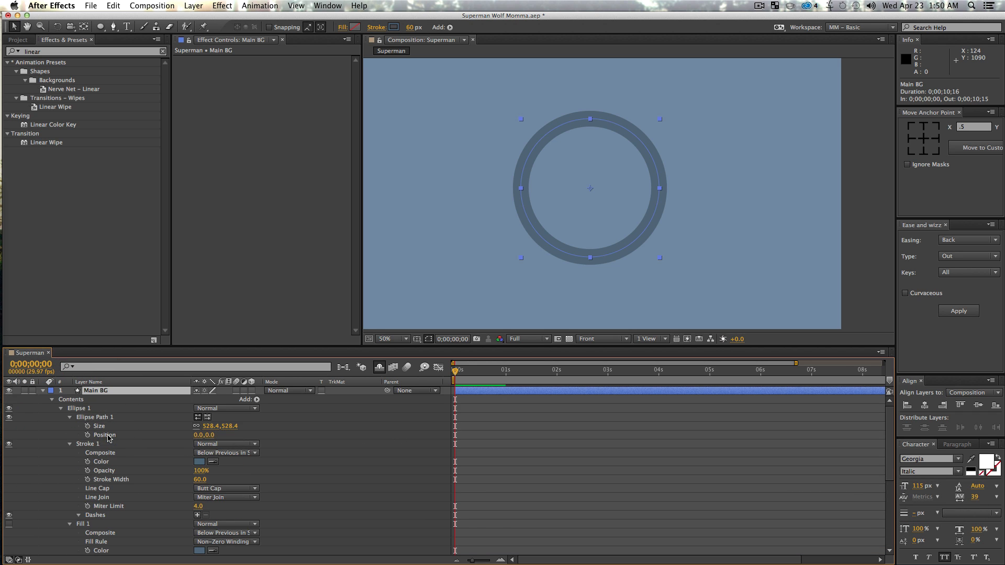
{"action": "scroll", "coordinate": [108, 439], "scroll_direction": "down", "scroll_amount": 5}
{"action": "scroll", "coordinate": [109, 439], "scroll_direction": "up", "scroll_amount": 4}
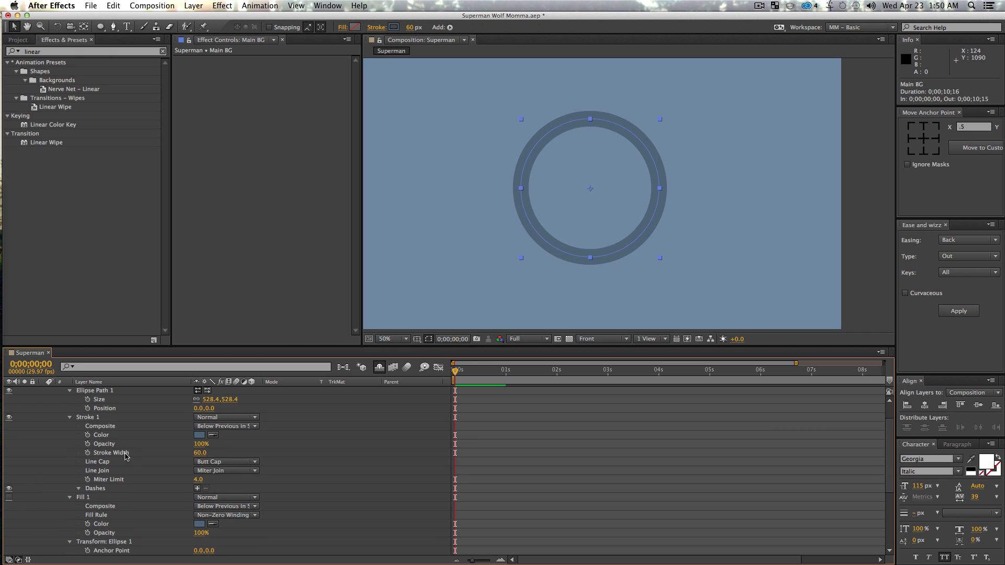
{"action": "left_click", "coordinate": [235, 464]}
{"action": "left_click", "coordinate": [225, 480]}
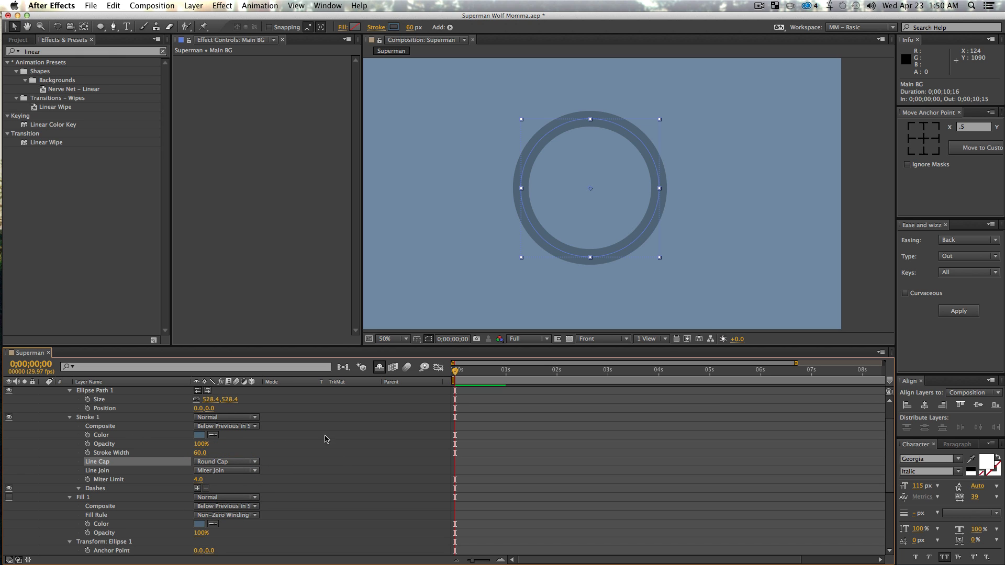
{"action": "left_click", "coordinate": [341, 460]}
{"action": "scroll", "coordinate": [344, 461], "scroll_direction": "up", "scroll_amount": 1}
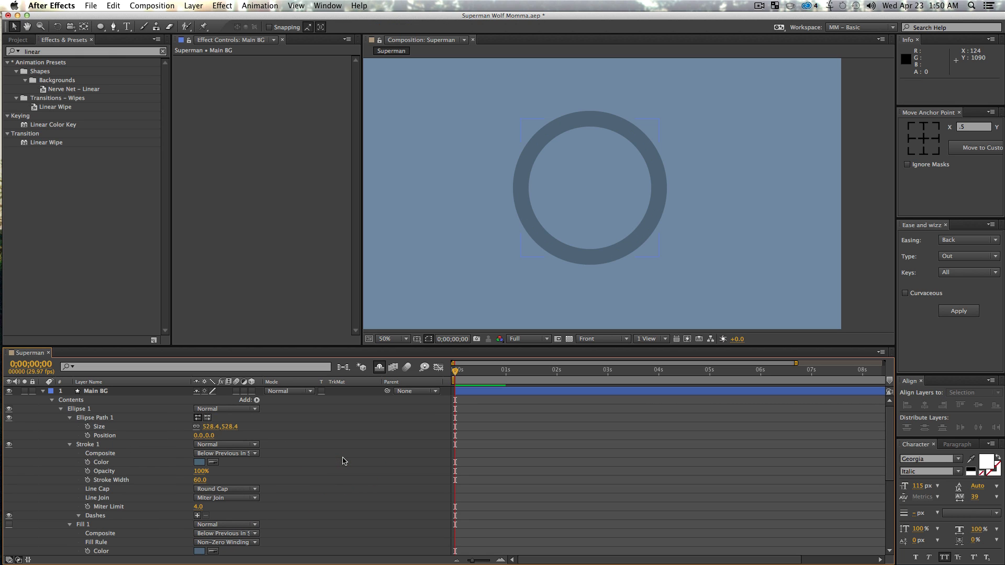
Add Trim Paths to the Main BG layer and keyframe its End at 100% on the first frame
{"action": "left_click", "coordinate": [255, 401]}
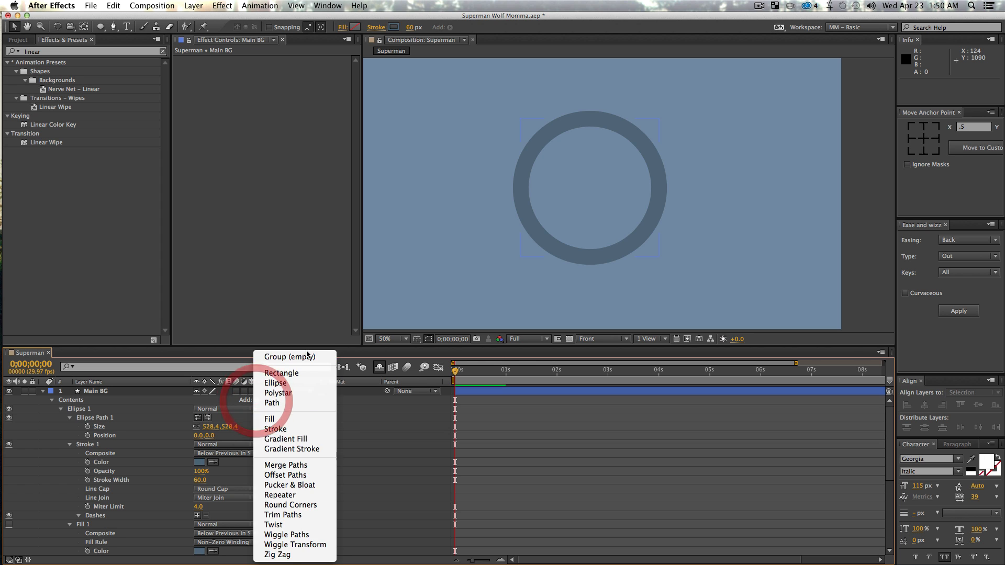
{"action": "left_click", "coordinate": [284, 515]}
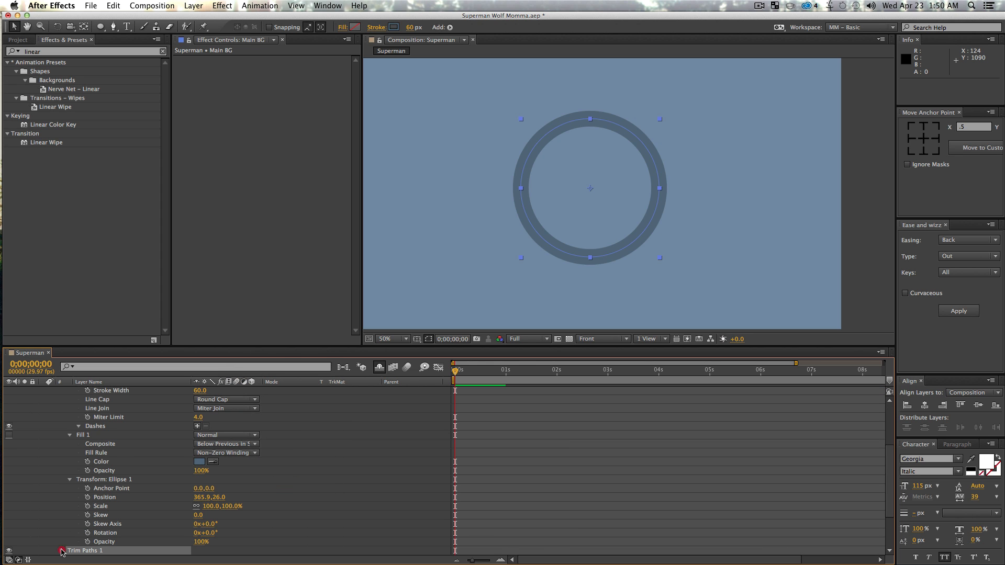
{"action": "left_click", "coordinate": [62, 550]}
{"action": "scroll", "coordinate": [155, 499], "scroll_direction": "down", "scroll_amount": 5}
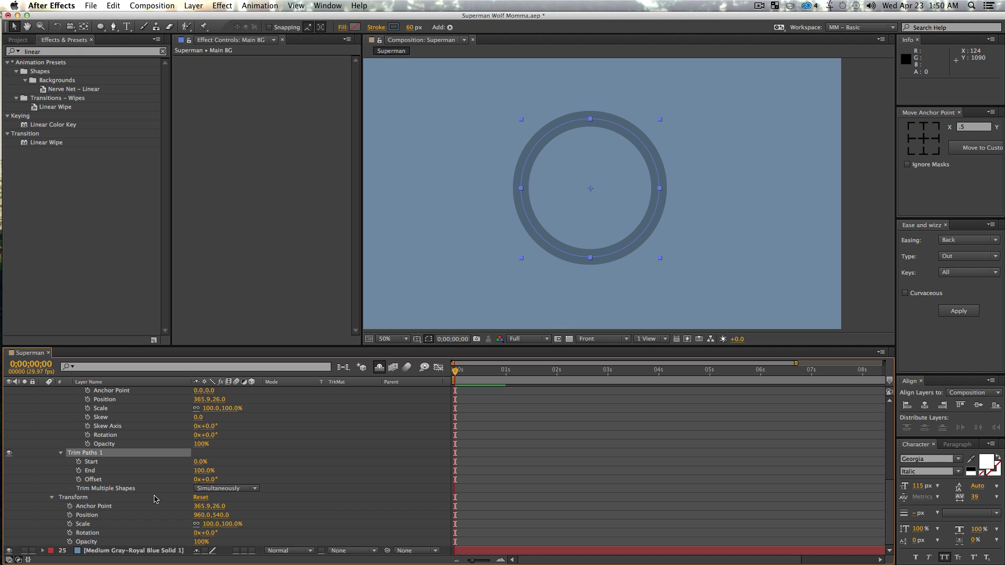
{"action": "left_click", "coordinate": [78, 472]}
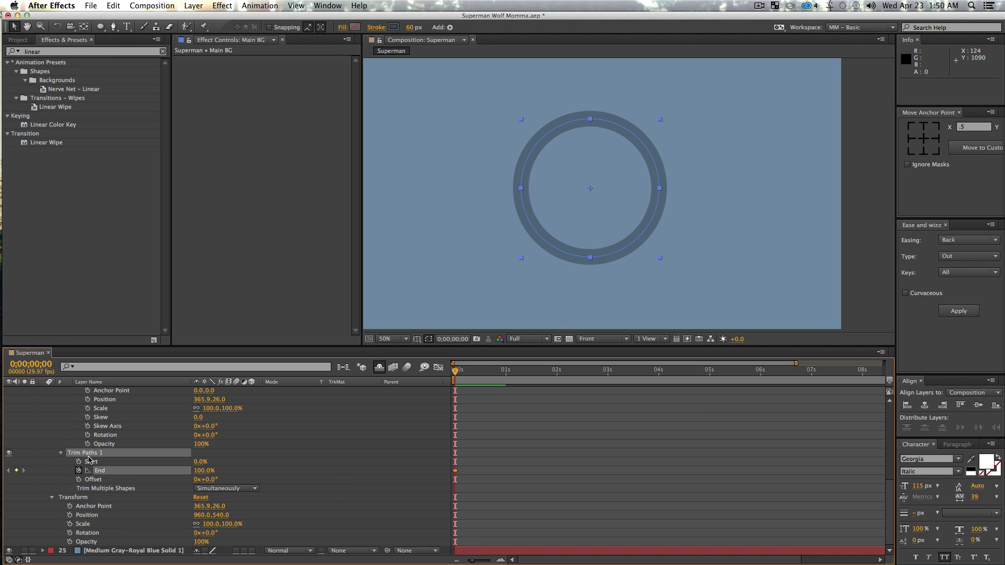
Keyframe the ring's Stroke Width at 60 on the first frame and show only the animated properties of Main BG
{"action": "scroll", "coordinate": [92, 454], "scroll_direction": "up", "scroll_amount": 10}
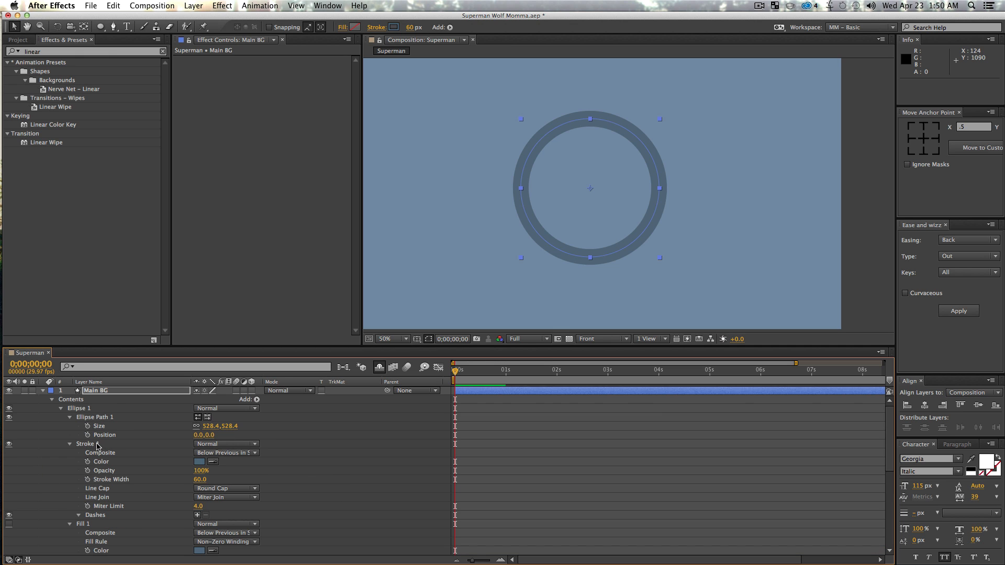
{"action": "left_click", "coordinate": [88, 480]}
{"action": "left_click", "coordinate": [90, 392]}
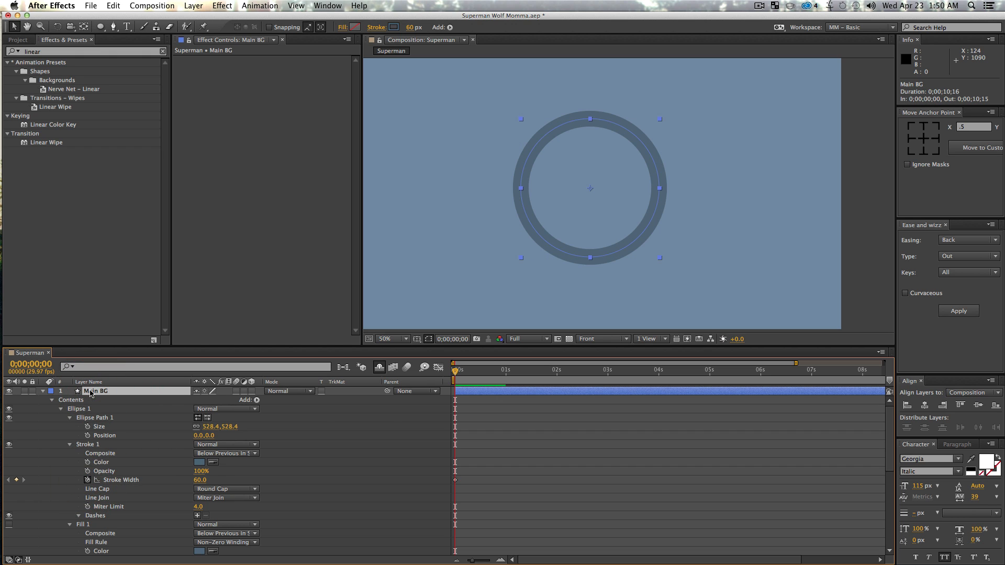
{"action": "key", "text": "u"}
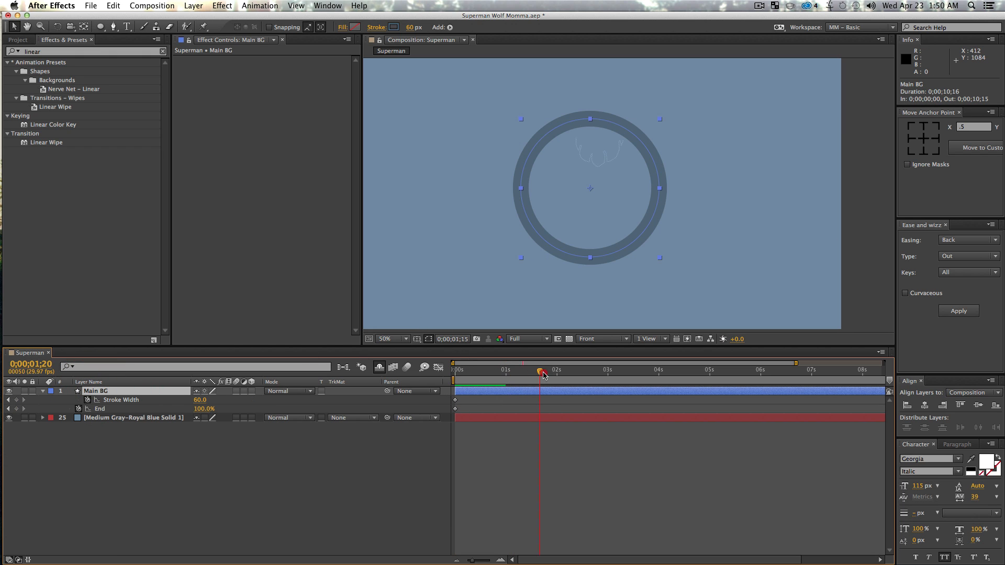
Go to 0;00;02;04, move the ring to position 990, 474 around the deer head, and deselect the layer
{"action": "left_click", "coordinate": [563, 374]}
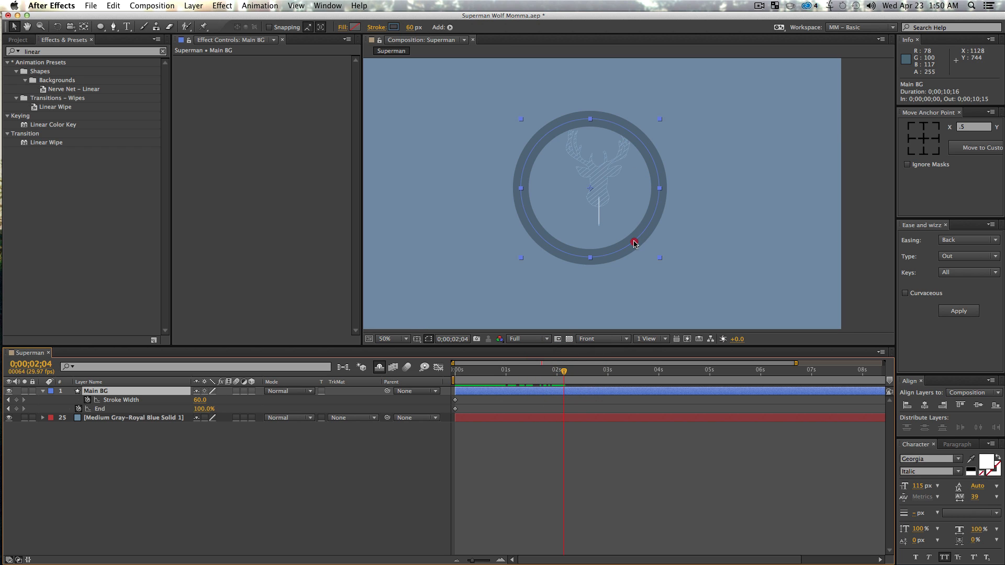
{"action": "mouse_move", "coordinate": [634, 243]}
{"action": "left_mouse_down"}
{"action": "mouse_move", "coordinate": [649, 247]}
{"action": "mouse_move", "coordinate": [642, 223]}
{"action": "mouse_move", "coordinate": [632, 226]}
{"action": "left_mouse_up"}
{"action": "key", "text": "shift"}
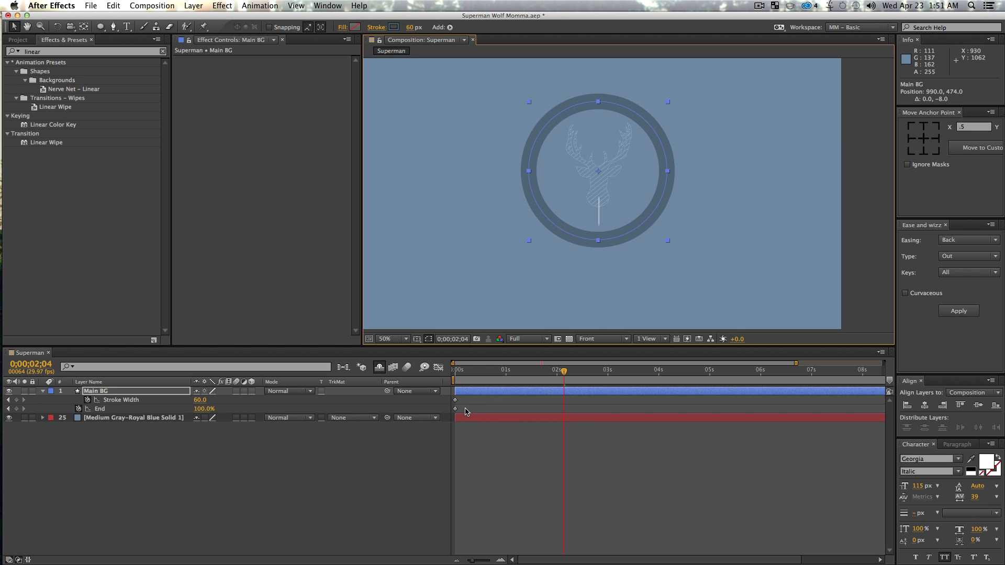
{"action": "left_click", "coordinate": [227, 504]}
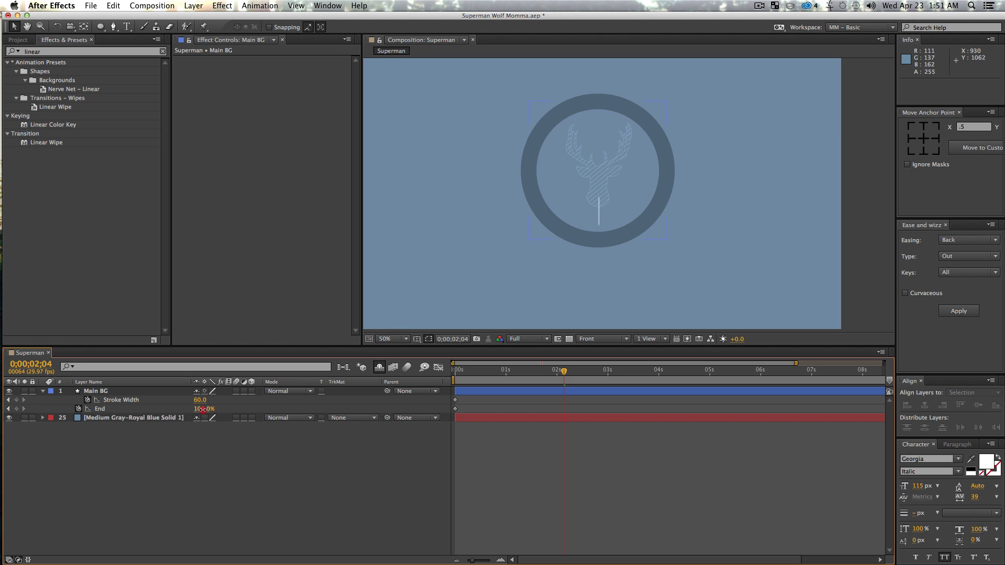
At 0;00;02;04, keyframe the ring's End at 48% and Stroke Width at 60, and delete both first-frame keyframes
{"action": "left_click_drag", "start_coordinate": [203, 410], "coordinate": [181, 416]}
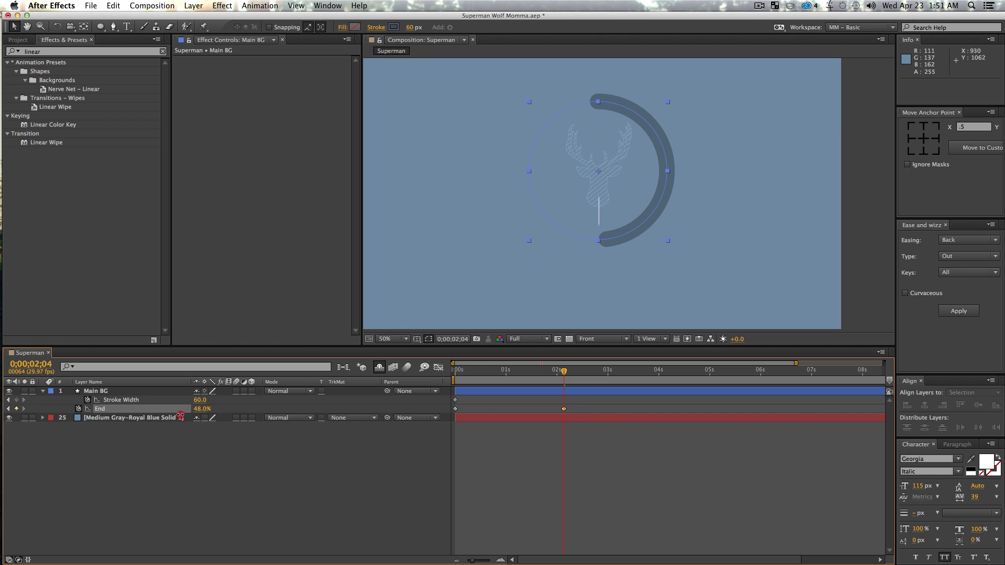
{"action": "left_click", "coordinate": [180, 411]}
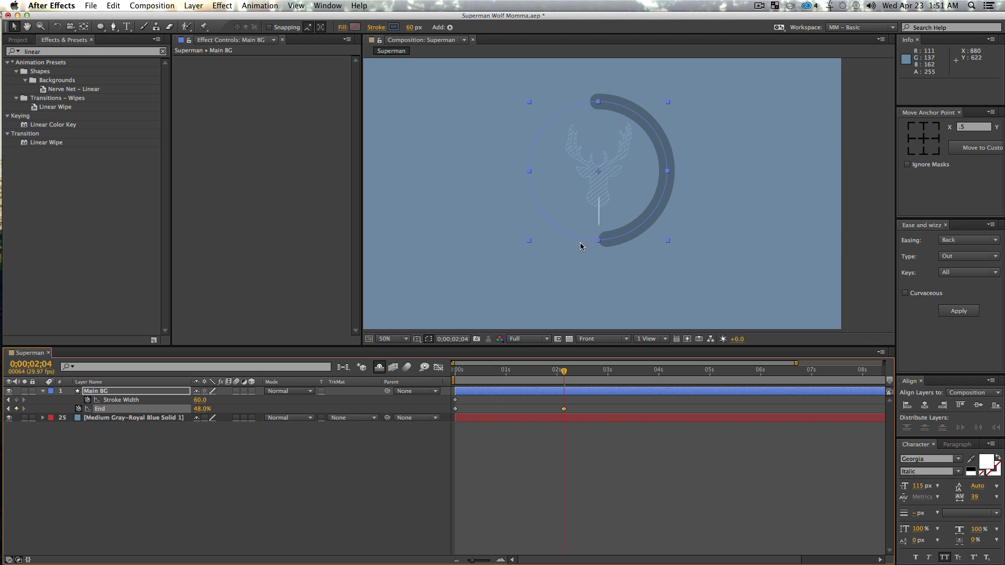
{"action": "left_click_drag", "start_coordinate": [461, 413], "coordinate": [432, 388]}
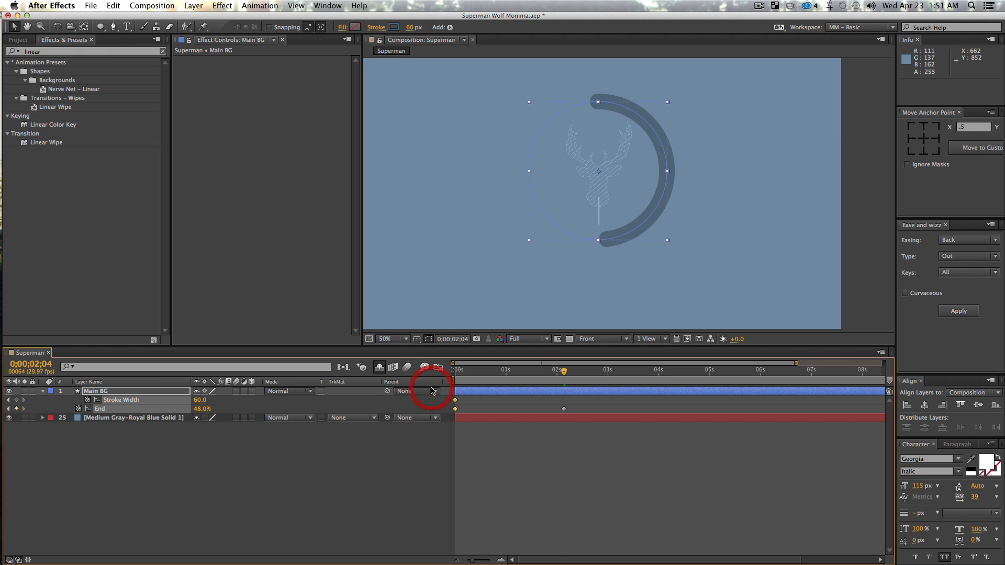
{"action": "key", "text": "Delete"}
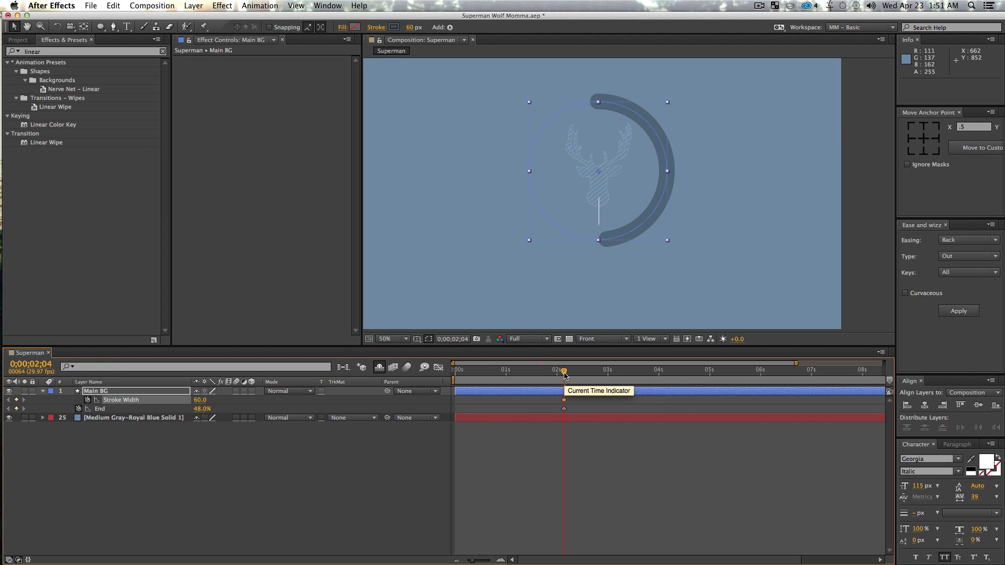
Keyframe the Main BG ring's Stroke Width at 0 at 0;00;00;28
{"action": "left_click_drag", "start_coordinate": [564, 373], "coordinate": [554, 375]}
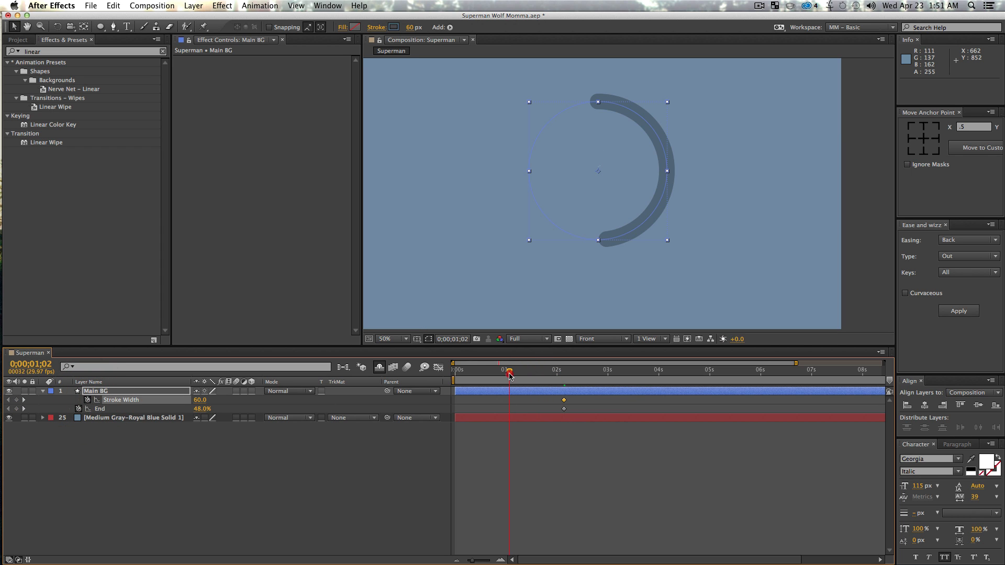
{"action": "left_click", "coordinate": [112, 528]}
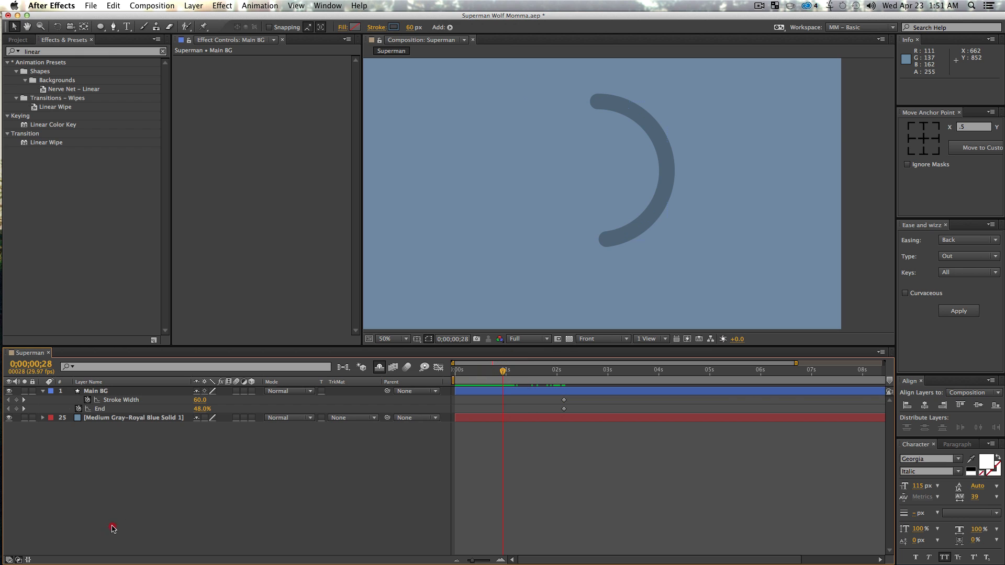
{"action": "mouse_move", "coordinate": [202, 405]}
{"action": "left_mouse_down"}
{"action": "mouse_move", "coordinate": [189, 402]}
{"action": "mouse_move", "coordinate": [199, 401]}
{"action": "left_mouse_up"}
{"action": "left_click", "coordinate": [199, 401]}
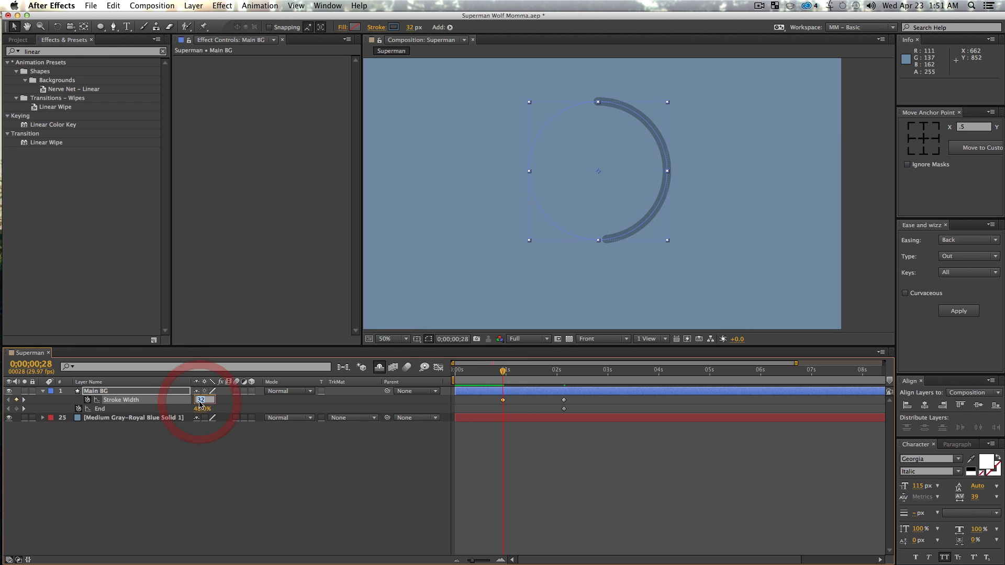
{"action": "type", "text": "0"}
{"action": "key", "text": "Return"}
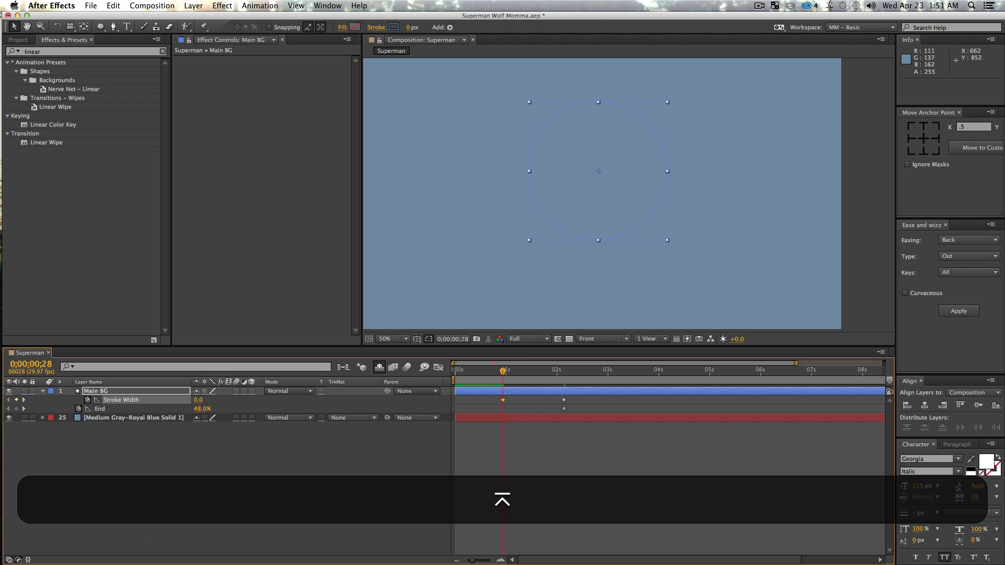
Keyframe the ring's End at 0% at 0;00;00;28 and preview the animation
{"action": "left_click", "coordinate": [200, 409]}
{"action": "type", "text": "0"}
{"action": "key", "text": "Return"}
{"action": "key", "text": "space"}
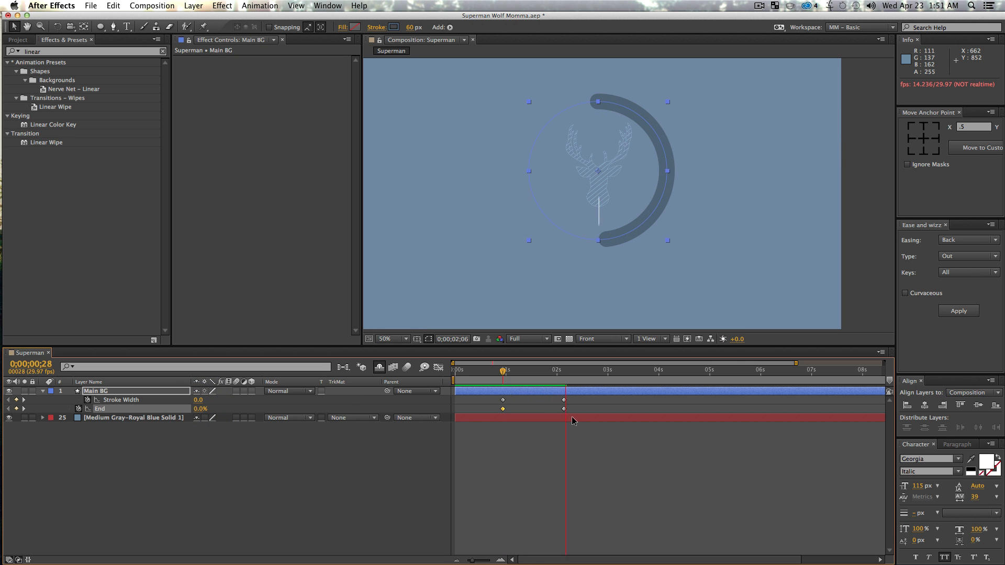
{"action": "key", "text": "space"}
Move the ring's second Stroke Width and End keyframes to 0;00;04;15 and go to that frame
{"action": "left_click_drag", "start_coordinate": [548, 414], "coordinate": [578, 411]}
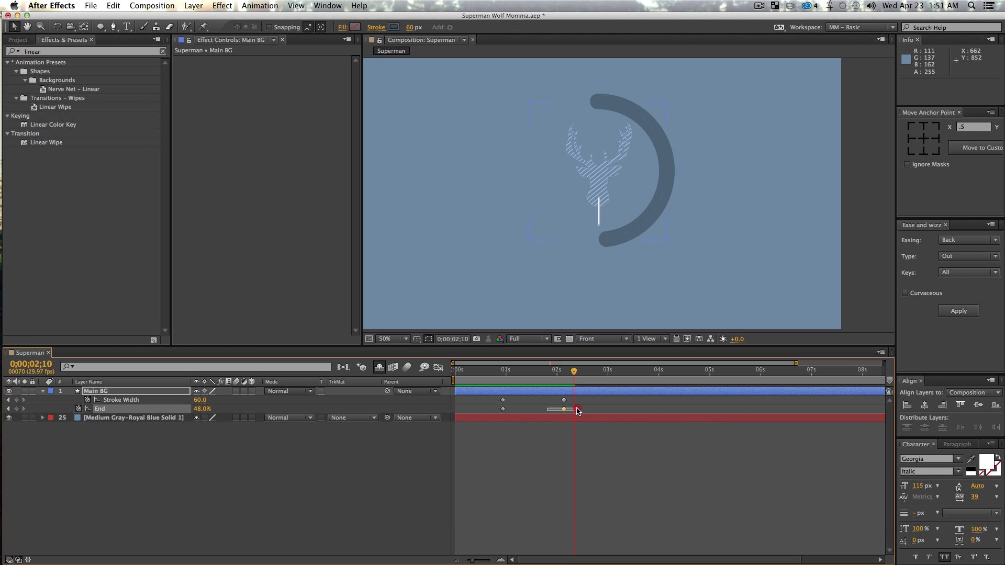
{"action": "left_click", "coordinate": [564, 401], "text": "shift"}
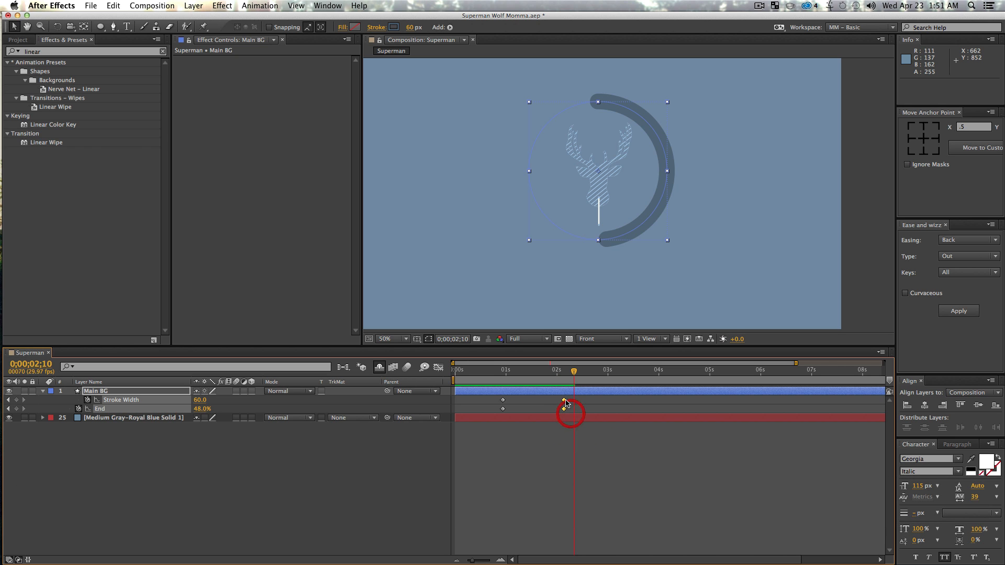
{"action": "left_click_drag", "start_coordinate": [566, 403], "coordinate": [647, 400]}
{"action": "mouse_move", "coordinate": [602, 373]}
{"action": "left_mouse_down"}
{"action": "mouse_move", "coordinate": [687, 389]}
{"action": "mouse_move", "coordinate": [659, 403]}
{"action": "mouse_move", "coordinate": [684, 398]}
{"action": "left_mouse_up"}
{"action": "left_click", "coordinate": [406, 485]}
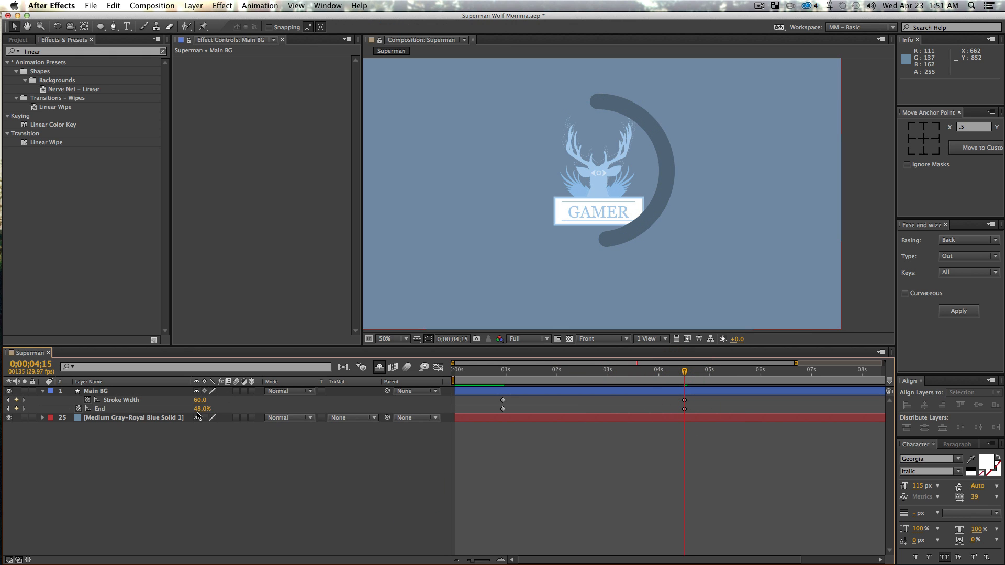
At 0;00;04;15, set the ring's End to 100% and its Stroke Width to 1780 so the stroke covers the whole composition
{"action": "left_click_drag", "start_coordinate": [200, 413], "coordinate": [236, 415]}
{"action": "key", "text": "alt+z"}
{"action": "left_click", "coordinate": [588, 277], "text": "alt"}
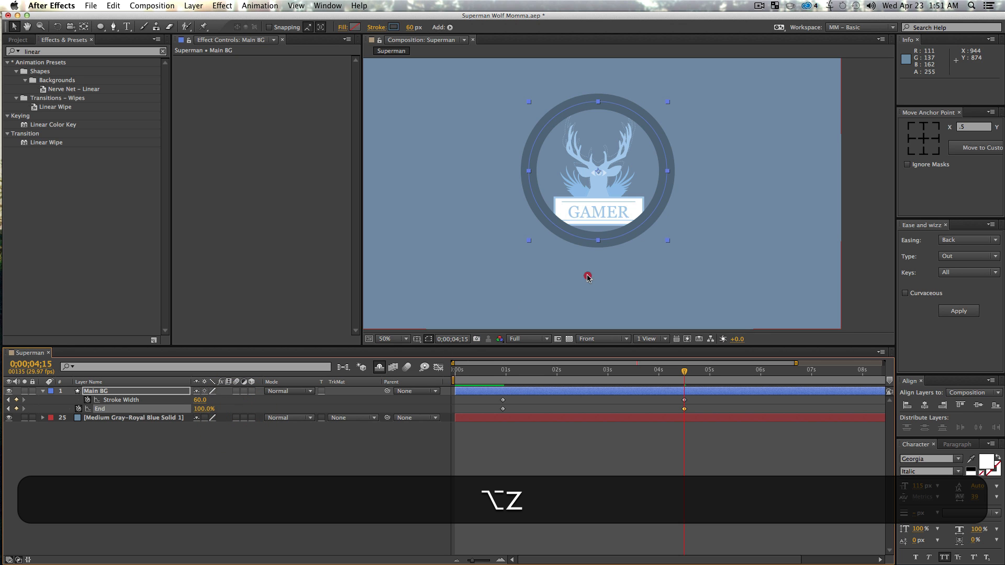
{"action": "left_click", "coordinate": [588, 277], "text": "alt"}
{"action": "key", "text": "alt+space"}
{"action": "left_click_drag", "start_coordinate": [667, 191], "coordinate": [602, 269]}
{"action": "key", "text": "v"}
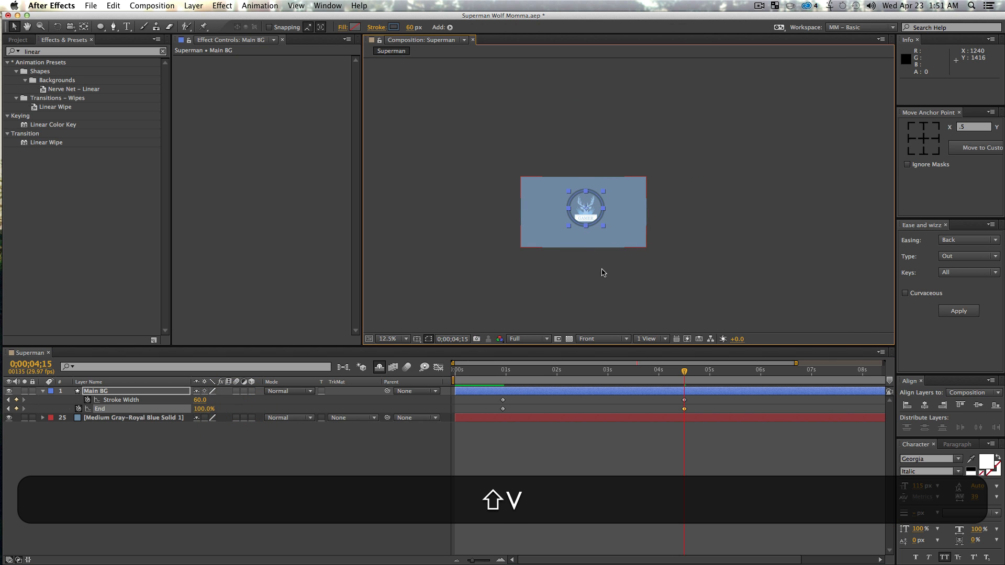
{"action": "key", "text": "shift+slash"}
{"action": "mouse_move", "coordinate": [200, 400]}
{"action": "left_mouse_down"}
{"action": "mouse_move", "coordinate": [323, 399]}
{"action": "mouse_move", "coordinate": [312, 399]}
{"action": "left_mouse_up"}
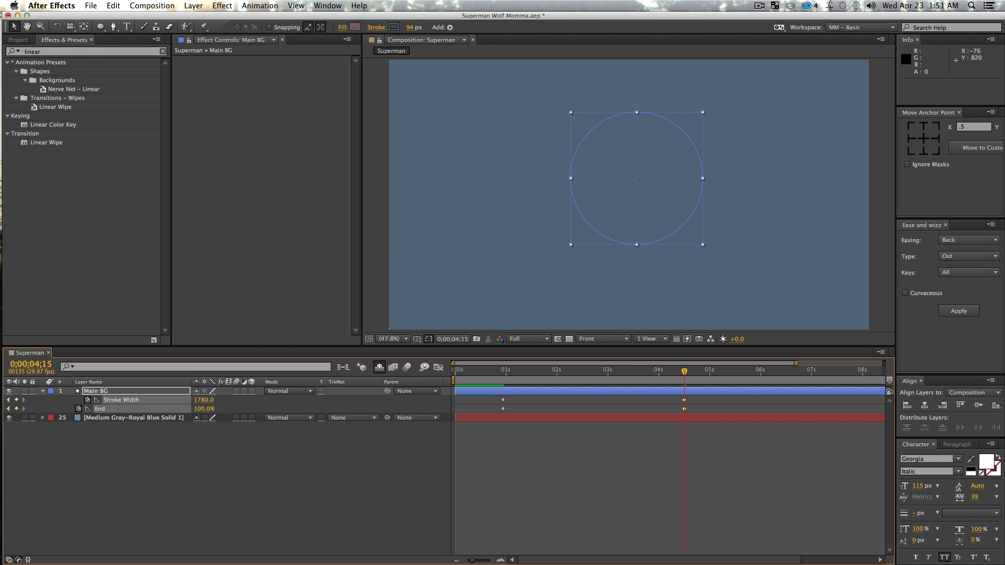
{"action": "left_click", "coordinate": [291, 488]}
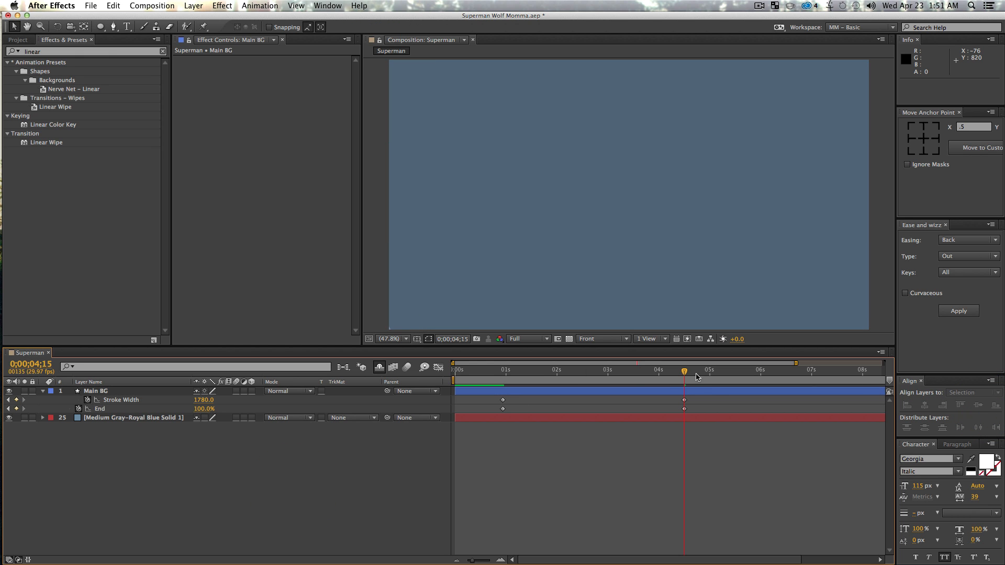
Apply Easy Ease to all Stroke Width and End keyframes of Main BG and show their speed graph
{"action": "left_click_drag", "start_coordinate": [701, 413], "coordinate": [439, 396]}
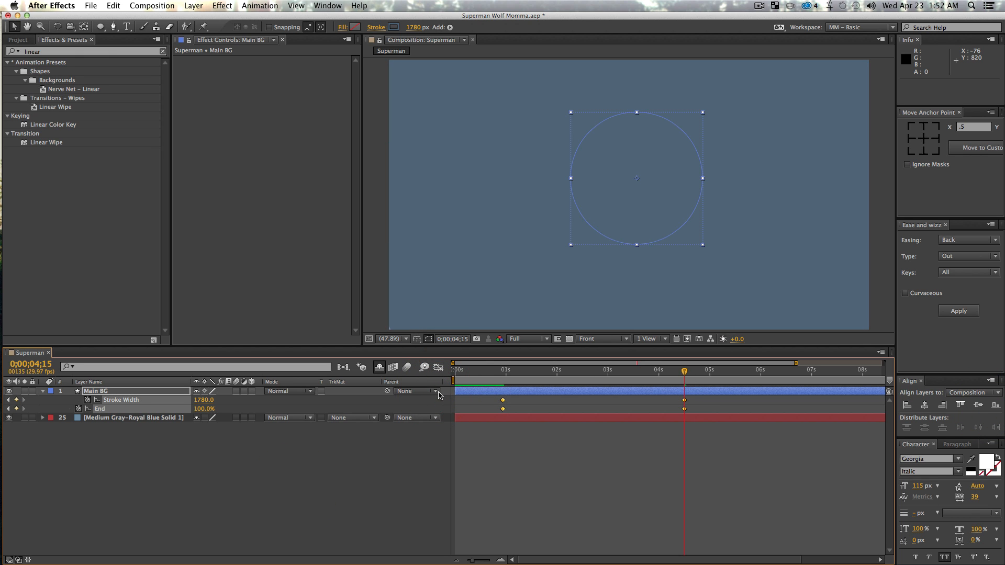
{"action": "key", "text": "F9"}
{"action": "left_click", "coordinate": [438, 366]}
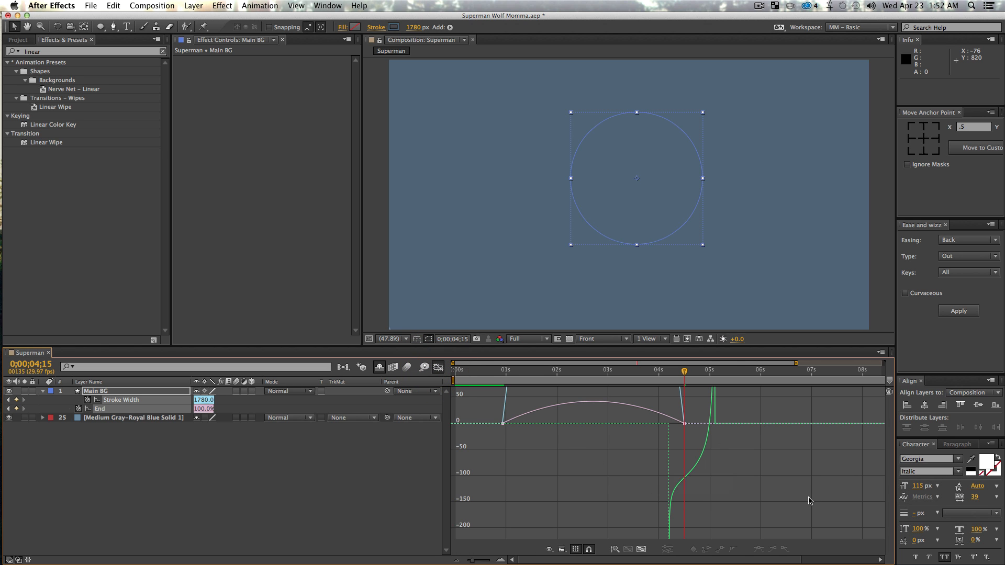
{"action": "key", "text": "space"}
{"action": "left_click_drag", "start_coordinate": [770, 464], "coordinate": [797, 507]}
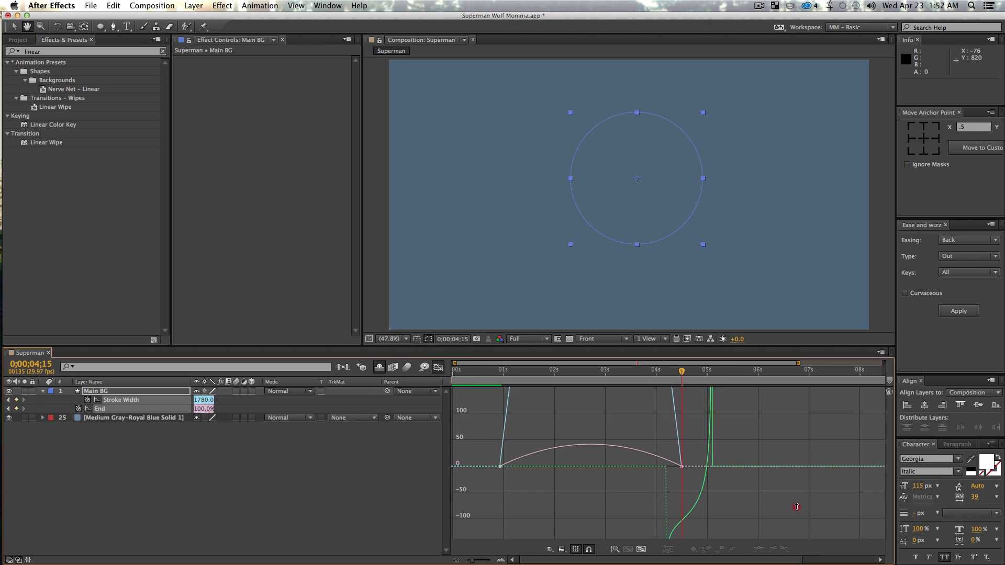
{"action": "key", "text": "v"}
Lengthen the easing influence of the first and last keyframes toward the middle of the speed graph, then return to the layer bars
{"action": "mouse_move", "coordinate": [465, 444]}
{"action": "left_mouse_down"}
{"action": "mouse_move", "coordinate": [556, 504]}
{"action": "mouse_move", "coordinate": [523, 501]}
{"action": "left_mouse_up"}
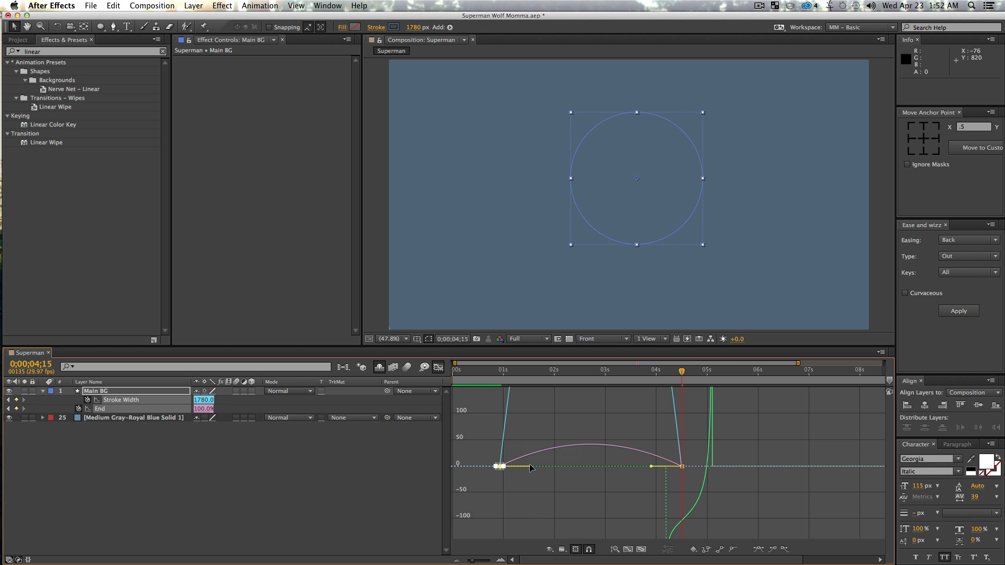
{"action": "left_click_drag", "start_coordinate": [530, 467], "coordinate": [722, 475]}
{"action": "left_click_drag", "start_coordinate": [655, 466], "coordinate": [615, 466]}
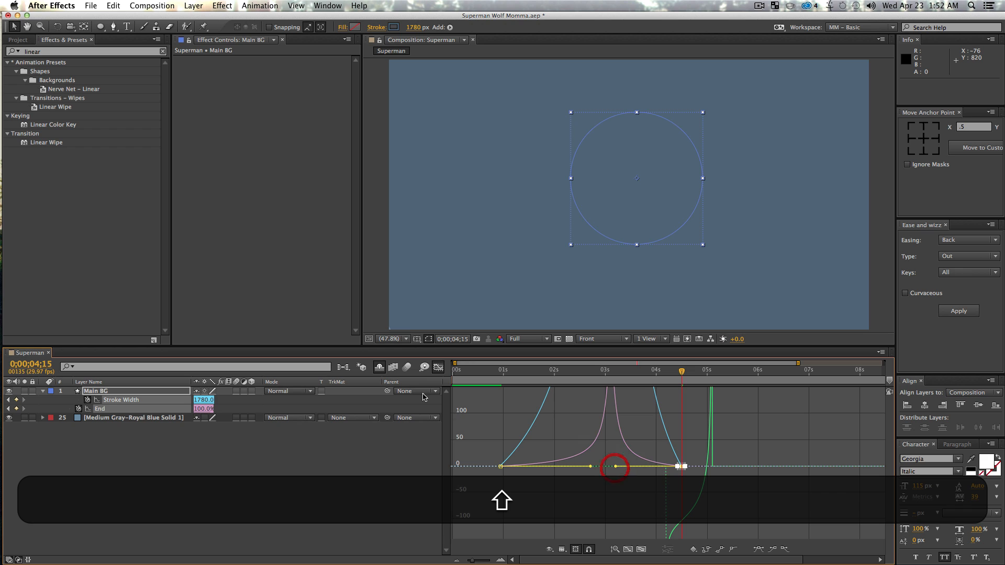
{"action": "left_click", "coordinate": [439, 367]}
{"action": "left_click", "coordinate": [359, 464]}
Preview the eased ring animation from 0;00;00;21
{"action": "left_click_drag", "start_coordinate": [542, 373], "coordinate": [489, 378]}
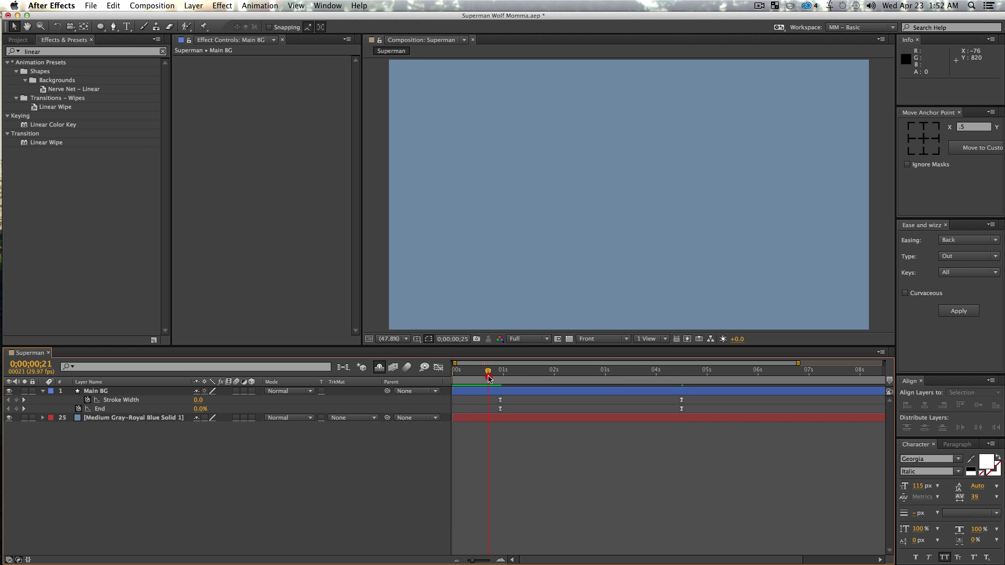
{"action": "key", "text": "space"}
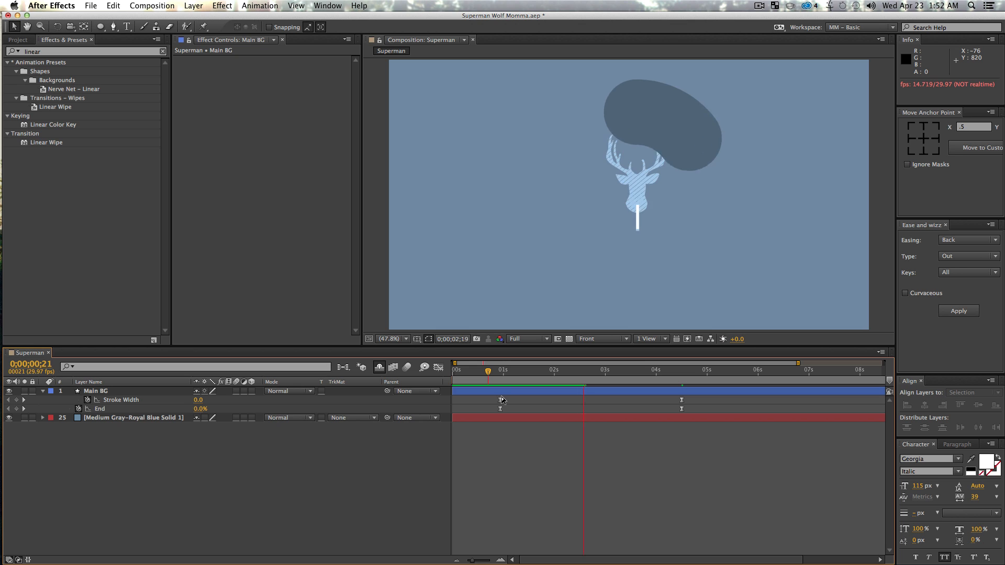
{"action": "key", "text": "space"}
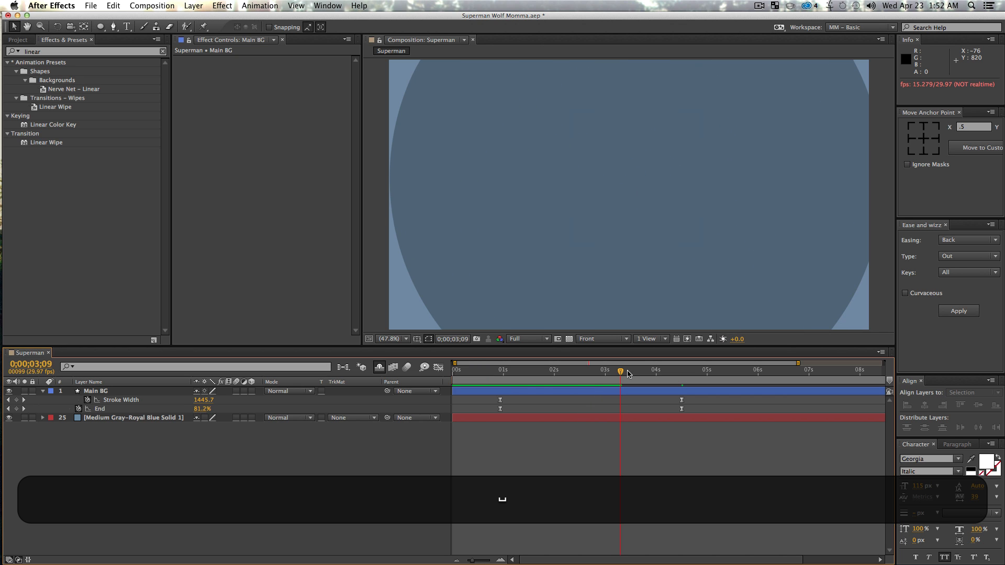
{"action": "left_click", "coordinate": [336, 496]}
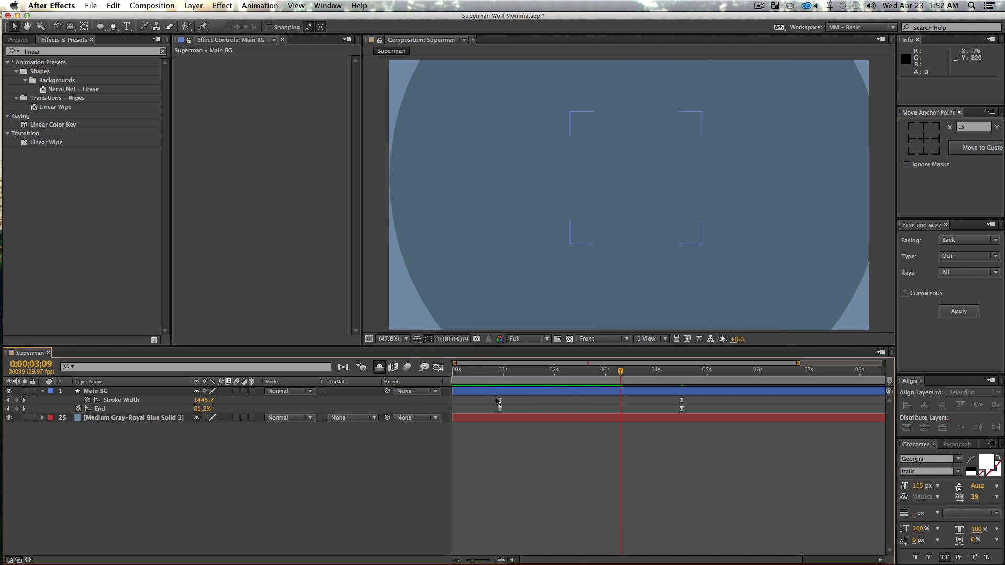
Delay the first Stroke Width keyframe to shortly before the 3-second mark and preview the animation from 0;00;00;18
{"action": "left_click_drag", "start_coordinate": [498, 401], "coordinate": [592, 401]}
{"action": "left_click_drag", "start_coordinate": [544, 370], "coordinate": [479, 372]}
{"action": "key", "text": "space"}
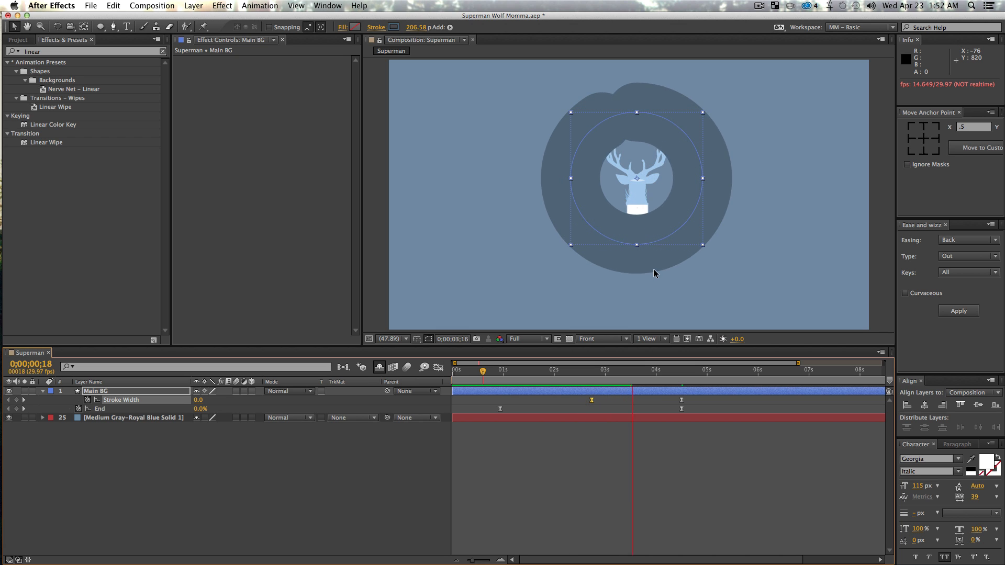
{"action": "key", "text": "space"}
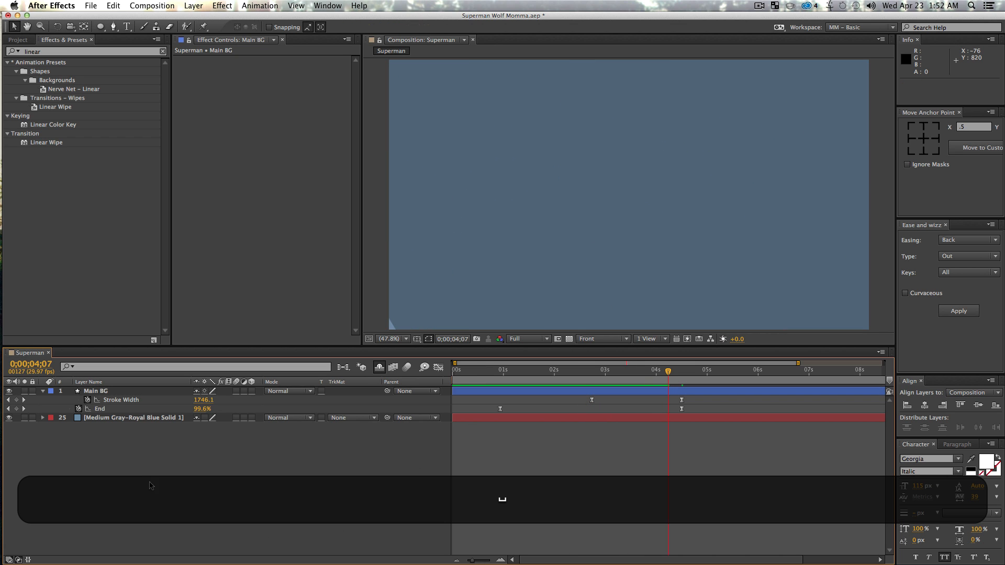
Move the Main BG layer directly above the blue solid, behind the emblem, and preview the animation from 0;00;01;16
{"action": "left_click", "coordinate": [96, 391]}
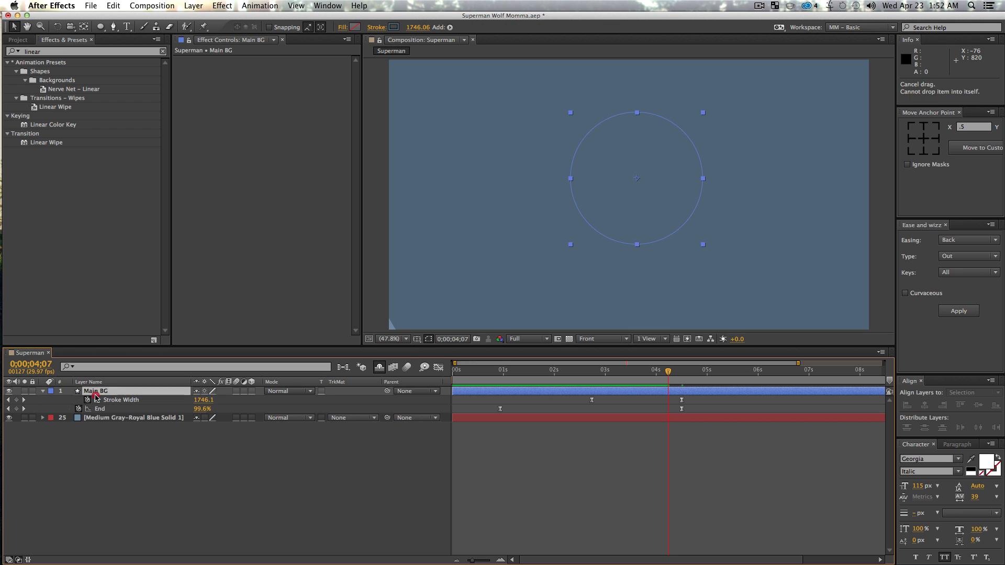
{"action": "left_click_drag", "start_coordinate": [96, 416], "coordinate": [96, 418]}
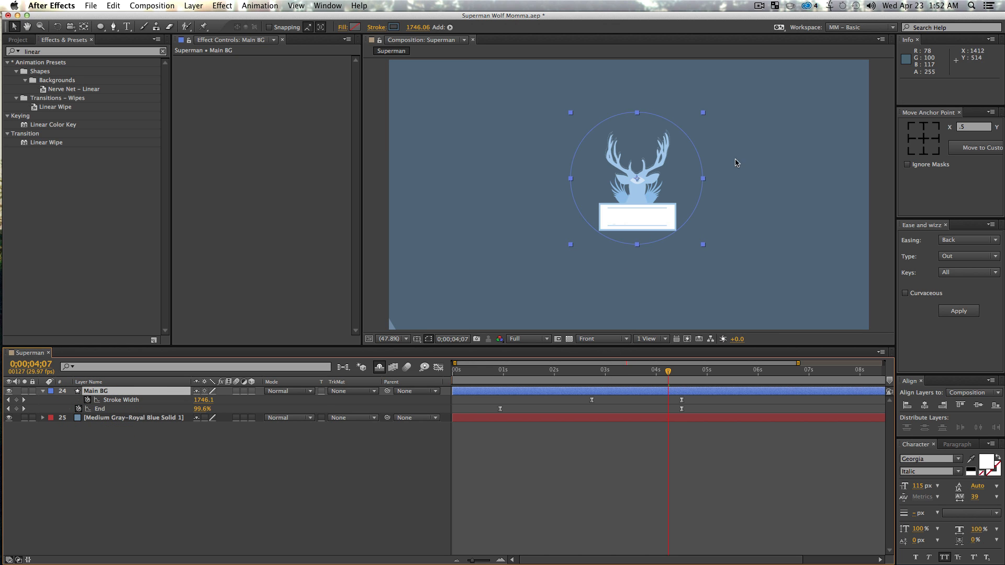
{"action": "left_click_drag", "start_coordinate": [670, 380], "coordinate": [532, 373]}
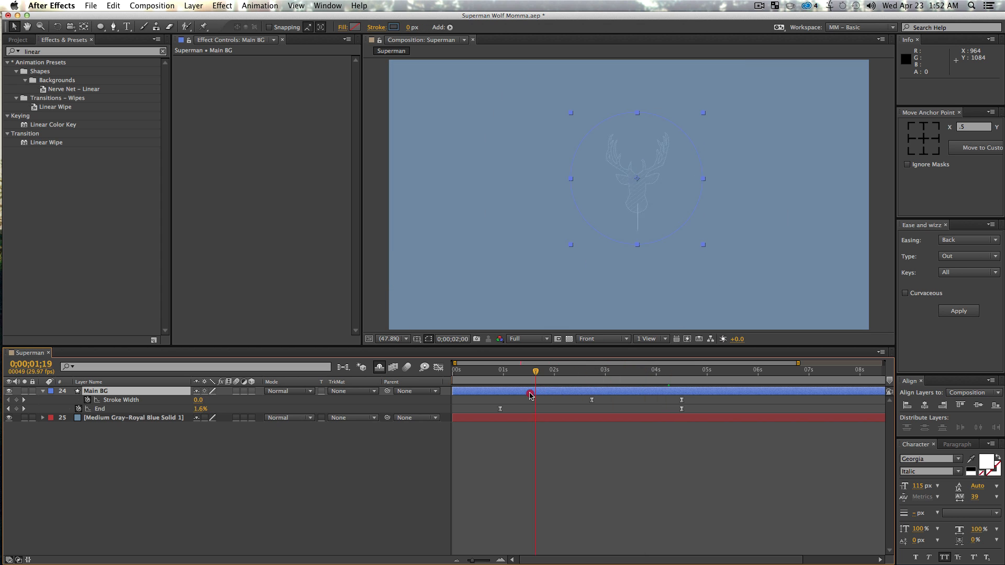
{"action": "key", "text": "space"}
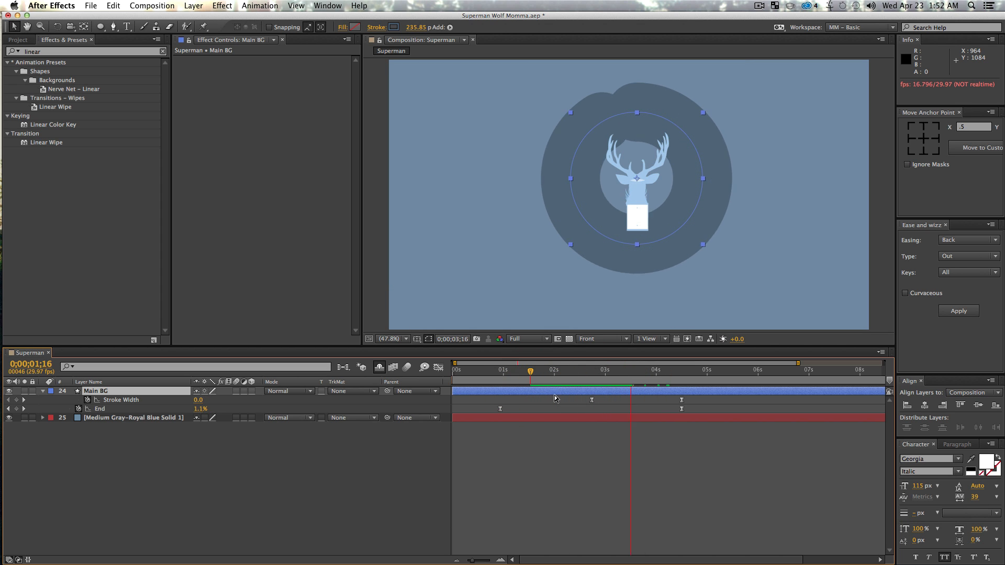
{"action": "key", "text": "space"}
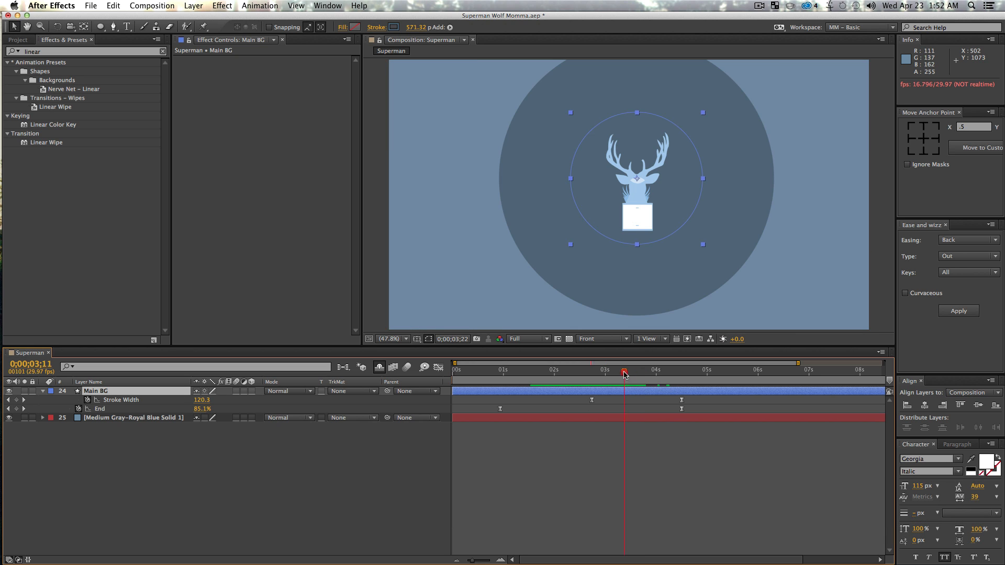
At 0;00;03;01, duplicate the Main BG layer and place the copy between the original and the blue solid
{"action": "left_click_drag", "start_coordinate": [625, 373], "coordinate": [607, 373]}
{"action": "left_click", "coordinate": [242, 506]}
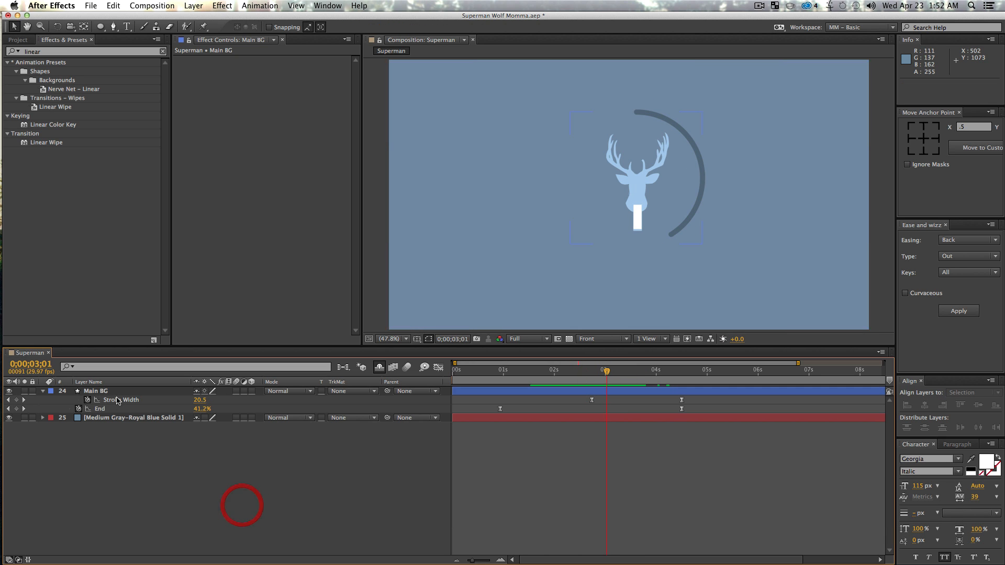
{"action": "left_click", "coordinate": [97, 391]}
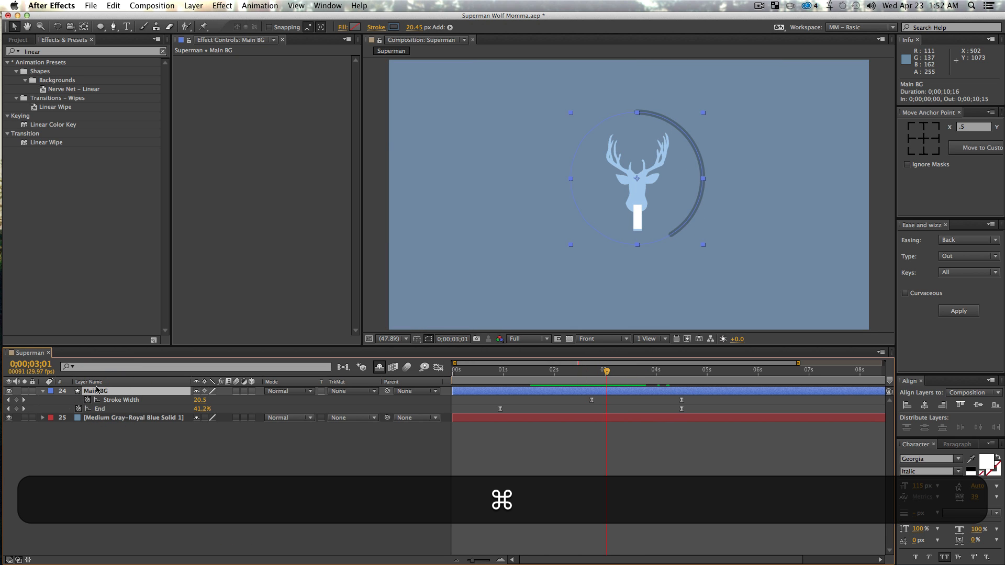
{"action": "key", "text": "super+d"}
{"action": "left_click_drag", "start_coordinate": [95, 392], "coordinate": [96, 425]}
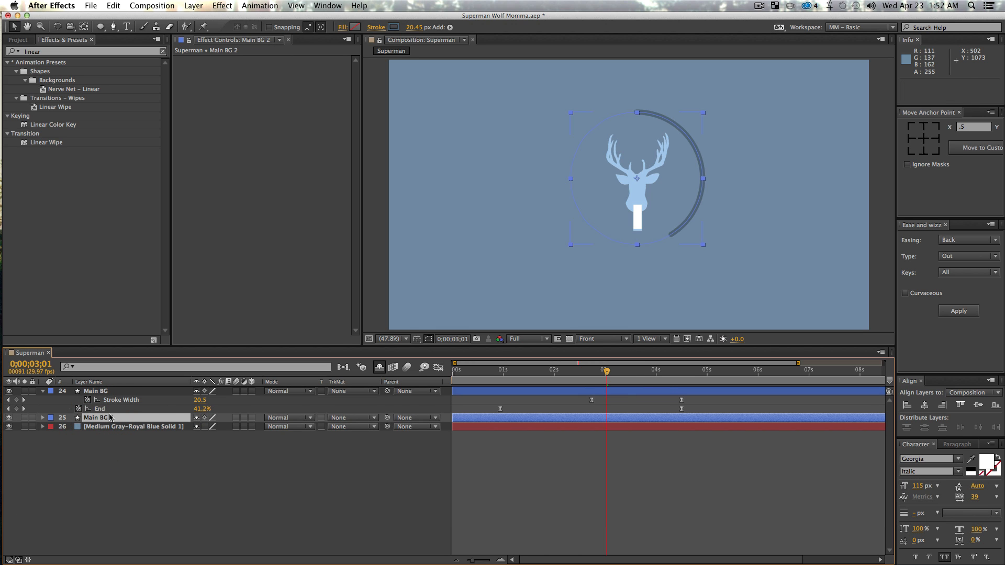
Lighten the stroke colour of the Main BG 2 ring to a brighter blue
{"action": "left_click", "coordinate": [394, 28]}
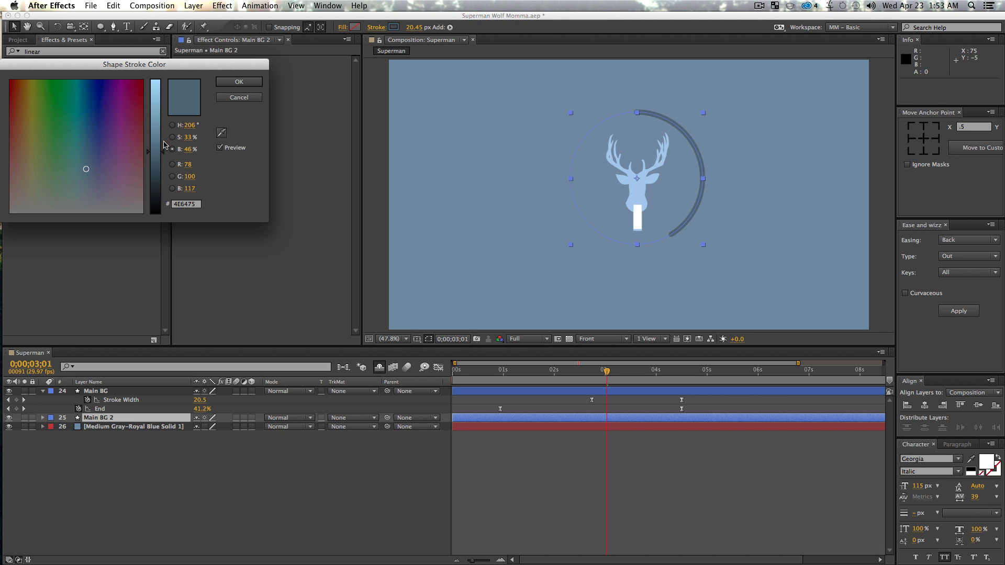
{"action": "left_click_drag", "start_coordinate": [164, 148], "coordinate": [165, 126]}
{"action": "left_click", "coordinate": [220, 84]}
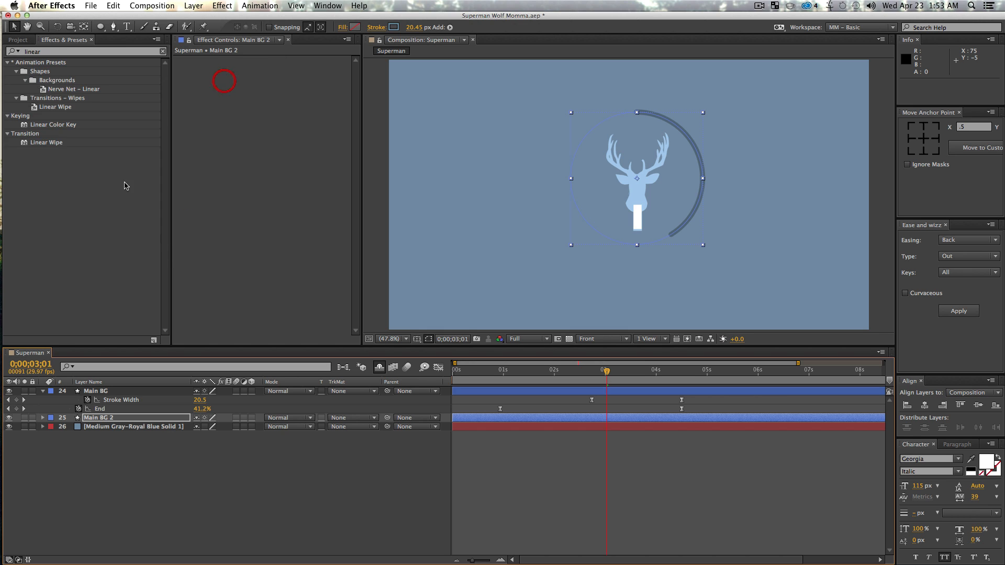
Set the Main BG 2 layer's rotation to 271°
{"action": "left_click", "coordinate": [104, 418]}
{"action": "key", "text": "r"}
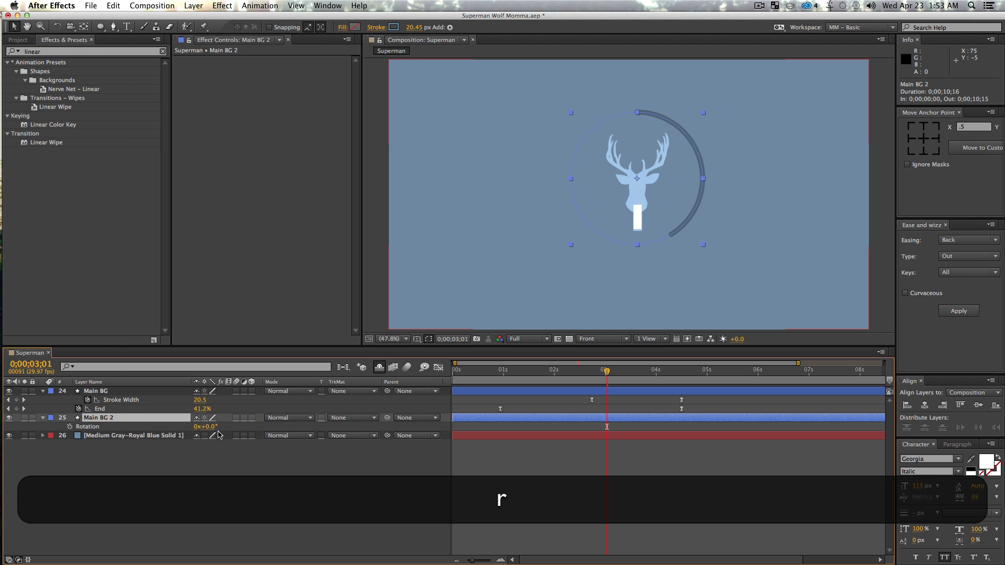
{"action": "left_click_drag", "start_coordinate": [210, 430], "coordinate": [216, 426]}
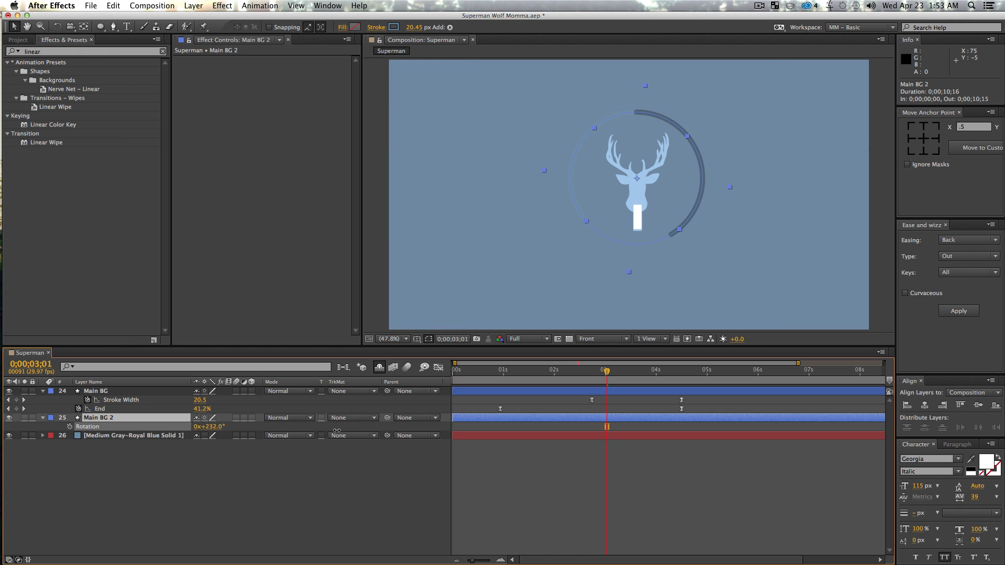
{"action": "left_click_drag", "start_coordinate": [358, 431], "coordinate": [356, 432]}
{"action": "left_click", "coordinate": [305, 512]}
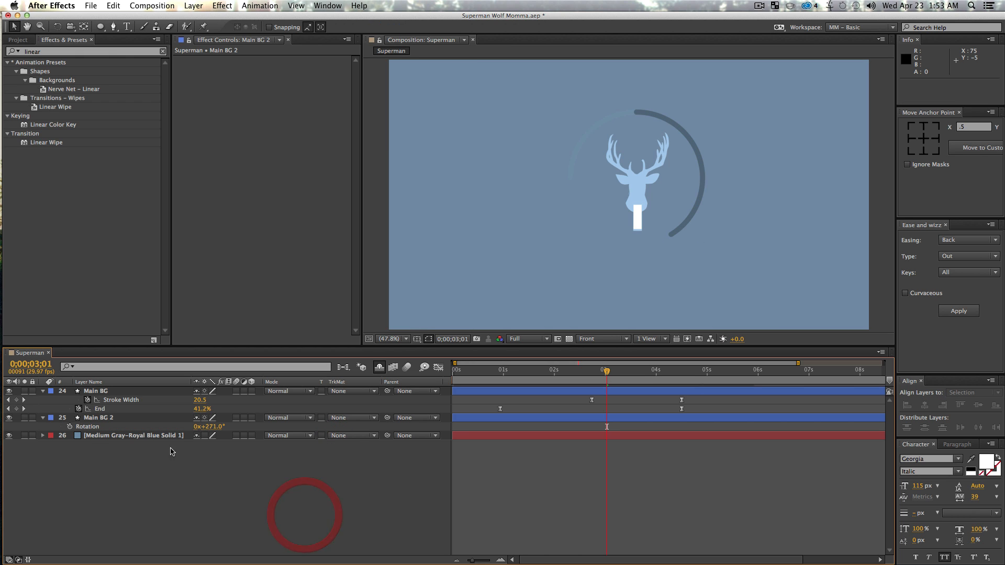
Duplicate the Main BG 2 layer and set the copy's rotation to 78°
{"action": "left_click", "coordinate": [105, 419]}
{"action": "key", "text": "super+d"}
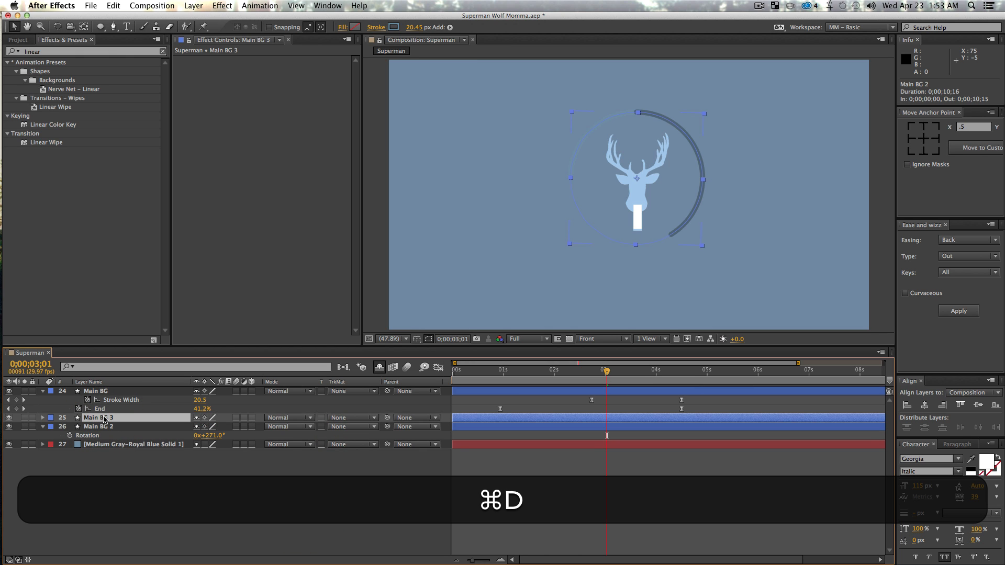
{"action": "key", "text": "r"}
{"action": "left_click_drag", "start_coordinate": [217, 431], "coordinate": [202, 427]}
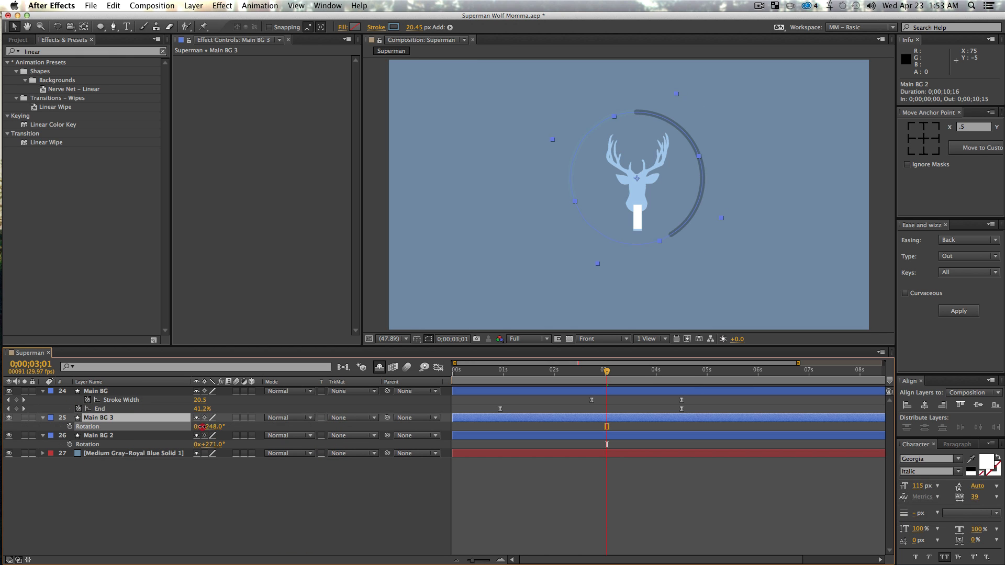
{"action": "left_click_drag", "start_coordinate": [128, 439], "coordinate": [128, 440]}
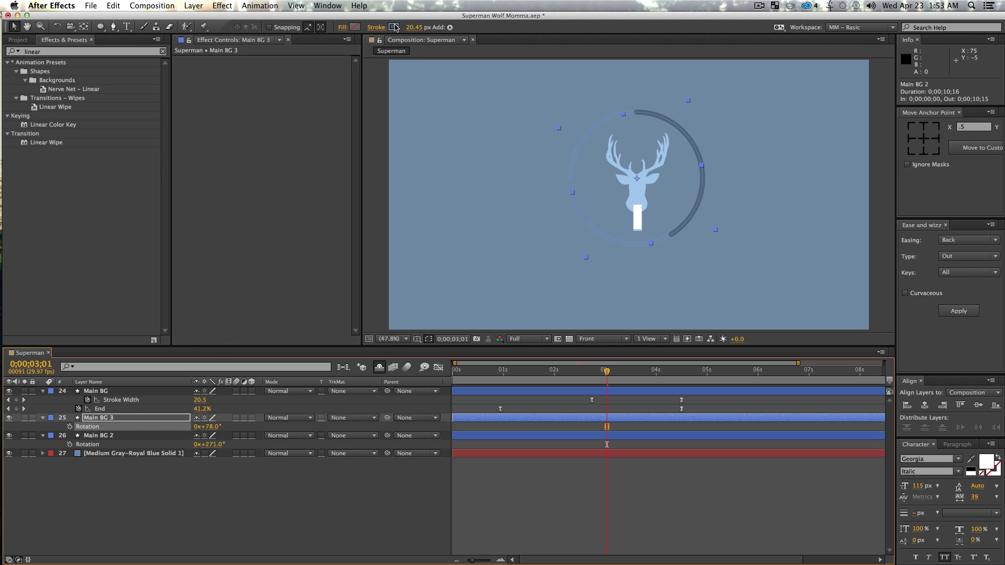
Darken the stroke colour of the Main BG 3 ring to a near-black blue
{"action": "left_click", "coordinate": [394, 27]}
{"action": "left_click_drag", "start_coordinate": [157, 137], "coordinate": [157, 191]}
{"action": "left_click", "coordinate": [239, 81]}
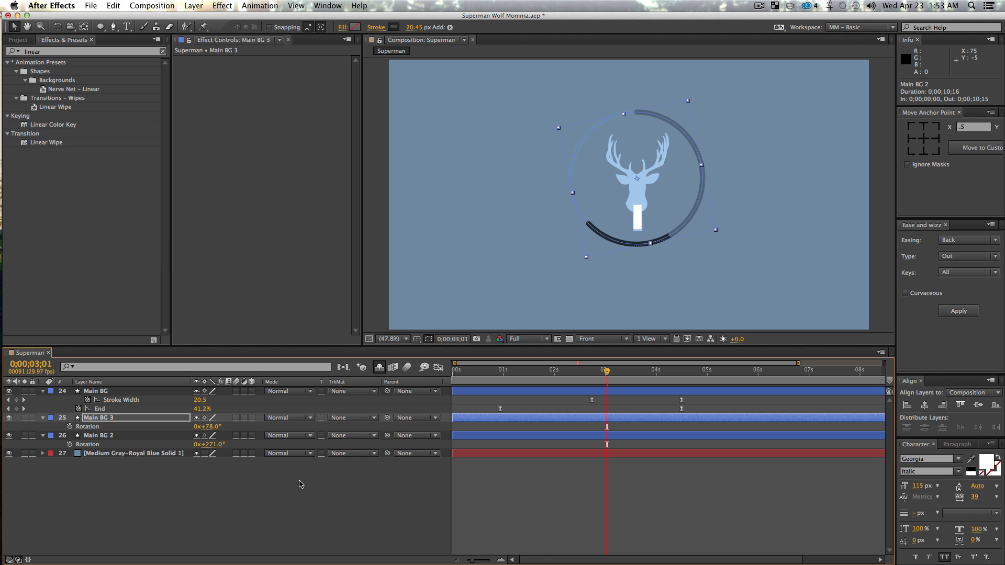
{"action": "left_click", "coordinate": [303, 496]}
Preview the three layered rings from 0;00;02;10
{"action": "left_click_drag", "start_coordinate": [607, 371], "coordinate": [572, 371]}
{"action": "key", "text": "space"}
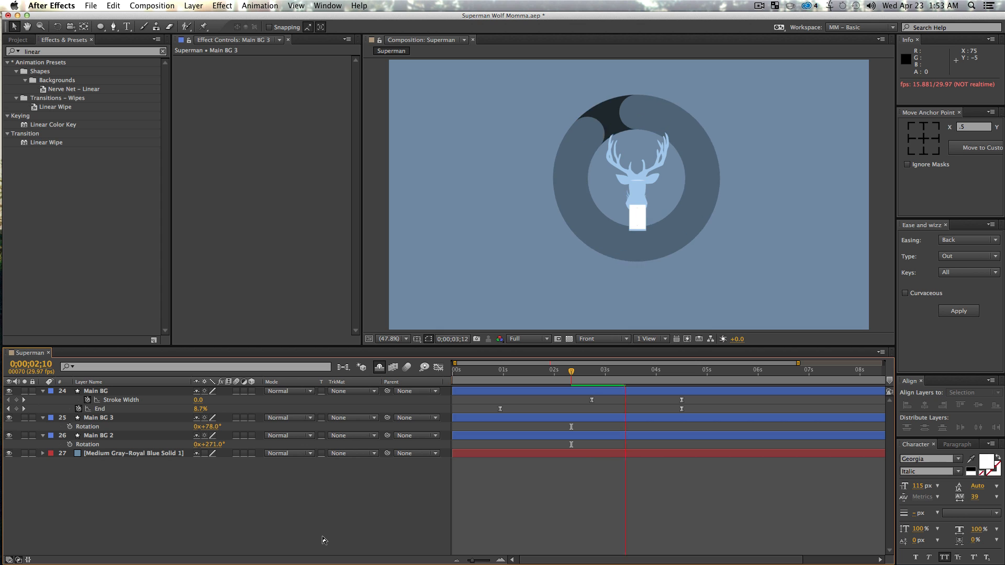
{"action": "key", "text": "space"}
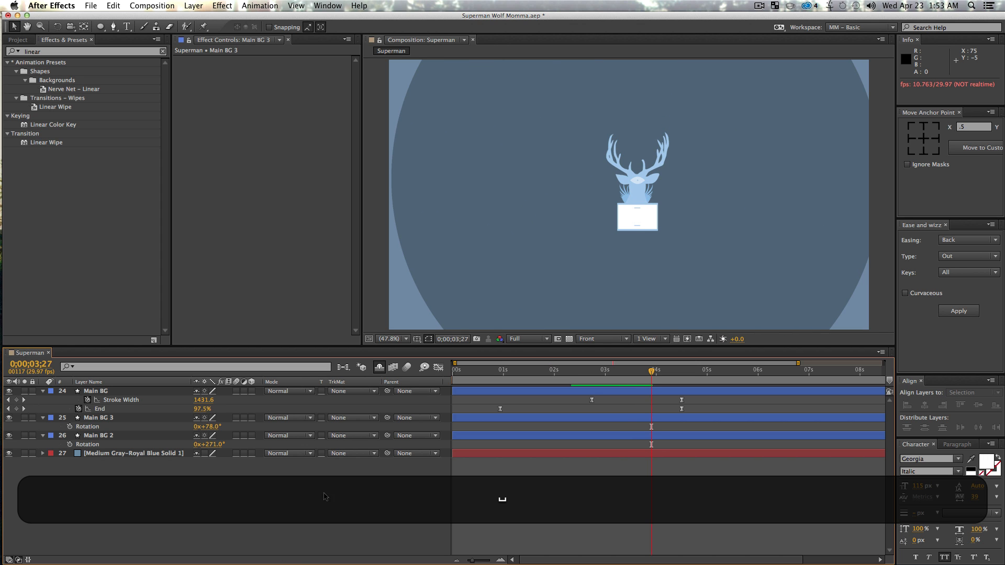
Reveal the three ring layers' keyframes and stagger them, delaying Main BG the most and ending Main BG 2 at 0;00;04;21
{"action": "left_click", "coordinate": [94, 436]}
{"action": "left_click", "coordinate": [97, 392], "text": "shift"}
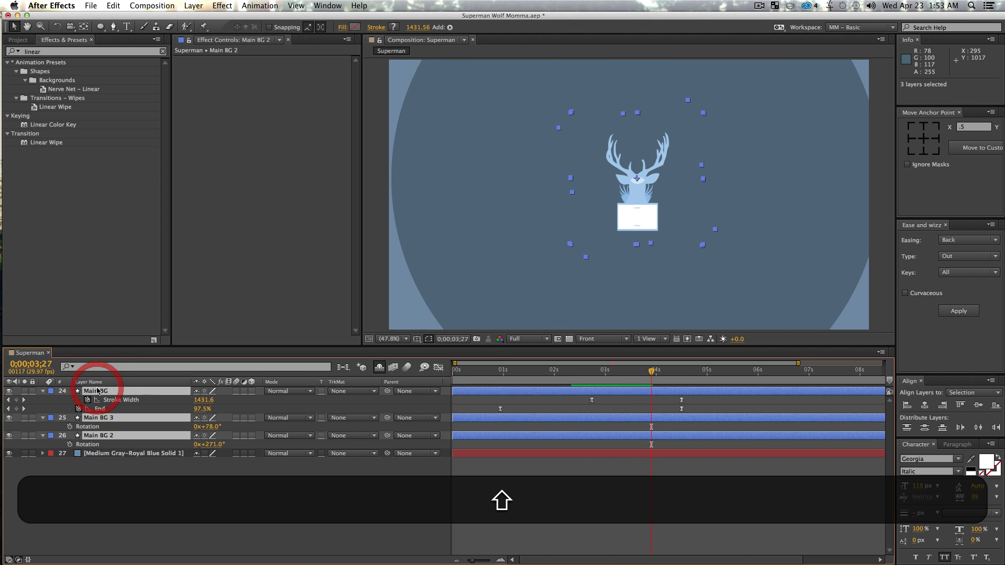
{"action": "key", "text": "shift+u"}
{"action": "left_click", "coordinate": [316, 514]}
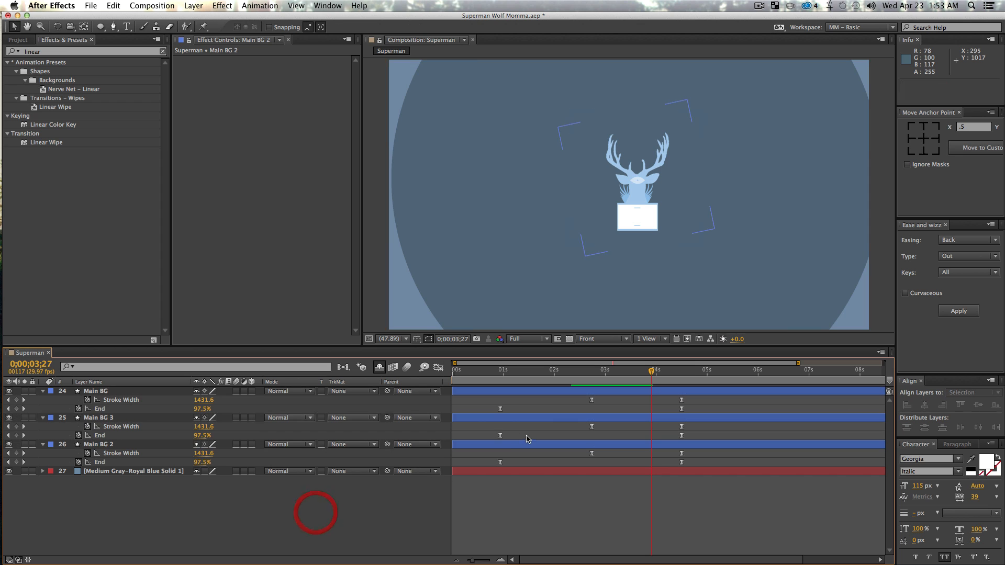
{"action": "mouse_move", "coordinate": [492, 395]}
{"action": "left_mouse_down"}
{"action": "mouse_move", "coordinate": [702, 399]}
{"action": "mouse_move", "coordinate": [676, 408]}
{"action": "mouse_move", "coordinate": [458, 394]}
{"action": "mouse_move", "coordinate": [528, 411]}
{"action": "mouse_move", "coordinate": [520, 409]}
{"action": "left_mouse_up"}
{"action": "key", "text": "super+z"}
{"action": "mouse_move", "coordinate": [492, 450]}
{"action": "left_mouse_down"}
{"action": "mouse_move", "coordinate": [605, 472]}
{"action": "mouse_move", "coordinate": [707, 474]}
{"action": "left_mouse_up"}
{"action": "left_click_drag", "start_coordinate": [681, 453], "coordinate": [692, 454]}
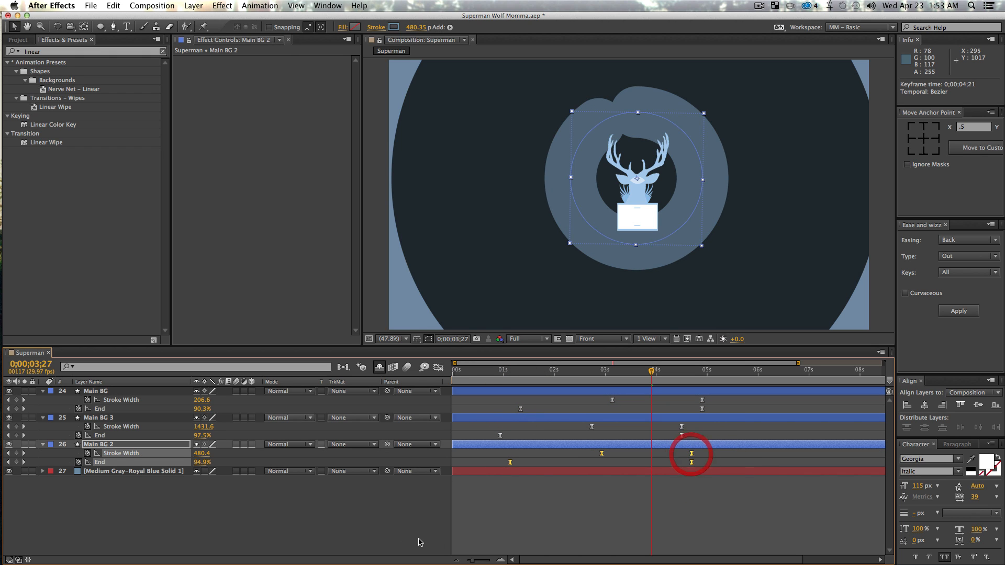
{"action": "left_click", "coordinate": [381, 521]}
Preview the staggered ring animation from 0;00;00;26
{"action": "left_click_drag", "start_coordinate": [517, 374], "coordinate": [497, 375]}
{"action": "key", "text": "space"}
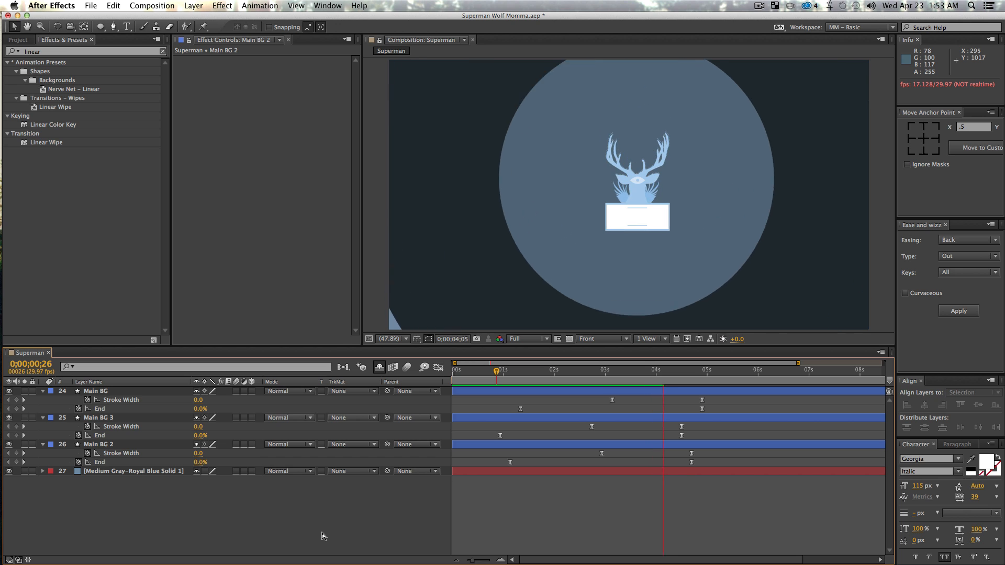
{"action": "key", "text": "space"}
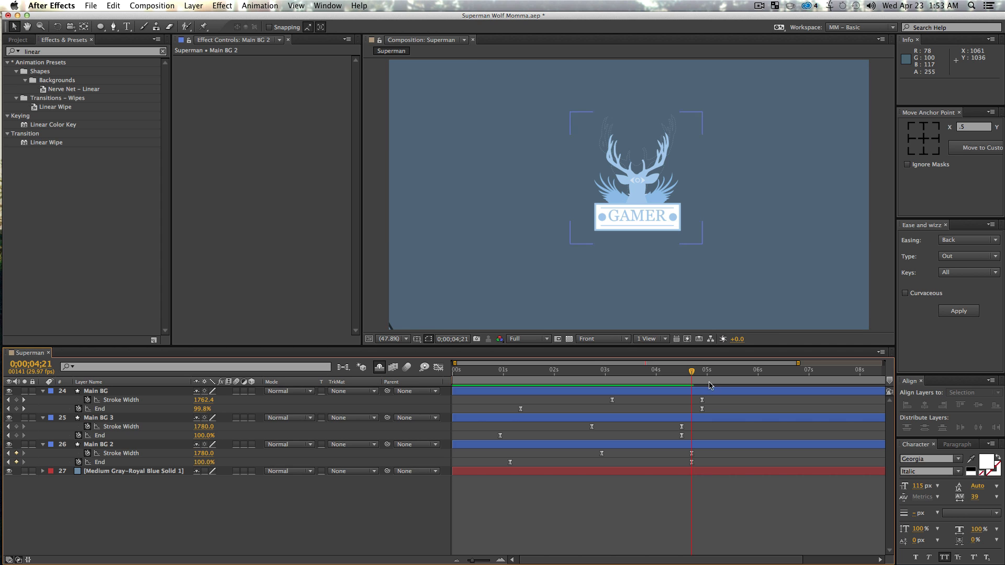
Examine the striped deer head up close at 0;00;02;13
{"action": "left_click_drag", "start_coordinate": [691, 372], "coordinate": [575, 393]}
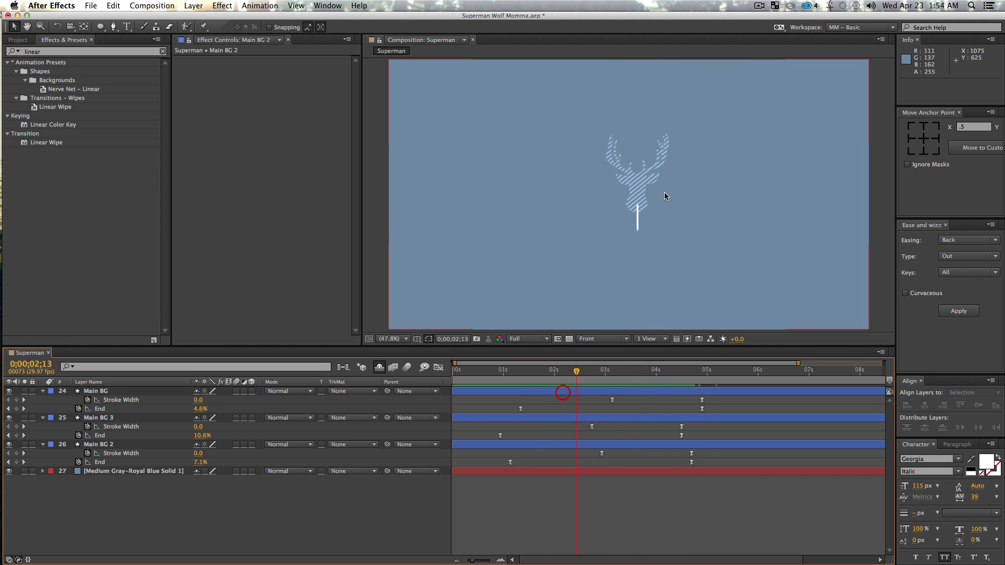
{"action": "key", "text": "z"}
{"action": "left_click", "coordinate": [638, 190]}
{"action": "key", "text": "space"}
{"action": "left_click_drag", "start_coordinate": [636, 182], "coordinate": [619, 178]}
{"action": "key", "text": "z"}
{"action": "left_click", "coordinate": [611, 182]}
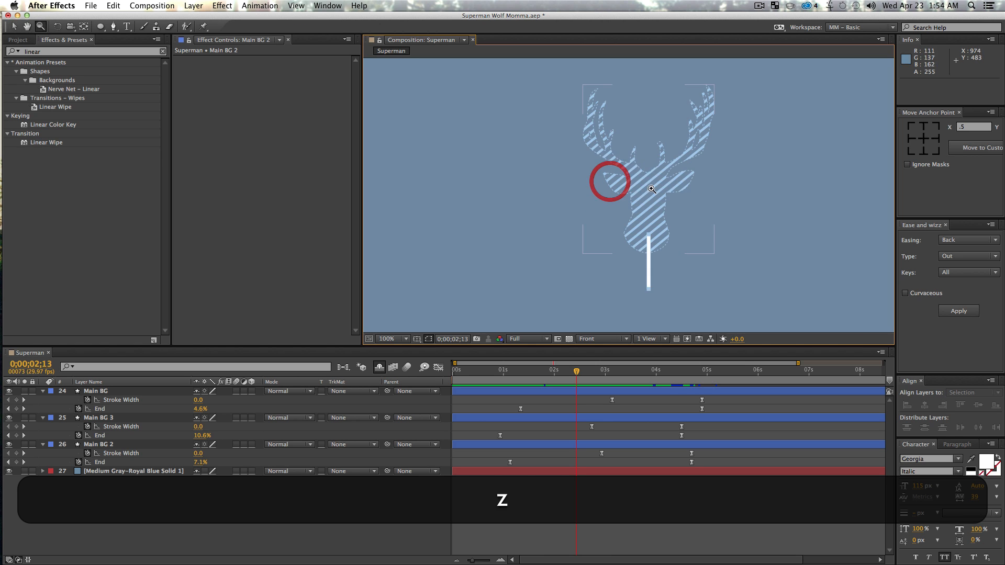
{"action": "key", "text": "space"}
{"action": "left_click_drag", "start_coordinate": [682, 194], "coordinate": [663, 173]}
{"action": "key", "text": "v"}
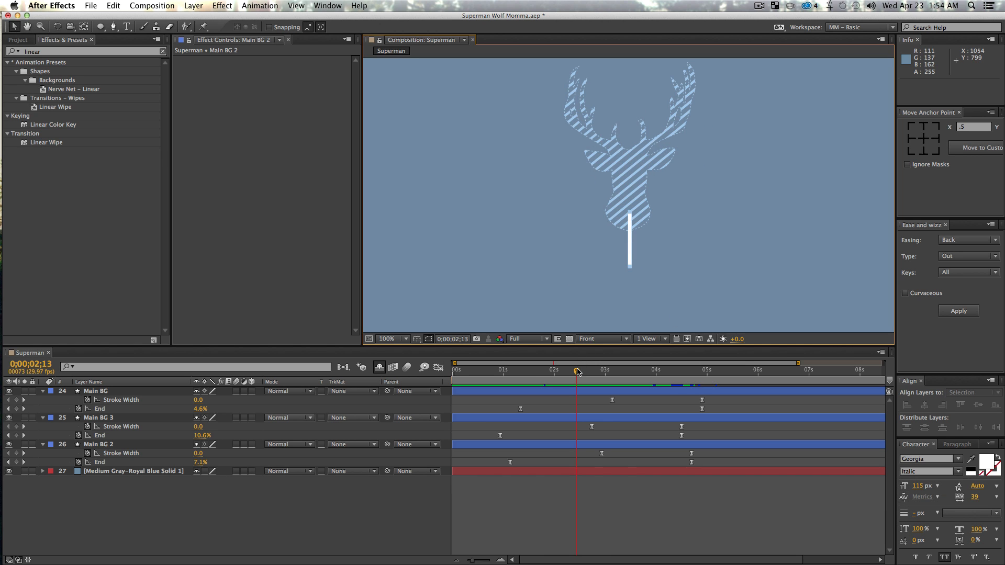
Go to 0;00;03;14, frame the full rings at 50% magnification and save the project
{"action": "left_click_drag", "start_coordinate": [578, 373], "coordinate": [628, 407]}
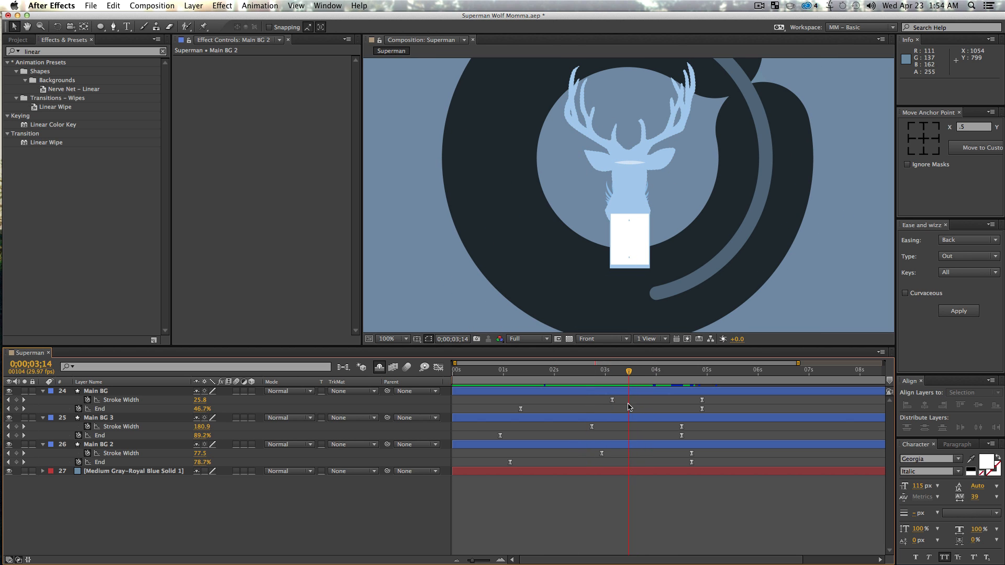
{"action": "key", "text": "z"}
{"action": "left_click", "coordinate": [668, 151], "text": "alt"}
{"action": "key", "text": "space"}
{"action": "mouse_move", "coordinate": [663, 193]}
{"action": "left_mouse_down"}
{"action": "mouse_move", "coordinate": [649, 209]}
{"action": "mouse_move", "coordinate": [657, 174]}
{"action": "left_mouse_up"}
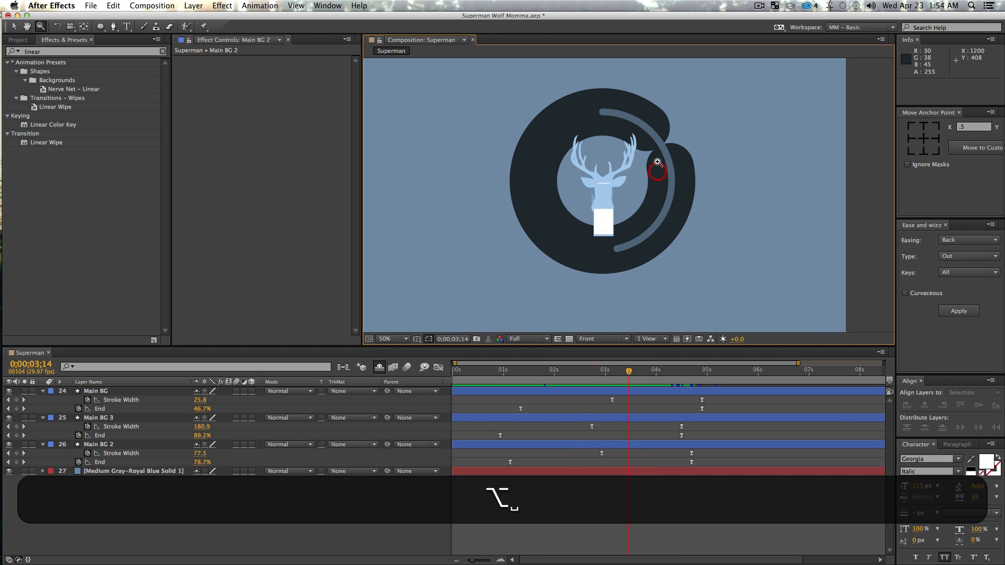
{"action": "key", "text": "v"}
{"action": "key", "text": "super+s"}
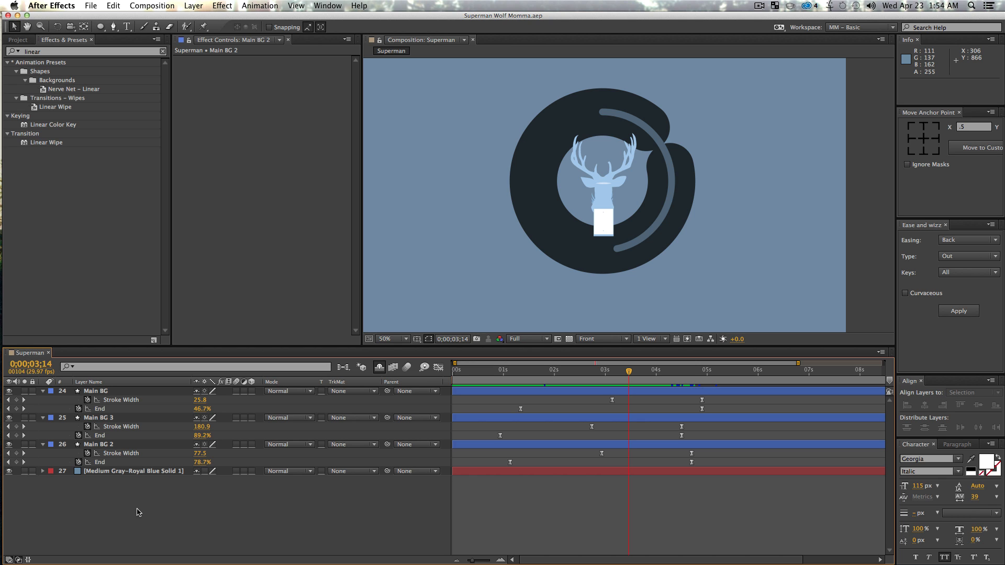
Create a 1920 × 1080 px solid in the same blue and rename its layer Lines
{"action": "key", "text": "super+y"}
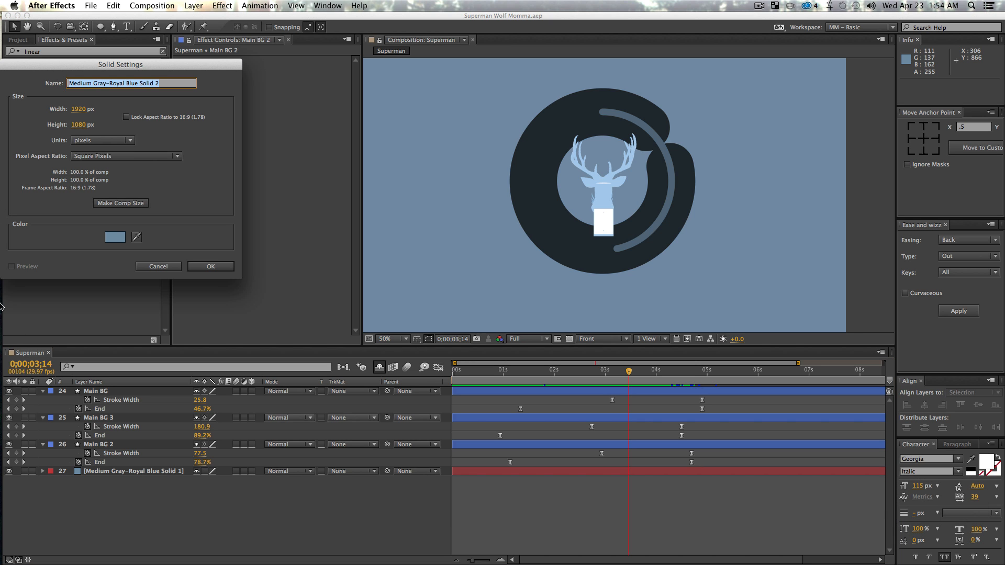
{"action": "left_click", "coordinate": [212, 266]}
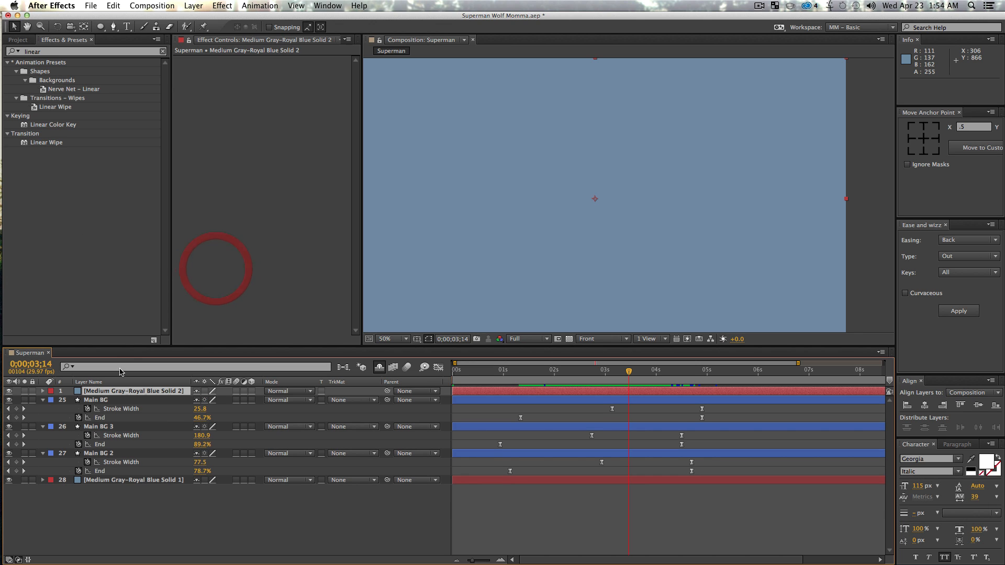
{"action": "left_click", "coordinate": [113, 392]}
{"action": "key", "text": "Return"}
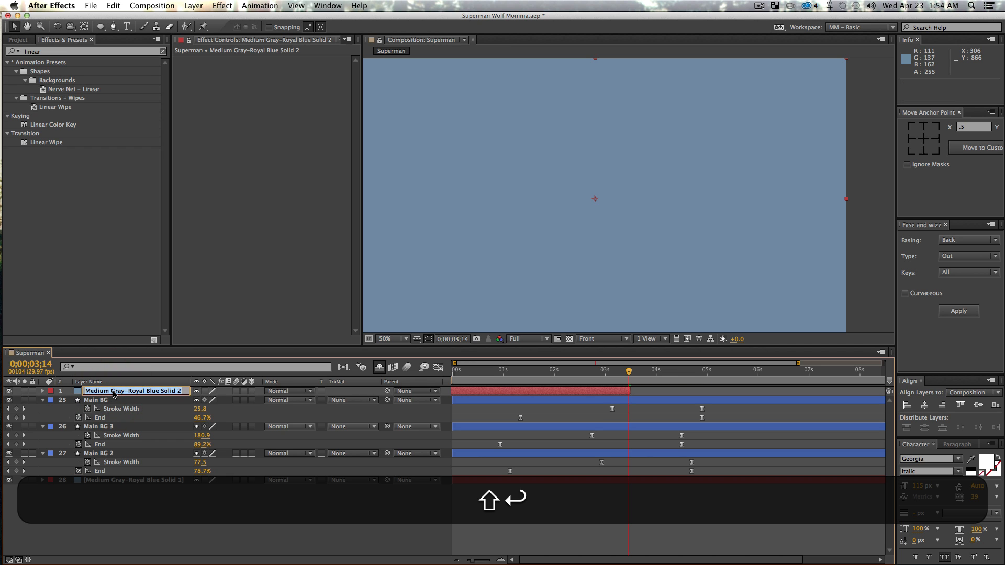
{"action": "type", "text": "Lines"}
{"action": "key", "text": "Return"}
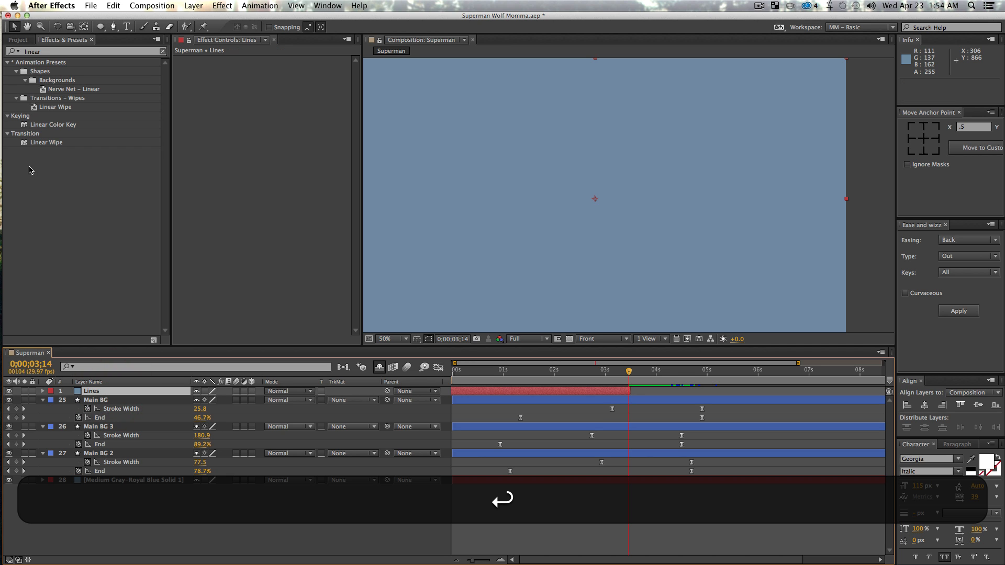
Find the Venetian Blinds effect and apply it to the Lines layer
{"action": "double_click", "coordinate": [50, 52]}
{"action": "mouse_move", "coordinate": [2, 51]}
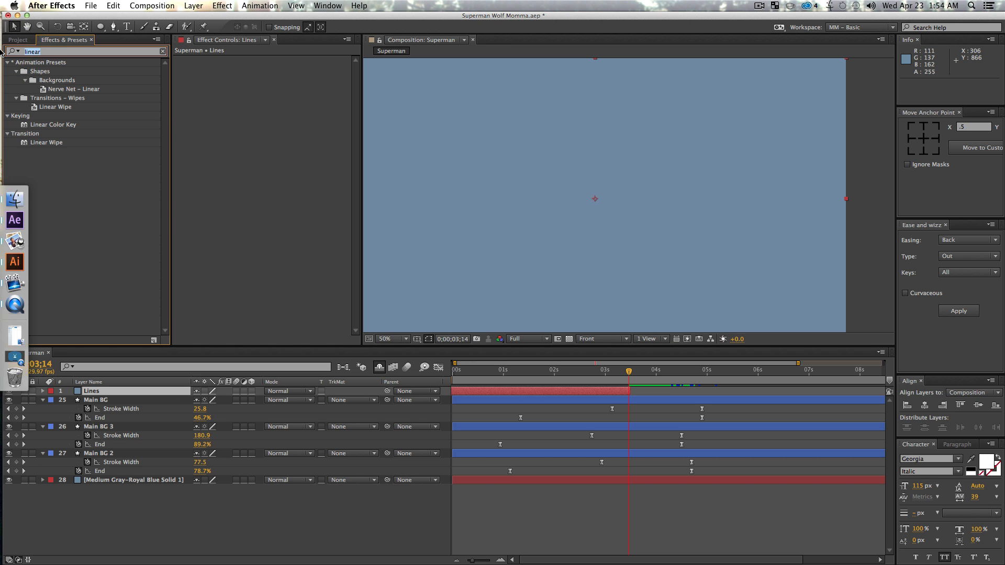
{"action": "type", "text": "ven"}
{"action": "key", "text": "Return"}
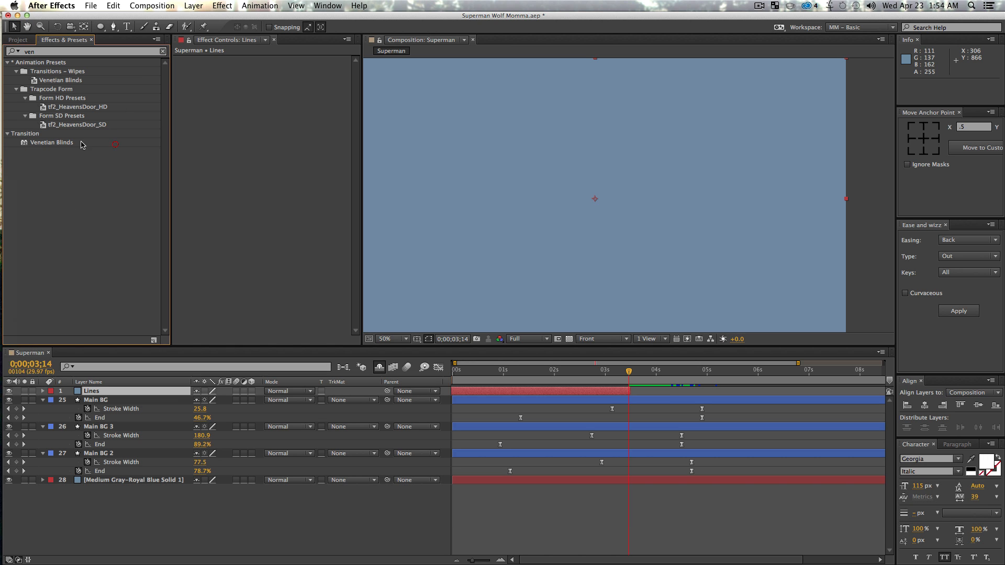
{"action": "left_click", "coordinate": [49, 143]}
{"action": "left_click_drag", "start_coordinate": [81, 320], "coordinate": [92, 391]}
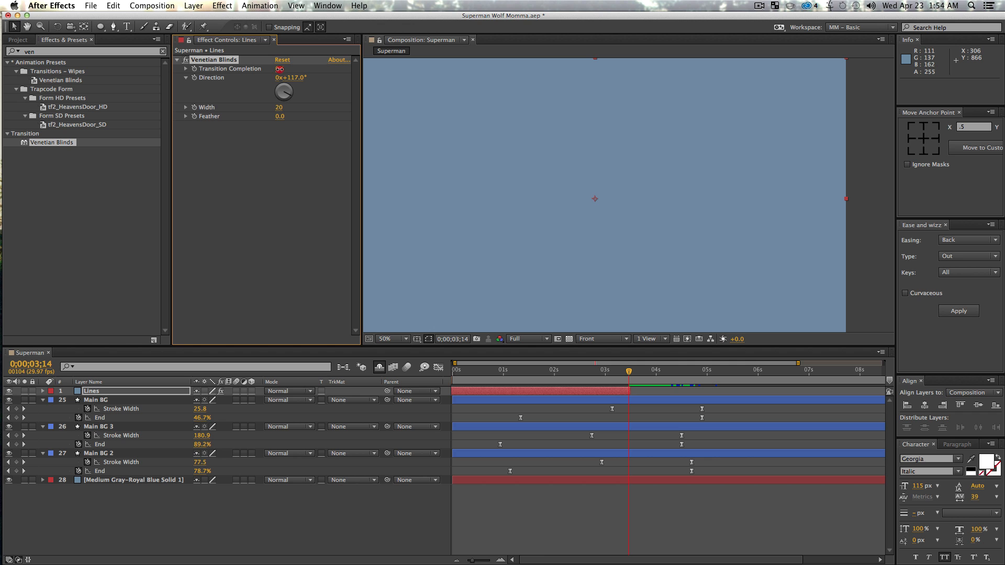
Set the Venetian Blinds effect on Lines to 42% transition completion with a direction of 117°
{"action": "left_click_drag", "start_coordinate": [279, 69], "coordinate": [377, 89]}
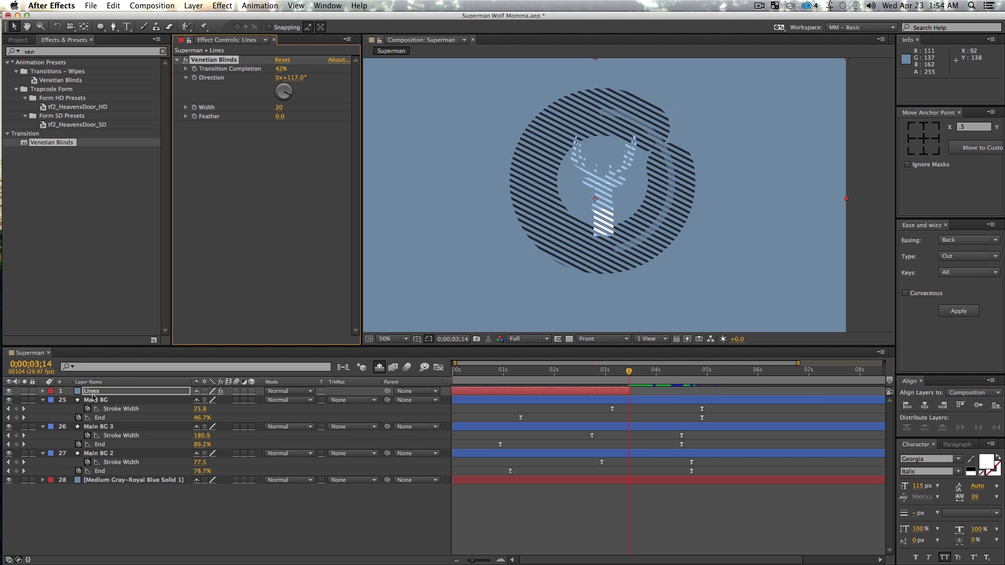
{"action": "left_click", "coordinate": [92, 393]}
{"action": "left_click", "coordinate": [24, 391]}
{"action": "left_click", "coordinate": [25, 391]}
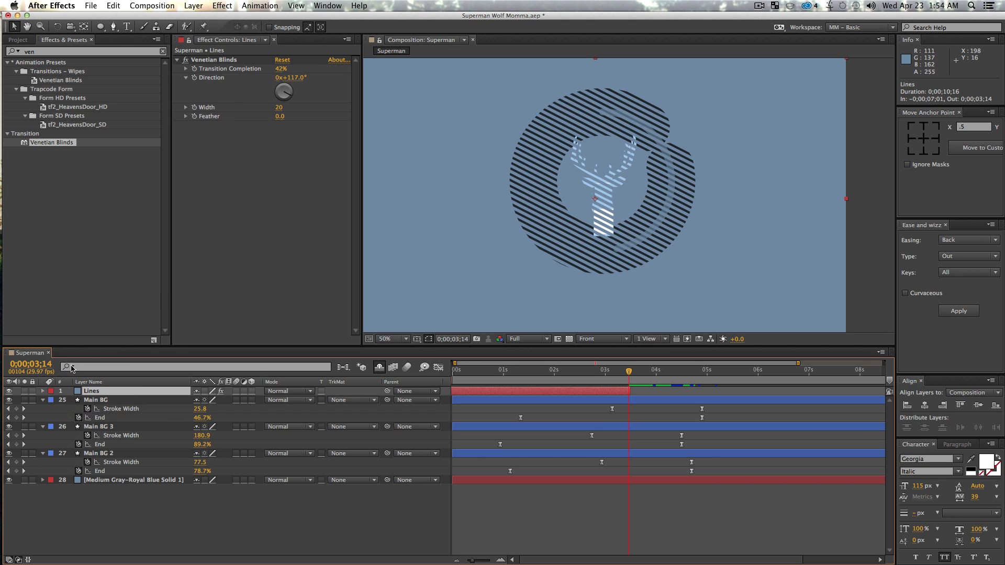
{"action": "left_click", "coordinate": [238, 212]}
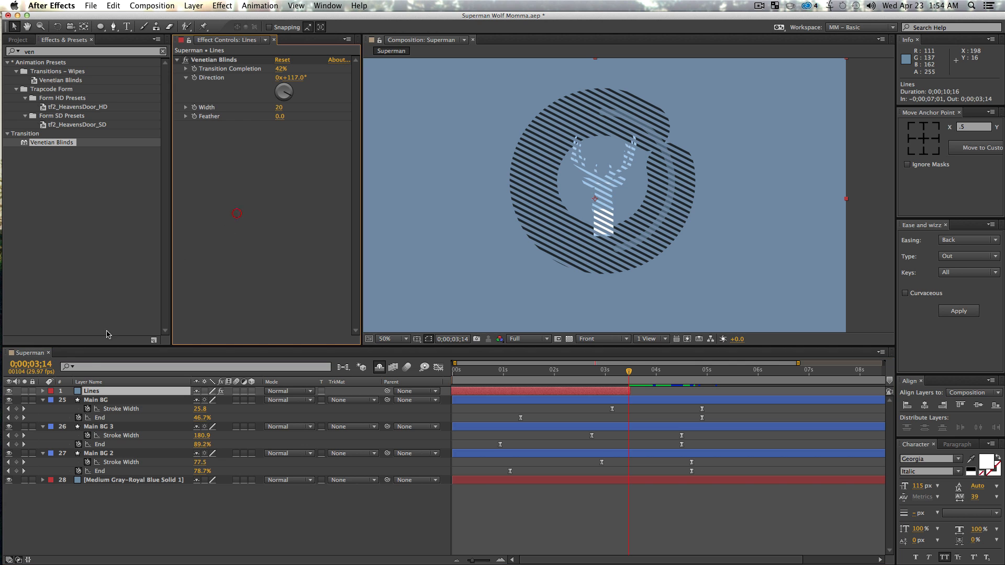
Change the colour of the Lines layer's solid to white
{"action": "left_click", "coordinate": [88, 391]}
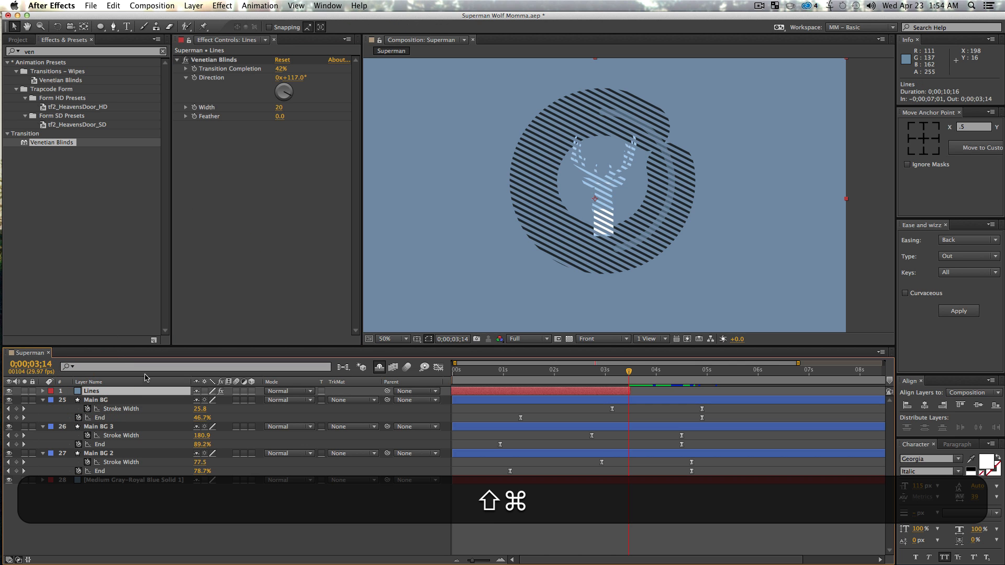
{"action": "key", "text": "shift+super+y"}
{"action": "left_click", "coordinate": [113, 237]}
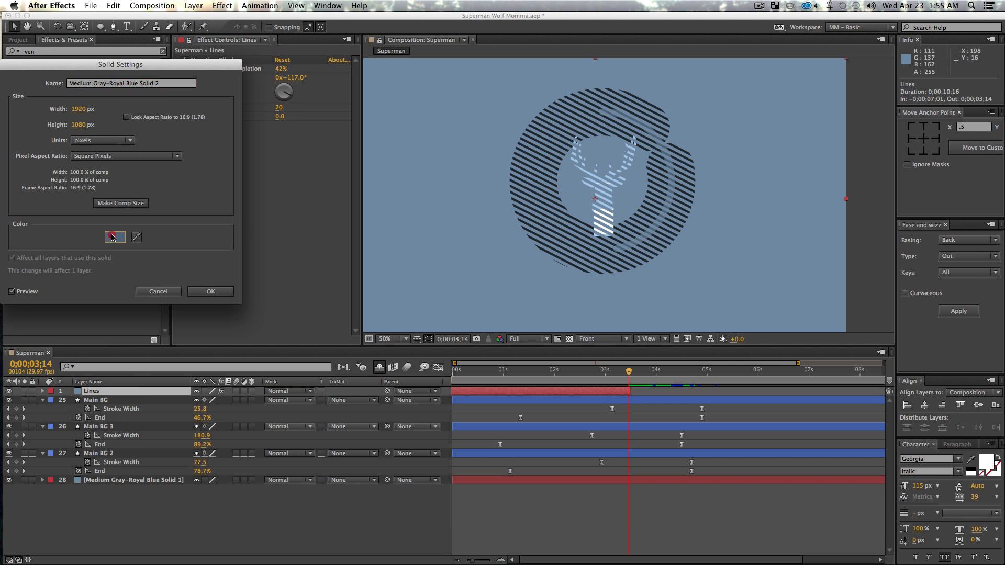
{"action": "mouse_move", "coordinate": [80, 147]}
{"action": "left_mouse_down"}
{"action": "mouse_move", "coordinate": [61, 137]}
{"action": "mouse_move", "coordinate": [92, 140]}
{"action": "mouse_move", "coordinate": [1, 65]}
{"action": "left_mouse_up"}
{"action": "left_click", "coordinate": [183, 127]}
{"action": "left_click", "coordinate": [233, 82]}
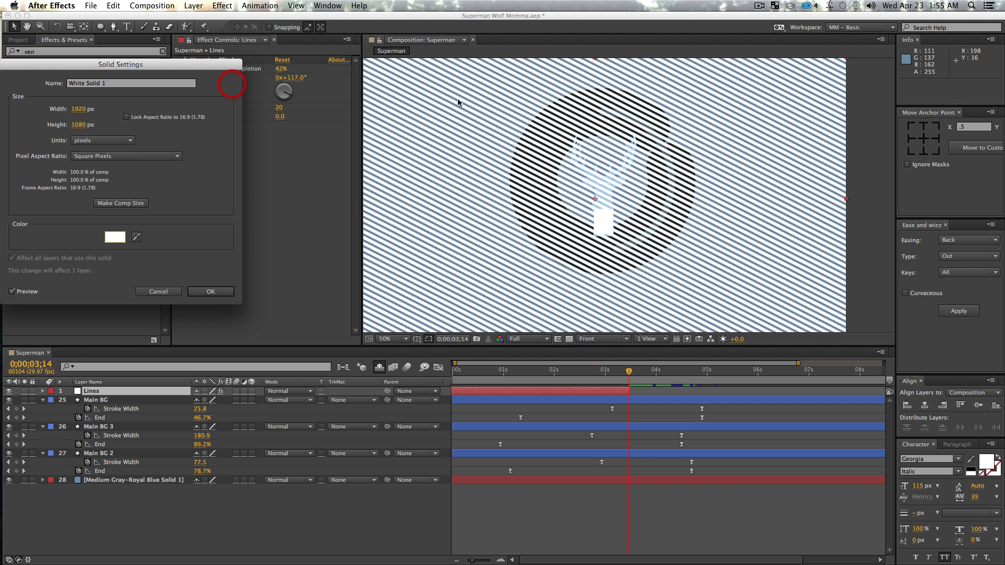
{"action": "left_click", "coordinate": [197, 296]}
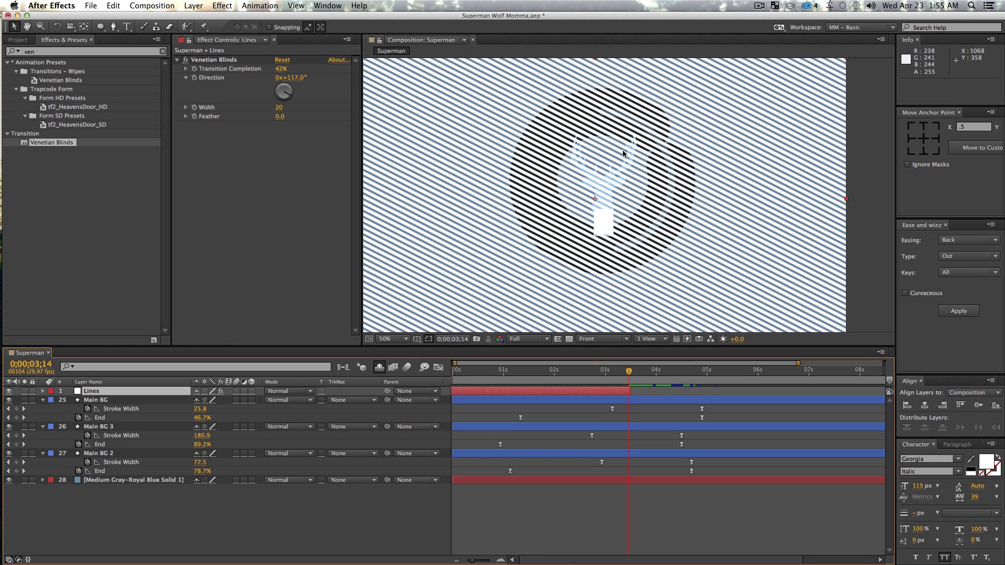
Set the Venetian Blinds effect on Lines to a direction of 129°, a width of 55 and 16% transition completion
{"action": "left_click_drag", "start_coordinate": [286, 96], "coordinate": [336, 136]}
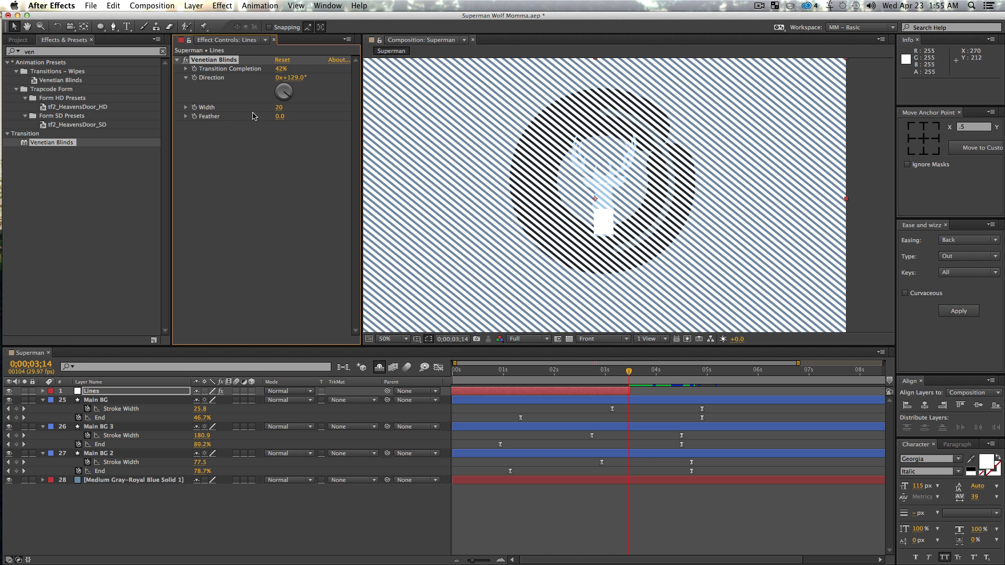
{"action": "left_click_drag", "start_coordinate": [279, 108], "coordinate": [297, 111]}
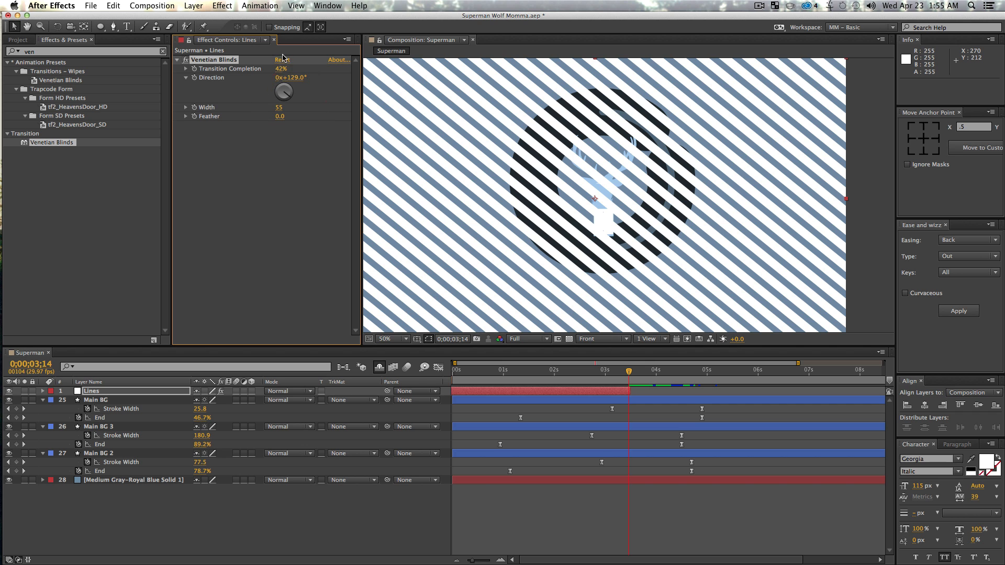
{"action": "left_click_drag", "start_coordinate": [276, 69], "coordinate": [267, 70]}
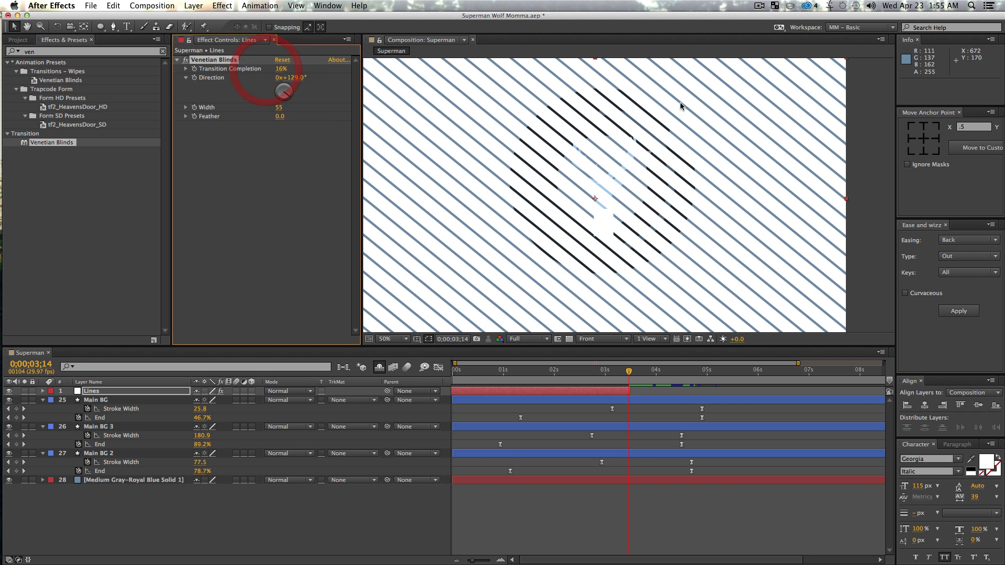
Draw a circle about 964 px wide on a new shape layer in the middle of the composition, with a centred anchor point
{"action": "left_click", "coordinate": [177, 528]}
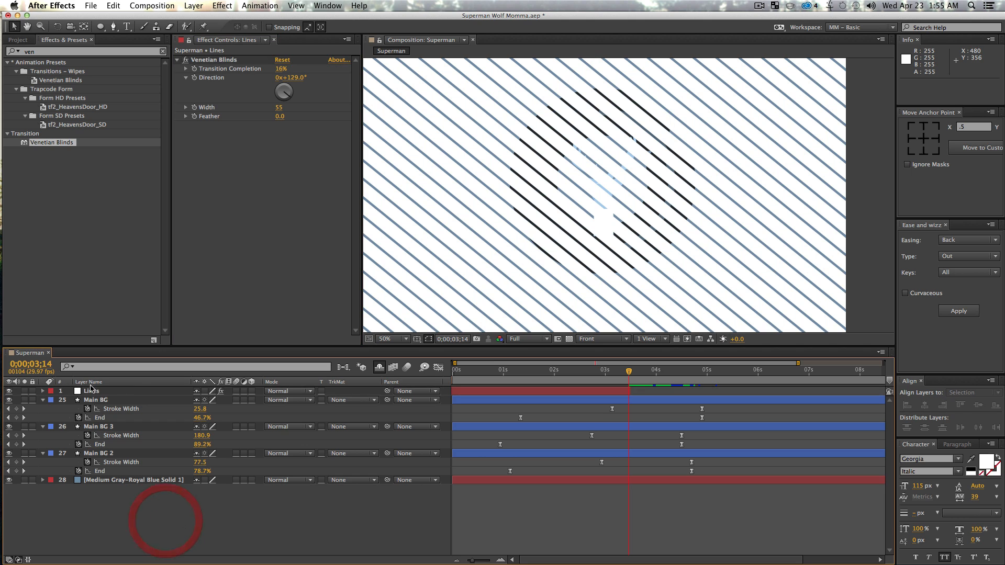
{"action": "left_click", "coordinate": [101, 27]}
{"action": "mouse_move", "coordinate": [478, 87]}
{"action": "left_mouse_down"}
{"action": "mouse_move", "coordinate": [617, 162]}
{"action": "mouse_move", "coordinate": [728, 245]}
{"action": "left_mouse_up"}
{"action": "key", "text": "v"}
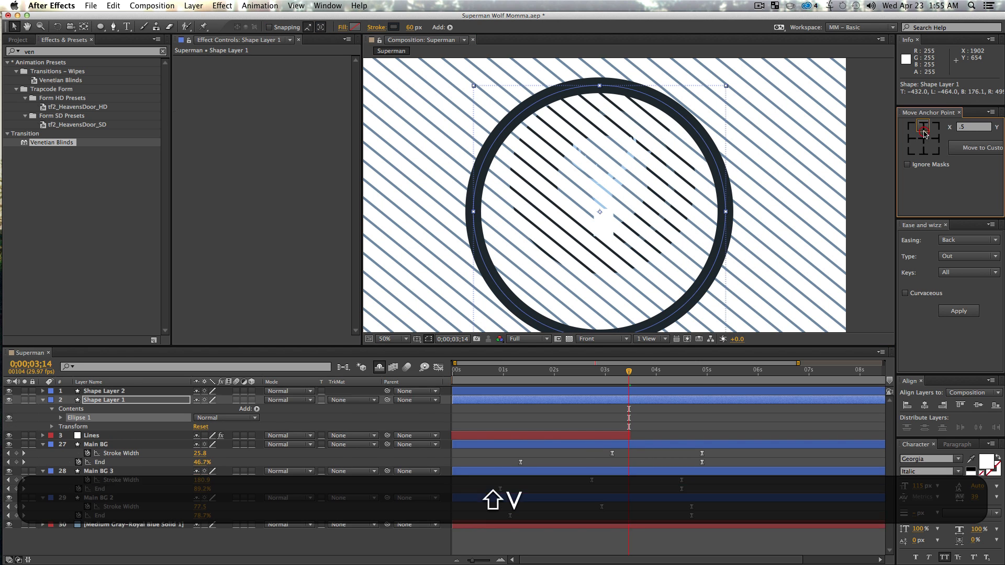
Centre the new circle horizontally and vertically in the composition and set its stroke to 273 px
{"action": "left_click", "coordinate": [925, 406]}
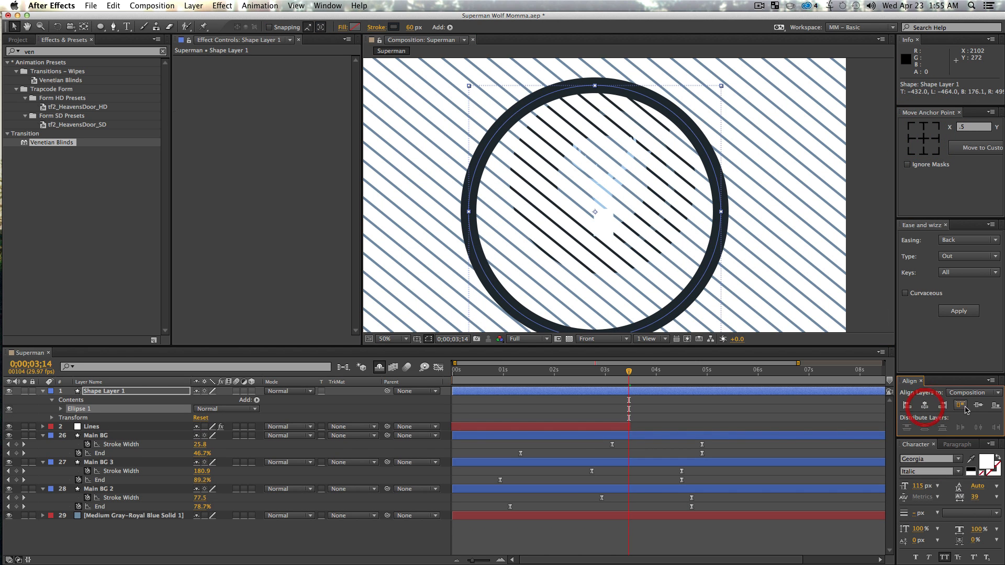
{"action": "left_click", "coordinate": [979, 406]}
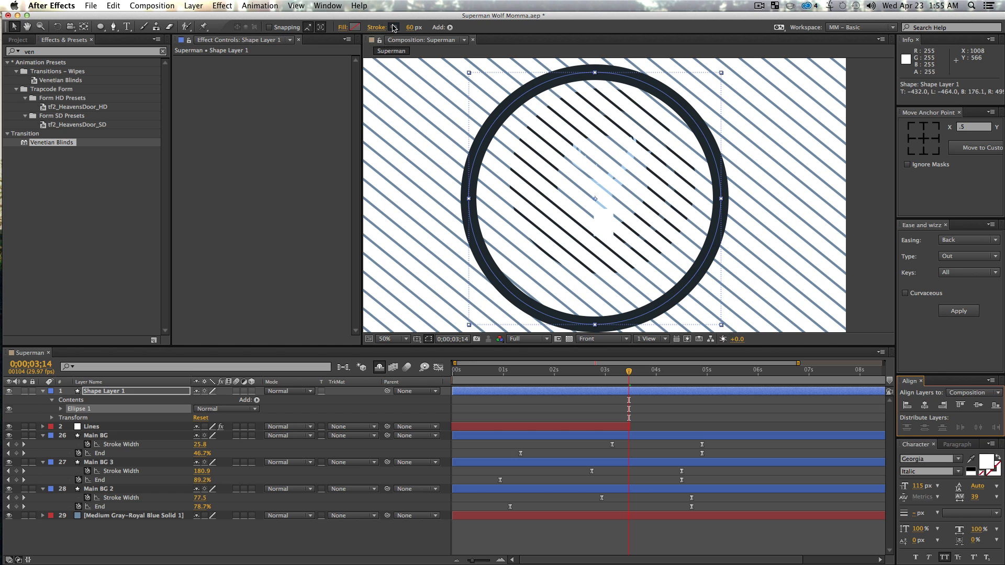
{"action": "left_click_drag", "start_coordinate": [412, 30], "coordinate": [530, 37]}
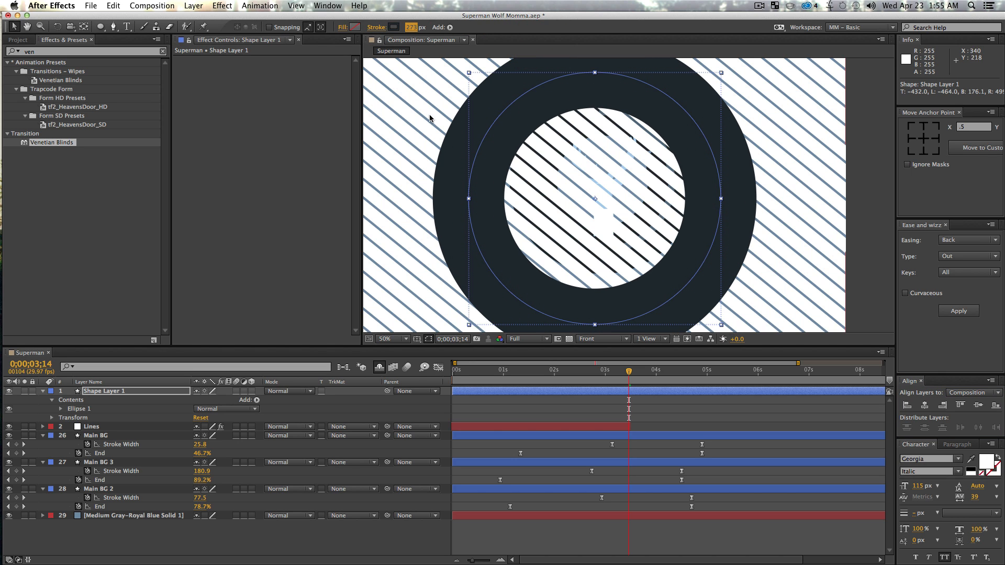
{"action": "left_click", "coordinate": [156, 543]}
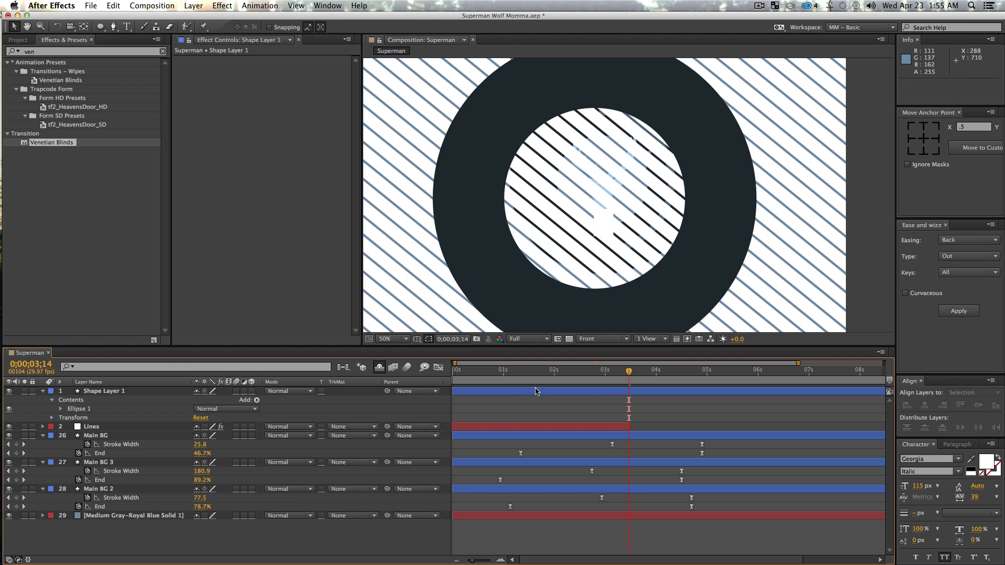
Extend the end of the Lines layer to 0;00;12;25 and, with the layer hidden, move the playhead to 0;00;03;13
{"action": "left_click_drag", "start_coordinate": [595, 426], "coordinate": [979, 427]}
{"action": "scroll", "coordinate": [618, 471], "scroll_direction": "left", "scroll_amount": 3}
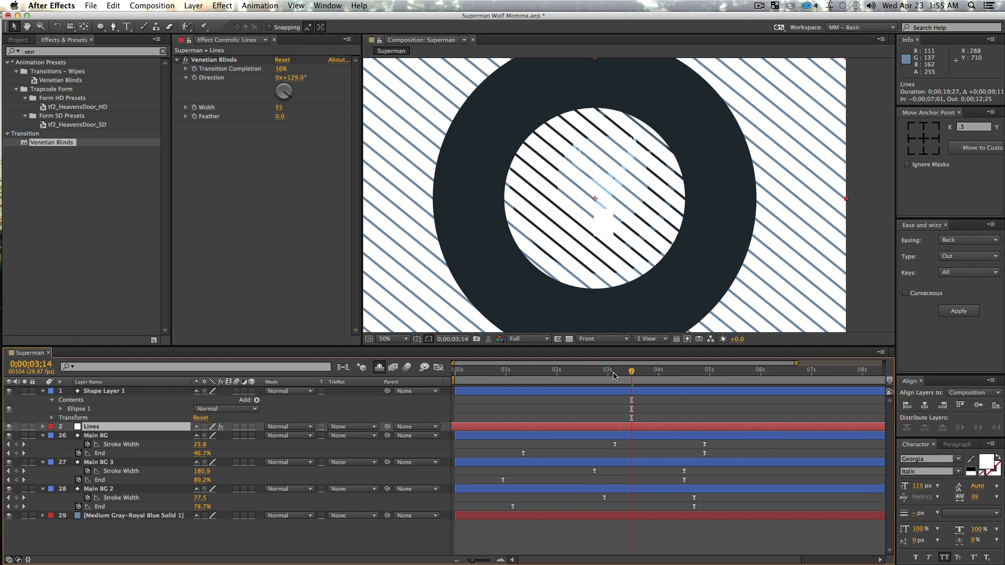
{"action": "left_click_drag", "start_coordinate": [617, 372], "coordinate": [545, 378]}
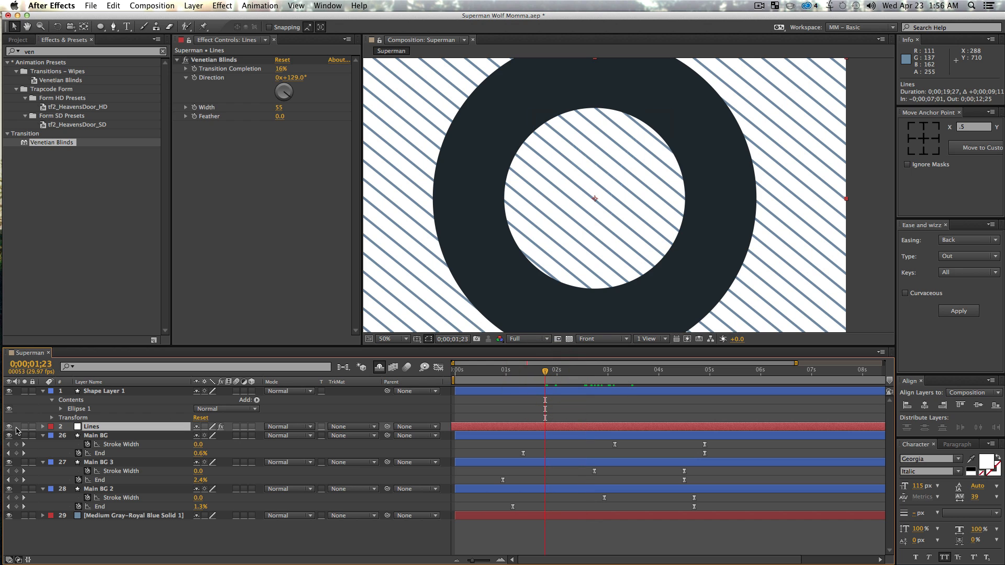
{"action": "left_click", "coordinate": [9, 426]}
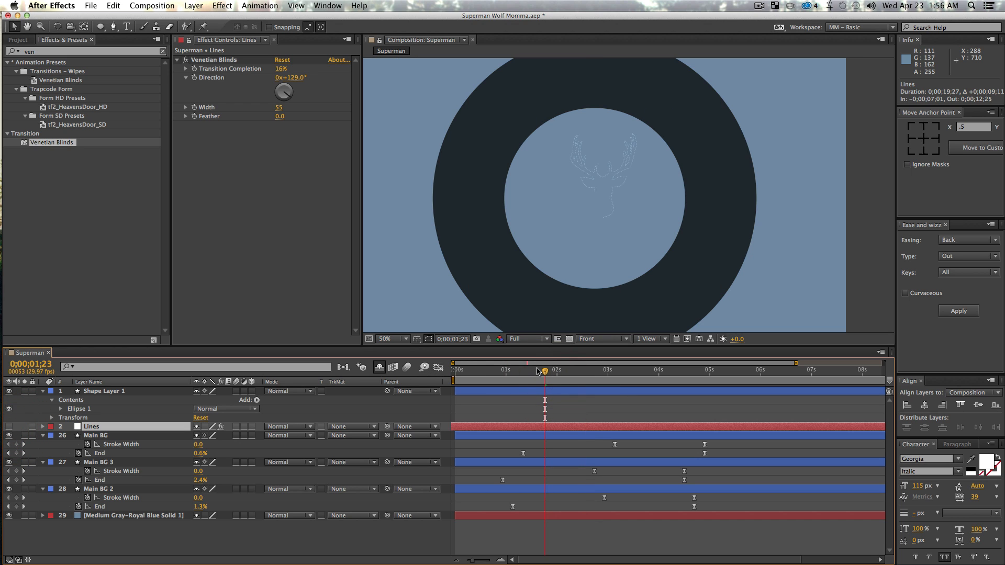
{"action": "left_click_drag", "start_coordinate": [555, 373], "coordinate": [630, 375]}
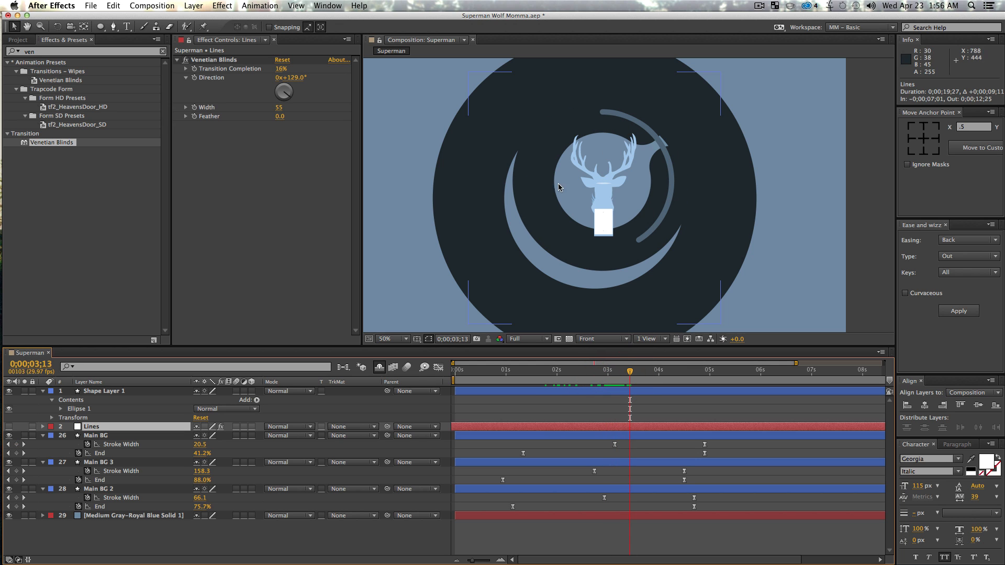
Show Lines again and start keyframing Scale and Stroke Width on Shape Layer 1 at 0;00;03;13, revealing only its animated properties
{"action": "left_click", "coordinate": [105, 425]}
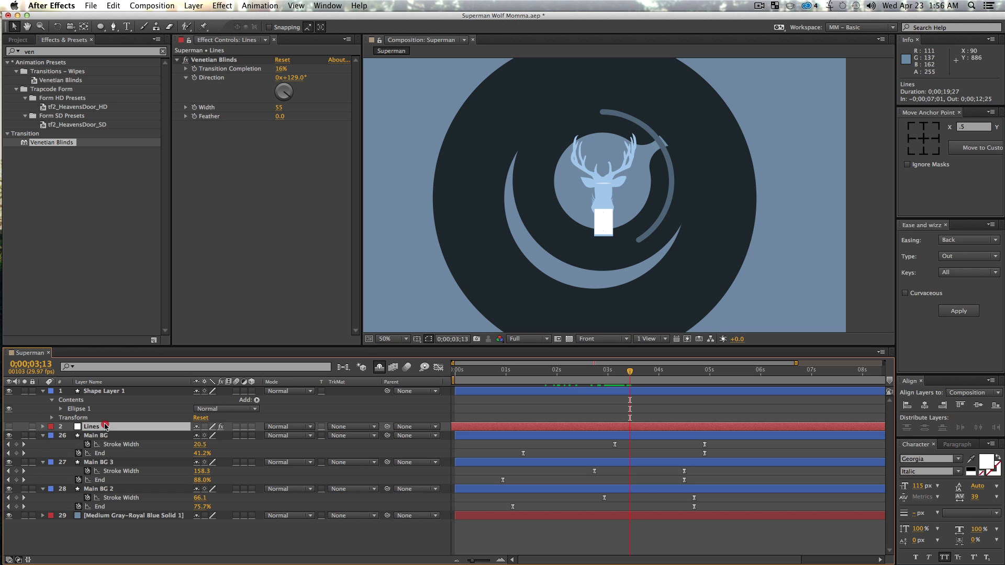
{"action": "left_click", "coordinate": [116, 392]}
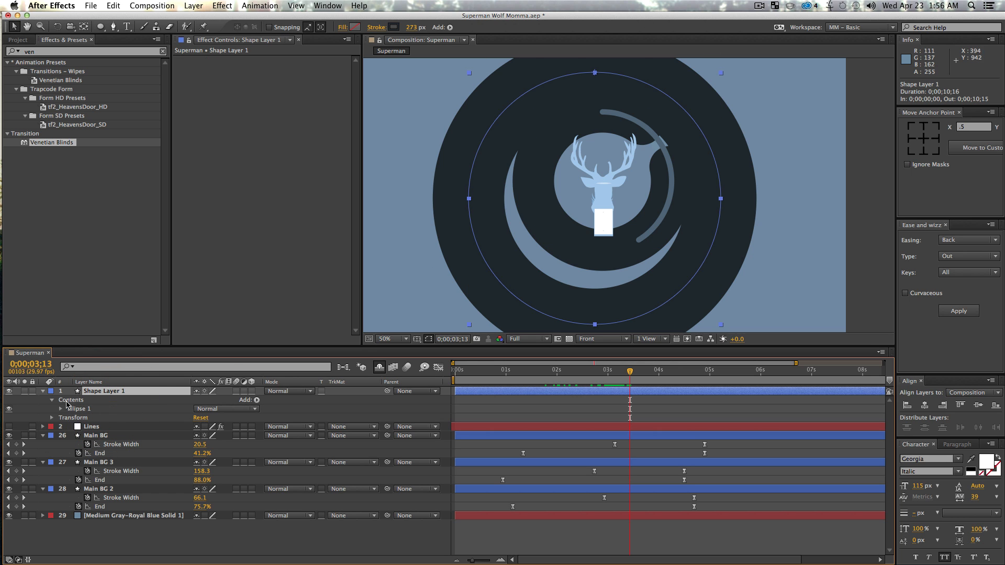
{"action": "left_click", "coordinate": [9, 427]}
{"action": "key", "text": "s"}
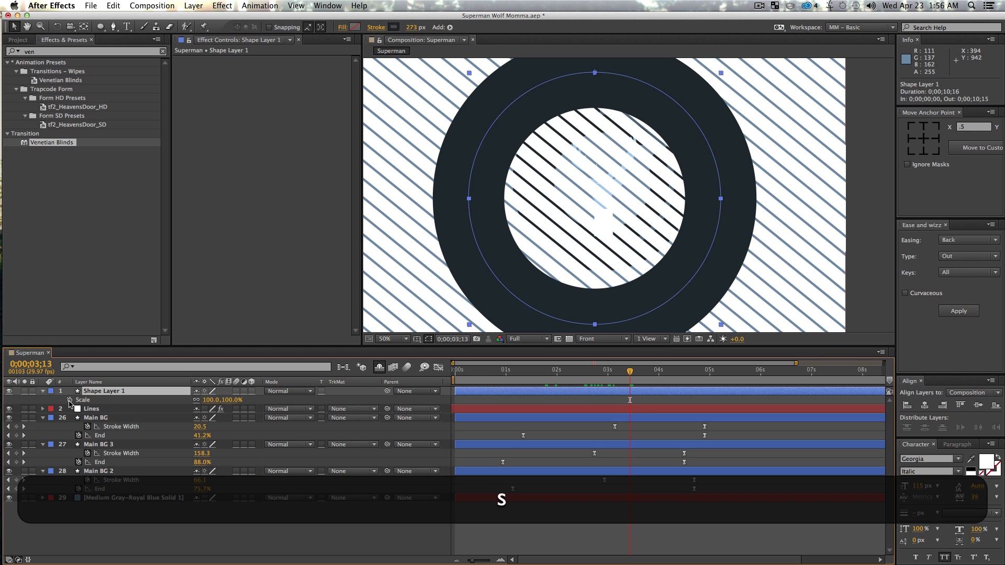
{"action": "left_click", "coordinate": [69, 400]}
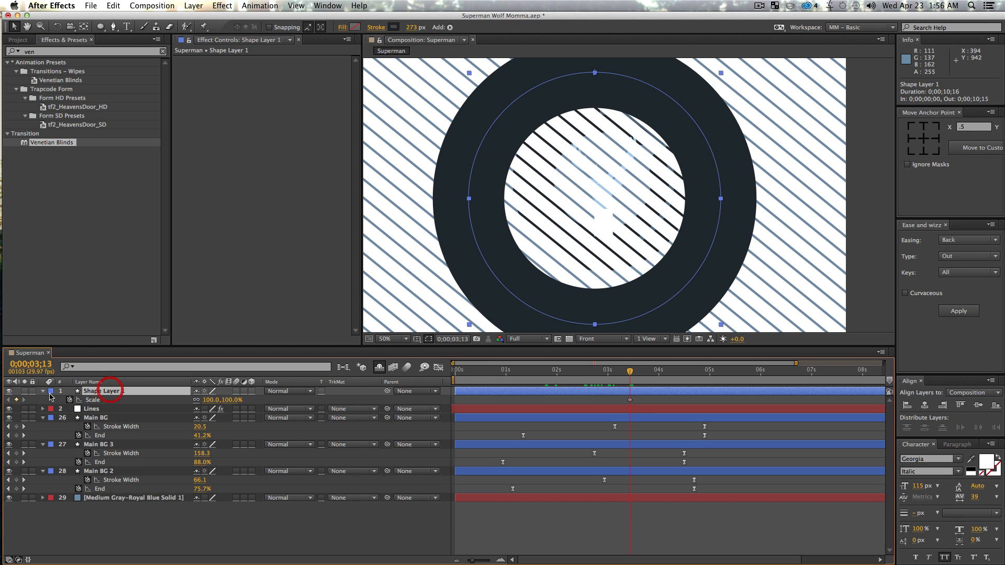
{"action": "left_click", "coordinate": [44, 392]}
{"action": "left_click", "coordinate": [44, 393], "text": "super"}
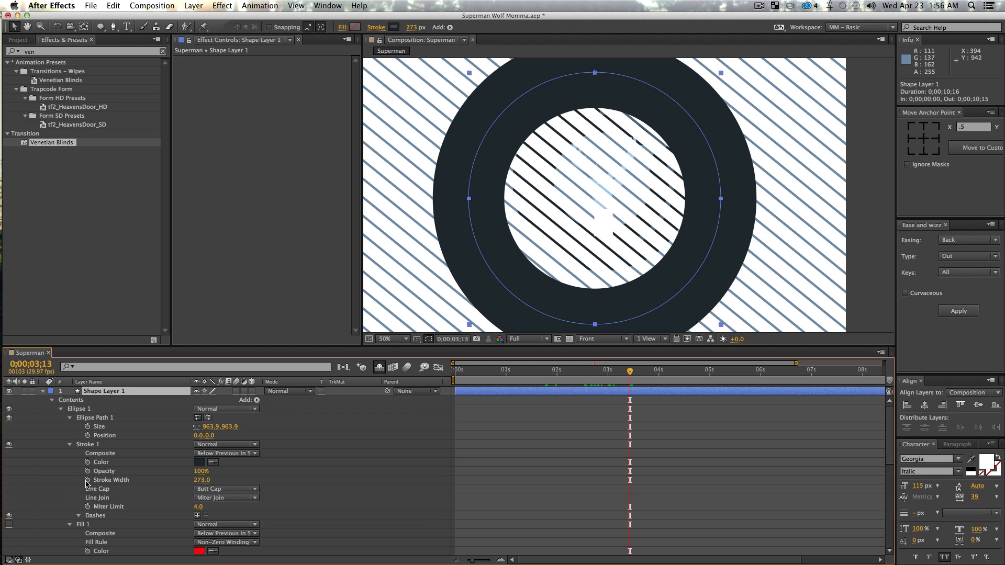
{"action": "left_click", "coordinate": [88, 480]}
{"action": "left_click", "coordinate": [87, 390]}
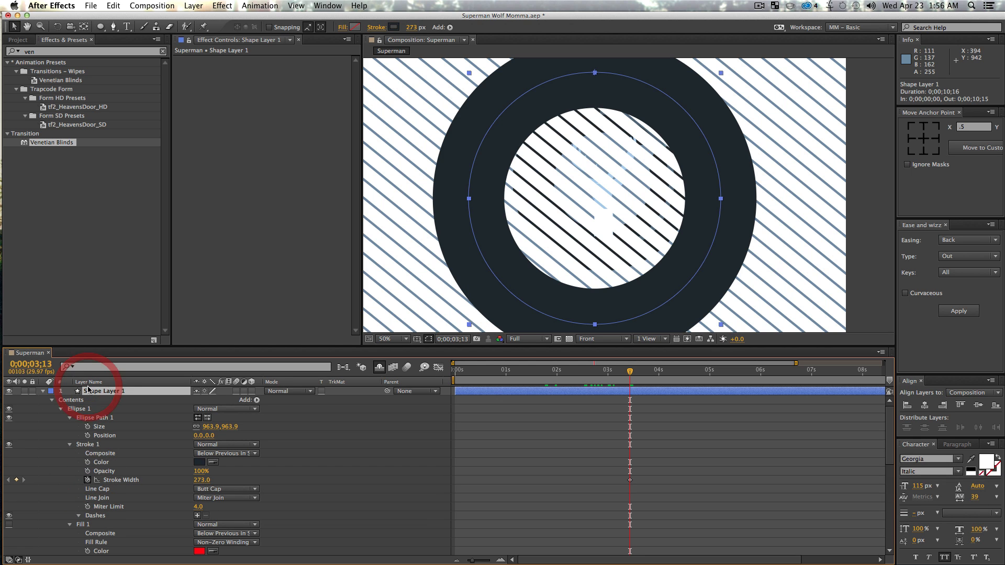
{"action": "key", "text": "u"}
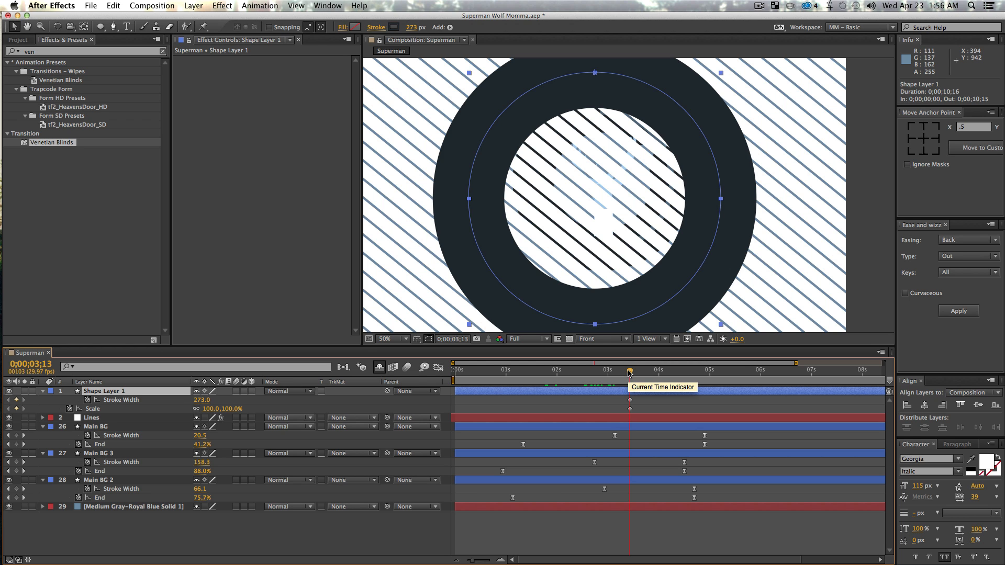
Centre the anchor point of Shape Layer 1 and set its Scale to 50% at 0;00;03;13
{"action": "left_click_drag", "start_coordinate": [210, 409], "coordinate": [193, 409]}
{"action": "key", "text": "super+z"}
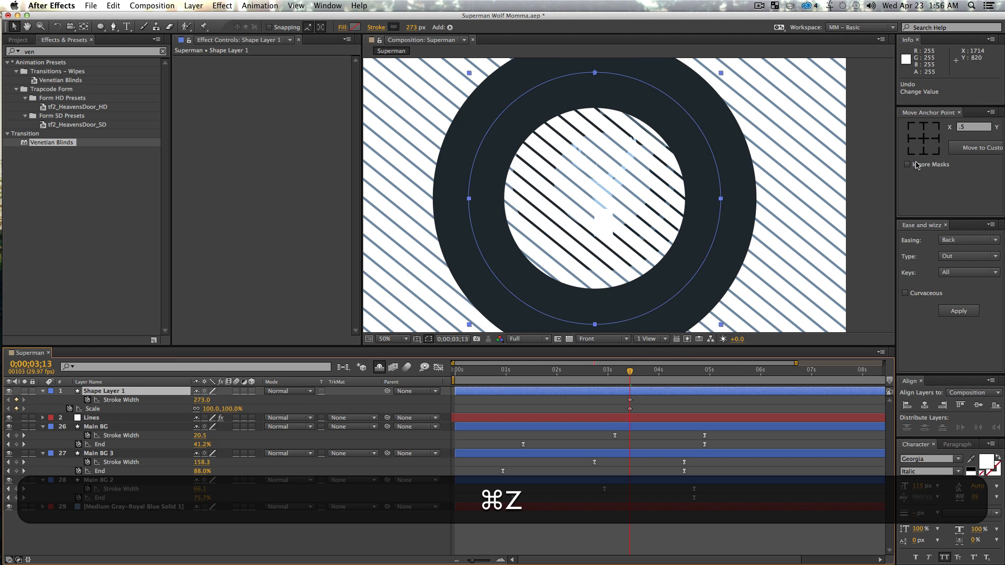
{"action": "left_click", "coordinate": [923, 139]}
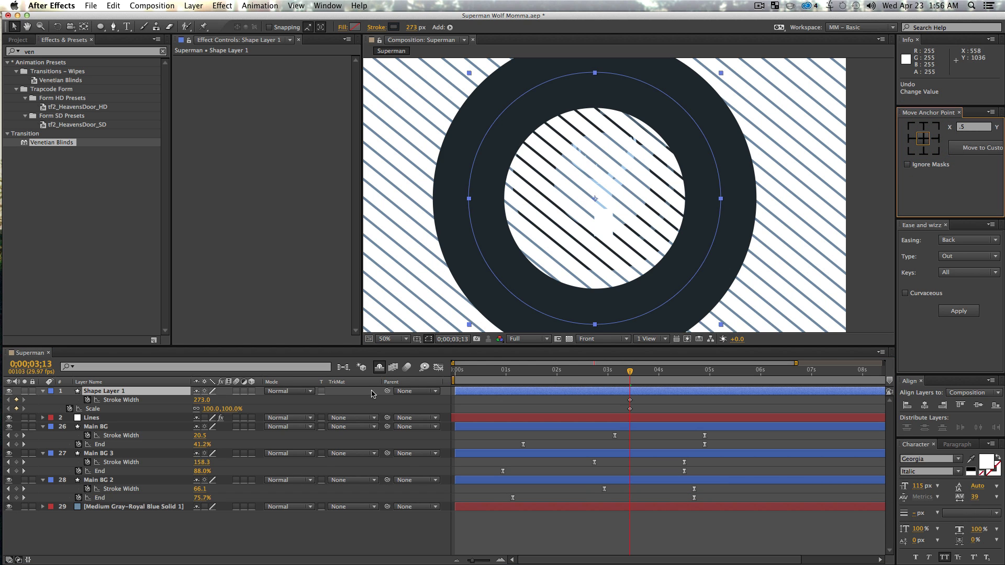
{"action": "left_click_drag", "start_coordinate": [211, 411], "coordinate": [189, 410]}
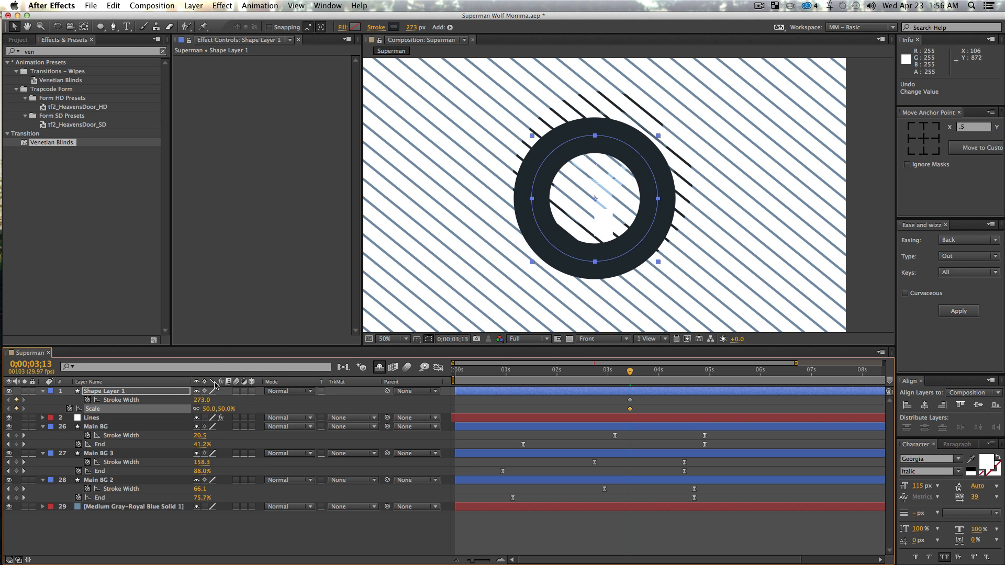
Set the Stroke Width keyframe of Shape Layer 1 at 0;00;03;13 to 0
{"action": "left_click", "coordinate": [202, 400]}
{"action": "type", "text": "0"}
{"action": "key", "text": "Return"}
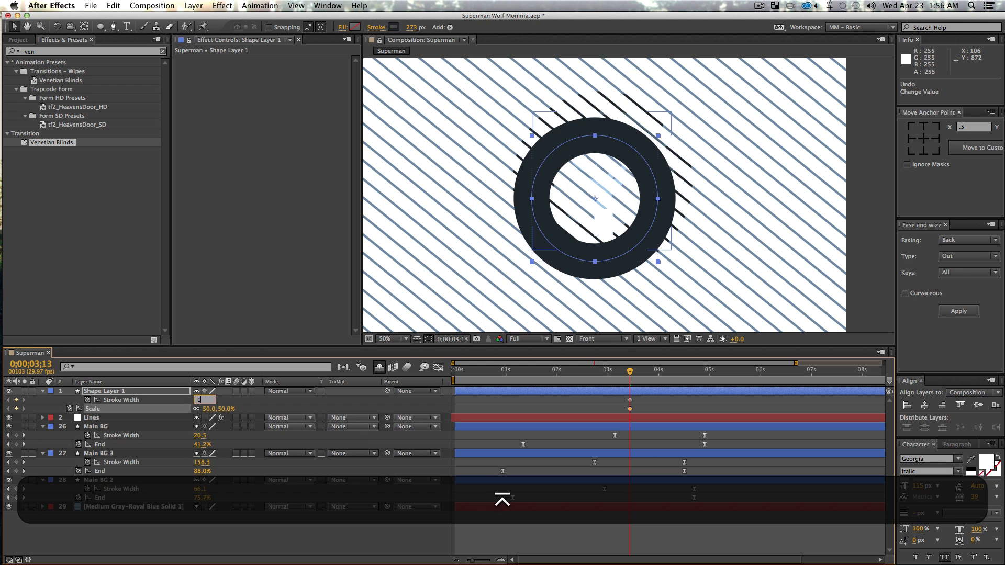
Go to 0;00;04;00, hide the Lines layer and move the circle so it is centred on the deer's head
{"action": "left_click_drag", "start_coordinate": [630, 372], "coordinate": [658, 373]}
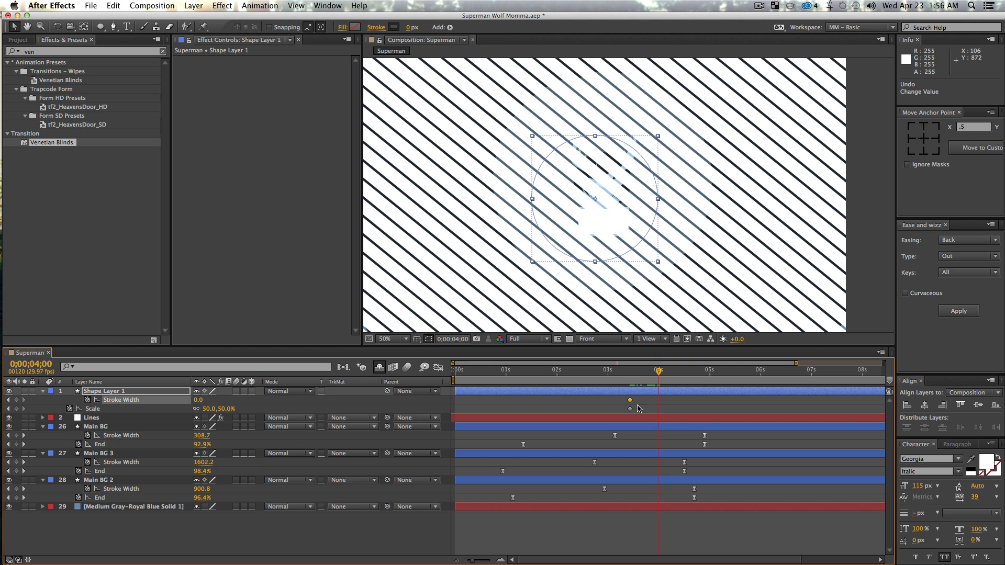
{"action": "left_click", "coordinate": [9, 418]}
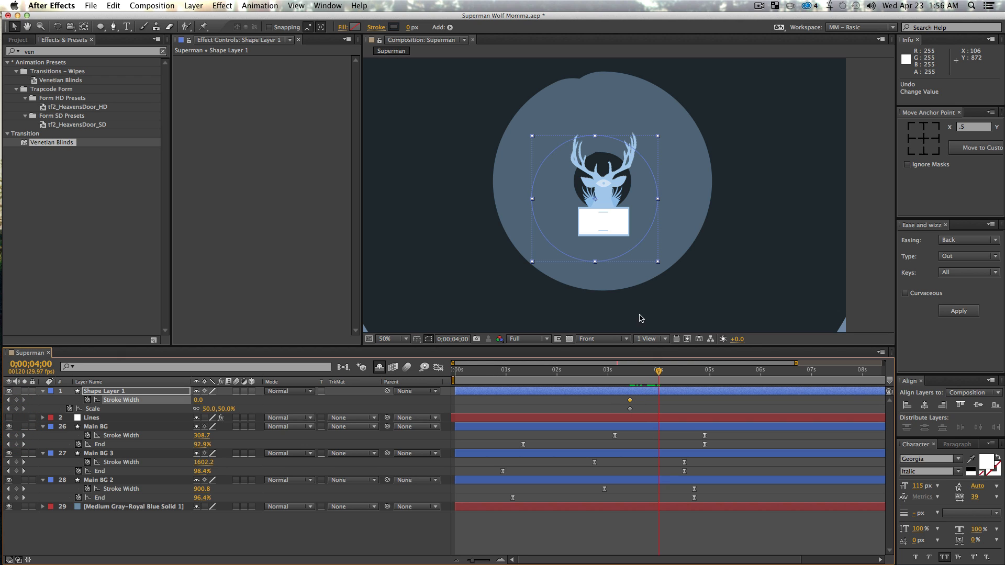
{"action": "left_click_drag", "start_coordinate": [596, 201], "coordinate": [604, 188]}
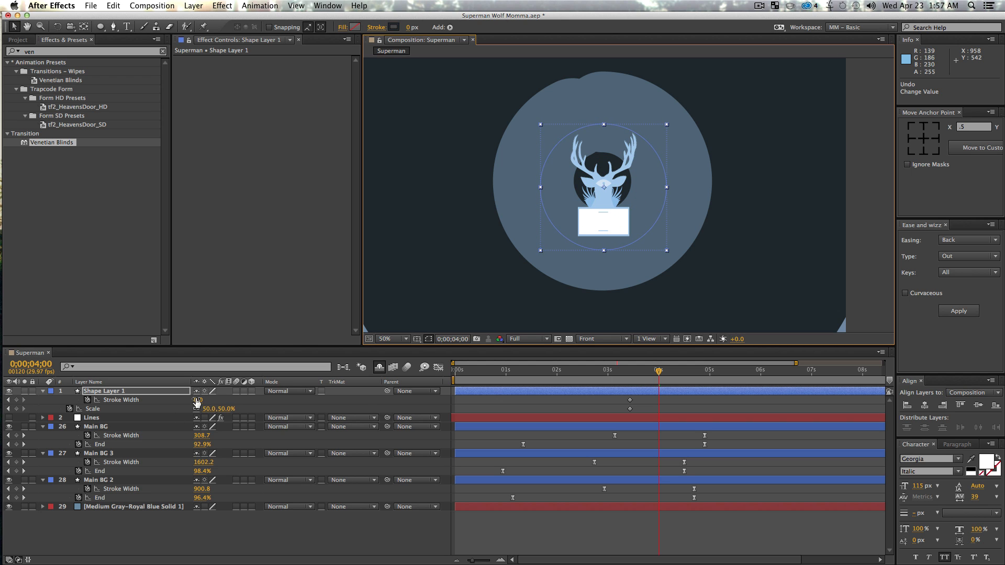
Keyframe the circle's Stroke Width at 257 and its Scale at 91% at 0;00;04;00
{"action": "mouse_move", "coordinate": [196, 400]}
{"action": "left_mouse_down"}
{"action": "mouse_move", "coordinate": [374, 405]}
{"action": "mouse_move", "coordinate": [337, 410]}
{"action": "left_mouse_up"}
{"action": "left_click_drag", "start_coordinate": [207, 409], "coordinate": [231, 410]}
At 0;00;04;09, keyframe the circle's Scale at 148% and Stroke Width at 0, and delete the Scale keyframe at 0;00;04;00
{"action": "left_click_drag", "start_coordinate": [663, 375], "coordinate": [674, 373]}
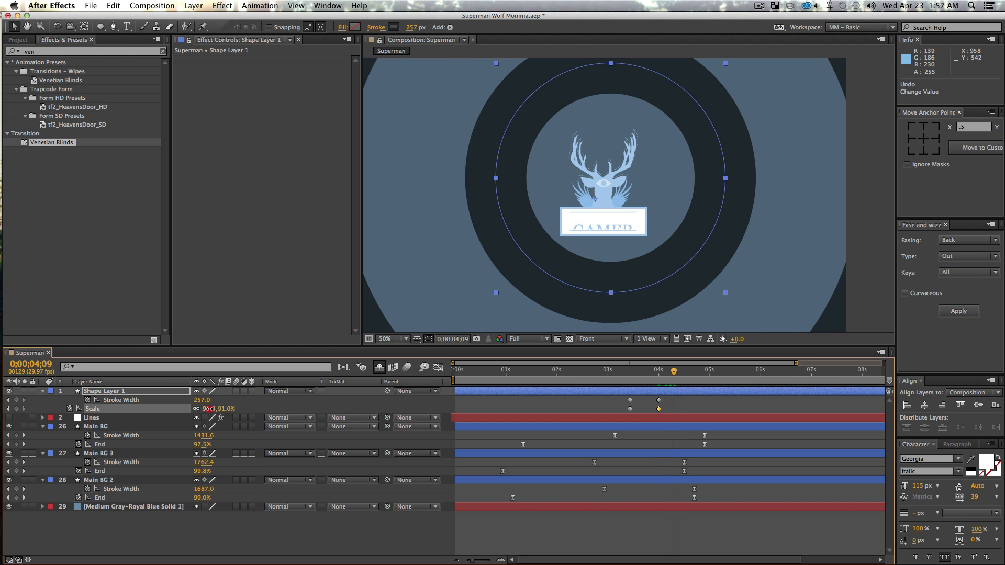
{"action": "mouse_move", "coordinate": [210, 409]}
{"action": "left_mouse_down"}
{"action": "mouse_move", "coordinate": [240, 408]}
{"action": "mouse_move", "coordinate": [50, 397]}
{"action": "left_mouse_up"}
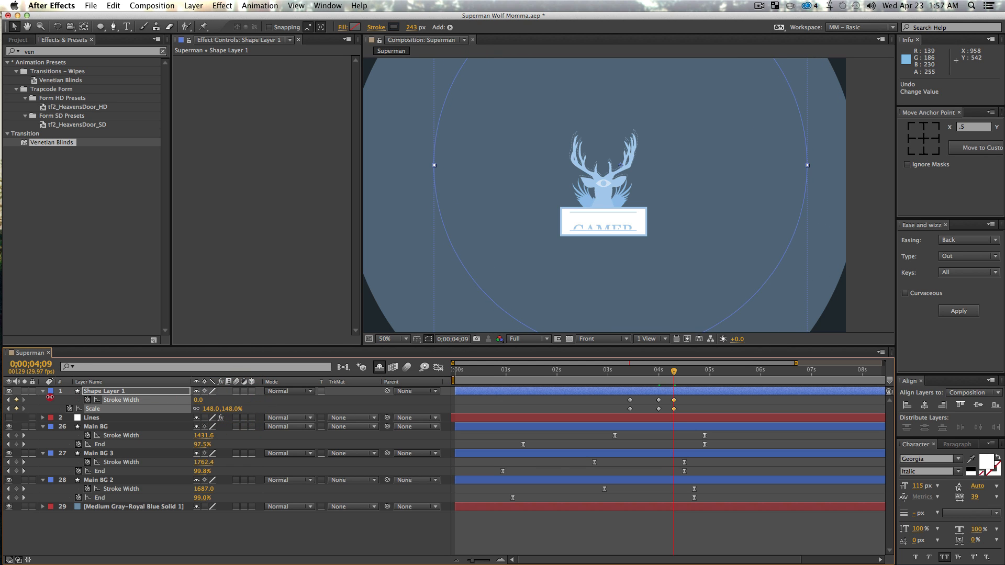
{"action": "left_click", "coordinate": [659, 408]}
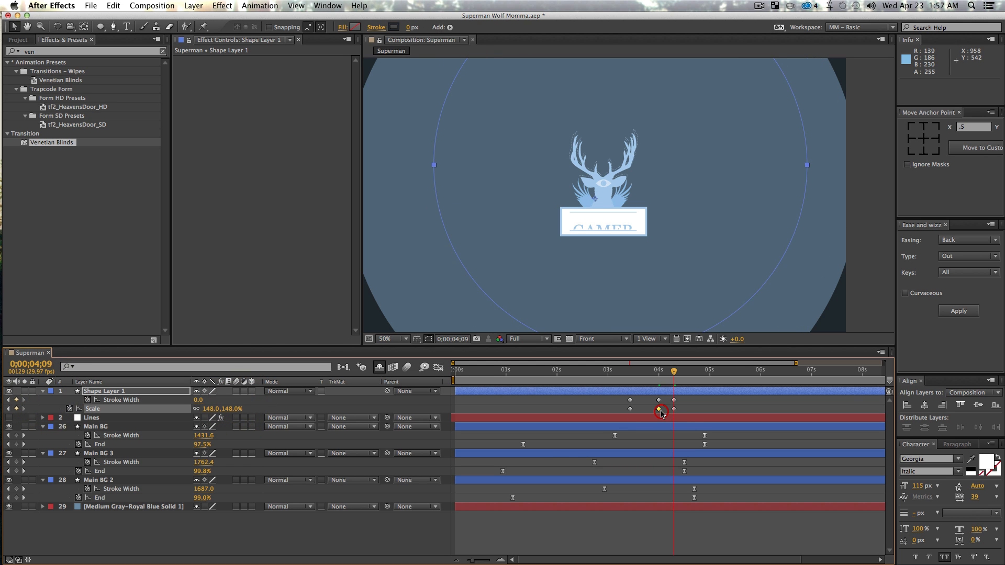
{"action": "key", "text": "Delete"}
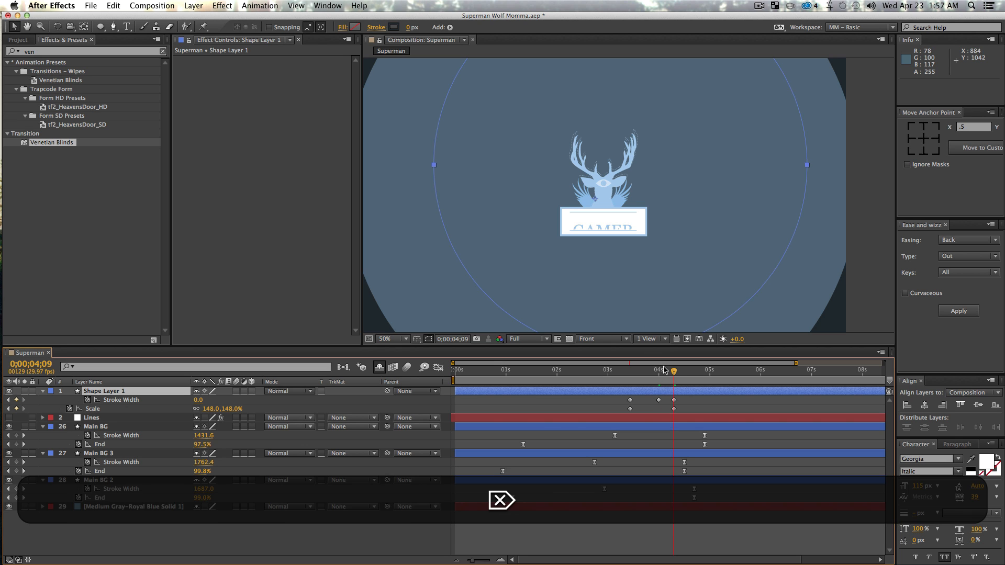
Solo Shape Layer 1 and preview its expanding ring from 0;00;03;14
{"action": "left_click_drag", "start_coordinate": [664, 370], "coordinate": [632, 372]}
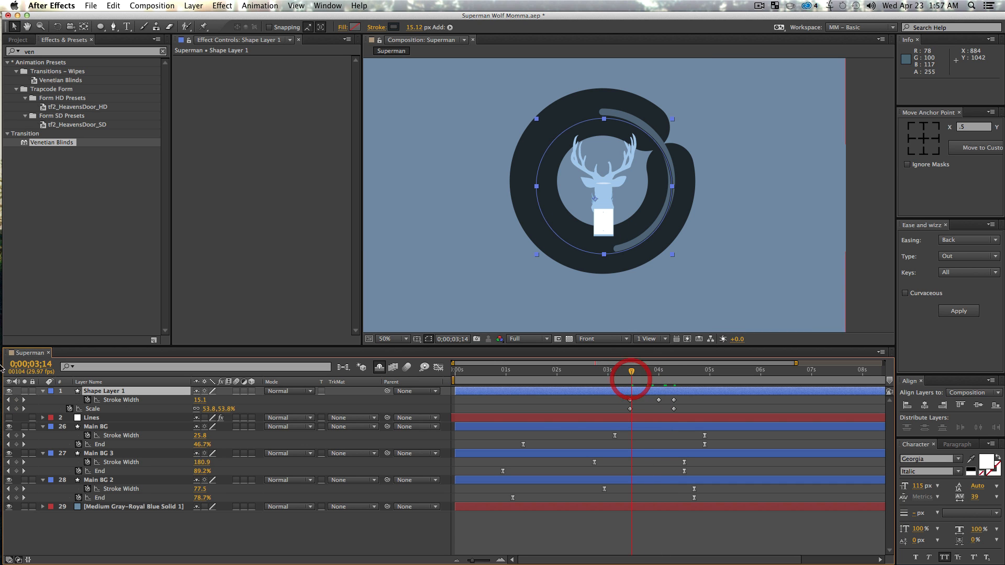
{"action": "left_click", "coordinate": [24, 391]}
{"action": "key", "text": "space"}
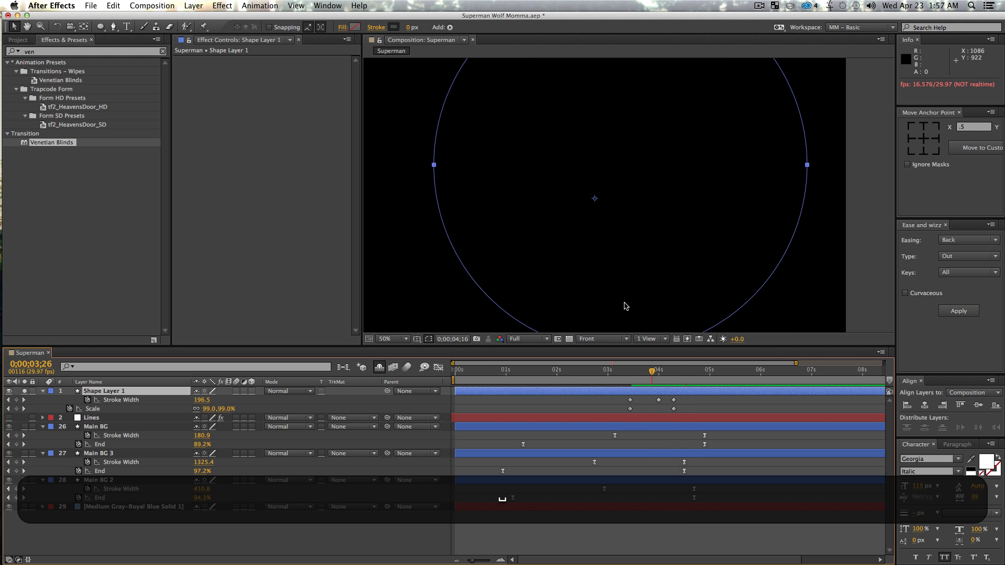
Apply Easy Ease to all Stroke Width and Scale keyframes of Shape Layer 1
{"action": "mouse_move", "coordinate": [661, 378]}
{"action": "left_mouse_down"}
{"action": "mouse_move", "coordinate": [631, 377]}
{"action": "mouse_move", "coordinate": [722, 412]}
{"action": "left_mouse_up"}
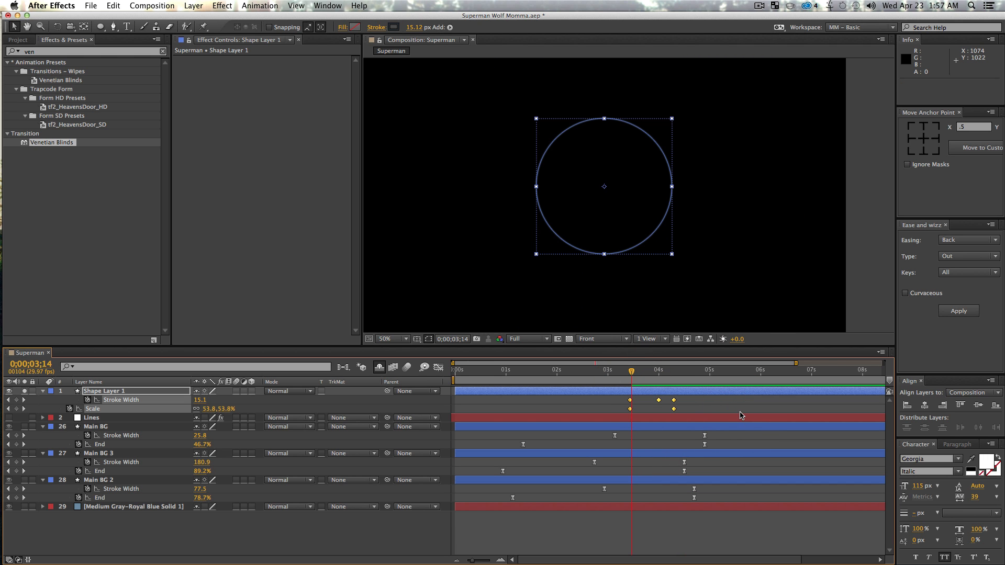
{"action": "key", "text": "F10"}
{"action": "key", "text": "F9"}
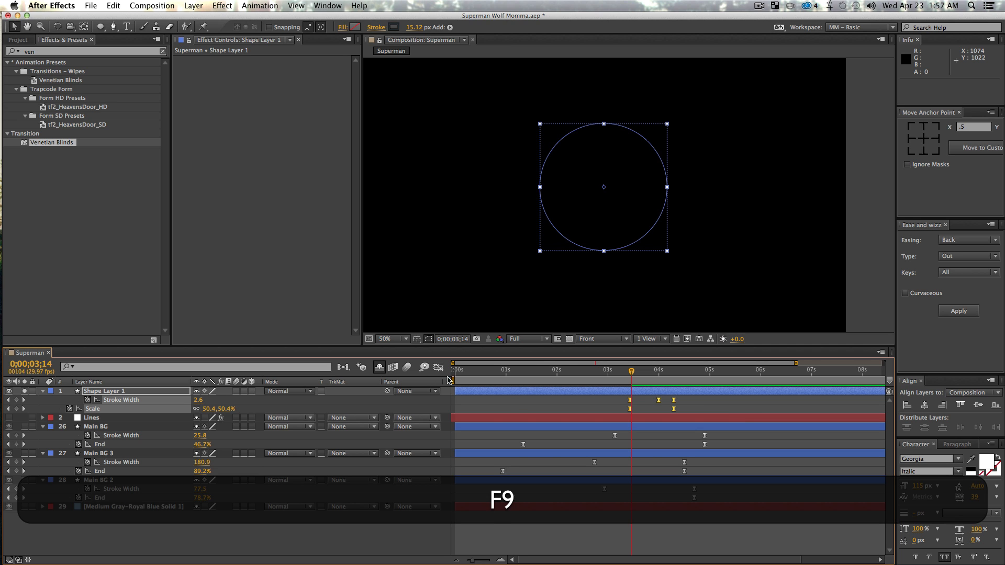
In the Graph Editor, increase the ease influence at the first and last Stroke Width and Scale keyframes of Shape Layer 1
{"action": "left_click", "coordinate": [438, 368]}
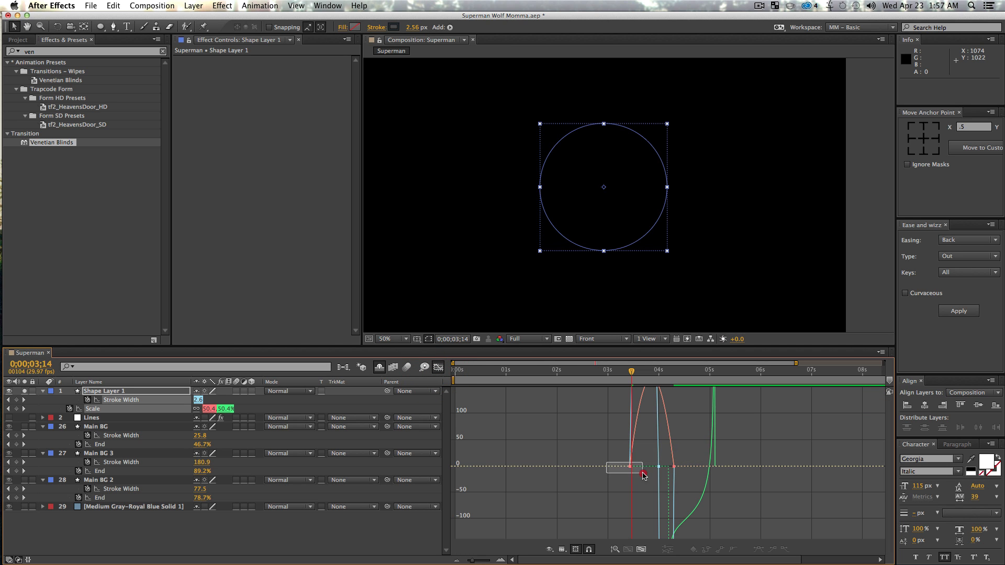
{"action": "left_click", "coordinate": [643, 472]}
{"action": "left_click_drag", "start_coordinate": [637, 467], "coordinate": [661, 466]}
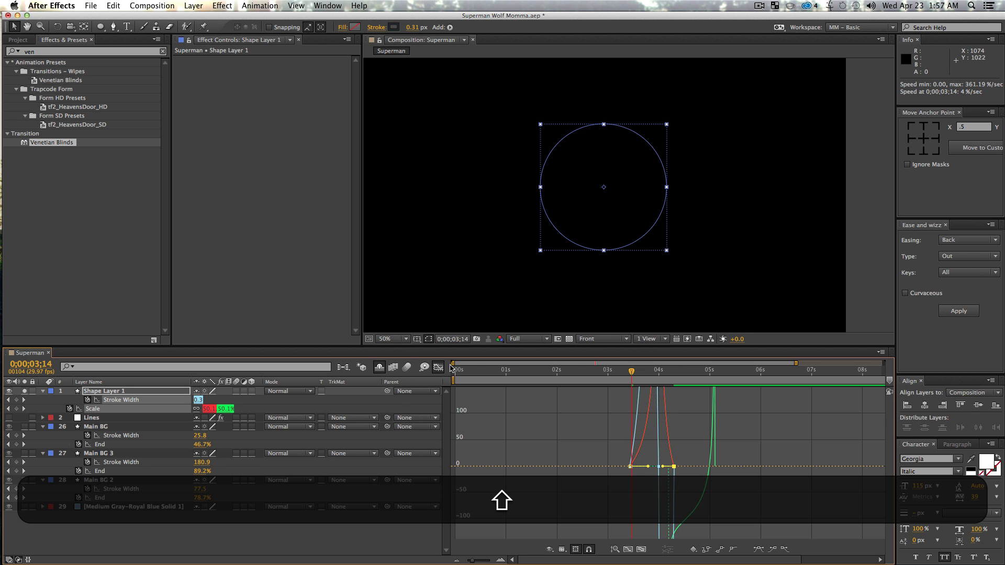
{"action": "left_click", "coordinate": [439, 368]}
Preview the soloed ring with its new easing from 0;00;03;06
{"action": "left_click_drag", "start_coordinate": [631, 377], "coordinate": [617, 377]}
{"action": "key", "text": "space"}
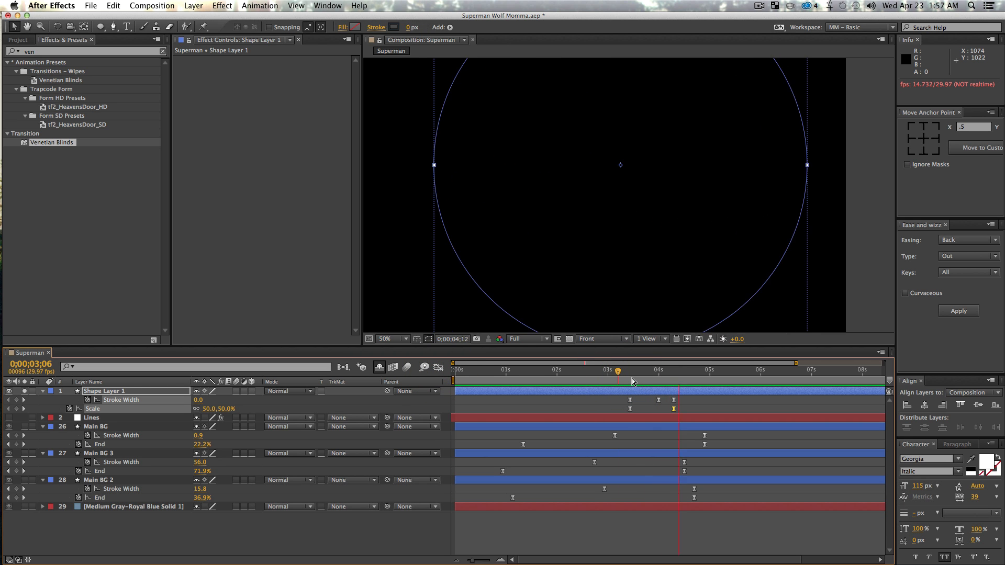
{"action": "key", "text": "space"}
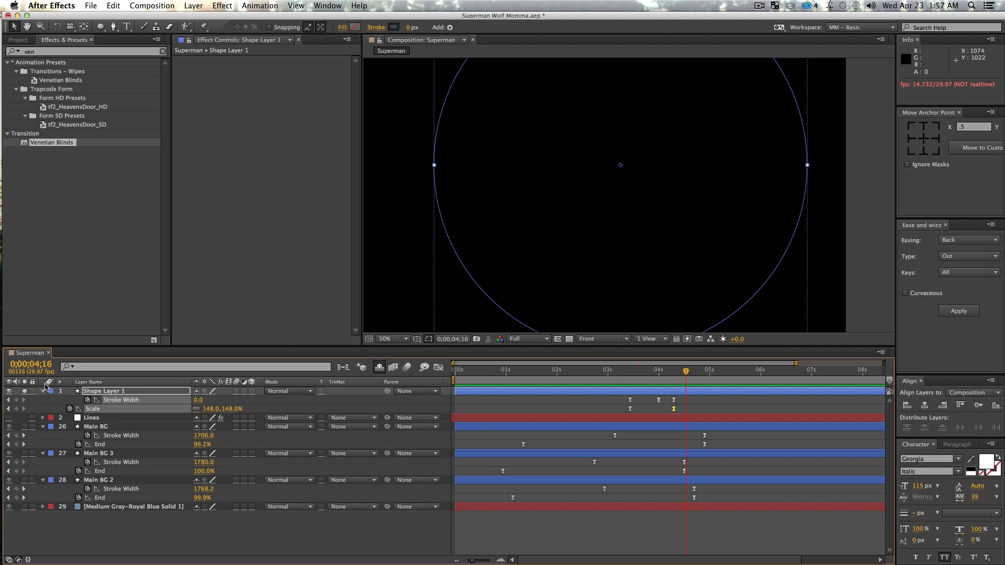
Turn off the solo on Shape Layer 1 and preview the ring within the whole composition from 0;00;03;15
{"action": "left_click", "coordinate": [22, 392]}
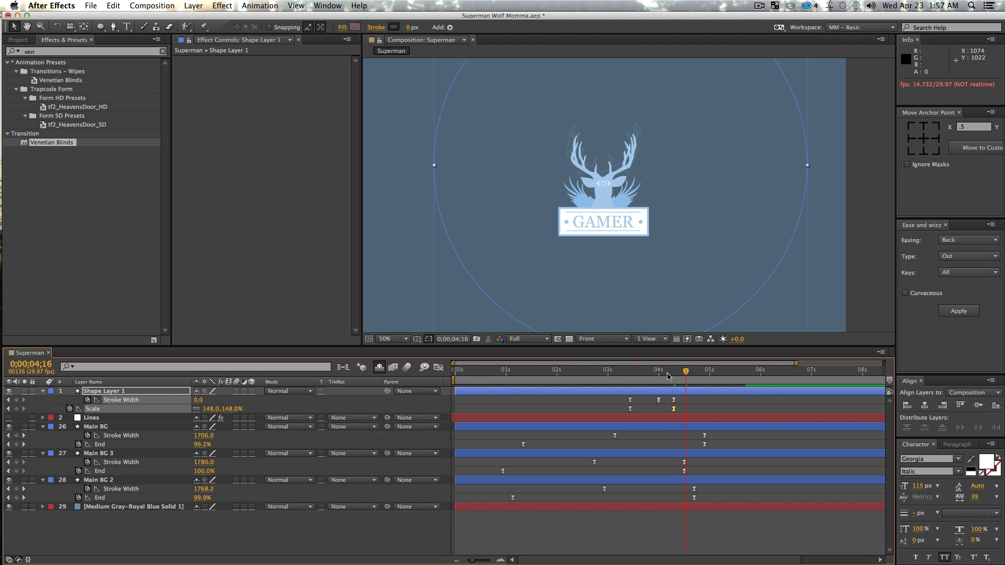
{"action": "left_click_drag", "start_coordinate": [666, 374], "coordinate": [634, 375]}
{"action": "key", "text": "space"}
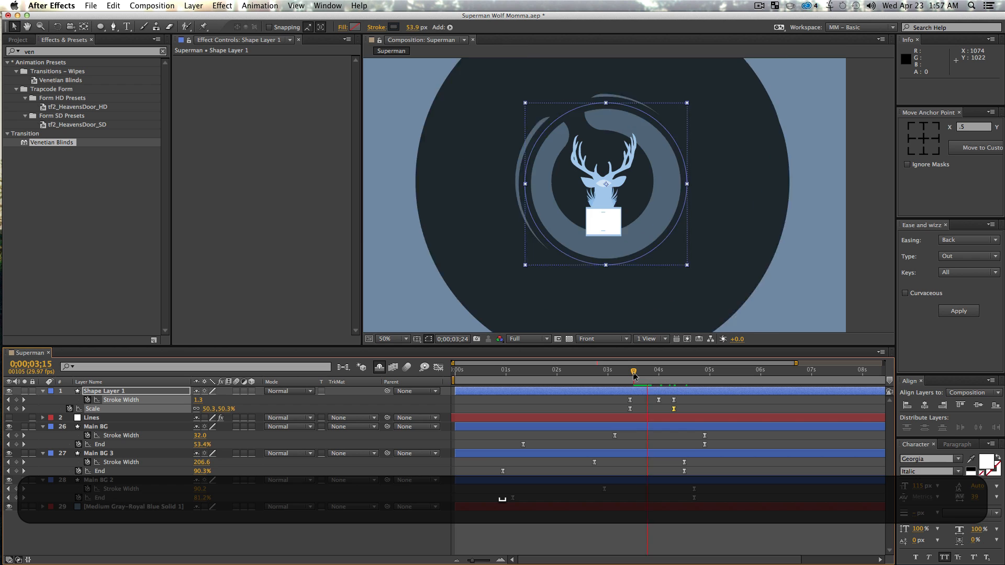
{"action": "key", "text": "space"}
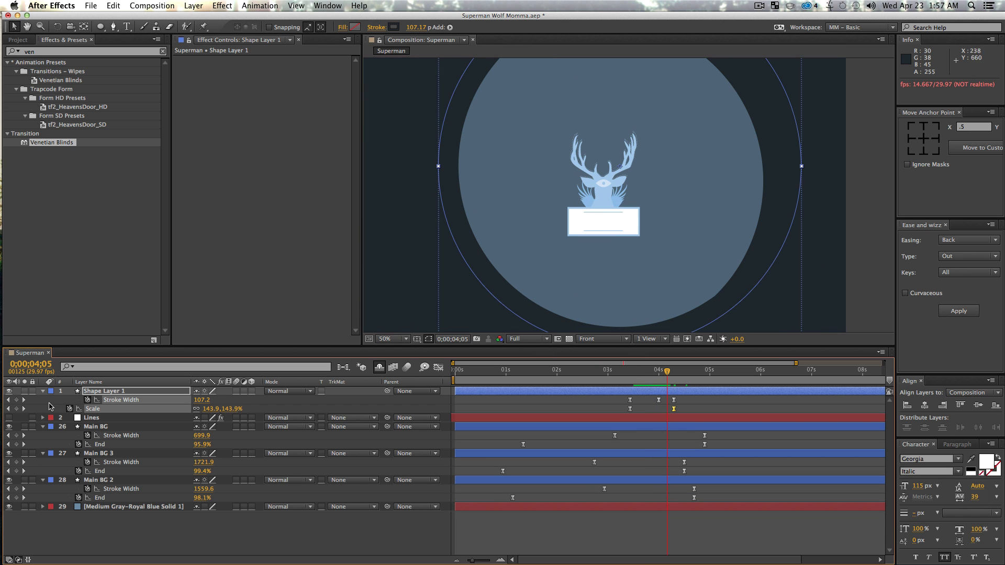
Make the Lines layer visible again and duplicate Shape Layer 1
{"action": "left_click", "coordinate": [113, 417]}
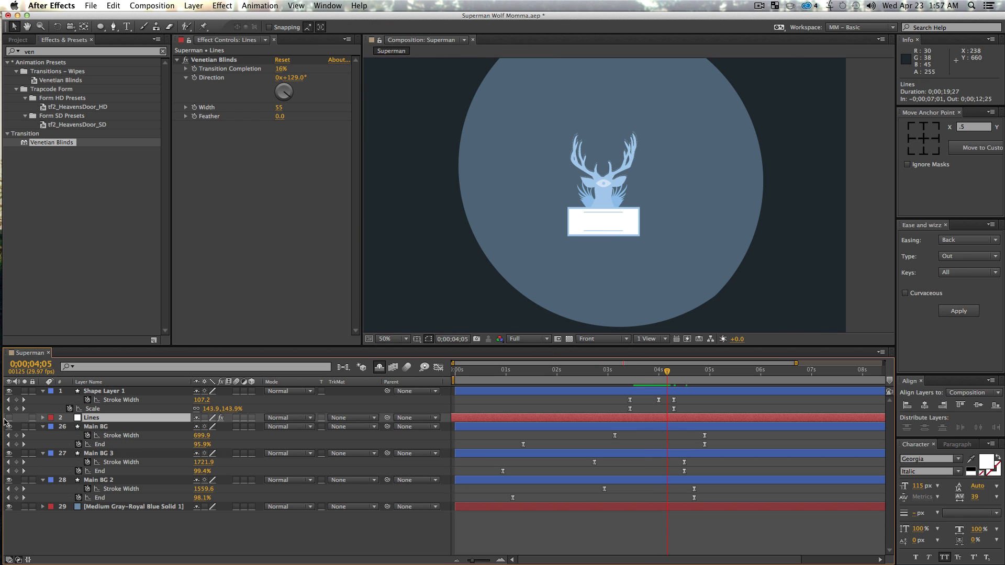
{"action": "left_click", "coordinate": [9, 417]}
{"action": "left_click", "coordinate": [116, 393]}
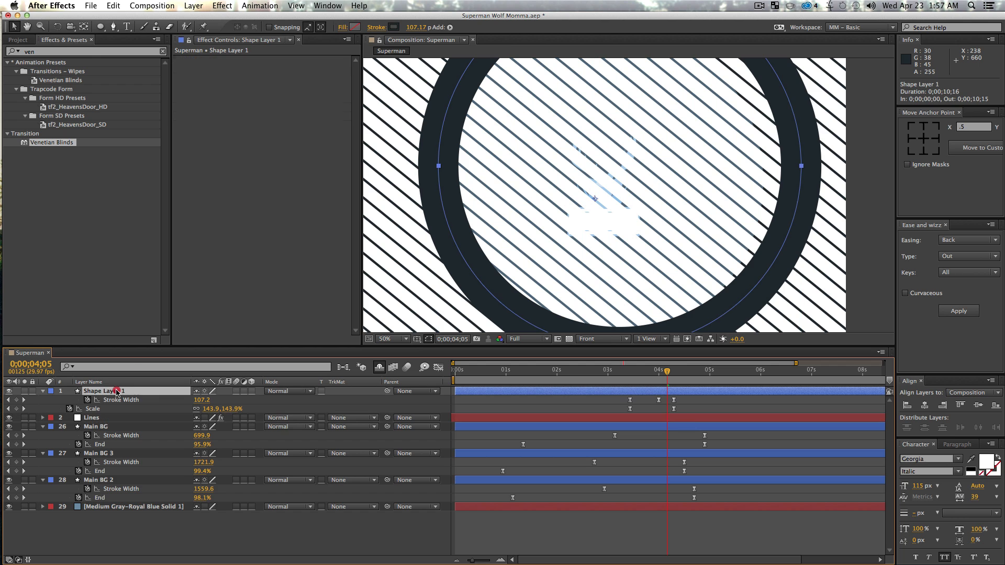
{"action": "key", "text": "super+d"}
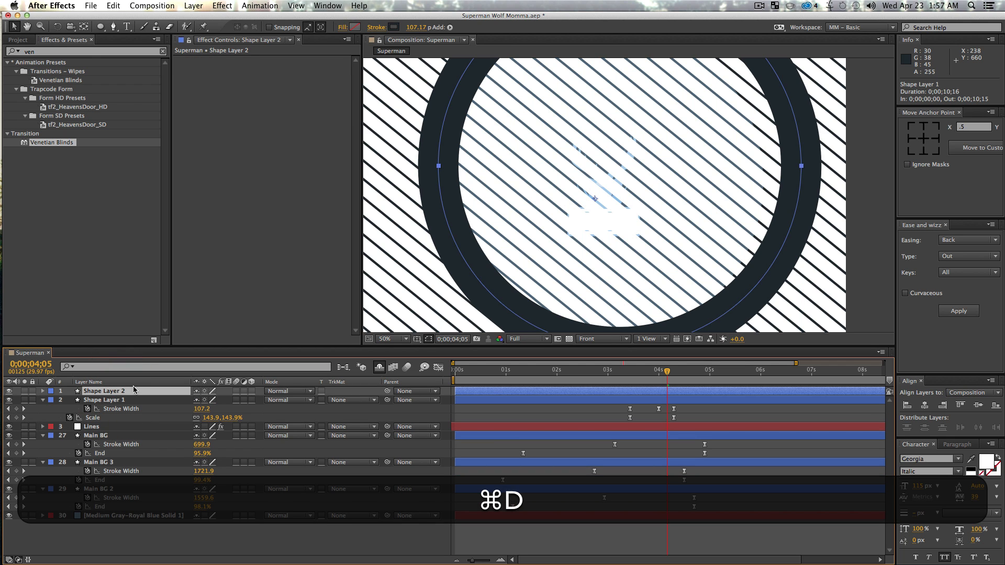
Shift Shape Layer 2 seven frames later in time and set its last Scale keyframe at 0;00;04;16 to 106%
{"action": "key", "text": "u"}
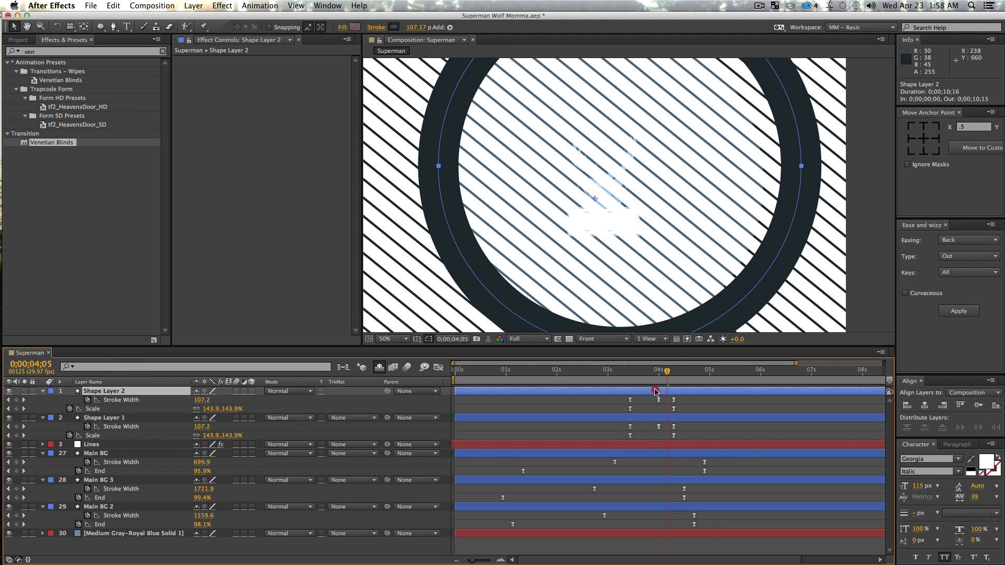
{"action": "left_click_drag", "start_coordinate": [658, 393], "coordinate": [667, 392]}
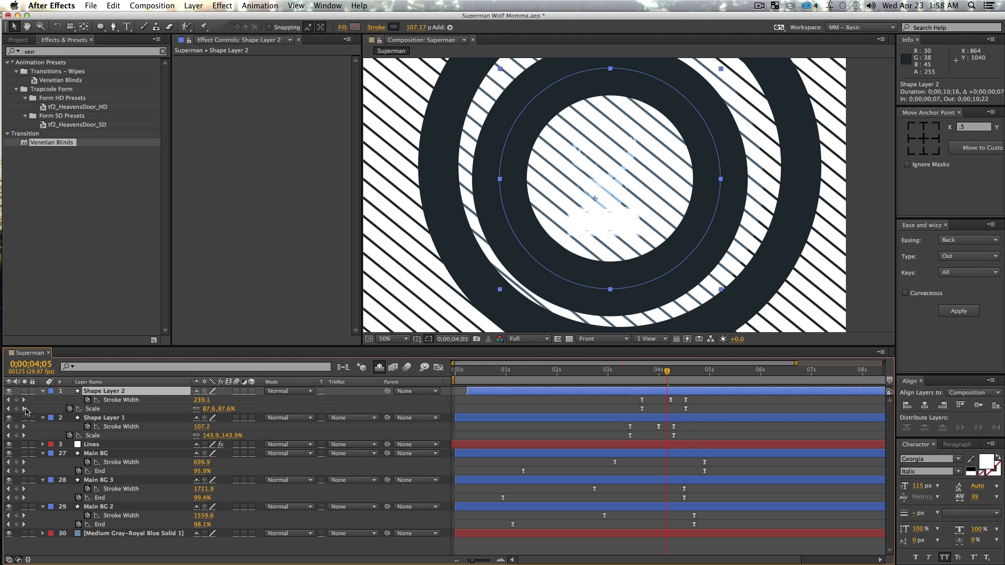
{"action": "left_click", "coordinate": [24, 409]}
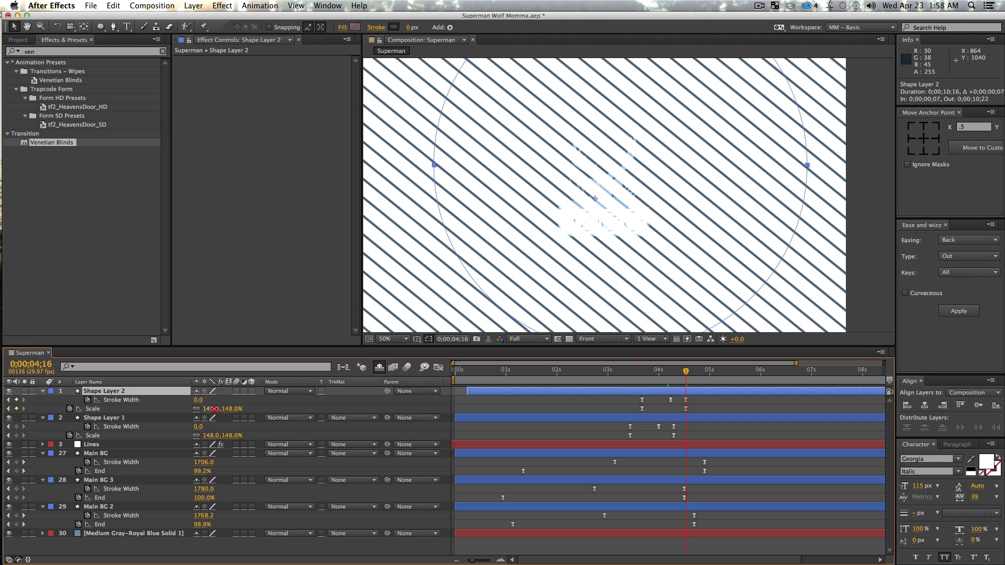
{"action": "left_click_drag", "start_coordinate": [214, 409], "coordinate": [196, 414]}
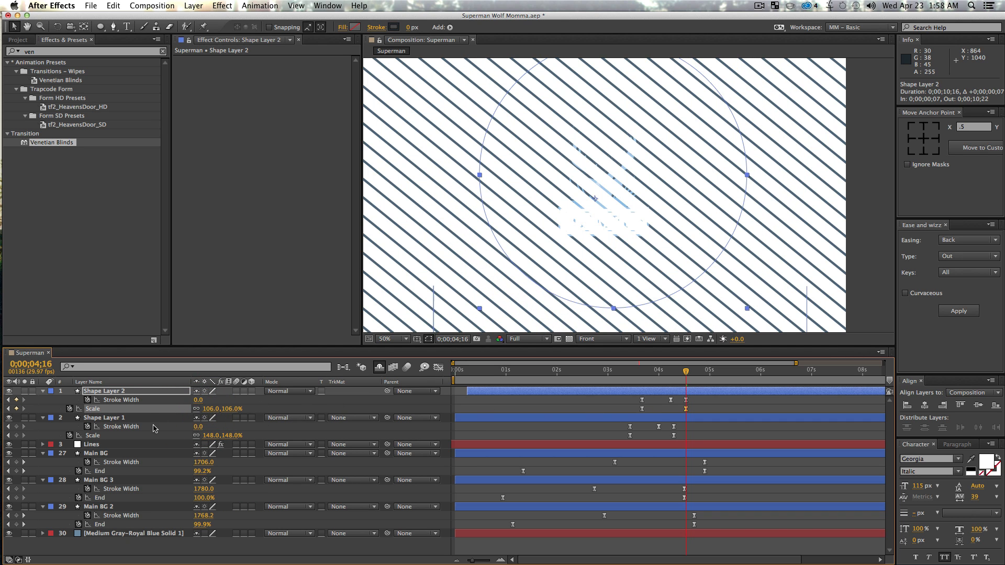
Set the opacity of Shape Layer 2 to 45% and of Shape Layer 1 to 20%
{"action": "left_click", "coordinate": [92, 393]}
{"action": "key", "text": "t"}
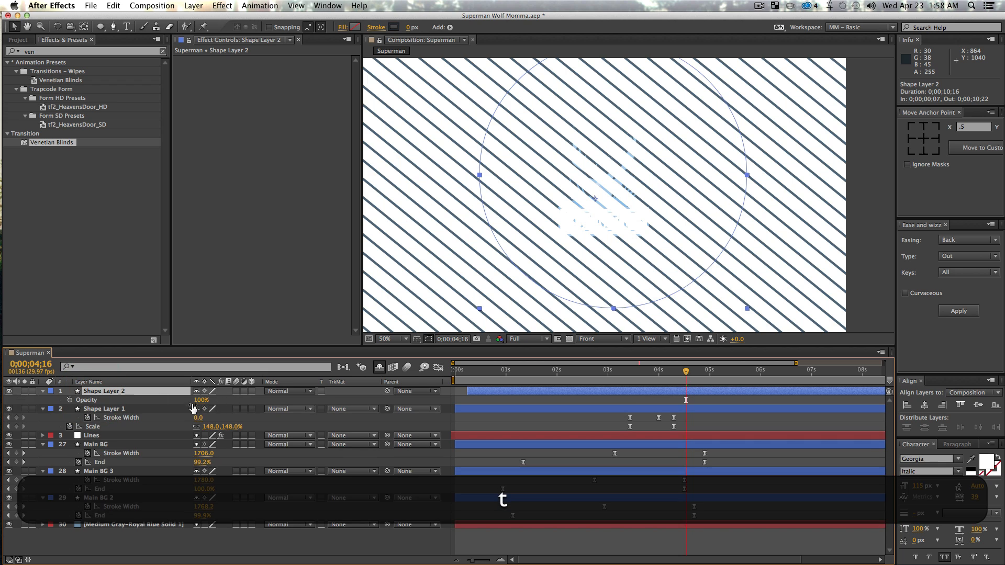
{"action": "left_click", "coordinate": [108, 409]}
{"action": "key", "text": "t"}
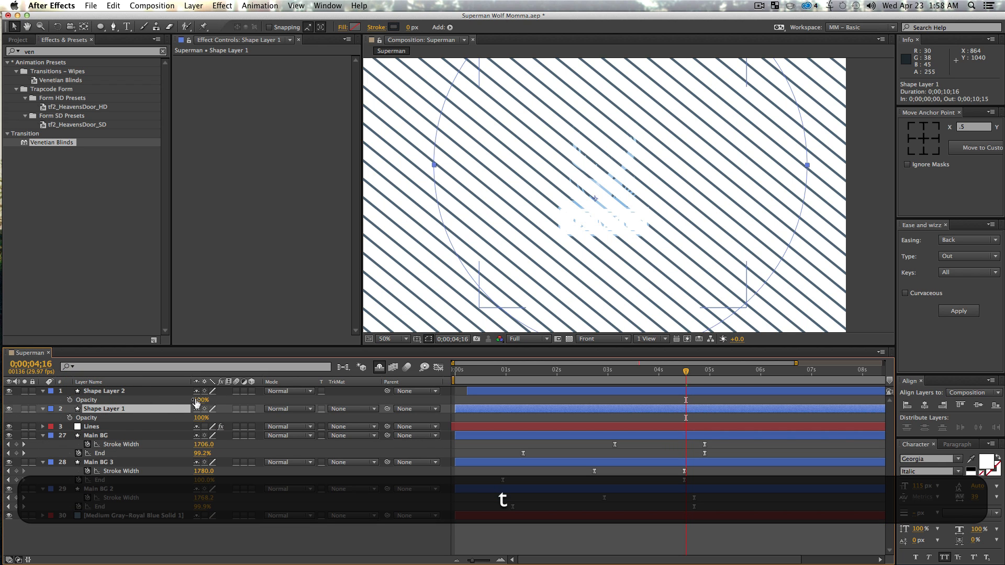
{"action": "left_click_drag", "start_coordinate": [201, 402], "coordinate": [196, 400]}
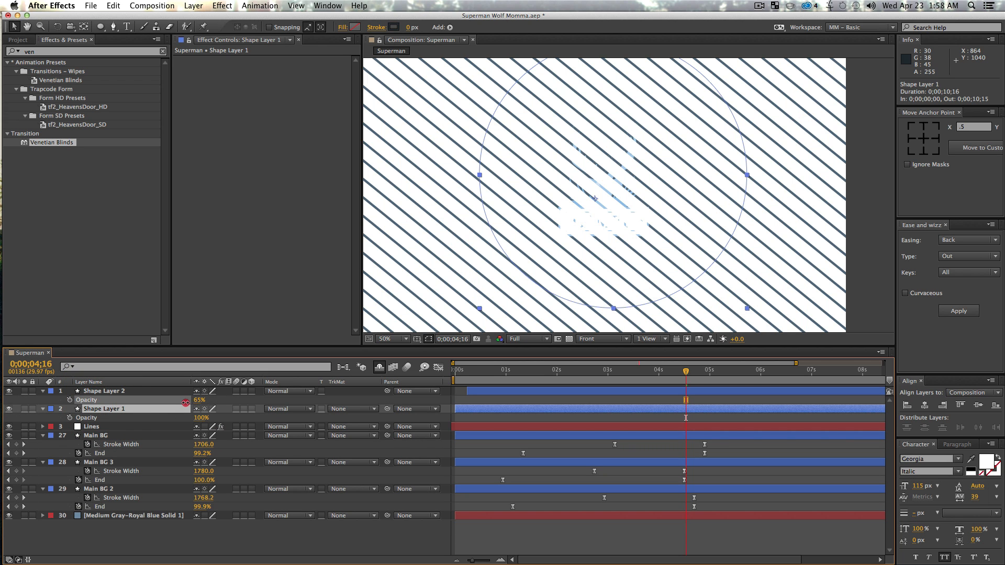
{"action": "left_click", "coordinate": [176, 403]}
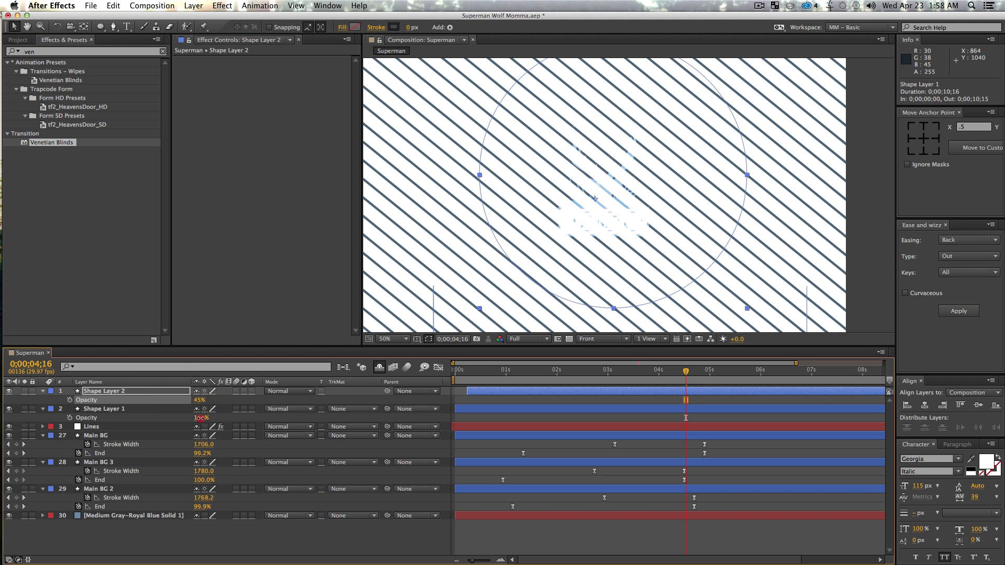
{"action": "left_click_drag", "start_coordinate": [200, 417], "coordinate": [194, 419]}
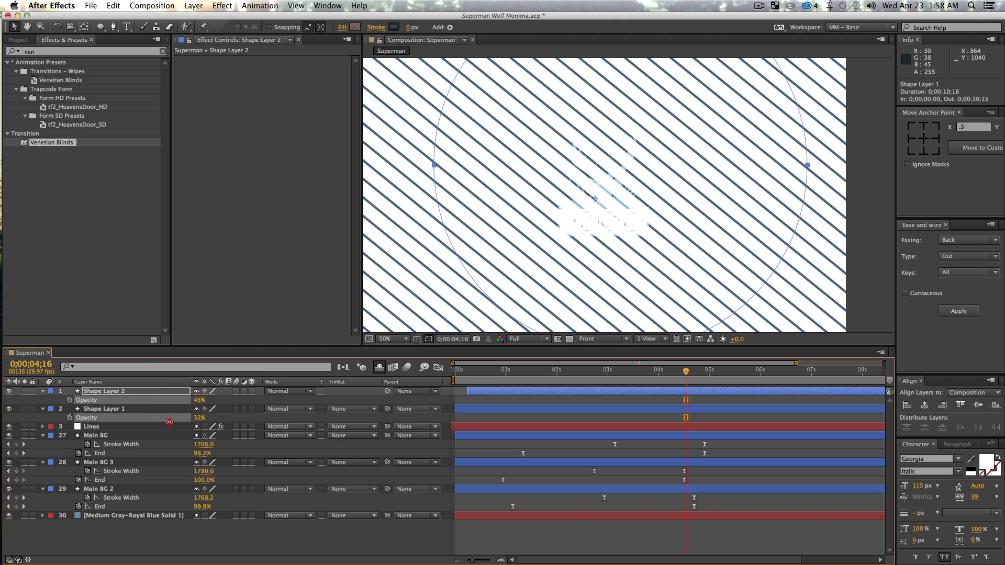
Pre-compose Shape Layer 1 and Shape Layer 2 into a composition named "LIne MASKS", moving all attributes into it
{"action": "left_click", "coordinate": [99, 409], "text": "shift"}
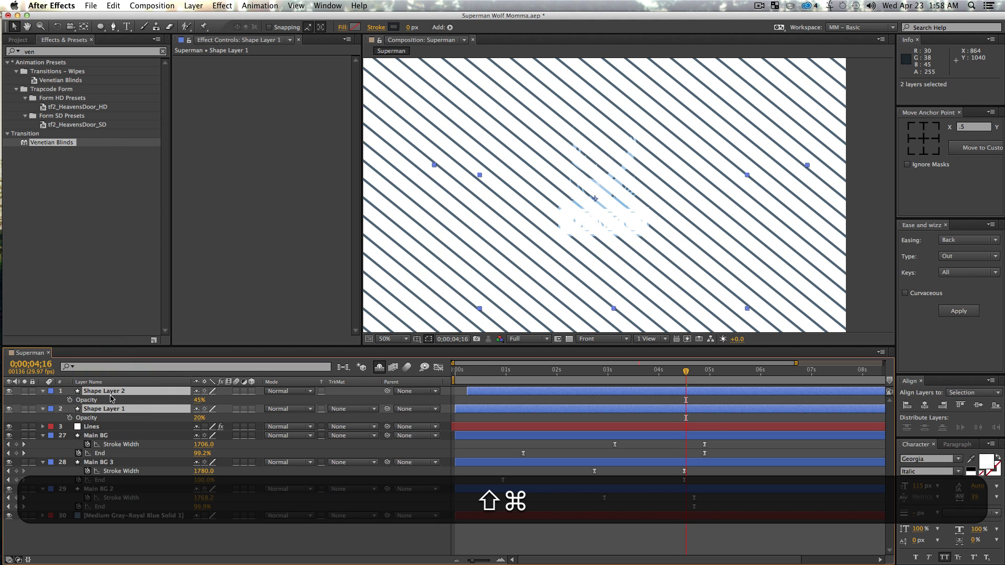
{"action": "key", "text": "shift+super+c"}
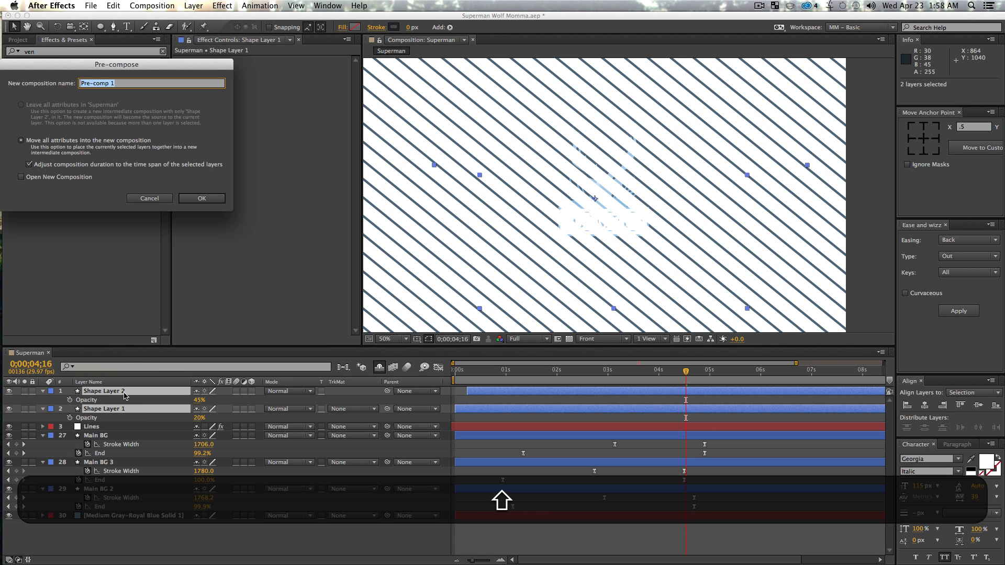
{"action": "type", "text": "Line M"}
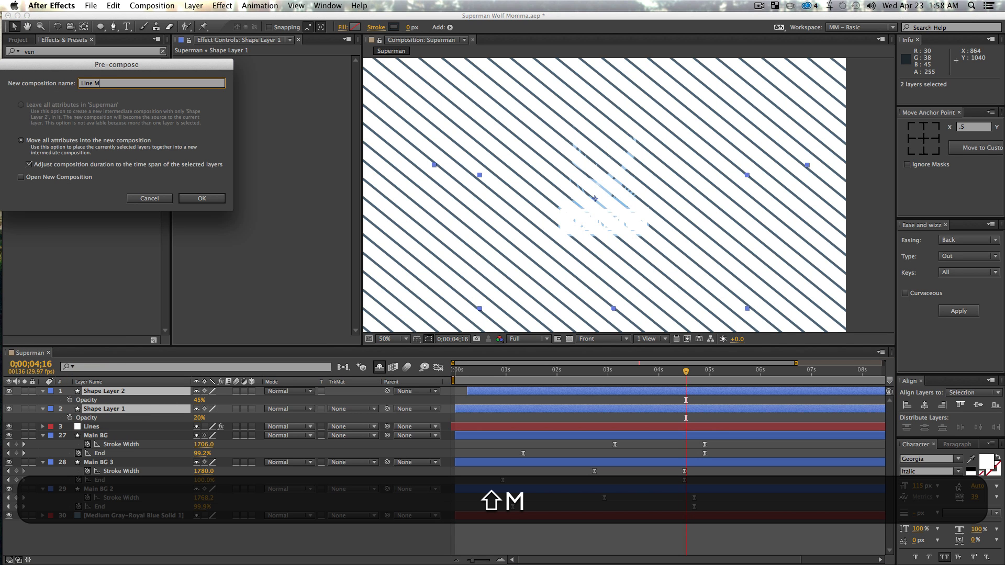
{"action": "type", "text": "ASKS"}
{"action": "key", "text": "Return"}
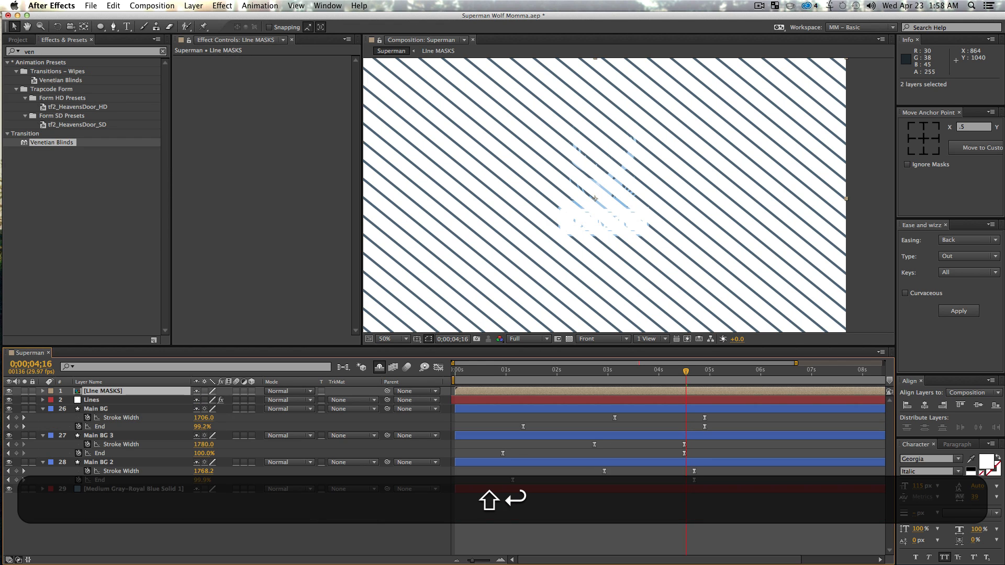
Set the Lines layer's track matte to an Alpha Matte using the LIne MASKS layer
{"action": "left_click", "coordinate": [88, 400]}
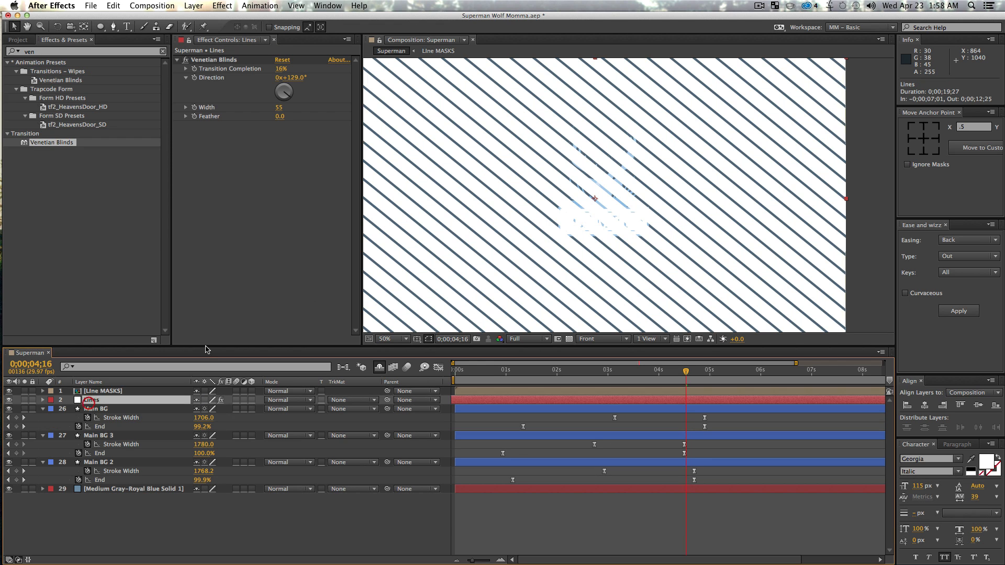
{"action": "left_click", "coordinate": [352, 401]}
{"action": "left_click", "coordinate": [359, 422]}
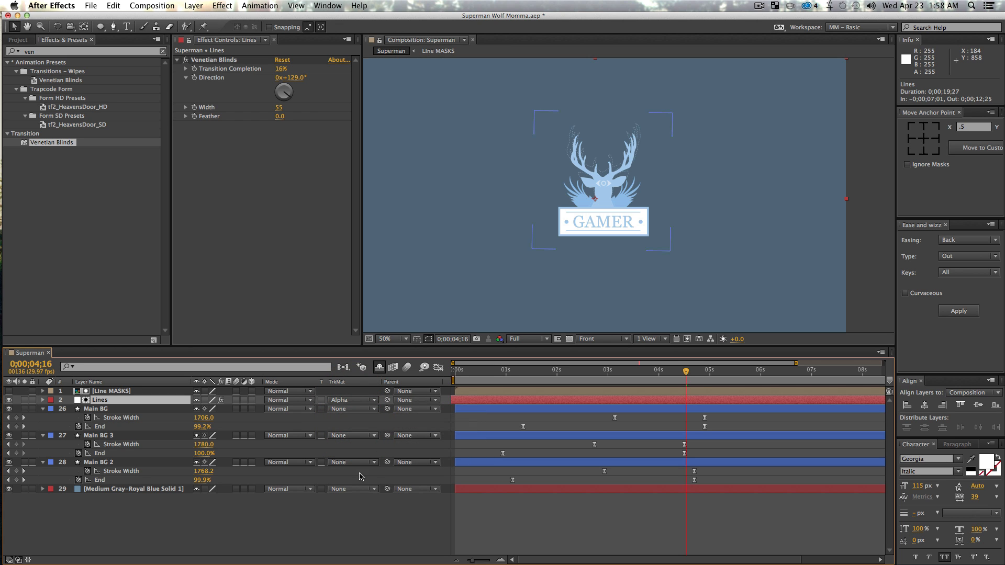
Preview the matted line rings from 0;00;03;00
{"action": "left_click_drag", "start_coordinate": [688, 372], "coordinate": [610, 386]}
{"action": "key", "text": "space"}
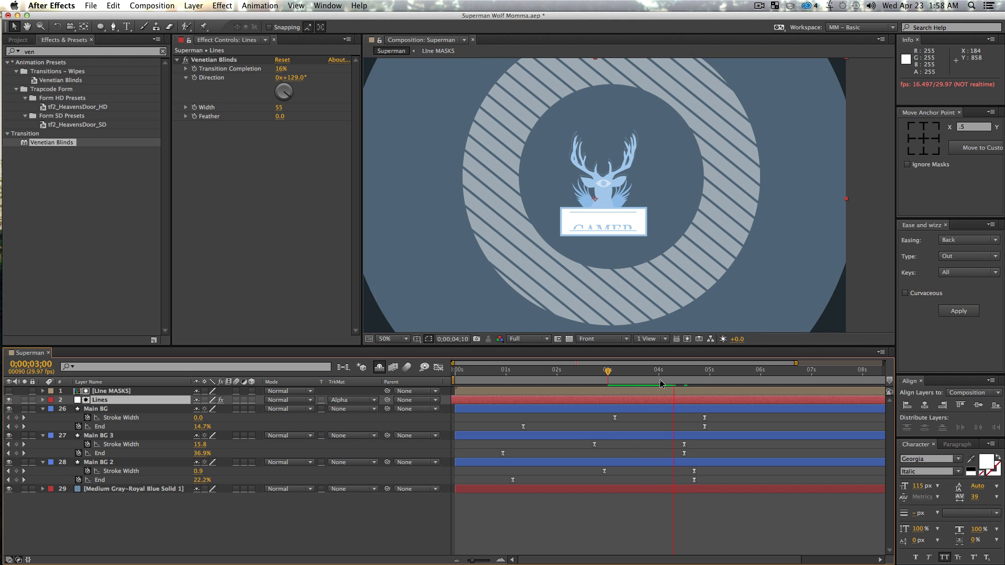
{"action": "key", "text": "space"}
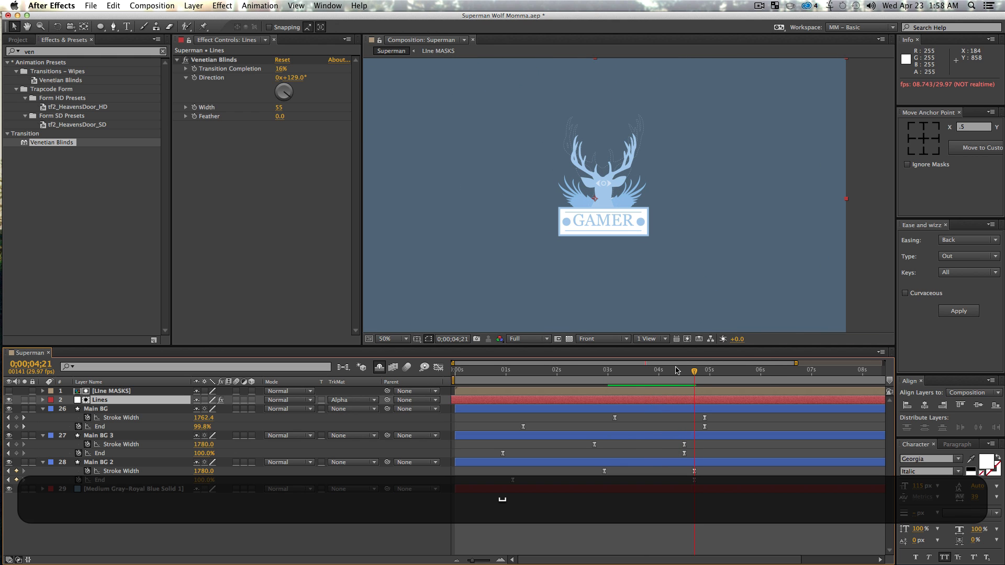
Fit the composition to the viewer and preview the animation from 0;00;02;12, 0;00;01;19 and 0;00;02;25
{"action": "key", "text": "shift+slash"}
{"action": "key", "text": "v"}
{"action": "left_click_drag", "start_coordinate": [599, 371], "coordinate": [577, 381]}
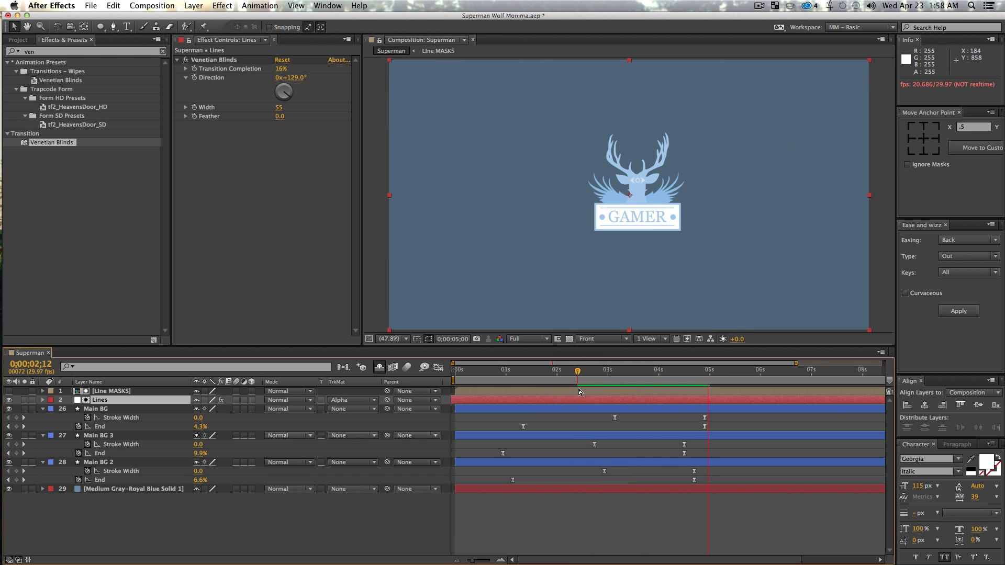
{"action": "left_click", "coordinate": [538, 386]}
{"action": "key", "text": "space"}
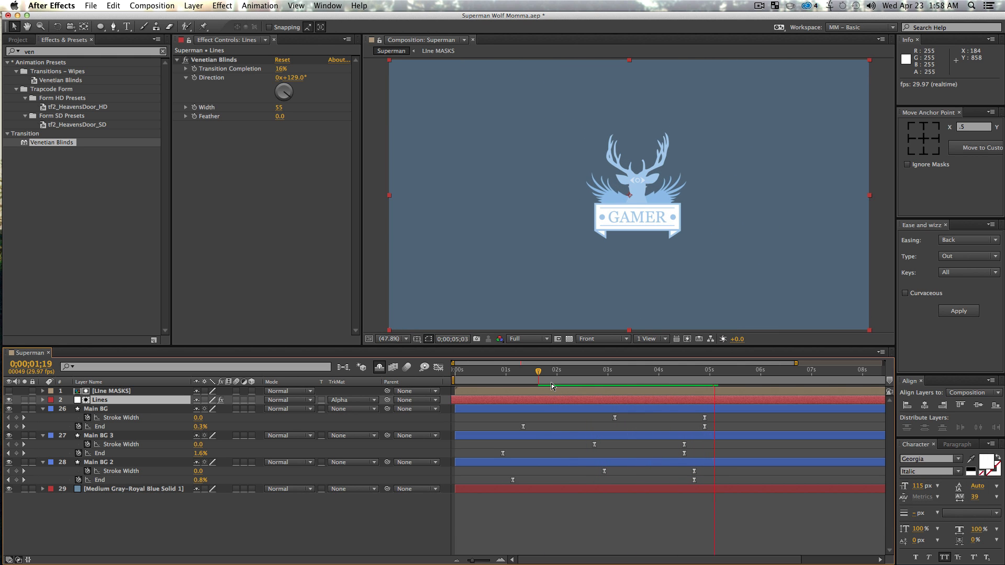
{"action": "key", "text": "space"}
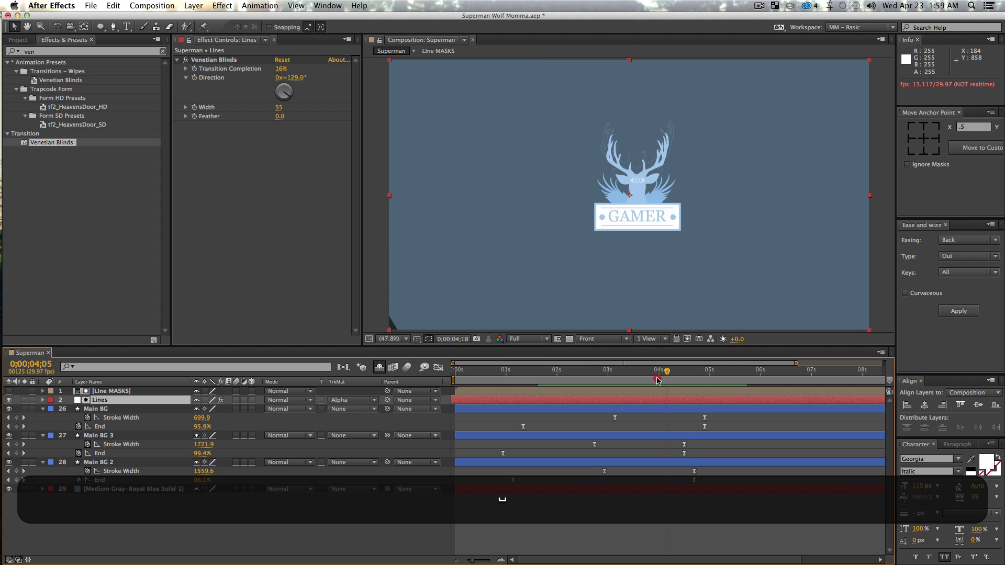
{"action": "left_click", "coordinate": [600, 379]}
{"action": "key", "text": "space"}
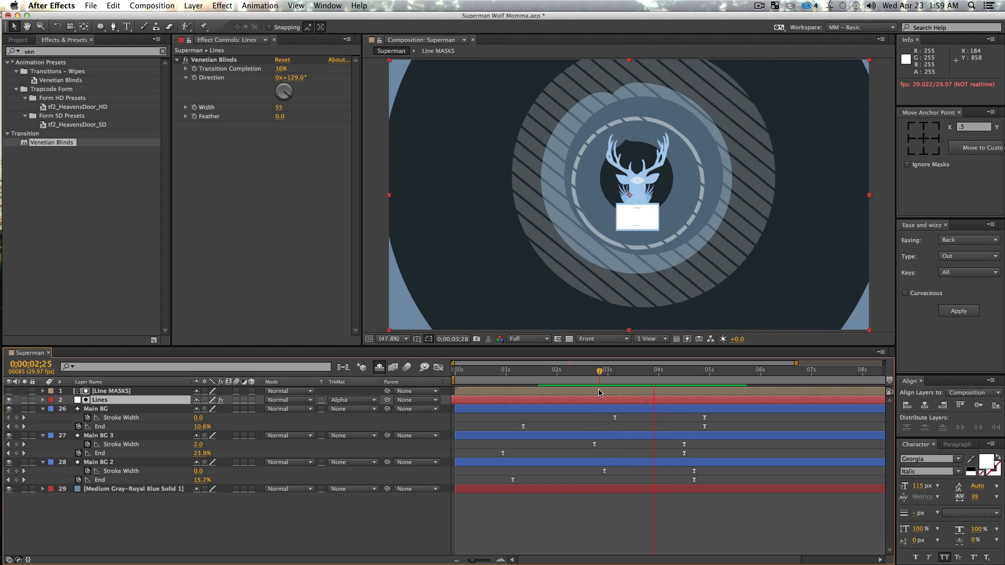
Try to reposition the LIne MASKS layer in the Superman composition at 0;00;04;01
{"action": "left_click_drag", "start_coordinate": [628, 387], "coordinate": [661, 392]}
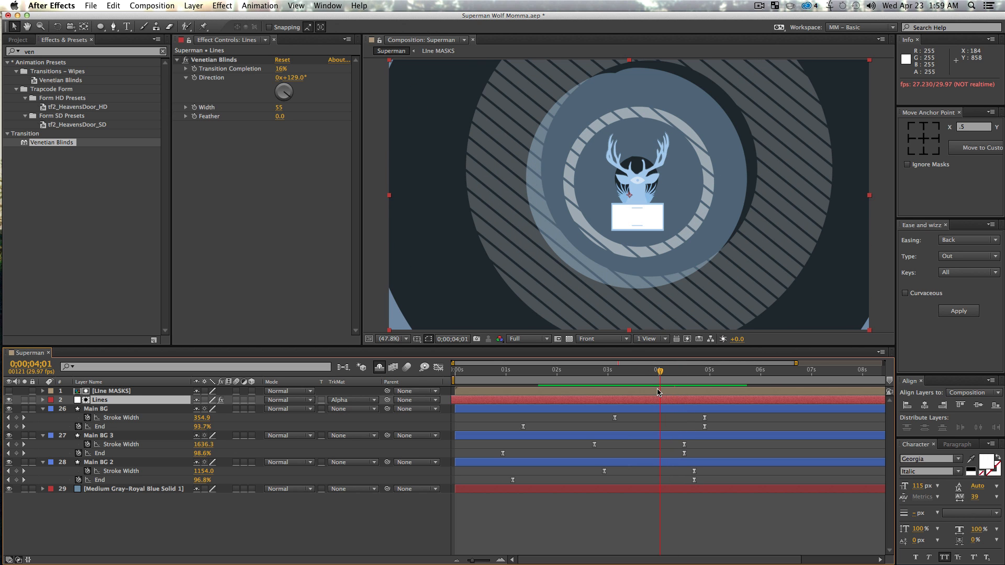
{"action": "left_click", "coordinate": [137, 390]}
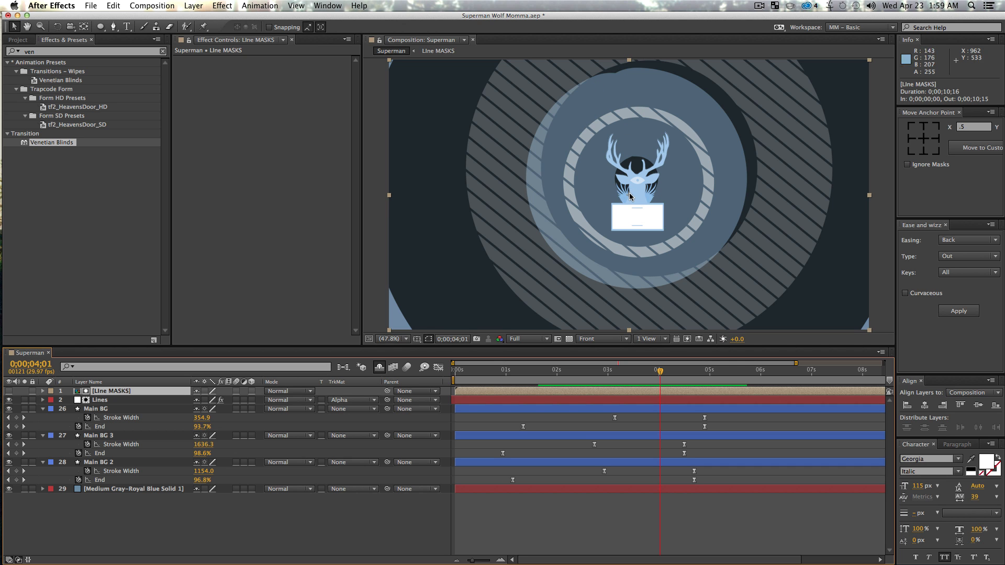
{"action": "left_click_drag", "start_coordinate": [630, 196], "coordinate": [617, 219]}
{"action": "key", "text": "super+z"}
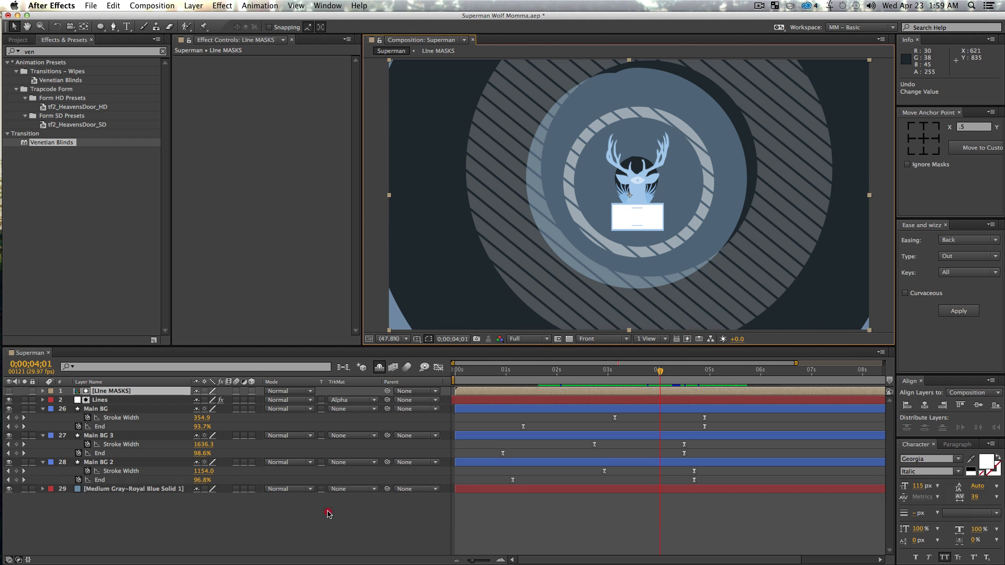
{"action": "left_click", "coordinate": [328, 514]}
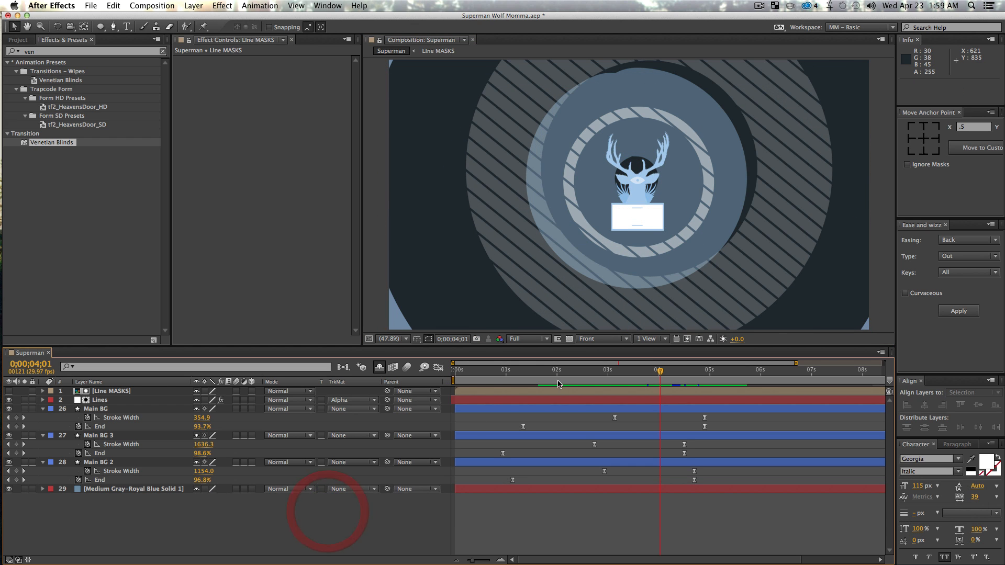
Add a white 1920 × 1080 px solid to the LIne MASKS composition and place it below both shape layers
{"action": "double_click", "coordinate": [128, 396]}
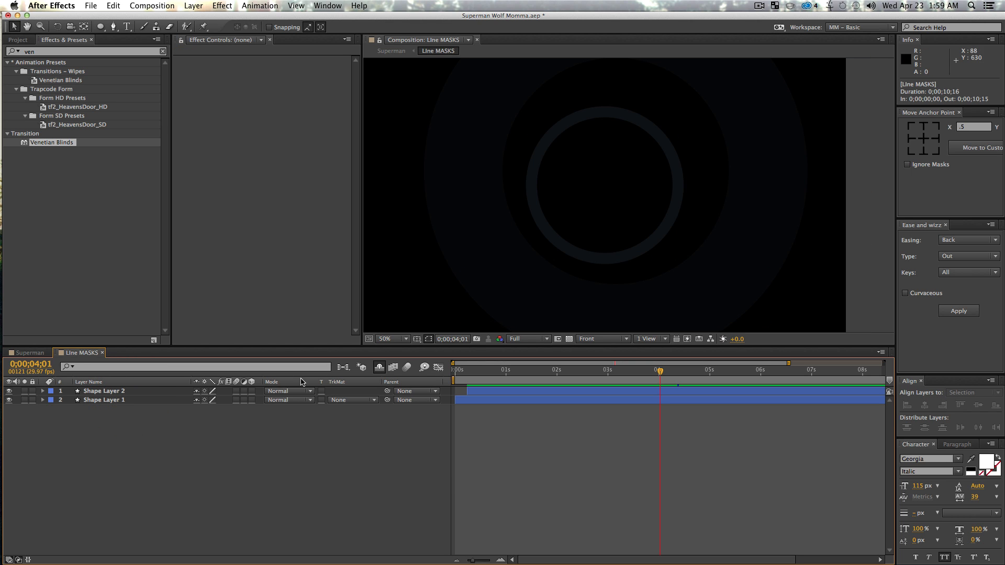
{"action": "key", "text": "super+y"}
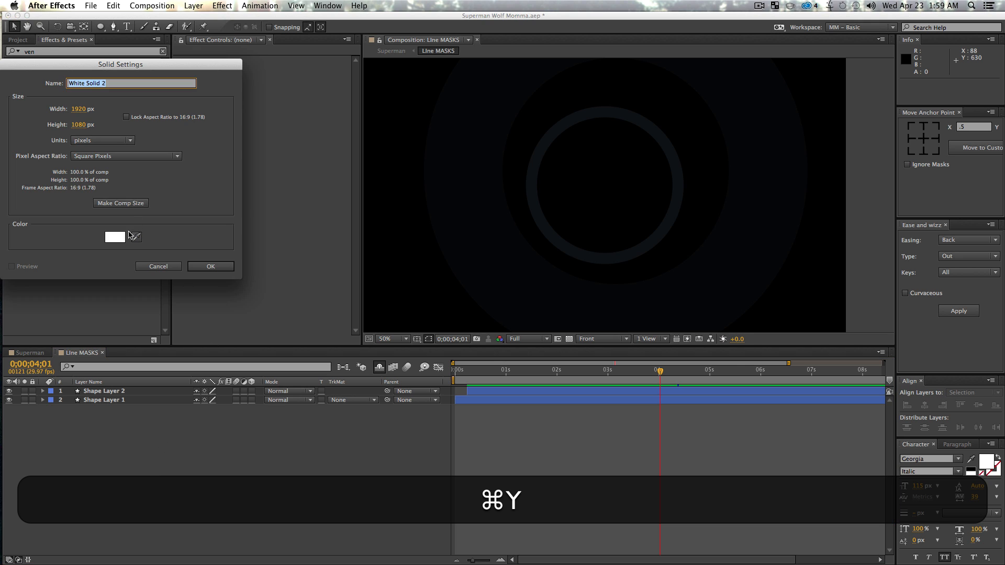
{"action": "left_click", "coordinate": [211, 267]}
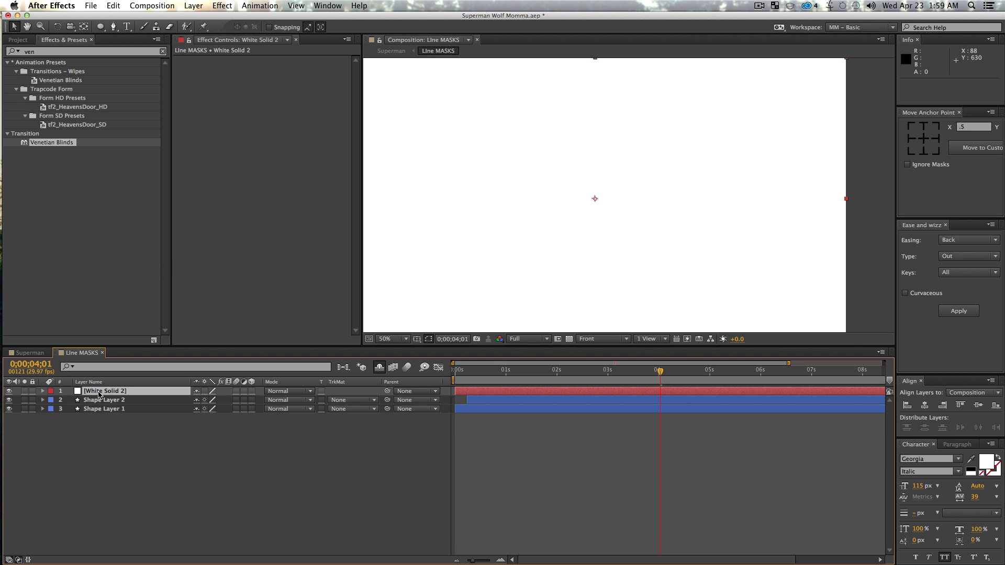
{"action": "left_click_drag", "start_coordinate": [98, 393], "coordinate": [99, 455]}
{"action": "left_click", "coordinate": [192, 476]}
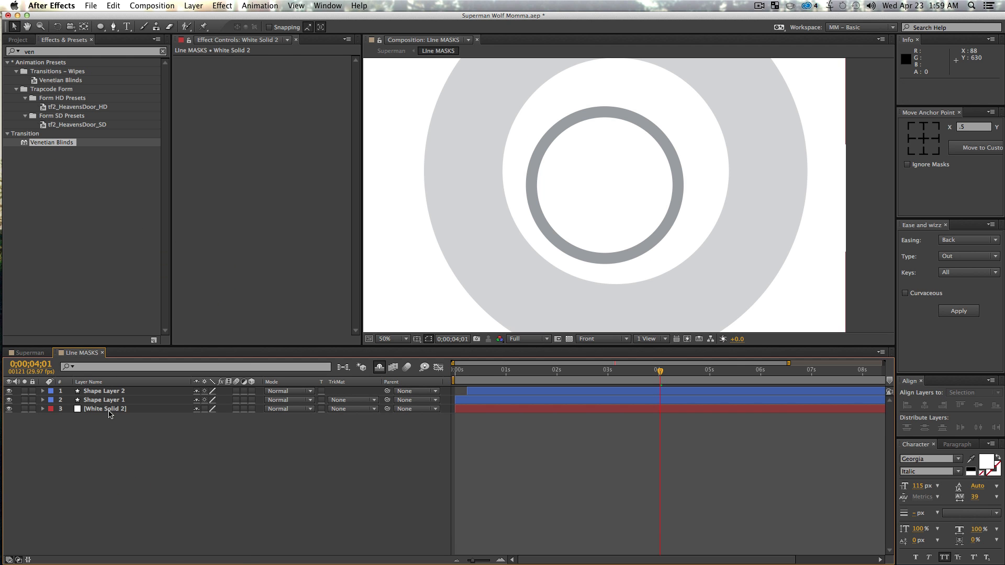
Turn White Solid 2 into a guide layer
{"action": "right_click", "coordinate": [109, 414]}
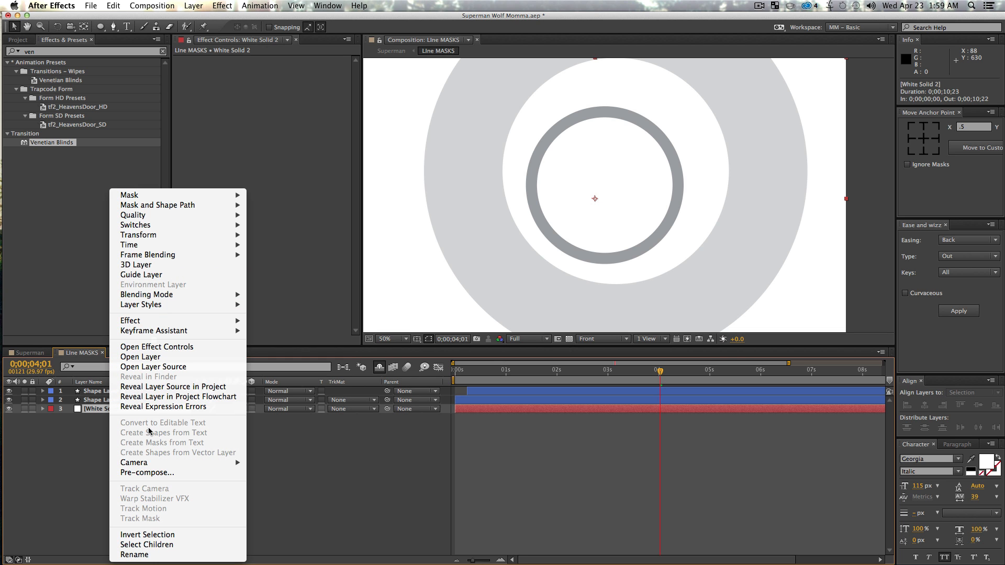
{"action": "left_click", "coordinate": [144, 274]}
{"action": "left_click", "coordinate": [283, 507]}
Move the small ring, Shape Layer 2, to position 994, 486 so it sits centred inside the large ring
{"action": "key", "text": "alt+z"}
{"action": "left_click", "coordinate": [779, 134], "text": "alt"}
{"action": "left_click_drag", "start_coordinate": [675, 187], "coordinate": [737, 167]}
{"action": "key", "text": "z"}
{"action": "left_click", "coordinate": [622, 168]}
{"action": "key", "text": "v"}
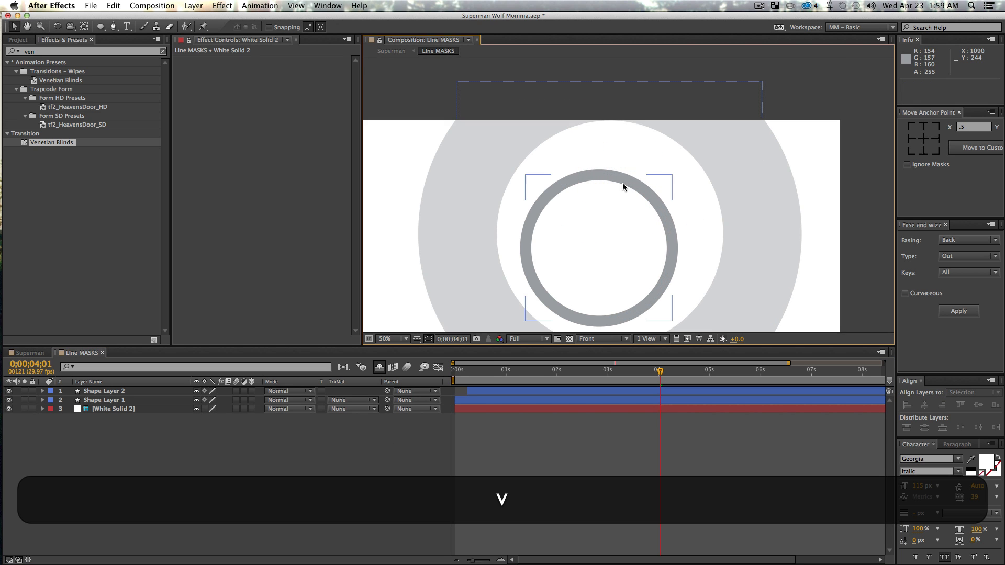
{"action": "left_click_drag", "start_coordinate": [623, 181], "coordinate": [633, 166]}
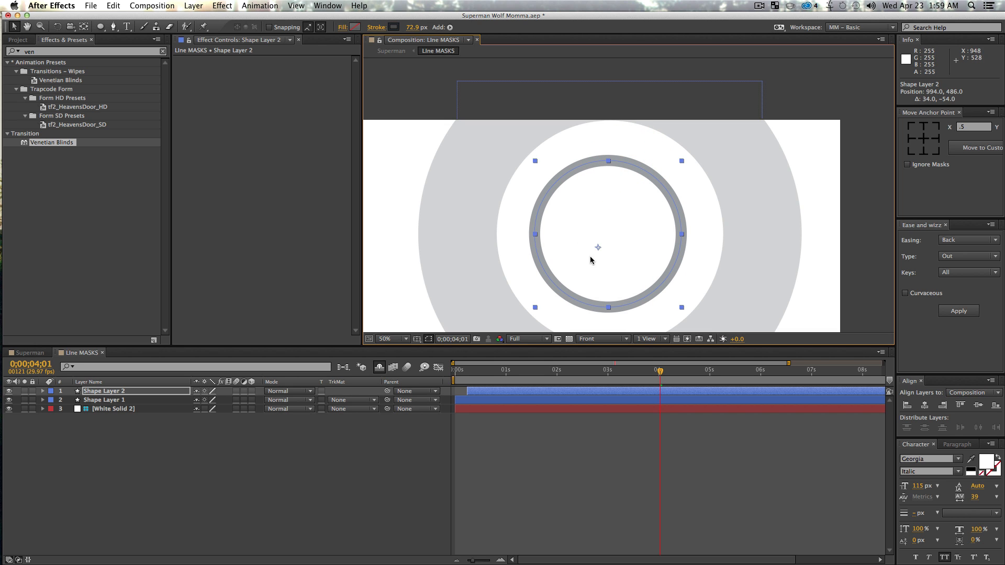
{"action": "left_click", "coordinate": [291, 476]}
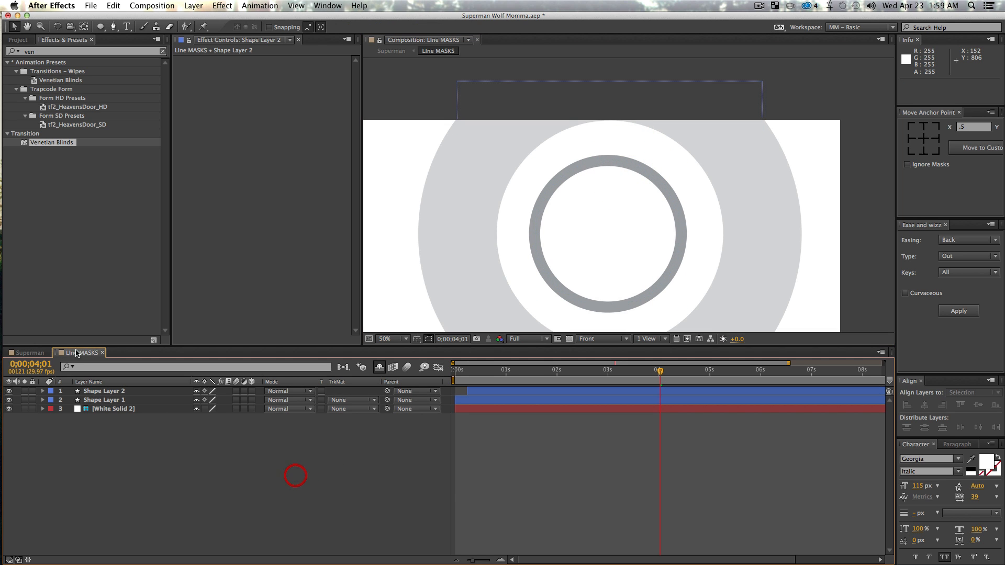
Try to offset the LIne MASKS layer in the Superman composition, and return to the LIne MASKS composition
{"action": "left_click", "coordinate": [30, 353]}
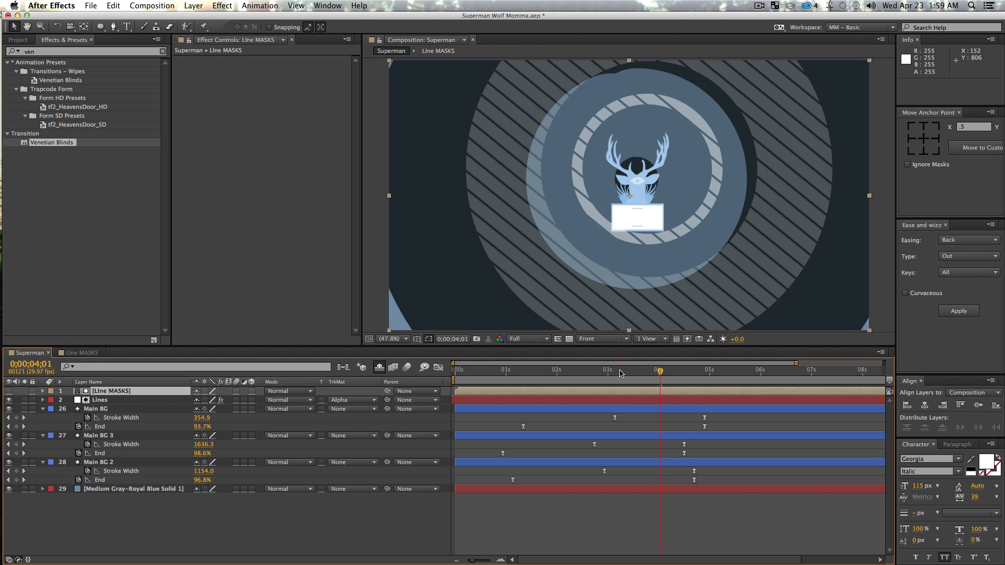
{"action": "left_click_drag", "start_coordinate": [790, 185], "coordinate": [774, 187]}
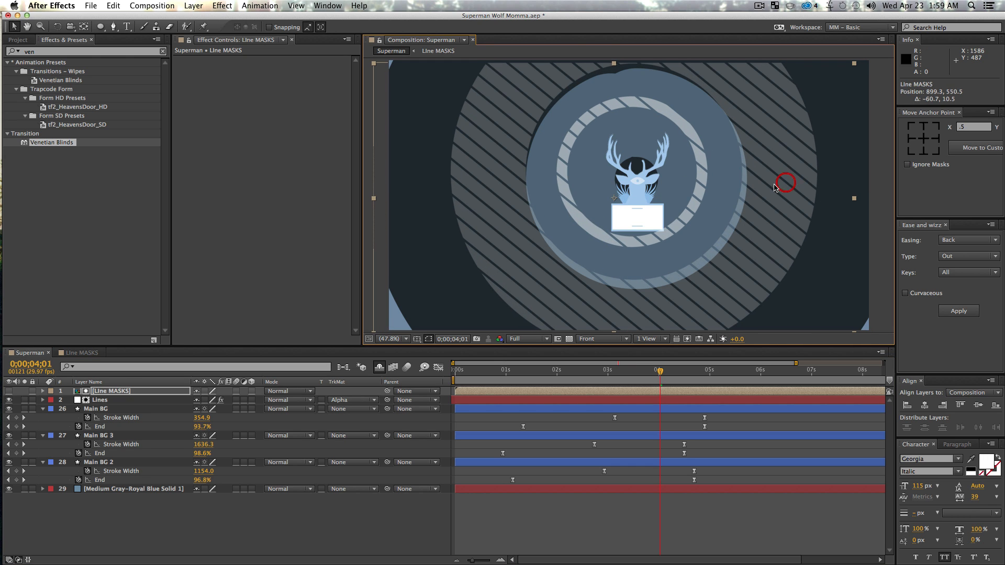
{"action": "key", "text": "super+z"}
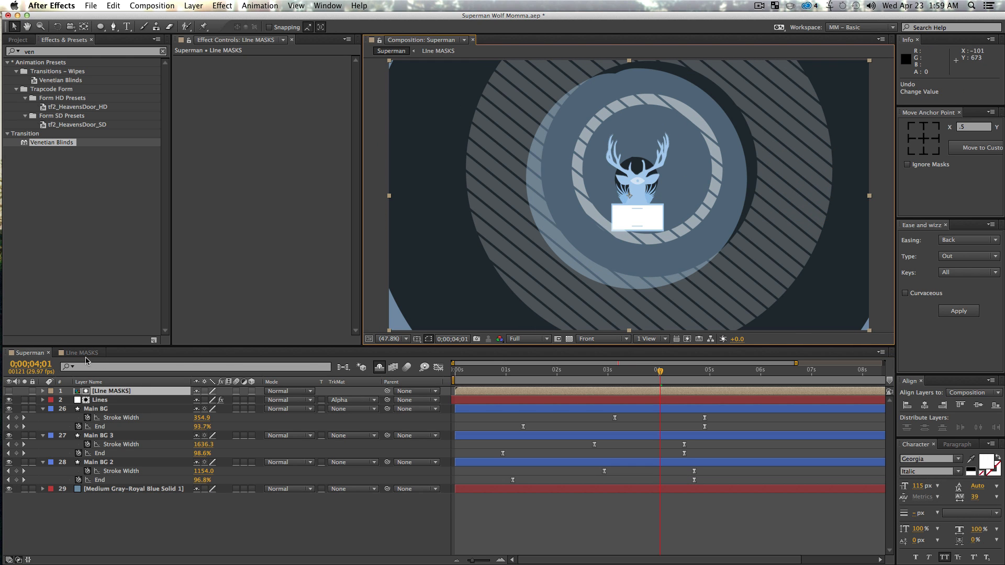
{"action": "left_click", "coordinate": [83, 352]}
{"action": "left_click_drag", "start_coordinate": [821, 174], "coordinate": [503, 224]}
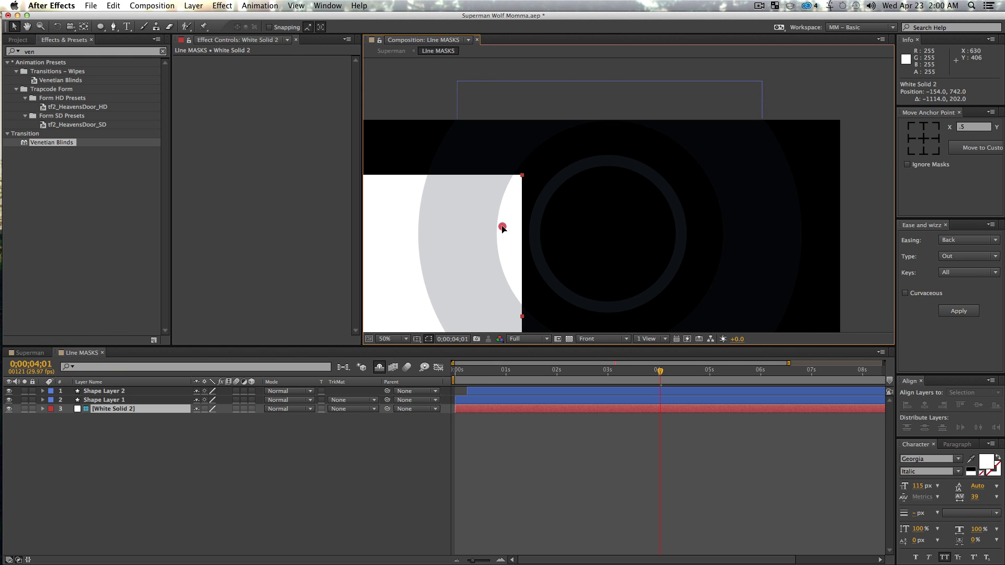
{"action": "key", "text": "super+z"}
Shift Shape Layer 1 and Shape Layer 2 together 84 px to the left, placing Shape Layer 1 at 876, 540
{"action": "left_click_drag", "start_coordinate": [127, 532], "coordinate": [88, 339]}
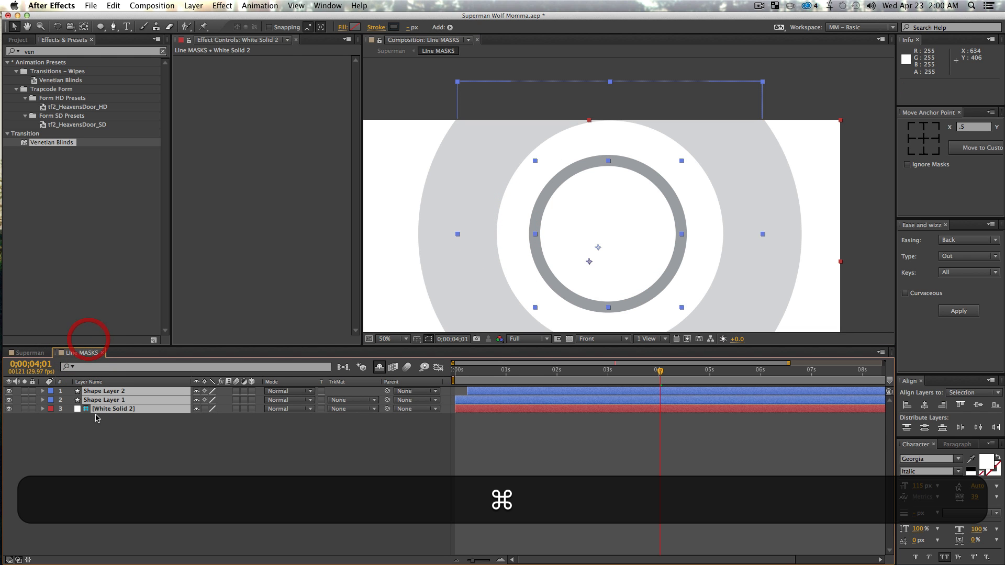
{"action": "left_click", "coordinate": [112, 409], "text": "super"}
{"action": "key", "text": "alt+super+z"}
{"action": "left_click", "coordinate": [678, 213], "text": "alt"}
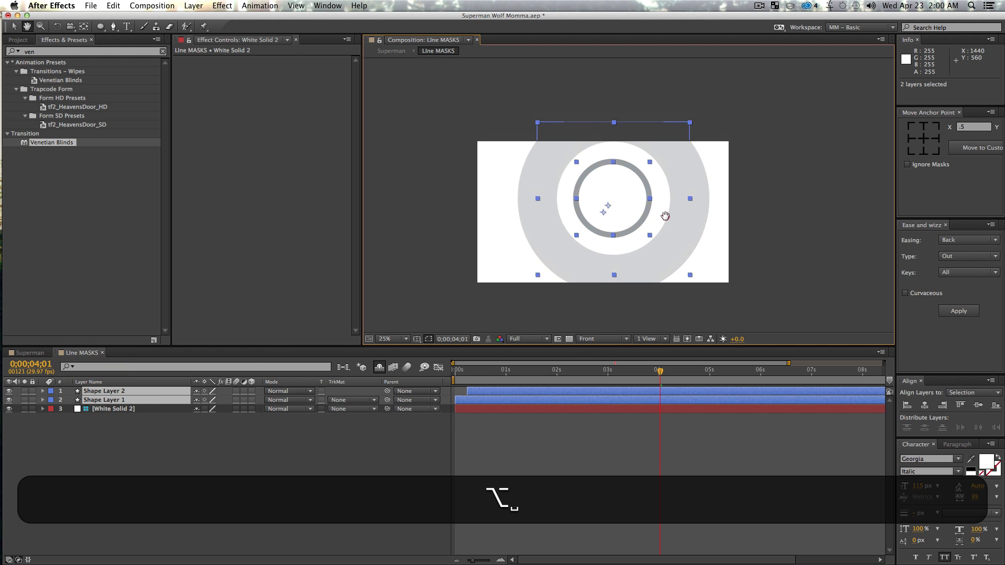
{"action": "key", "text": "v"}
{"action": "left_click_drag", "start_coordinate": [678, 213], "coordinate": [667, 214]}
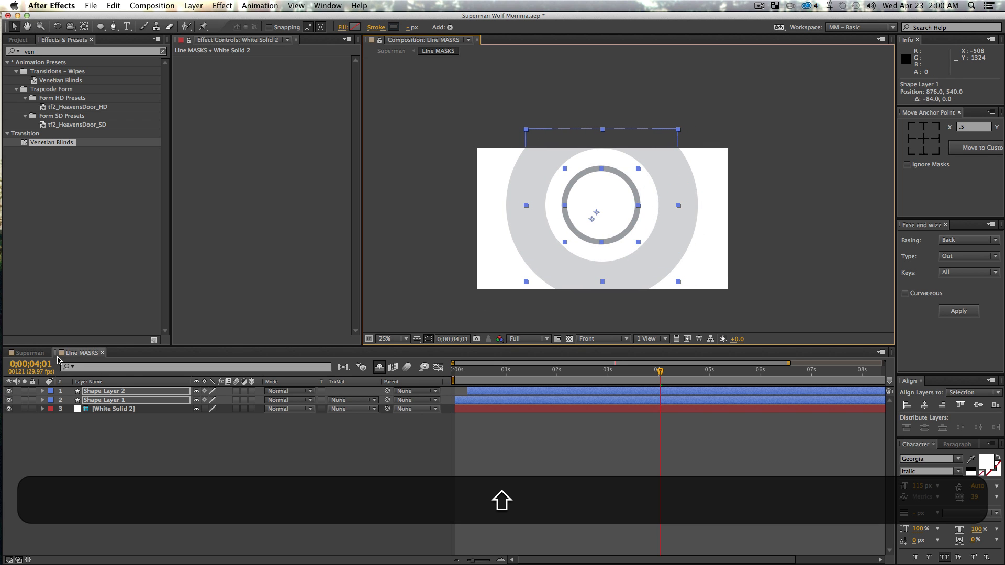
Preview the Superman composition from 0;00;03;09 and check the frame at 0;00;03;27
{"action": "left_click", "coordinate": [43, 354]}
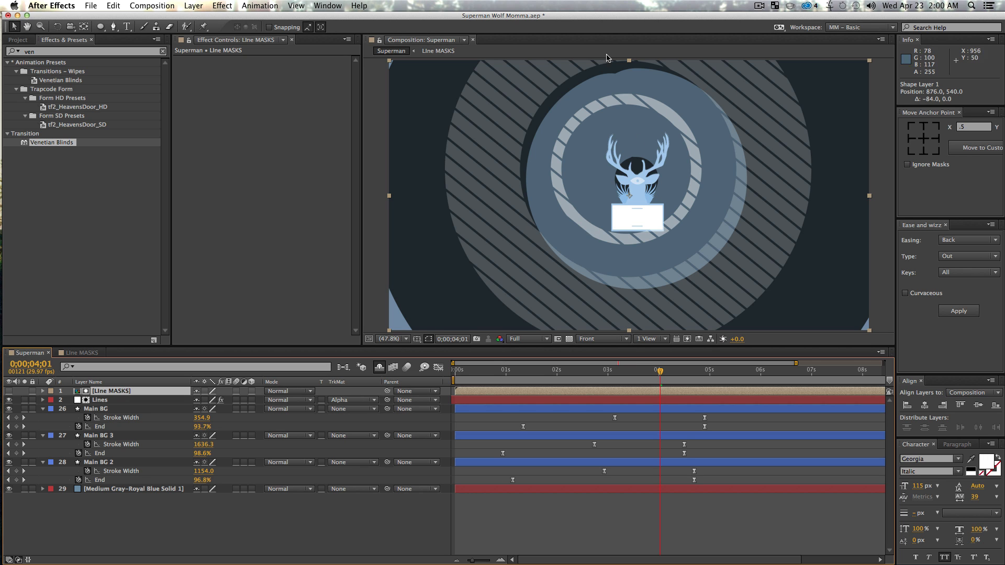
{"action": "left_click_drag", "start_coordinate": [649, 372], "coordinate": [623, 375]}
{"action": "key", "text": "space"}
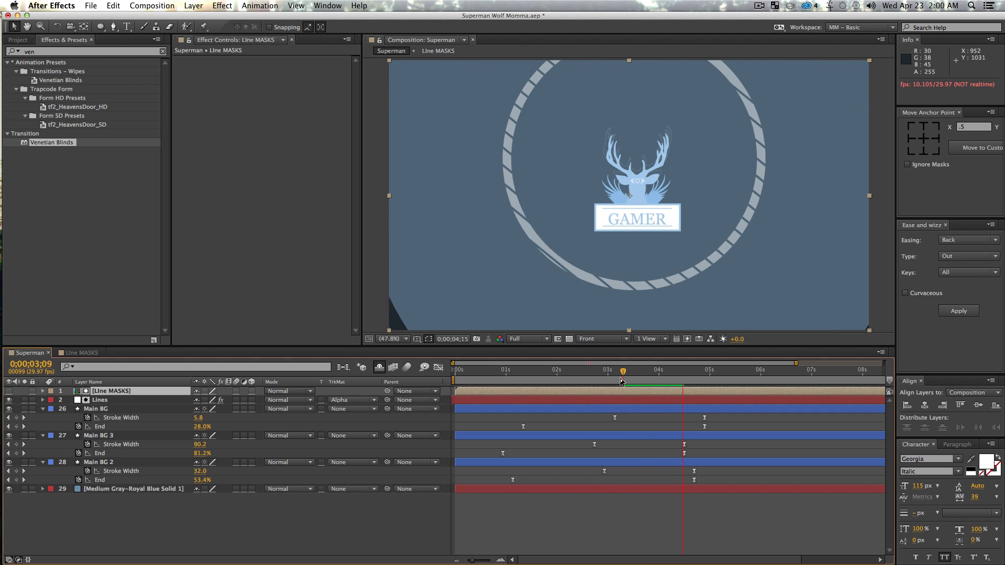
{"action": "key", "text": "space"}
{"action": "left_click_drag", "start_coordinate": [684, 368], "coordinate": [655, 373]}
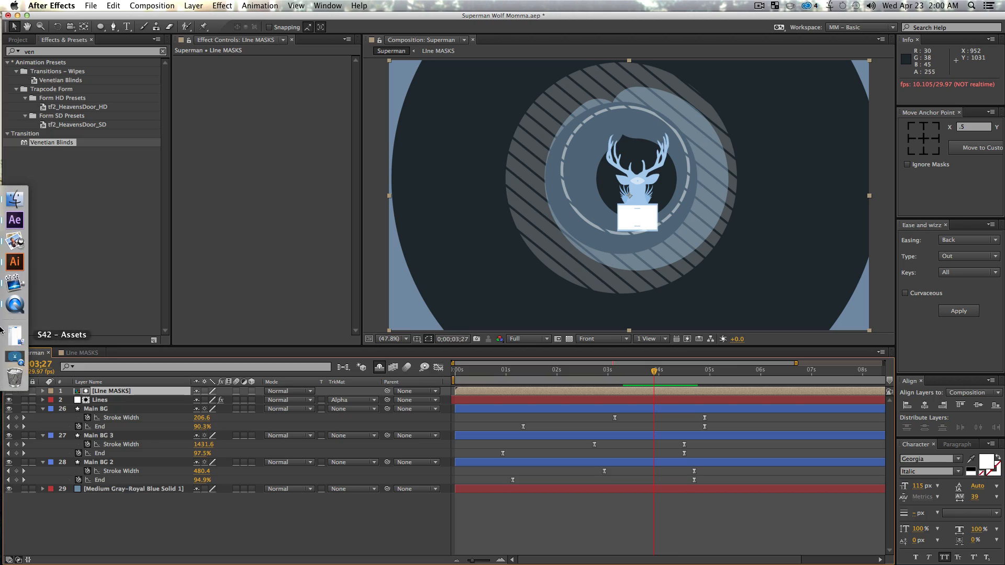
Switch to QuickTime Player and examine the opening seconds of the reference movie S42 - Champ Gamer Tag.mov
{"action": "left_click", "coordinate": [14, 356]}
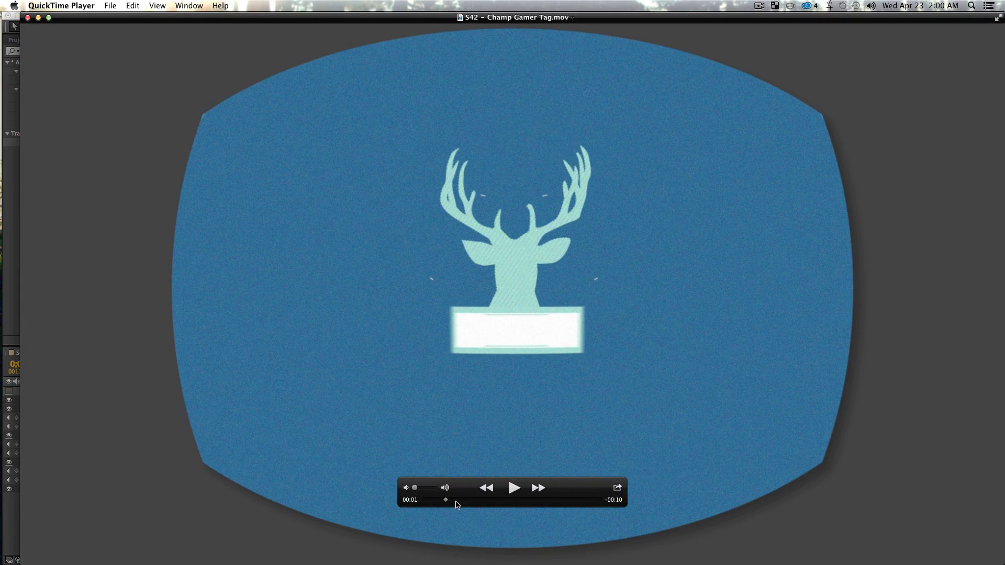
{"action": "left_click_drag", "start_coordinate": [452, 499], "coordinate": [468, 495]}
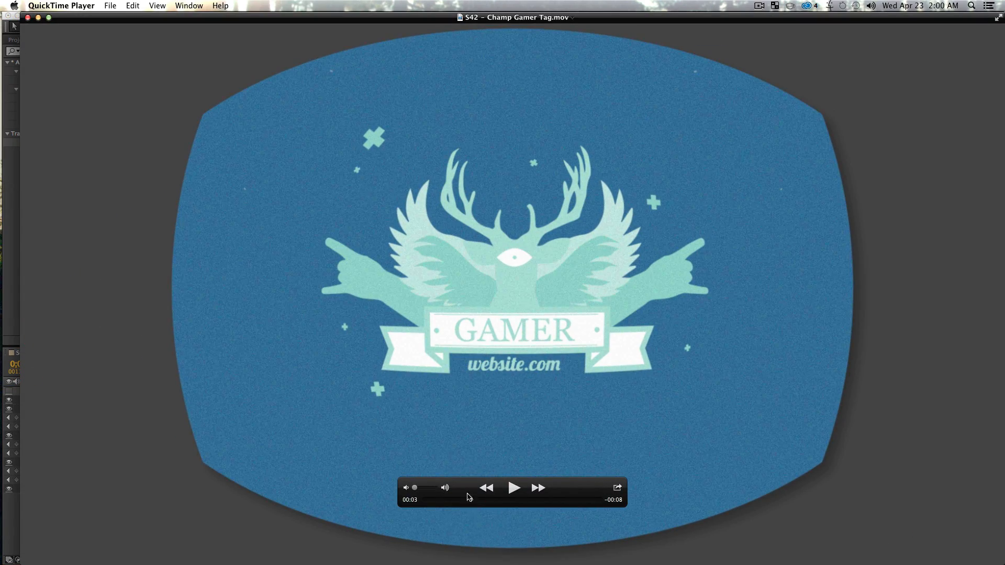
{"action": "left_click", "coordinate": [39, 17]}
Save the After Effects project and collapse the keyframed properties of all the layers
{"action": "left_click", "coordinate": [156, 528]}
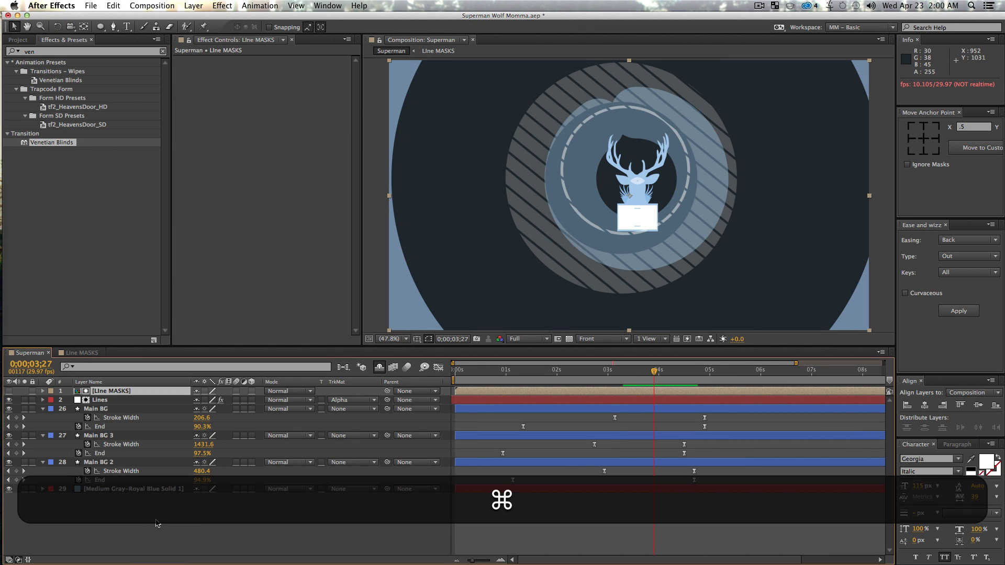
{"action": "key", "text": "super+s"}
{"action": "key", "text": "super+a"}
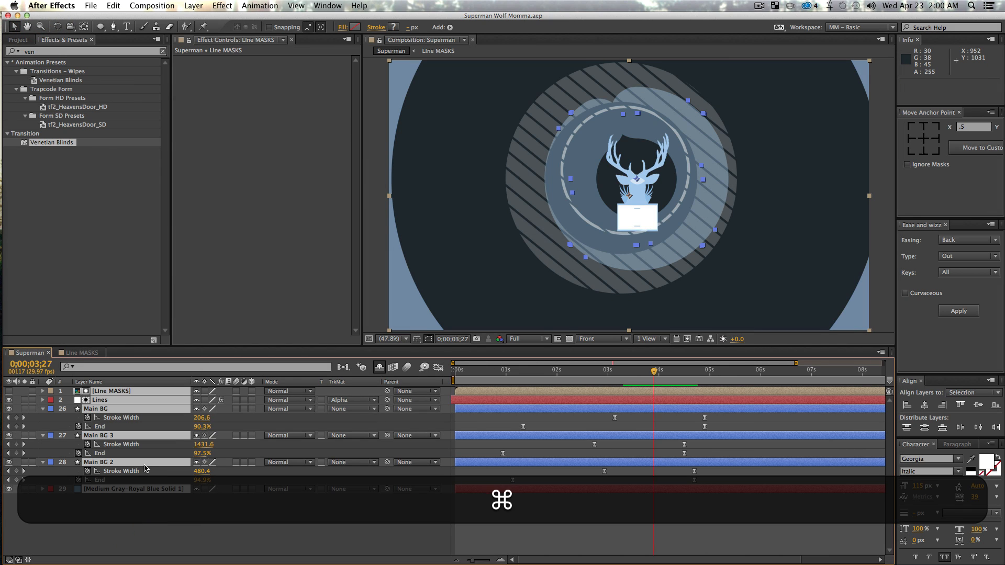
{"action": "key", "text": "u"}
{"action": "left_click", "coordinate": [185, 496]}
At 0;00;06;12, draw a narrow upright rectangle about 137 px tall on a new shape layer, up and left of the emblem
{"action": "key", "text": "z"}
{"action": "left_click", "coordinate": [703, 224], "text": "alt"}
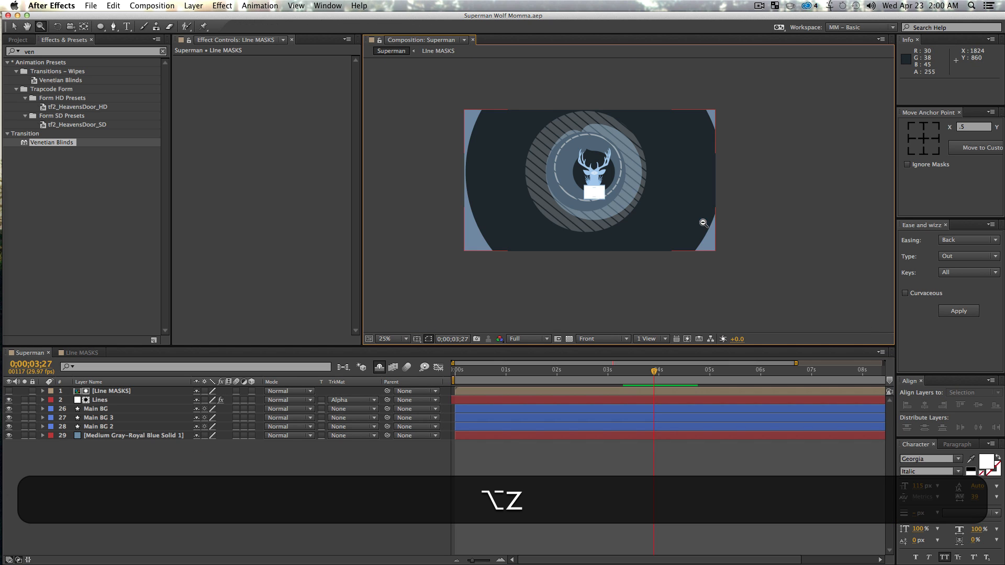
{"action": "key", "text": "alt+space"}
{"action": "left_click_drag", "start_coordinate": [646, 166], "coordinate": [642, 194]}
{"action": "key", "text": "z"}
{"action": "left_click", "coordinate": [620, 203]}
{"action": "key", "text": "v"}
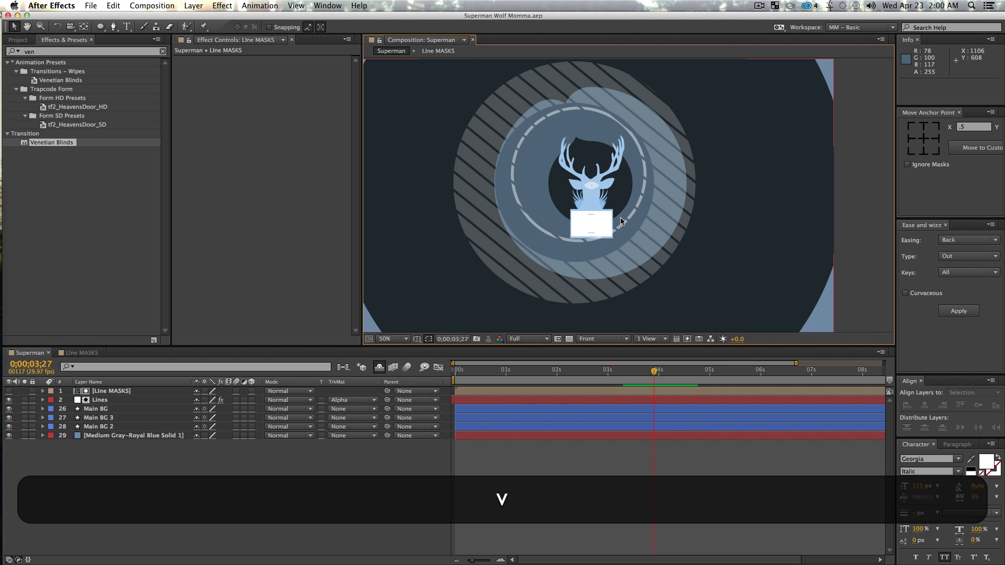
{"action": "left_click", "coordinate": [207, 520]}
{"action": "left_click_drag", "start_coordinate": [659, 373], "coordinate": [768, 398]}
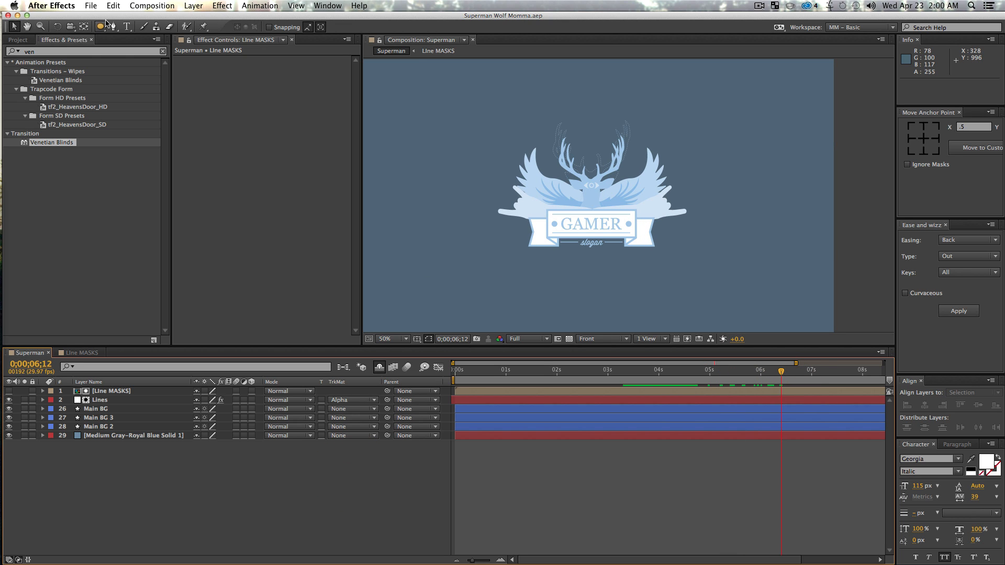
{"action": "mouse_move", "coordinate": [103, 26]}
{"action": "left_mouse_down"}
{"action": "mouse_move", "coordinate": [134, 42]}
{"action": "mouse_move", "coordinate": [155, 30]}
{"action": "left_mouse_up"}
{"action": "mouse_move", "coordinate": [423, 114]}
{"action": "left_mouse_down"}
{"action": "mouse_move", "coordinate": [440, 154]}
{"action": "mouse_move", "coordinate": [430, 152]}
{"action": "left_mouse_up"}
Remove the rectangle's stroke and fill it with the light blue 8BBAE6 sampled from the emblem
{"action": "left_click", "coordinate": [302, 28]}
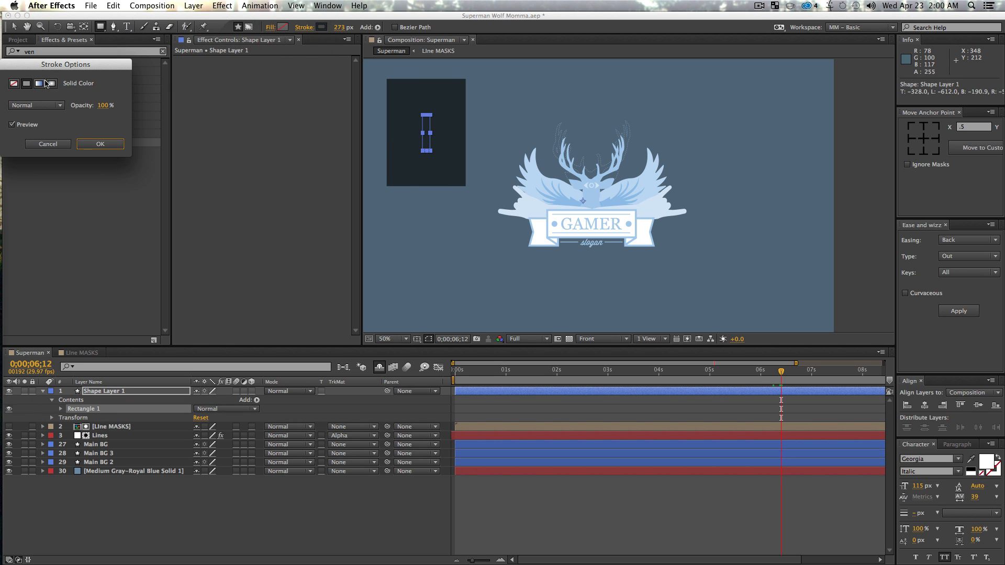
{"action": "left_click", "coordinate": [13, 85]}
{"action": "left_click", "coordinate": [100, 144]}
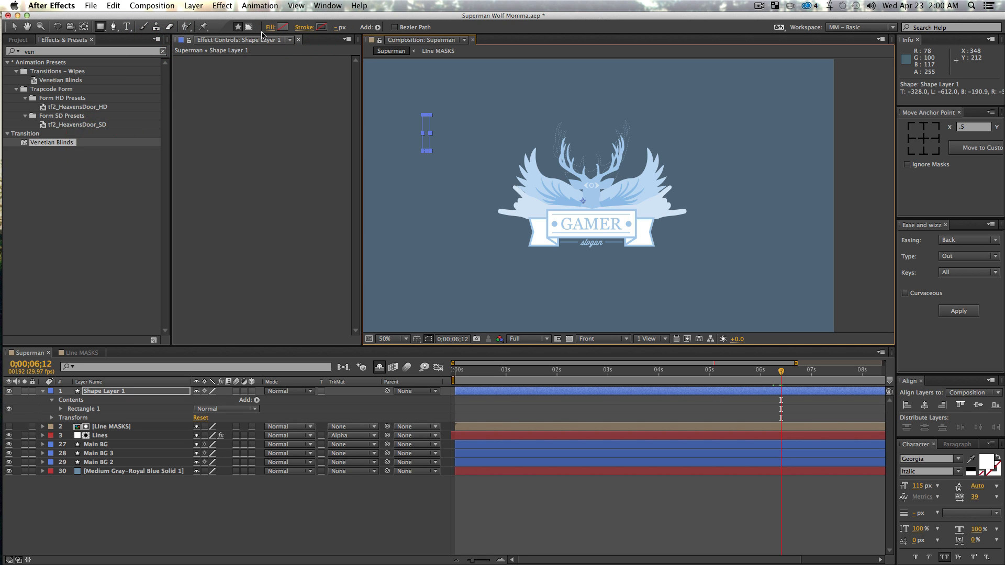
{"action": "left_click", "coordinate": [283, 28]}
{"action": "left_click", "coordinate": [220, 134]}
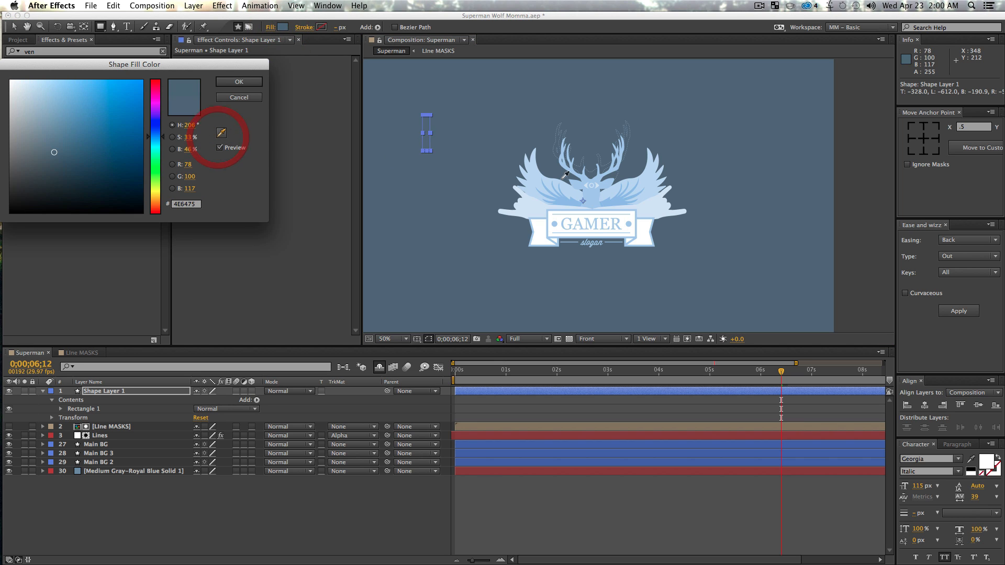
{"action": "left_click", "coordinate": [629, 184]}
{"action": "left_click", "coordinate": [239, 82]}
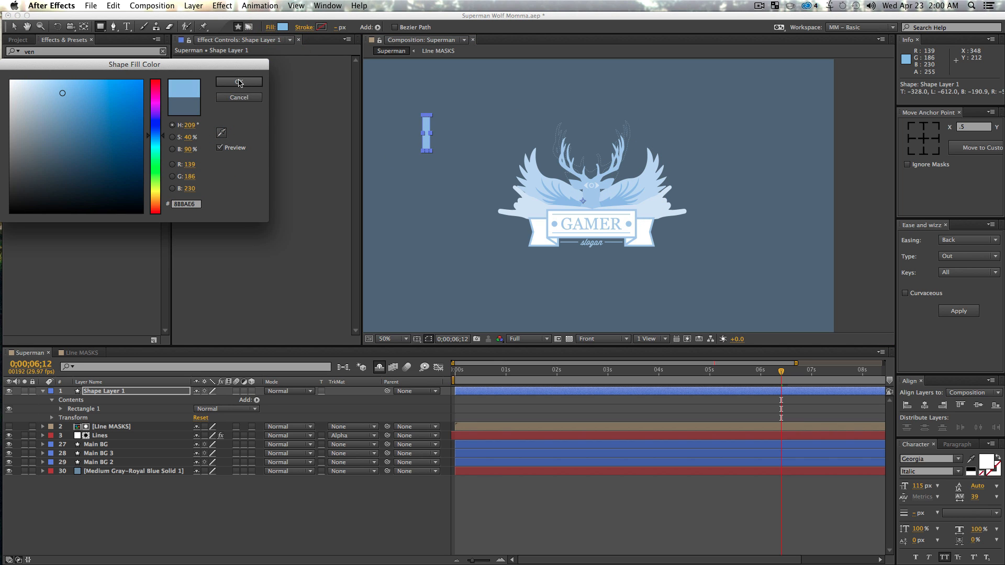
Duplicate the light-blue rectangle with its anchor point centred and rotate the copy 90° to form a plus sign
{"action": "left_click", "coordinate": [929, 136]}
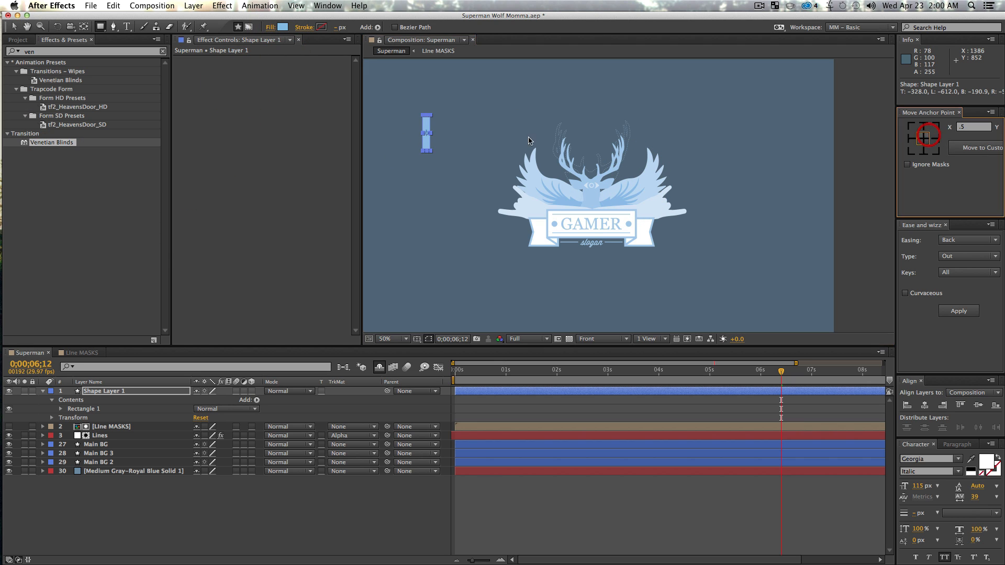
{"action": "key", "text": "super+d"}
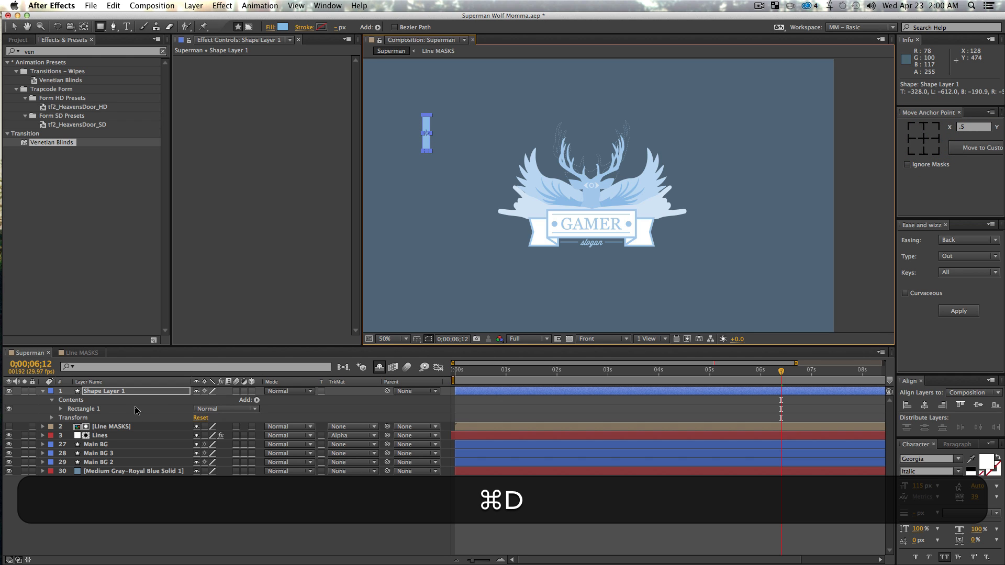
{"action": "left_click", "coordinate": [113, 392]}
{"action": "key", "text": "super+d"}
{"action": "key", "text": "r"}
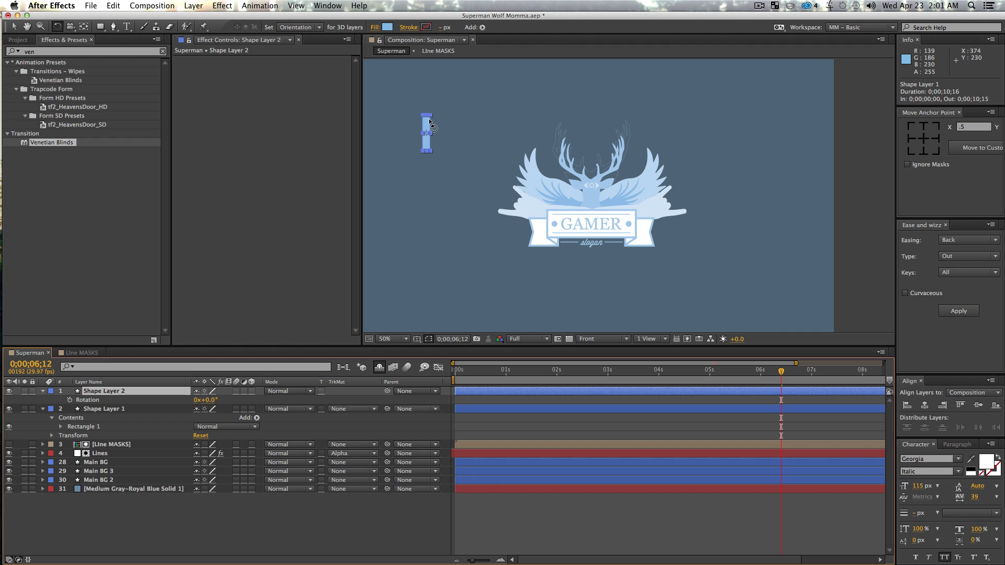
{"action": "left_click_drag", "start_coordinate": [437, 127], "coordinate": [439, 133]}
{"action": "key", "text": "v"}
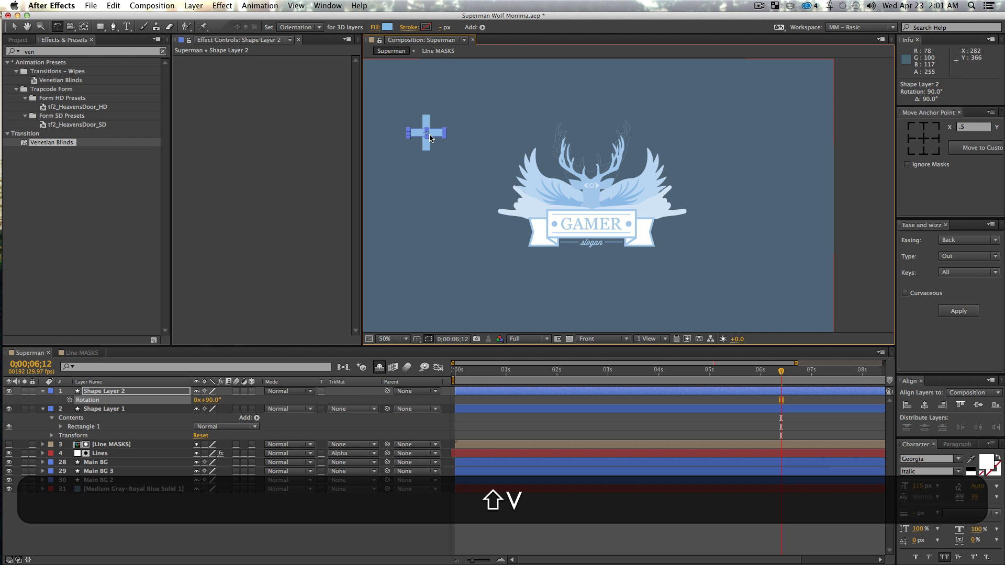
{"action": "left_click", "coordinate": [160, 523]}
Add Rotation keyframes to Shape Layer 1 and Shape Layer 2 at 0;00;05;18
{"action": "left_click", "coordinate": [99, 409]}
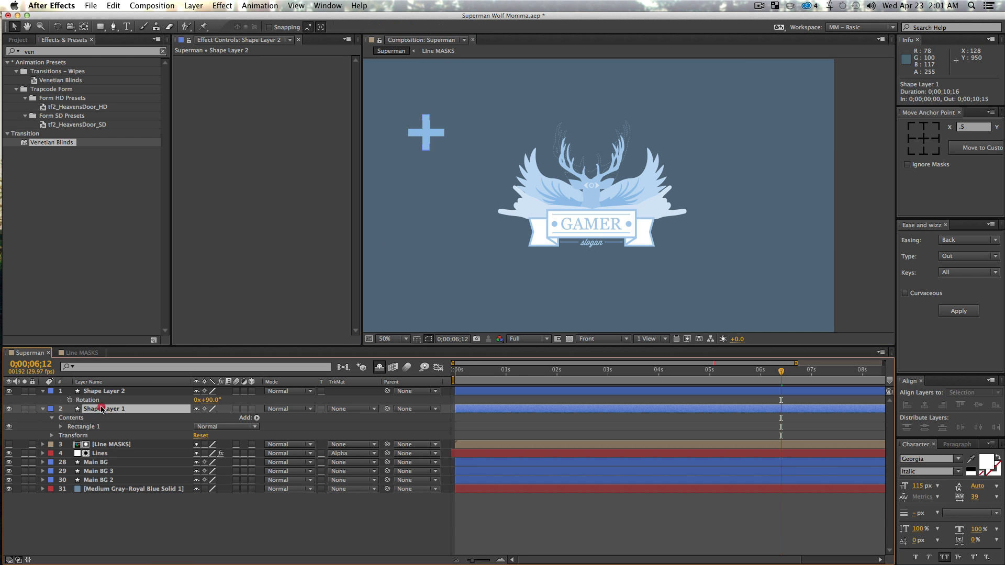
{"action": "left_click", "coordinate": [103, 391], "text": "shift"}
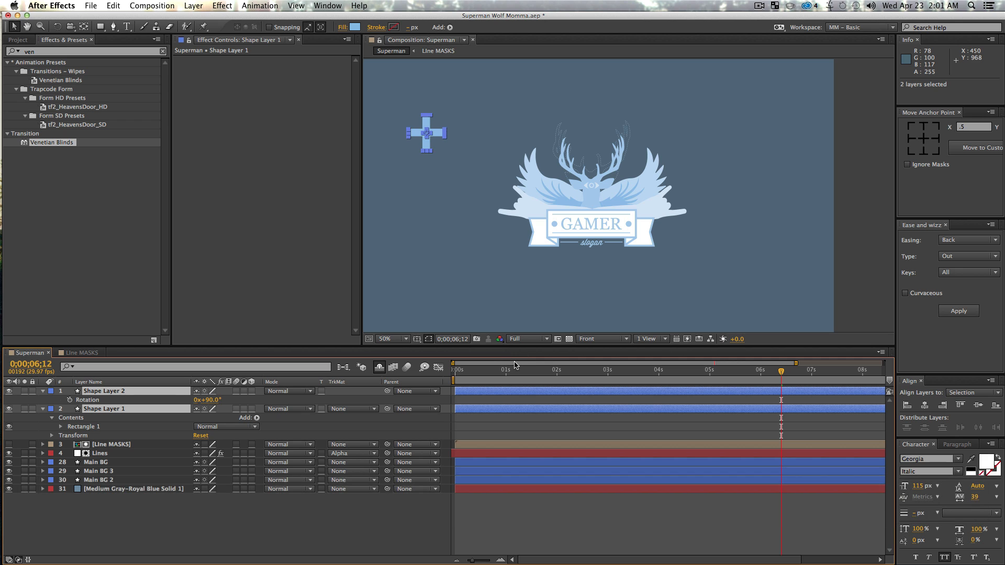
{"action": "left_click_drag", "start_coordinate": [755, 374], "coordinate": [741, 374]}
{"action": "key", "text": "r"}
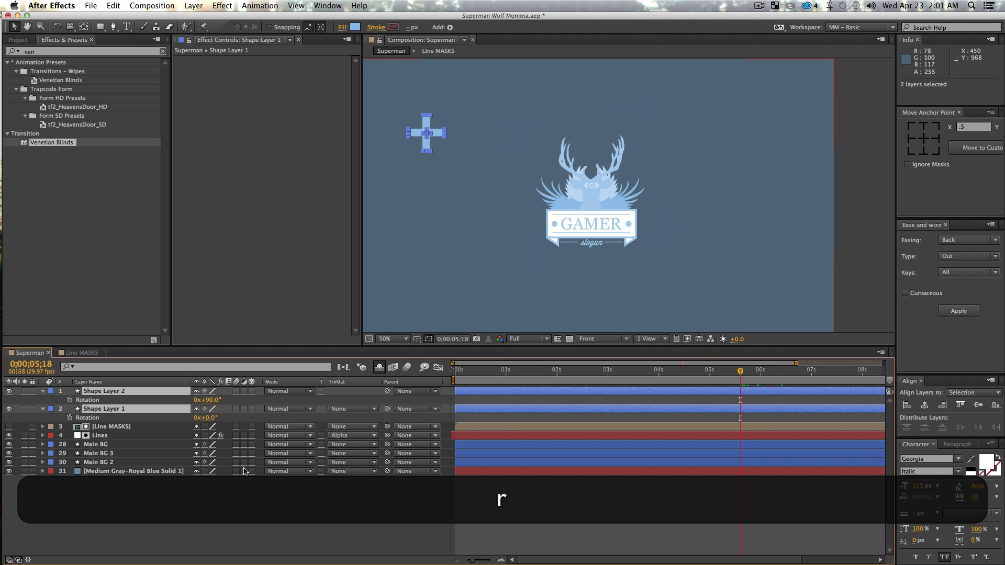
{"action": "left_click", "coordinate": [69, 400]}
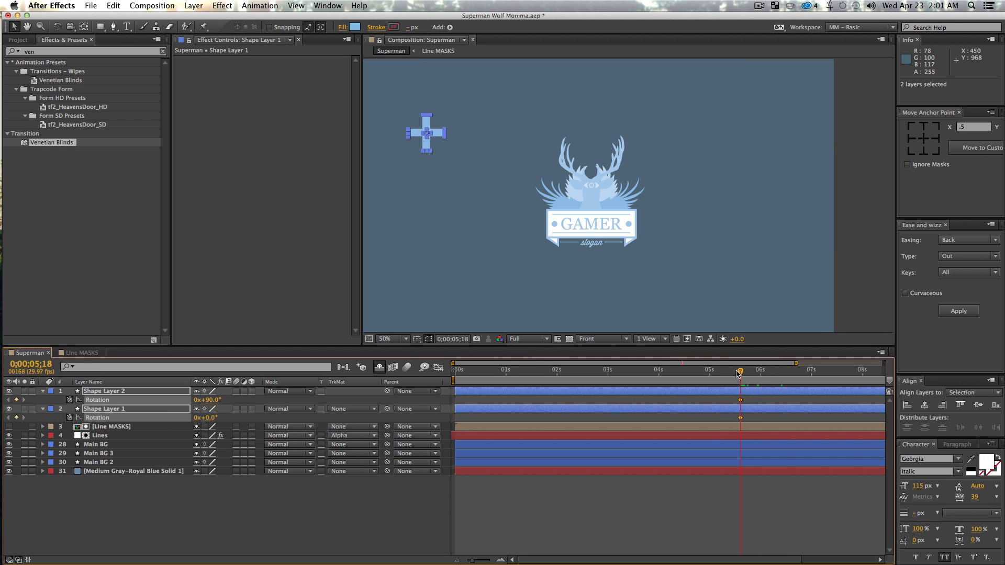
At 0;00;05;02, set the rotation of Shape Layer 1 to -196° and of Shape Layer 2 to -32°
{"action": "left_click_drag", "start_coordinate": [738, 374], "coordinate": [715, 376]}
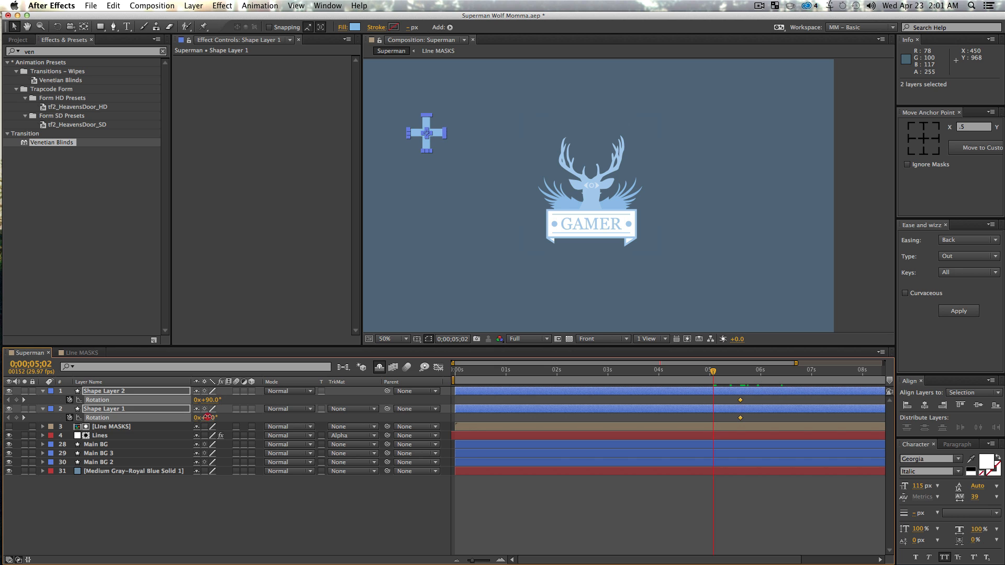
{"action": "key", "text": "super+z"}
{"action": "key", "text": "super+z"}
{"action": "left_click", "coordinate": [236, 545]}
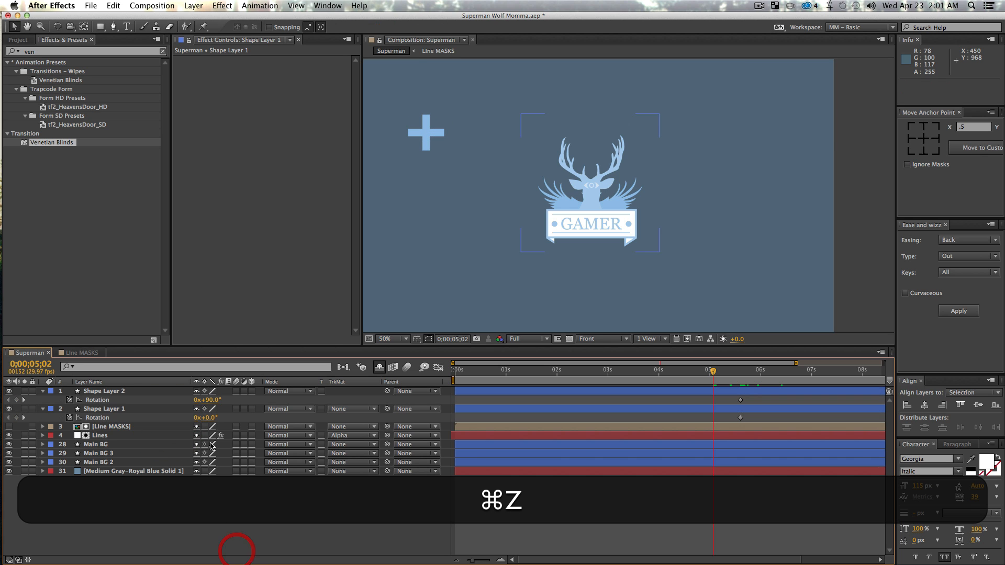
{"action": "left_click_drag", "start_coordinate": [212, 418], "coordinate": [197, 418]}
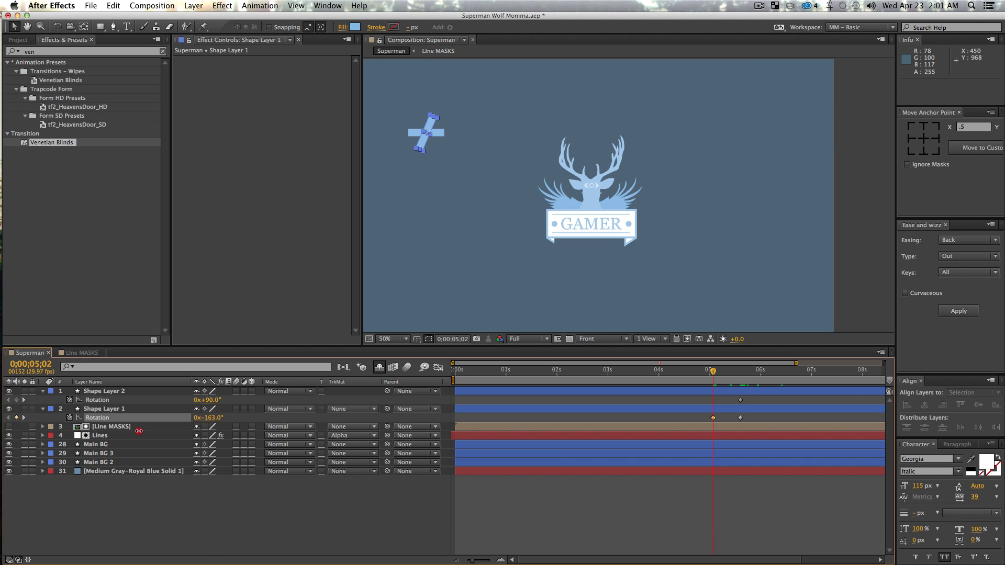
{"action": "left_click_drag", "start_coordinate": [127, 434], "coordinate": [126, 435]}
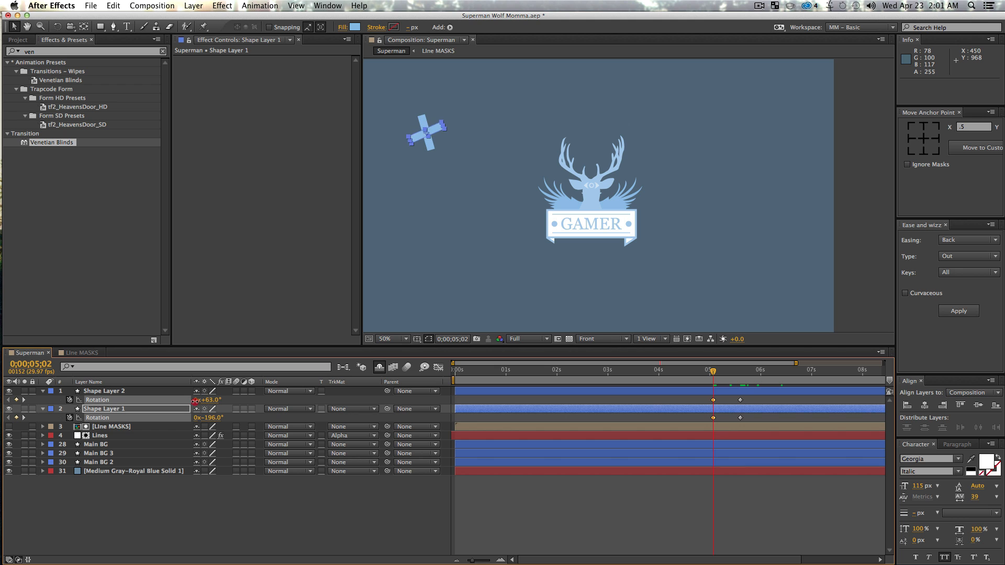
{"action": "left_click_drag", "start_coordinate": [167, 409], "coordinate": [156, 412]}
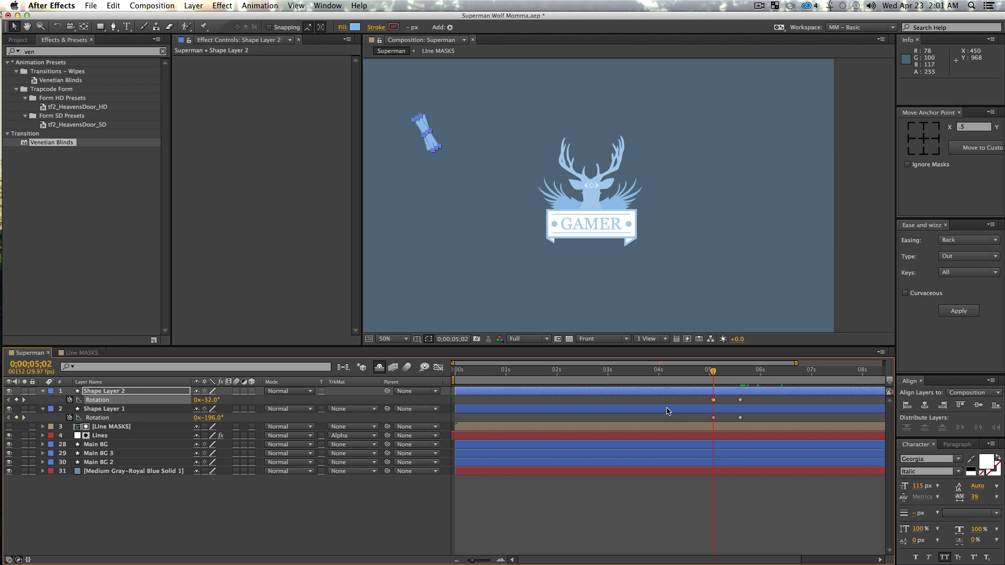
Preview the spinning plus sign and apply Easy Ease to the Rotation keyframes of both shape layers
{"action": "key", "text": "space"}
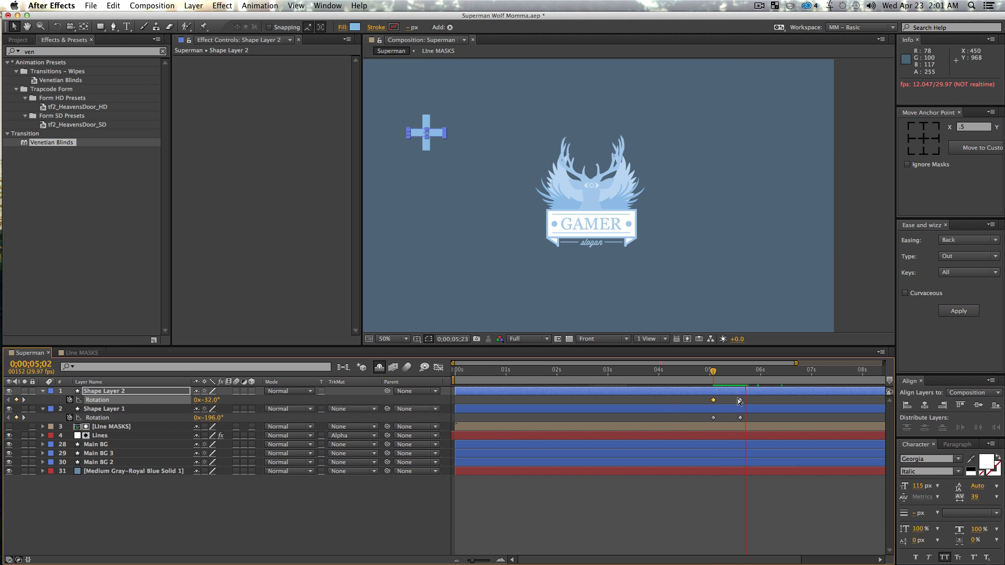
{"action": "key", "text": "space"}
{"action": "left_click_drag", "start_coordinate": [748, 419], "coordinate": [708, 365]}
{"action": "key", "text": "F9"}
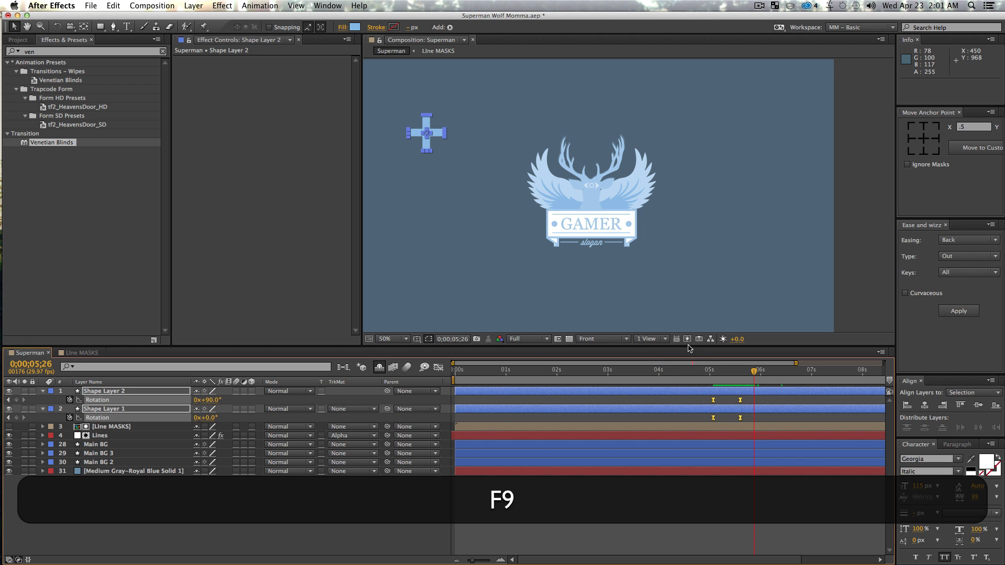
Reshape the speed curves of both layers' Rotation keyframes in the Graph Editor and preview the spin from 0;00;04;27
{"action": "left_click", "coordinate": [439, 367]}
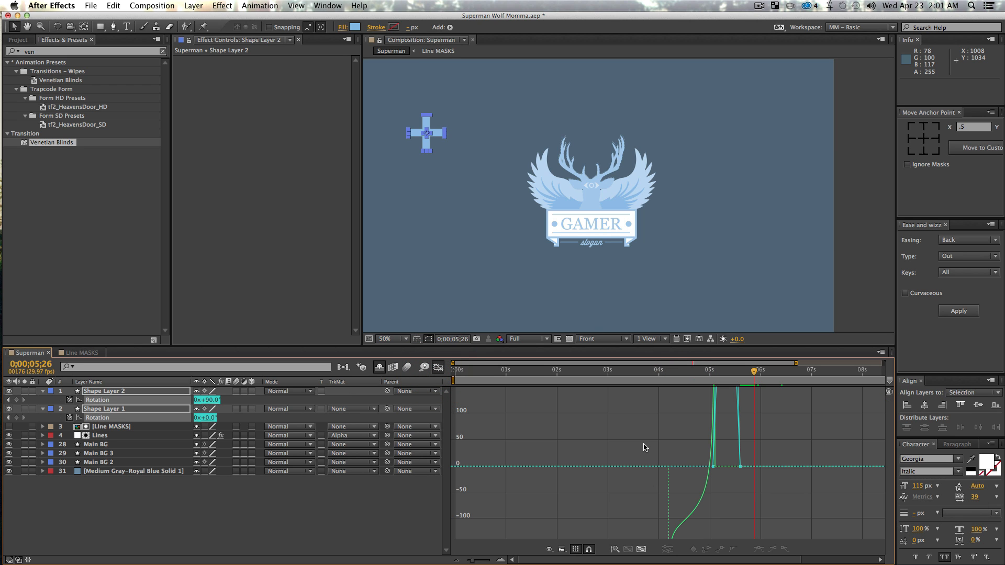
{"action": "left_click_drag", "start_coordinate": [723, 474], "coordinate": [756, 487]}
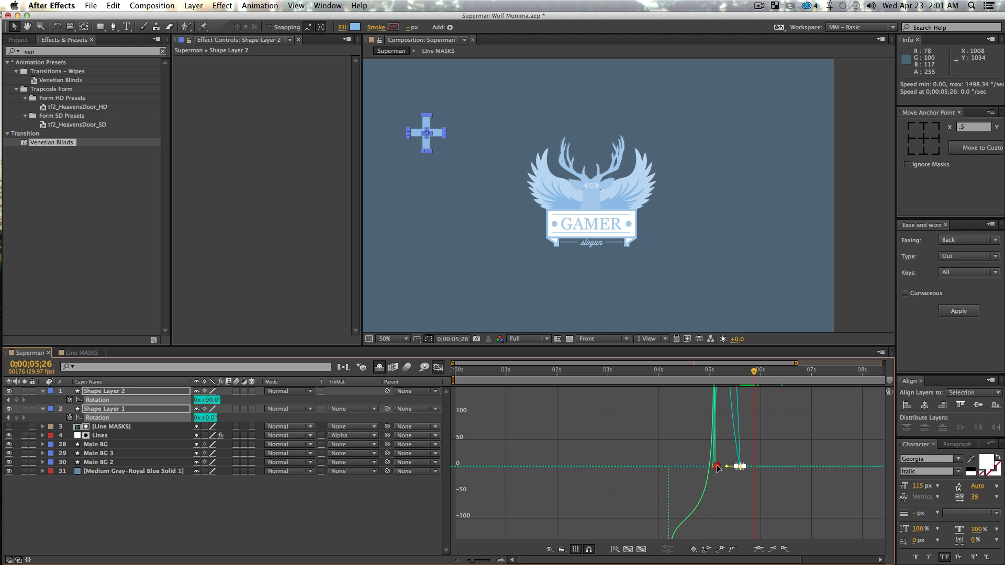
{"action": "left_click", "coordinate": [715, 466], "text": "shift"}
{"action": "key", "text": "alt+shift+z"}
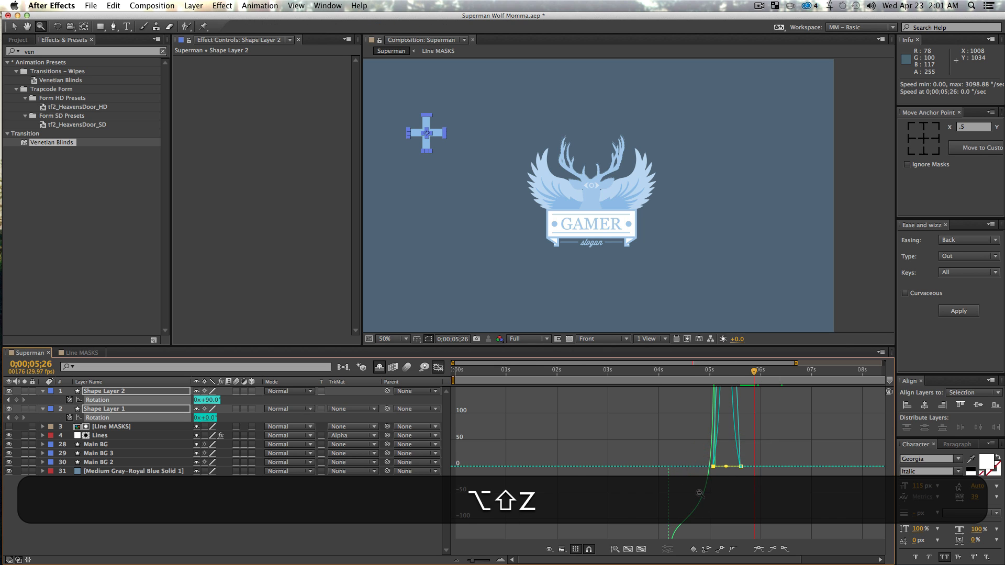
{"action": "left_click", "coordinate": [699, 494], "text": "alt"}
{"action": "left_click_drag", "start_coordinate": [750, 471], "coordinate": [762, 445]}
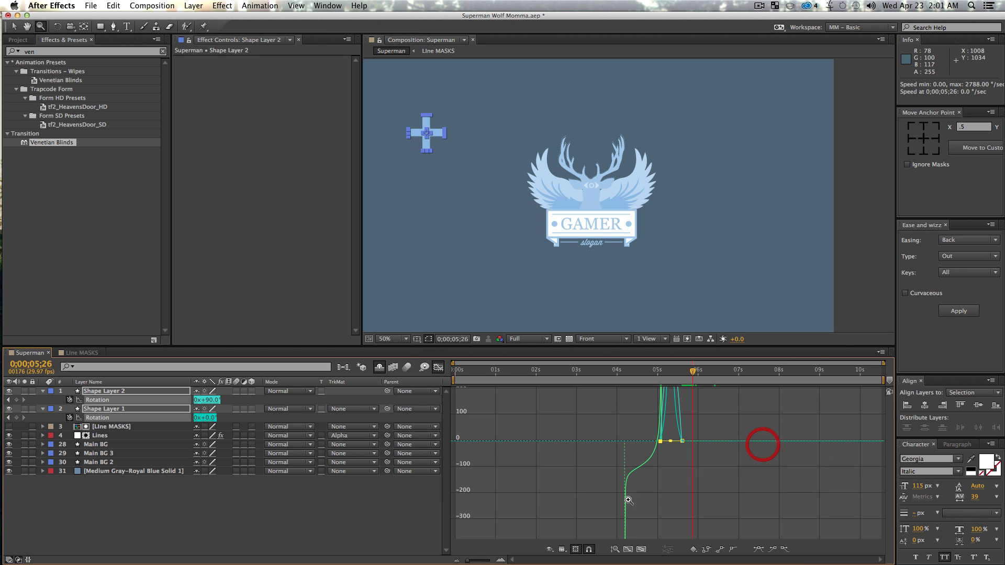
{"action": "key", "text": "v"}
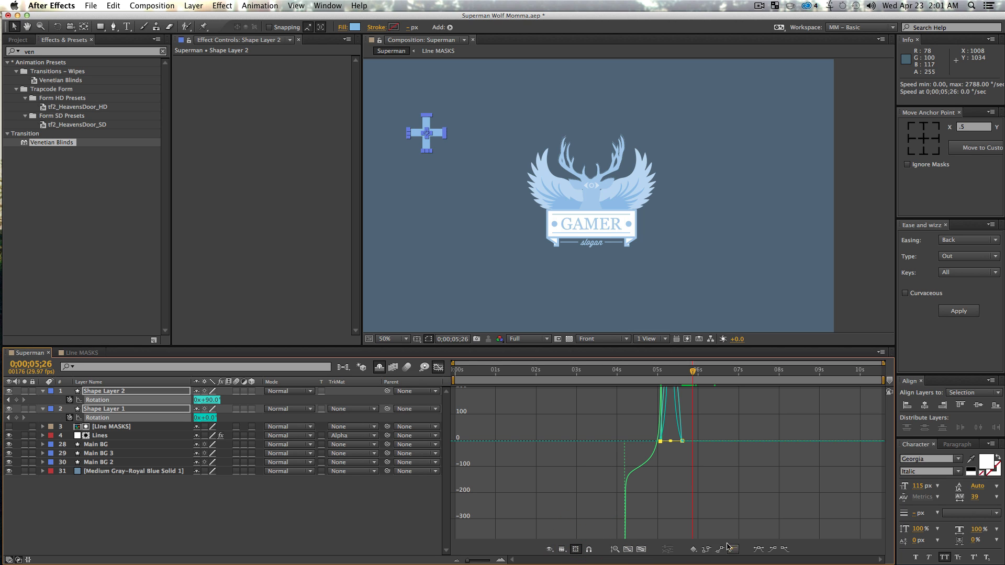
{"action": "left_click", "coordinate": [437, 369]}
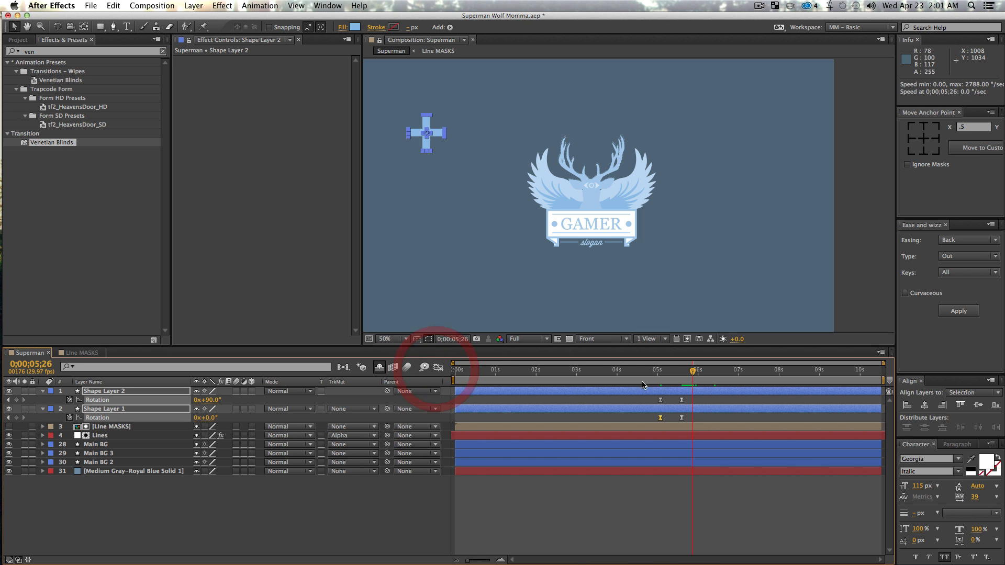
{"action": "left_click", "coordinate": [654, 376]}
{"action": "key", "text": "space"}
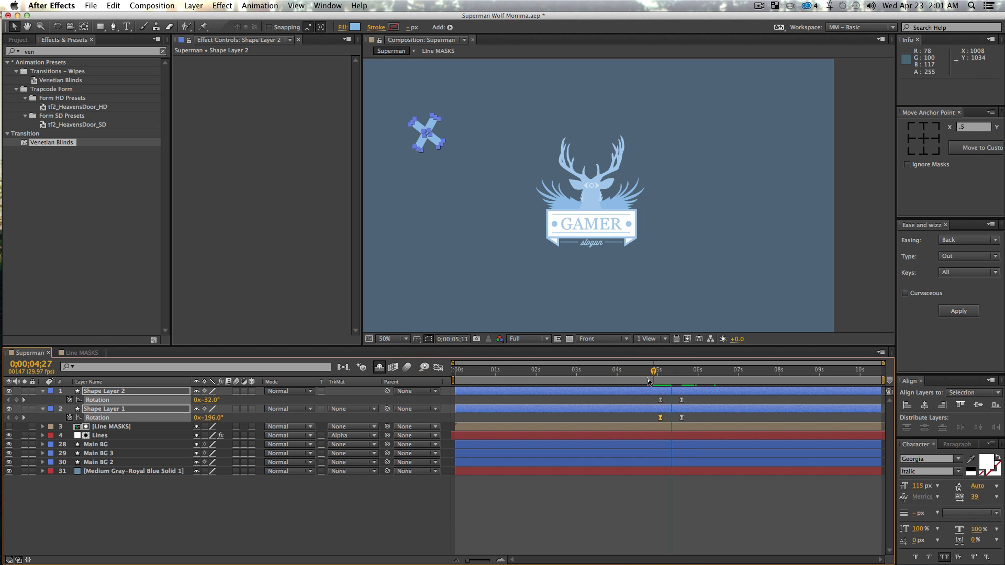
{"action": "key", "text": "space"}
Reveal Scale on both shape layers and add 100% Scale keyframes at 0;00;05;22
{"action": "left_click_drag", "start_coordinate": [682, 374], "coordinate": [721, 388]}
{"action": "left_click", "coordinate": [189, 524]}
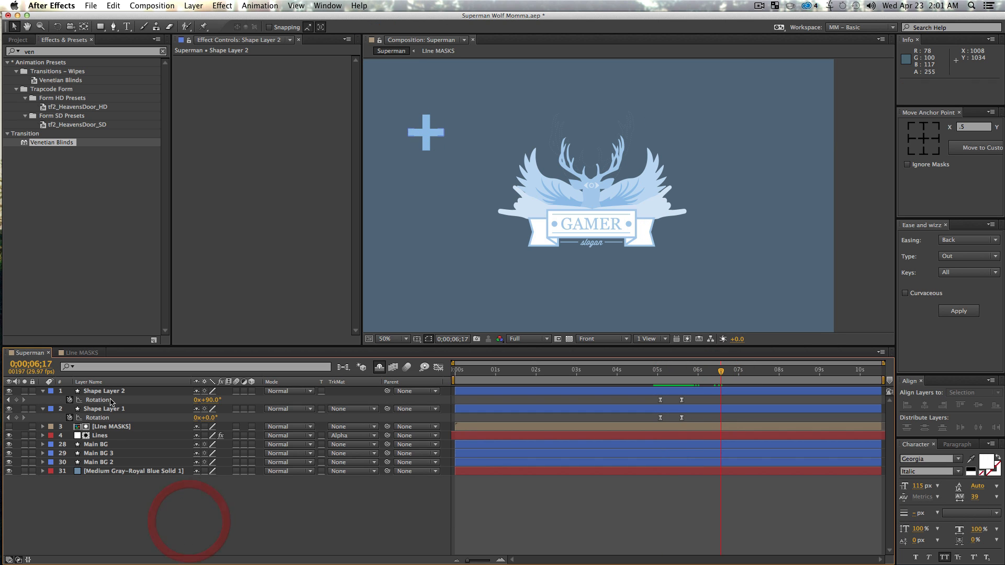
{"action": "left_click", "coordinate": [116, 411]}
{"action": "left_click", "coordinate": [116, 394], "text": "shift"}
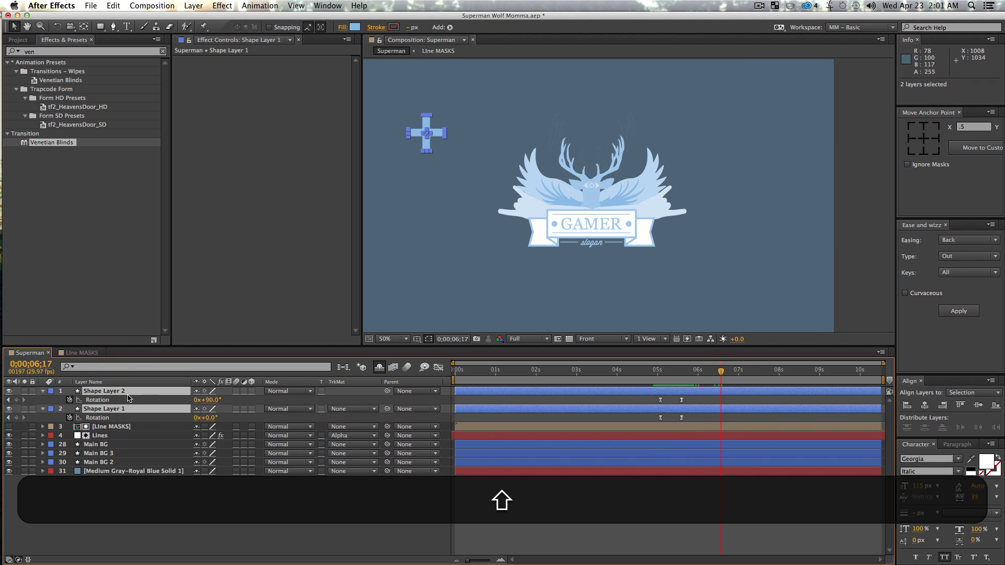
{"action": "key", "text": "shift+s"}
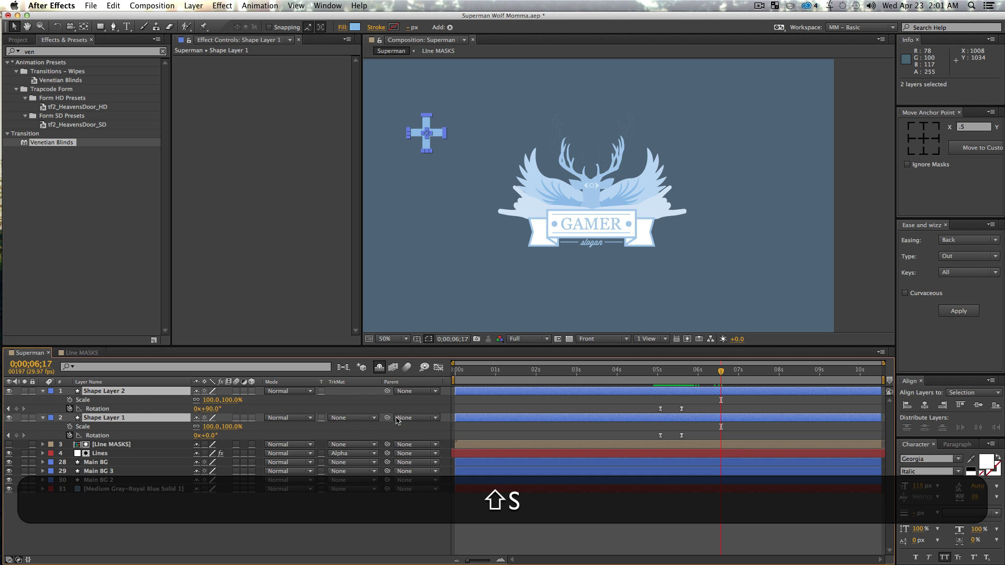
{"action": "mouse_move", "coordinate": [689, 375]}
{"action": "left_mouse_down"}
{"action": "mouse_move", "coordinate": [678, 381]}
{"action": "mouse_move", "coordinate": [709, 390]}
{"action": "mouse_move", "coordinate": [679, 392]}
{"action": "mouse_move", "coordinate": [688, 394]}
{"action": "left_mouse_up"}
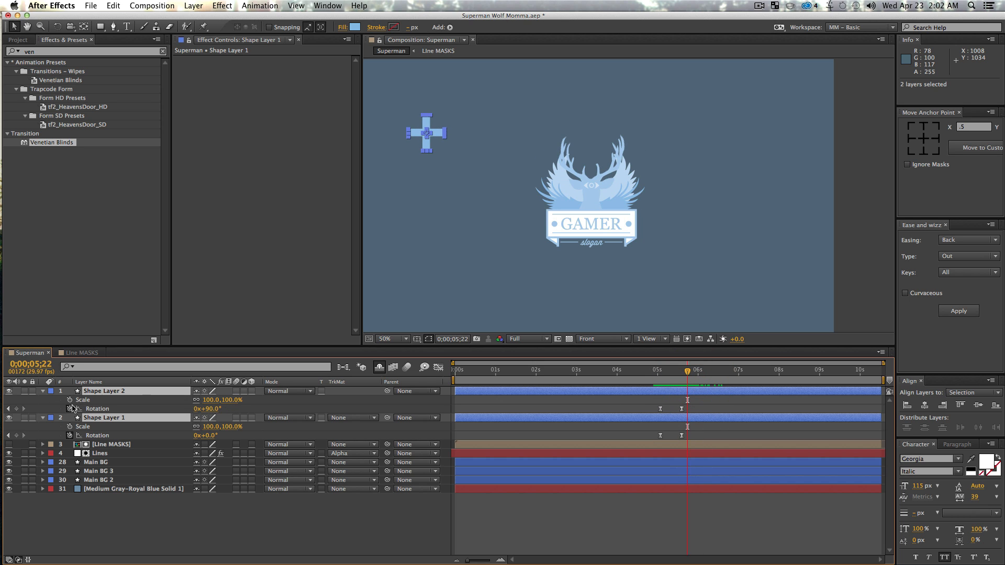
{"action": "key", "text": "alt+shift+s"}
At 0;00;05;00, set the Scale of both shape layers to 0% and preview the growth of the plus sign
{"action": "left_click_drag", "start_coordinate": [665, 373], "coordinate": [658, 376]}
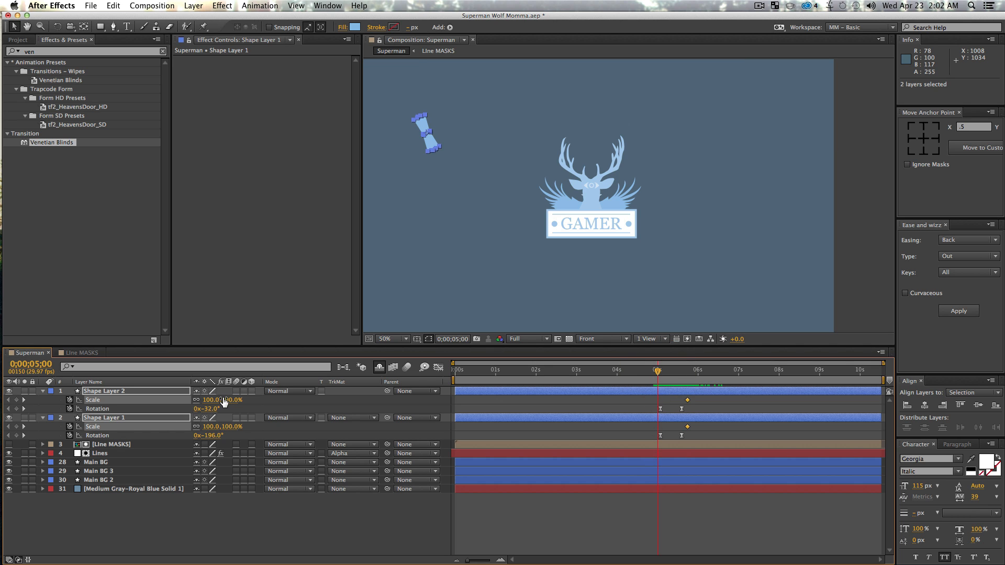
{"action": "left_click", "coordinate": [214, 401]}
{"action": "type", "text": "00"}
{"action": "key", "text": "Return"}
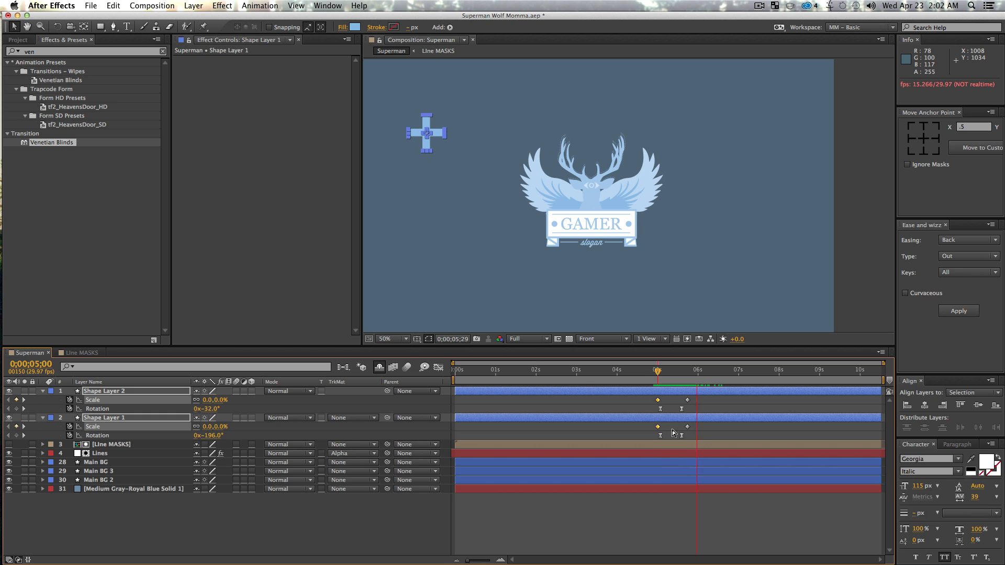
{"action": "key", "text": "space"}
Move both layers' ending Scale keyframes slightly before the last Rotation keyframes, apply Easy Ease to all Scale keyframes, and preview
{"action": "left_click", "coordinate": [687, 401]}
{"action": "left_click", "coordinate": [688, 427], "text": "shift"}
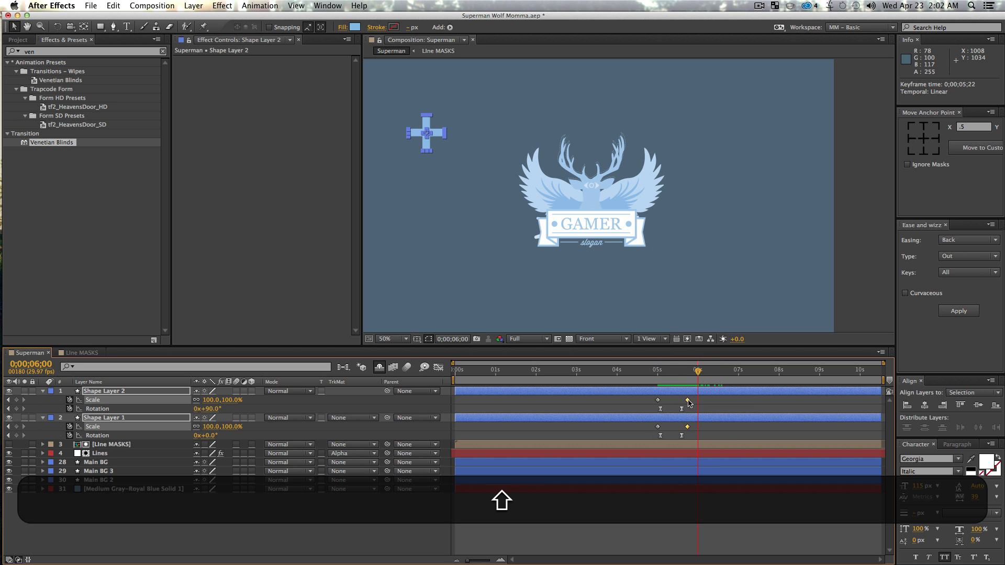
{"action": "left_click_drag", "start_coordinate": [683, 402], "coordinate": [679, 403]}
{"action": "left_click_drag", "start_coordinate": [685, 430], "coordinate": [639, 424]}
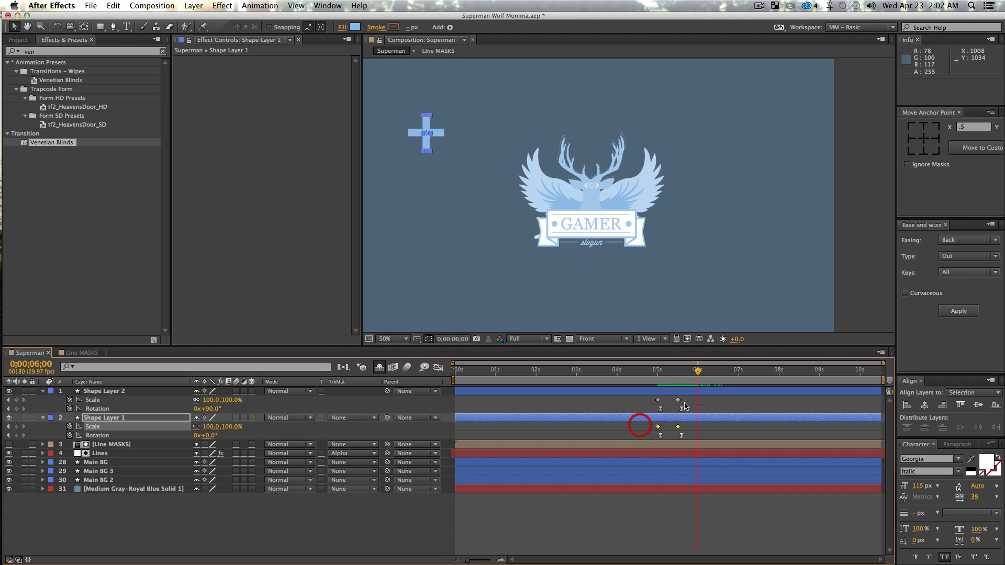
{"action": "left_click_drag", "start_coordinate": [685, 401], "coordinate": [636, 393]}
{"action": "key", "text": "F9"}
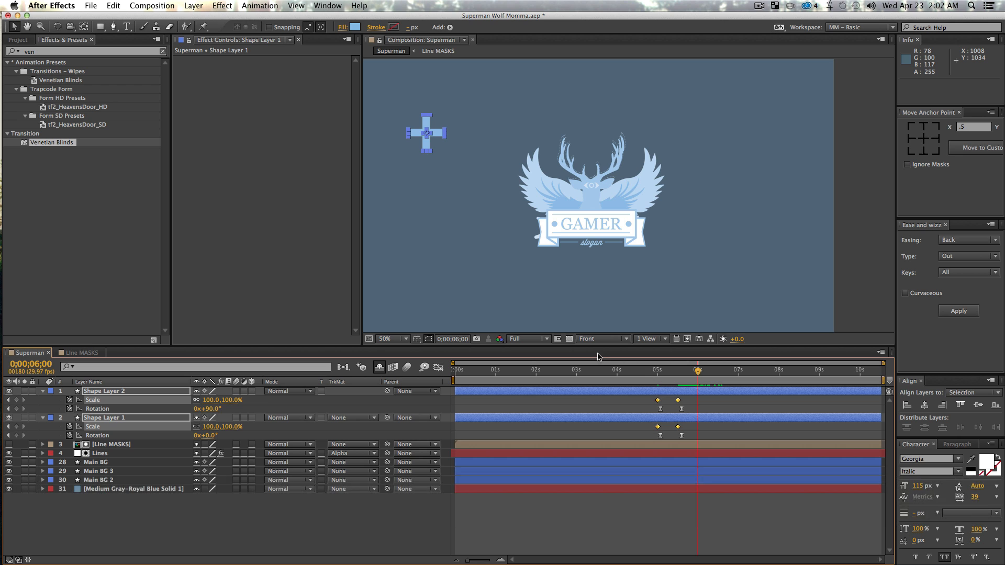
{"action": "left_click", "coordinate": [649, 369]}
{"action": "key", "text": "space"}
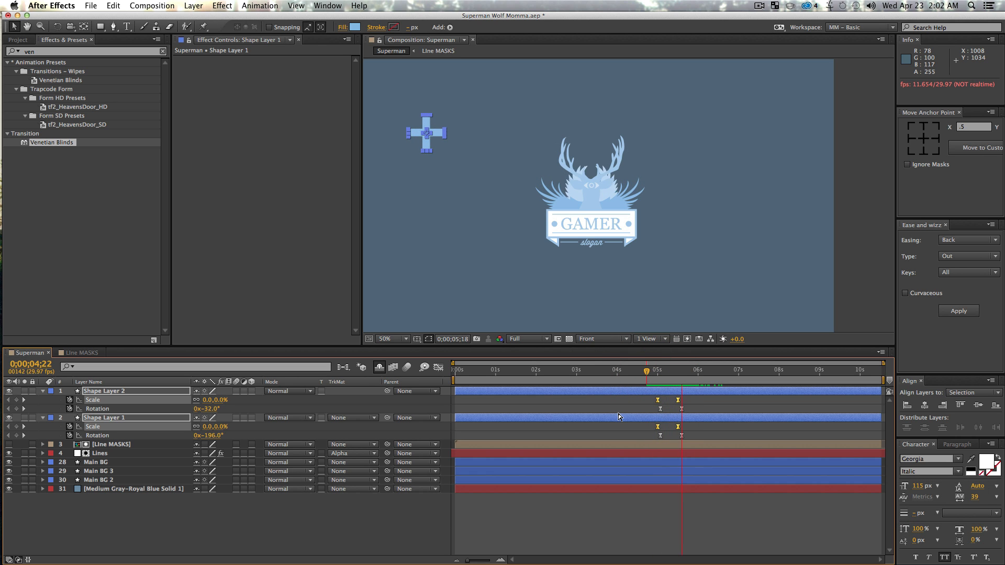
{"action": "key", "text": "space"}
Pre-compose Shape Layer 1 and Shape Layer 2 into a composition named Accents, moving all attributes into it
{"action": "left_click", "coordinate": [248, 544]}
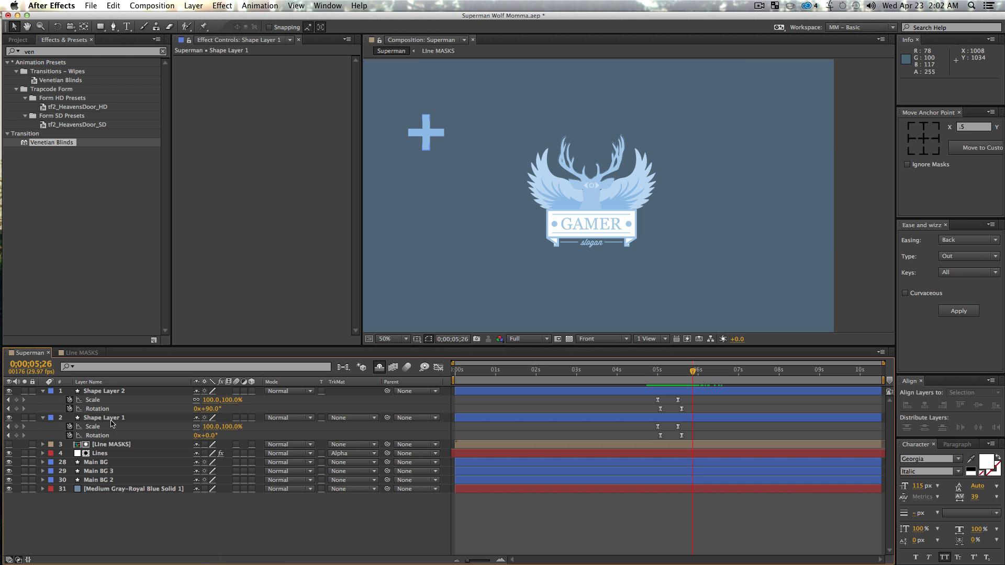
{"action": "left_click", "coordinate": [112, 419]}
{"action": "left_click", "coordinate": [110, 392], "text": "shift"}
{"action": "key", "text": "super+shift+c"}
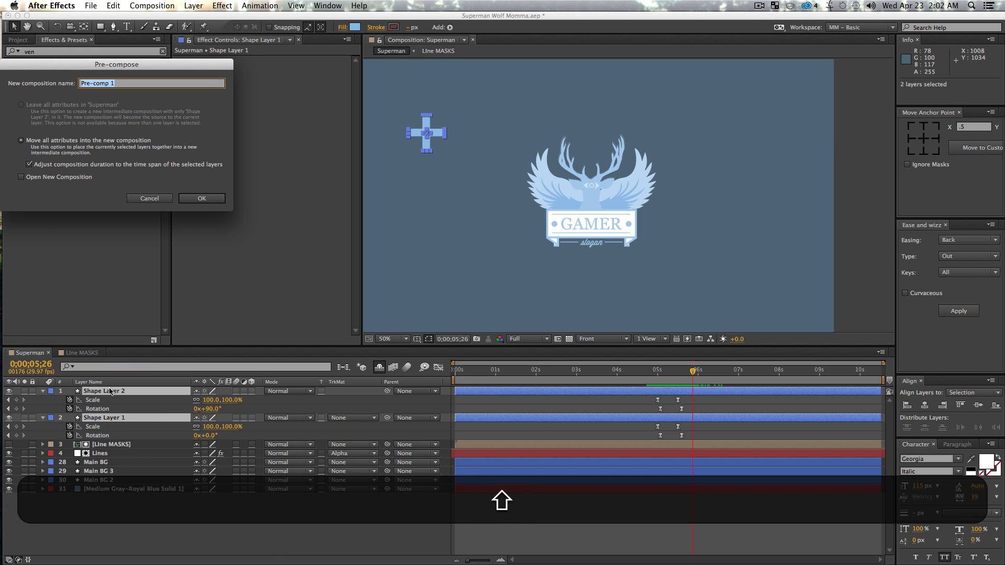
{"action": "type", "text": "Accents"}
{"action": "key", "text": "Return"}
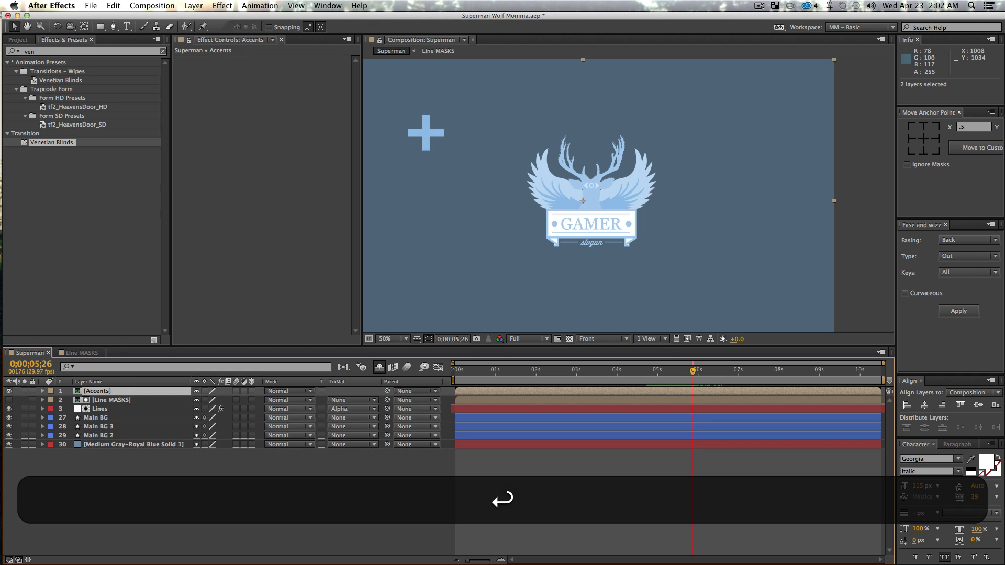
Move the Accents plus sign beside the emblem's upper left wing and keyframe its Opacity from 0% at 0;00;05;04 to 100% at 0;00;06;06
{"action": "left_click_drag", "start_coordinate": [427, 129], "coordinate": [506, 140]}
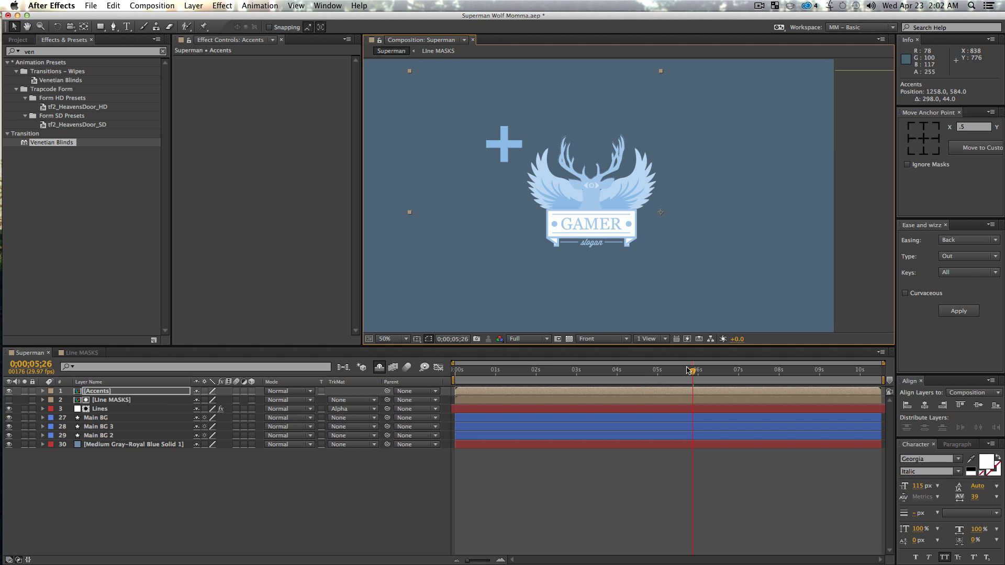
{"action": "left_click_drag", "start_coordinate": [678, 375], "coordinate": [705, 384]}
{"action": "key", "text": "t"}
{"action": "left_click", "coordinate": [70, 400]}
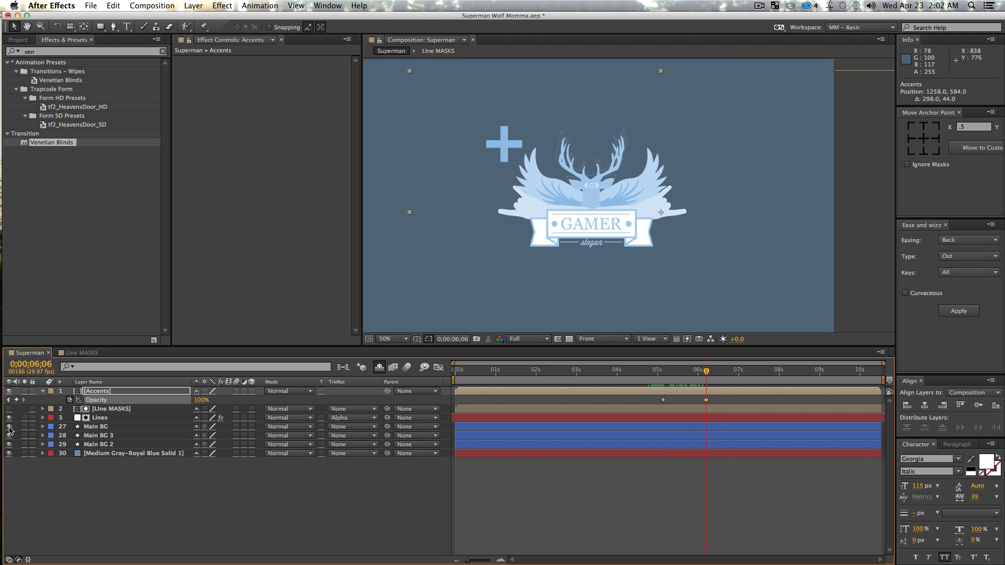
{"action": "left_click", "coordinate": [7, 400]}
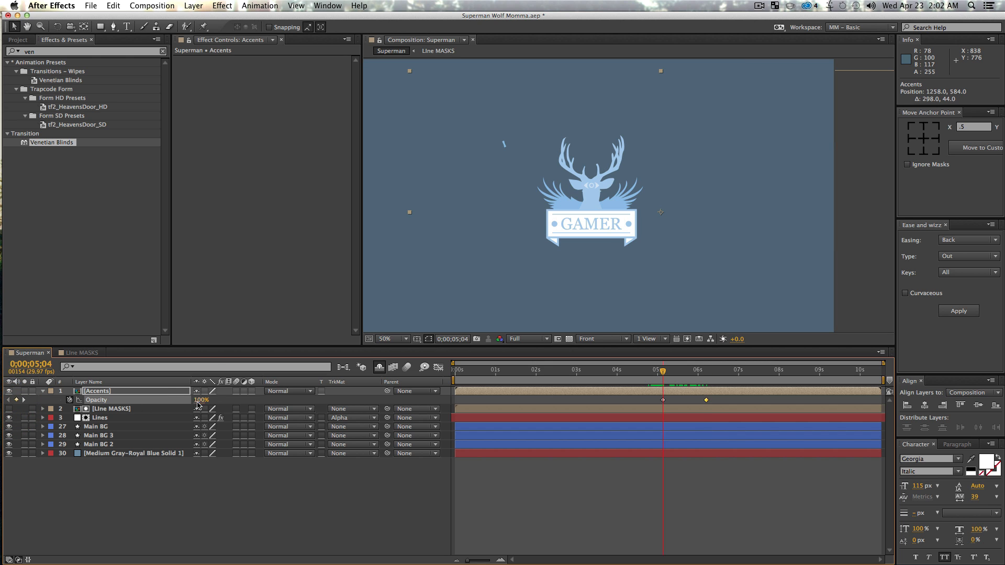
{"action": "type", "text": "0"}
{"action": "key", "text": "Return"}
{"action": "key", "text": "space"}
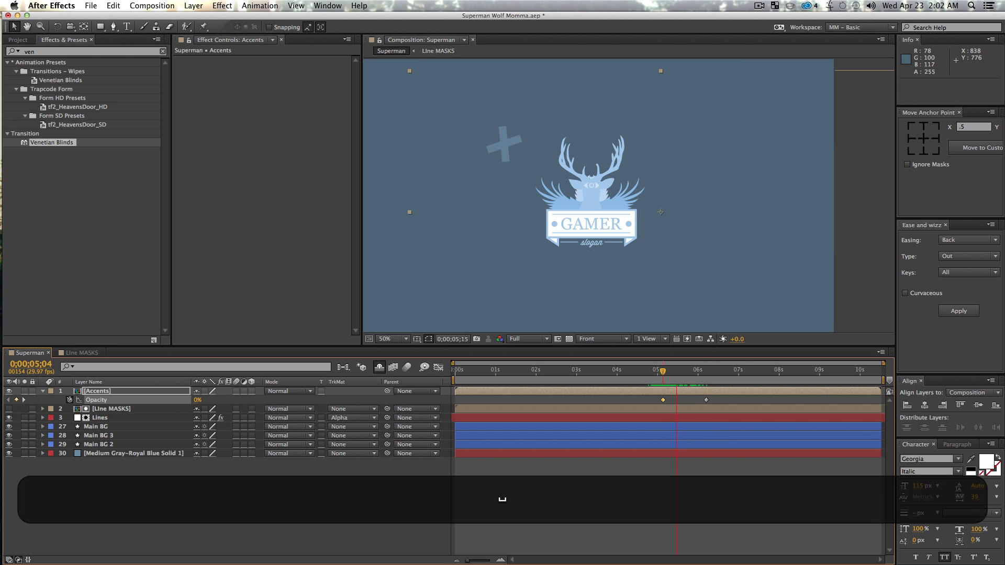
{"action": "key", "text": "space"}
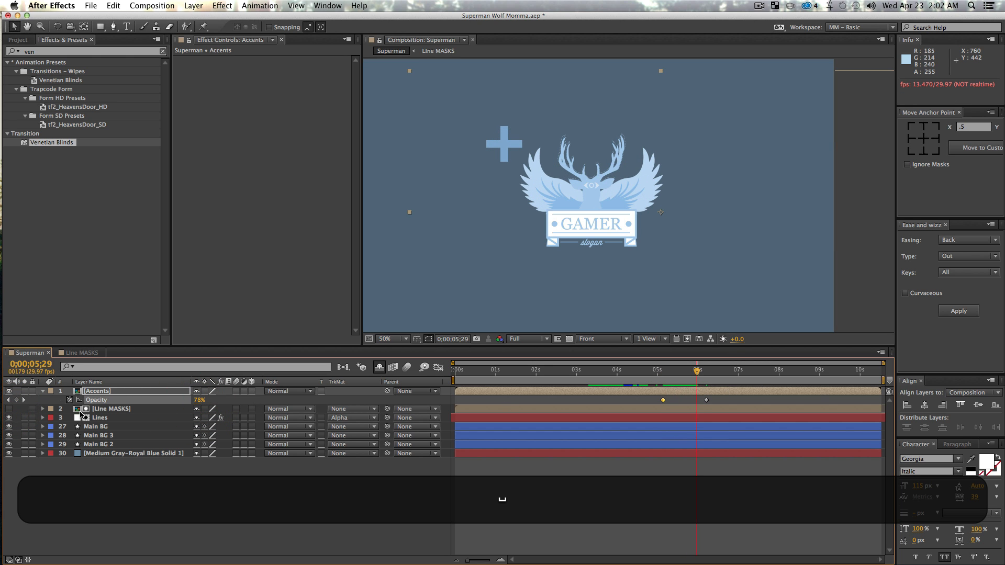
Move the Accents layer's anchor point to the centre of the plus sign
{"action": "left_click", "coordinate": [99, 391]}
{"action": "key", "text": "y"}
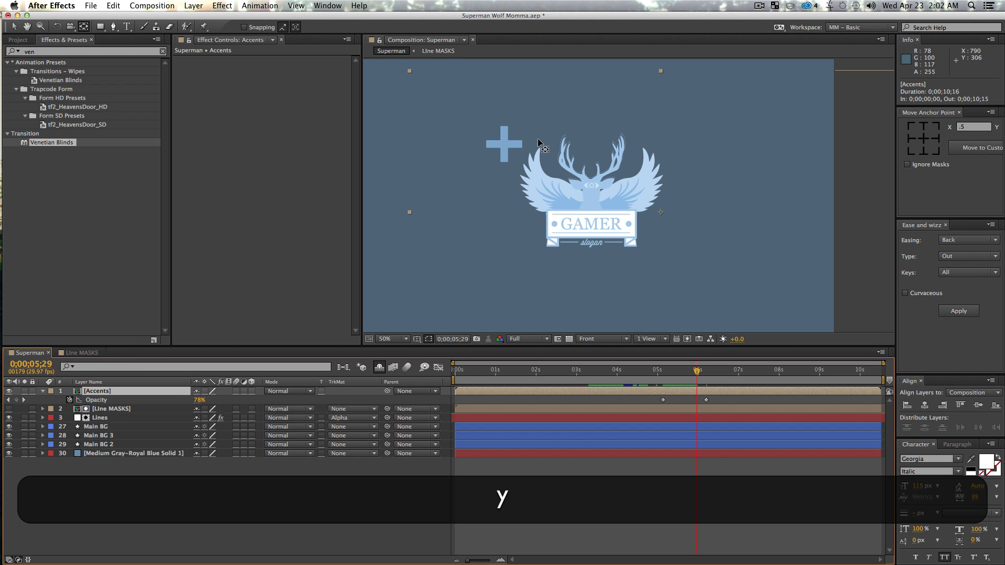
{"action": "left_click_drag", "start_coordinate": [662, 213], "coordinate": [503, 144]}
{"action": "left_click", "coordinate": [252, 503]}
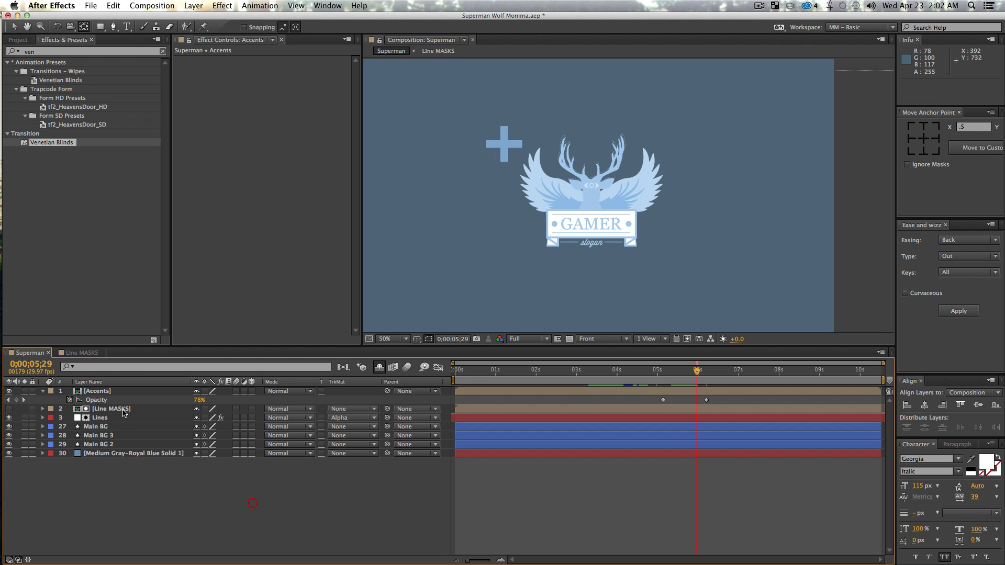
Scale the Accents layer to 42% and move the plus sign closer to the emblem's upper left wing
{"action": "left_click", "coordinate": [94, 390]}
{"action": "key", "text": "s"}
{"action": "left_click_drag", "start_coordinate": [203, 401], "coordinate": [175, 407]}
{"action": "key", "text": "v"}
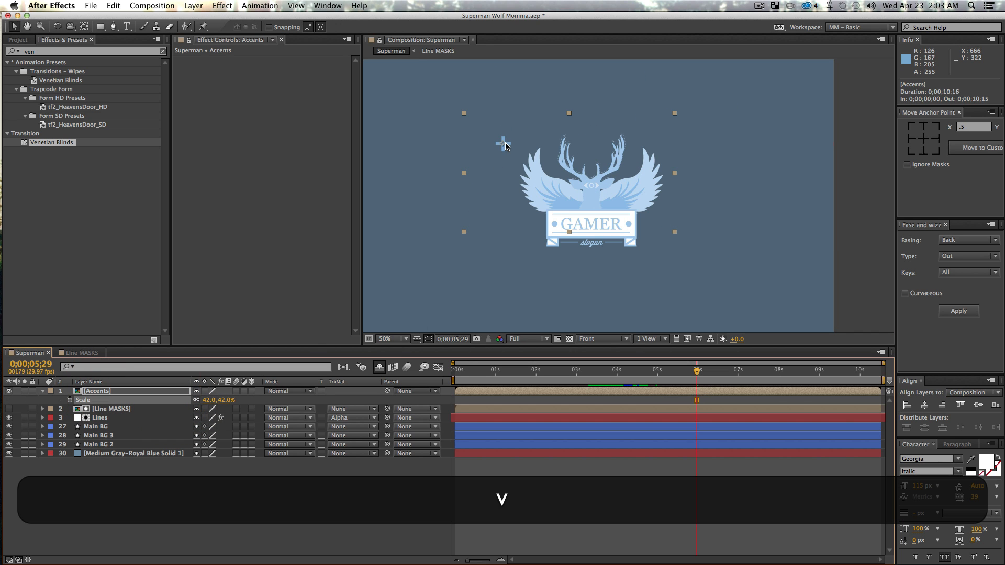
{"action": "left_click", "coordinate": [502, 145]}
{"action": "left_click_drag", "start_coordinate": [504, 146], "coordinate": [510, 158]}
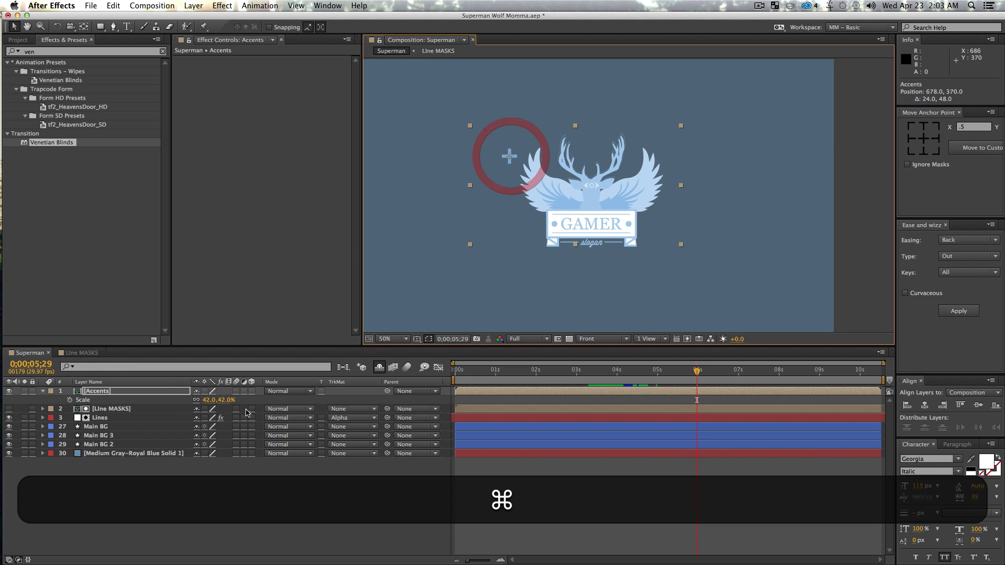
Duplicate the Accents layer three times and place the topmost copy to the right of the GAMER banner
{"action": "left_click", "coordinate": [101, 394], "text": "super"}
{"action": "key", "text": "super+d"}
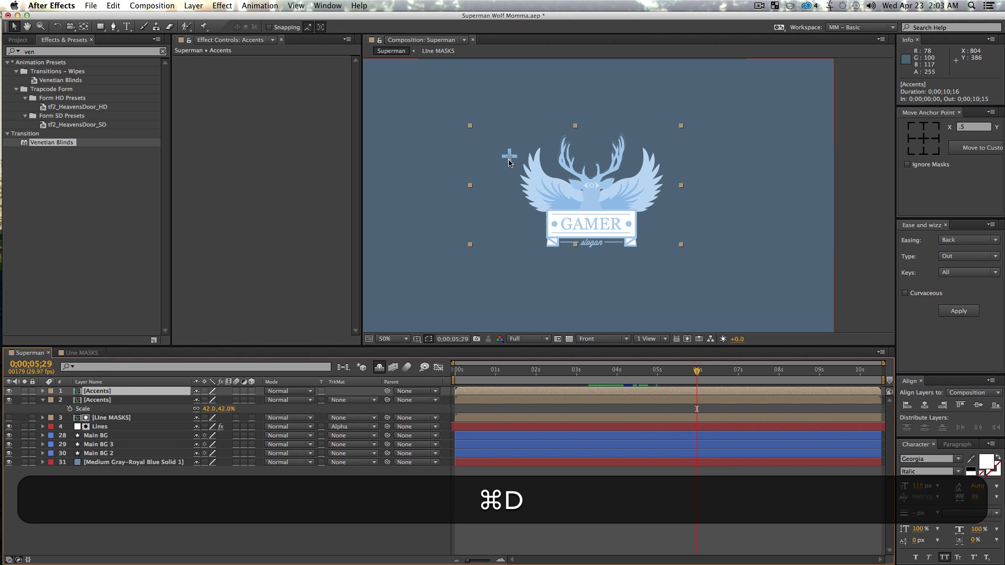
{"action": "key", "text": "super+d"}
{"action": "key", "text": "super+d"}
{"action": "left_click_drag", "start_coordinate": [509, 163], "coordinate": [675, 239]}
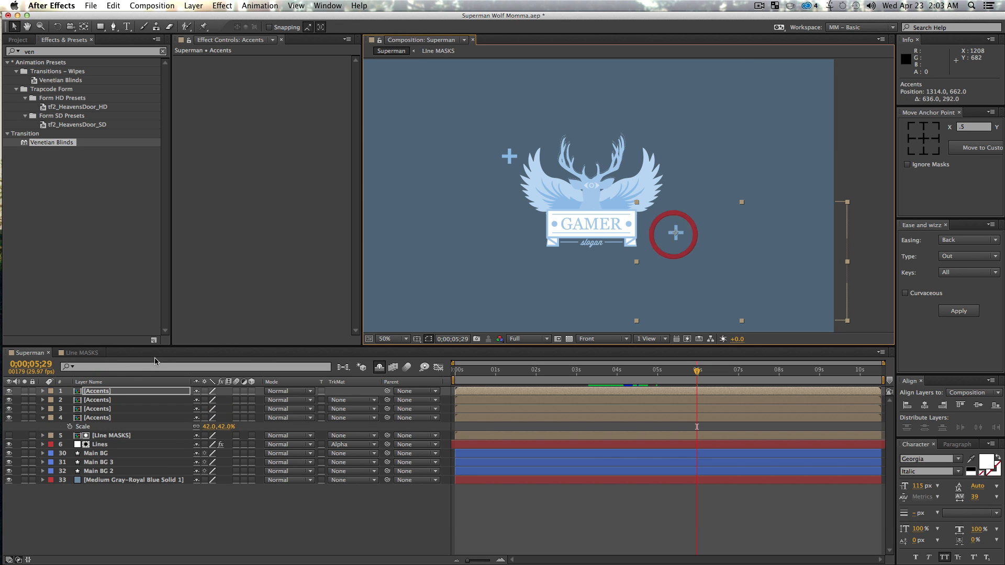
Place the second Accents copy to the left of the GAMER banner and scale it to 24%
{"action": "left_click", "coordinate": [123, 400]}
{"action": "left_click", "coordinate": [630, 187]}
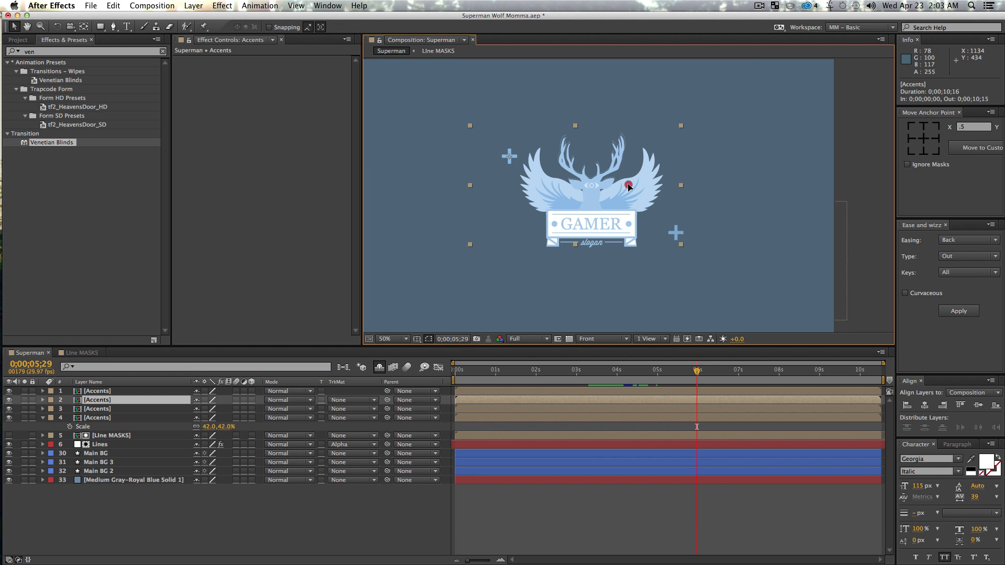
{"action": "left_click_drag", "start_coordinate": [630, 186], "coordinate": [643, 243]}
{"action": "key", "text": "w"}
{"action": "key", "text": "s"}
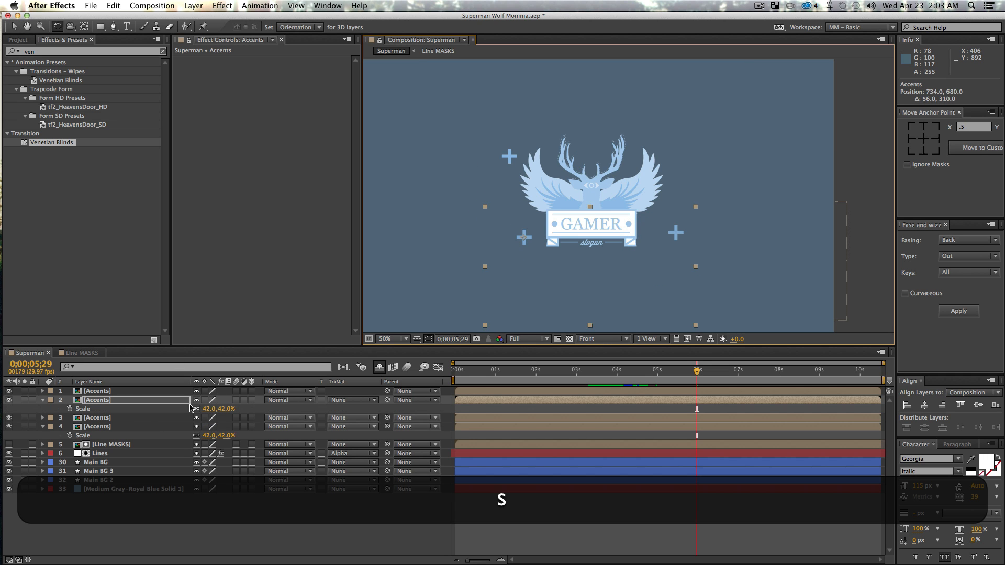
{"action": "left_click_drag", "start_coordinate": [220, 411], "coordinate": [218, 409]}
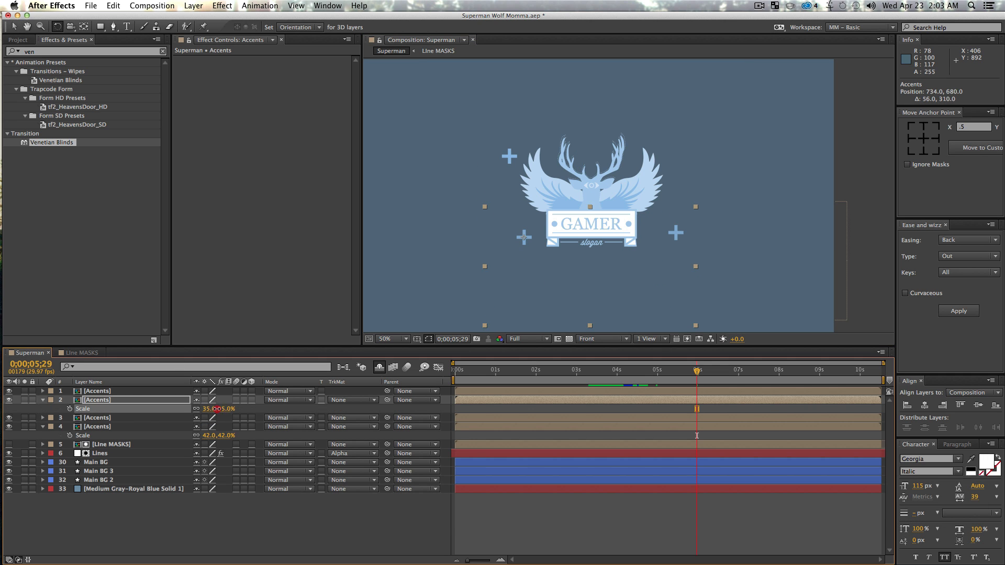
Rotate the third Accents copy by about 38.6° and place it above the emblem's right wing
{"action": "left_click", "coordinate": [108, 418]}
{"action": "key", "text": "w"}
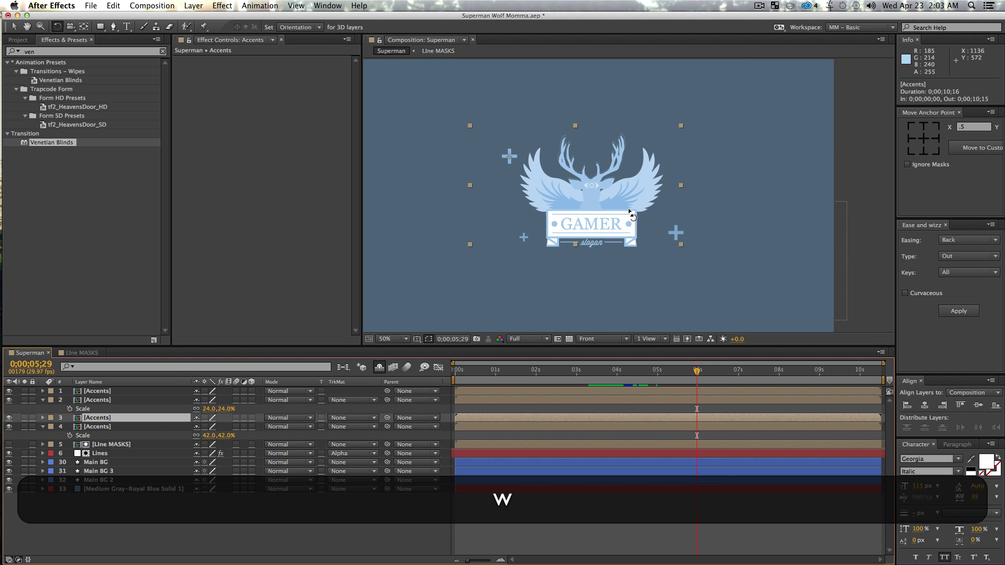
{"action": "key", "text": "r"}
{"action": "left_click_drag", "start_coordinate": [655, 197], "coordinate": [597, 271]}
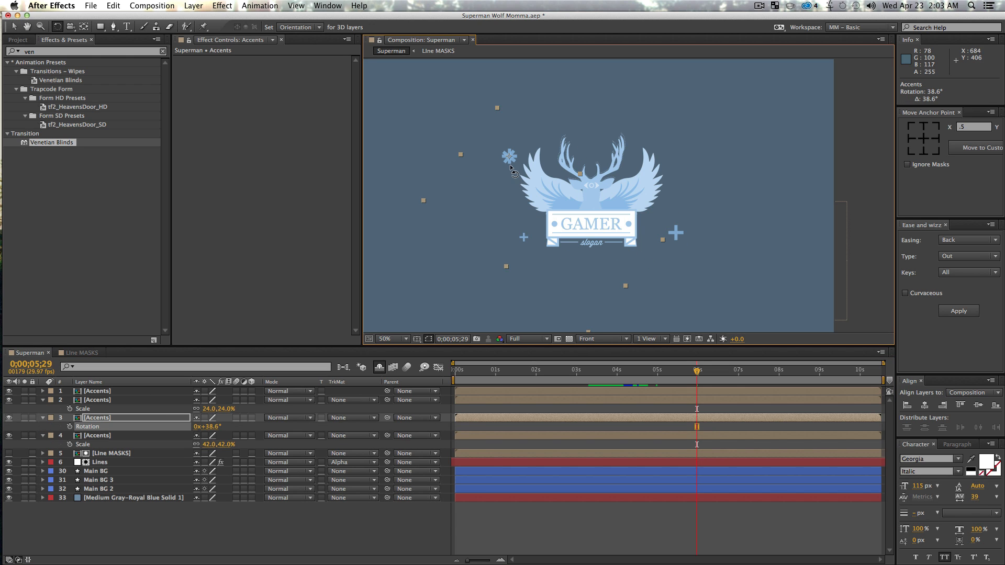
{"action": "key", "text": "v"}
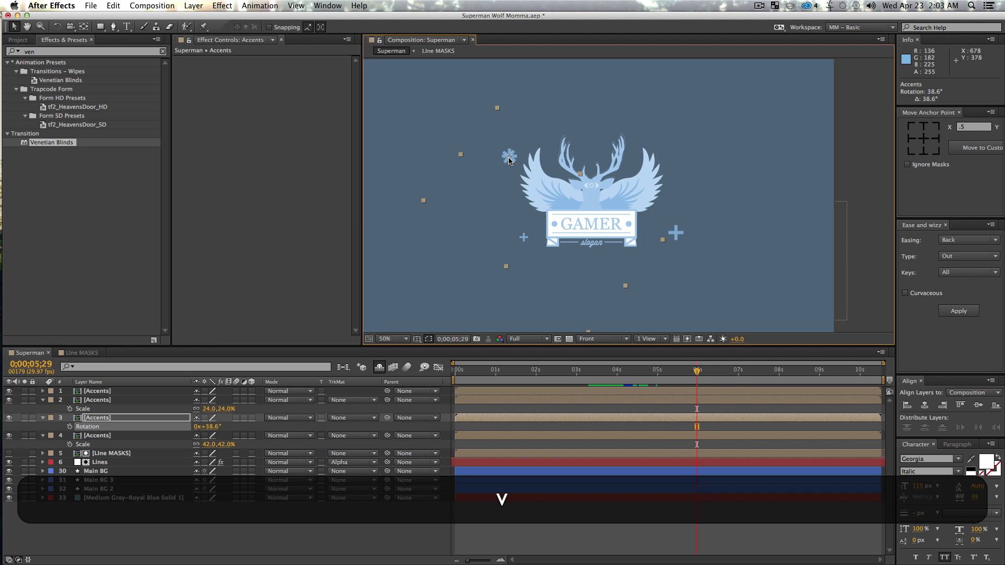
{"action": "left_click_drag", "start_coordinate": [509, 160], "coordinate": [645, 140]}
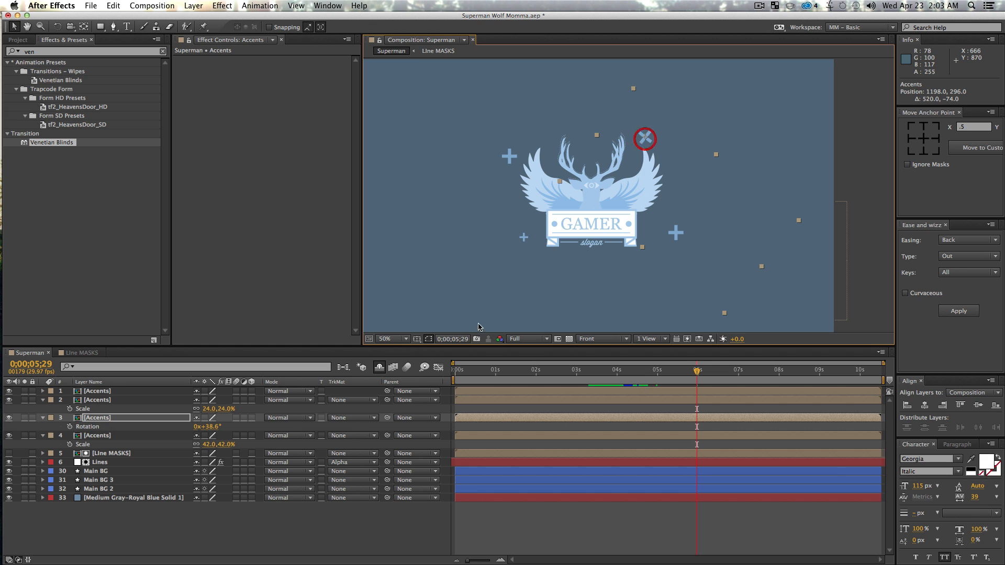
Stagger the start times of the three Accents copies along the timeline and preview the animation
{"action": "left_click_drag", "start_coordinate": [512, 391], "coordinate": [610, 381]}
{"action": "left_click", "coordinate": [535, 418]}
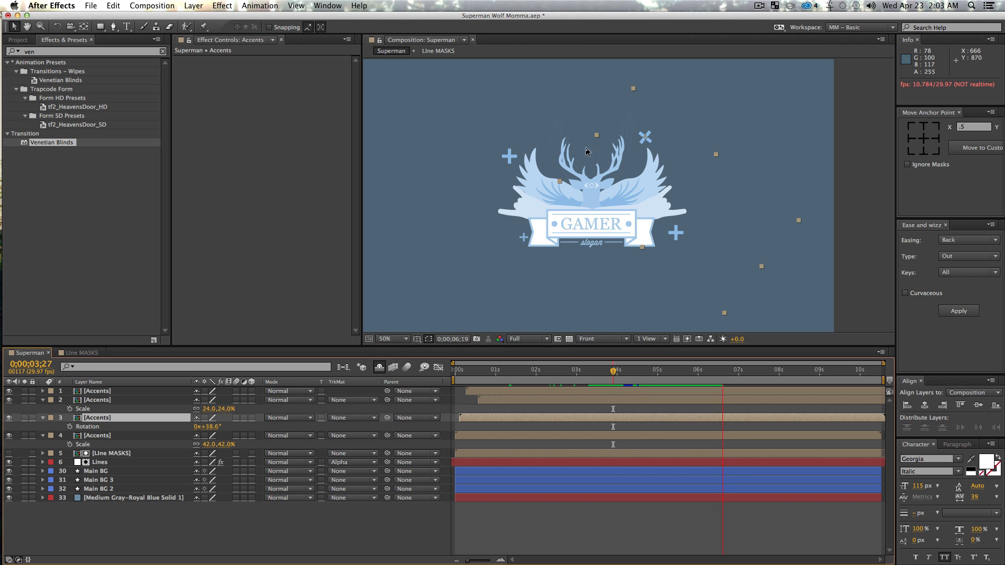
{"action": "key", "text": "space"}
{"action": "left_click", "coordinate": [304, 544]}
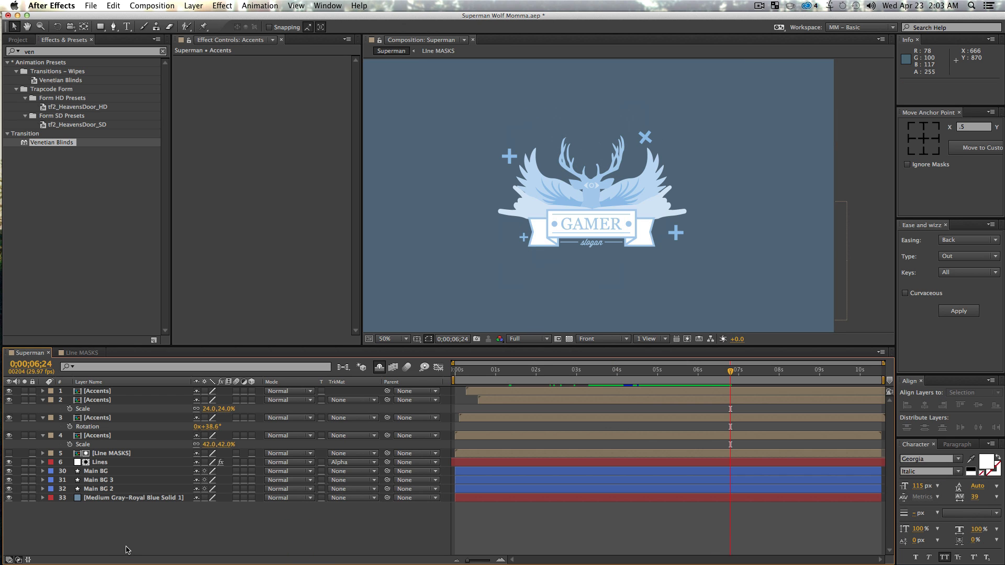
Create a new composition from the Superman composition so that it is nested as a layer
{"action": "left_click", "coordinate": [17, 39]}
{"action": "left_click", "coordinate": [40, 163]}
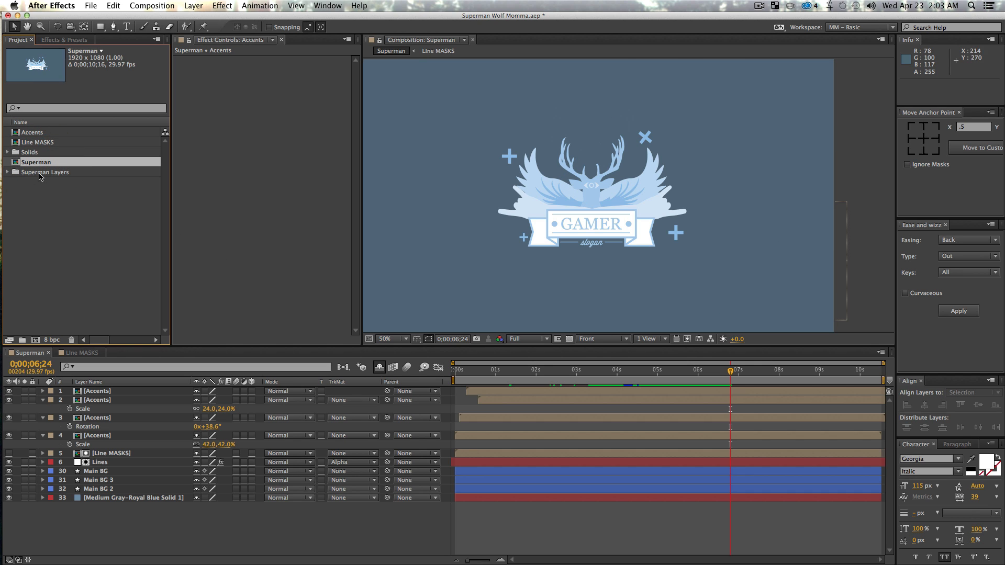
{"action": "left_click_drag", "start_coordinate": [37, 166], "coordinate": [36, 340]}
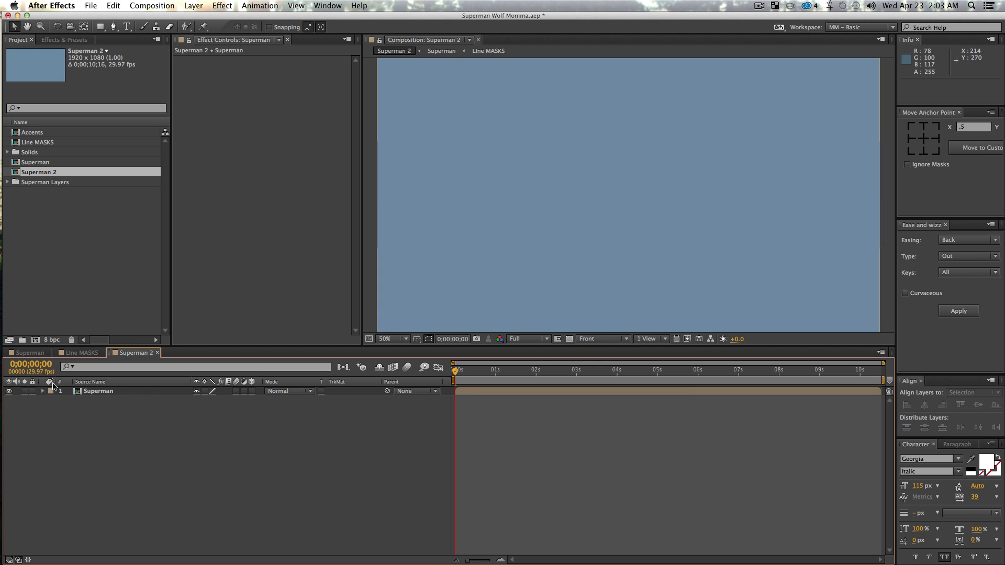
Examine the nested Superman animation up to 0;00;07;10, checking the whole frame and the emblem up close
{"action": "key", "text": "z"}
{"action": "left_click", "coordinate": [693, 220], "text": "alt"}
{"action": "left_click_drag", "start_coordinate": [658, 203], "coordinate": [653, 239]}
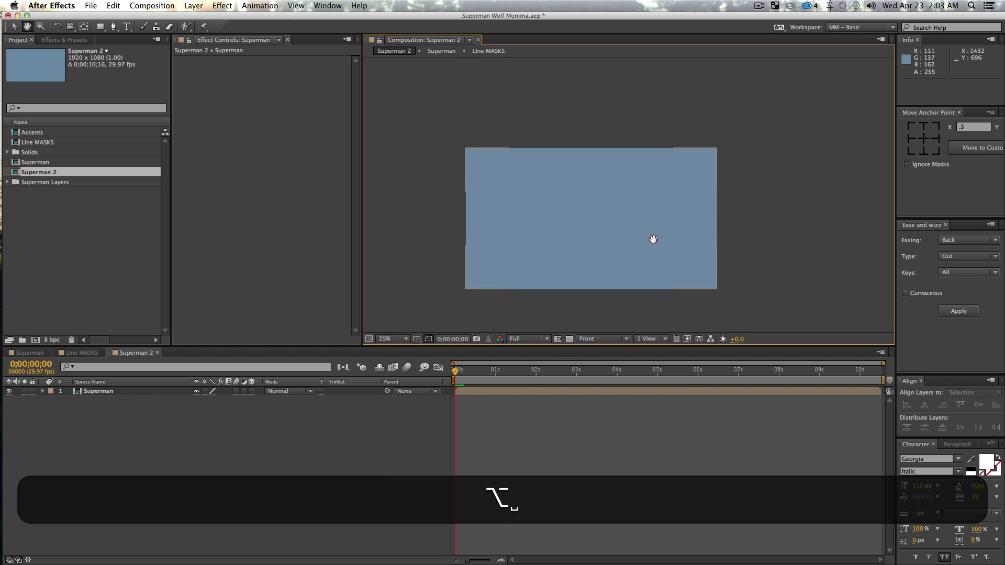
{"action": "key", "text": "v"}
{"action": "left_click_drag", "start_coordinate": [478, 373], "coordinate": [720, 406]}
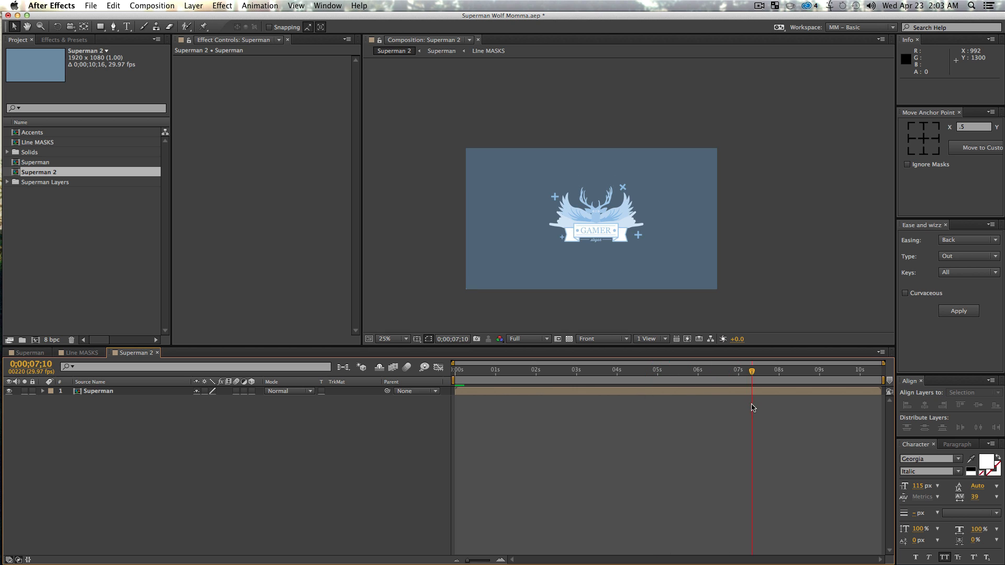
{"action": "key", "text": "z"}
{"action": "left_click", "coordinate": [628, 258]}
{"action": "left_click_drag", "start_coordinate": [594, 200], "coordinate": [616, 293]}
{"action": "key", "text": "v"}
{"action": "left_click", "coordinate": [132, 488]}
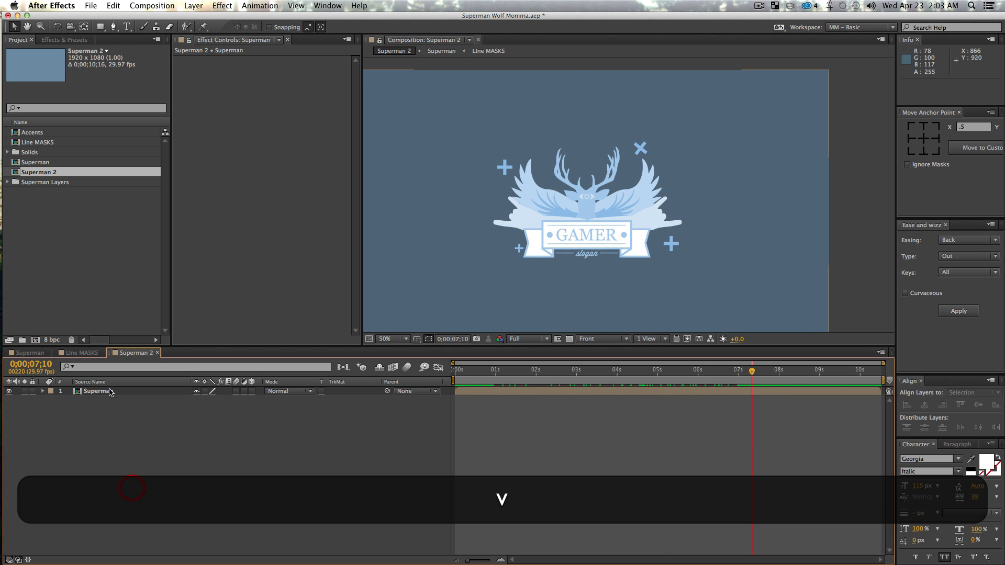
Time-stretch the nested Superman layer with a stretch factor of 50 and preview the faster animation
{"action": "right_click", "coordinate": [107, 392]}
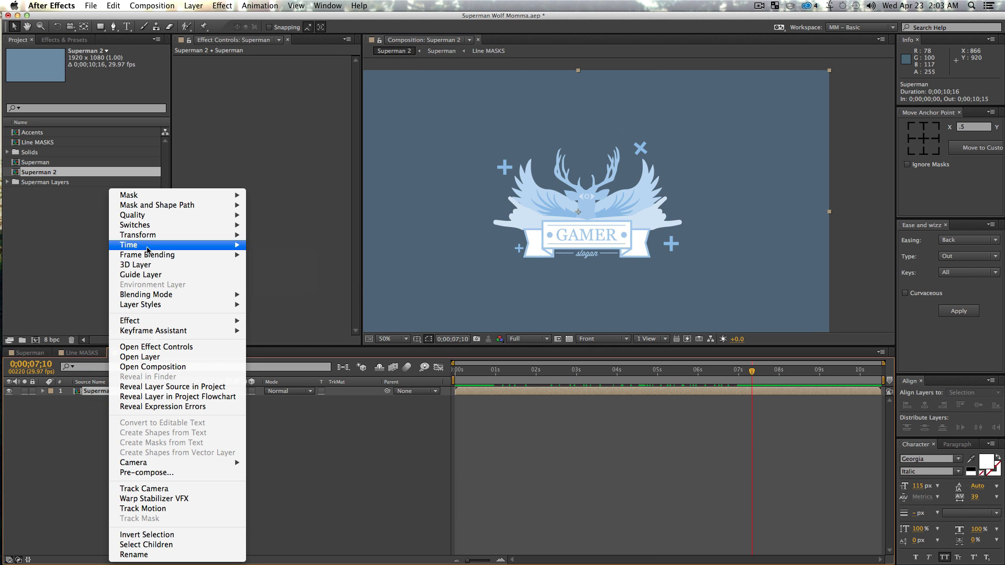
{"action": "mouse_move", "coordinate": [148, 250]}
{"action": "left_click", "coordinate": [270, 266]}
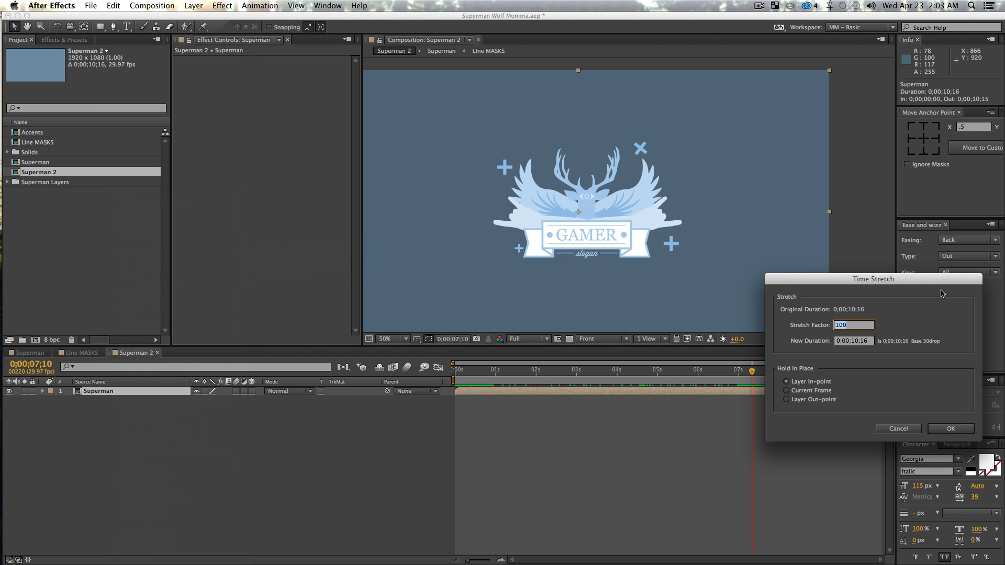
{"action": "type", "text": "50"}
{"action": "key", "text": "Return"}
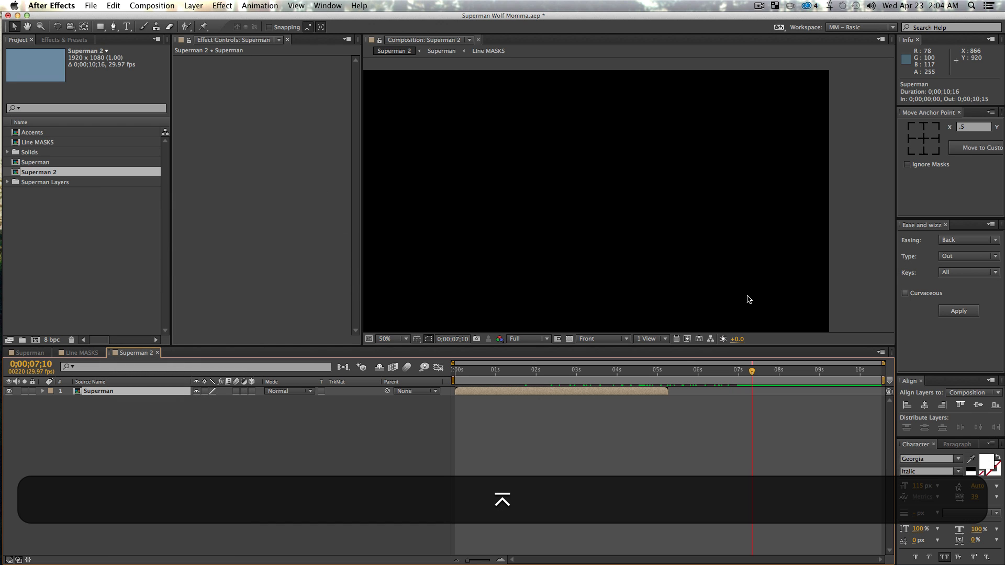
{"action": "left_click", "coordinate": [590, 450]}
{"action": "left_click_drag", "start_coordinate": [574, 375], "coordinate": [460, 372]}
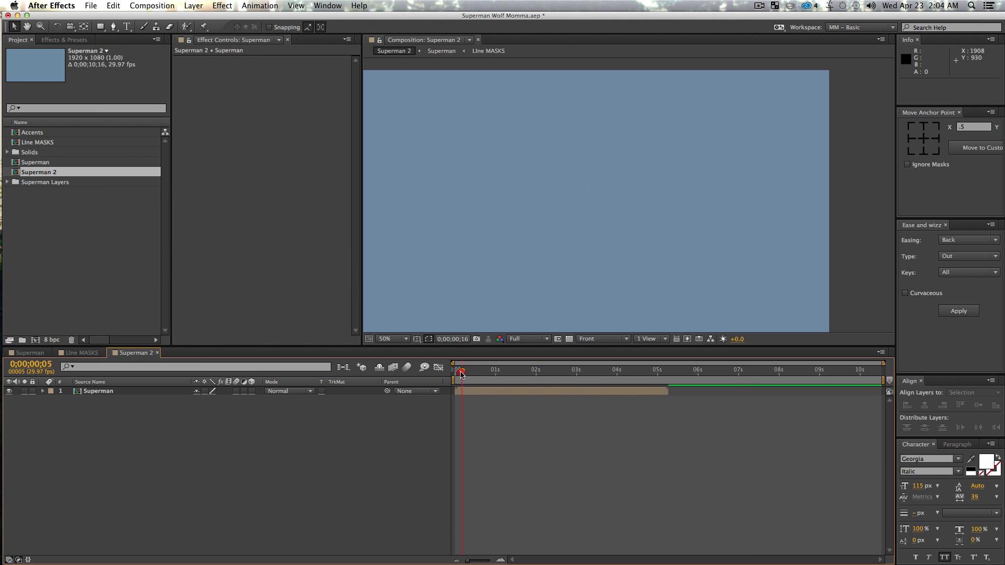
{"action": "key", "text": "space"}
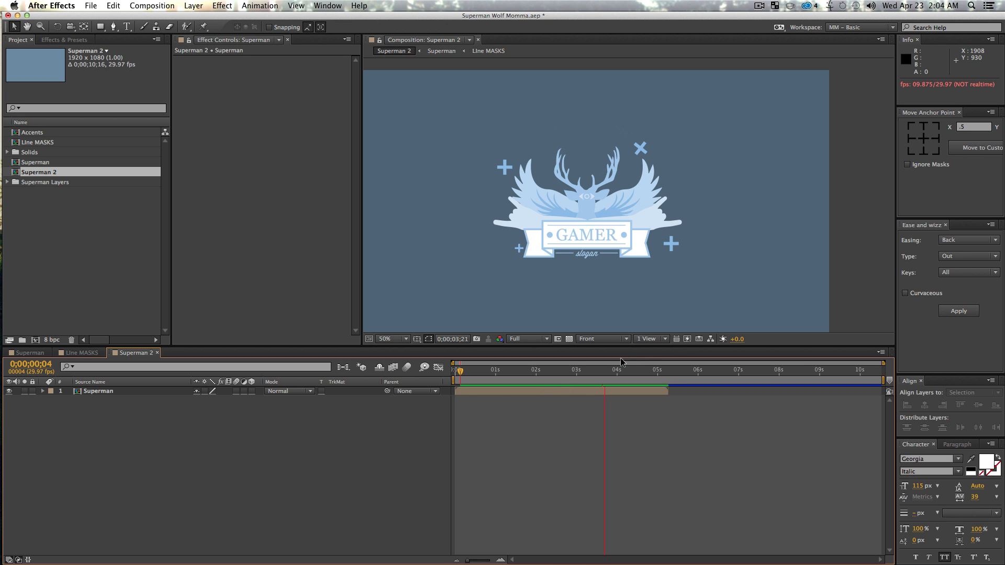
{"action": "left_click_drag", "start_coordinate": [620, 371], "coordinate": [565, 389]}
Search the effects for "optic" and apply Optics Compensation to the nested Superman layer
{"action": "left_click", "coordinate": [107, 392]}
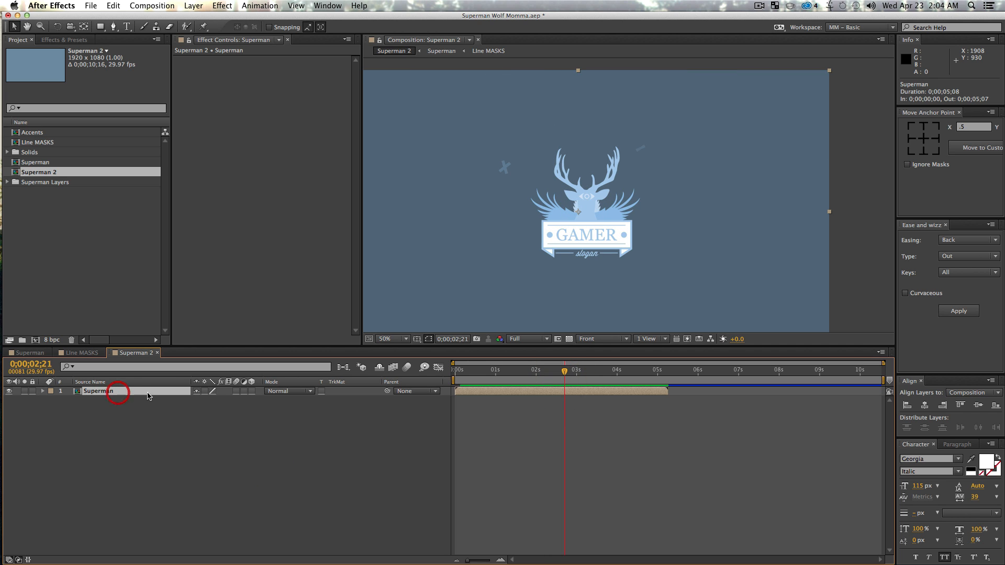
{"action": "left_click", "coordinate": [65, 40]}
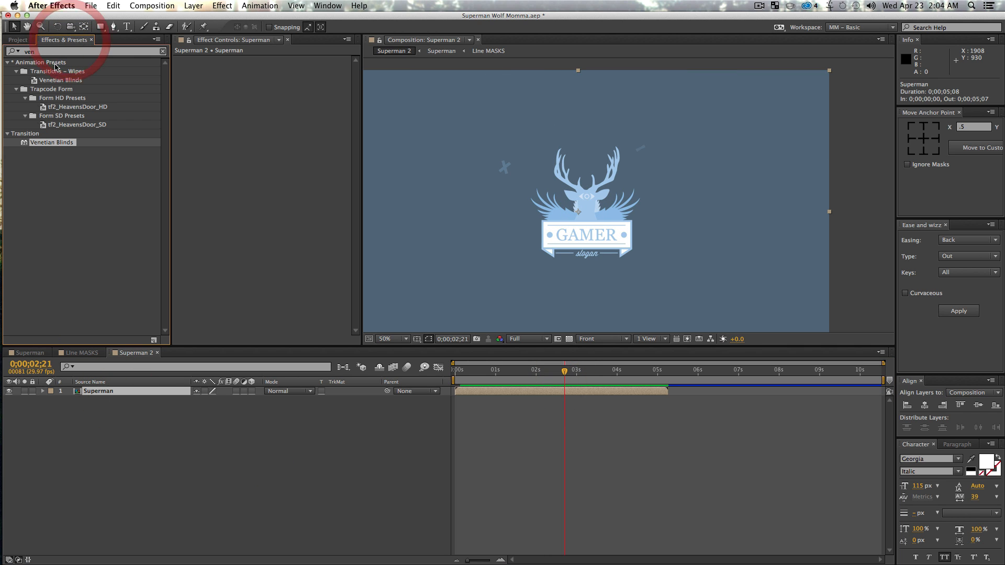
{"action": "type", "text": "optic"}
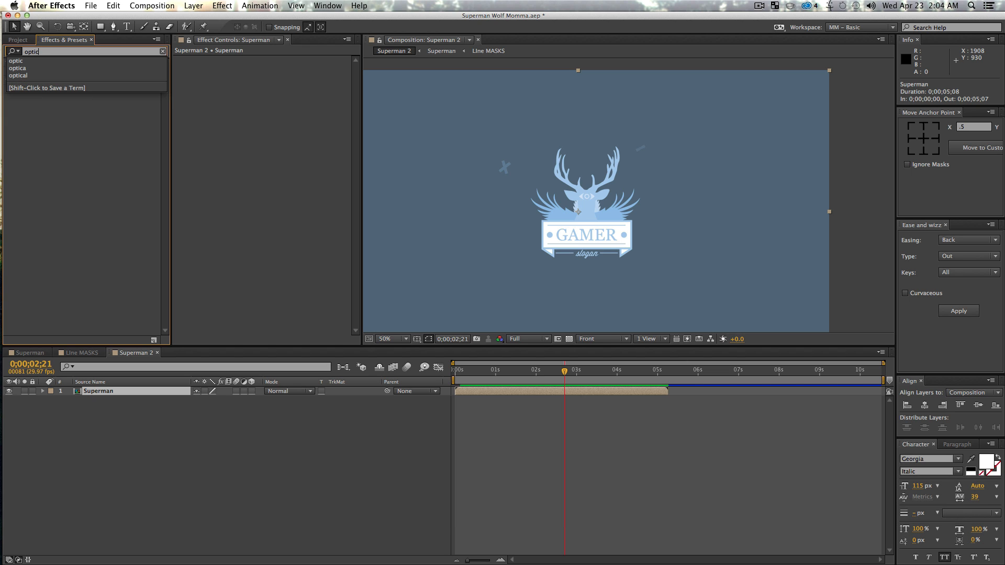
{"action": "left_click", "coordinate": [20, 186]}
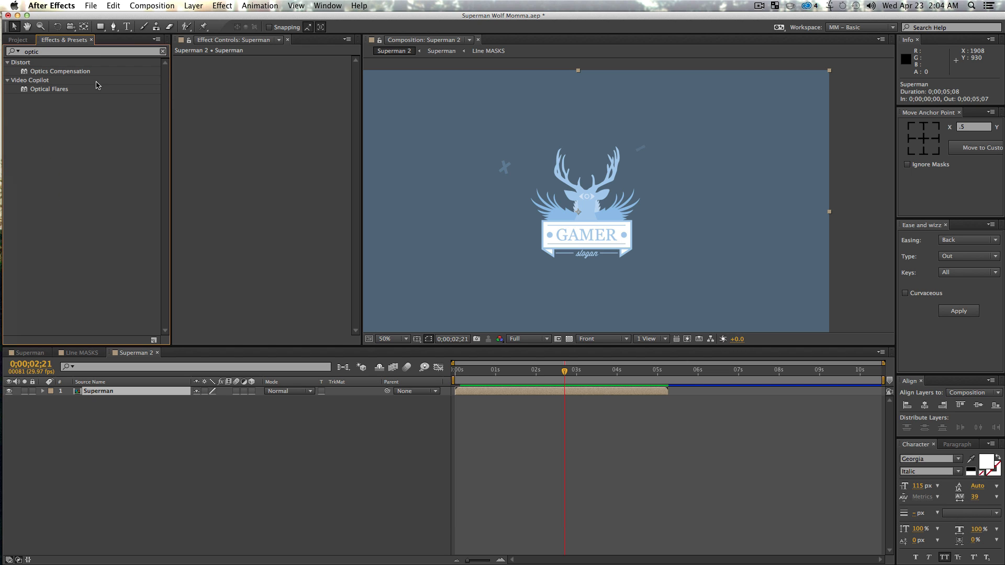
{"action": "left_click_drag", "start_coordinate": [73, 75], "coordinate": [82, 160]}
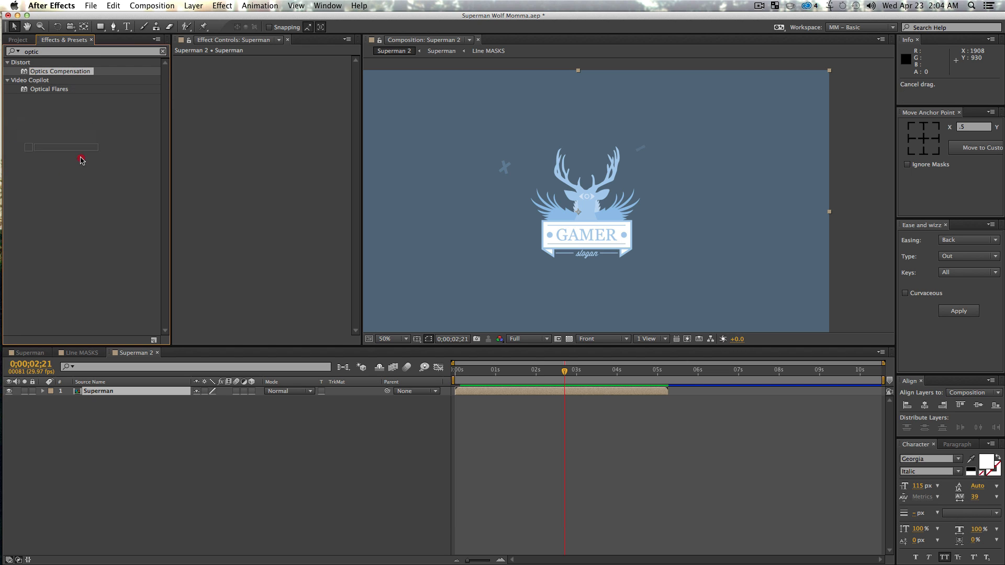
{"action": "left_click_drag", "start_coordinate": [120, 391], "coordinate": [120, 391]}
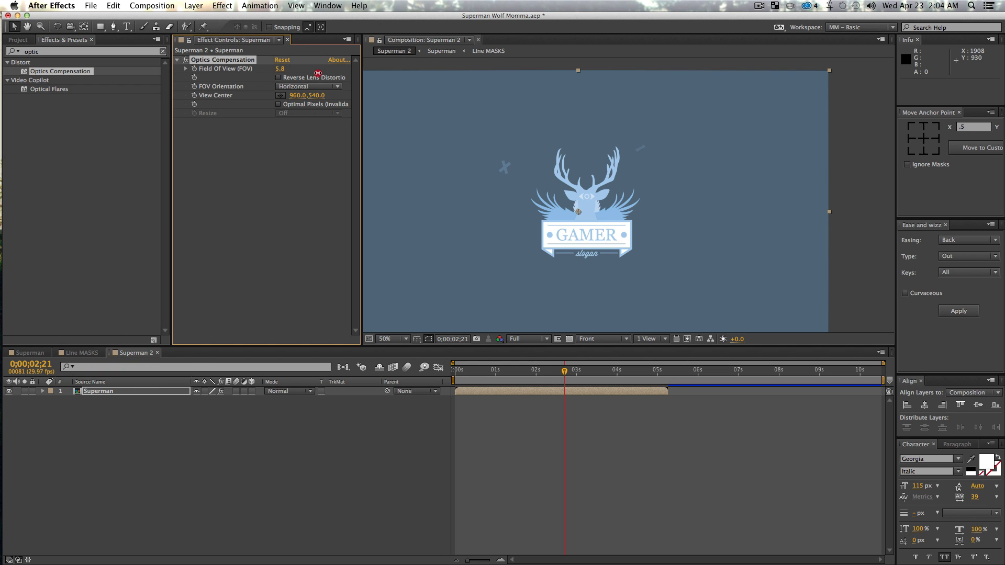
Try Reverse Lens Distortion with a field of view of about 43.6 and switch the reversal off again
{"action": "left_click", "coordinate": [318, 74]}
{"action": "left_click", "coordinate": [278, 78]}
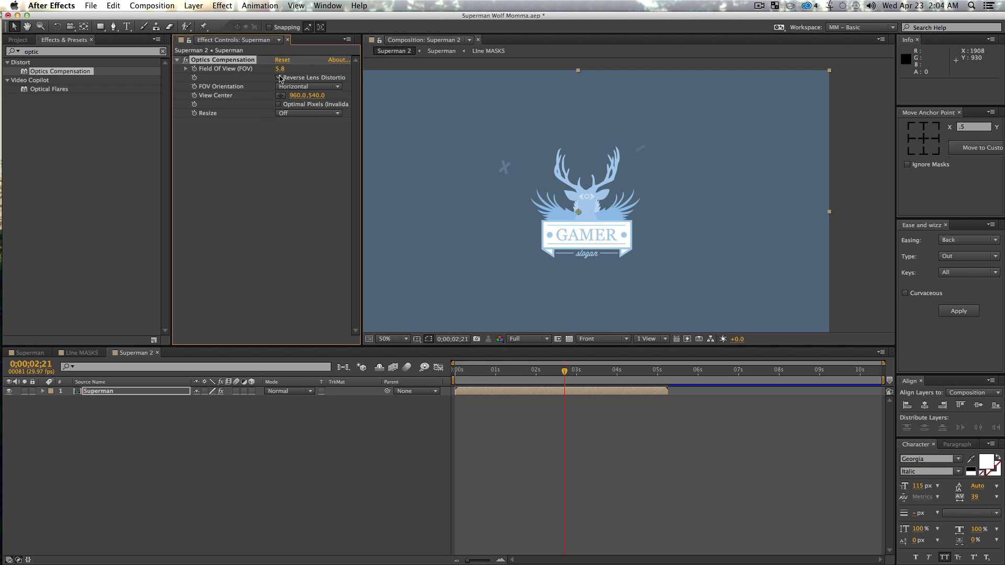
{"action": "key", "text": "z"}
{"action": "left_click", "coordinate": [565, 168], "text": "alt"}
{"action": "left_click", "coordinate": [524, 176], "text": "alt"}
{"action": "key", "text": "v"}
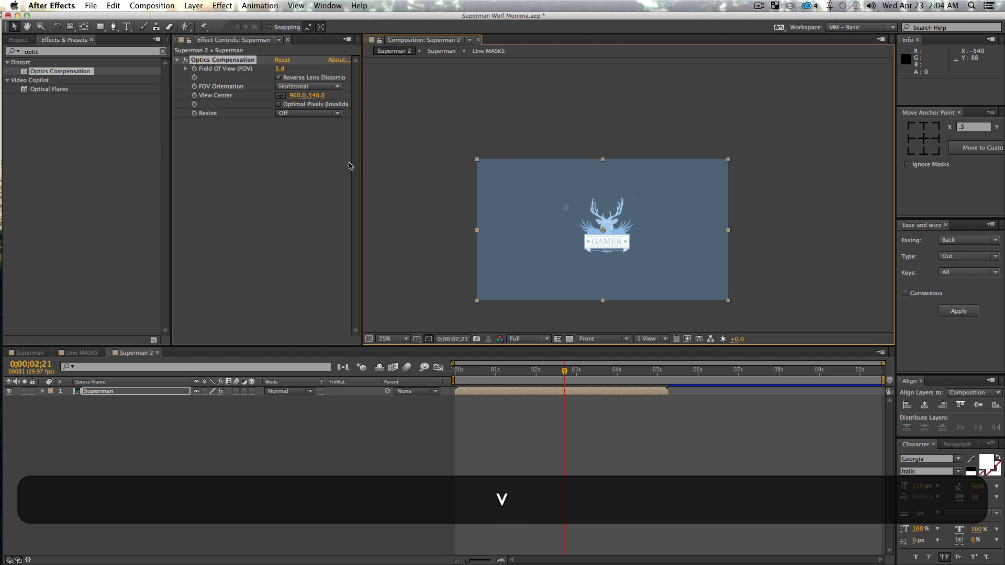
{"action": "left_click_drag", "start_coordinate": [277, 68], "coordinate": [313, 69]}
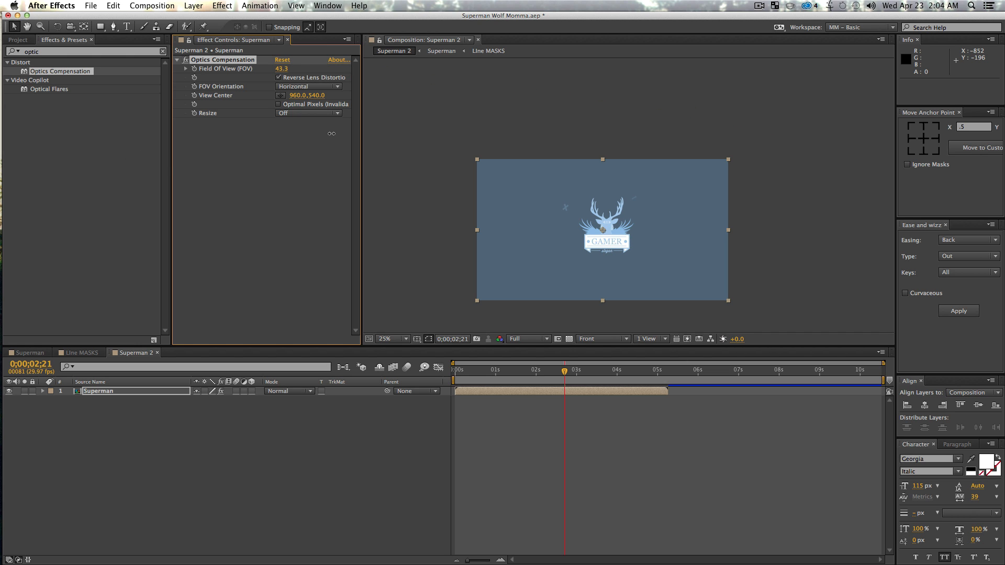
{"action": "left_click_drag", "start_coordinate": [332, 133], "coordinate": [776, 125]}
{"action": "left_click", "coordinate": [278, 78]}
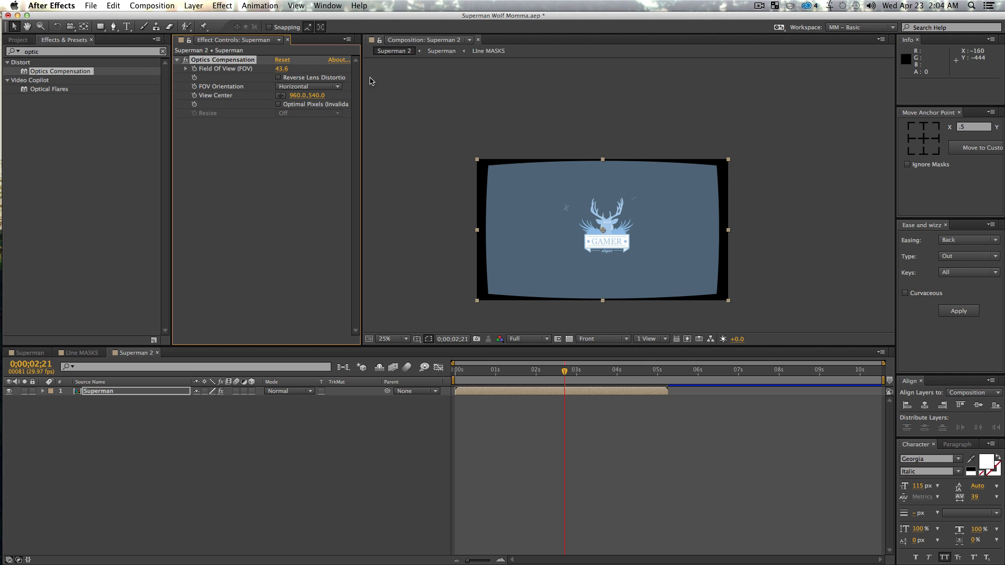
Raise the Optics Compensation field of view to 105.4 so the frame bulges like an old screen
{"action": "left_click_drag", "start_coordinate": [282, 70], "coordinate": [882, 146]}
{"action": "key", "text": "z"}
{"action": "left_click", "coordinate": [586, 242]}
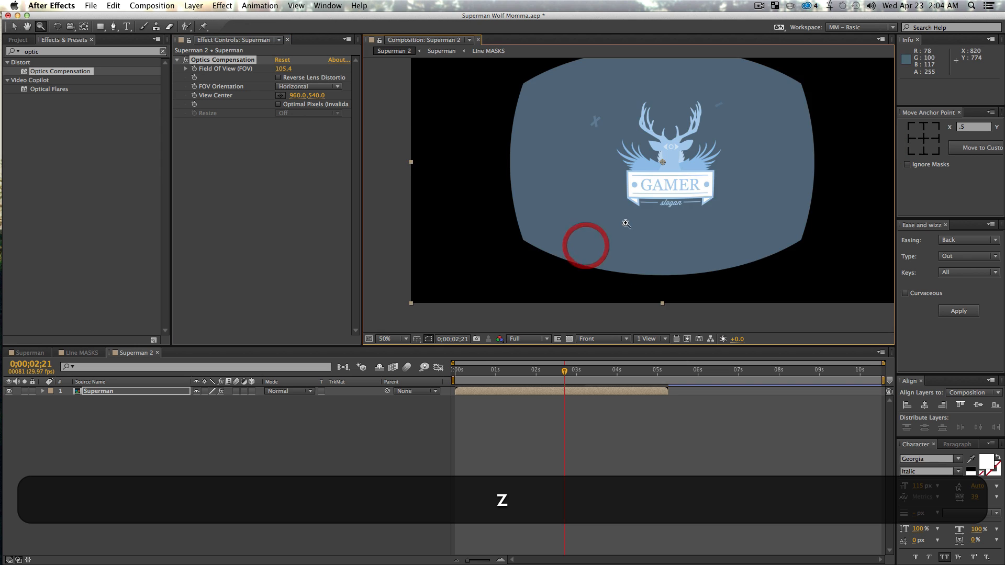
{"action": "key", "text": "space"}
{"action": "left_click_drag", "start_coordinate": [662, 209], "coordinate": [653, 181]}
{"action": "key", "text": "v"}
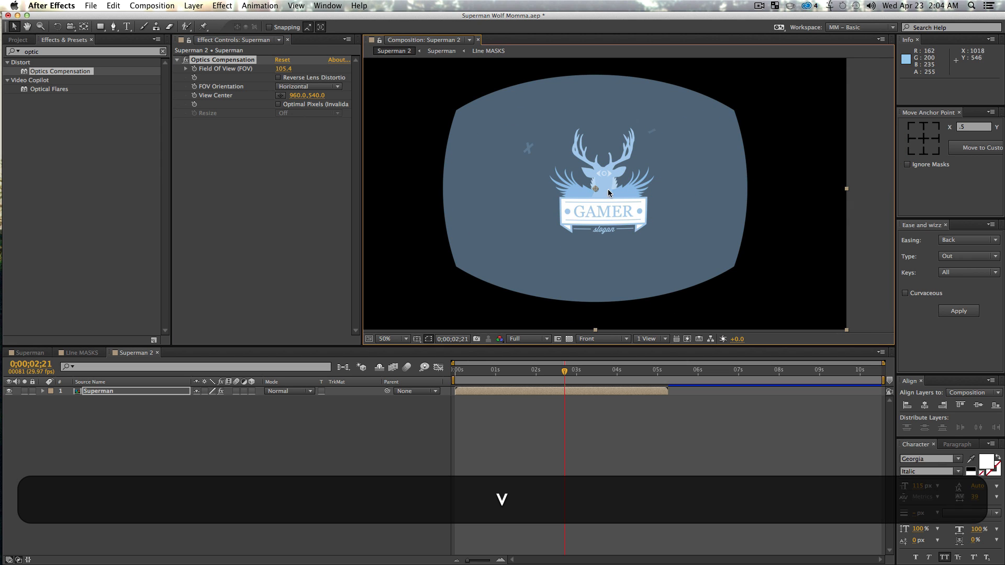
Set the distortion's view center on the deer's eye at 990, 482 and check it along the timeline
{"action": "left_click", "coordinate": [280, 97]}
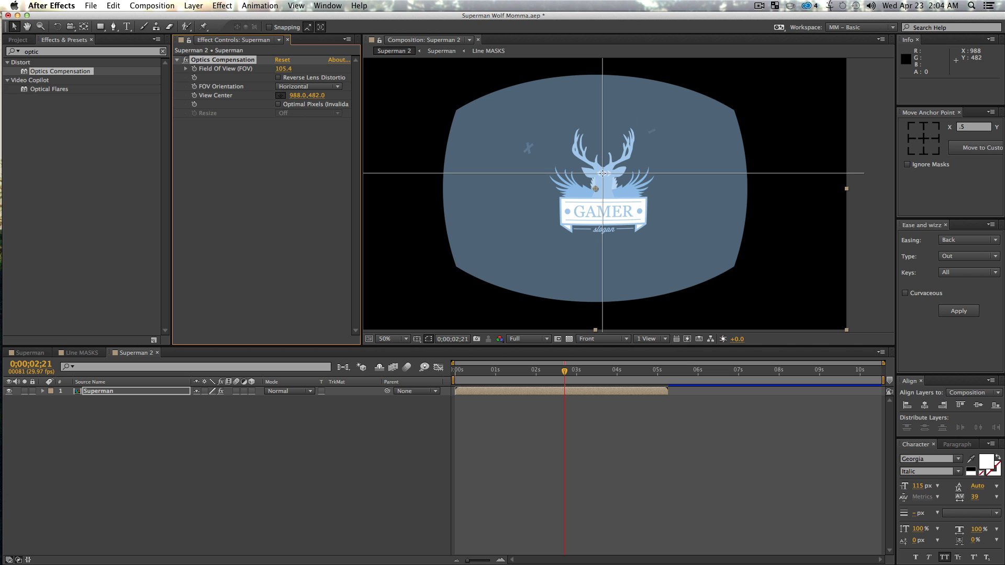
{"action": "left_click", "coordinate": [603, 174]}
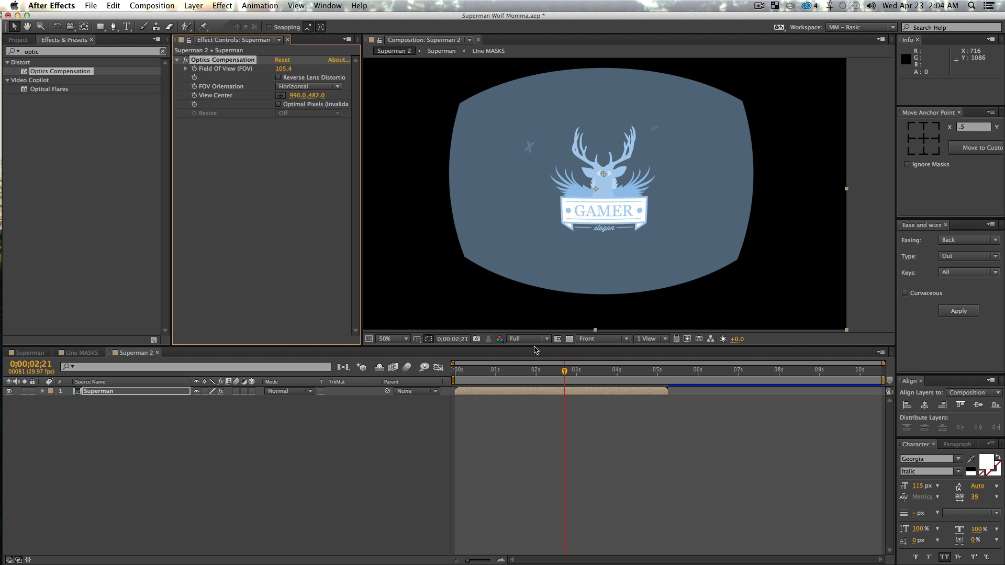
{"action": "left_click_drag", "start_coordinate": [565, 373], "coordinate": [614, 372]}
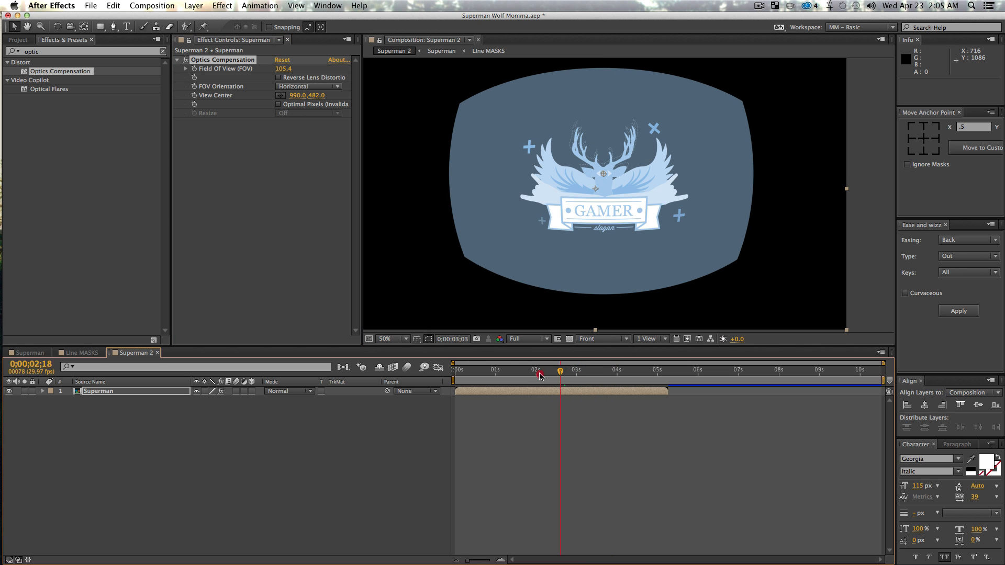
{"action": "left_click_drag", "start_coordinate": [541, 376], "coordinate": [604, 386]}
Create a 1920 x 1080 dark gray solid and place it beneath the Superman layer as the background
{"action": "left_click", "coordinate": [189, 524]}
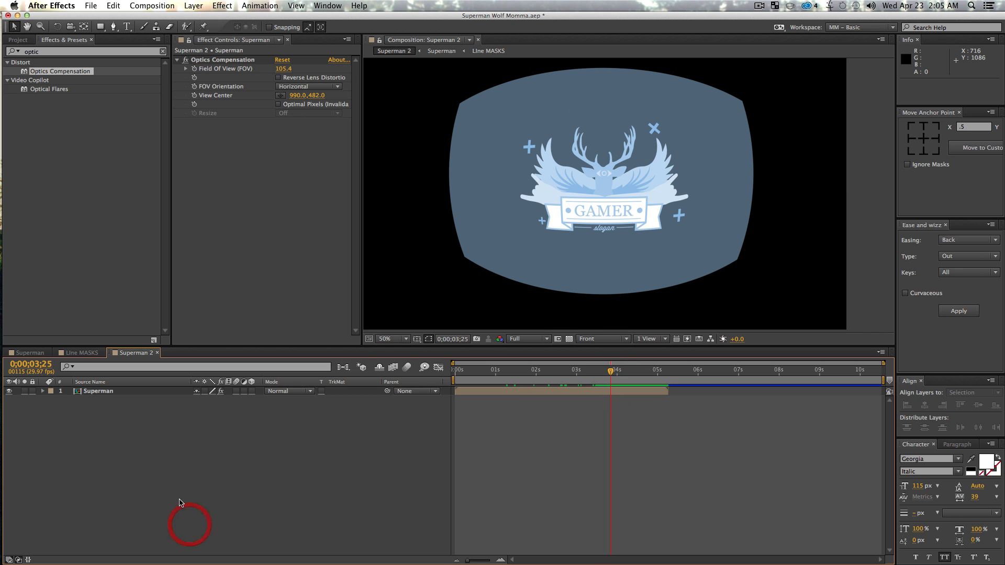
{"action": "key", "text": "super+t"}
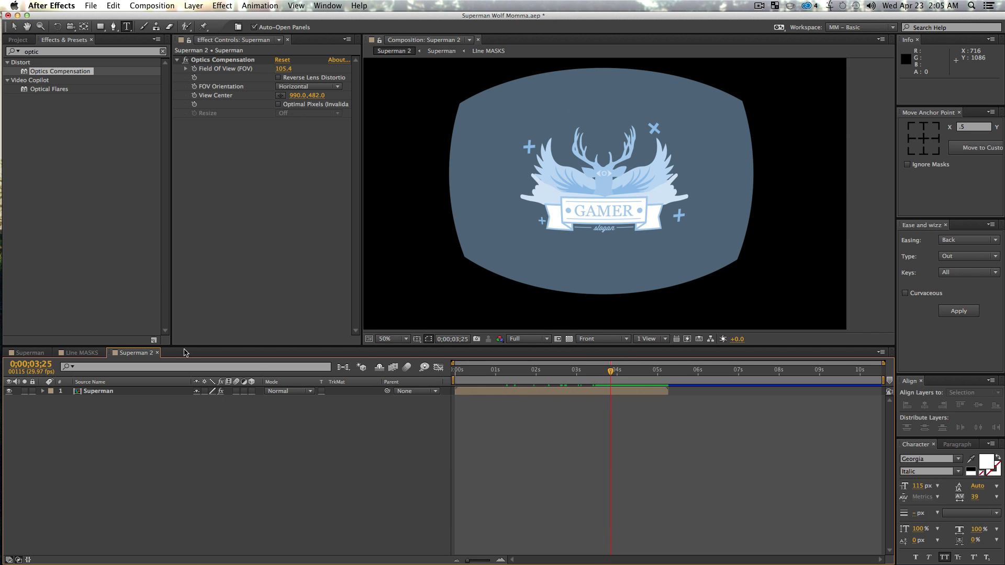
{"action": "key", "text": "super+y"}
{"action": "left_click", "coordinate": [115, 237]}
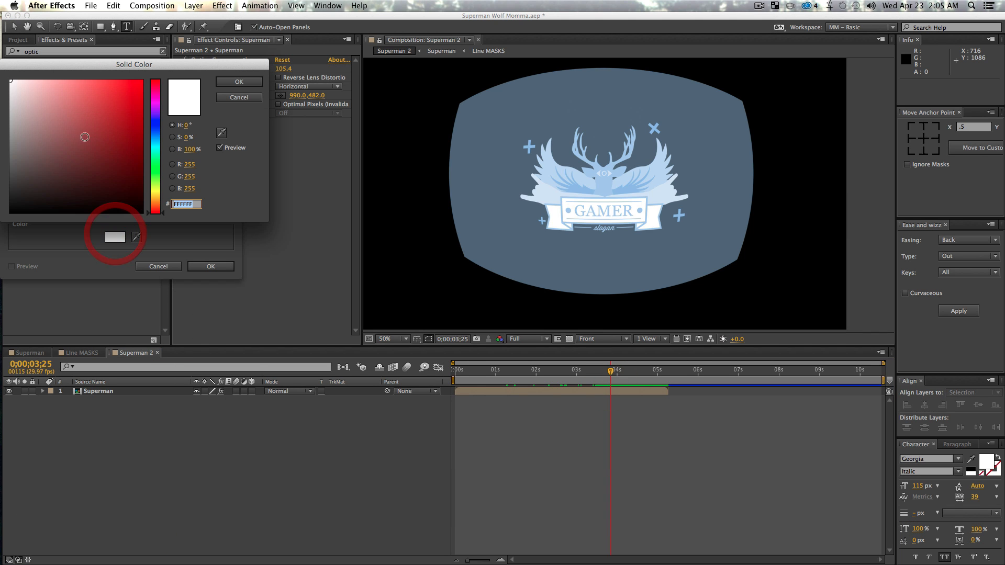
{"action": "left_click_drag", "start_coordinate": [36, 175], "coordinate": [1, 176]}
{"action": "left_click", "coordinate": [230, 83]}
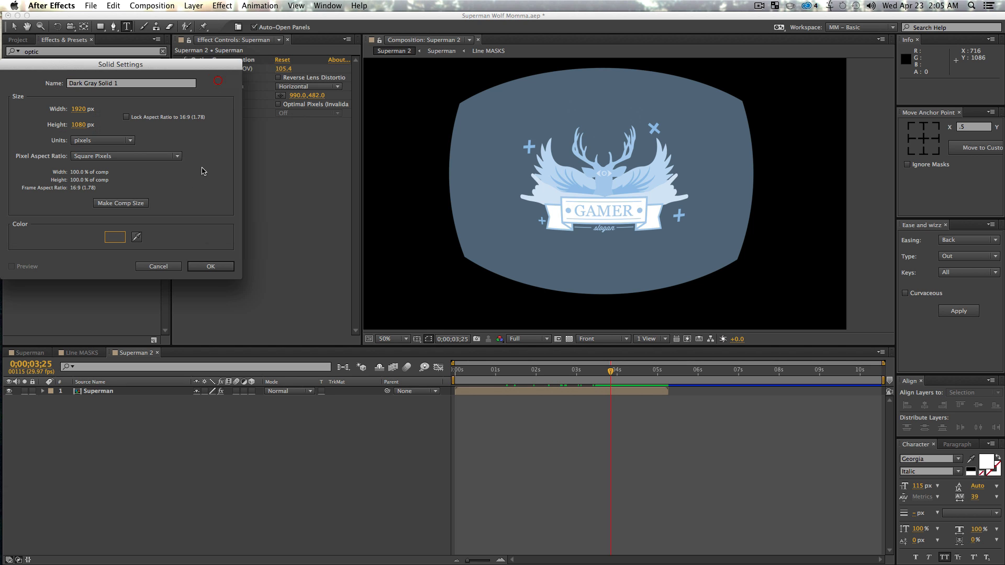
{"action": "left_click", "coordinate": [211, 267]}
{"action": "left_click_drag", "start_coordinate": [100, 391], "coordinate": [102, 409]}
{"action": "left_click", "coordinate": [220, 471]}
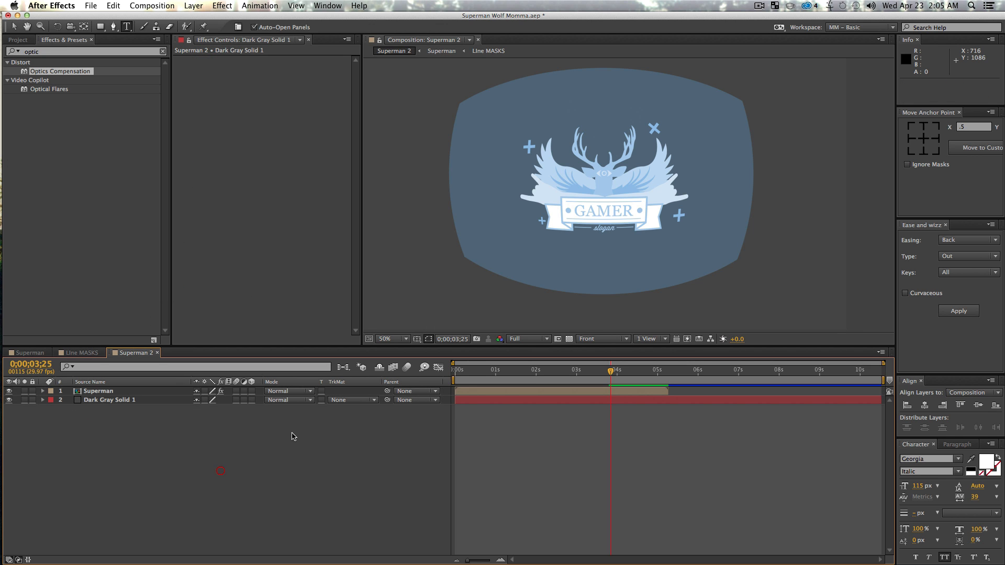
Search the effects for "noise" and apply the Noise effect to the Superman layer
{"action": "key", "text": "z"}
{"action": "left_click", "coordinate": [673, 201], "text": "alt"}
{"action": "key", "text": "space"}
{"action": "left_click_drag", "start_coordinate": [657, 217], "coordinate": [656, 220]}
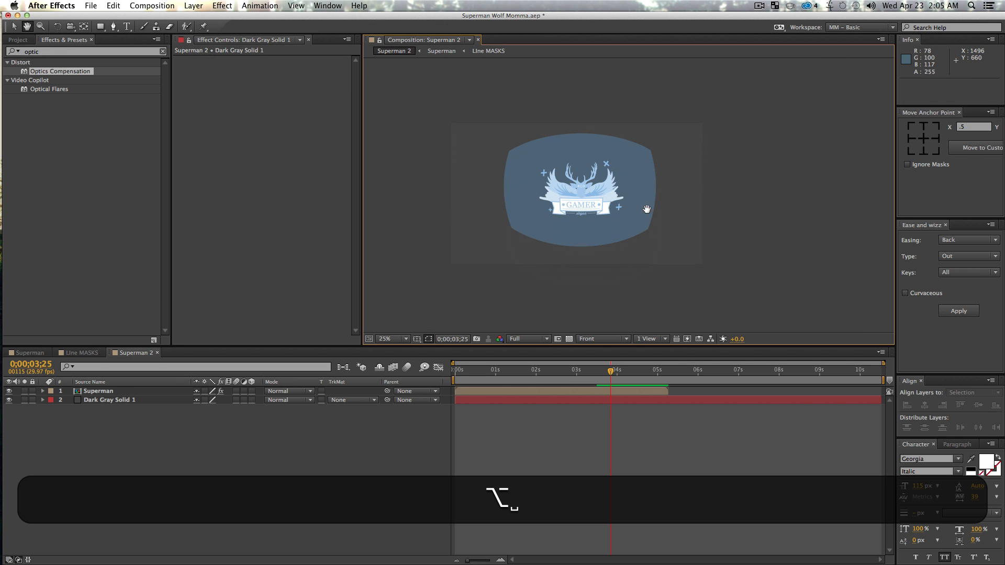
{"action": "key", "text": "z"}
{"action": "left_click", "coordinate": [568, 197]}
{"action": "key", "text": "v"}
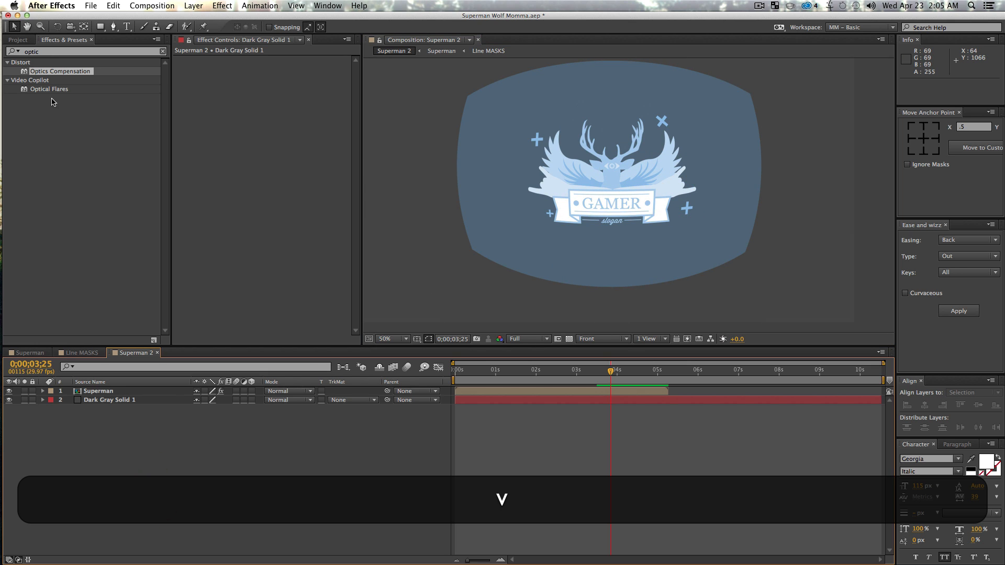
{"action": "left_click_drag", "start_coordinate": [49, 51], "coordinate": [1, 49]}
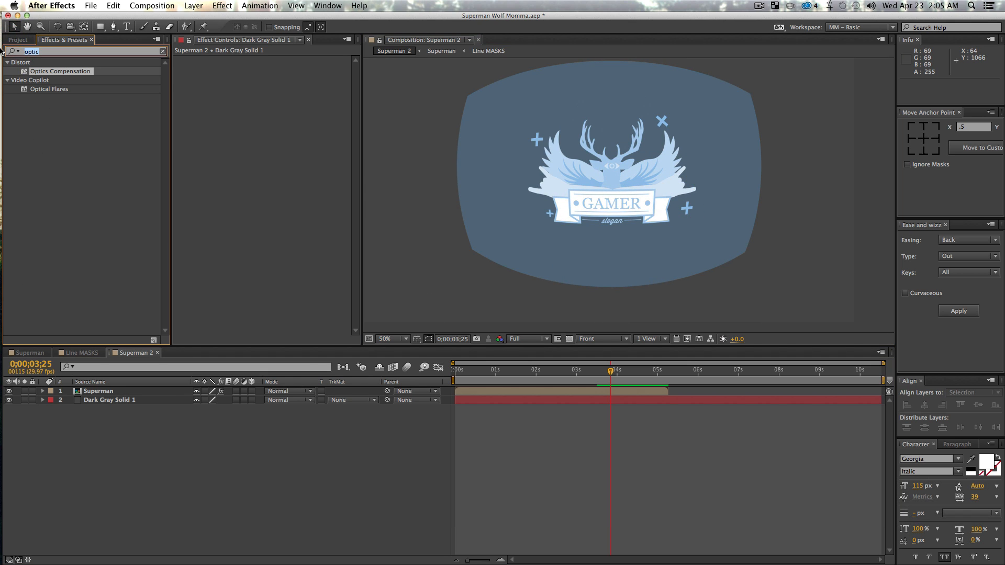
{"action": "type", "text": "moise"}
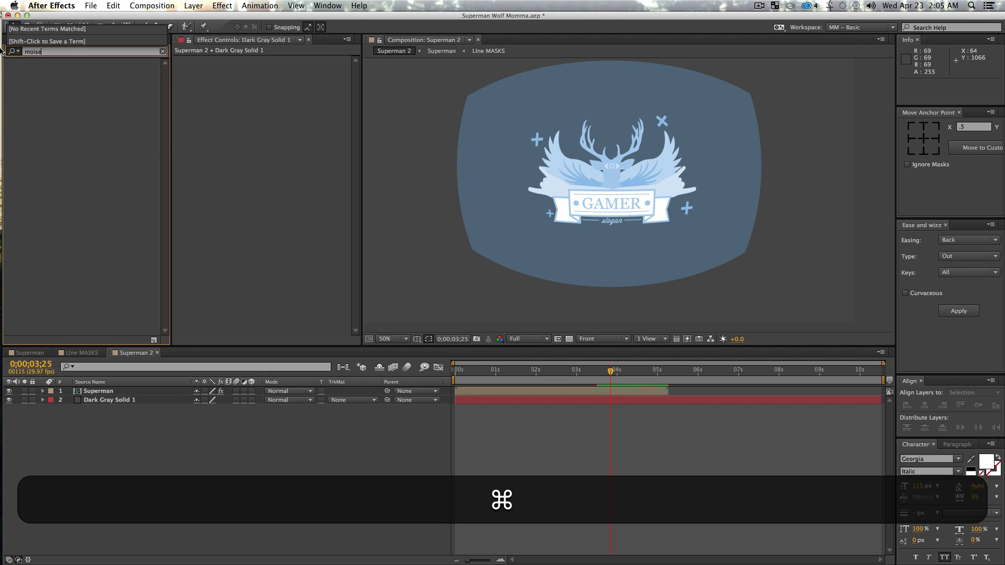
{"action": "type", "text": "nois"}
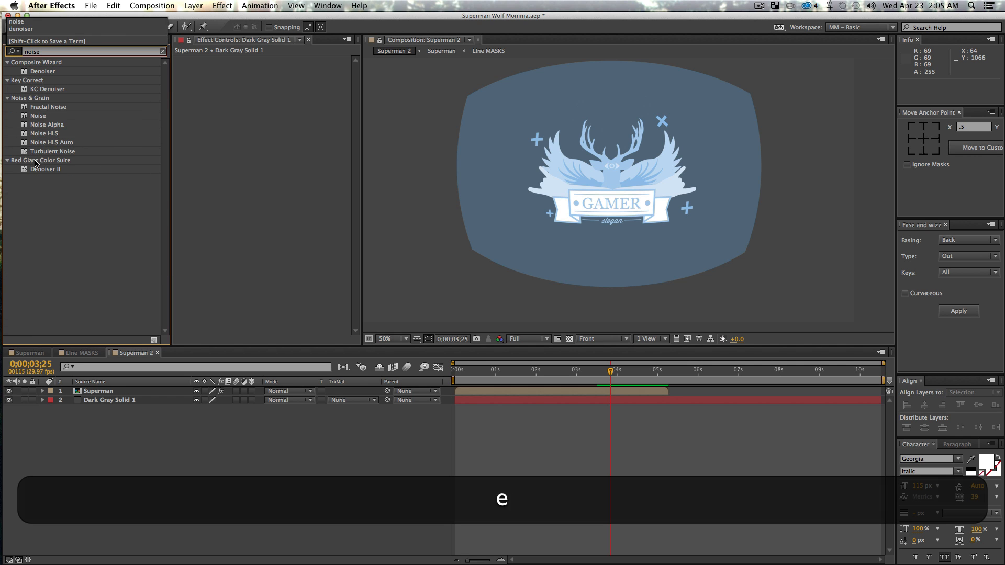
{"action": "left_click", "coordinate": [70, 217]}
{"action": "left_click_drag", "start_coordinate": [37, 116], "coordinate": [117, 390]}
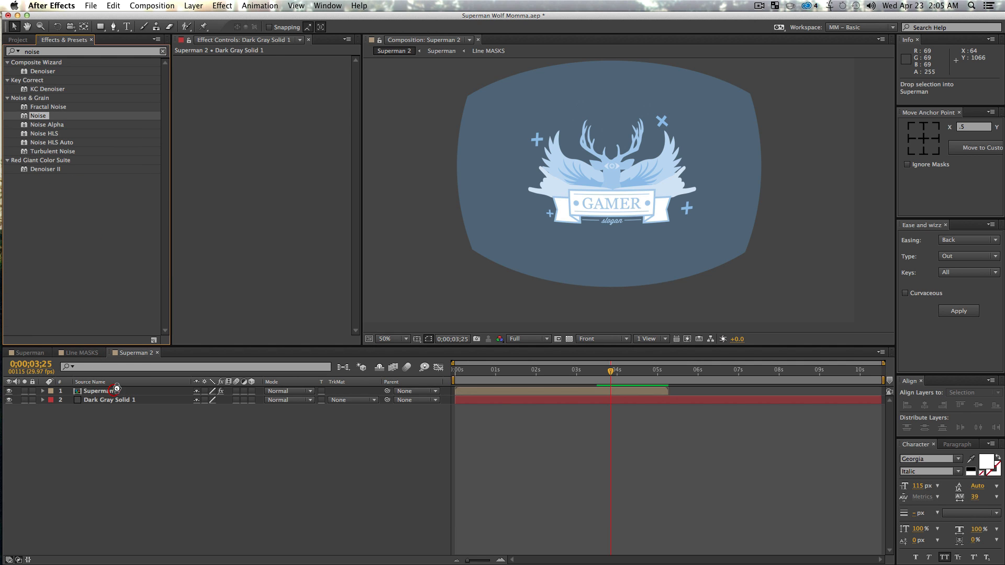
Set the Amount of Noise to 23% and check the grain on the emblem up close
{"action": "left_click", "coordinate": [269, 225]}
{"action": "left_click_drag", "start_coordinate": [283, 132], "coordinate": [290, 134]}
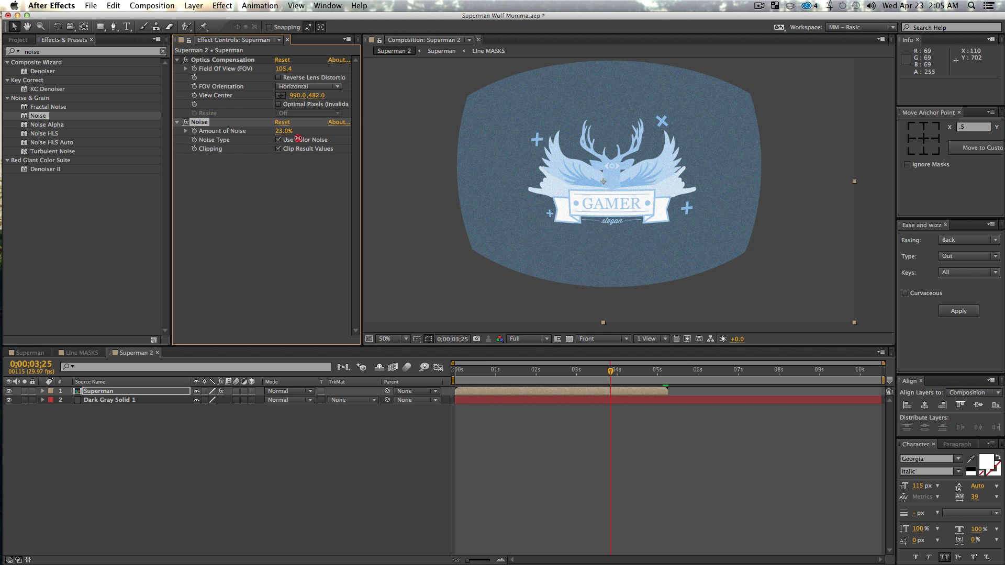
{"action": "key", "text": "z"}
{"action": "left_click", "coordinate": [651, 147]}
{"action": "key", "text": "space"}
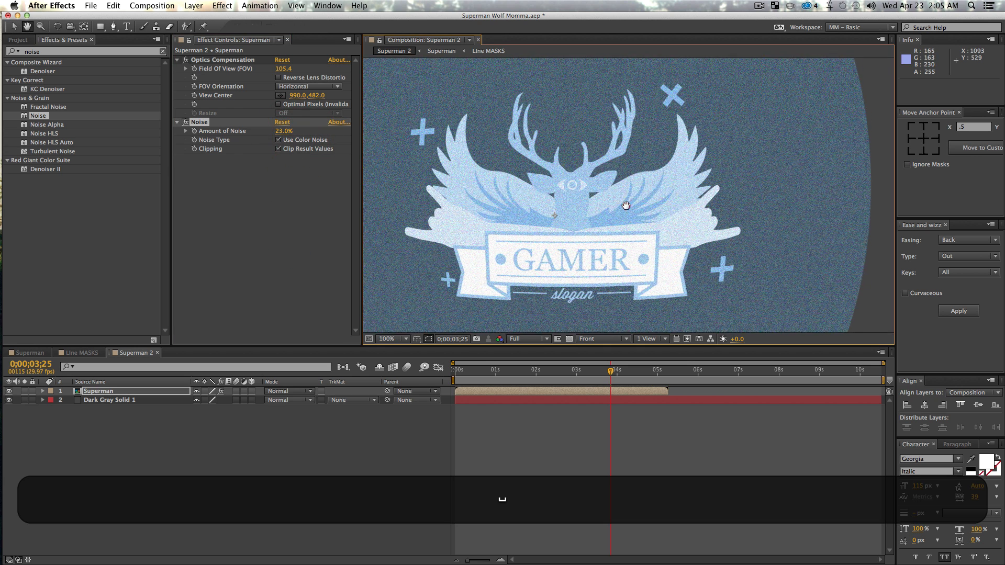
{"action": "left_click_drag", "start_coordinate": [627, 205], "coordinate": [612, 178]}
{"action": "key", "text": "z"}
{"action": "left_click", "coordinate": [602, 185]}
{"action": "key", "text": "space"}
{"action": "key", "text": "space"}
{"action": "key", "text": "space"}
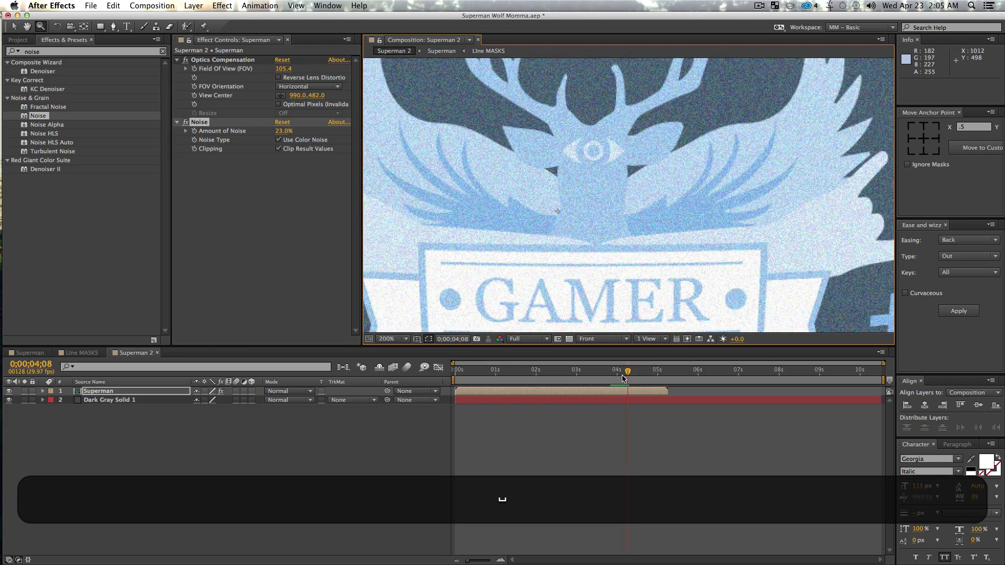
Check the noise at earlier frames back to 0;00;02;00 and set the Amount of Noise to 11%
{"action": "left_click_drag", "start_coordinate": [625, 373], "coordinate": [570, 373]}
{"action": "key", "text": "z"}
{"action": "left_click", "coordinate": [605, 219], "text": "alt"}
{"action": "left_click", "coordinate": [606, 218], "text": "alt"}
{"action": "key", "text": "space"}
{"action": "left_click_drag", "start_coordinate": [605, 219], "coordinate": [574, 239]}
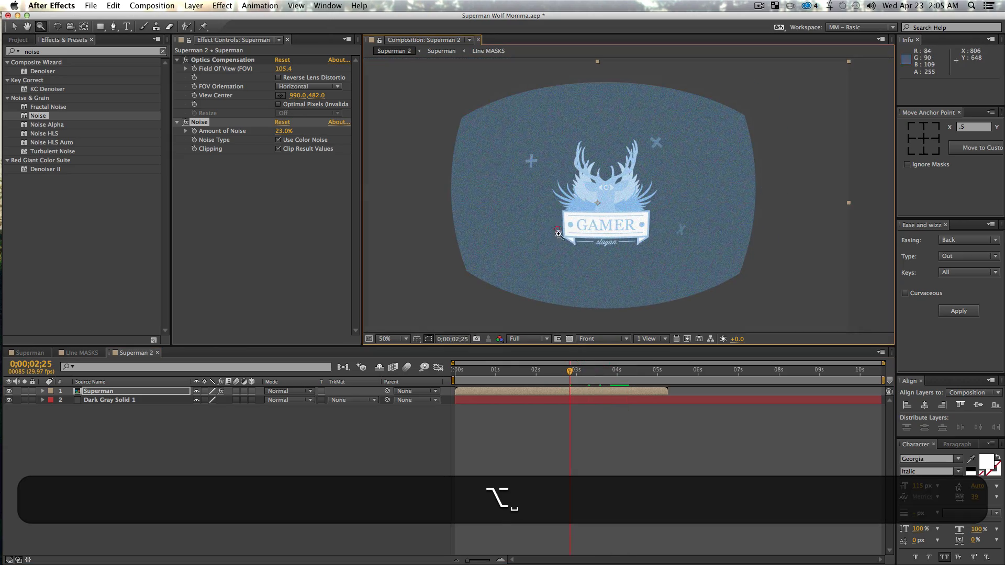
{"action": "key", "text": "v"}
{"action": "left_click_drag", "start_coordinate": [570, 371], "coordinate": [536, 371]}
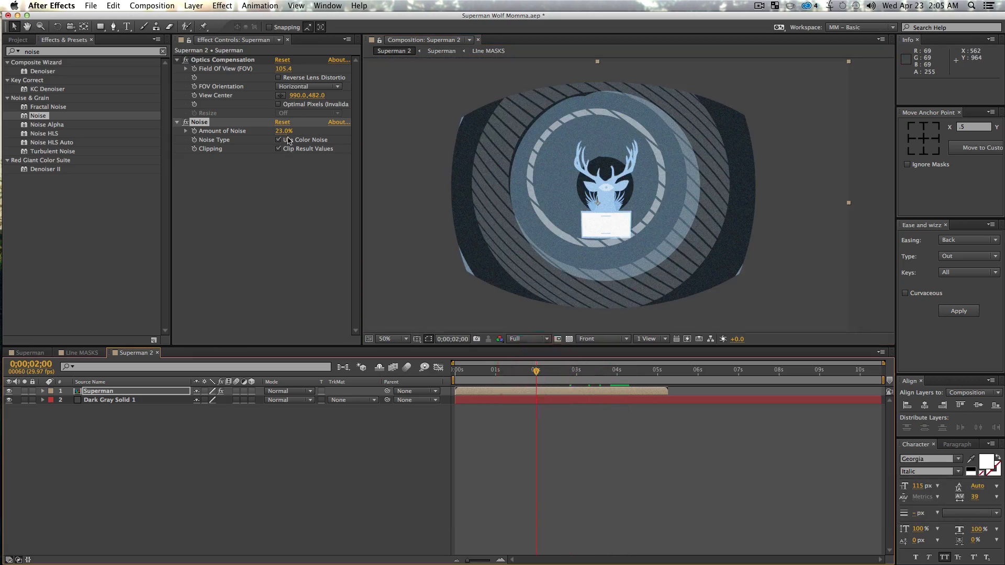
{"action": "left_click", "coordinate": [285, 132]}
{"action": "left_click_drag", "start_coordinate": [279, 132], "coordinate": [274, 487]}
{"action": "left_click", "coordinate": [271, 482]}
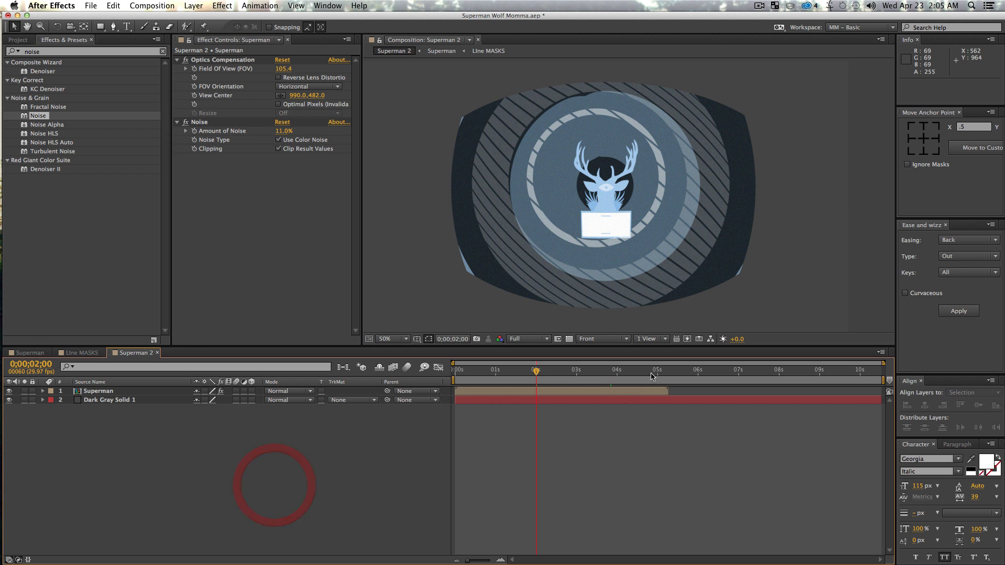
End the work area at 0;00;05;05 and run a RAM preview of the finished animation
{"action": "left_click", "coordinate": [663, 371]}
{"action": "key", "text": "n"}
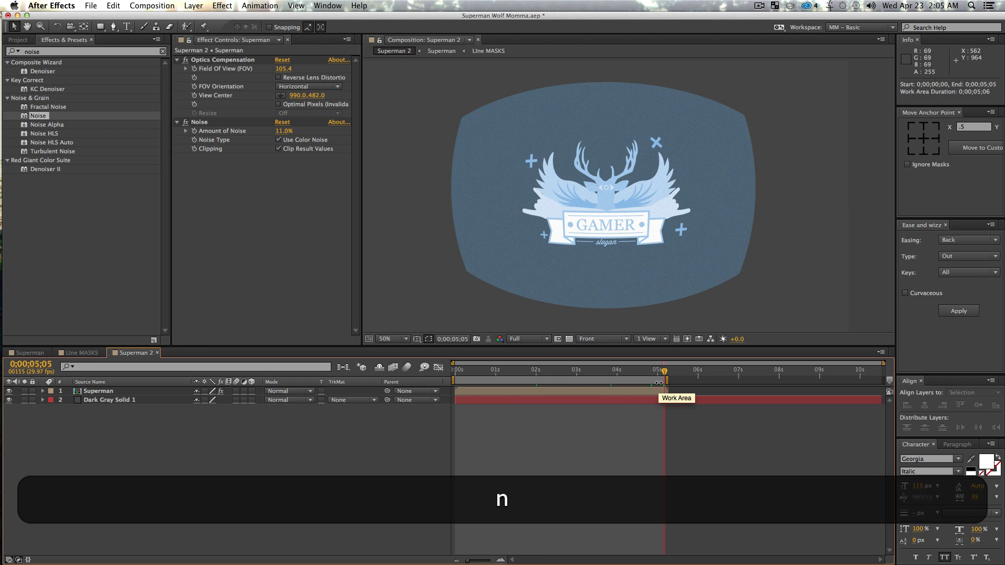
{"action": "key", "text": "KP_0"}
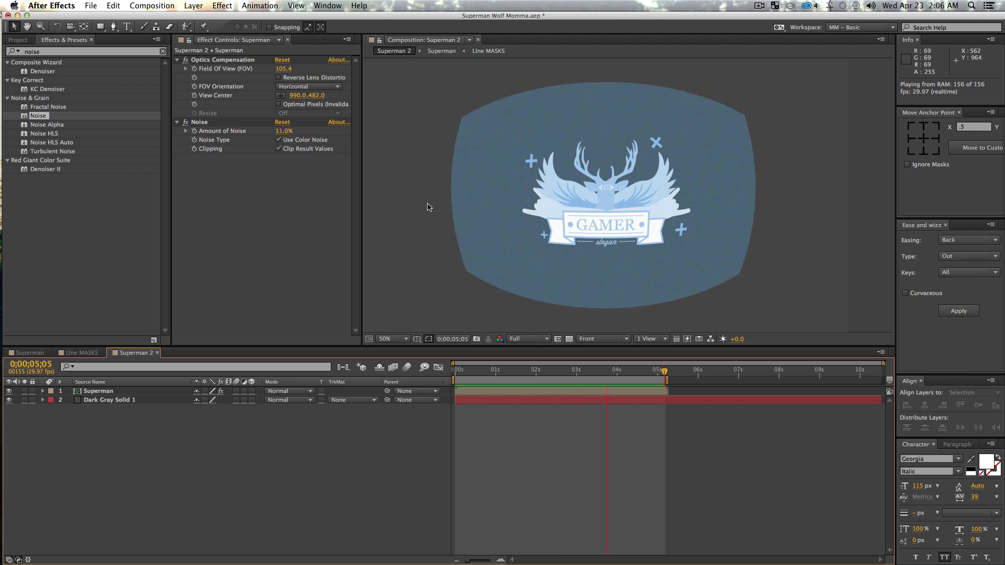
{"action": "key", "text": "space"}
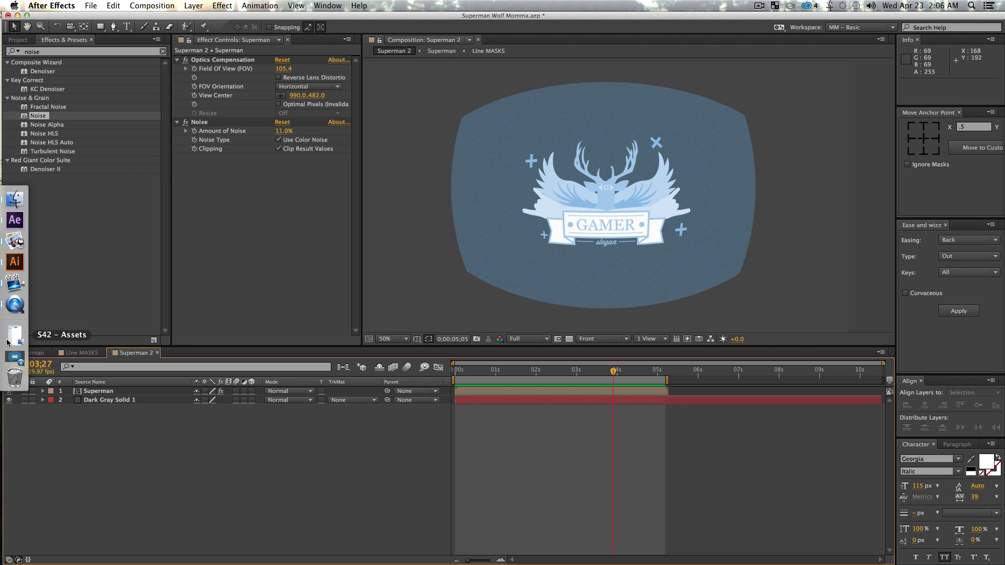
Switch to QuickTime Player and play the reference video S42 - Champ Gamer Tag.mov from the start
{"action": "left_click", "coordinate": [15, 358]}
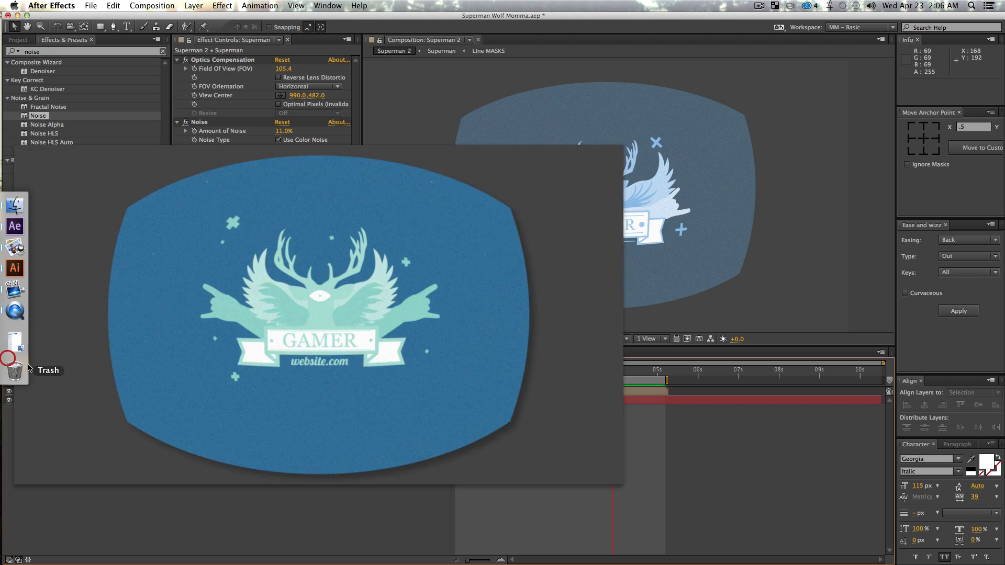
{"action": "mouse_move", "coordinate": [469, 503]}
{"action": "left_mouse_down"}
{"action": "mouse_move", "coordinate": [442, 500]}
{"action": "mouse_move", "coordinate": [461, 501]}
{"action": "left_mouse_up"}
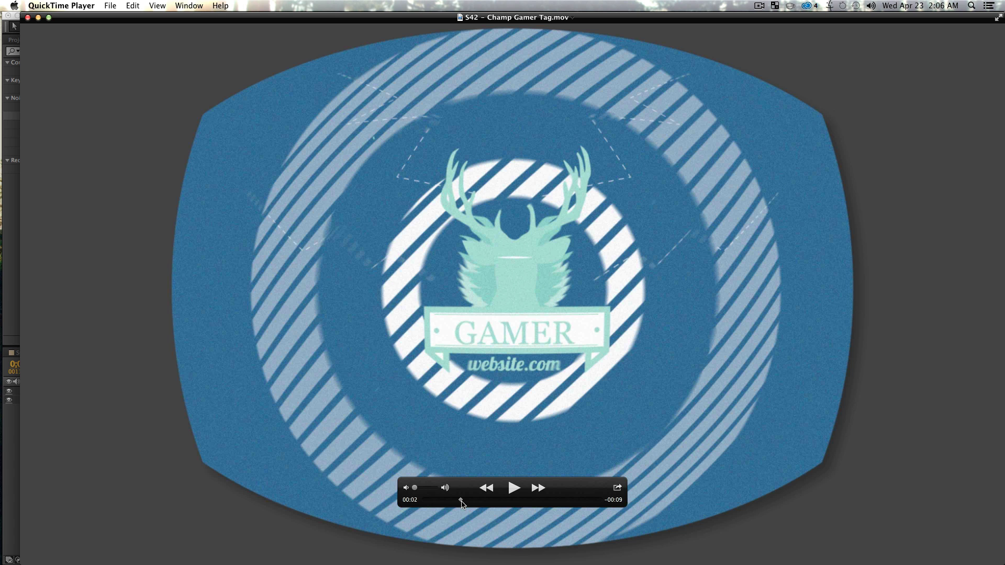
{"action": "left_click_drag", "start_coordinate": [461, 501], "coordinate": [423, 488]}
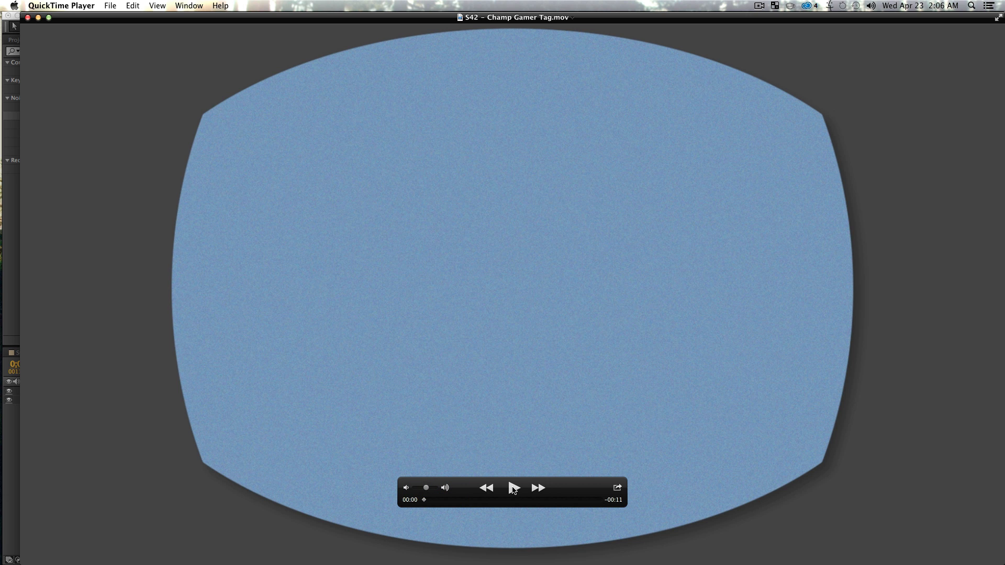
{"action": "left_click", "coordinate": [513, 488]}
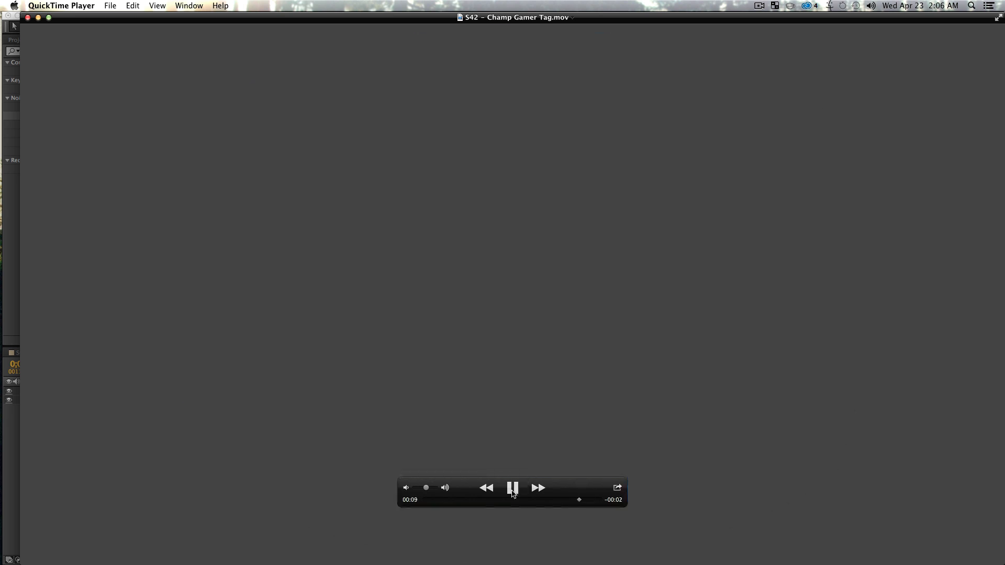
{"action": "left_click", "coordinate": [513, 492]}
{"action": "left_click", "coordinate": [761, 6]}
{"action": "left_click", "coordinate": [754, 27]}
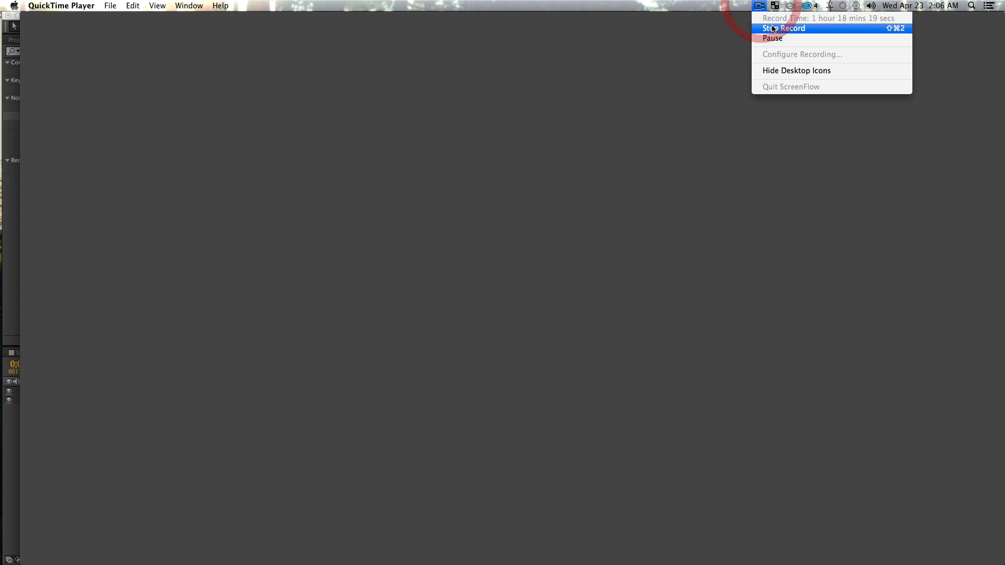